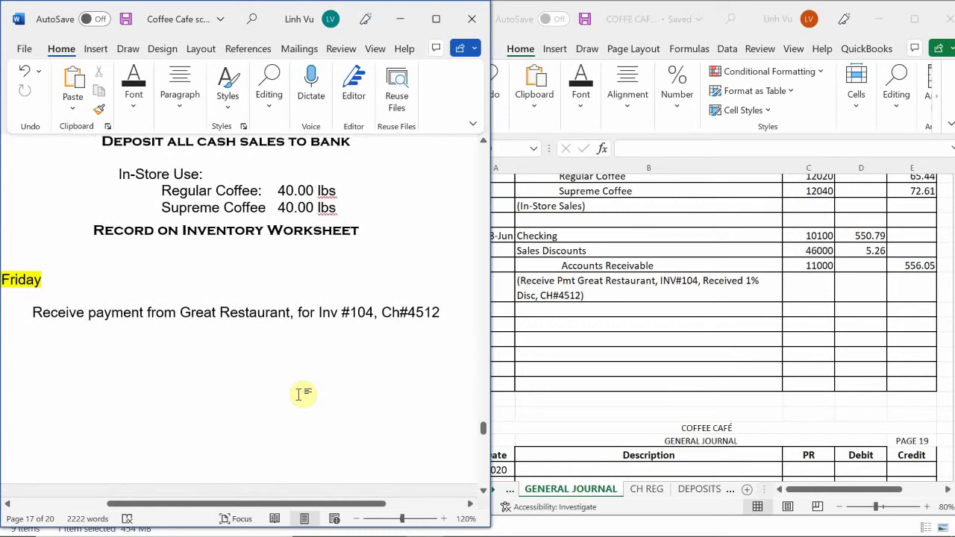
- Scroll Word to Super "A" Market's order 110 form showing the $533.17 estimated total due
{"action": "scroll", "coordinate": [299, 393], "scroll_direction": "down", "scroll_amount": 8}
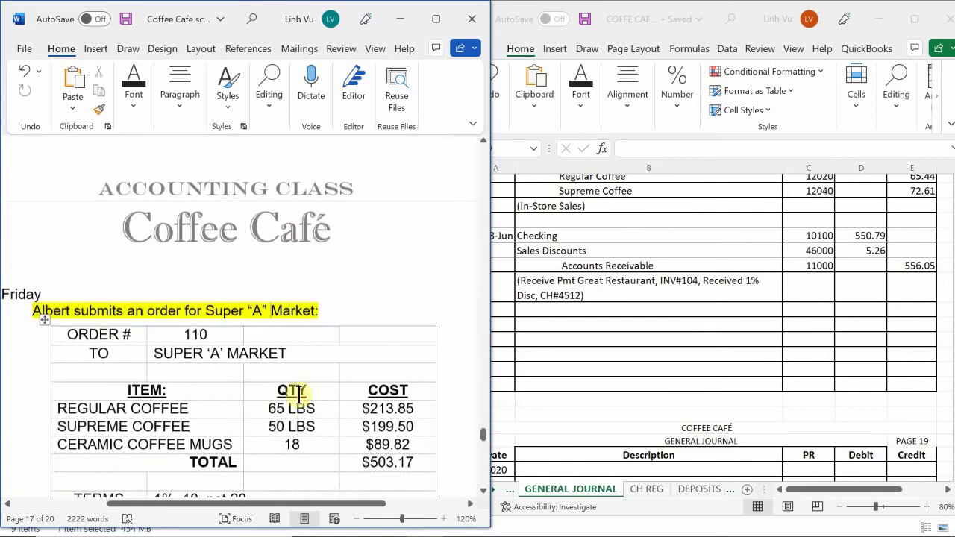
{"action": "left_click", "coordinate": [585, 316]}
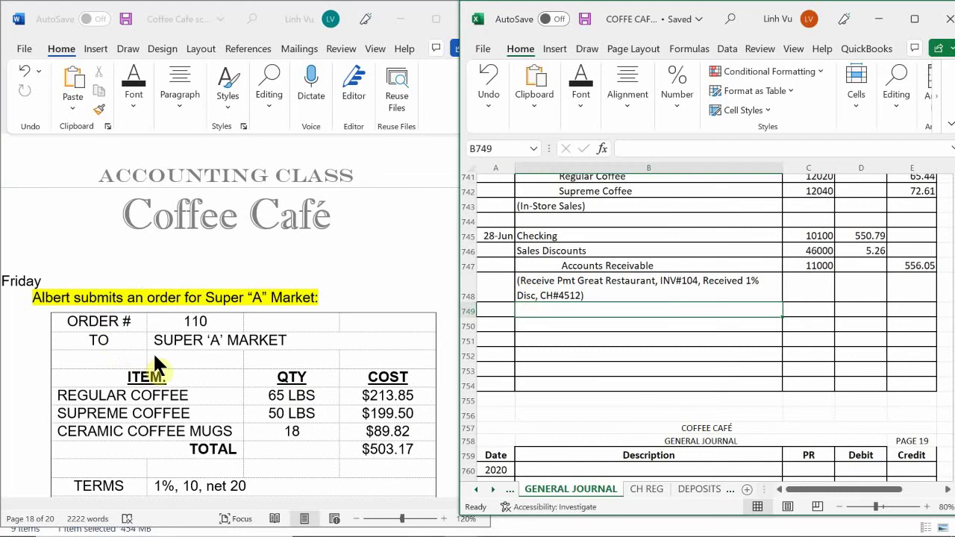
{"action": "scroll", "coordinate": [224, 359], "scroll_direction": "up", "scroll_amount": 1}
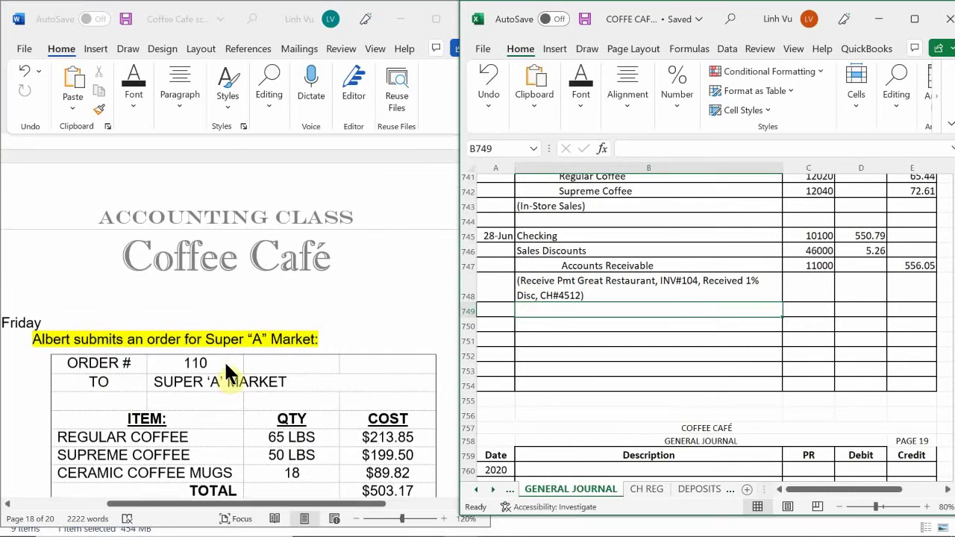
{"action": "scroll", "coordinate": [225, 362], "scroll_direction": "down", "scroll_amount": 3}
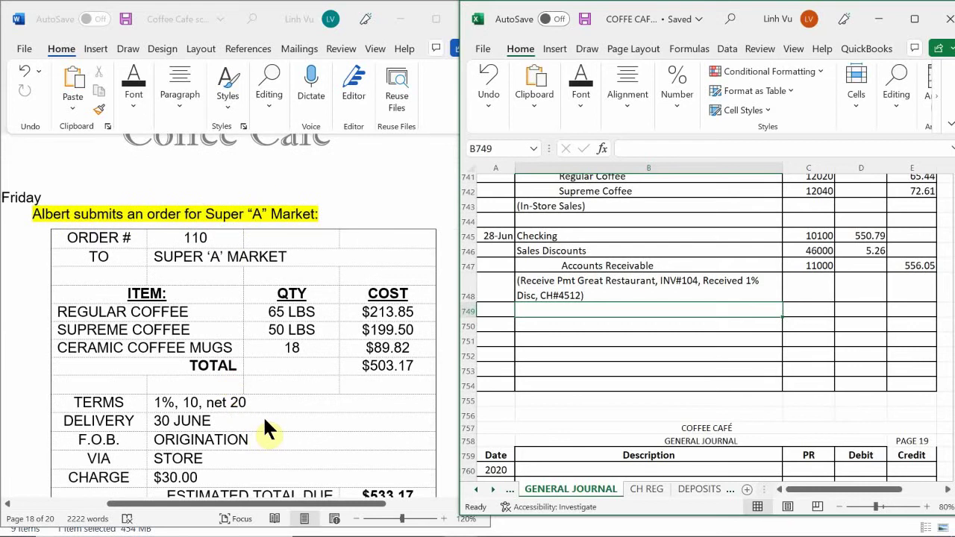
{"action": "scroll", "coordinate": [265, 421], "scroll_direction": "up", "scroll_amount": 1}
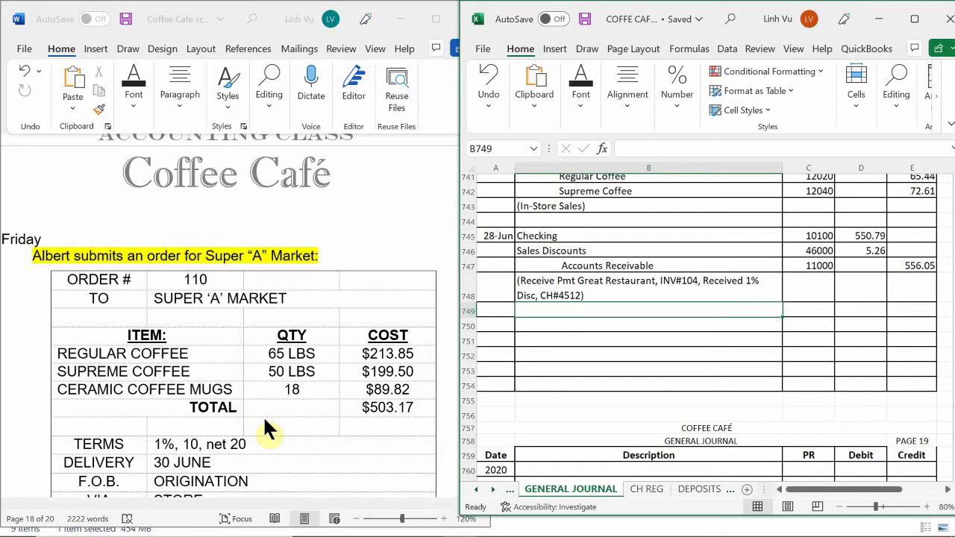
{"action": "scroll", "coordinate": [265, 422], "scroll_direction": "down", "scroll_amount": 2}
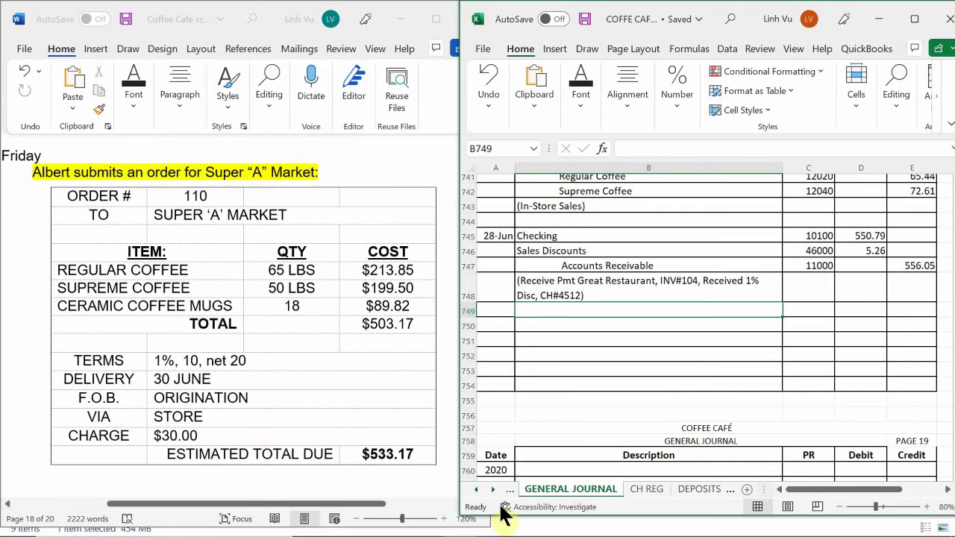
{"action": "left_click", "coordinate": [461, 522]}
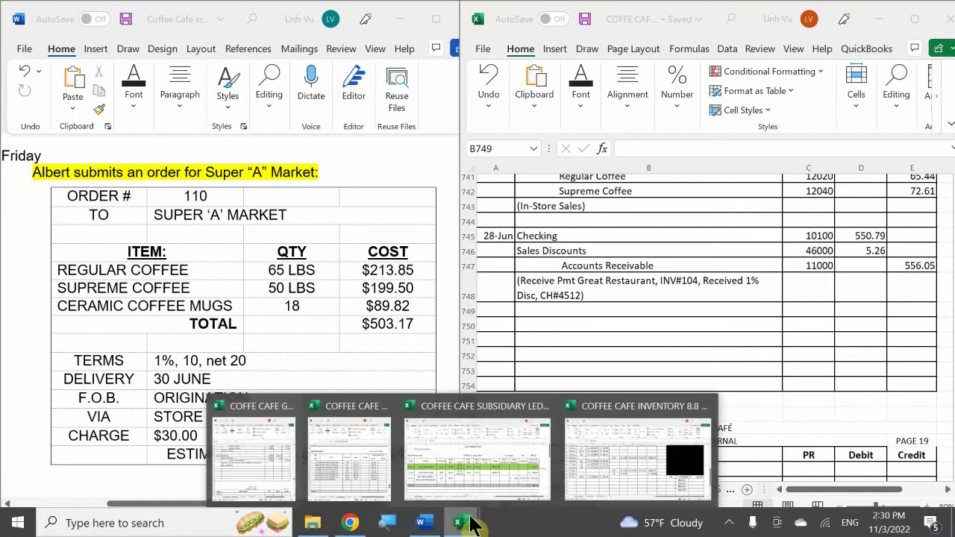
- Copy the Super A Market order block C23:F27 from the Subsidiary Ledger's SO sheet
{"action": "left_click", "coordinate": [485, 456]}
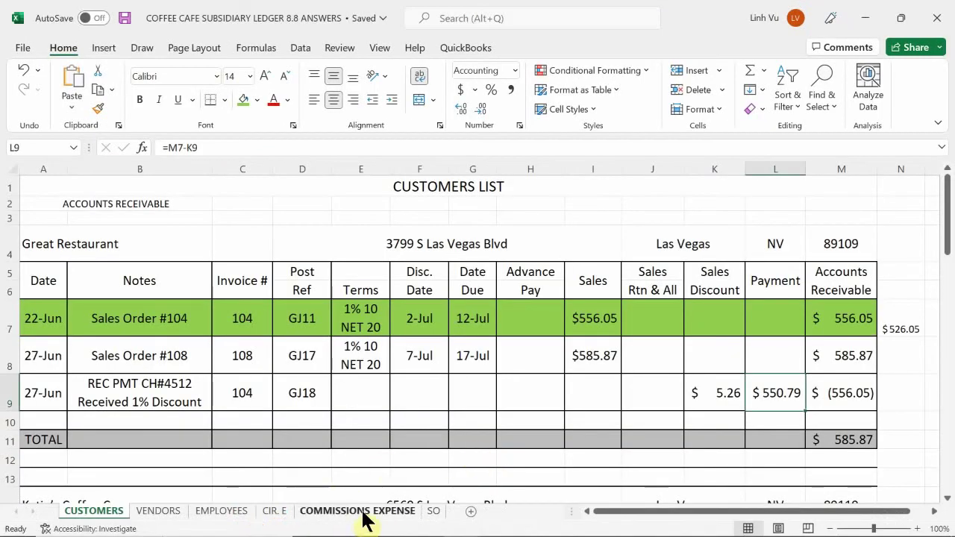
{"action": "left_click", "coordinate": [433, 513]}
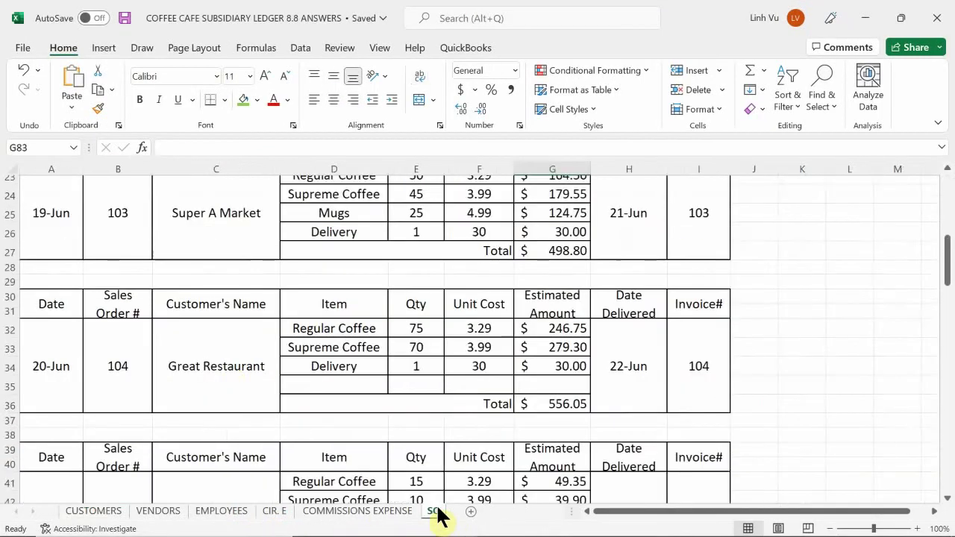
{"action": "left_click", "coordinate": [190, 394]}
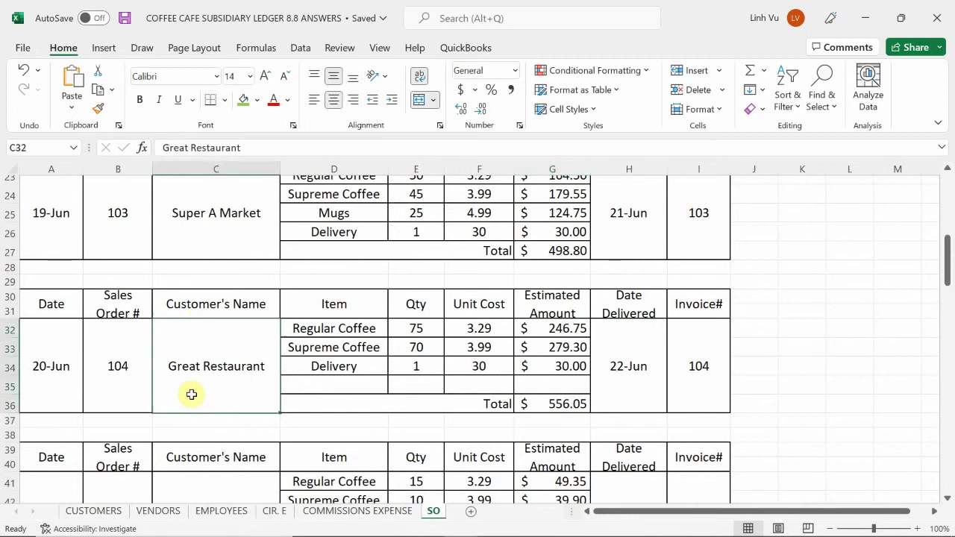
{"action": "scroll", "coordinate": [191, 393], "scroll_direction": "up", "scroll_amount": 2}
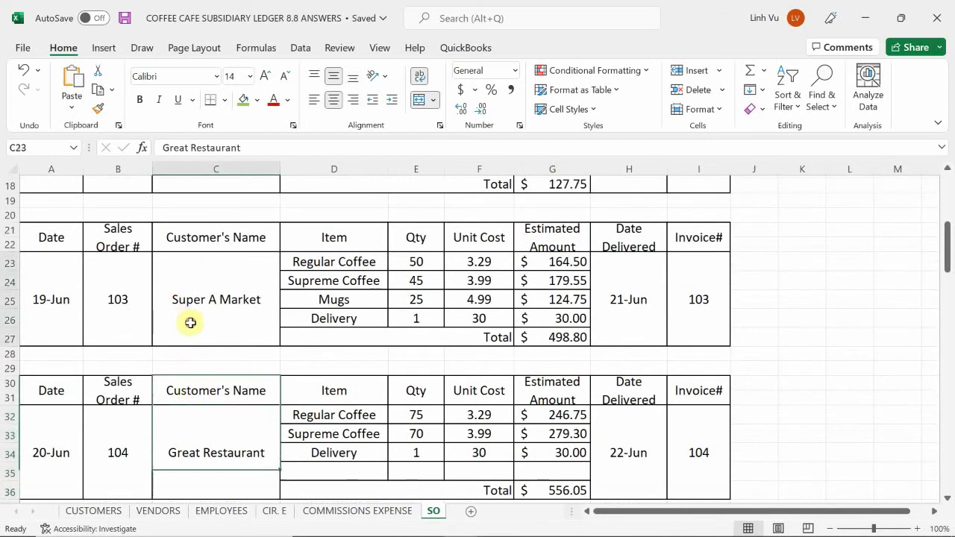
{"action": "left_click_drag", "start_coordinate": [189, 324], "coordinate": [477, 341]}
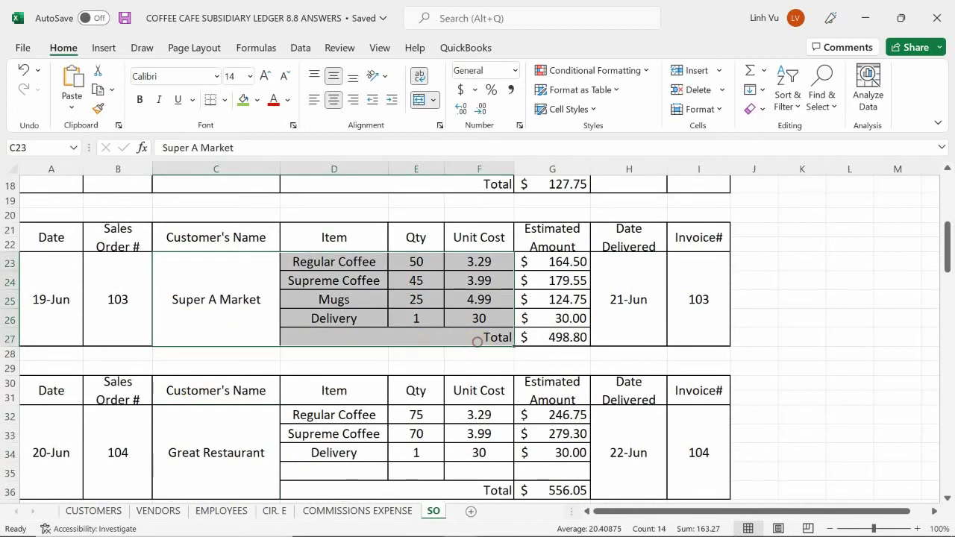
{"action": "mouse_move", "coordinate": [478, 536]}
{"action": "key", "text": "ctrl+c"}
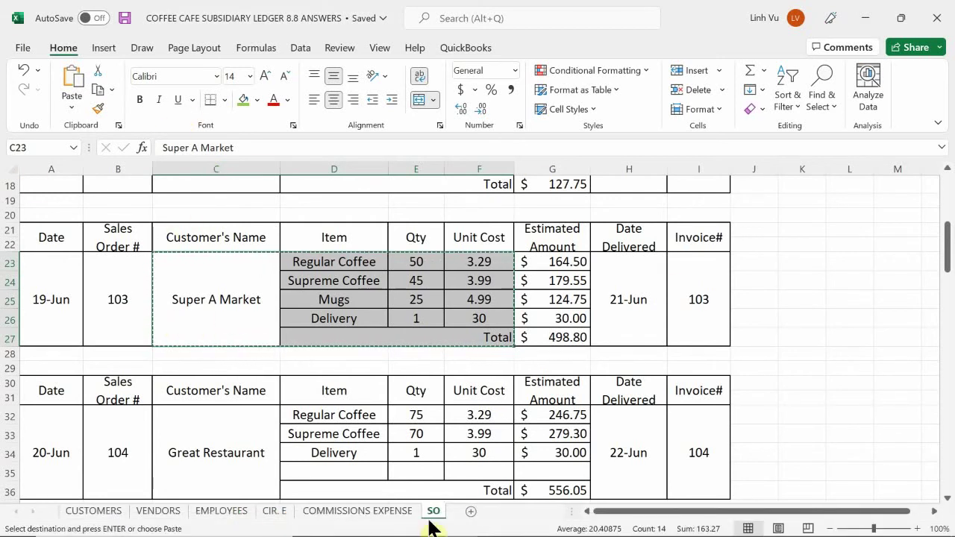
- Scroll the SO sheet down to the empty sales-order form below order 109
{"action": "mouse_move", "coordinate": [433, 531]}
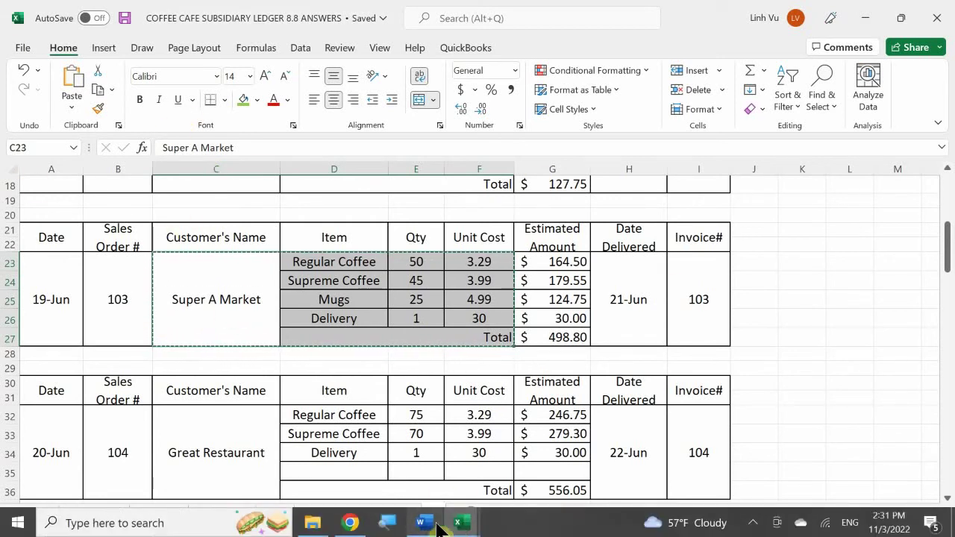
{"action": "mouse_move", "coordinate": [434, 464]}
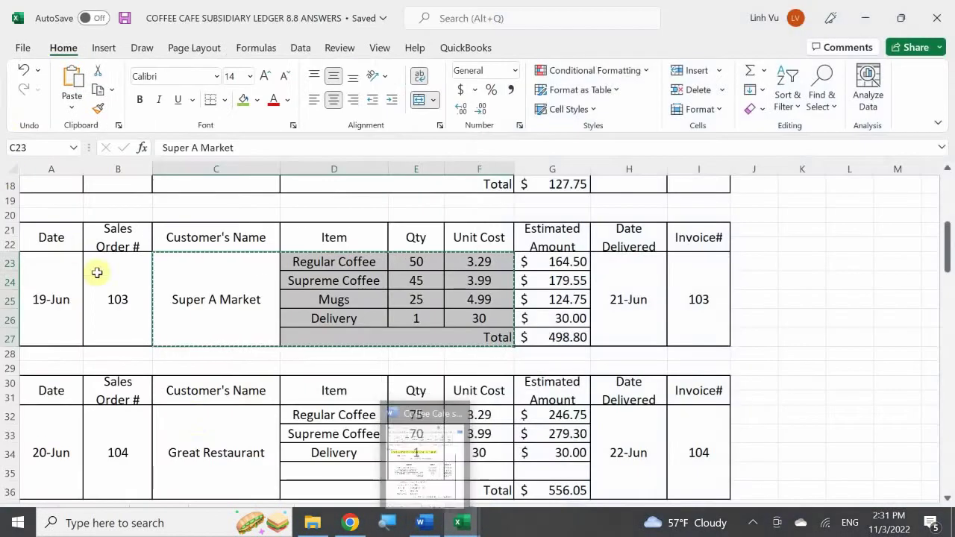
{"action": "scroll", "coordinate": [221, 422], "scroll_direction": "down", "scroll_amount": 7}
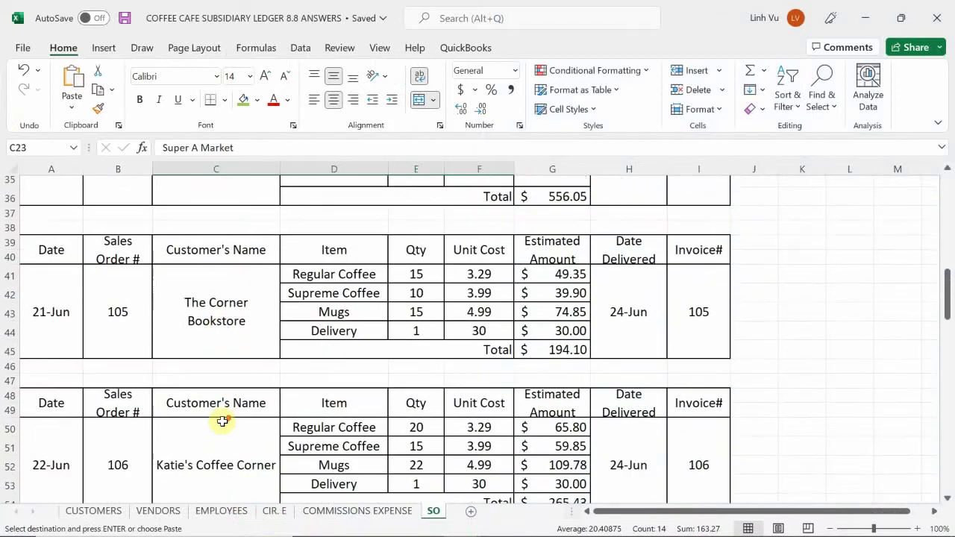
{"action": "scroll", "coordinate": [222, 422], "scroll_direction": "down", "scroll_amount": 7}
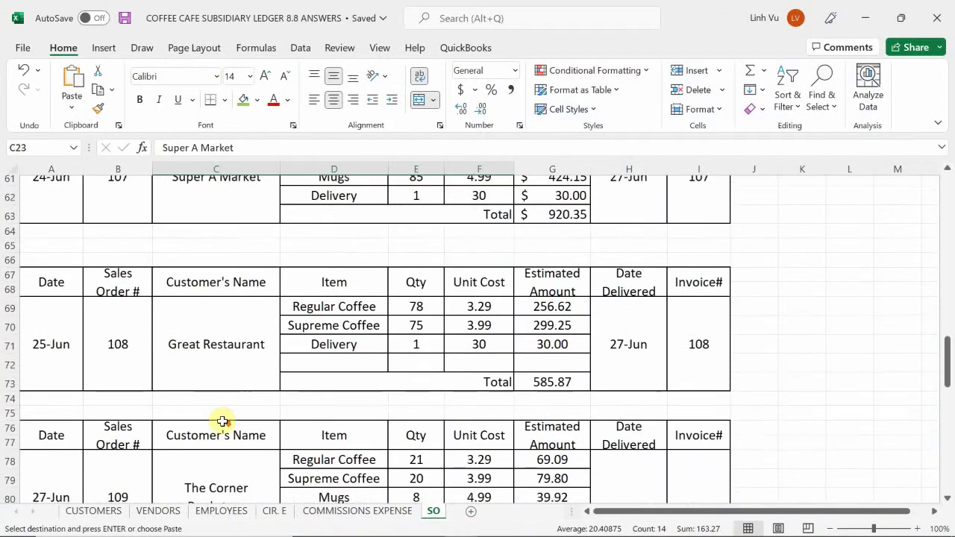
{"action": "scroll", "coordinate": [221, 422], "scroll_direction": "down", "scroll_amount": 6}
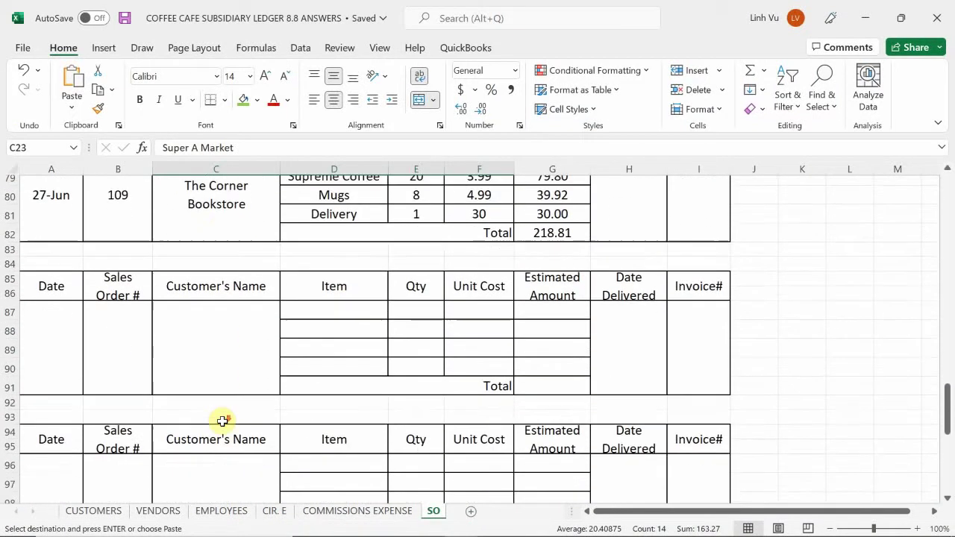
- Paste the copied Super A Market customer and item rows into the blank order table at C87
{"action": "left_click", "coordinate": [217, 306]}
{"action": "key", "text": "ctrl+v"}
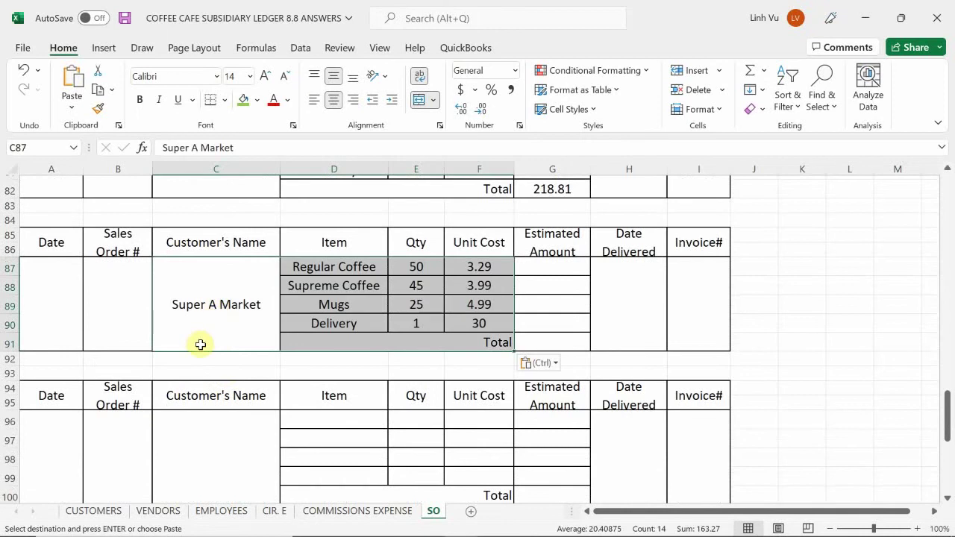
{"action": "scroll", "coordinate": [199, 343], "scroll_direction": "up", "scroll_amount": 3}
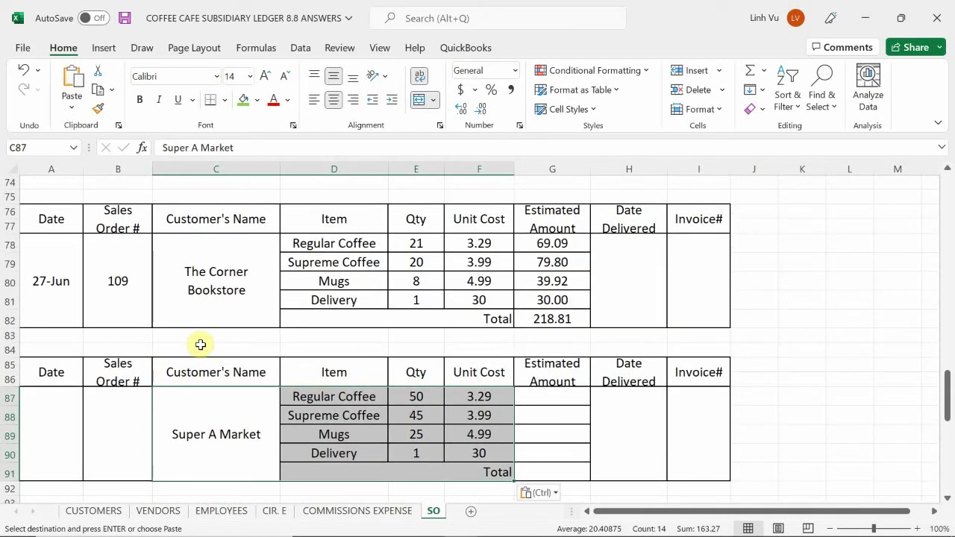
{"action": "scroll", "coordinate": [127, 346], "scroll_direction": "down", "scroll_amount": 1}
- Date the new order 28-Jun and give it sales order number 110
{"action": "left_click", "coordinate": [50, 393]}
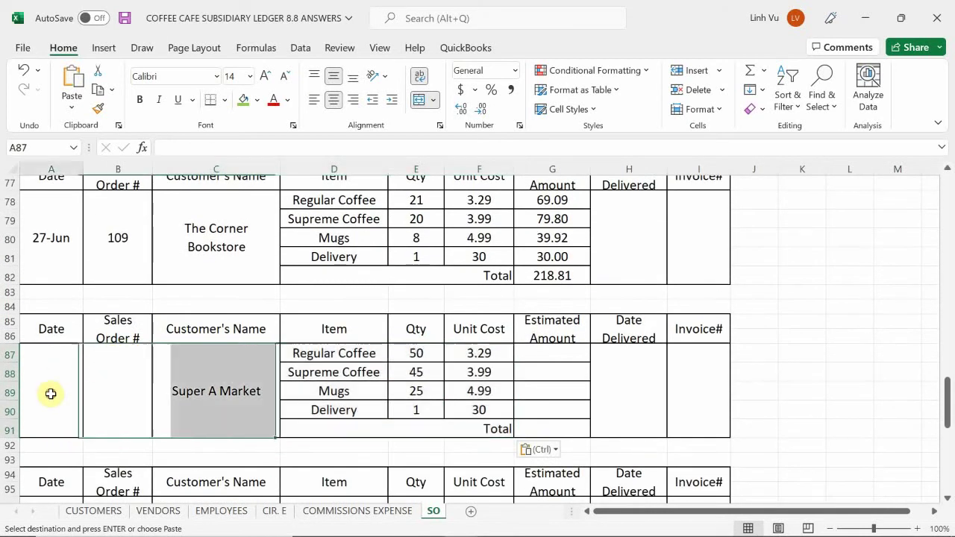
{"action": "type", "text": "6/28"}
{"action": "key", "text": "Return"}
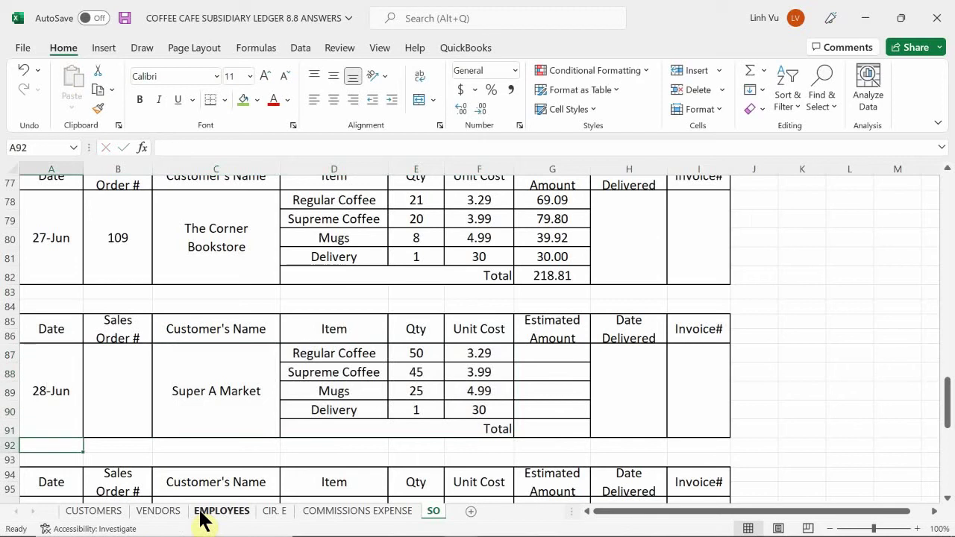
{"action": "key", "text": "Up"}
{"action": "key", "text": "Right"}
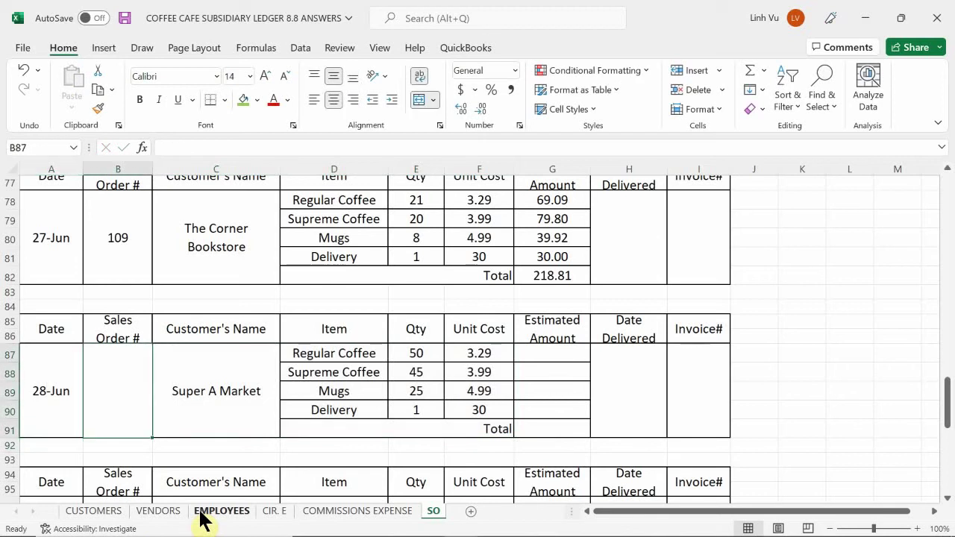
{"action": "type", "text": "110"}
{"action": "key", "text": "Return"}
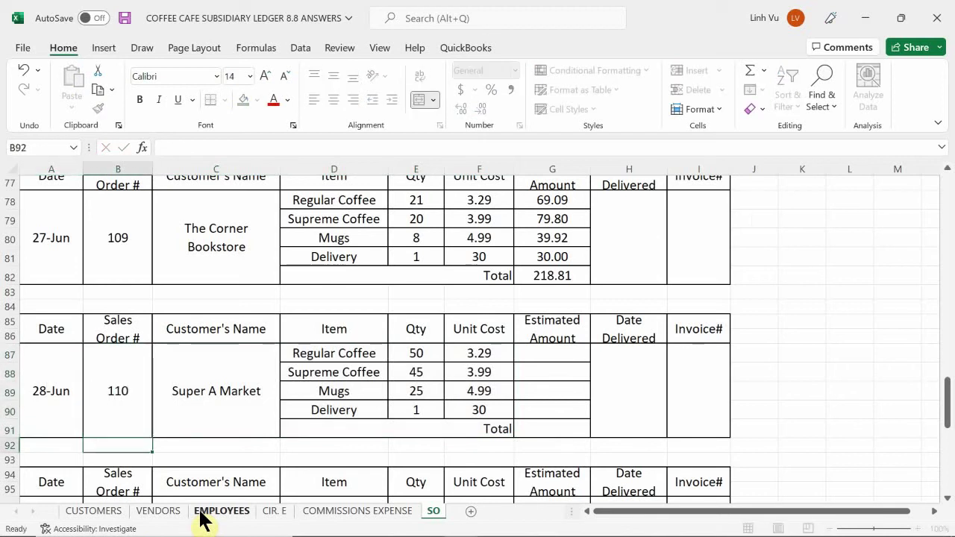
{"action": "key", "text": "Up"}
{"action": "key", "text": "Right"}
{"action": "key", "text": "Right"}
{"action": "key", "text": "Down"}
{"action": "key", "text": "Down"}
{"action": "key", "text": "Down"}
{"action": "key", "text": "Down"}
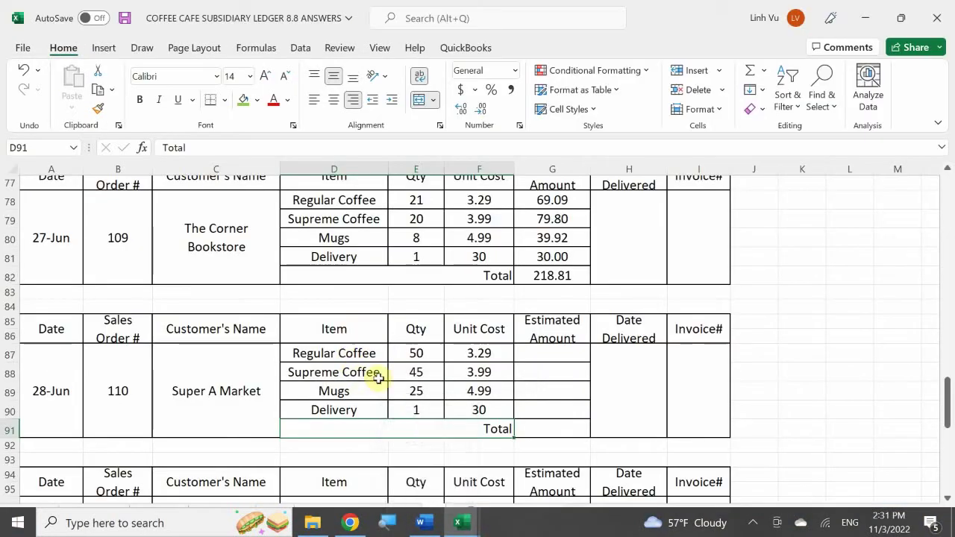
- Enter quantities of 65 Regular Coffee and 18 Mugs, keeping Supreme Coffee at 50
{"action": "left_click", "coordinate": [423, 351]}
{"action": "type", "text": "65"}
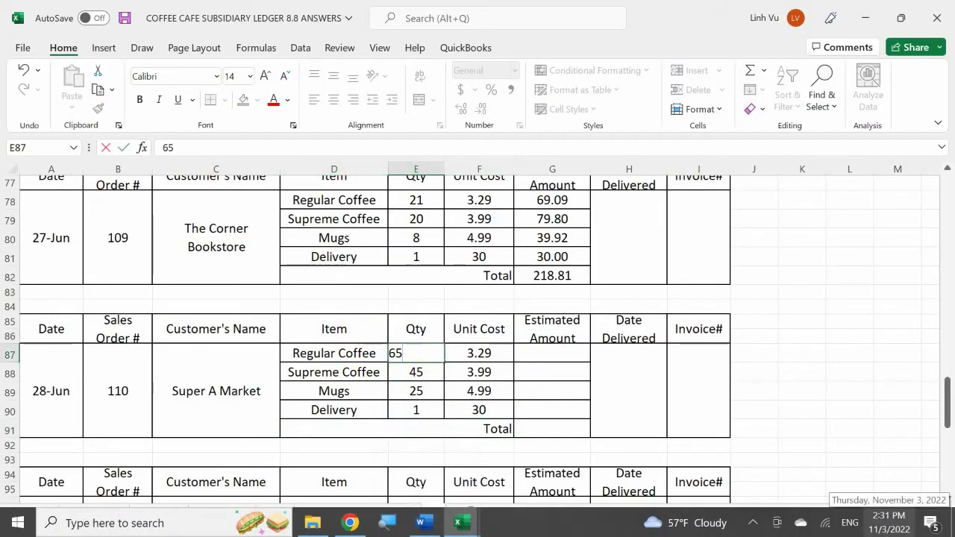
{"action": "key", "text": "Return"}
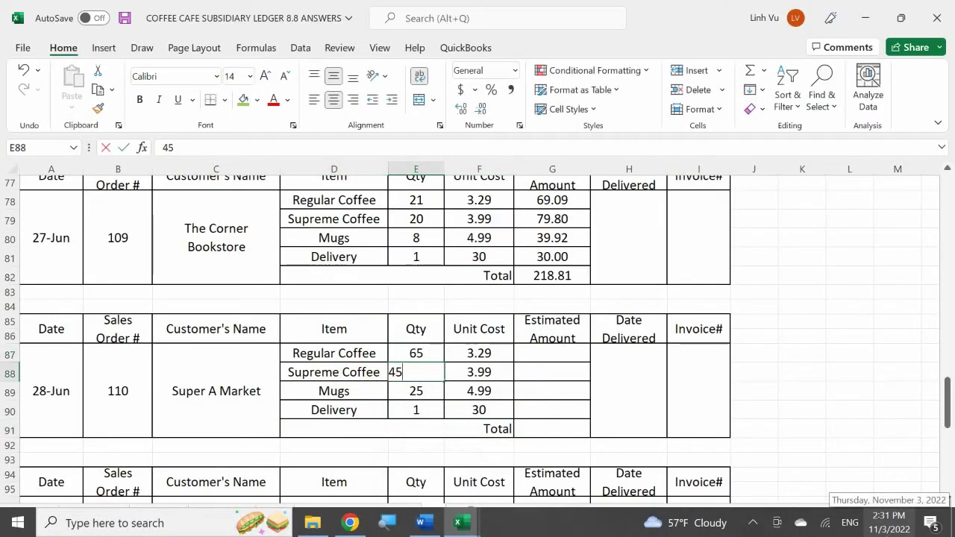
{"action": "type", "text": "45"}
{"action": "key", "text": "Escape"}
{"action": "key", "text": "Return"}
{"action": "type", "text": "18"}
{"action": "key", "text": "Return"}
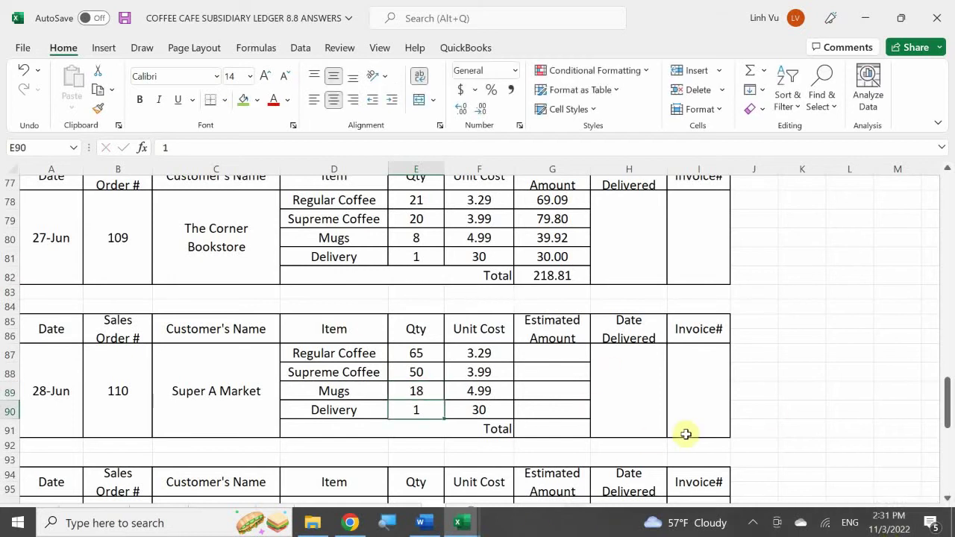
- Enter the amount formula =E87*F87 and fill it down to the Delivery row
{"action": "left_click", "coordinate": [552, 349]}
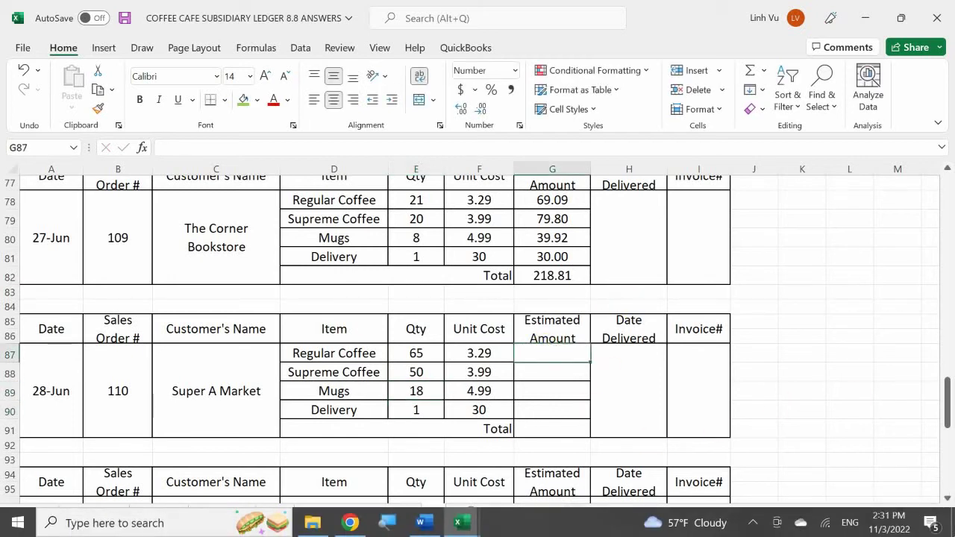
{"action": "type", "text": "=E87*F87"}
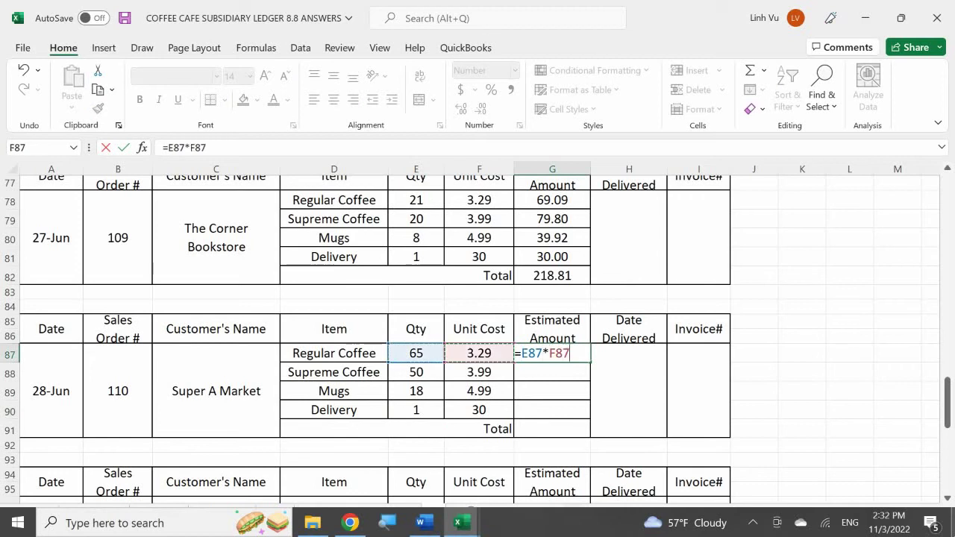
{"action": "key", "text": "Return"}
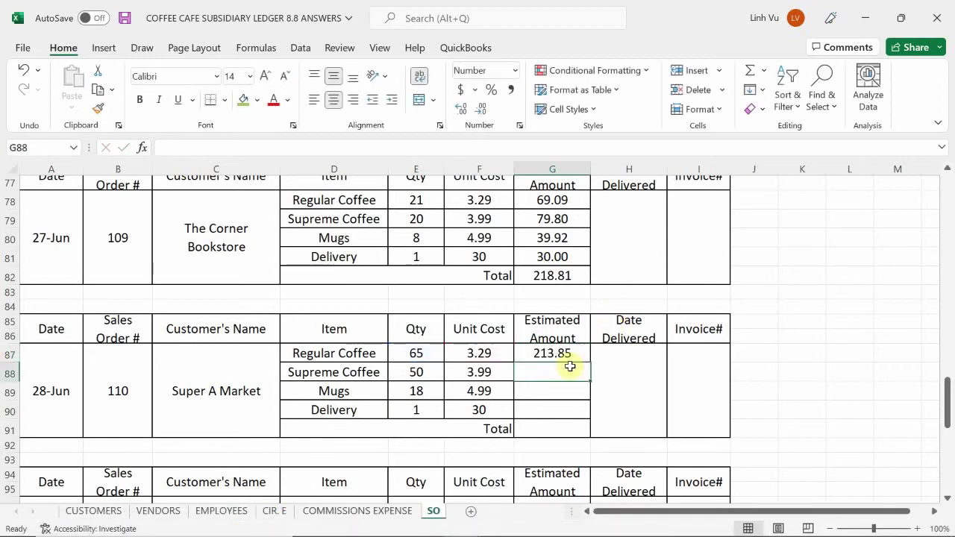
{"action": "left_click", "coordinate": [552, 355]}
{"action": "left_click_drag", "start_coordinate": [592, 363], "coordinate": [589, 410]}
- Total the estimated amounts with =SUM(G87:G90), giving 533.17
{"action": "left_click", "coordinate": [561, 422]}
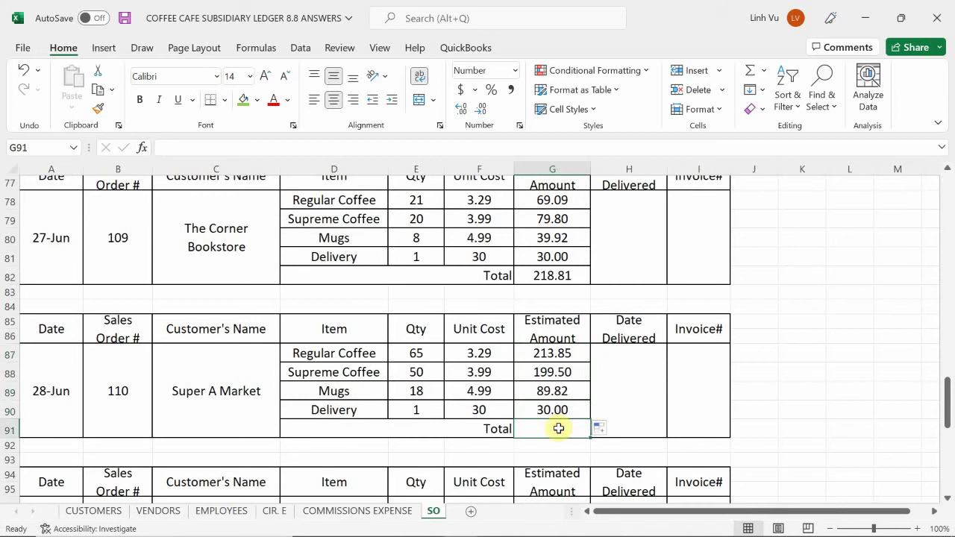
{"action": "type", "text": "=sum"}
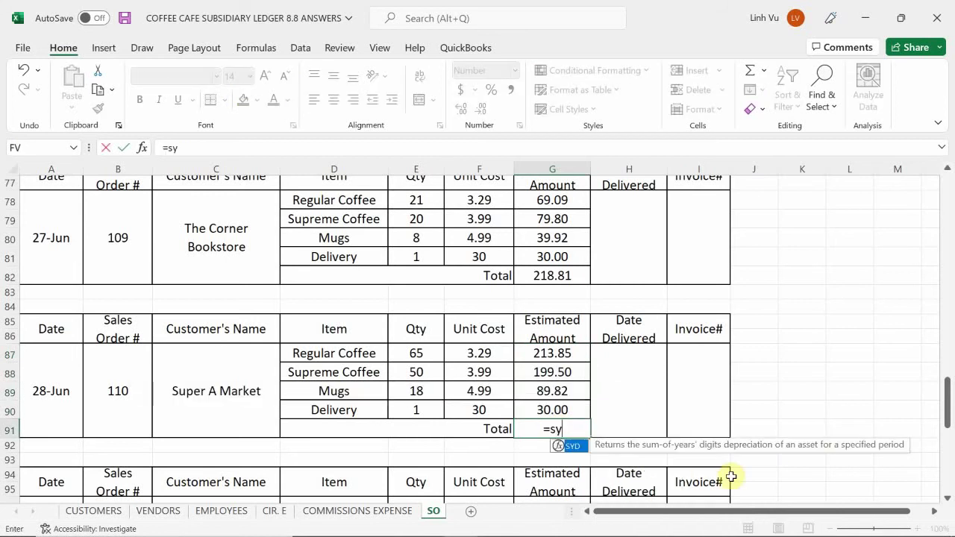
{"action": "type", "text": "("}
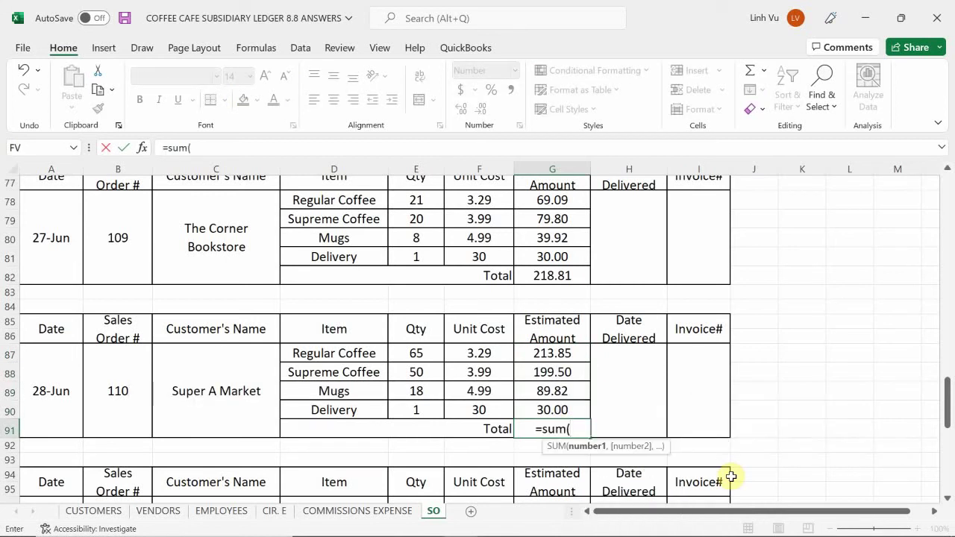
{"action": "key", "text": "Up"}
{"action": "key", "text": "shift+Up"}
{"action": "key", "text": "shift+Up"}
{"action": "key", "text": "shift+Up"}
{"action": "key", "text": "Return"}
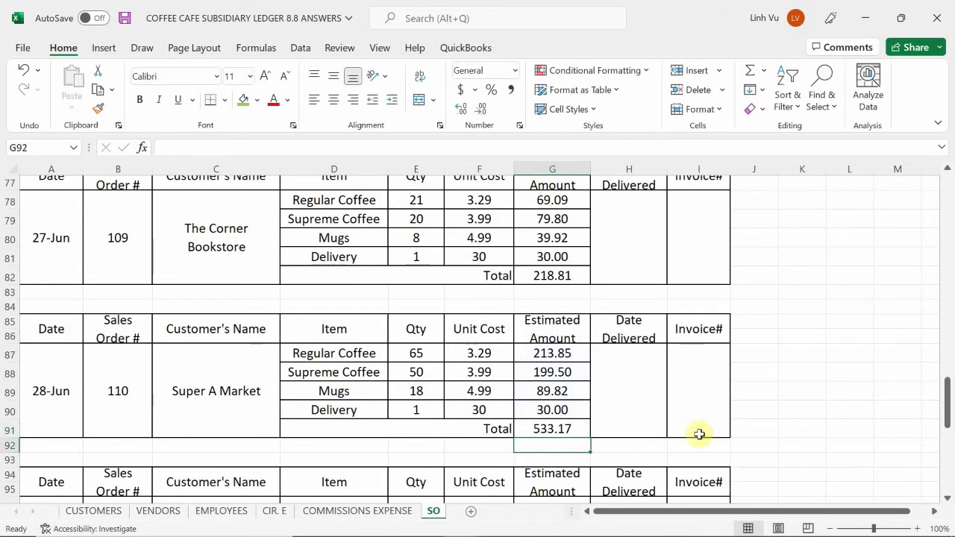
- Scroll Word's 28 June notes to the Daily Sales Summary totalling $2621.91 with $199.82 sales tax
{"action": "mouse_move", "coordinate": [464, 525]}
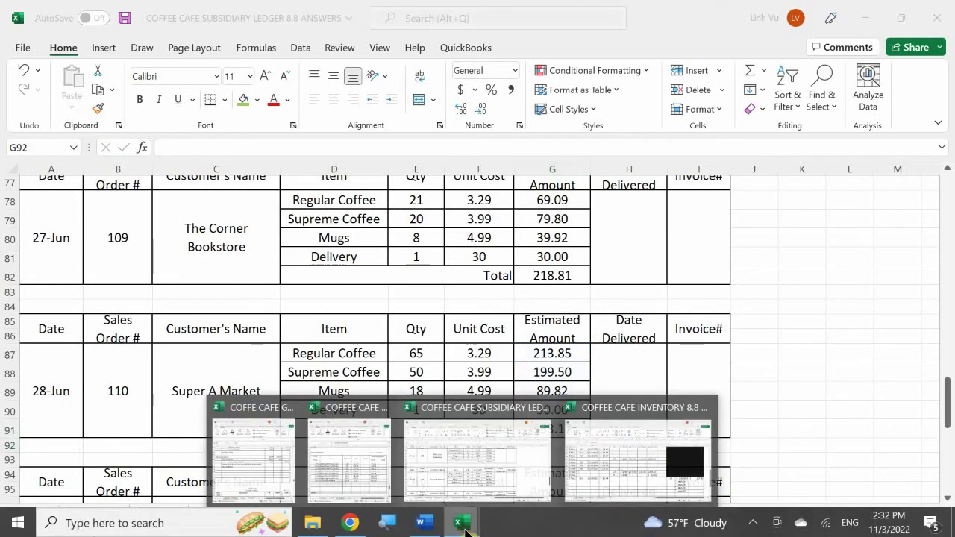
{"action": "left_click", "coordinate": [423, 522]}
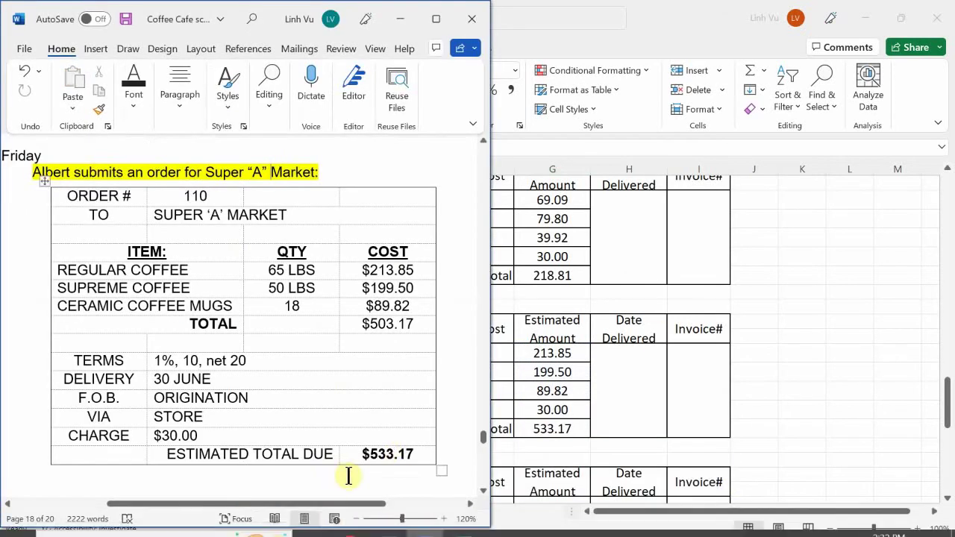
{"action": "scroll", "coordinate": [403, 469], "scroll_direction": "left", "scroll_amount": 2}
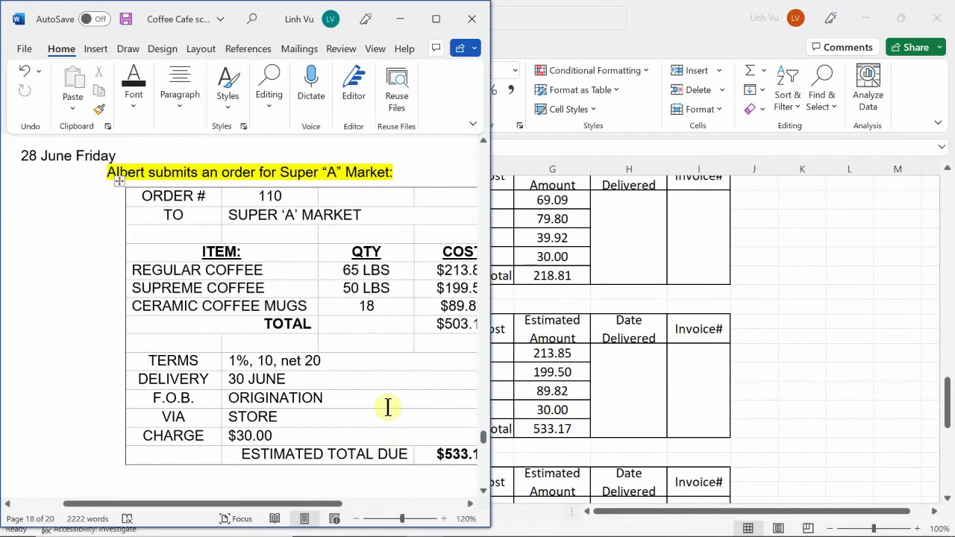
{"action": "scroll", "coordinate": [371, 363], "scroll_direction": "down", "scroll_amount": 2}
{"action": "scroll", "coordinate": [369, 364], "scroll_direction": "down", "scroll_amount": 5}
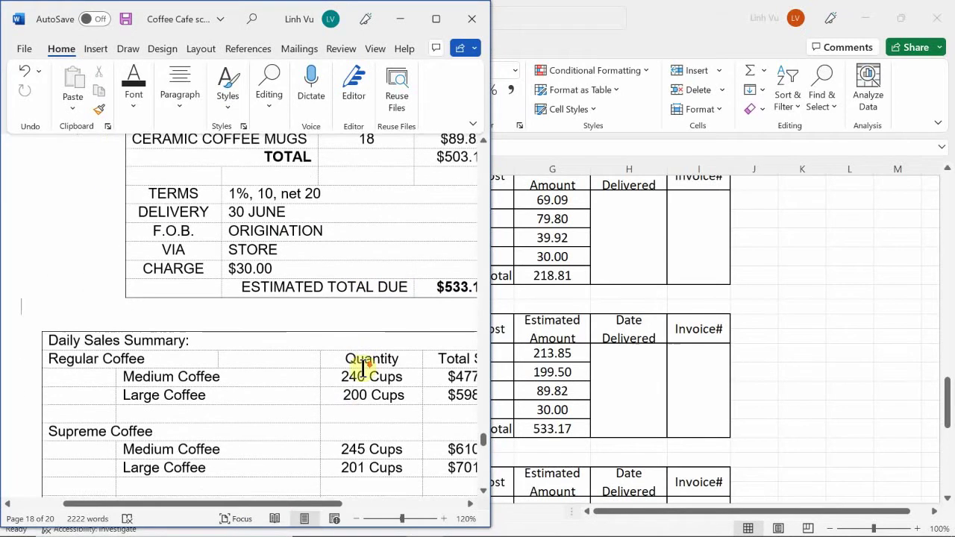
{"action": "scroll", "coordinate": [364, 368], "scroll_direction": "down", "scroll_amount": 2}
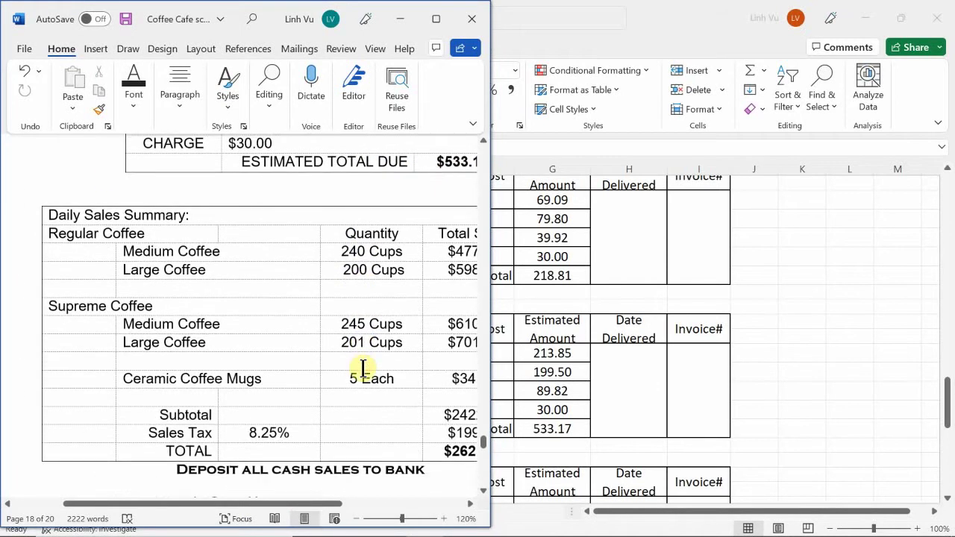
{"action": "scroll", "coordinate": [363, 368], "scroll_direction": "down", "scroll_amount": 1}
{"action": "scroll", "coordinate": [363, 367], "scroll_direction": "up", "scroll_amount": 1}
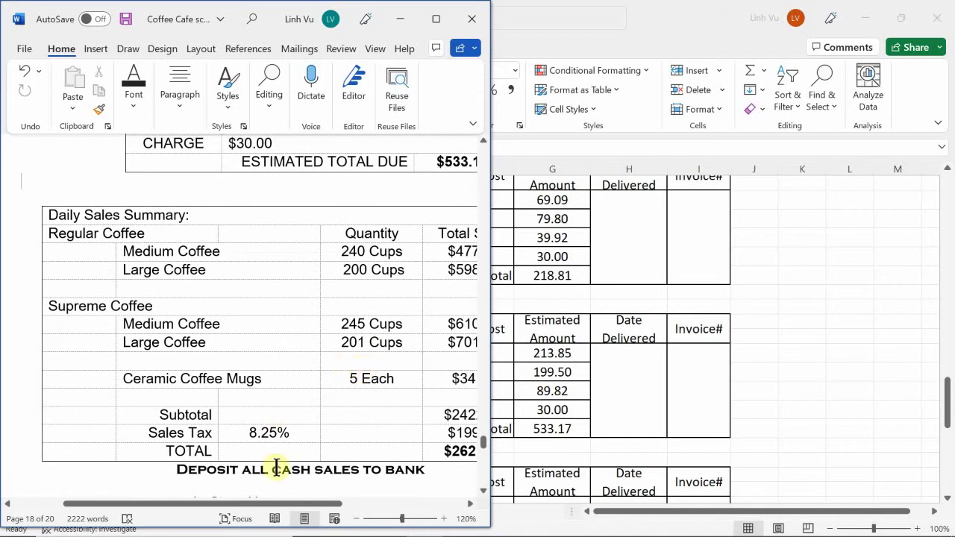
{"action": "left_click_drag", "start_coordinate": [255, 512], "coordinate": [319, 513]}
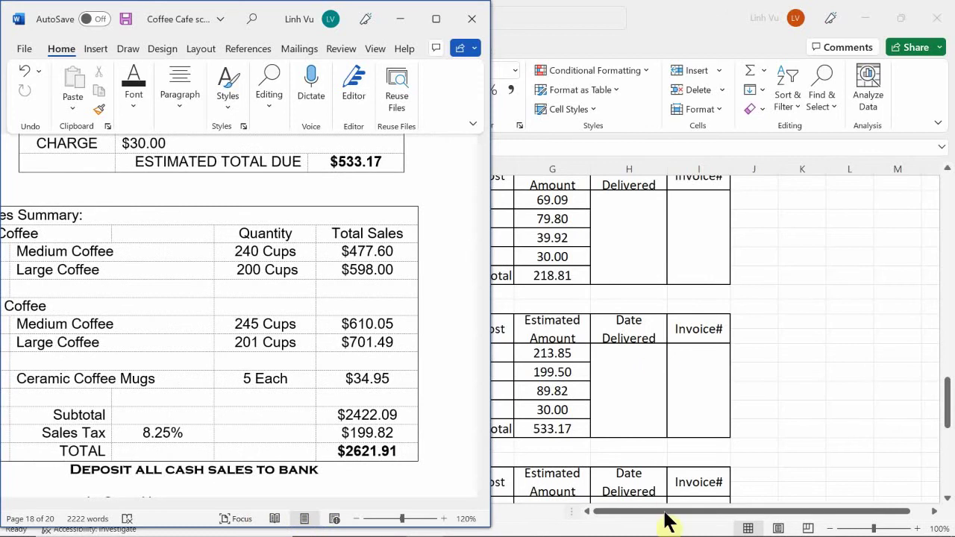
{"action": "mouse_move", "coordinate": [588, 526]}
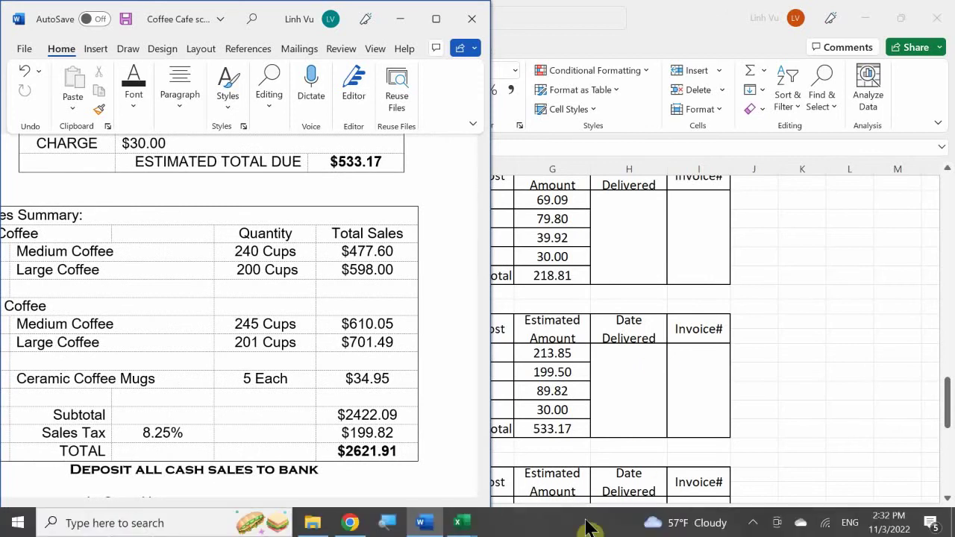
{"action": "left_click", "coordinate": [459, 524]}
- Switch to the General Journal workbook and locate the unused rows 749–754
{"action": "left_click", "coordinate": [254, 459]}
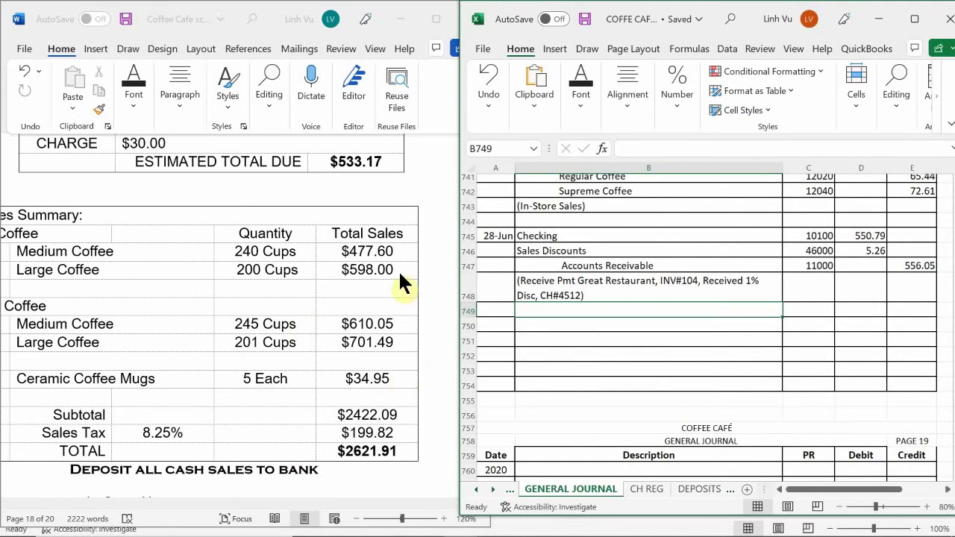
{"action": "left_click", "coordinate": [571, 341]}
{"action": "left_click", "coordinate": [572, 355]}
{"action": "left_click", "coordinate": [576, 381]}
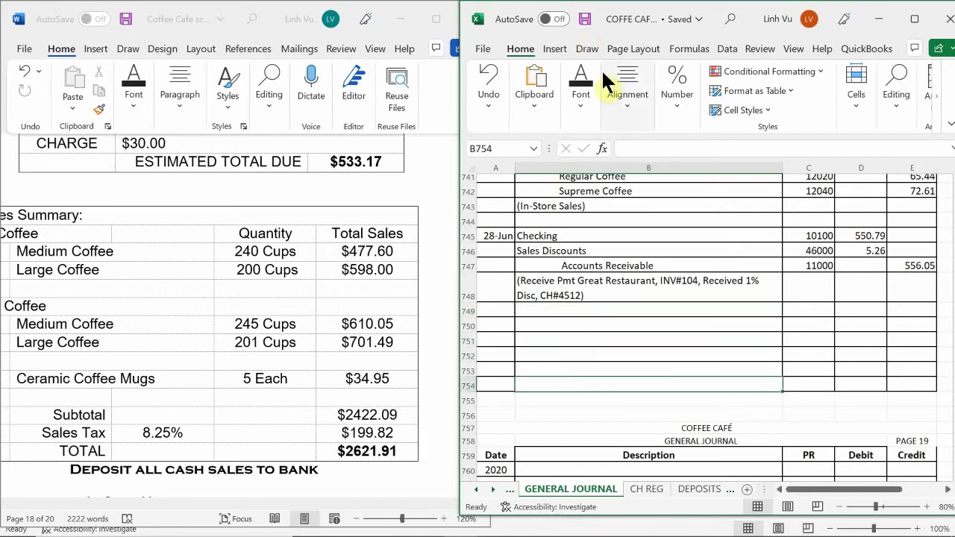
- Draw a straight line shape diagonally across rows 749–754
{"action": "left_click", "coordinate": [599, 44]}
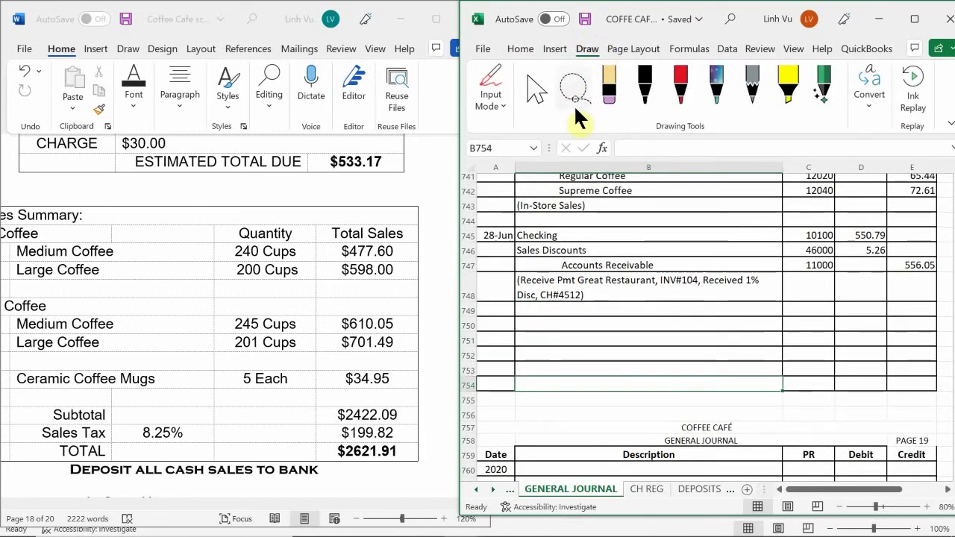
{"action": "left_click", "coordinate": [555, 49]}
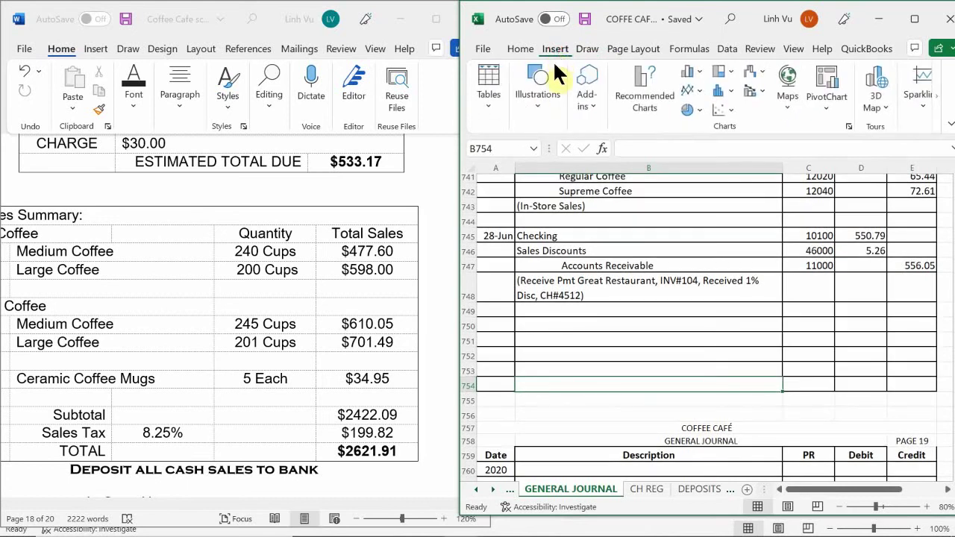
{"action": "left_click", "coordinate": [525, 101]}
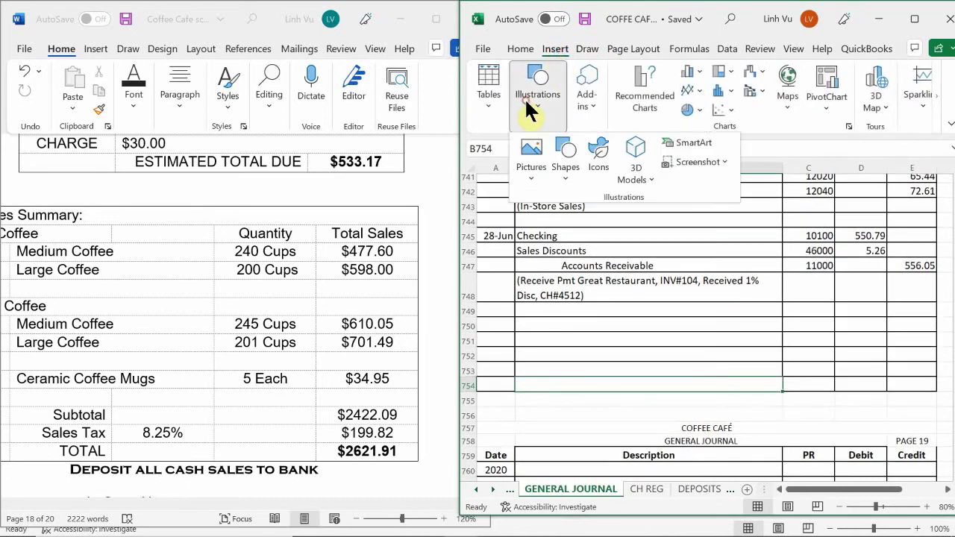
{"action": "left_click", "coordinate": [563, 160]}
{"action": "left_click", "coordinate": [556, 279]}
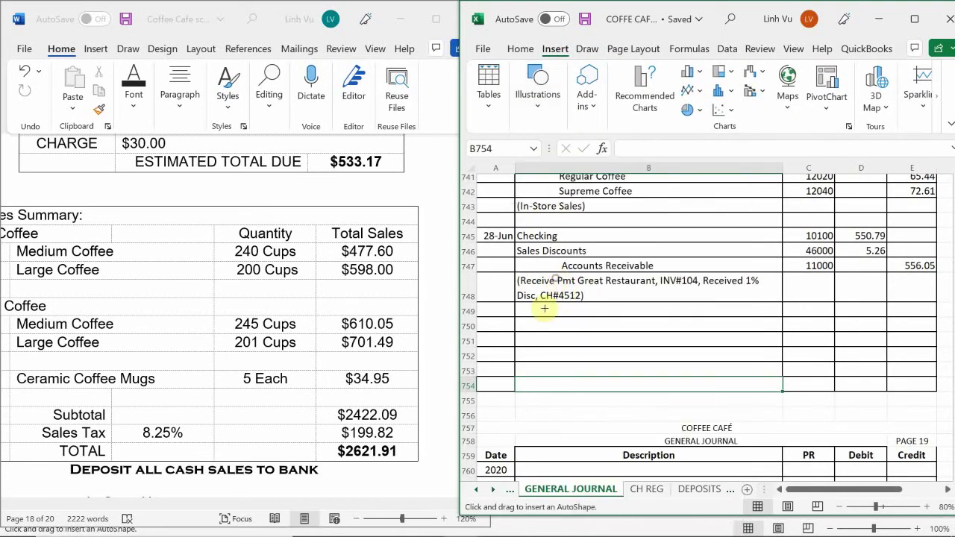
{"action": "left_click_drag", "start_coordinate": [491, 312], "coordinate": [928, 386]}
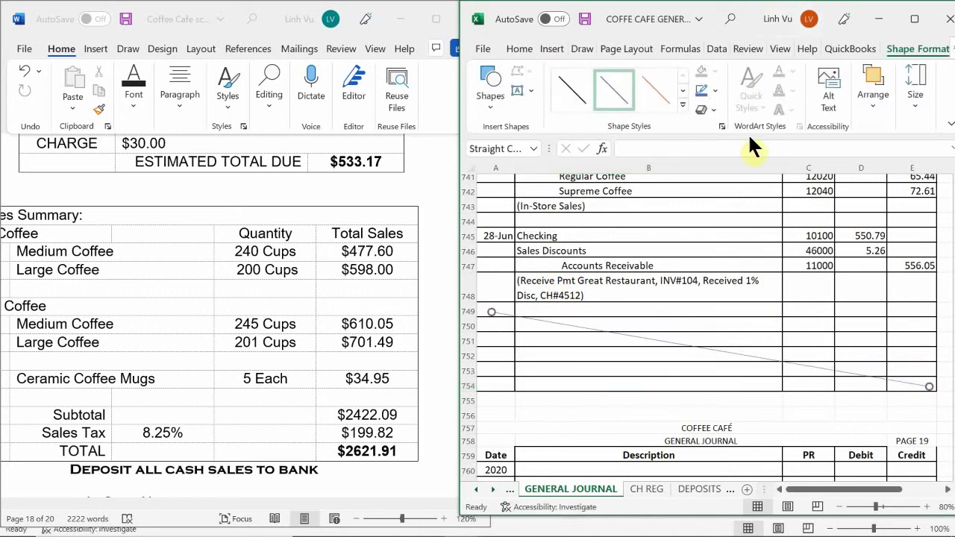
- Apply a dark black Shape Style to the line and deselect it
{"action": "left_click", "coordinate": [715, 110]}
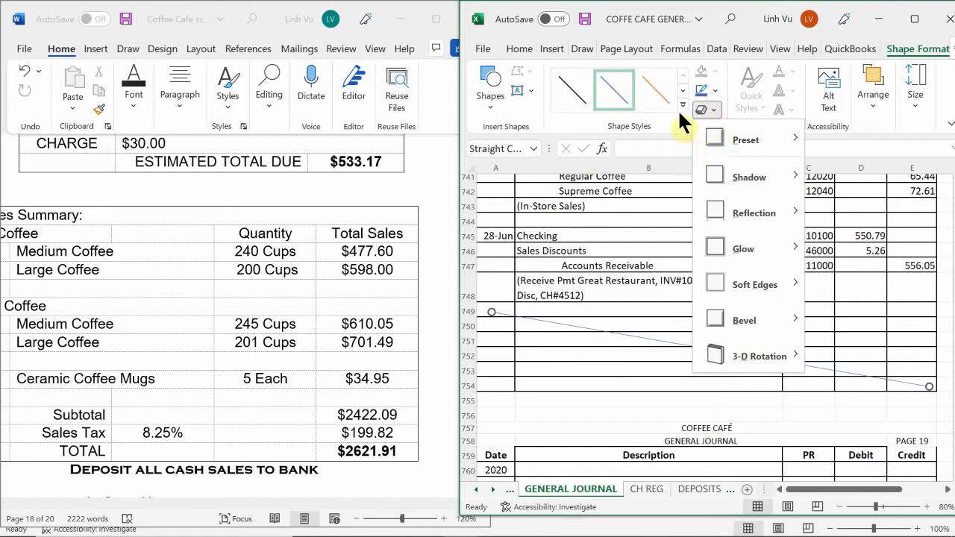
{"action": "left_click", "coordinate": [681, 105]}
{"action": "left_click", "coordinate": [566, 232]}
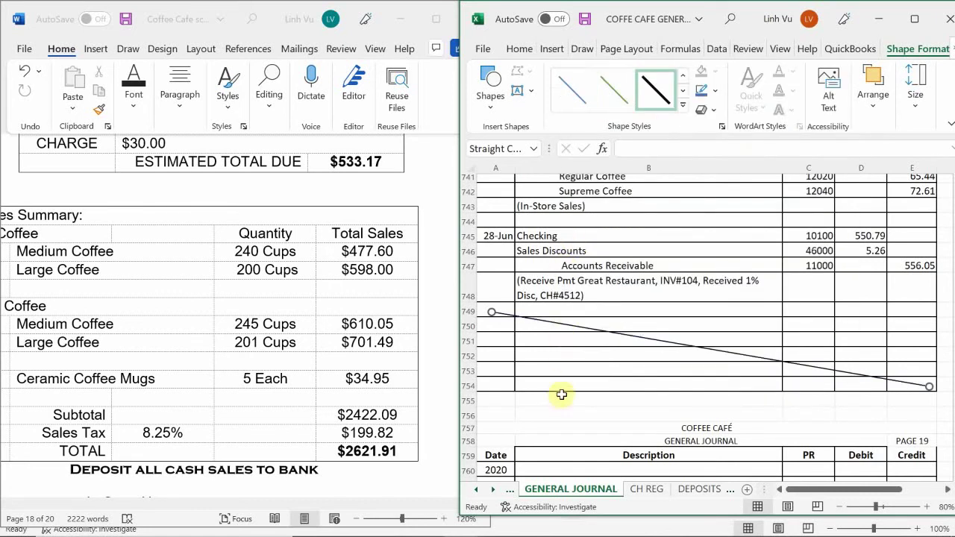
{"action": "left_click", "coordinate": [578, 349]}
{"action": "scroll", "coordinate": [578, 349], "scroll_direction": "down", "scroll_amount": 4}
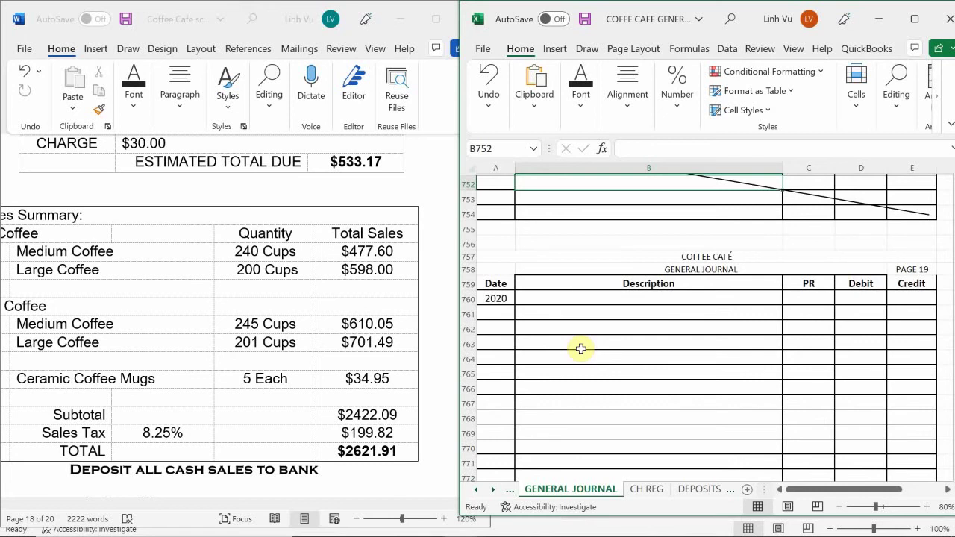
- Copy the 27-Jun in-store sales account titles and PR numbers (B730:C743)
{"action": "scroll", "coordinate": [589, 358], "scroll_direction": "up", "scroll_amount": 6}
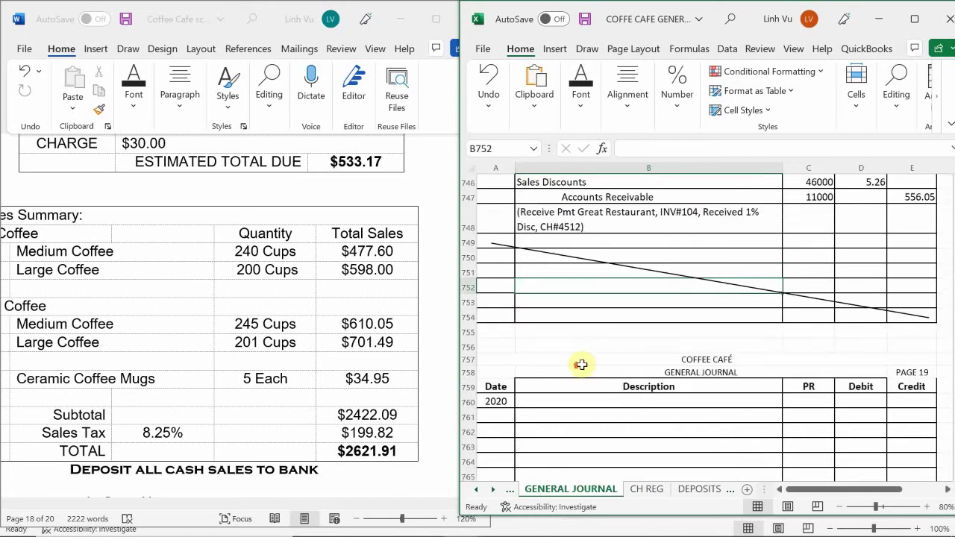
{"action": "scroll", "coordinate": [620, 350], "scroll_direction": "up", "scroll_amount": 2}
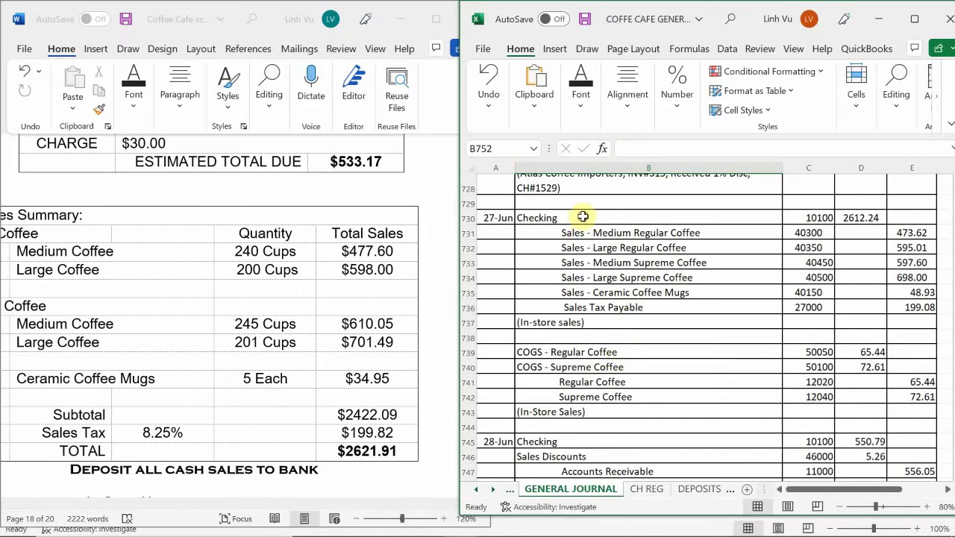
{"action": "left_click_drag", "start_coordinate": [583, 217], "coordinate": [806, 408]}
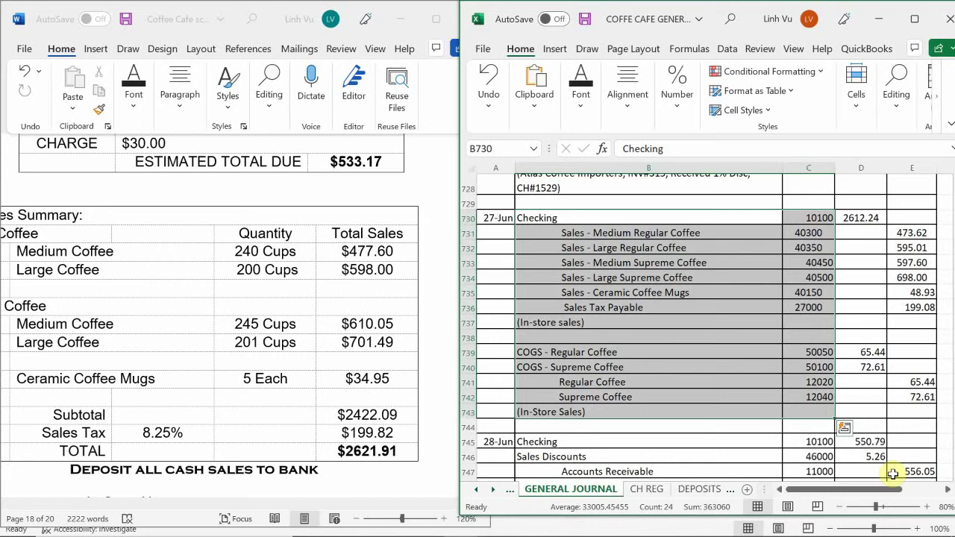
{"action": "key", "text": "ctrl+c"}
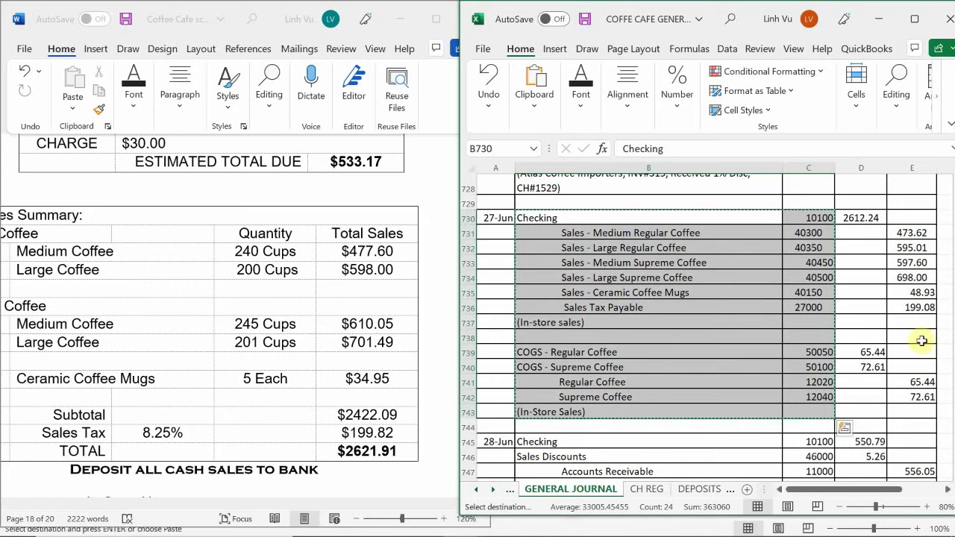
- Paste the account lines at B761 on page 19 and date the entry 28-Jun
{"action": "scroll", "coordinate": [544, 283], "scroll_direction": "down", "scroll_amount": 1}
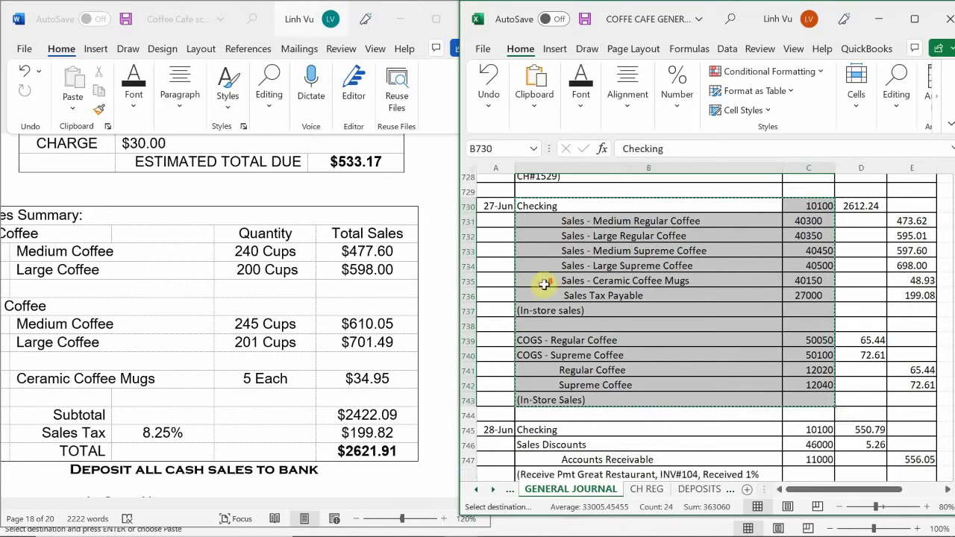
{"action": "scroll", "coordinate": [545, 283], "scroll_direction": "down", "scroll_amount": 9}
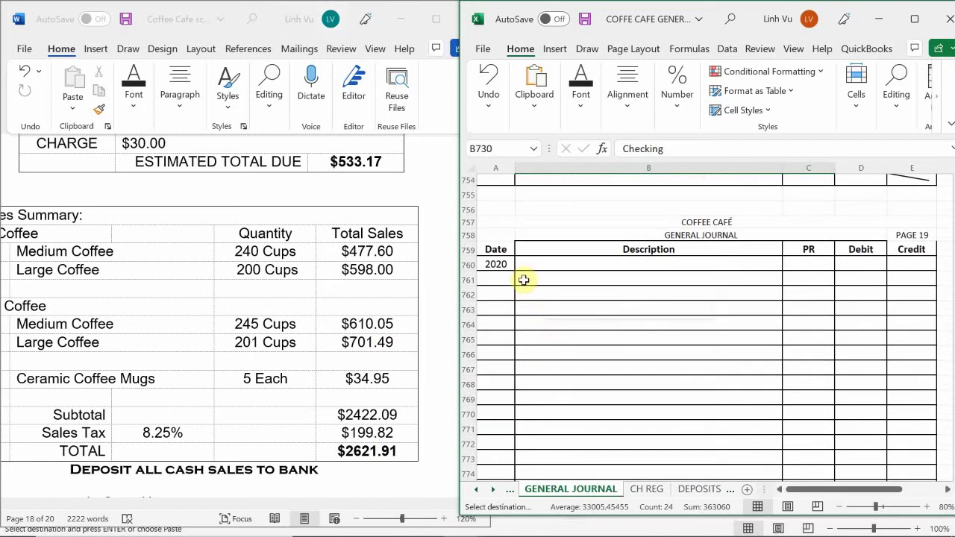
{"action": "left_click", "coordinate": [523, 280]}
{"action": "key", "text": "ctrl+v"}
{"action": "left_click", "coordinate": [497, 279]}
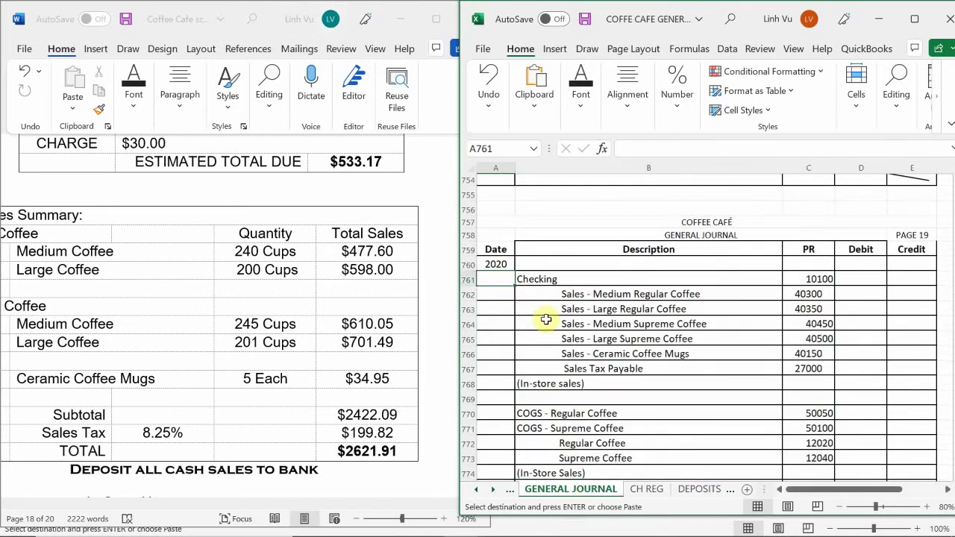
{"action": "type", "text": "6/28"}
{"action": "key", "text": "Return"}
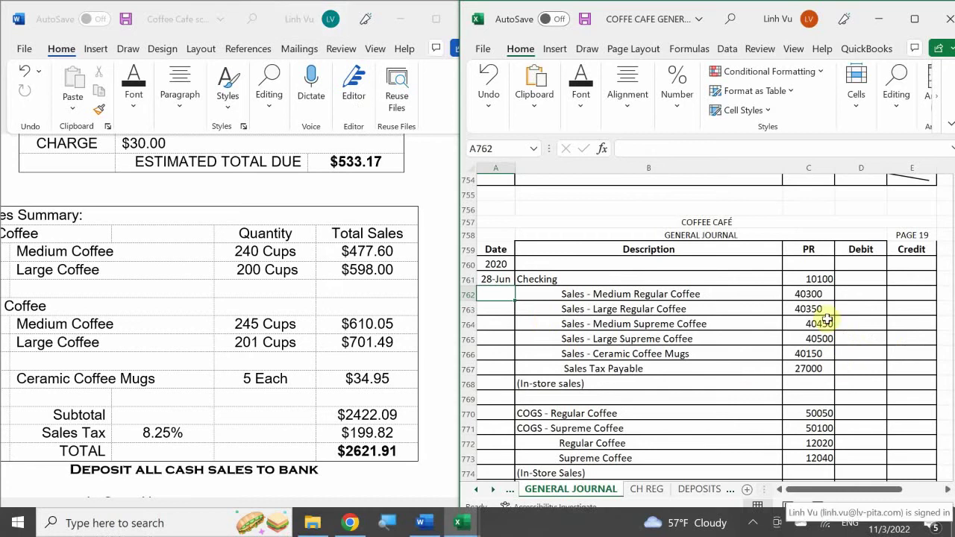
{"action": "left_click", "coordinate": [860, 279]}
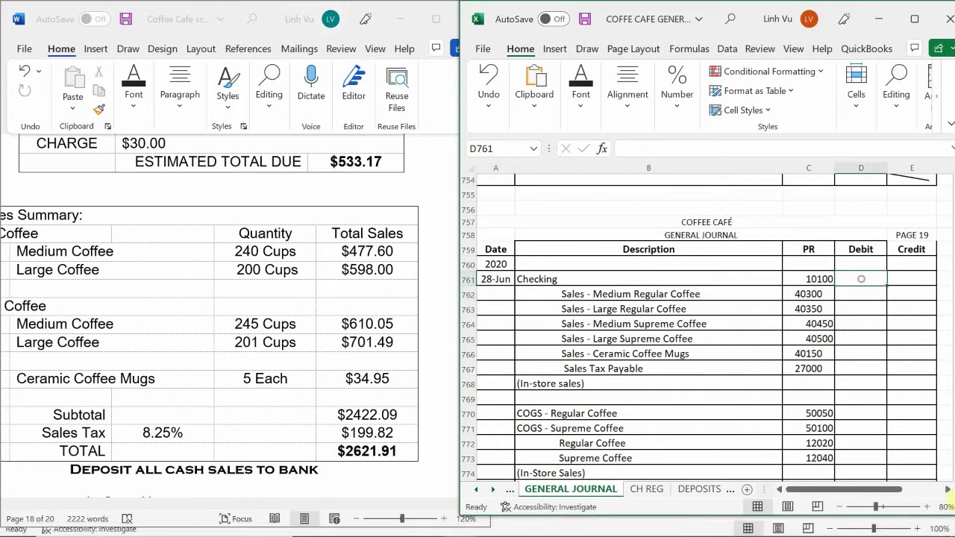
- Make the Checking debit in D761 the sum of credits E761:E768
{"action": "type", "text": "=su"}
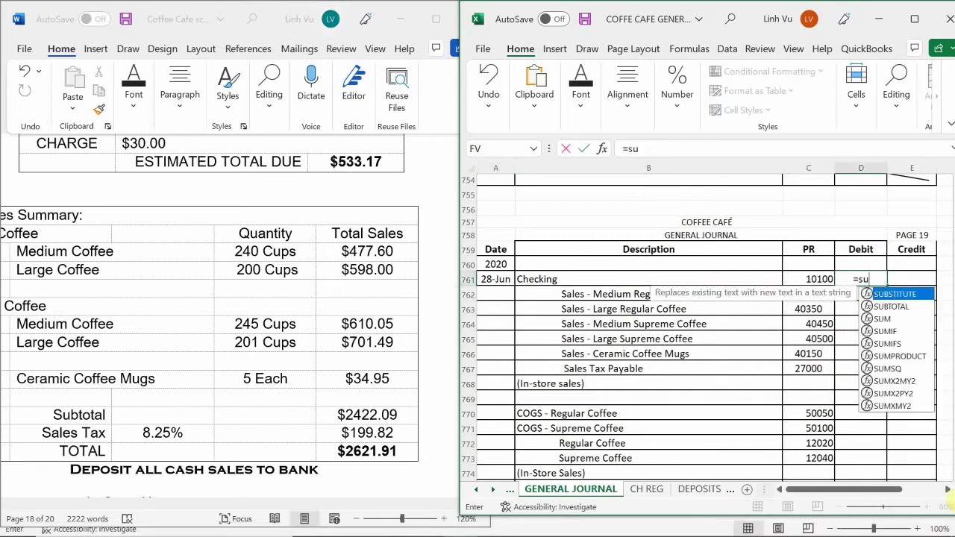
{"action": "type", "text": "n"}
{"action": "key", "text": "BackSpace"}
{"action": "type", "text": "m"}
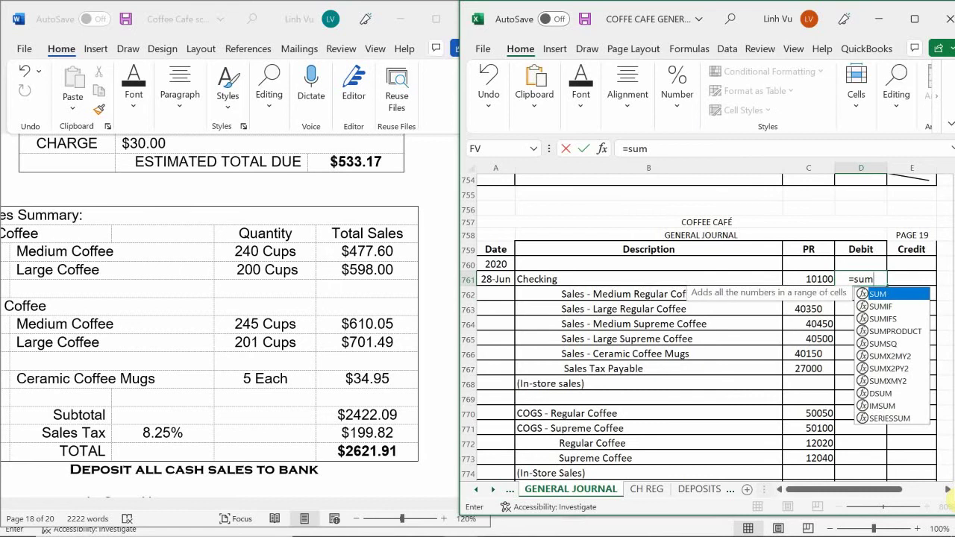
{"action": "type", "text": "("}
{"action": "left_click_drag", "start_coordinate": [925, 287], "coordinate": [925, 386]}
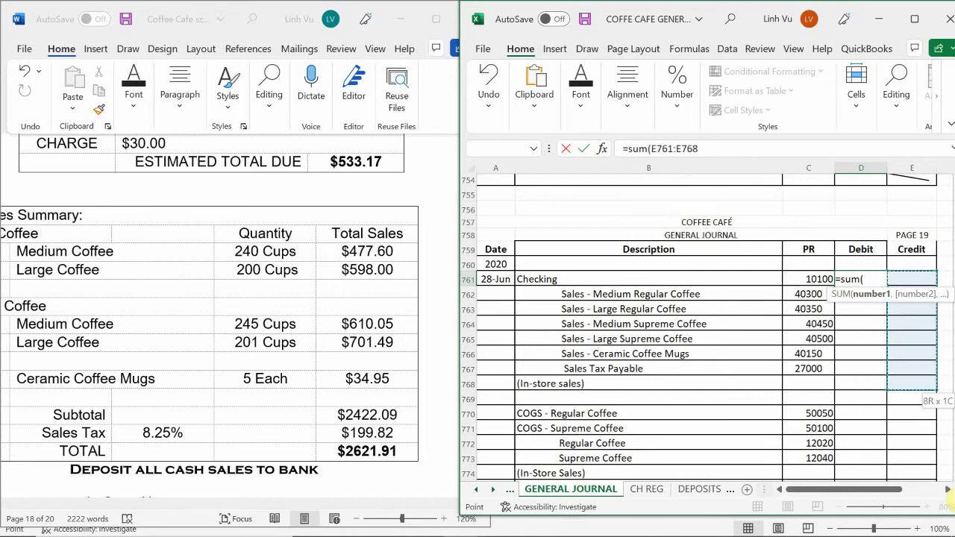
{"action": "key", "text": "Return"}
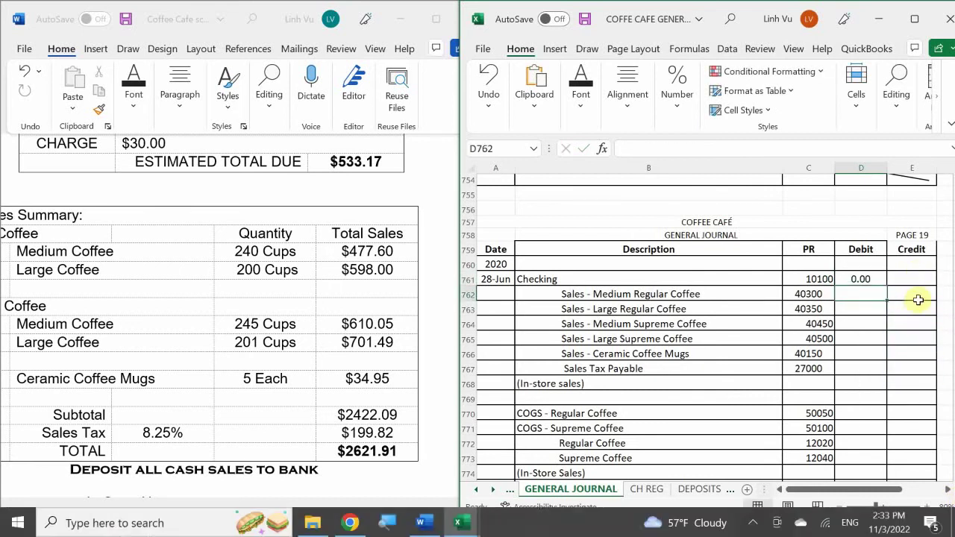
- Enter credits 477.60, 598, 610.05, 701.49, 34.95 and 199.82 sales tax down E762:E767
{"action": "left_click", "coordinate": [918, 294]}
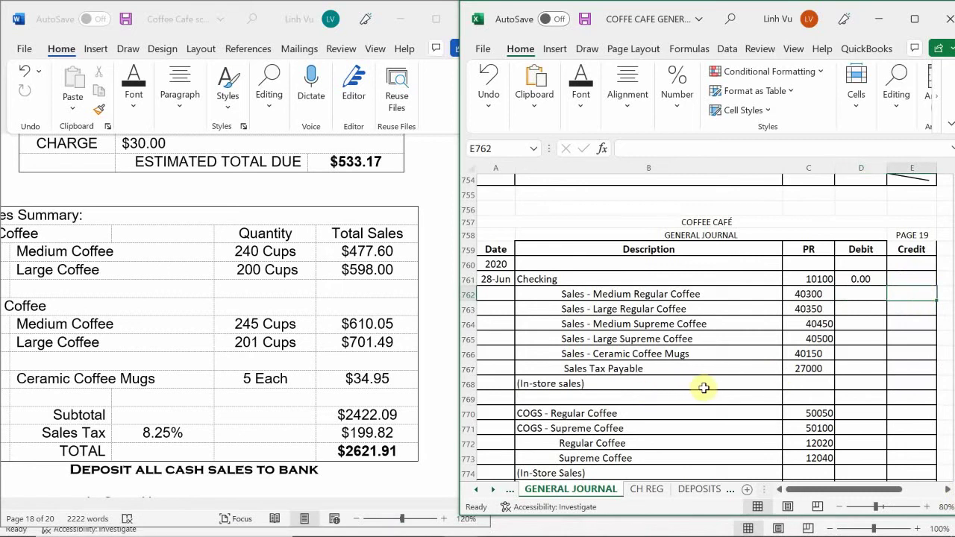
{"action": "type", "text": "4"}
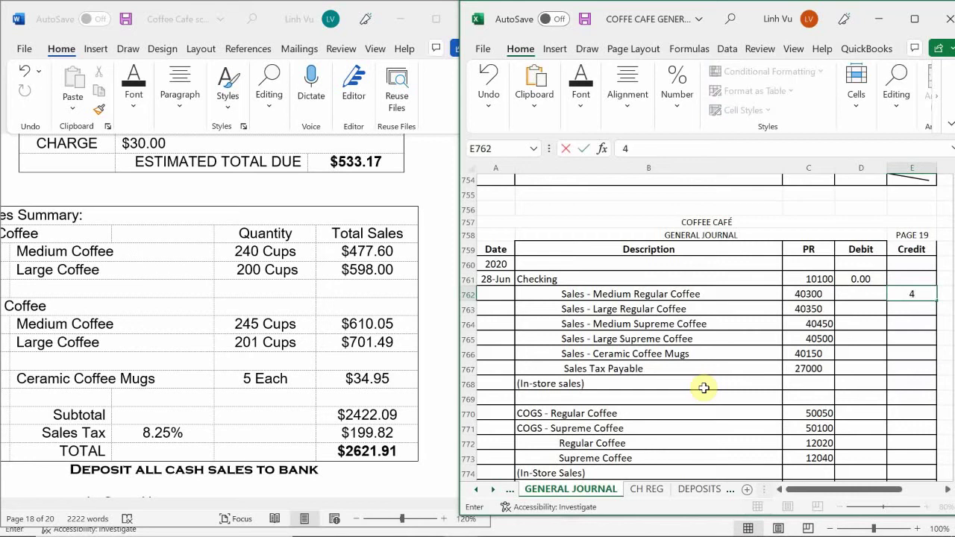
{"action": "type", "text": "77.60"}
{"action": "key", "text": "Return"}
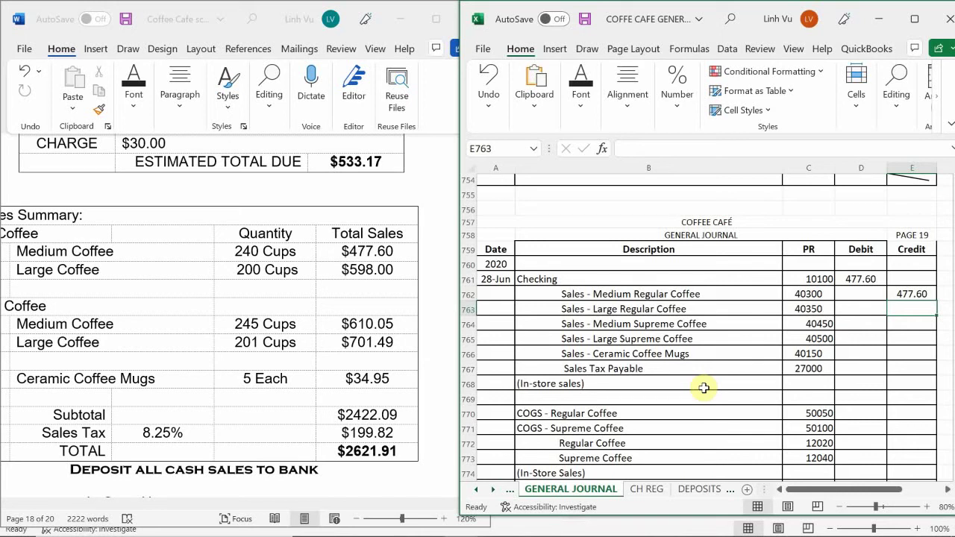
{"action": "type", "text": "598"}
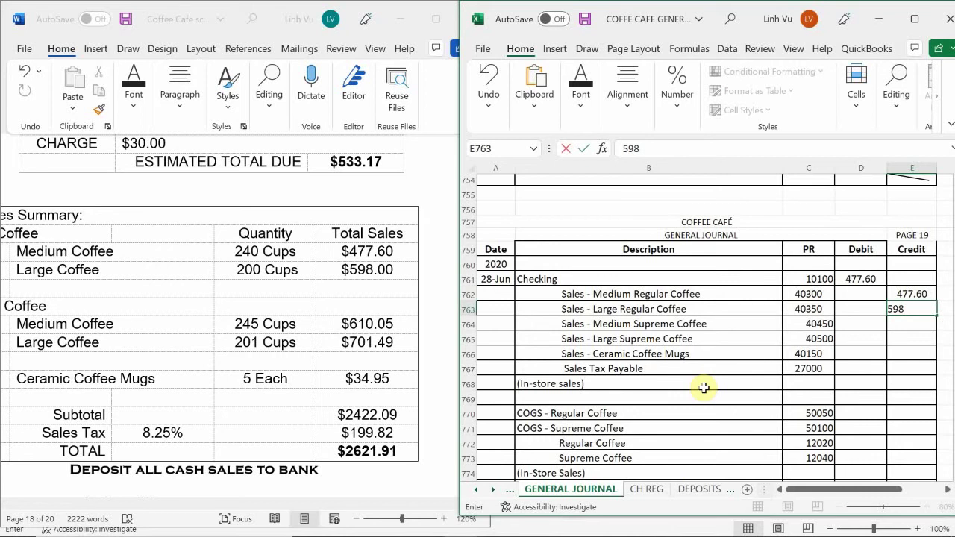
{"action": "key", "text": "Return"}
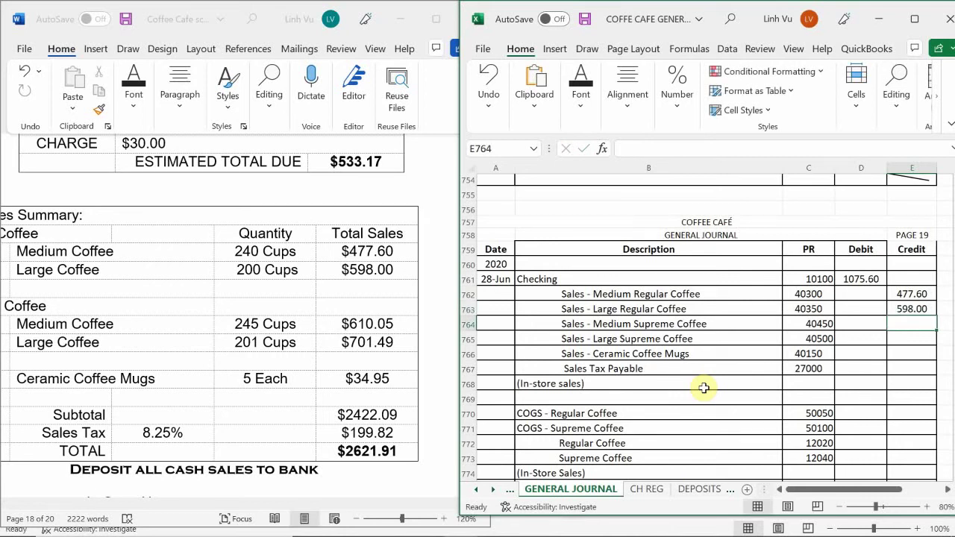
{"action": "type", "text": "610.05"}
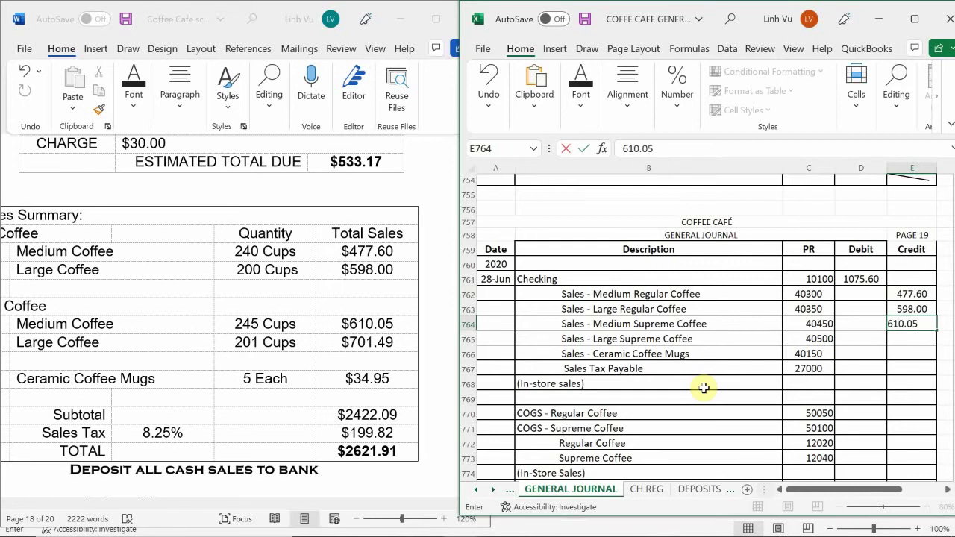
{"action": "key", "text": "Return"}
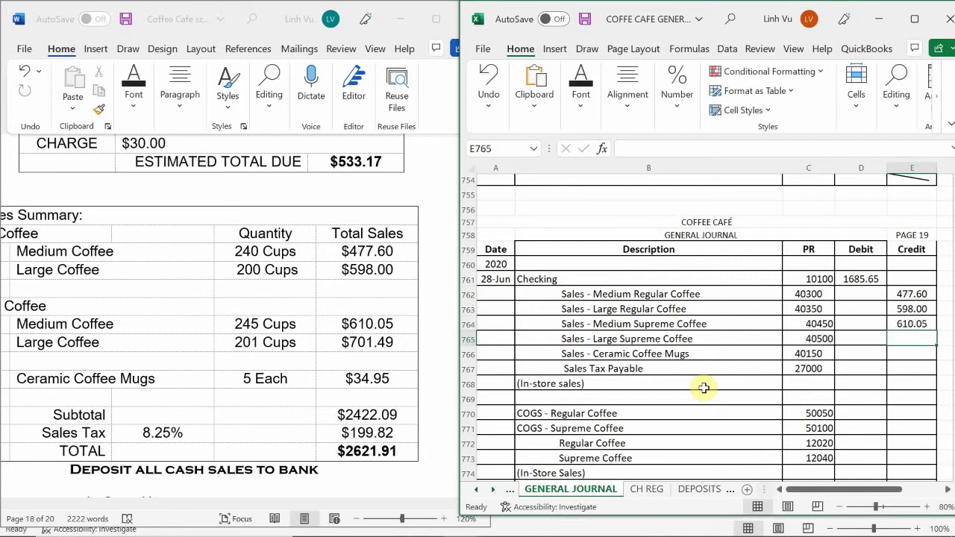
{"action": "type", "text": "70"}
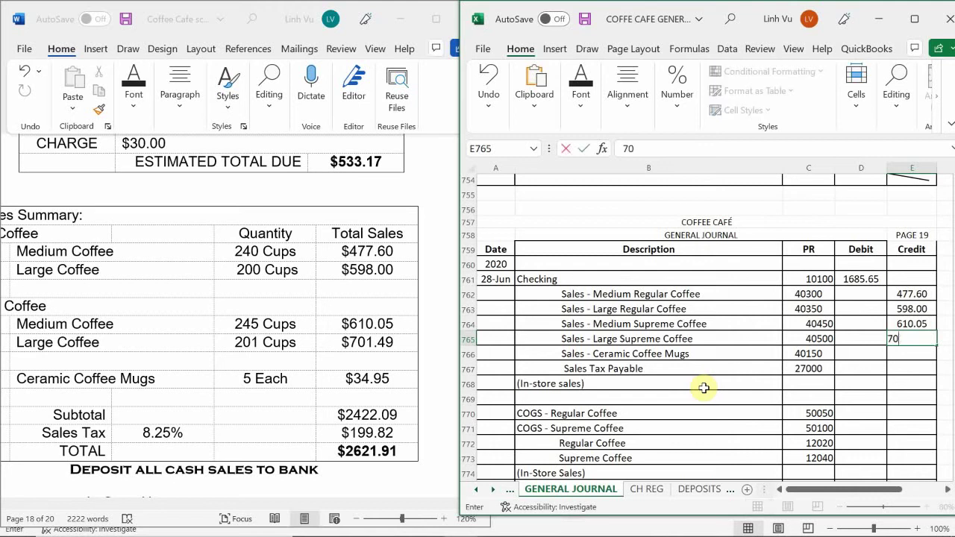
{"action": "type", "text": "1.49"}
{"action": "key", "text": "Return"}
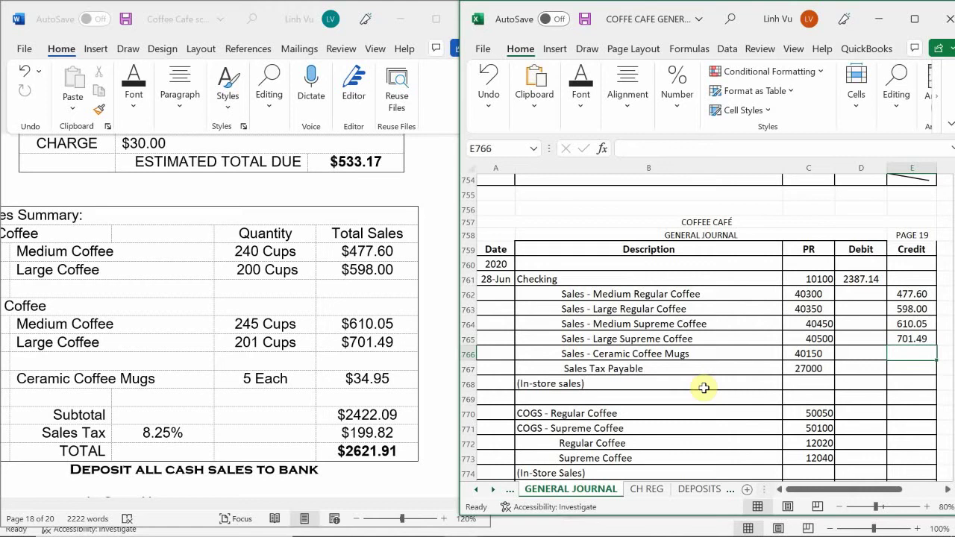
{"action": "type", "text": "34.95"}
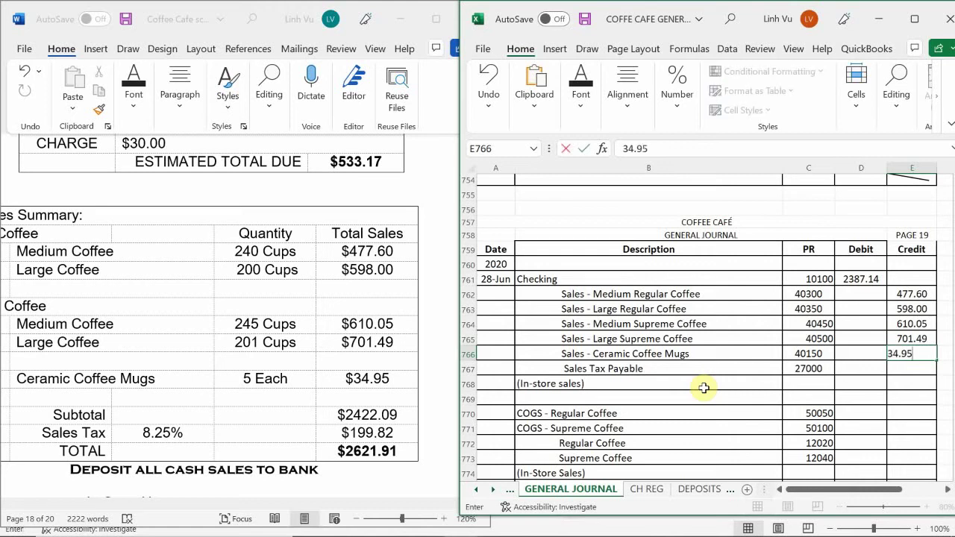
{"action": "key", "text": "Return"}
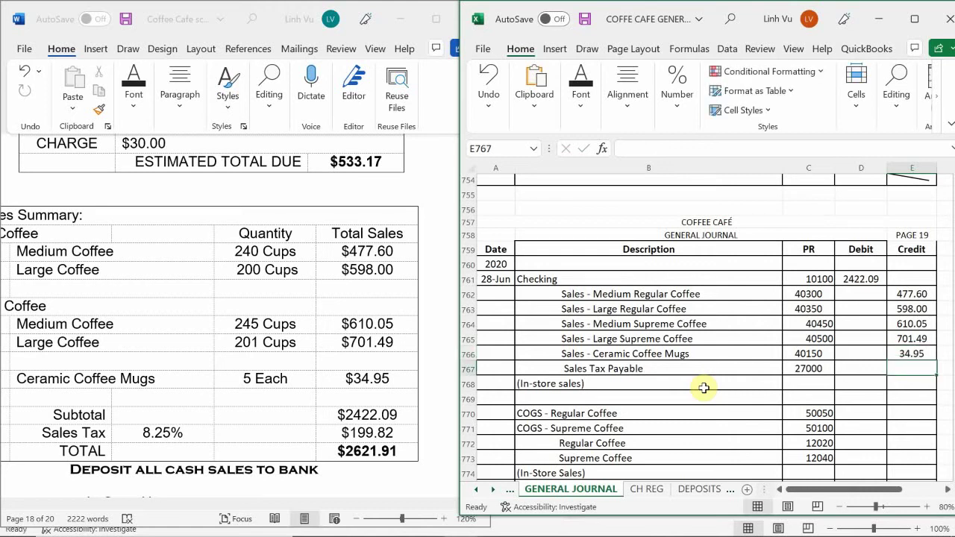
{"action": "type", "text": "1"}
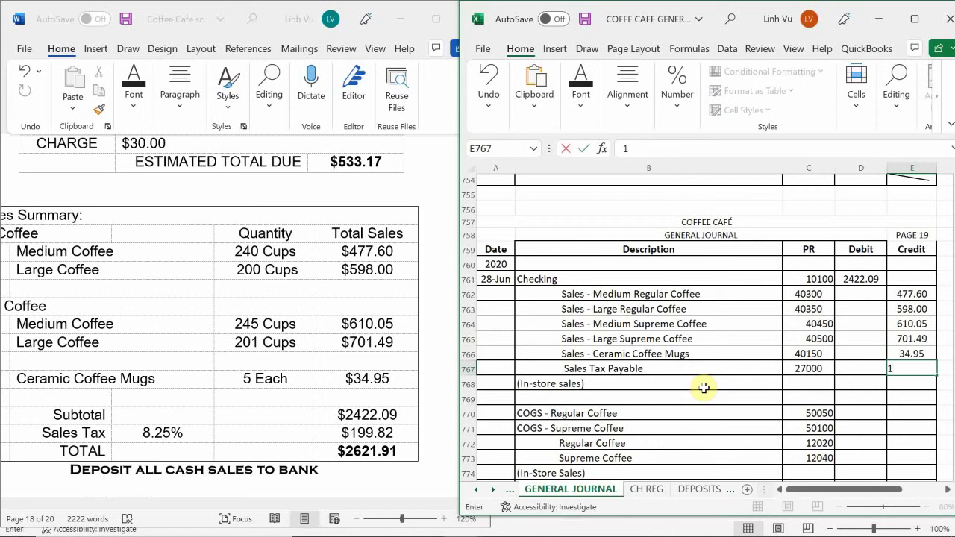
{"action": "type", "text": "99.82"}
{"action": "key", "text": "Return"}
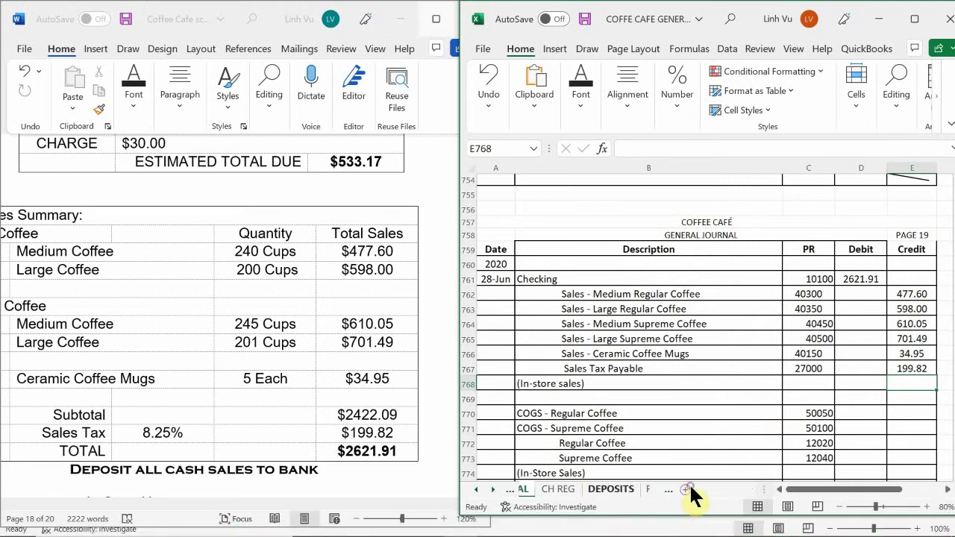
- On the DEPOSITS sheet, enter row 22 as =A20 In-Store Sales, 2,621.91, dated 6/28
{"action": "left_click", "coordinate": [700, 489]}
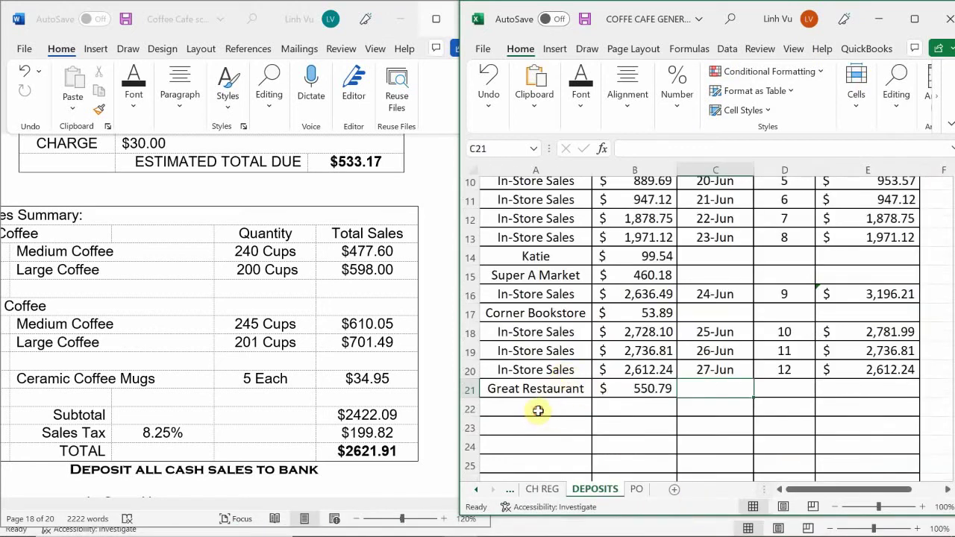
{"action": "left_click", "coordinate": [537, 411]}
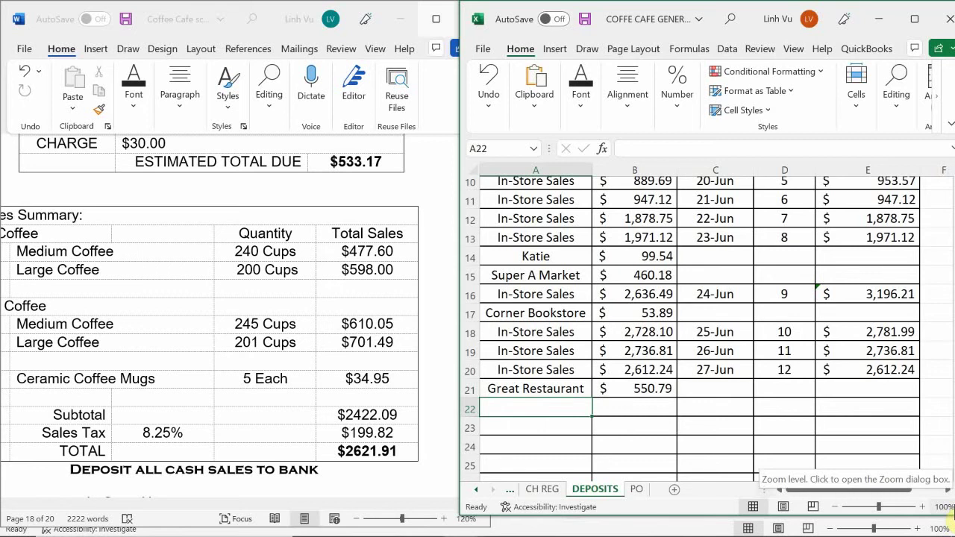
{"action": "type", "text": "="}
{"action": "key", "text": "Up"}
{"action": "key", "text": "Up"}
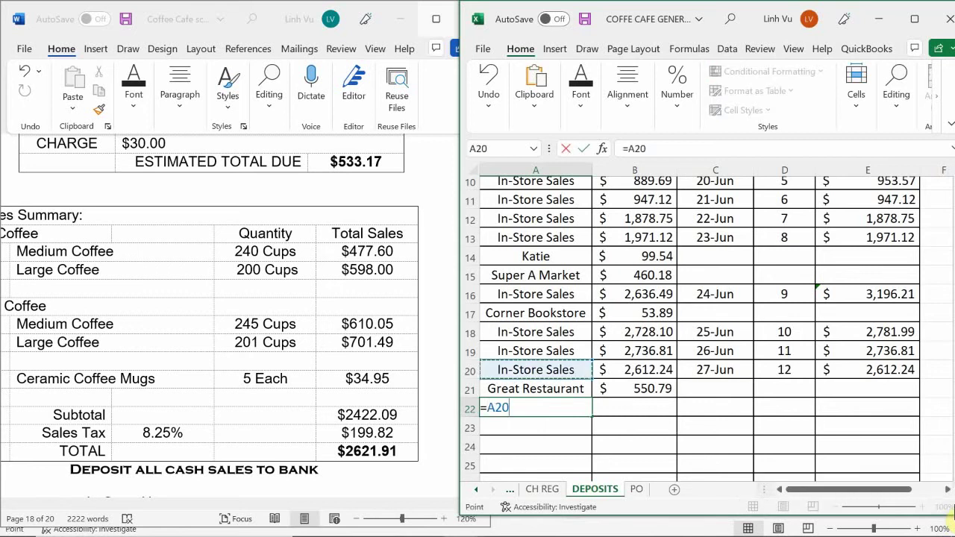
{"action": "key", "text": "Return"}
{"action": "key", "text": "Up"}
{"action": "key", "text": "Right"}
{"action": "type", "text": "2"}
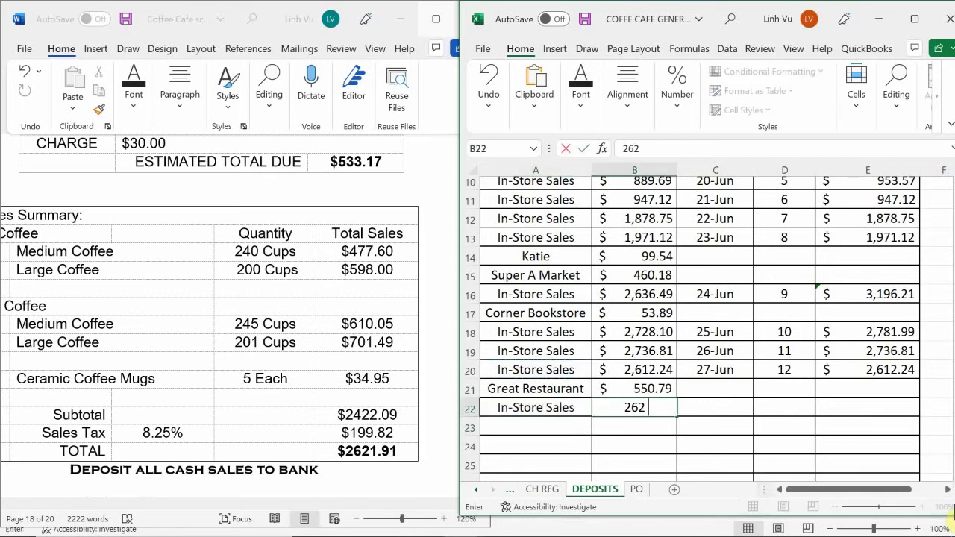
{"action": "type", "text": ",621.91"}
{"action": "key", "text": "Return"}
{"action": "key", "text": "Right"}
{"action": "key", "text": "Up"}
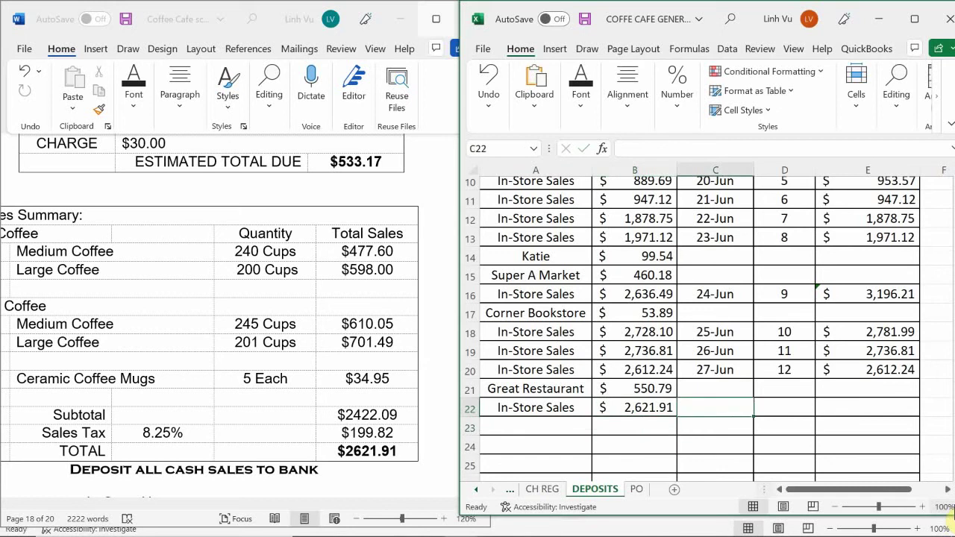
{"action": "type", "text": "6/28"}
{"action": "key", "text": "Return"}
- Give the deposit number 13 and total it with =B22+B21, giving 3,172.70
{"action": "key", "text": "Right"}
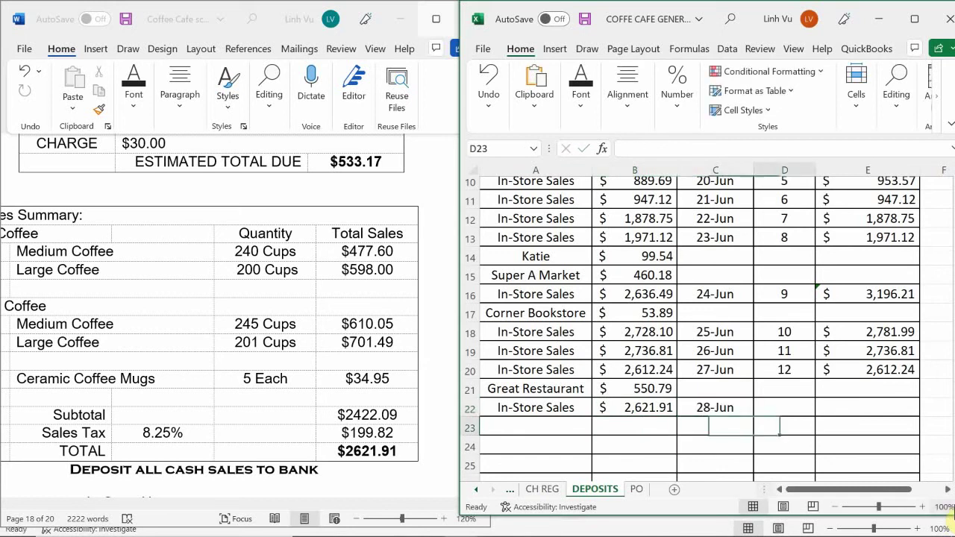
{"action": "key", "text": "Up"}
{"action": "type", "text": "13"}
{"action": "key", "text": "Return"}
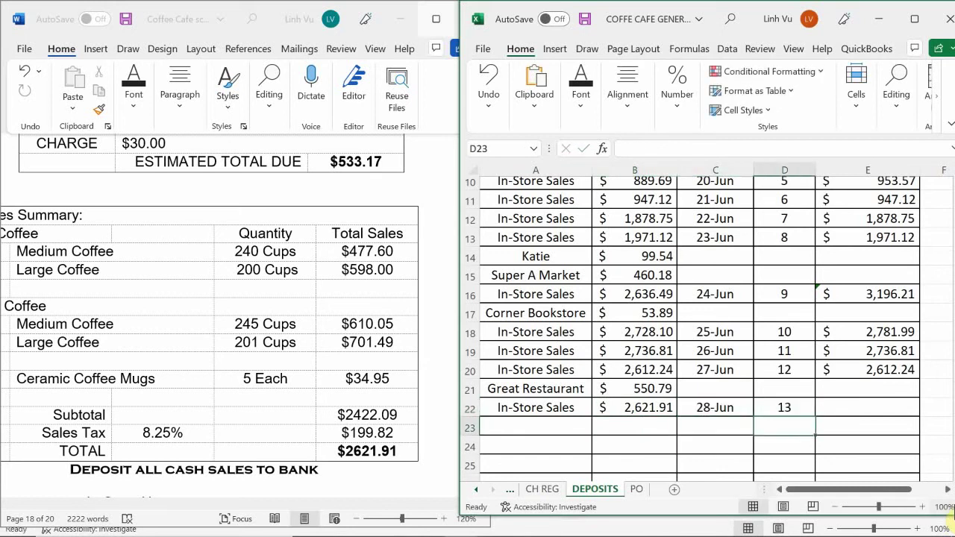
{"action": "key", "text": "Right"}
{"action": "key", "text": "Up"}
{"action": "type", "text": "="}
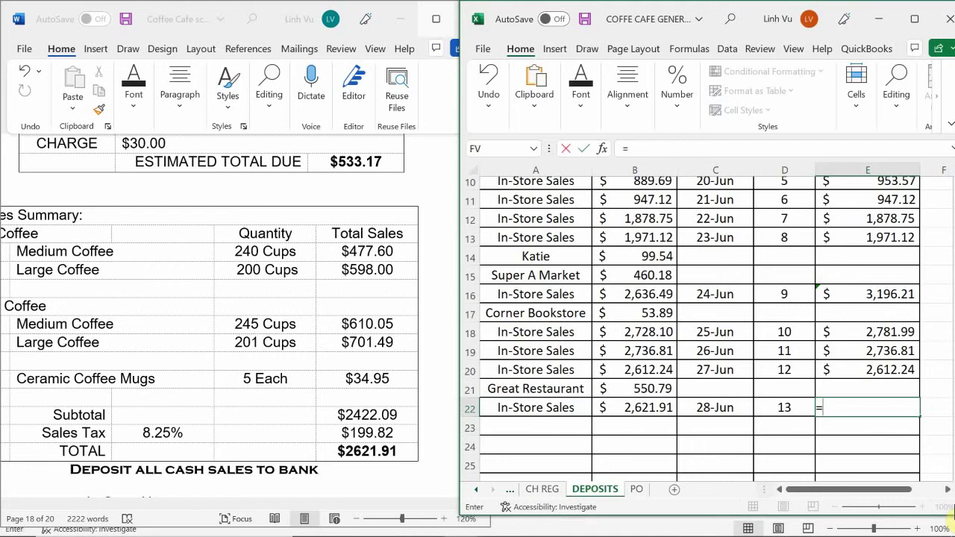
{"action": "key", "text": "Left"}
{"action": "key", "text": "Left"}
{"action": "key", "text": "Left"}
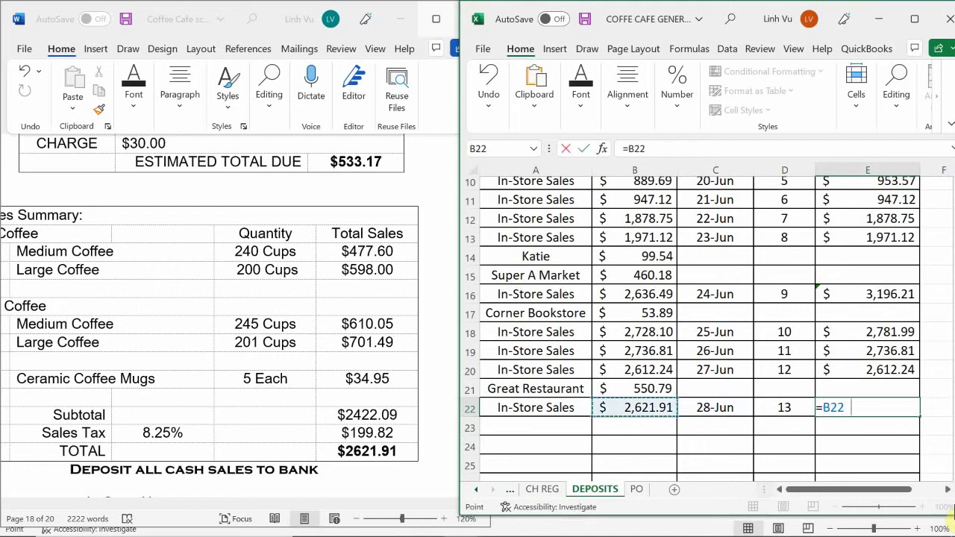
{"action": "type", "text": "+"}
{"action": "key", "text": "Left"}
{"action": "key", "text": "Left"}
{"action": "key", "text": "Up"}
{"action": "key", "text": "Left"}
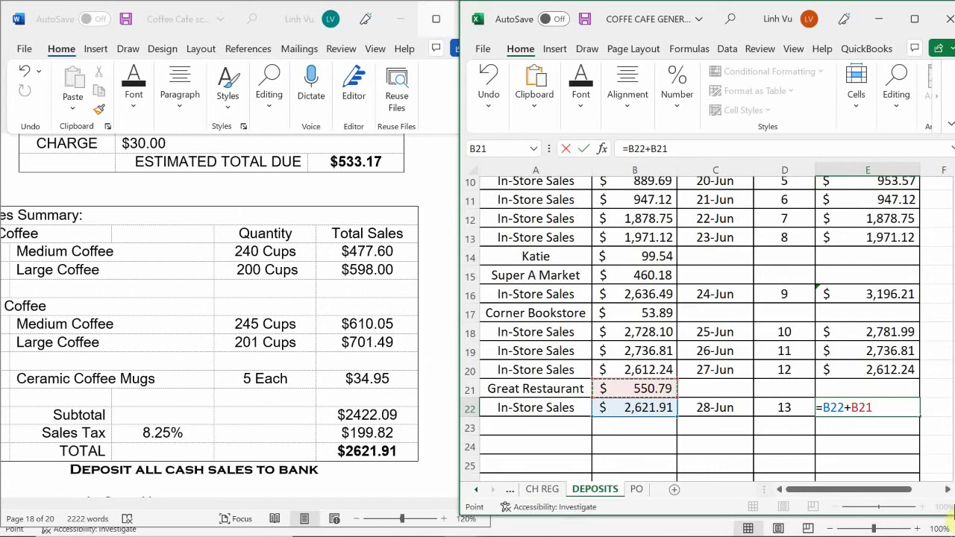
{"action": "key", "text": "Return"}
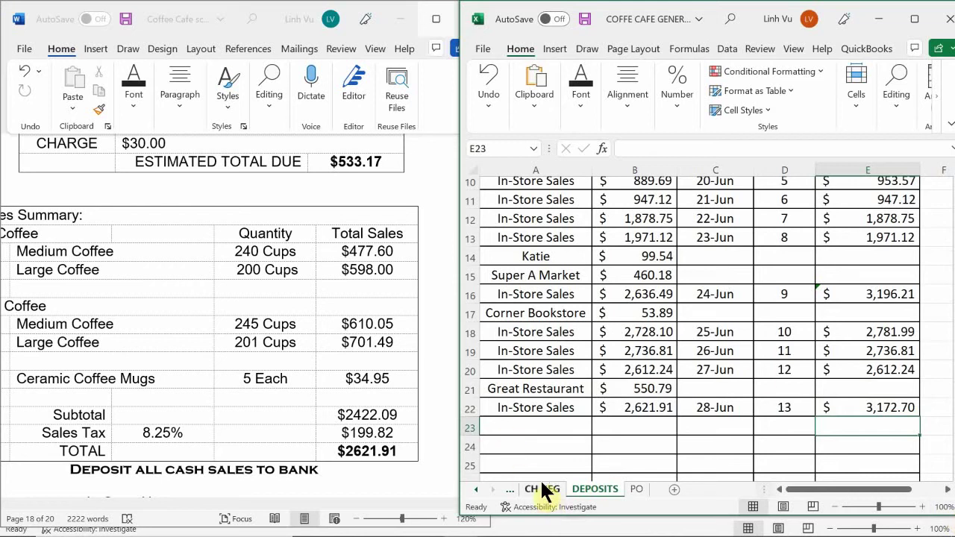
{"action": "left_click", "coordinate": [476, 489]}
- Return to the GENERAL JOURNAL sheet and show previews of the open Coffee Café workbooks
{"action": "left_click", "coordinate": [561, 490]}
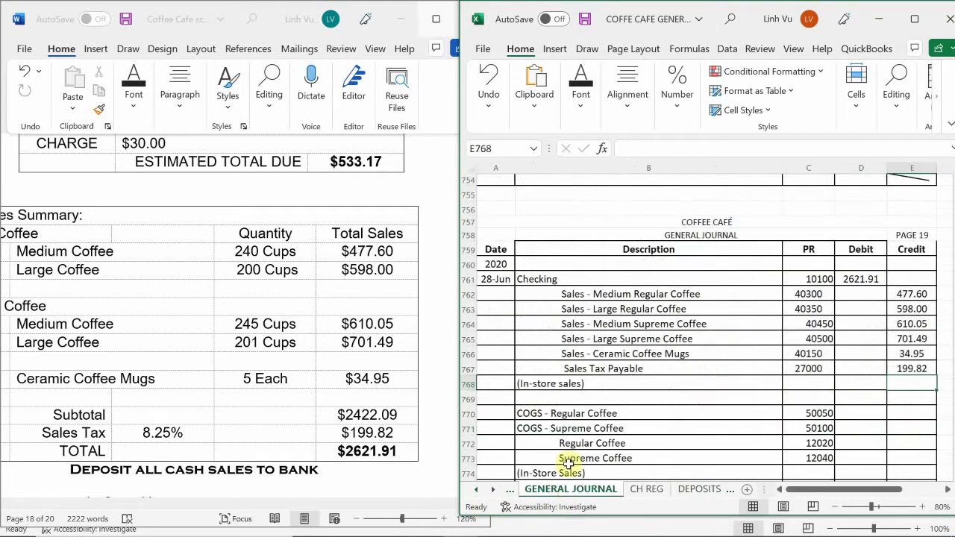
{"action": "scroll", "coordinate": [594, 377], "scroll_direction": "down", "scroll_amount": 1}
{"action": "scroll", "coordinate": [595, 380], "scroll_direction": "up", "scroll_amount": 1}
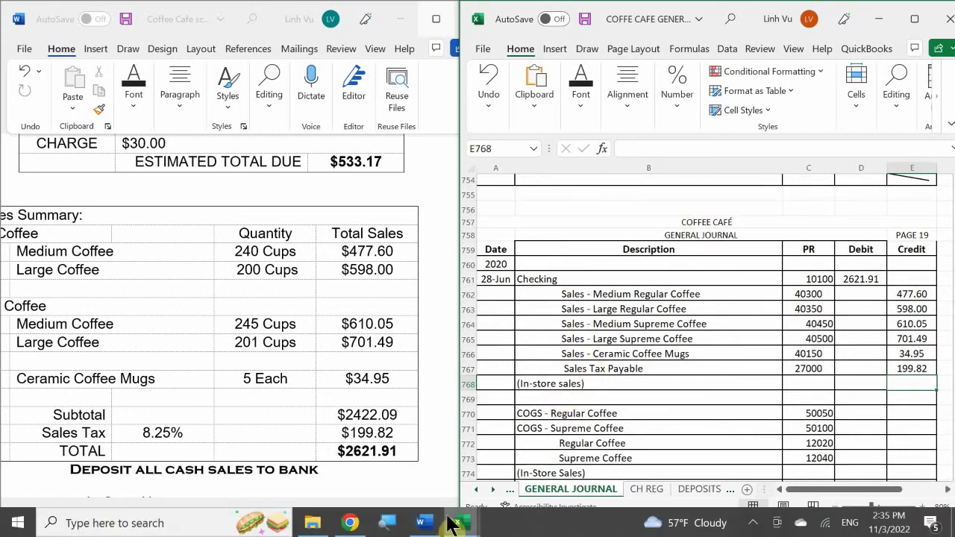
{"action": "mouse_move", "coordinate": [474, 528]}
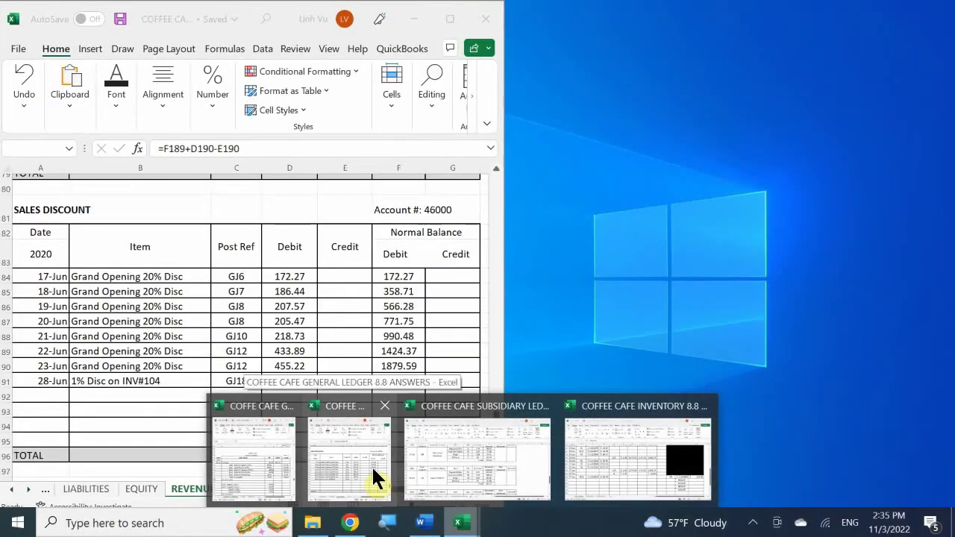
- Switch to the ledger workbook and its ASSETS sheet
{"action": "left_click", "coordinate": [371, 466]}
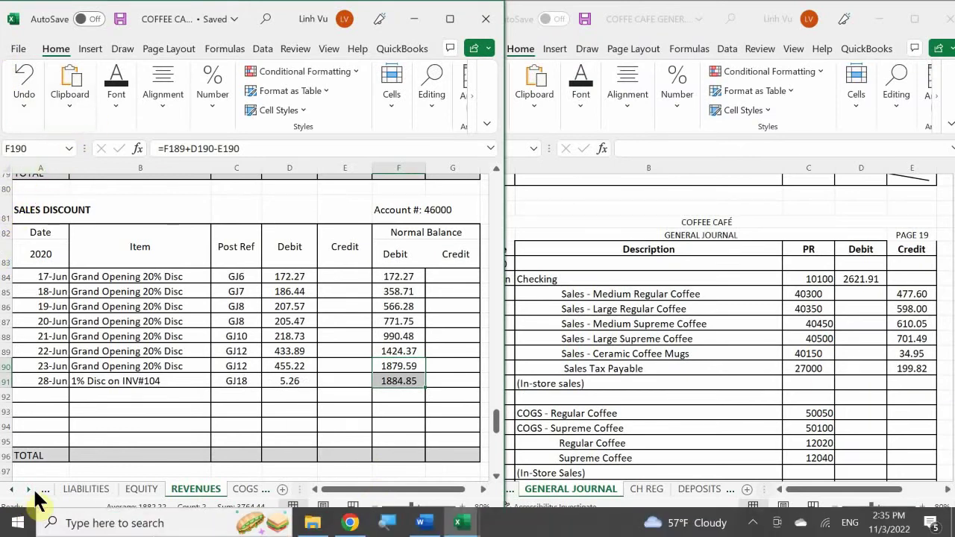
{"action": "left_click", "coordinate": [11, 489]}
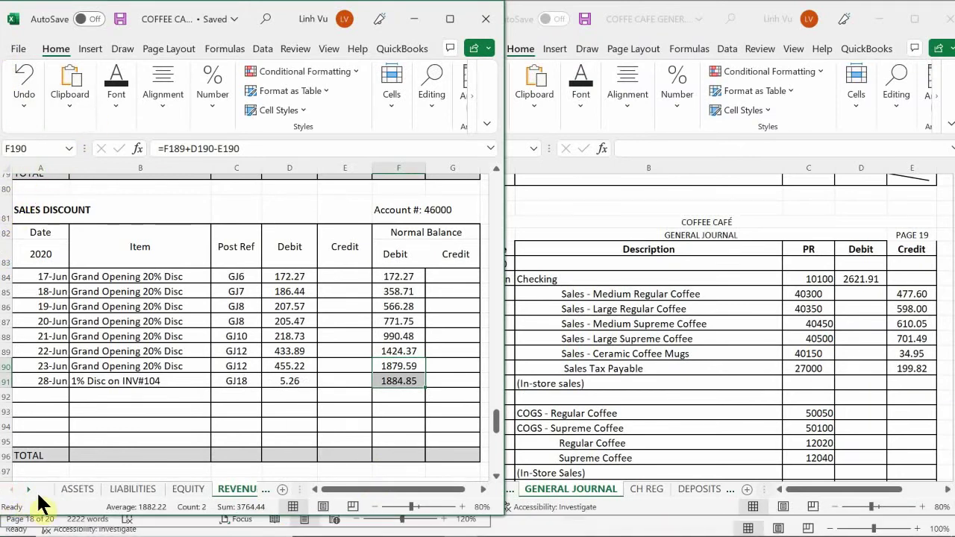
{"action": "left_click", "coordinate": [77, 488]}
{"action": "scroll", "coordinate": [116, 408], "scroll_direction": "up", "scroll_amount": 20}
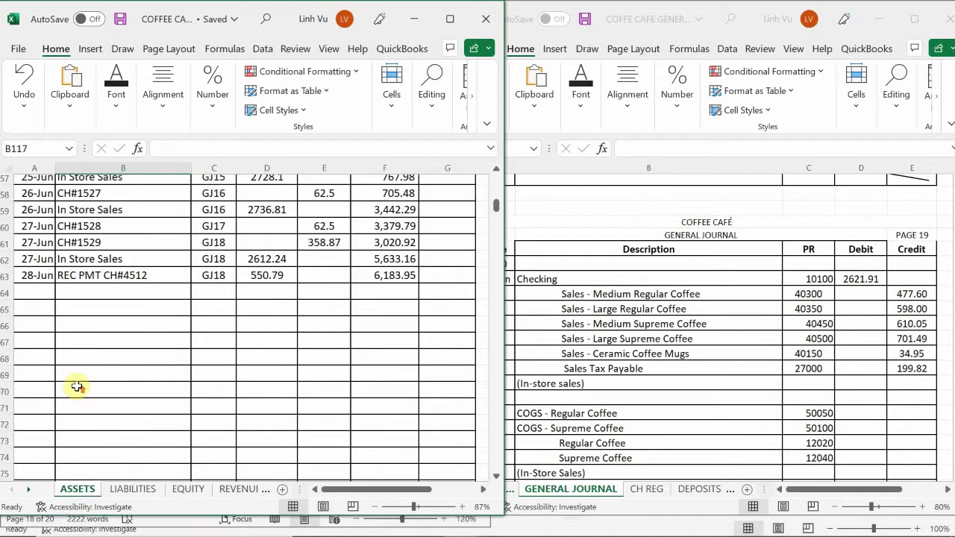
{"action": "scroll", "coordinate": [75, 382], "scroll_direction": "down", "scroll_amount": 10}
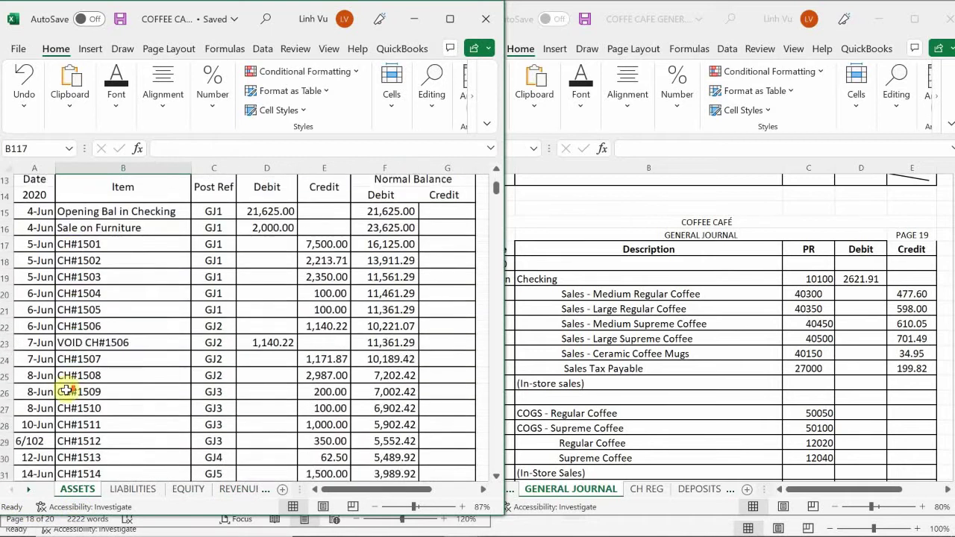
{"action": "scroll", "coordinate": [66, 392], "scroll_direction": "down", "scroll_amount": 8}
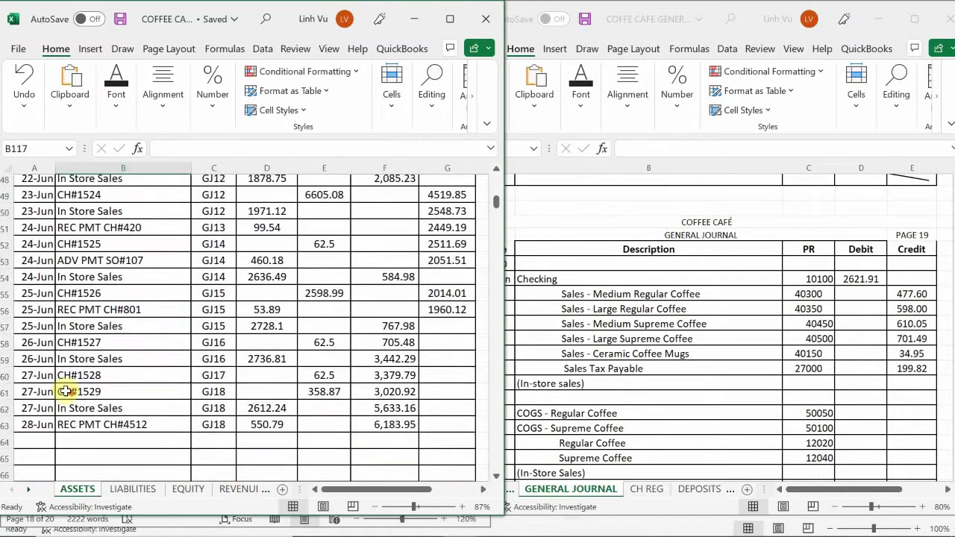
{"action": "scroll", "coordinate": [66, 393], "scroll_direction": "up", "scroll_amount": 1}
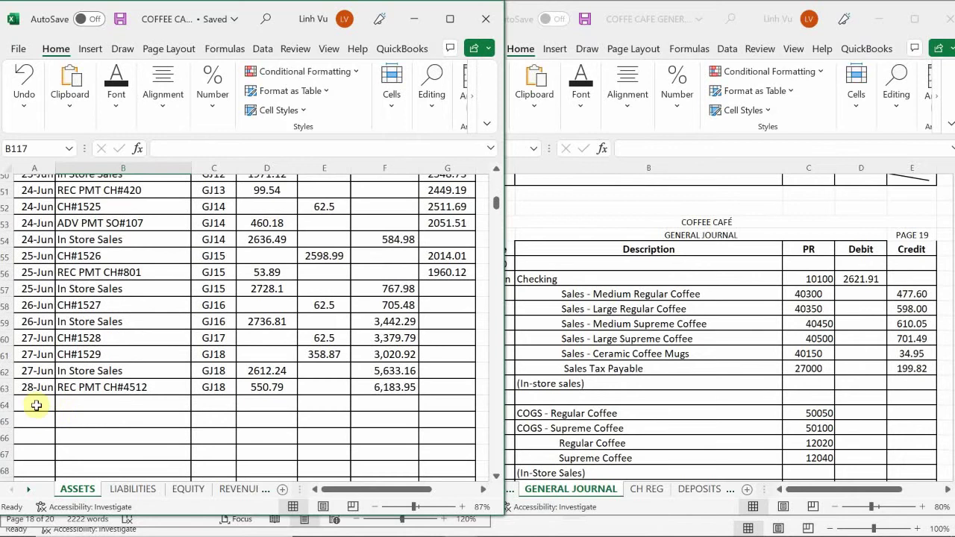
- Start row 64 with date 6/28 and an =B62 In Store Sales item reference
{"action": "left_click", "coordinate": [32, 404]}
{"action": "type", "text": "6/28"}
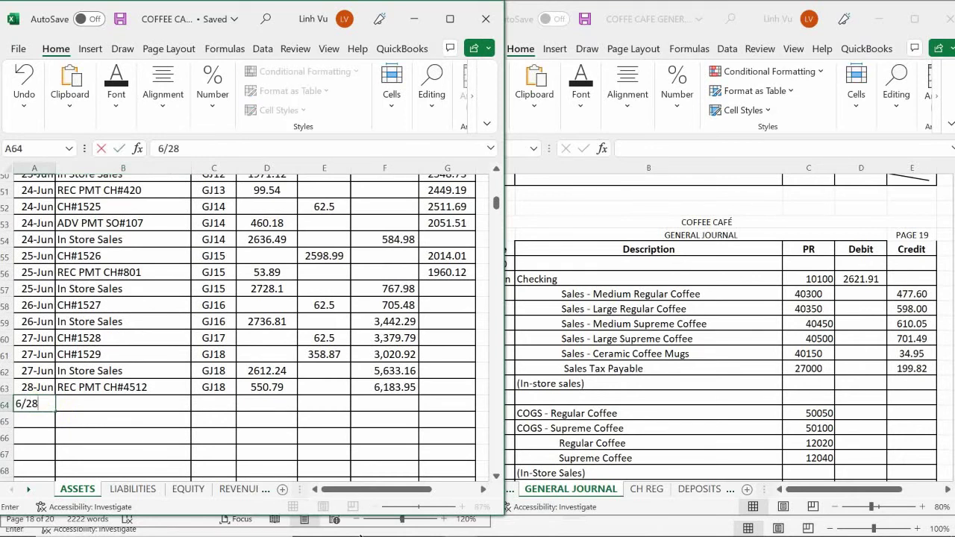
{"action": "key", "text": "Return"}
{"action": "key", "text": "Up"}
{"action": "key", "text": "Right"}
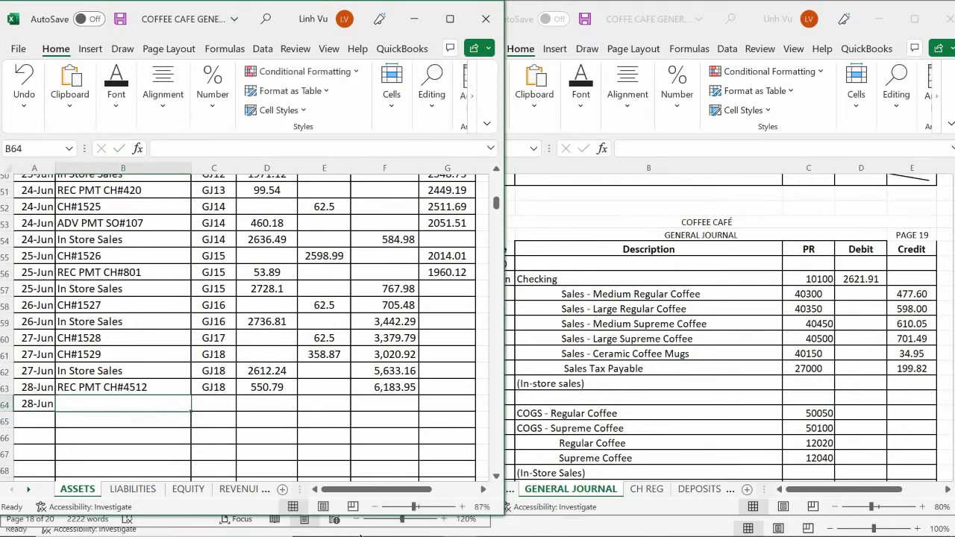
{"action": "type", "text": "="}
{"action": "key", "text": "Up"}
{"action": "key", "text": "Up"}
{"action": "key", "text": "Return"}
{"action": "key", "text": "Up"}
- Enter post reference GJ19 and a 2621.91 debit in row 64
{"action": "key", "text": "Right"}
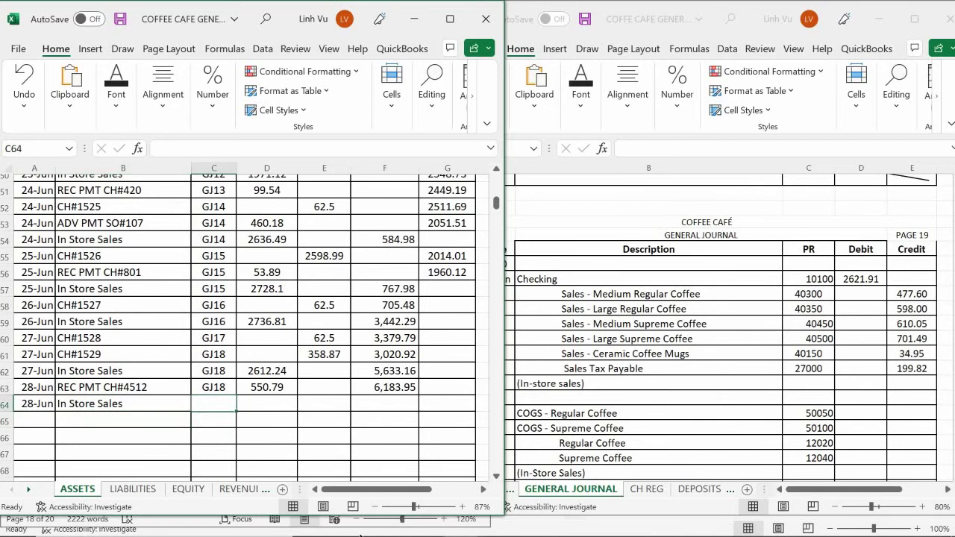
{"action": "type", "text": "FJ"}
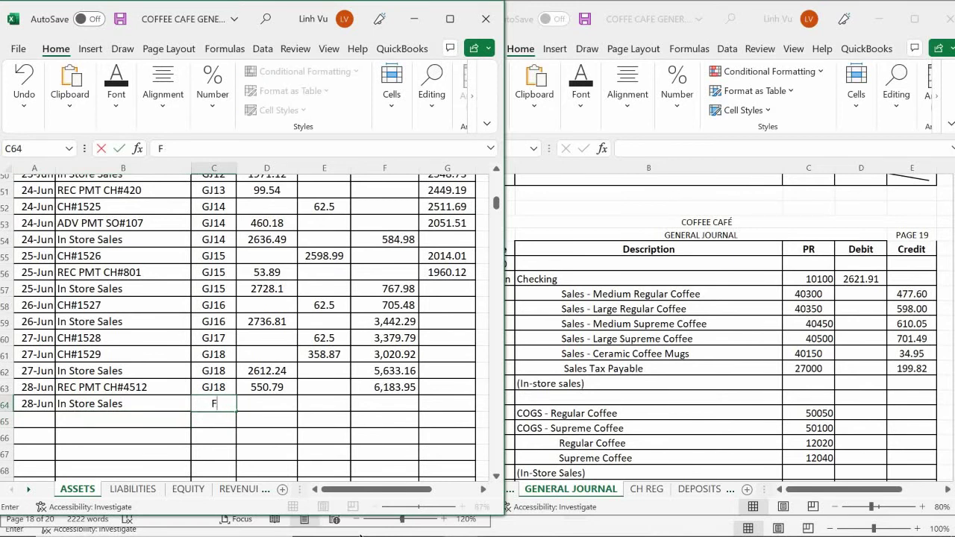
{"action": "key", "text": "BackSpace"}
{"action": "type", "text": "GJ19"}
{"action": "key", "text": "Right"}
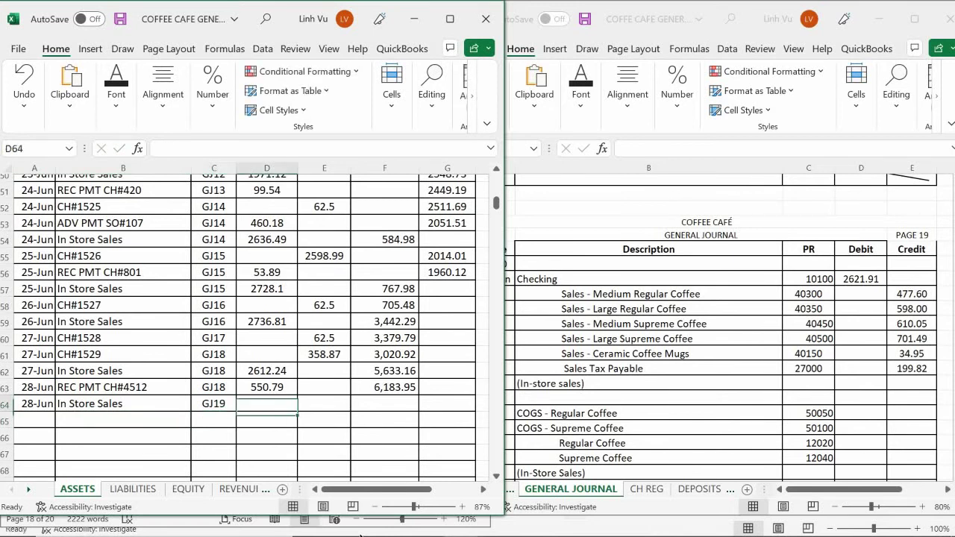
{"action": "type", "text": "2621.91"}
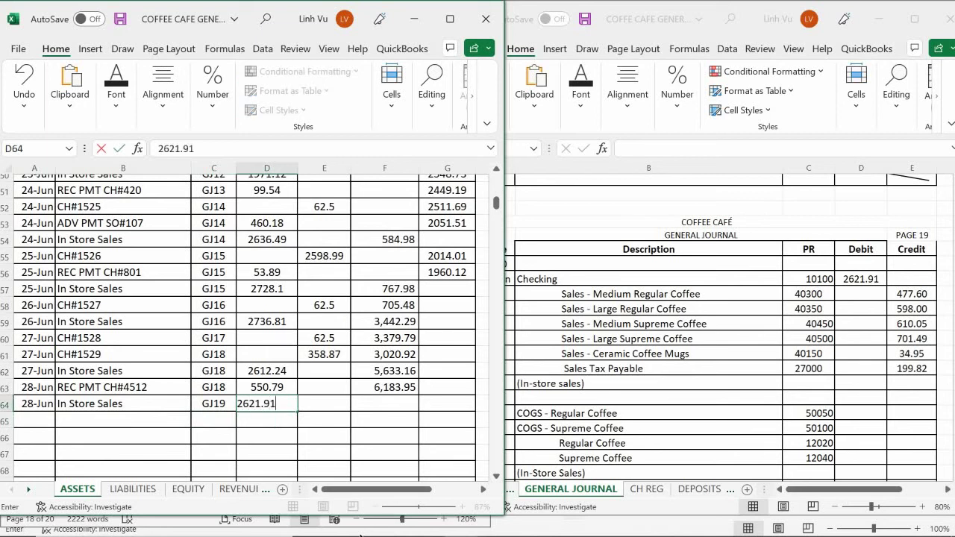
{"action": "key", "text": "Return"}
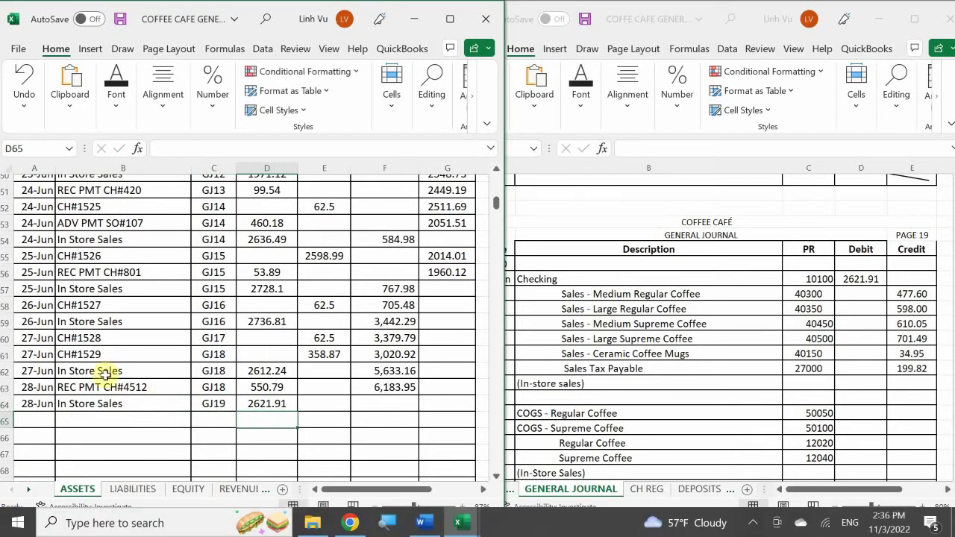
- Fill F63's balance formula down to F64, showing 8,805.86
{"action": "left_click", "coordinate": [395, 386]}
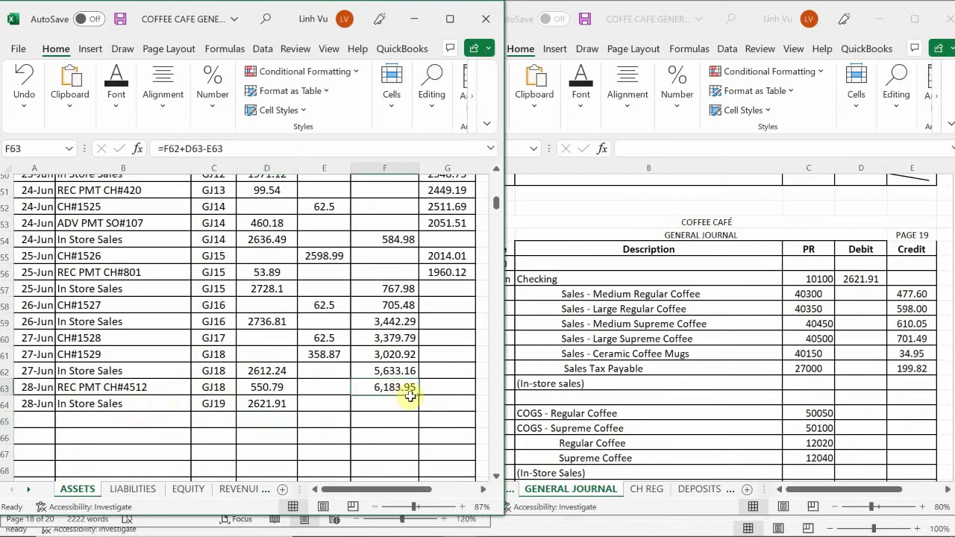
{"action": "left_click_drag", "start_coordinate": [419, 395], "coordinate": [419, 405]}
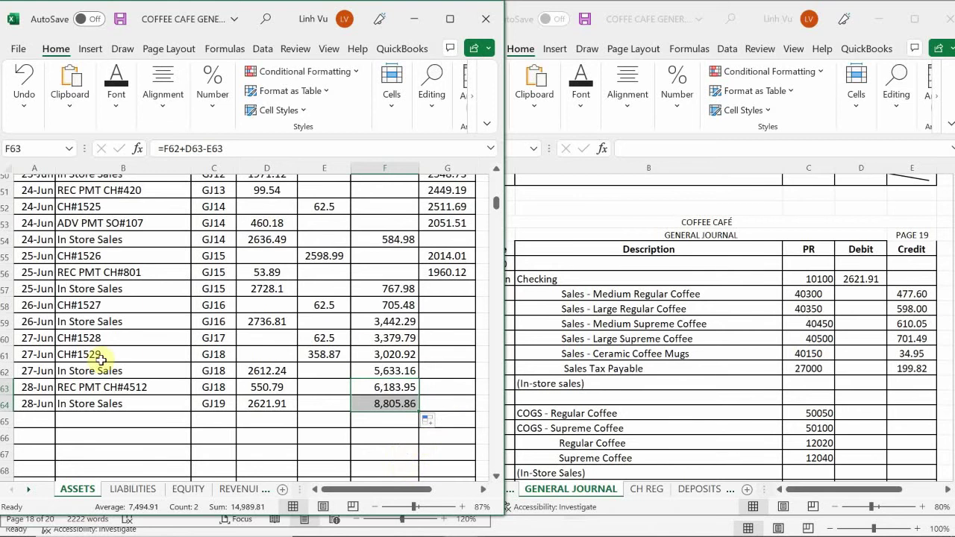
{"action": "left_click", "coordinate": [332, 435]}
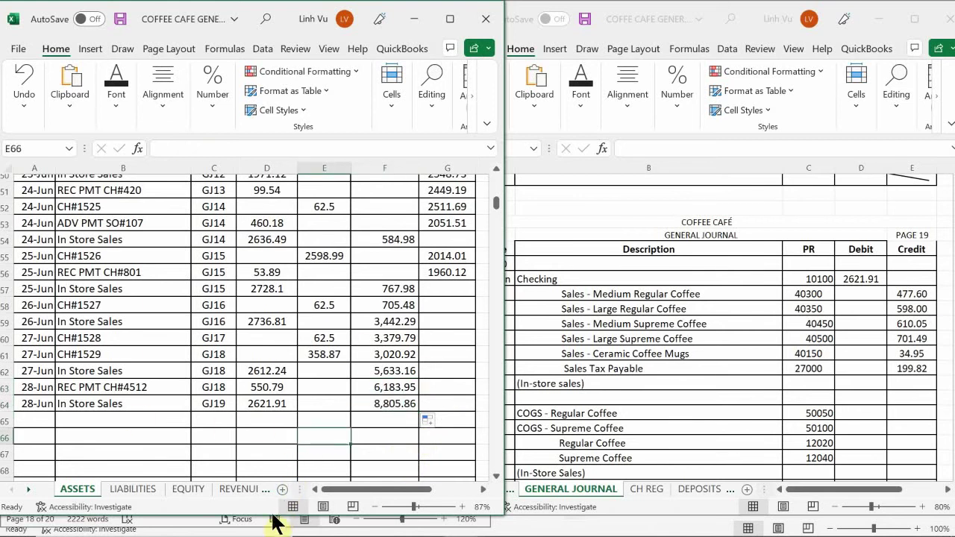
- Switch to the REVENUES sheet and locate the mug sales ledger
{"action": "left_click", "coordinate": [238, 488]}
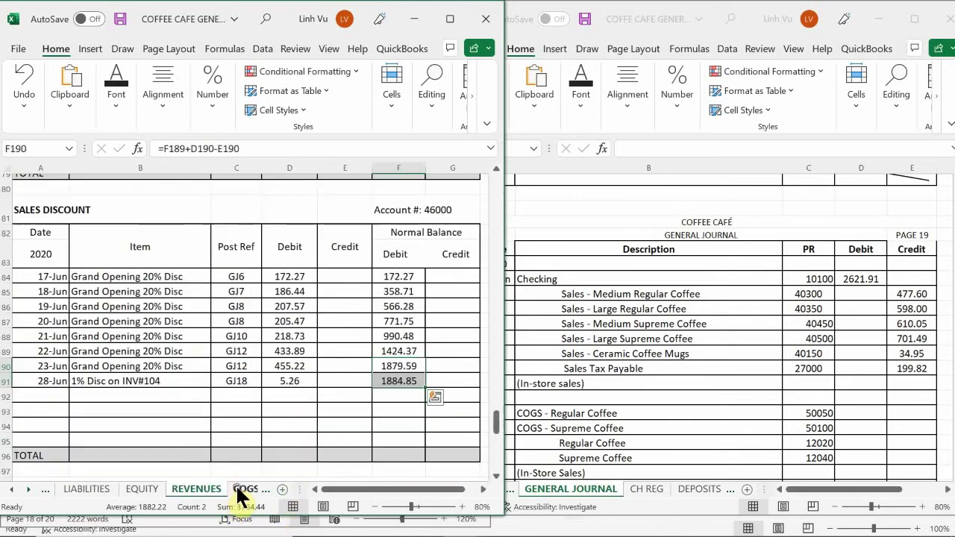
{"action": "left_click", "coordinate": [177, 384]}
{"action": "scroll", "coordinate": [170, 386], "scroll_direction": "up", "scroll_amount": 15}
{"action": "scroll", "coordinate": [170, 386], "scroll_direction": "up", "scroll_amount": 20}
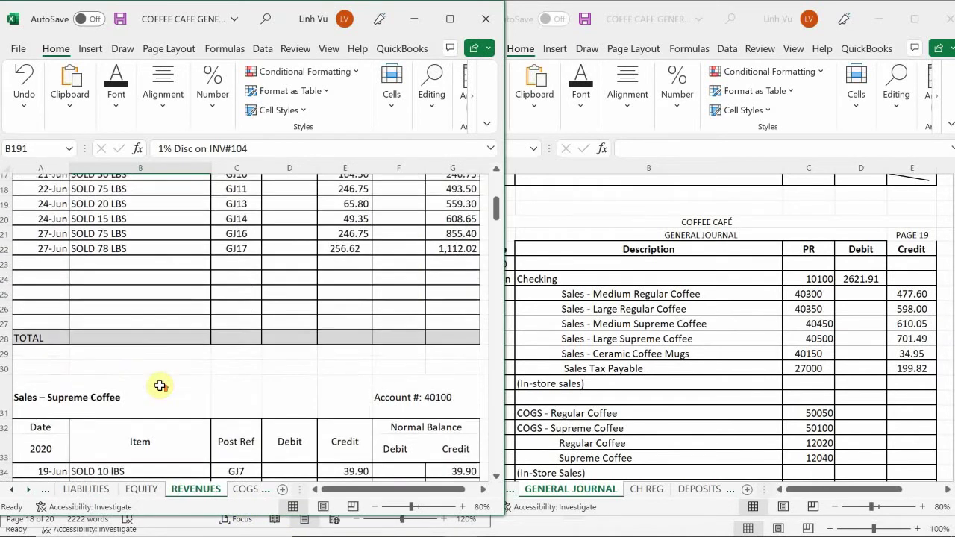
{"action": "scroll", "coordinate": [151, 390], "scroll_direction": "down", "scroll_amount": 10}
{"action": "scroll", "coordinate": [151, 390], "scroll_direction": "down", "scroll_amount": 17}
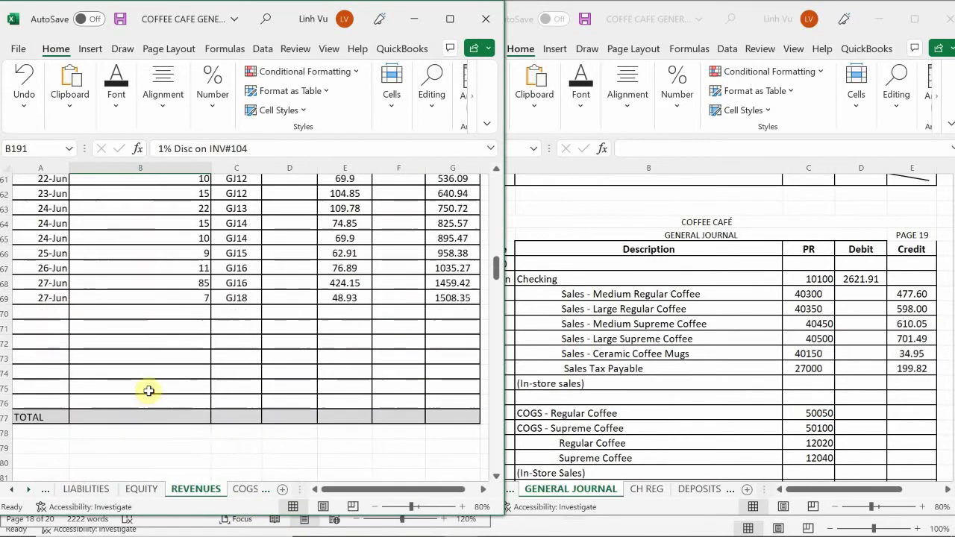
{"action": "scroll", "coordinate": [149, 391], "scroll_direction": "down", "scroll_amount": 2}
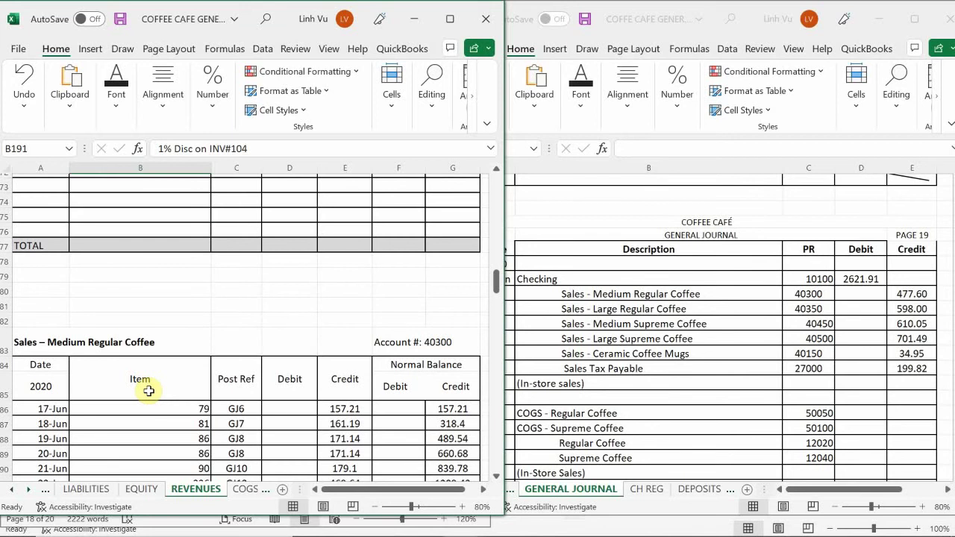
{"action": "scroll", "coordinate": [149, 391], "scroll_direction": "up", "scroll_amount": 9}
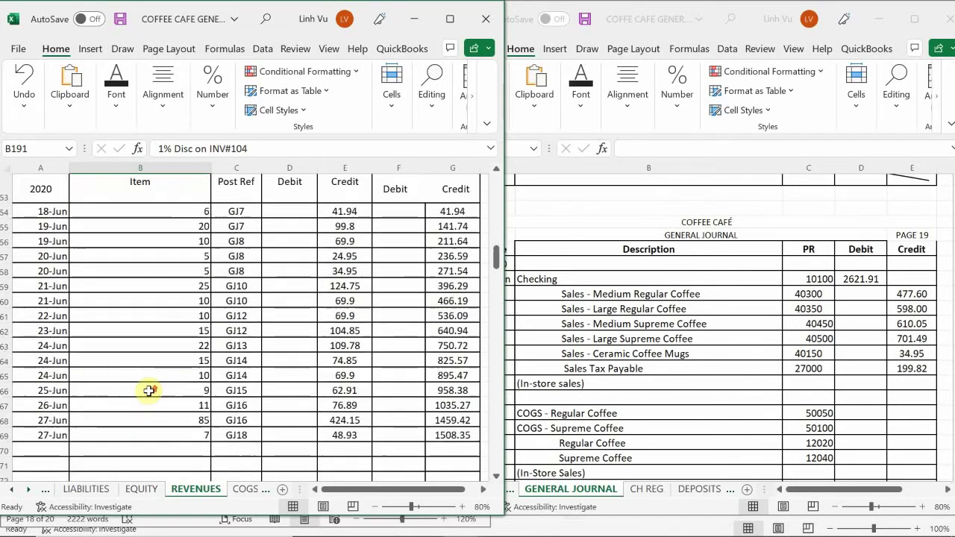
{"action": "scroll", "coordinate": [149, 390], "scroll_direction": "down", "scroll_amount": 4}
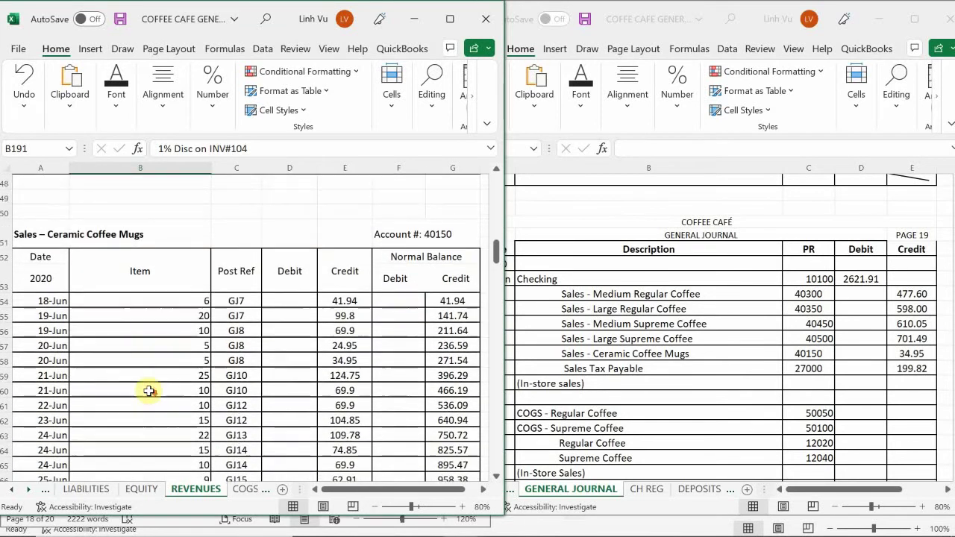
- Enter date 6/28 and quantity 5 in row 70
{"action": "left_click", "coordinate": [46, 382]}
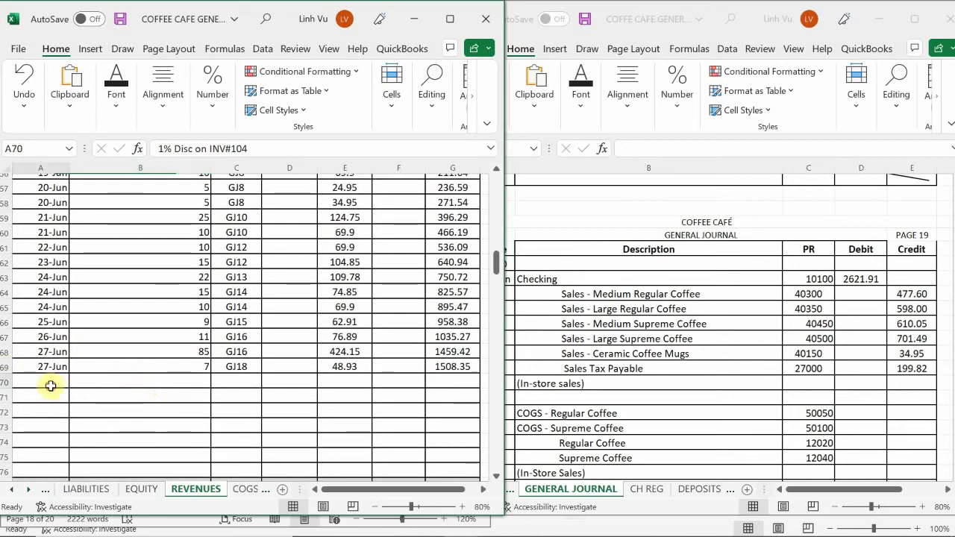
{"action": "type", "text": "6/28"}
{"action": "key", "text": "Return"}
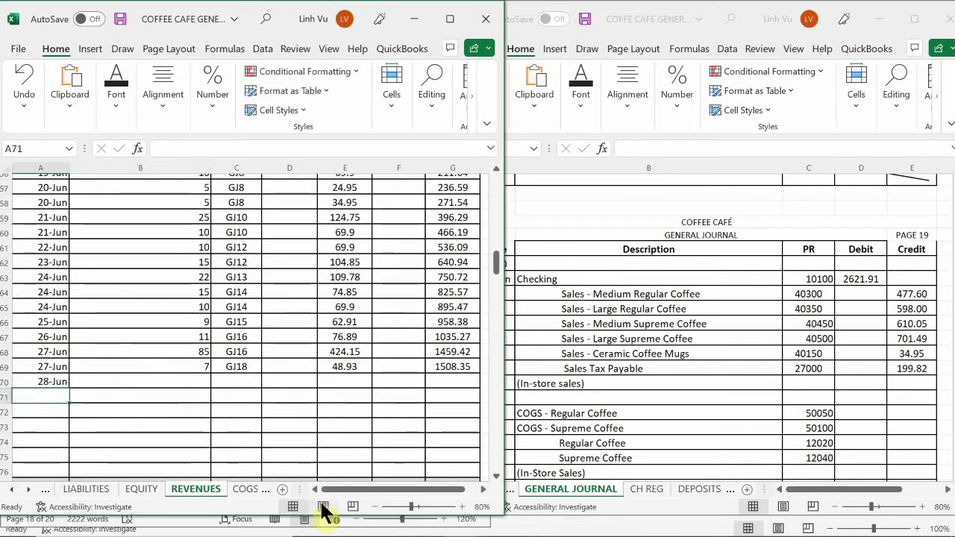
{"action": "key", "text": "Up"}
{"action": "key", "text": "Right"}
{"action": "type", "text": "5"}
{"action": "key", "text": "Return"}
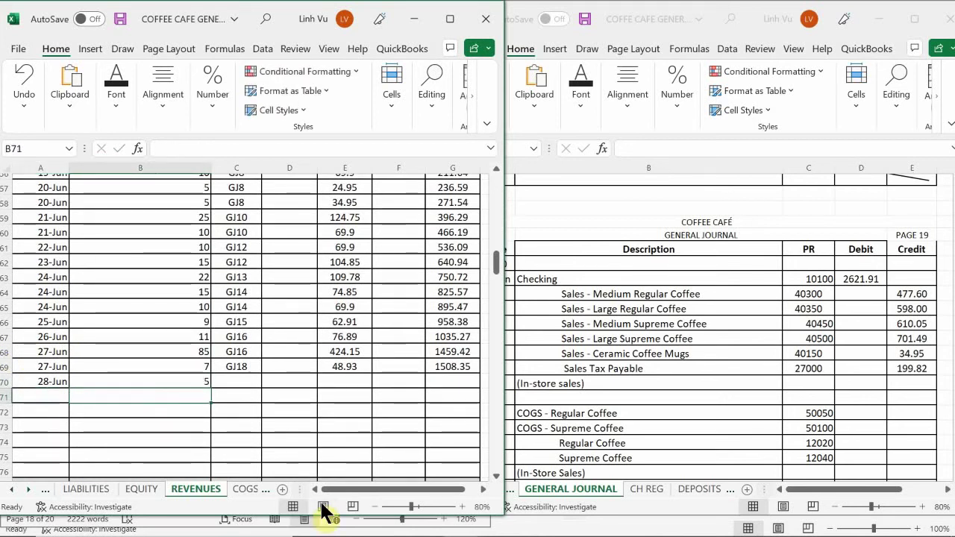
- Check figures in the Word sales summary, then enter GJ19 in C70
{"action": "mouse_move", "coordinate": [656, 531]}
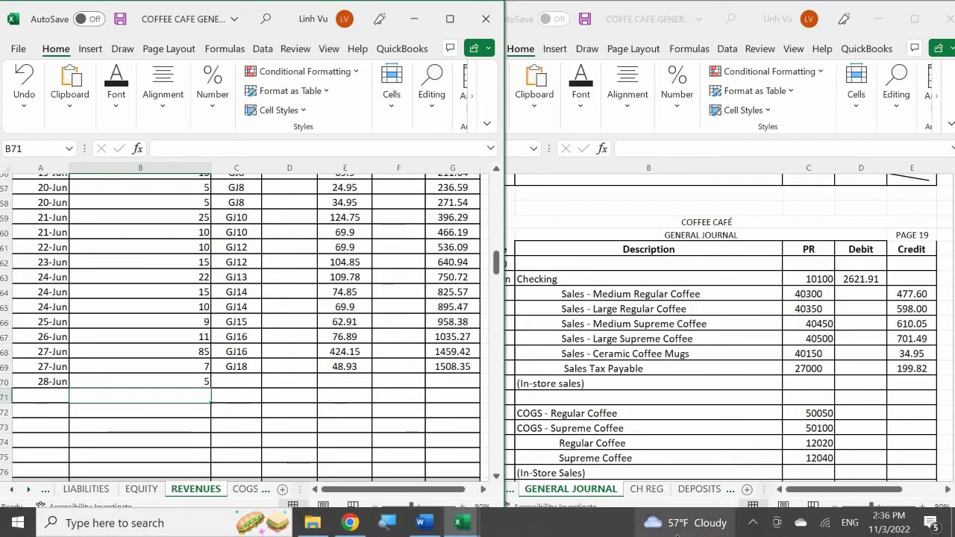
{"action": "left_click", "coordinate": [434, 526]}
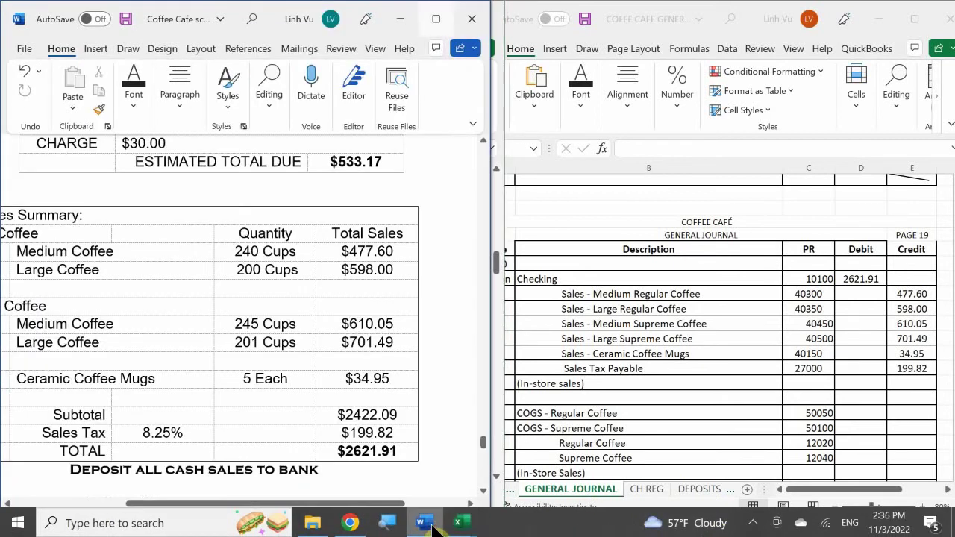
{"action": "left_click", "coordinate": [434, 526]}
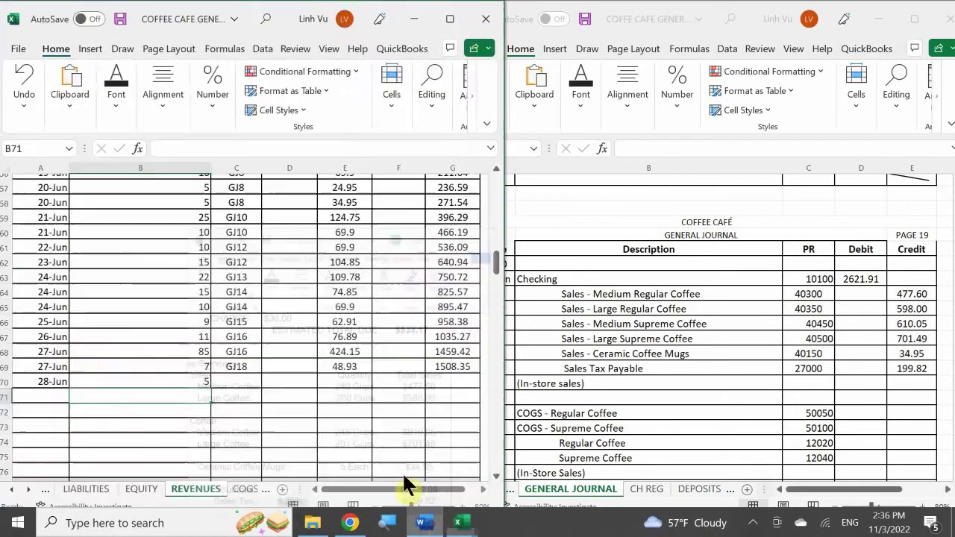
{"action": "left_click", "coordinate": [239, 382]}
{"action": "mouse_move", "coordinate": [566, 534]}
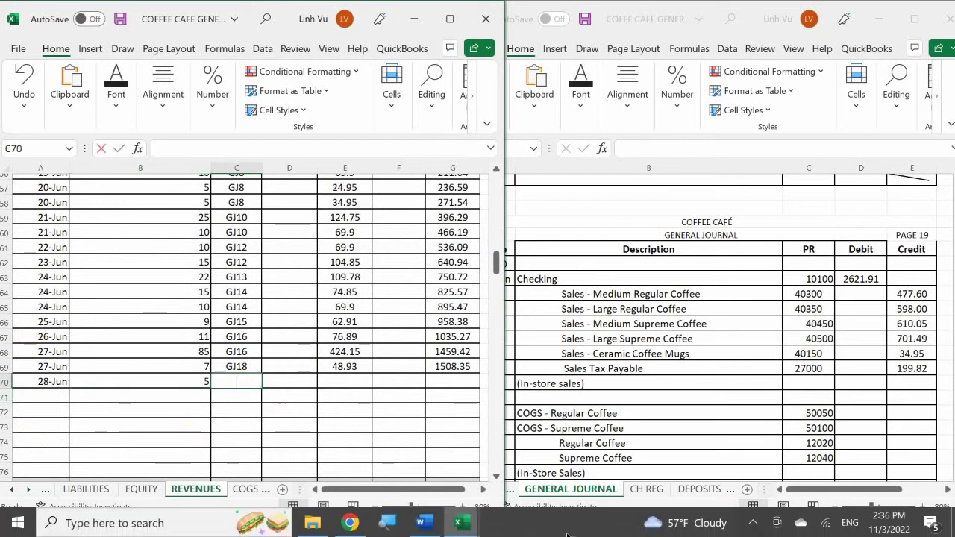
{"action": "type", "text": "GJ19"}
{"action": "key", "text": "Return"}
- Enter the 34.95 credit in E70
{"action": "key", "text": "Right"}
{"action": "key", "text": "Up"}
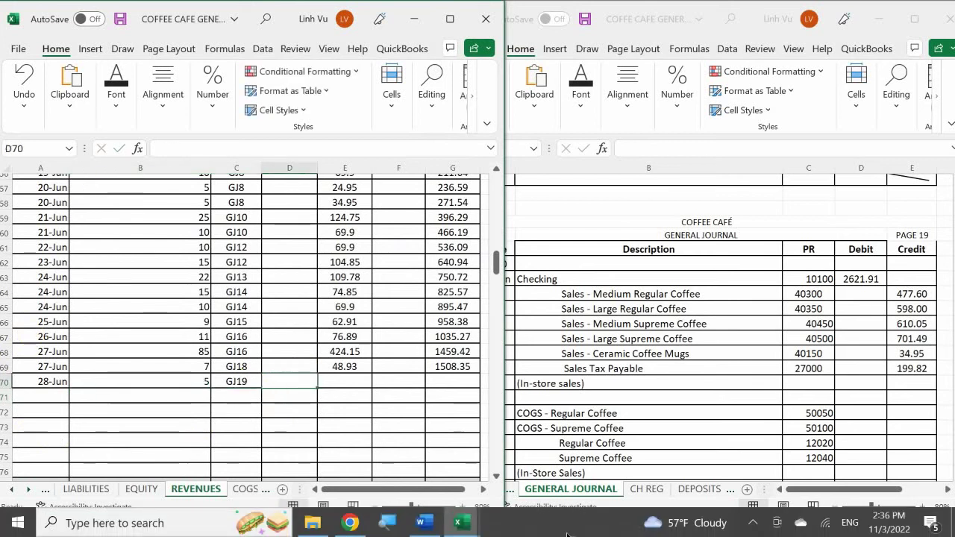
{"action": "key", "text": "Right"}
{"action": "type", "text": "35."}
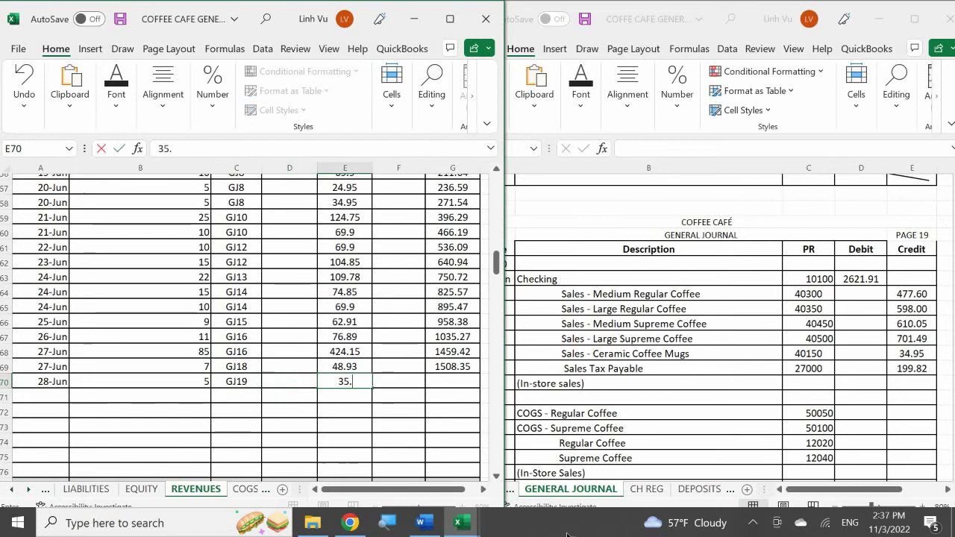
{"action": "key", "text": "BackSpace"}
{"action": "key", "text": "BackSpace"}
{"action": "type", "text": "4.95"}
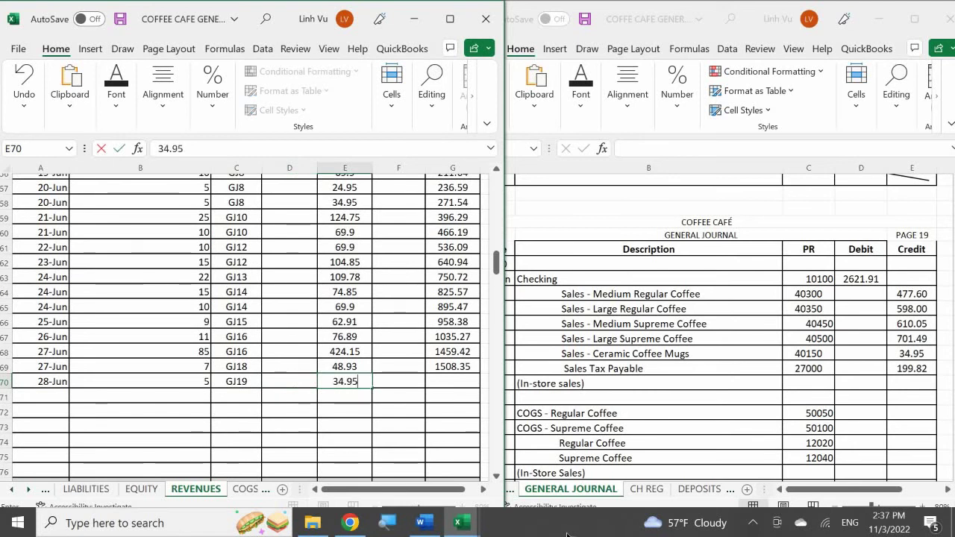
{"action": "key", "text": "Return"}
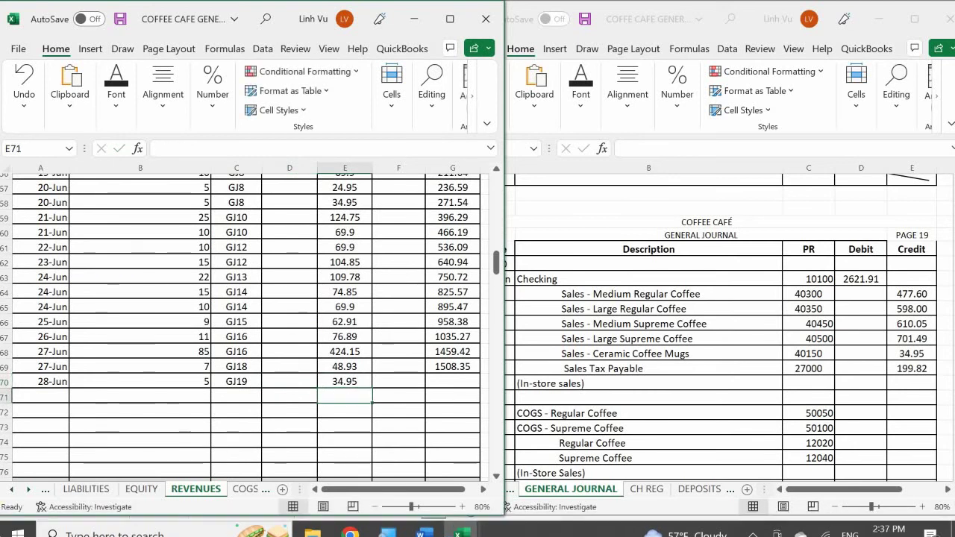
- Fill G69's balance formula down to G70, giving 1543.3
{"action": "left_click", "coordinate": [440, 364]}
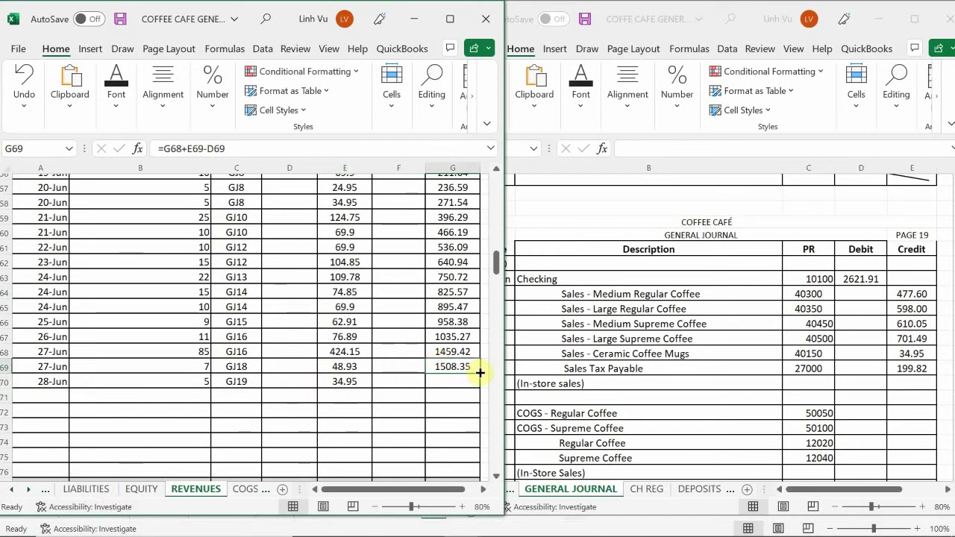
{"action": "left_click_drag", "start_coordinate": [469, 374], "coordinate": [477, 389]}
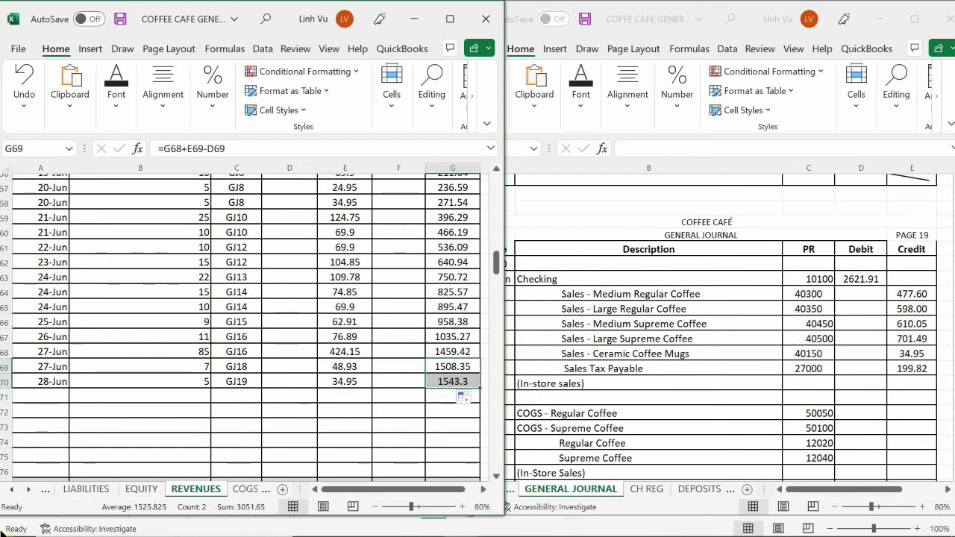
{"action": "left_click", "coordinate": [156, 394]}
- Start row 97 of the Medium Regular Coffee ledger with 6/28 and quantity 240
{"action": "scroll", "coordinate": [154, 393], "scroll_direction": "down", "scroll_amount": 7}
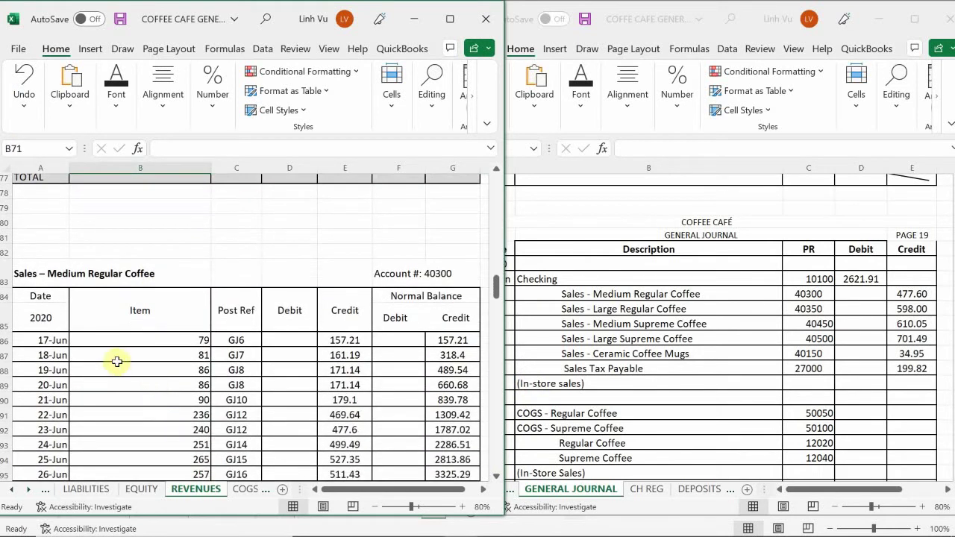
{"action": "scroll", "coordinate": [117, 399], "scroll_direction": "down", "scroll_amount": 1}
{"action": "scroll", "coordinate": [118, 399], "scroll_direction": "down", "scroll_amount": 2}
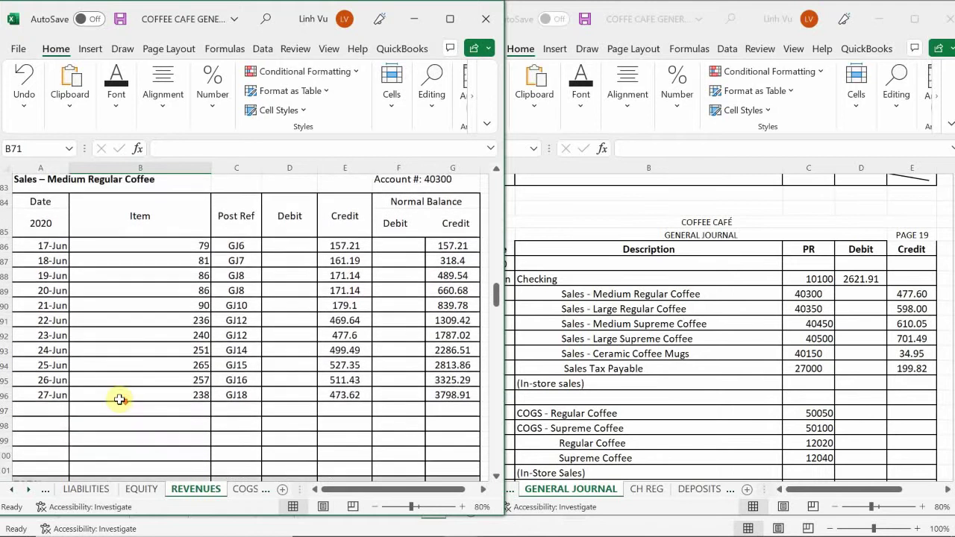
{"action": "scroll", "coordinate": [119, 397], "scroll_direction": "up", "scroll_amount": 1}
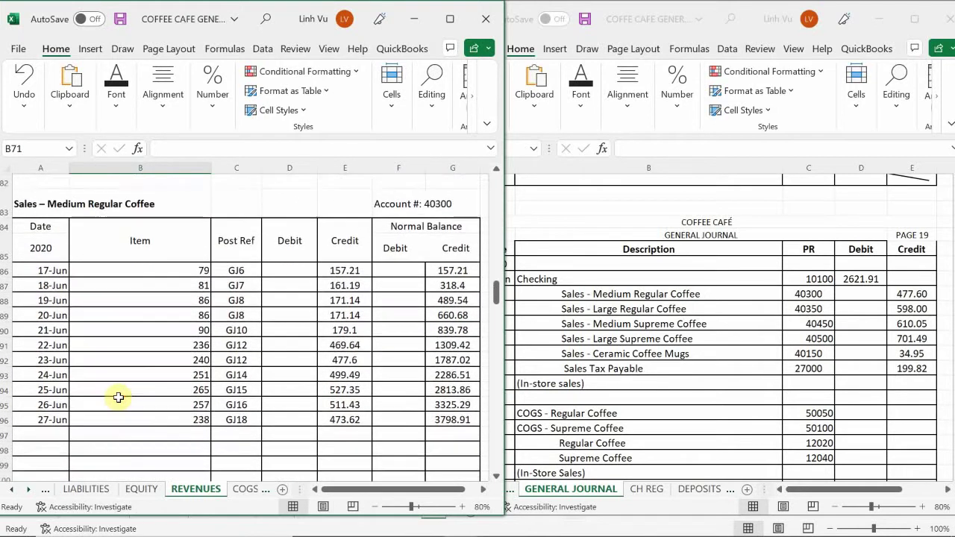
{"action": "left_click", "coordinate": [52, 435]}
{"action": "type", "text": "6/"}
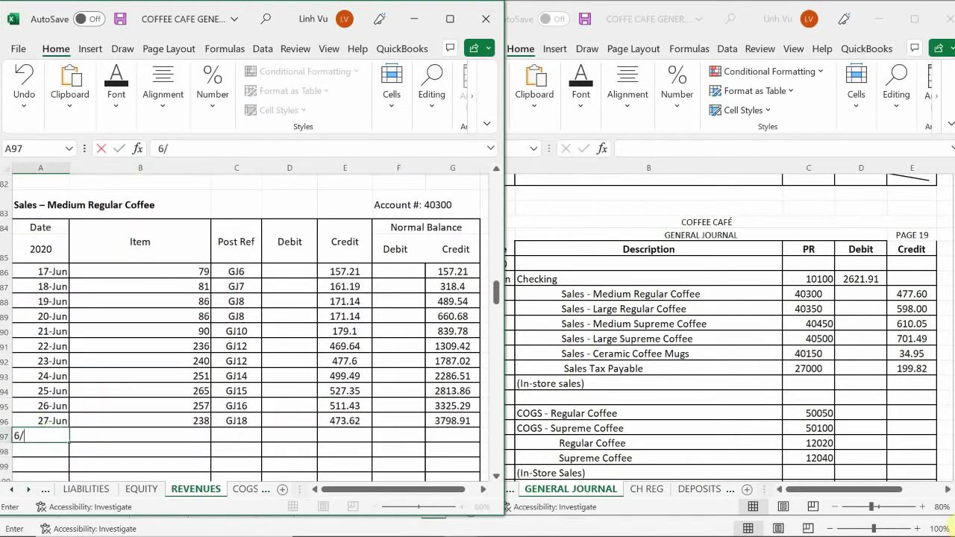
{"action": "type", "text": "28"}
{"action": "key", "text": "Tab"}
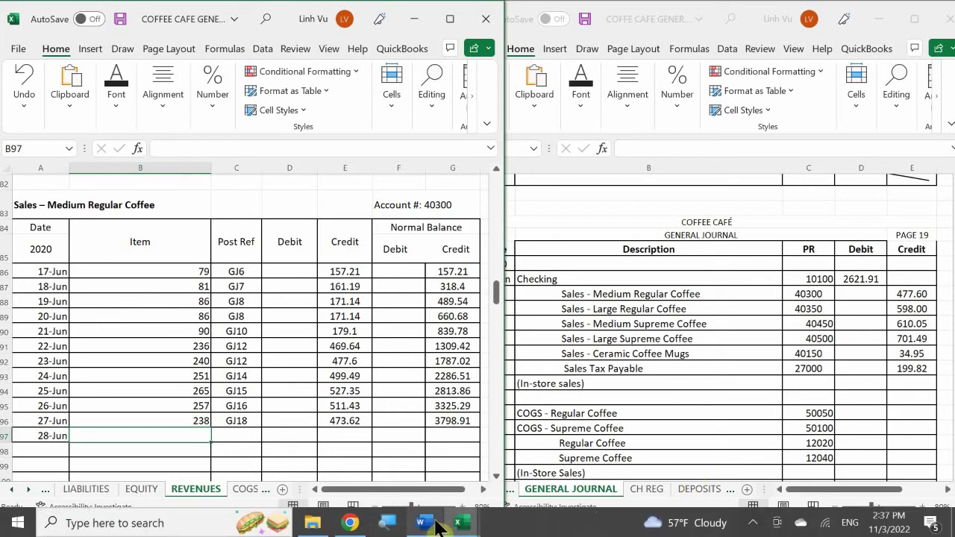
{"action": "mouse_move", "coordinate": [423, 523]}
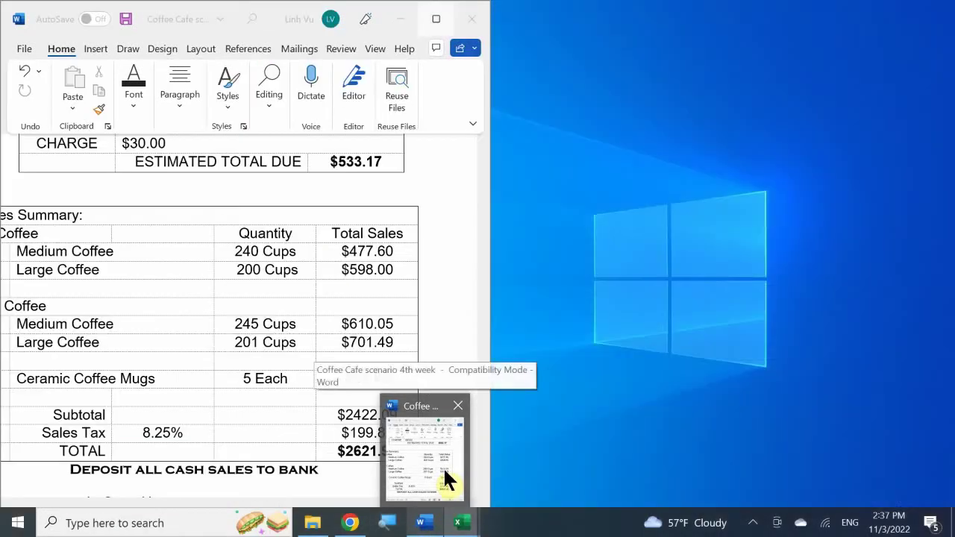
{"action": "type", "text": "240"}
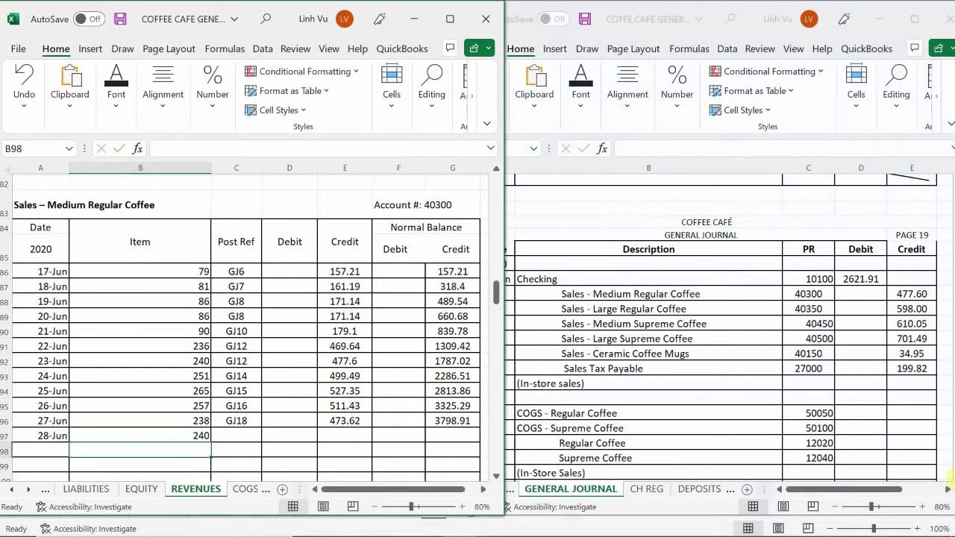
{"action": "key", "text": "Tab"}
- Enter post reference GJ19 and a 477.60 credit in row 97
{"action": "type", "text": "GJ"}
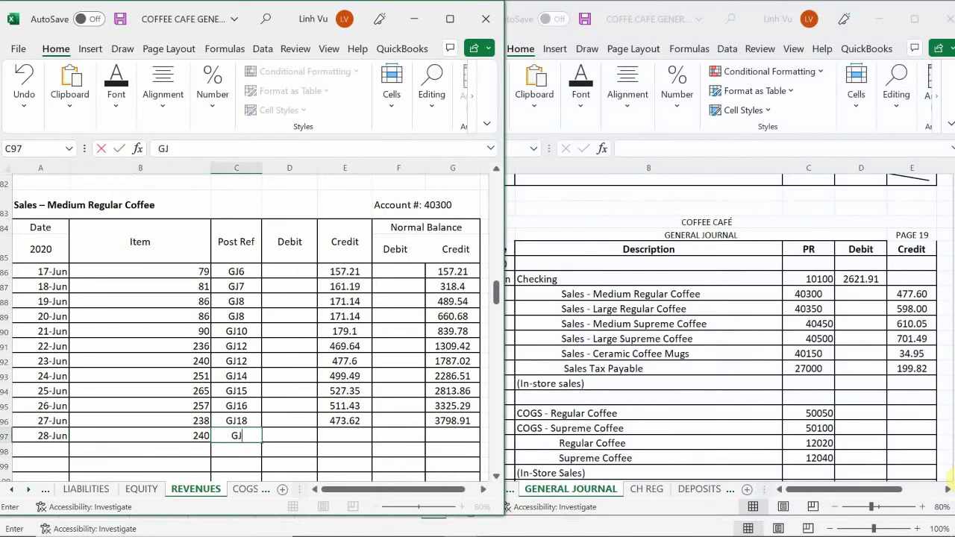
{"action": "key", "text": "Return"}
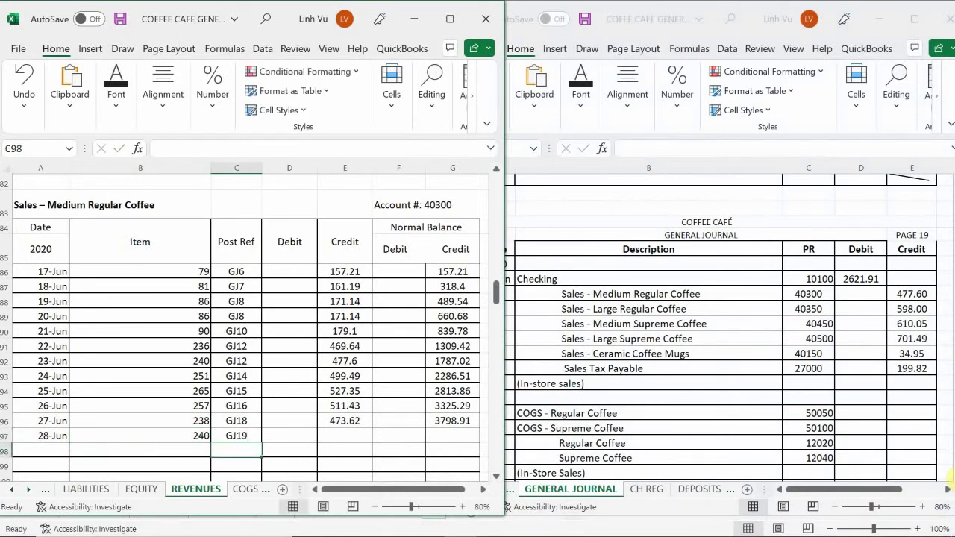
{"action": "key", "text": "Right"}
{"action": "key", "text": "Up"}
{"action": "key", "text": "Right"}
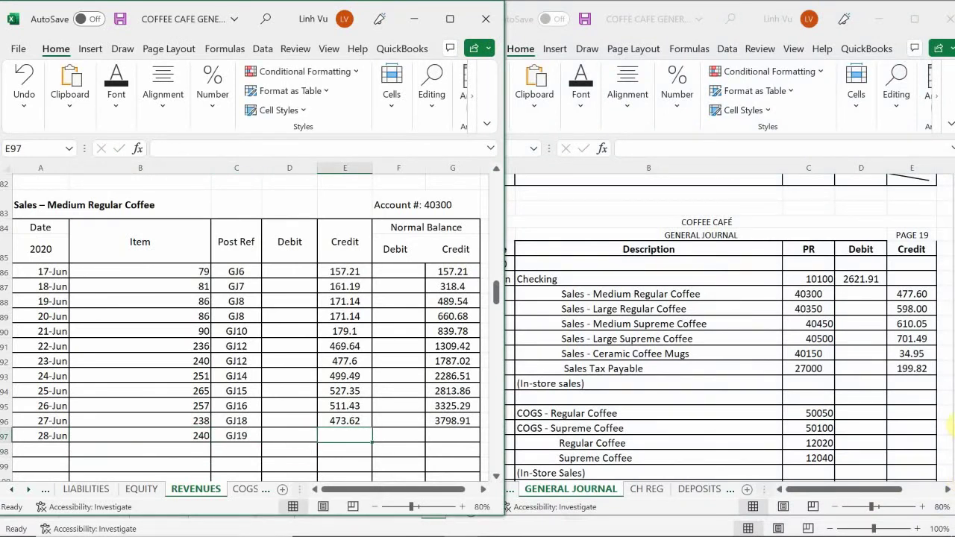
{"action": "type", "text": "4"}
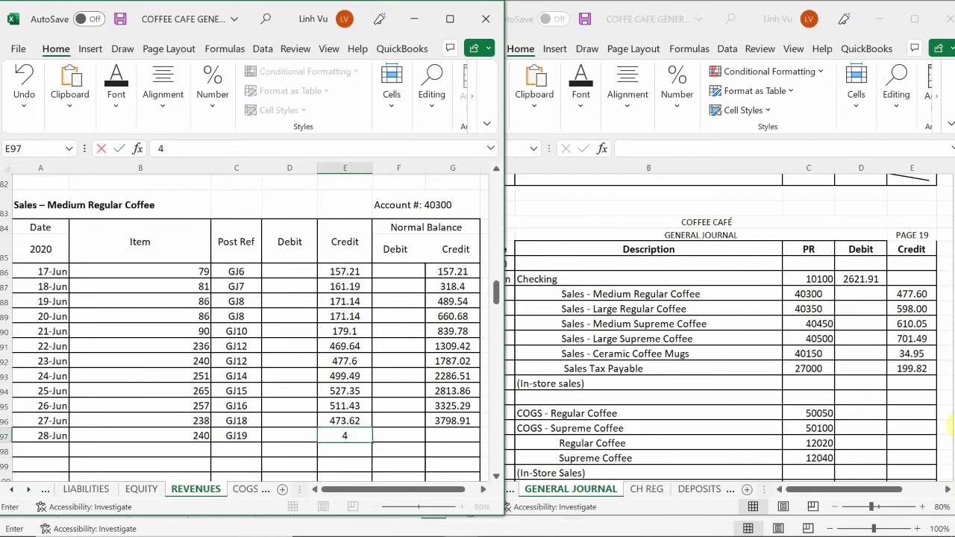
{"action": "type", "text": "77.60"}
{"action": "key", "text": "Return"}
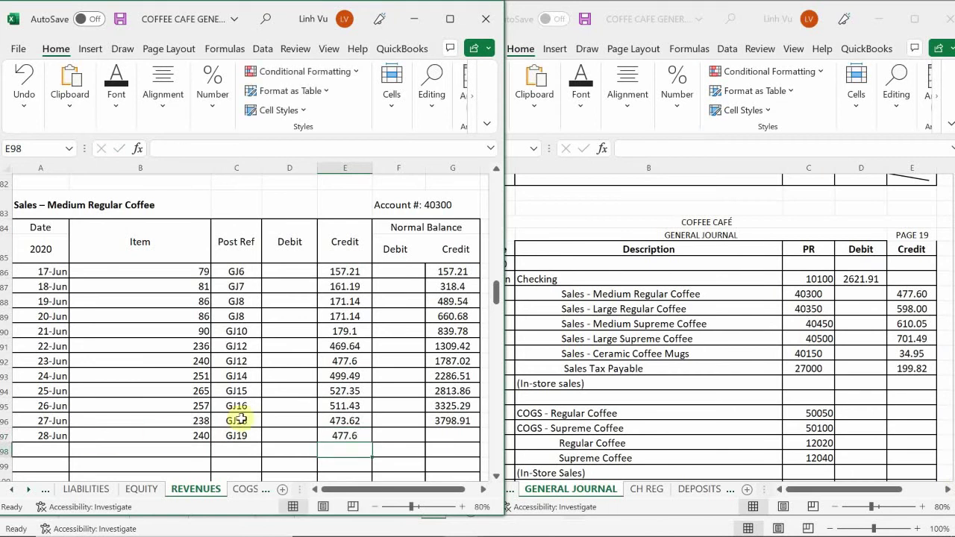
- Fill G96's balance formula down to G97, giving 4276.51
{"action": "left_click", "coordinate": [440, 424]}
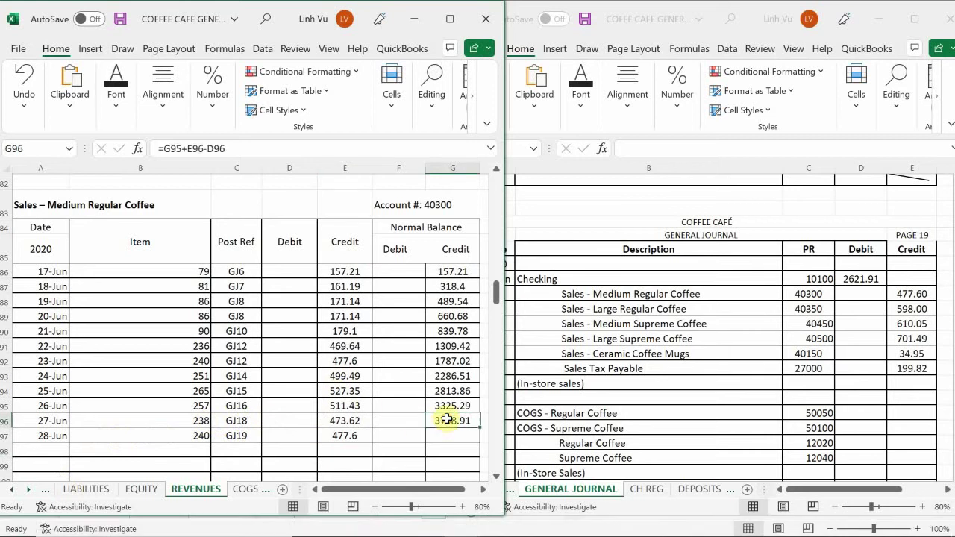
{"action": "left_click_drag", "start_coordinate": [481, 428], "coordinate": [480, 442]}
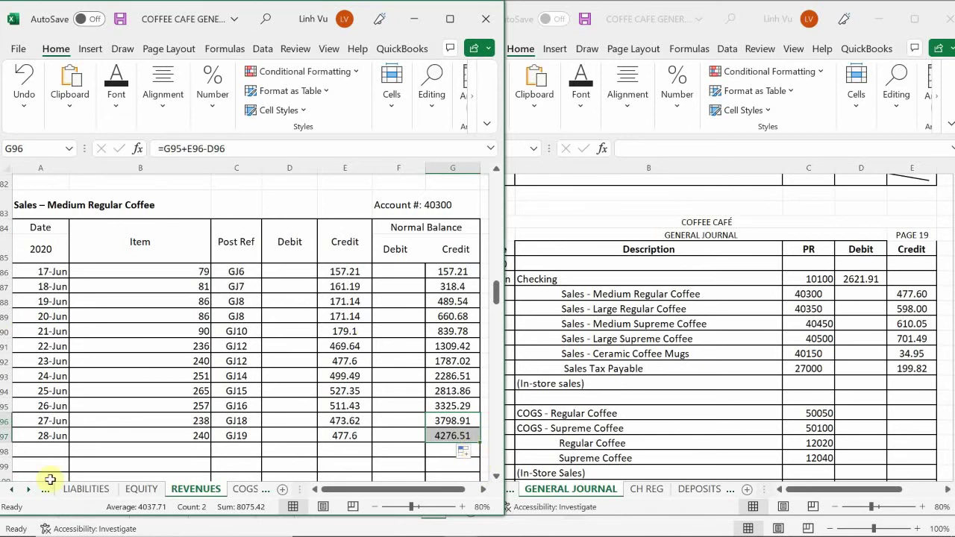
{"action": "left_click", "coordinate": [151, 391]}
- Start the Large Regular Coffee ledger's June 28 row with 6/28 and quantity 200
{"action": "scroll", "coordinate": [153, 394], "scroll_direction": "down", "scroll_amount": 3}
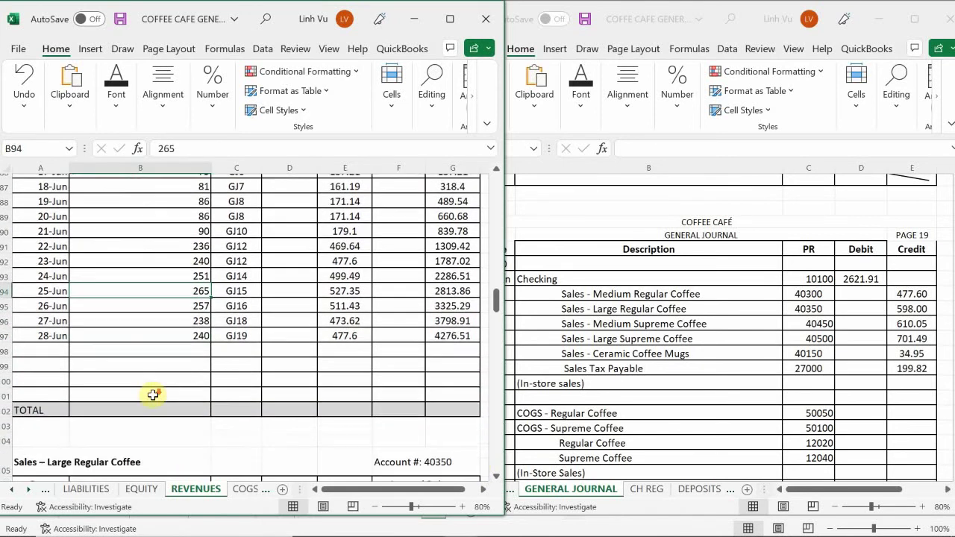
{"action": "scroll", "coordinate": [152, 395], "scroll_direction": "down", "scroll_amount": 4}
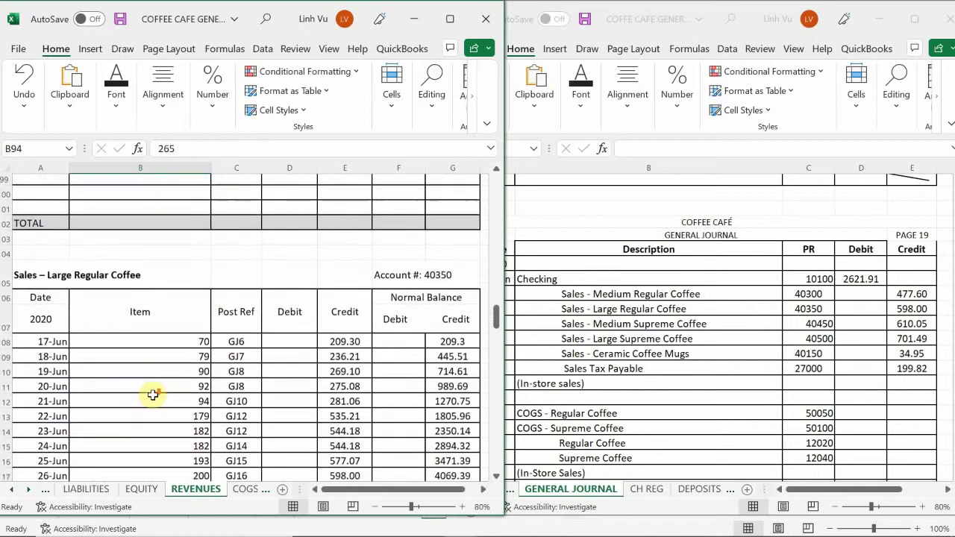
{"action": "scroll", "coordinate": [153, 395], "scroll_direction": "down", "scroll_amount": 1}
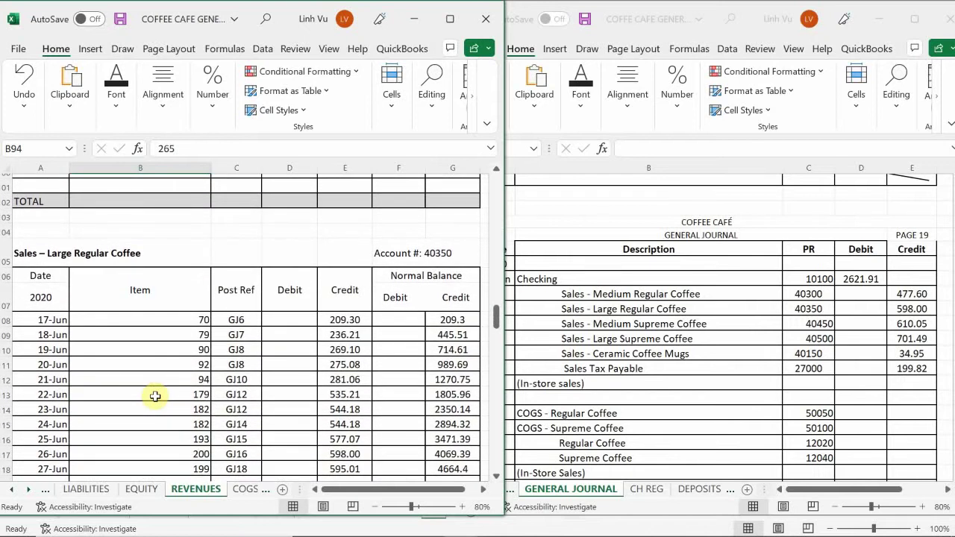
{"action": "scroll", "coordinate": [155, 396], "scroll_direction": "down", "scroll_amount": 2}
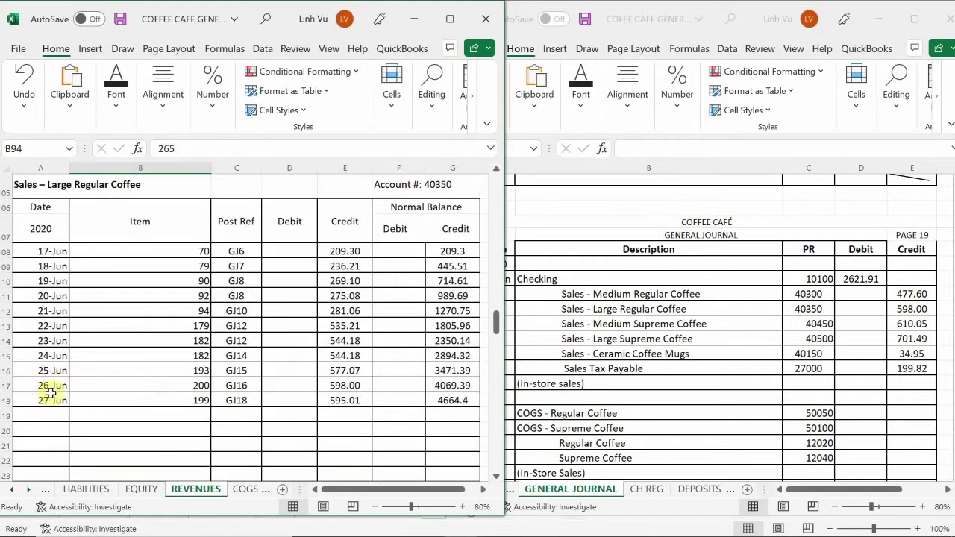
{"action": "left_click", "coordinate": [50, 419]}
{"action": "type", "text": "6/2"}
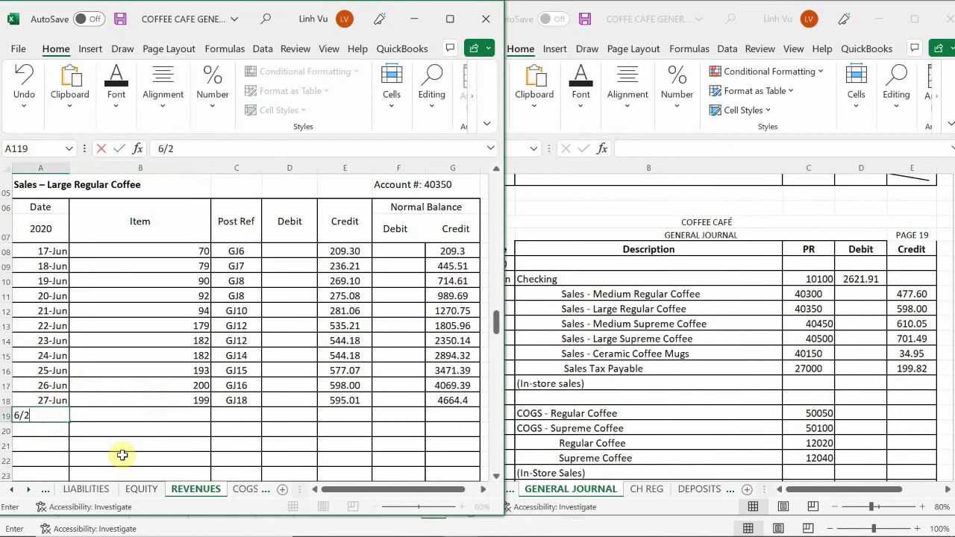
{"action": "type", "text": "8-Jun"}
{"action": "key", "text": "Tab"}
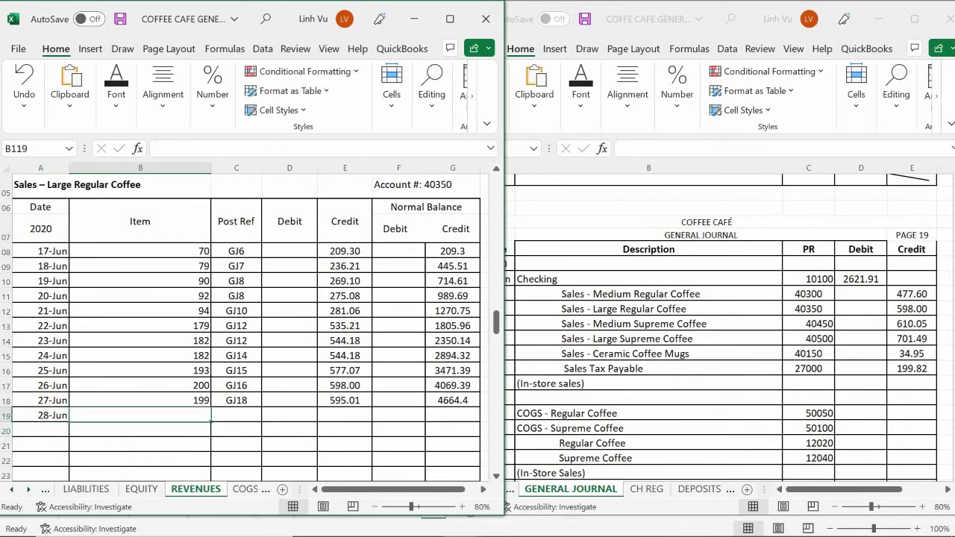
{"action": "mouse_move", "coordinate": [460, 526]}
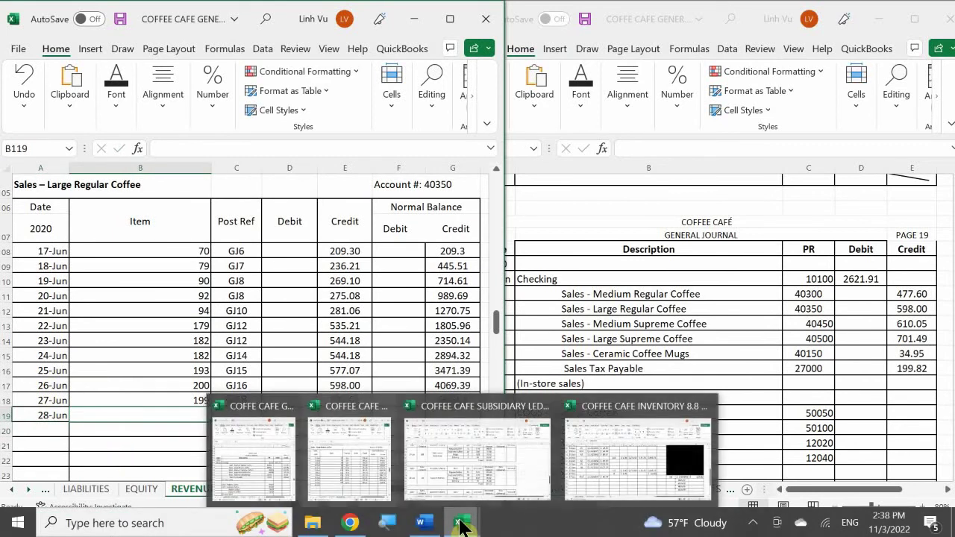
{"action": "mouse_move", "coordinate": [423, 481]}
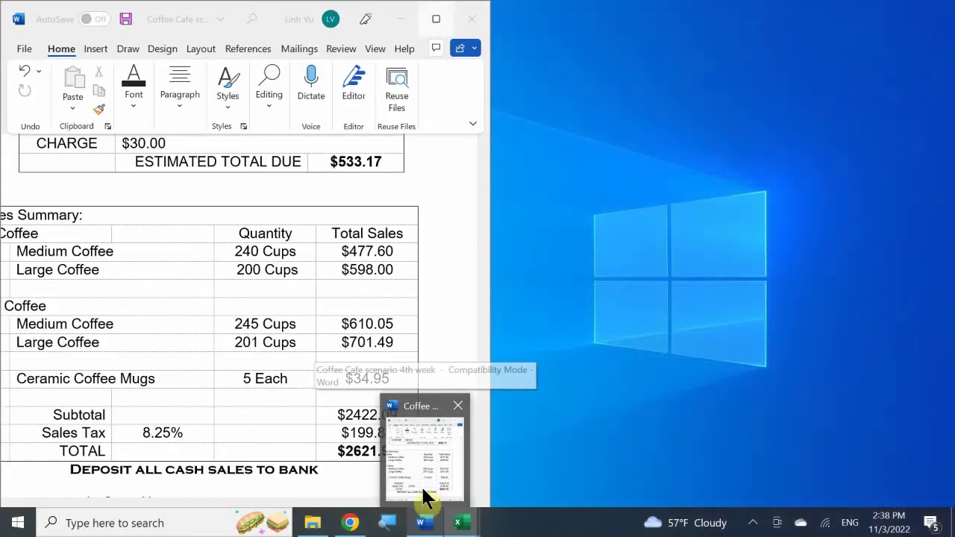
{"action": "type", "text": "200"}
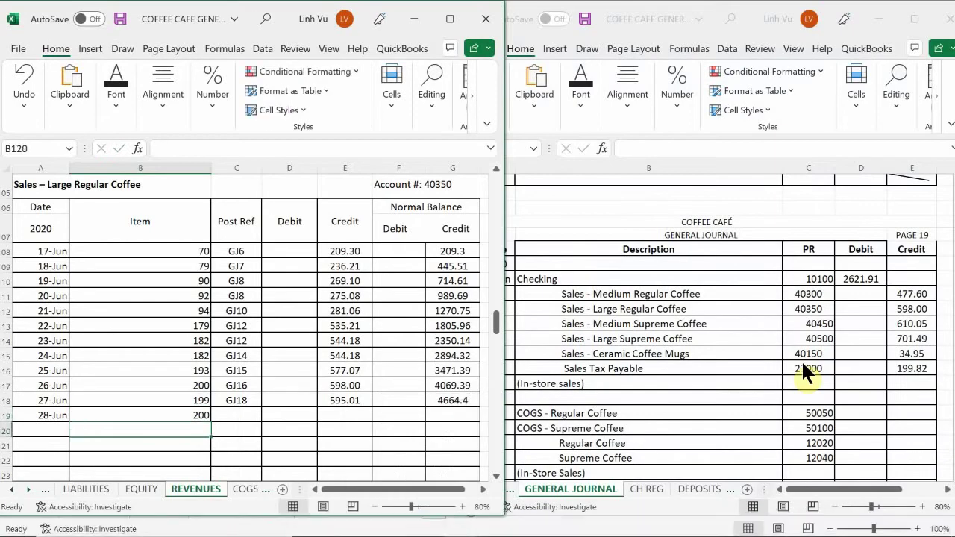
{"action": "key", "text": "Tab"}
- Enter post reference GJ19 and a 598.00 credit
{"action": "type", "text": "G"}
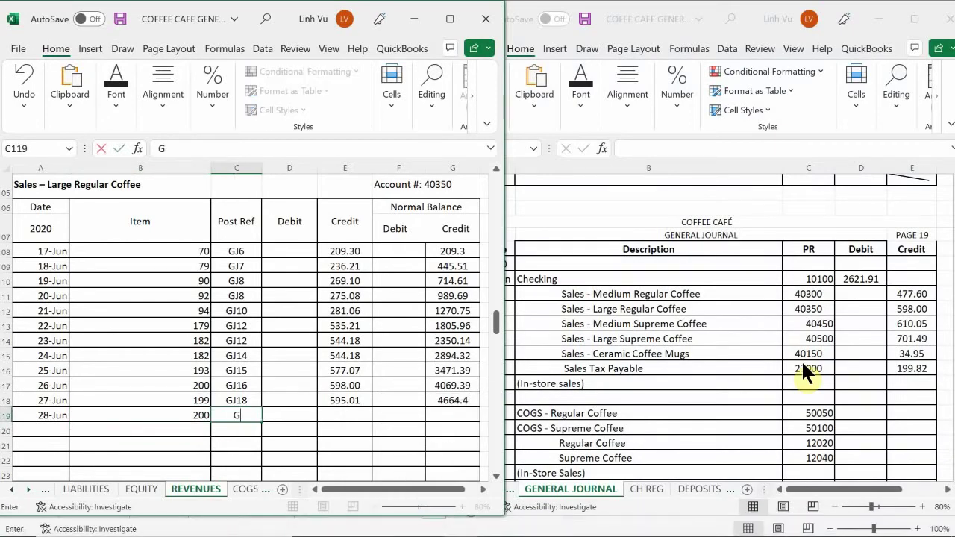
{"action": "type", "text": "J19"}
{"action": "key", "text": "Tab"}
{"action": "key", "text": "Tab"}
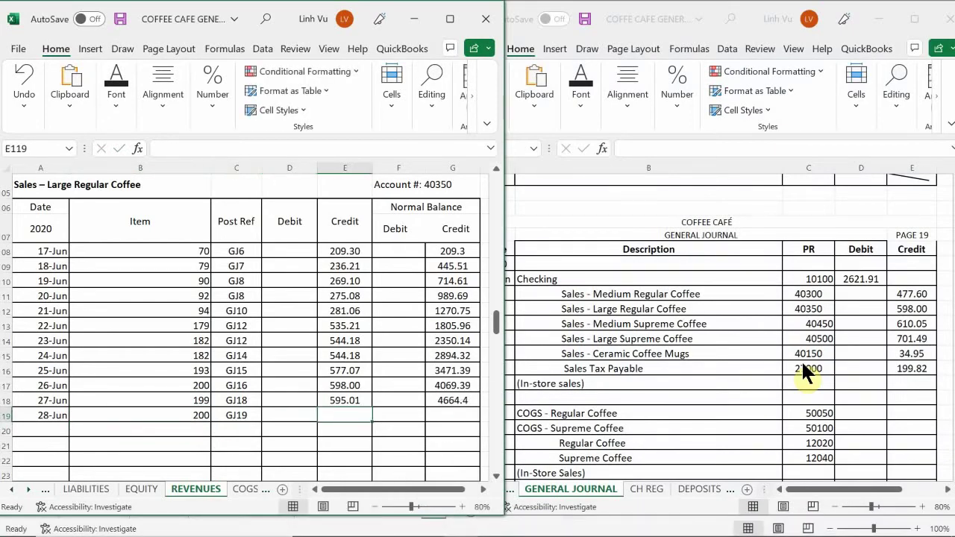
{"action": "type", "text": "5"}
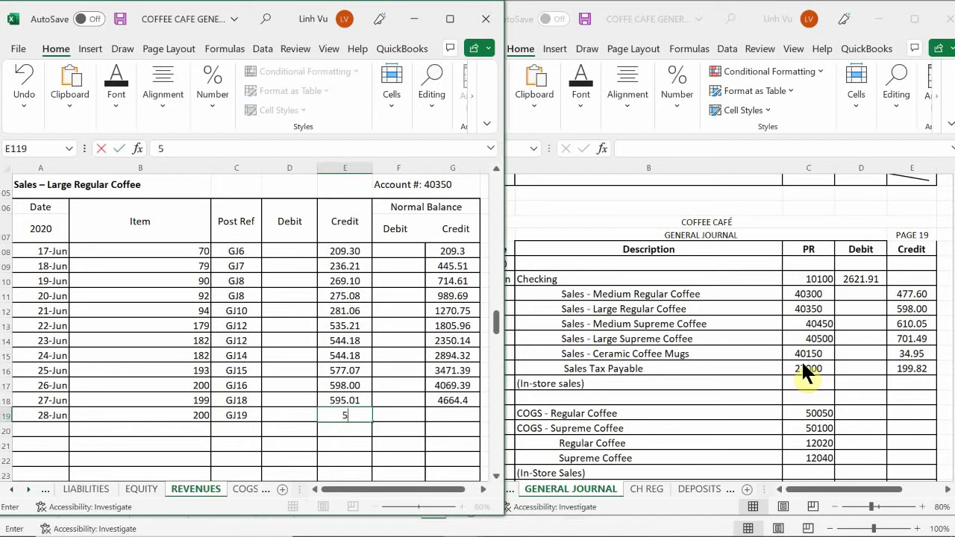
{"action": "type", "text": "98"}
{"action": "key", "text": "Return"}
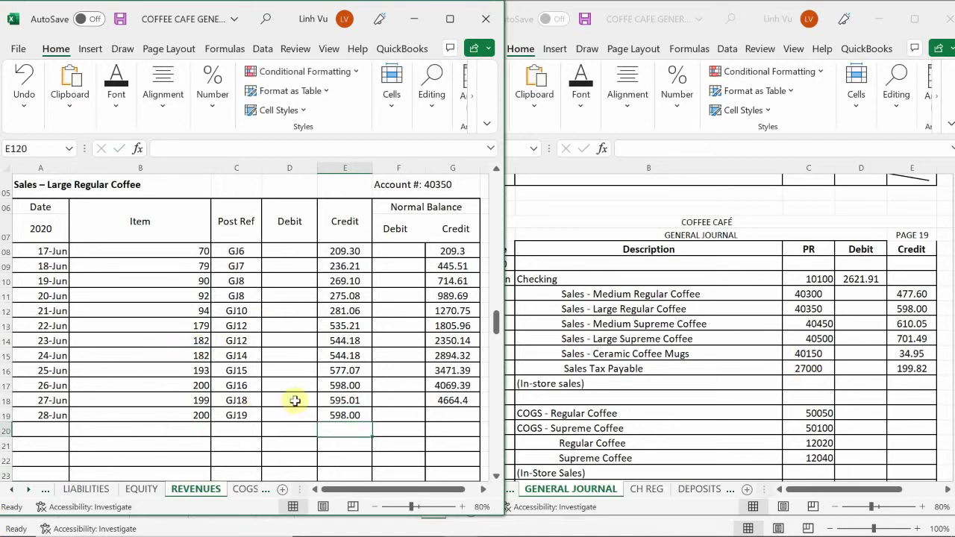
- Fill G118's balance formula down to G119, giving 5262.4
{"action": "left_click", "coordinate": [464, 404]}
{"action": "left_click_drag", "start_coordinate": [481, 408], "coordinate": [482, 423]}
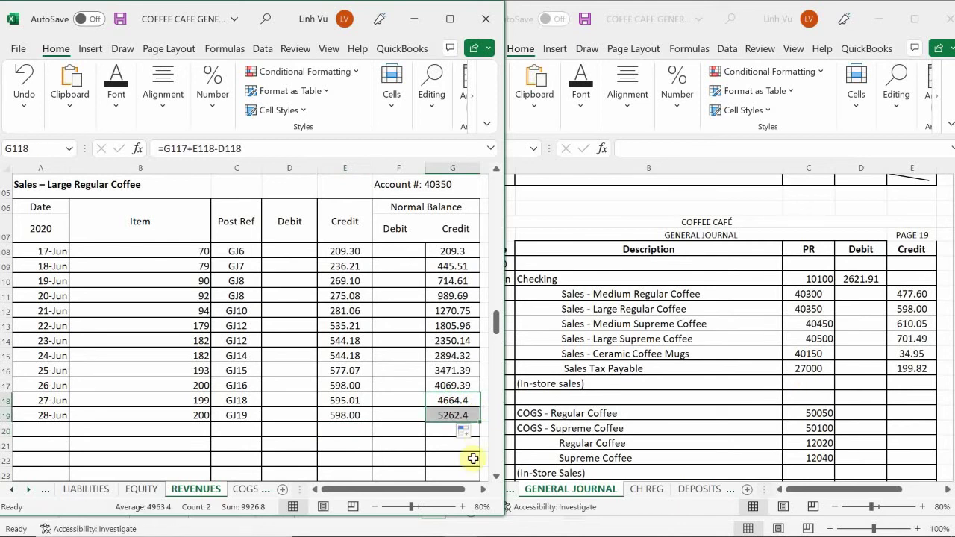
{"action": "left_click", "coordinate": [205, 425]}
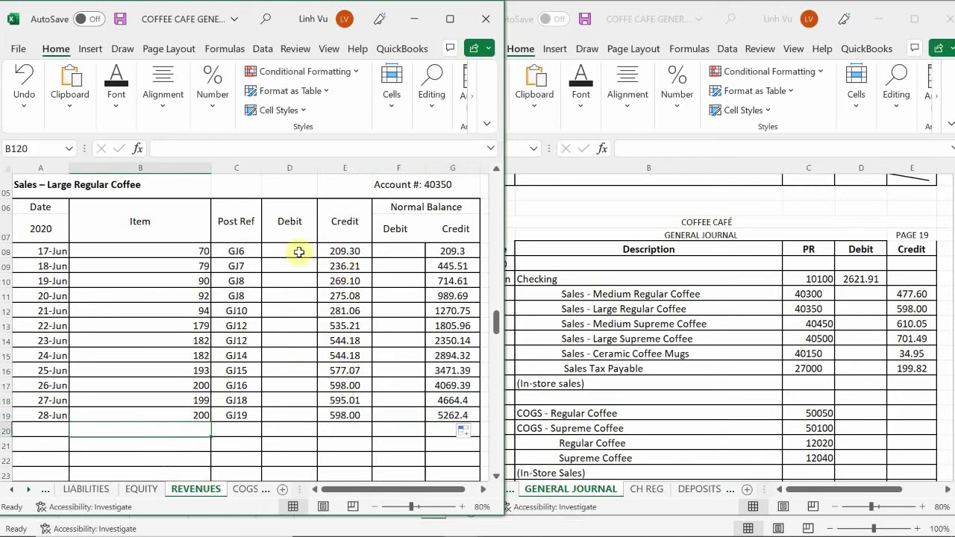
- Select D108:G125 and inspect the Home Number format dropdown without changing it
{"action": "left_click_drag", "start_coordinate": [298, 252], "coordinate": [437, 396]}
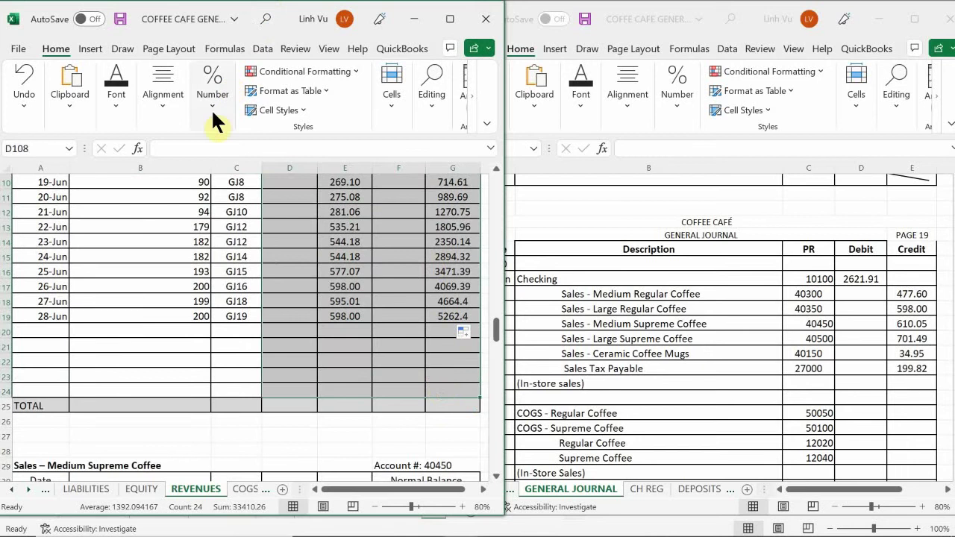
{"action": "left_click", "coordinate": [213, 88]}
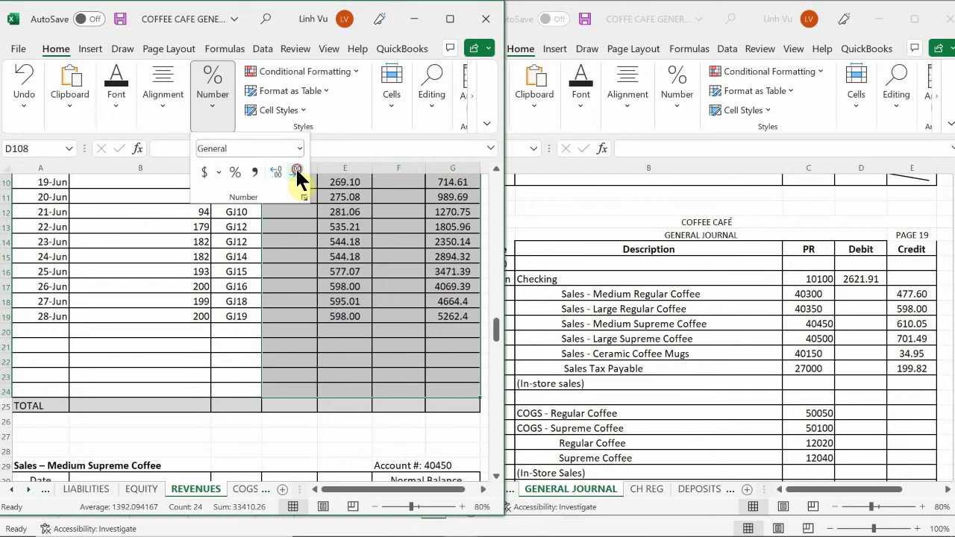
{"action": "left_click", "coordinate": [335, 305]}
{"action": "left_click", "coordinate": [343, 318]}
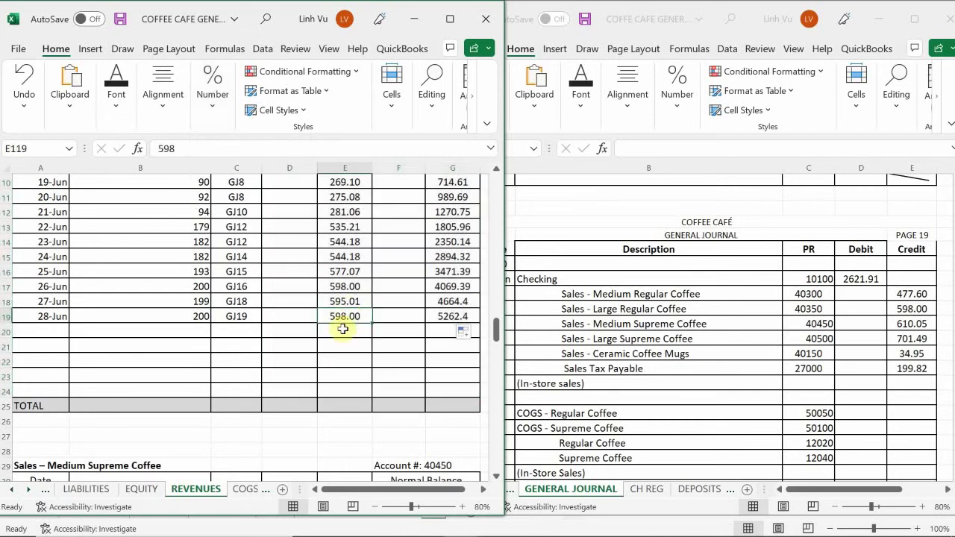
- Scroll down to the Sales – Medium Supreme Coffee ledger
{"action": "scroll", "coordinate": [216, 328], "scroll_direction": "down", "scroll_amount": 5}
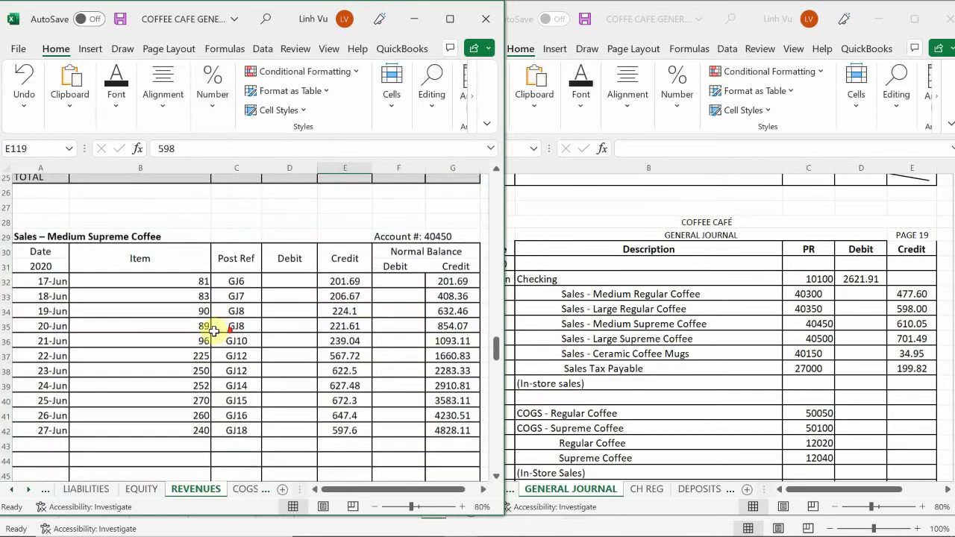
{"action": "scroll", "coordinate": [214, 331], "scroll_direction": "down", "scroll_amount": 2}
{"action": "scroll", "coordinate": [215, 331], "scroll_direction": "up", "scroll_amount": 2}
{"action": "scroll", "coordinate": [214, 331], "scroll_direction": "down", "scroll_amount": 1}
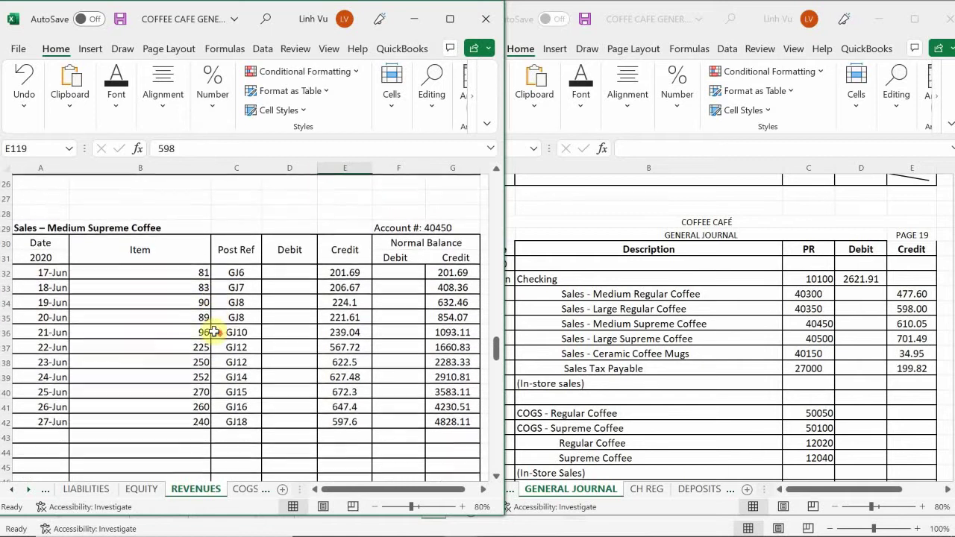
{"action": "scroll", "coordinate": [15, 451], "scroll_direction": "down", "scroll_amount": 1}
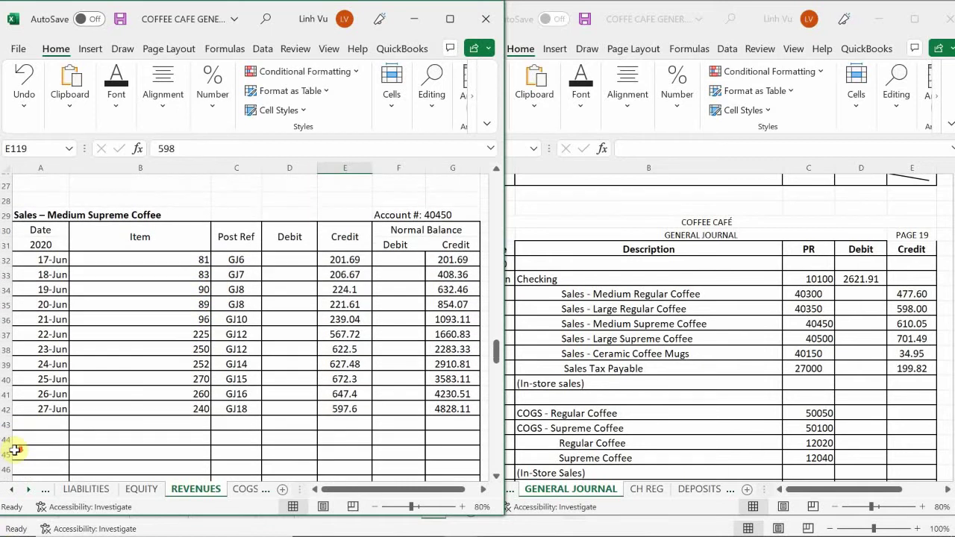
{"action": "scroll", "coordinate": [15, 450], "scroll_direction": "down", "scroll_amount": 1}
- Enter date 6/28 and quantity 245 in row 43, checking the Word summary
{"action": "left_click", "coordinate": [53, 400]}
{"action": "type", "text": "6"}
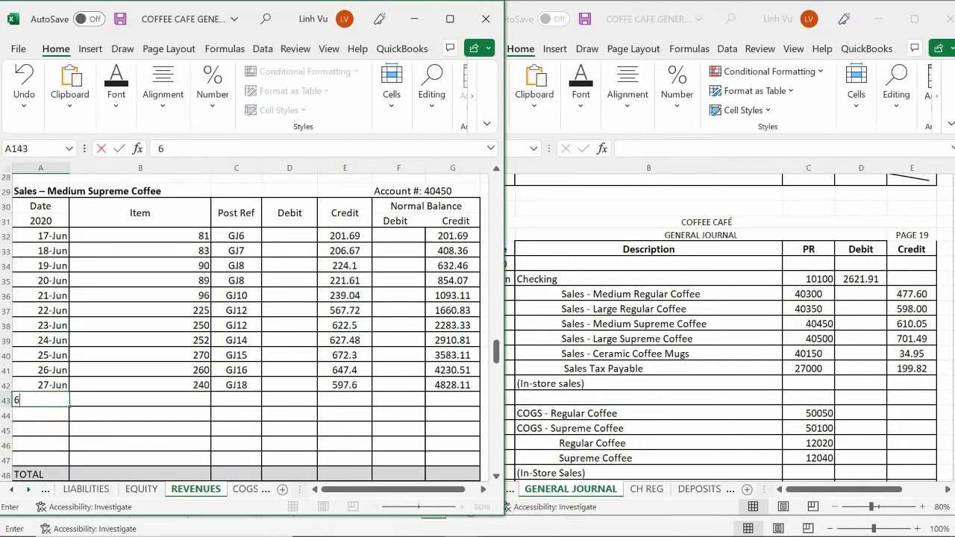
{"action": "type", "text": "/28"}
{"action": "key", "text": "Return"}
{"action": "key", "text": "Up"}
{"action": "key", "text": "Right"}
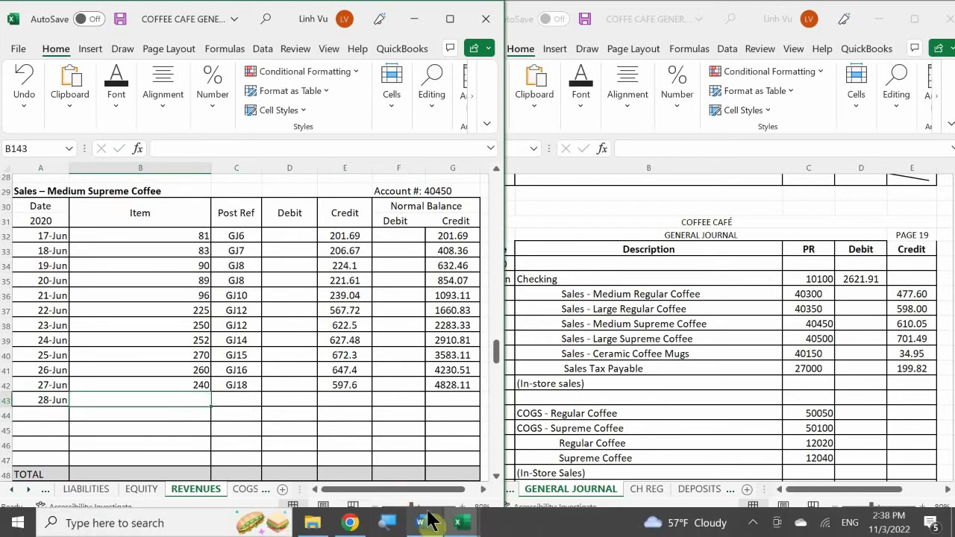
{"action": "left_click", "coordinate": [427, 522]}
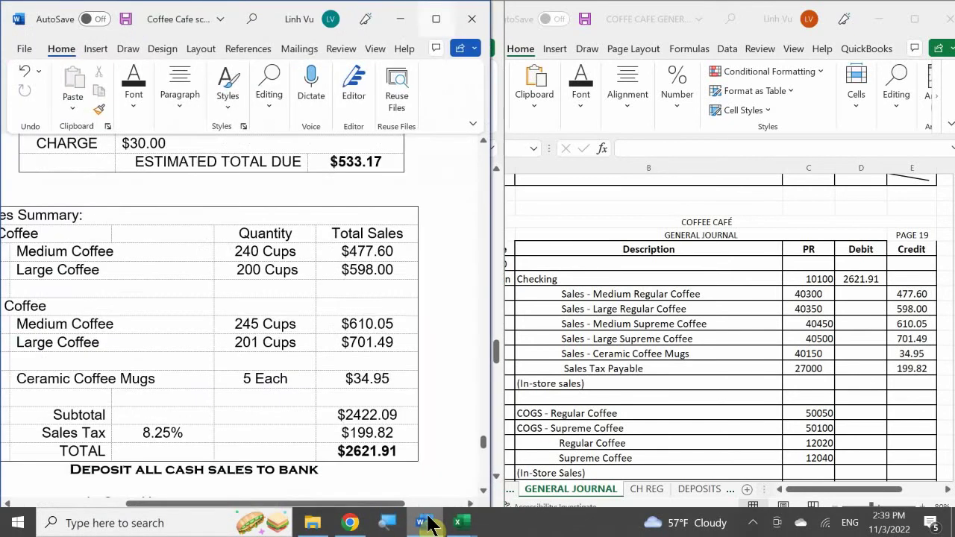
{"action": "left_click", "coordinate": [425, 522]}
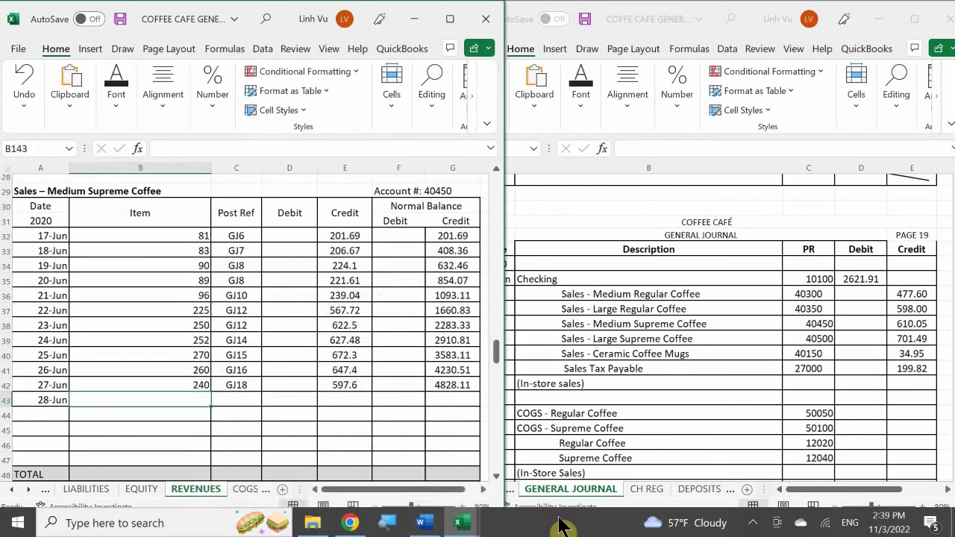
{"action": "type", "text": "245"}
{"action": "key", "text": "Tab"}
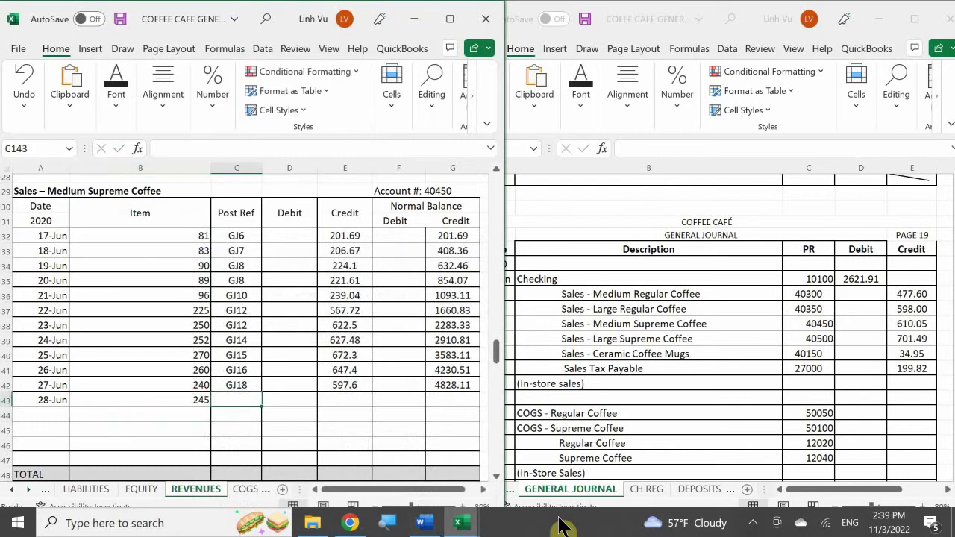
- Enter post reference GJ19 and a 610.05 credit in row 43
{"action": "type", "text": "GJ1"}
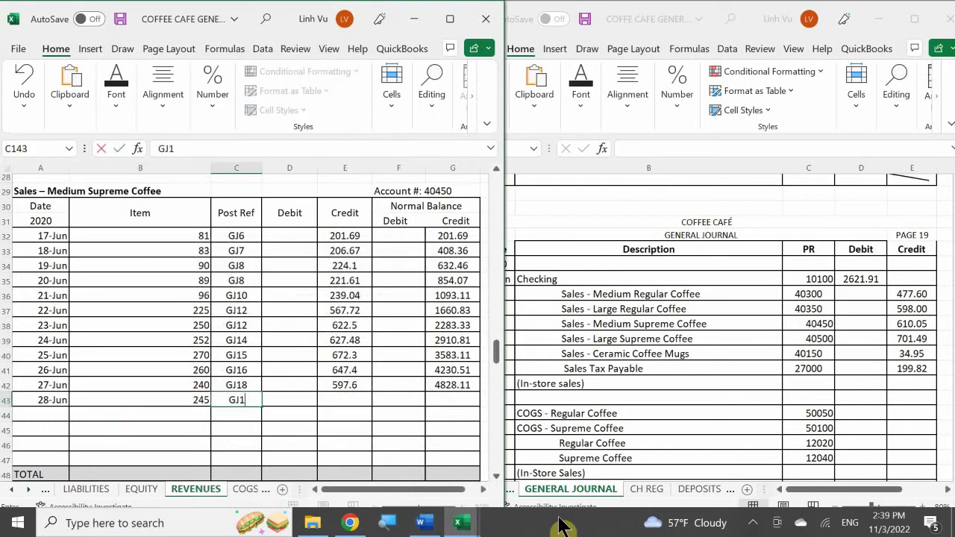
{"action": "type", "text": "9"}
{"action": "key", "text": "Tab"}
{"action": "key", "text": "Tab"}
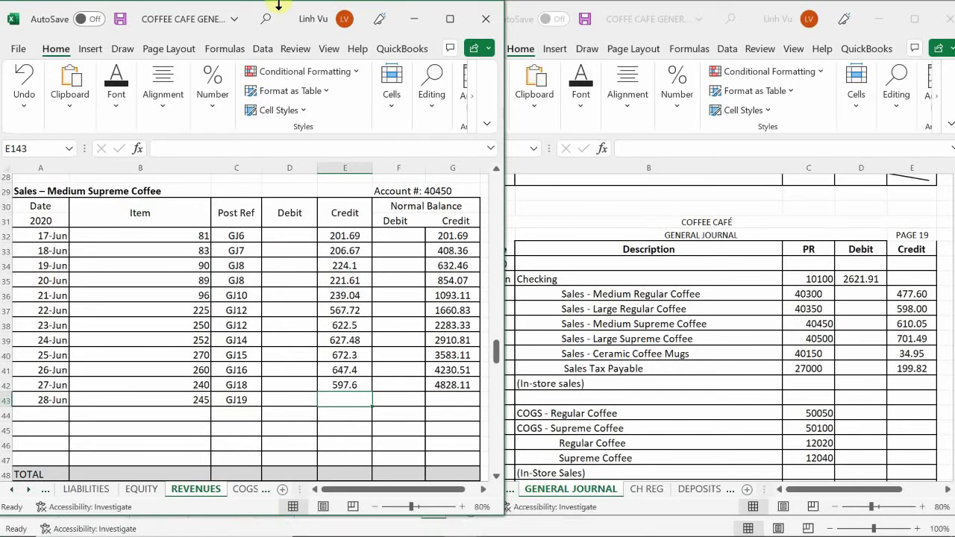
{"action": "type", "text": "610.05"}
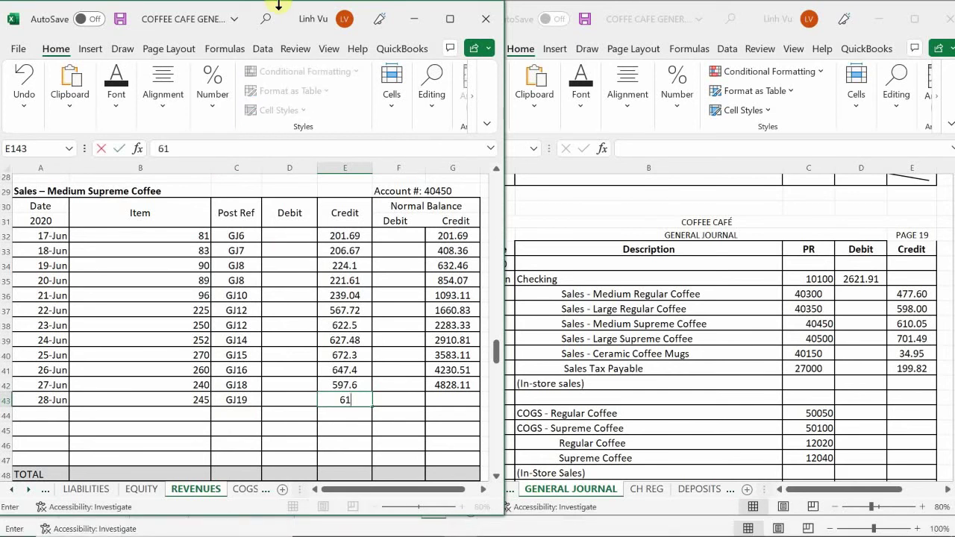
{"action": "key", "text": "Return"}
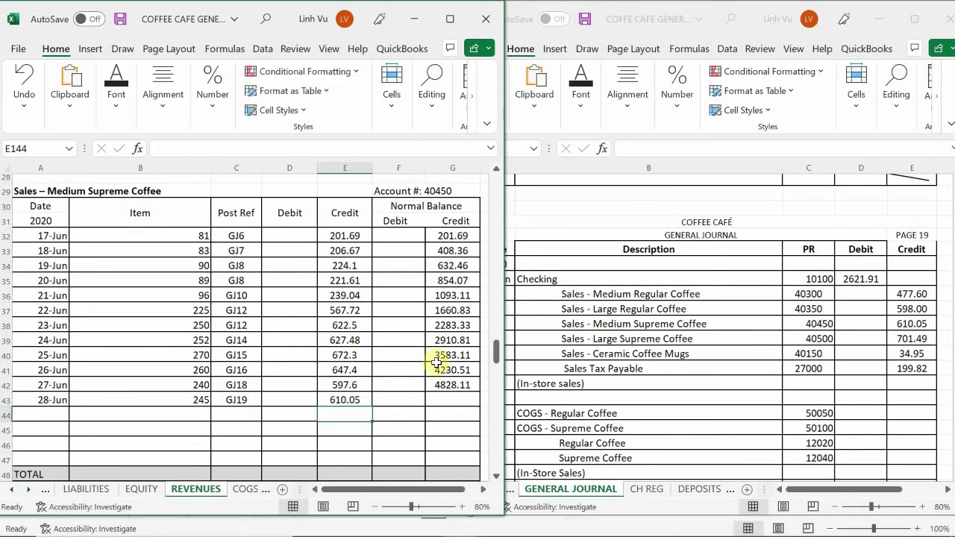
- Fill G42's balance formula down to G43, giving 5438.16
{"action": "left_click", "coordinate": [451, 384]}
{"action": "left_click_drag", "start_coordinate": [482, 393], "coordinate": [479, 409]}
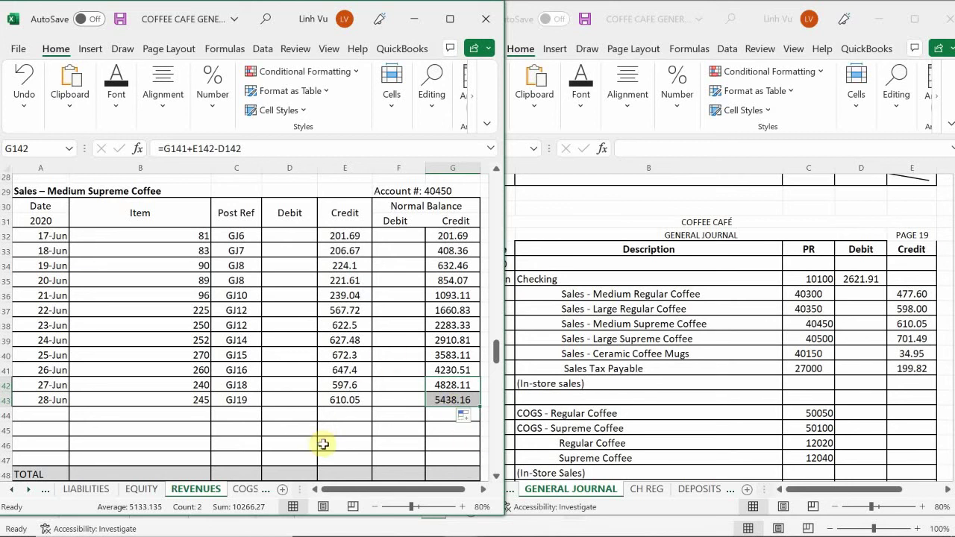
{"action": "left_click", "coordinate": [350, 416]}
- Start a 28-Jun row in the Large Supreme Coffee ledger with quantity 201
{"action": "scroll", "coordinate": [351, 417], "scroll_direction": "down", "scroll_amount": 3}
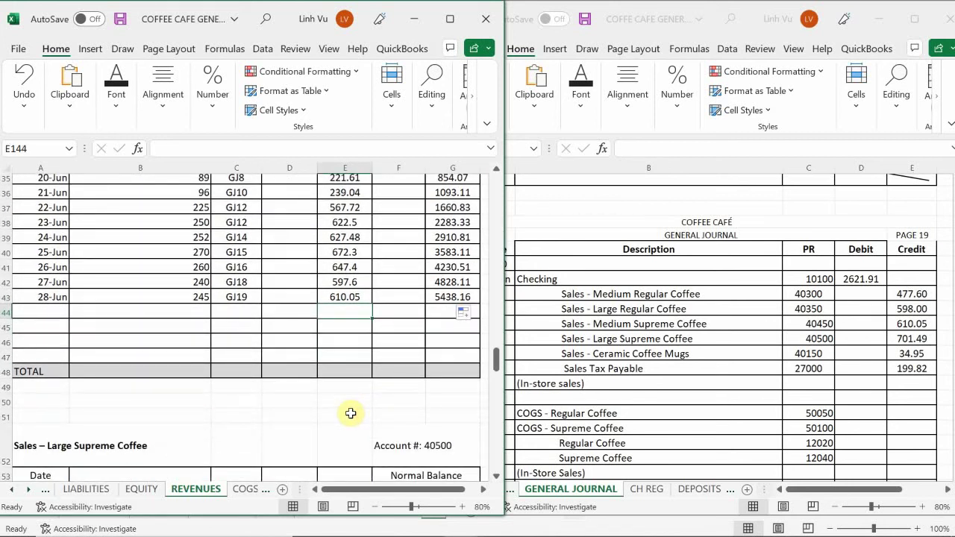
{"action": "scroll", "coordinate": [350, 412], "scroll_direction": "down", "scroll_amount": 5}
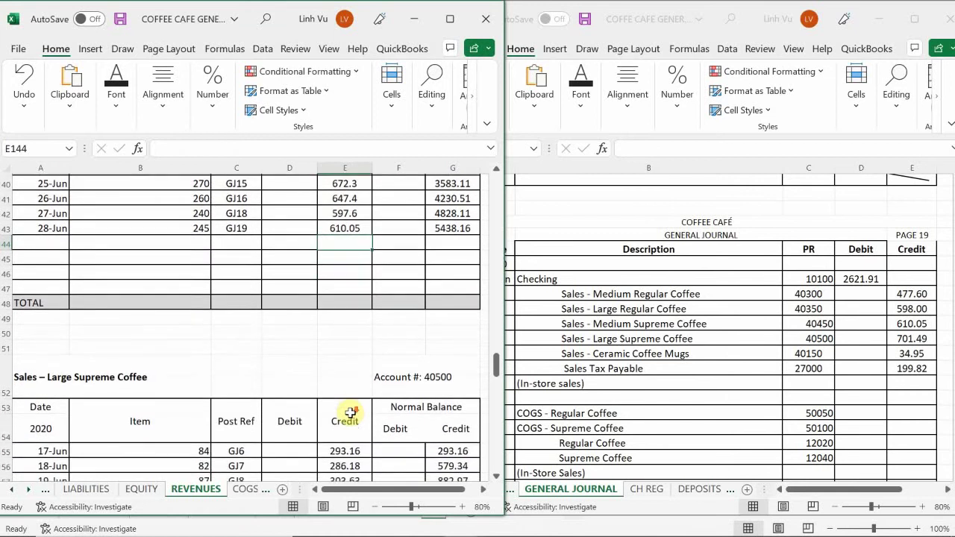
{"action": "scroll", "coordinate": [348, 414], "scroll_direction": "down", "scroll_amount": 1}
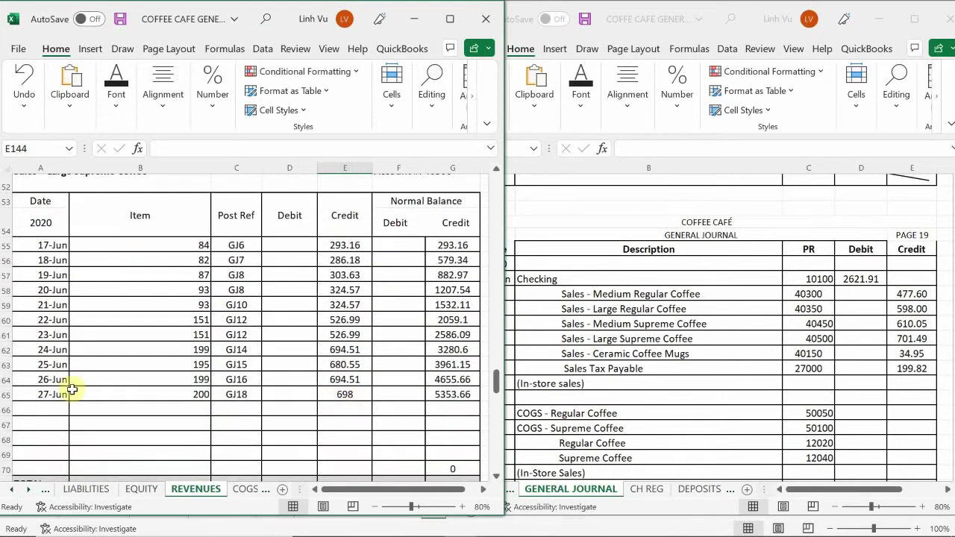
{"action": "left_click", "coordinate": [56, 408]}
{"action": "type", "text": "6/28"}
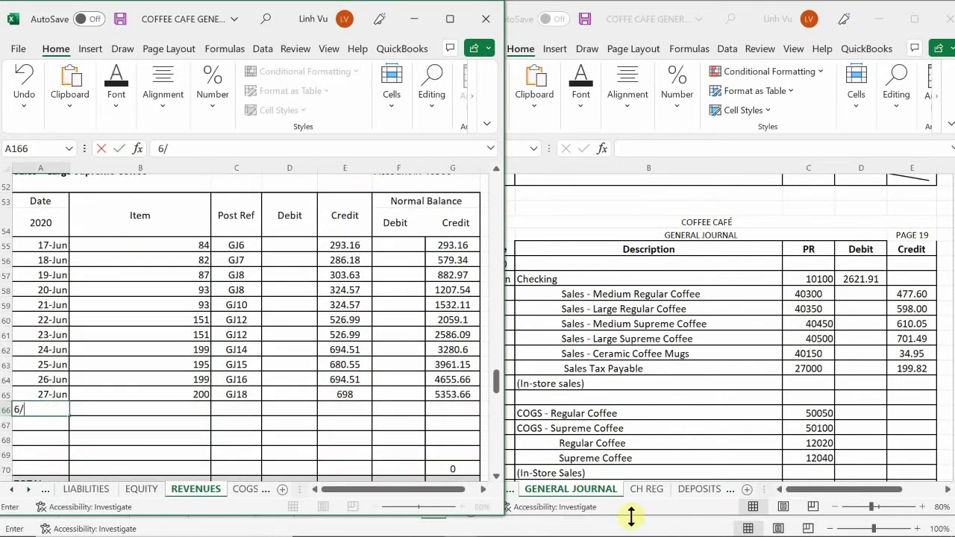
{"action": "key", "text": "Return"}
{"action": "key", "text": "Up"}
{"action": "key", "text": "Right"}
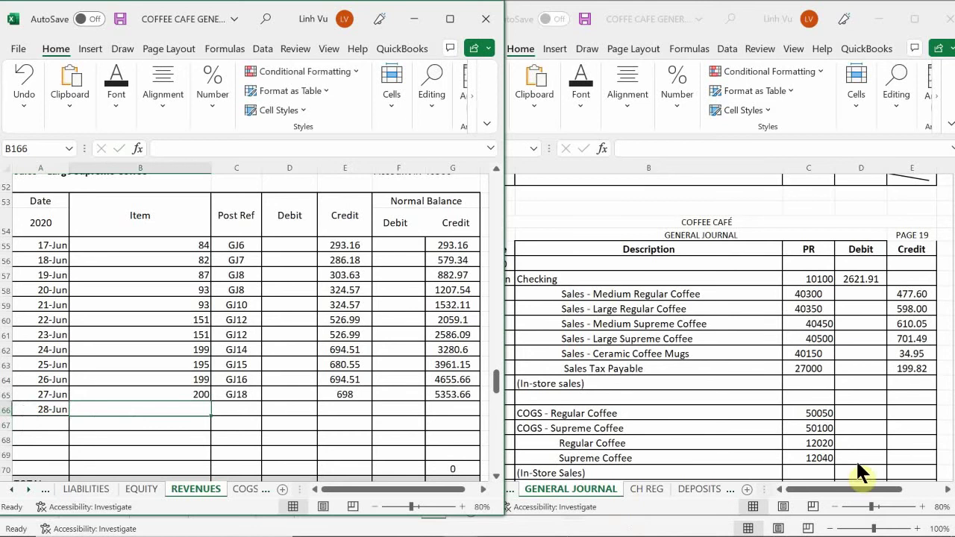
{"action": "mouse_move", "coordinate": [451, 534]}
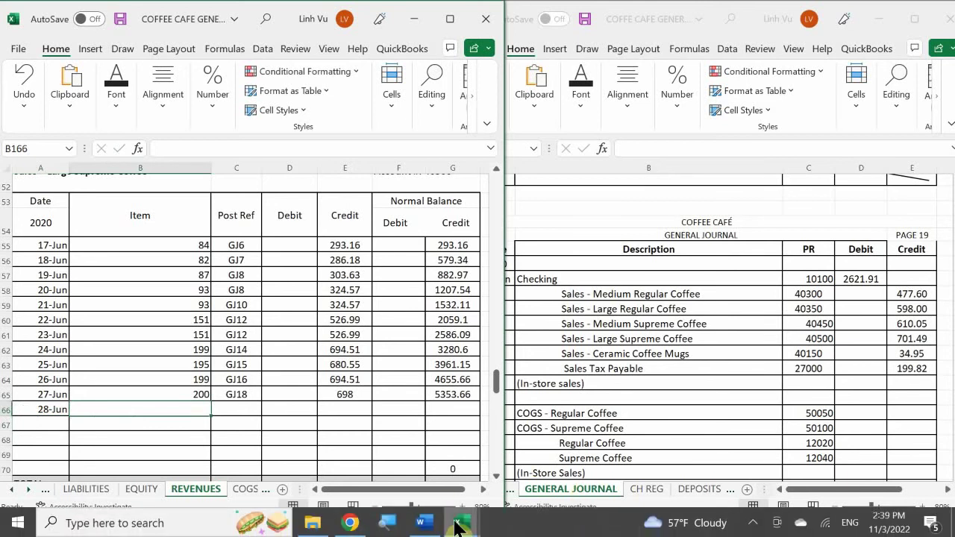
{"action": "mouse_move", "coordinate": [426, 507]}
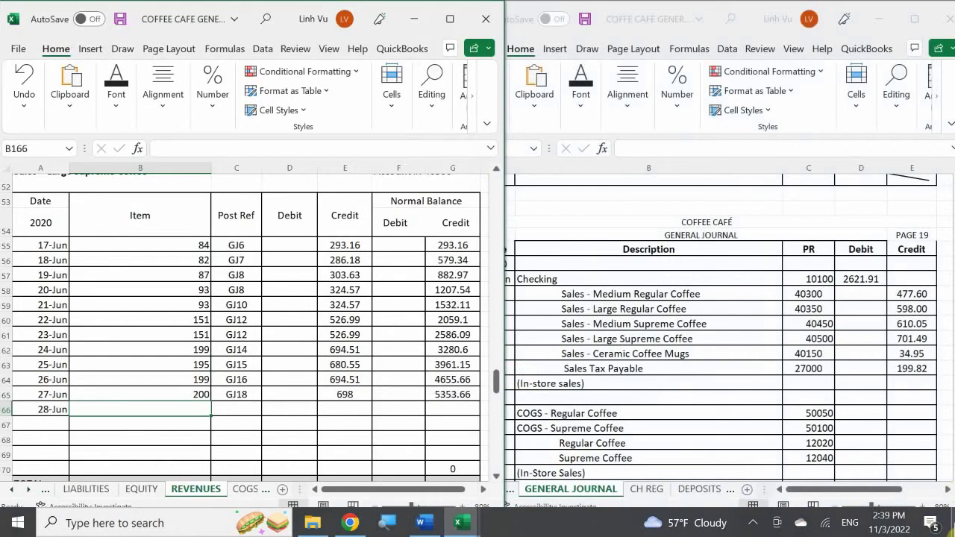
{"action": "type", "text": "1"}
{"action": "key", "text": "Return"}
- Enter reference GJ19 and credit 701.49, then fill the balance formula down to 6055.15
{"action": "left_click", "coordinate": [236, 409]}
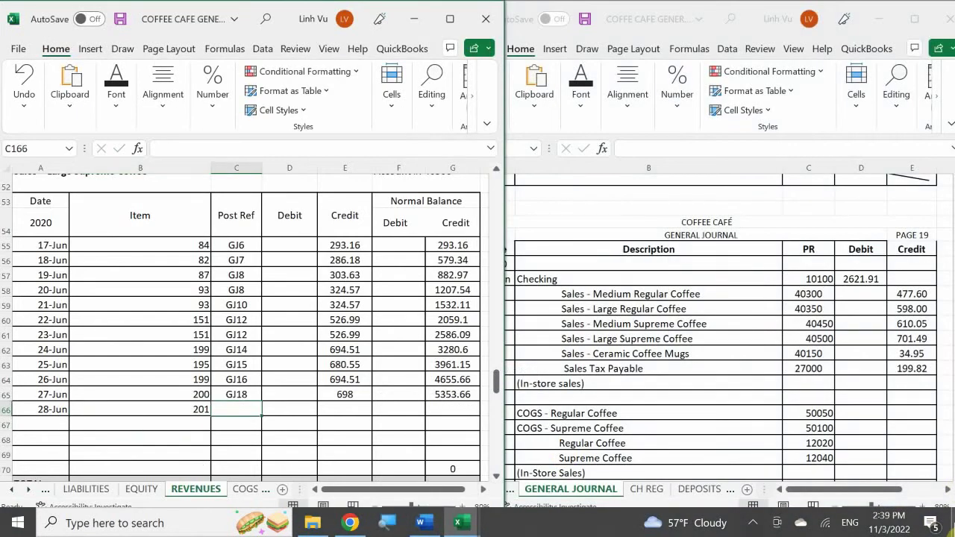
{"action": "type", "text": "G"}
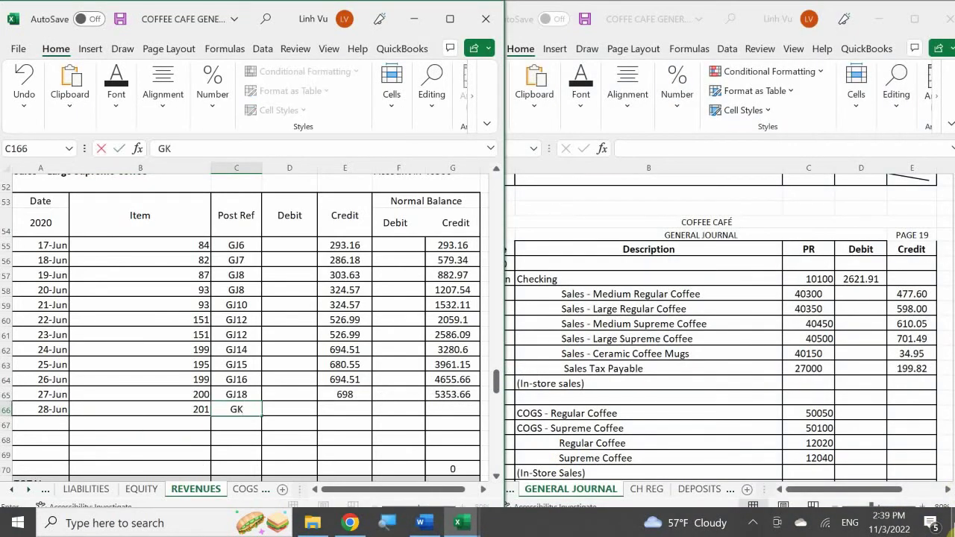
{"action": "type", "text": "J19"}
{"action": "key", "text": "Return"}
{"action": "key", "text": "Up"}
{"action": "key", "text": "Right"}
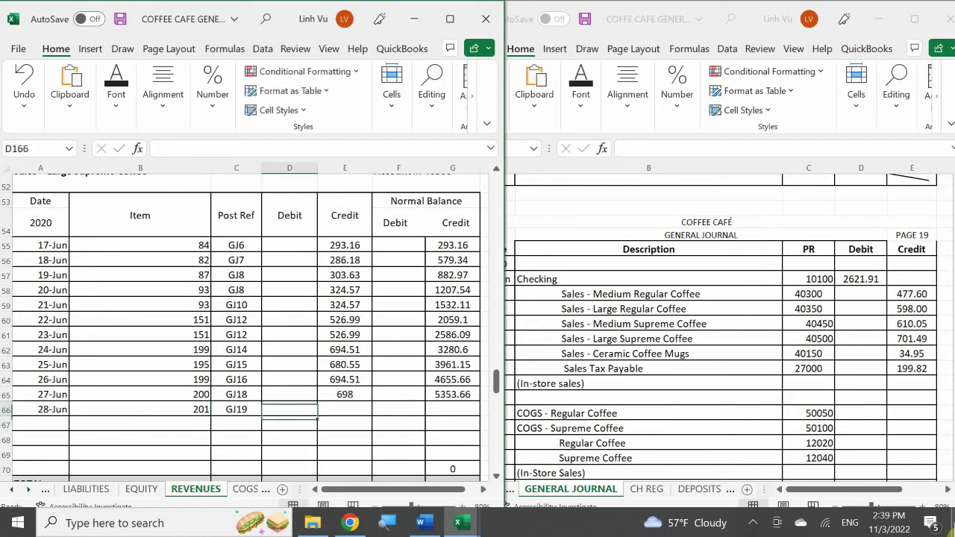
{"action": "key", "text": "Right"}
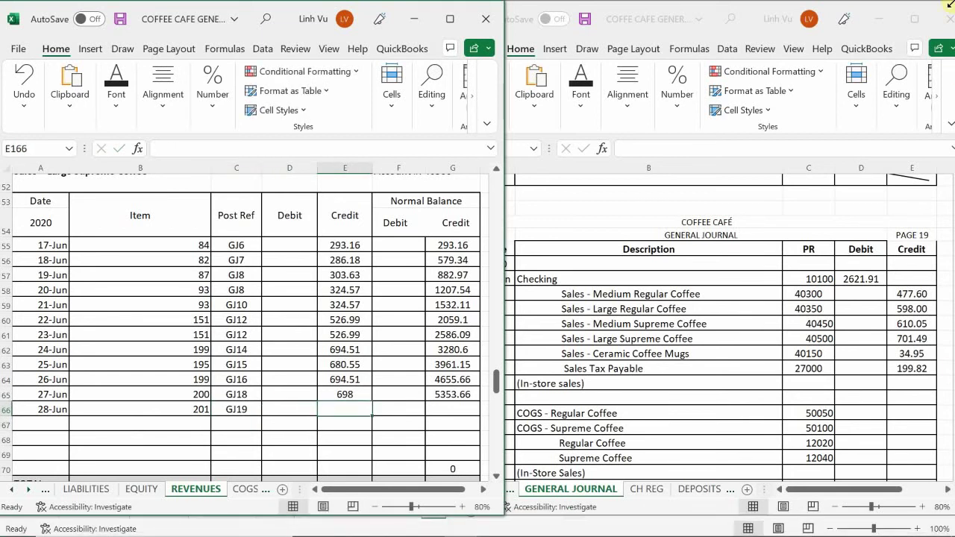
{"action": "type", "text": "74"}
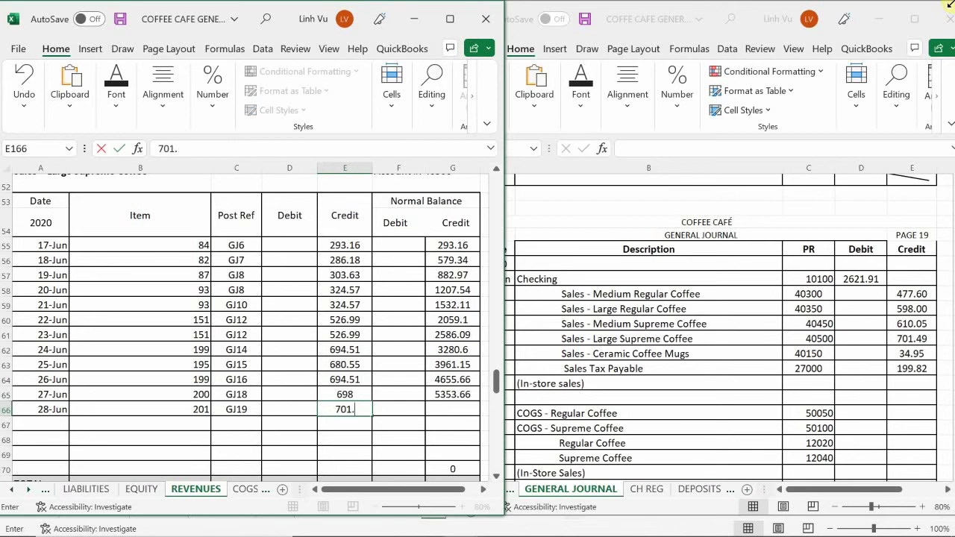
{"action": "type", "text": "49"}
{"action": "key", "text": "Return"}
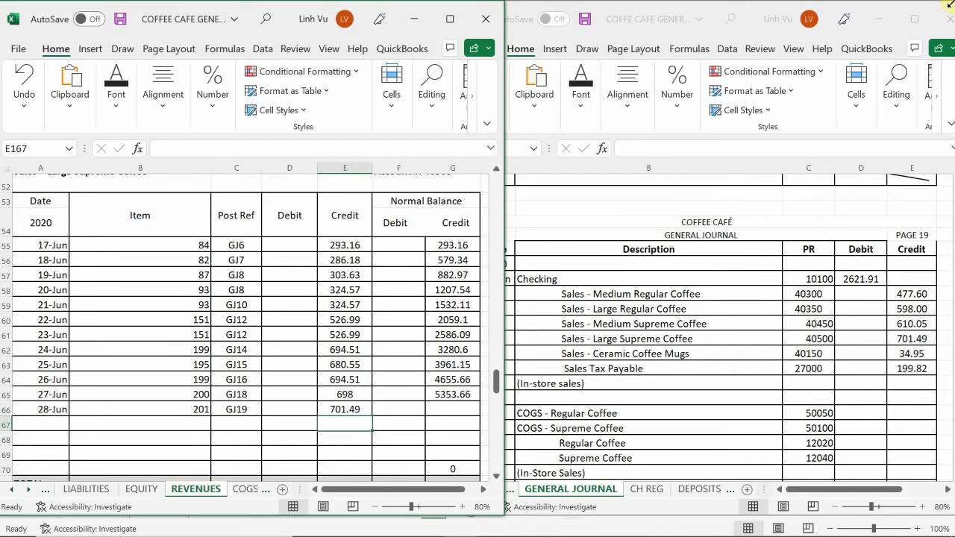
{"action": "left_click", "coordinate": [459, 394]}
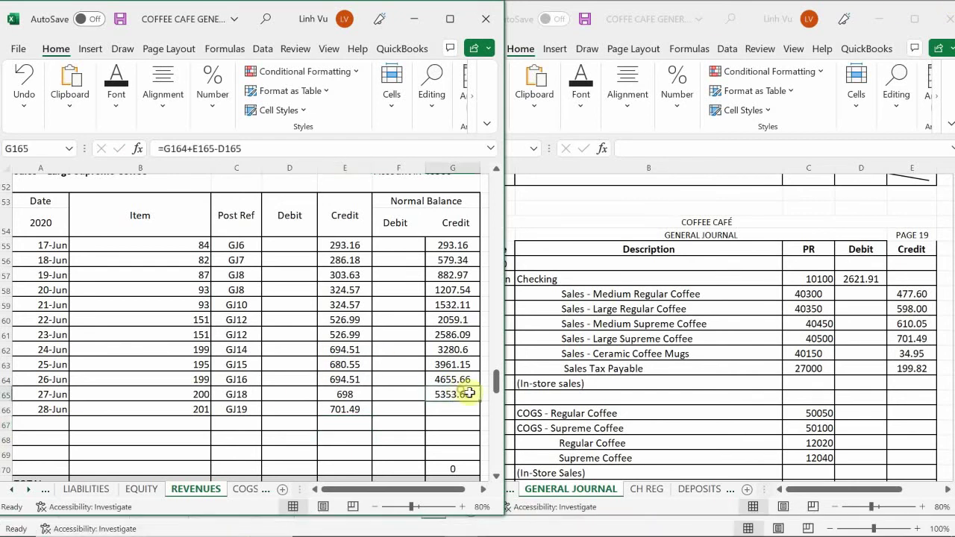
{"action": "left_click_drag", "start_coordinate": [478, 403], "coordinate": [480, 413]}
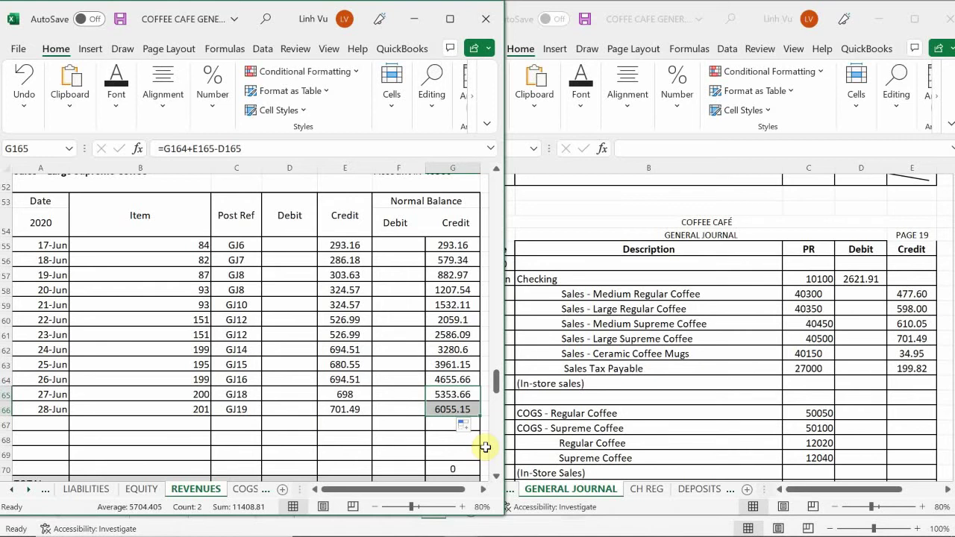
{"action": "left_click", "coordinate": [233, 423]}
- On the LIABILITIES sheet, enter the 28-Jun date in A234 of Sales Tax Payable
{"action": "scroll", "coordinate": [234, 422], "scroll_direction": "down", "scroll_amount": 1}
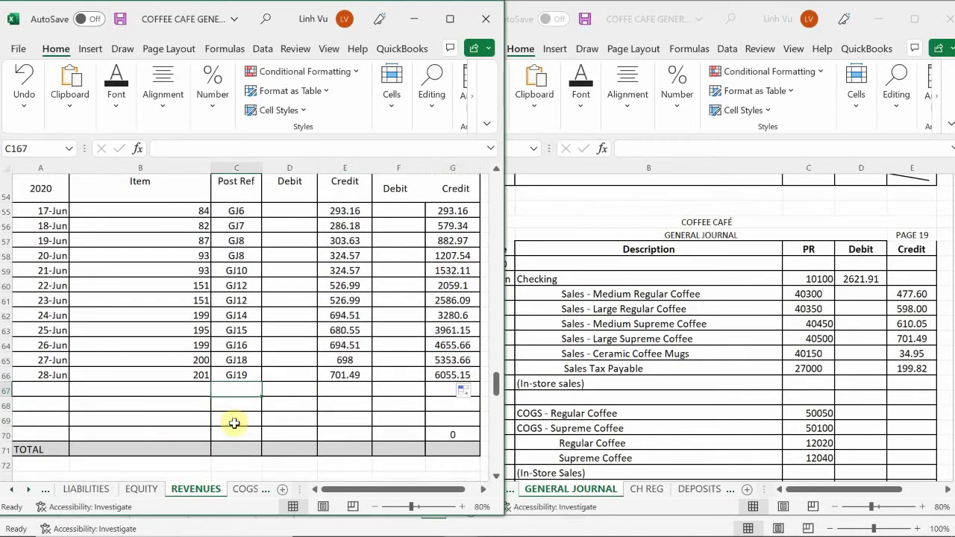
{"action": "scroll", "coordinate": [234, 423], "scroll_direction": "down", "scroll_amount": 1}
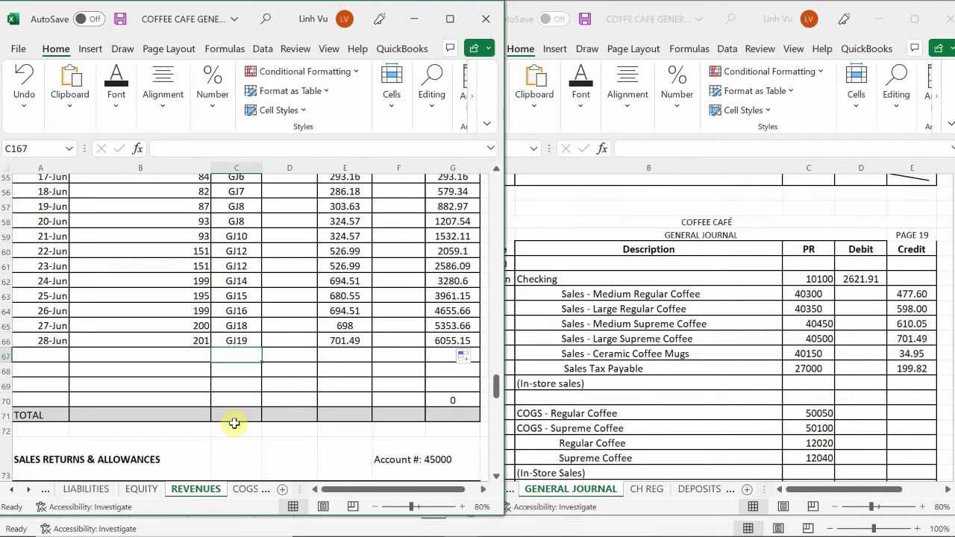
{"action": "scroll", "coordinate": [234, 423], "scroll_direction": "down", "scroll_amount": 2}
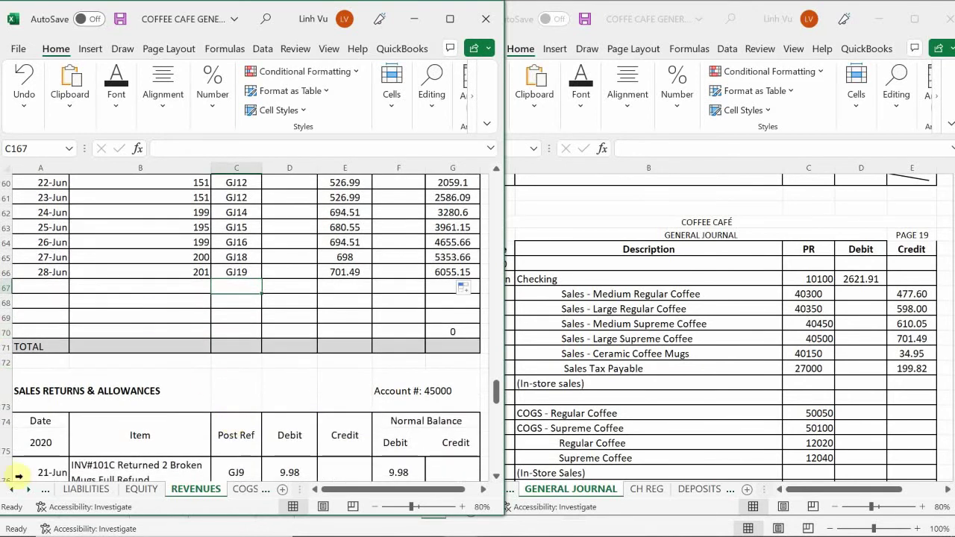
{"action": "left_click", "coordinate": [82, 490]}
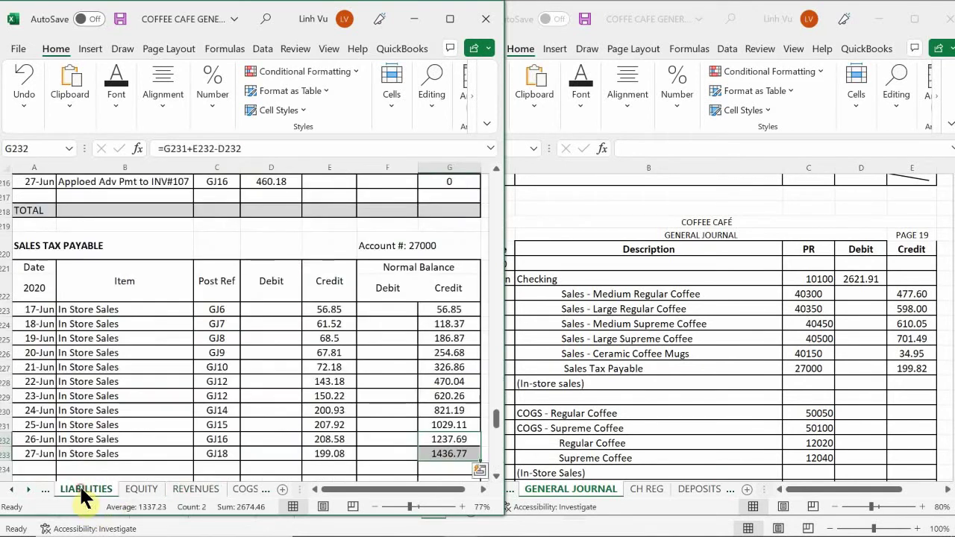
{"action": "left_click", "coordinate": [97, 425]}
{"action": "scroll", "coordinate": [97, 425], "scroll_direction": "down", "scroll_amount": 1}
{"action": "double_click", "coordinate": [33, 450]}
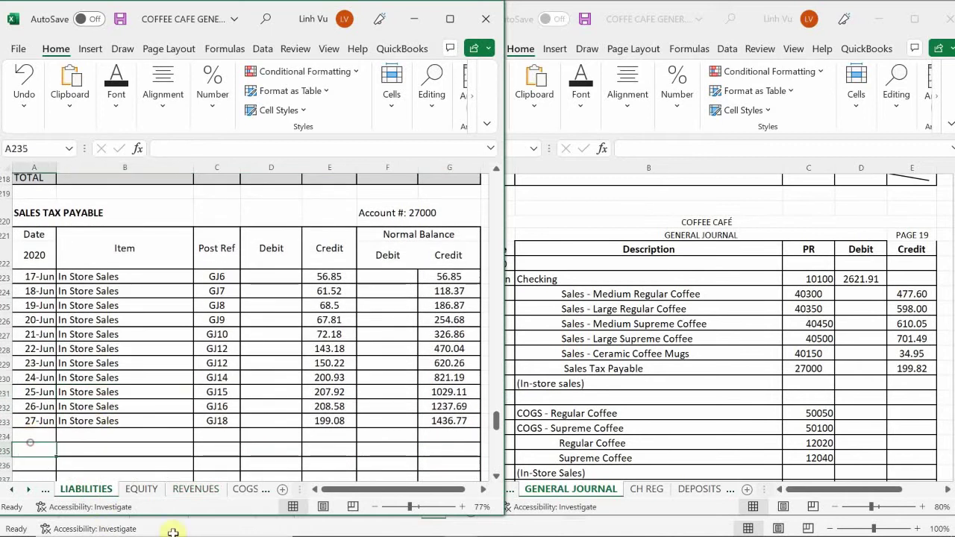
{"action": "type", "text": "6/"}
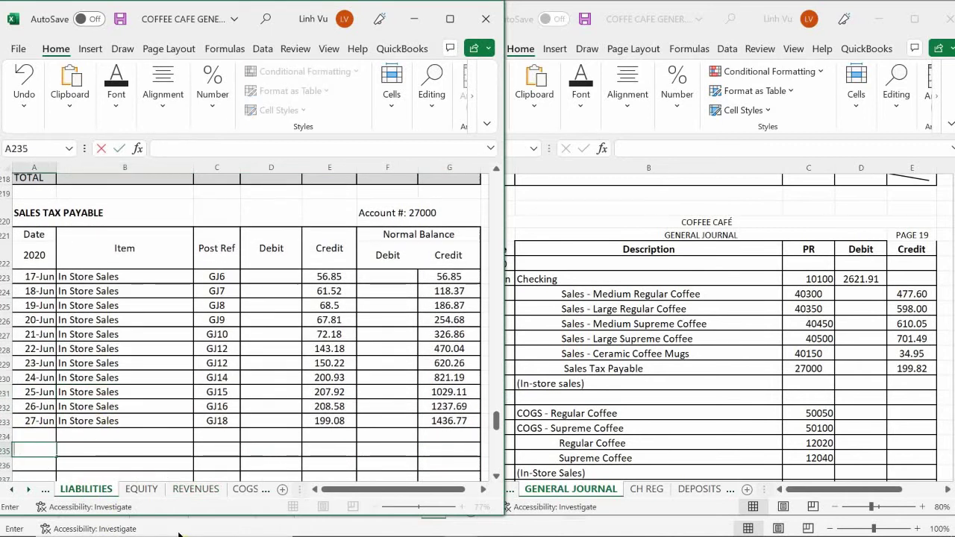
{"action": "key", "text": "Up"}
{"action": "key", "text": "alt"}
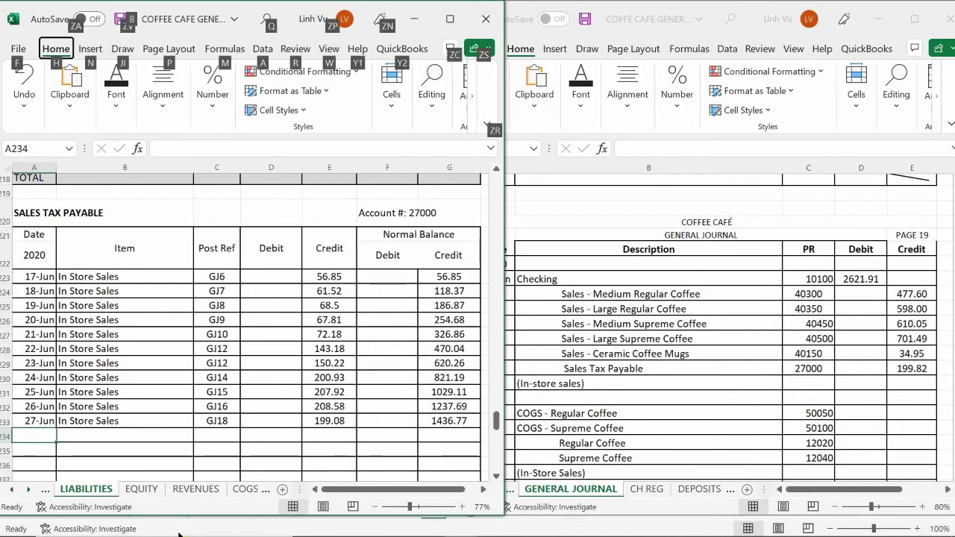
{"action": "left_click", "coordinate": [35, 435]}
{"action": "type", "text": "6/28"}
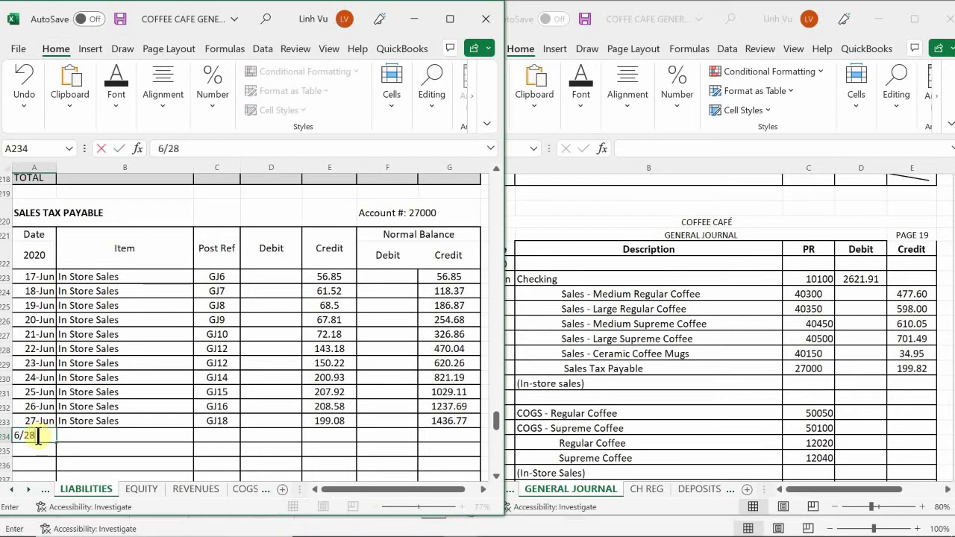
{"action": "key", "text": "Return"}
- Set the item cell to =B233 so it repeats In Store Sales
{"action": "type", "text": "="}
{"action": "key", "text": "Up"}
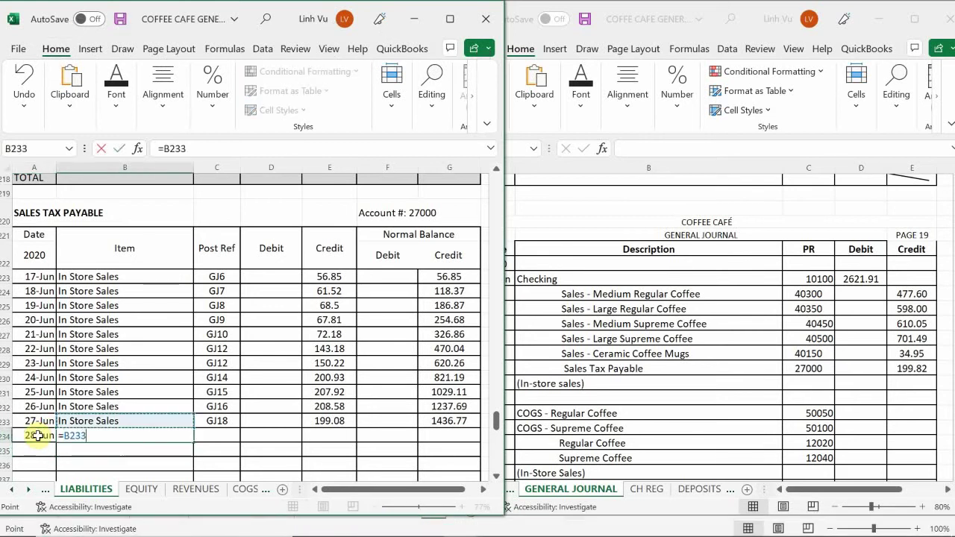
{"action": "type", "text": "."}
{"action": "key", "text": "Up"}
{"action": "key", "text": "Right"}
{"action": "key", "text": "Down"}
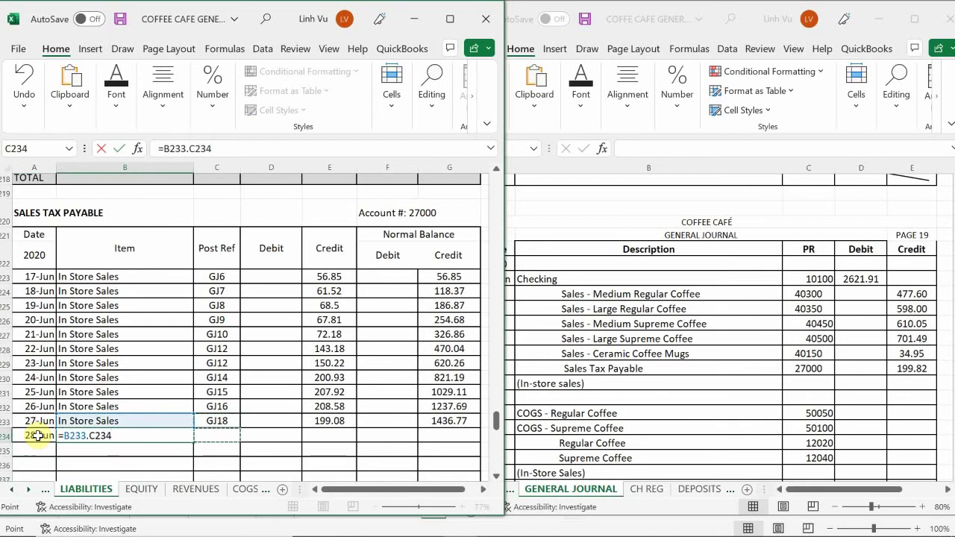
{"action": "key", "text": "Left"}
{"action": "key", "text": "Down"}
{"action": "key", "text": "Up"}
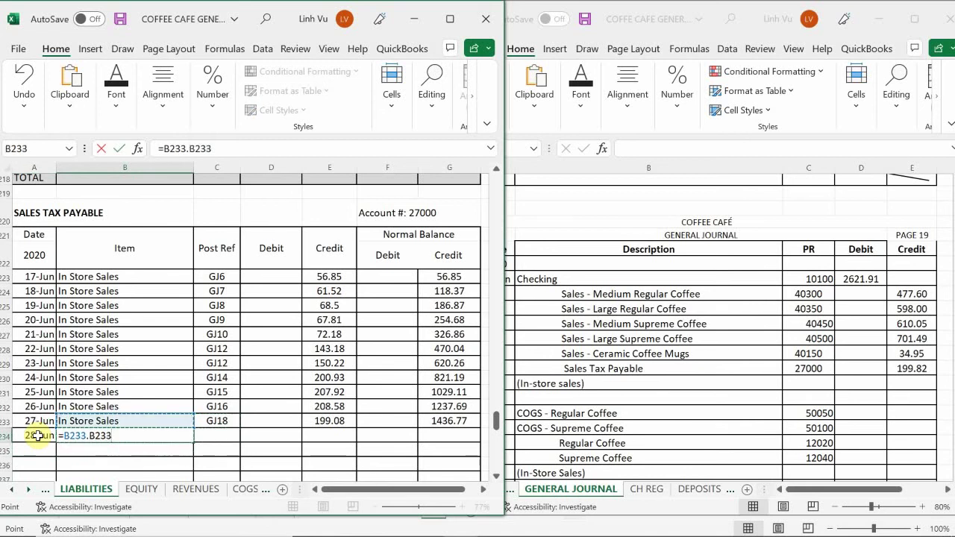
{"action": "key", "text": "BackSpace"}
{"action": "key", "text": "BackSpace"}
{"action": "key", "text": "BackSpace"}
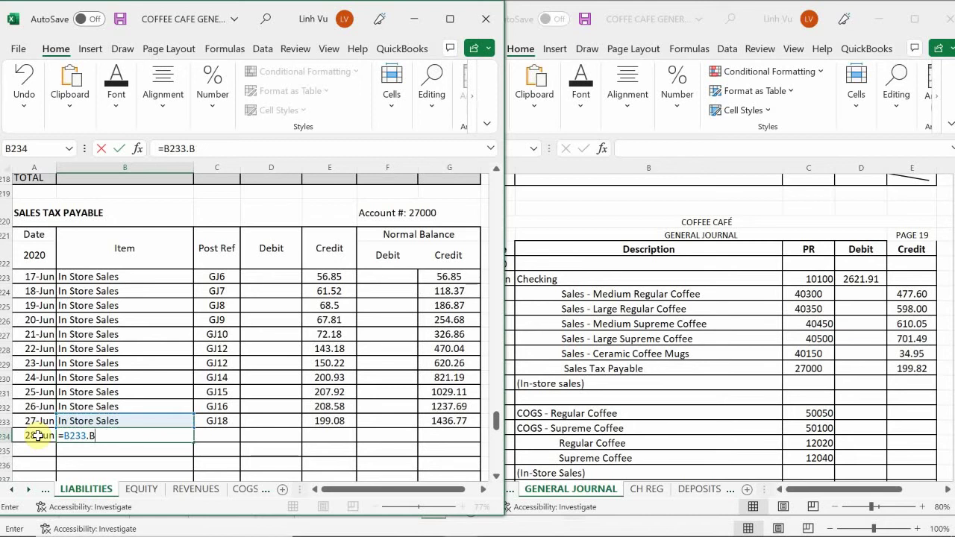
{"action": "key", "text": "BackSpace"}
{"action": "key", "text": "BackSpace"}
{"action": "key", "text": "BackSpace"}
{"action": "key", "text": "BackSpace"}
{"action": "key", "text": "BackSpace"}
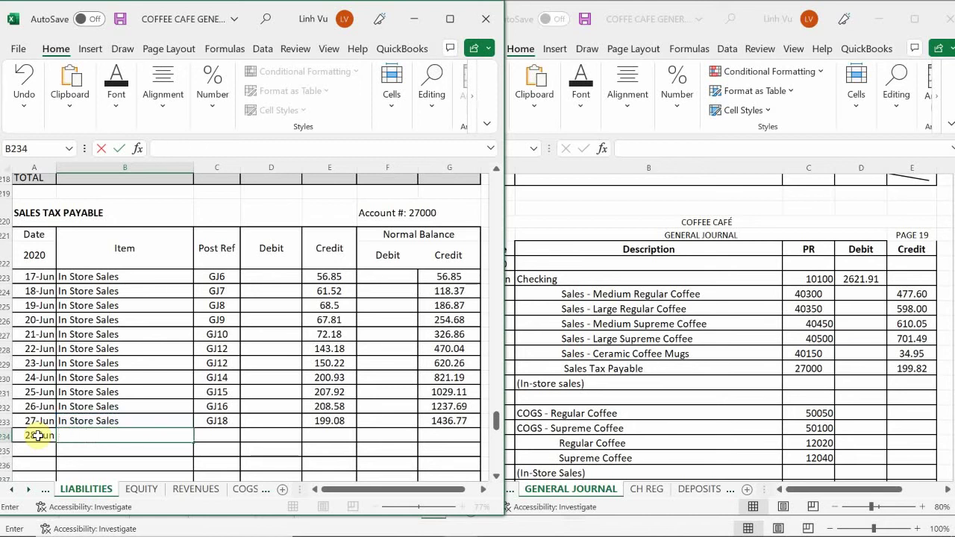
{"action": "type", "text": "="}
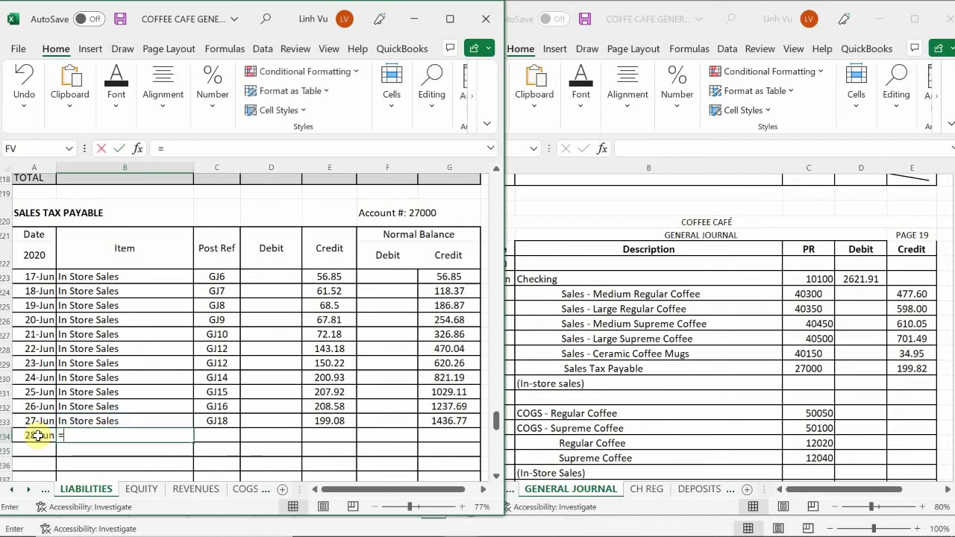
{"action": "key", "text": "Up"}
{"action": "key", "text": "Tab"}
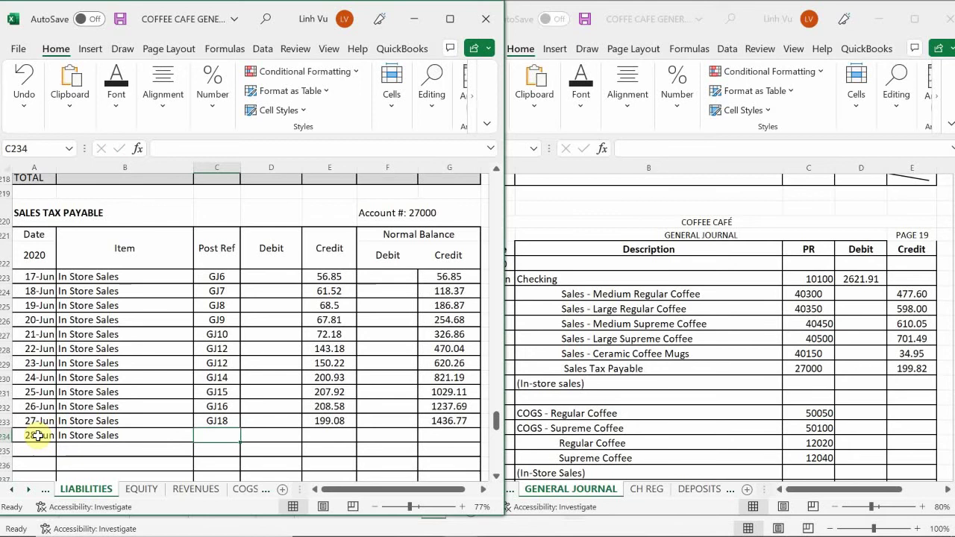
- Enter GJ19 and credit 199.87, then fill the balance formula down to 1636.64
{"action": "type", "text": "GJ19"}
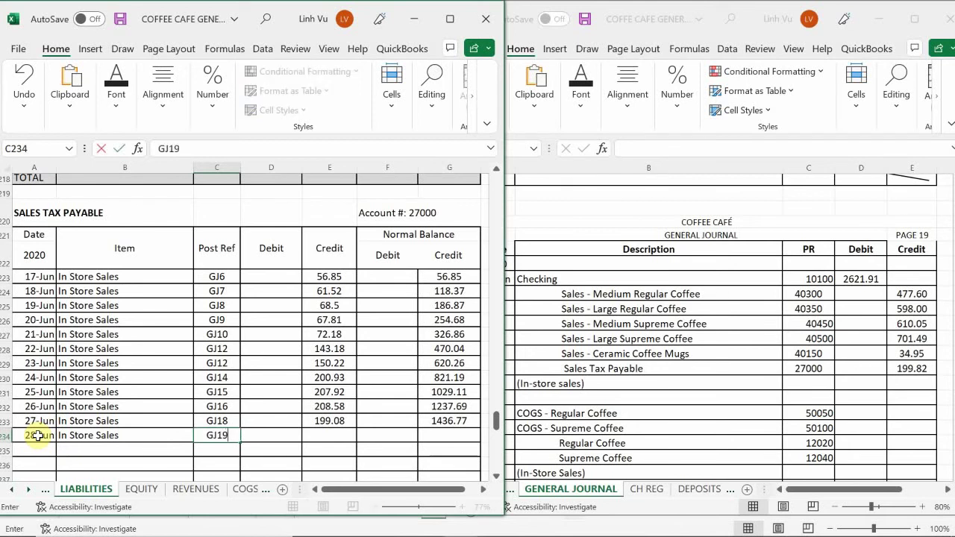
{"action": "key", "text": "Tab"}
{"action": "key", "text": "Tab"}
{"action": "type", "text": "199"}
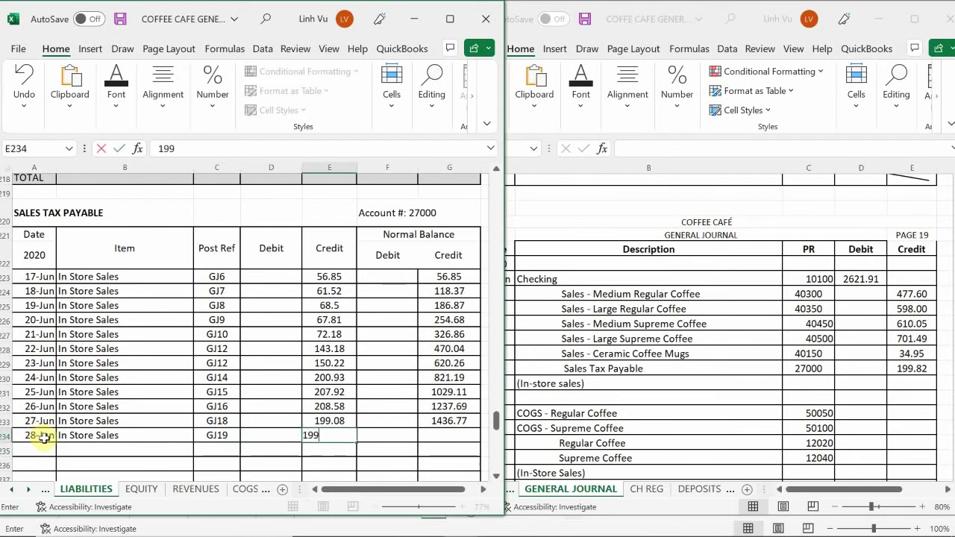
{"action": "type", "text": ".87"}
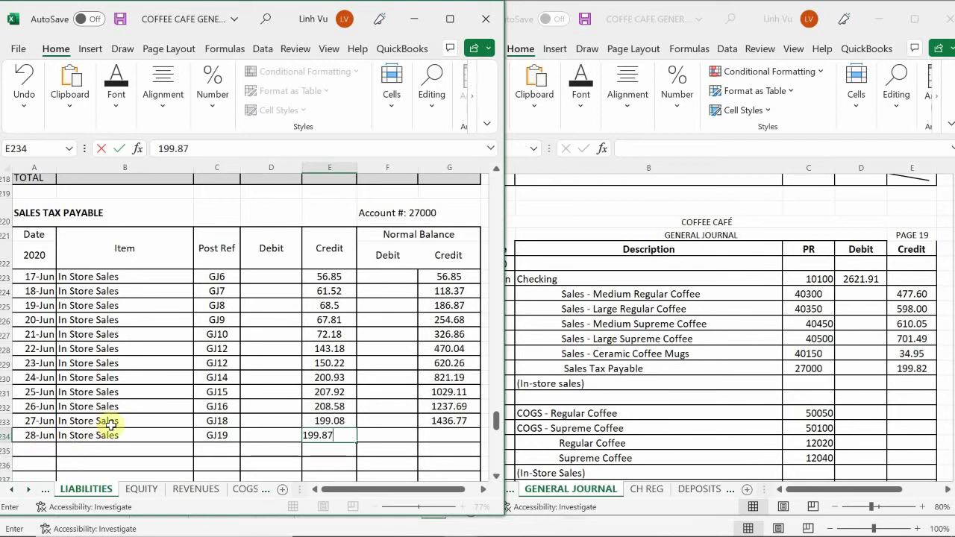
{"action": "key", "text": "Return"}
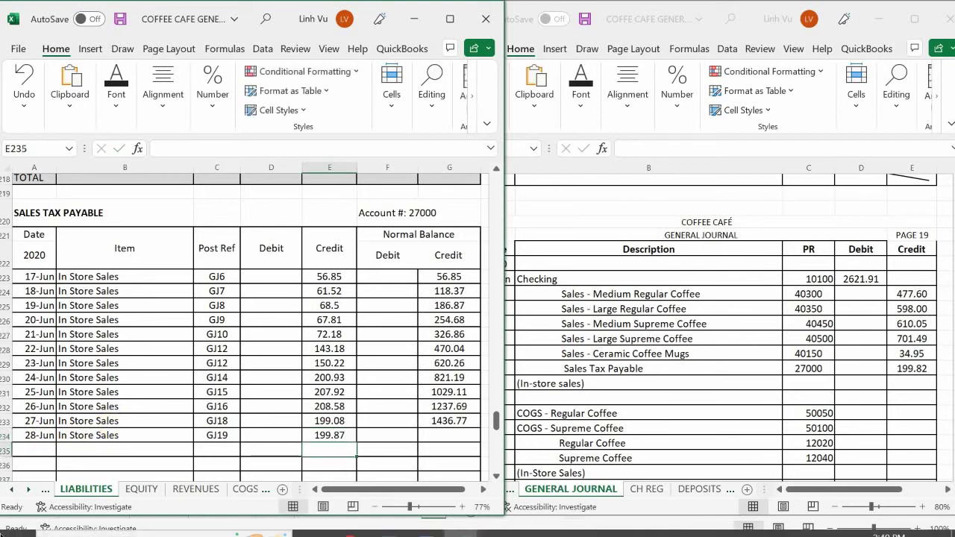
{"action": "left_click", "coordinate": [439, 420]}
{"action": "left_click_drag", "start_coordinate": [478, 428], "coordinate": [480, 442]}
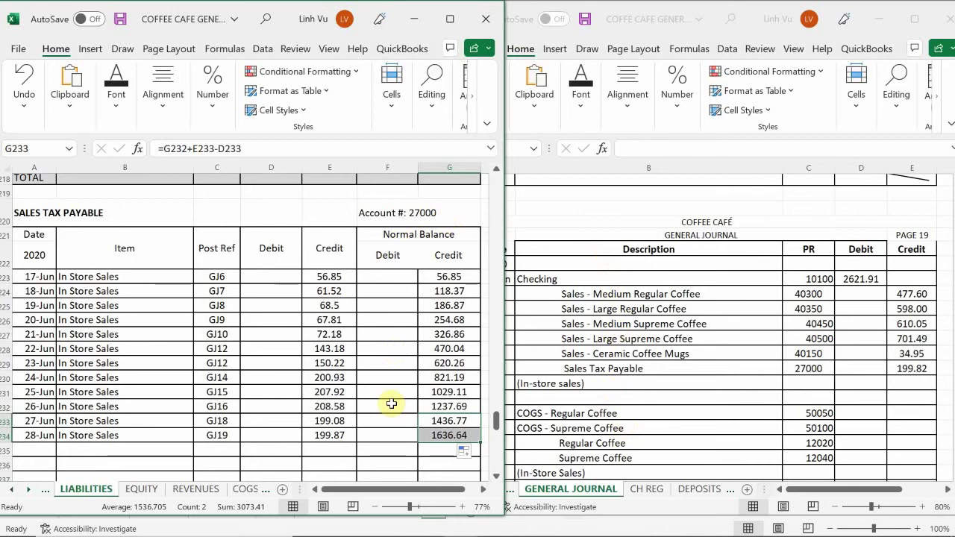
- Switch to the COFFEE CAFE INVENTORY 8.8 ANSWERS workbook after reading In-Store Use in Word
{"action": "left_click", "coordinate": [604, 423]}
{"action": "scroll", "coordinate": [602, 423], "scroll_direction": "down", "scroll_amount": 2}
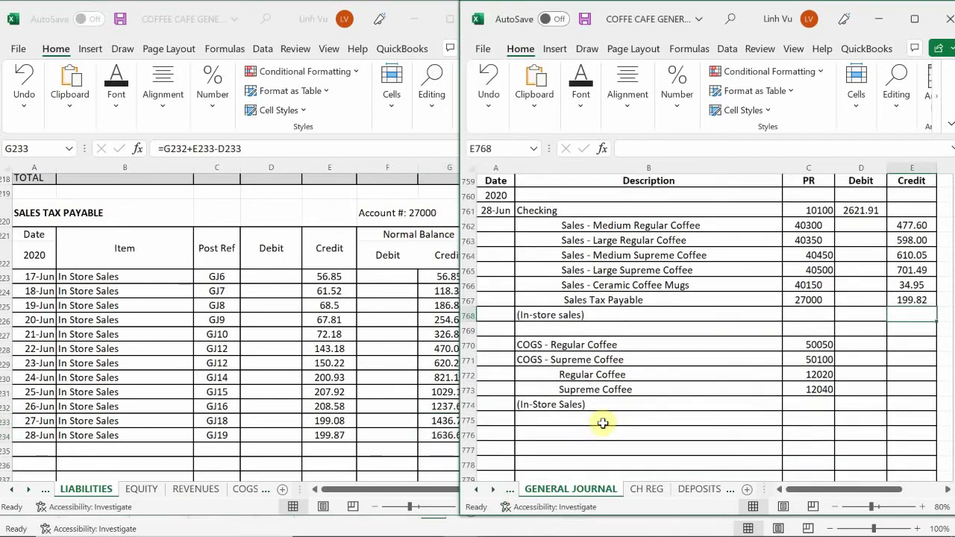
{"action": "mouse_move", "coordinate": [460, 521]}
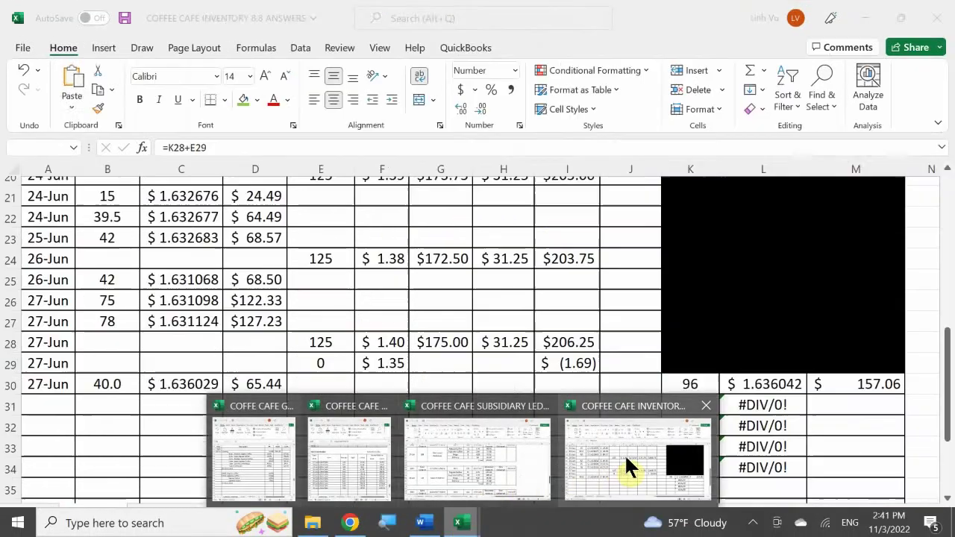
{"action": "left_click", "coordinate": [624, 459]}
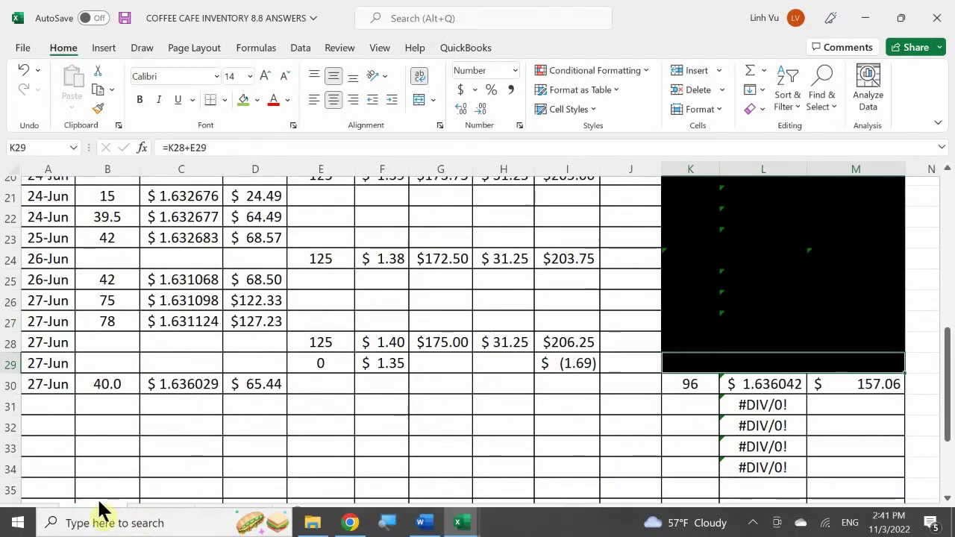
{"action": "left_click", "coordinate": [422, 524]}
{"action": "scroll", "coordinate": [272, 381], "scroll_direction": "down", "scroll_amount": 3}
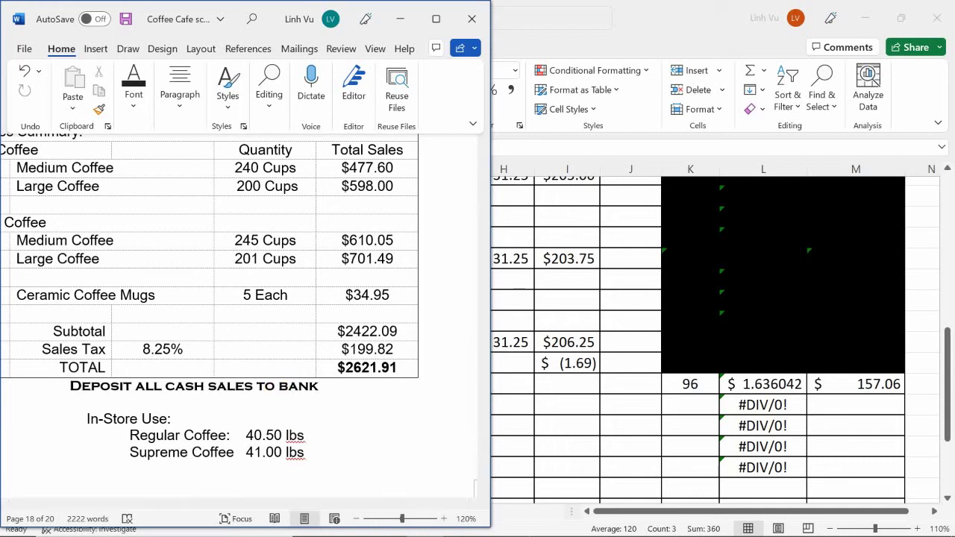
{"action": "left_click", "coordinate": [424, 523]}
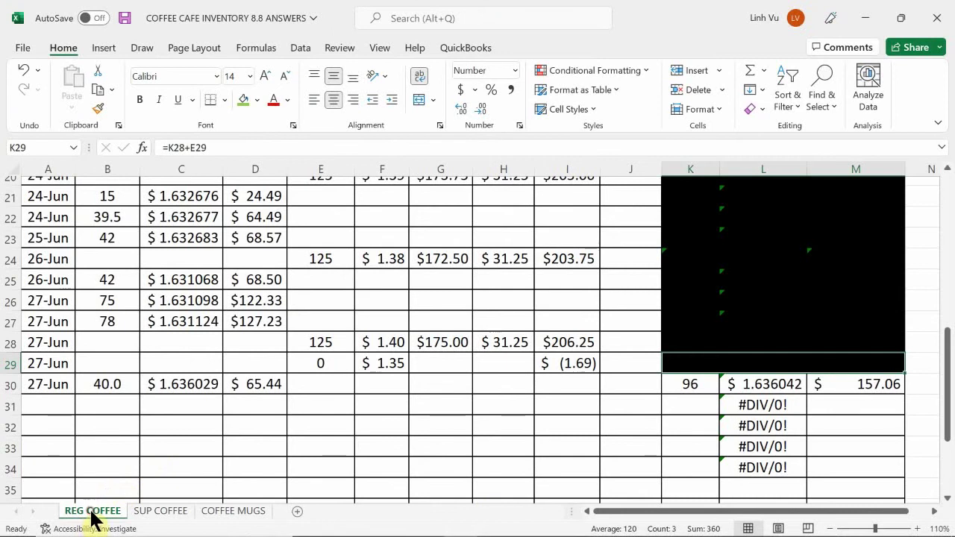
- Add a second 27-Jun row in A31 with quantity 40.5
{"action": "left_click", "coordinate": [47, 407]}
{"action": "type", "text": "6"}
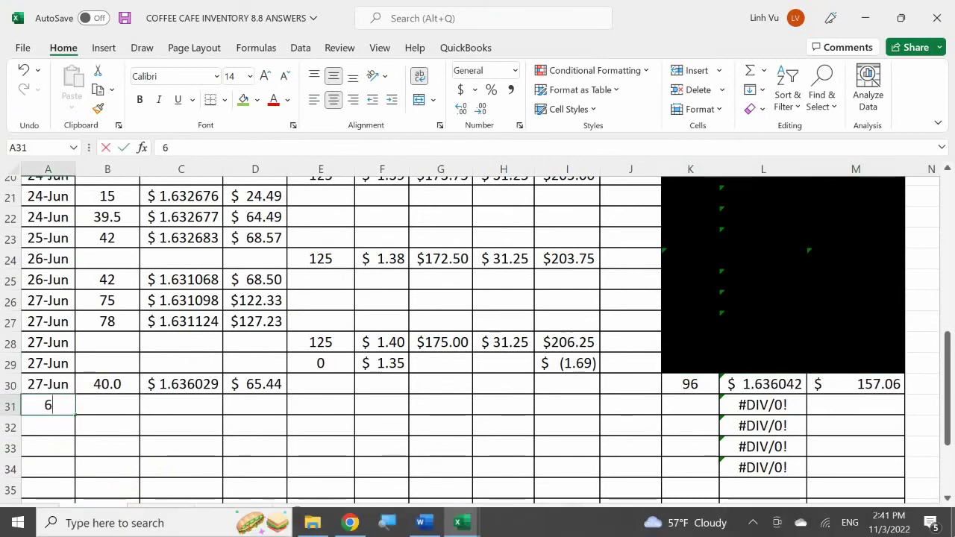
{"action": "type", "text": "/27"}
{"action": "key", "text": "Return"}
{"action": "left_click", "coordinate": [107, 405]}
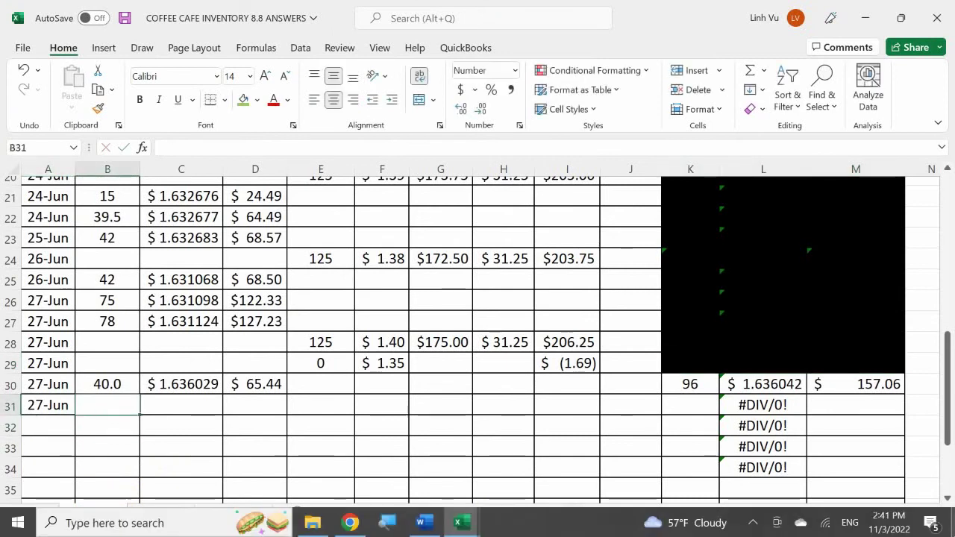
{"action": "type", "text": "40.5"}
{"action": "key", "text": "Return"}
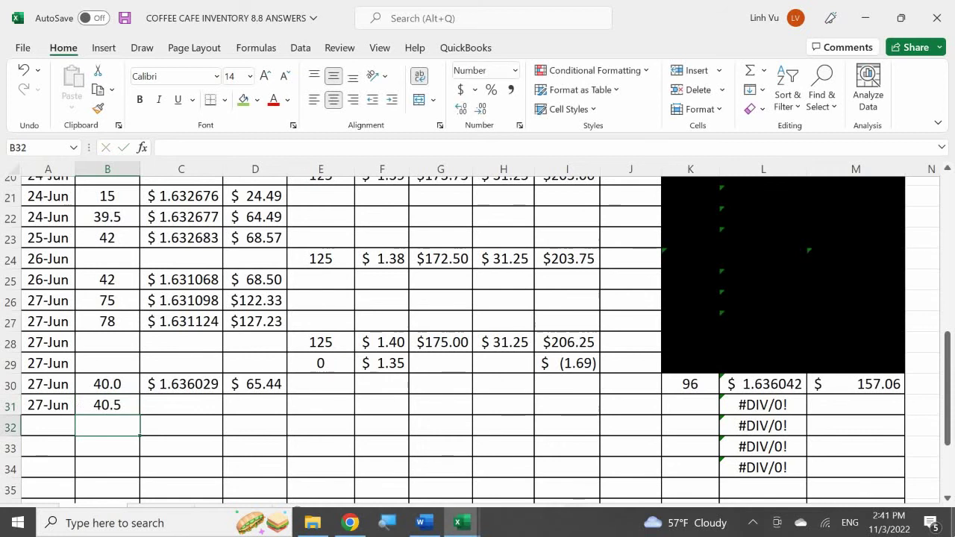
- Set C31's unit cost to =L30 and fill the total cost down to D31 ($66.26)
{"action": "left_click", "coordinate": [181, 405]}
{"action": "type", "text": "="}
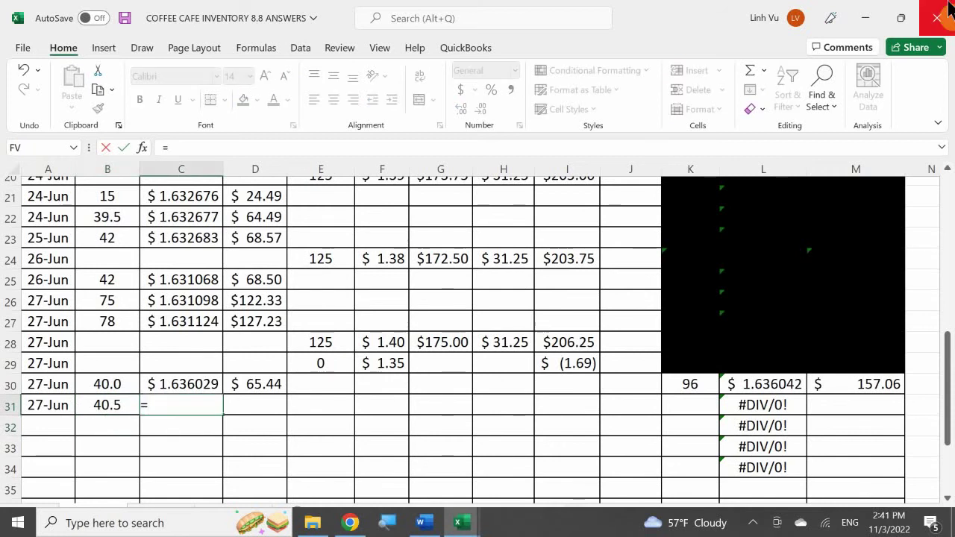
{"action": "left_click", "coordinate": [735, 385]}
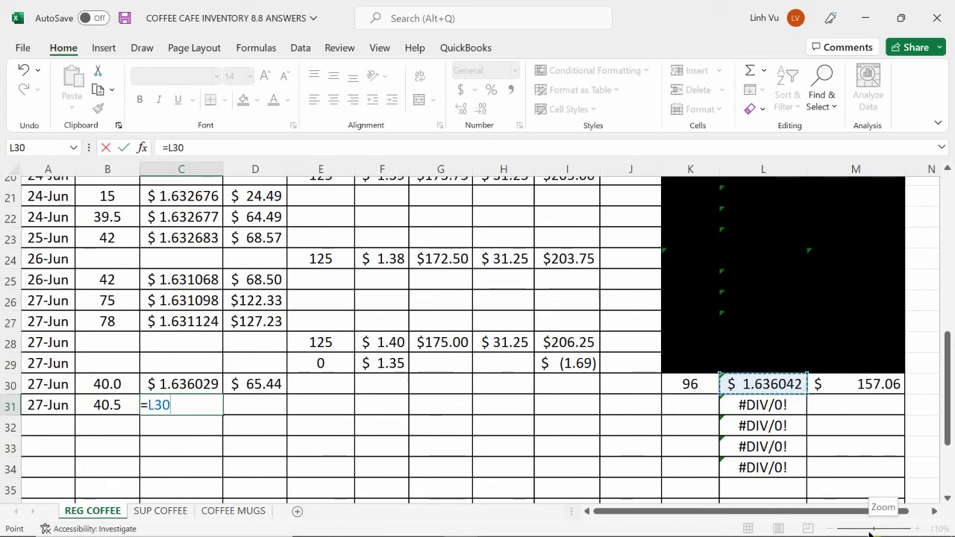
{"action": "key", "text": "Return"}
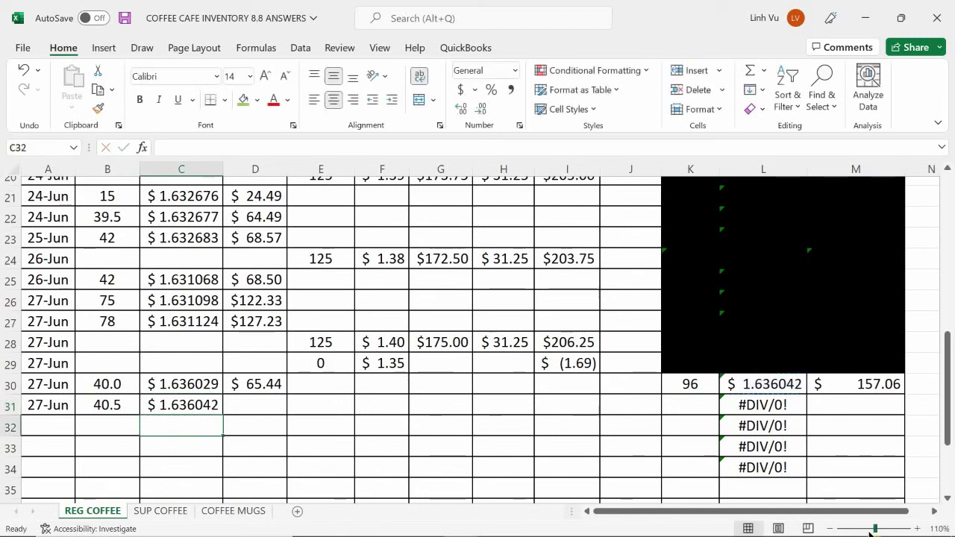
{"action": "left_click", "coordinate": [257, 384]}
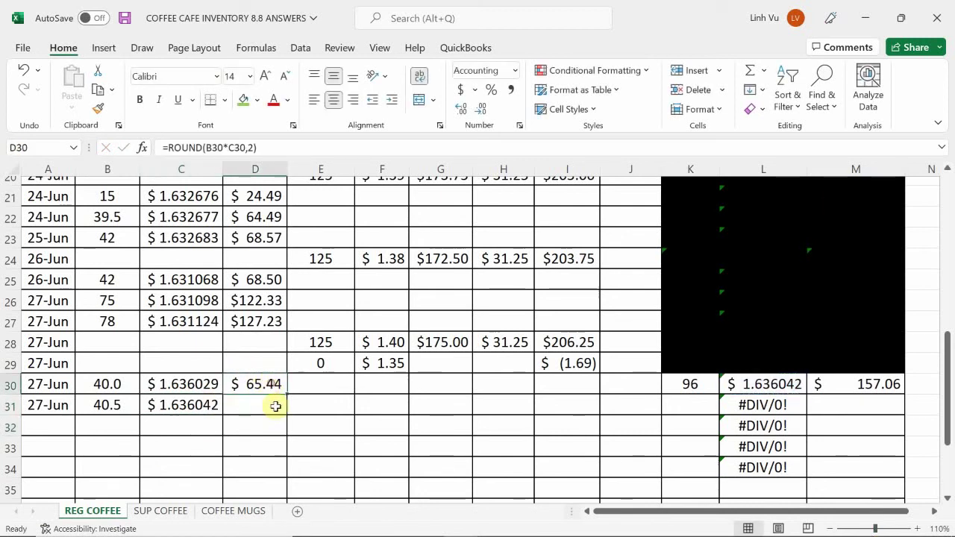
{"action": "left_click_drag", "start_coordinate": [288, 396], "coordinate": [286, 410]}
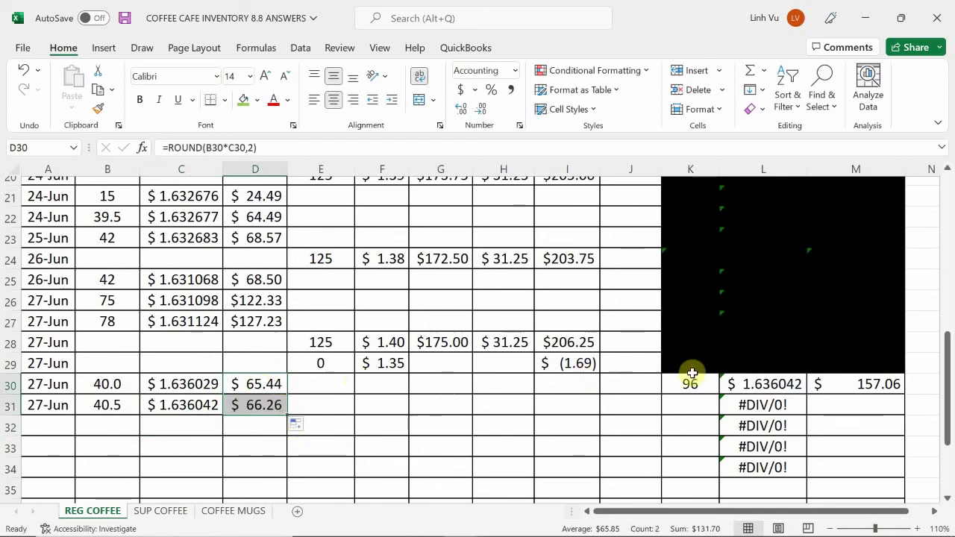
{"action": "left_click", "coordinate": [697, 405]}
- Enter =K30-B31 in K31 for 55.5 units and show column K quantities to one decimal
{"action": "type", "text": "="}
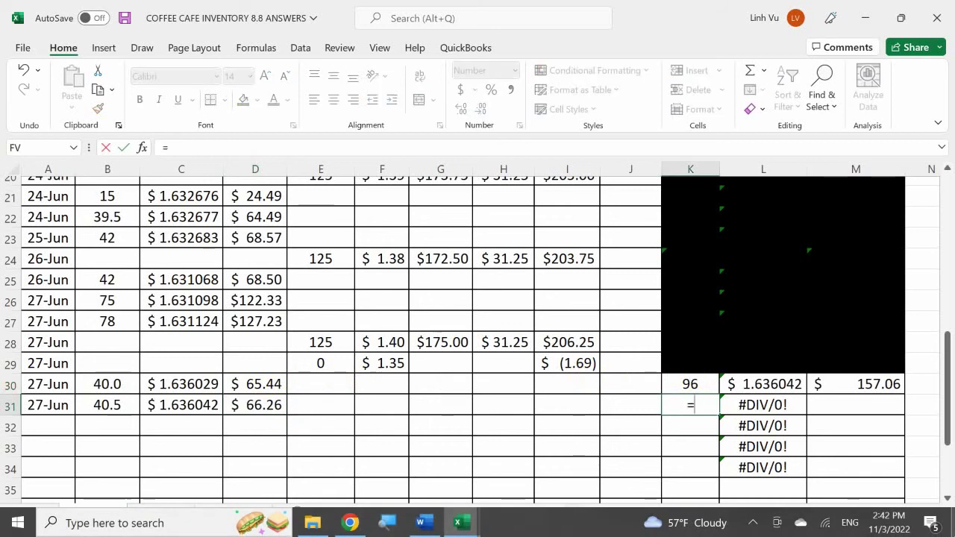
{"action": "key", "text": "Up"}
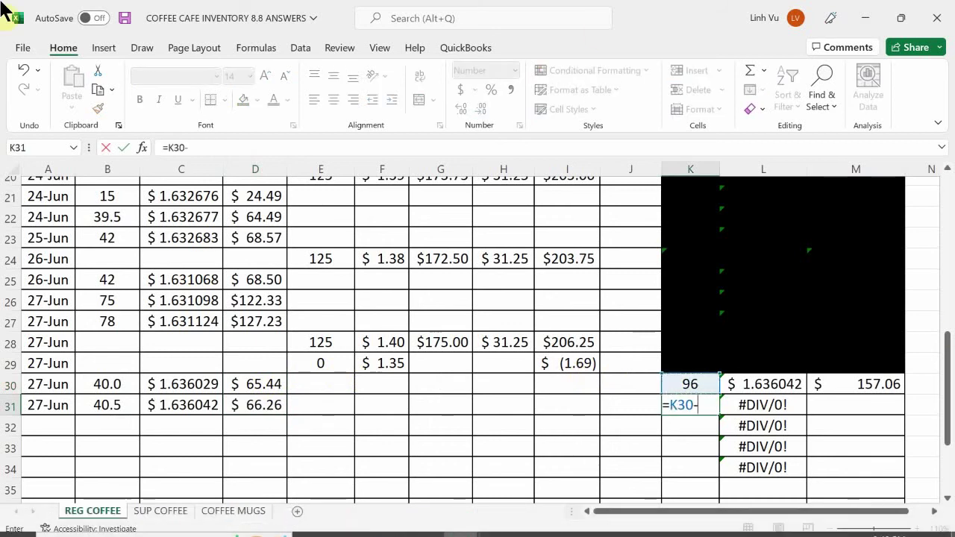
{"action": "left_click", "coordinate": [108, 406]}
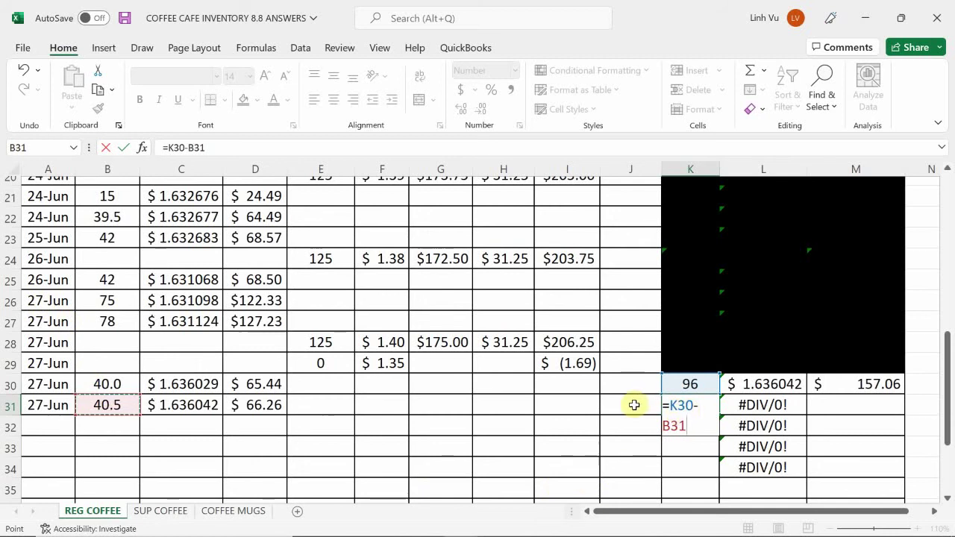
{"action": "key", "text": "Return"}
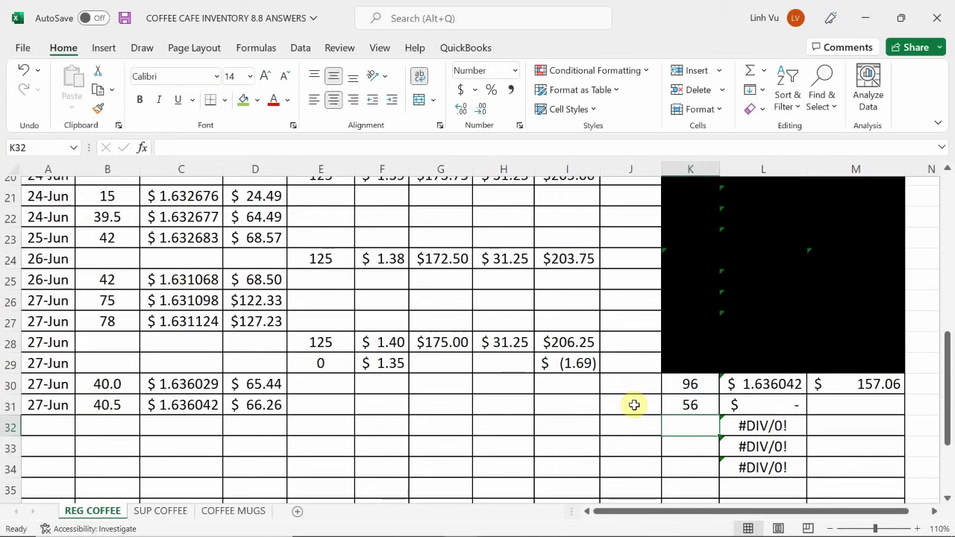
{"action": "mouse_move", "coordinate": [786, 533]}
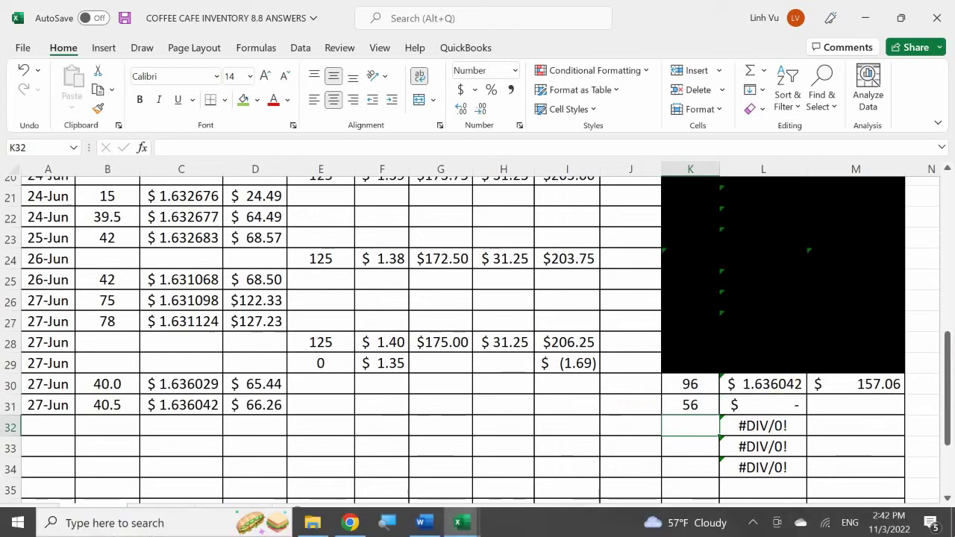
{"action": "left_click", "coordinate": [690, 405]}
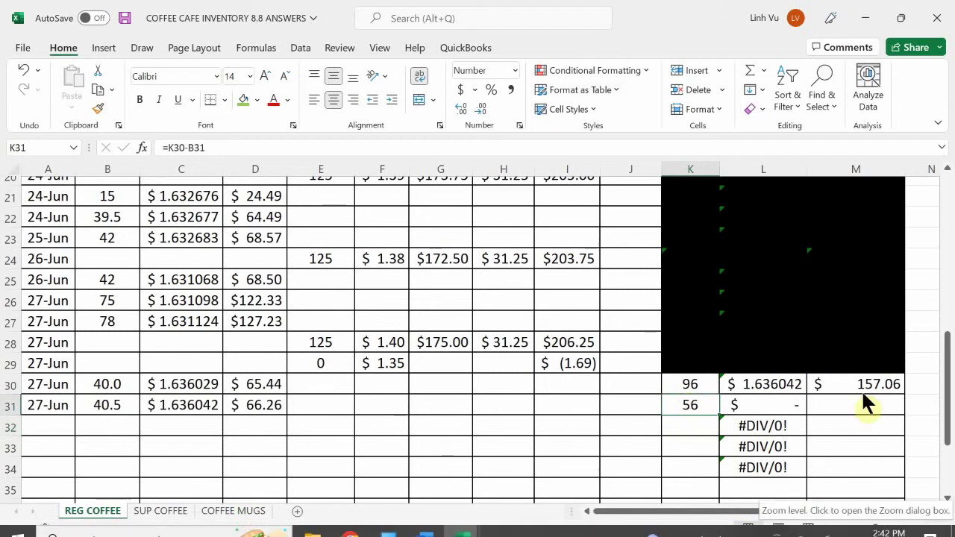
{"action": "left_click_drag", "start_coordinate": [690, 383], "coordinate": [711, 486]}
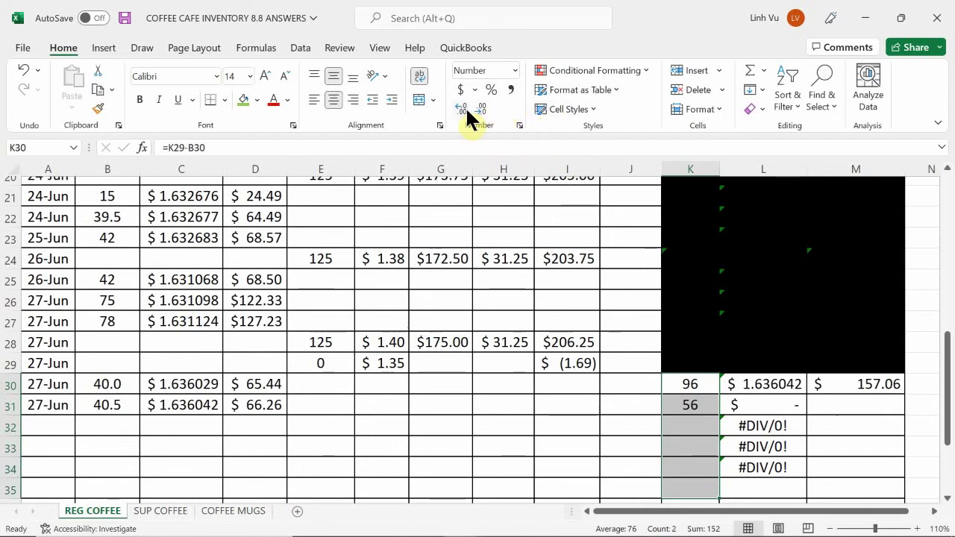
{"action": "left_click", "coordinate": [463, 107]}
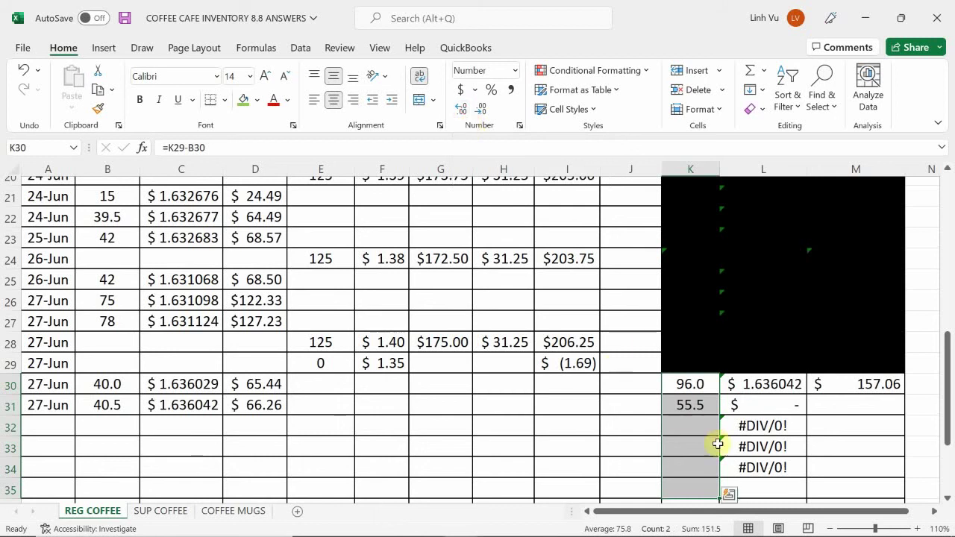
{"action": "left_click", "coordinate": [678, 447]}
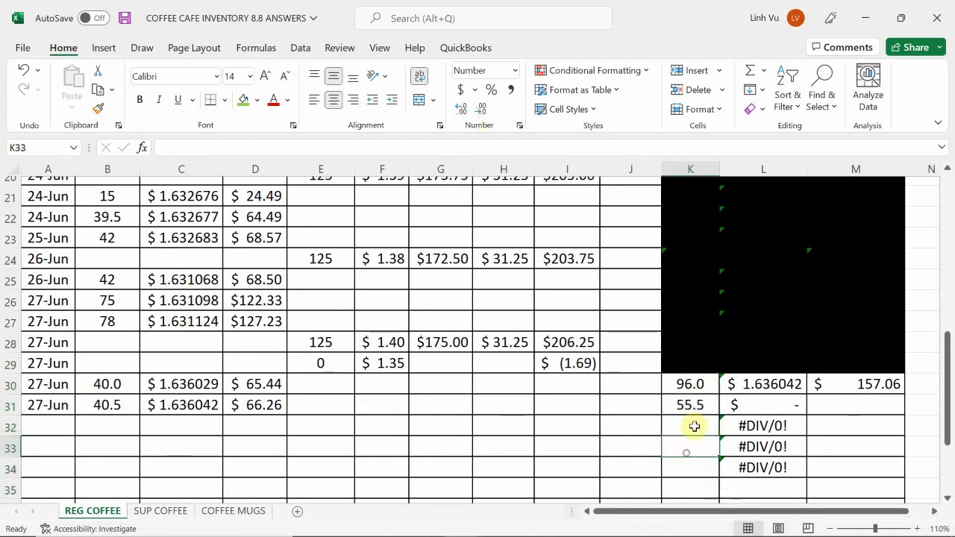
- Enter =M30-D31 in M31 for a remaining balance of $90.80
{"action": "left_click", "coordinate": [848, 400]}
{"action": "type", "text": "="}
{"action": "key", "text": "Up"}
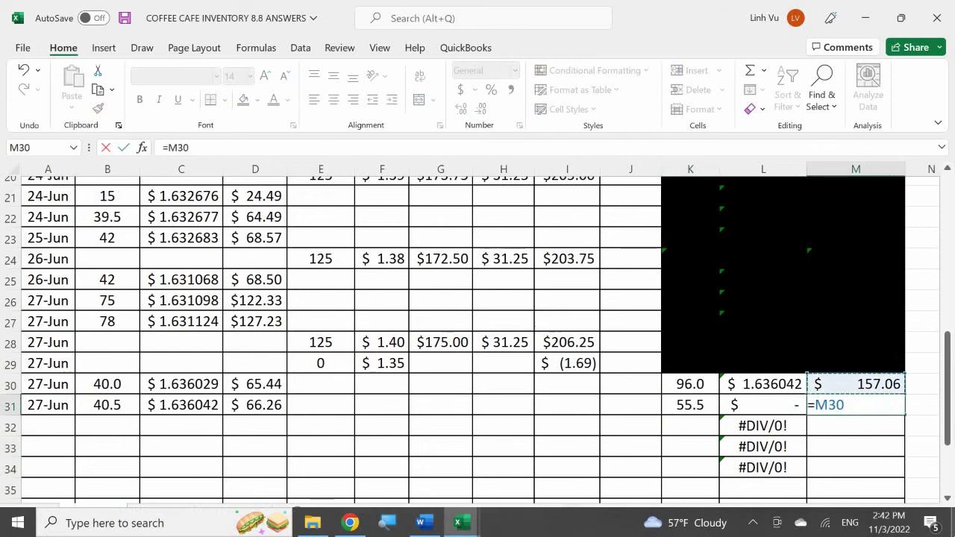
{"action": "type", "text": "-"}
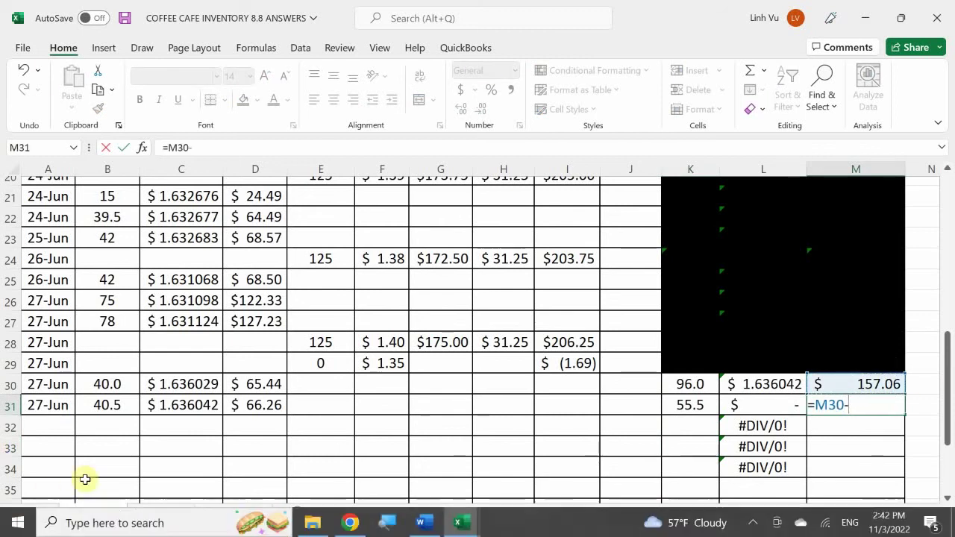
{"action": "left_click", "coordinate": [255, 403]}
{"action": "key", "text": "Return"}
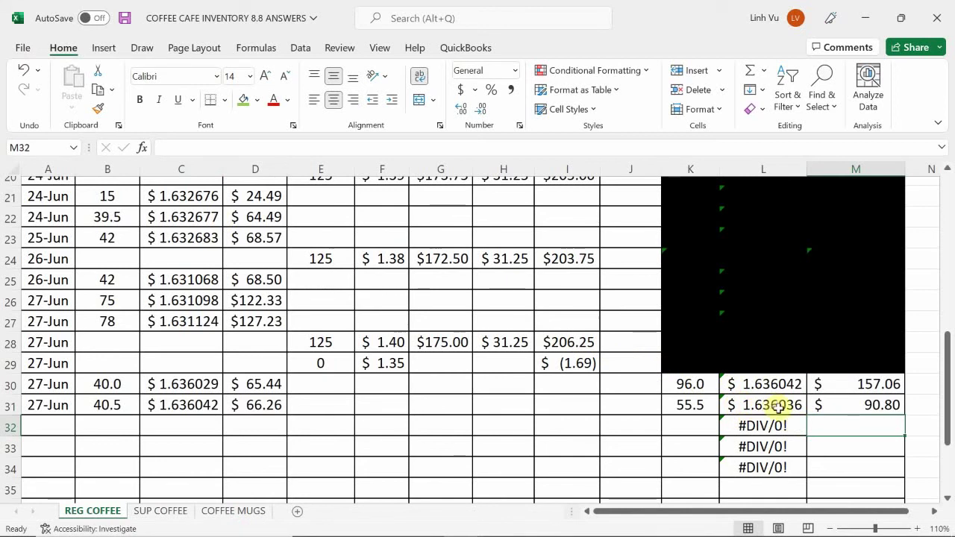
- Fill row 30's used-up layer K30:M30 black
{"action": "left_click_drag", "start_coordinate": [694, 383], "coordinate": [886, 383]}
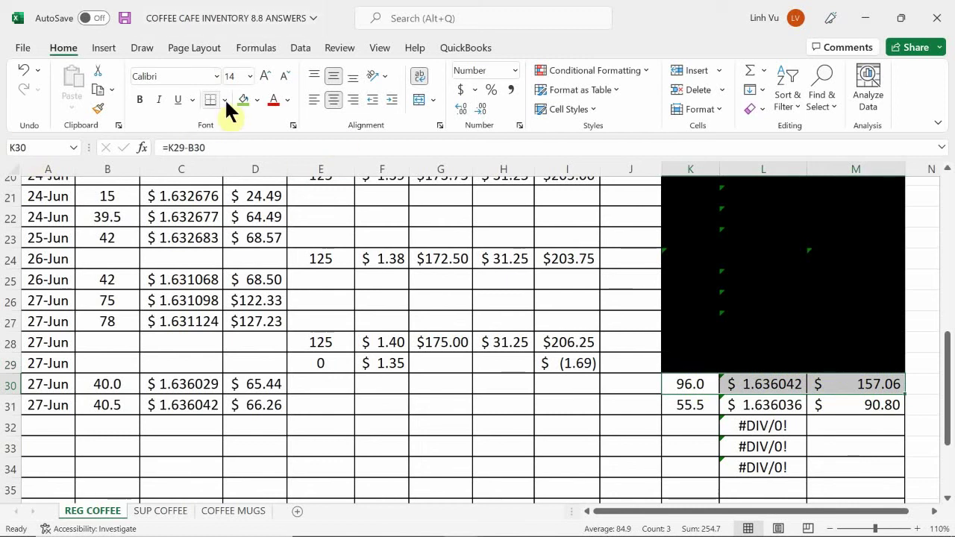
{"action": "left_click", "coordinate": [246, 100]}
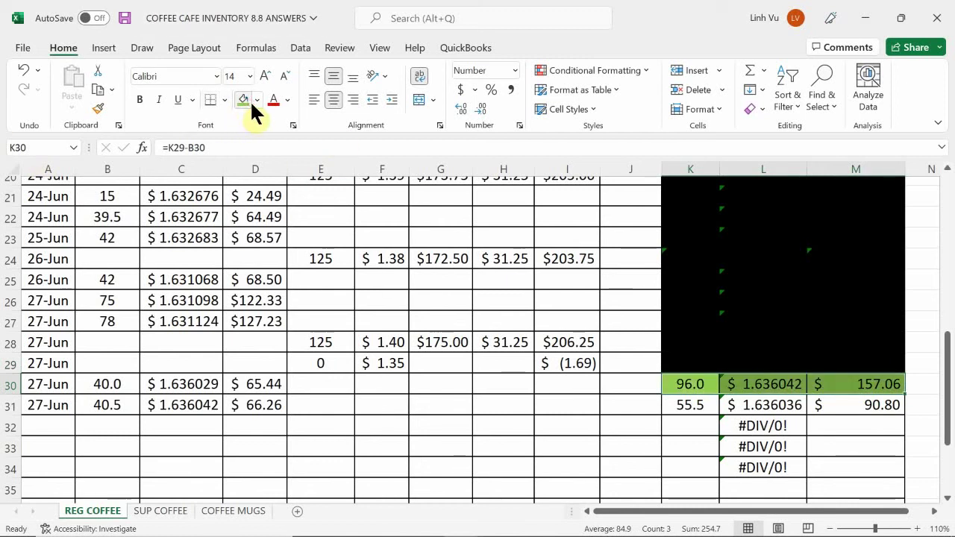
{"action": "left_click", "coordinate": [256, 105]}
{"action": "left_click", "coordinate": [259, 133]}
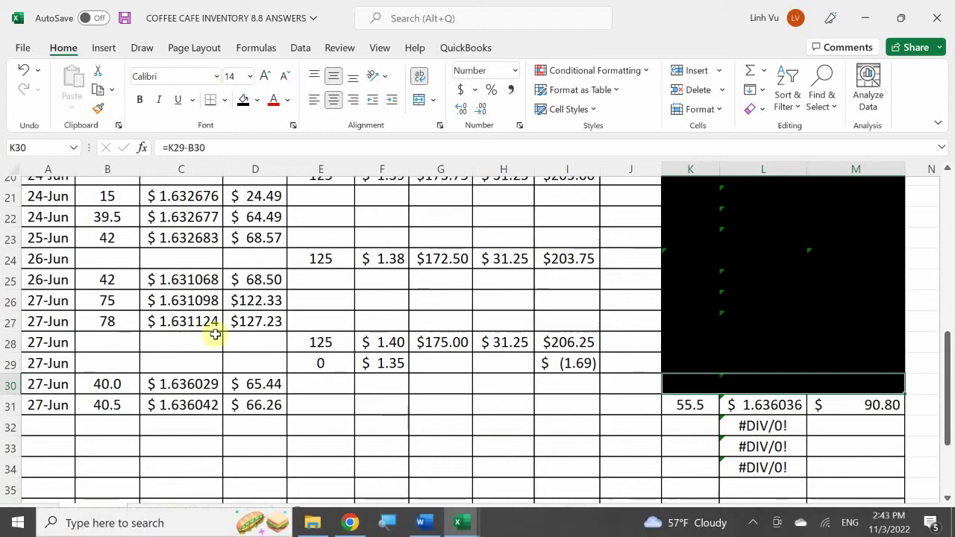
{"action": "left_click", "coordinate": [243, 448]}
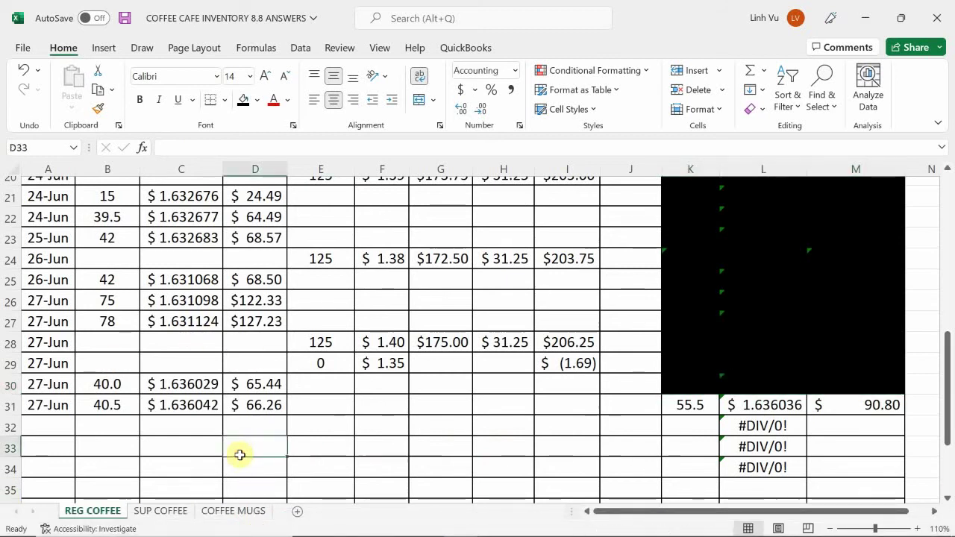
- On SUP COFFEE, enter 6/28 in A39 with quantity 41 in B39
{"action": "left_click", "coordinate": [159, 511]}
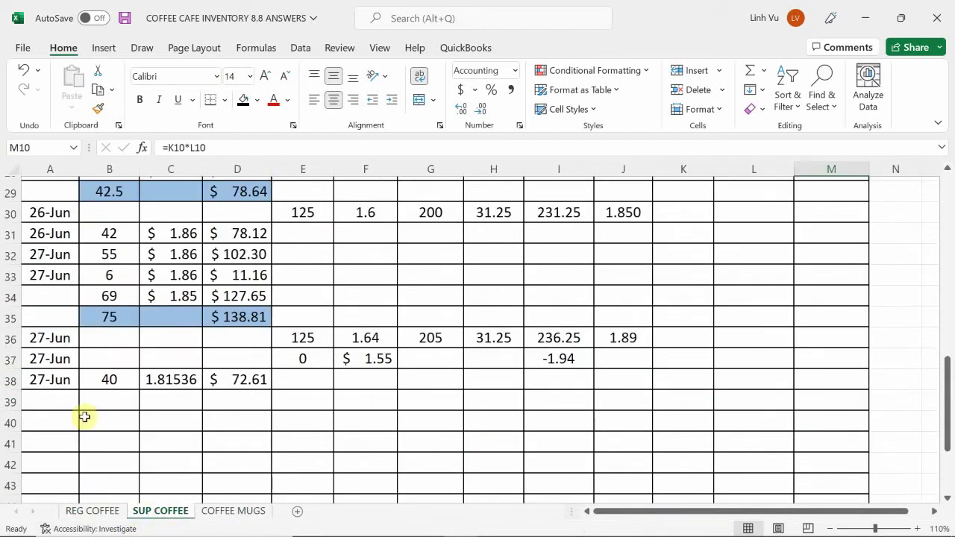
{"action": "left_click", "coordinate": [40, 423]}
{"action": "key", "text": "Up"}
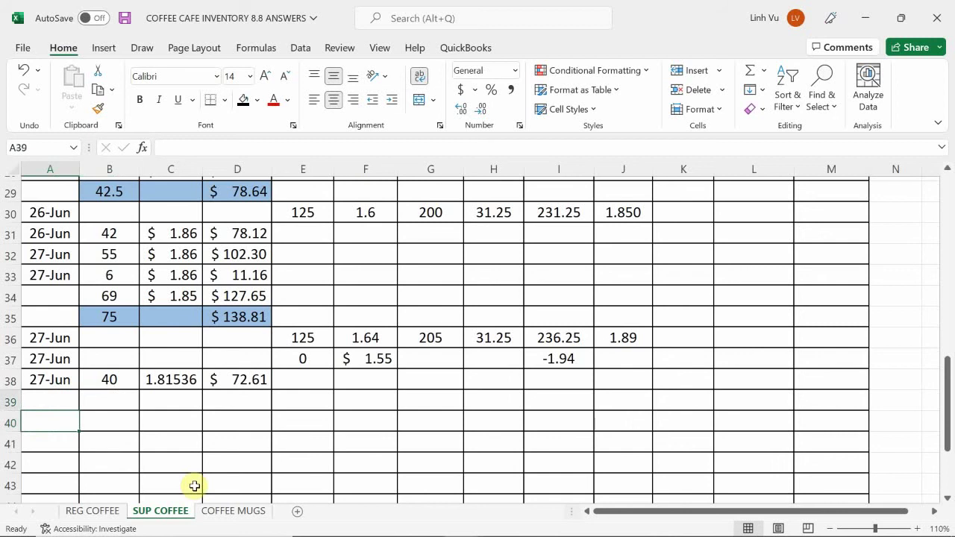
{"action": "type", "text": "6/"}
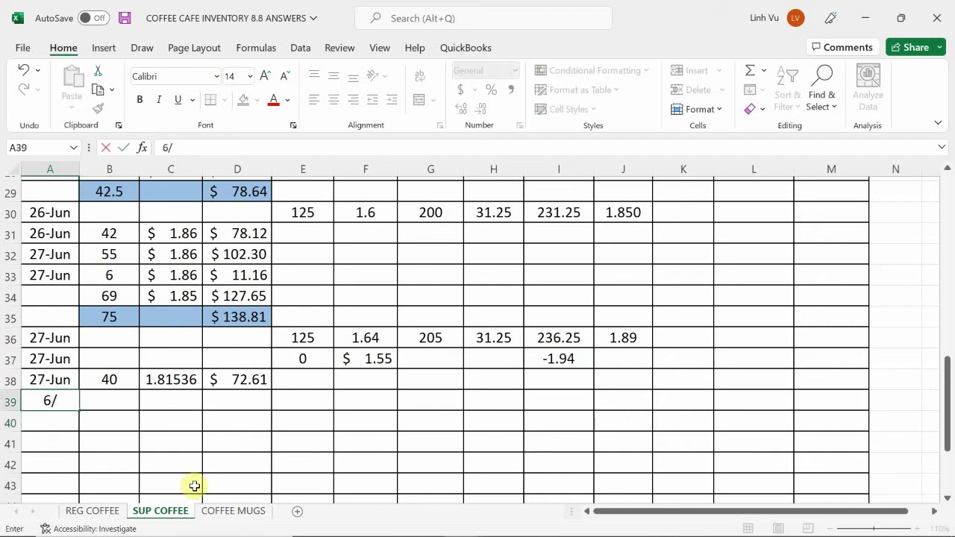
{"action": "type", "text": "28"}
{"action": "key", "text": "Tab"}
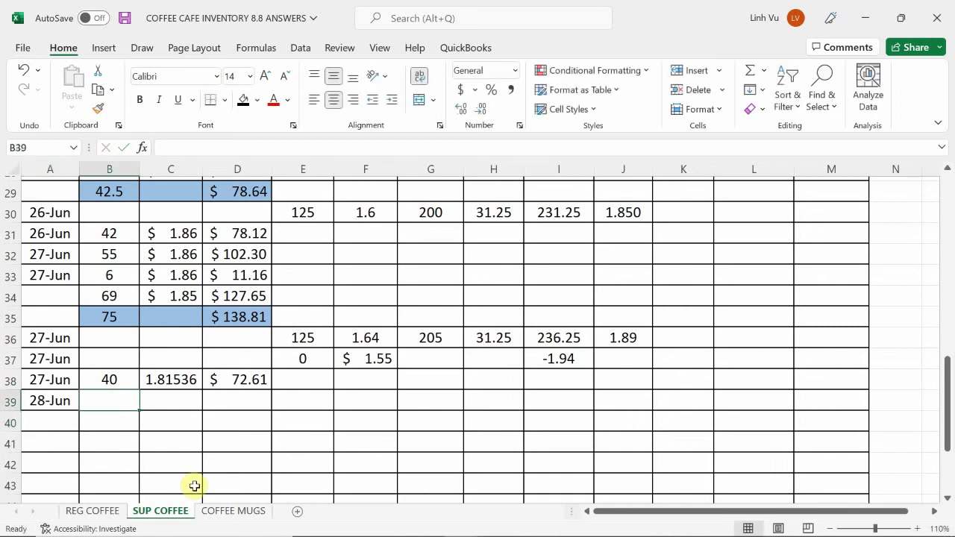
{"action": "type", "text": "41"}
{"action": "key", "text": "Return"}
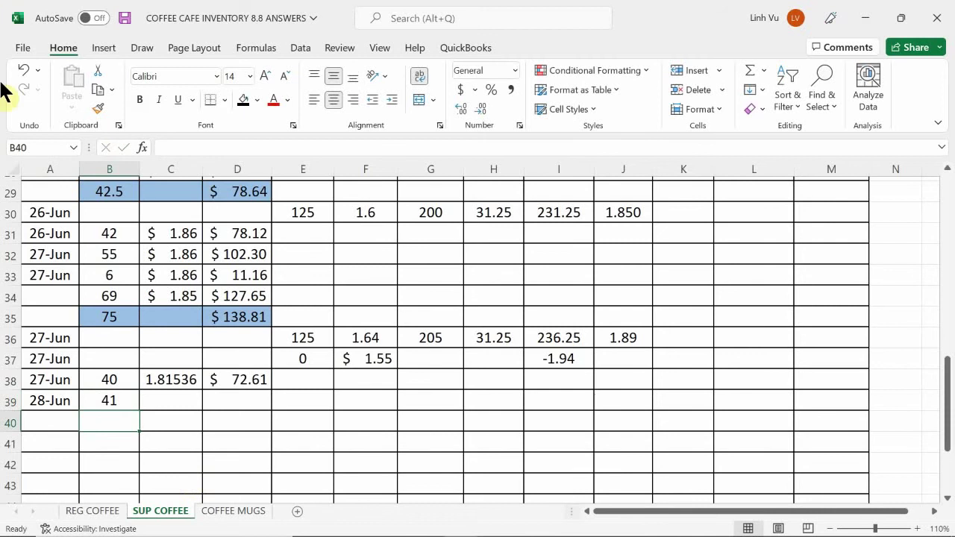
{"action": "scroll", "coordinate": [727, 346], "scroll_direction": "up", "scroll_amount": 3}
{"action": "scroll", "coordinate": [727, 345], "scroll_direction": "up", "scroll_amount": 8}
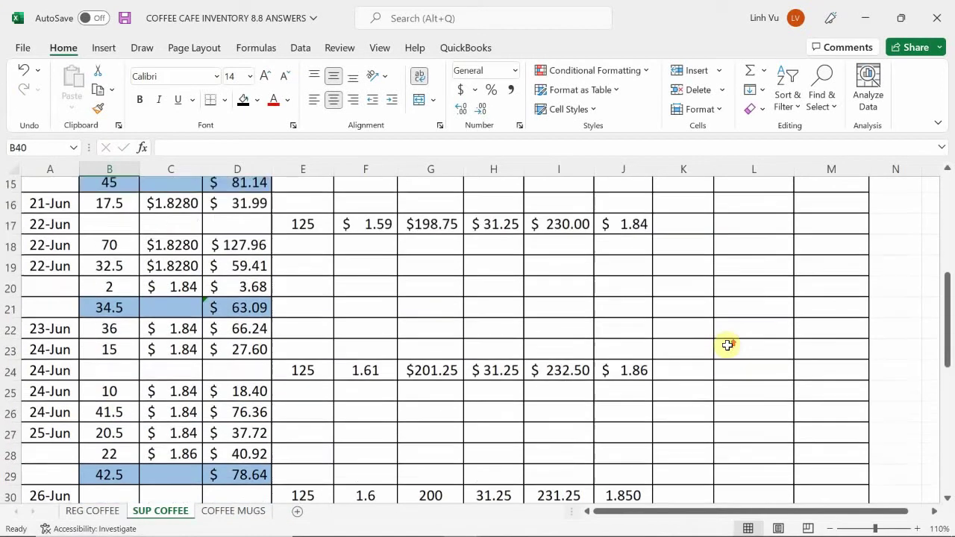
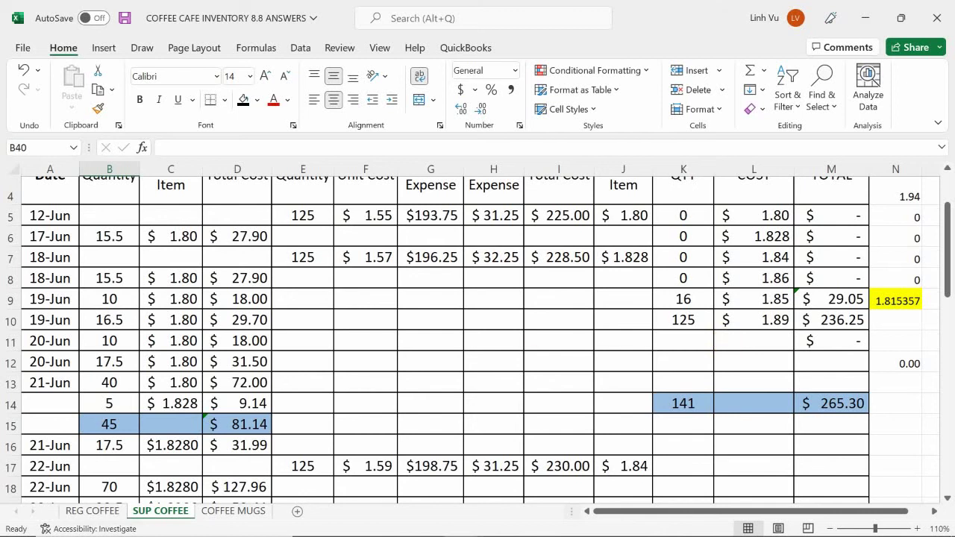
- Split the 28-Jun sale of 41 into 16 in B39 and =41-16 in B40
{"action": "scroll", "coordinate": [142, 418], "scroll_direction": "down", "scroll_amount": 7}
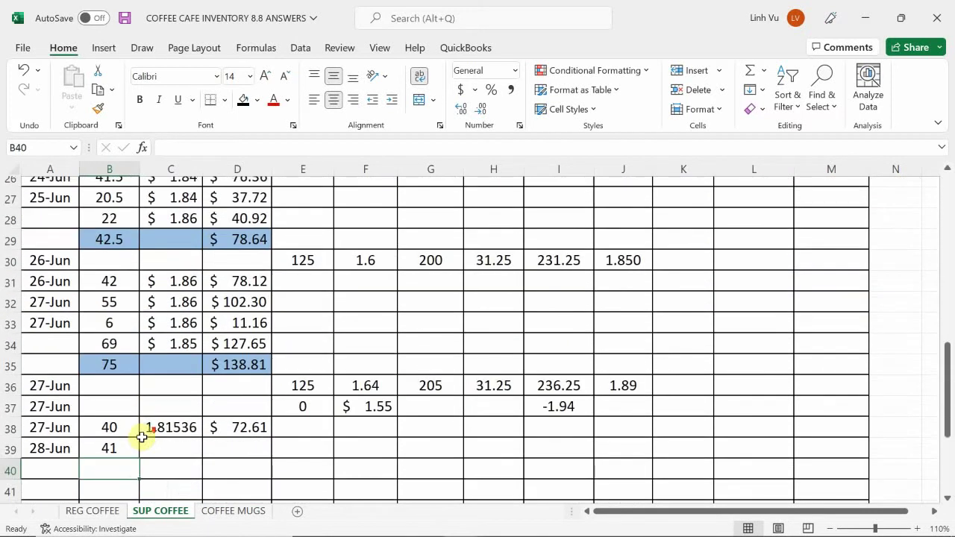
{"action": "scroll", "coordinate": [141, 437], "scroll_direction": "down", "scroll_amount": 1}
{"action": "left_click", "coordinate": [111, 401]}
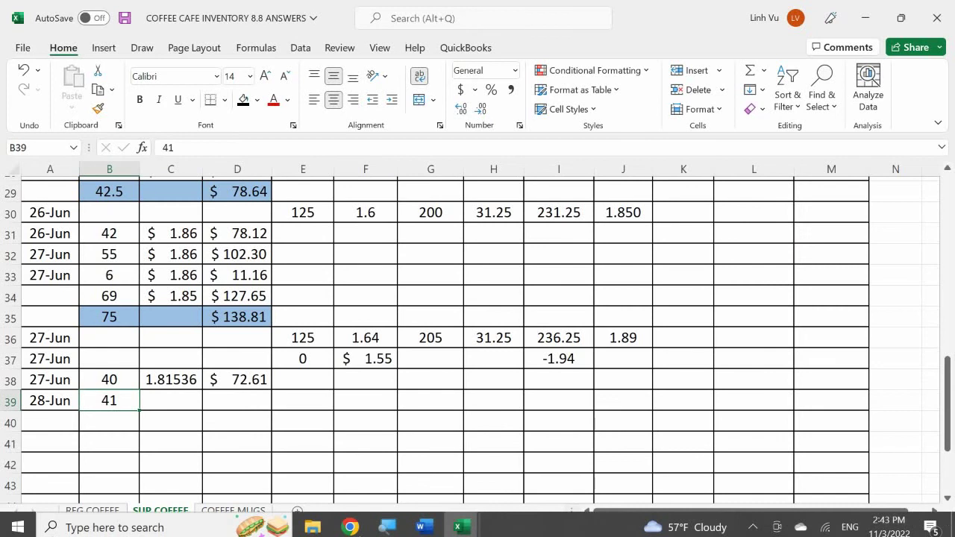
{"action": "type", "text": "16"}
{"action": "key", "text": "Return"}
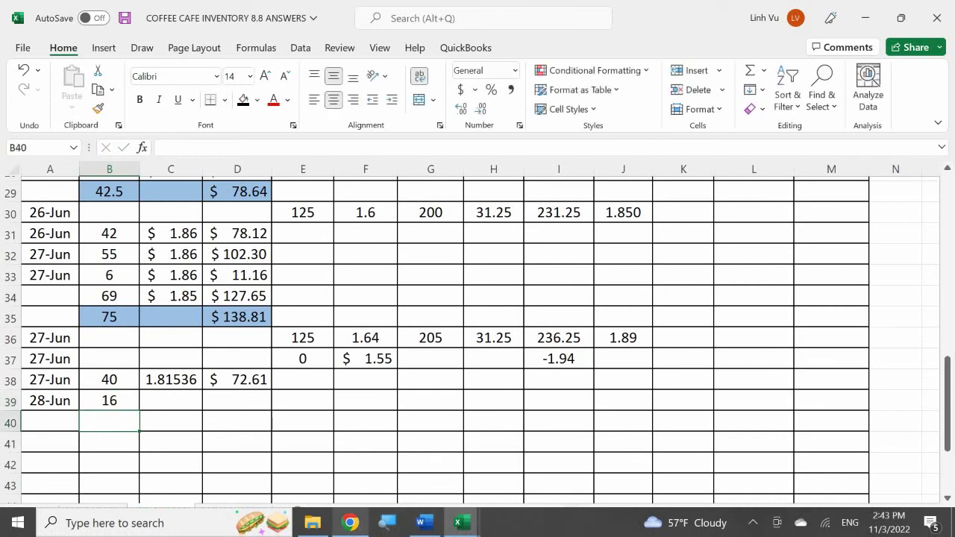
{"action": "type", "text": "=41-1"}
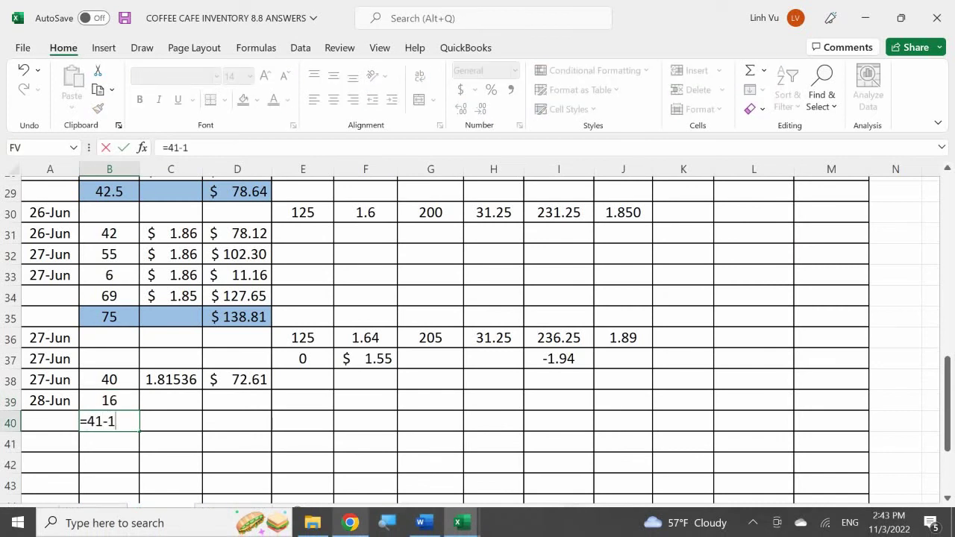
{"action": "type", "text": "6"}
{"action": "key", "text": "Return"}
- Enter the quantity subtotal =B39+B40 in B41, giving 41
{"action": "type", "text": "="}
{"action": "key", "text": "Up"}
{"action": "key", "text": "Up"}
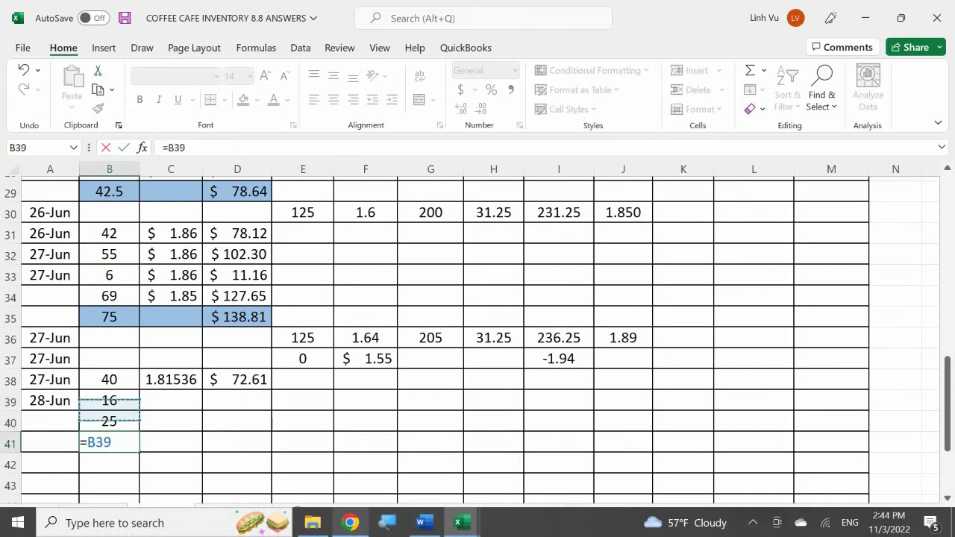
{"action": "type", "text": "+"}
{"action": "key", "text": "Up"}
{"action": "key", "text": "Return"}
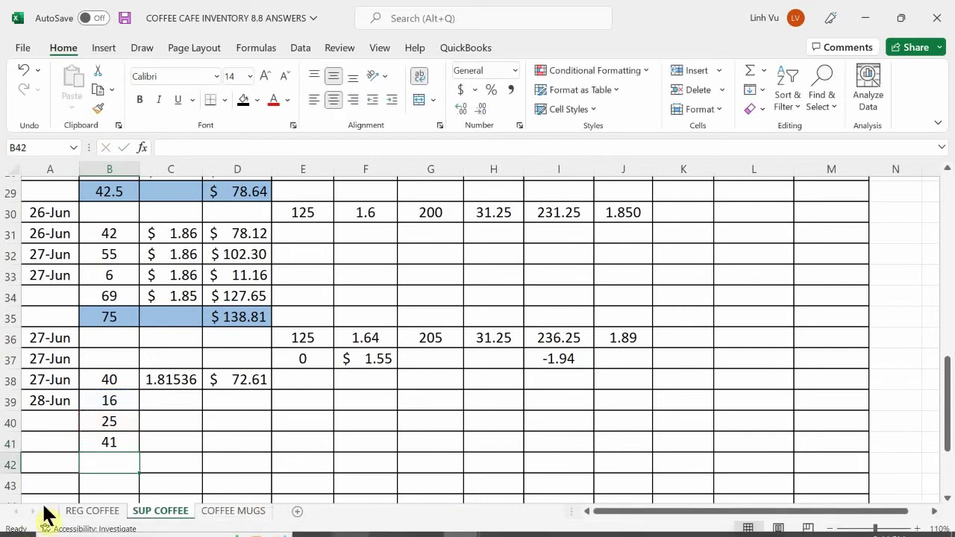
- Shade the subtotal row B41:D41 blue
{"action": "left_click", "coordinate": [93, 441]}
{"action": "left_click_drag", "start_coordinate": [163, 438], "coordinate": [226, 443]}
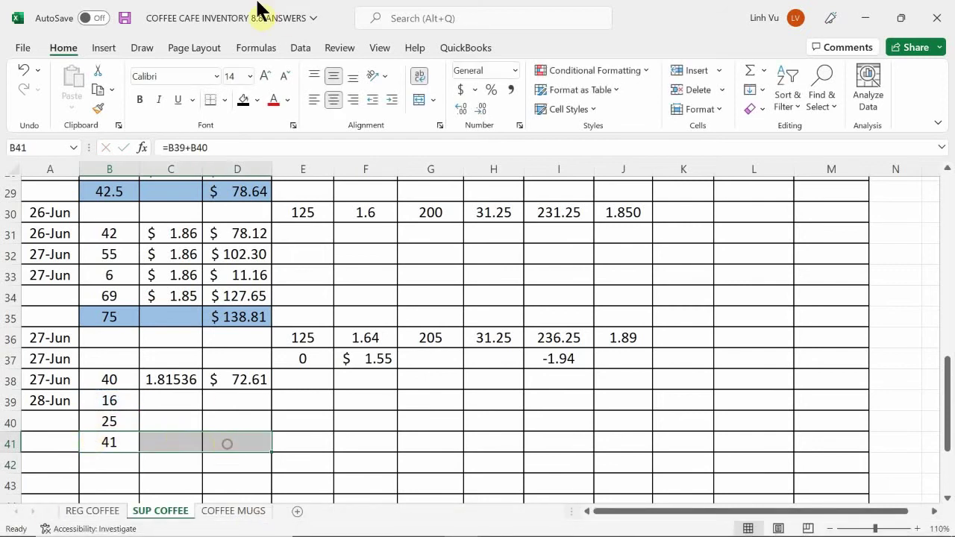
{"action": "left_click", "coordinate": [257, 99]}
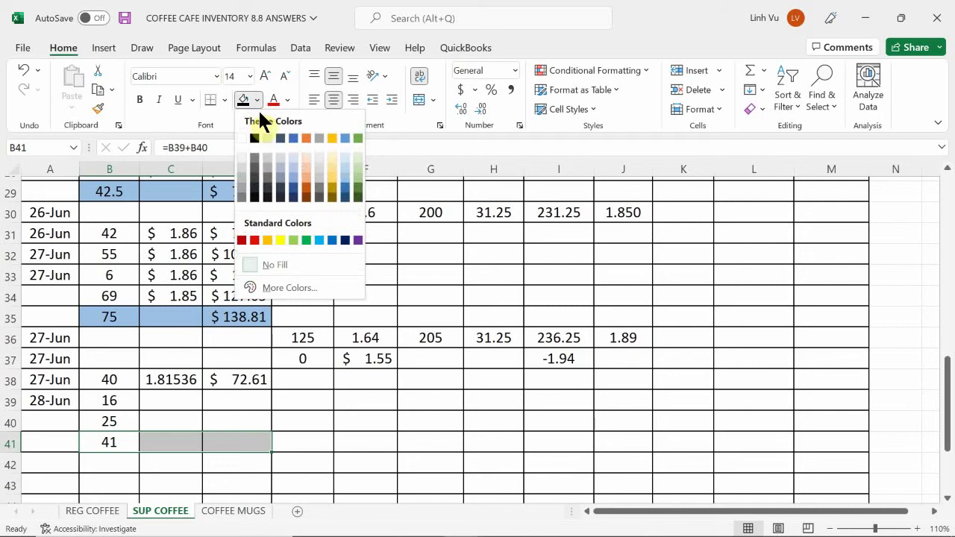
{"action": "left_click", "coordinate": [344, 182]}
- Enter the cost subtotal =D39+D40 in D41
{"action": "left_click", "coordinate": [215, 443]}
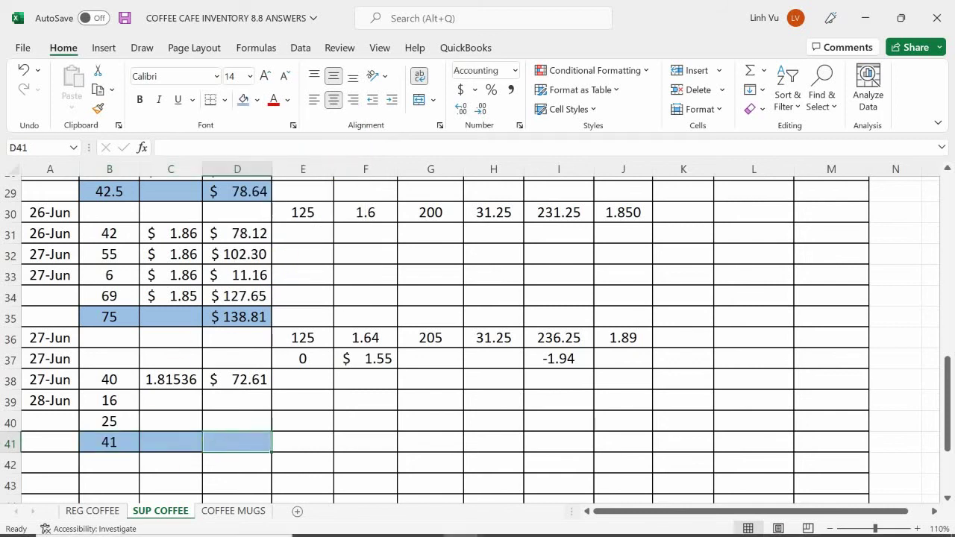
{"action": "type", "text": "="}
{"action": "left_click", "coordinate": [237, 401]}
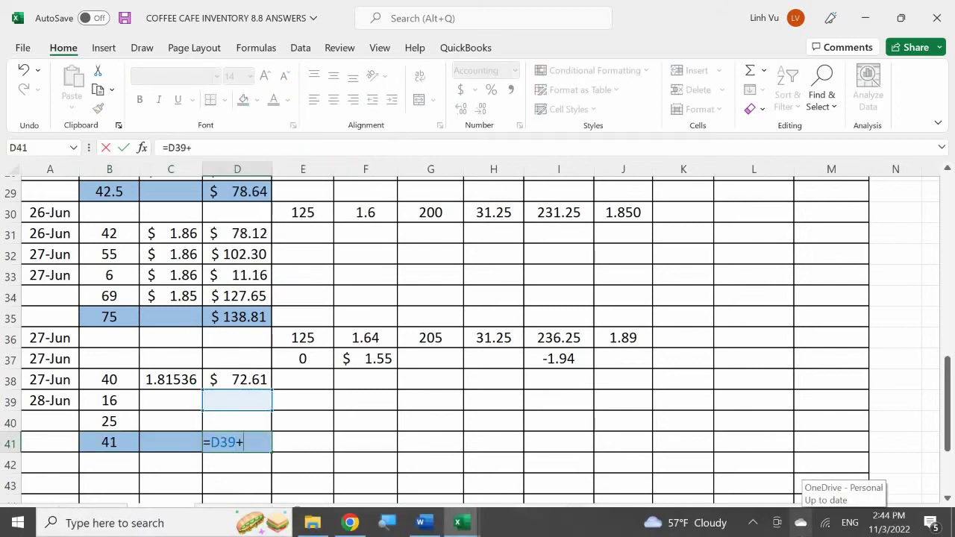
{"action": "type", "text": "+"}
{"action": "left_click", "coordinate": [237, 421]}
{"action": "key", "text": "Return"}
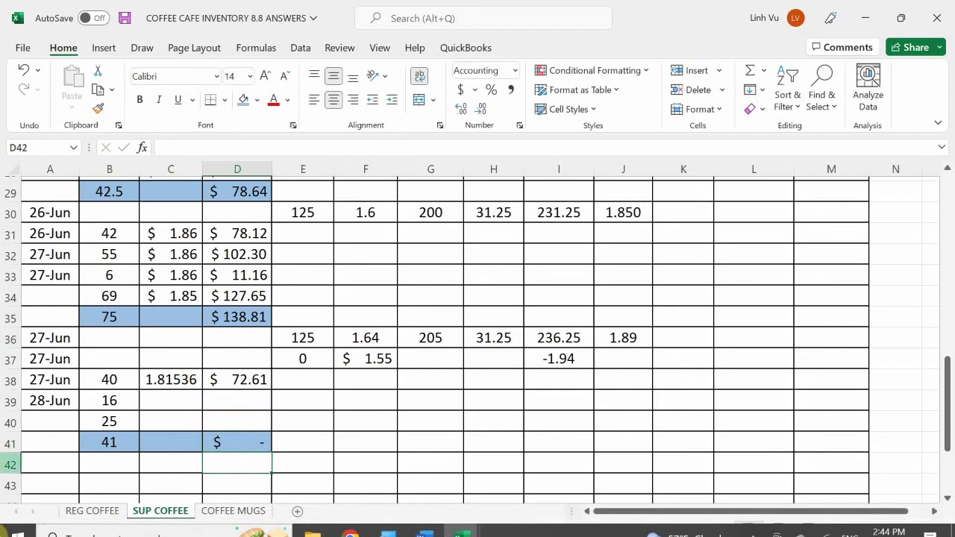
{"action": "left_click", "coordinate": [181, 400]}
- Link C39 to the 1.815357 unit cost in N9 and show one fewer decimal
{"action": "type", "text": "="}
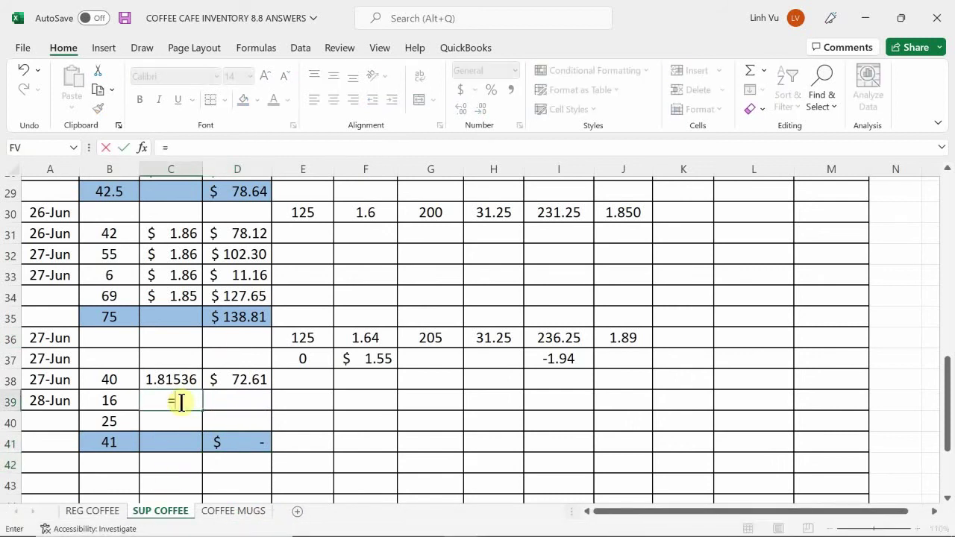
{"action": "scroll", "coordinate": [891, 296], "scroll_direction": "up", "scroll_amount": 1}
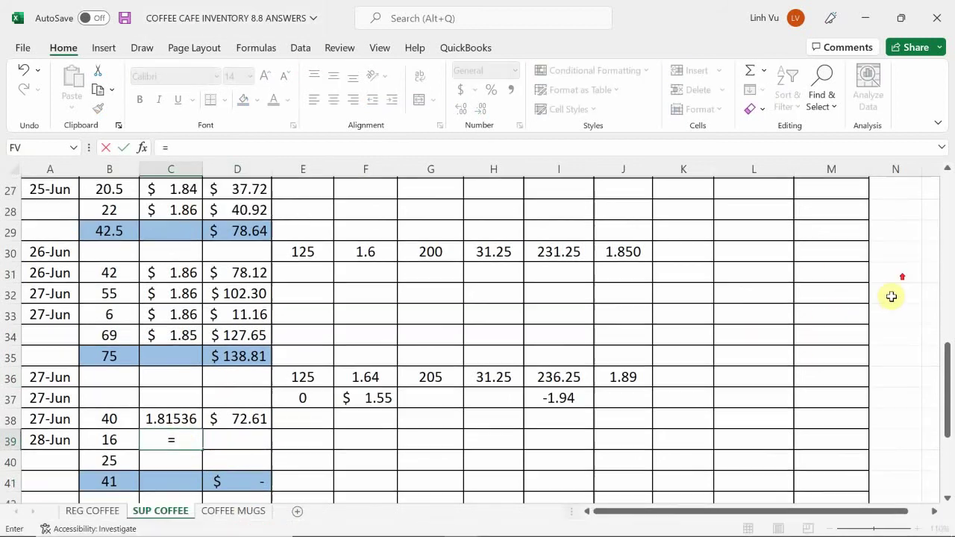
{"action": "scroll", "coordinate": [891, 296], "scroll_direction": "up", "scroll_amount": 8}
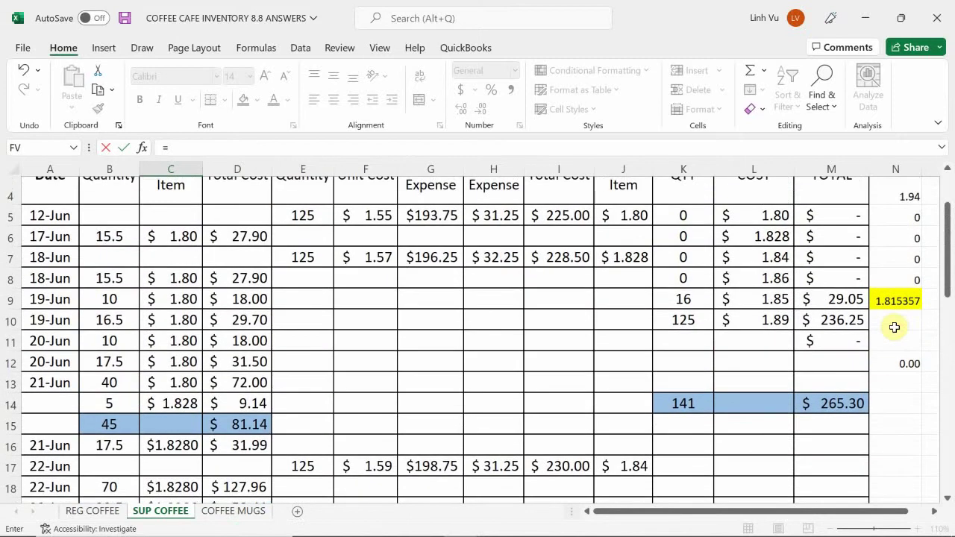
{"action": "left_click", "coordinate": [886, 301]}
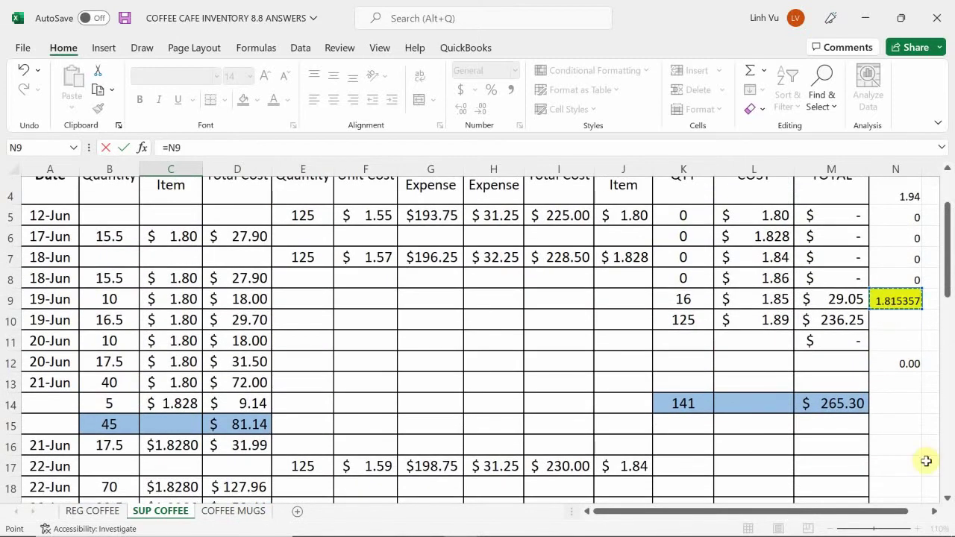
{"action": "key", "text": "Return"}
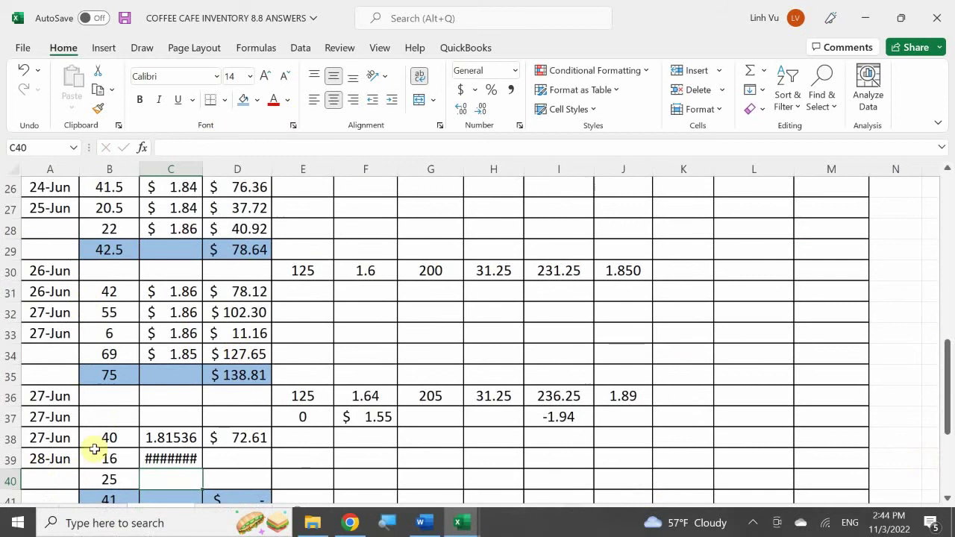
{"action": "left_click_drag", "start_coordinate": [185, 457], "coordinate": [184, 480]}
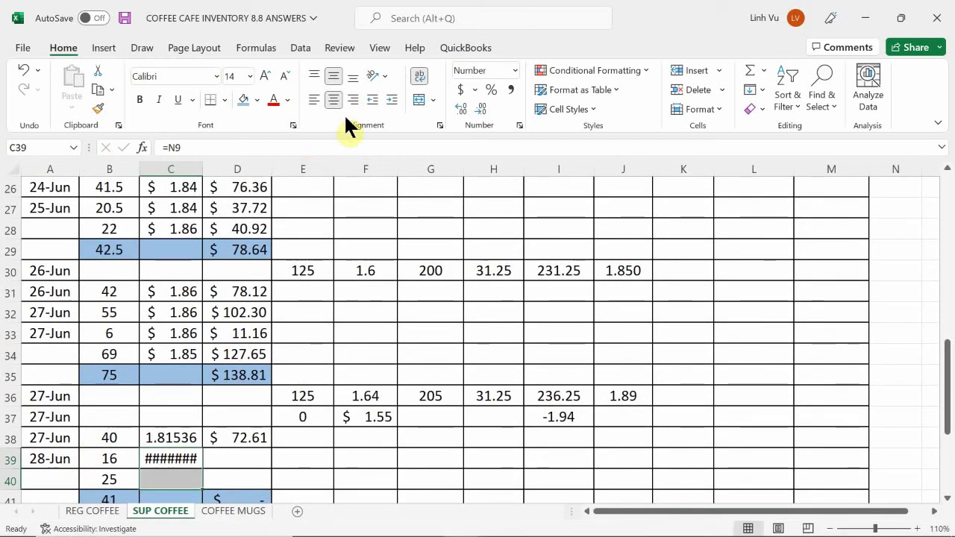
{"action": "left_click", "coordinate": [484, 109]}
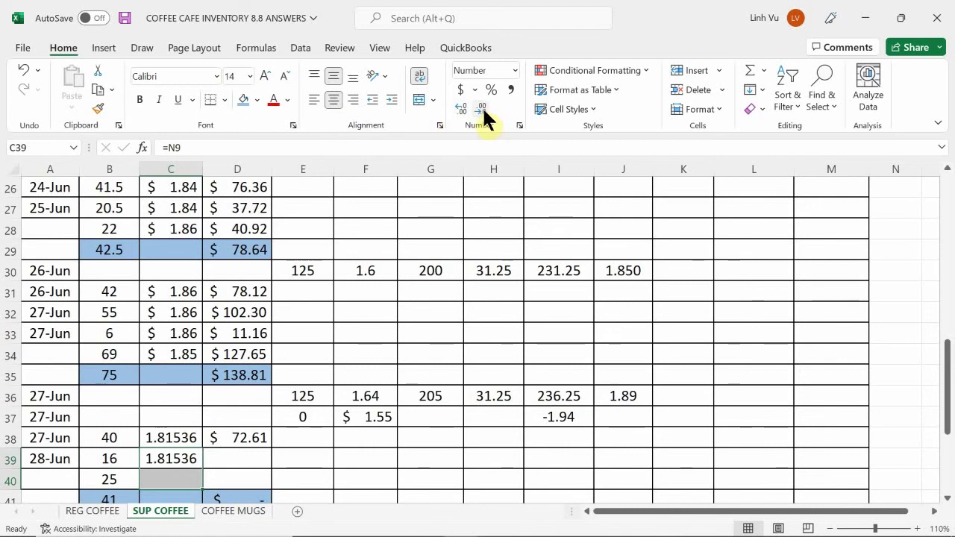
- Copy the rounded total-cost formula from D38 down to D39, giving $29.05
{"action": "left_click", "coordinate": [223, 456]}
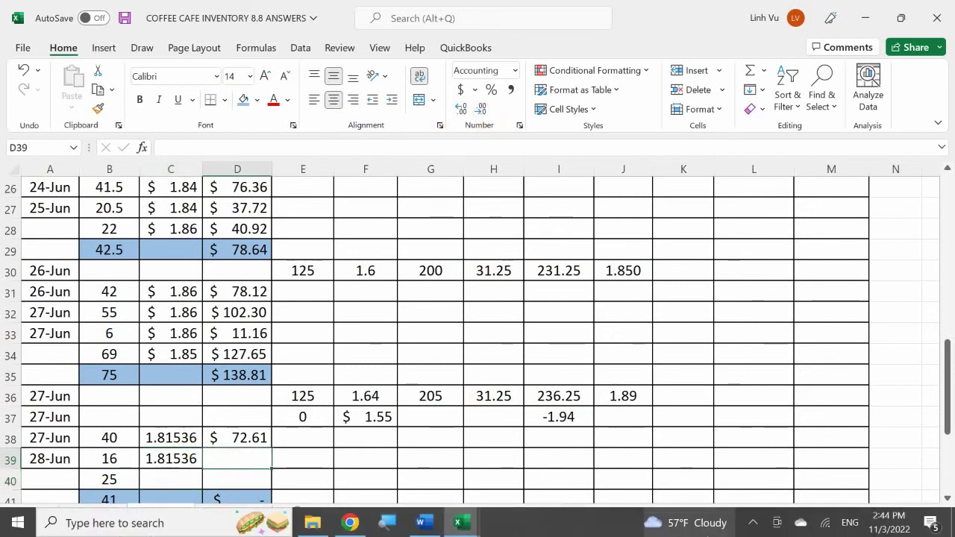
{"action": "left_click", "coordinate": [242, 442]}
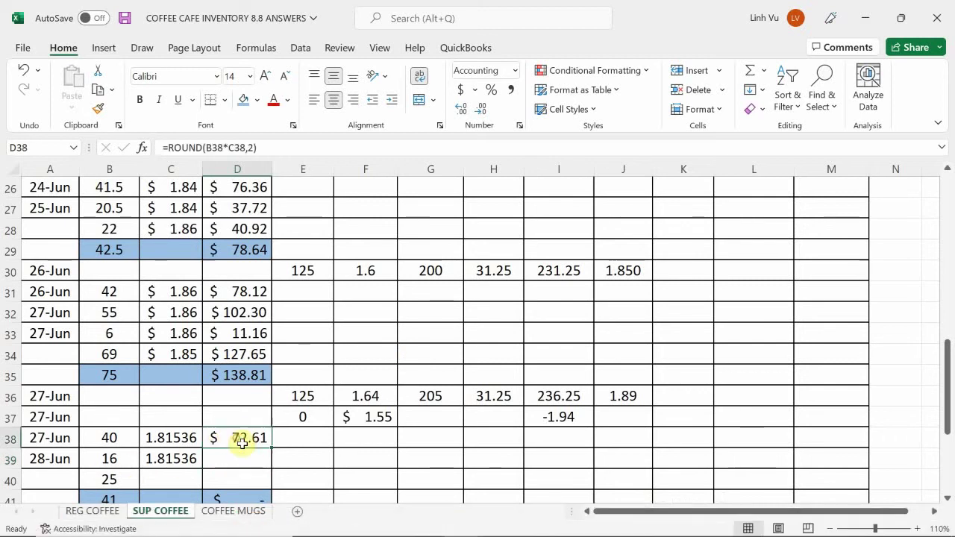
{"action": "left_click_drag", "start_coordinate": [272, 447], "coordinate": [271, 461]}
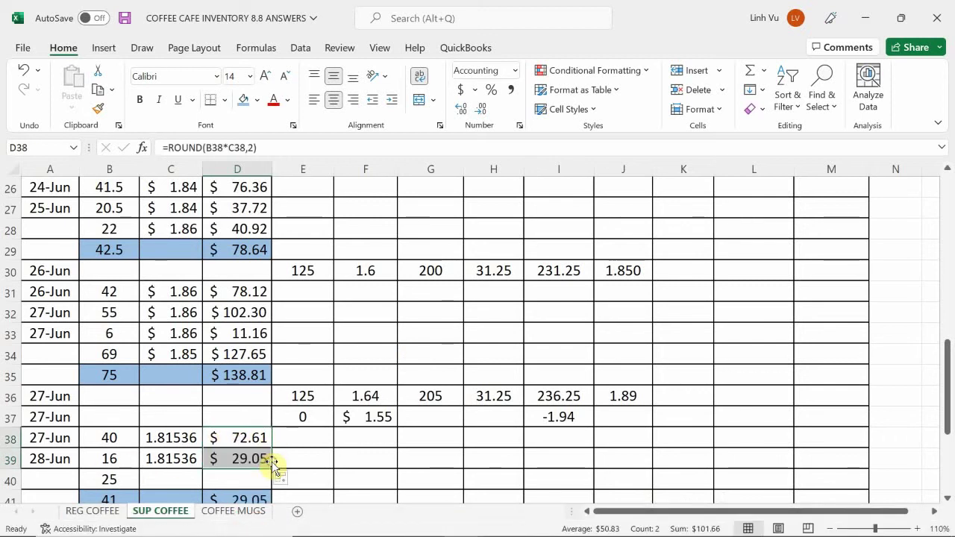
{"action": "scroll", "coordinate": [812, 381], "scroll_direction": "up", "scroll_amount": 7}
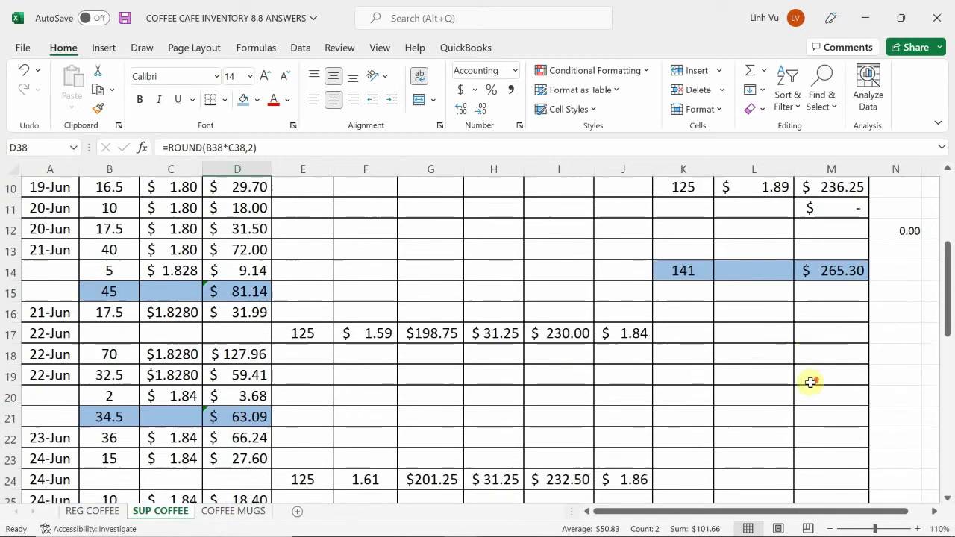
- Append -16 to the 19-Jun quantity formula in K9, reducing that layer to 0 units
{"action": "left_click", "coordinate": [683, 309]}
{"action": "double_click", "coordinate": [684, 310]}
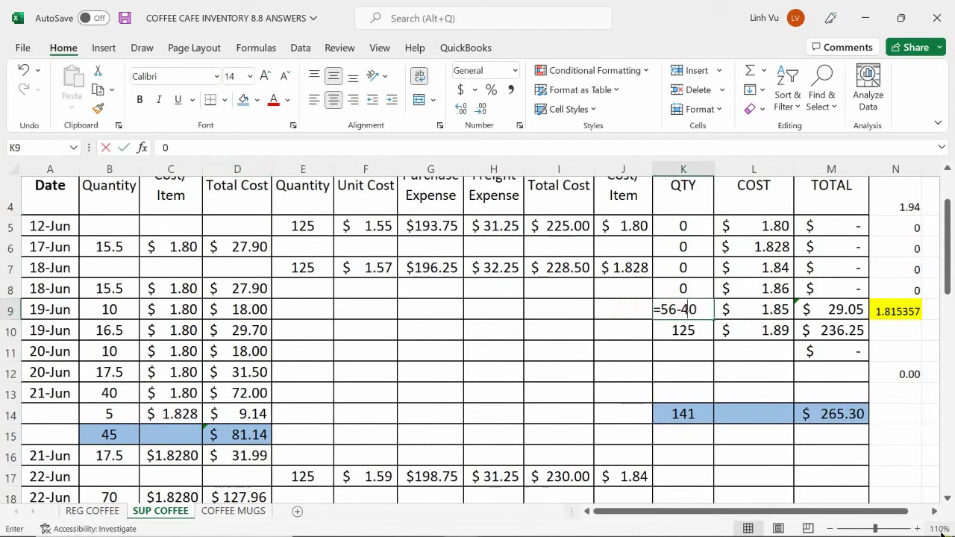
{"action": "type", "text": "-16"}
{"action": "key", "text": "Return"}
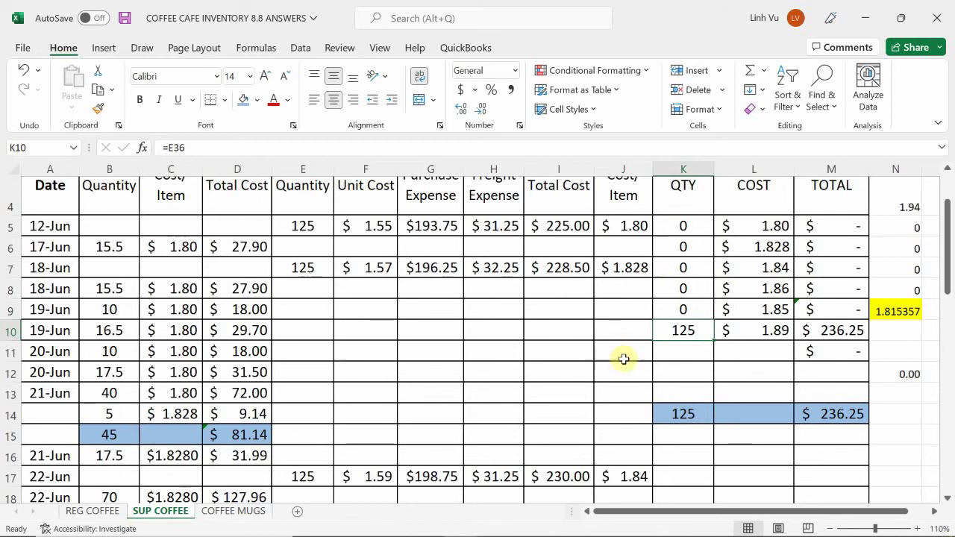
{"action": "scroll", "coordinate": [694, 346], "scroll_direction": "down", "scroll_amount": 8}
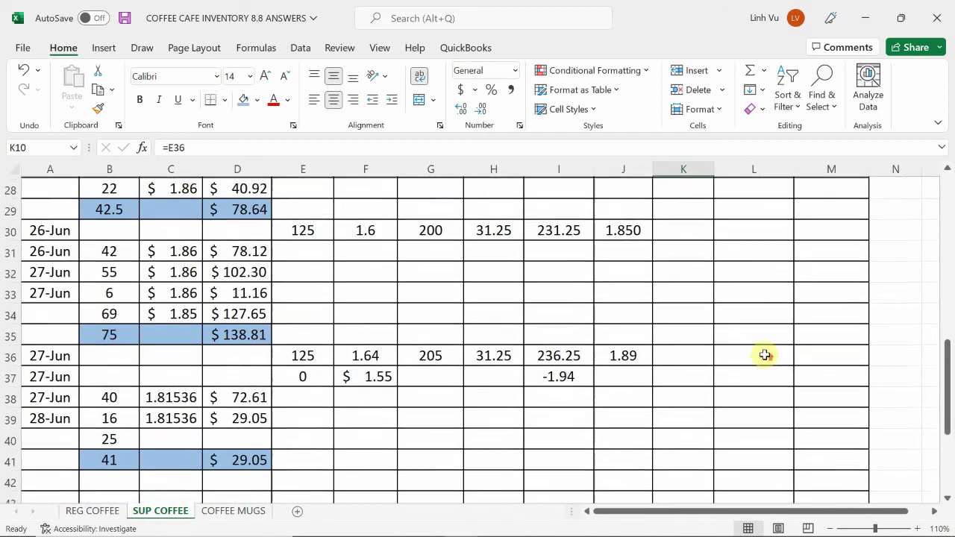
{"action": "scroll", "coordinate": [765, 355], "scroll_direction": "up", "scroll_amount": 8}
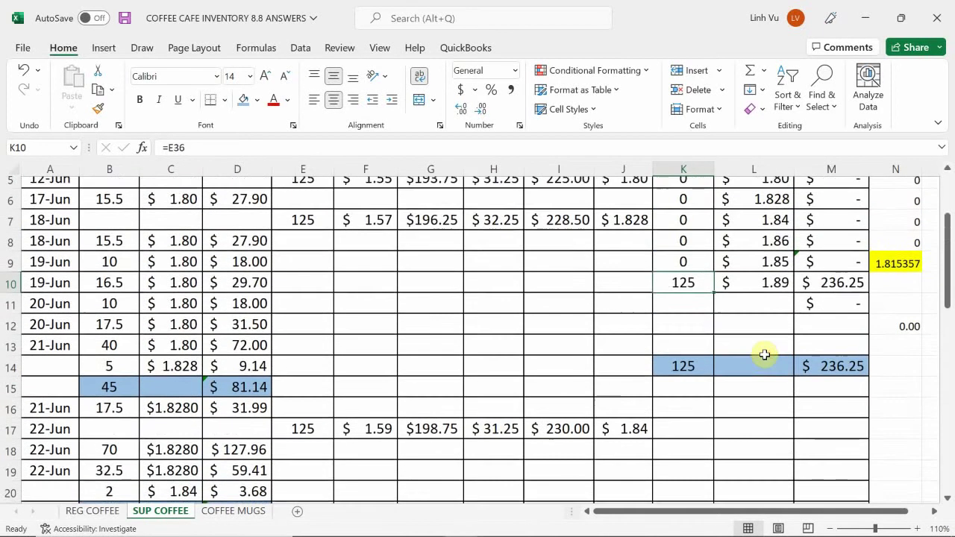
{"action": "scroll", "coordinate": [764, 355], "scroll_direction": "up", "scroll_amount": 1}
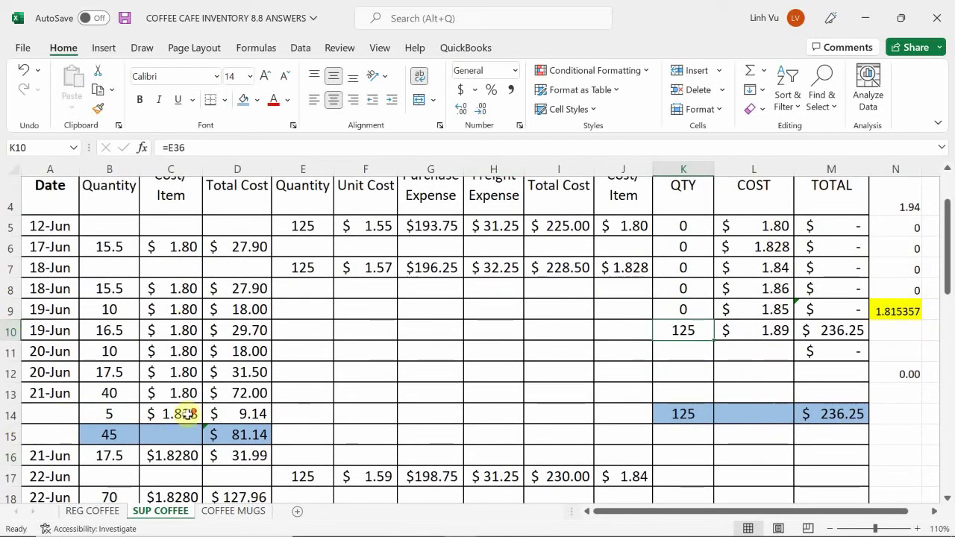
{"action": "scroll", "coordinate": [183, 413], "scroll_direction": "down", "scroll_amount": 6}
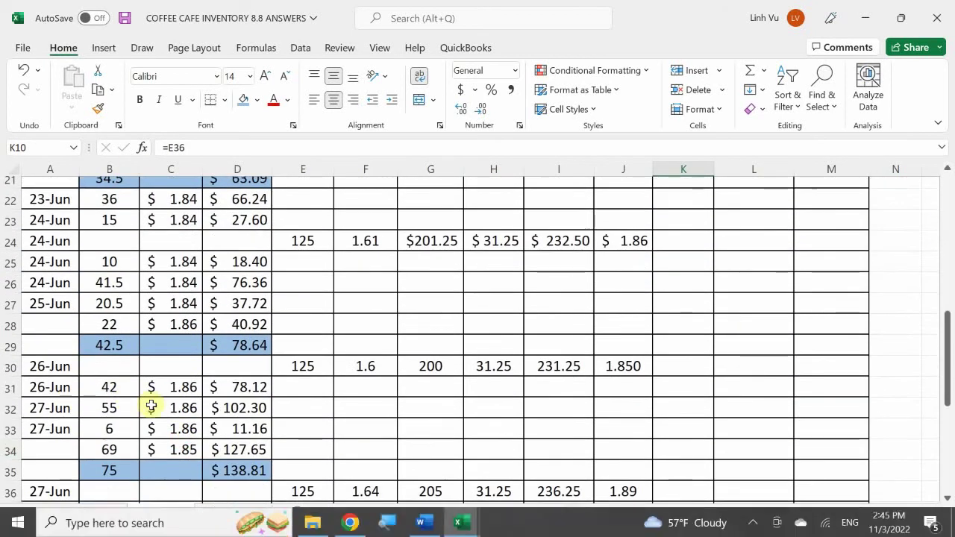
{"action": "scroll", "coordinate": [151, 405], "scroll_direction": "down", "scroll_amount": 3}
{"action": "left_click", "coordinate": [169, 433]}
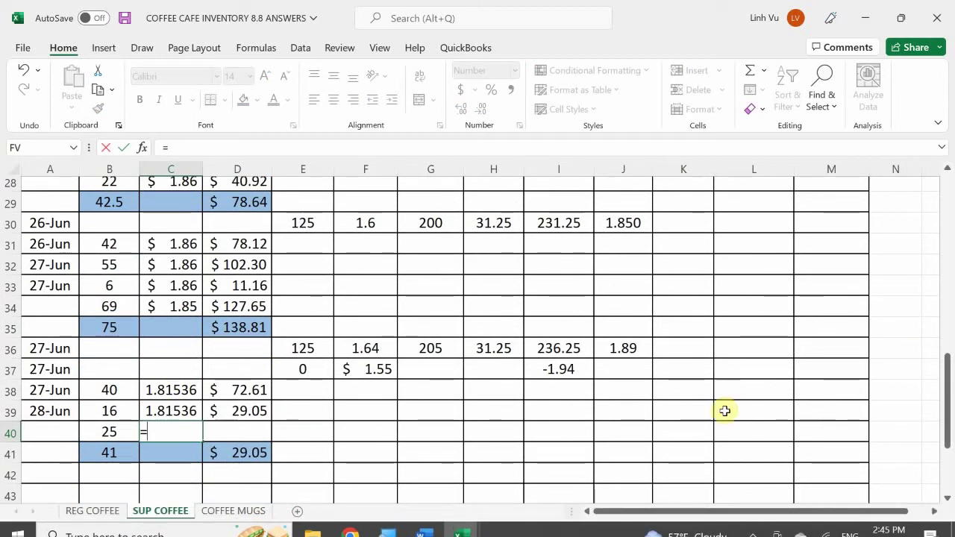
- Link C40 to the 1.89 unit cost in L10 and copy the cost formula down to D40
{"action": "scroll", "coordinate": [817, 301], "scroll_direction": "up", "scroll_amount": 8}
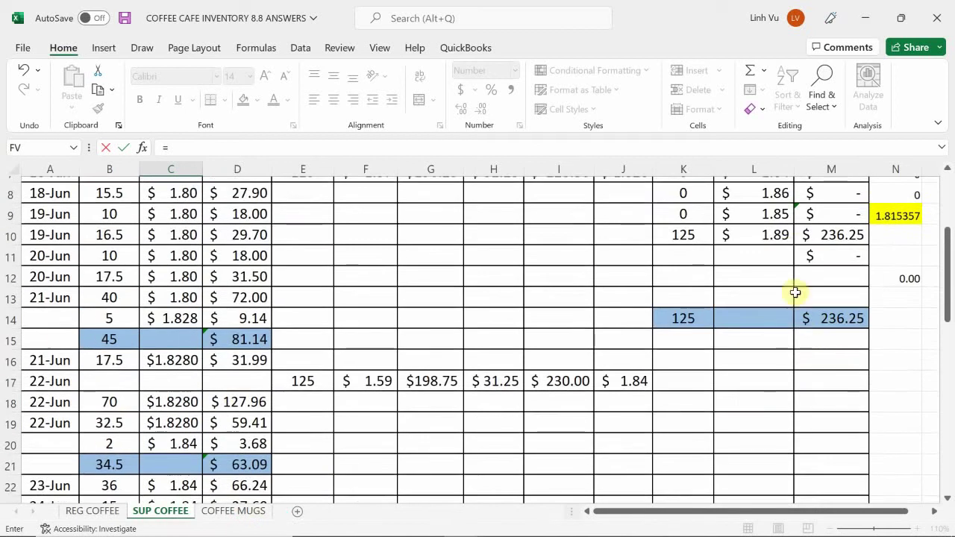
{"action": "left_click", "coordinate": [762, 282]}
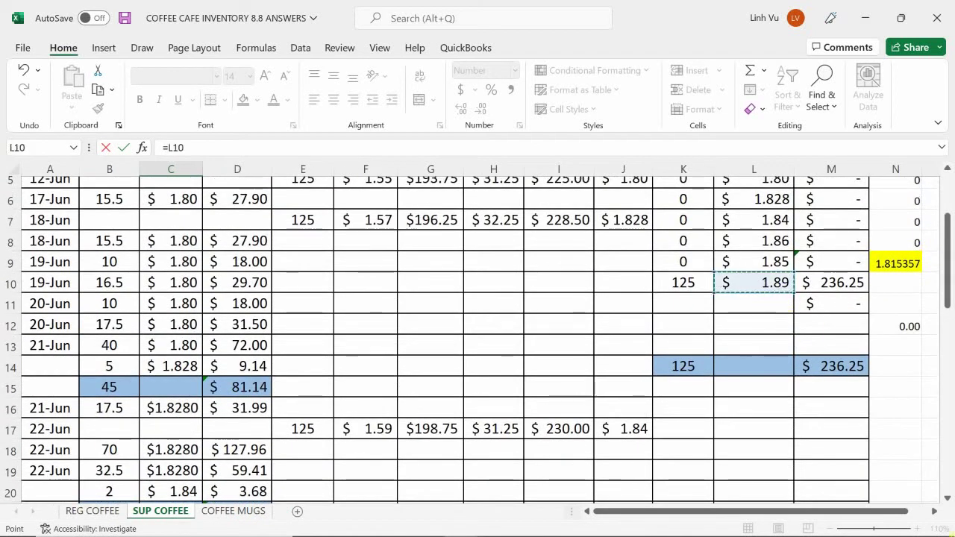
{"action": "key", "text": "Return"}
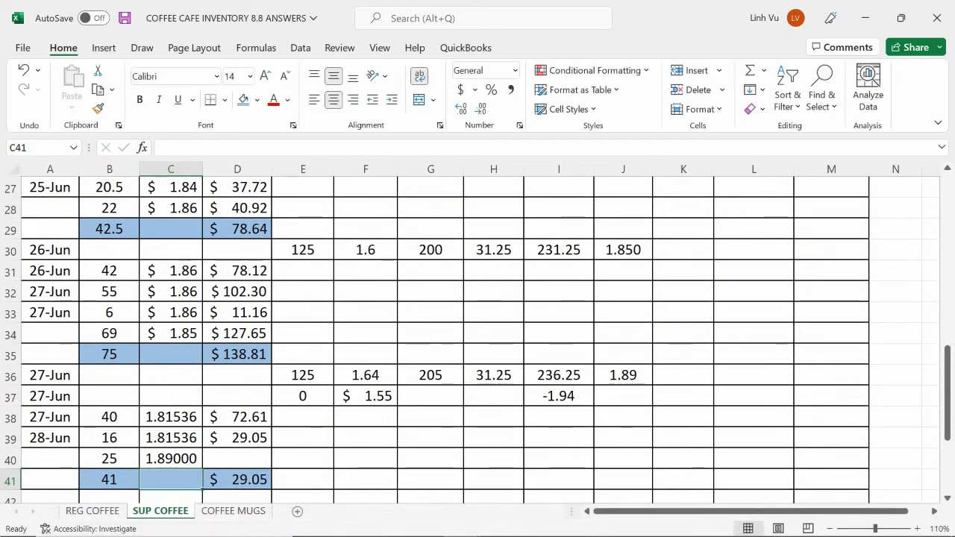
{"action": "mouse_move", "coordinate": [6, 531]}
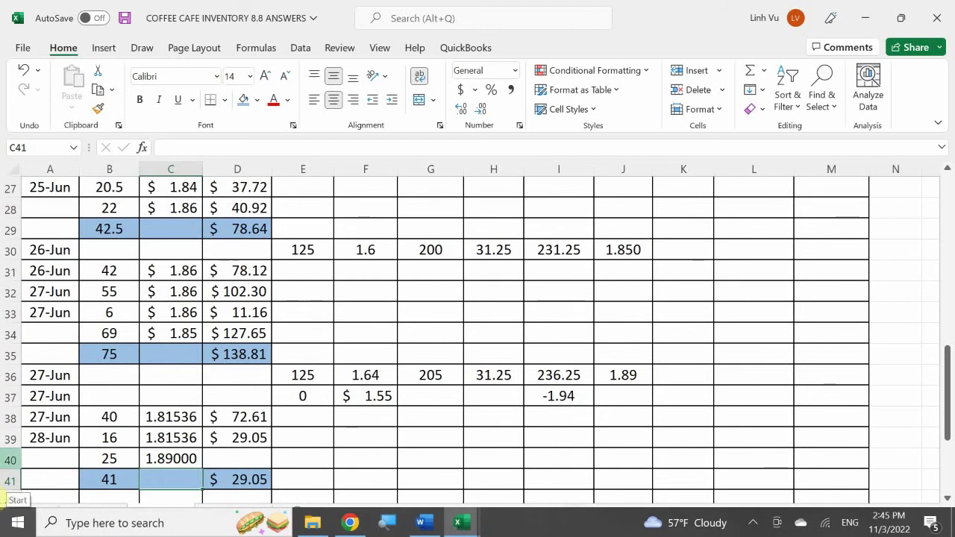
{"action": "scroll", "coordinate": [151, 392], "scroll_direction": "down", "scroll_amount": 3}
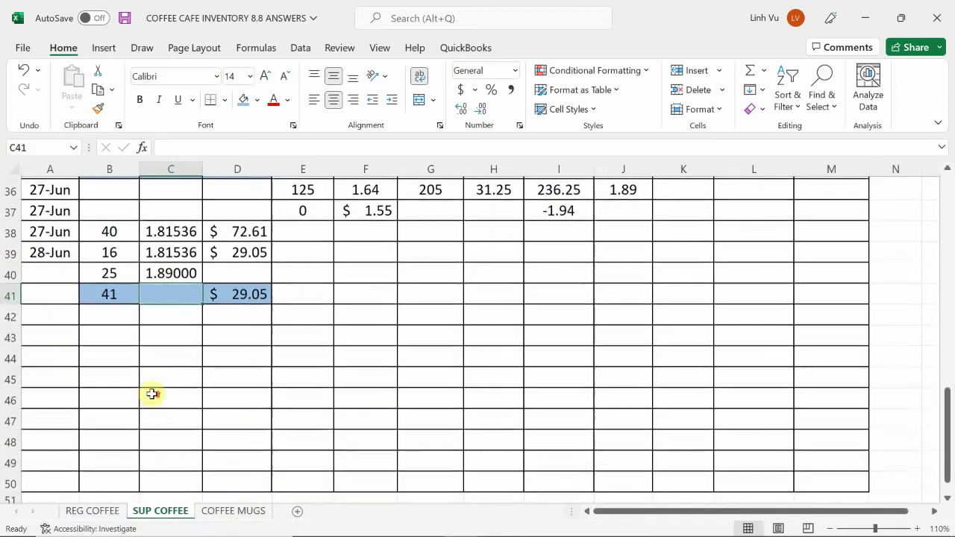
{"action": "scroll", "coordinate": [152, 393], "scroll_direction": "up", "scroll_amount": 2}
{"action": "left_click", "coordinate": [224, 390]}
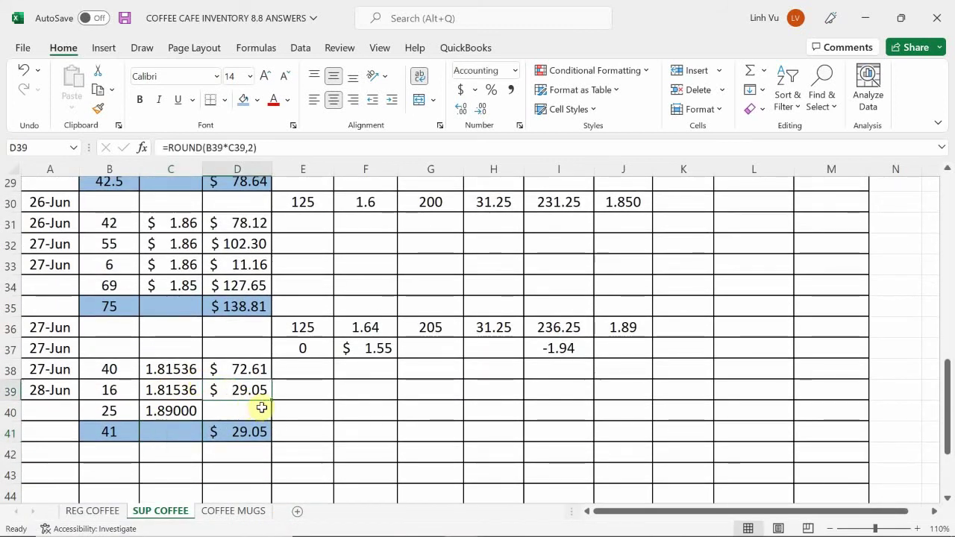
{"action": "left_click_drag", "start_coordinate": [270, 401], "coordinate": [272, 415]}
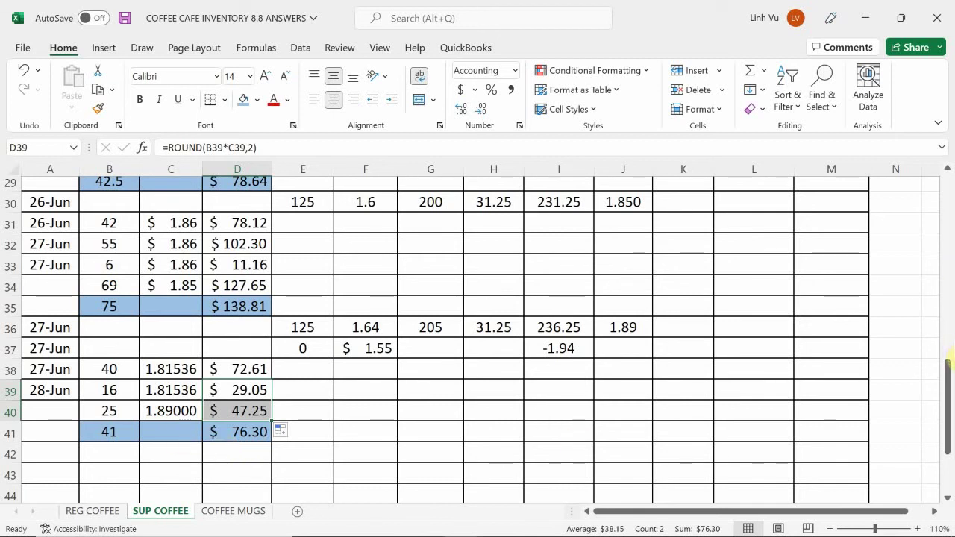
- Enter 236.25 in N10 with Automatic font colour
{"action": "scroll", "coordinate": [943, 328], "scroll_direction": "up", "scroll_amount": 8}
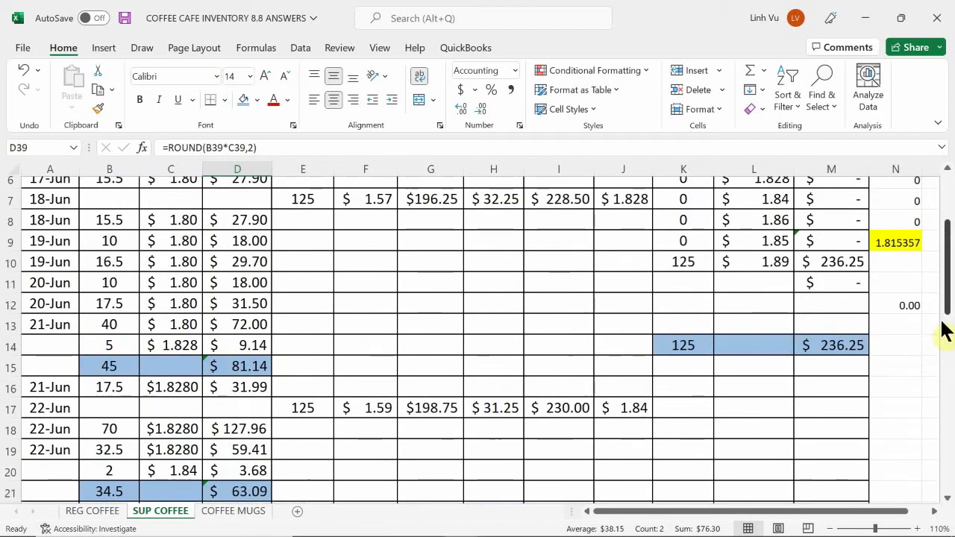
{"action": "scroll", "coordinate": [886, 328], "scroll_direction": "up", "scroll_amount": 2}
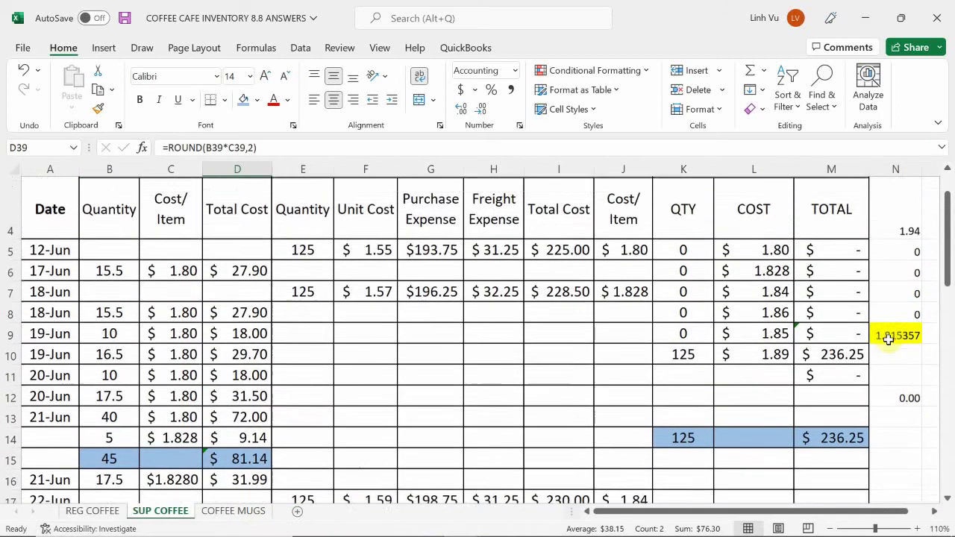
{"action": "left_click", "coordinate": [889, 355]}
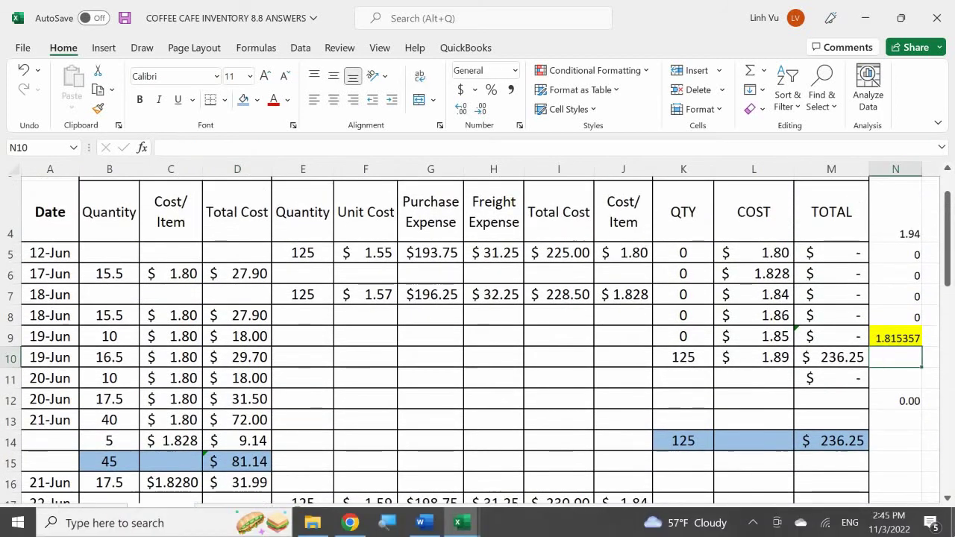
{"action": "type", "text": "236."}
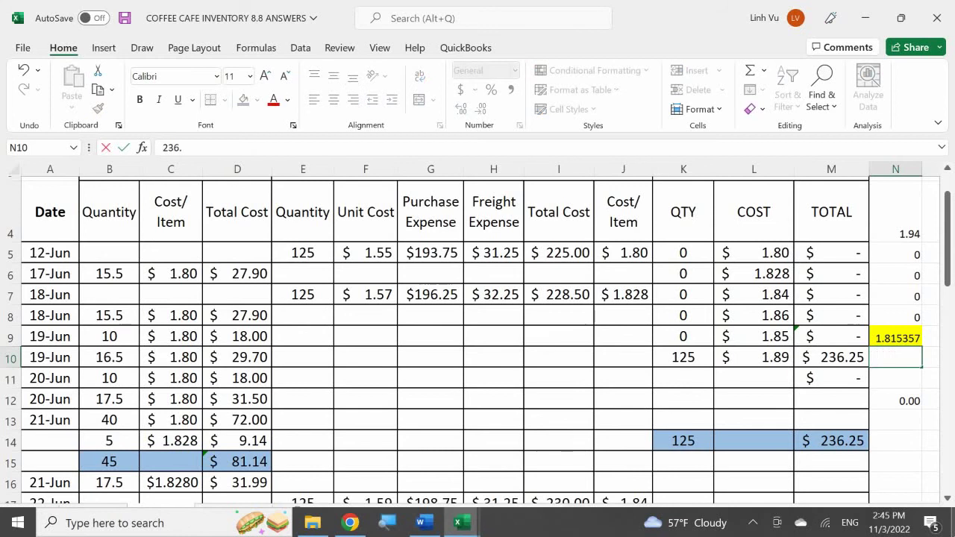
{"action": "type", "text": "25"}
{"action": "key", "text": "Return"}
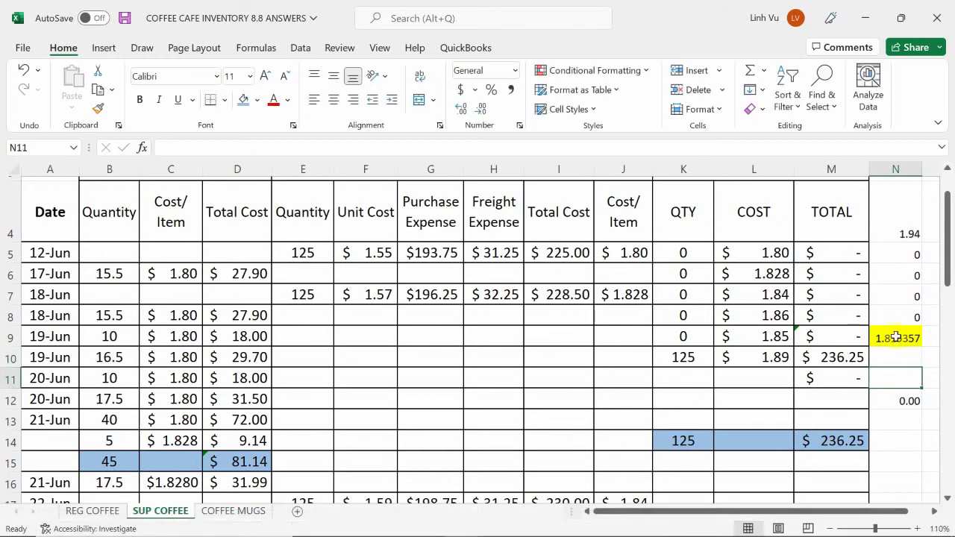
{"action": "left_click", "coordinate": [901, 355]}
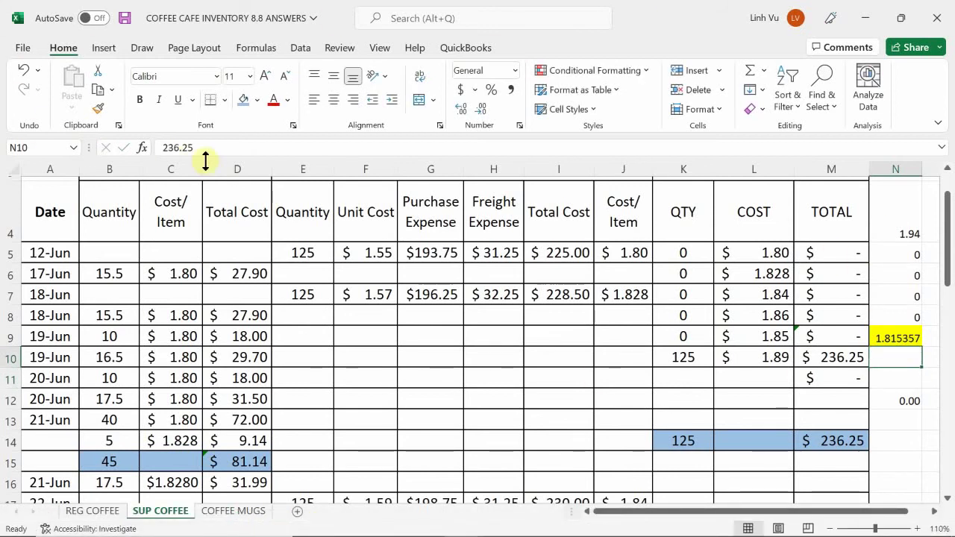
{"action": "left_click", "coordinate": [287, 100]}
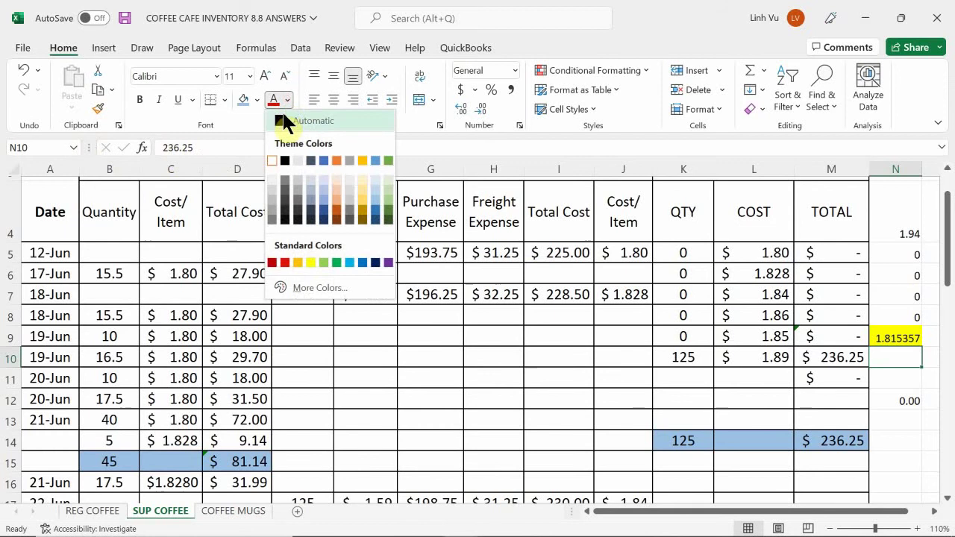
{"action": "left_click", "coordinate": [285, 120]}
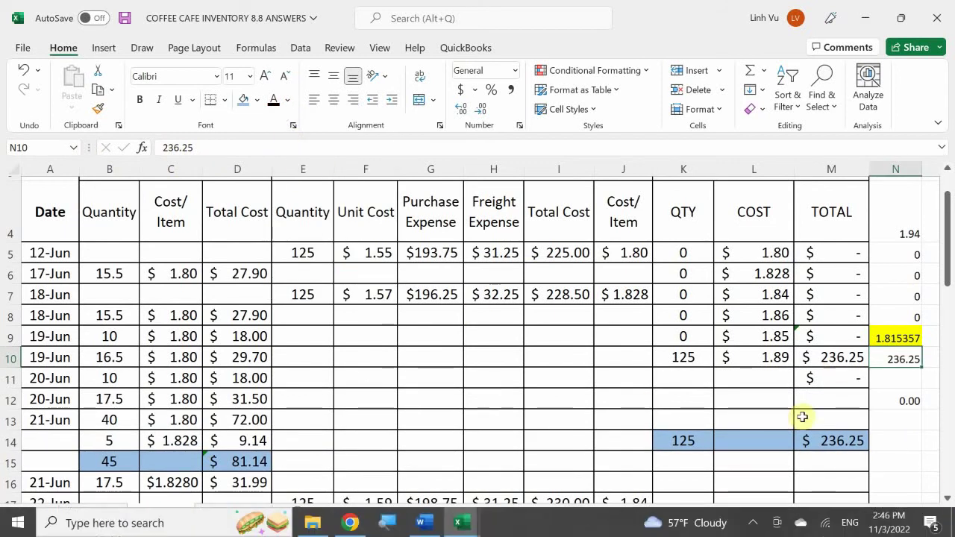
- Overwrite the row-10 on-hand quantity in K10 with 100
{"action": "left_click", "coordinate": [683, 357]}
{"action": "type", "text": "100"}
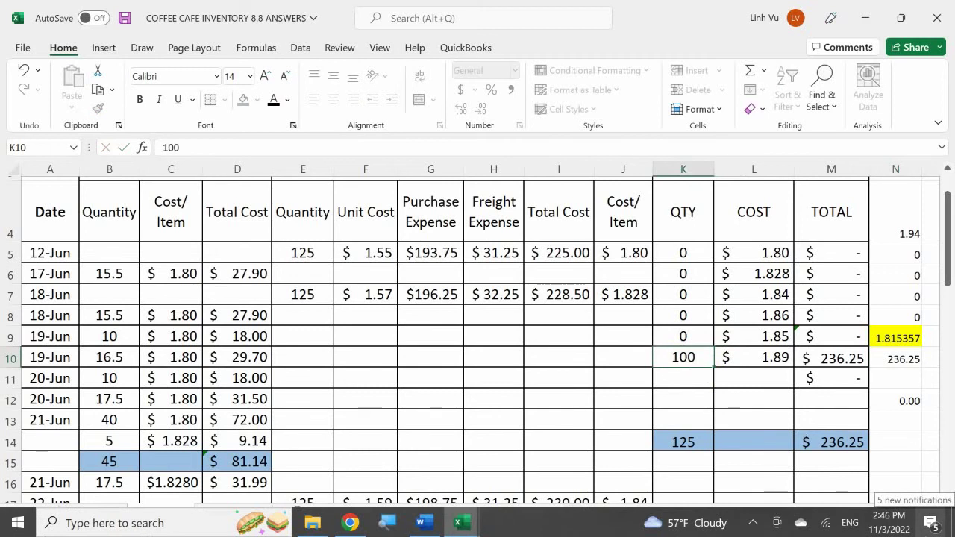
{"action": "key", "text": "Return"}
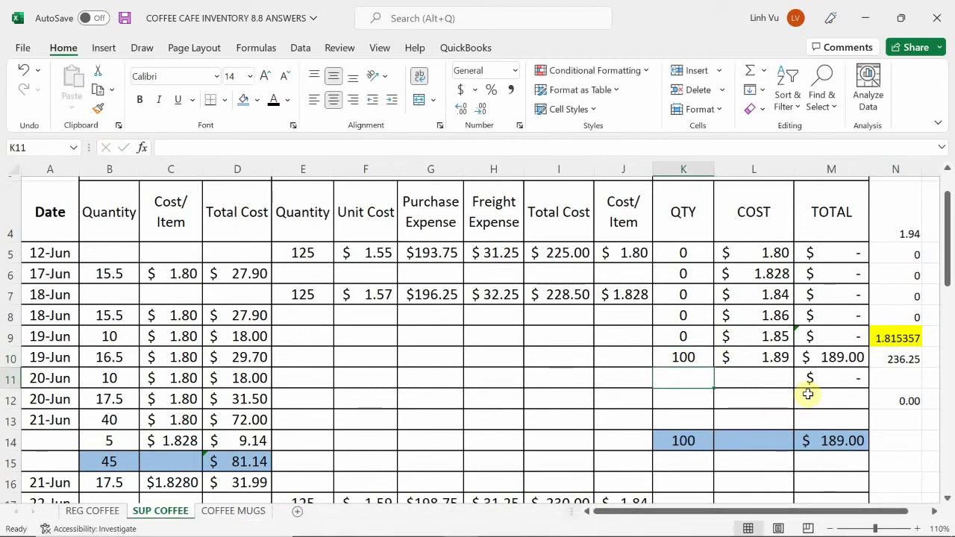
{"action": "scroll", "coordinate": [807, 394], "scroll_direction": "down", "scroll_amount": 8}
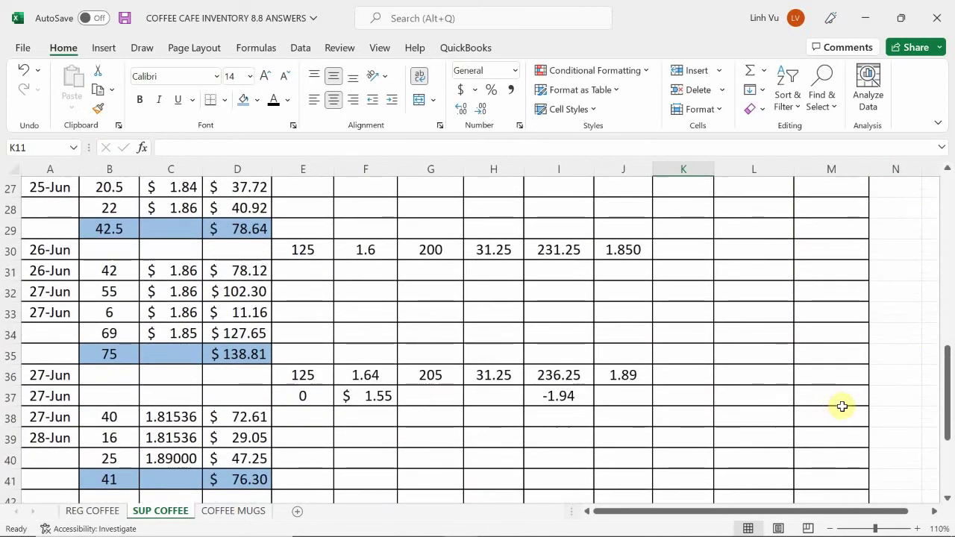
{"action": "scroll", "coordinate": [842, 406], "scroll_direction": "down", "scroll_amount": 1}
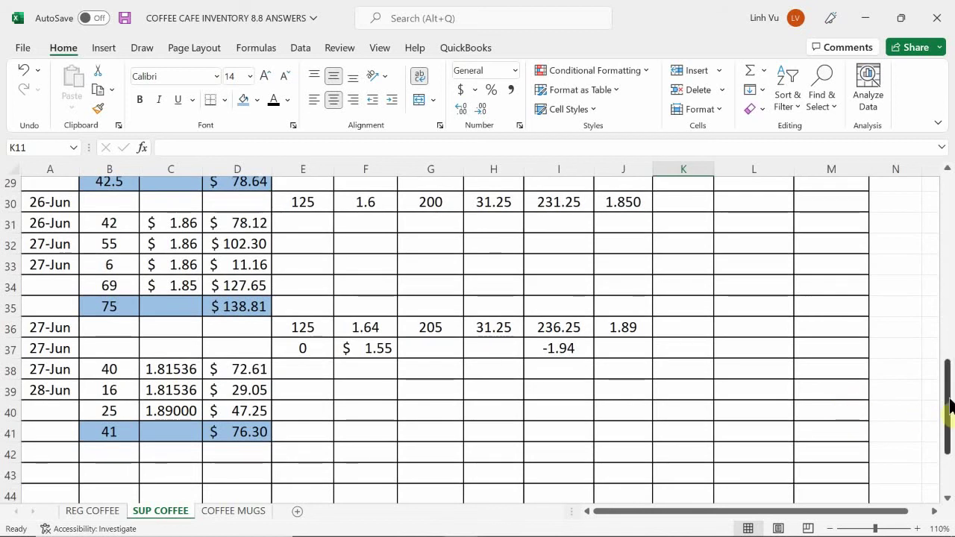
{"action": "scroll", "coordinate": [948, 401], "scroll_direction": "up", "scroll_amount": 9}
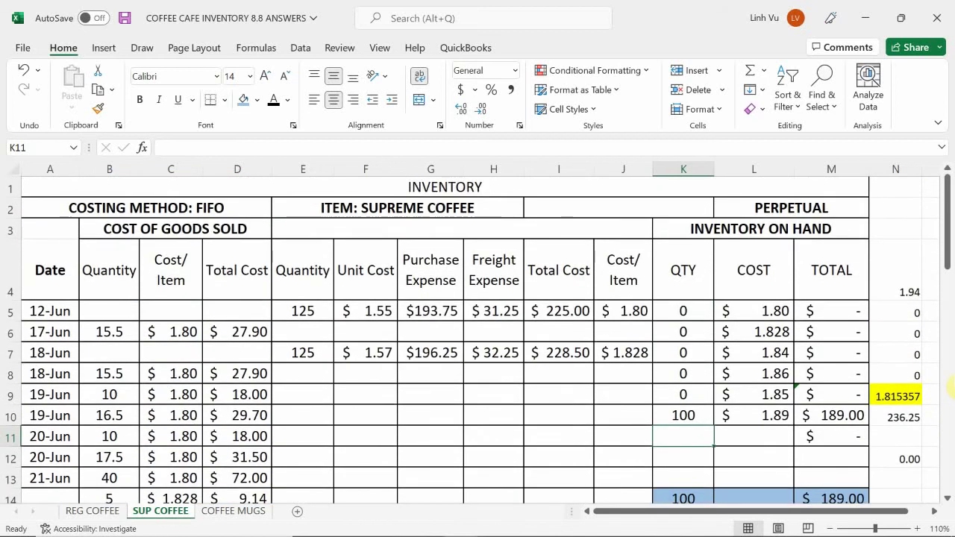
{"action": "scroll", "coordinate": [950, 386], "scroll_direction": "down", "scroll_amount": 1}
- Enter =236.25-47.25 in N10, correcting a mistyped 46.25, so it shows 189
{"action": "left_click", "coordinate": [886, 370]}
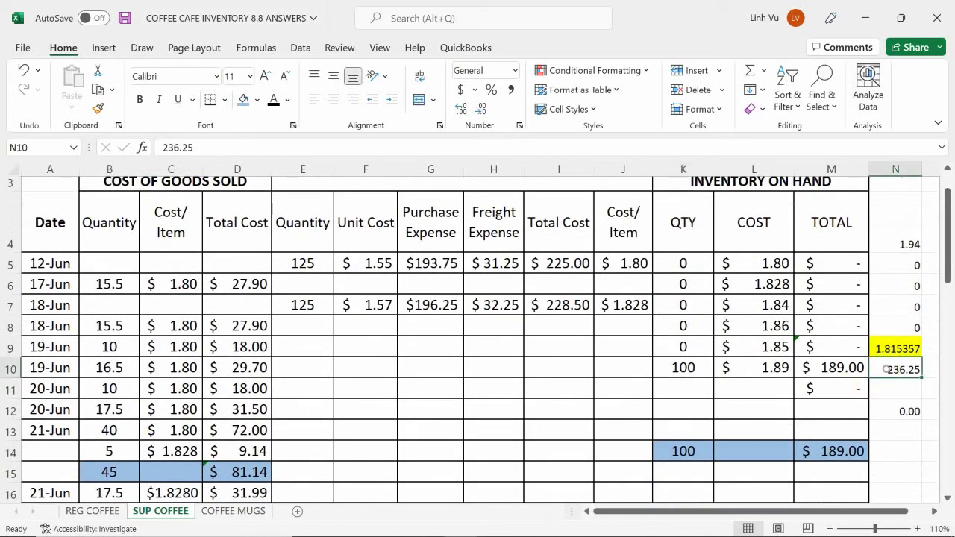
{"action": "type", "text": "="}
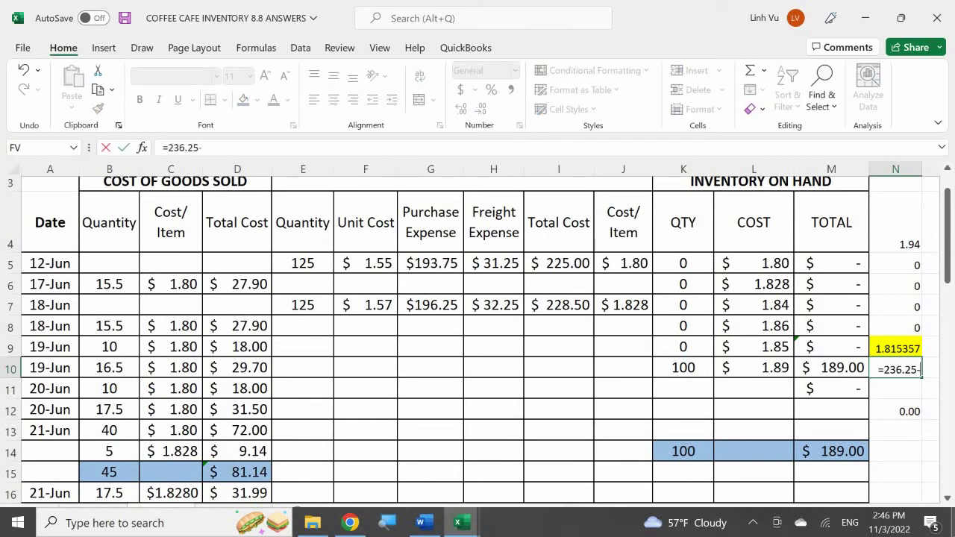
{"action": "type", "text": "236.25-46.25"}
{"action": "key", "text": "Return"}
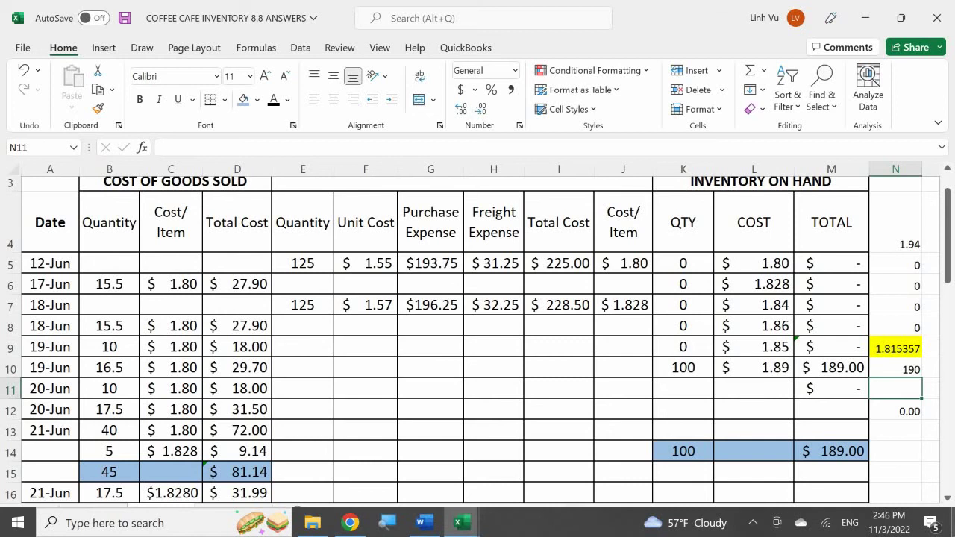
{"action": "left_click", "coordinate": [894, 368]}
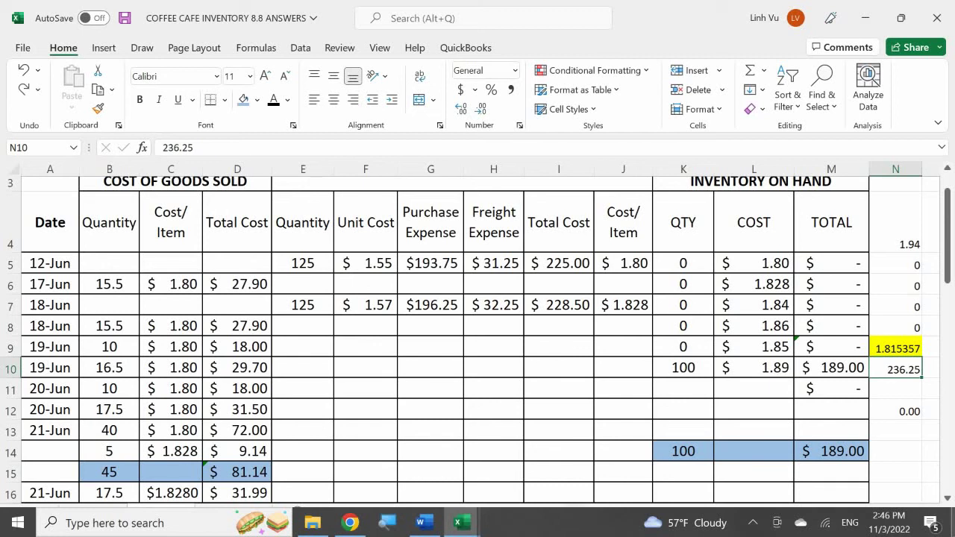
{"action": "type", "text": "="}
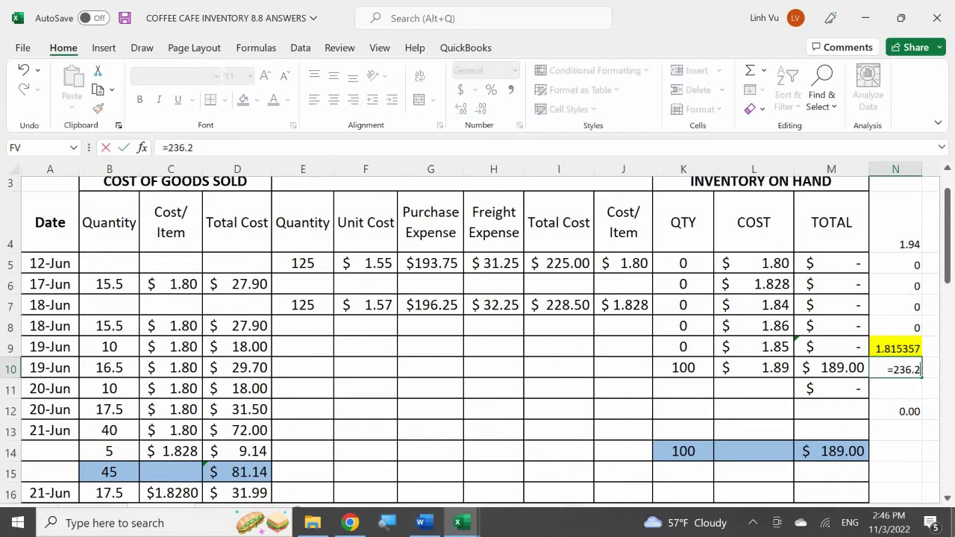
{"action": "type", "text": "236.25-47.25"}
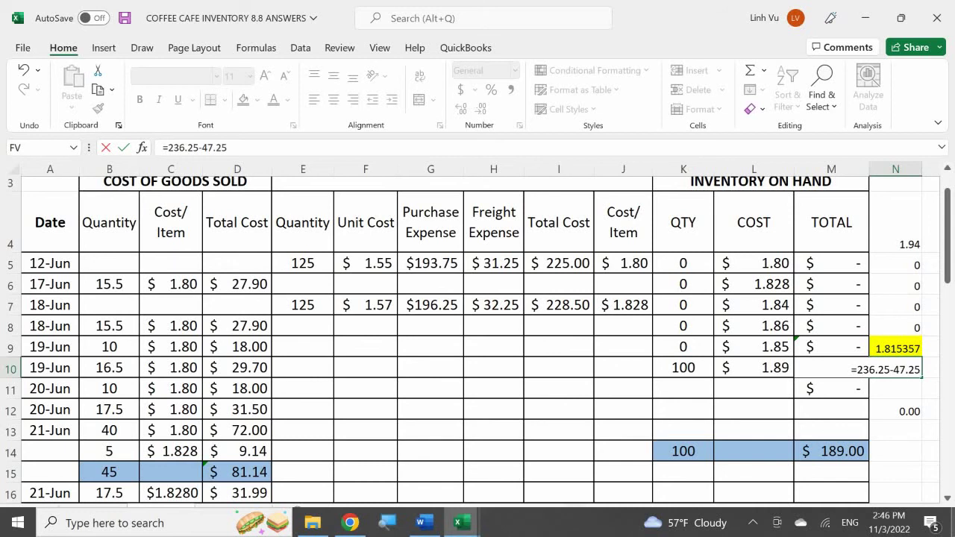
{"action": "key", "text": "Return"}
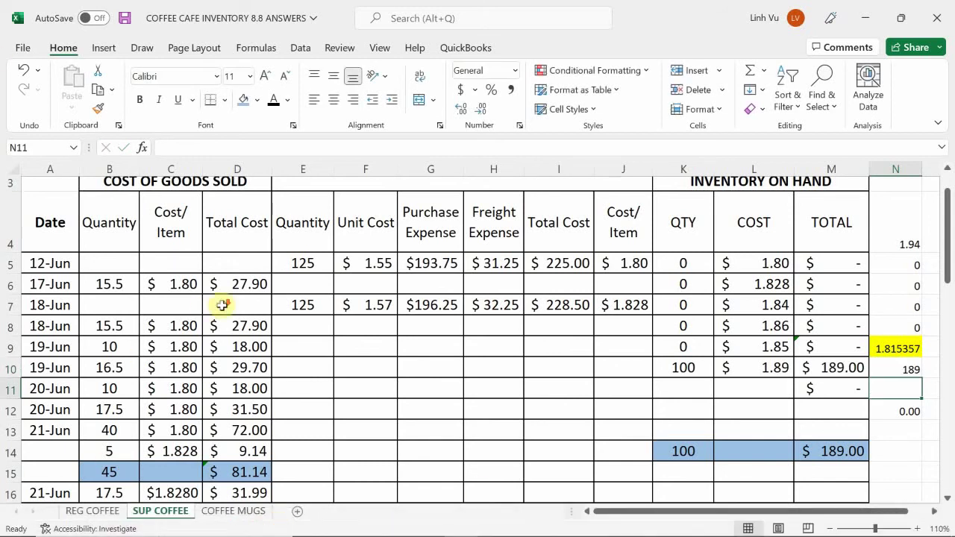
{"action": "scroll", "coordinate": [256, 288], "scroll_direction": "down", "scroll_amount": 7}
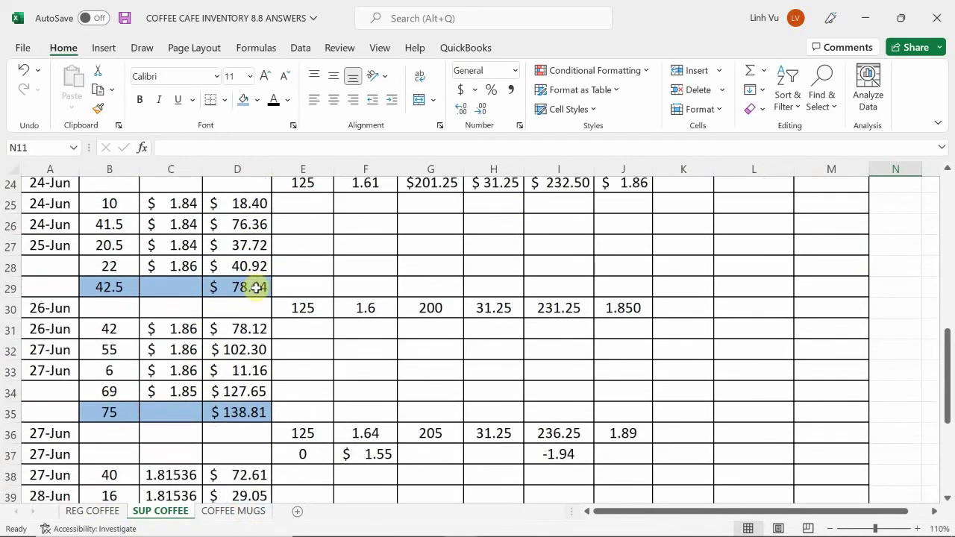
{"action": "scroll", "coordinate": [256, 288], "scroll_direction": "down", "scroll_amount": 3}
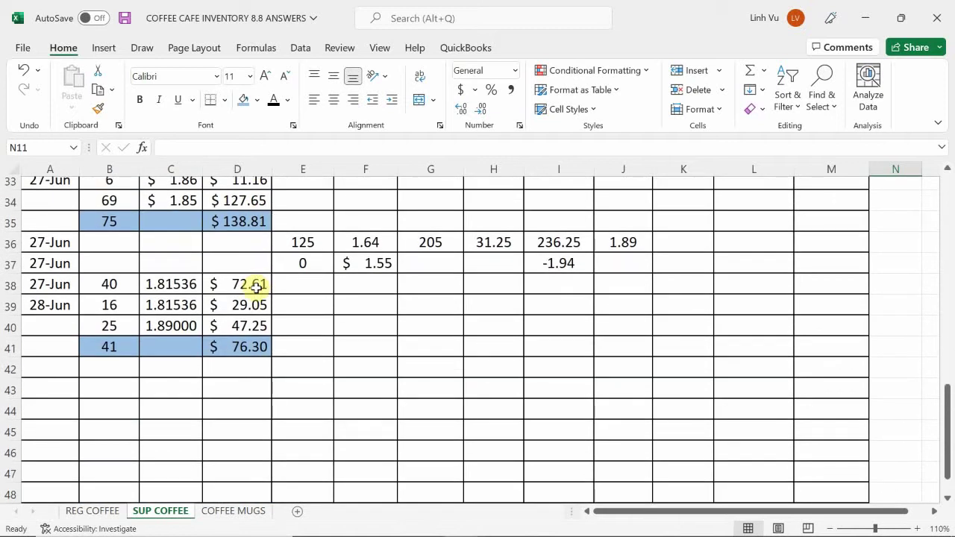
{"action": "scroll", "coordinate": [256, 288], "scroll_direction": "up", "scroll_amount": 1}
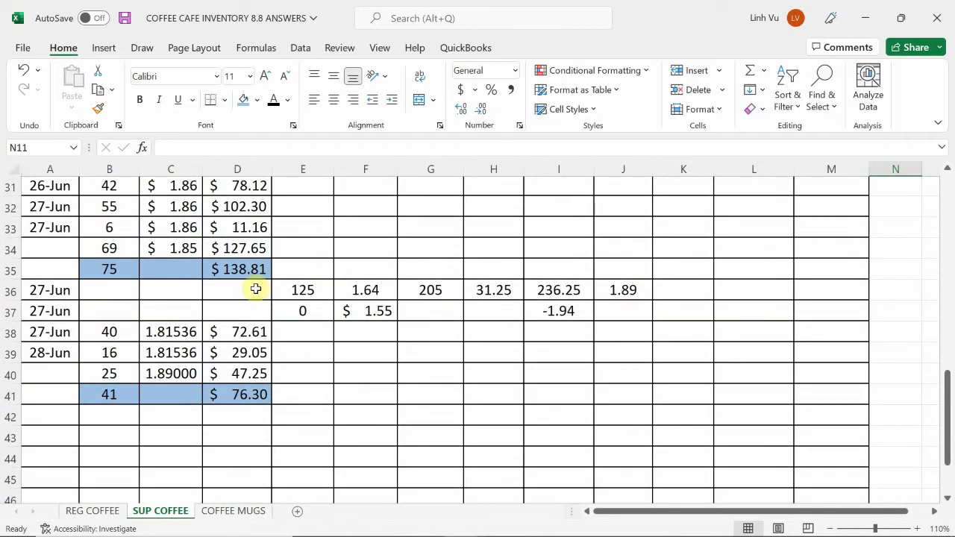
{"action": "scroll", "coordinate": [256, 289], "scroll_direction": "up", "scroll_amount": 1}
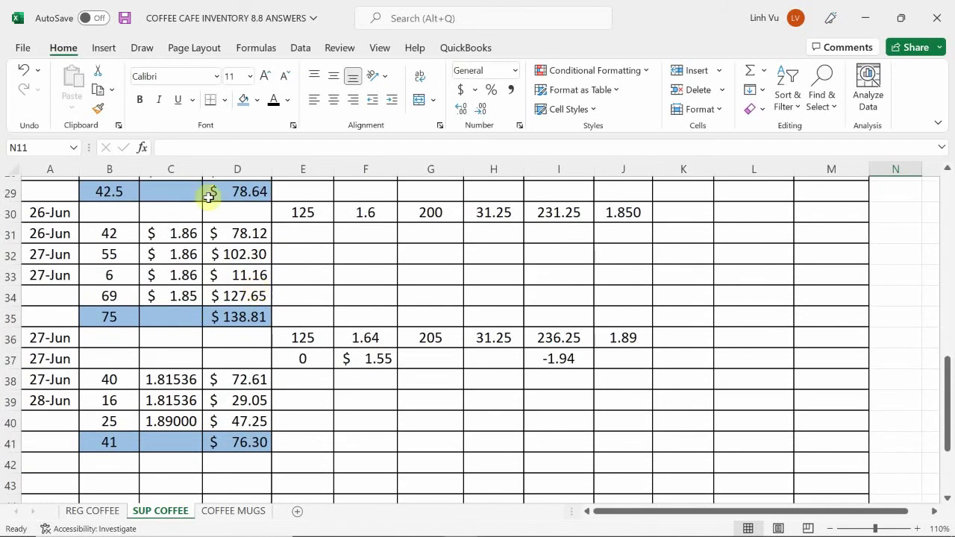
{"action": "left_click", "coordinate": [458, 522]}
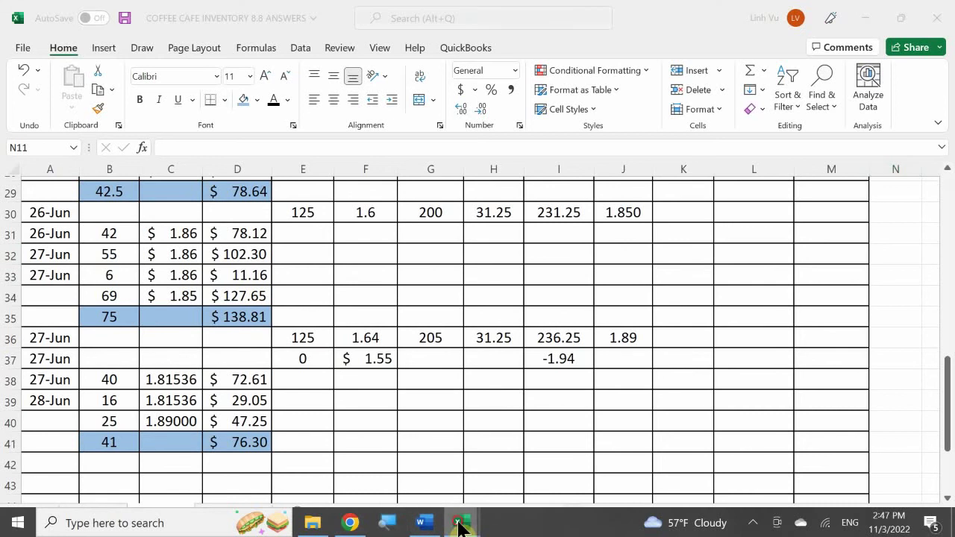
- Enter the 76.30 COGS – Supreme Coffee debit in D771 of the General Journal
{"action": "left_click", "coordinate": [313, 464]}
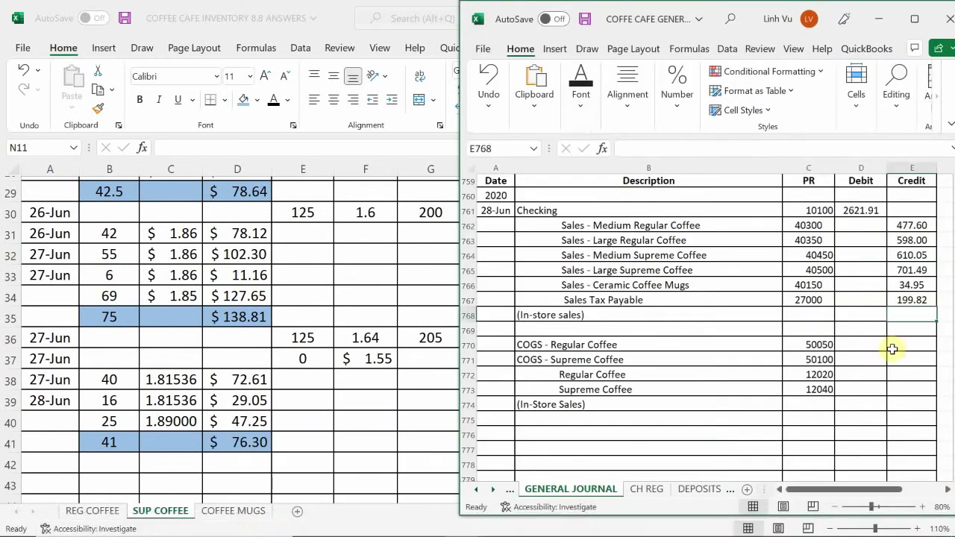
{"action": "left_click", "coordinate": [858, 360]}
{"action": "type", "text": "7"}
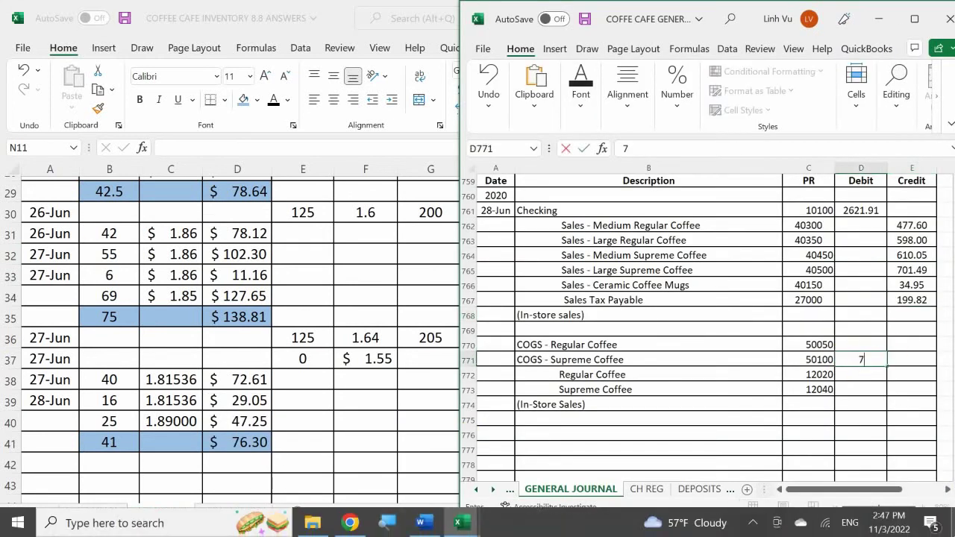
{"action": "type", "text": "6.30"}
{"action": "key", "text": "Return"}
{"action": "key", "text": "Return"}
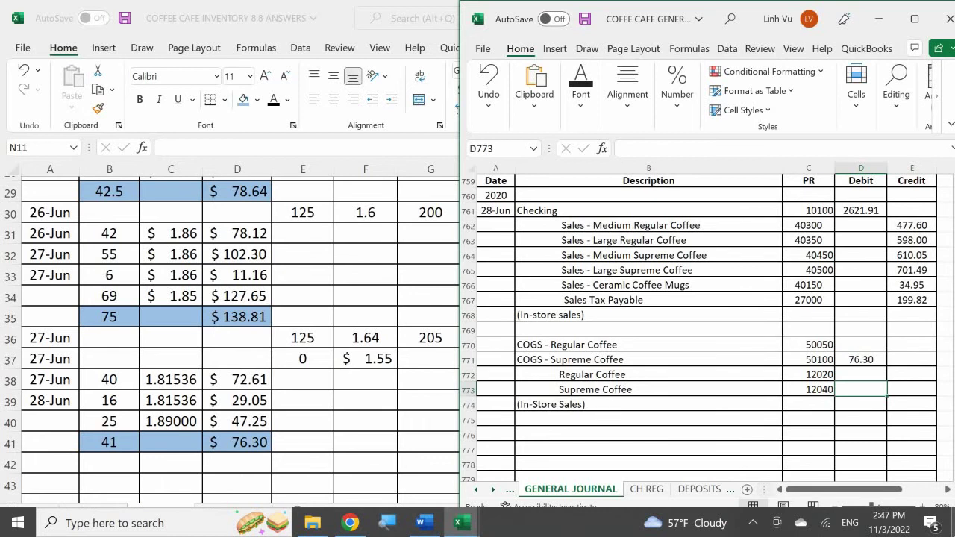
- Credit Supreme Coffee inventory with a formula referencing the 76.30 debit
{"action": "left_click", "coordinate": [912, 388]}
{"action": "type", "text": "7"}
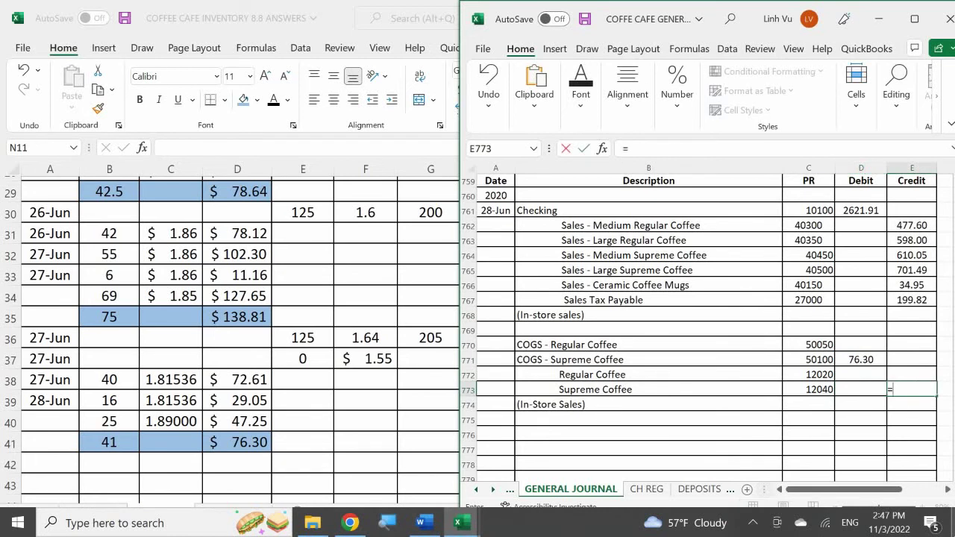
{"action": "key", "text": "Left"}
{"action": "key", "text": "Up"}
{"action": "key", "text": "Up"}
{"action": "key", "text": "Return"}
{"action": "left_click", "coordinate": [860, 404]}
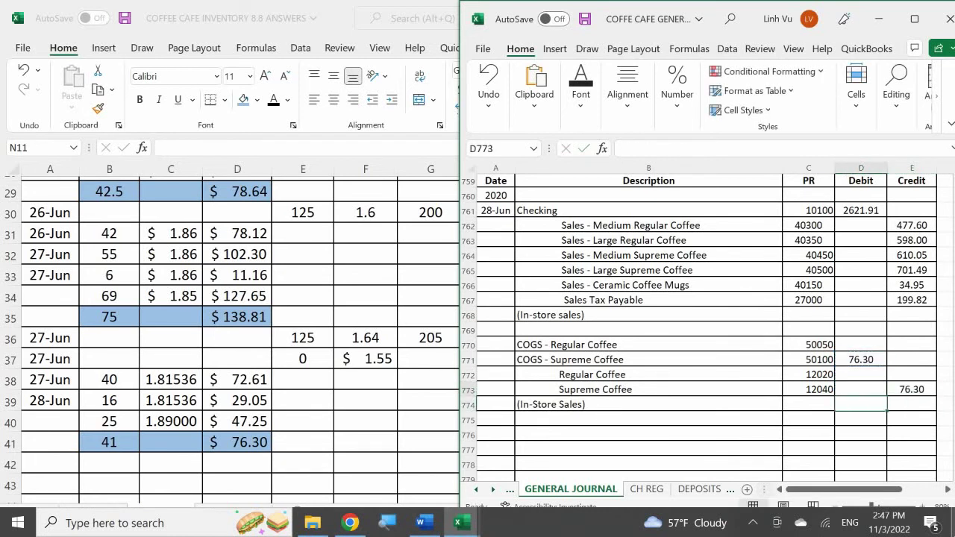
{"action": "key", "text": "Up"}
{"action": "key", "text": "Up"}
{"action": "key", "text": "Up"}
{"action": "key", "text": "Up"}
{"action": "key", "text": "Up"}
{"action": "key", "text": "Down"}
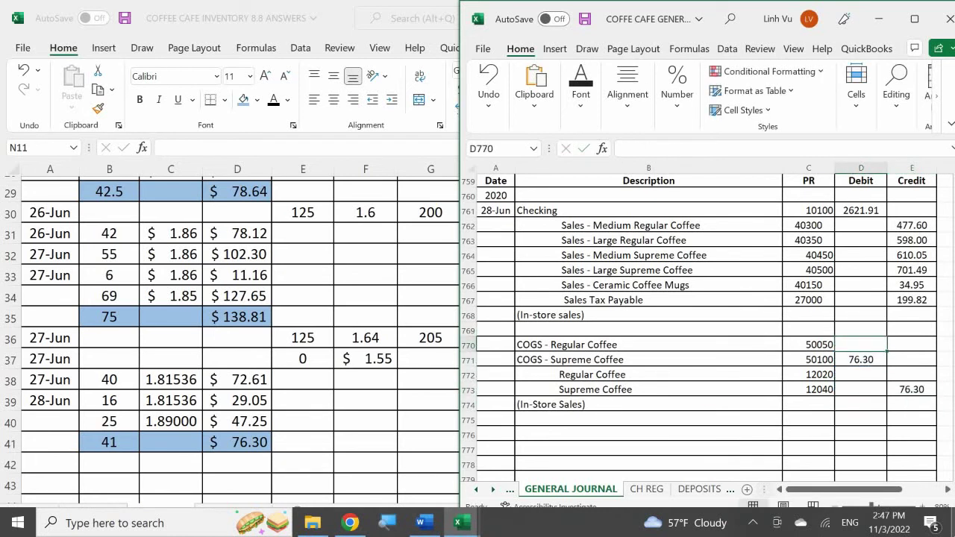
- Check the REG COFFEE inventory sheet for the Regular Coffee cost
{"action": "left_click", "coordinate": [96, 513]}
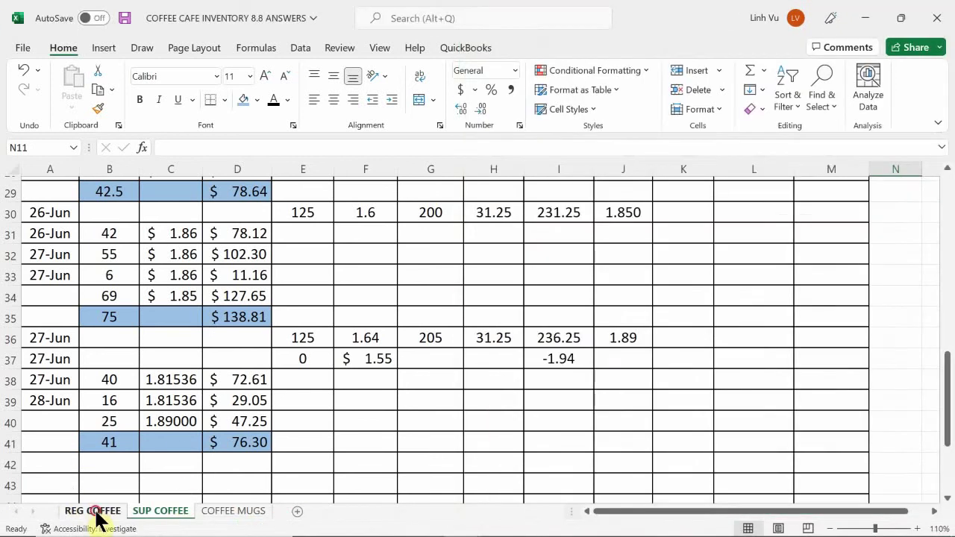
{"action": "left_click", "coordinate": [96, 512]}
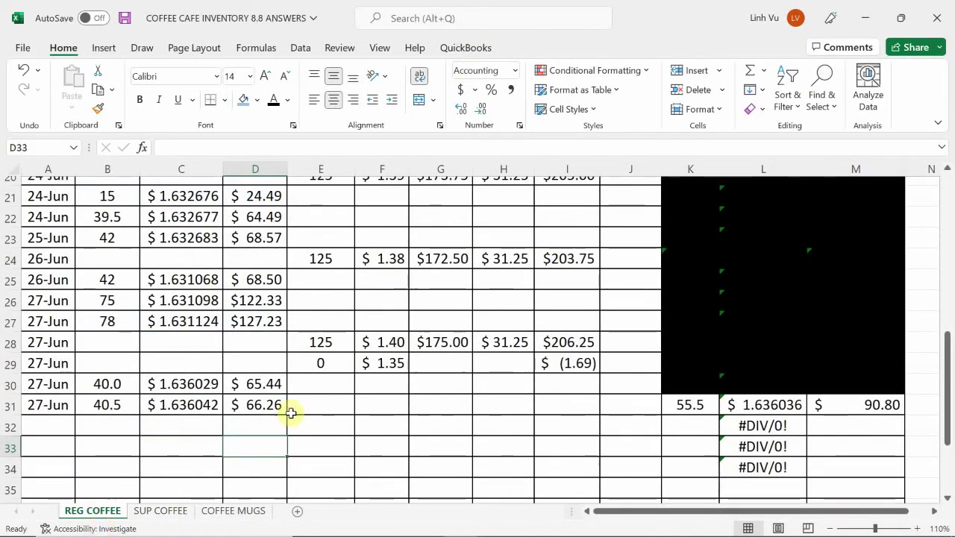
{"action": "mouse_move", "coordinate": [562, 533]}
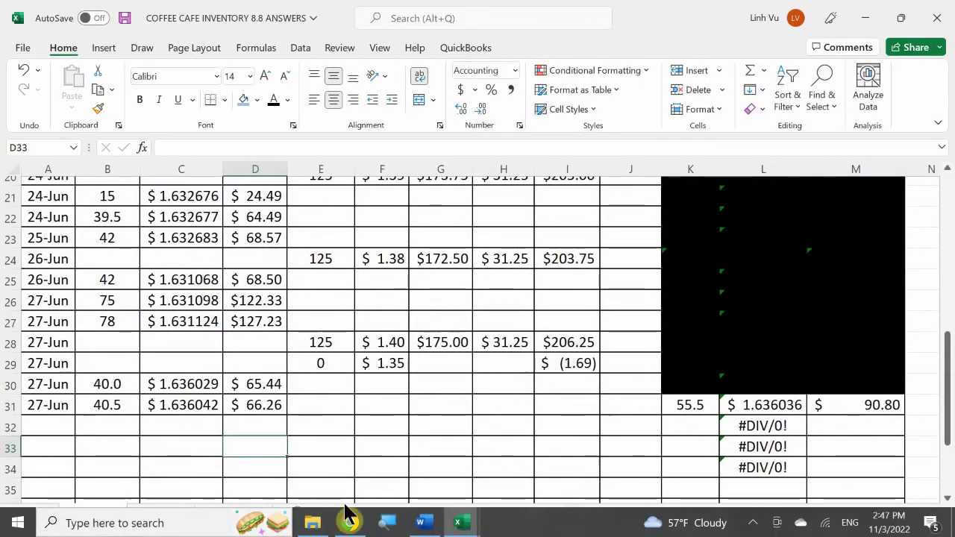
{"action": "left_click", "coordinate": [461, 522]}
{"action": "left_click", "coordinate": [290, 477]}
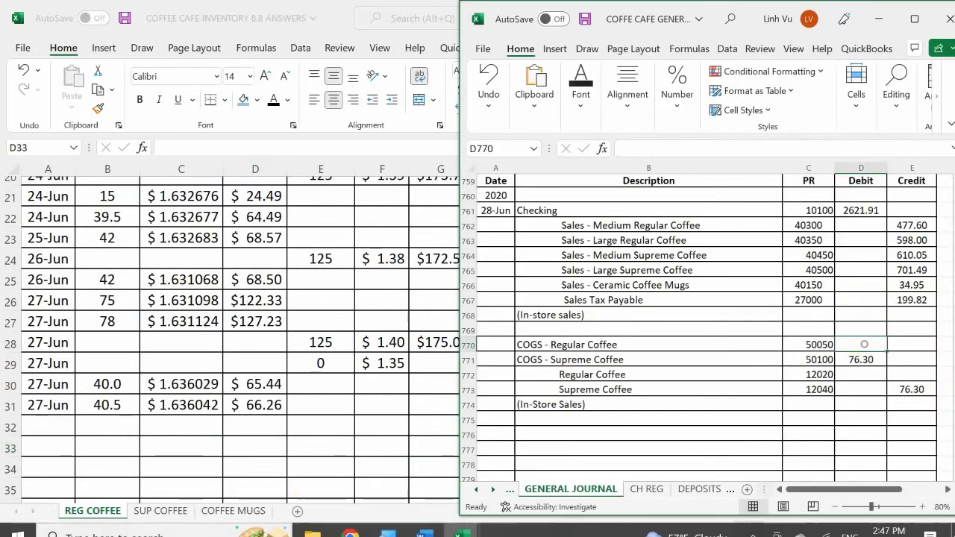
- Debit COGS – Regular Coffee 66.26 in D770 and credit inventory with =D770
{"action": "type", "text": "66.26"}
{"action": "key", "text": "Return"}
{"action": "key", "text": "Return"}
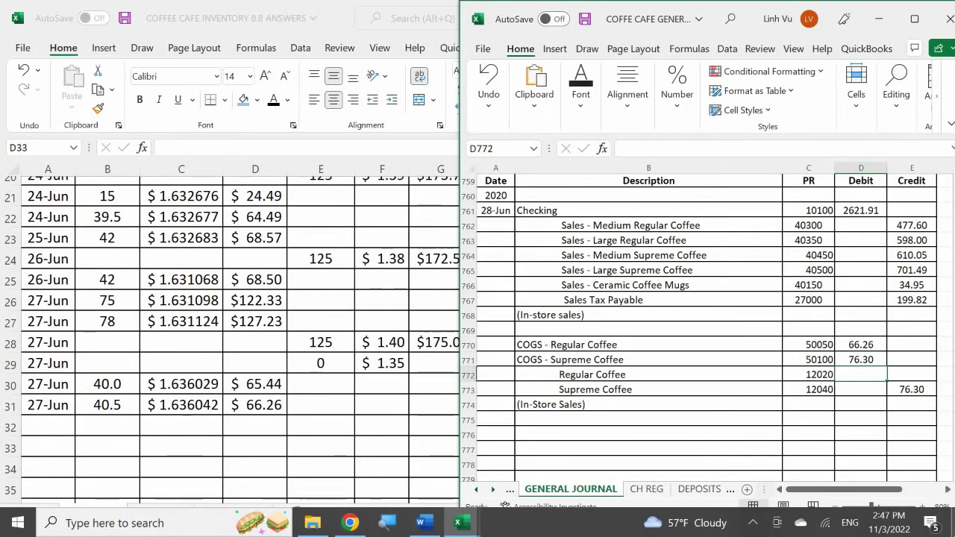
{"action": "key", "text": "Right"}
{"action": "type", "text": "="}
{"action": "key", "text": "Left"}
{"action": "key", "text": "Up"}
{"action": "key", "text": "Up"}
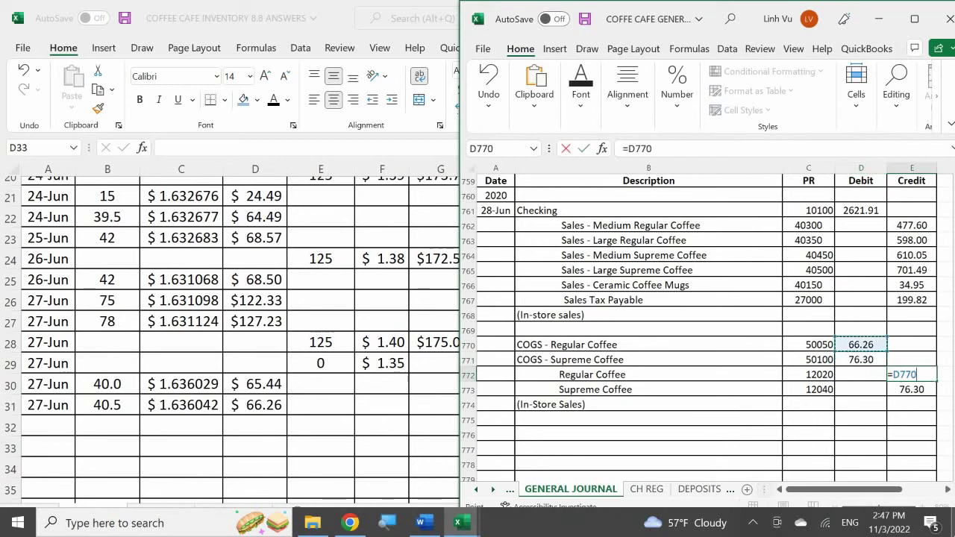
{"action": "key", "text": "Return"}
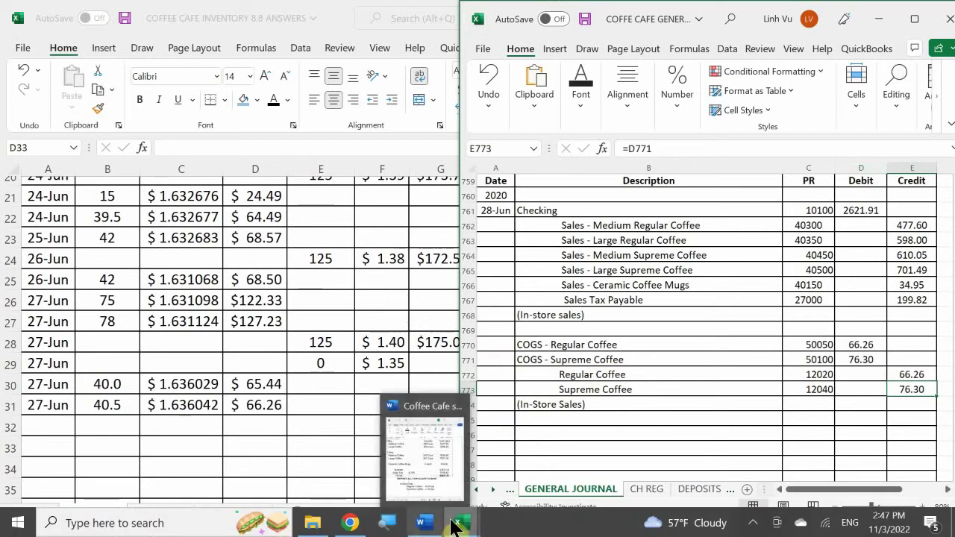
- Go to the COGS sheet in the general ledger workbook
{"action": "mouse_move", "coordinate": [457, 526]}
{"action": "left_click", "coordinate": [376, 458]}
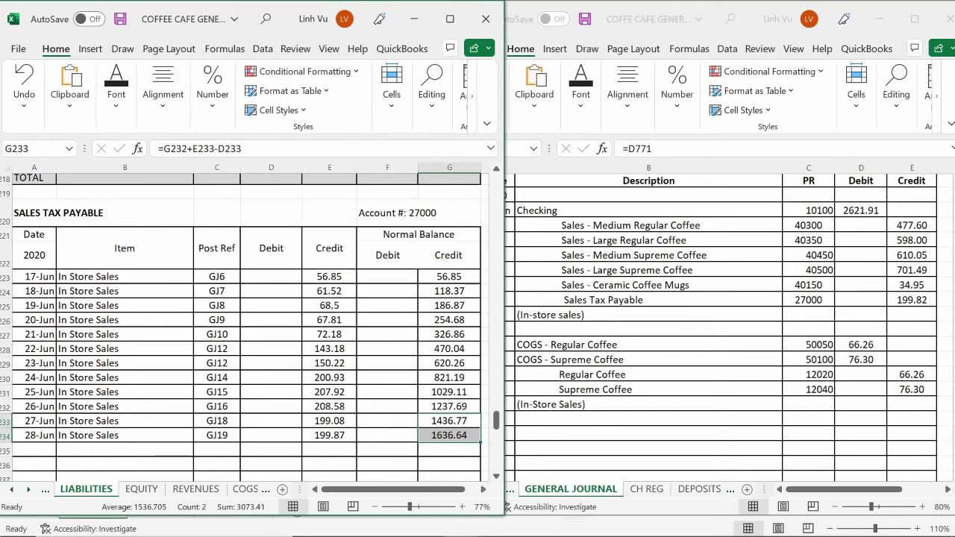
{"action": "left_click", "coordinate": [251, 489]}
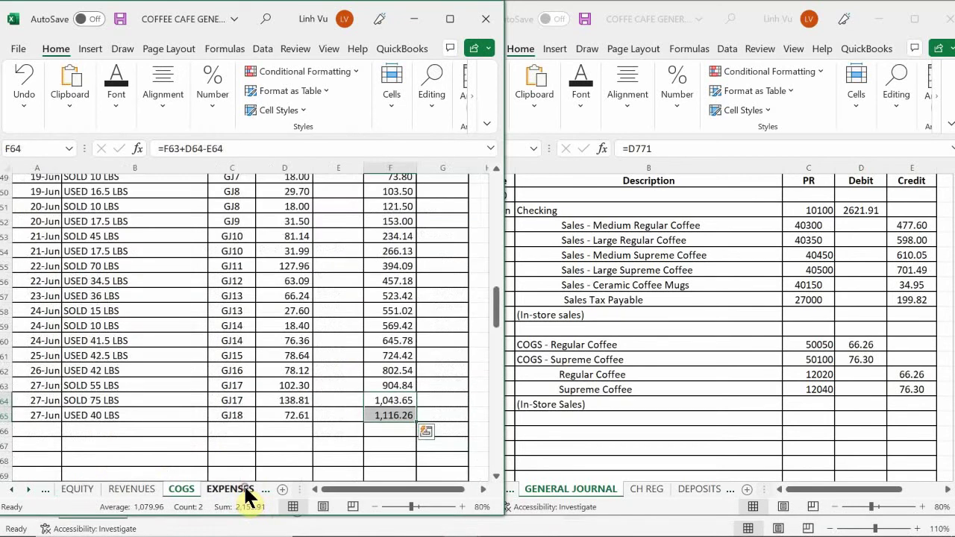
{"action": "left_click", "coordinate": [112, 371]}
{"action": "scroll", "coordinate": [112, 371], "scroll_direction": "up", "scroll_amount": 16}
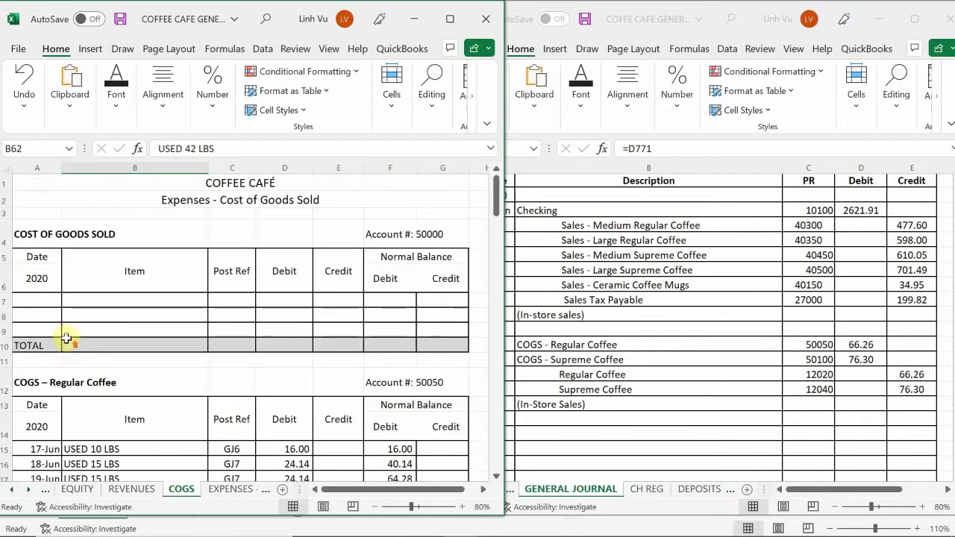
{"action": "scroll", "coordinate": [82, 366], "scroll_direction": "down", "scroll_amount": 1}
{"action": "scroll", "coordinate": [78, 377], "scroll_direction": "down", "scroll_amount": 6}
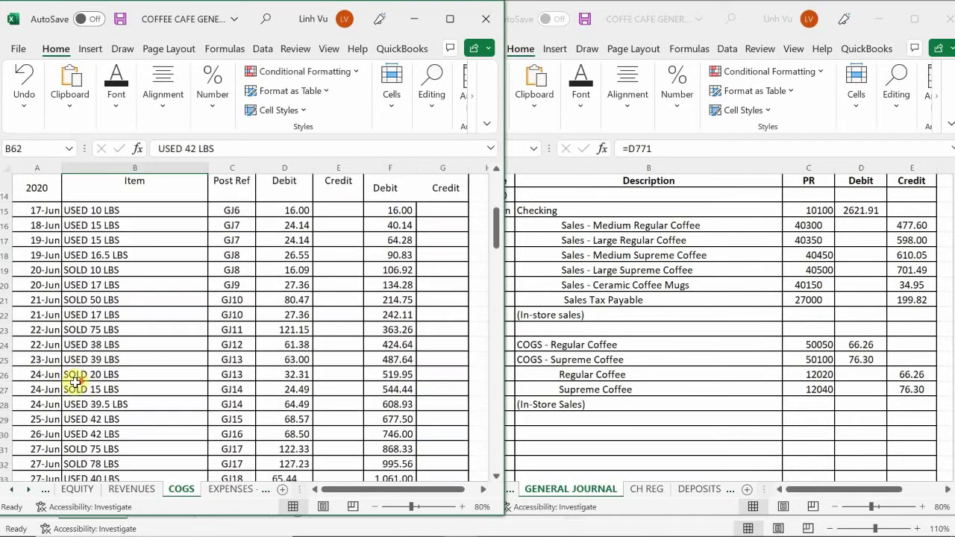
{"action": "scroll", "coordinate": [73, 389], "scroll_direction": "up", "scroll_amount": 1}
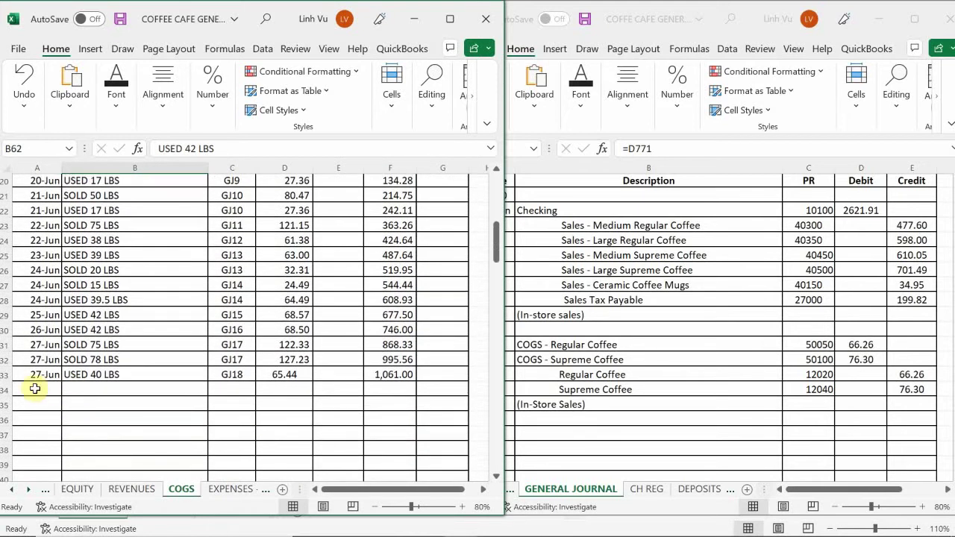
- Start the 28-Jun Regular Coffee row with date 6/28, item USED 40.45 LBS and reference GJ19
{"action": "double_click", "coordinate": [35, 388]}
{"action": "type", "text": "6/"}
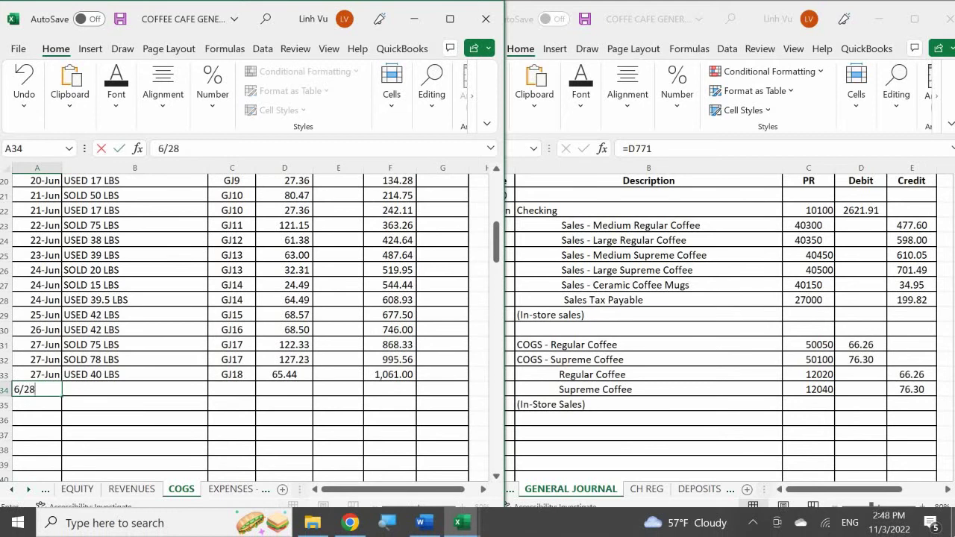
{"action": "type", "text": "28"}
{"action": "key", "text": "Return"}
{"action": "key", "text": "Right"}
{"action": "key", "text": "Up"}
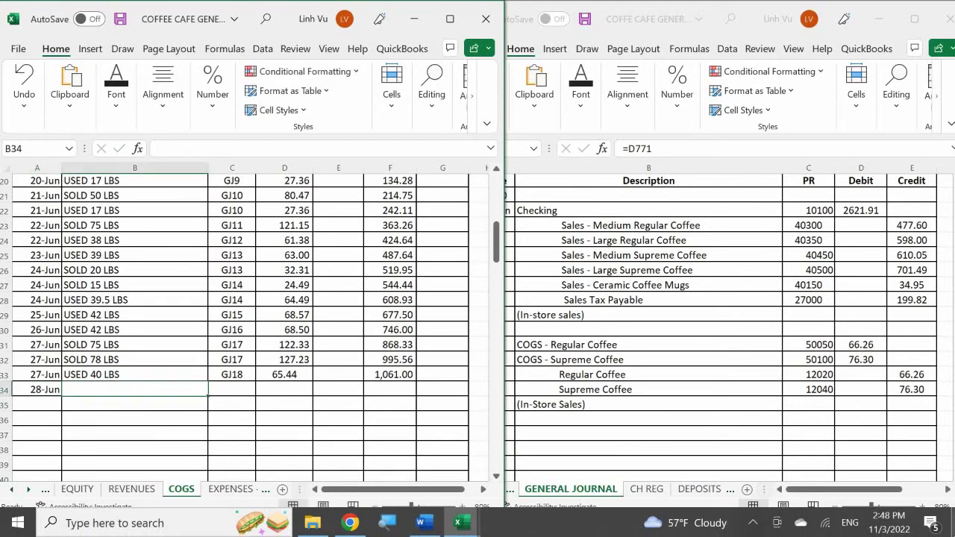
{"action": "type", "text": "USE"}
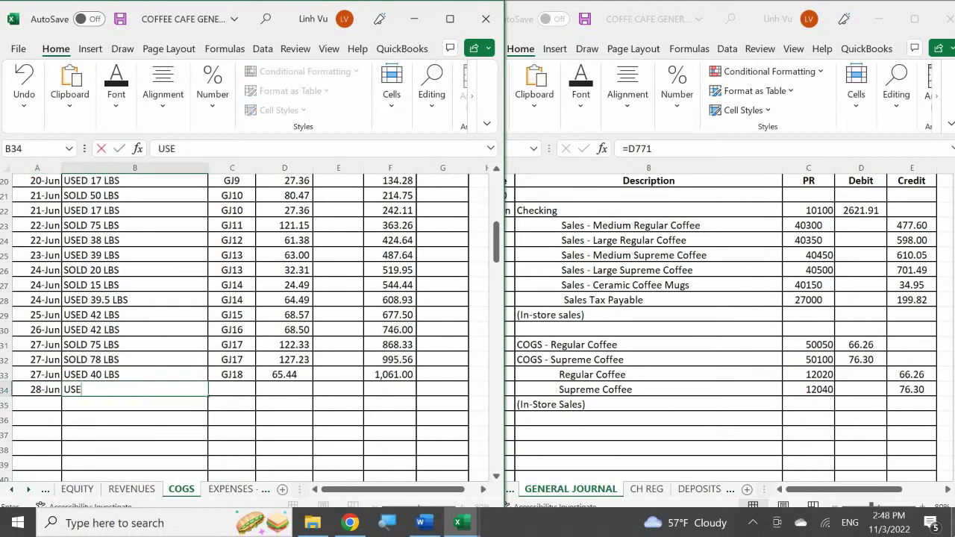
{"action": "type", "text": "D 40.45 LBS"}
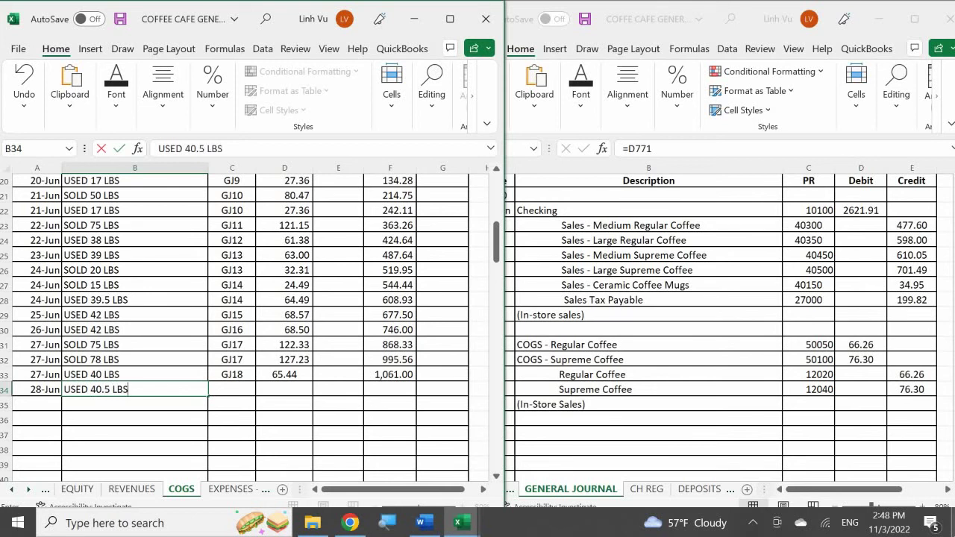
{"action": "key", "text": "Tab"}
{"action": "type", "text": "GJ"}
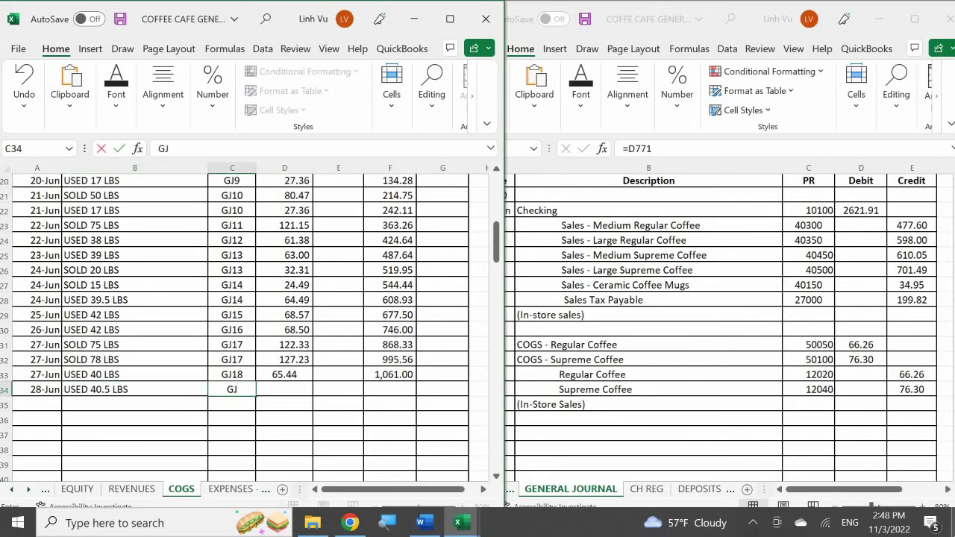
{"action": "type", "text": "19"}
{"action": "key", "text": "Return"}
- Post the 66.26 debit and extend the running balance to 1,127.26
{"action": "left_click", "coordinate": [284, 389]}
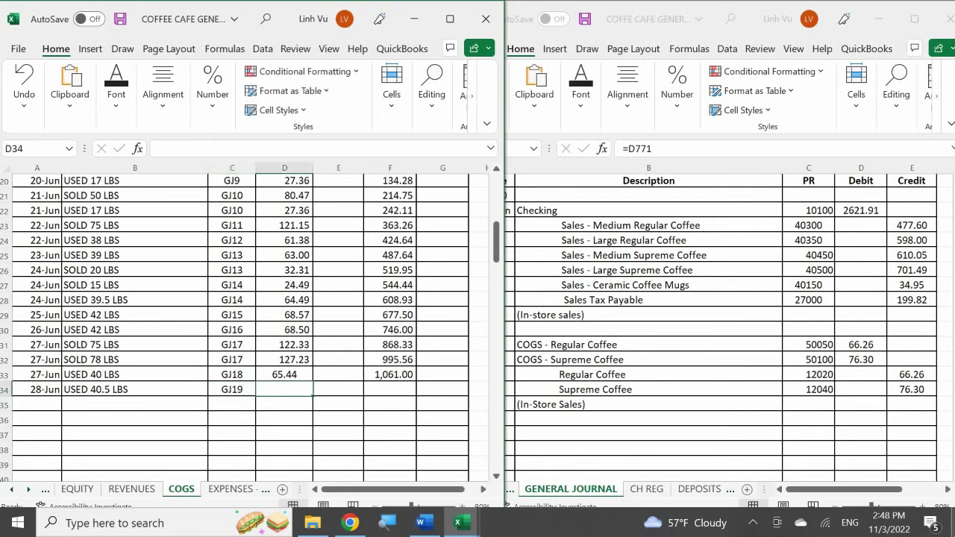
{"action": "type", "text": "66"}
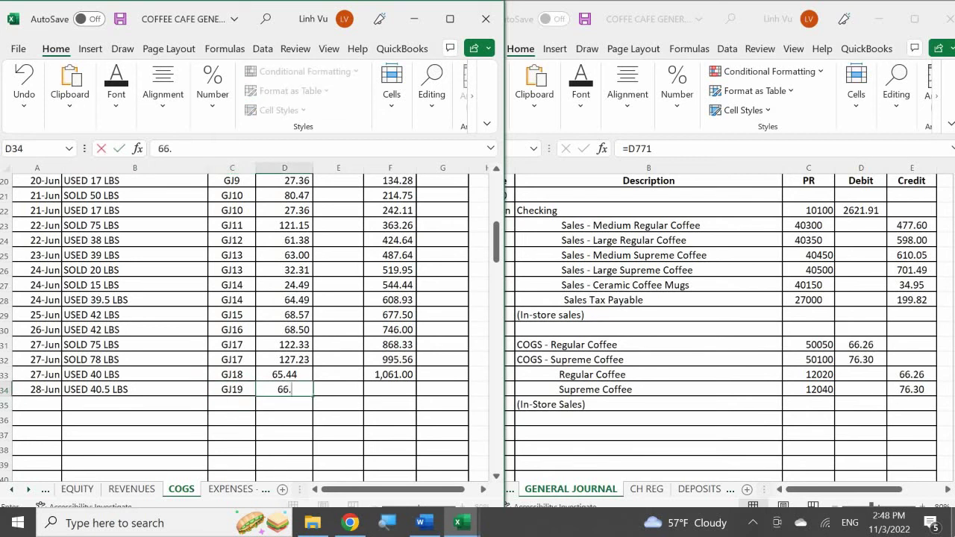
{"action": "type", "text": ".26"}
{"action": "key", "text": "Return"}
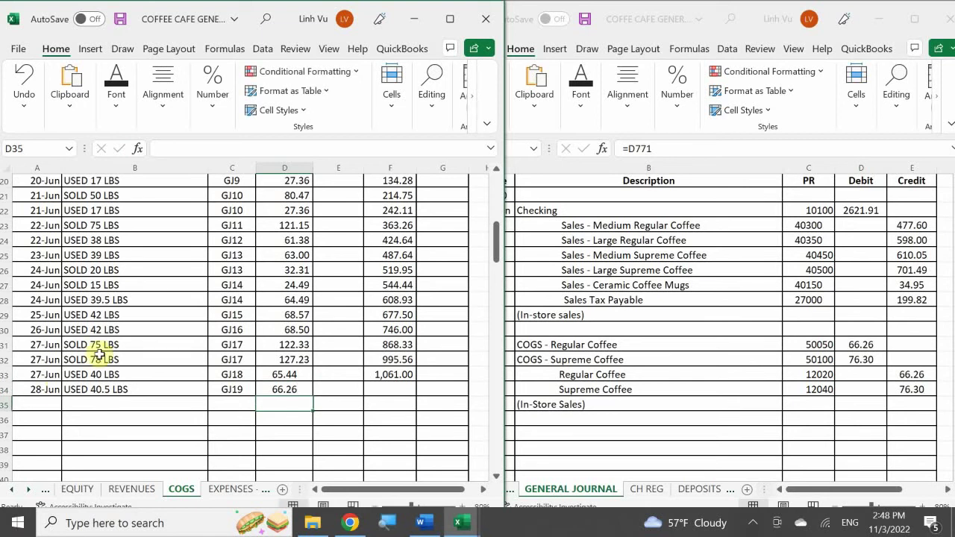
{"action": "left_click", "coordinate": [389, 375]}
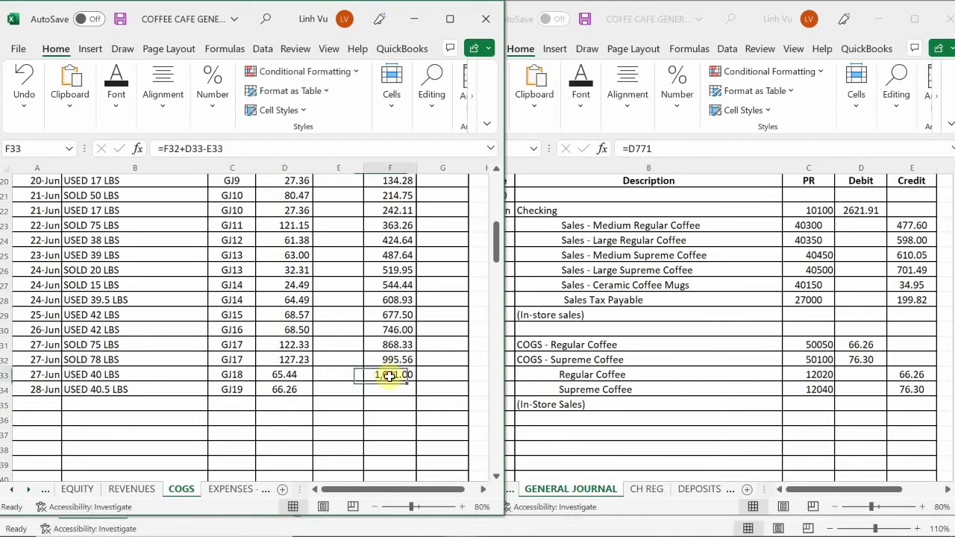
{"action": "left_click_drag", "start_coordinate": [417, 382], "coordinate": [418, 396]}
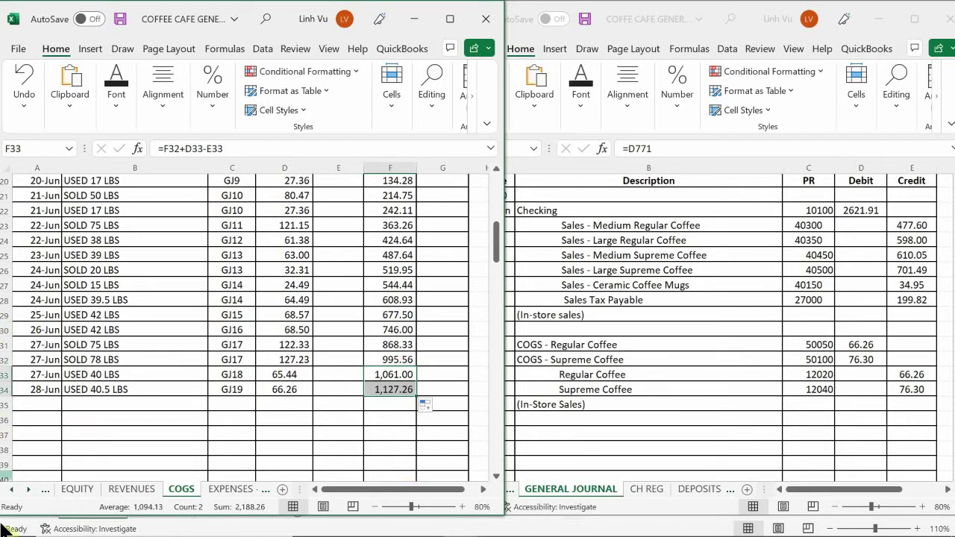
{"action": "left_click", "coordinate": [96, 451]}
- Start a new COGS row dated 6/28 with the description USED 41 LBS
{"action": "scroll", "coordinate": [96, 451], "scroll_direction": "down", "scroll_amount": 8}
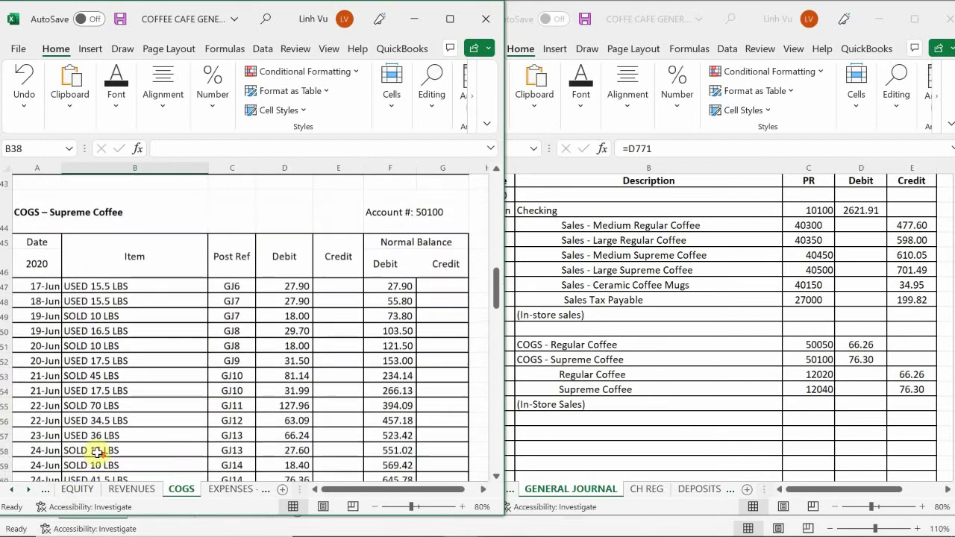
{"action": "scroll", "coordinate": [96, 452], "scroll_direction": "down", "scroll_amount": 4}
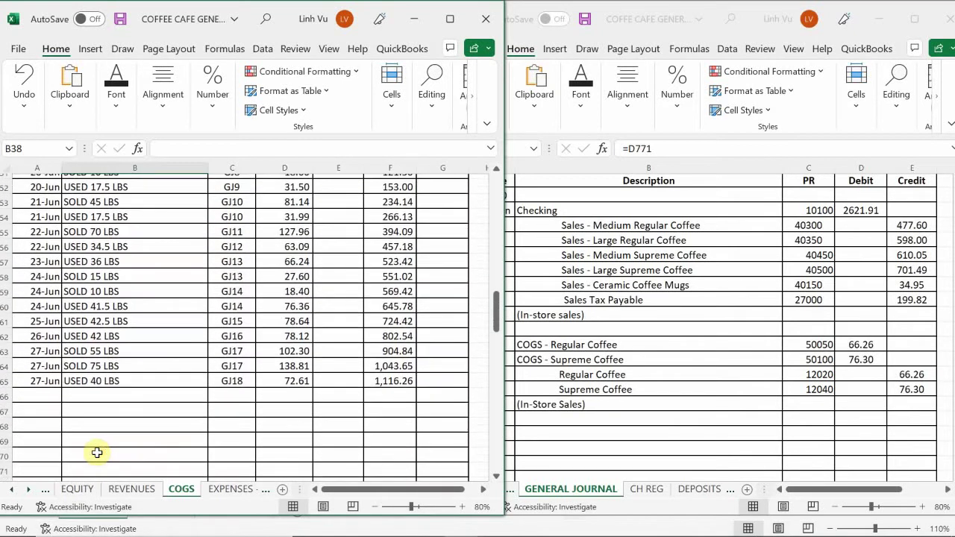
{"action": "scroll", "coordinate": [97, 452], "scroll_direction": "up", "scroll_amount": 1}
{"action": "left_click", "coordinate": [39, 431]}
{"action": "type", "text": "6"}
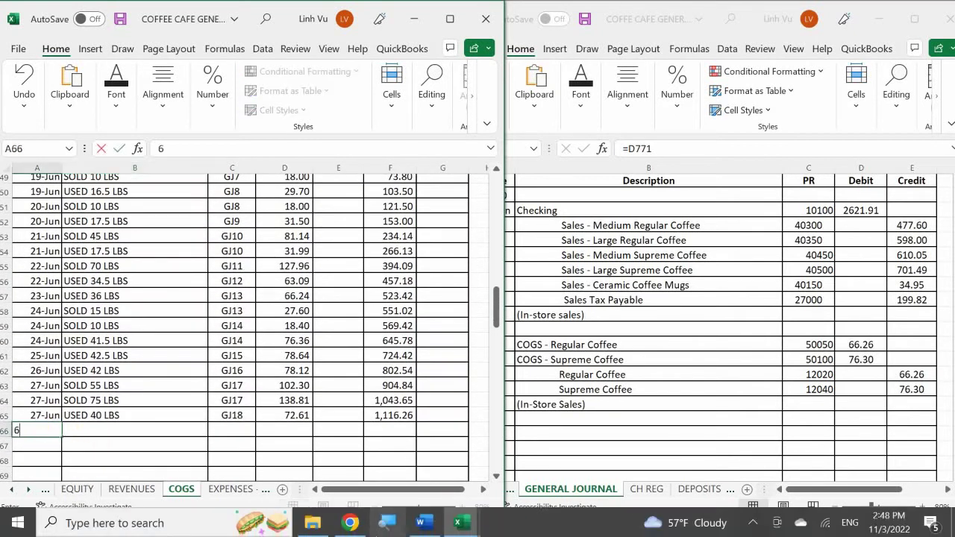
{"action": "type", "text": "/28"}
{"action": "key", "text": "Return"}
{"action": "key", "text": "Up"}
{"action": "key", "text": "Right"}
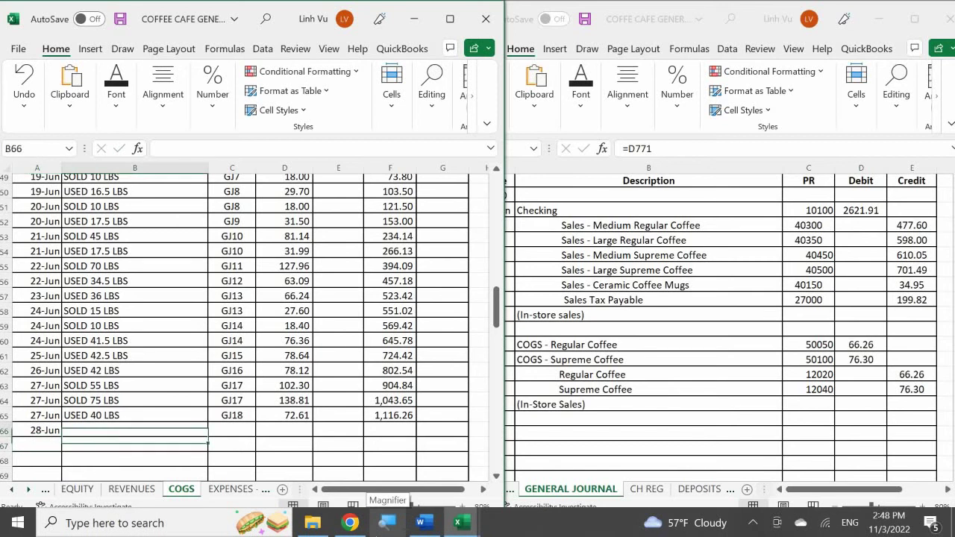
{"action": "type", "text": "YSE"}
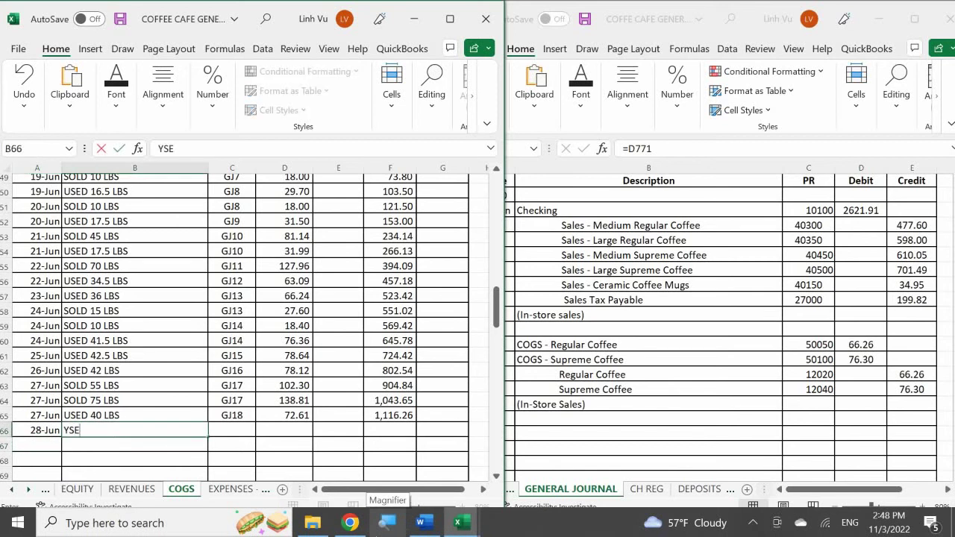
{"action": "type", "text": "ISED"}
{"action": "key", "text": "BackSpace"}
{"action": "key", "text": "BackSpace"}
{"action": "key", "text": "BackSpace"}
{"action": "key", "text": "BackSpace"}
{"action": "type", "text": "USED "}
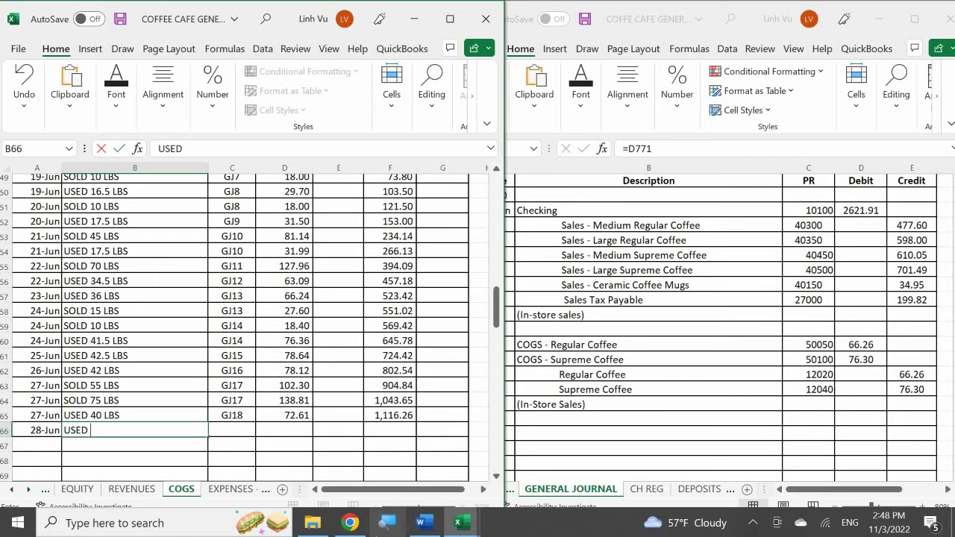
{"action": "type", "text": "41"}
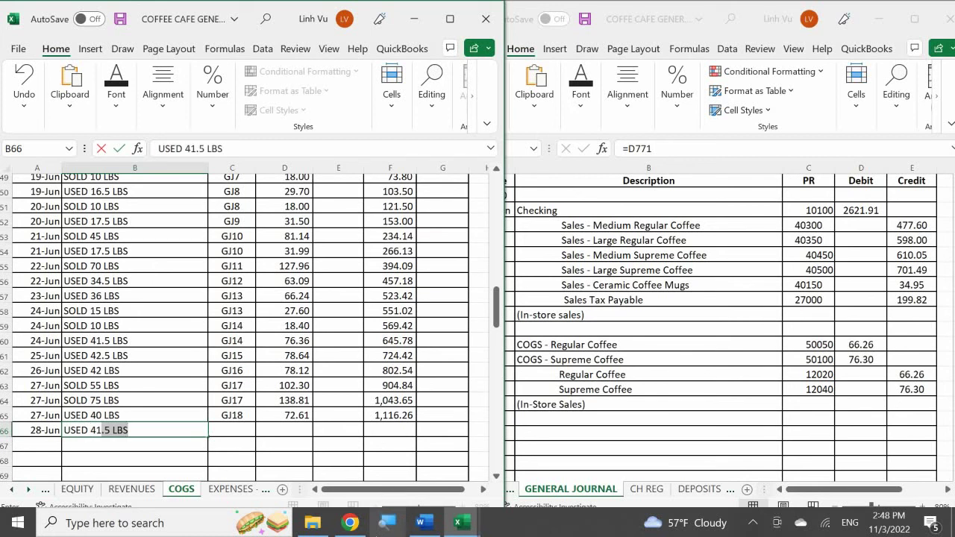
{"action": "type", "text": " LVB"}
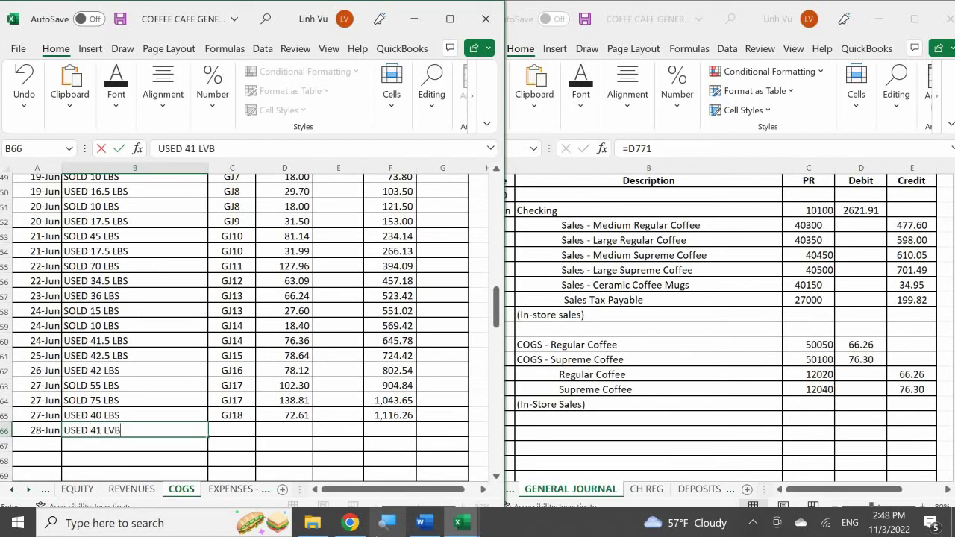
{"action": "key", "text": "BackSpace"}
{"action": "key", "text": "Tab"}
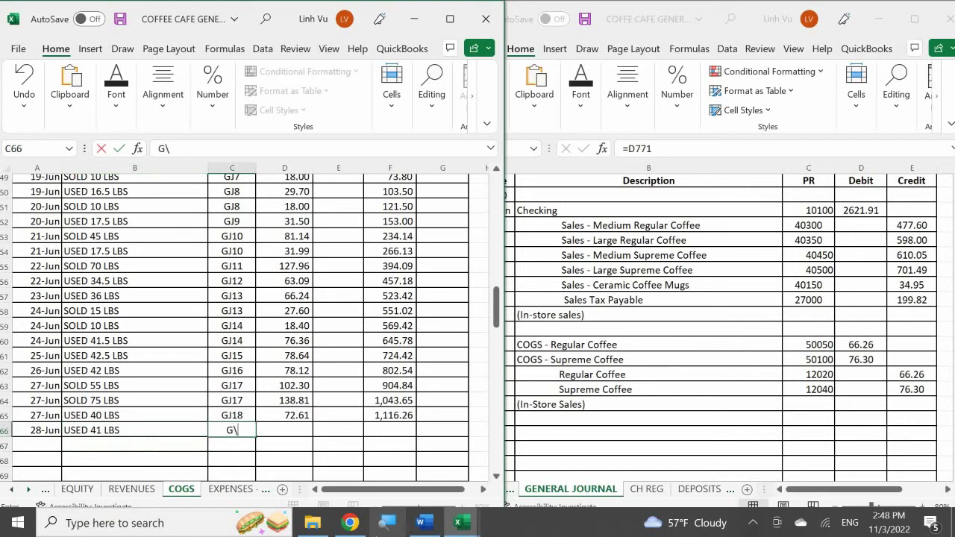
- Add posting reference GJ19 and a 76.30 debit to the row
{"action": "type", "text": "GJ19"}
{"action": "key", "text": "Tab"}
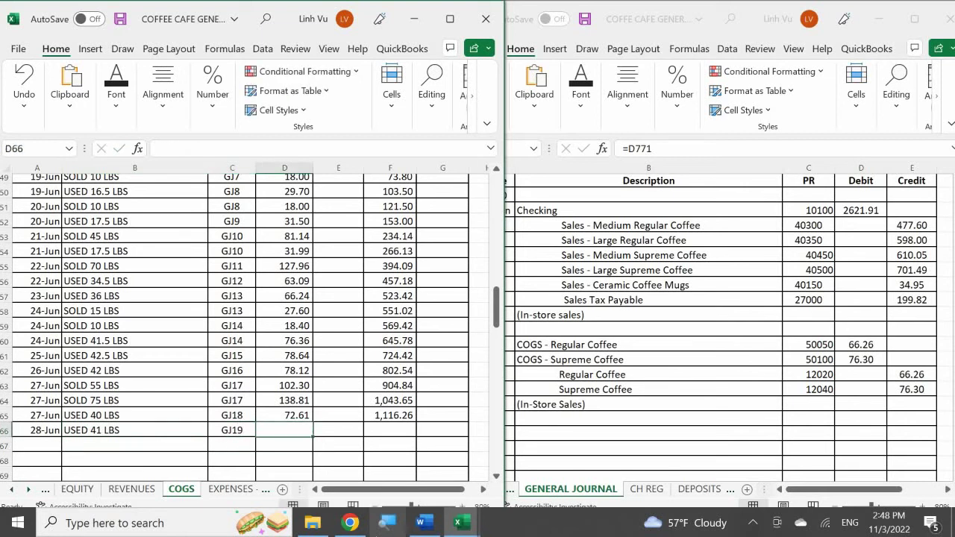
{"action": "type", "text": "76."}
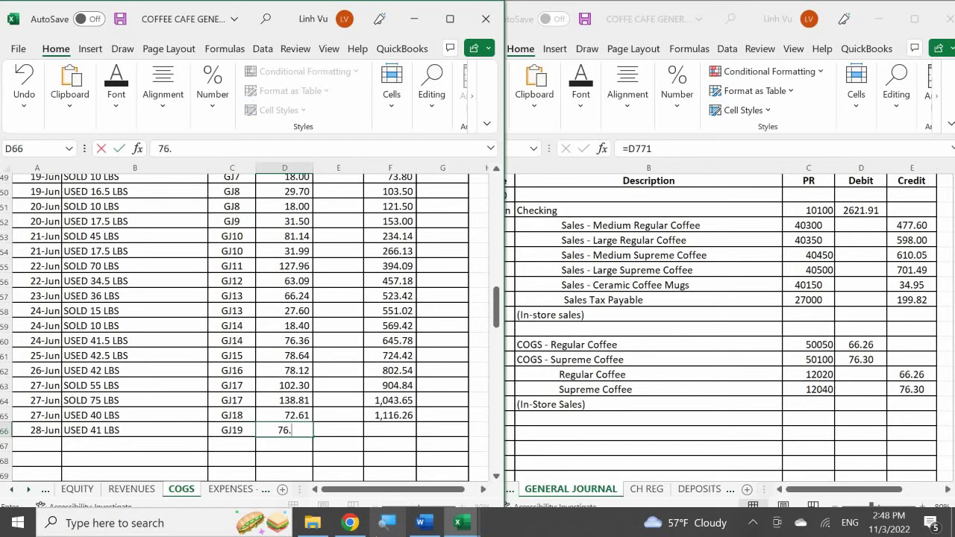
{"action": "type", "text": "25"}
{"action": "key", "text": "BackSpace"}
{"action": "key", "text": "BackSpace"}
{"action": "type", "text": ".25"}
{"action": "key", "text": "BackSpace"}
{"action": "key", "text": "BackSpace"}
{"action": "key", "text": "BackSpace"}
{"action": "type", "text": "30"}
{"action": "key", "text": "Return"}
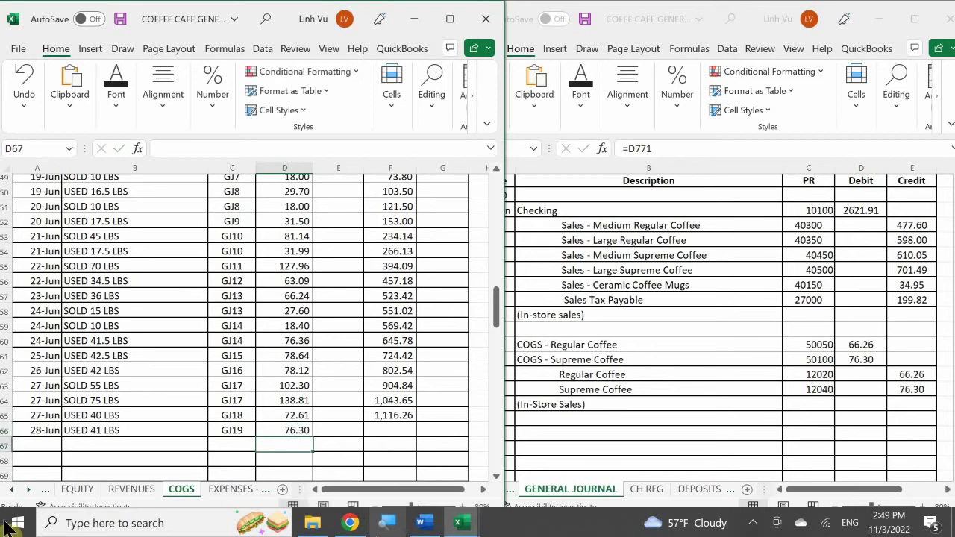
- Fill F65's balance formula down to F66, giving 1,192.56
{"action": "left_click", "coordinate": [390, 415]}
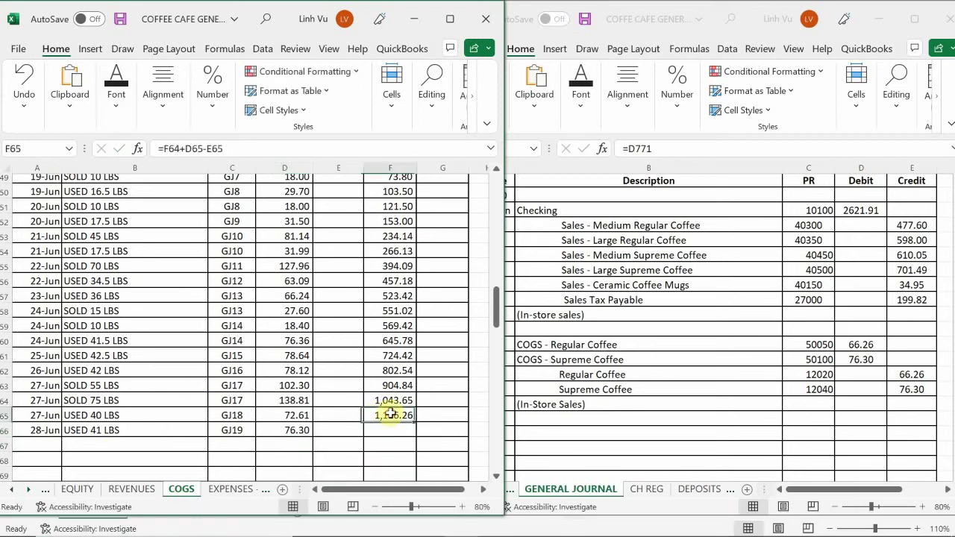
{"action": "left_click_drag", "start_coordinate": [416, 423], "coordinate": [415, 440]}
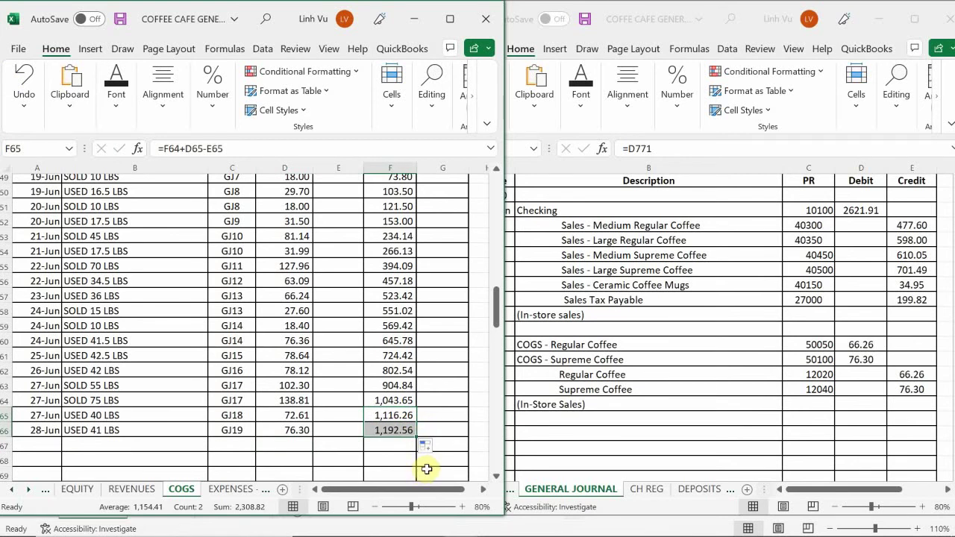
{"action": "left_click", "coordinate": [11, 490]}
- Go to the ASSETS sheet and locate the Regular Coffee ledger
{"action": "left_click", "coordinate": [74, 490]}
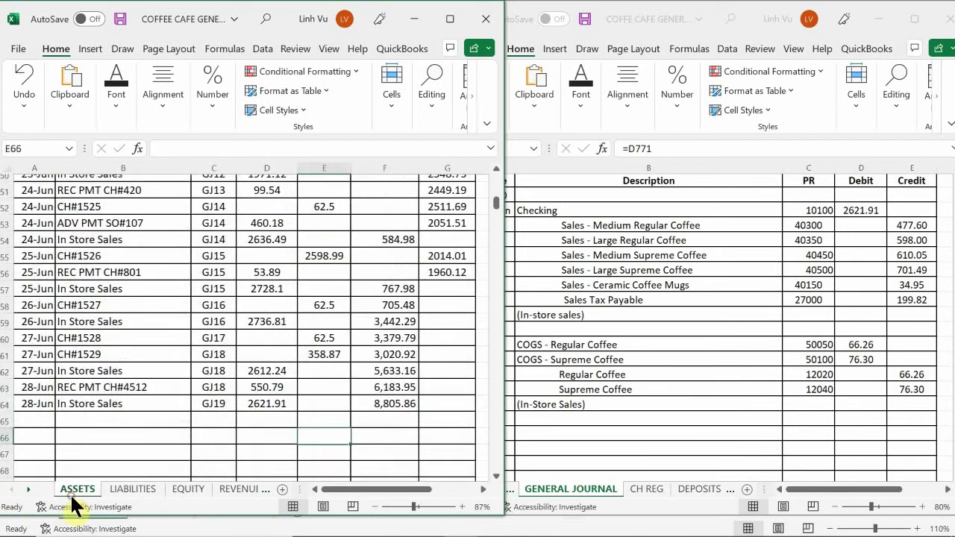
{"action": "left_click", "coordinate": [123, 390]}
{"action": "scroll", "coordinate": [132, 351], "scroll_direction": "down", "scroll_amount": 3}
{"action": "scroll", "coordinate": [132, 351], "scroll_direction": "down", "scroll_amount": 14}
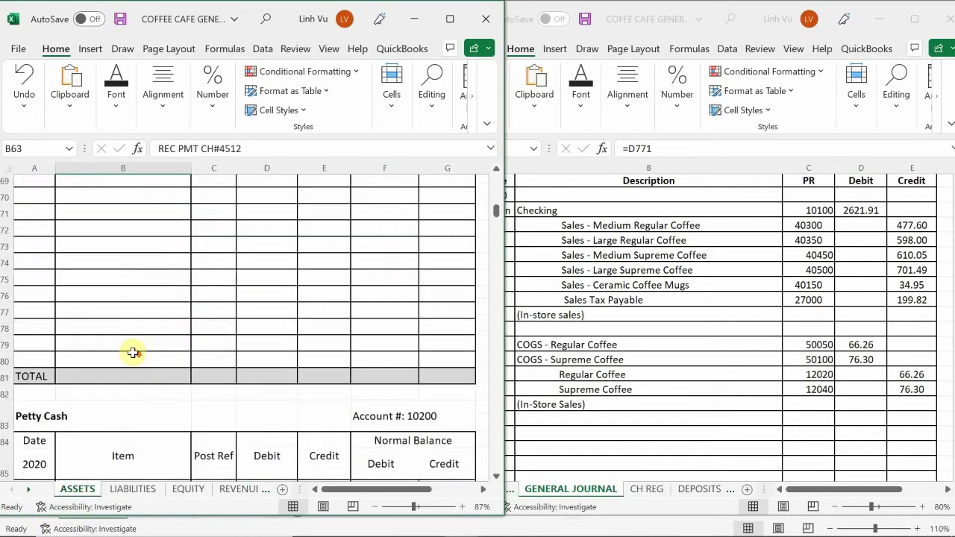
{"action": "scroll", "coordinate": [128, 356], "scroll_direction": "up", "scroll_amount": 3}
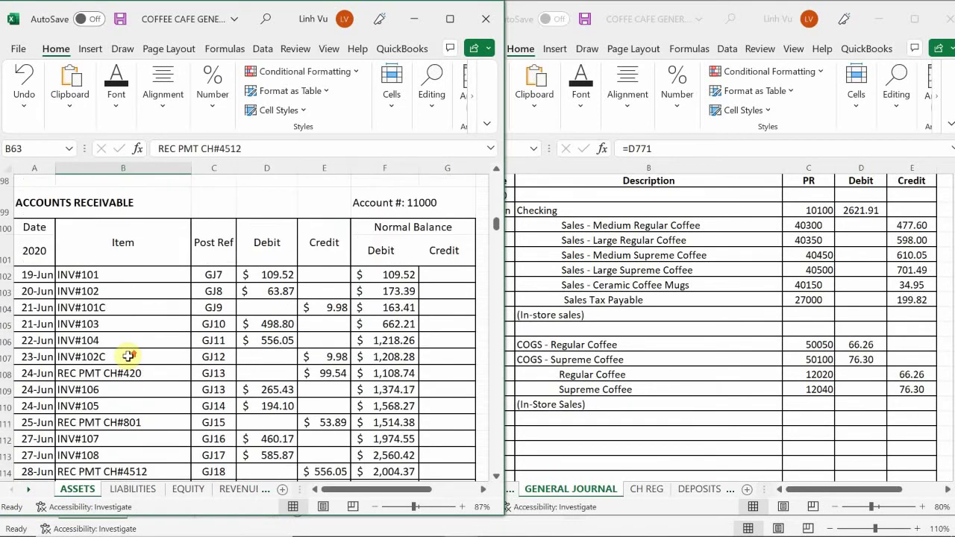
{"action": "scroll", "coordinate": [129, 357], "scroll_direction": "down", "scroll_amount": 11}
{"action": "scroll", "coordinate": [128, 357], "scroll_direction": "down", "scroll_amount": 18}
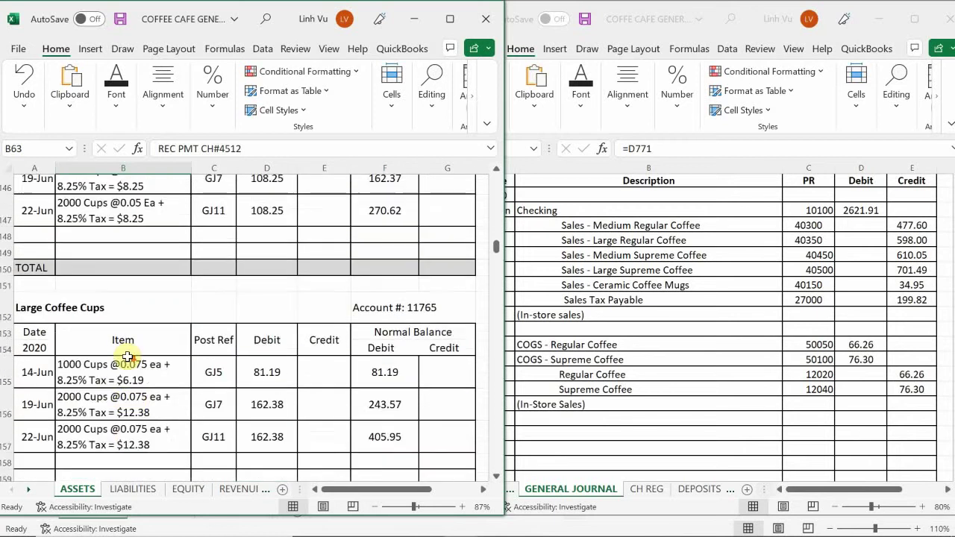
{"action": "scroll", "coordinate": [128, 357], "scroll_direction": "down", "scroll_amount": 5}
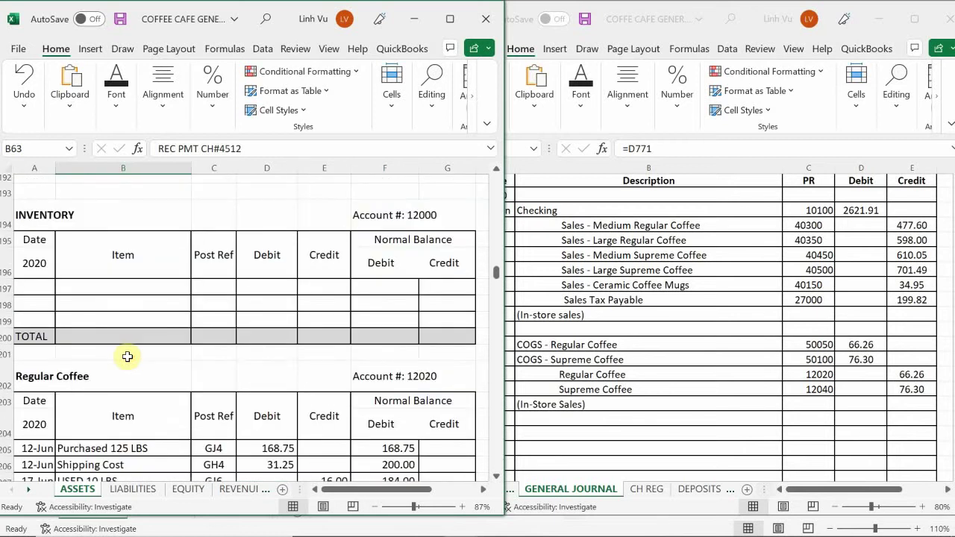
{"action": "scroll", "coordinate": [128, 356], "scroll_direction": "up", "scroll_amount": 1}
{"action": "scroll", "coordinate": [128, 357], "scroll_direction": "up", "scroll_amount": 1}
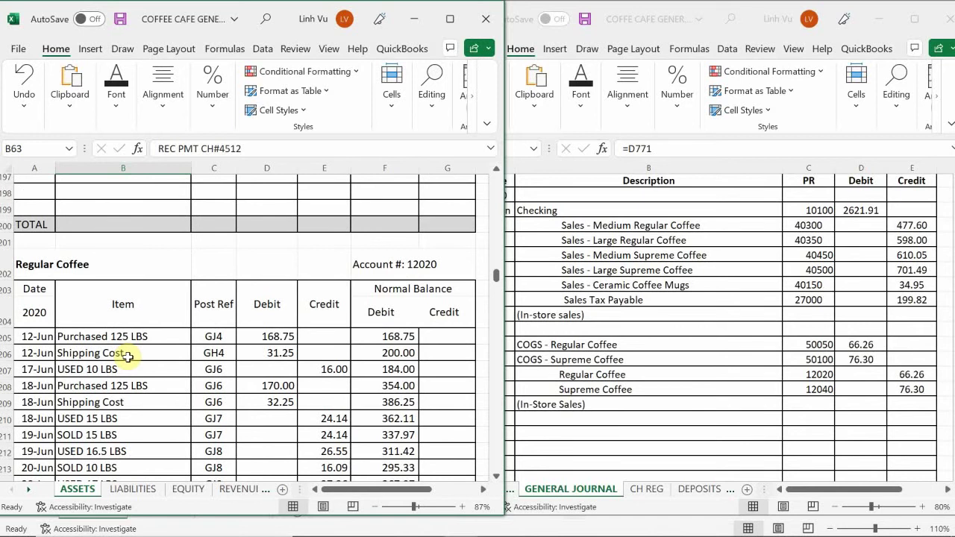
{"action": "scroll", "coordinate": [93, 386], "scroll_direction": "down", "scroll_amount": 9}
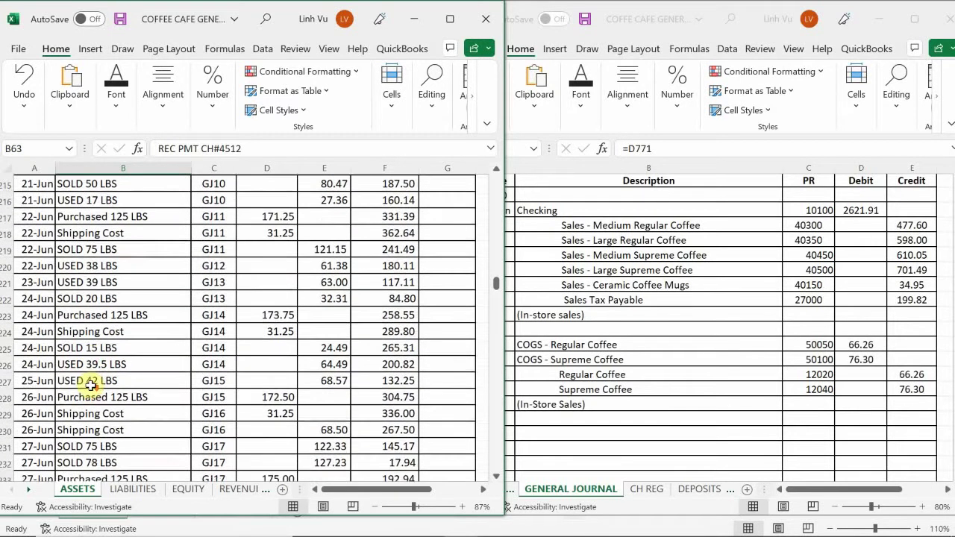
- Enter 6/28, USED 40.5 LBS, GJ19 and a 66.26 credit in row 237
{"action": "left_click", "coordinate": [41, 378]}
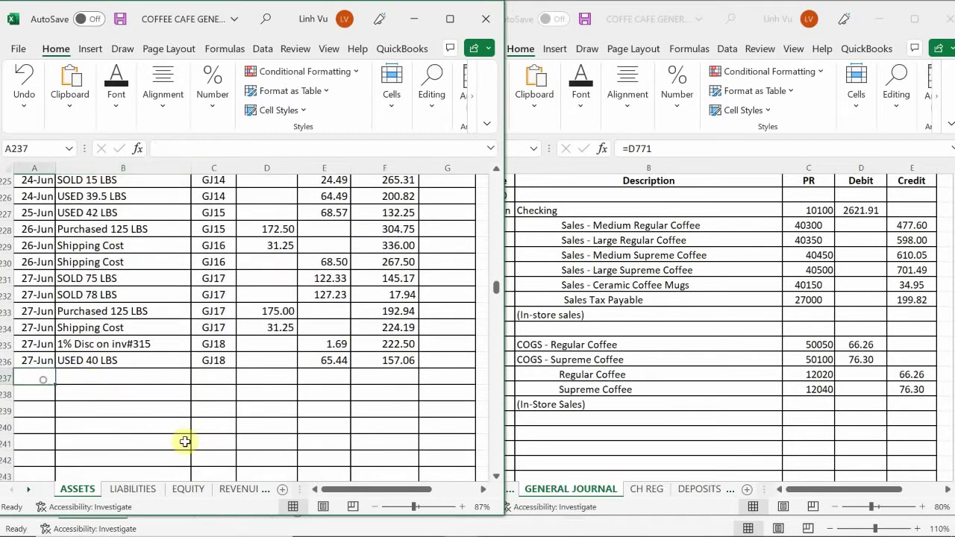
{"action": "type", "text": "6/28"}
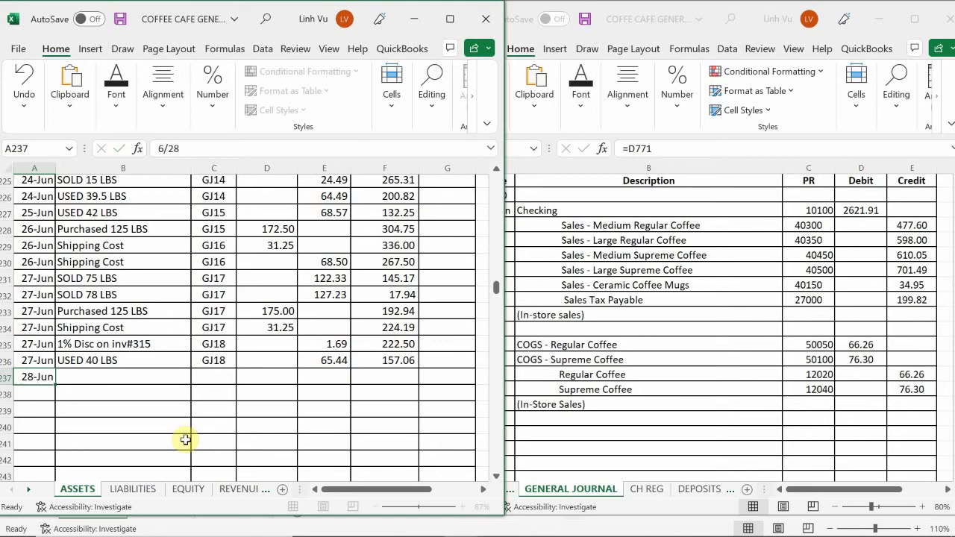
{"action": "key", "text": "Tab"}
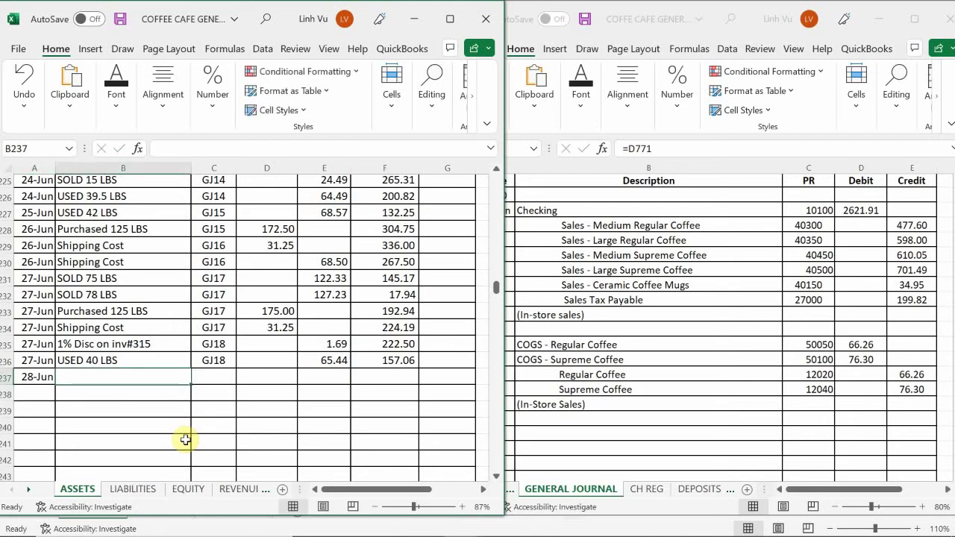
{"action": "type", "text": "ISE"}
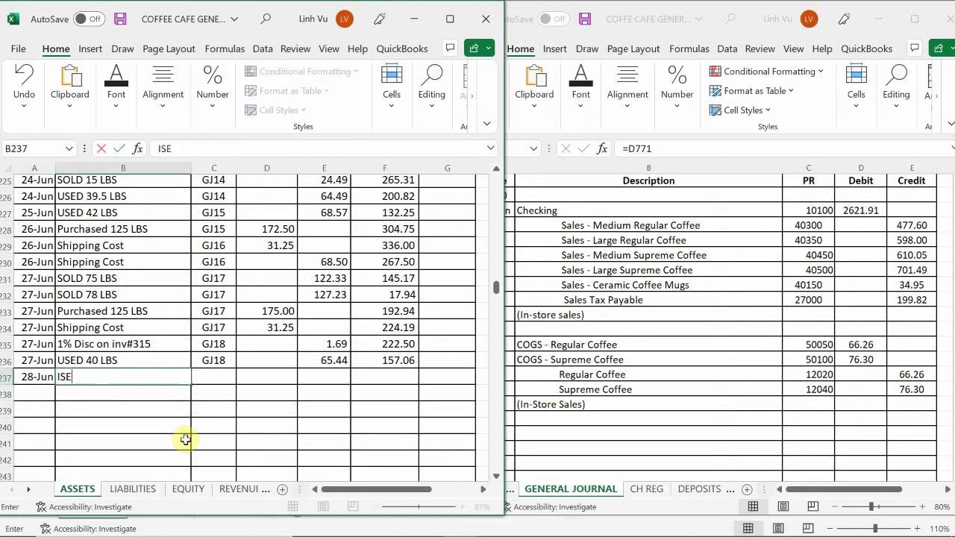
{"action": "key", "text": "BackSpace"}
{"action": "type", "text": "I"}
{"action": "key", "text": "BackSpace"}
{"action": "key", "text": "BackSpace"}
{"action": "type", "text": "USED 40"}
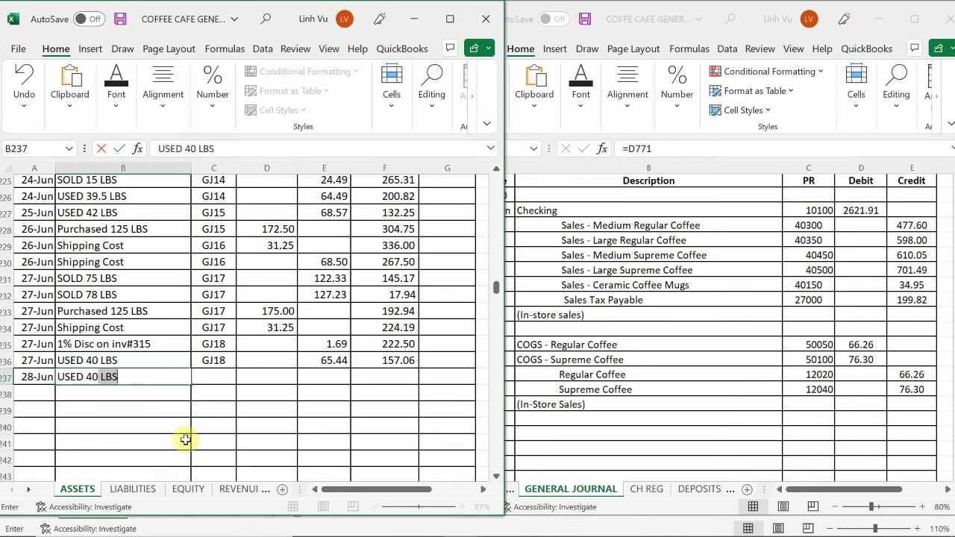
{"action": "type", "text": ".5 LBS"}
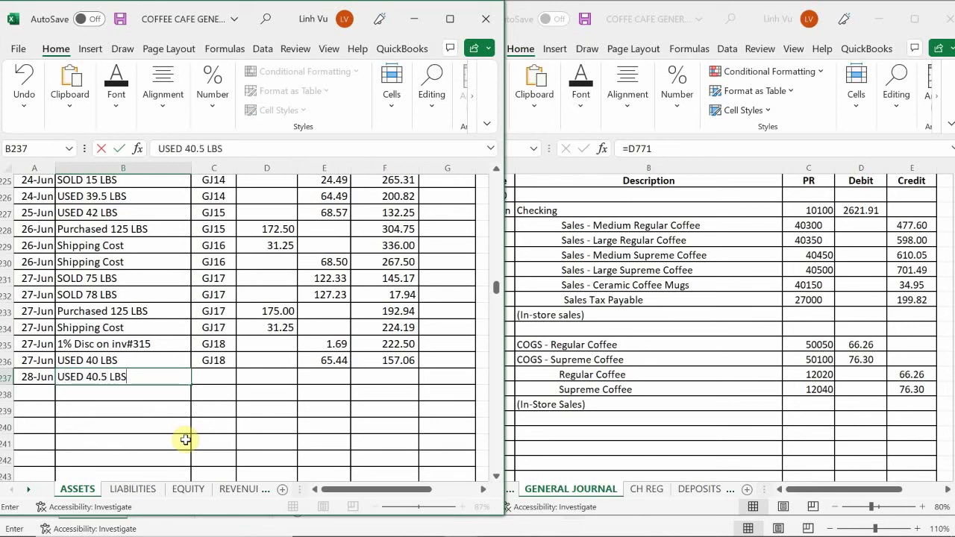
{"action": "key", "text": "Tab"}
{"action": "type", "text": "GK"}
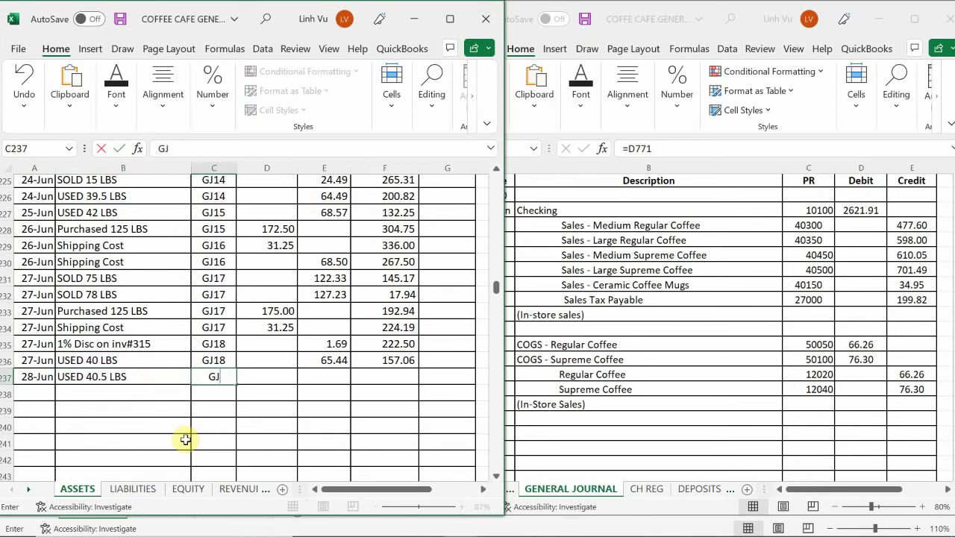
{"action": "type", "text": "19"}
{"action": "key", "text": "Tab"}
{"action": "key", "text": "Tab"}
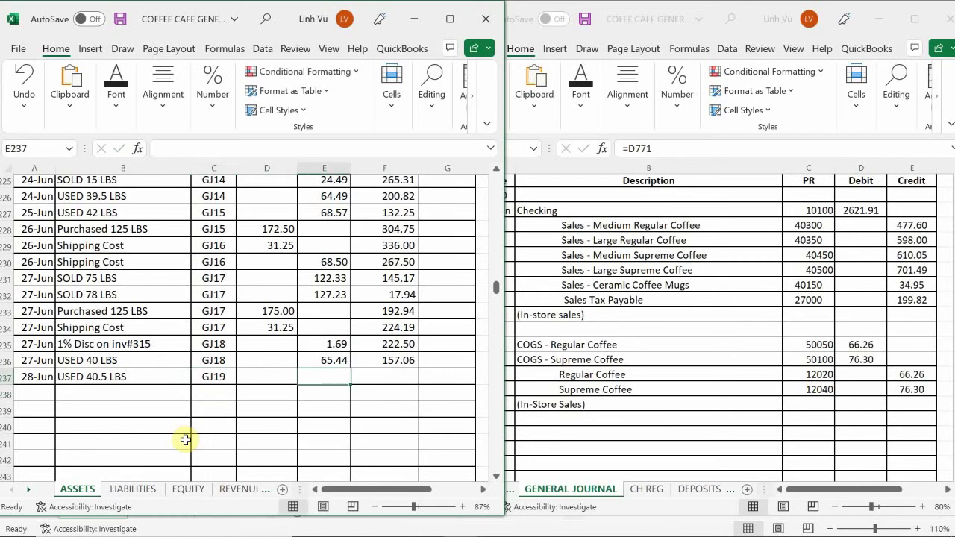
{"action": "type", "text": "66.26"}
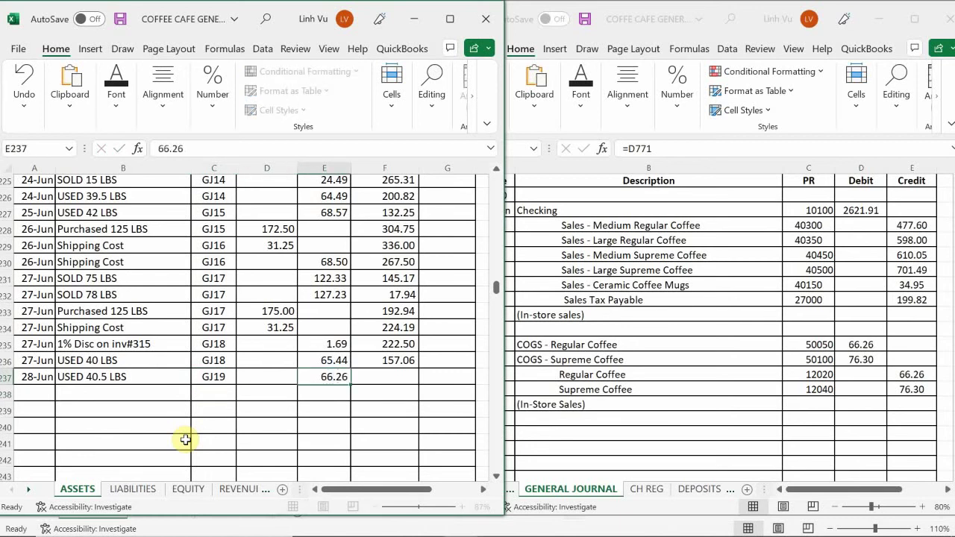
{"action": "key", "text": "Return"}
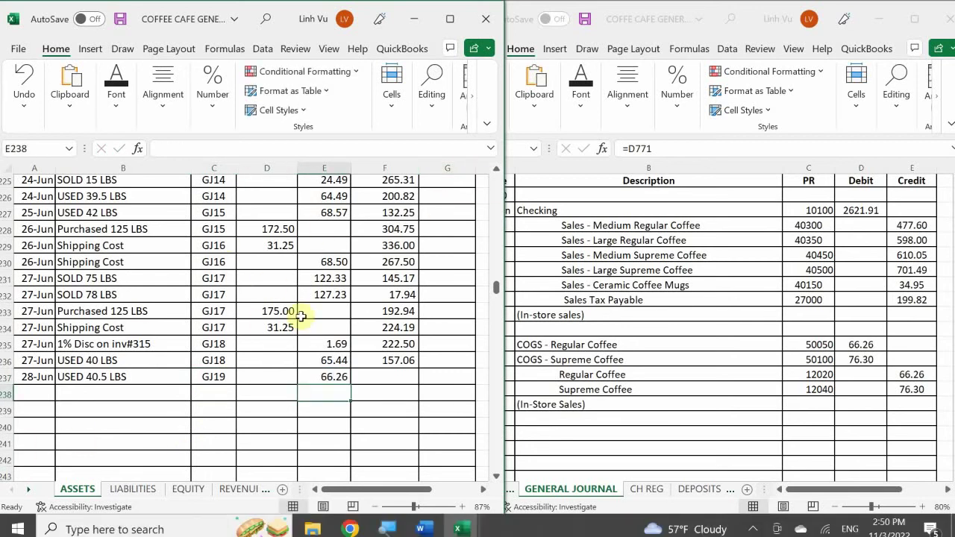
- Fill F236's balance formula down to F237, giving 90.80
{"action": "left_click", "coordinate": [390, 358]}
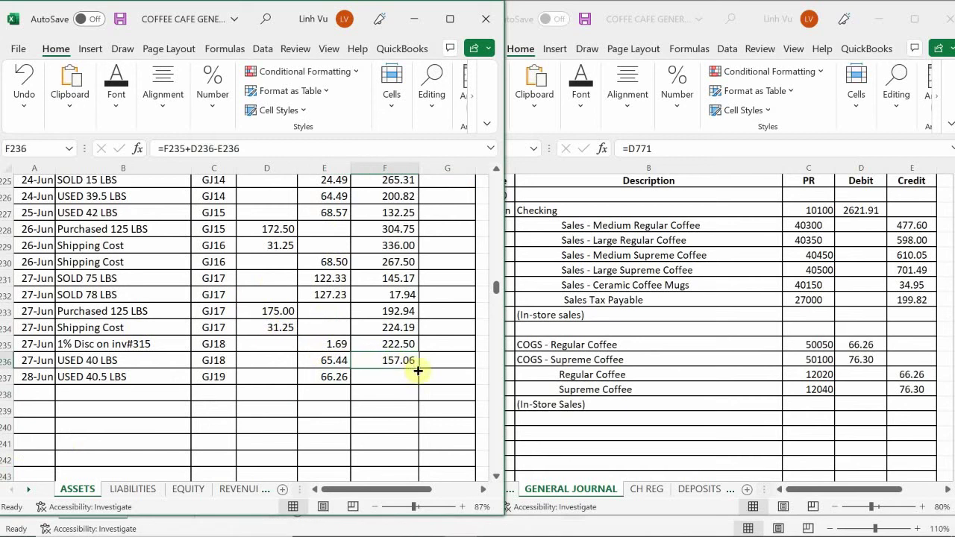
{"action": "left_click_drag", "start_coordinate": [419, 369], "coordinate": [418, 382]}
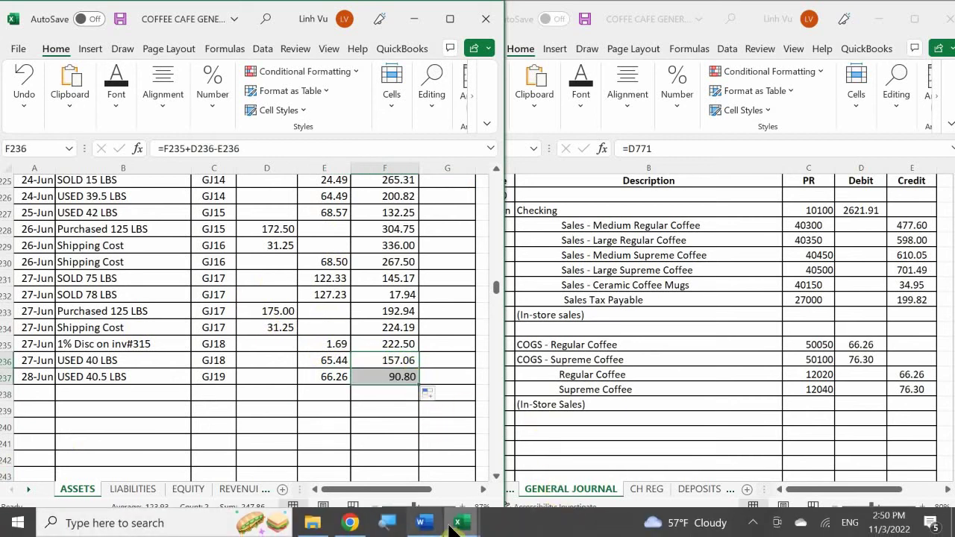
{"action": "mouse_move", "coordinate": [457, 524]}
{"action": "mouse_move", "coordinate": [628, 437]}
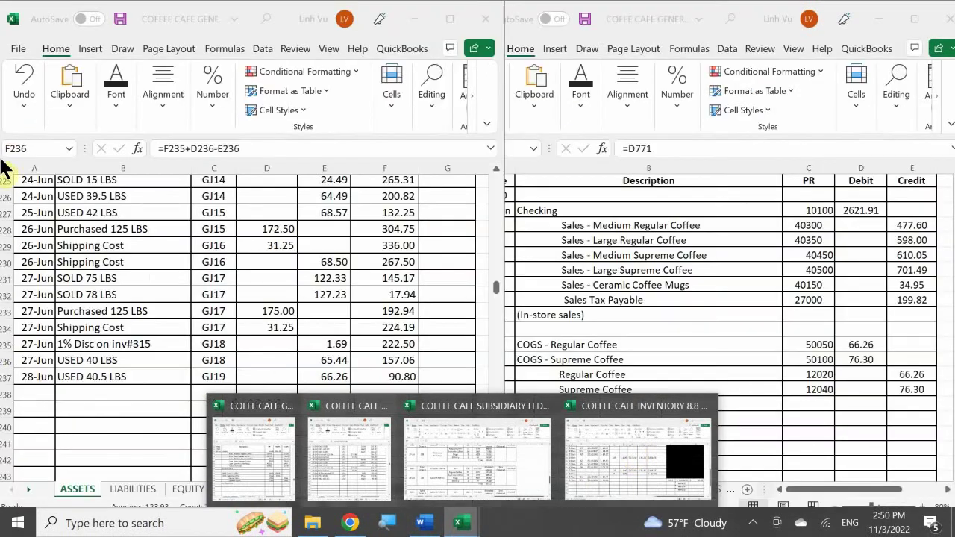
{"action": "left_click", "coordinate": [122, 405]}
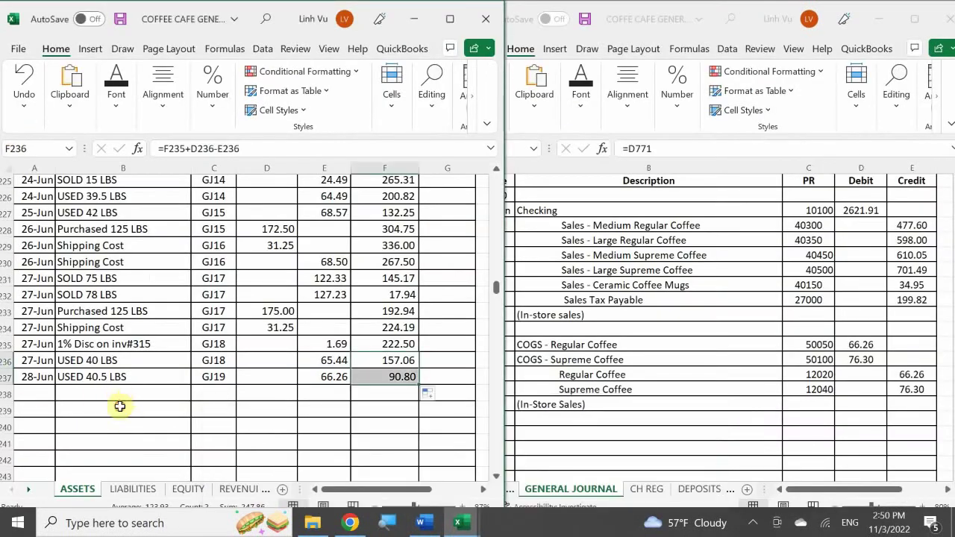
{"action": "scroll", "coordinate": [121, 403], "scroll_direction": "down", "scroll_amount": 9}
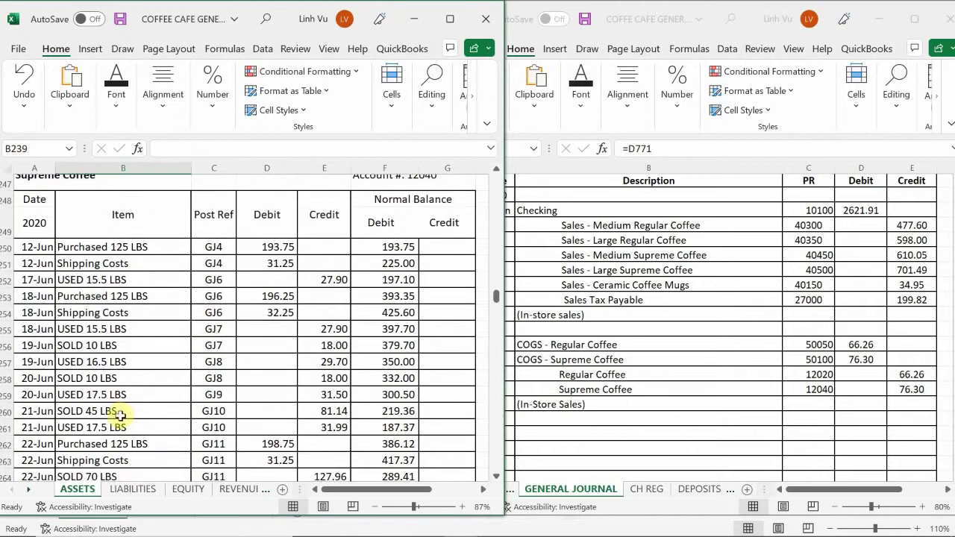
{"action": "scroll", "coordinate": [119, 419], "scroll_direction": "down", "scroll_amount": 6}
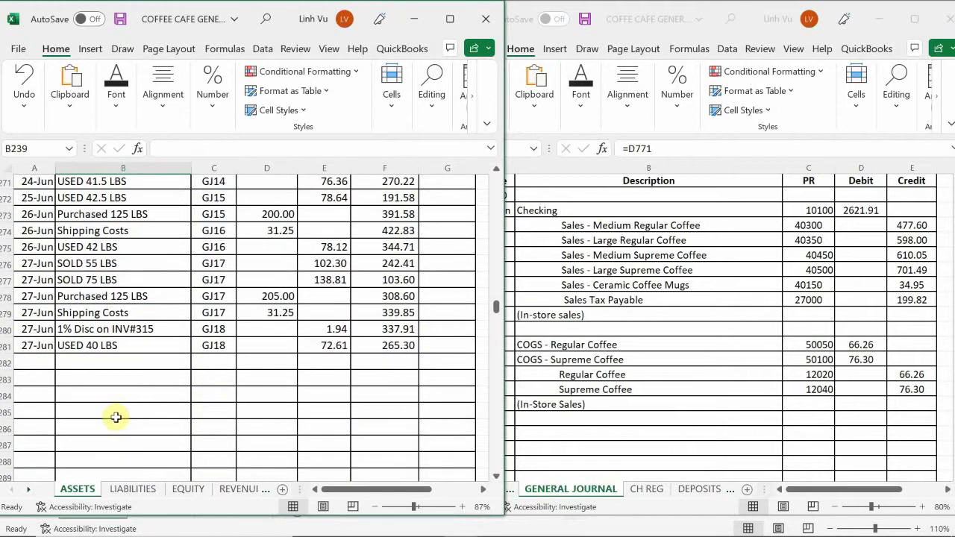
- Start row 282 with date 6/28 and description USED 41 LBS
{"action": "scroll", "coordinate": [116, 417], "scroll_direction": "up", "scroll_amount": 1}
{"action": "left_click", "coordinate": [36, 399]}
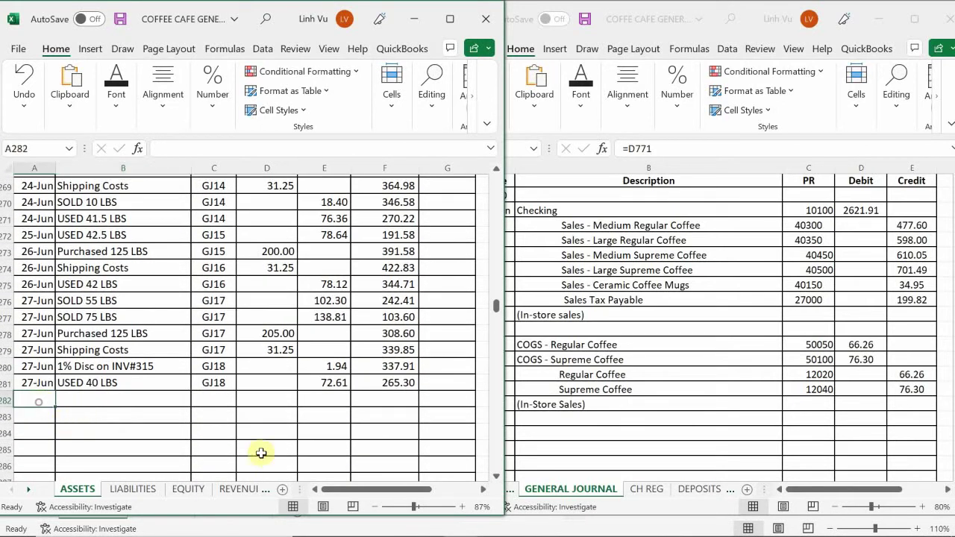
{"action": "type", "text": "6/"}
{"action": "type", "text": "28-Jun"}
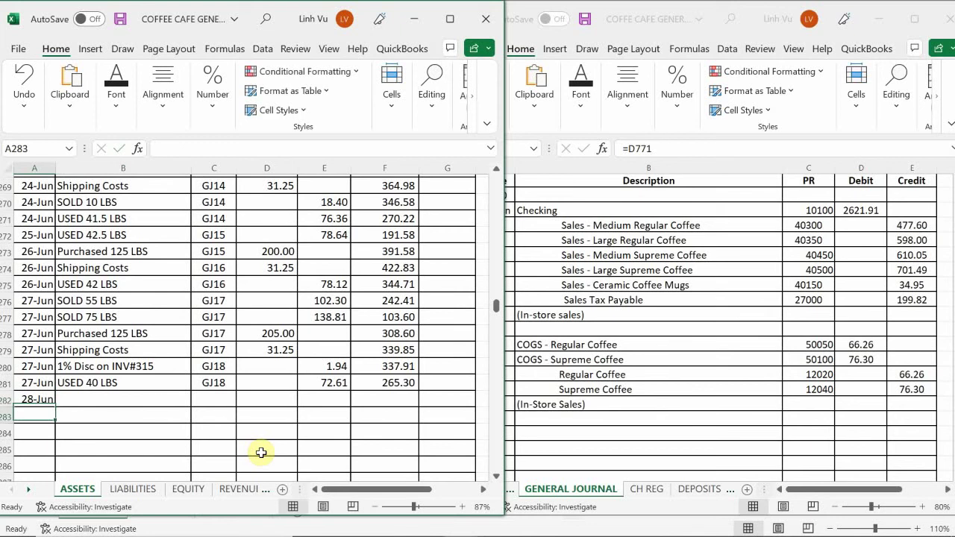
{"action": "key", "text": "Tab"}
{"action": "type", "text": "US"}
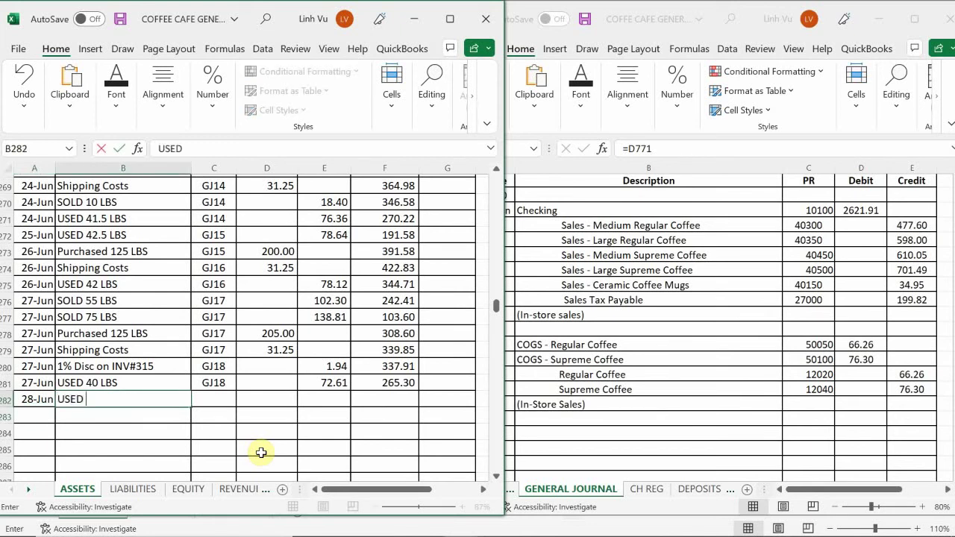
{"action": "type", "text": "ED 40"}
{"action": "key", "text": "BackSpace"}
{"action": "key", "text": "BackSpace"}
{"action": "type", "text": "1 LBS"}
{"action": "key", "text": "Tab"}
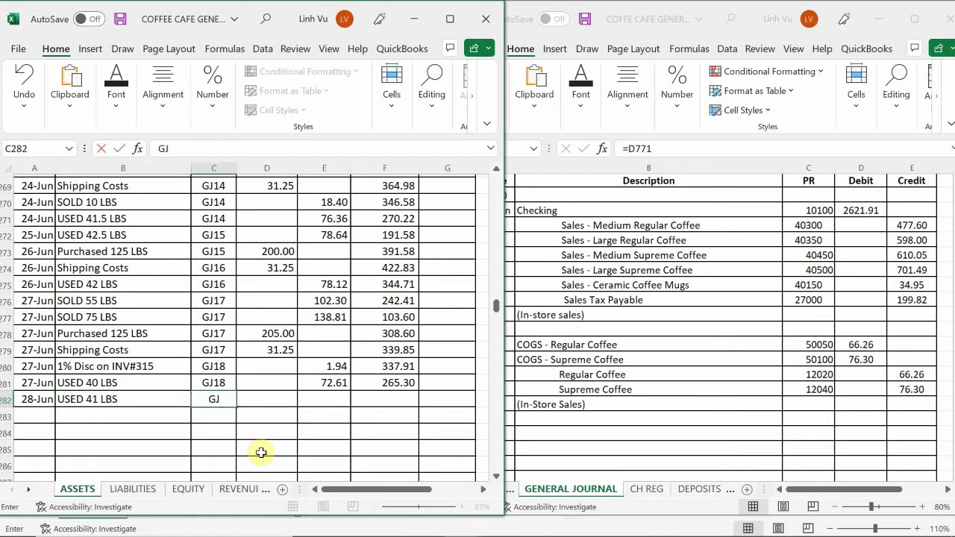
- Add reference GJ19 and a 76.30 credit to row 282
{"action": "type", "text": "19"}
{"action": "key", "text": "Return"}
{"action": "key", "text": "Right"}
{"action": "key", "text": "Up"}
{"action": "key", "text": "Right"}
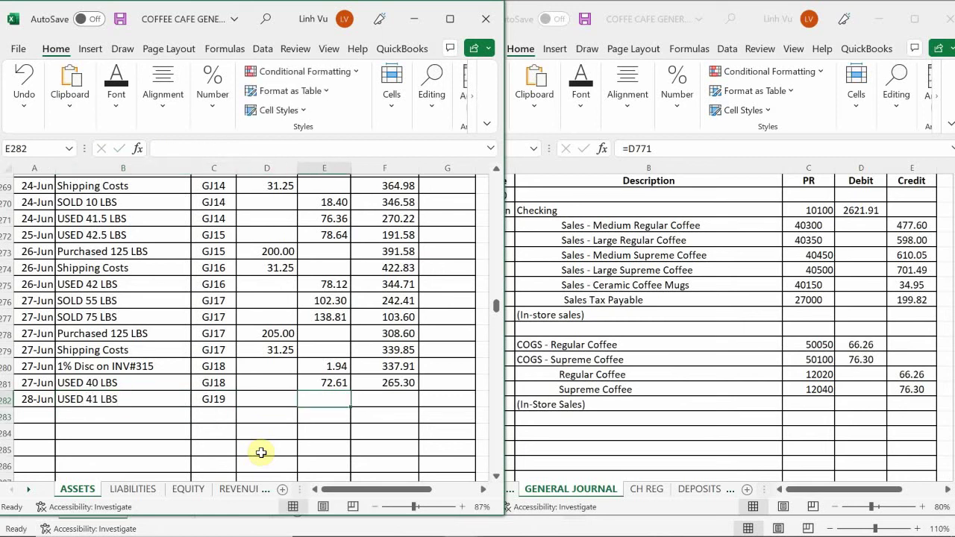
{"action": "type", "text": "76.30"}
{"action": "key", "text": "Return"}
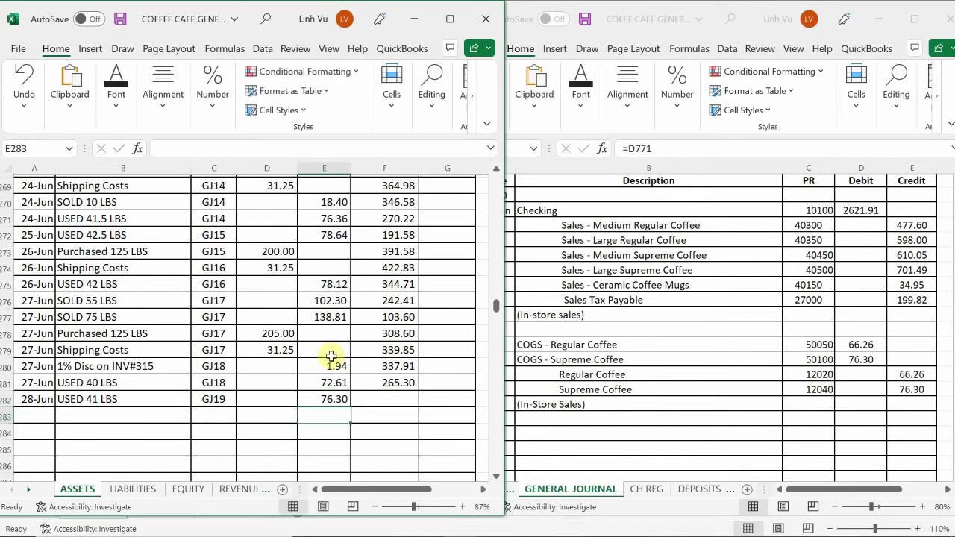
- Fill F281's balance formula down to F282, giving 189.00
{"action": "left_click", "coordinate": [391, 382]}
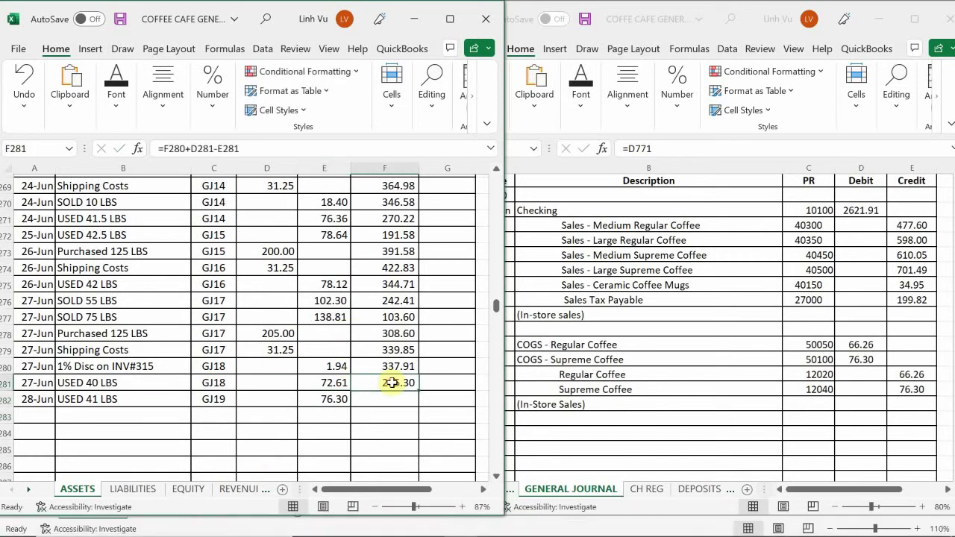
{"action": "left_click_drag", "start_coordinate": [418, 391], "coordinate": [423, 408]}
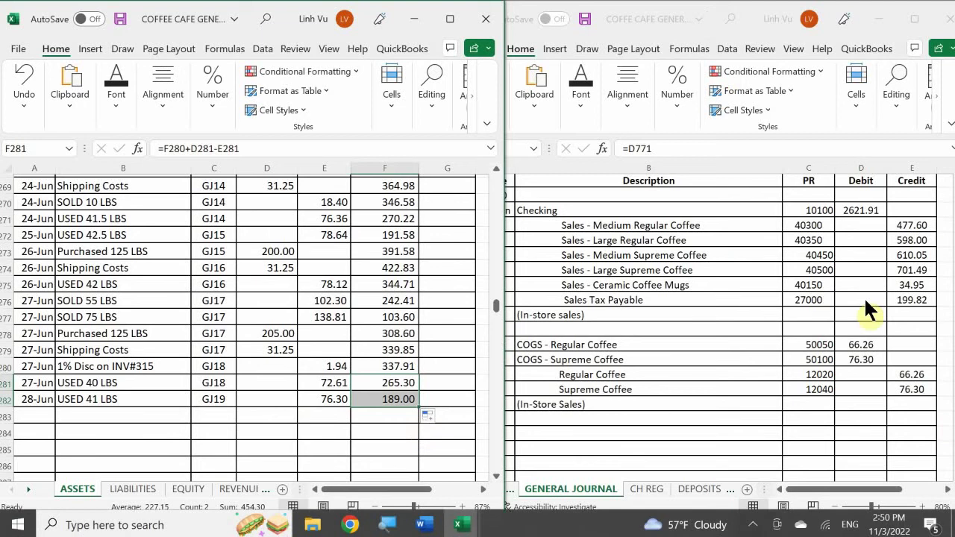
{"action": "left_click", "coordinate": [644, 378]}
{"action": "scroll", "coordinate": [644, 378], "scroll_direction": "down", "scroll_amount": 2}
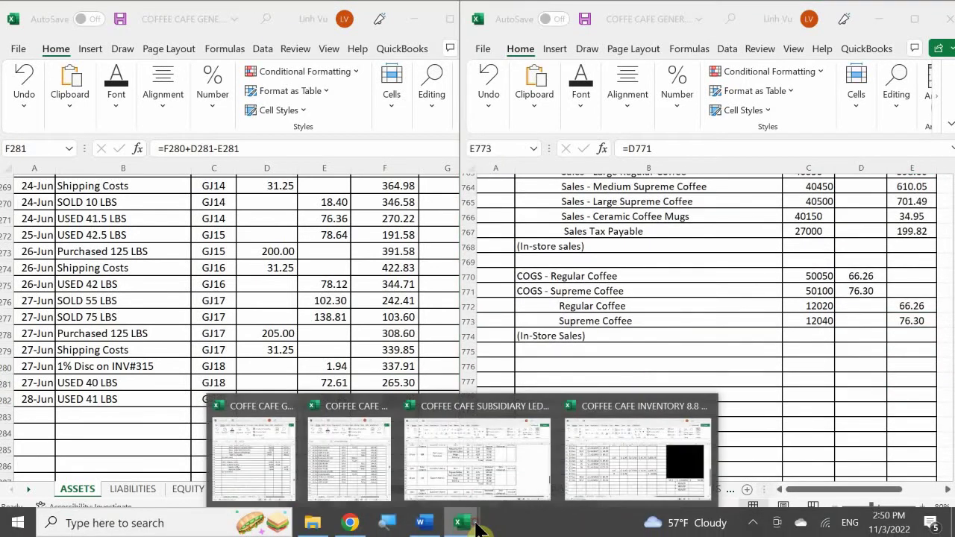
- Bring the Word payroll document forward and scroll to the 6/10–6/23/2020 Salaries & Wages timesheet
{"action": "left_click", "coordinate": [420, 523]}
{"action": "scroll", "coordinate": [384, 384], "scroll_direction": "down", "scroll_amount": 12}
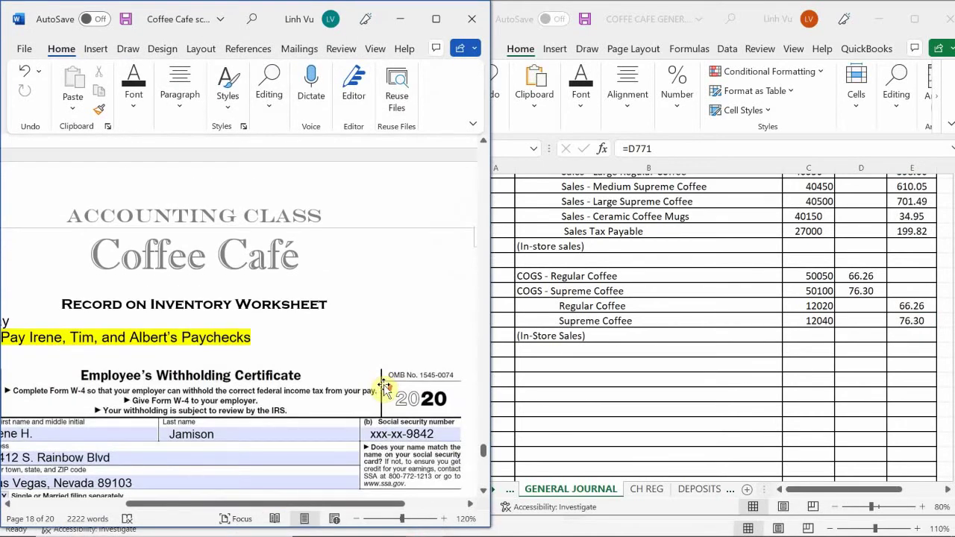
{"action": "scroll", "coordinate": [385, 385], "scroll_direction": "up", "scroll_amount": 1}
{"action": "scroll", "coordinate": [386, 383], "scroll_direction": "down", "scroll_amount": 1}
{"action": "left_click_drag", "start_coordinate": [245, 501], "coordinate": [132, 504]}
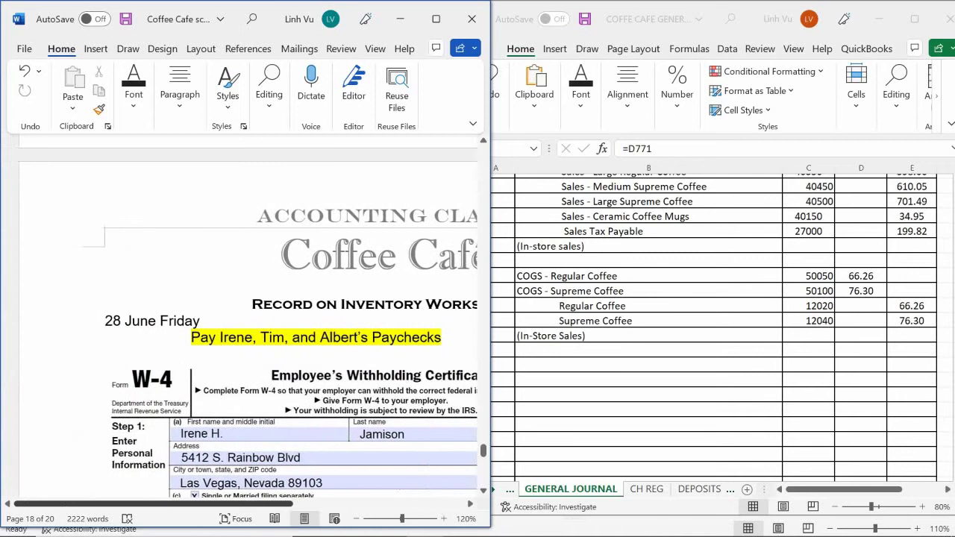
{"action": "scroll", "coordinate": [318, 375], "scroll_direction": "down", "scroll_amount": 2}
{"action": "scroll", "coordinate": [318, 375], "scroll_direction": "down", "scroll_amount": 2}
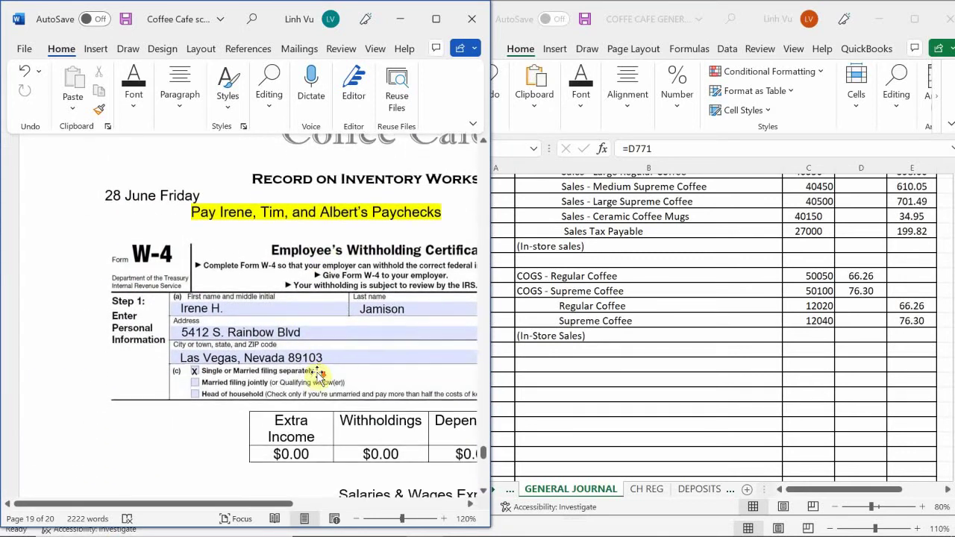
{"action": "scroll", "coordinate": [318, 375], "scroll_direction": "up", "scroll_amount": 1}
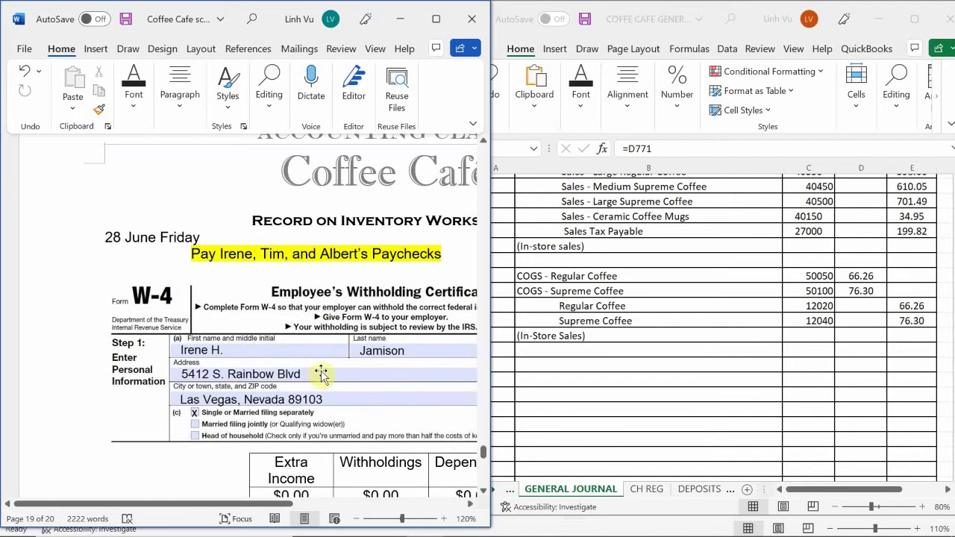
{"action": "scroll", "coordinate": [318, 369], "scroll_direction": "down", "scroll_amount": 1}
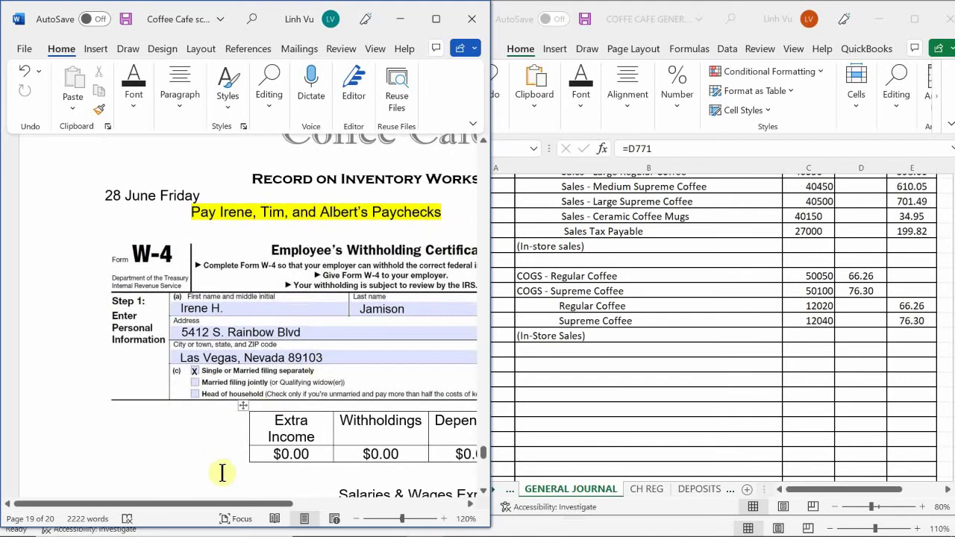
{"action": "left_click_drag", "start_coordinate": [241, 506], "coordinate": [339, 533]}
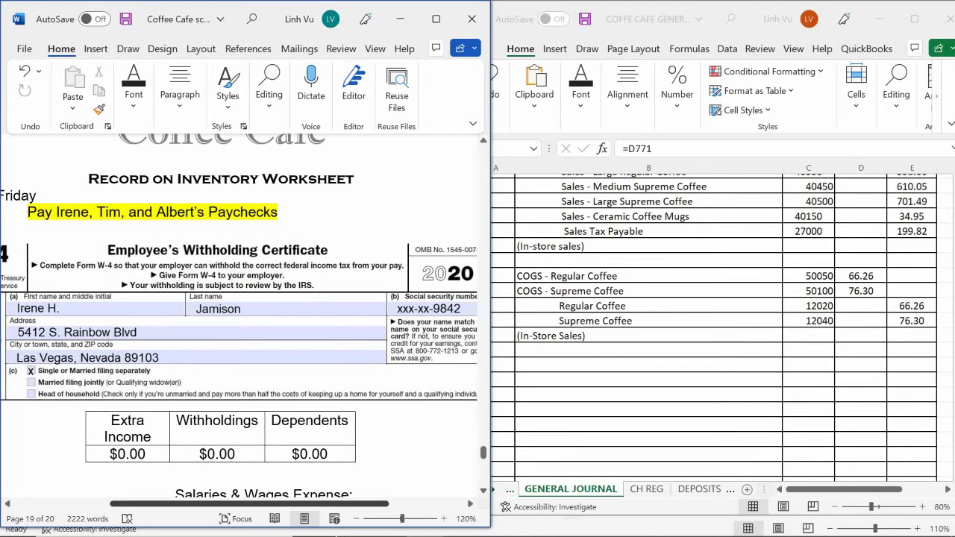
{"action": "scroll", "coordinate": [239, 321], "scroll_direction": "right", "scroll_amount": 2}
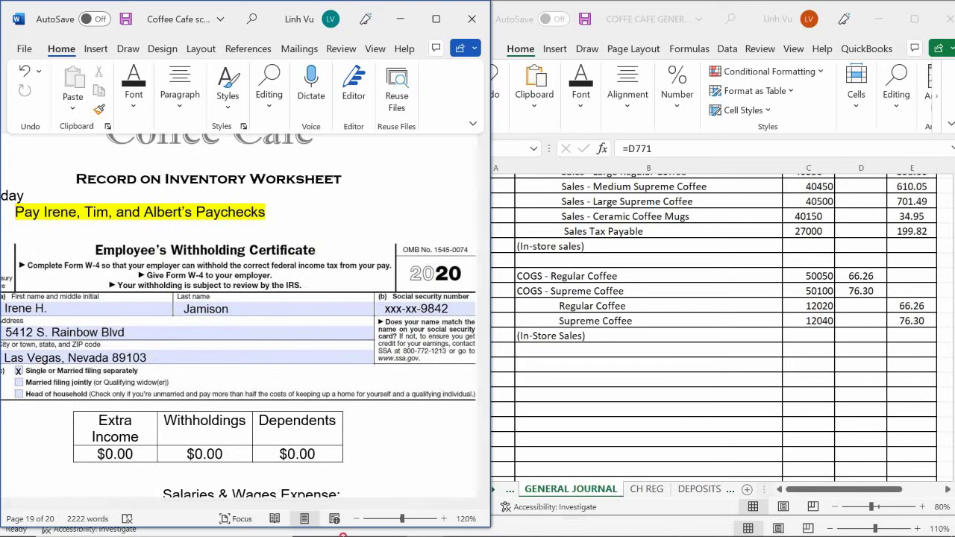
{"action": "mouse_move", "coordinate": [350, 523]}
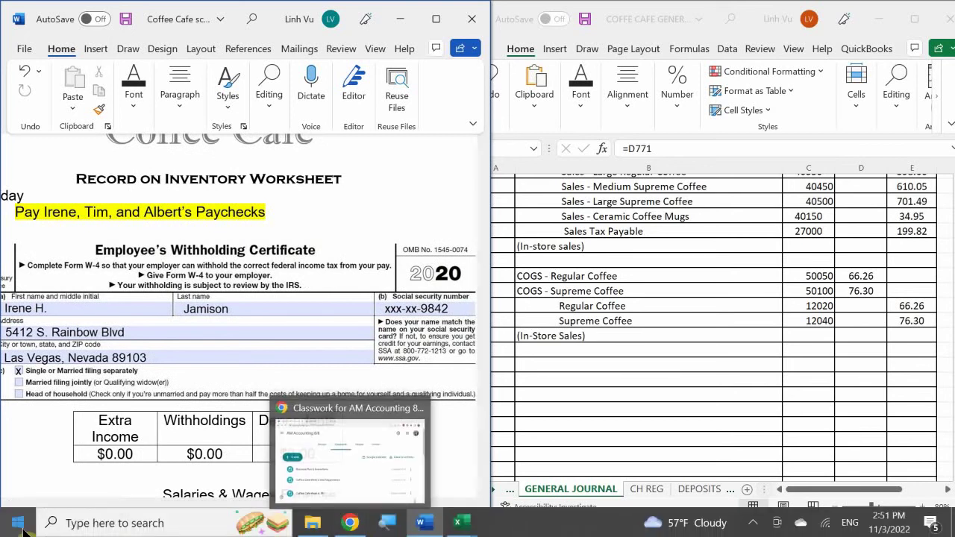
{"action": "scroll", "coordinate": [288, 402], "scroll_direction": "down", "scroll_amount": 1}
{"action": "scroll", "coordinate": [287, 403], "scroll_direction": "down", "scroll_amount": 1}
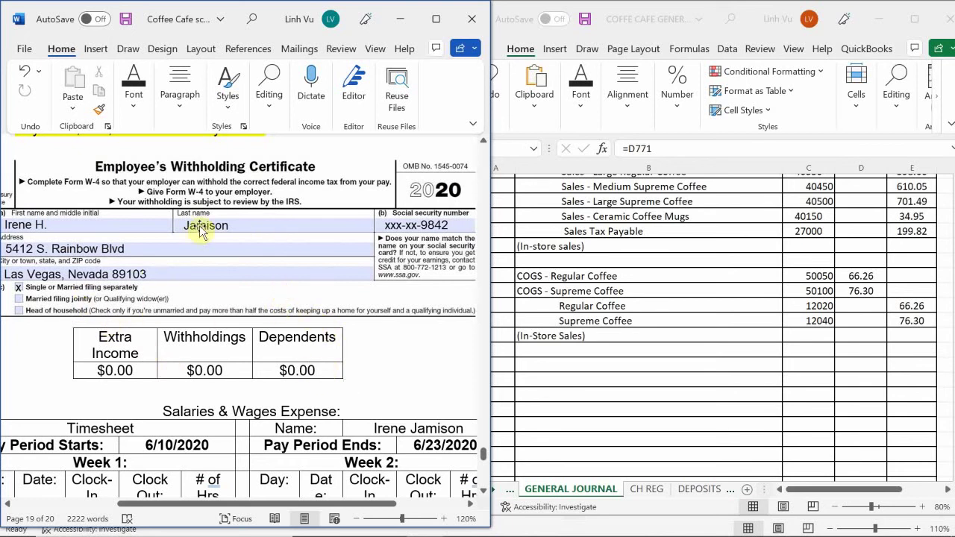
{"action": "scroll", "coordinate": [229, 363], "scroll_direction": "down", "scroll_amount": 1}
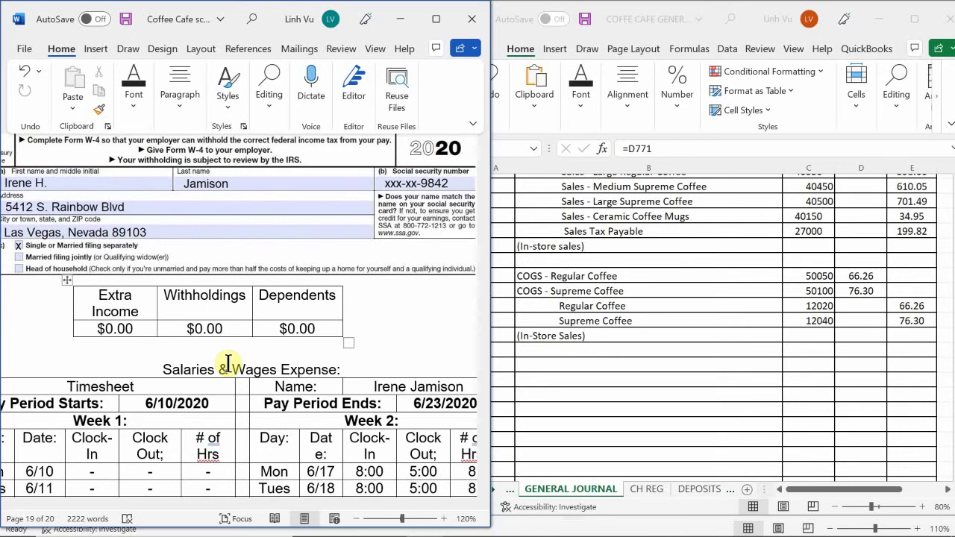
{"action": "scroll", "coordinate": [227, 363], "scroll_direction": "down", "scroll_amount": 5}
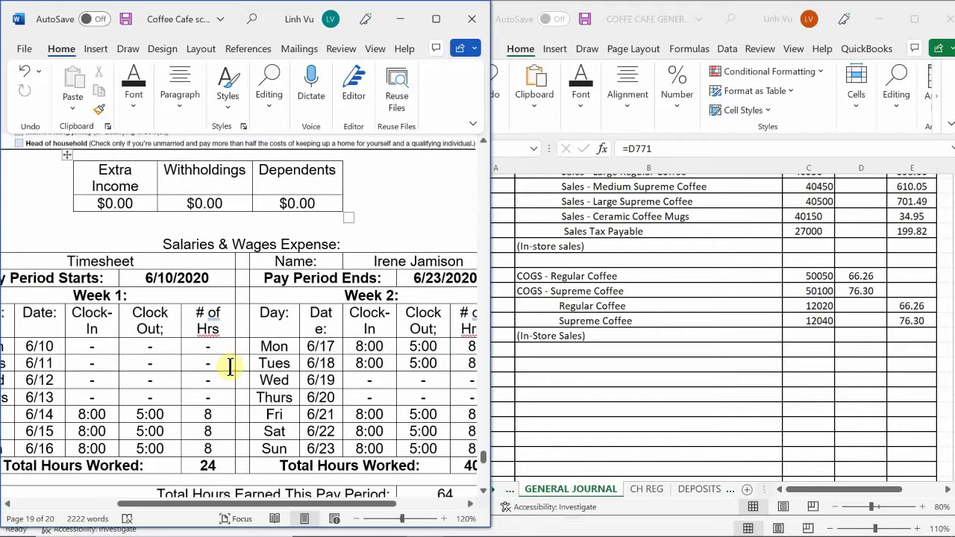
{"action": "scroll", "coordinate": [237, 366], "scroll_direction": "down", "scroll_amount": 1}
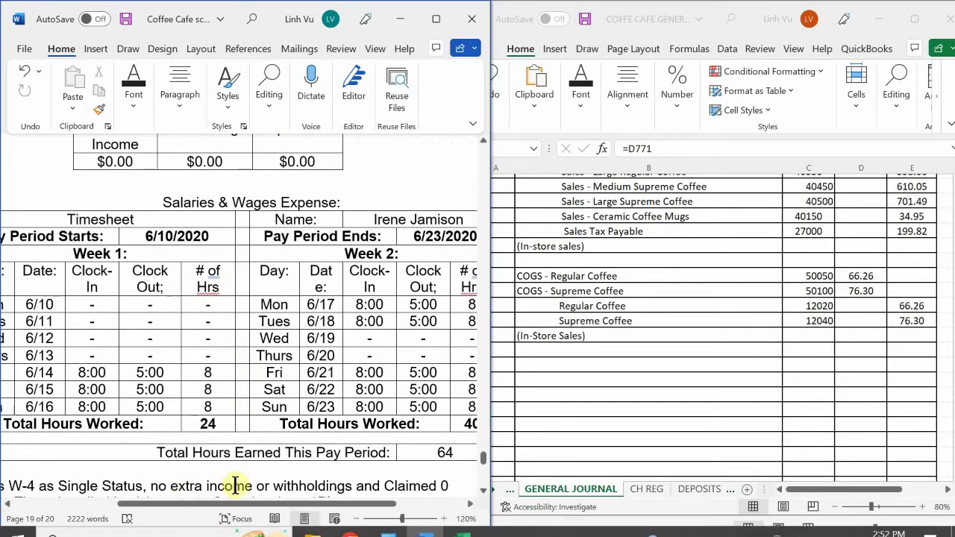
{"action": "left_click_drag", "start_coordinate": [230, 505], "coordinate": [193, 535]}
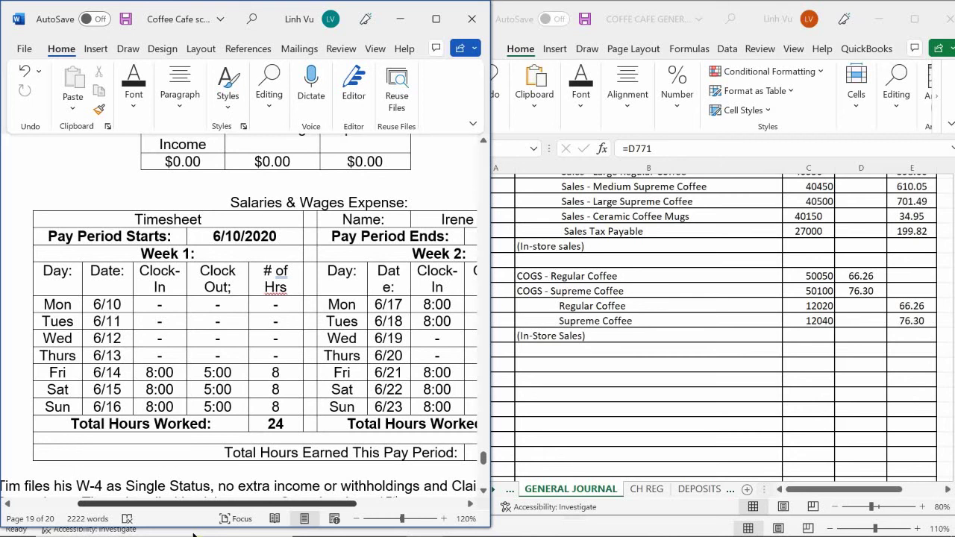
{"action": "left_click_drag", "start_coordinate": [192, 534], "coordinate": [233, 536]}
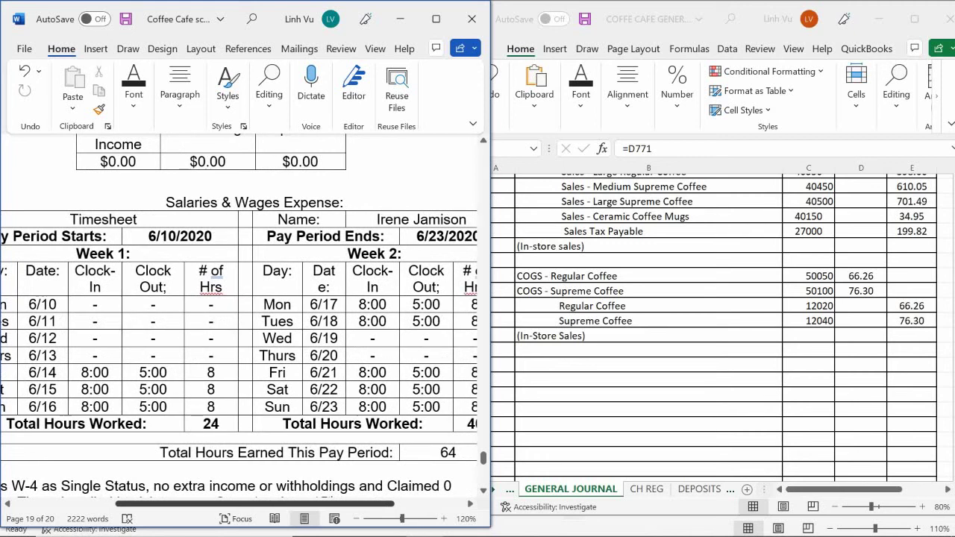
{"action": "scroll", "coordinate": [238, 321], "scroll_direction": "right", "scroll_amount": 5}
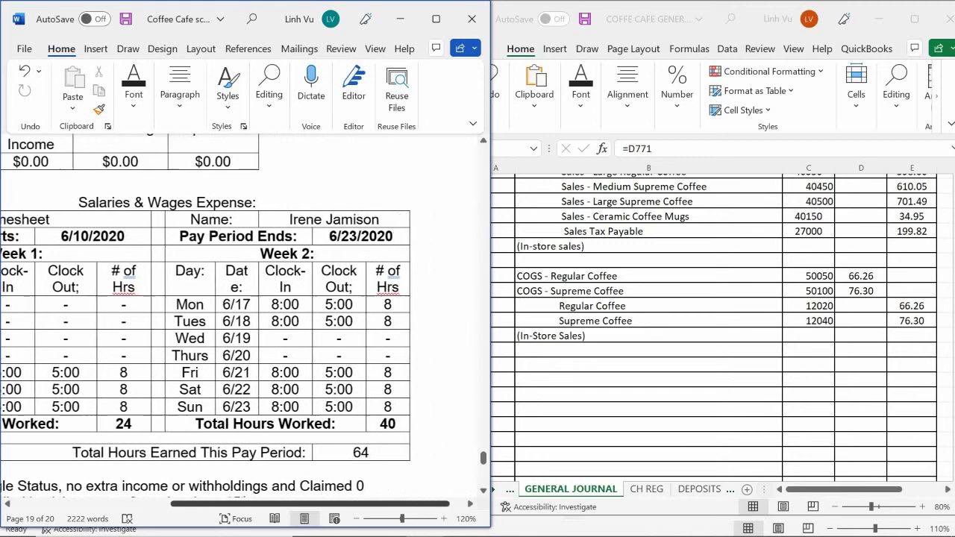
{"action": "scroll", "coordinate": [239, 321], "scroll_direction": "right", "scroll_amount": 1}
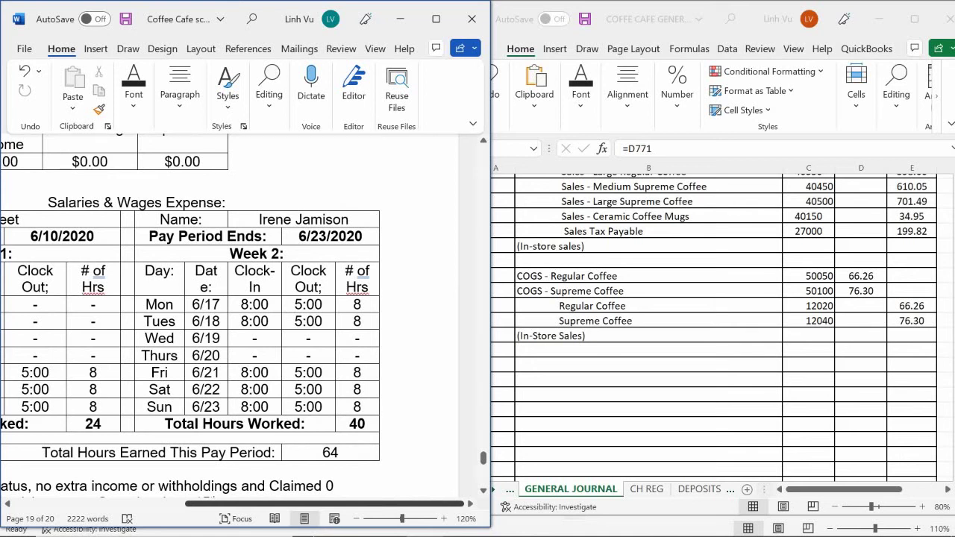
{"action": "scroll", "coordinate": [239, 314], "scroll_direction": "left", "scroll_amount": 5}
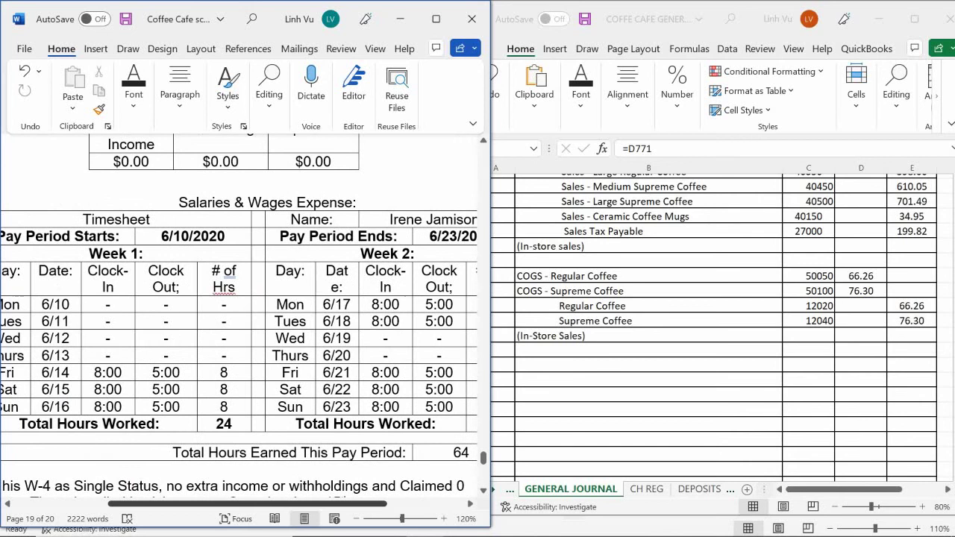
{"action": "scroll", "coordinate": [239, 313], "scroll_direction": "right", "scroll_amount": 4}
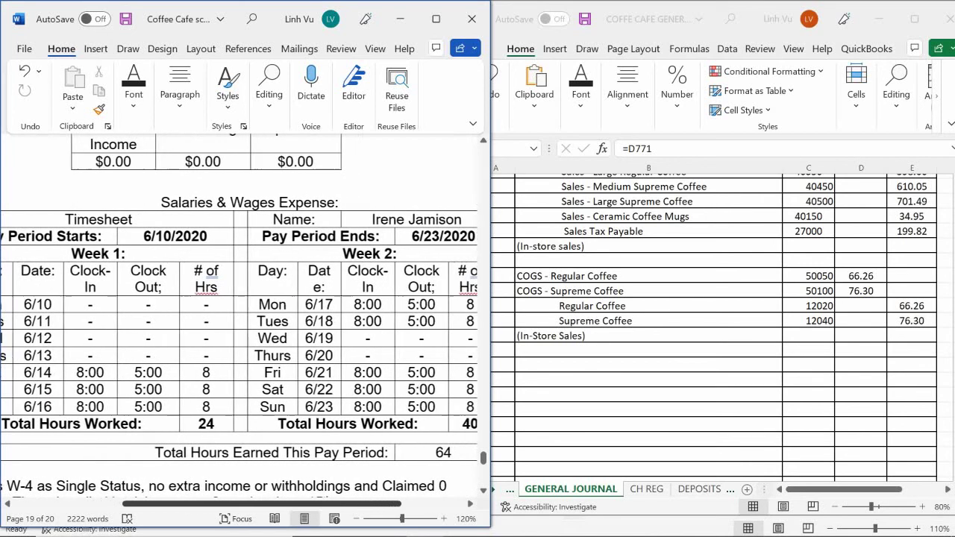
{"action": "scroll", "coordinate": [239, 313], "scroll_direction": "right", "scroll_amount": 1}
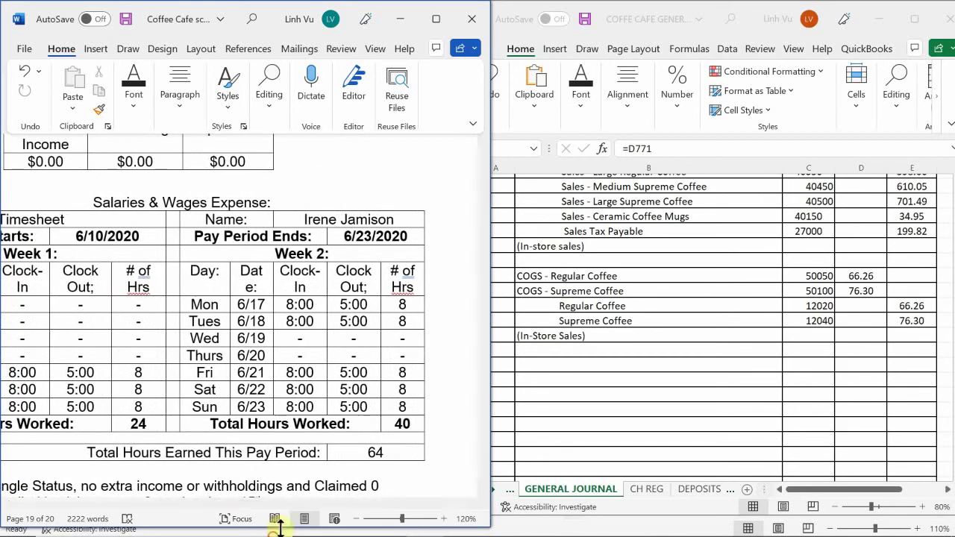
{"action": "scroll", "coordinate": [358, 405], "scroll_direction": "down", "scroll_amount": 3}
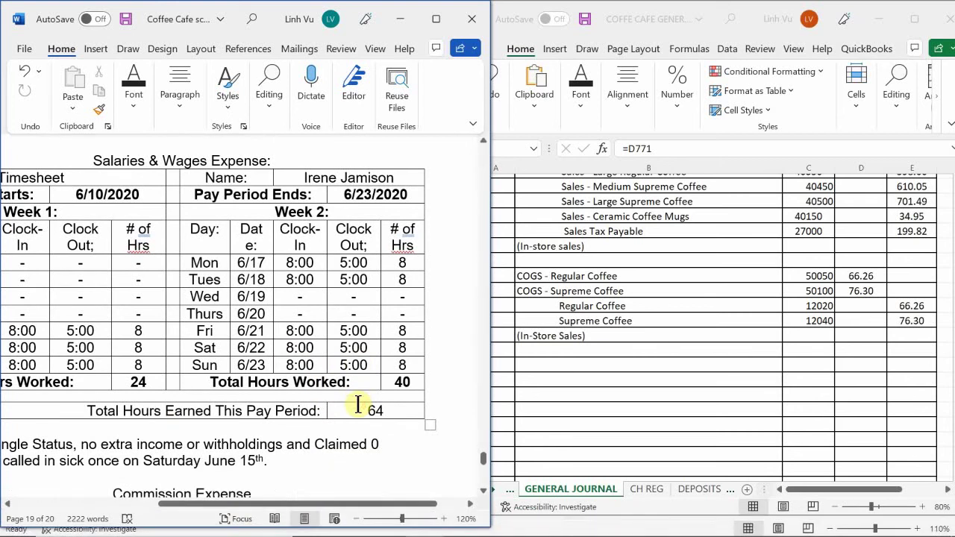
{"action": "scroll", "coordinate": [347, 409], "scroll_direction": "up", "scroll_amount": 3}
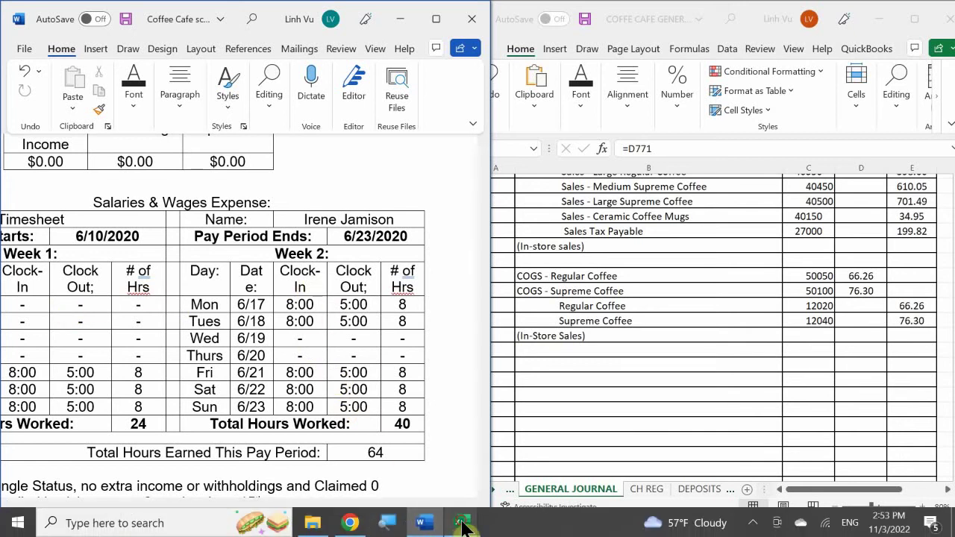
- On the EMPLOYEES sheet, enter total hours =40+24 (64) in E4
{"action": "left_click", "coordinate": [460, 523]}
{"action": "left_click", "coordinate": [487, 470]}
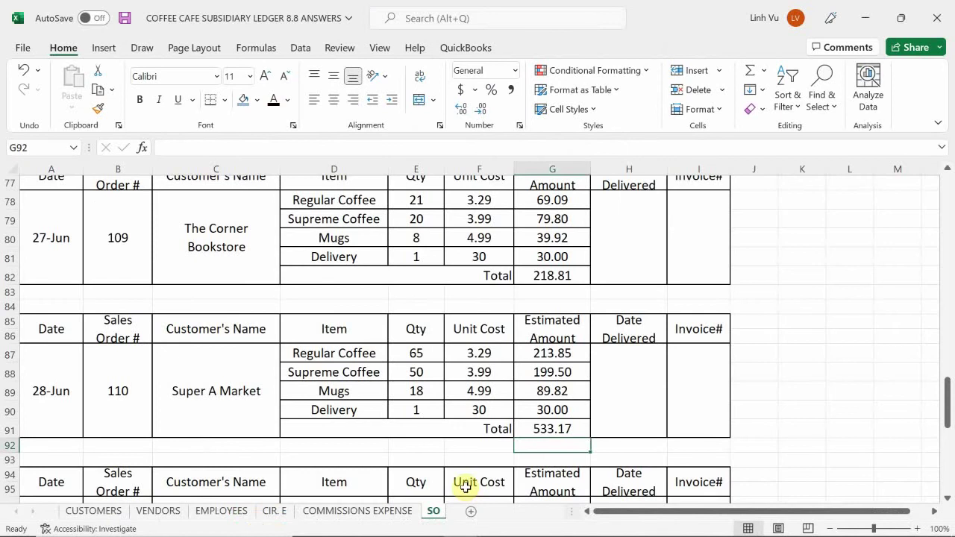
{"action": "left_click", "coordinate": [222, 511]}
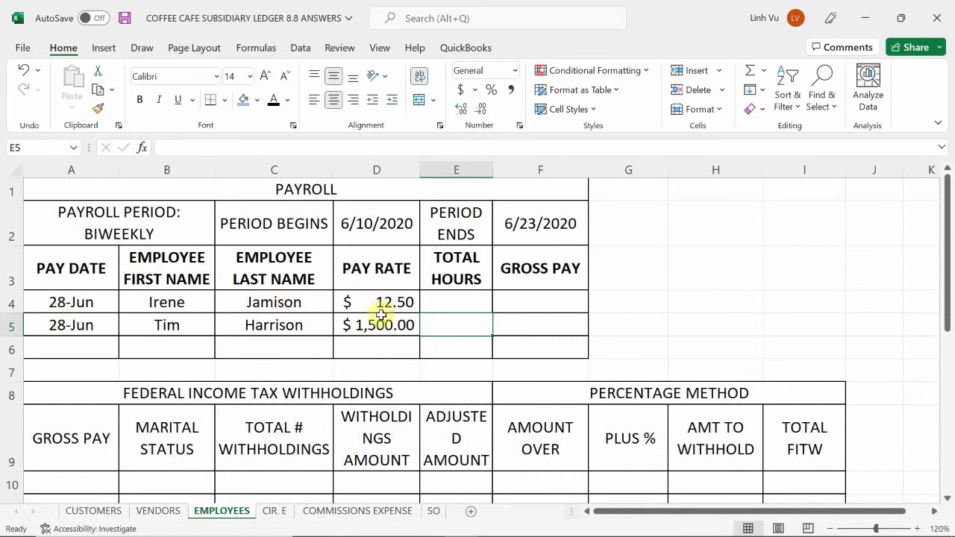
{"action": "left_click", "coordinate": [458, 303]}
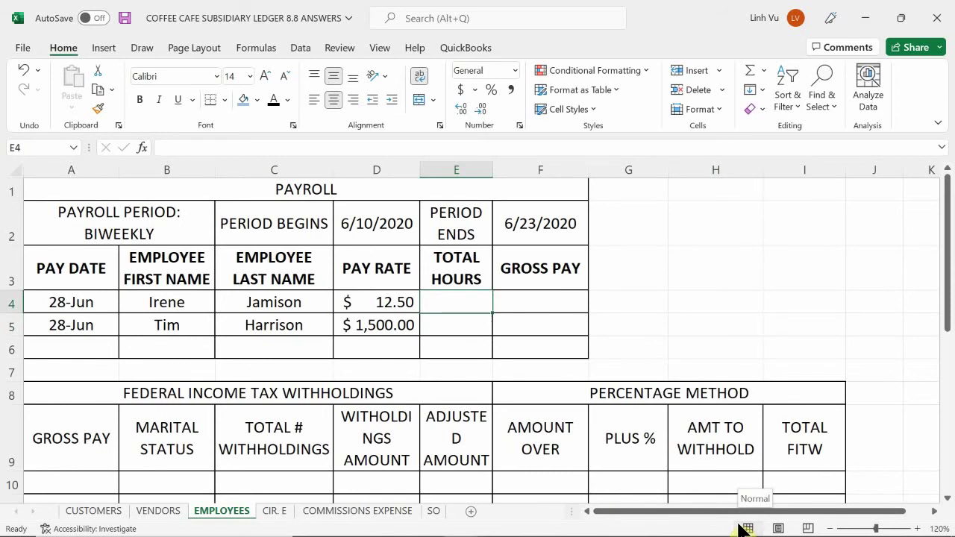
{"action": "type", "text": "=40+"}
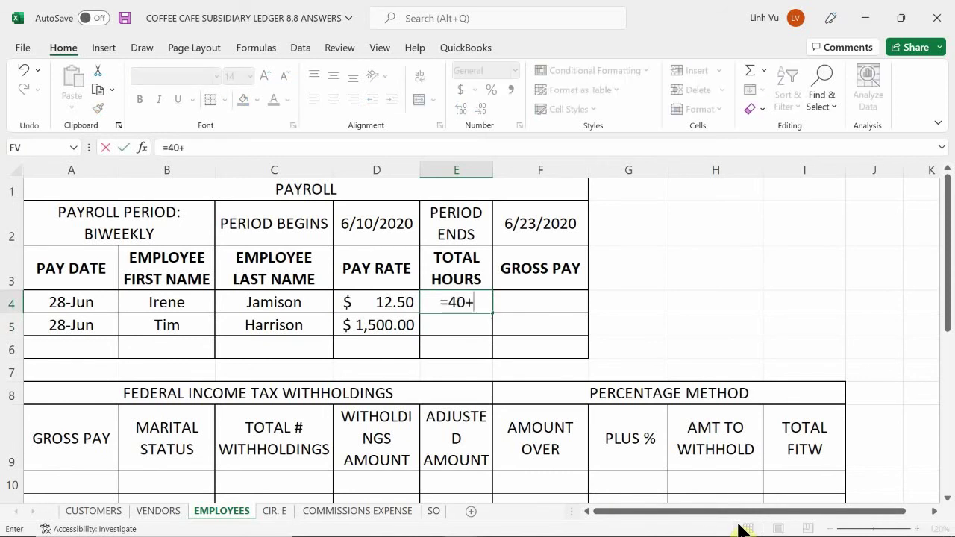
{"action": "type", "text": "24"}
{"action": "key", "text": "Return"}
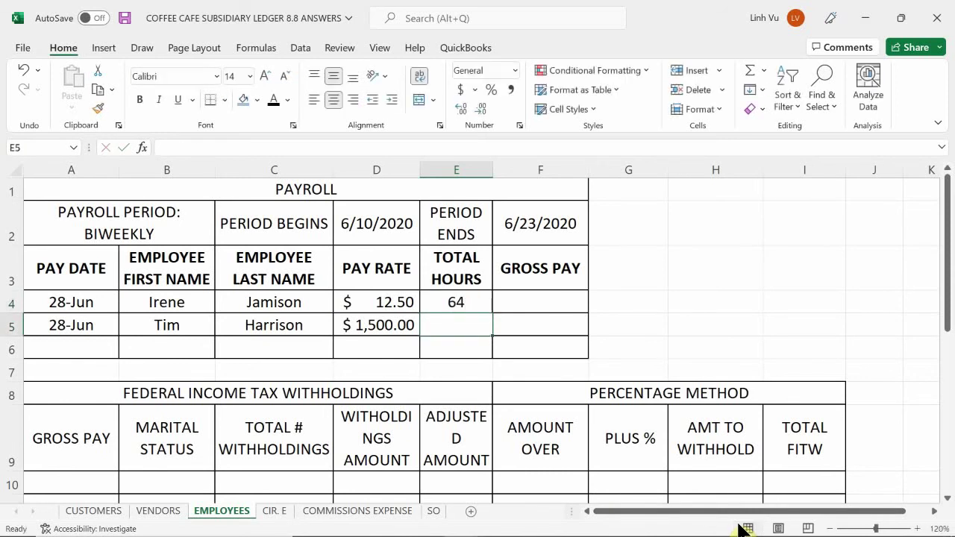
{"action": "key", "text": "Up"}
{"action": "key", "text": "Right"}
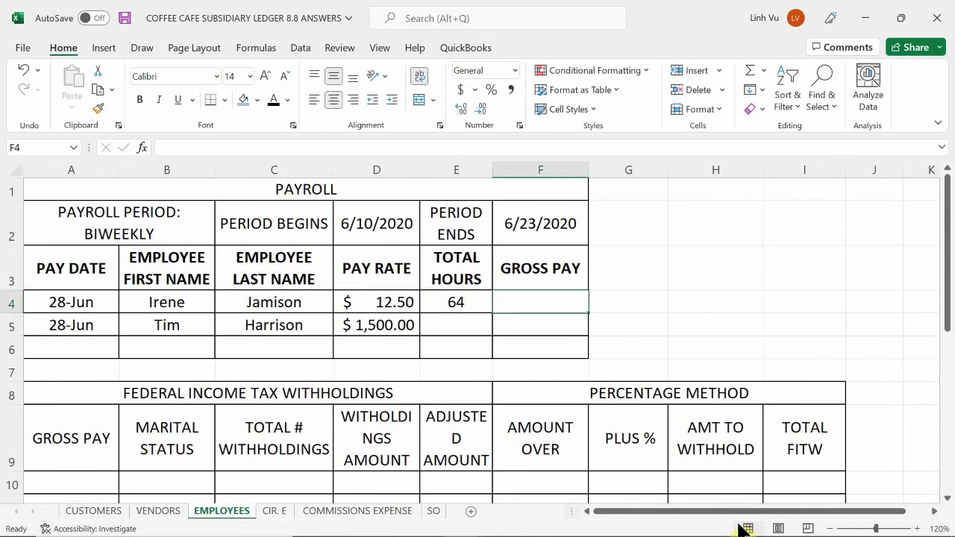
- Calculate gross pay in F4 as =D4*E4, giving $800.00
{"action": "type", "text": "="}
{"action": "key", "text": "Left"}
{"action": "key", "text": "Left"}
{"action": "type", "text": "*"}
{"action": "key", "text": "Left"}
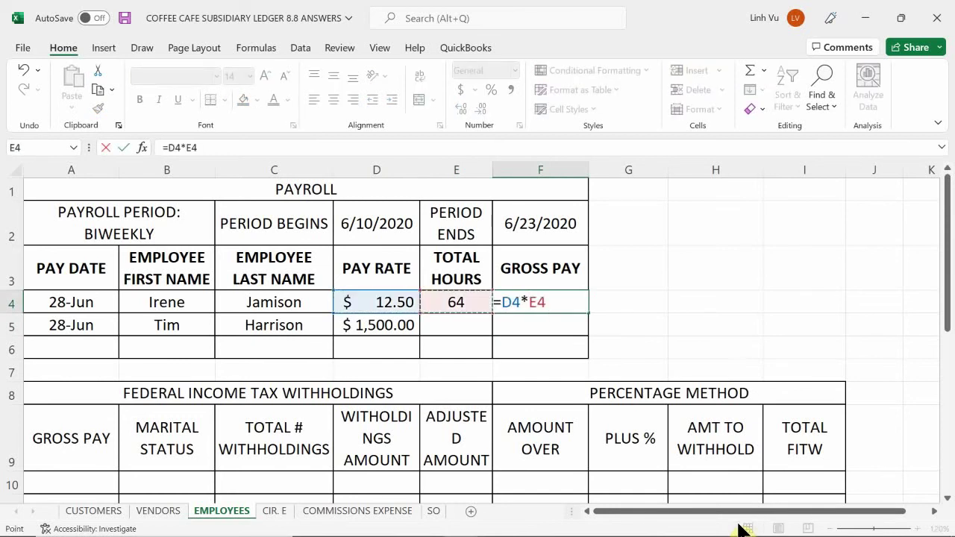
{"action": "key", "text": "Return"}
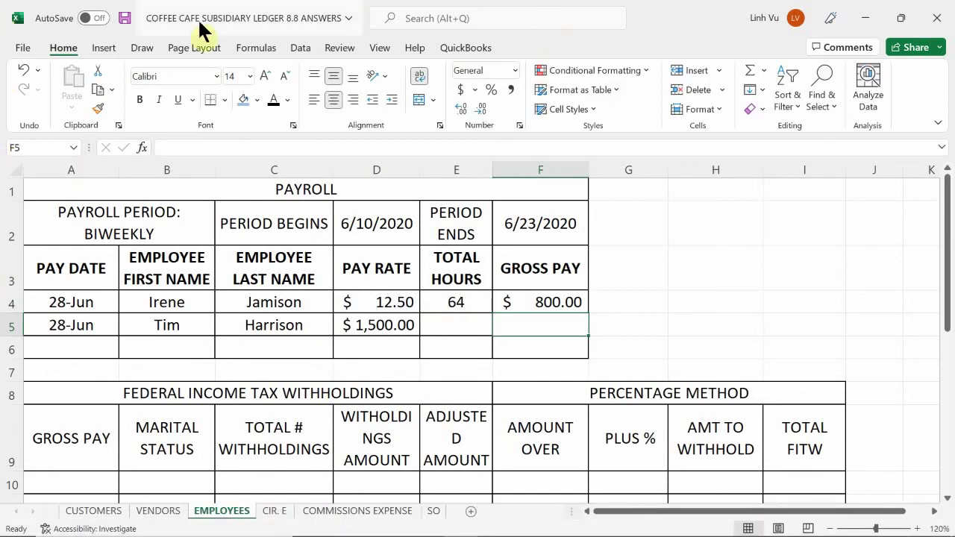
- Link the withholding table's gross pay cell A10 to F4
{"action": "left_click", "coordinate": [116, 275]}
{"action": "scroll", "coordinate": [117, 275], "scroll_direction": "down", "scroll_amount": 2}
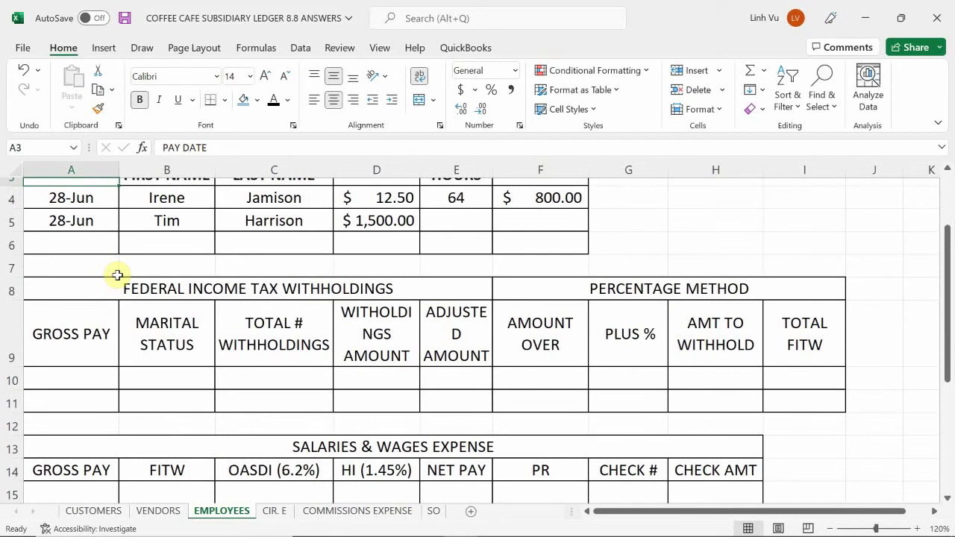
{"action": "left_click", "coordinate": [68, 376]}
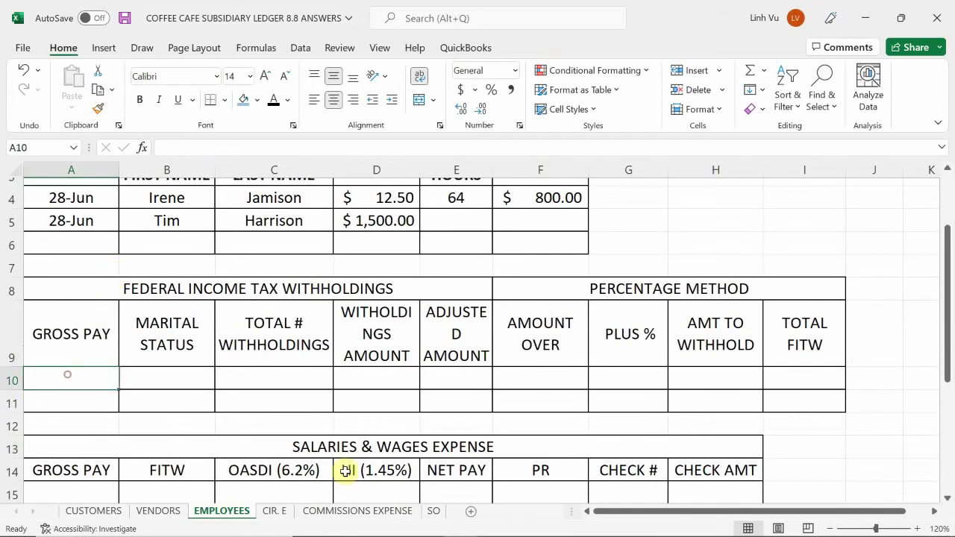
{"action": "type", "text": "="}
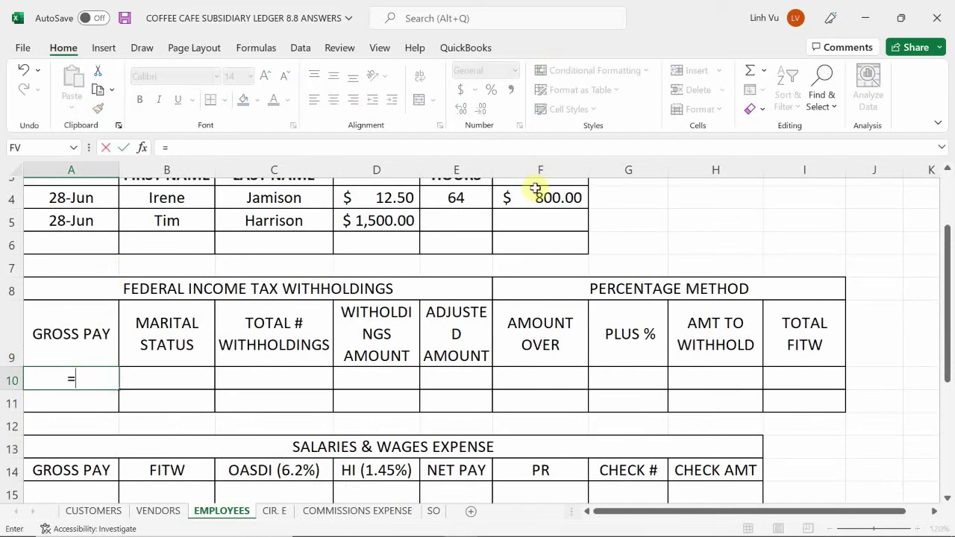
{"action": "left_click", "coordinate": [536, 189]}
- Commit =F4 in A10, then enter SINGLE in B10 and 0 withholdings in C10
{"action": "key", "text": "Return"}
{"action": "key", "text": "Right"}
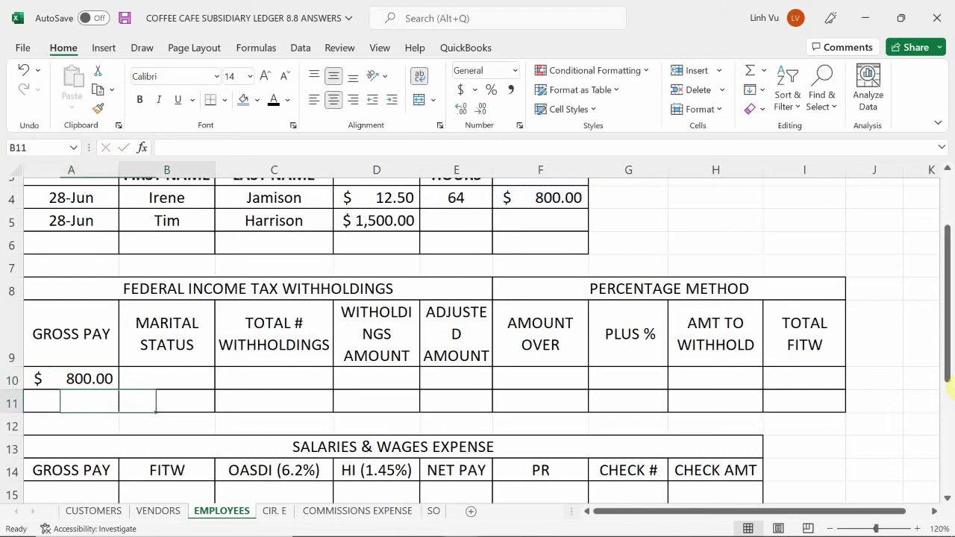
{"action": "key", "text": "Up"}
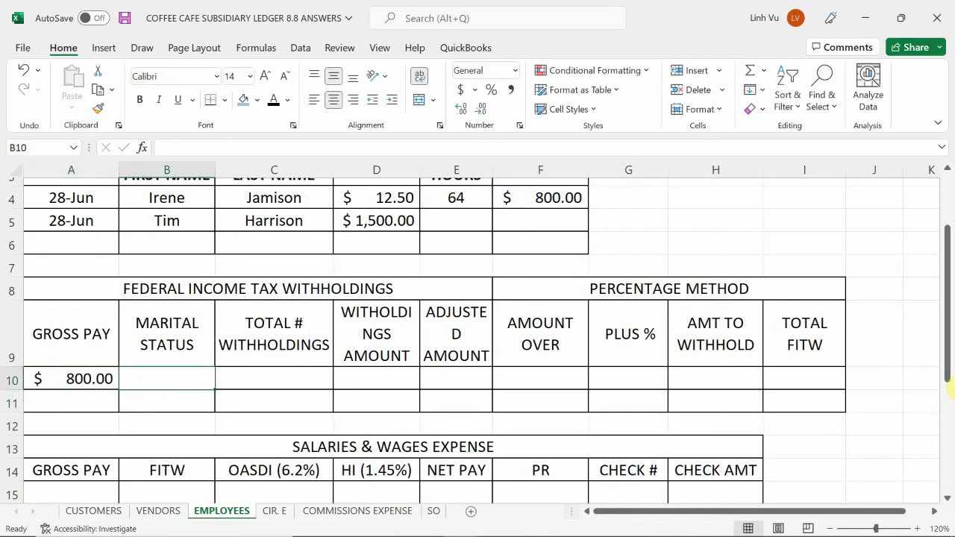
{"action": "type", "text": "SING"}
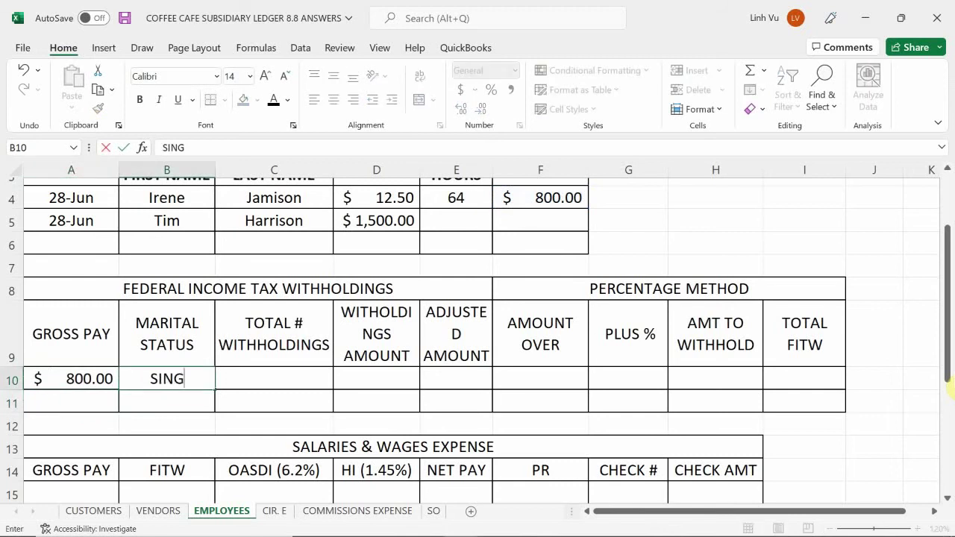
{"action": "type", "text": "LE"}
{"action": "key", "text": "Return"}
{"action": "key", "text": "Right"}
{"action": "key", "text": "Up"}
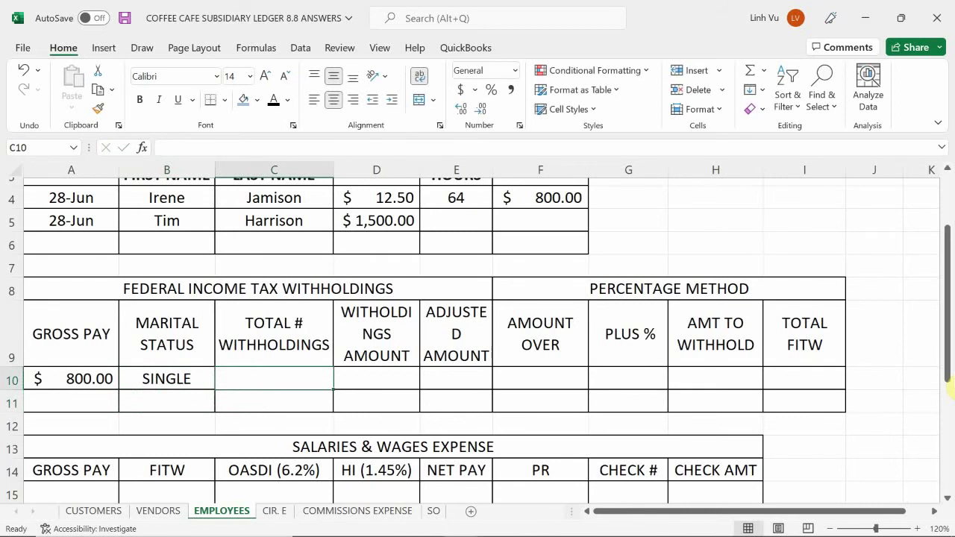
{"action": "type", "text": "0"}
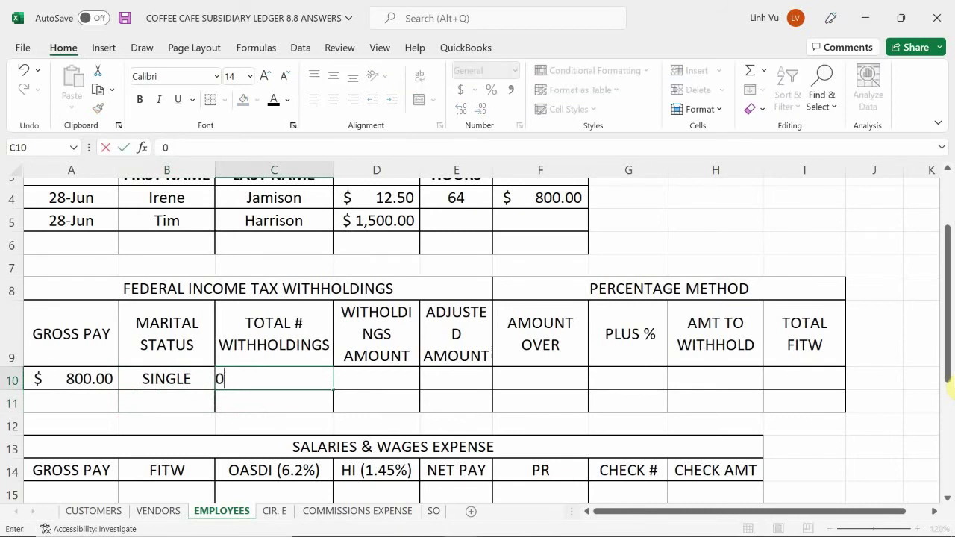
{"action": "key", "text": "Return"}
{"action": "key", "text": "Right"}
{"action": "key", "text": "Up"}
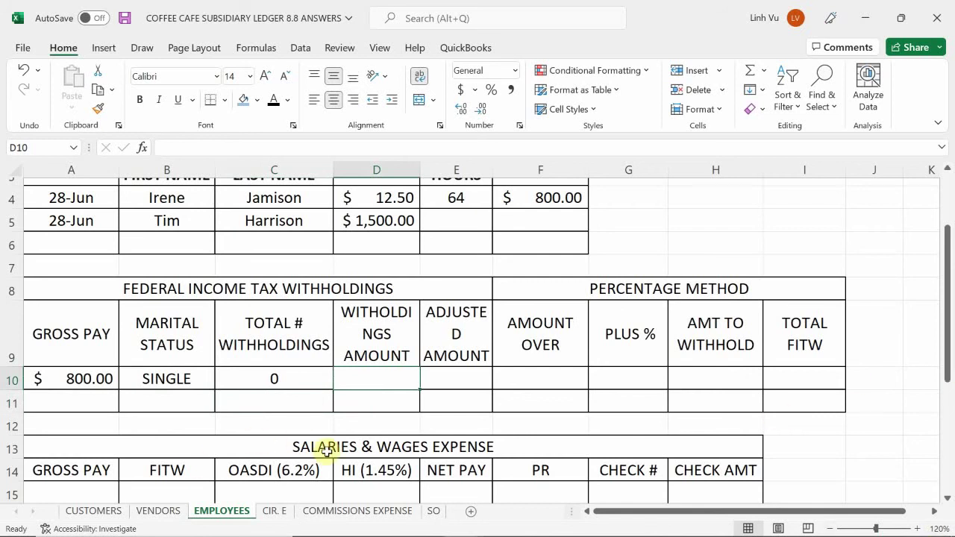
{"action": "left_click", "coordinate": [273, 511]}
- Scroll to the CIR. E biweekly single bracket: $38.00 plus 12% over $526
{"action": "scroll", "coordinate": [298, 358], "scroll_direction": "up", "scroll_amount": 3}
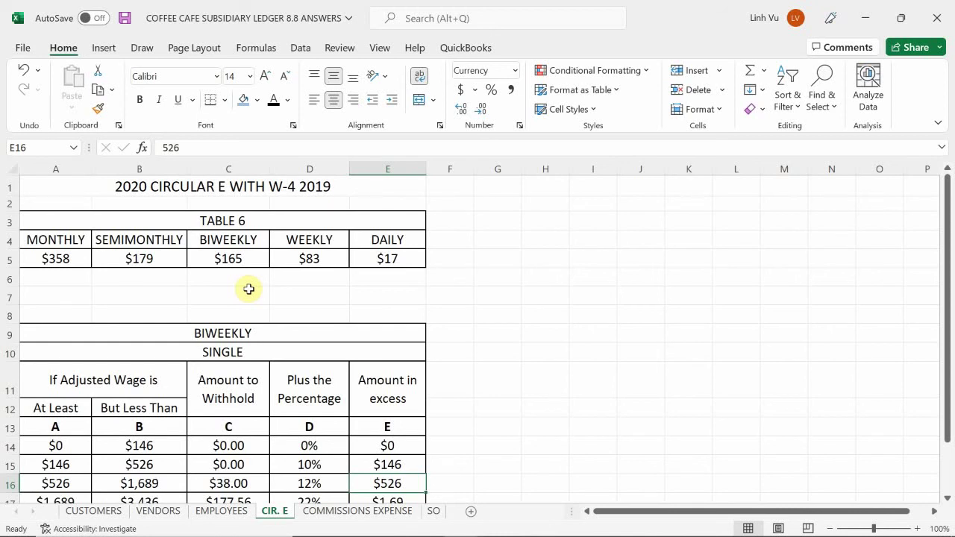
{"action": "mouse_move", "coordinate": [214, 501]}
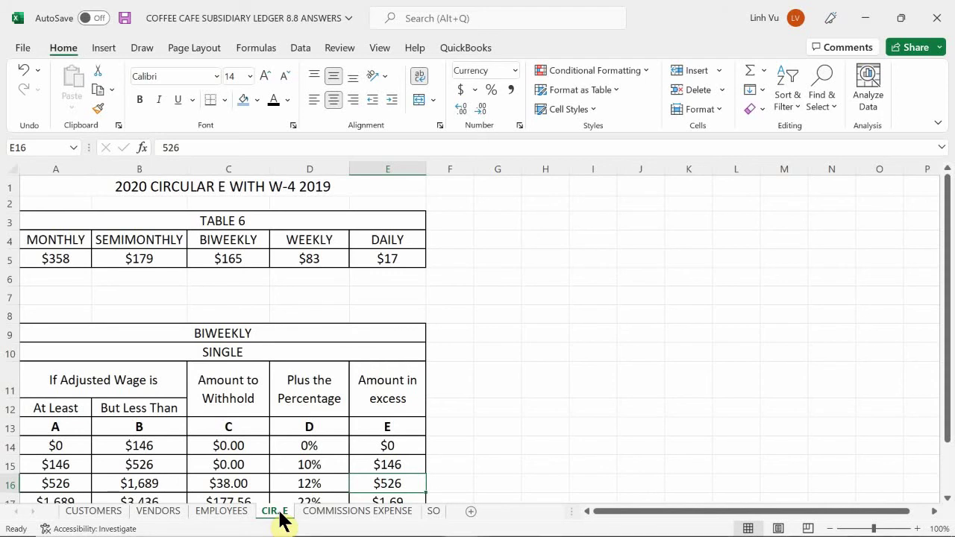
- Back on EMPLOYEES, make a first entry of the withholdings amount (165) and the adjusted amount in row 10
{"action": "left_click", "coordinate": [221, 511]}
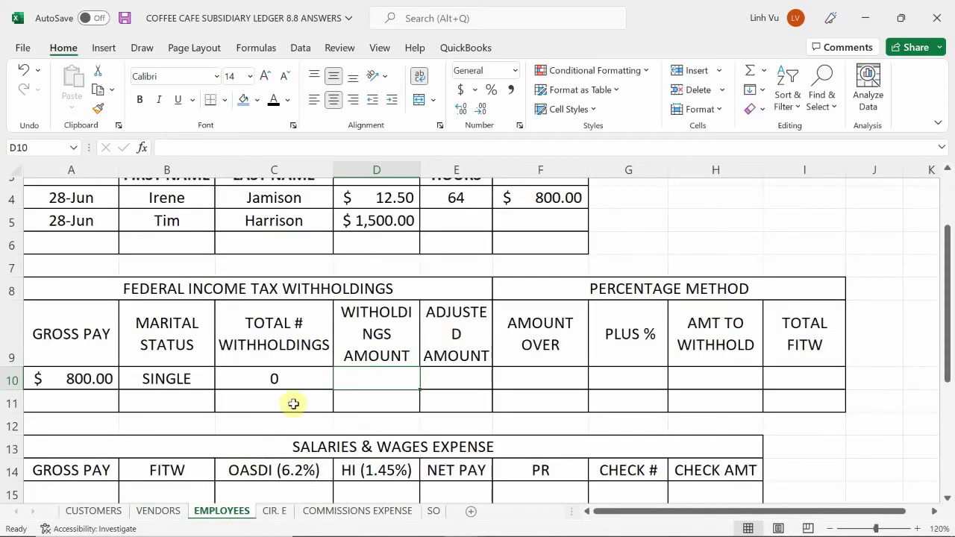
{"action": "type", "text": "165"}
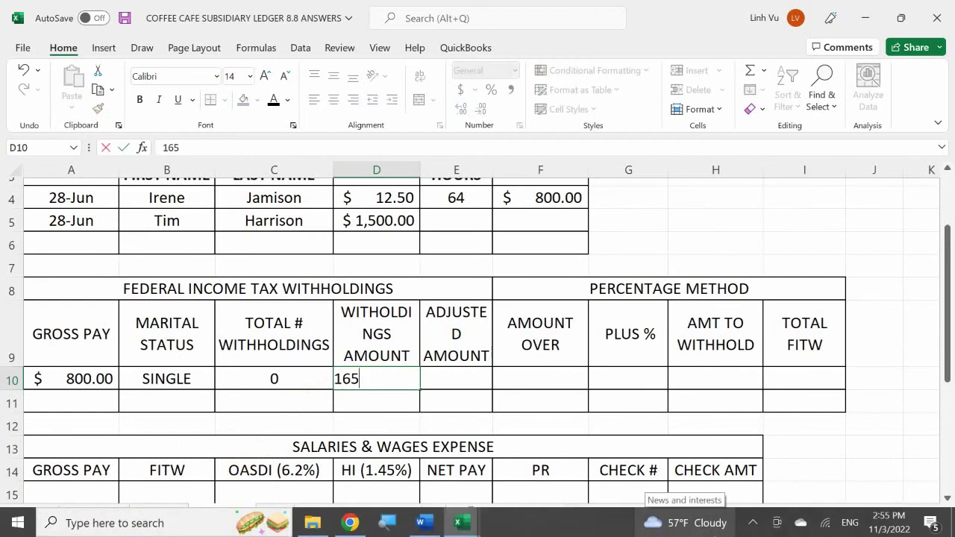
{"action": "key", "text": "BackSpace"}
{"action": "type", "text": "5"}
{"action": "key", "text": "Return"}
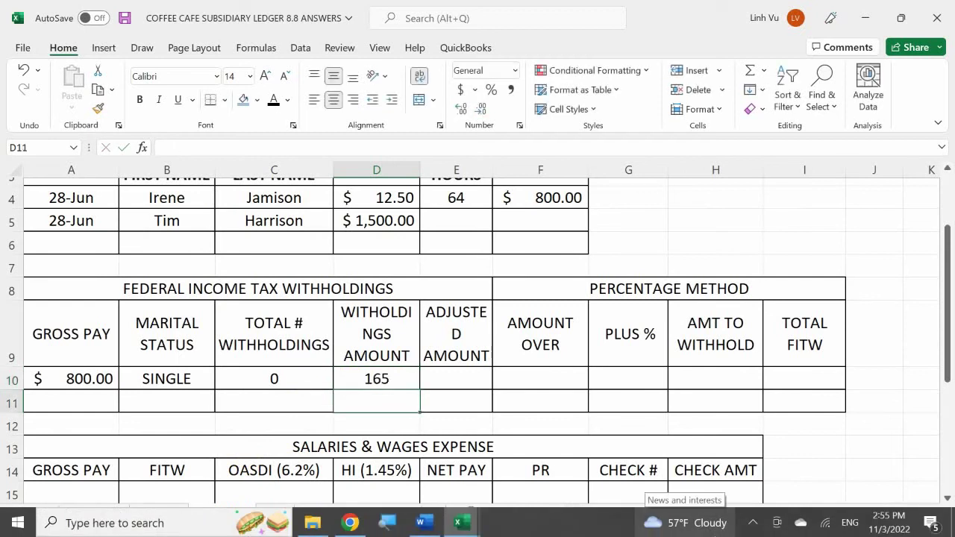
{"action": "key", "text": "Right"}
{"action": "key", "text": "Up"}
{"action": "type", "text": "="}
{"action": "key", "text": "Left"}
{"action": "key", "text": "Left"}
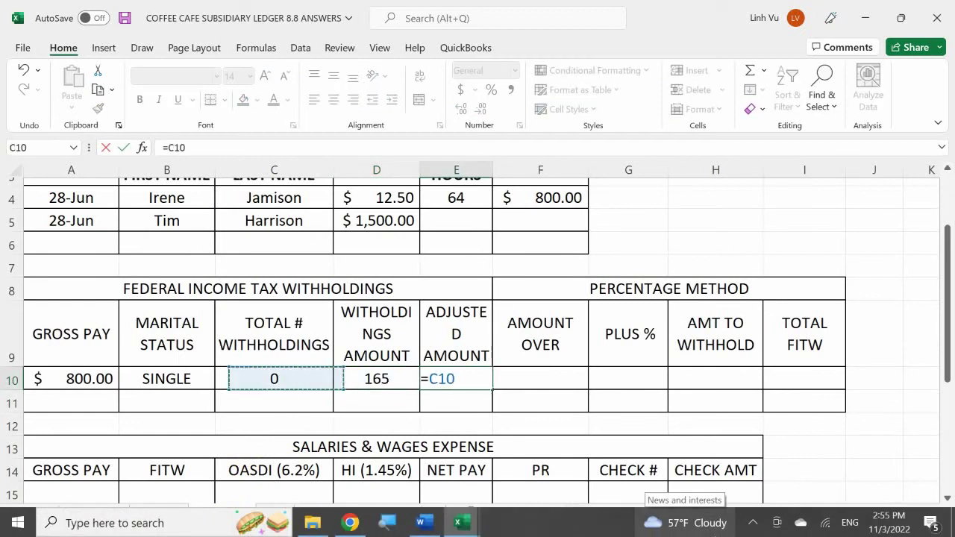
{"action": "type", "text": "*"}
{"action": "key", "text": "Left"}
{"action": "key", "text": "Return"}
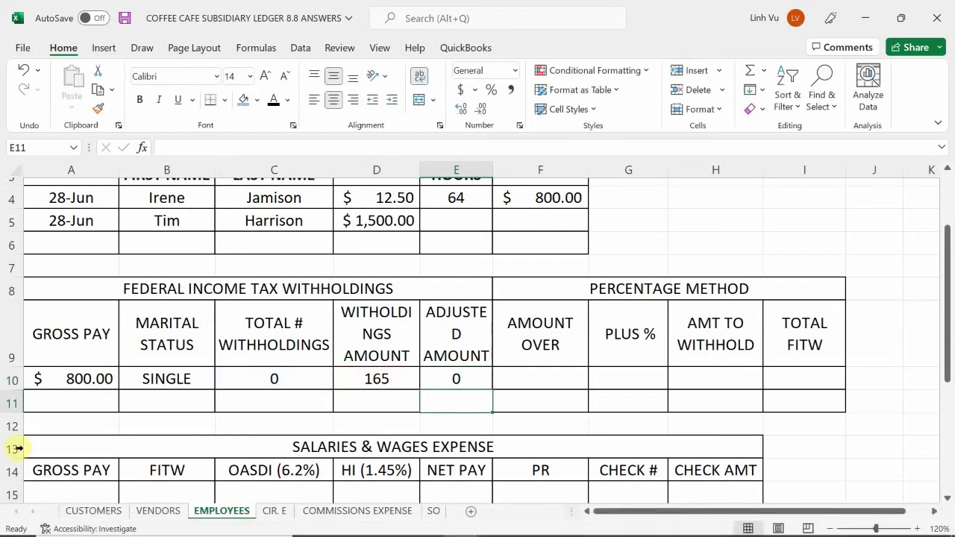
- Format D10:I11 as Accounting and re-enter D10 as =165*C10
{"action": "left_click_drag", "start_coordinate": [369, 378], "coordinate": [803, 395]}
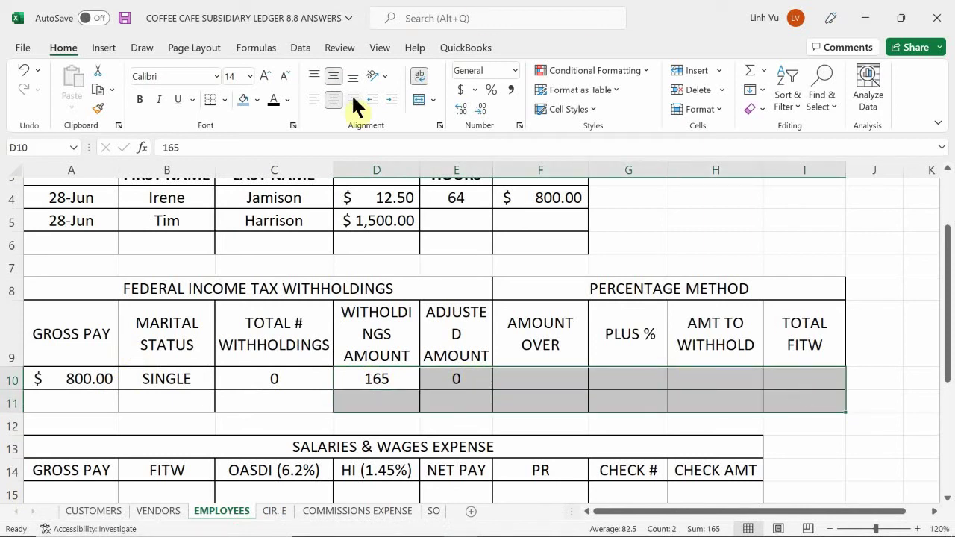
{"action": "left_click", "coordinate": [458, 91]}
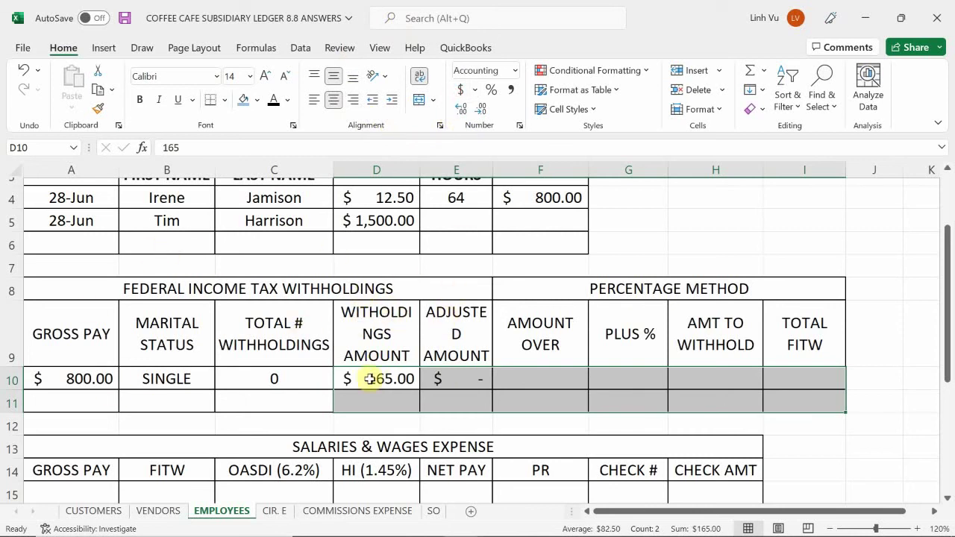
{"action": "left_click", "coordinate": [367, 381]}
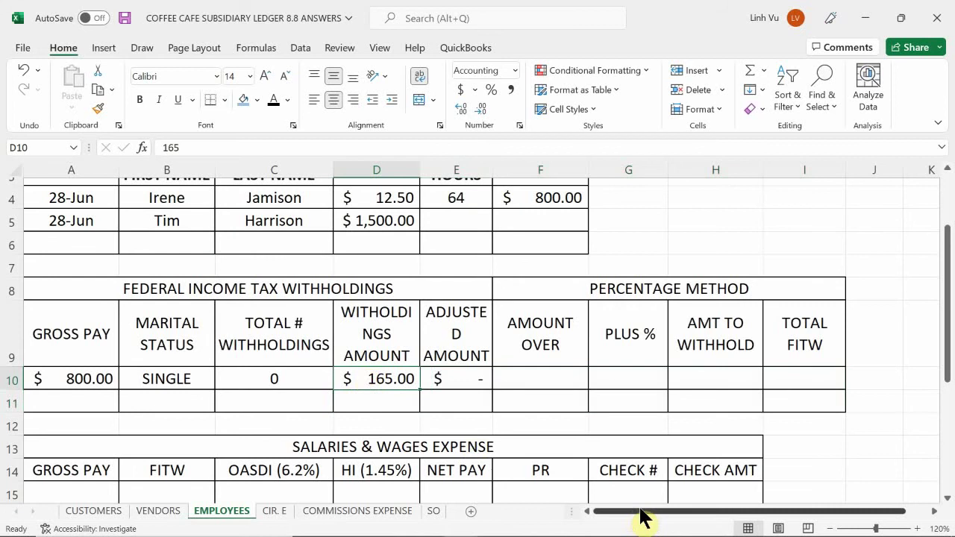
{"action": "type", "text": "0"}
{"action": "key", "text": "Return"}
{"action": "key", "text": "Up"}
{"action": "type", "text": "0"}
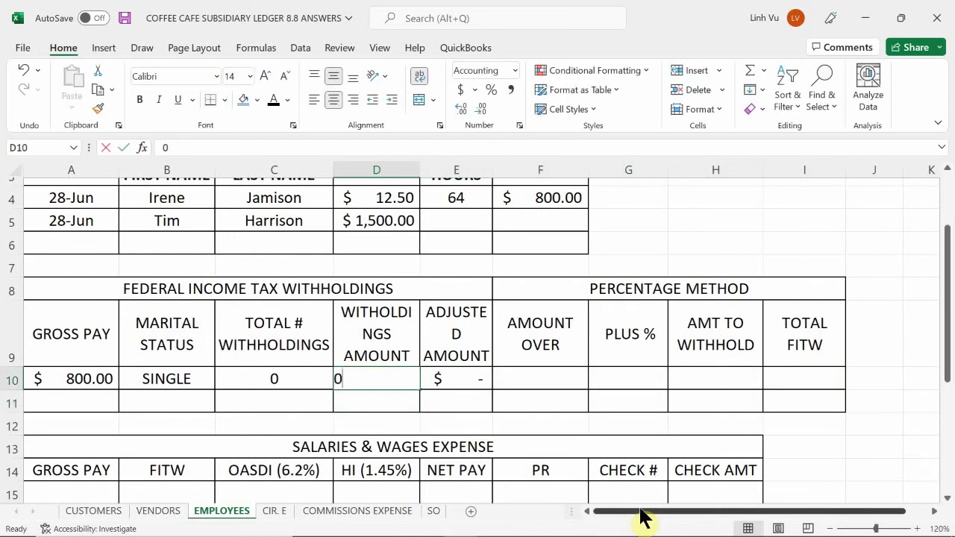
{"action": "key", "text": "BackSpace"}
{"action": "type", "text": "=165*"}
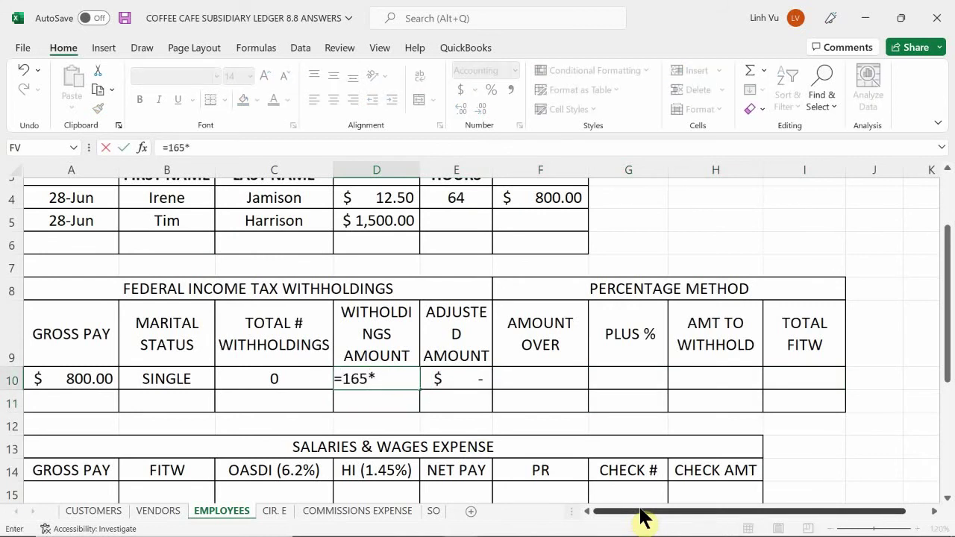
{"action": "key", "text": "Left"}
{"action": "key", "text": "Return"}
- Rewrite the adjusted amount in E10 as =A10-D10, giving $800.00
{"action": "key", "text": "Right"}
{"action": "key", "text": "Up"}
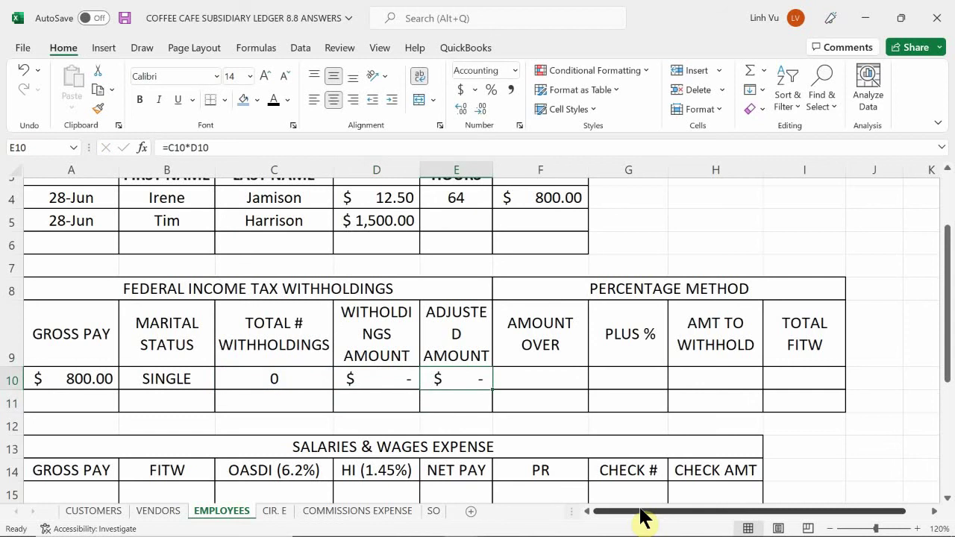
{"action": "key", "text": "F2"}
{"action": "key", "text": "BackSpace"}
{"action": "key", "text": "BackSpace"}
{"action": "key", "text": "BackSpace"}
{"action": "key", "text": "BackSpace"}
{"action": "key", "text": "BackSpace"}
{"action": "key", "text": "BackSpace"}
{"action": "key", "text": "BackSpace"}
{"action": "key", "text": "BackSpace"}
{"action": "type", "text": "="}
{"action": "key", "text": "Left"}
{"action": "key", "text": "Left"}
{"action": "key", "text": "Left"}
{"action": "key", "text": "Left"}
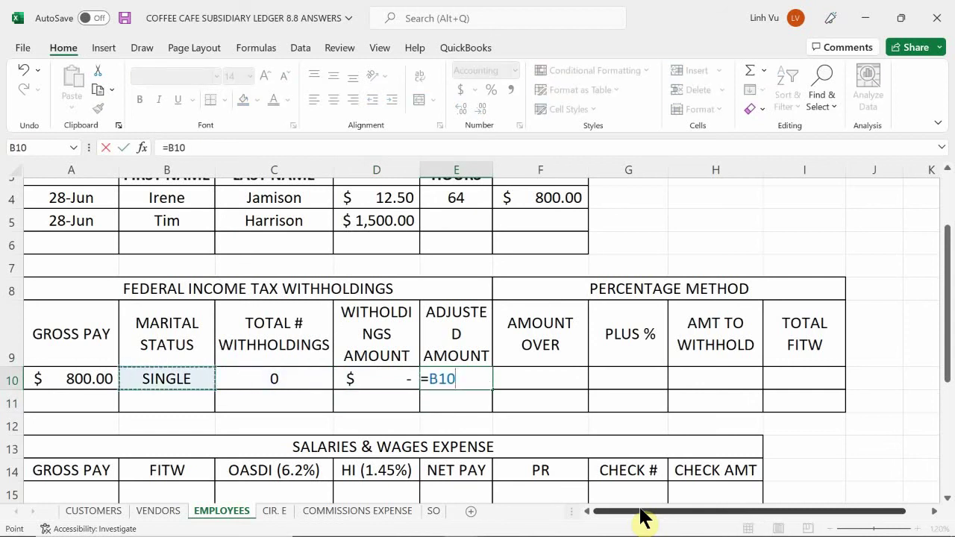
{"action": "type", "text": "-"}
{"action": "key", "text": "Left"}
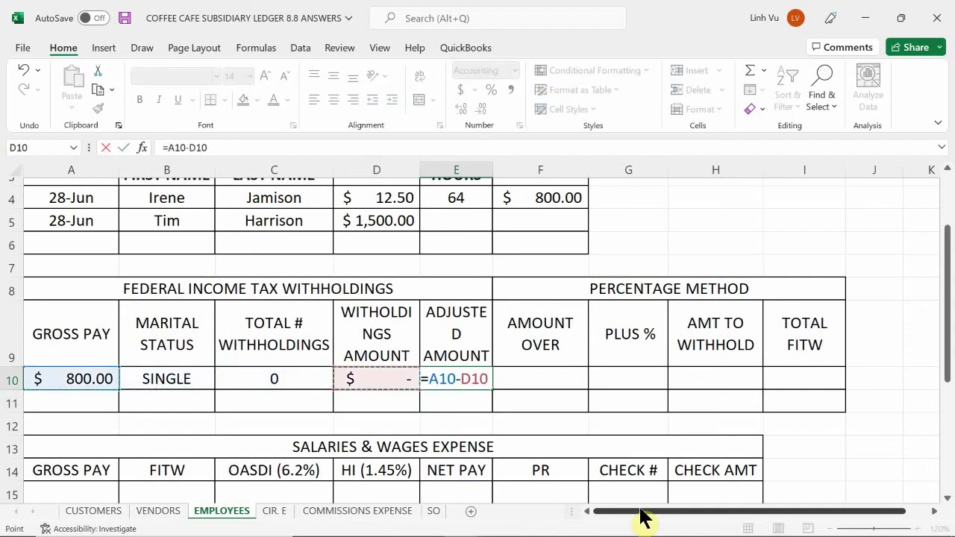
{"action": "key", "text": "Return"}
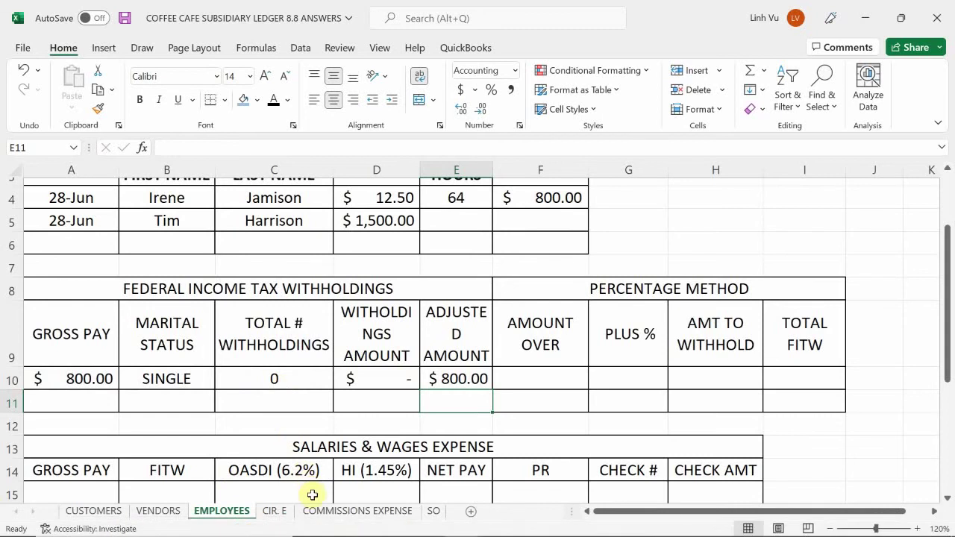
- Open the CIR. E sheet and zoom in on the biweekly single tax tables
{"action": "left_click", "coordinate": [274, 512]}
{"action": "scroll", "coordinate": [284, 291], "scroll_direction": "down", "scroll_amount": 2}
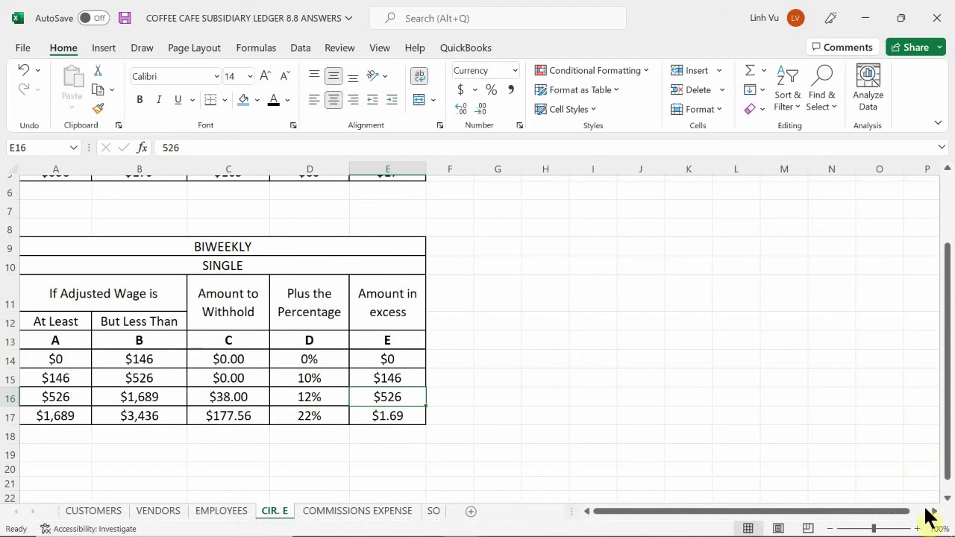
{"action": "left_click", "coordinate": [919, 528]}
{"action": "left_click", "coordinate": [919, 528]}
{"action": "left_click", "coordinate": [919, 528]}
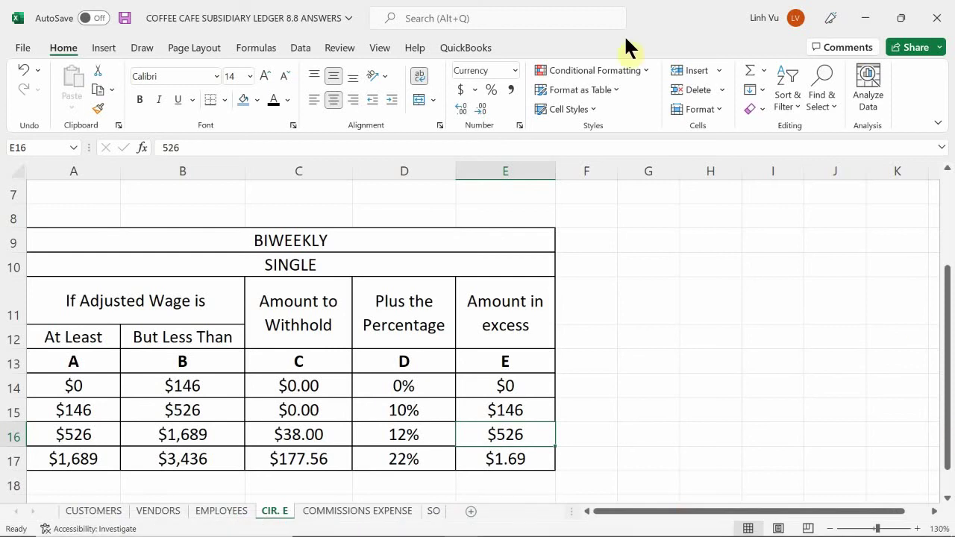
{"action": "scroll", "coordinate": [140, 279], "scroll_direction": "down", "scroll_amount": 1}
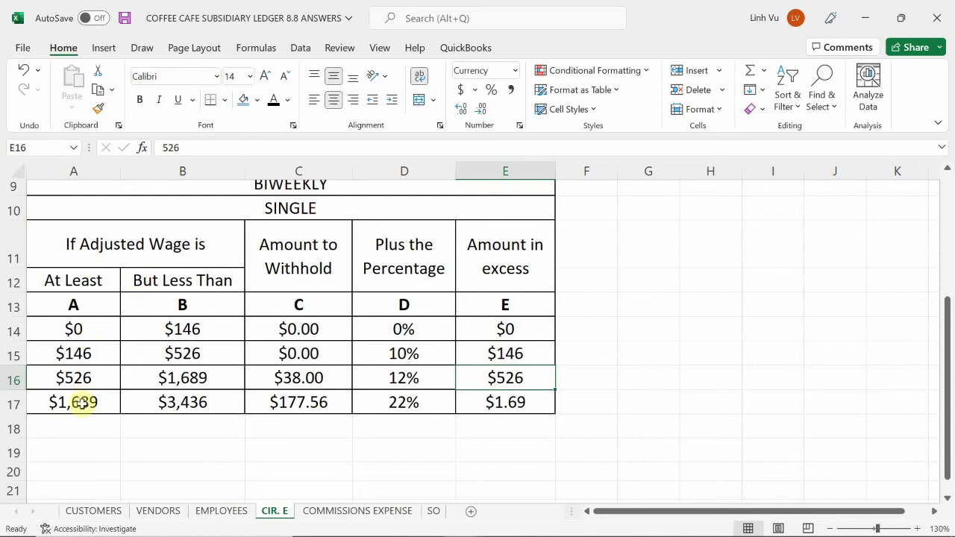
- Locate and highlight the $526 to $1,689 bracket row, then return to EMPLOYEES
{"action": "left_click", "coordinate": [97, 328]}
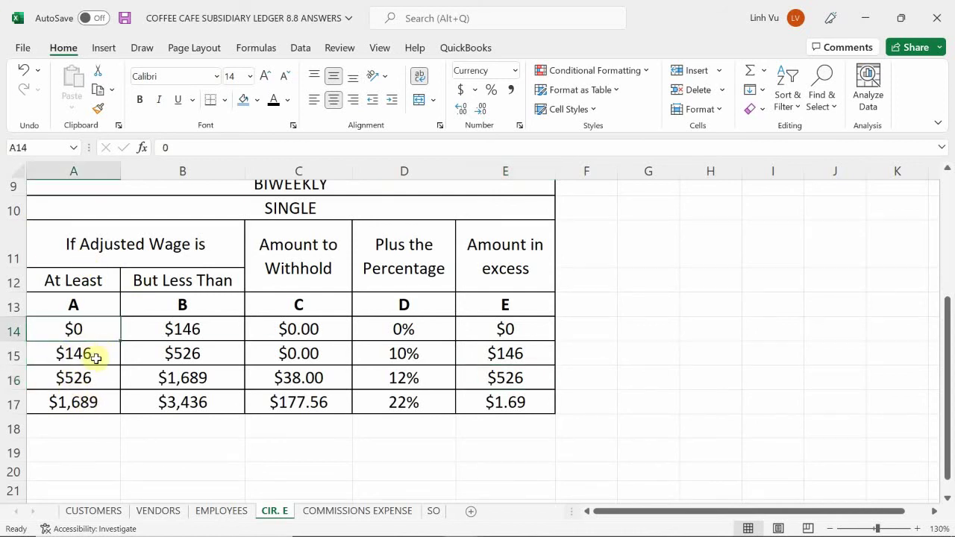
{"action": "left_click", "coordinate": [95, 356]}
{"action": "left_click", "coordinate": [99, 380]}
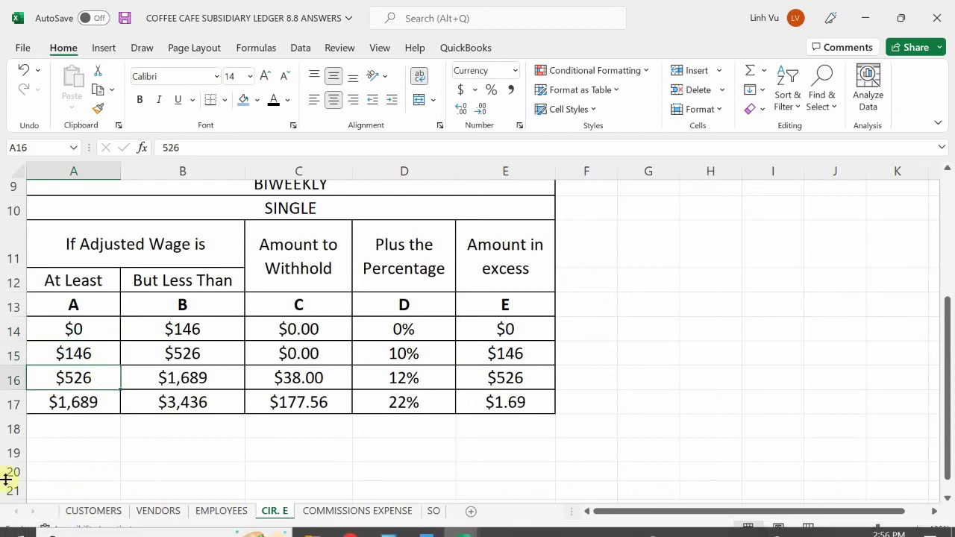
{"action": "left_click", "coordinate": [52, 408]}
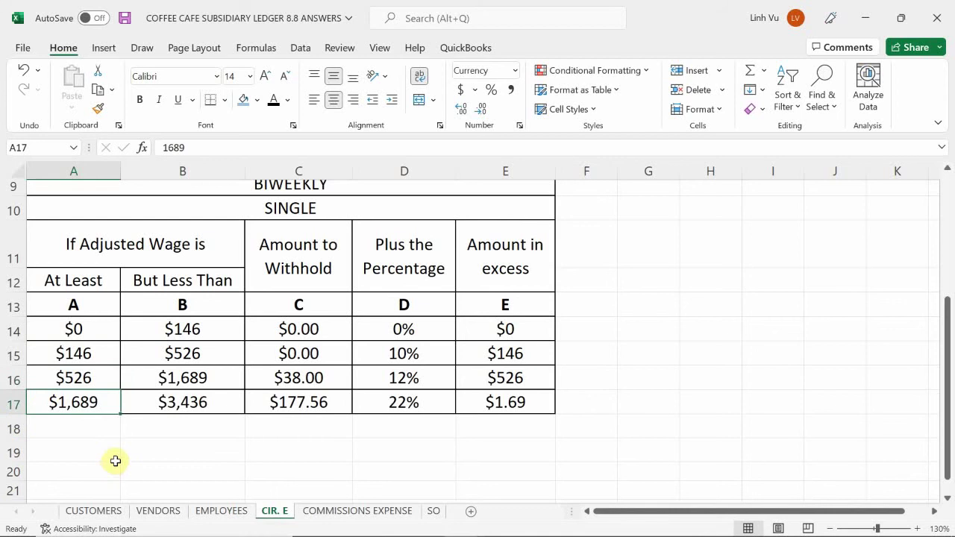
{"action": "left_click", "coordinate": [91, 378]}
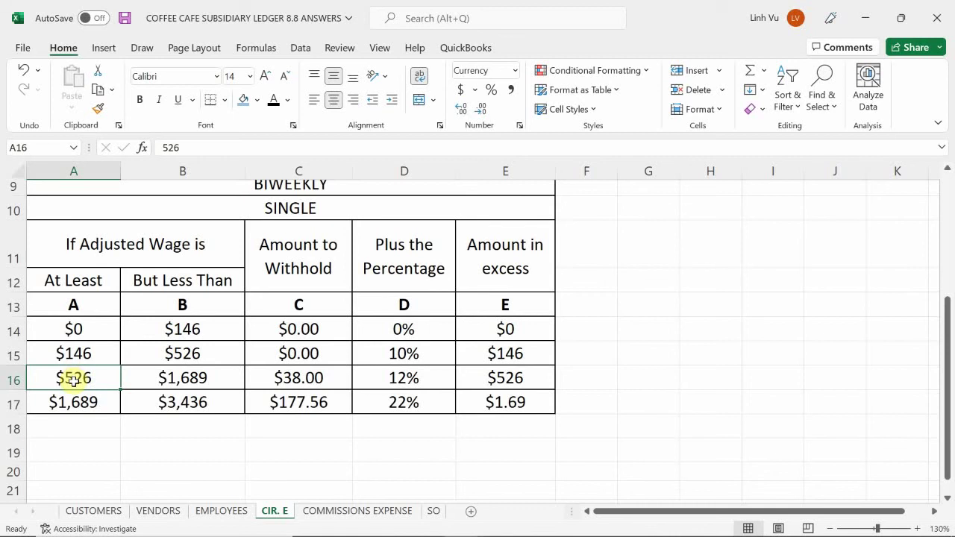
{"action": "left_click_drag", "start_coordinate": [73, 379], "coordinate": [498, 380]}
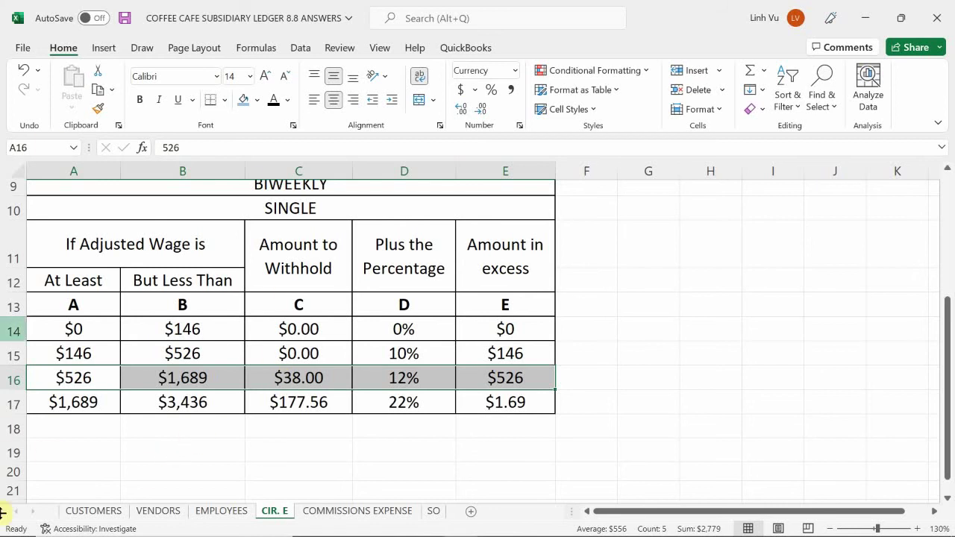
{"action": "mouse_move", "coordinate": [310, 534]}
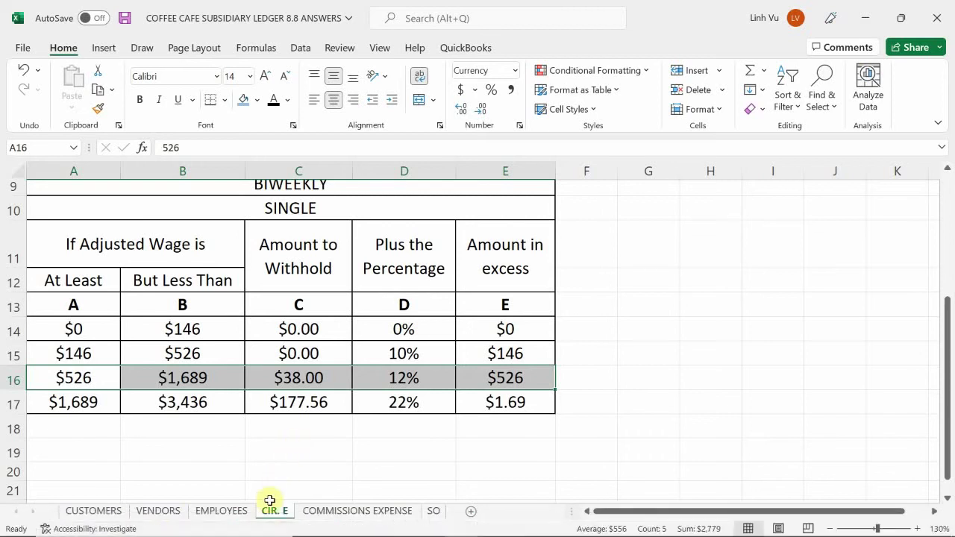
{"action": "left_click", "coordinate": [227, 512]}
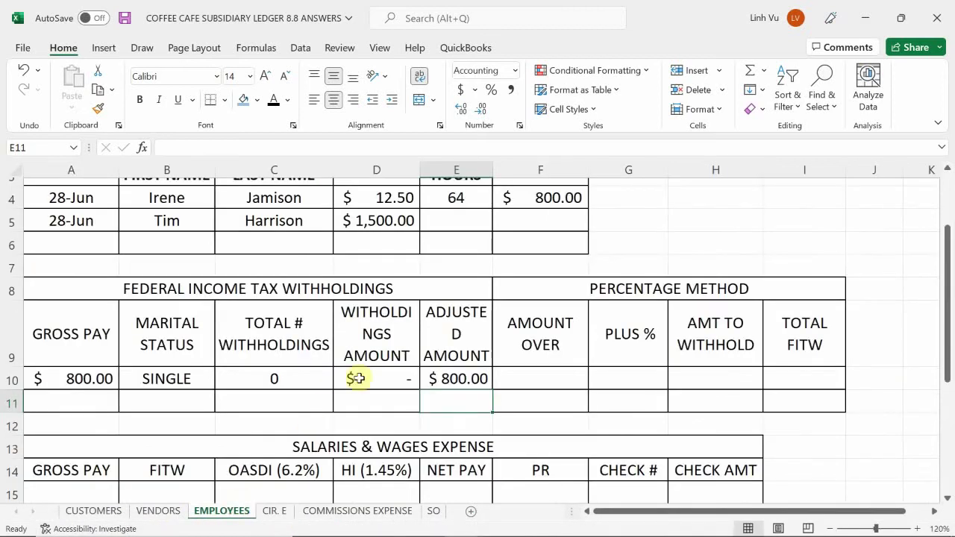
- Enter =E10-526 in F10 for an Amount Over of $274.00
{"action": "left_click", "coordinate": [525, 376]}
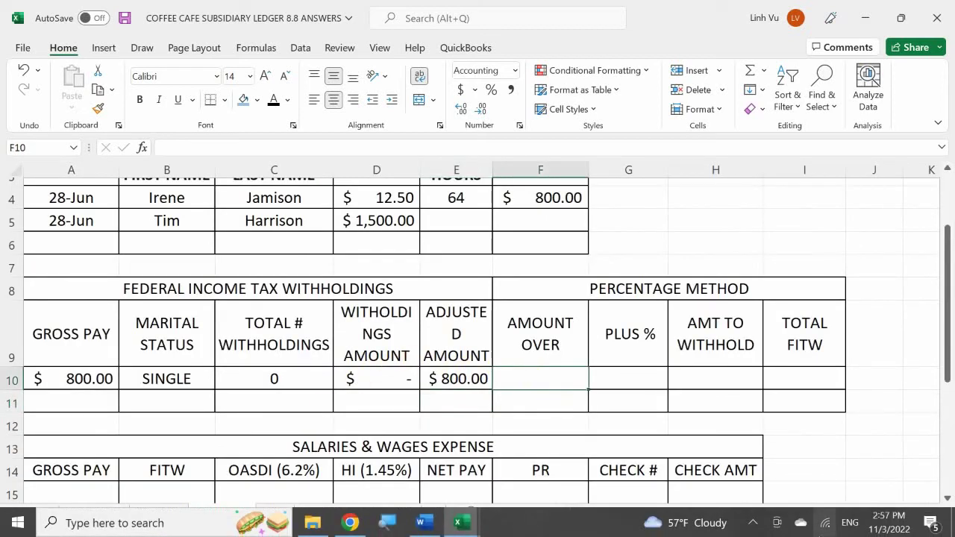
{"action": "type", "text": "=E10-5"}
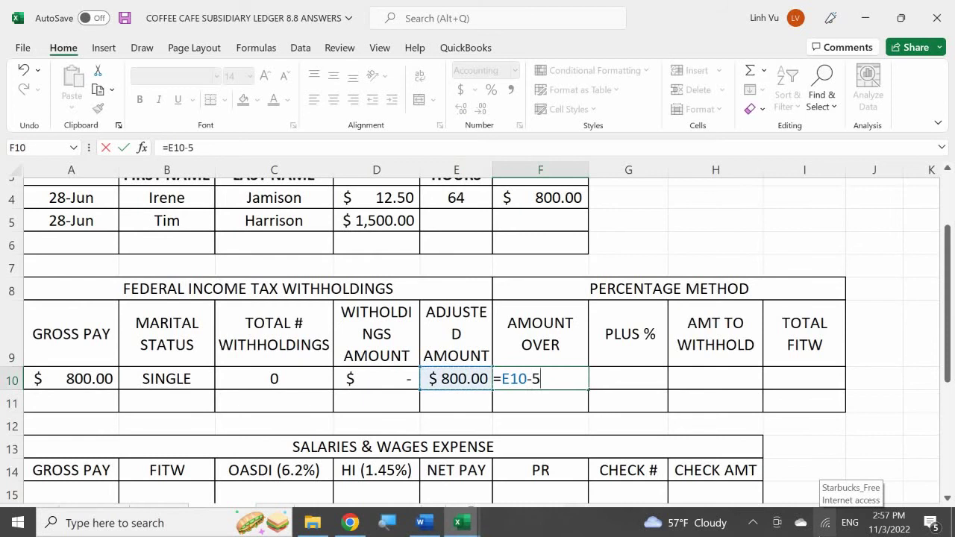
{"action": "type", "text": "26"}
{"action": "key", "text": "Return"}
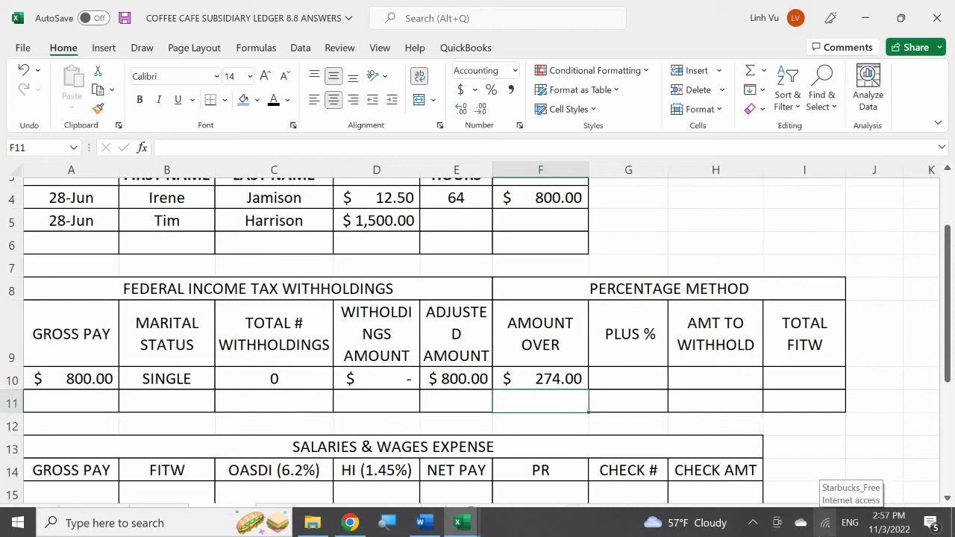
- Enter =ROUND(F10*.12,2) in G10 for a Plus % of $32.88
{"action": "left_click", "coordinate": [628, 378]}
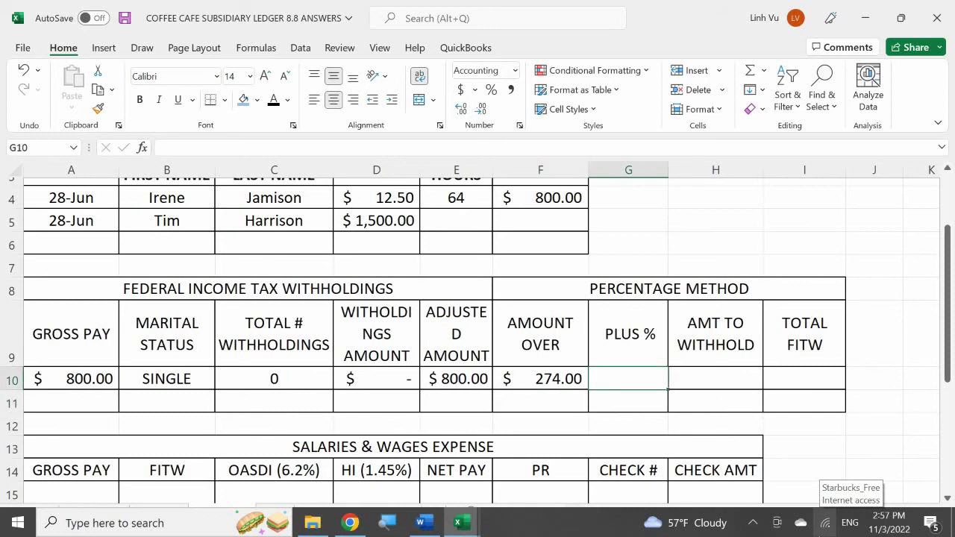
{"action": "type", "text": "="}
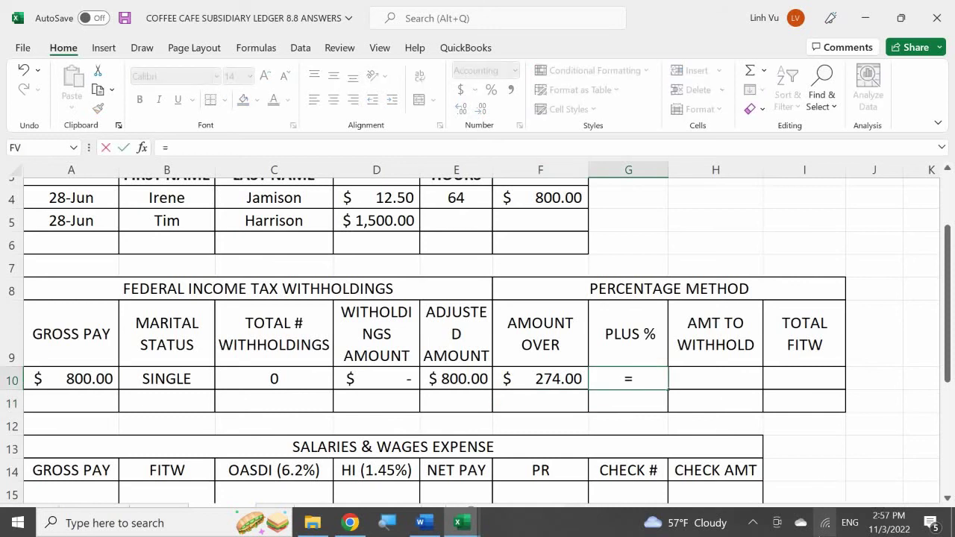
{"action": "key", "text": "BackSpace"}
{"action": "type", "text": "=r"}
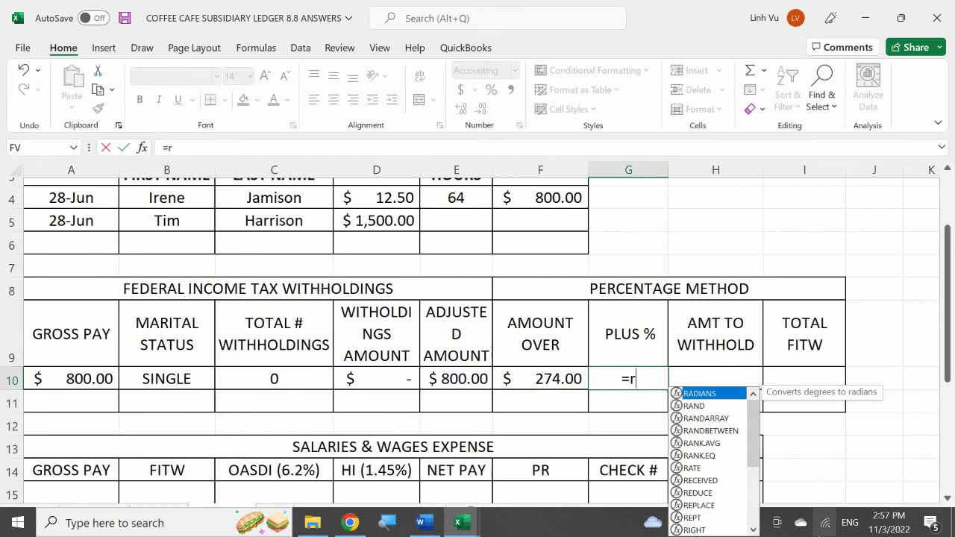
{"action": "type", "text": "ound("}
{"action": "key", "text": "BackSpace"}
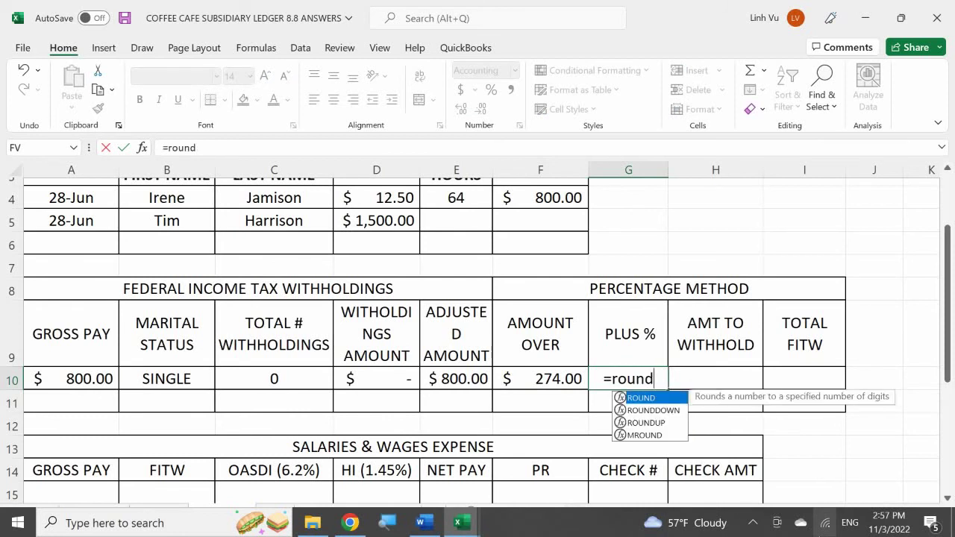
{"action": "type", "text": "("}
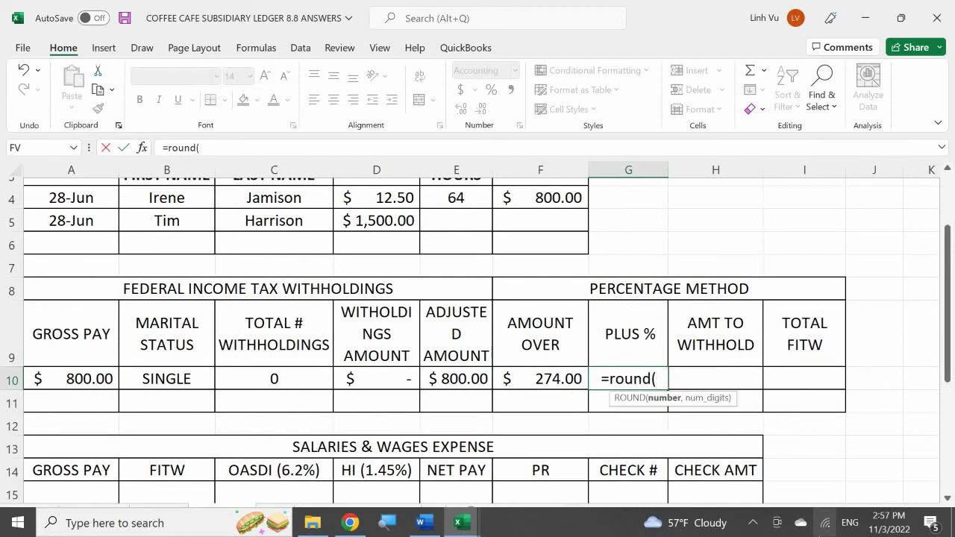
{"action": "left_click", "coordinate": [540, 378]}
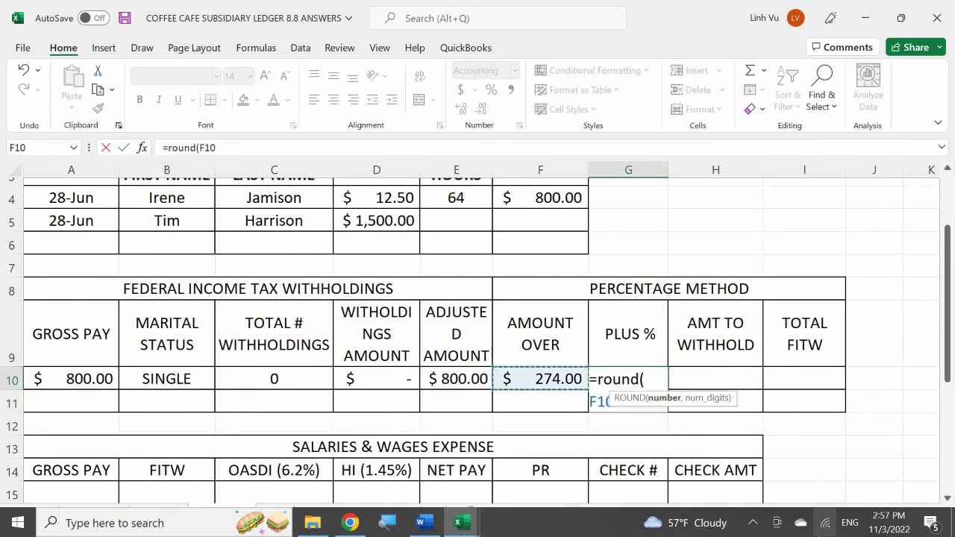
{"action": "type", "text": "*"}
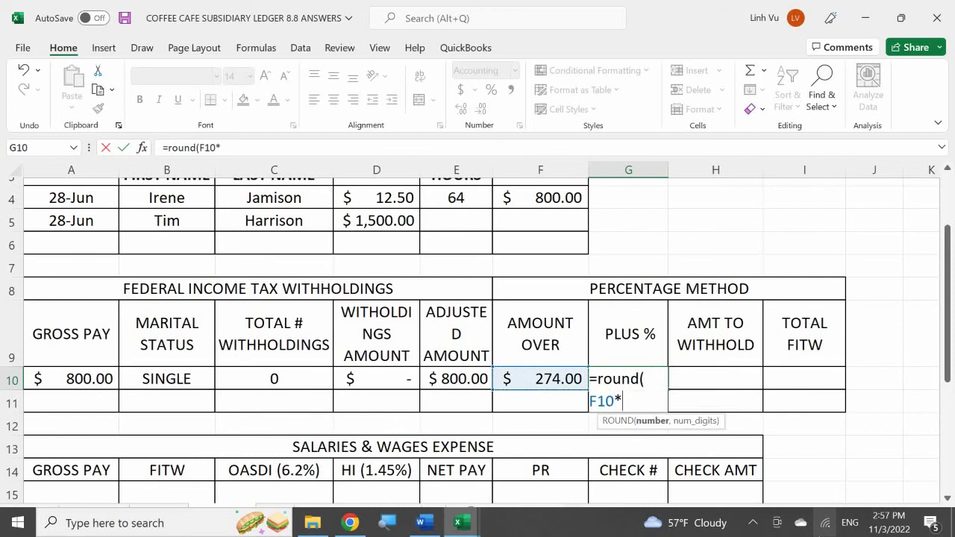
{"action": "type", "text": ".12b"}
{"action": "key", "text": "BackSpace"}
{"action": "type", "text": "n"}
{"action": "key", "text": "BackSpace"}
{"action": "type", "text": "m"}
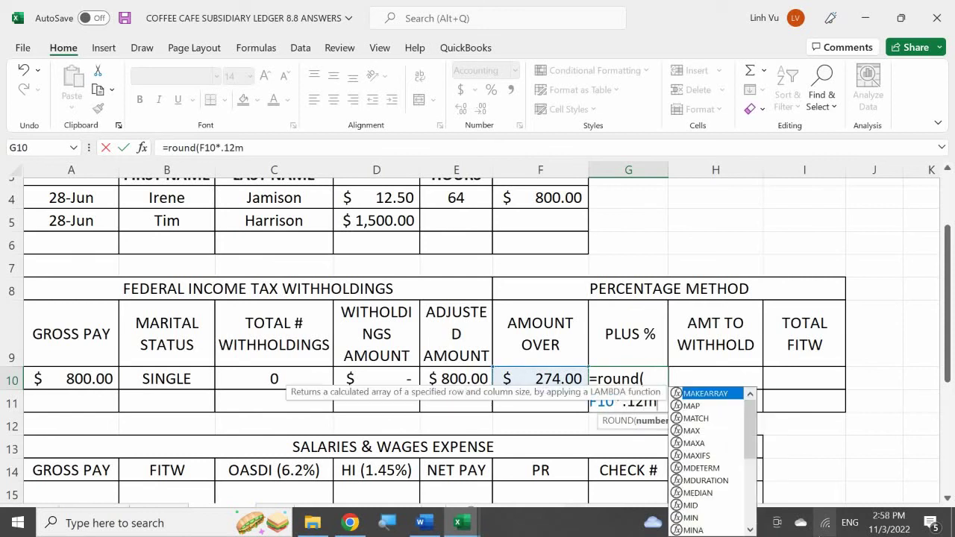
{"action": "key", "text": "BackSpace"}
{"action": "type", "text": ",2"}
{"action": "key", "text": "Return"}
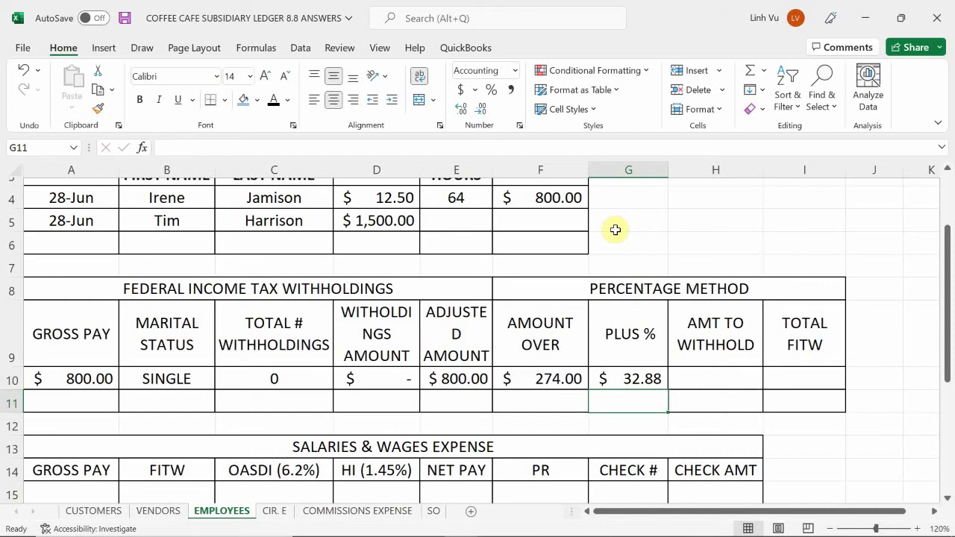
{"action": "key", "text": "Up"}
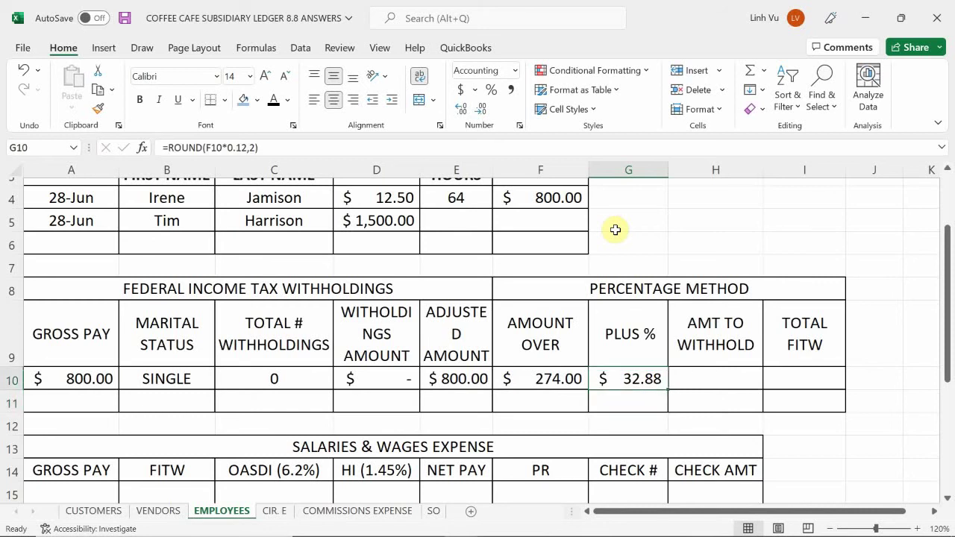
{"action": "key", "text": "Right"}
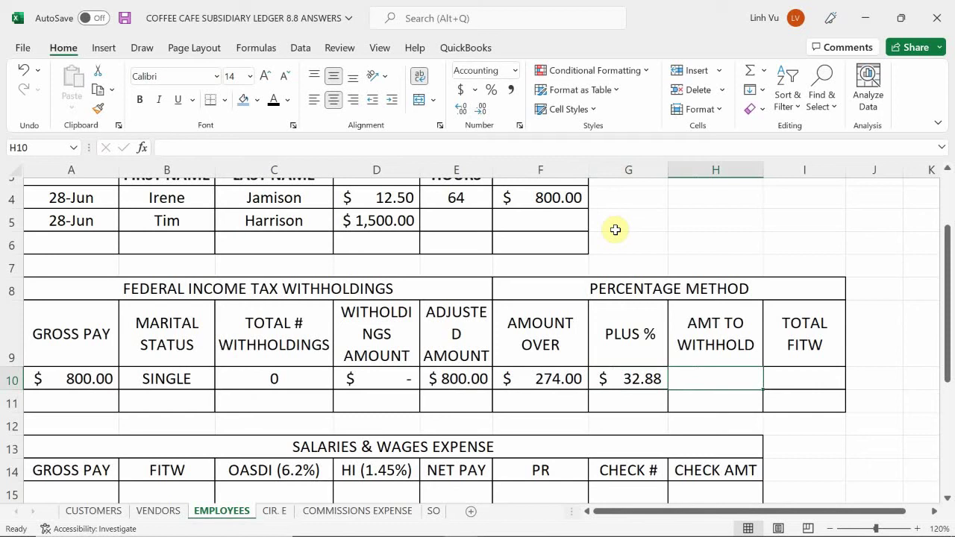
- Set H10 to the $38.00 withholding from CIR. E cell C16
{"action": "type", "text": "="}
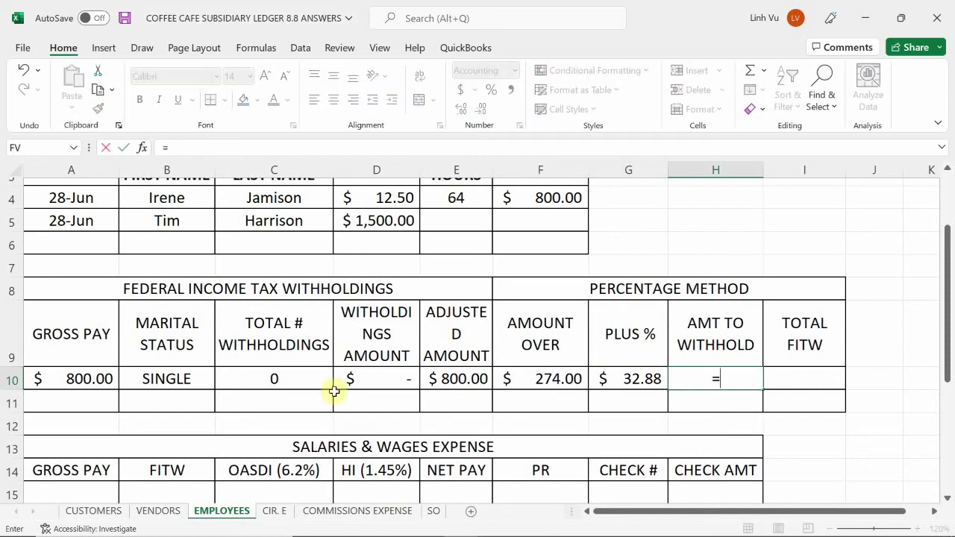
{"action": "left_click", "coordinate": [283, 513]}
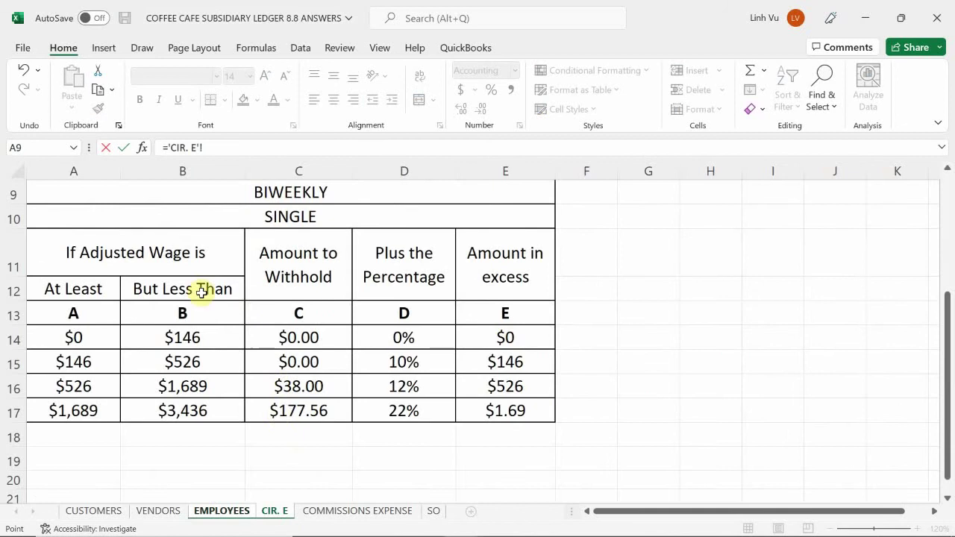
{"action": "left_click", "coordinate": [285, 386]}
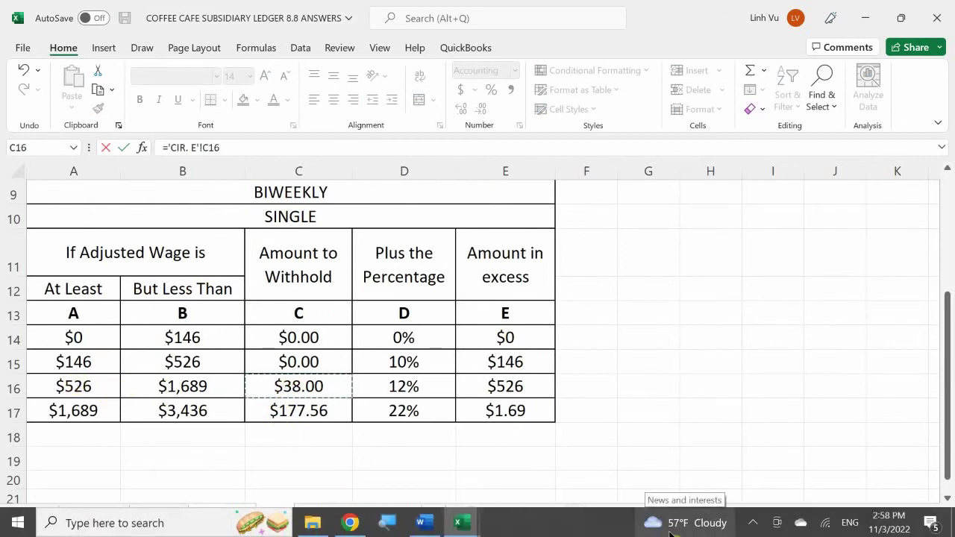
{"action": "key", "text": "Return"}
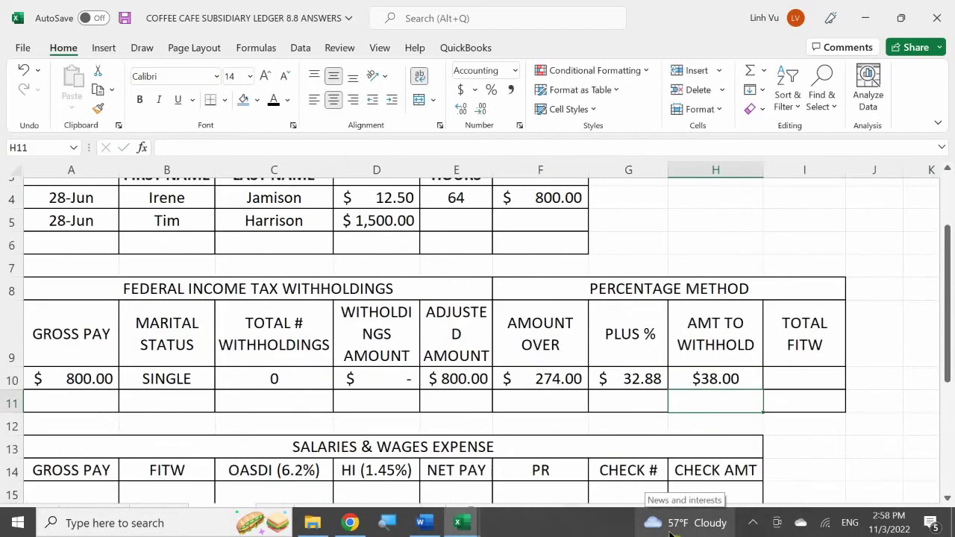
- Enter =G10+H10 in I10 for a Total FITW of $70.88
{"action": "key", "text": "Up"}
{"action": "key", "text": "Right"}
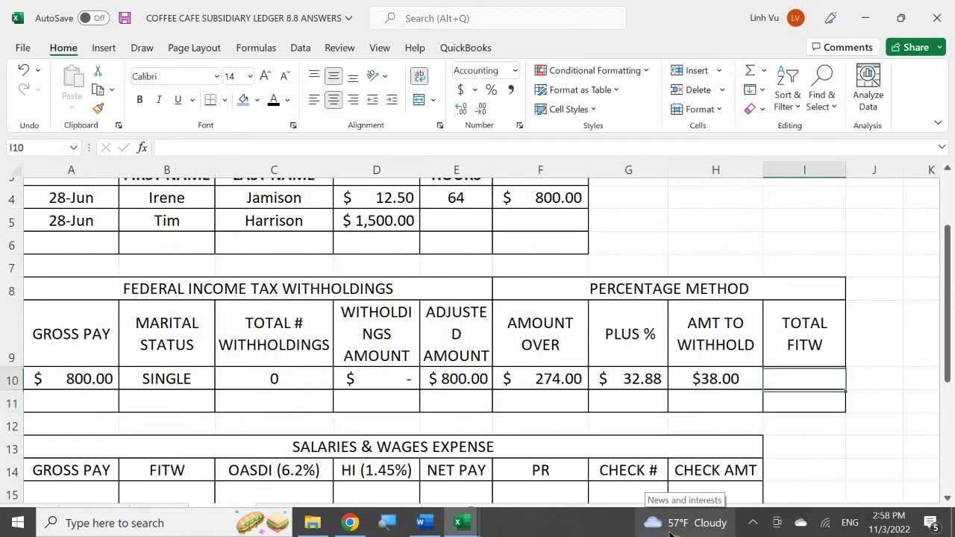
{"action": "type", "text": "="}
{"action": "key", "text": "Left"}
{"action": "key", "text": "Left"}
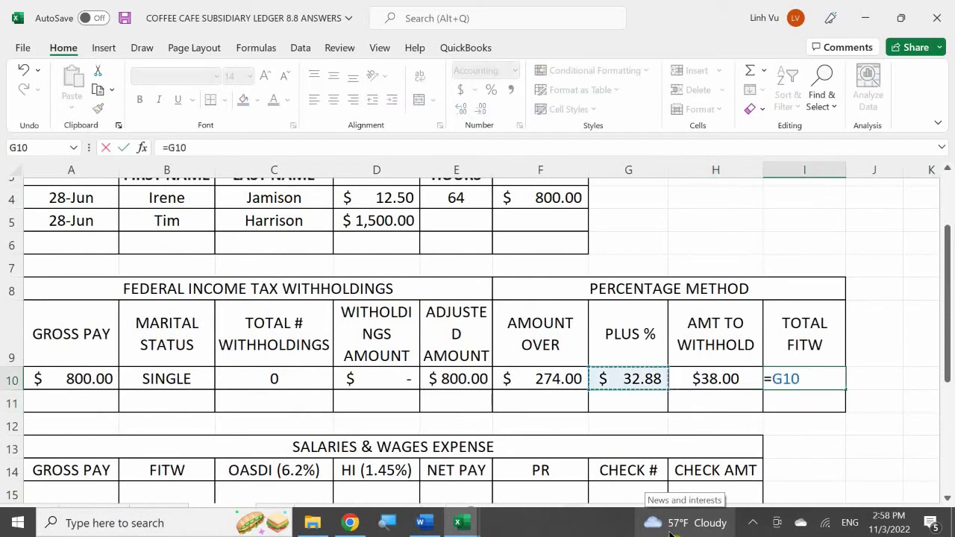
{"action": "type", "text": "+"}
{"action": "key", "text": "Left"}
{"action": "key", "text": "Return"}
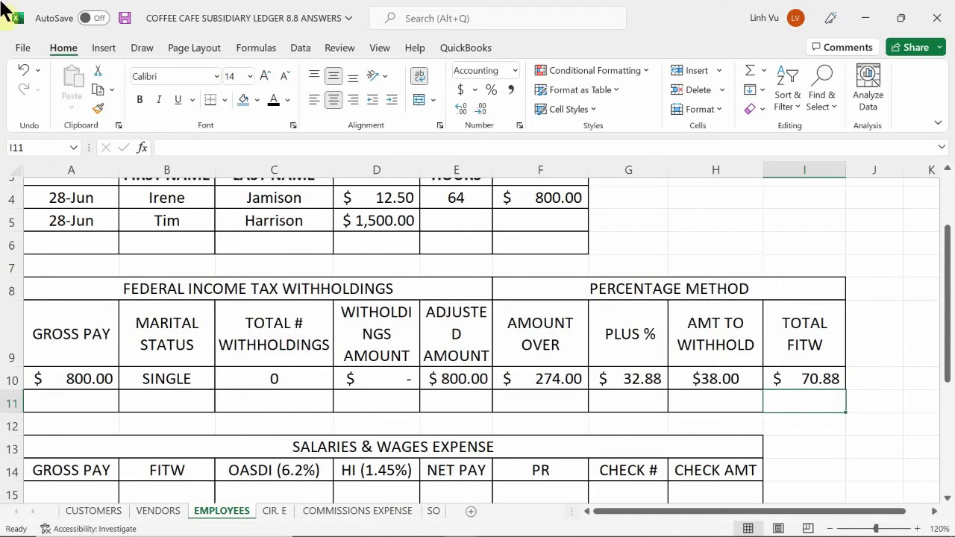
- Enter =F4 in A15 to bring in the $800.00 gross pay
{"action": "scroll", "coordinate": [224, 331], "scroll_direction": "down", "scroll_amount": 1}
{"action": "scroll", "coordinate": [220, 345], "scroll_direction": "down", "scroll_amount": 1}
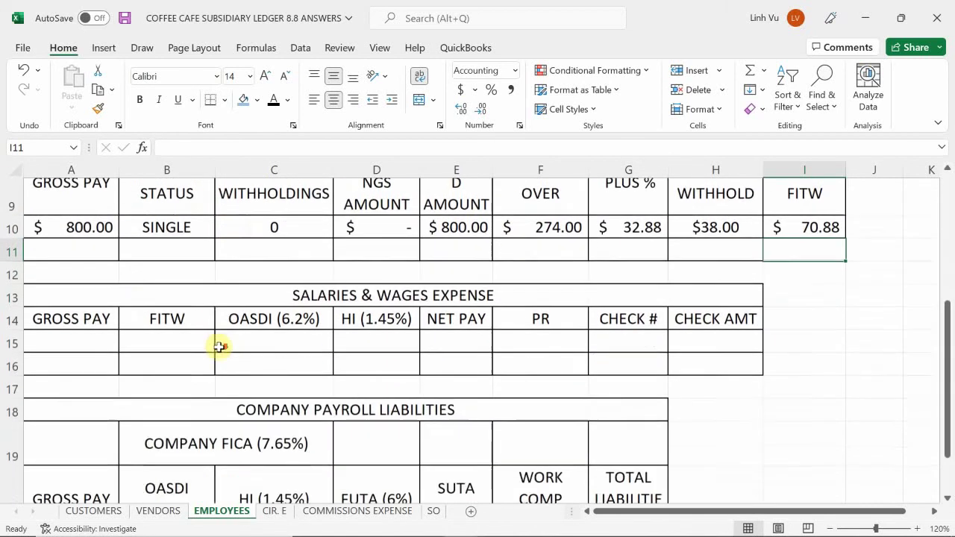
{"action": "scroll", "coordinate": [100, 347], "scroll_direction": "up", "scroll_amount": 1}
{"action": "left_click", "coordinate": [76, 387]}
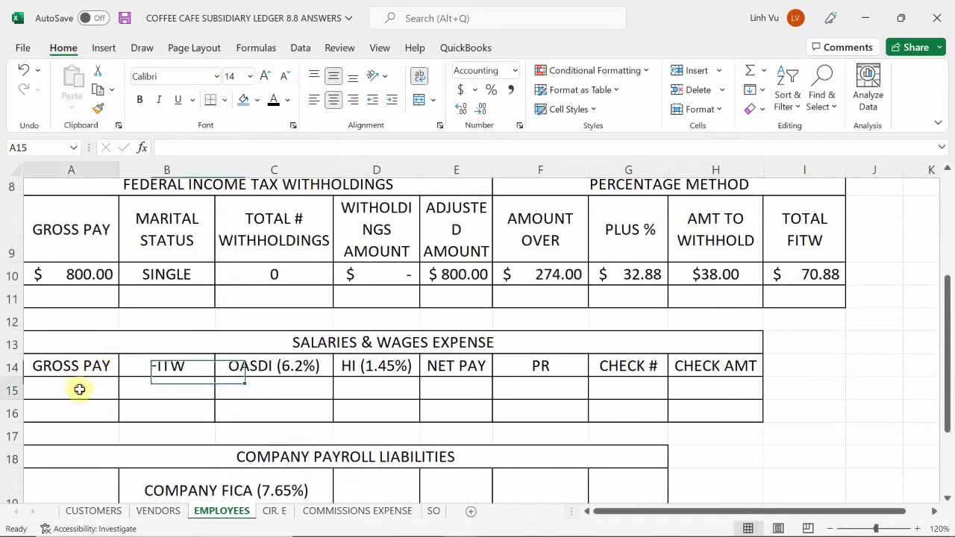
{"action": "type", "text": "="}
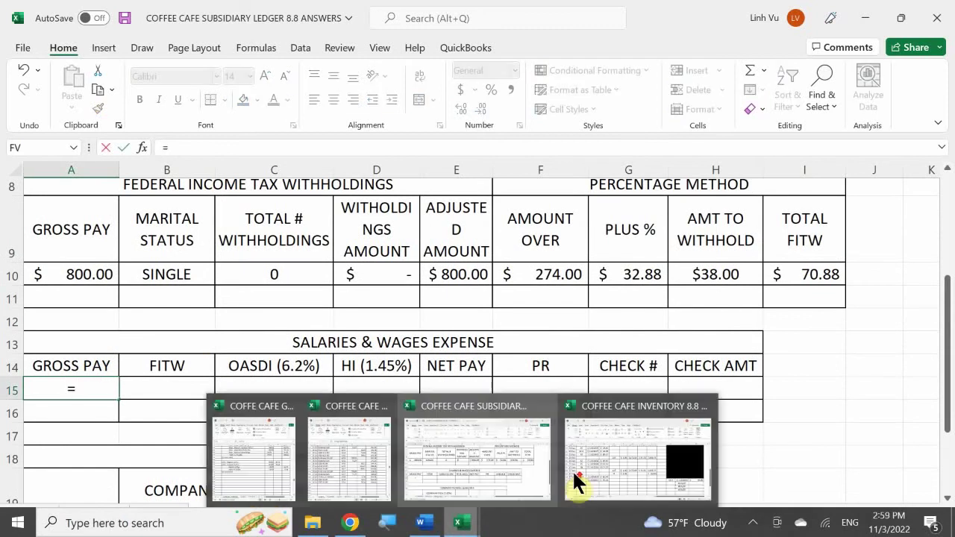
{"action": "scroll", "coordinate": [405, 251], "scroll_direction": "up", "scroll_amount": 2}
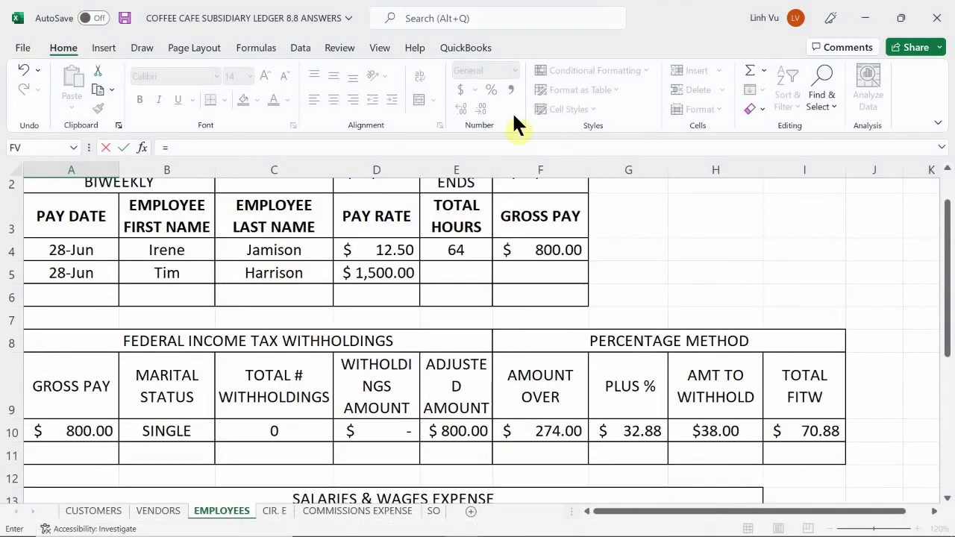
{"action": "left_click", "coordinate": [543, 249]}
{"action": "key", "text": "Return"}
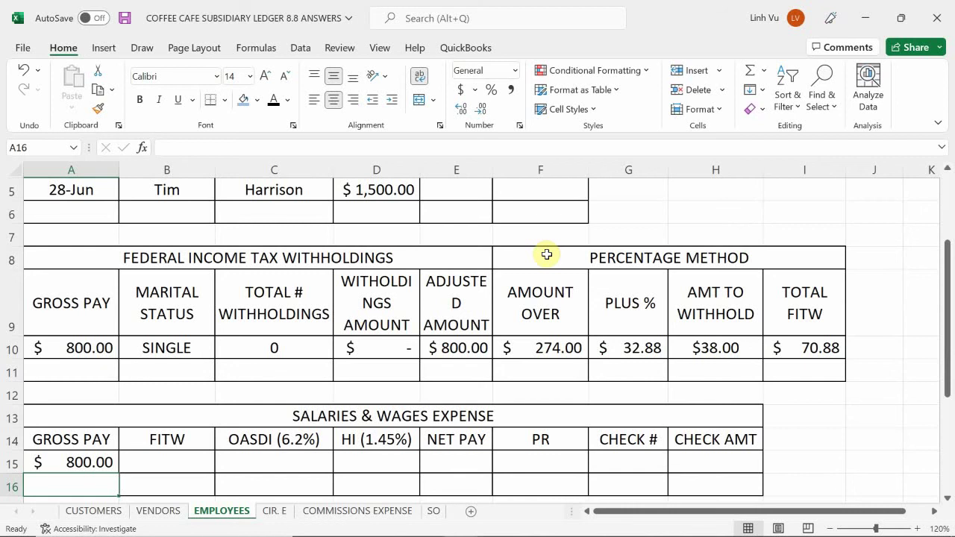
- Enter =I10 in B15 to show the $70.88 FITW
{"action": "type", "text": "="}
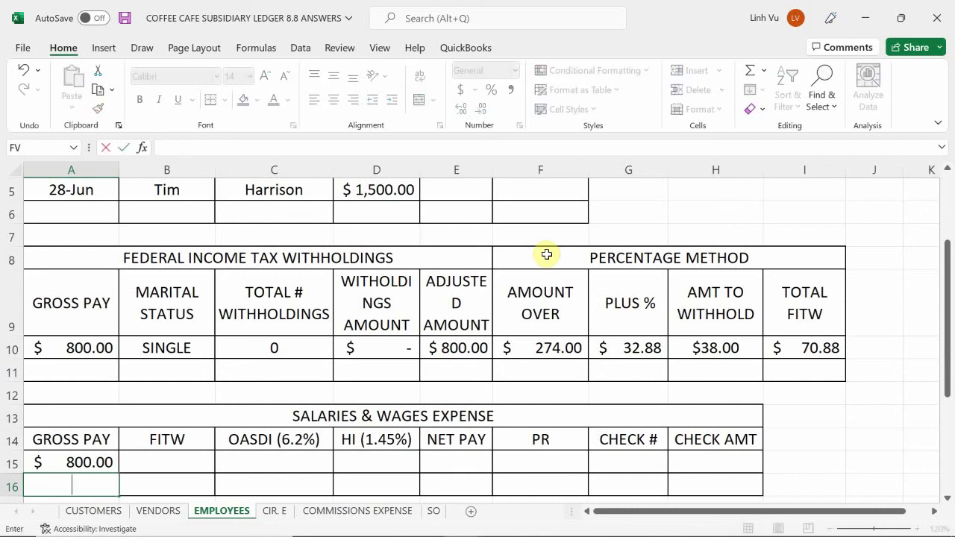
{"action": "key", "text": "Escape"}
{"action": "key", "text": "Up"}
{"action": "key", "text": "Right"}
{"action": "type", "text": "="}
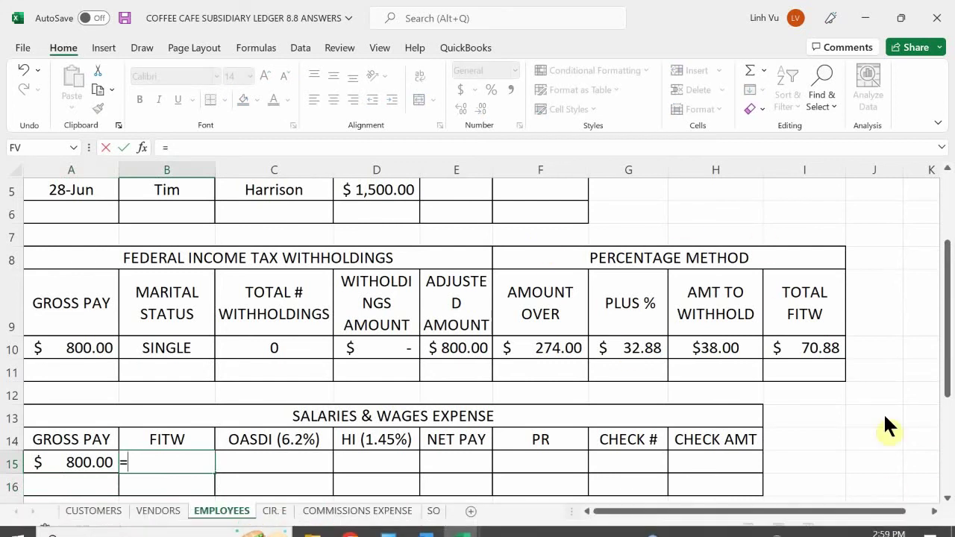
{"action": "left_click", "coordinate": [793, 348]}
{"action": "key", "text": "Return"}
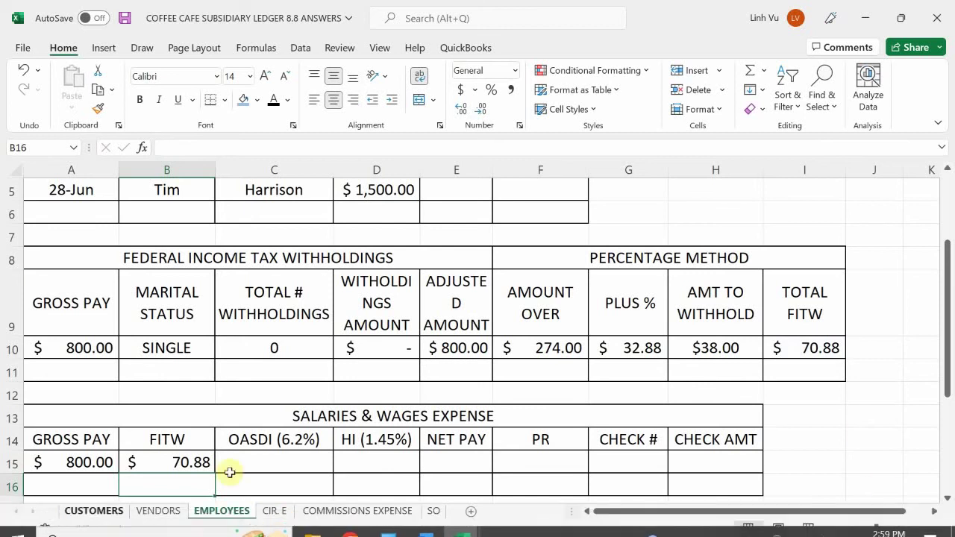
{"action": "scroll", "coordinate": [360, 334], "scroll_direction": "down", "scroll_amount": 2}
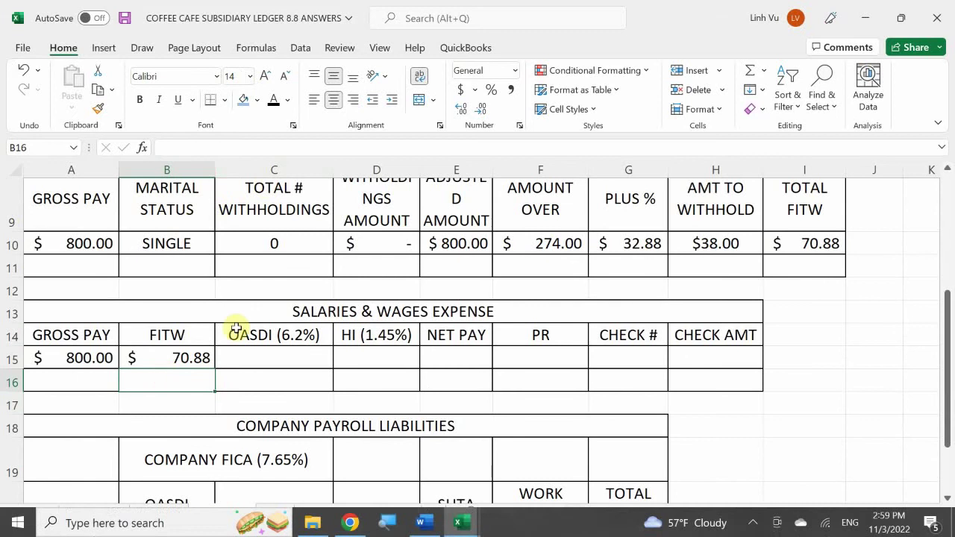
- Enter =ROUND(A15*0.062,2) in C15 for OASDI of $49.60
{"action": "left_click", "coordinate": [258, 354]}
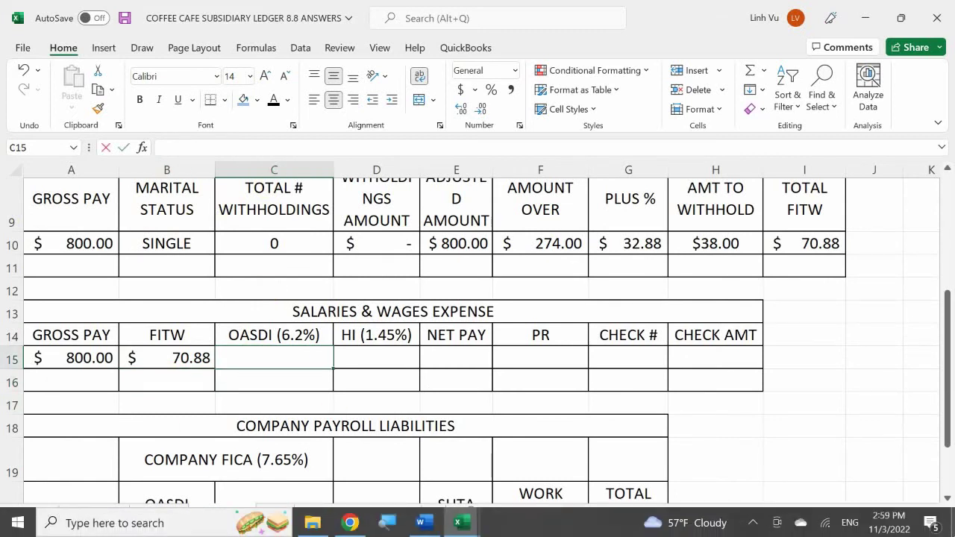
{"action": "type", "text": "=round("}
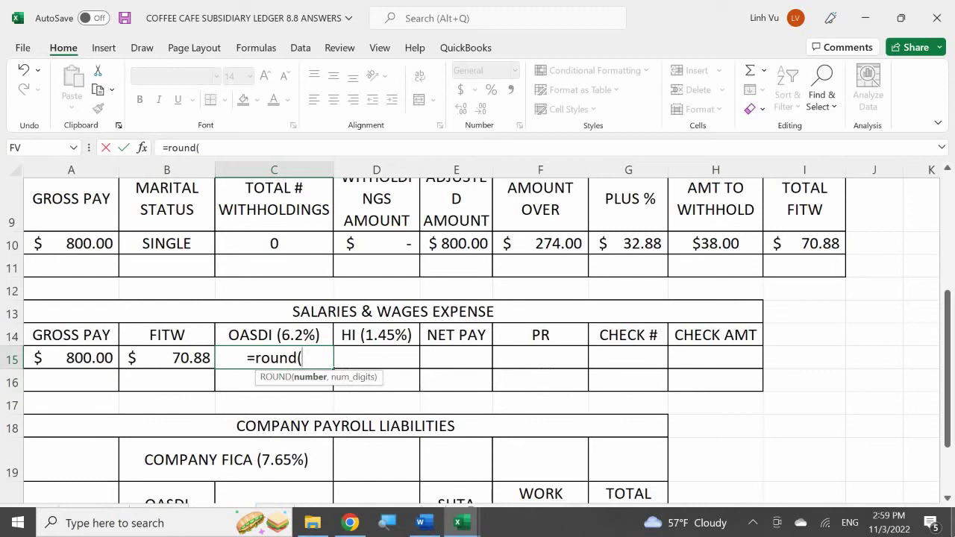
{"action": "key", "text": "Left"}
{"action": "key", "text": "Left"}
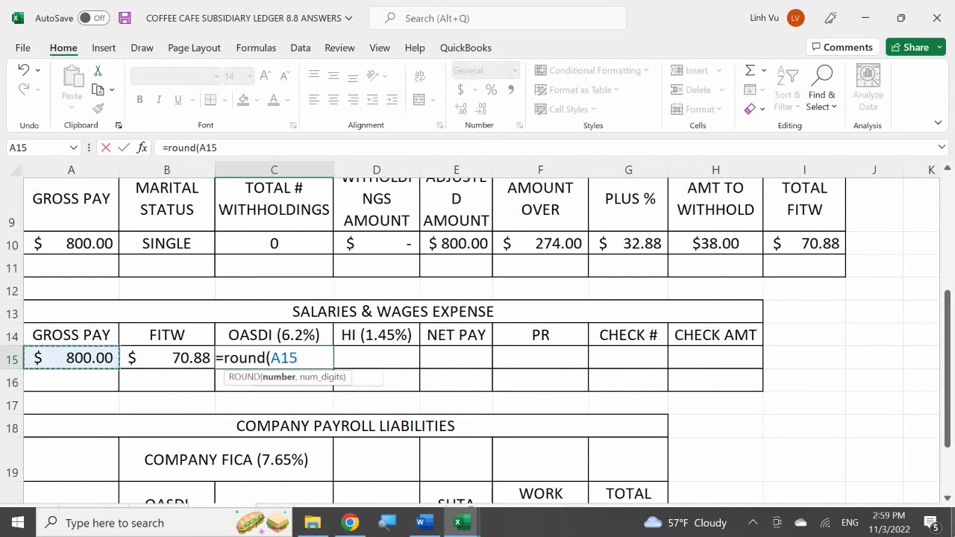
{"action": "type", "text": "*0.0625"}
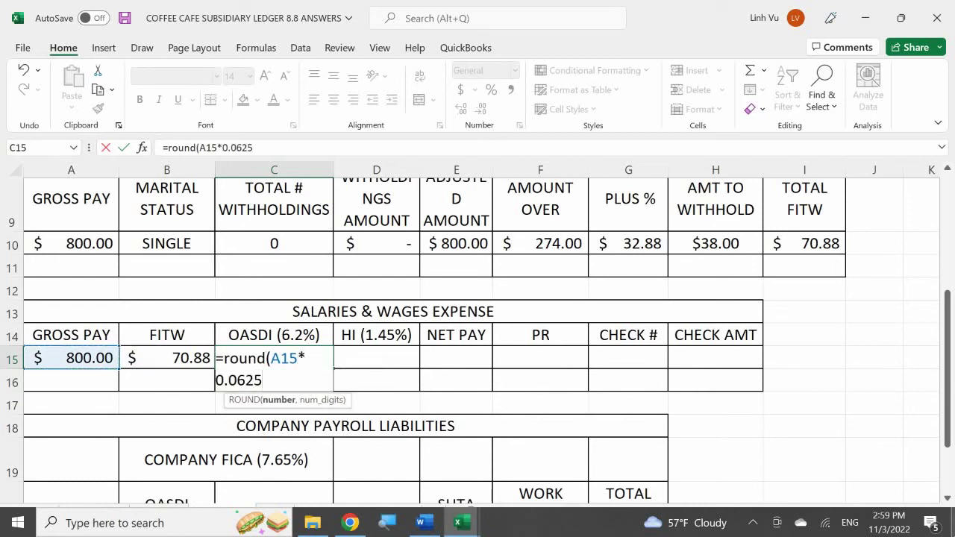
{"action": "key", "text": "BackSpace"}
{"action": "type", "text": "m"}
{"action": "key", "text": "BackSpace"}
{"action": "type", "text": ","}
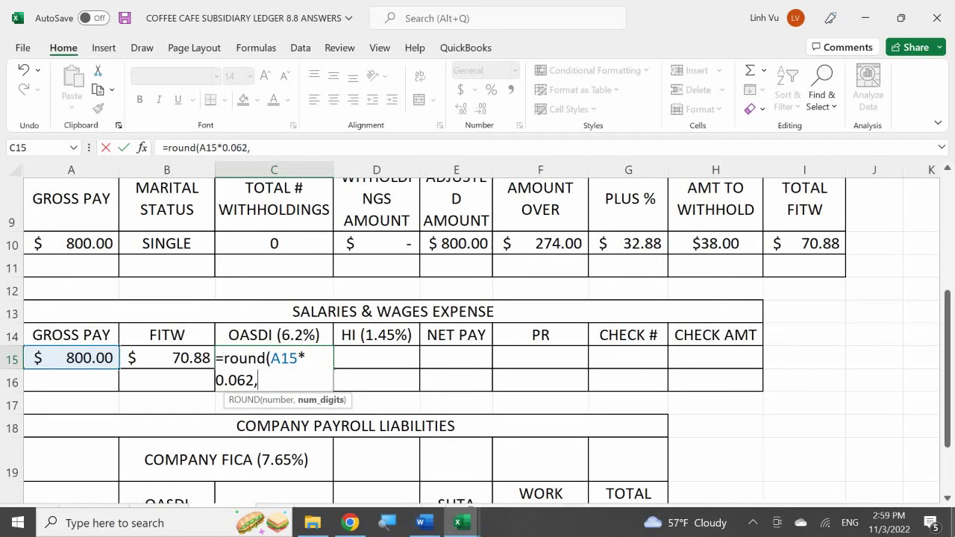
{"action": "type", "text": "2"}
{"action": "key", "text": "Return"}
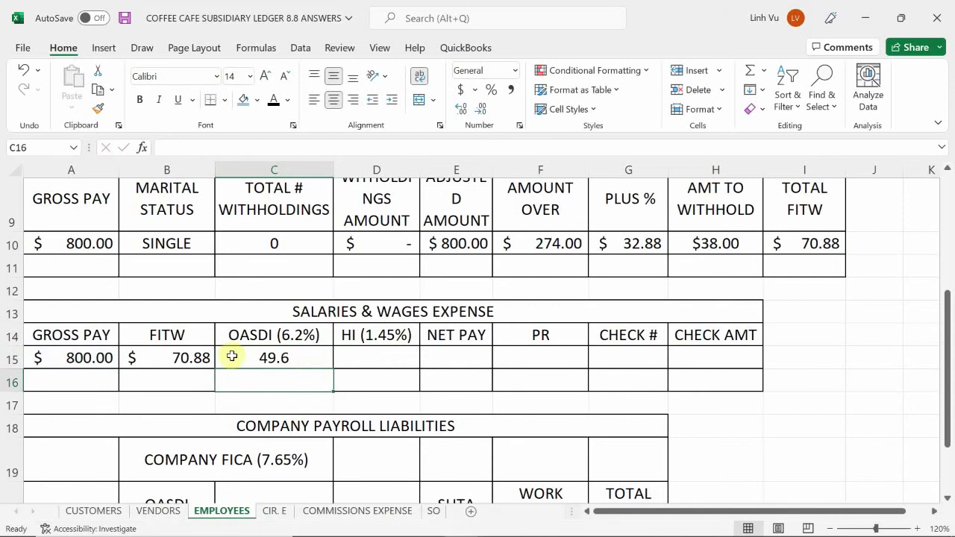
- Apply Accounting format to the OASDI, HI and net pay cells C15:E15
{"action": "left_click_drag", "start_coordinate": [249, 358], "coordinate": [460, 359]}
{"action": "left_click", "coordinate": [461, 90]}
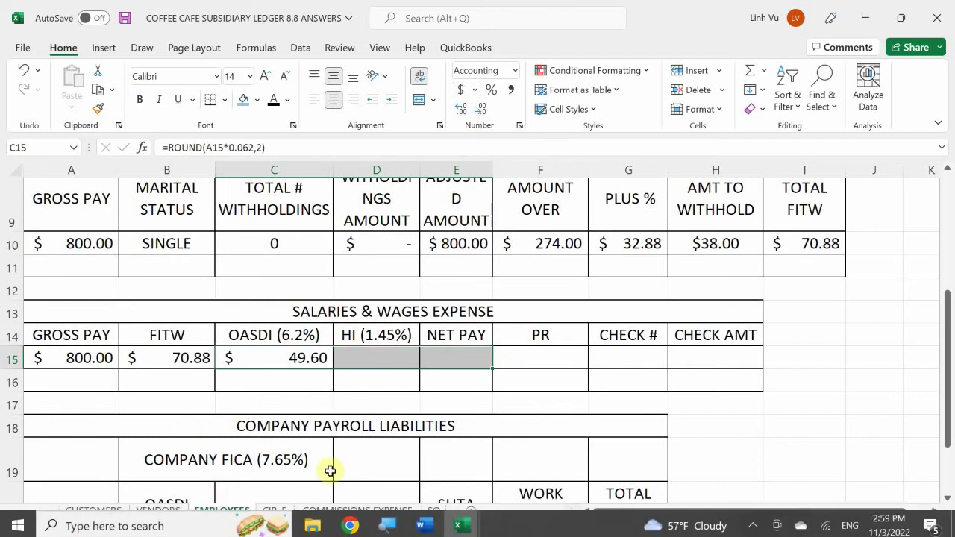
{"action": "left_click", "coordinate": [369, 361]}
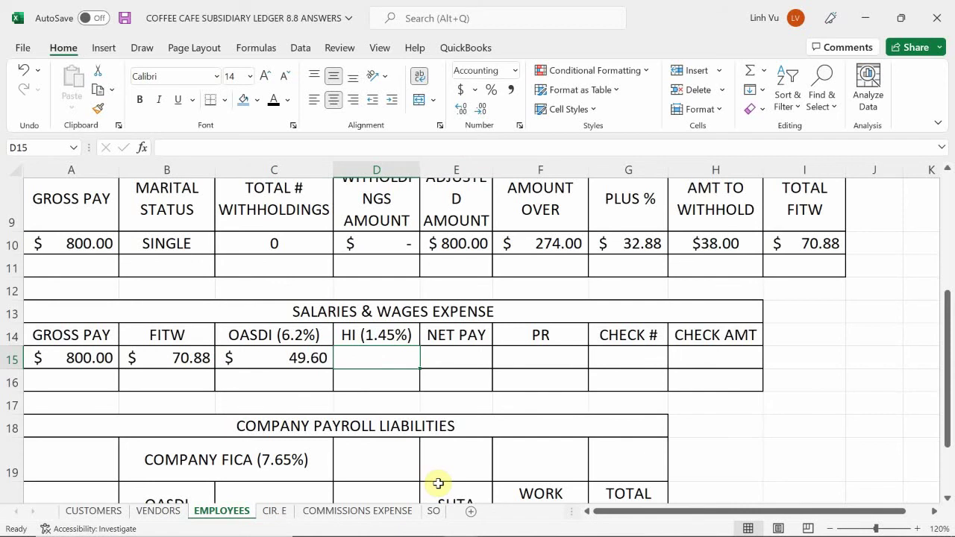
- Enter =ROUND(A15*0.0145,2) in D15 for HI of $11.60
{"action": "type", "text": "="}
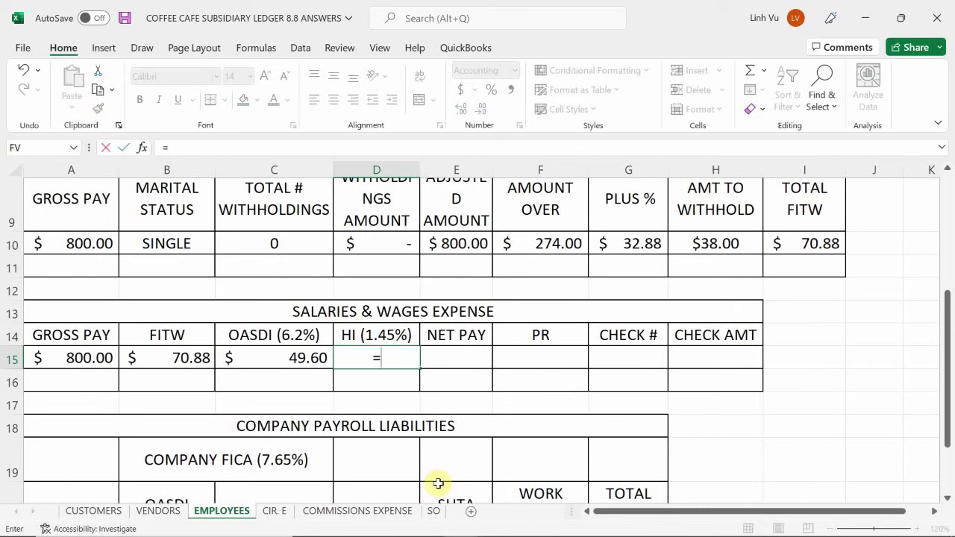
{"action": "type", "text": "round("}
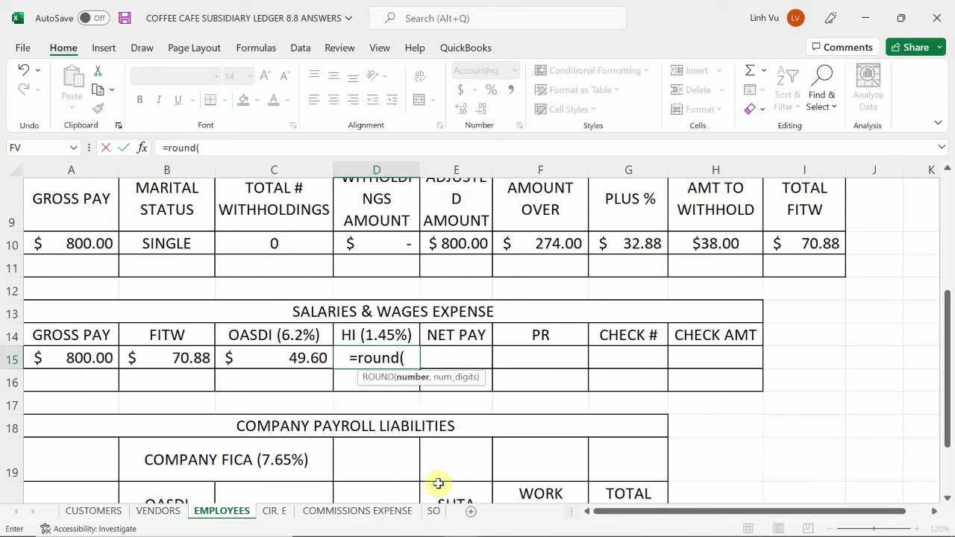
{"action": "key", "text": "Left"}
{"action": "key", "text": "Left"}
{"action": "key", "text": "Left"}
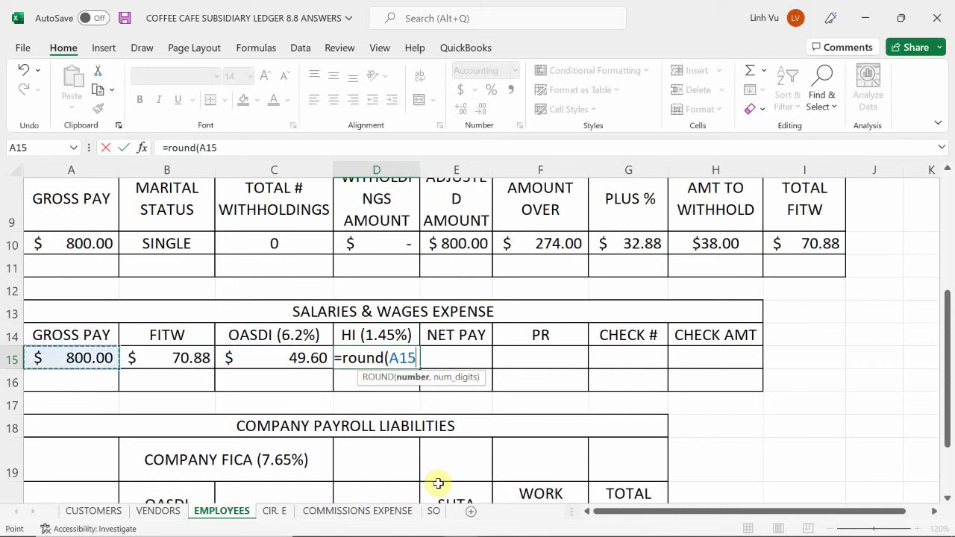
{"action": "type", "text": "*0"}
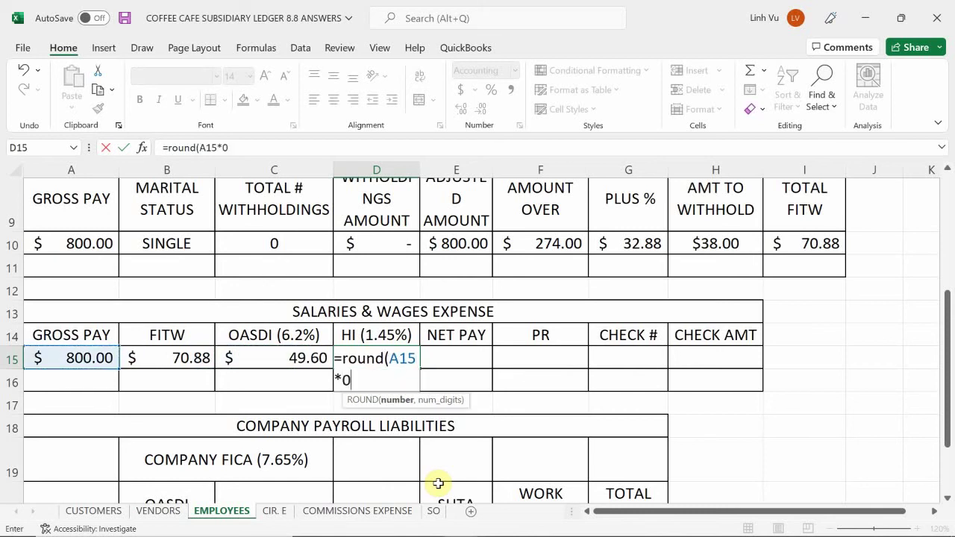
{"action": "type", "text": ".0145m"}
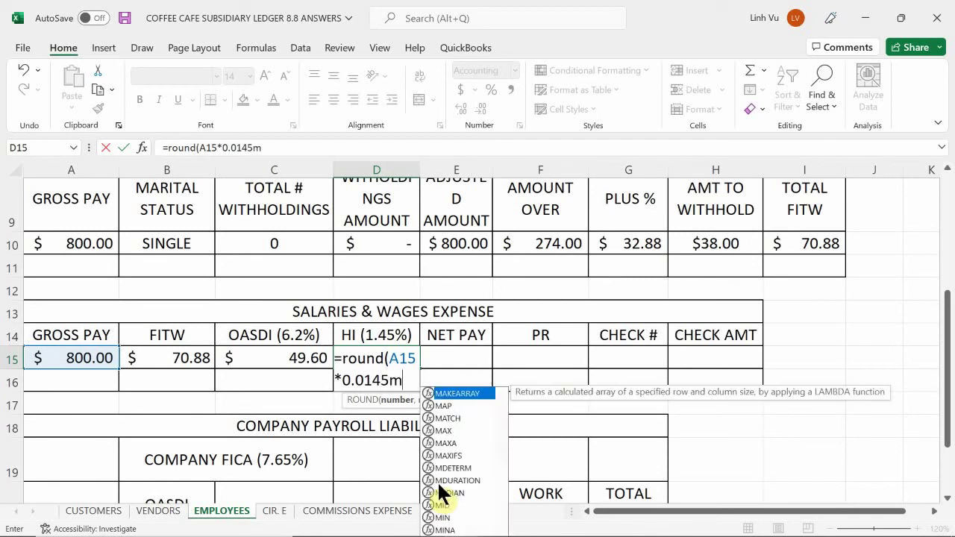
{"action": "key", "text": "BackSpace"}
{"action": "type", "text": "m"}
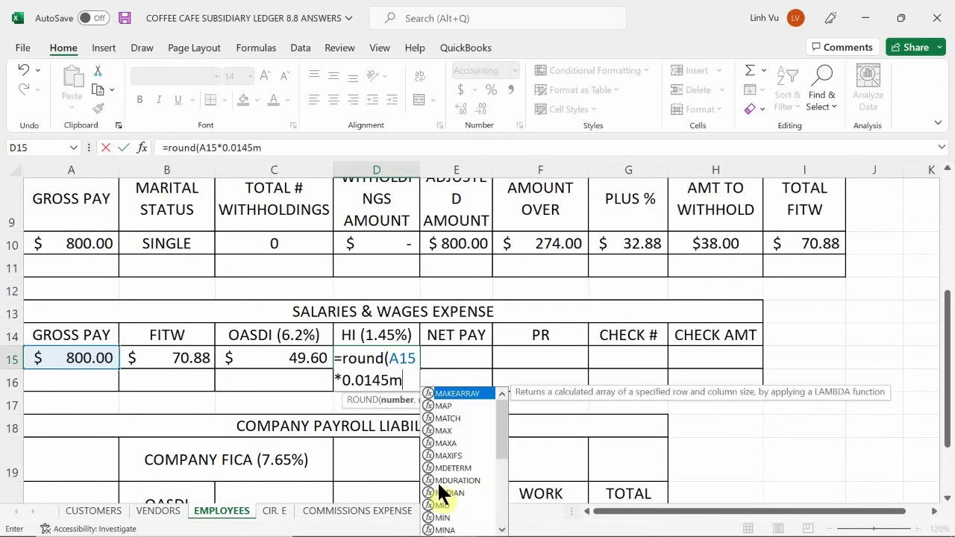
{"action": "key", "text": "BackSpace"}
{"action": "type", "text": ",2"}
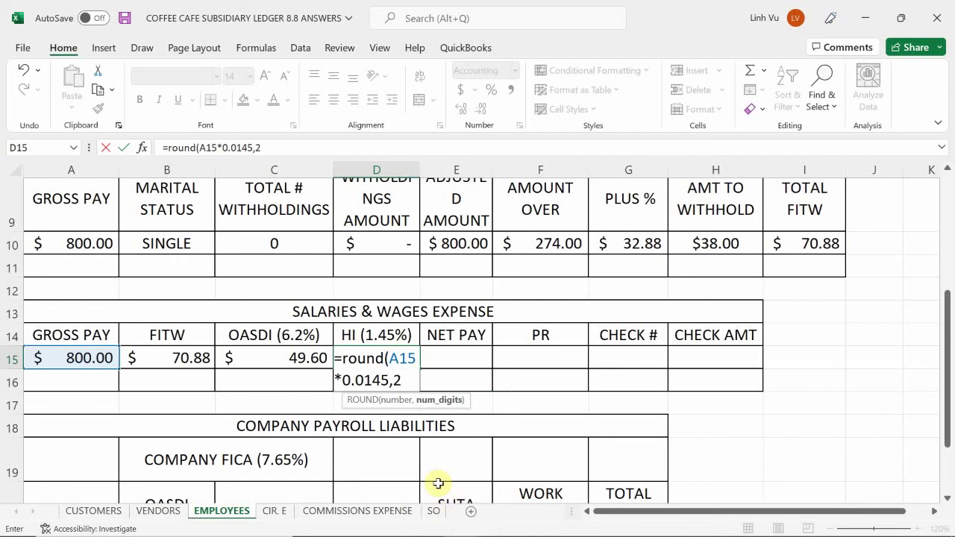
{"action": "key", "text": "Return"}
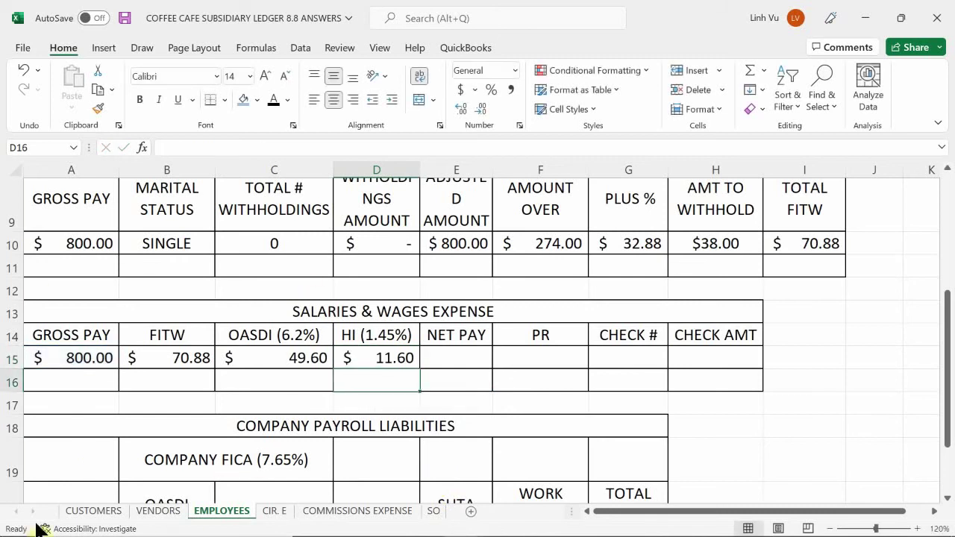
- Enter =A15-B15-C15-D15 in E15 for a net pay of $667.92
{"action": "left_click", "coordinate": [456, 352]}
{"action": "type", "text": "="}
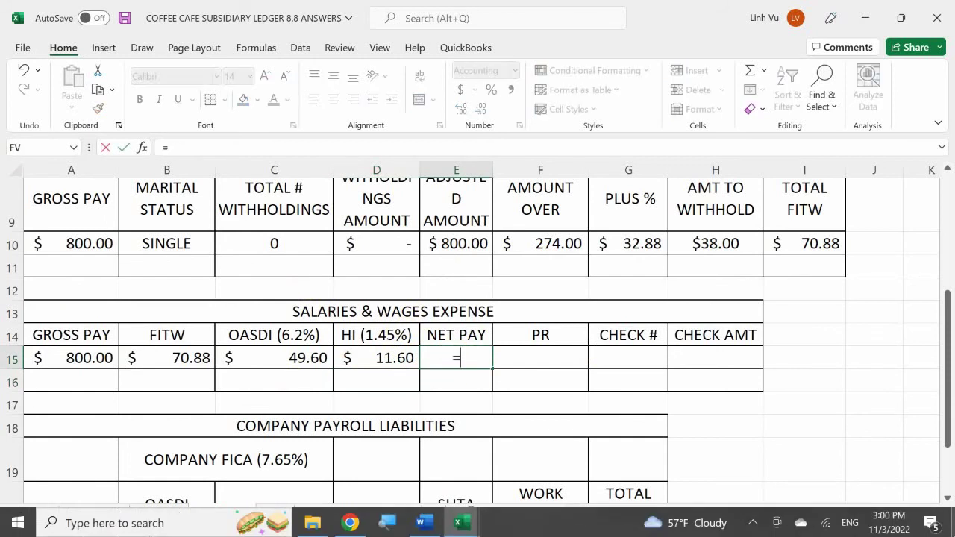
{"action": "key", "text": "Left"}
{"action": "key", "text": "Left"}
{"action": "key", "text": "Left"}
{"action": "key", "text": "Left"}
{"action": "type", "text": "-"}
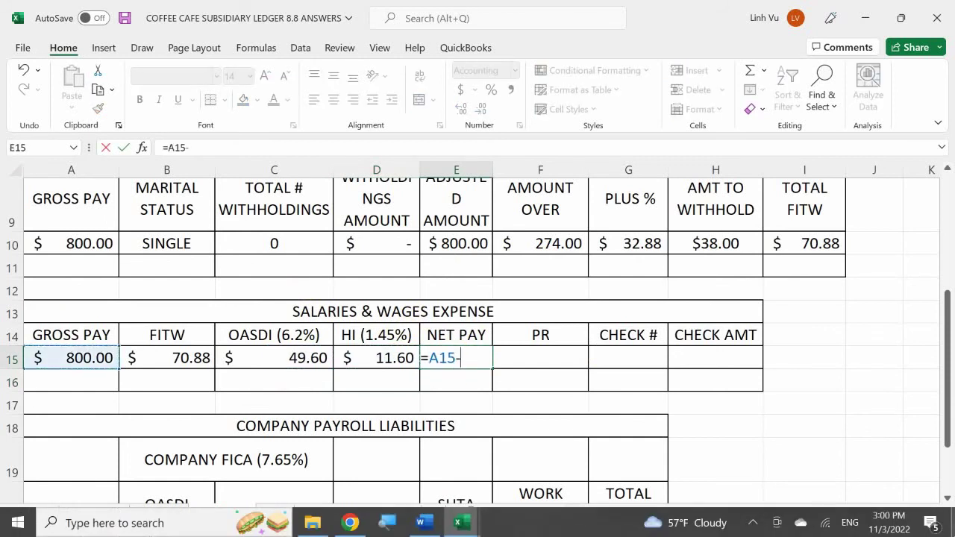
{"action": "key", "text": "Left"}
{"action": "key", "text": "Left"}
{"action": "key", "text": "Left"}
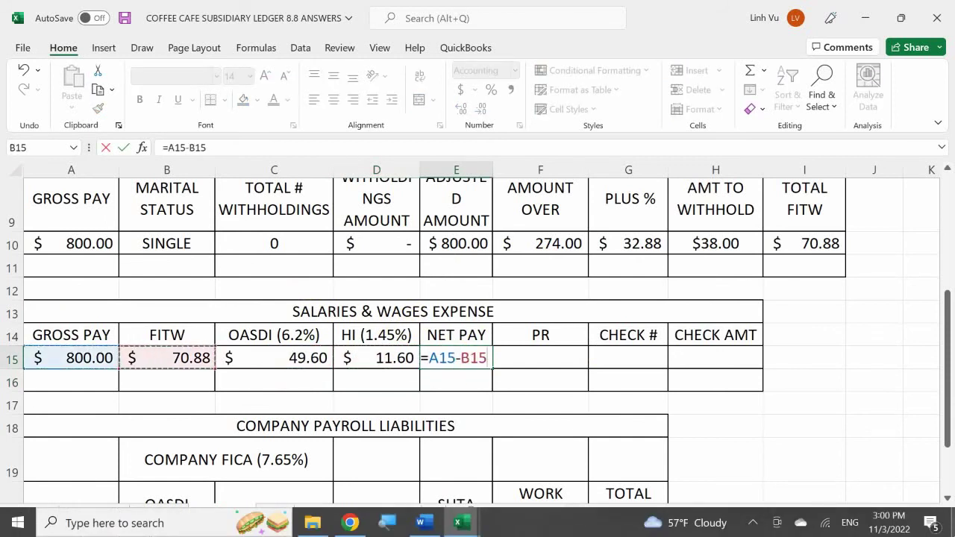
{"action": "type", "text": "-"}
{"action": "key", "text": "Left"}
{"action": "key", "text": "Left"}
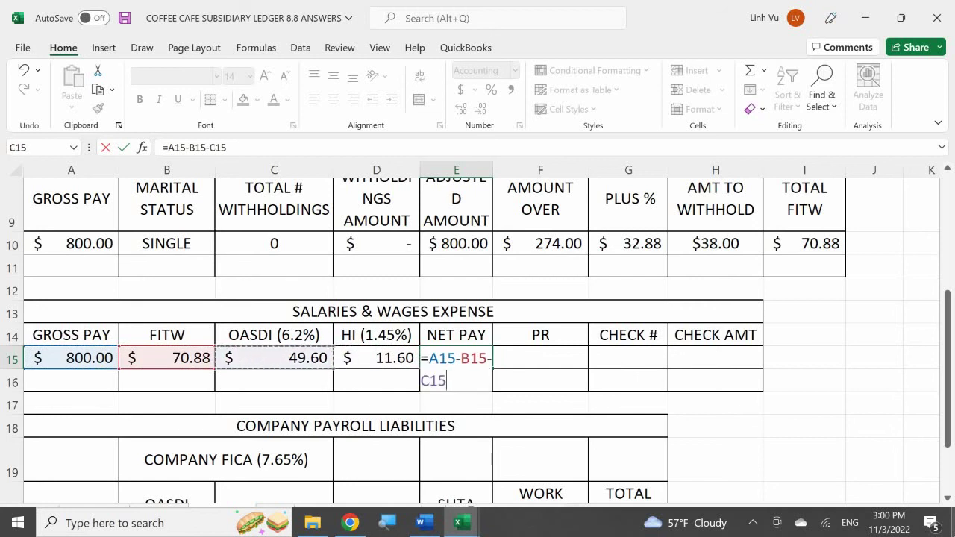
{"action": "type", "text": "-"}
{"action": "key", "text": "Left"}
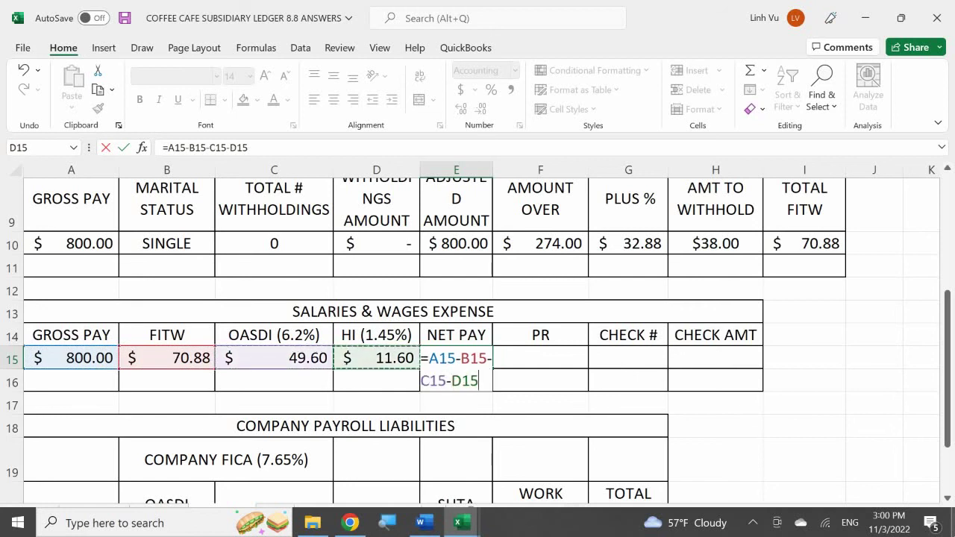
{"action": "key", "text": "Return"}
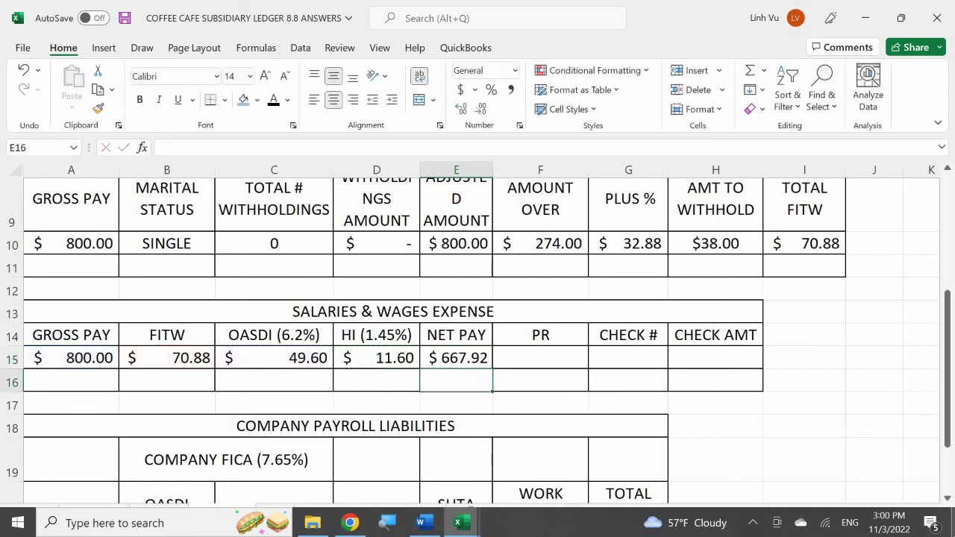
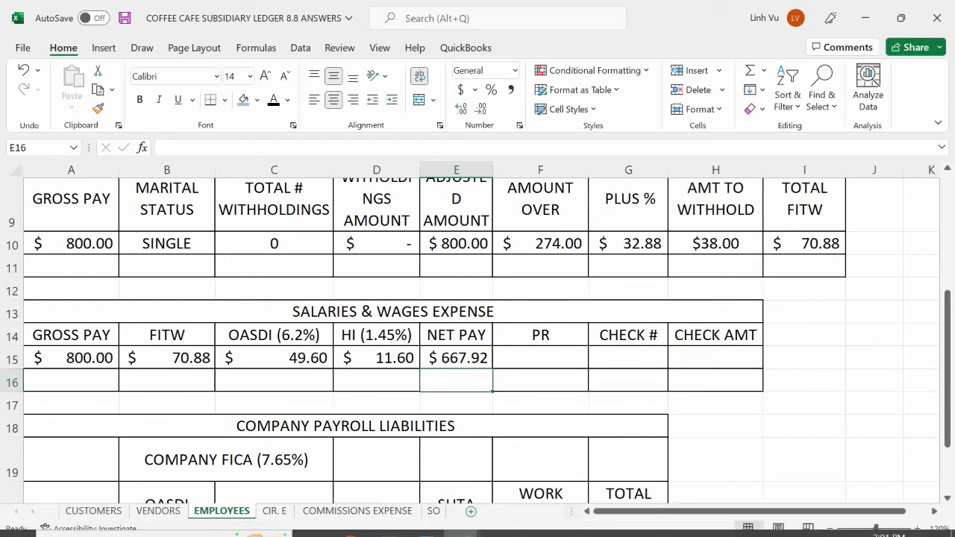
- Bring up the General Journal workbook and date a new entry 6/28 in cell A776
{"action": "left_click", "coordinate": [468, 524]}
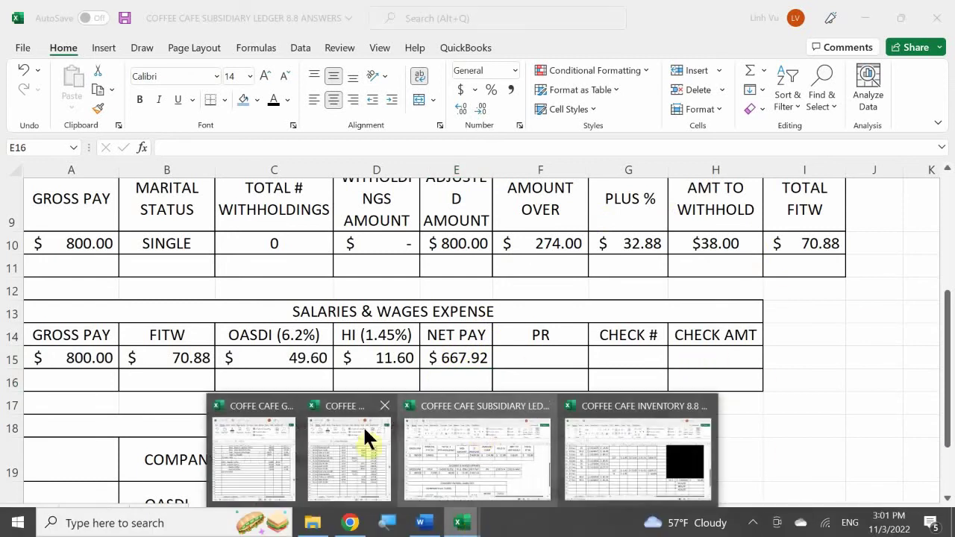
{"action": "left_click", "coordinate": [276, 446]}
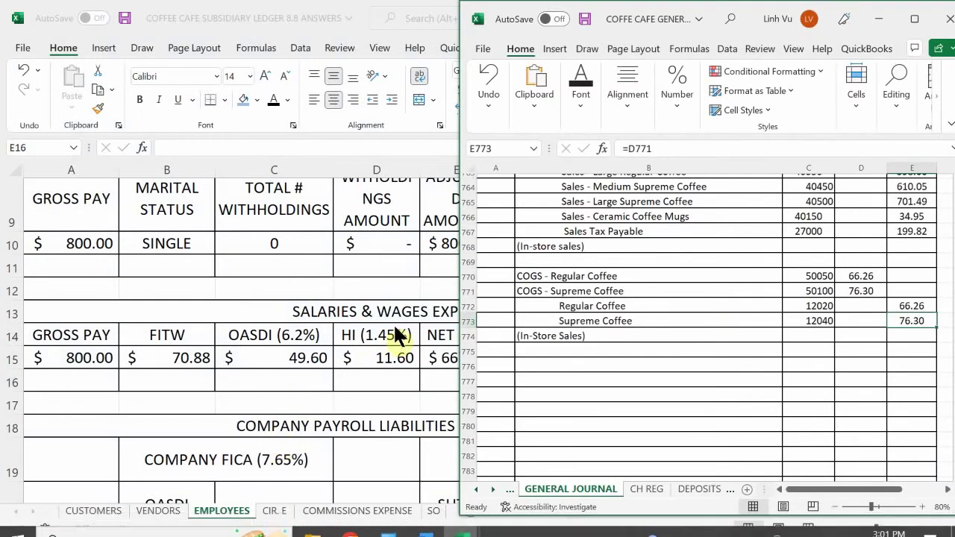
{"action": "left_click", "coordinate": [564, 306]}
{"action": "scroll", "coordinate": [571, 305], "scroll_direction": "down", "scroll_amount": 1}
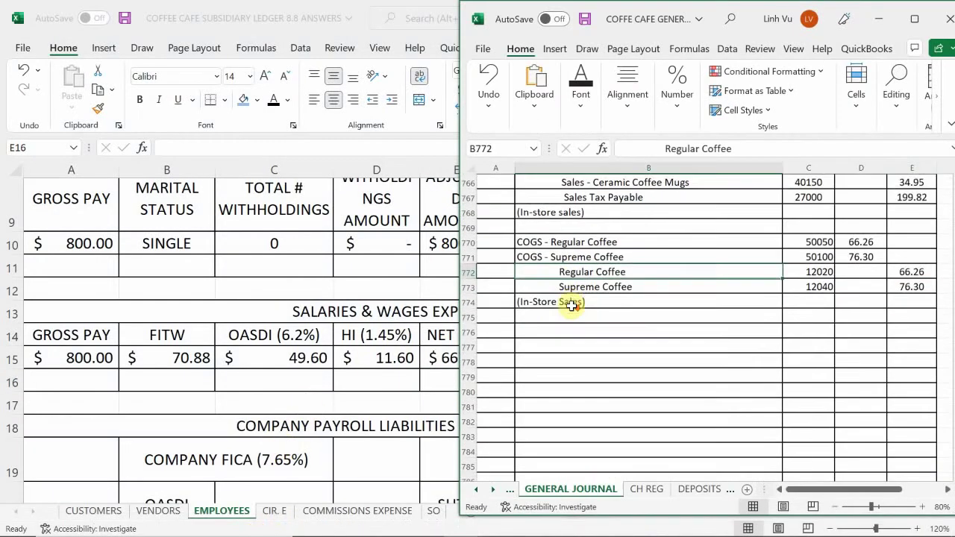
{"action": "left_click", "coordinate": [494, 334]}
{"action": "type", "text": "6/28"}
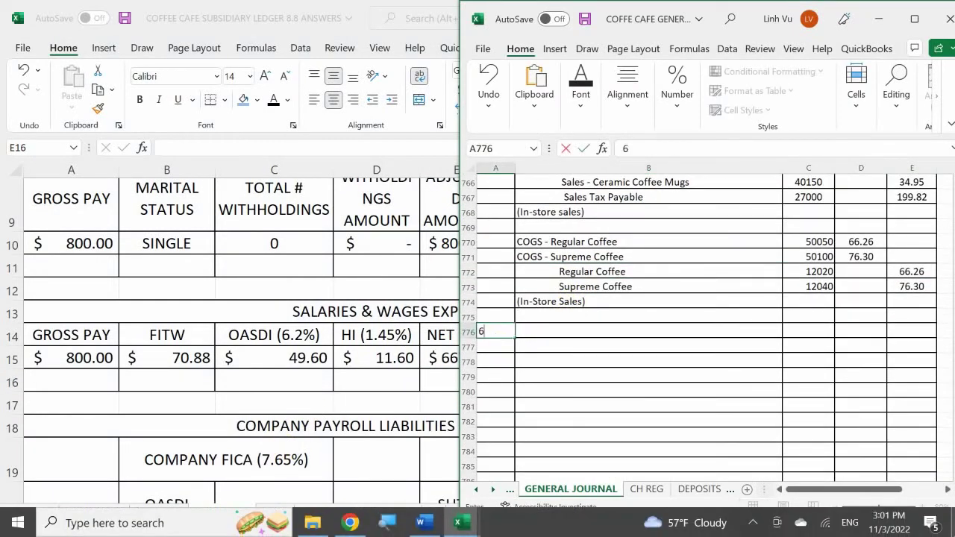
{"action": "key", "text": "Return"}
{"action": "key", "text": "Tab"}
{"action": "left_click", "coordinate": [648, 331]}
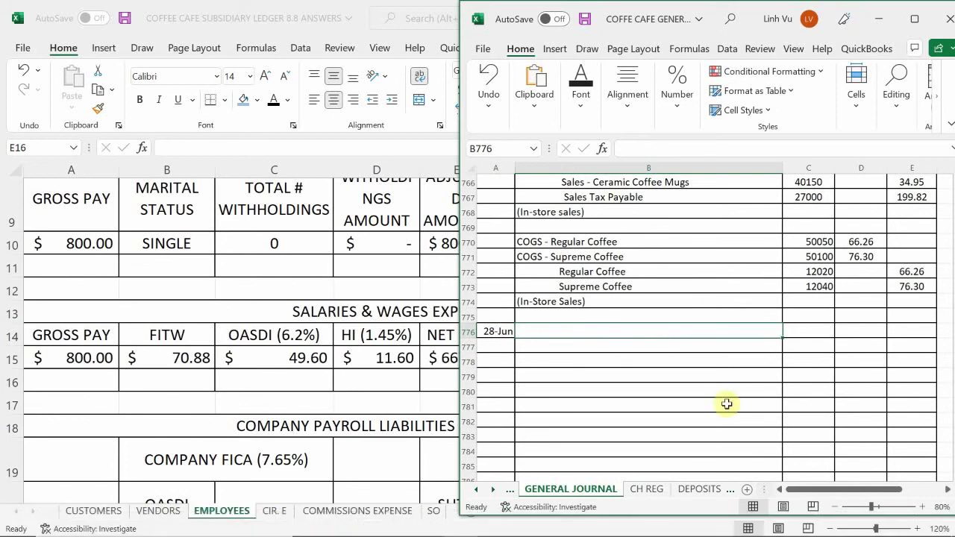
- Open the COA chart of accounts sheet and browse the account list
{"action": "left_click", "coordinate": [474, 490]}
{"action": "left_click", "coordinate": [473, 492]}
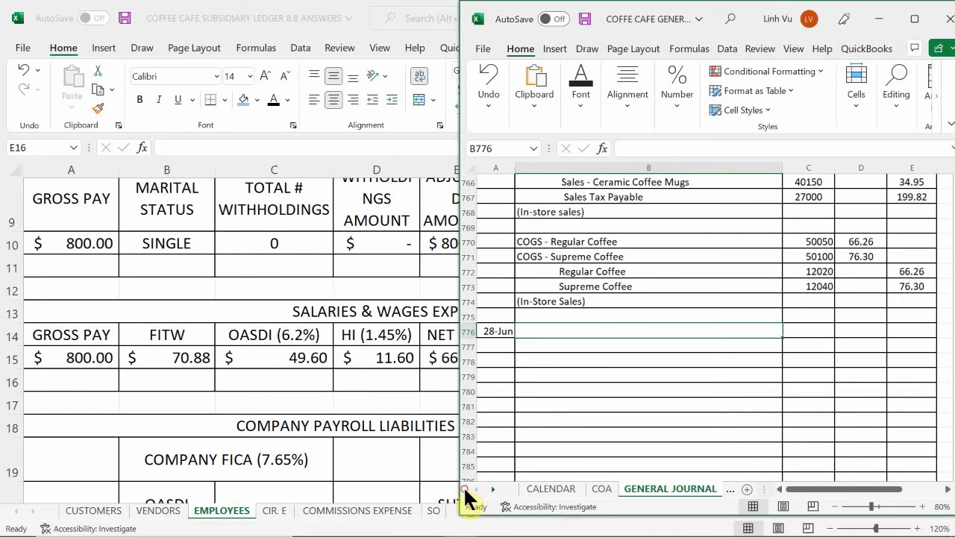
{"action": "left_click", "coordinate": [549, 490]}
{"action": "left_click", "coordinate": [601, 490]}
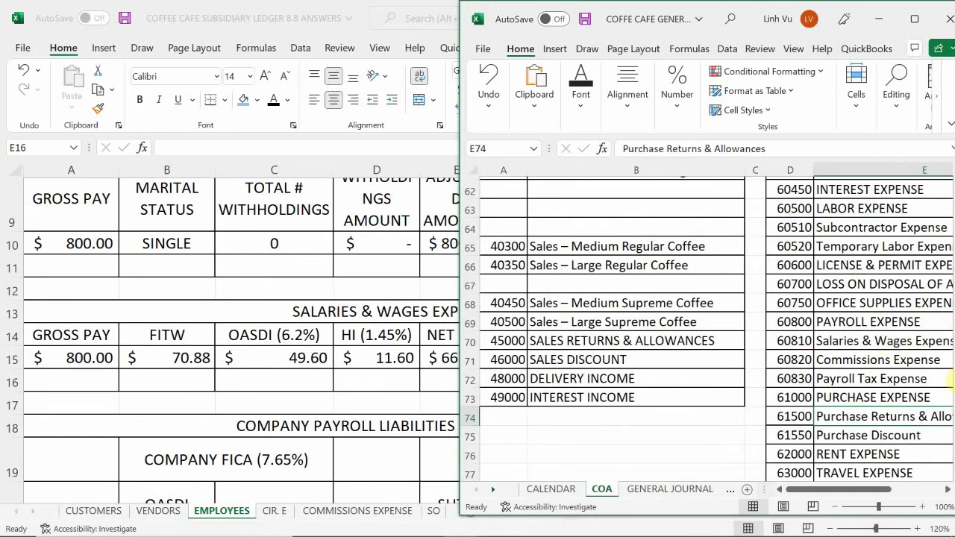
{"action": "scroll", "coordinate": [949, 349], "scroll_direction": "down", "scroll_amount": 2}
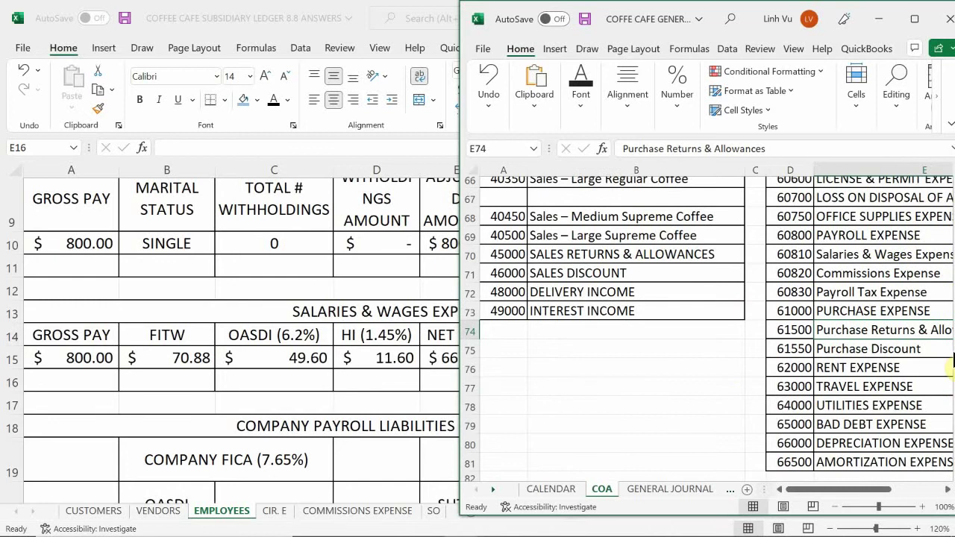
{"action": "scroll", "coordinate": [951, 360], "scroll_direction": "down", "scroll_amount": 1}
{"action": "scroll", "coordinate": [952, 361], "scroll_direction": "down", "scroll_amount": 1}
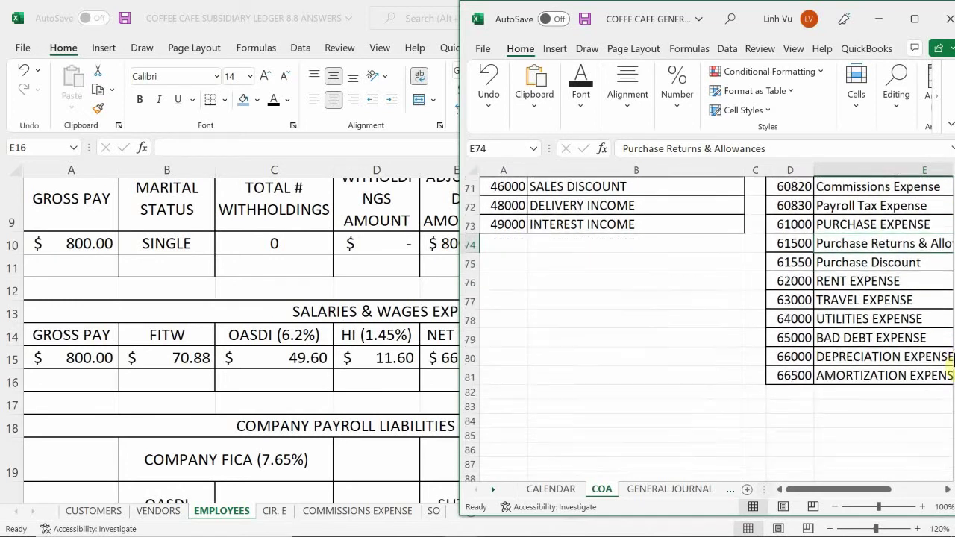
{"action": "scroll", "coordinate": [952, 361], "scroll_direction": "up", "scroll_amount": 4}
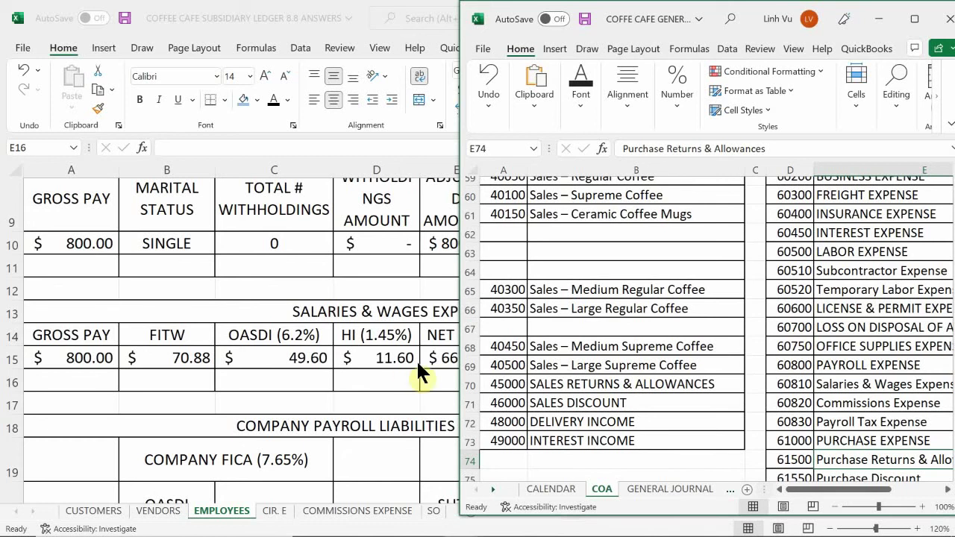
- On the GENERAL JOURNAL sheet, enter Salaries & Wages Expense as the account in B776
{"action": "left_click", "coordinate": [670, 489]}
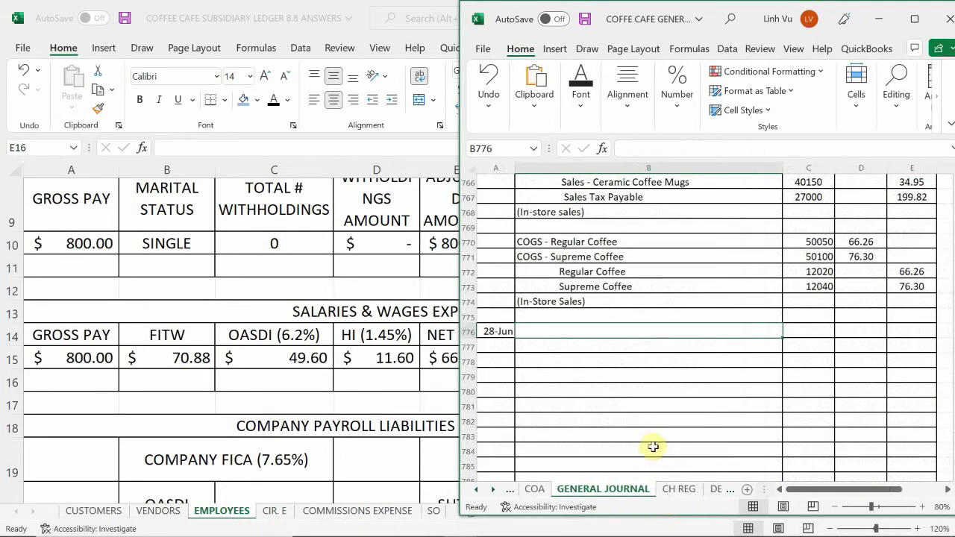
{"action": "type", "text": "Sa"}
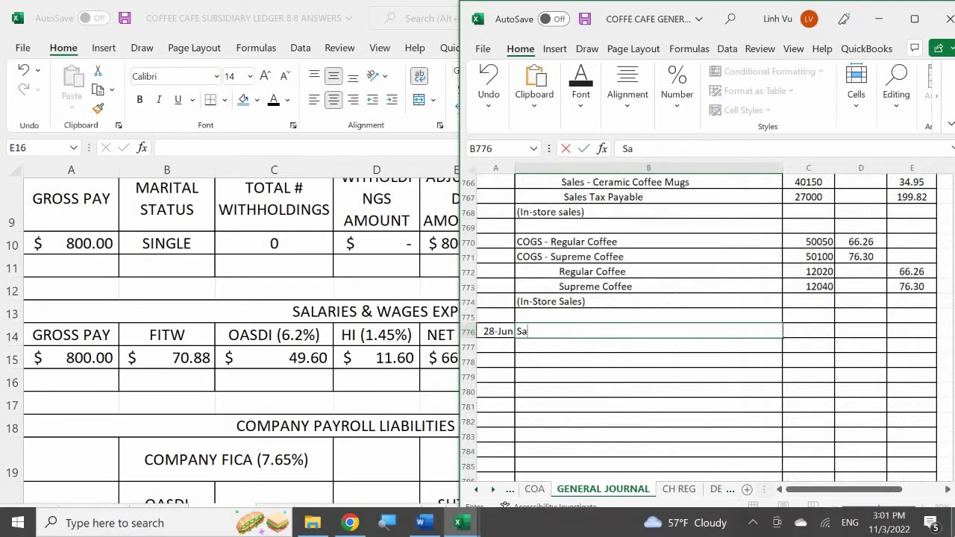
{"action": "type", "text": "laries"}
{"action": "key", "text": "BackSpace"}
{"action": "key", "text": "BackSpace"}
{"action": "key", "text": "BackSpace"}
{"action": "type", "text": "ies & Wages "}
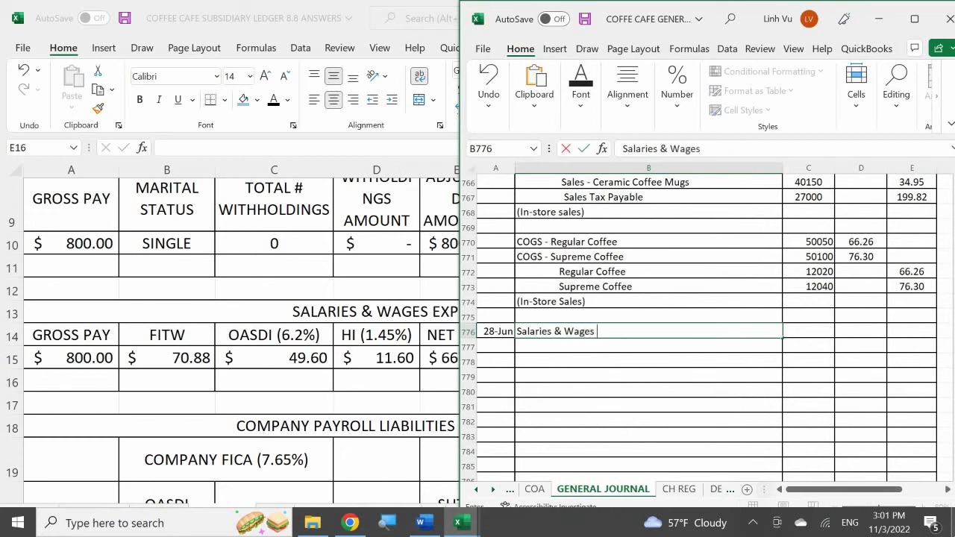
{"action": "type", "text": "Ex[emse"}
{"action": "key", "text": "BackSpace"}
{"action": "key", "text": "BackSpace"}
{"action": "key", "text": "BackSpace"}
{"action": "key", "text": "BackSpace"}
{"action": "key", "text": "BackSpace"}
{"action": "type", "text": "p"}
{"action": "key", "text": "BackSpace"}
{"action": "type", "text": "pense"}
{"action": "key", "text": "Tab"}
- Give the line account number 60810 and an 800.00 debit in D776
{"action": "type", "text": "60810"}
{"action": "key", "text": "Return"}
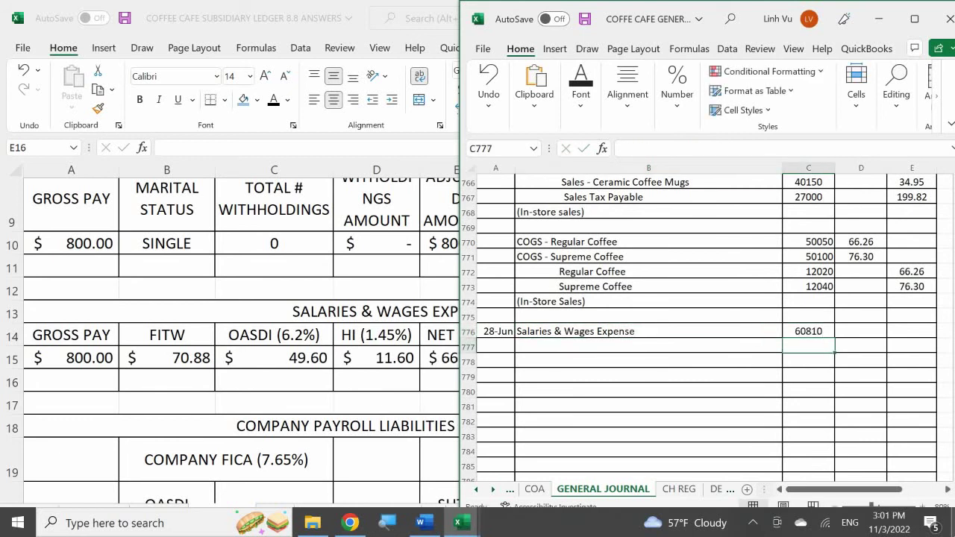
{"action": "key", "text": "Right"}
{"action": "key", "text": "Up"}
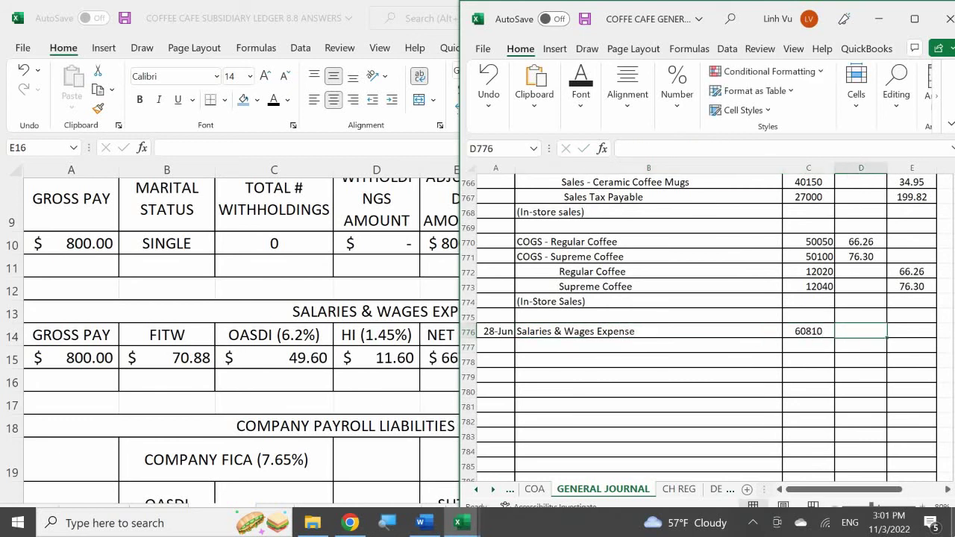
{"action": "type", "text": "800"}
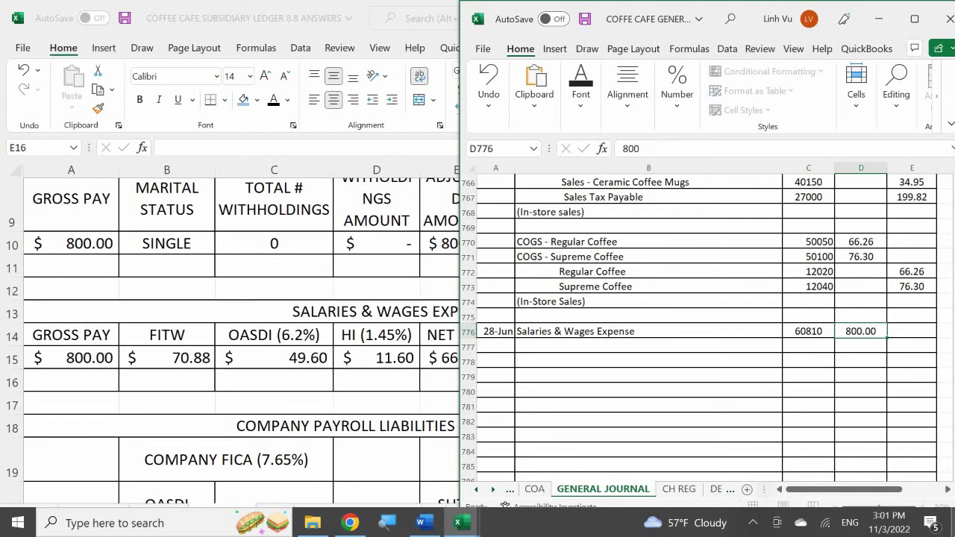
{"action": "key", "text": "Return"}
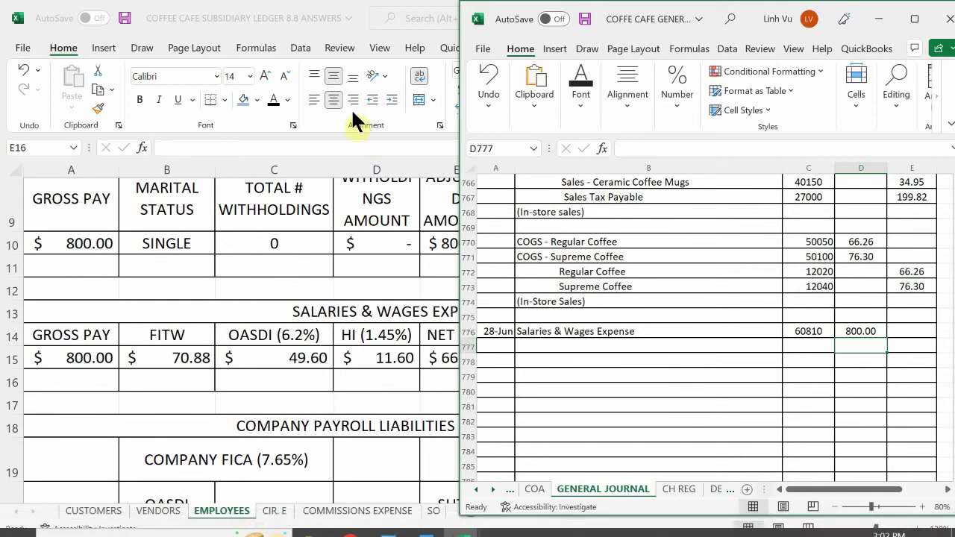
{"action": "left_click", "coordinate": [560, 345]}
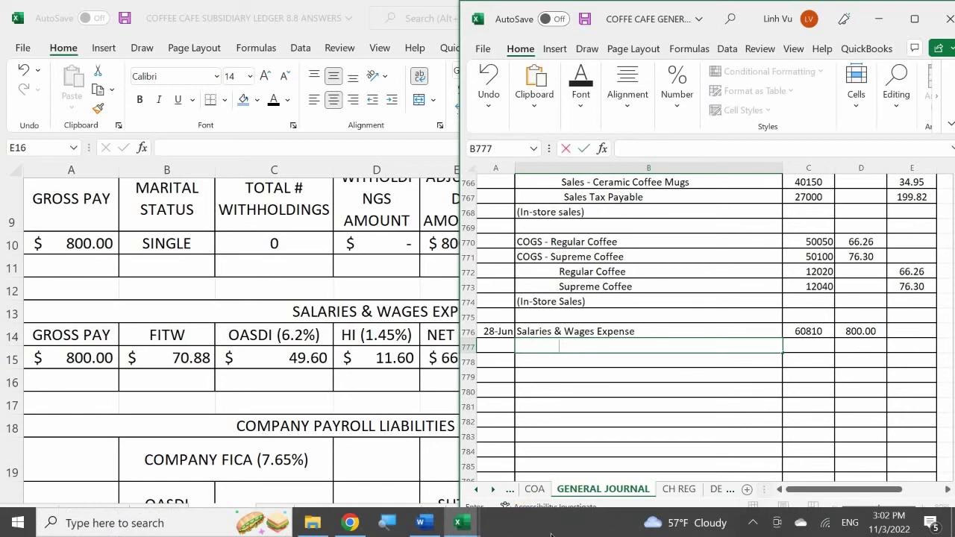
{"action": "left_click", "coordinate": [534, 492]}
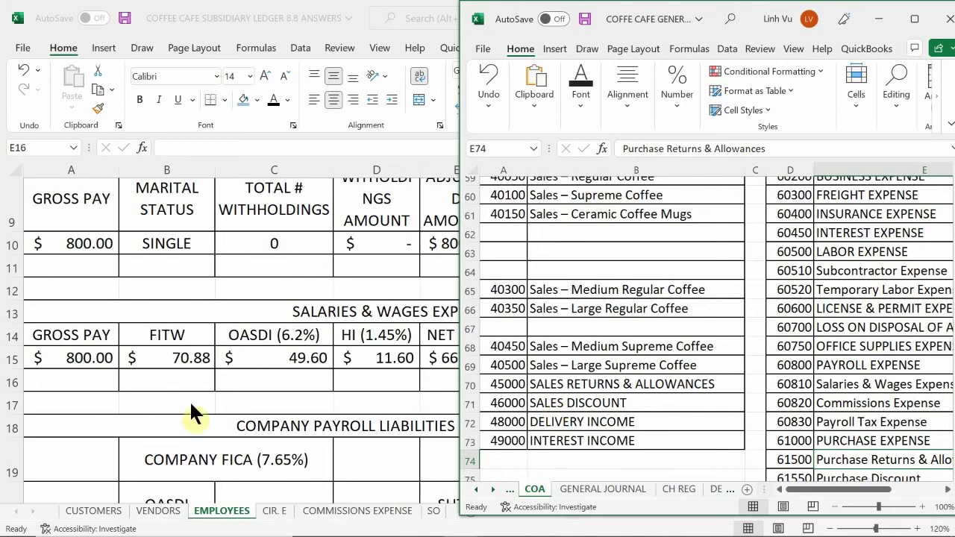
{"action": "left_click", "coordinate": [863, 307]}
{"action": "scroll", "coordinate": [862, 306], "scroll_direction": "up", "scroll_amount": 1}
{"action": "scroll", "coordinate": [863, 305], "scroll_direction": "up", "scroll_amount": 19}
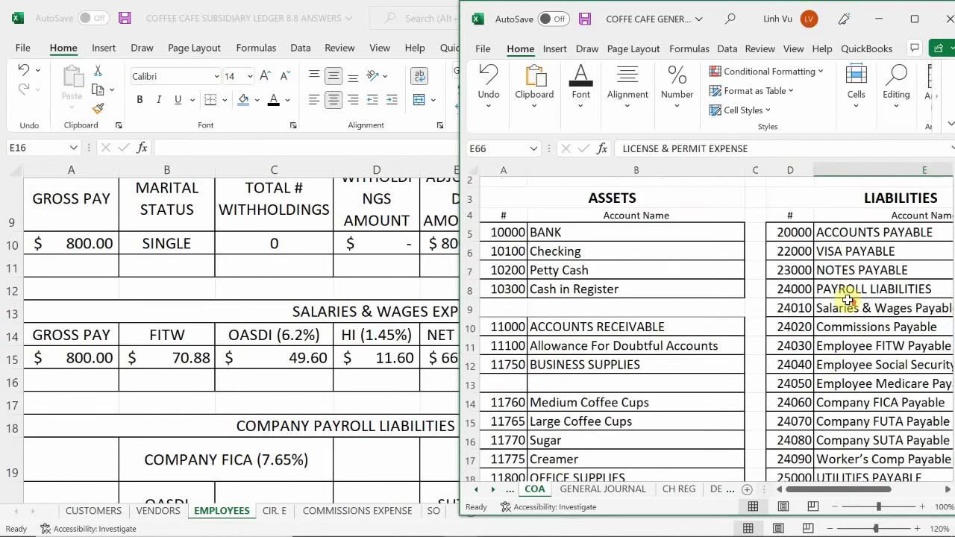
{"action": "scroll", "coordinate": [843, 298], "scroll_direction": "down", "scroll_amount": 1}
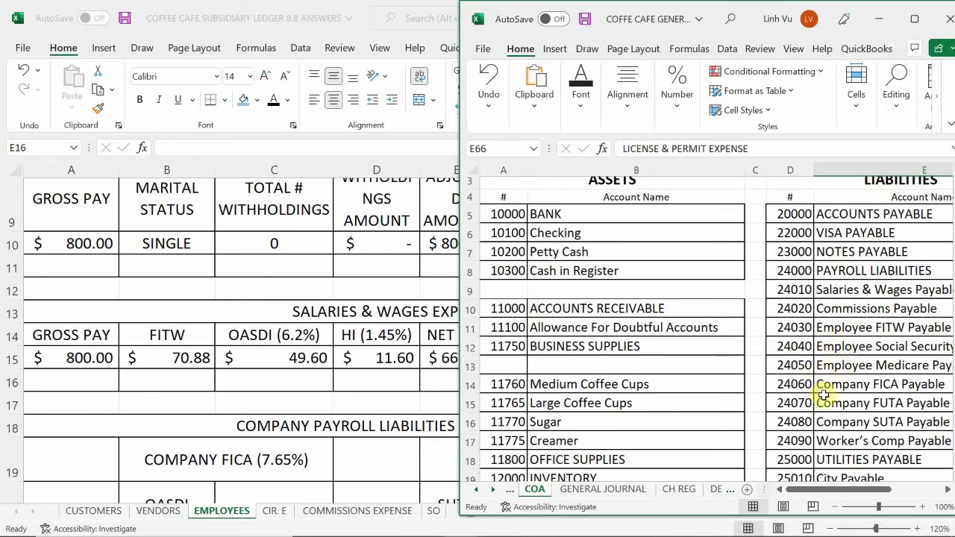
{"action": "left_click", "coordinate": [574, 493]}
- Enter Employee FITW Payable and Employee Social Security Payable in B777:B778
{"action": "left_click", "coordinate": [565, 347]}
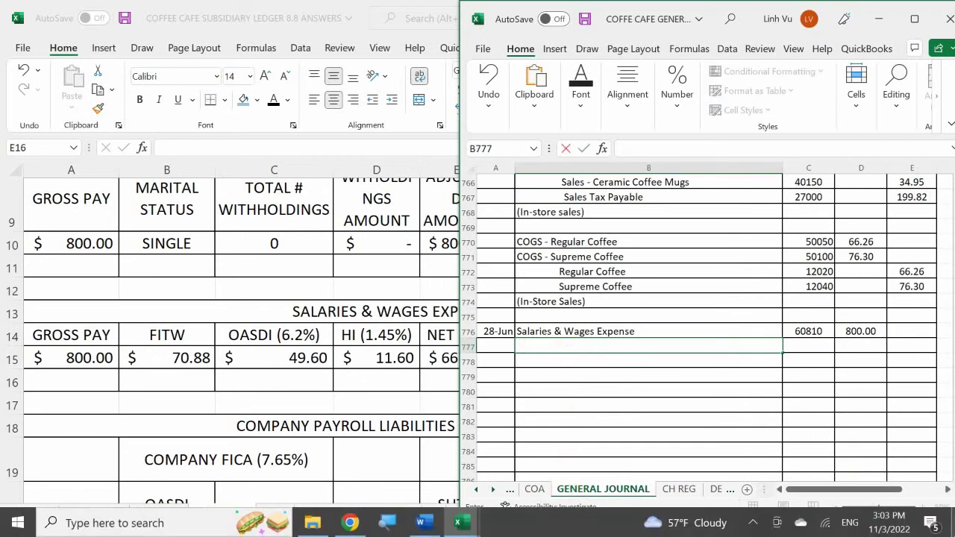
{"action": "type", "text": "Emm"}
{"action": "key", "text": "BackSpace"}
{"action": "type", "text": "plou"}
{"action": "key", "text": "BackSpace"}
{"action": "type", "text": "yee FITA"}
{"action": "key", "text": "BackSpace"}
{"action": "type", "text": "W"}
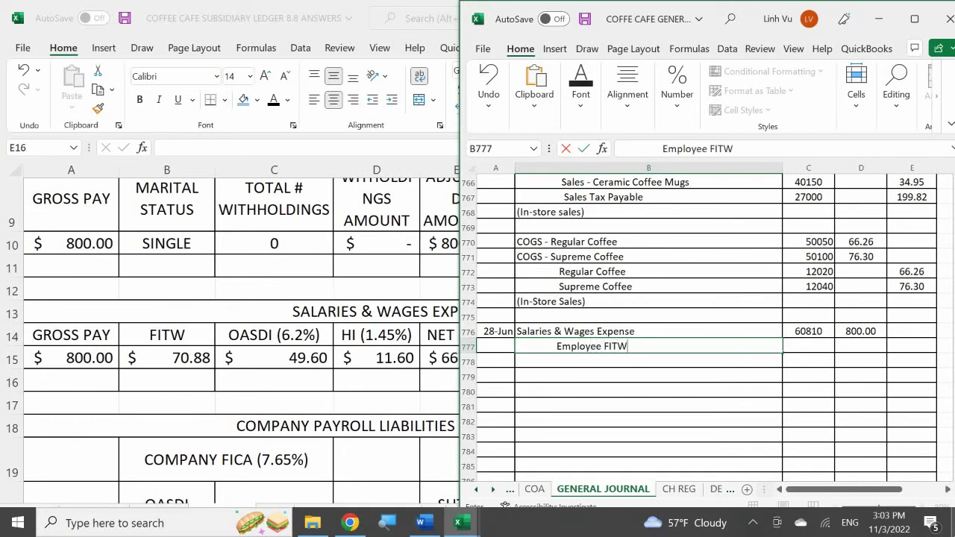
{"action": "type", "text": " Payable"}
{"action": "key", "text": "Return"}
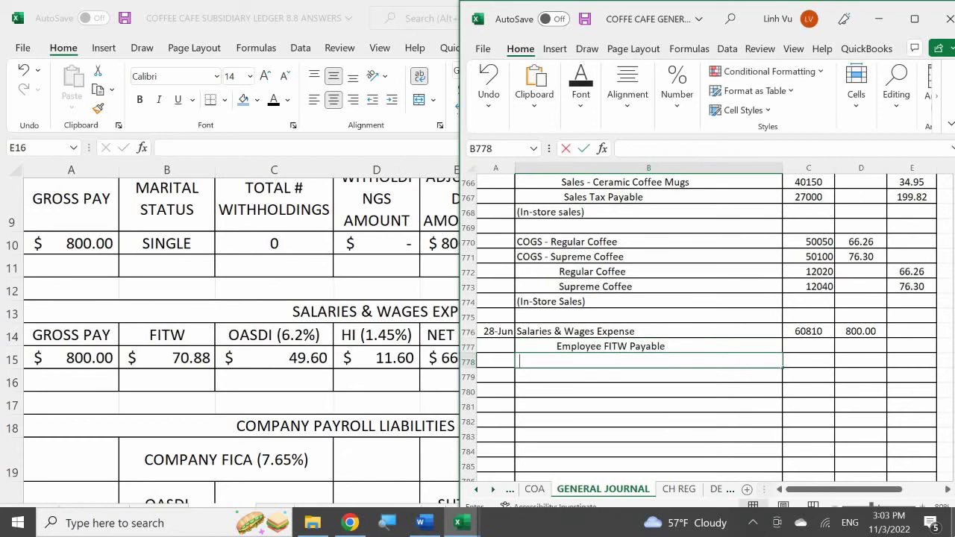
{"action": "type", "text": "Emploue"}
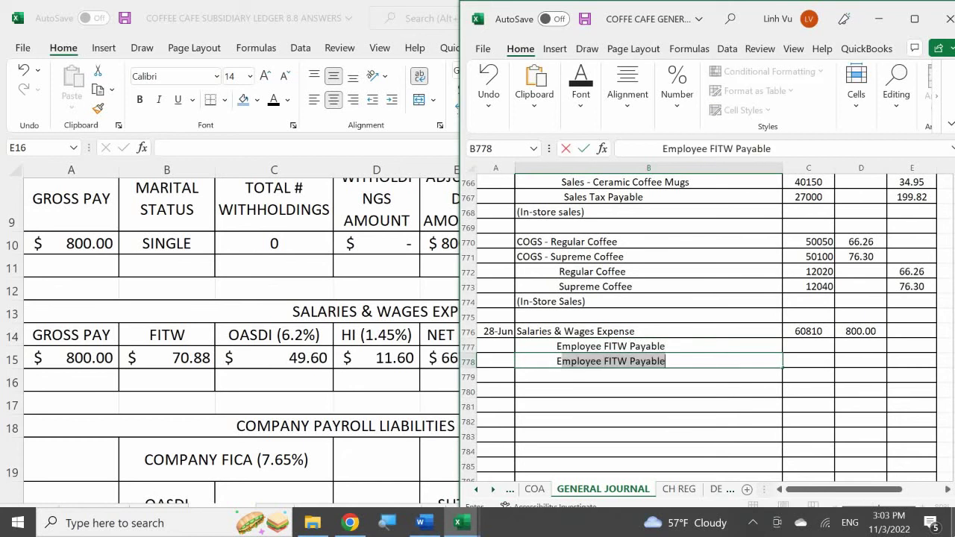
{"action": "key", "text": "BackSpace"}
{"action": "key", "text": "BackSpace"}
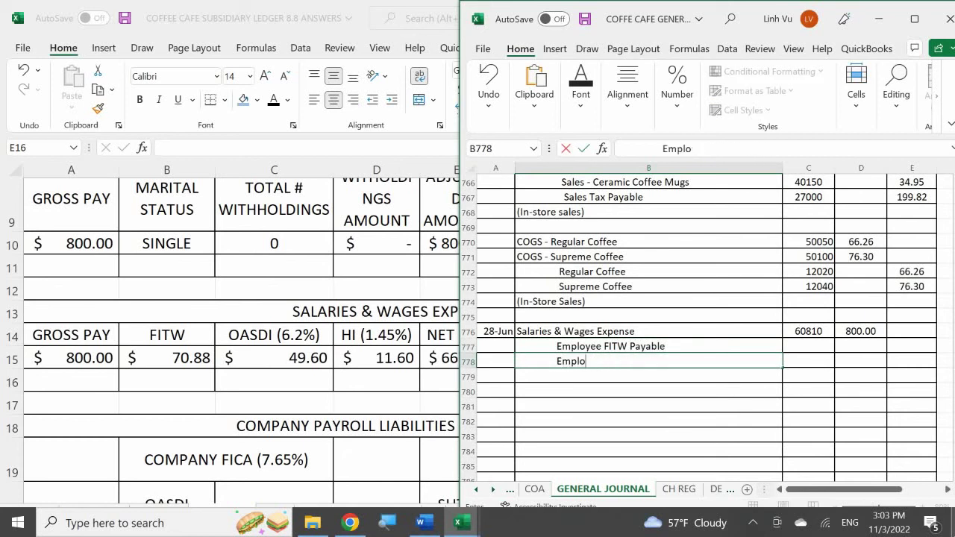
{"action": "type", "text": "yee Social Secu"}
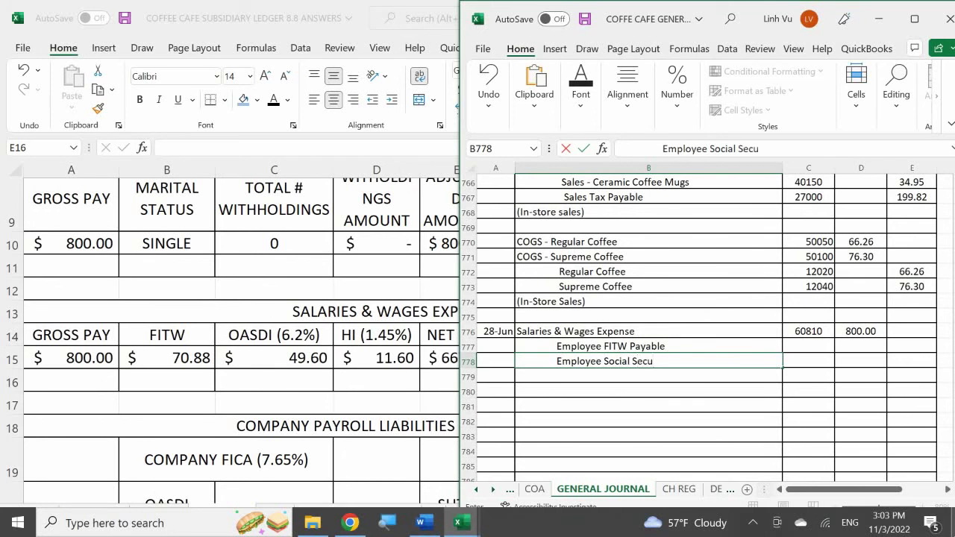
{"action": "type", "text": "rity Payable"}
{"action": "key", "text": "Return"}
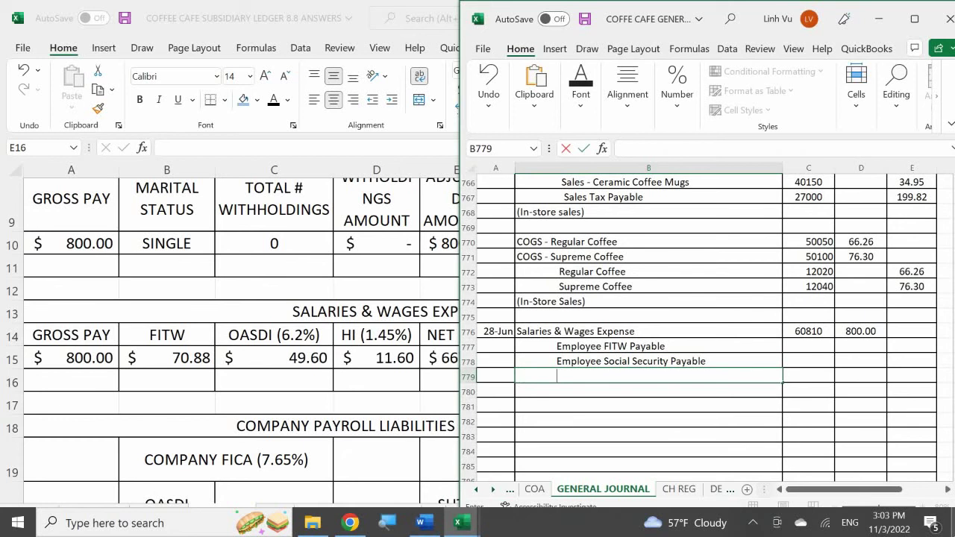
- Add Employee Medicare Payable and Checking in B779:B780
{"action": "type", "text": "Emplo"}
{"action": "type", "text": "yee Medica"}
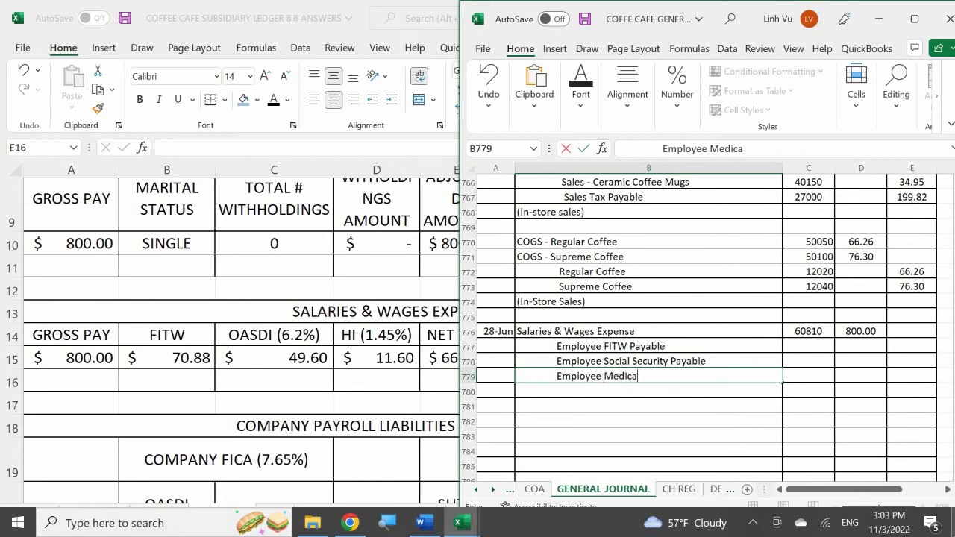
{"action": "type", "text": "re Payable"}
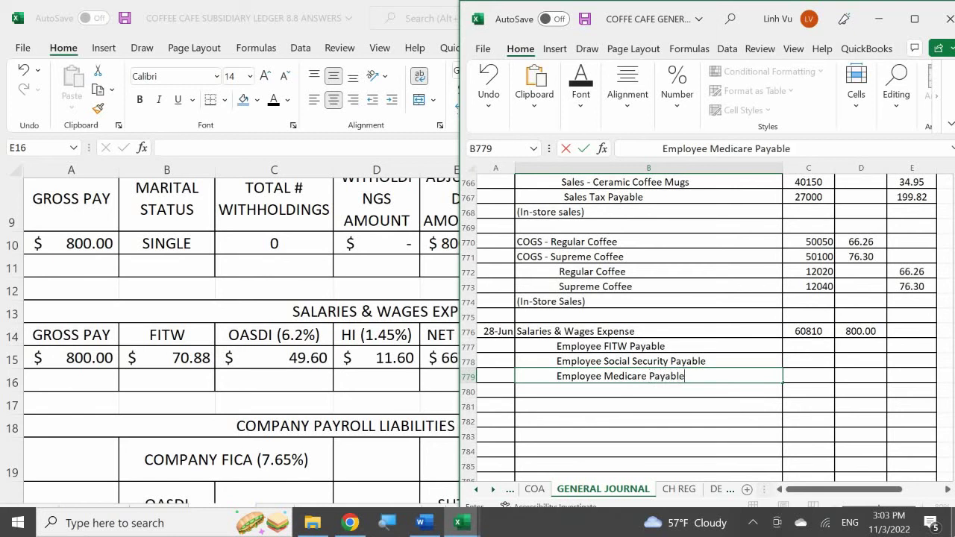
{"action": "key", "text": "Return"}
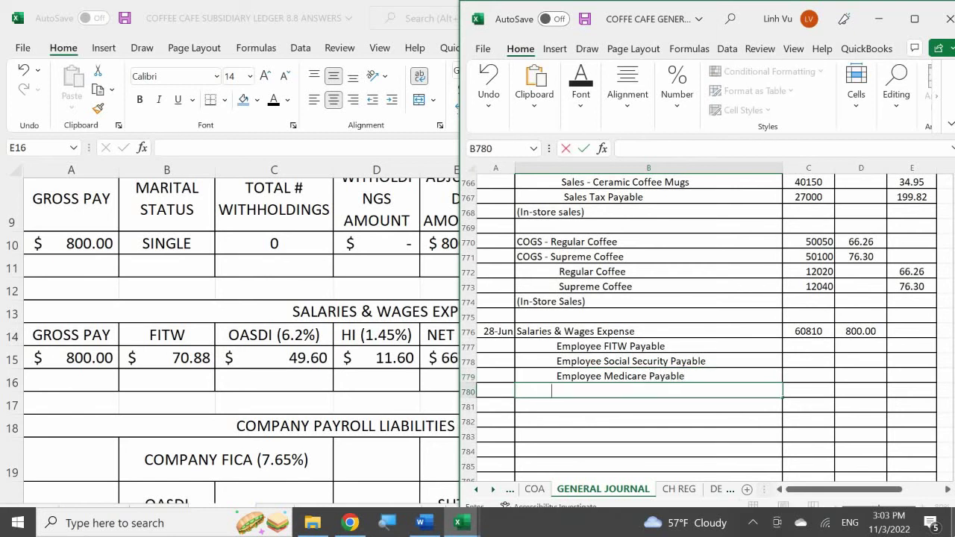
{"action": "type", "text": "Checking"}
{"action": "key", "text": "Return"}
{"action": "key", "text": "Right"}
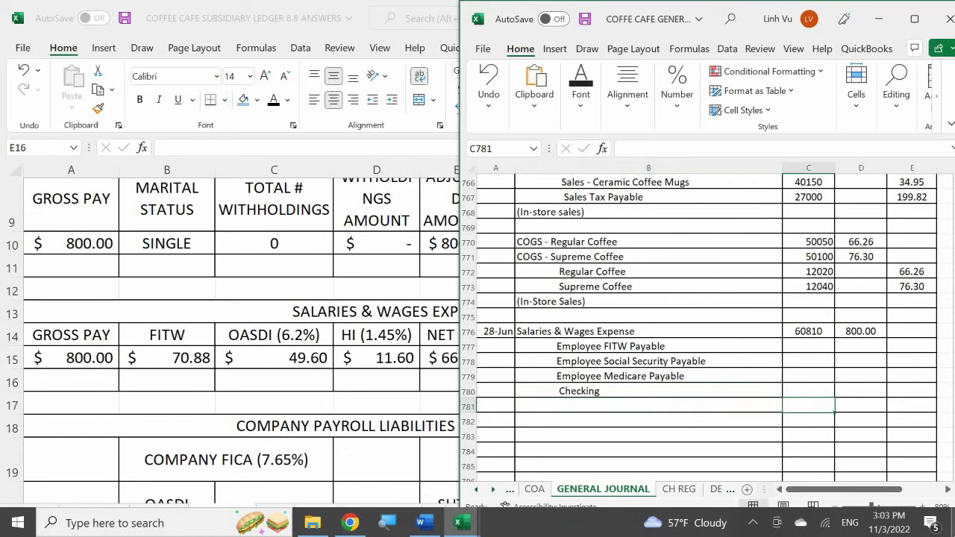
{"action": "key", "text": "Up"}
{"action": "key", "text": "Up"}
{"action": "key", "text": "Up"}
{"action": "key", "text": "Up"}
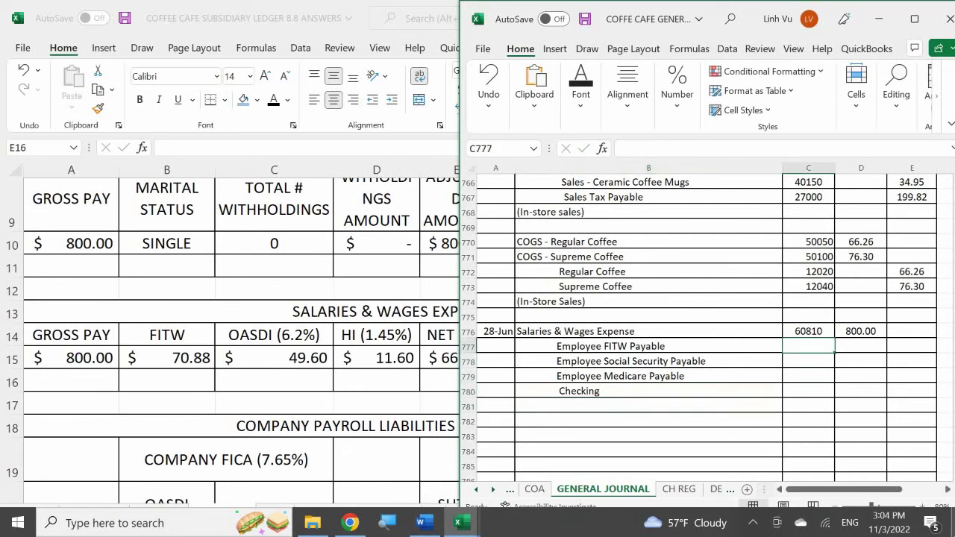
- Enter account numbers 24030, 24040, 24050 and 10100 in C777:C780
{"action": "type", "text": "240"}
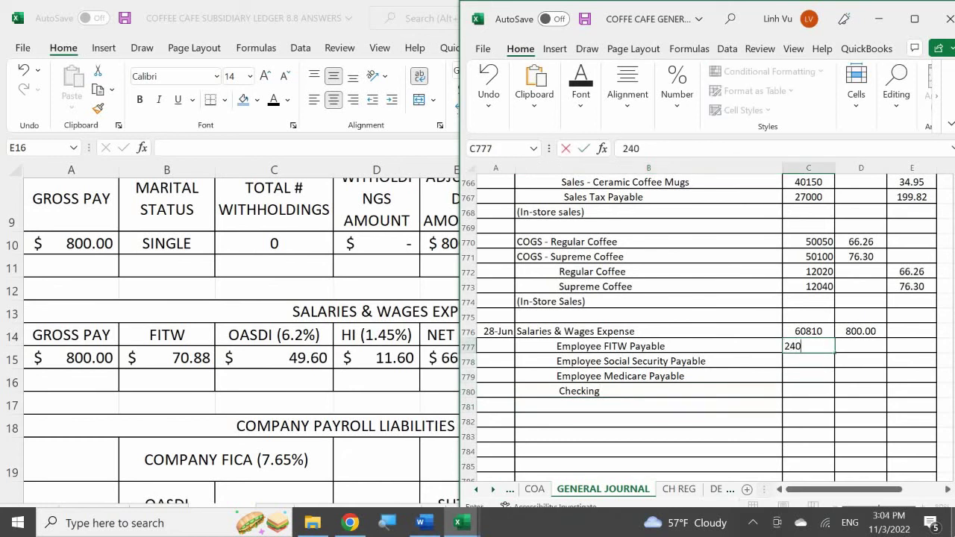
{"action": "type", "text": "30"}
{"action": "key", "text": "Return"}
{"action": "type", "text": "240"}
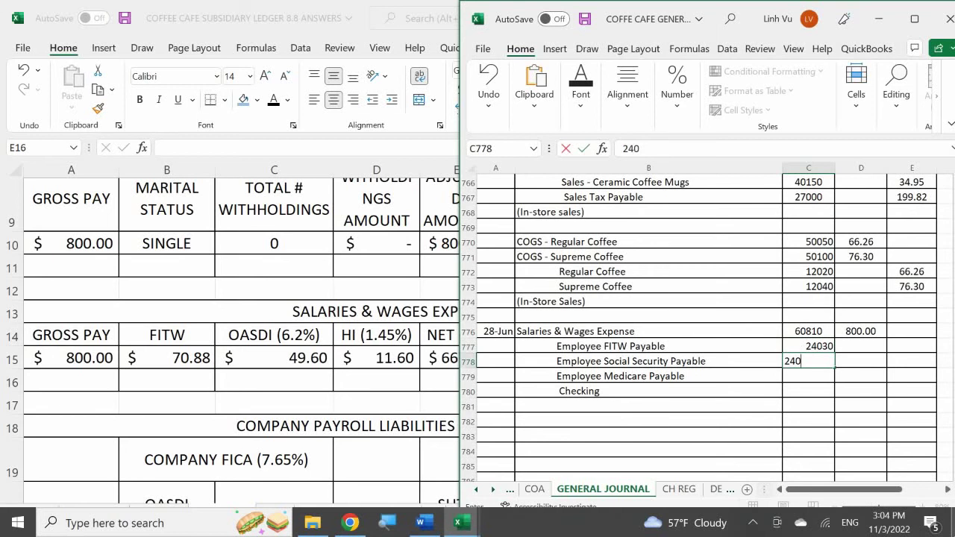
{"action": "type", "text": "40"}
{"action": "key", "text": "Return"}
{"action": "type", "text": "240"}
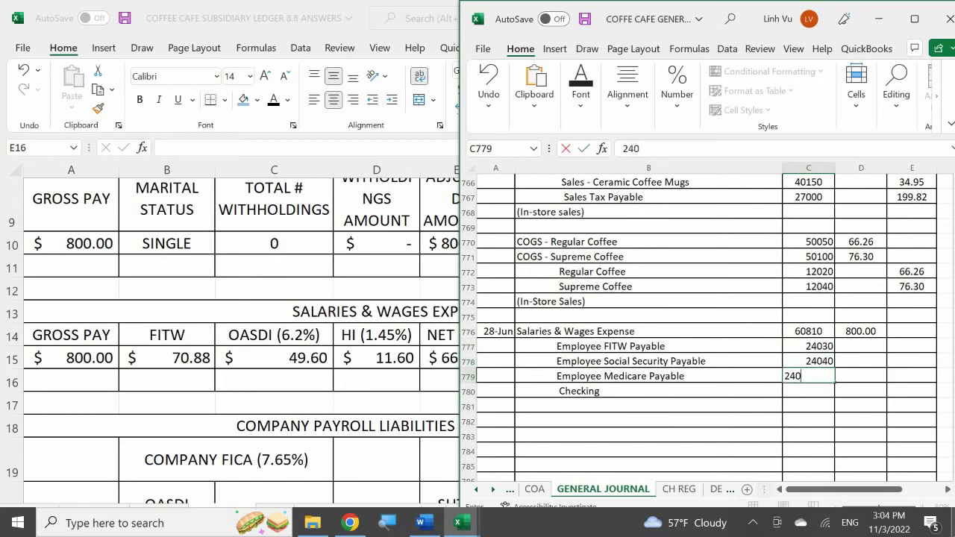
{"action": "type", "text": "50"}
{"action": "key", "text": "Return"}
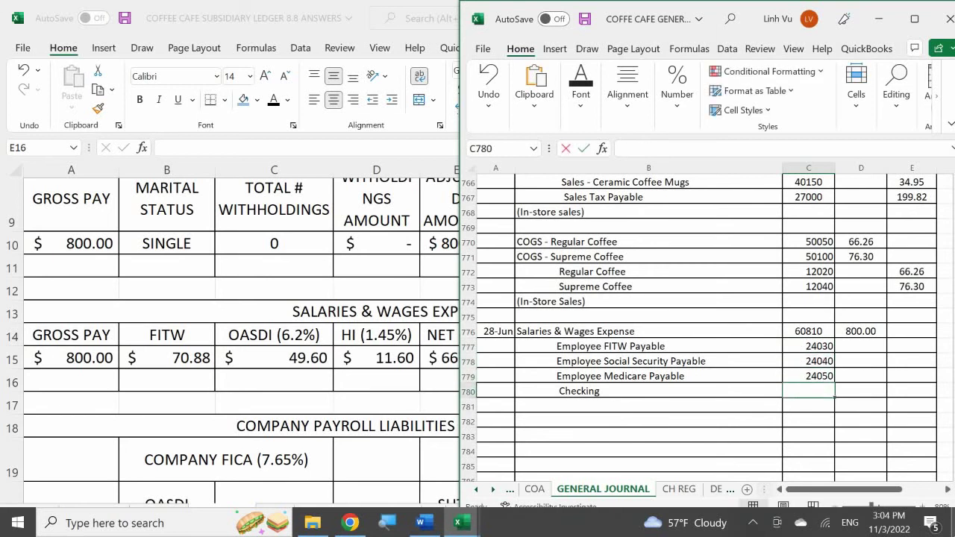
{"action": "type", "text": "10100"}
{"action": "key", "text": "Return"}
- Enter credits 70.88, 49.60 and 11.60 in E777:E779
{"action": "key", "text": "Up"}
{"action": "key", "text": "Up"}
{"action": "key", "text": "Up"}
{"action": "key", "text": "Up"}
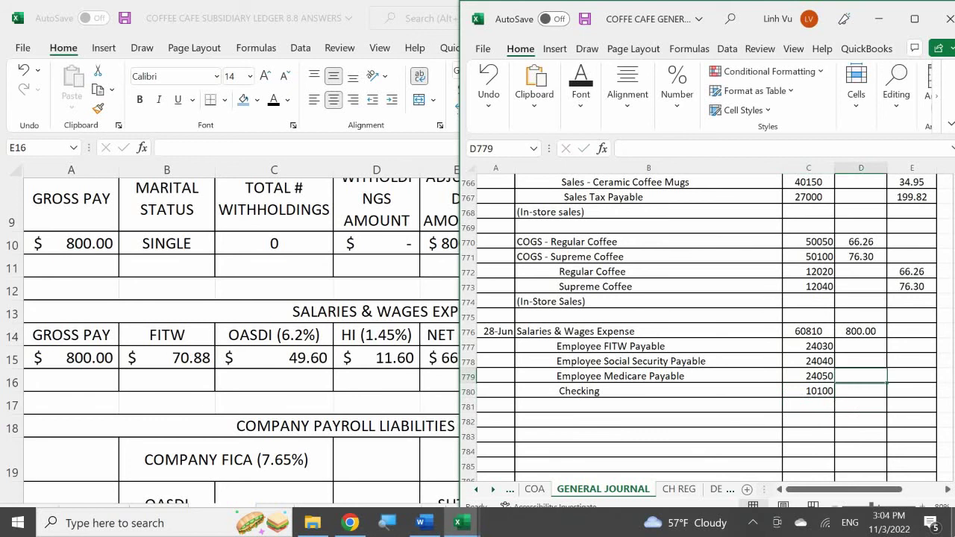
{"action": "key", "text": "Right"}
{"action": "key", "text": "Right"}
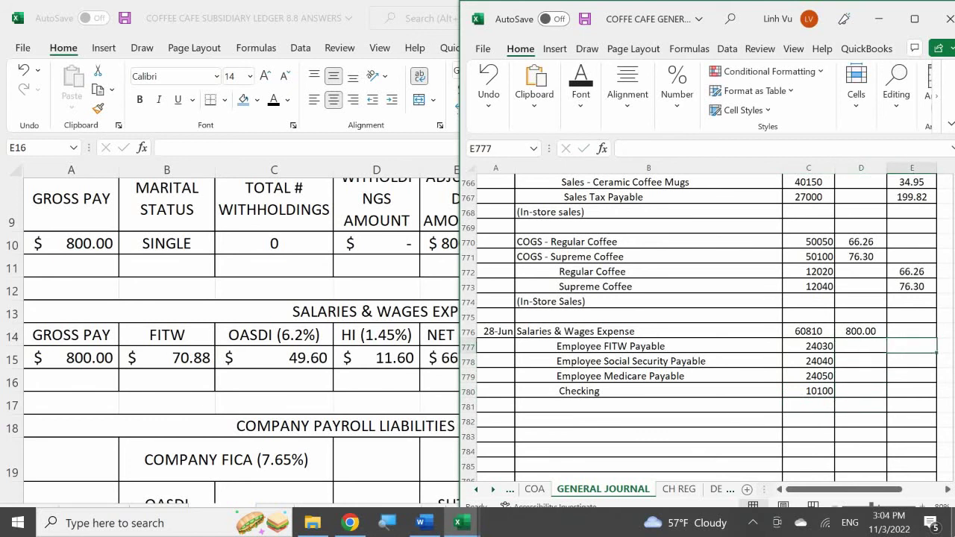
{"action": "type", "text": "70.88"}
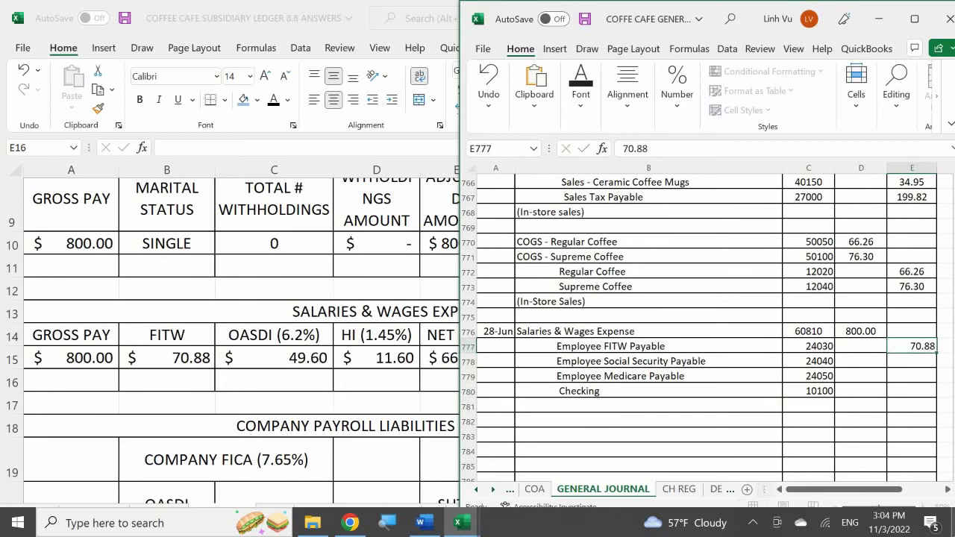
{"action": "key", "text": "Return"}
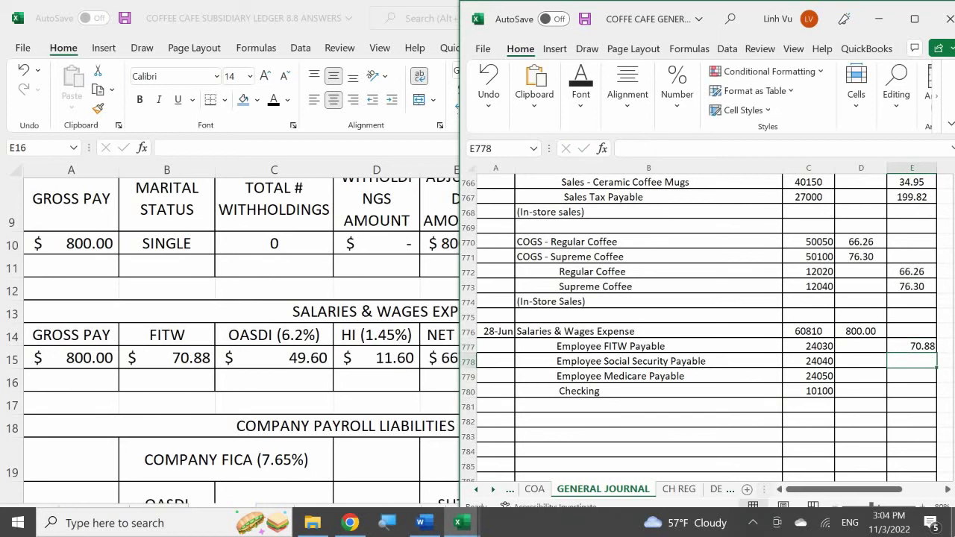
{"action": "type", "text": "49.60"}
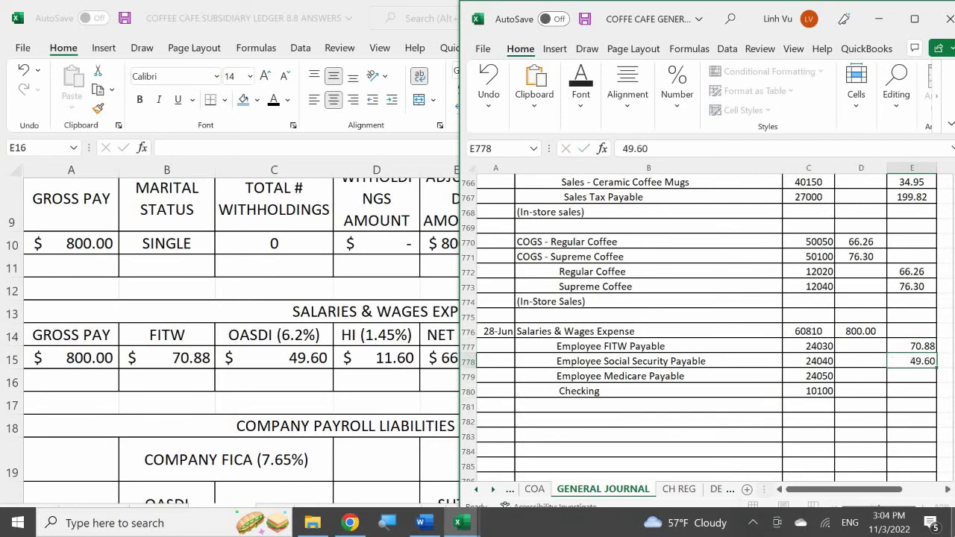
{"action": "key", "text": "Return"}
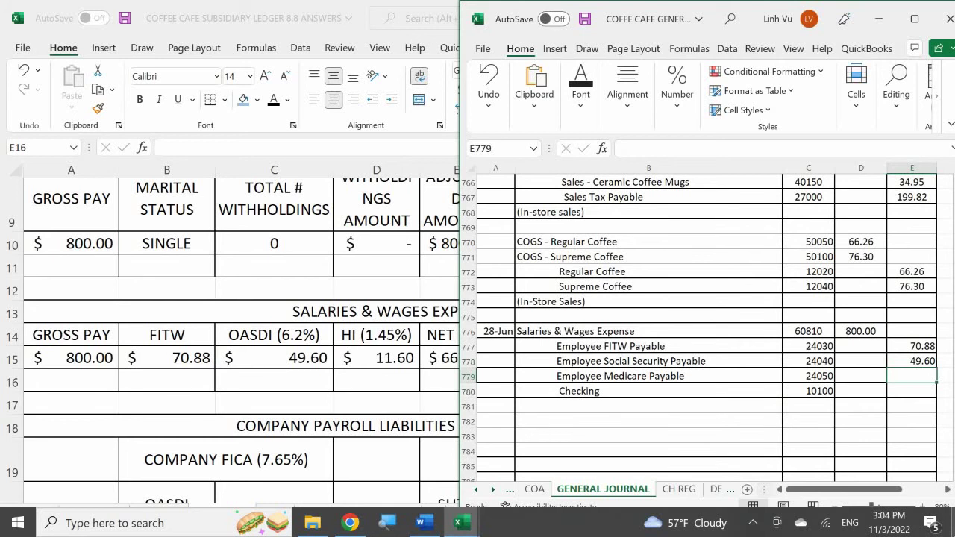
{"action": "type", "text": "11.60"}
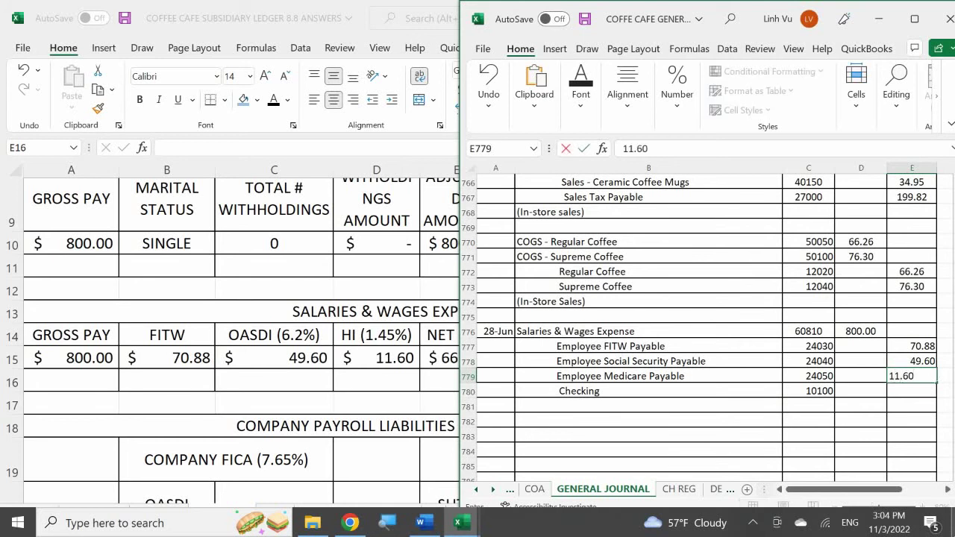
{"action": "key", "text": "Return"}
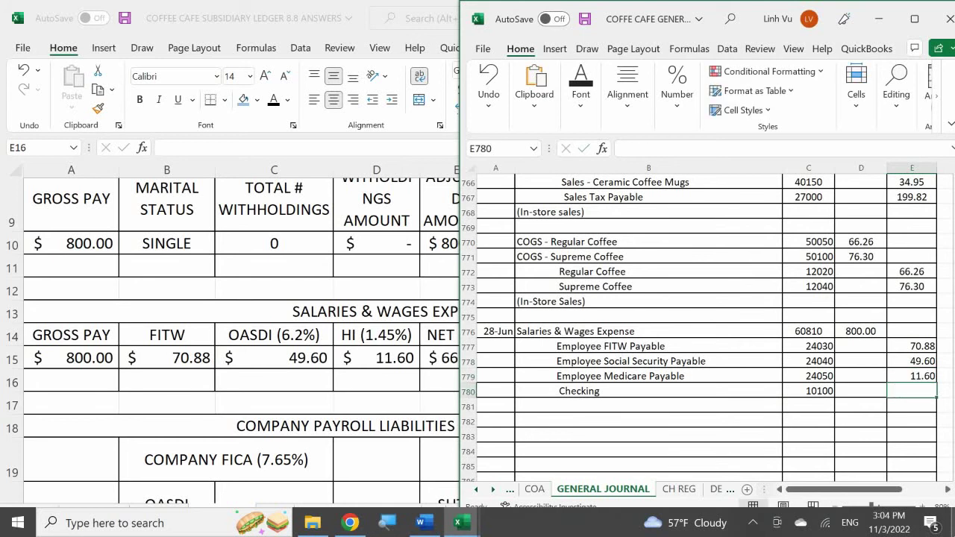
- Compute the Checking credit in E780 as =D776-E777-E778-E779, giving 667.92
{"action": "type", "text": "="}
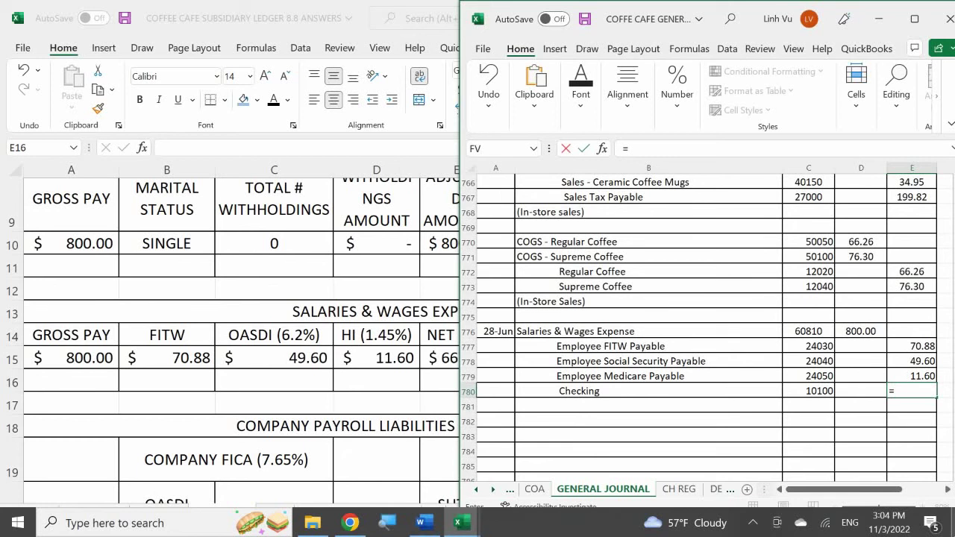
{"action": "key", "text": "Left"}
{"action": "key", "text": "Up"}
{"action": "key", "text": "Up"}
{"action": "key", "text": "Up"}
{"action": "key", "text": "Up"}
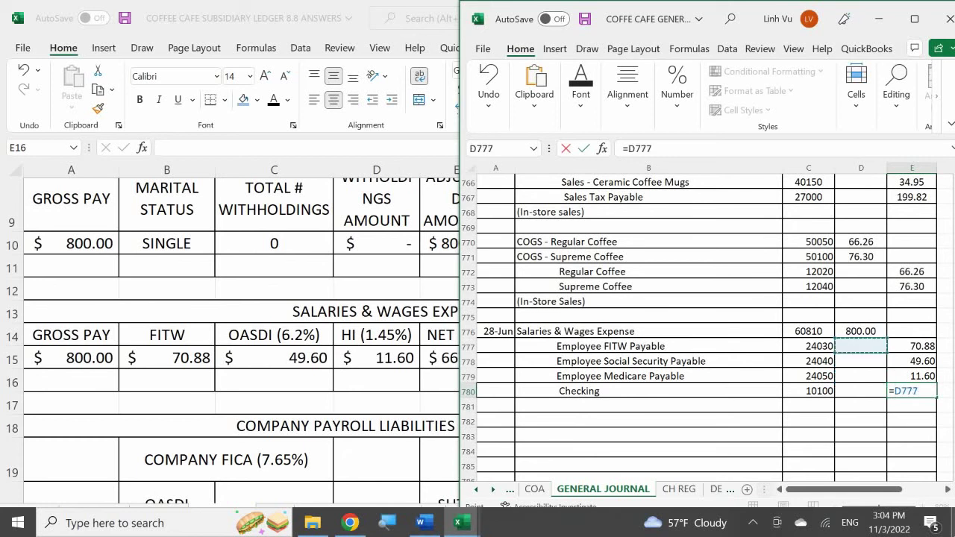
{"action": "type", "text": "-"}
{"action": "key", "text": "Up"}
{"action": "key", "text": "Up"}
{"action": "key", "text": "Up"}
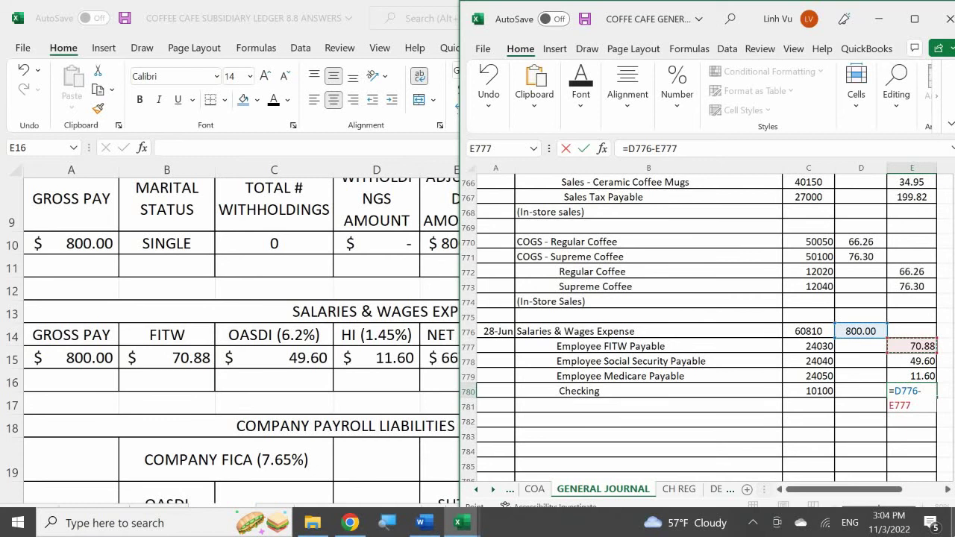
{"action": "type", "text": "-"}
{"action": "key", "text": "Up"}
{"action": "key", "text": "Up"}
{"action": "type", "text": "-"}
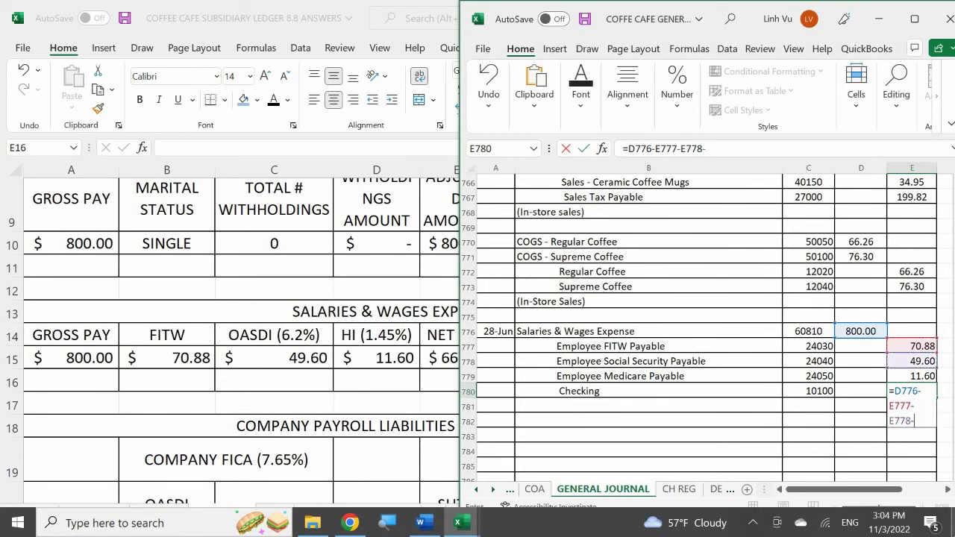
{"action": "key", "text": "Up"}
{"action": "key", "text": "Return"}
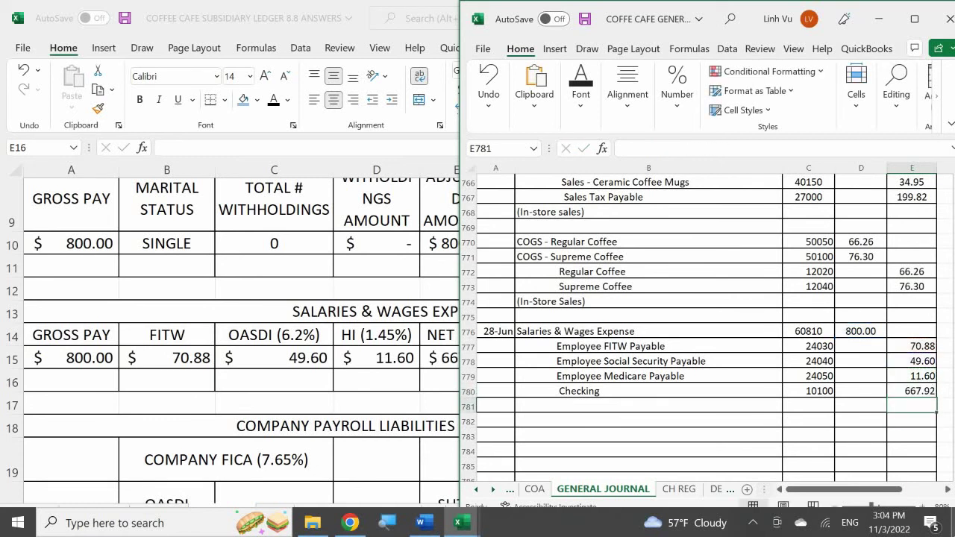
{"action": "left_click", "coordinate": [316, 379]}
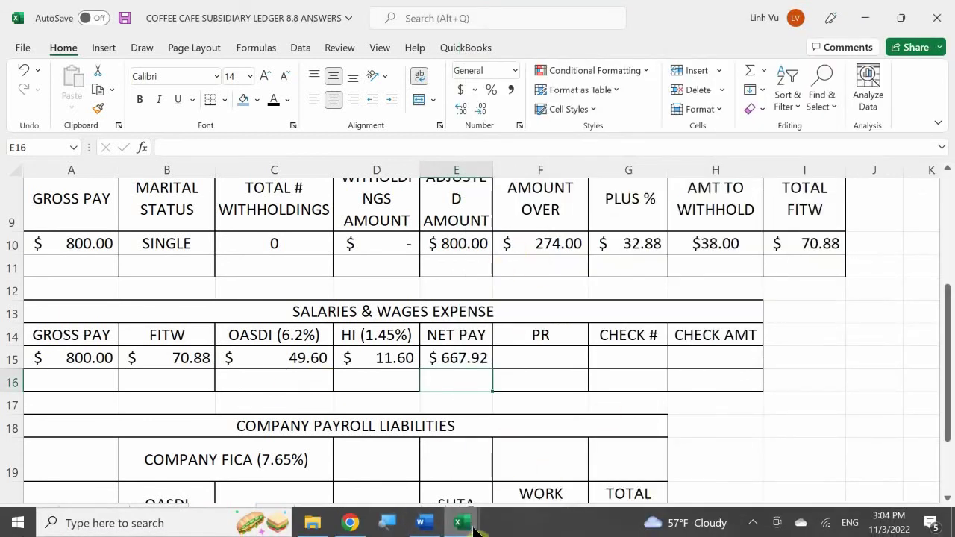
{"action": "mouse_move", "coordinate": [462, 524]}
{"action": "left_click", "coordinate": [252, 448]}
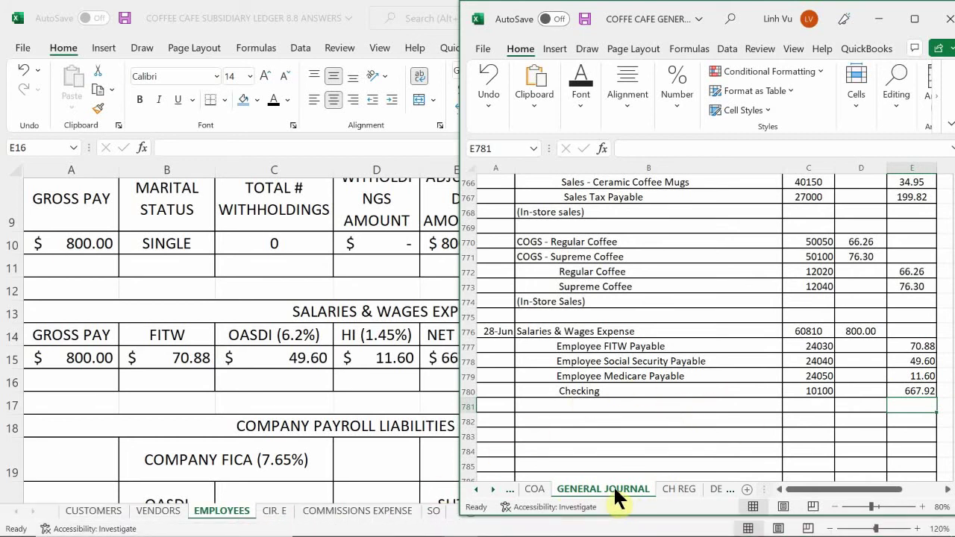
- In CH REG, log check 1530 dated 6/28 for 667.92 with the employee as payee
{"action": "left_click", "coordinate": [677, 489]}
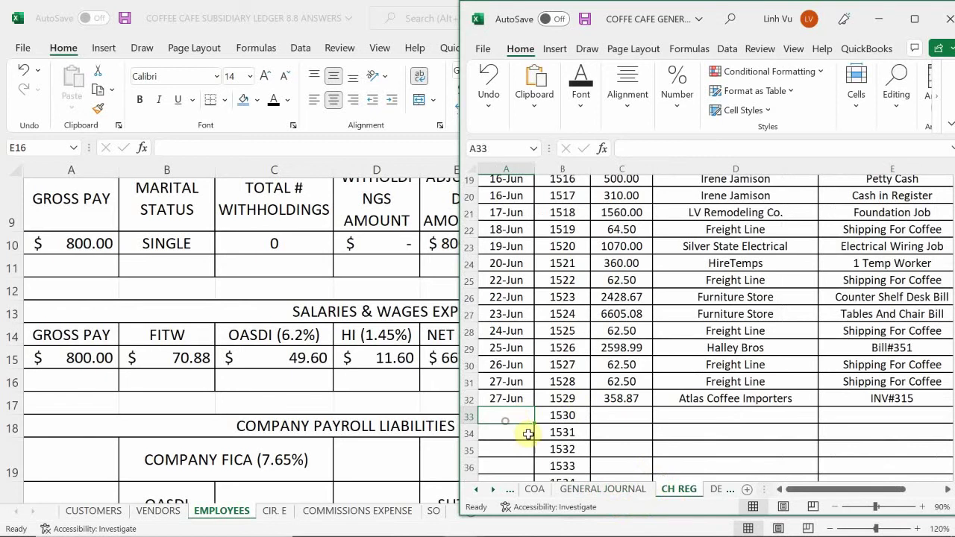
{"action": "type", "text": "6/28"}
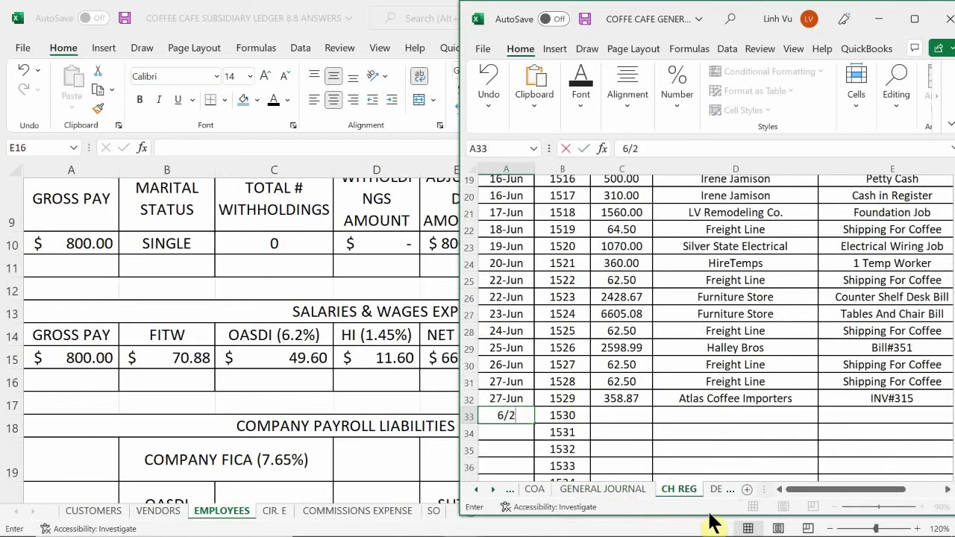
{"action": "key", "text": "Return"}
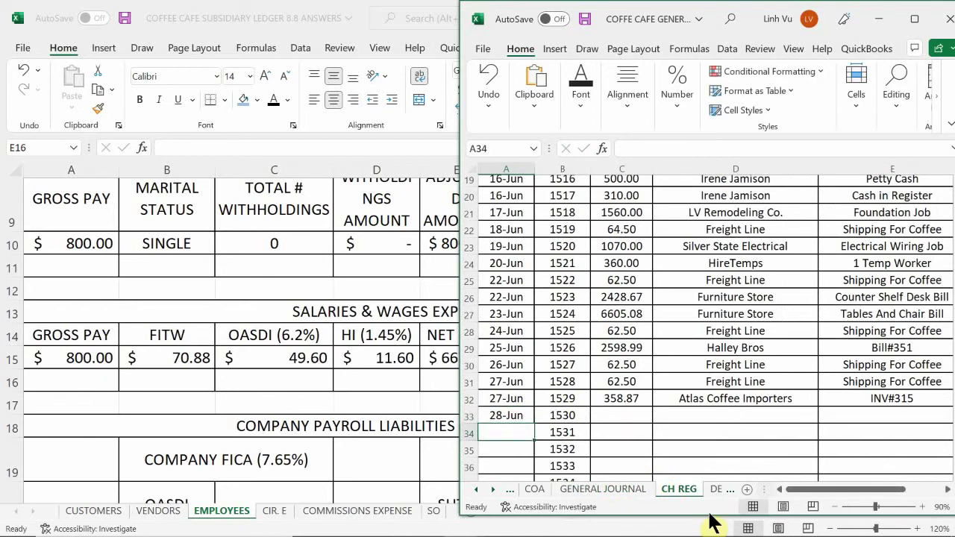
{"action": "key", "text": "Right"}
{"action": "key", "text": "Right"}
{"action": "key", "text": "Up"}
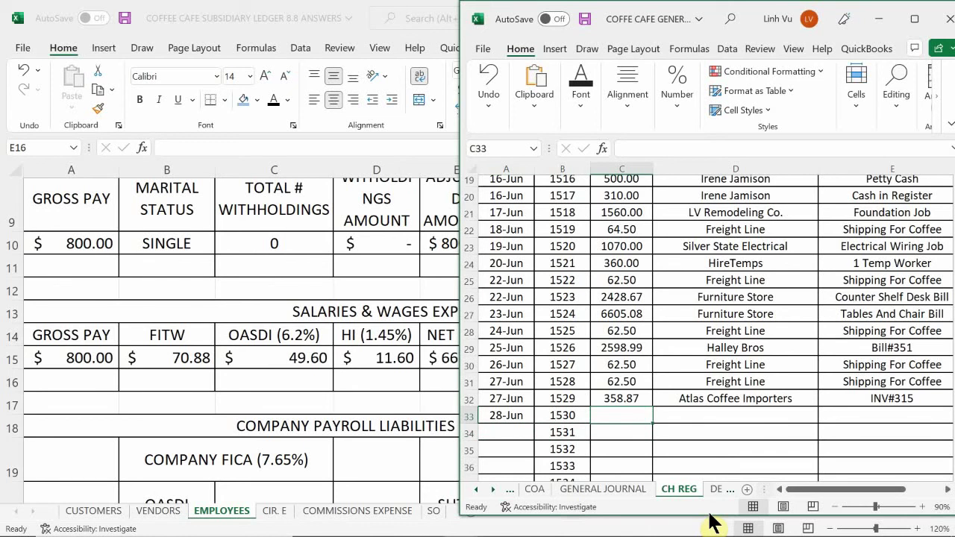
{"action": "type", "text": "667.92"}
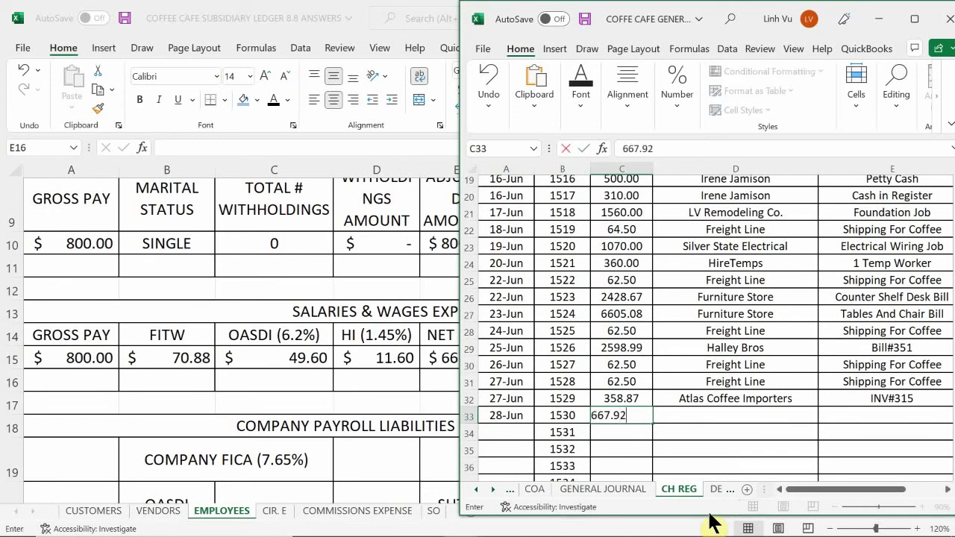
{"action": "key", "text": "Return"}
{"action": "key", "text": "Right"}
{"action": "key", "text": "Up"}
{"action": "type", "text": "O"}
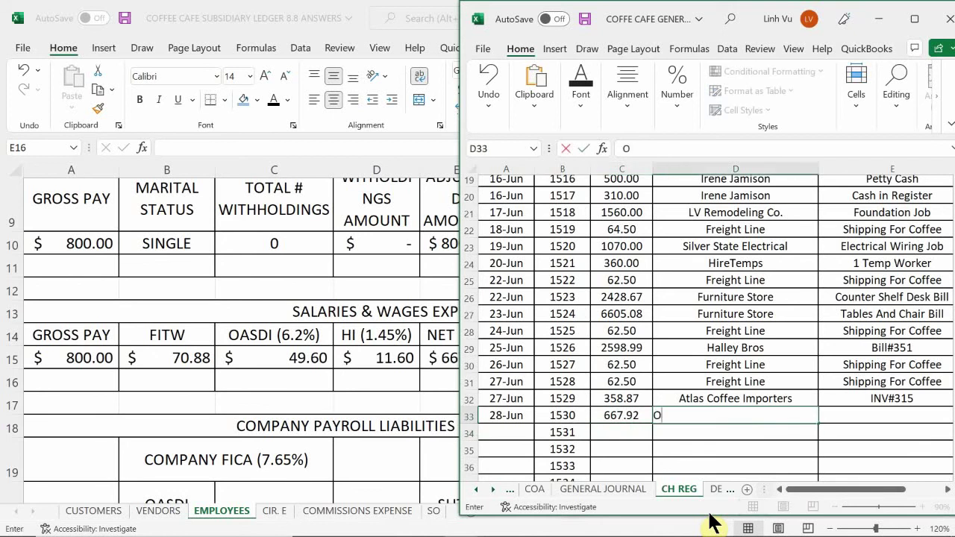
{"action": "key", "text": "BackSpace"}
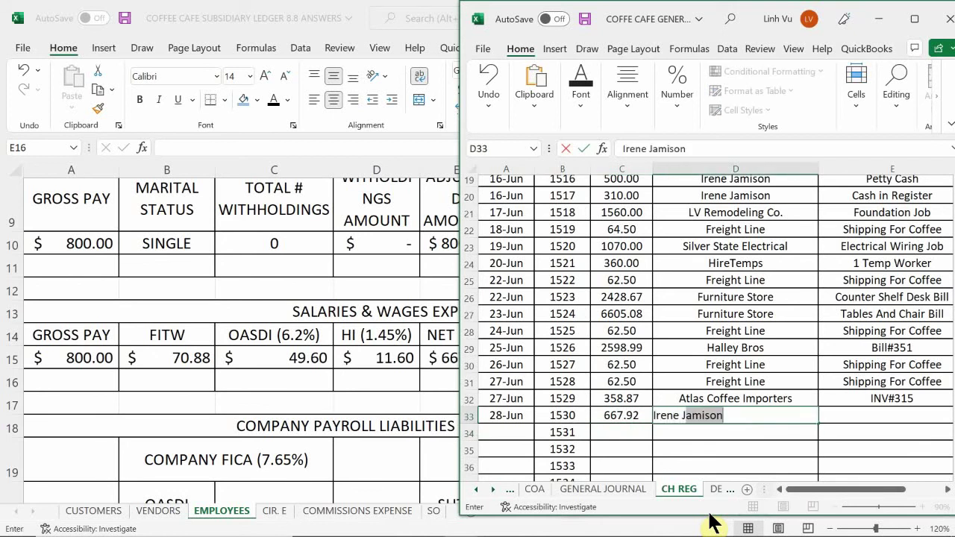
{"action": "key", "text": "Return"}
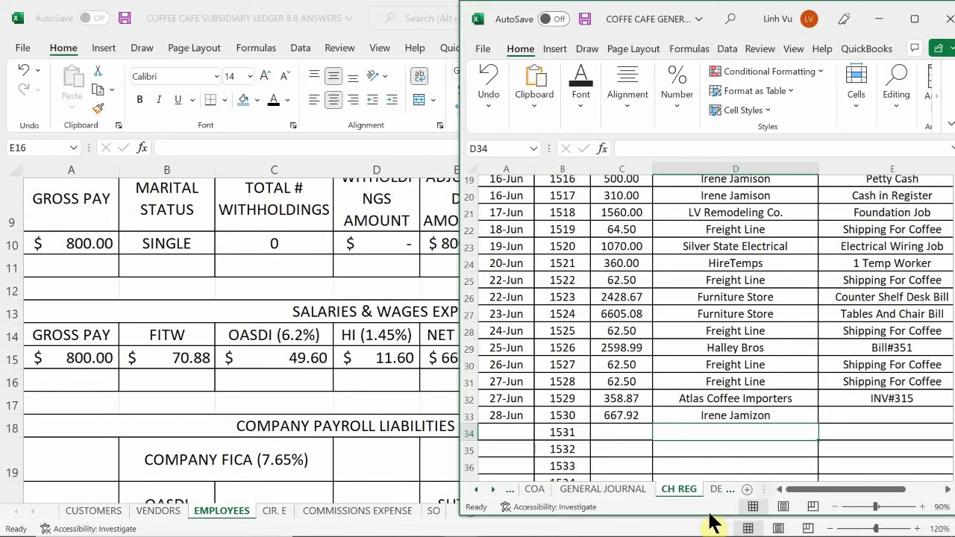
- Correct the misspelled ending of the payee's surname on check 1530
{"action": "left_click", "coordinate": [739, 416]}
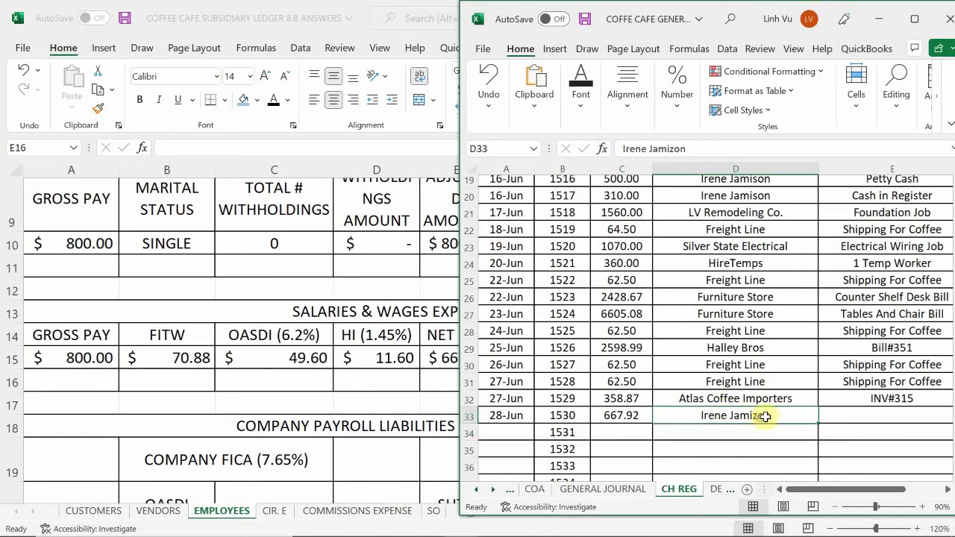
{"action": "double_click", "coordinate": [765, 417]}
{"action": "key", "text": "BackSpace"}
{"action": "key", "text": "BackSpace"}
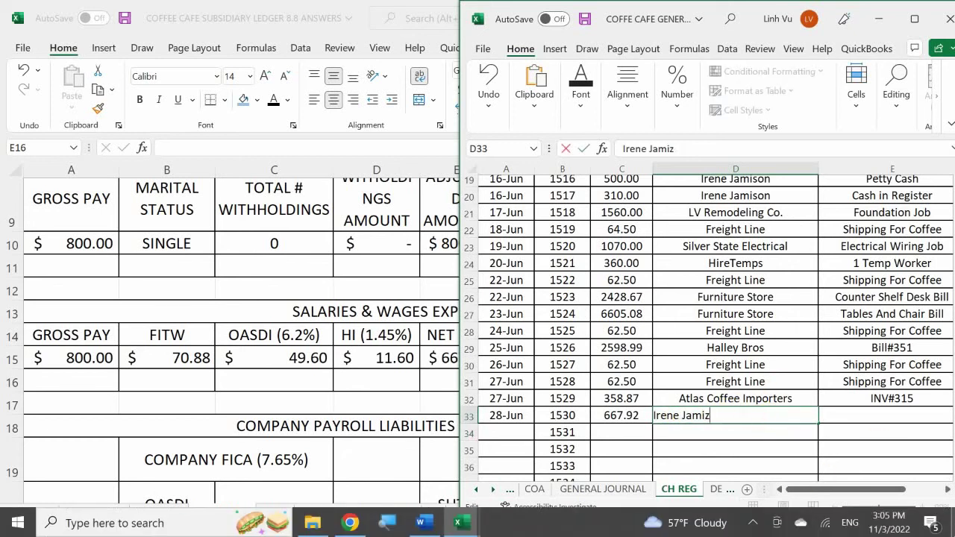
{"action": "key", "text": "BackSpace"}
{"action": "type", "text": "son"}
{"action": "key", "text": "ctrl+Return"}
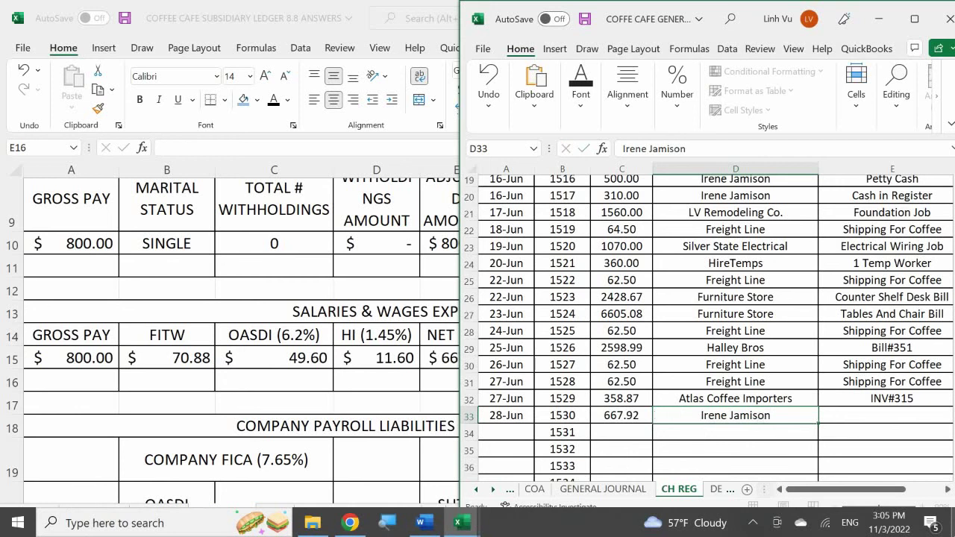
{"action": "key", "text": "Return"}
- Enter Paycheck as check 1530's description and return to the GENERAL JOURNAL sheet
{"action": "left_click", "coordinate": [892, 416]}
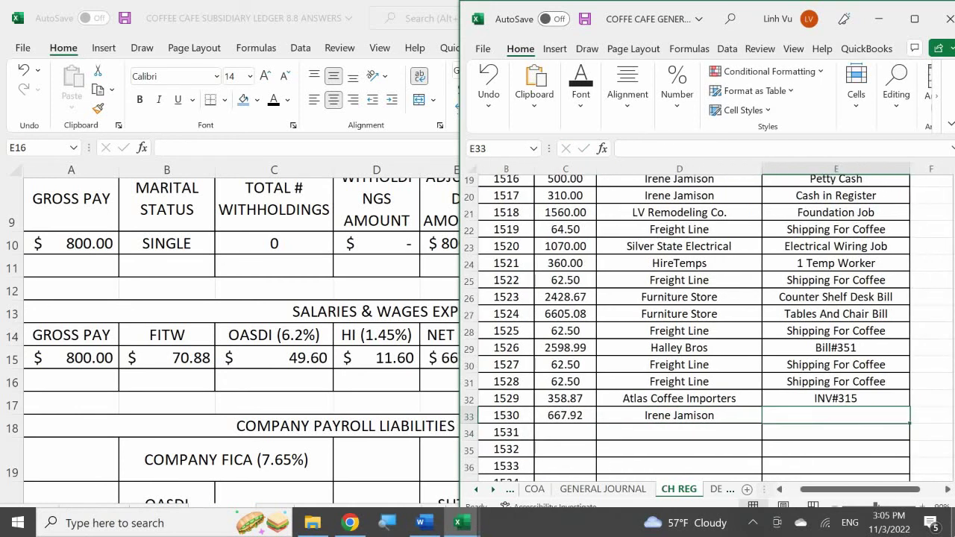
{"action": "type", "text": "P"}
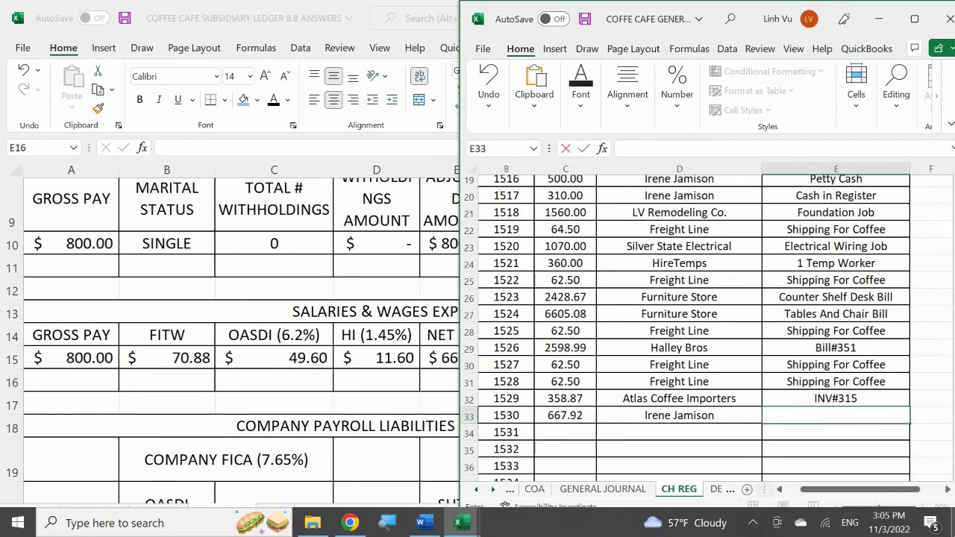
{"action": "type", "text": "aycheck"}
{"action": "key", "text": "Return"}
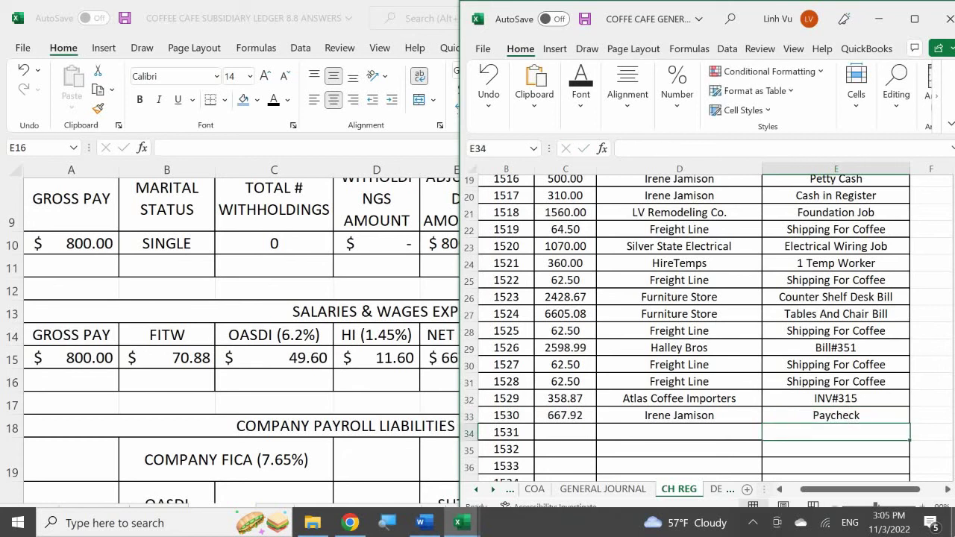
{"action": "key", "text": "Left"}
{"action": "key", "text": "Left"}
{"action": "key", "text": "Left"}
{"action": "key", "text": "Left"}
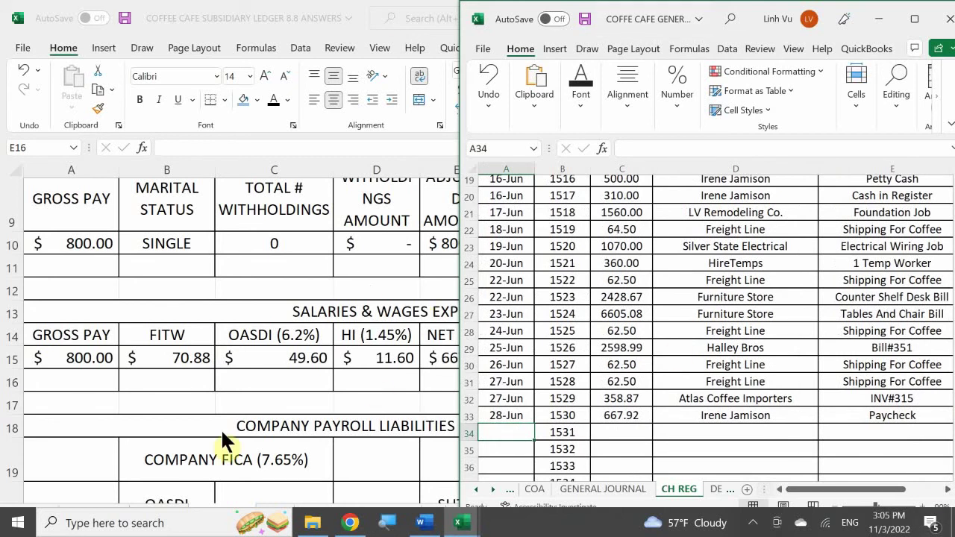
{"action": "left_click", "coordinate": [582, 489]}
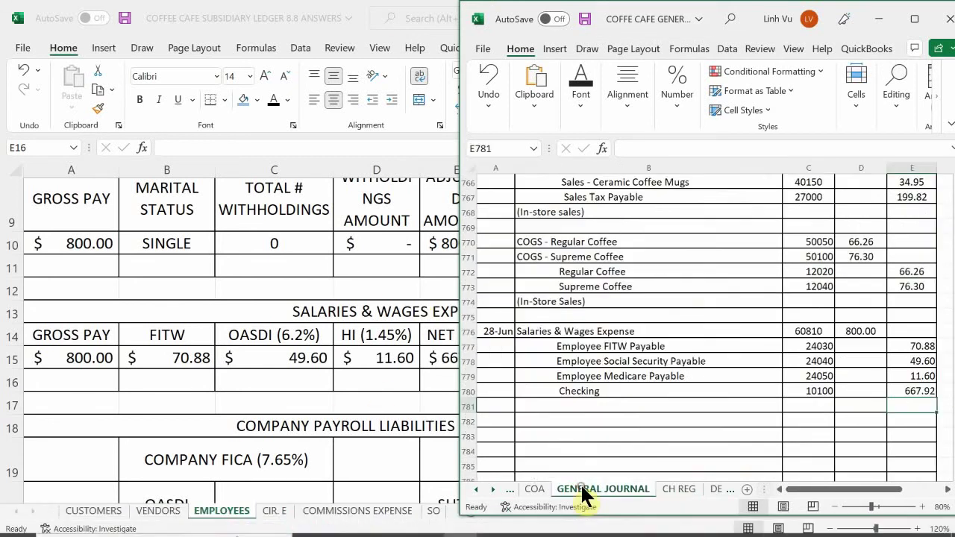
- Type the explanation in B781: the employee's name and 'Paycheck CH#1530' in parentheses
{"action": "left_click", "coordinate": [575, 404]}
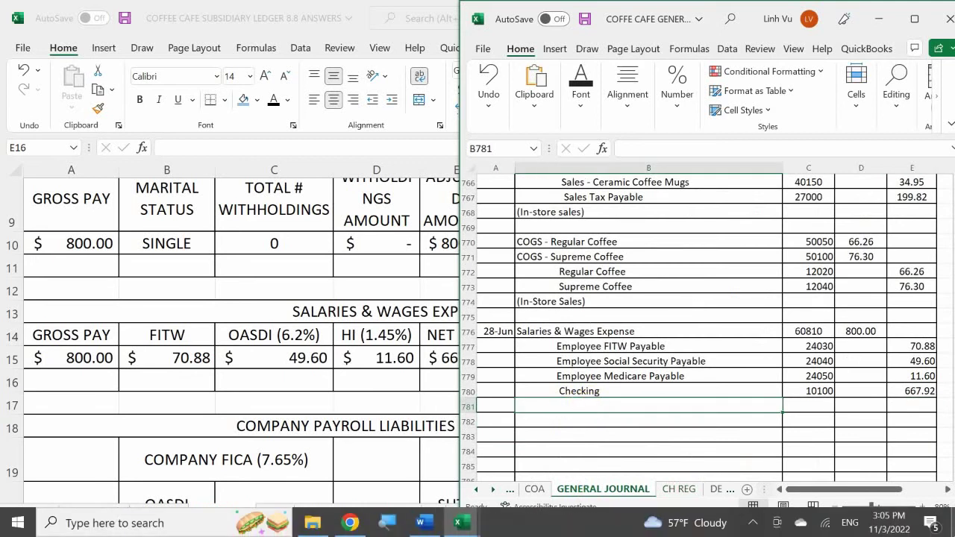
{"action": "type", "text": "("}
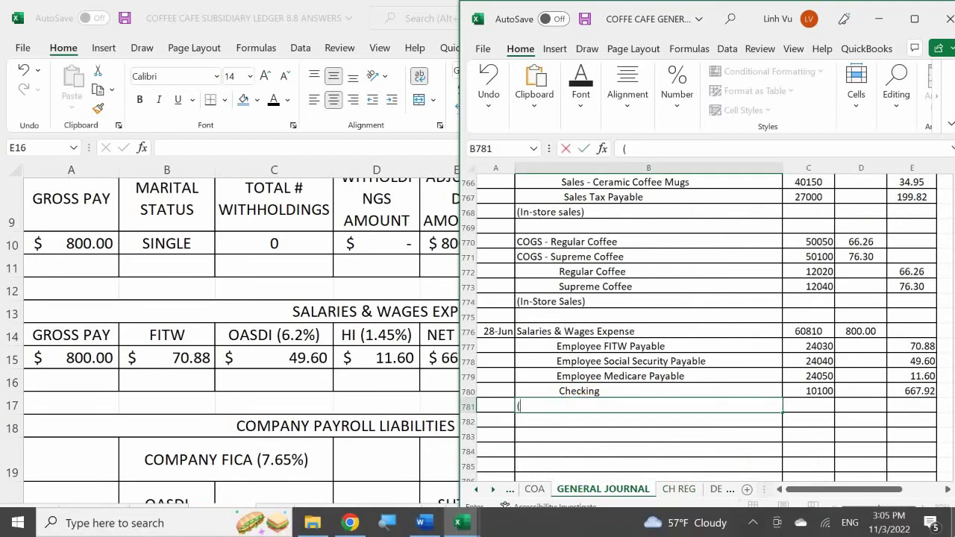
{"action": "type", "text": "I"}
{"action": "key", "text": "BackSpace"}
{"action": "type", "text": "Irene"}
{"action": "key", "text": "BackSpace"}
{"action": "key", "text": "BackSpace"}
{"action": "key", "text": "BackSpace"}
{"action": "type", "text": "ma"}
{"action": "key", "text": "BackSpace"}
{"action": "key", "text": "BackSpace"}
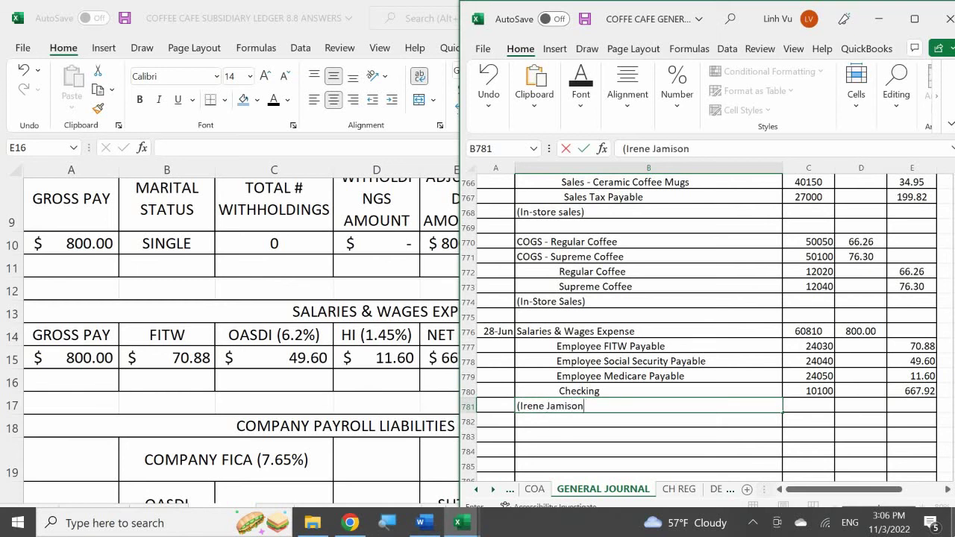
{"action": "type", "text": ","}
{"action": "type", "text": "Pay"}
{"action": "type", "text": "check "}
{"action": "type", "text": "CH#15"}
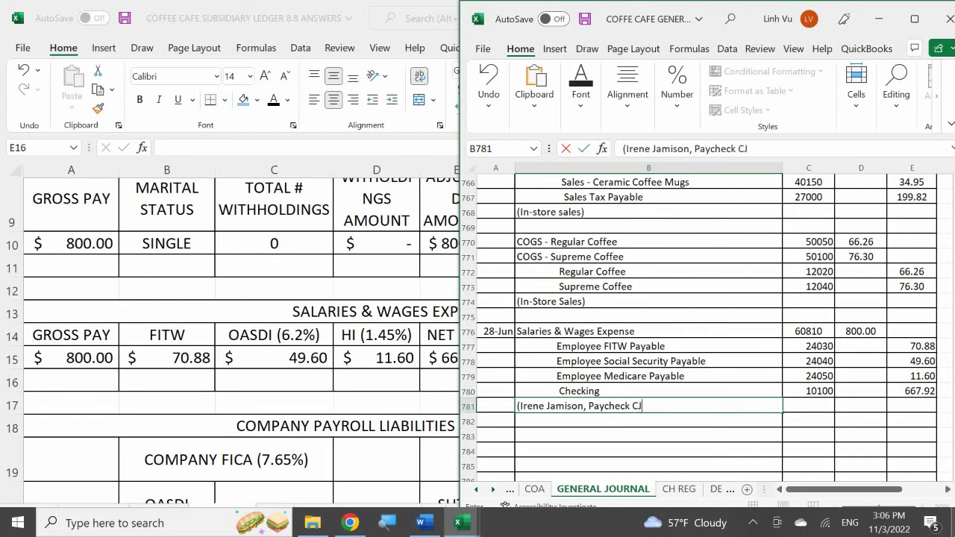
{"action": "type", "text": "30)"}
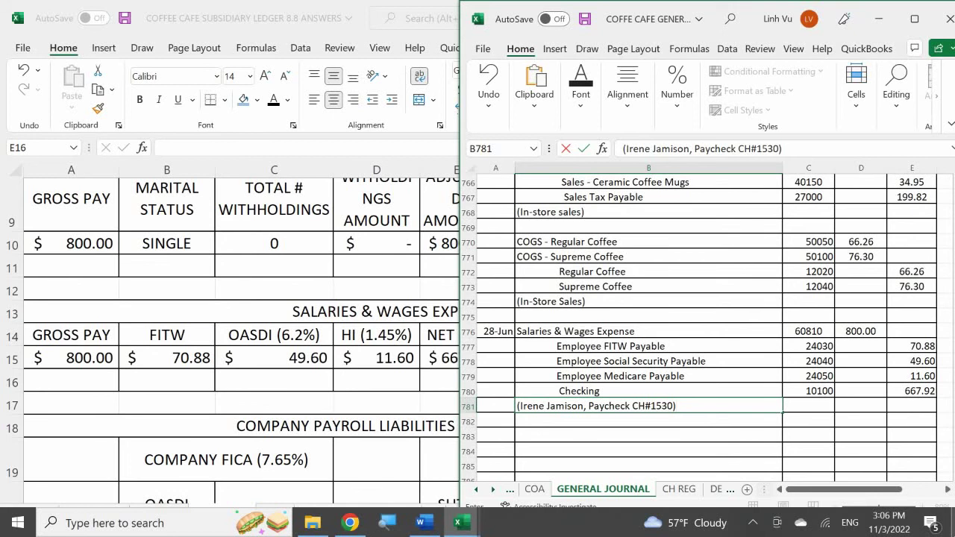
{"action": "key", "text": "Return"}
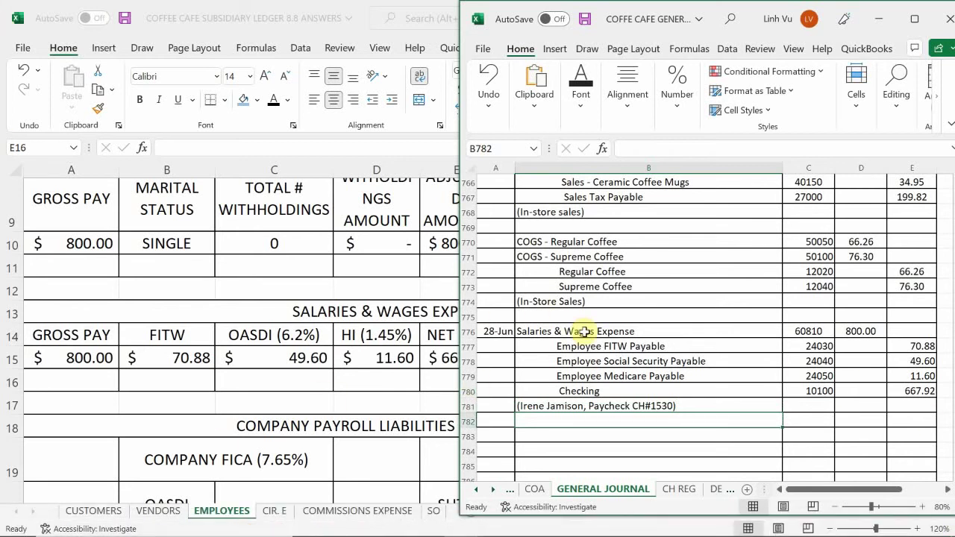
{"action": "scroll", "coordinate": [584, 331], "scroll_direction": "down", "scroll_amount": 1}
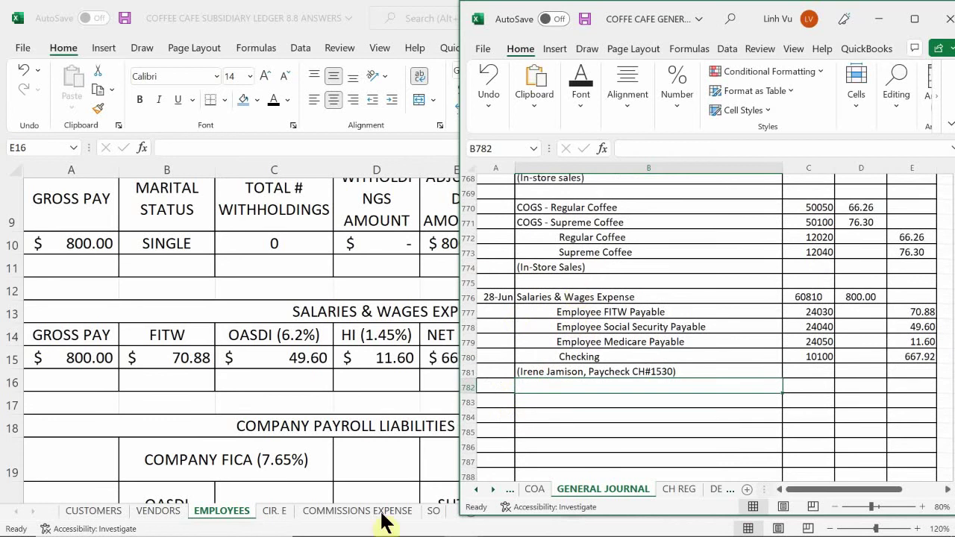
- In the general ledger's EXPENSES - OP sheet, select the first date cell of Salaries and Wages Expense 60810
{"action": "left_click", "coordinate": [460, 524]}
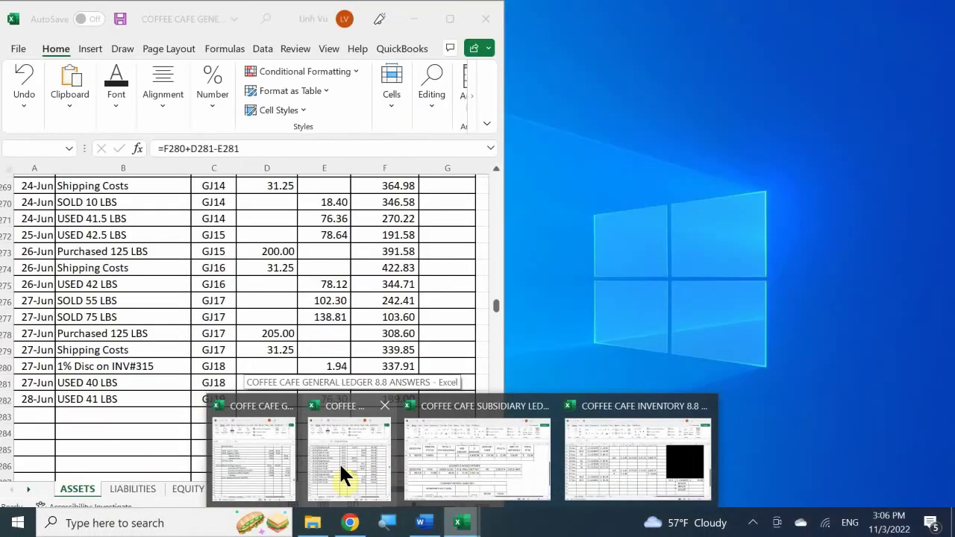
{"action": "left_click", "coordinate": [340, 466]}
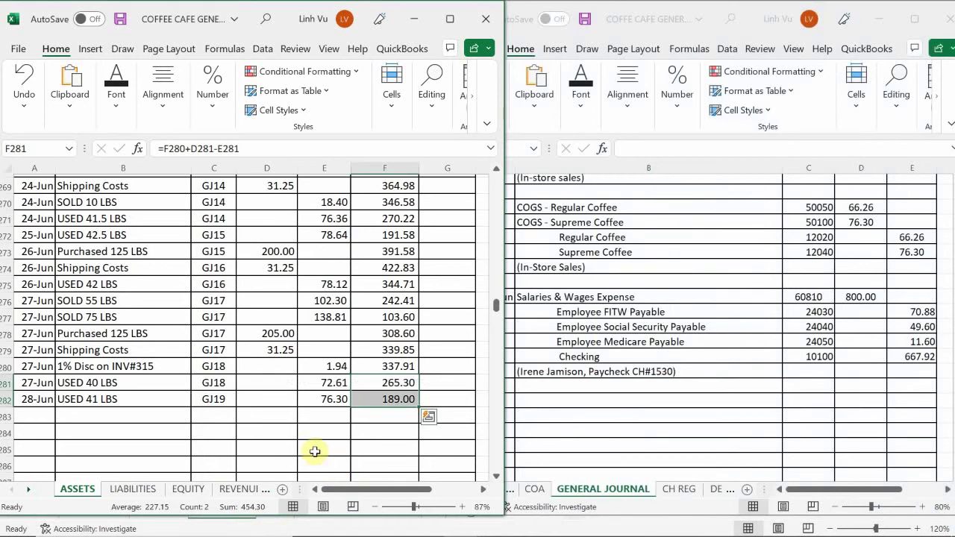
{"action": "left_click", "coordinate": [240, 490]}
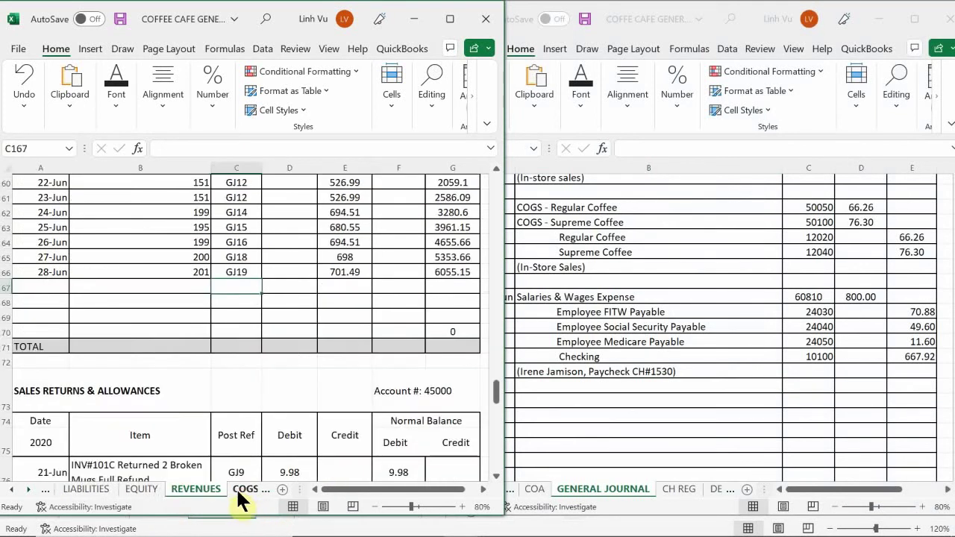
{"action": "left_click", "coordinate": [238, 489]}
{"action": "left_click", "coordinate": [192, 493]}
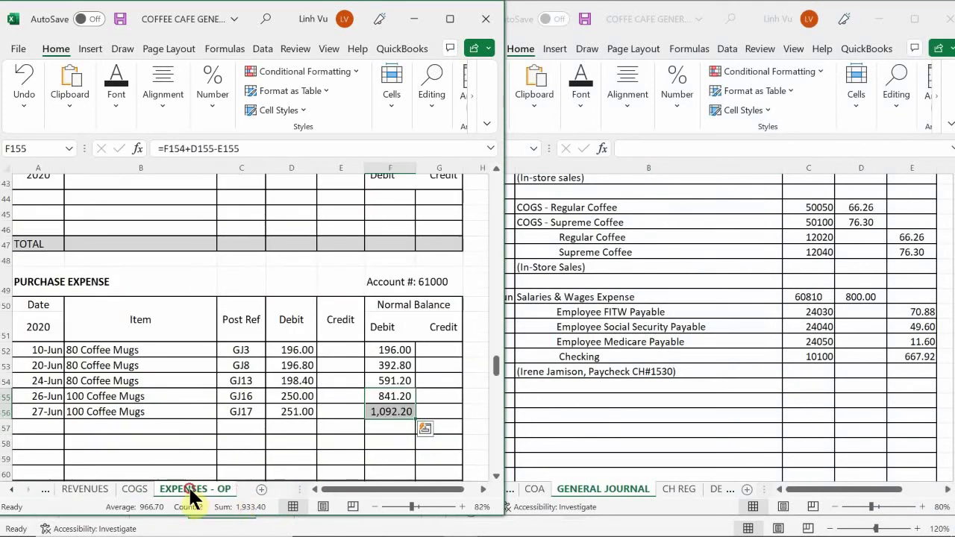
{"action": "left_click", "coordinate": [145, 414]}
{"action": "scroll", "coordinate": [79, 395], "scroll_direction": "down", "scroll_amount": 13}
{"action": "scroll", "coordinate": [67, 406], "scroll_direction": "down", "scroll_amount": 20}
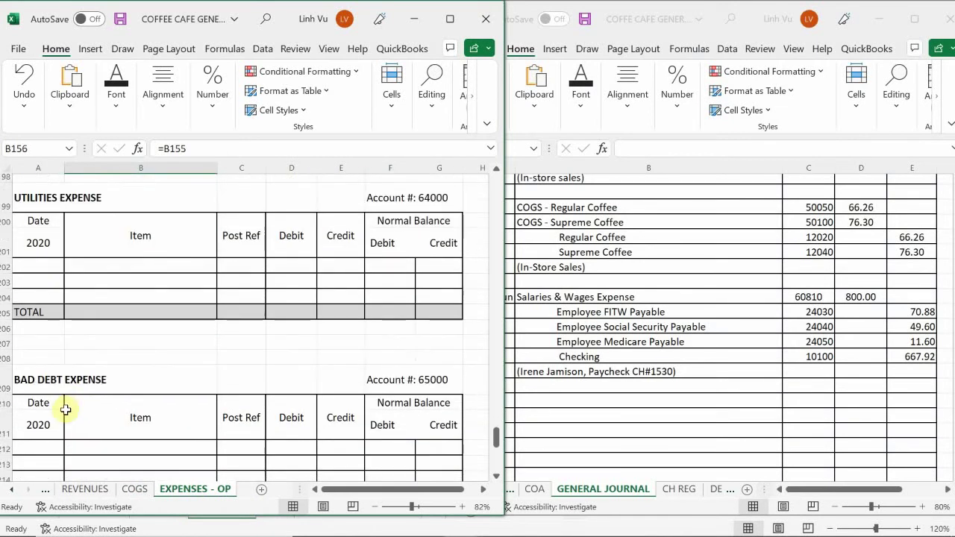
{"action": "scroll", "coordinate": [59, 413], "scroll_direction": "up", "scroll_amount": 4}
{"action": "scroll", "coordinate": [58, 413], "scroll_direction": "up", "scroll_amount": 20}
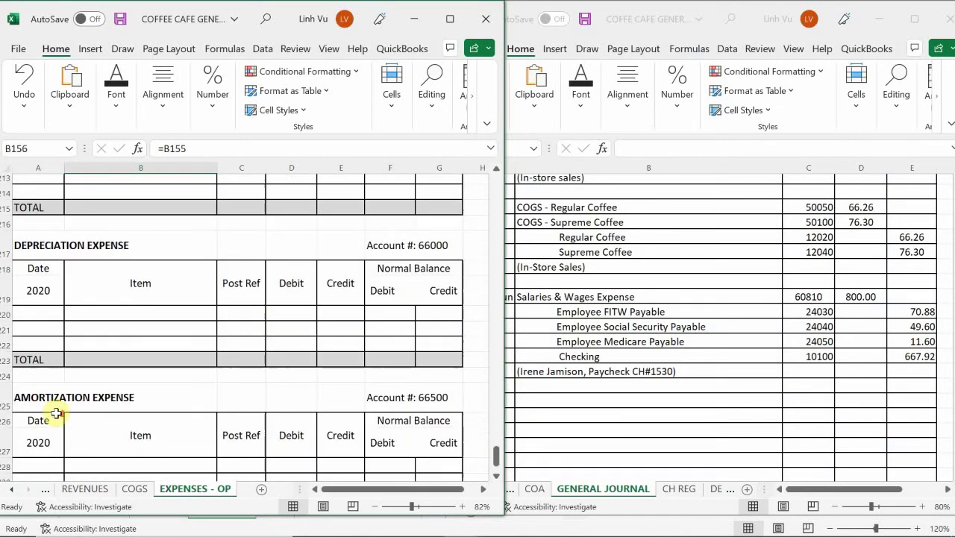
{"action": "scroll", "coordinate": [54, 413], "scroll_direction": "up", "scroll_amount": 5}
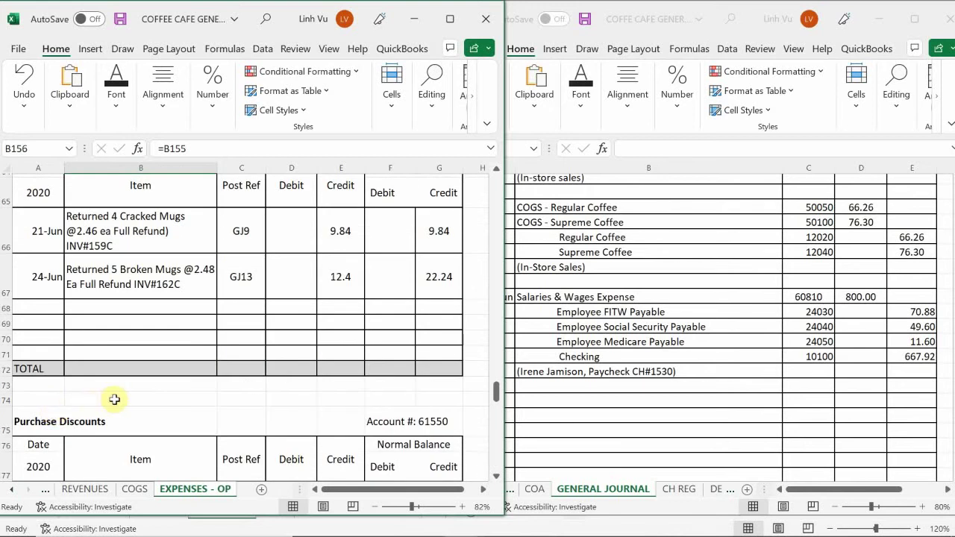
{"action": "scroll", "coordinate": [113, 399], "scroll_direction": "up", "scroll_amount": 12}
{"action": "scroll", "coordinate": [114, 399], "scroll_direction": "up", "scroll_amount": 5}
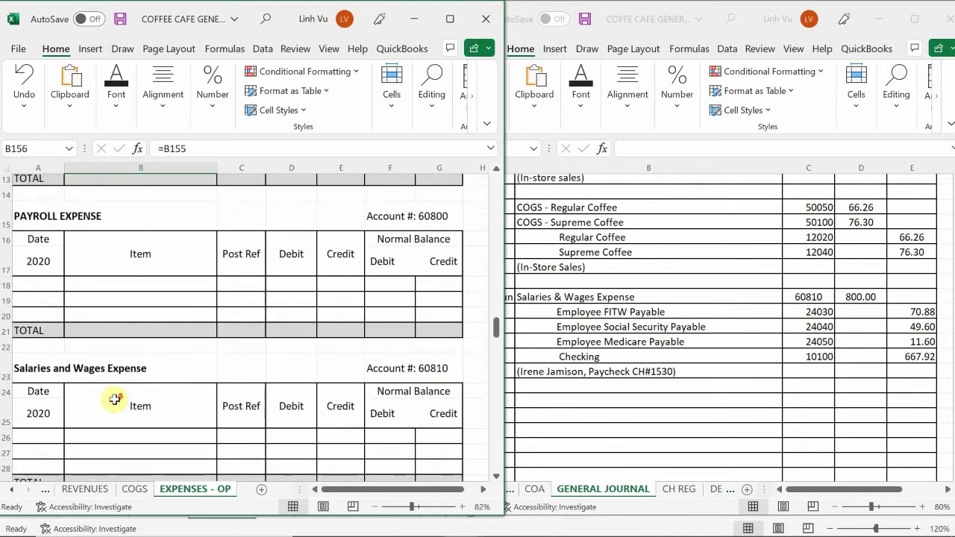
{"action": "scroll", "coordinate": [114, 399], "scroll_direction": "down", "scroll_amount": 1}
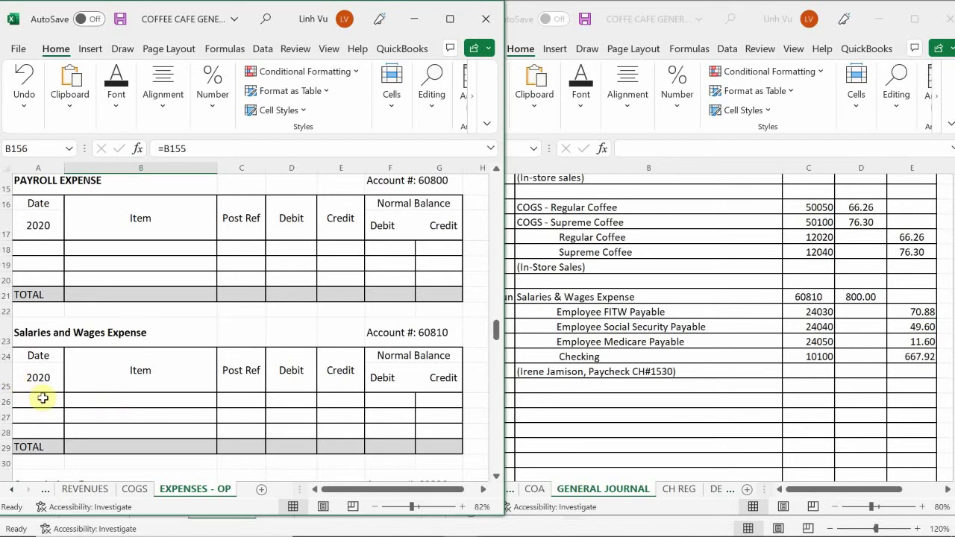
{"action": "scroll", "coordinate": [43, 399], "scroll_direction": "down", "scroll_amount": 1}
{"action": "left_click", "coordinate": [38, 368]}
- In row 126, enter the 28-Jun date, the employee's name, and post reference GJ19
{"action": "type", "text": "6"}
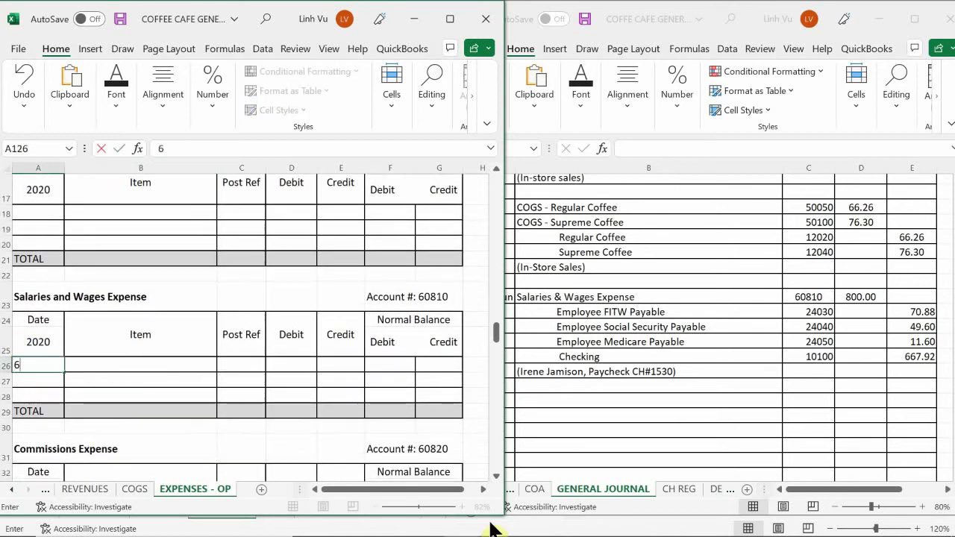
{"action": "type", "text": "8"}
{"action": "key", "text": "Return"}
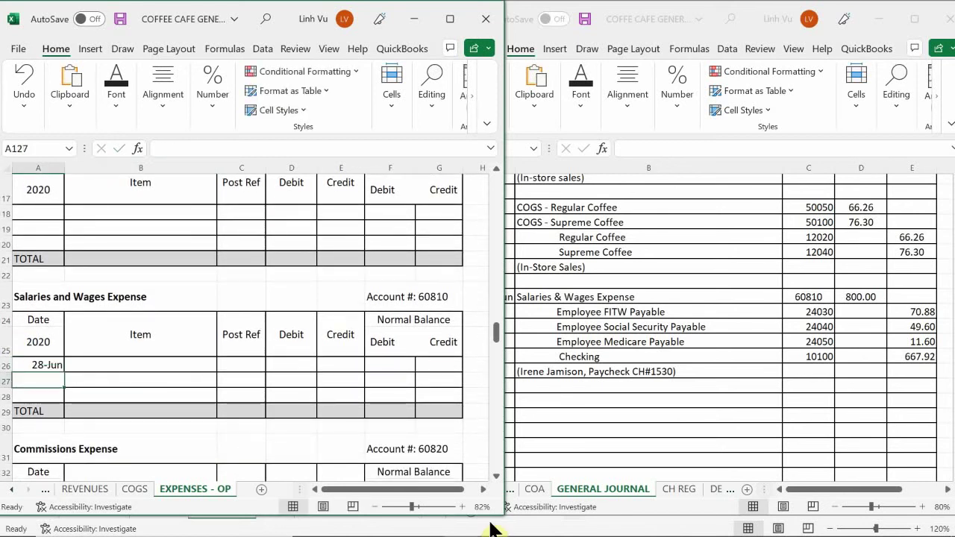
{"action": "key", "text": "Up"}
{"action": "key", "text": "Right"}
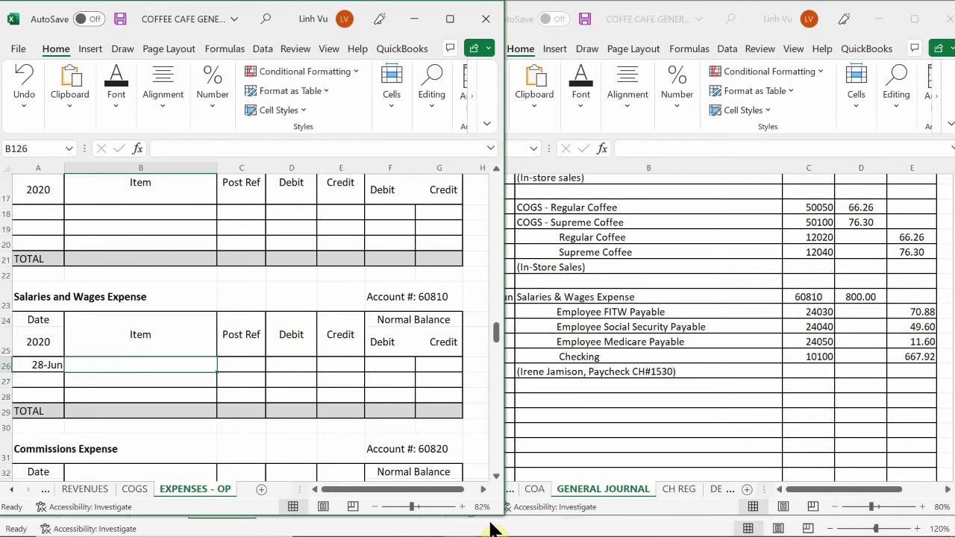
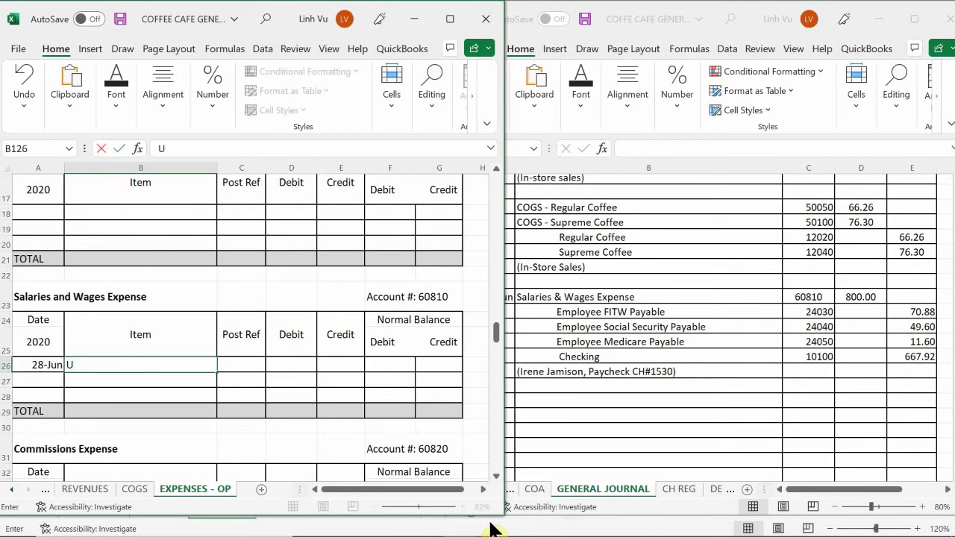
{"action": "key", "text": "Return"}
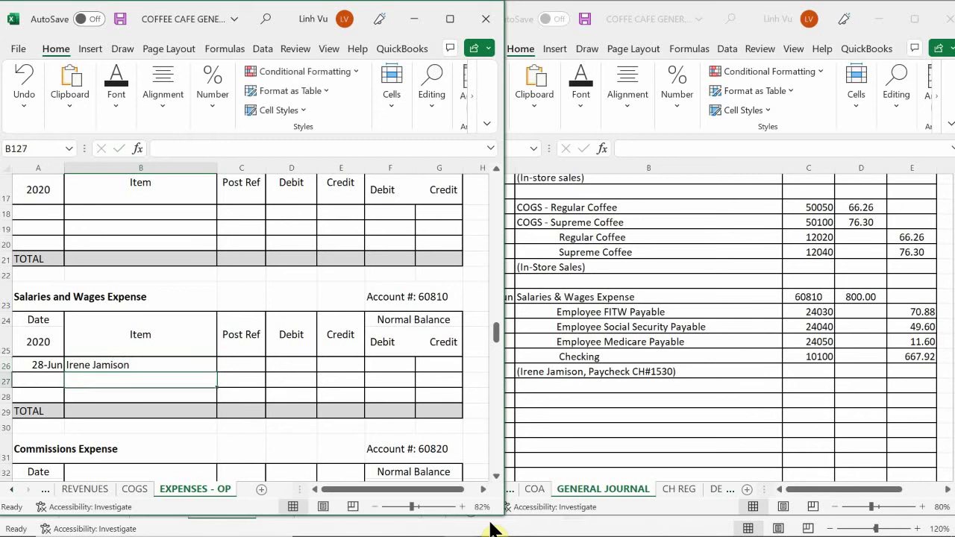
{"action": "key", "text": "Up"}
{"action": "key", "text": "Right"}
{"action": "type", "text": "G"}
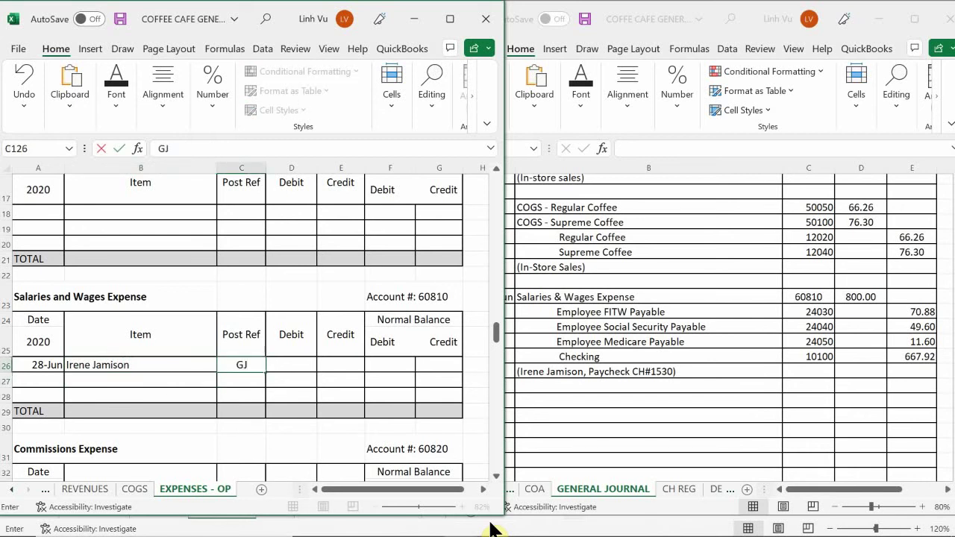
{"action": "type", "text": "J19"}
{"action": "key", "text": "Return"}
- Enter an 800 debit and a balance Debit formula pointing to it (=D126)
{"action": "key", "text": "Right"}
{"action": "key", "text": "Up"}
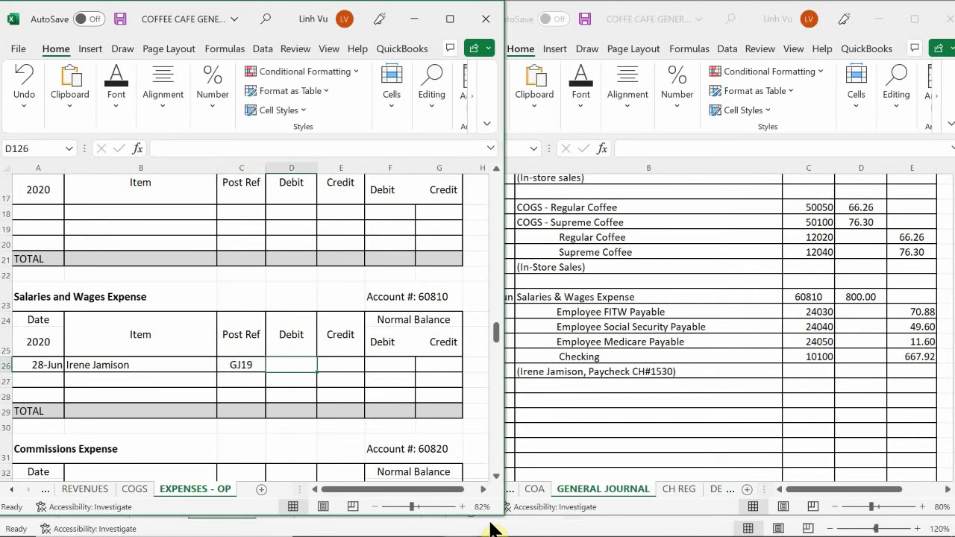
{"action": "type", "text": "800"}
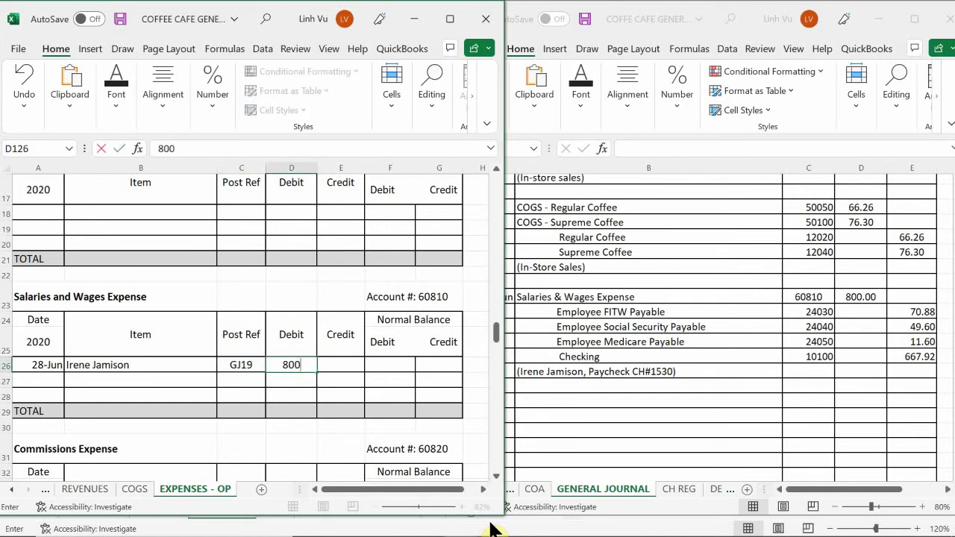
{"action": "key", "text": "Return"}
{"action": "key", "text": "Right"}
{"action": "key", "text": "Right"}
{"action": "key", "text": "Up"}
{"action": "type", "text": "="}
{"action": "key", "text": "Left"}
{"action": "key", "text": "Left"}
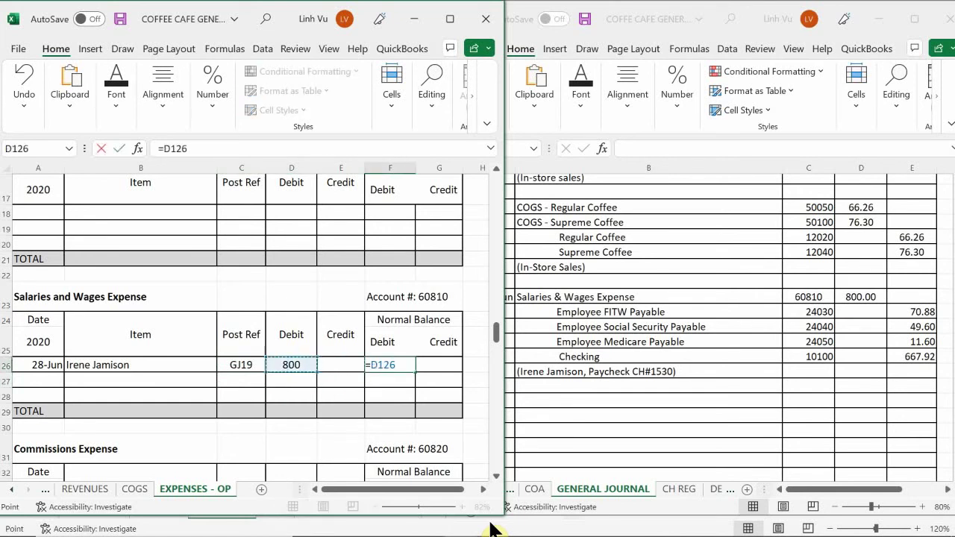
{"action": "key", "text": "Return"}
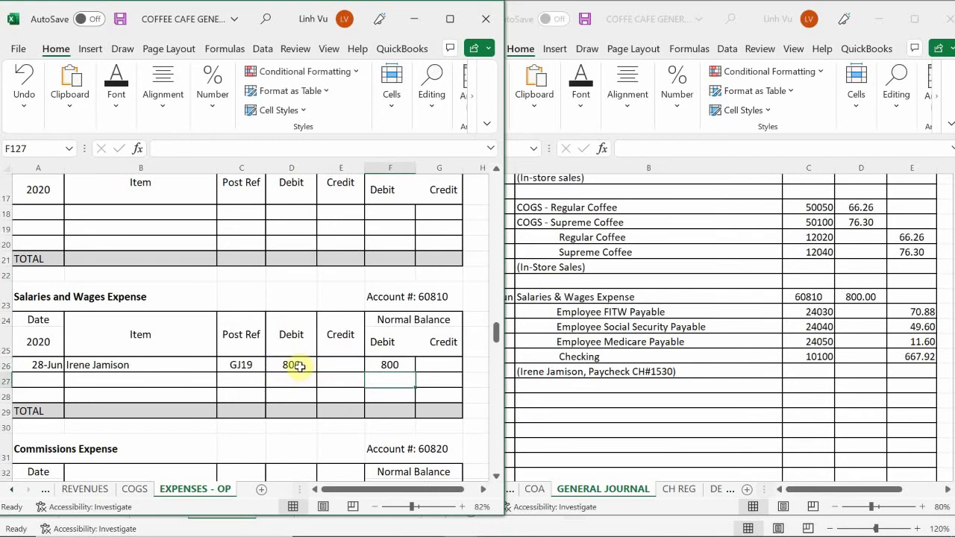
- Apply Accounting number format to the ledger amount cells D126:G129
{"action": "left_click_drag", "start_coordinate": [299, 366], "coordinate": [451, 412]}
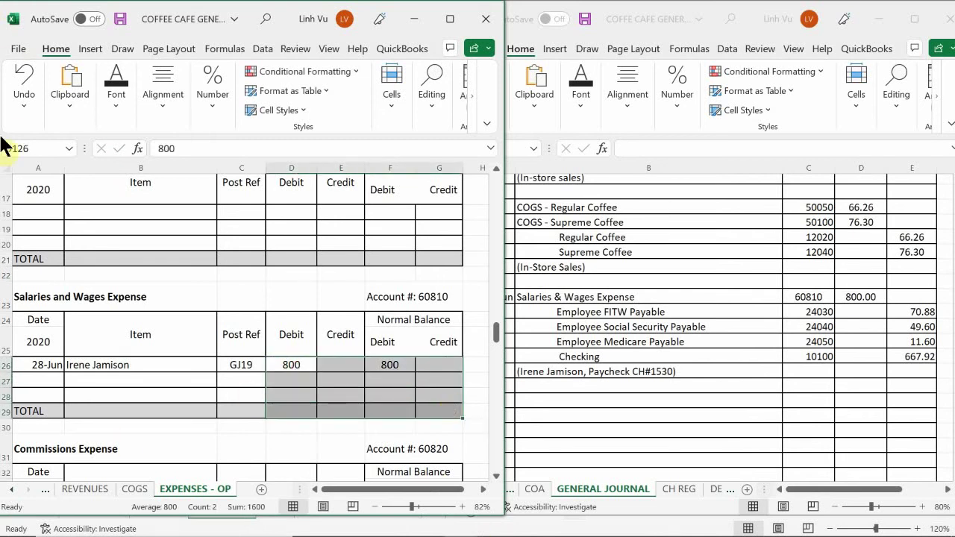
{"action": "left_click", "coordinate": [215, 92]}
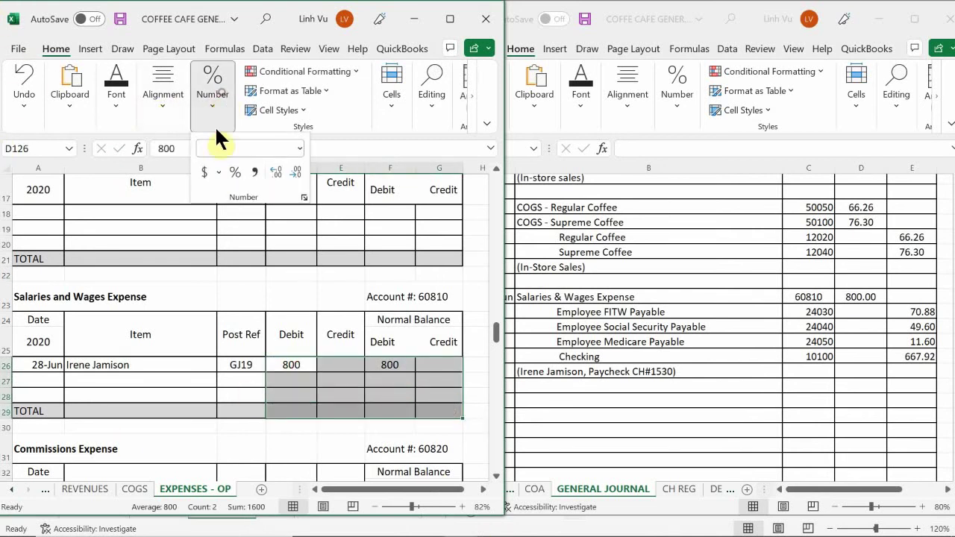
{"action": "left_click", "coordinate": [204, 174]}
{"action": "left_click", "coordinate": [295, 386]}
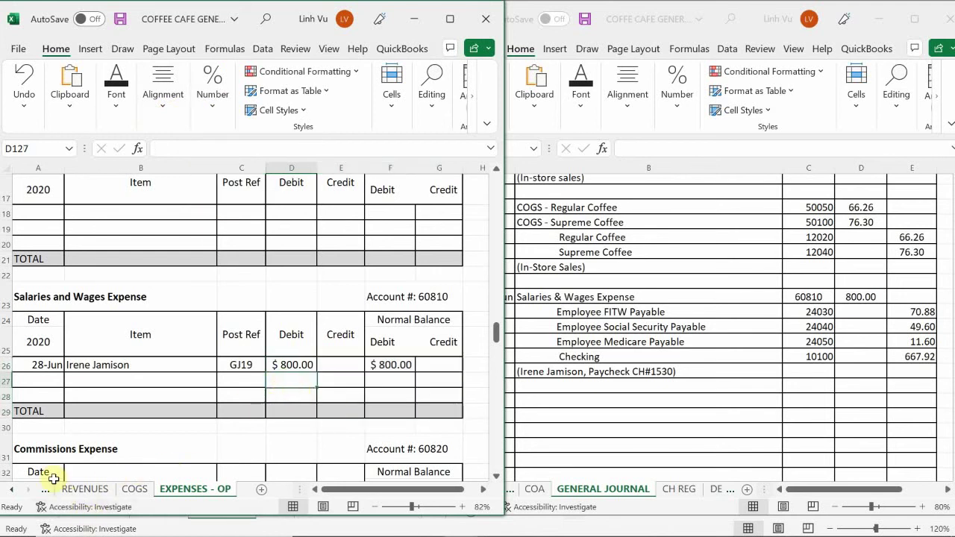
{"action": "left_click", "coordinate": [10, 490]}
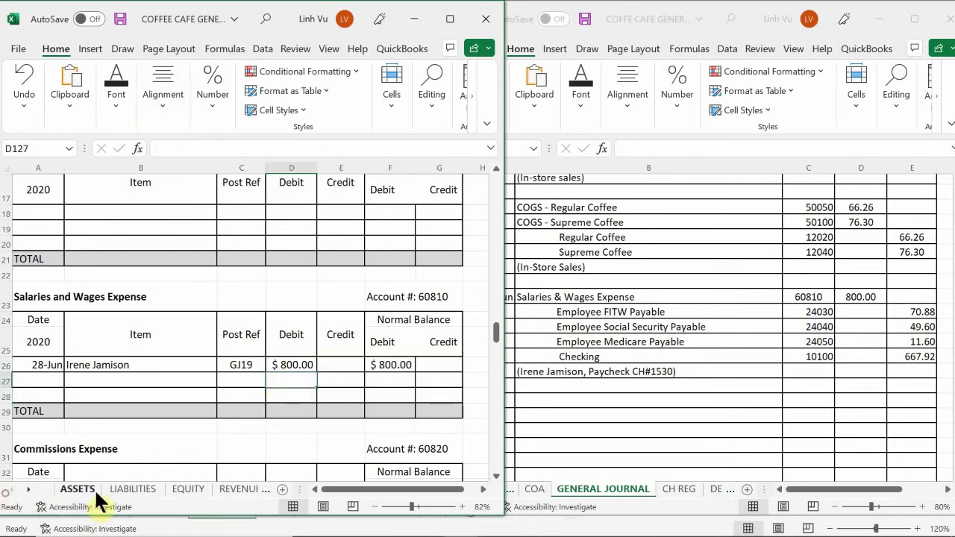
- Switch to the LIABILITIES sheet and scroll down to Employee FITW Payable account 24030
{"action": "left_click", "coordinate": [127, 490]}
{"action": "left_click", "coordinate": [160, 401]}
{"action": "scroll", "coordinate": [160, 401], "scroll_direction": "up", "scroll_amount": 15}
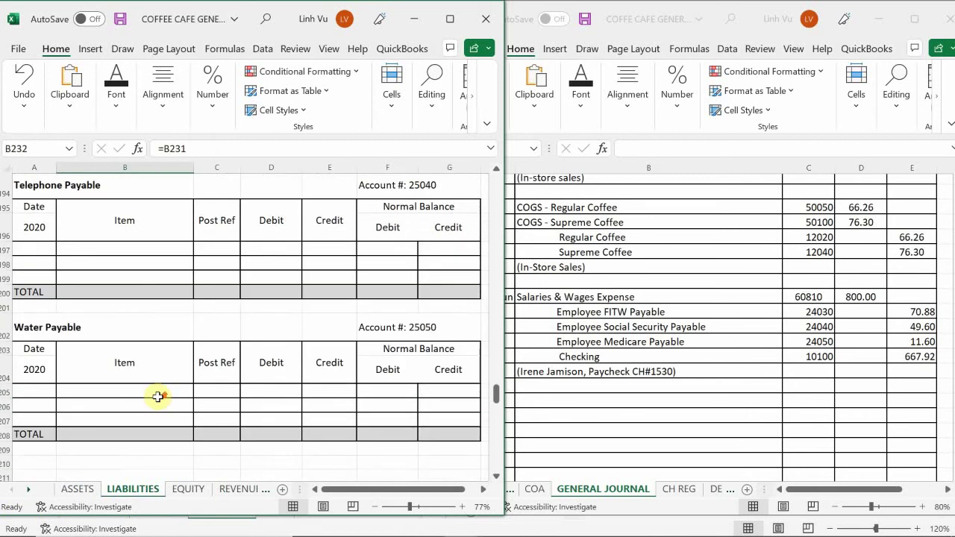
{"action": "scroll", "coordinate": [156, 394], "scroll_direction": "up", "scroll_amount": 20}
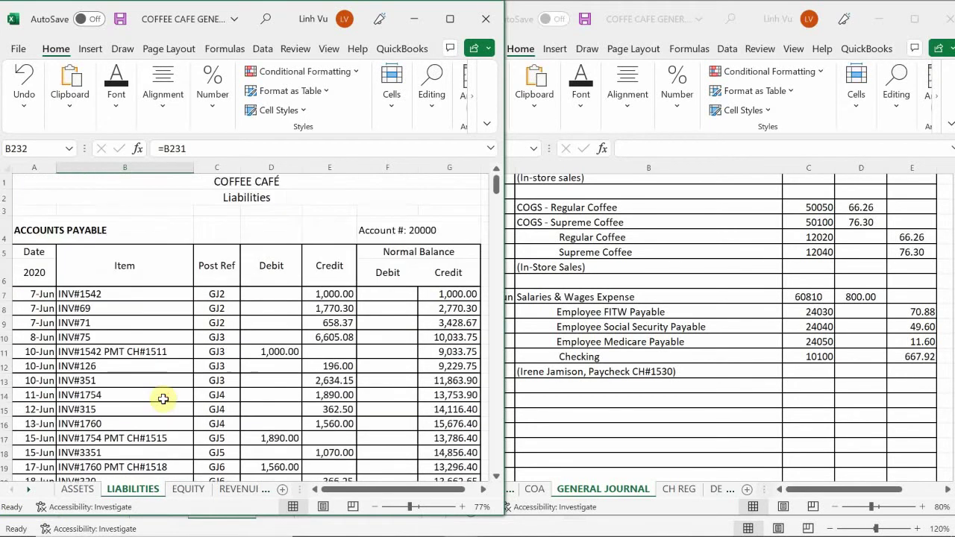
{"action": "scroll", "coordinate": [165, 396], "scroll_direction": "down", "scroll_amount": 13}
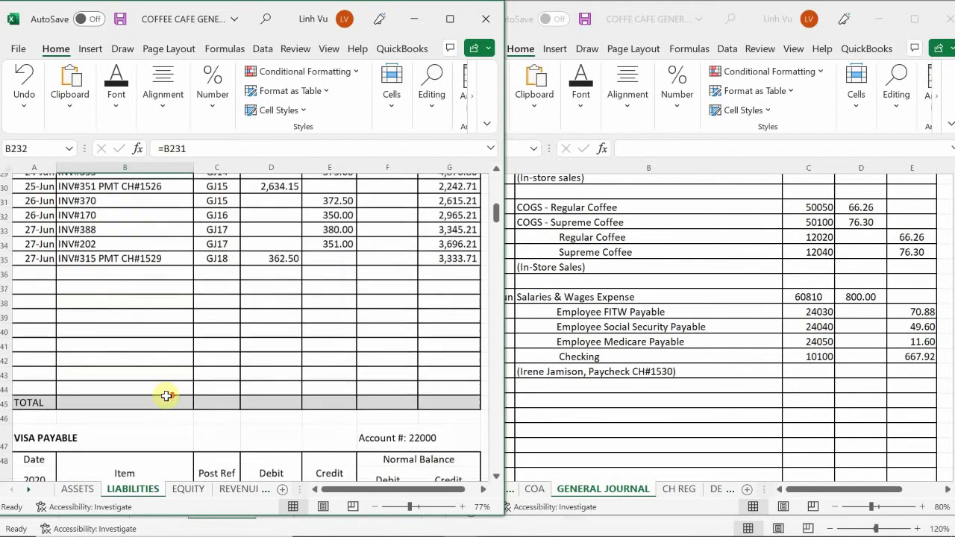
{"action": "scroll", "coordinate": [167, 397], "scroll_direction": "down", "scroll_amount": 10}
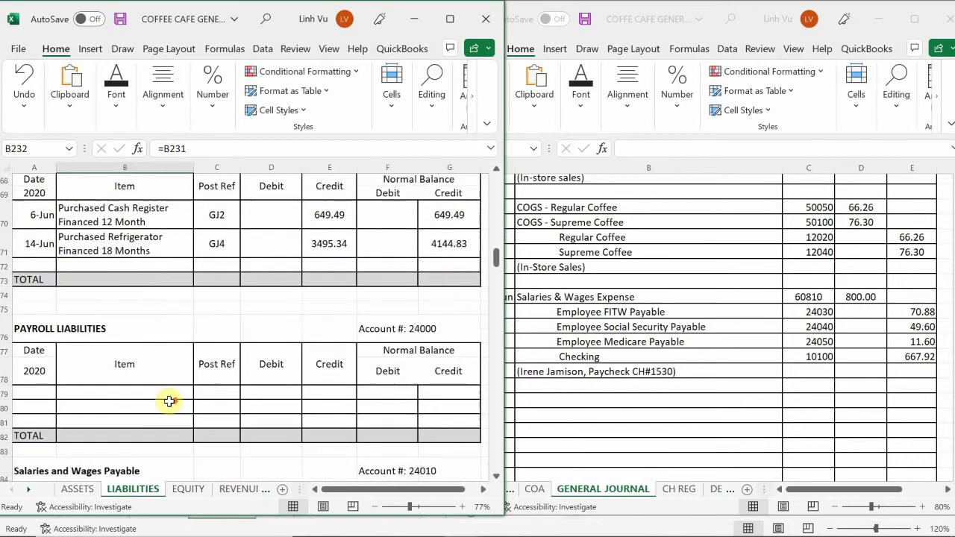
{"action": "scroll", "coordinate": [170, 403], "scroll_direction": "down", "scroll_amount": 3}
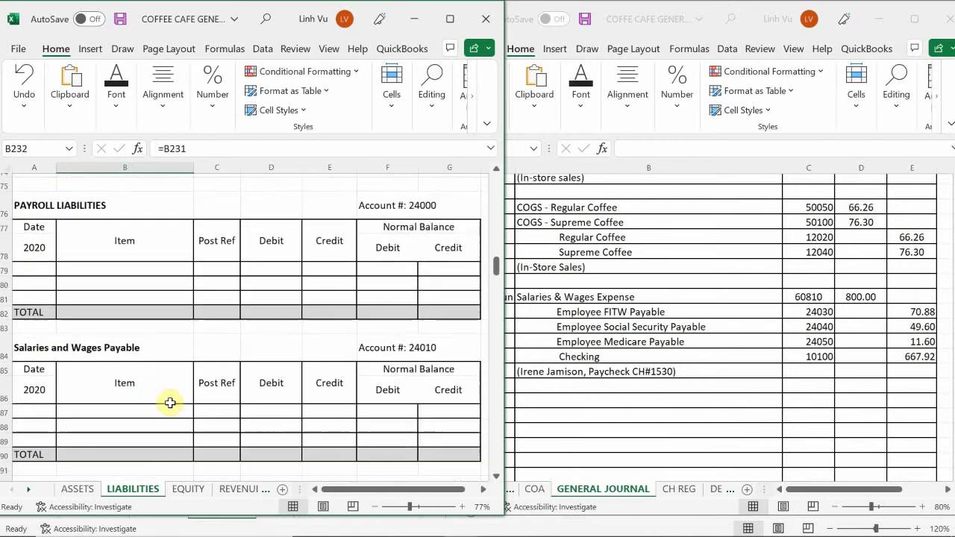
{"action": "scroll", "coordinate": [170, 403], "scroll_direction": "down", "scroll_amount": 2}
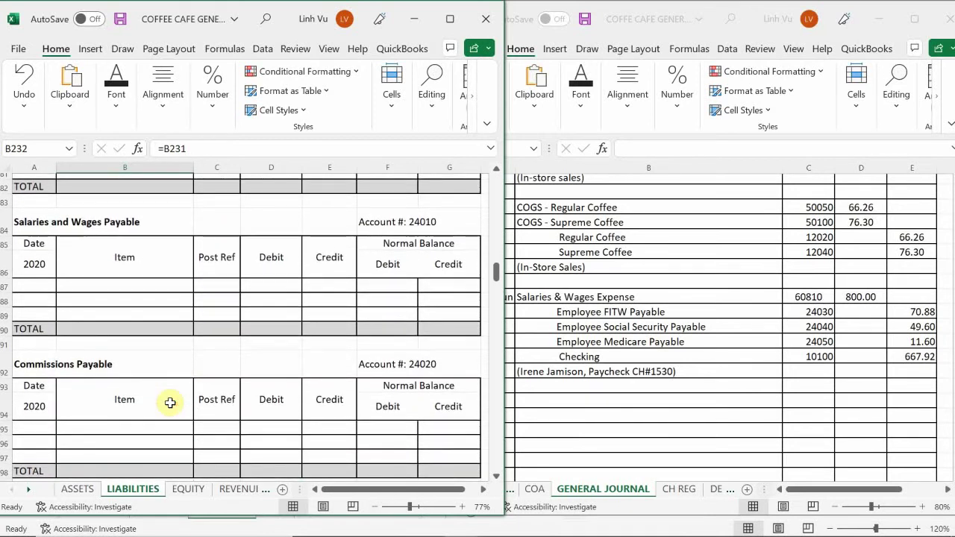
{"action": "scroll", "coordinate": [170, 403], "scroll_direction": "down", "scroll_amount": 2}
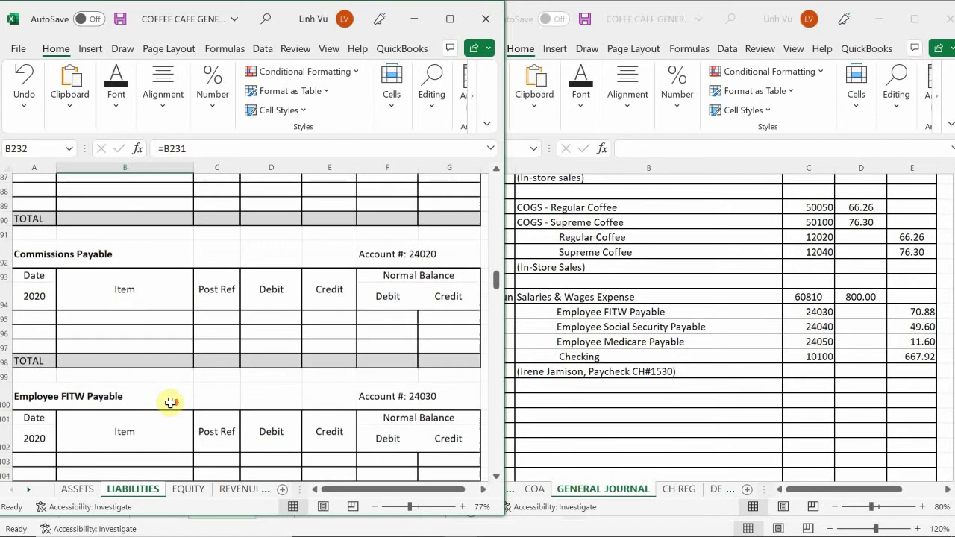
{"action": "scroll", "coordinate": [170, 402], "scroll_direction": "down", "scroll_amount": 1}
{"action": "scroll", "coordinate": [170, 403], "scroll_direction": "down", "scroll_amount": 3}
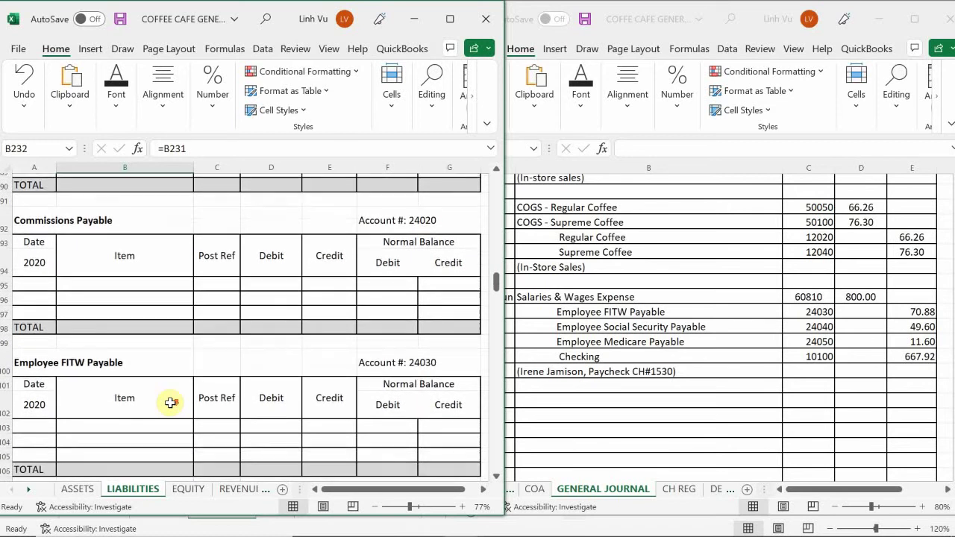
- In row 103, enter date 6/28, the employee's first name, and post reference GJ19
{"action": "left_click", "coordinate": [37, 345]}
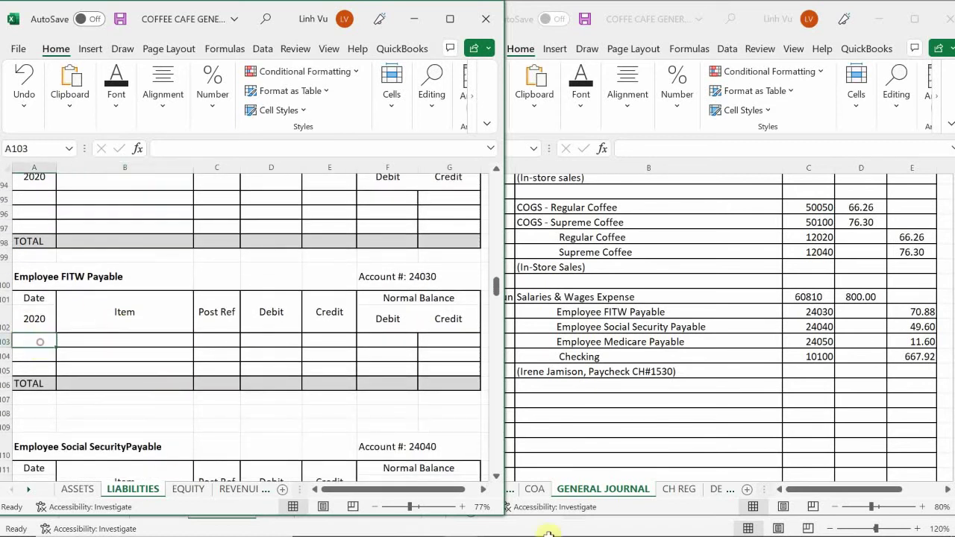
{"action": "type", "text": "6"}
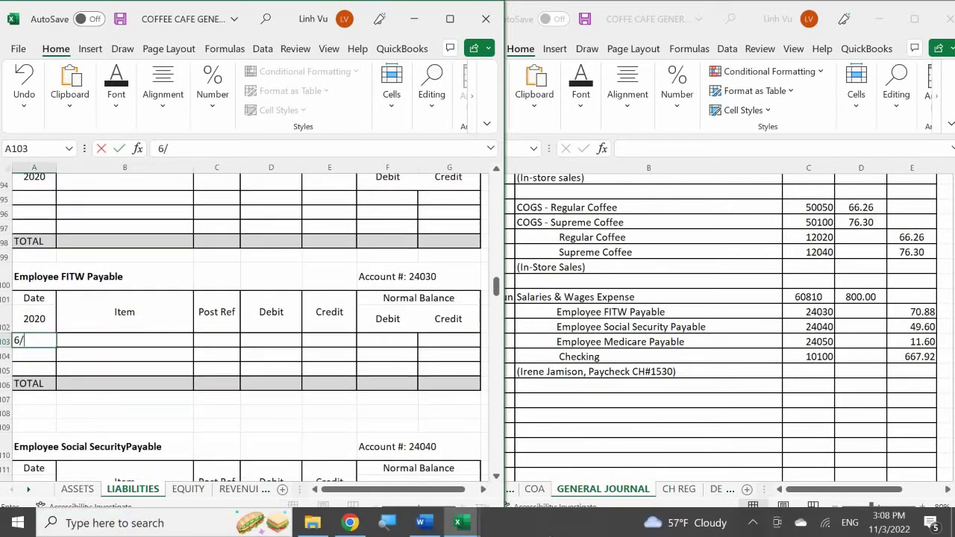
{"action": "type", "text": "/28"}
{"action": "key", "text": "Tab"}
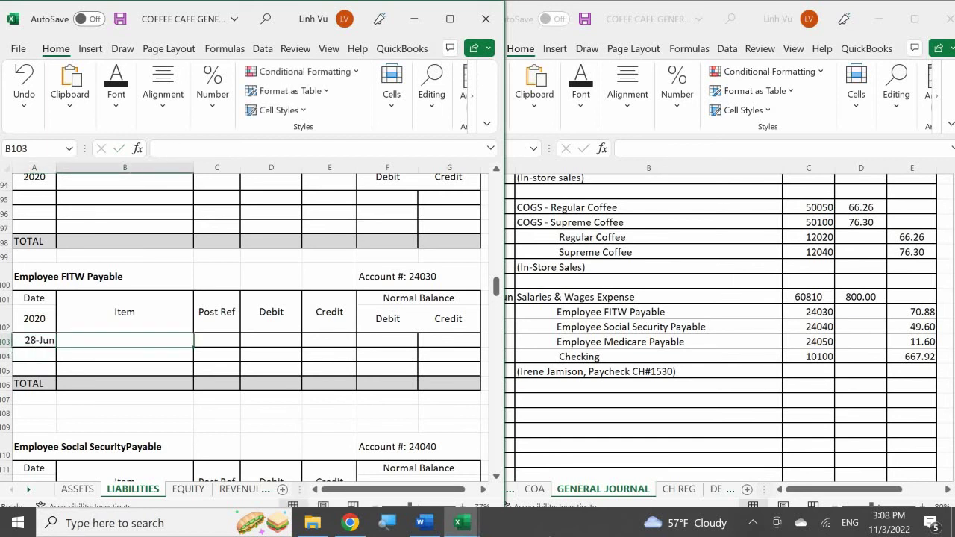
{"action": "type", "text": "Ire"}
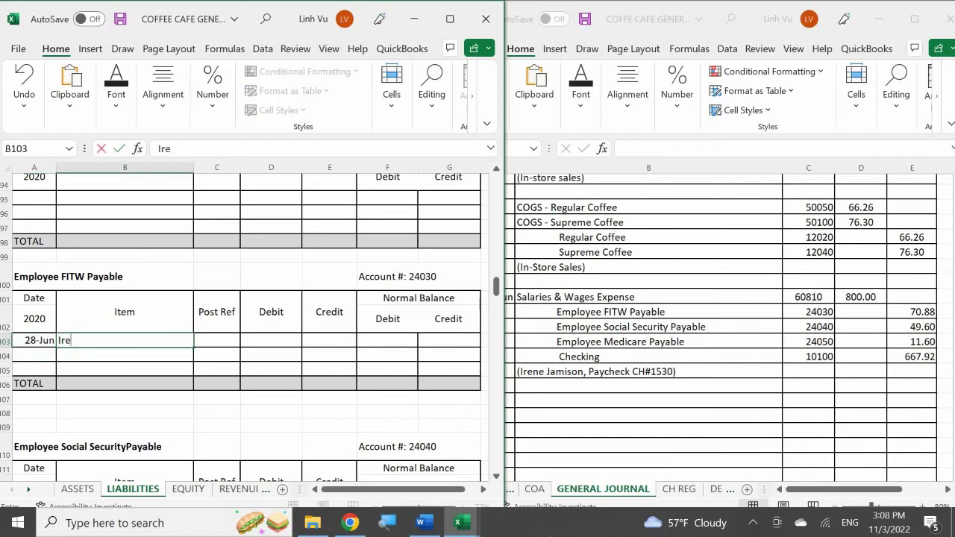
{"action": "type", "text": "nrene"}
{"action": "key", "text": "Return"}
{"action": "key", "text": "Right"}
{"action": "key", "text": "Up"}
{"action": "type", "text": "GJ"}
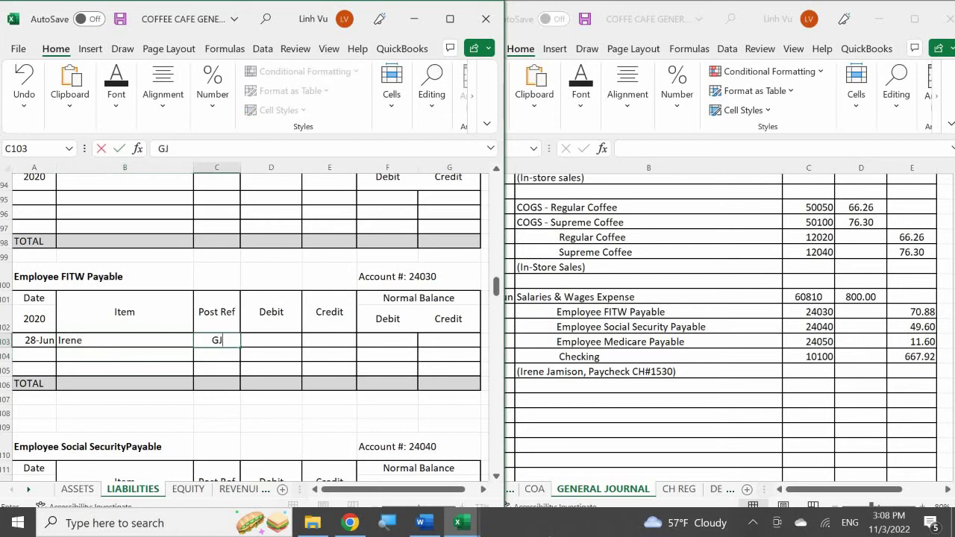
{"action": "type", "text": "19"}
{"action": "key", "text": "Return"}
- Enter a 70.88 credit and set the balance Credit to =E103
{"action": "key", "text": "Right"}
{"action": "key", "text": "Up"}
{"action": "key", "text": "Right"}
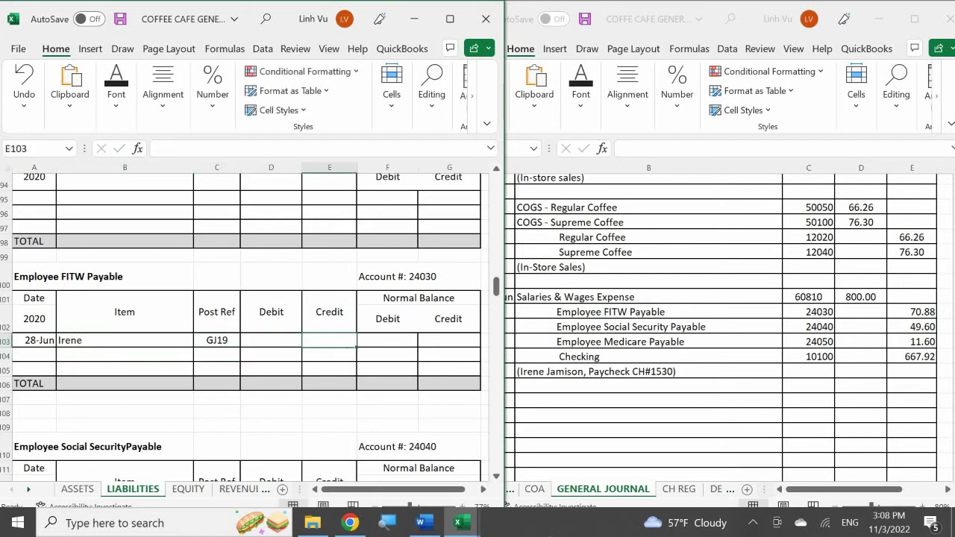
{"action": "type", "text": "70.88"}
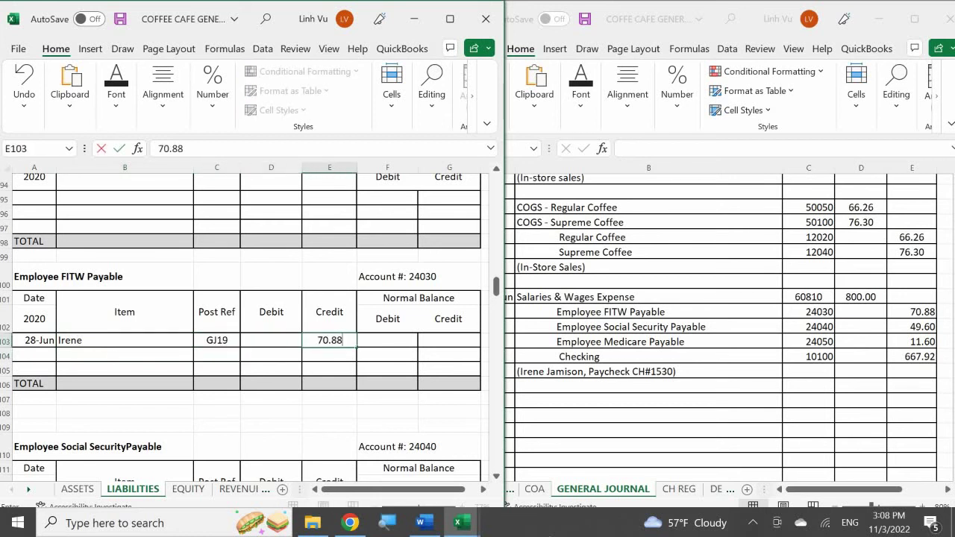
{"action": "key", "text": "Return"}
{"action": "key", "text": "Right"}
{"action": "key", "text": "Up"}
{"action": "key", "text": "Right"}
{"action": "type", "text": "=E103"}
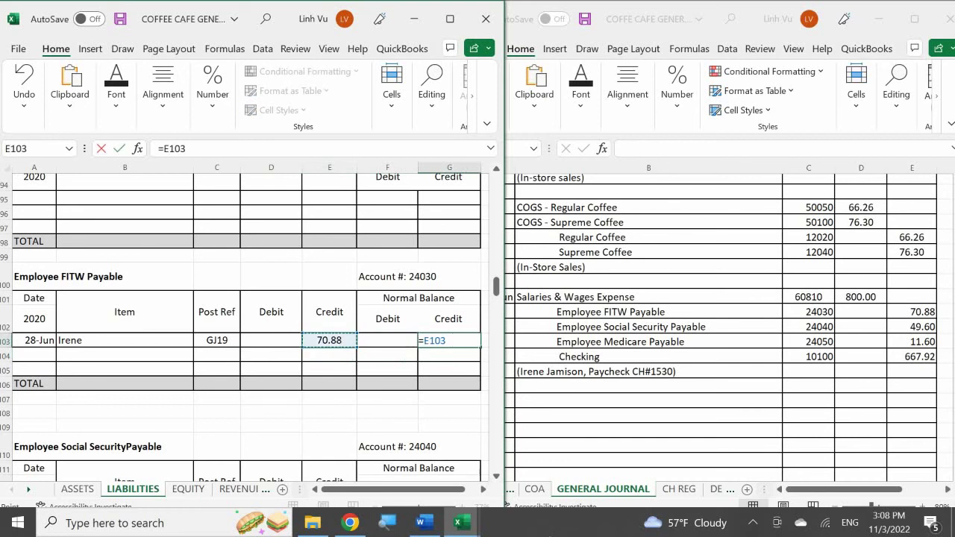
{"action": "key", "text": "Return"}
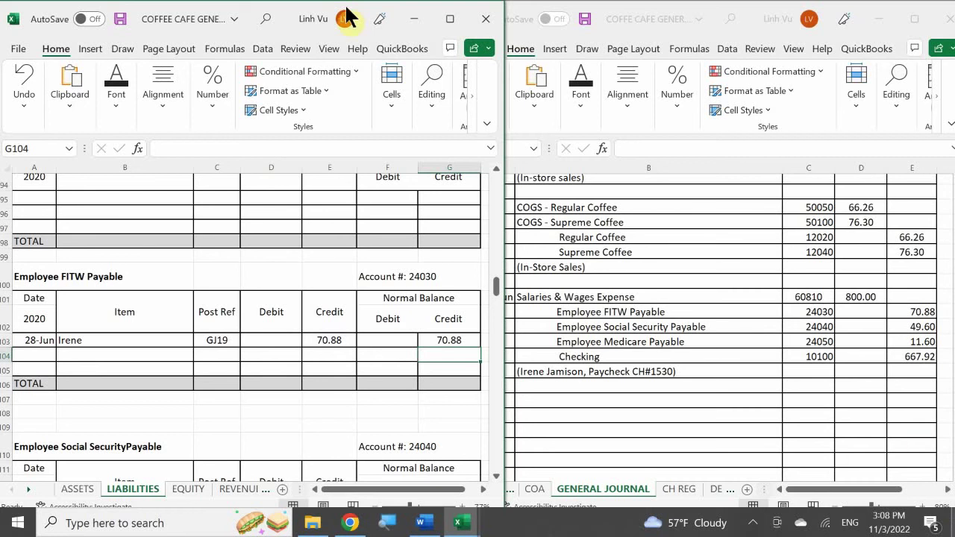
{"action": "left_click", "coordinate": [157, 370]}
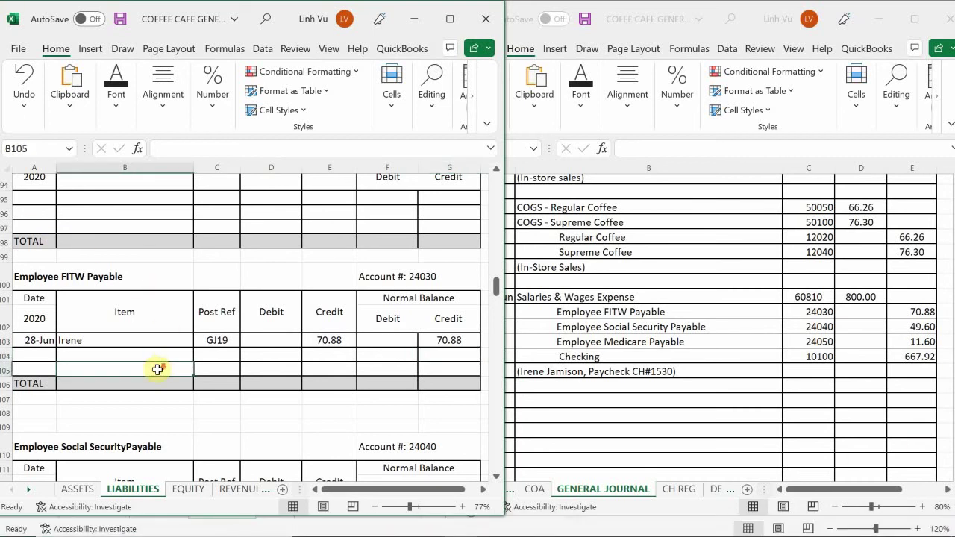
- In row 113, enter date 6/28, the employee's first name, and post reference GJ19
{"action": "scroll", "coordinate": [158, 369], "scroll_direction": "down", "scroll_amount": 4}
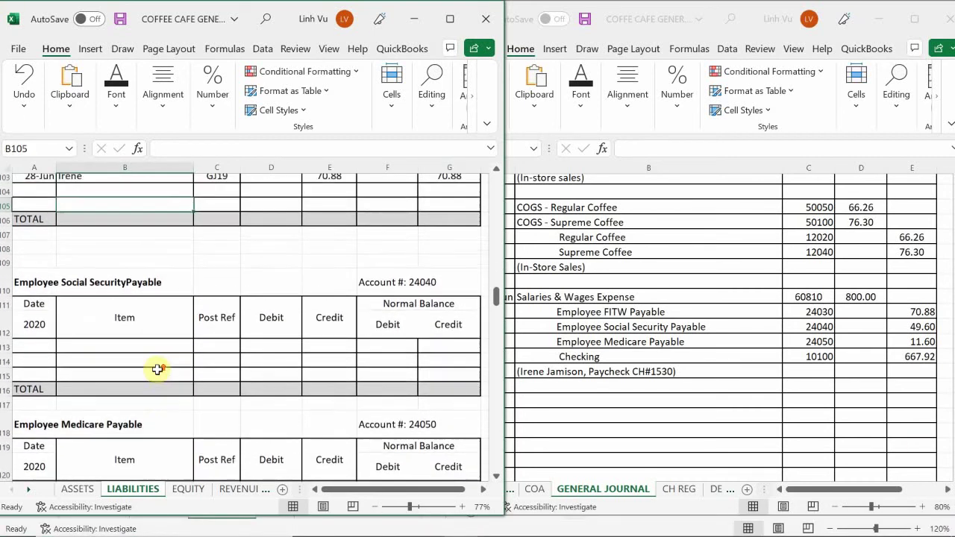
{"action": "left_click", "coordinate": [37, 346]}
{"action": "type", "text": "6/"}
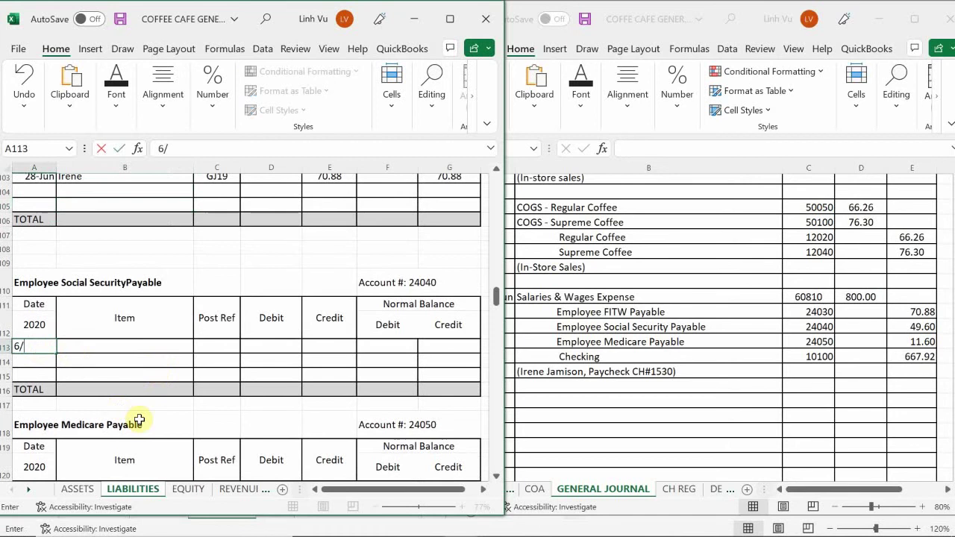
{"action": "type", "text": "28"}
{"action": "key", "text": "Return"}
{"action": "key", "text": "Up"}
{"action": "key", "text": "Right"}
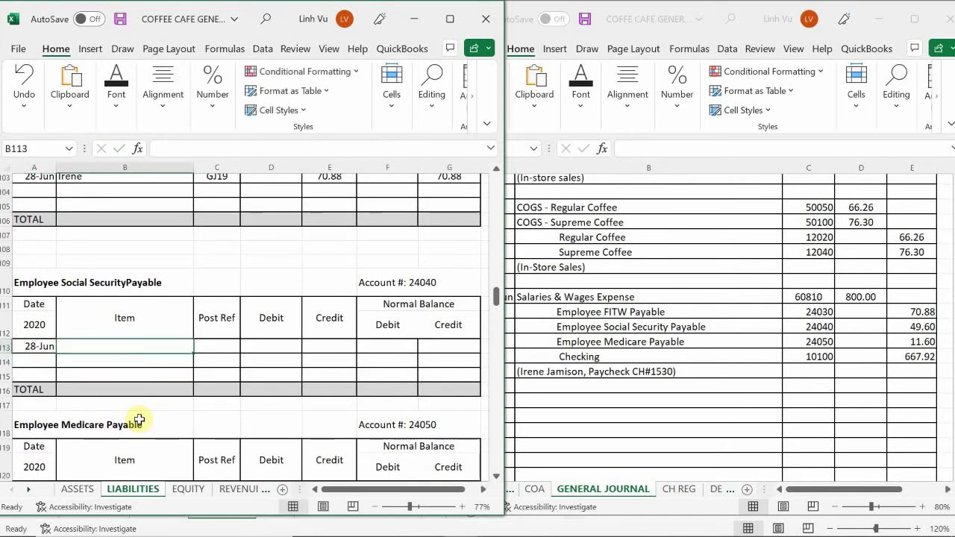
{"action": "type", "text": "Irene"}
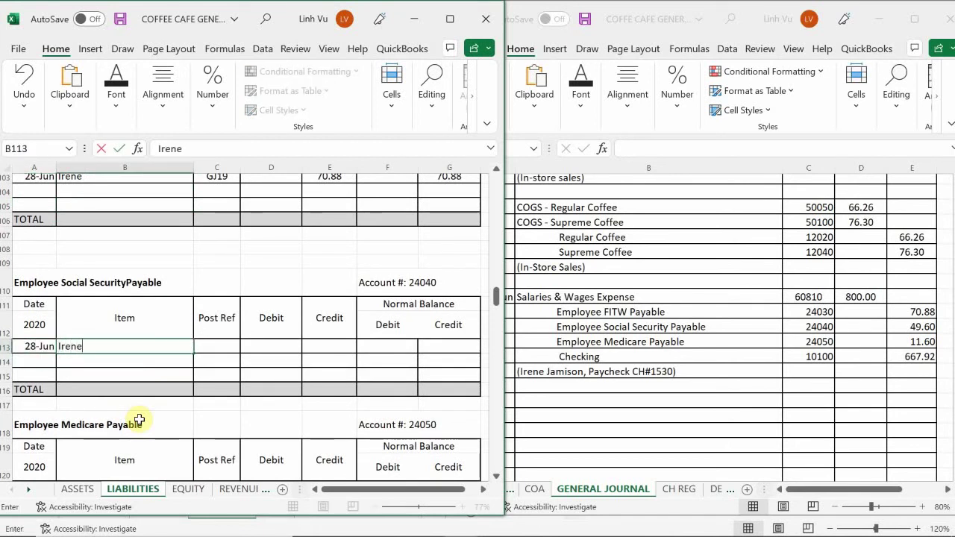
{"action": "key", "text": "Return"}
{"action": "key", "text": "Right"}
{"action": "key", "text": "Up"}
{"action": "type", "text": "GJ19"}
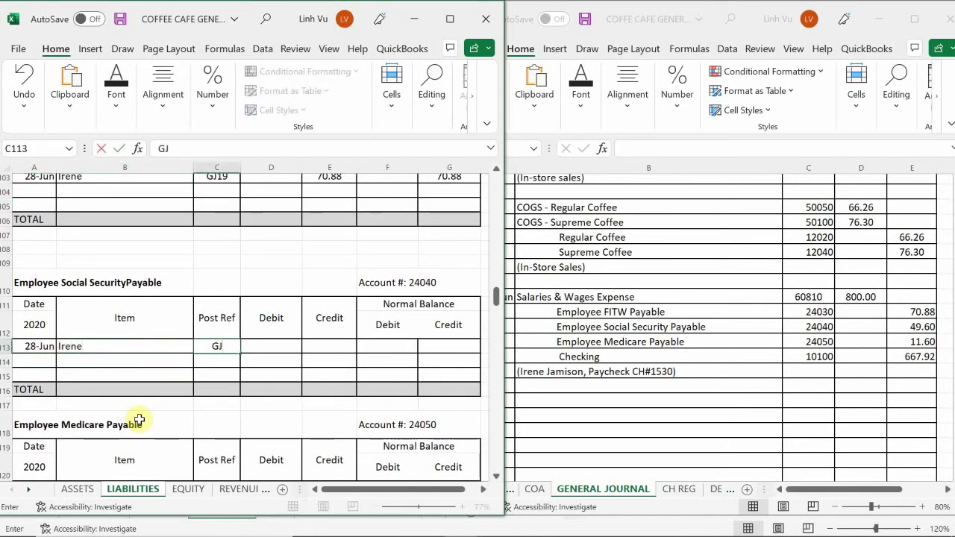
{"action": "key", "text": "Return"}
{"action": "key", "text": "Up"}
- Enter a 49.60 credit and a balance Credit formula referencing it (=E113)
{"action": "key", "text": "Down"}
{"action": "key", "text": "Right"}
{"action": "key", "text": "Up"}
{"action": "key", "text": "Right"}
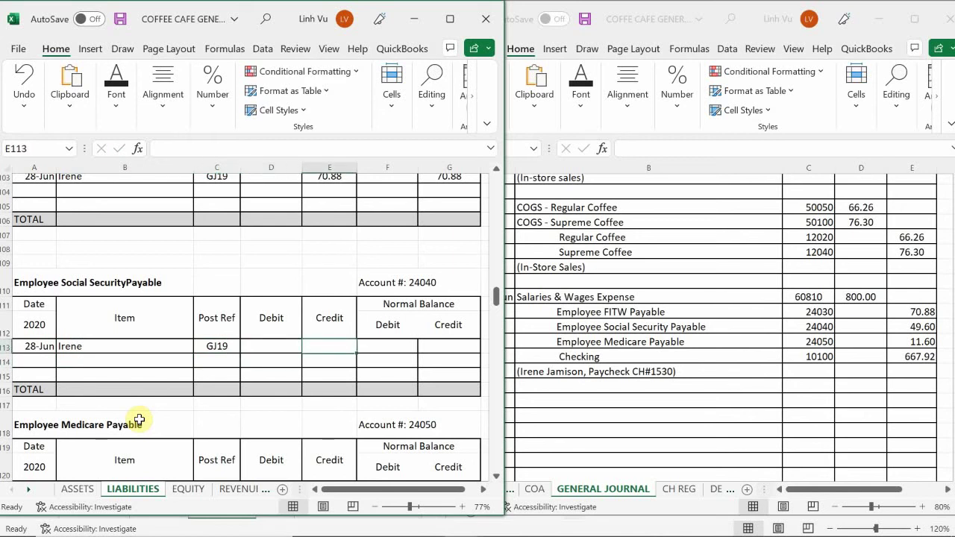
{"action": "type", "text": "49.60"}
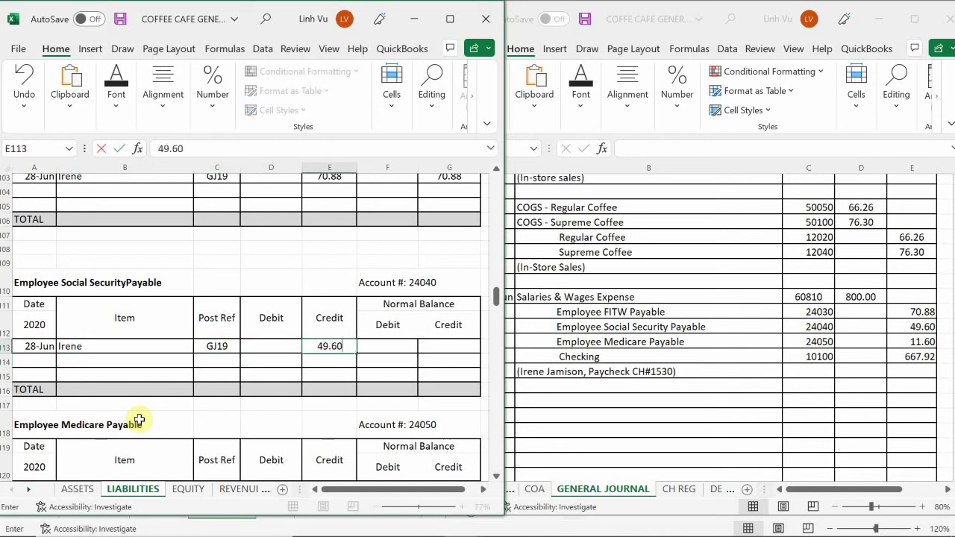
{"action": "key", "text": "Return"}
{"action": "key", "text": "Right"}
{"action": "key", "text": "Up"}
{"action": "key", "text": "Right"}
{"action": "type", "text": "="}
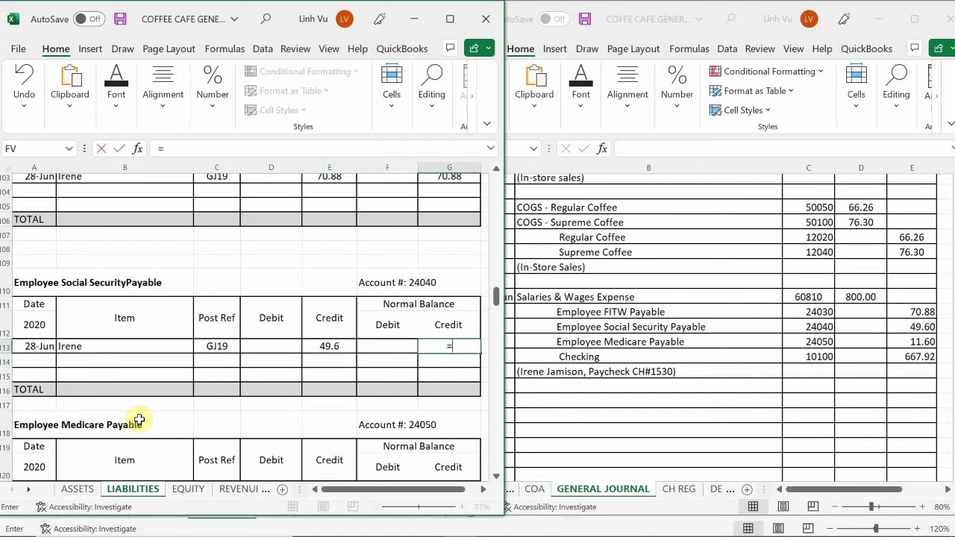
{"action": "key", "text": "Left"}
{"action": "key", "text": "Left"}
{"action": "key", "text": "Return"}
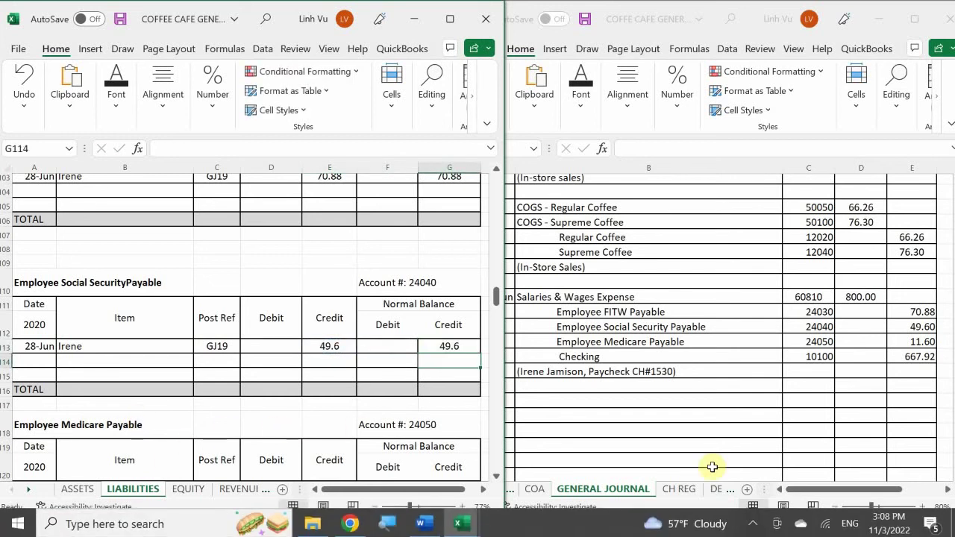
- Apply Comma Style to the new entry's amount cells to show two decimals
{"action": "left_click_drag", "start_coordinate": [281, 346], "coordinate": [458, 379]}
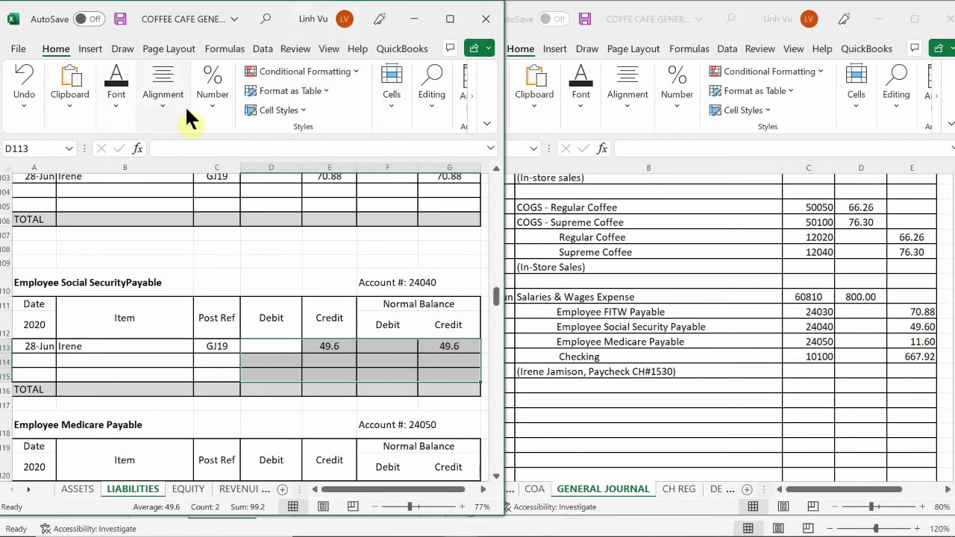
{"action": "left_click", "coordinate": [215, 93]}
{"action": "left_click", "coordinate": [256, 173]}
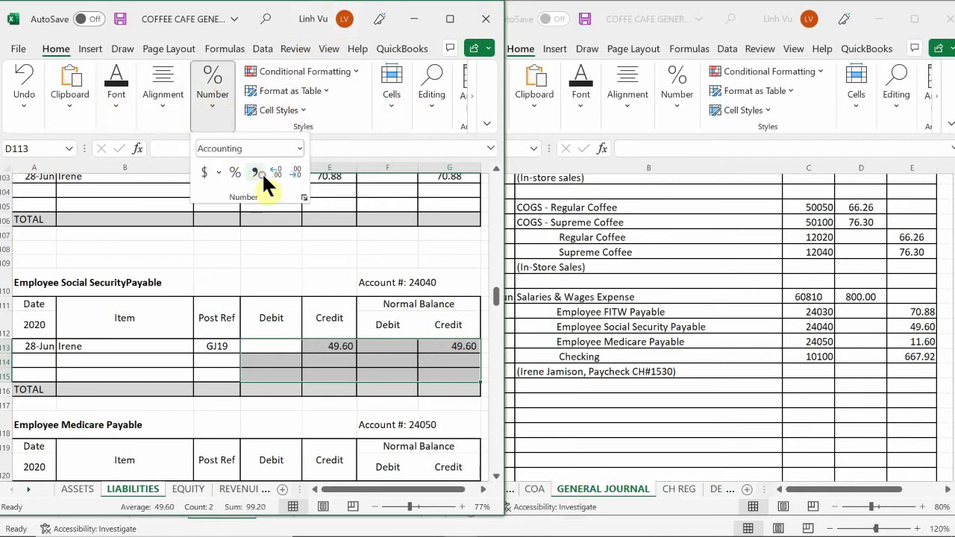
{"action": "left_click", "coordinate": [283, 355]}
{"action": "left_click", "coordinate": [280, 361]}
{"action": "scroll", "coordinate": [154, 351], "scroll_direction": "down", "scroll_amount": 3}
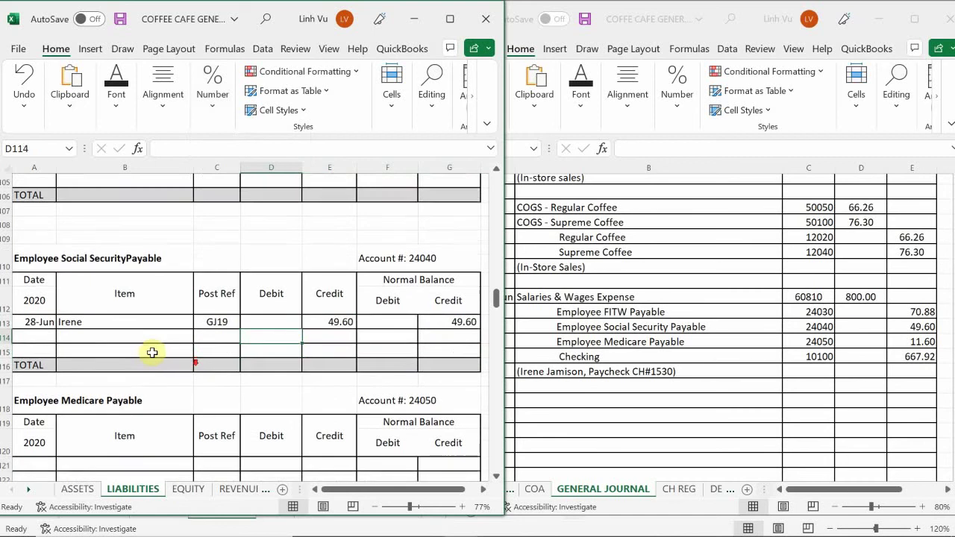
- In row 121, enter date 6/28, the employee's first name, and post reference GJ19
{"action": "left_click", "coordinate": [40, 363]}
{"action": "type", "text": "6/28"}
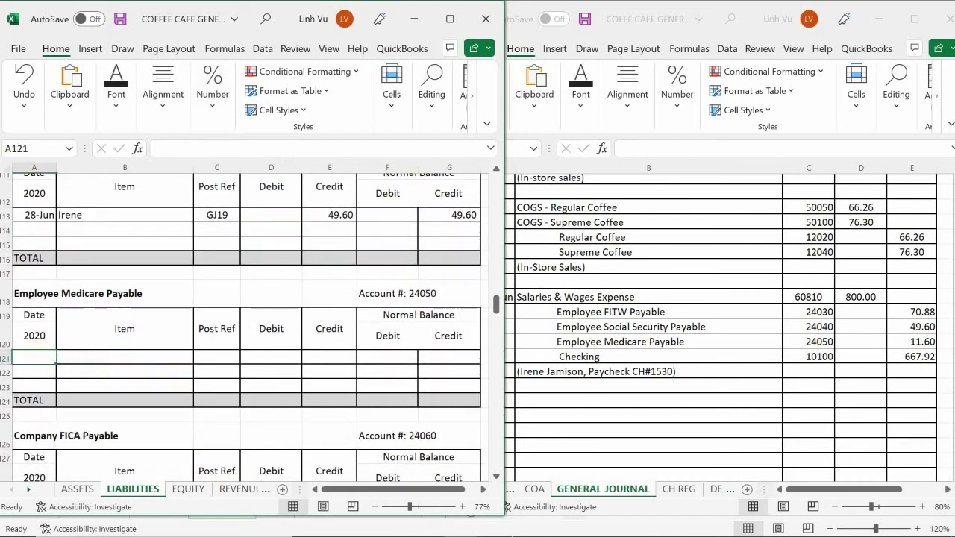
{"action": "key", "text": "Tab"}
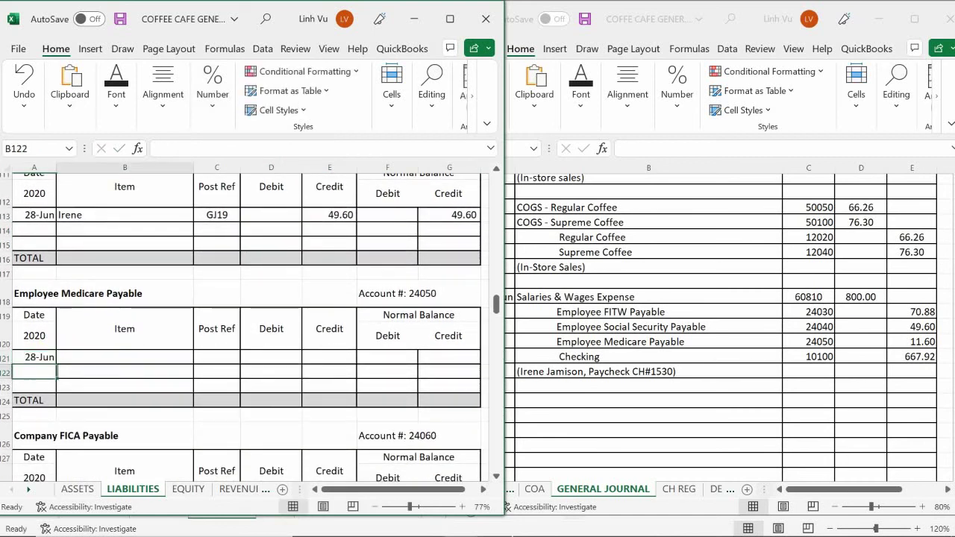
{"action": "type", "text": "Ire"}
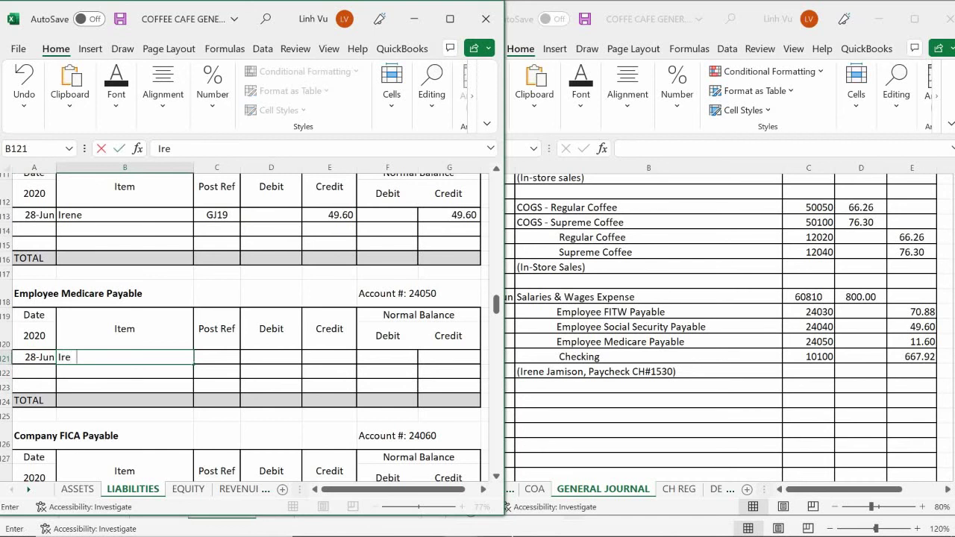
{"action": "key", "text": "BackSpace"}
{"action": "key", "text": "BackSpace"}
{"action": "type", "text": "ene"}
{"action": "key", "text": "Return"}
{"action": "left_click", "coordinate": [216, 357]}
{"action": "type", "text": "GJ19"}
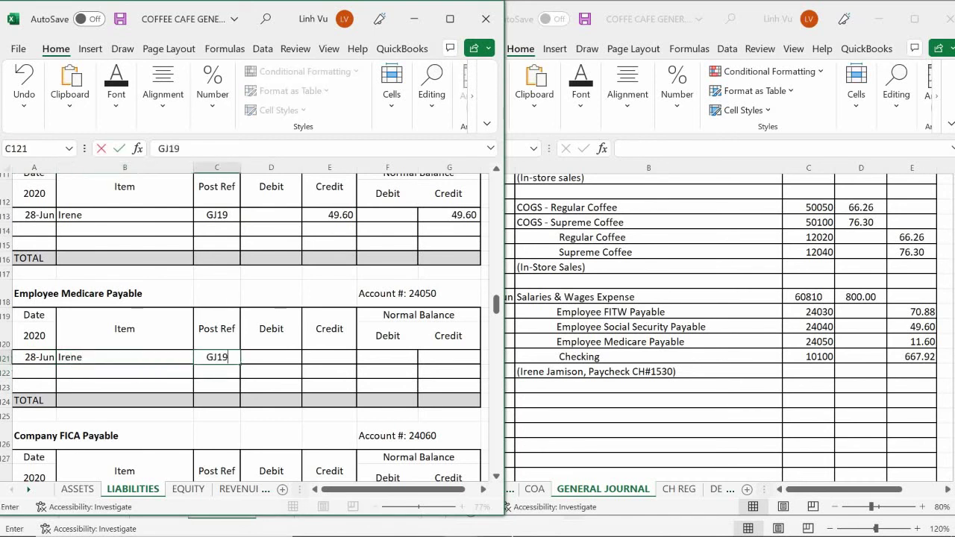
{"action": "key", "text": "Return"}
- Enter an 11.6 credit and a balance Credit formula referencing it (=E121)
{"action": "left_click", "coordinate": [329, 356]}
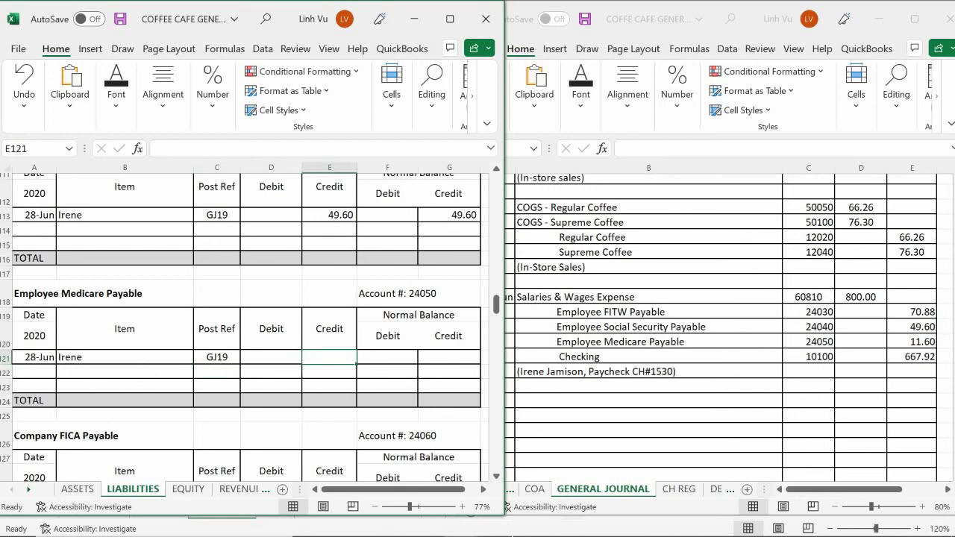
{"action": "type", "text": "11"}
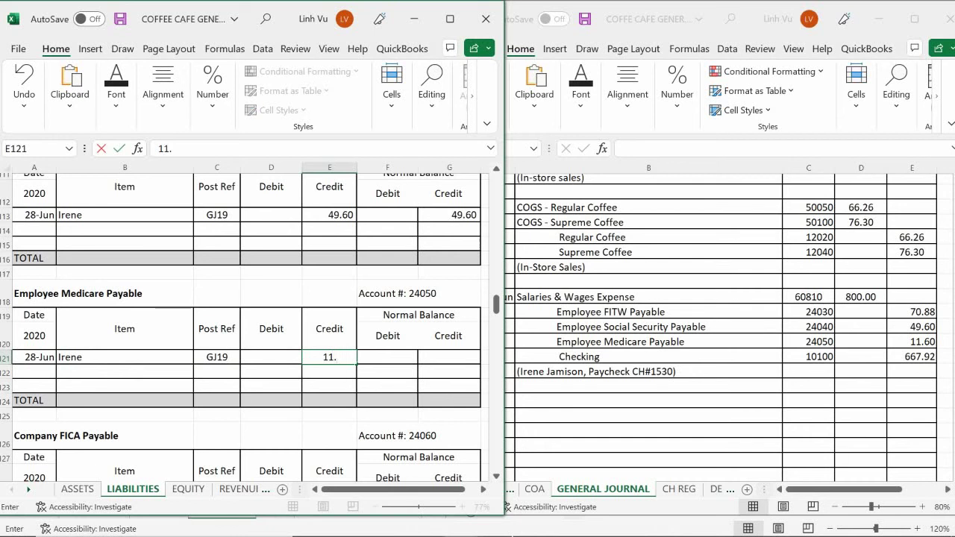
{"action": "type", "text": ".6"}
{"action": "key", "text": "Return"}
{"action": "key", "text": "Right"}
{"action": "key", "text": "Right"}
{"action": "key", "text": "Up"}
{"action": "type", "text": "="}
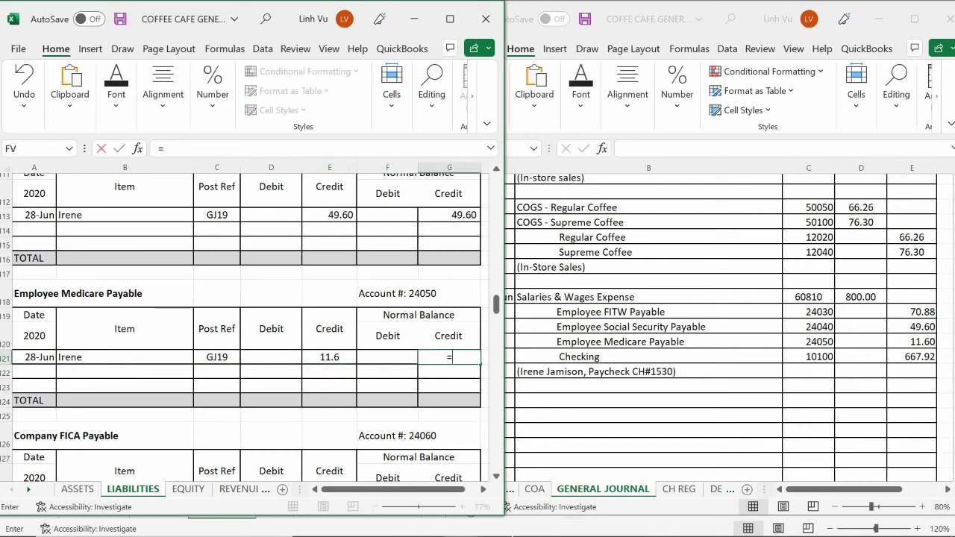
{"action": "key", "text": "Left"}
{"action": "key", "text": "Left"}
{"action": "key", "text": "Return"}
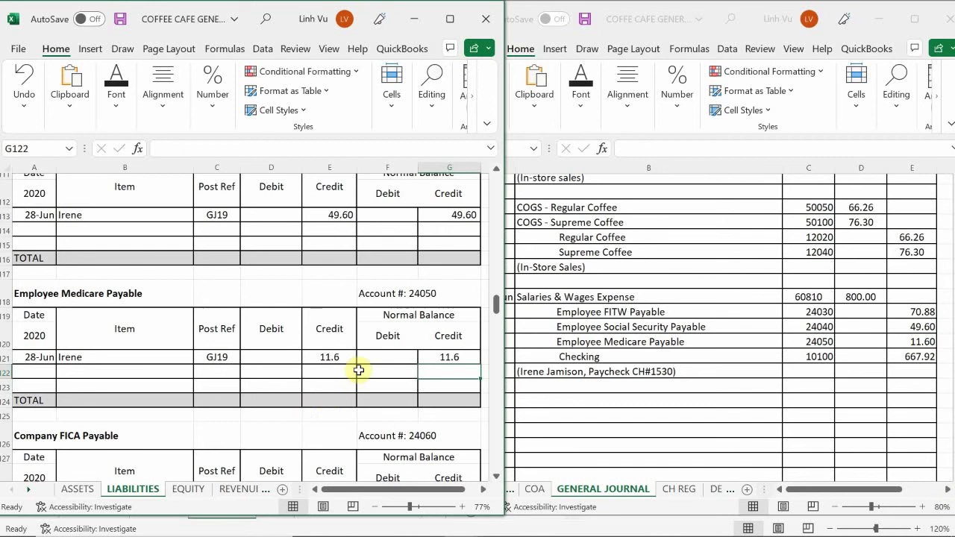
- Apply Comma Style to the Medicare amount cells to show two decimals
{"action": "left_click_drag", "start_coordinate": [326, 358], "coordinate": [440, 395]}
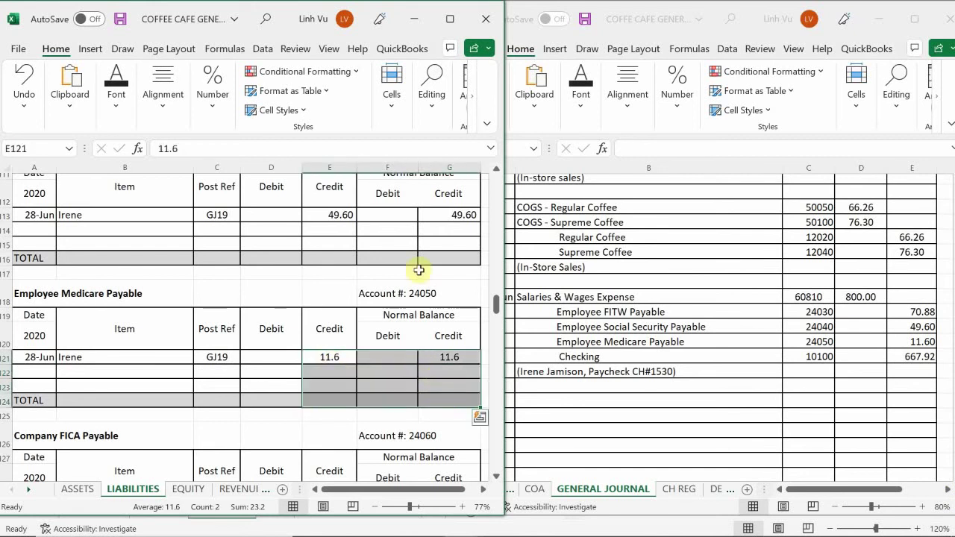
{"action": "left_click", "coordinate": [216, 98]}
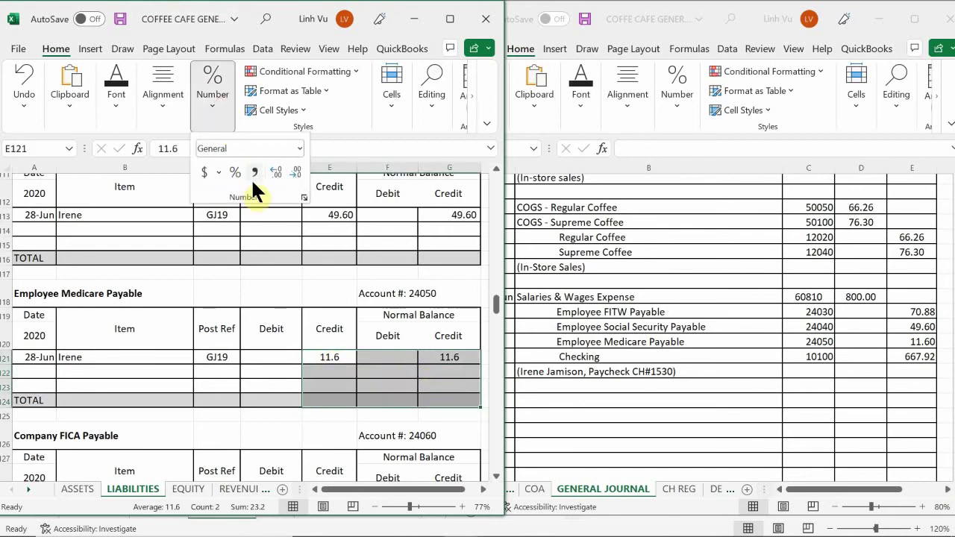
{"action": "left_click", "coordinate": [255, 171]}
{"action": "left_click", "coordinate": [256, 366]}
{"action": "left_click", "coordinate": [239, 372]}
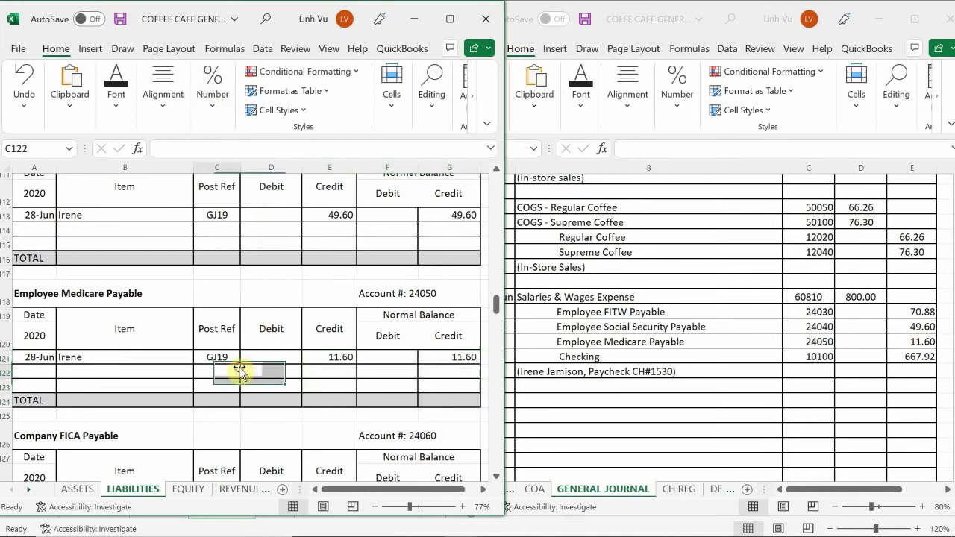
{"action": "scroll", "coordinate": [240, 371], "scroll_direction": "down", "scroll_amount": 1}
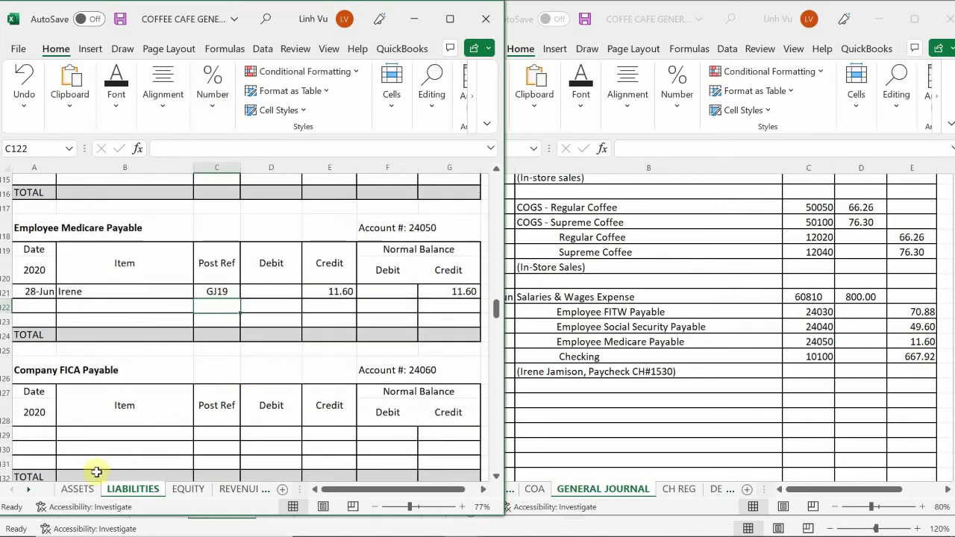
{"action": "left_click", "coordinate": [78, 488]}
- In Checking row 65, enter the 28-Jun date, the employee's paycheck CH#1530 description, and GJ19
{"action": "left_click", "coordinate": [72, 399]}
{"action": "scroll", "coordinate": [70, 390], "scroll_direction": "up", "scroll_amount": 20}
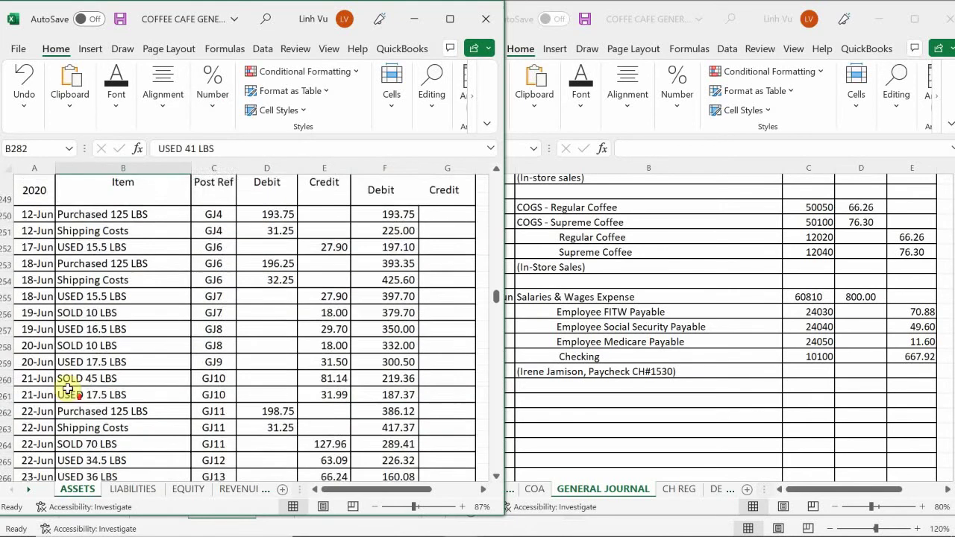
{"action": "scroll", "coordinate": [44, 366], "scroll_direction": "up", "scroll_amount": 20}
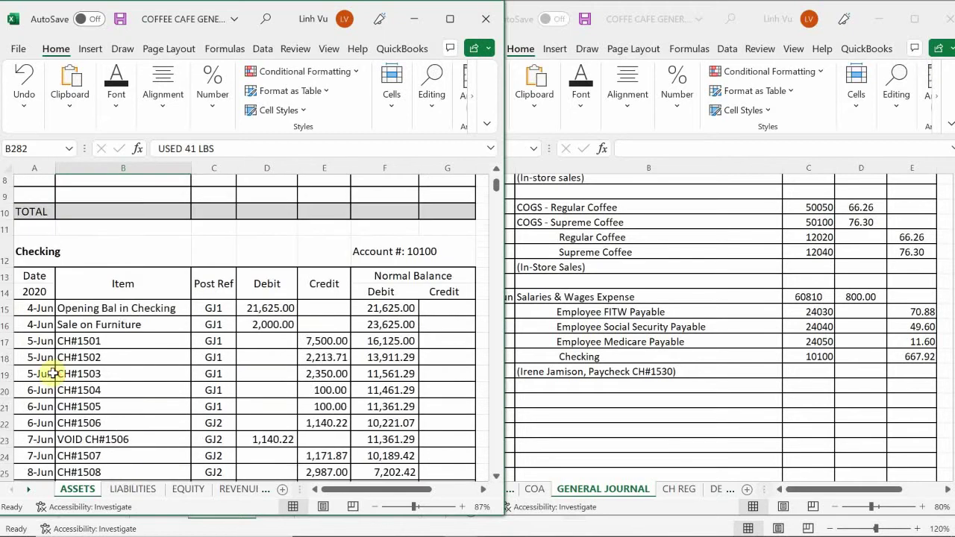
{"action": "scroll", "coordinate": [49, 360], "scroll_direction": "down", "scroll_amount": 8}
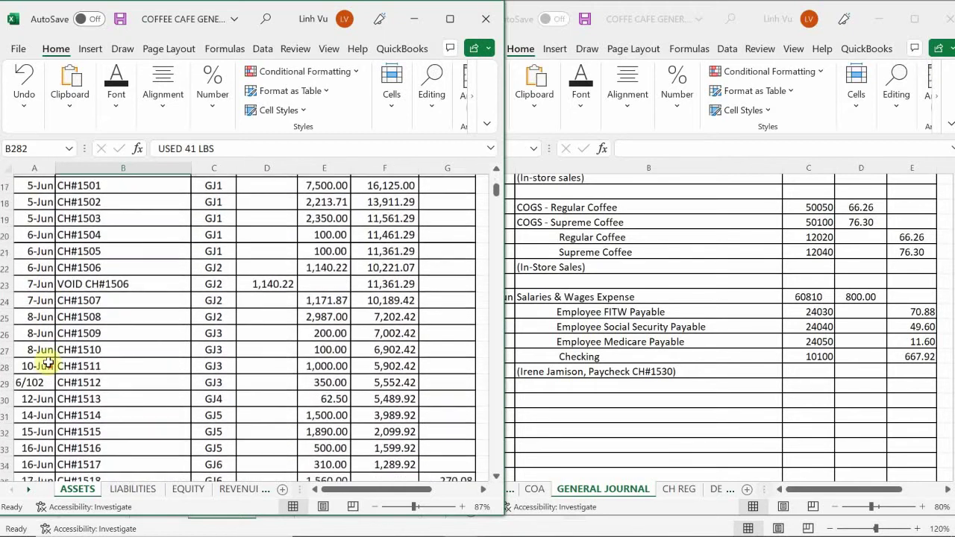
{"action": "scroll", "coordinate": [70, 355], "scroll_direction": "down", "scroll_amount": 8}
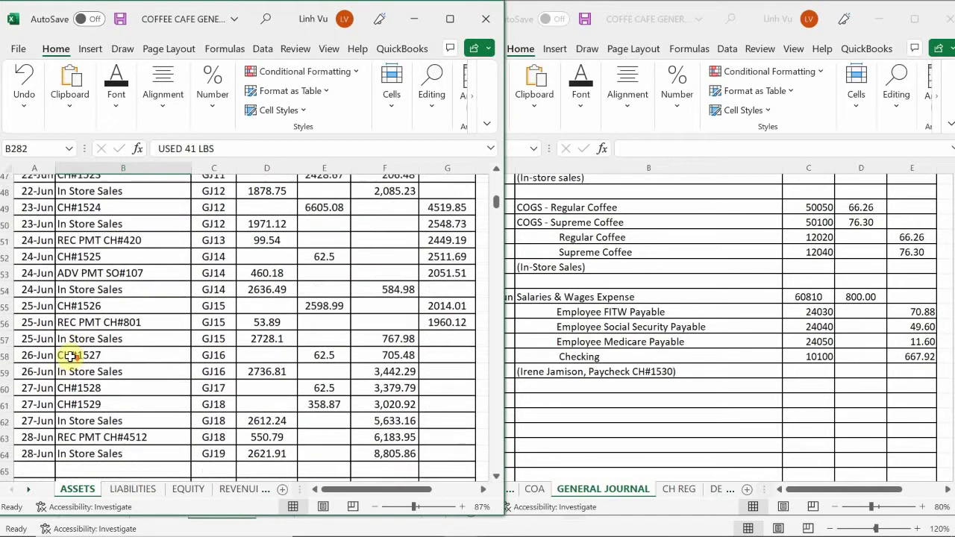
{"action": "scroll", "coordinate": [70, 358], "scroll_direction": "up", "scroll_amount": 1}
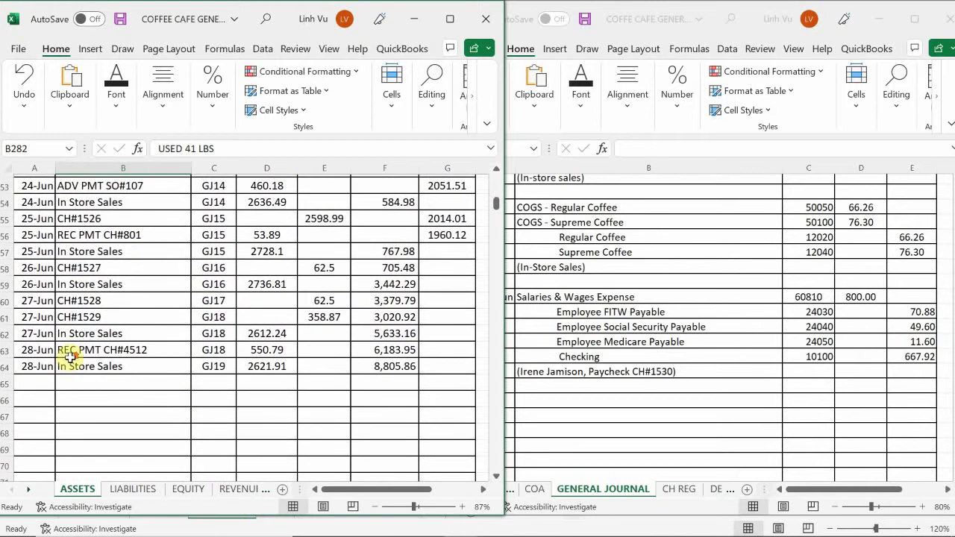
{"action": "left_click", "coordinate": [34, 382]}
{"action": "type", "text": "6/28"}
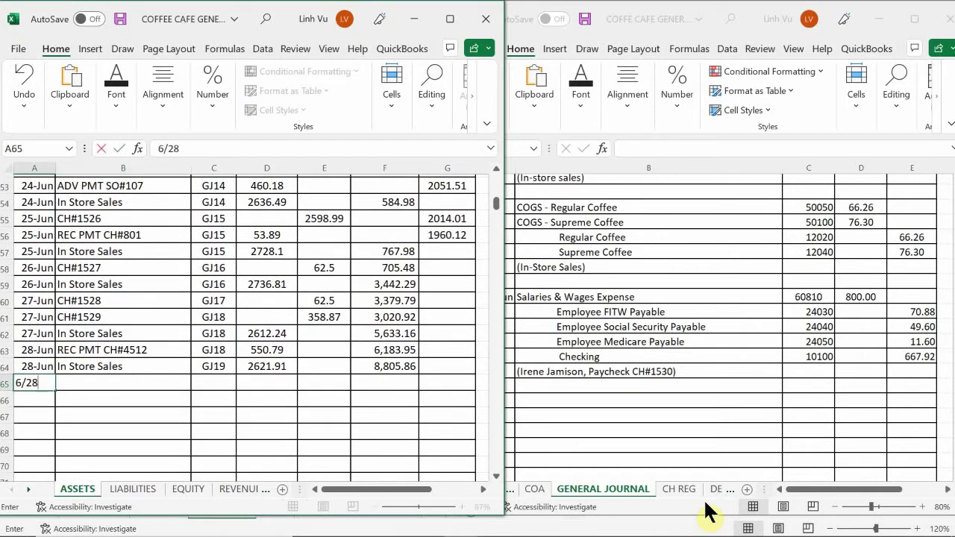
{"action": "key", "text": "Tab"}
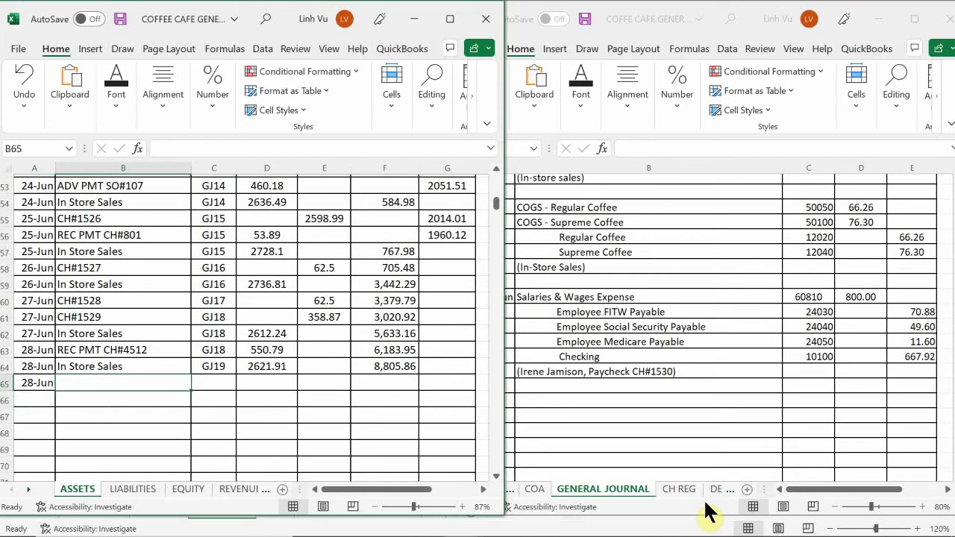
{"action": "type", "text": "Irene"}
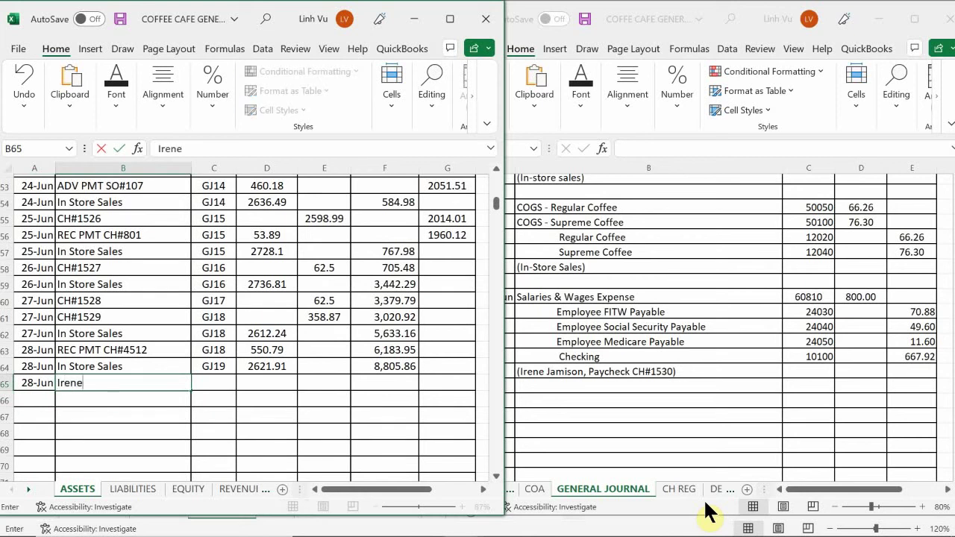
{"action": "type", "text": " Paycheck "}
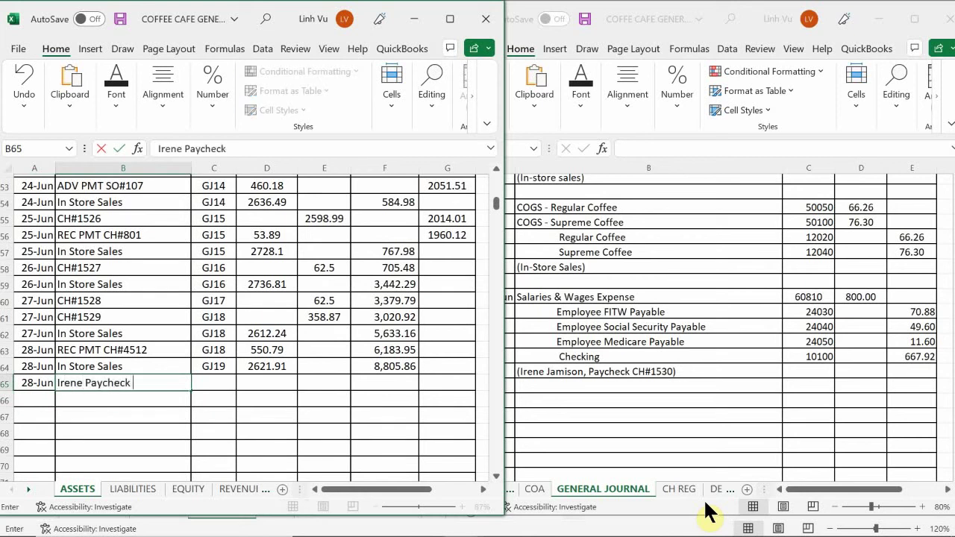
{"action": "type", "text": "CH#1530"}
{"action": "key", "text": "Tab"}
{"action": "type", "text": "GJ19"}
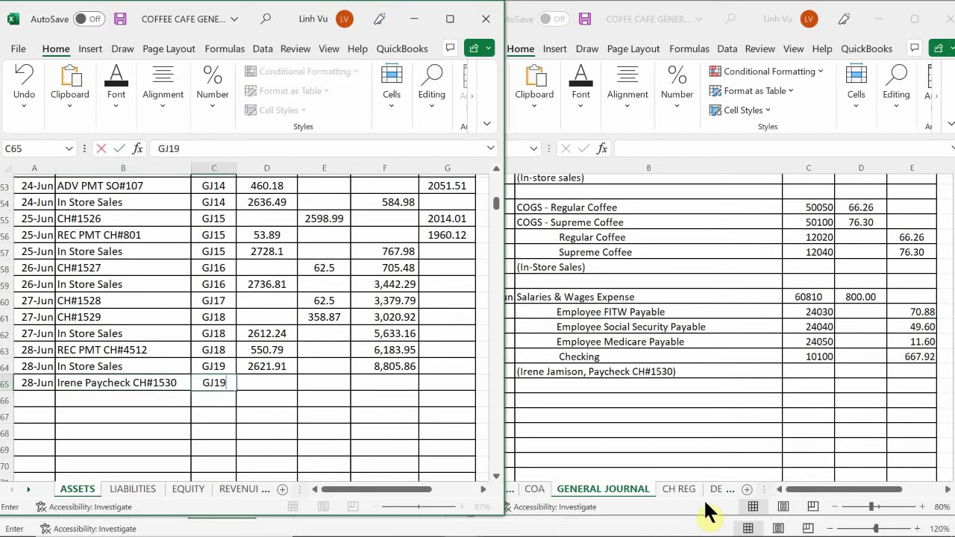
{"action": "key", "text": "Return"}
- Enter a 667.92 credit and fill F64's balance formula down to F65, giving 8,137.94
{"action": "key", "text": "Right"}
{"action": "key", "text": "Right"}
{"action": "key", "text": "Up"}
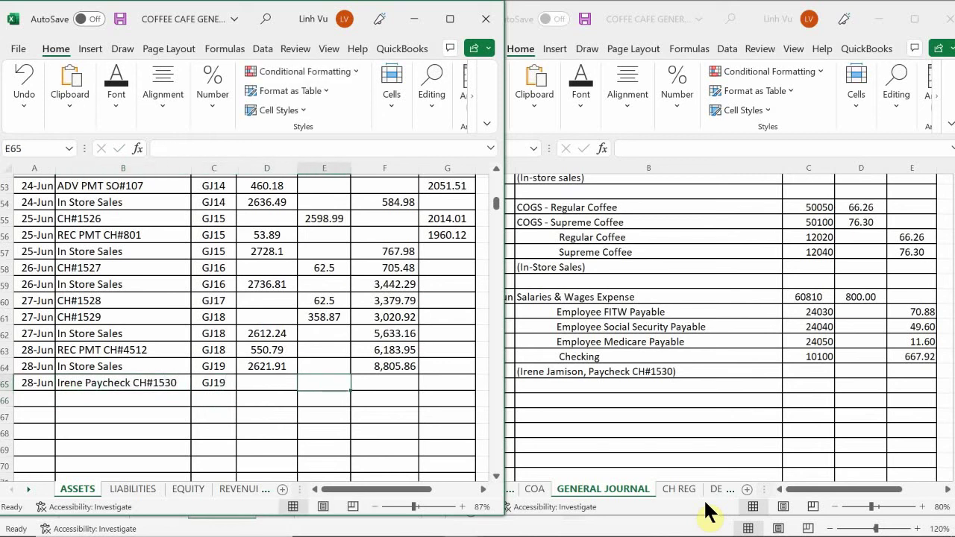
{"action": "type", "text": "667."}
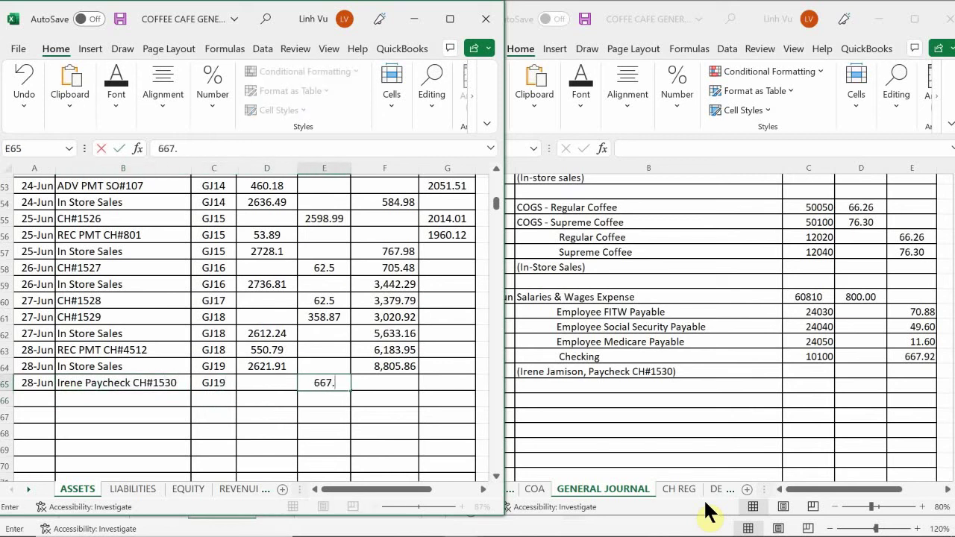
{"action": "type", "text": "92"}
{"action": "key", "text": "Return"}
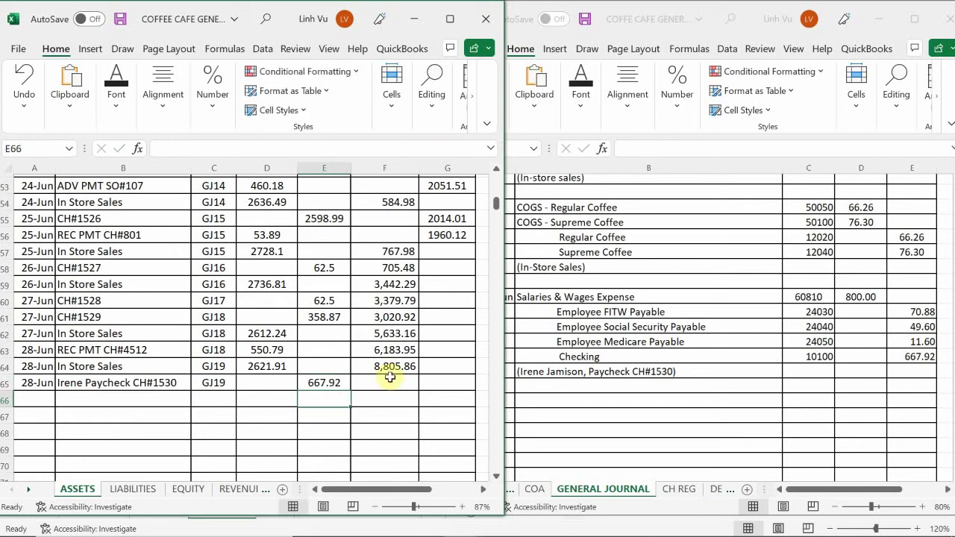
{"action": "left_click", "coordinate": [409, 365]}
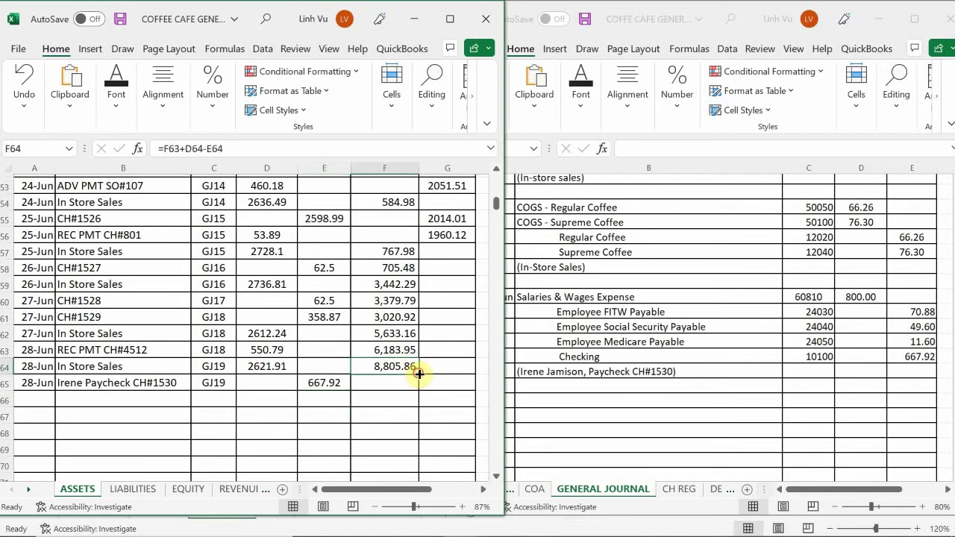
{"action": "left_click_drag", "start_coordinate": [419, 374], "coordinate": [419, 390]}
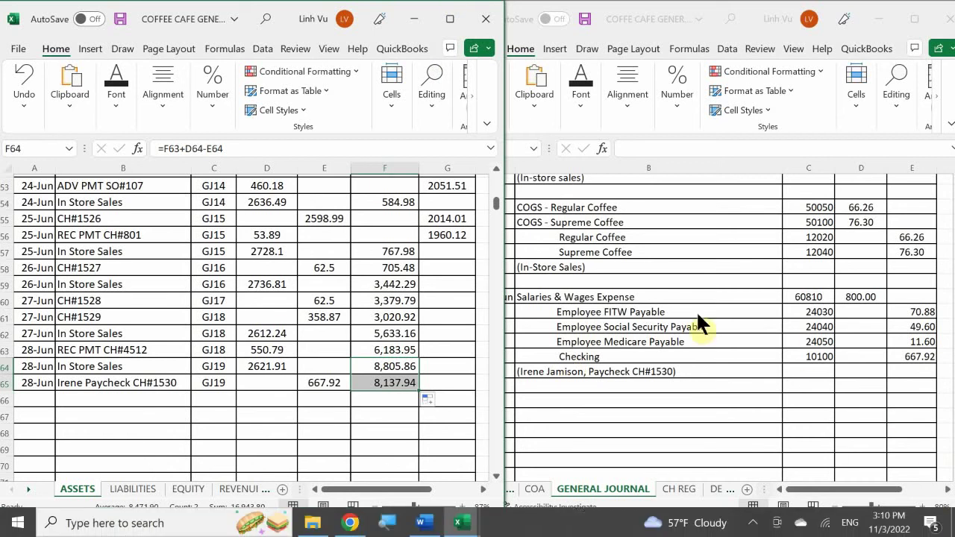
{"action": "left_click", "coordinate": [548, 386]}
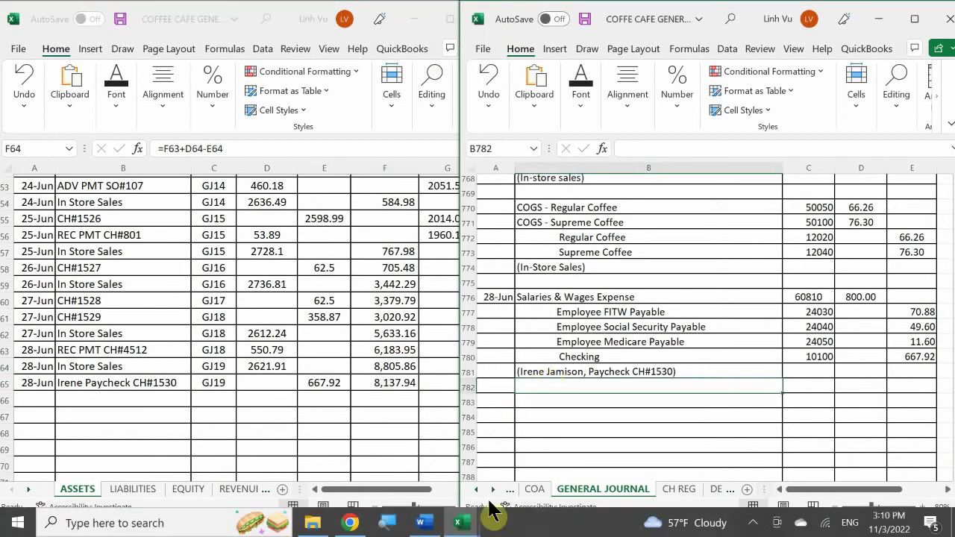
- In the subsidiary ledger workbook, link A21's gross pay to F4, showing 800.00
{"action": "mouse_move", "coordinate": [460, 522]}
{"action": "left_click", "coordinate": [468, 466]}
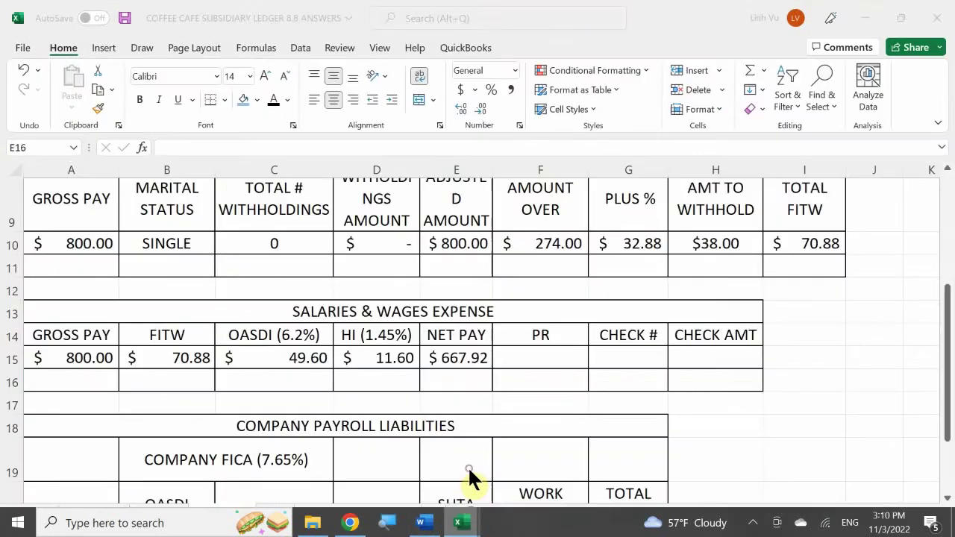
{"action": "scroll", "coordinate": [13, 299], "scroll_direction": "down", "scroll_amount": 1}
{"action": "scroll", "coordinate": [13, 299], "scroll_direction": "down", "scroll_amount": 3}
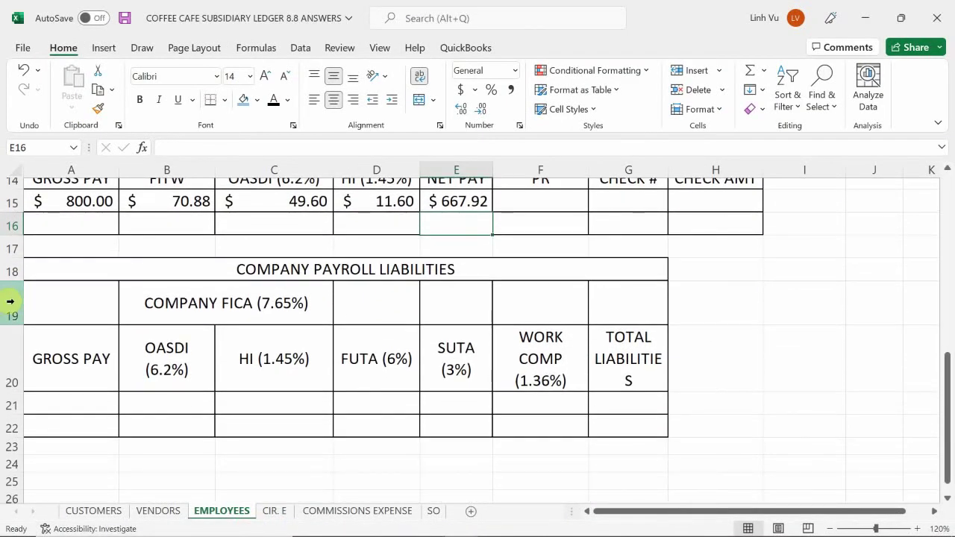
{"action": "scroll", "coordinate": [13, 299], "scroll_direction": "up", "scroll_amount": 3}
{"action": "scroll", "coordinate": [11, 300], "scroll_direction": "up", "scroll_amount": 2}
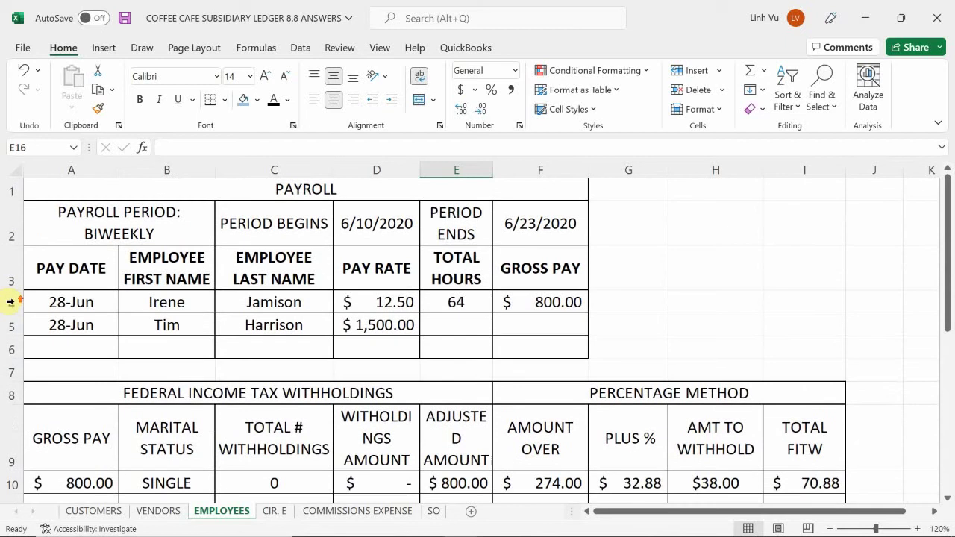
{"action": "scroll", "coordinate": [11, 300], "scroll_direction": "down", "scroll_amount": 3}
{"action": "scroll", "coordinate": [11, 301], "scroll_direction": "down", "scroll_amount": 4}
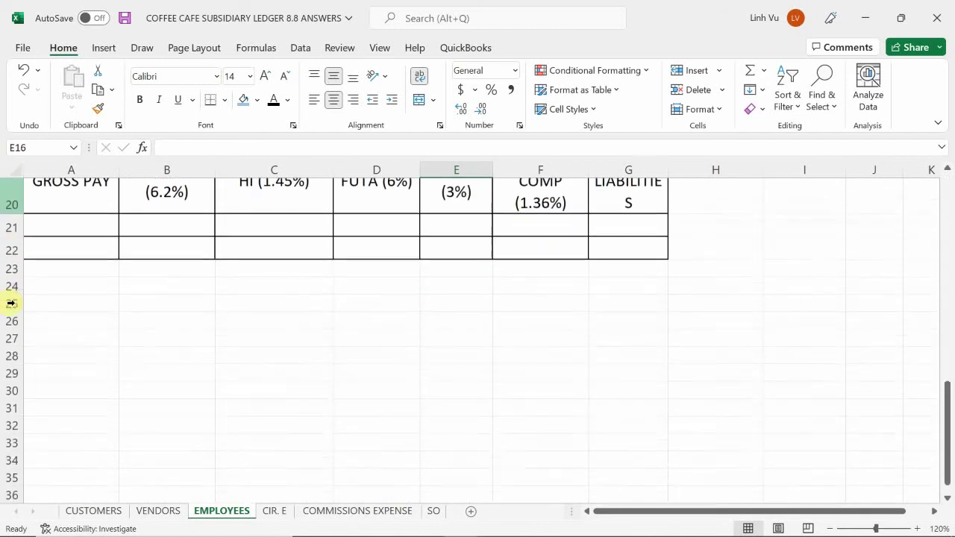
{"action": "scroll", "coordinate": [10, 302], "scroll_direction": "up", "scroll_amount": 2}
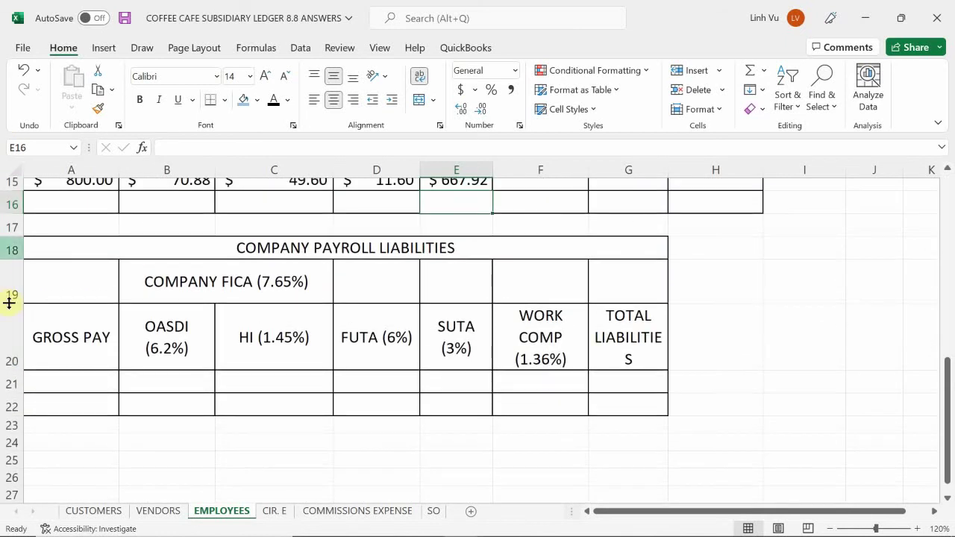
{"action": "left_click", "coordinate": [74, 387]}
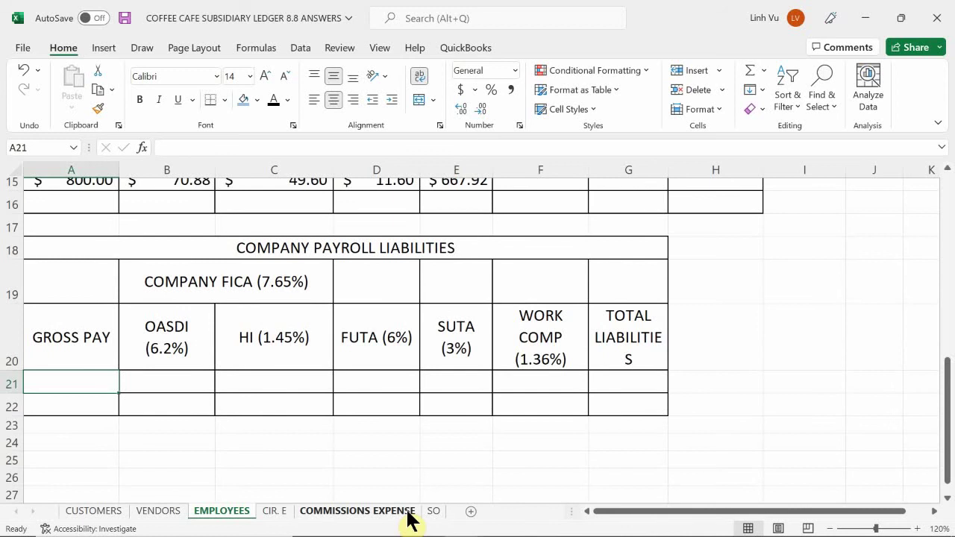
{"action": "type", "text": "="}
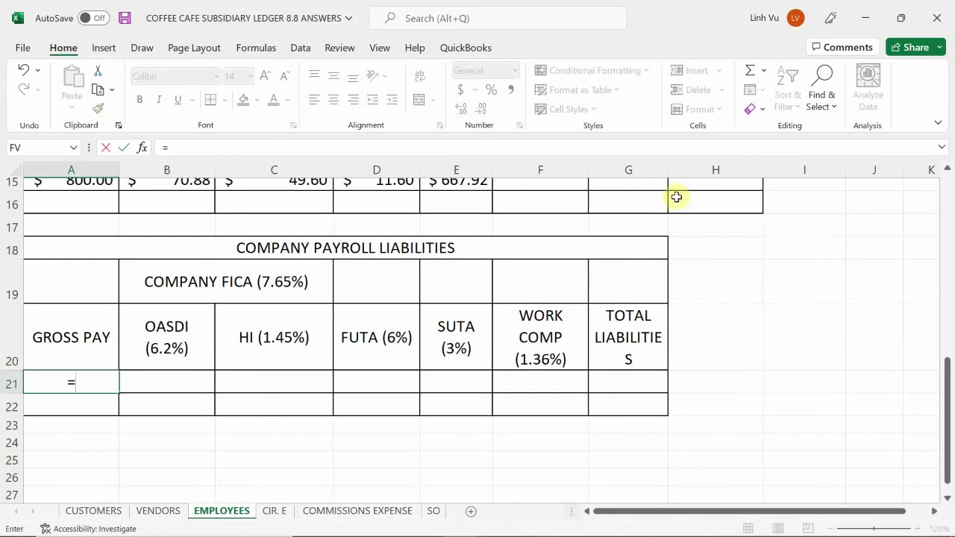
{"action": "scroll", "coordinate": [694, 286], "scroll_direction": "up", "scroll_amount": 5}
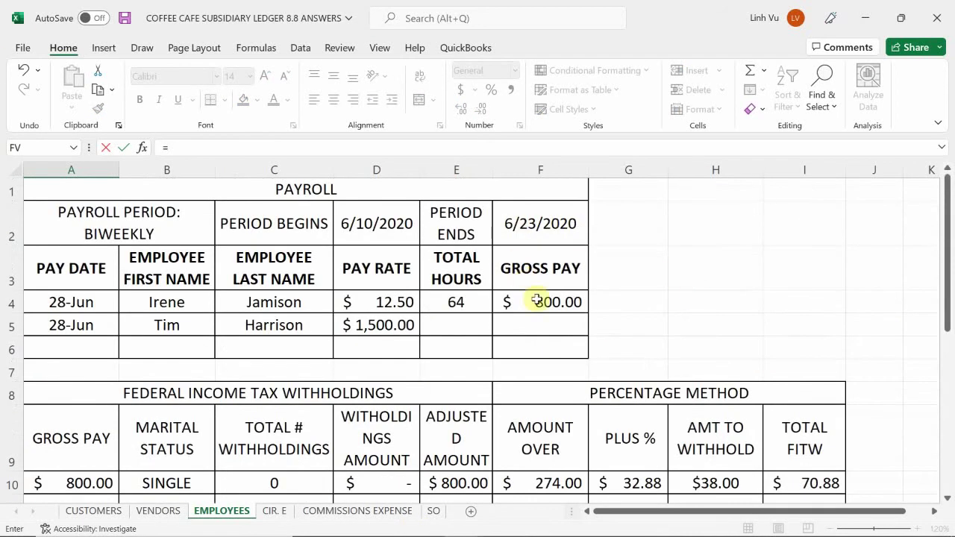
{"action": "left_click", "coordinate": [535, 301]}
{"action": "key", "text": "Return"}
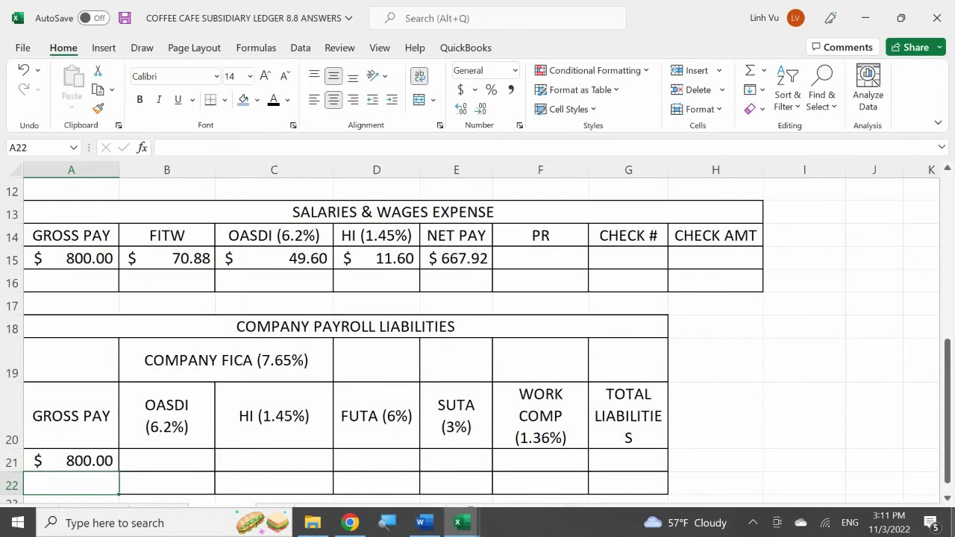
- Link OASDI in B21 to C15 (49.60) and HI in C21 to D15 (11.60)
{"action": "key", "text": "Right"}
{"action": "key", "text": "Up"}
{"action": "type", "text": "="}
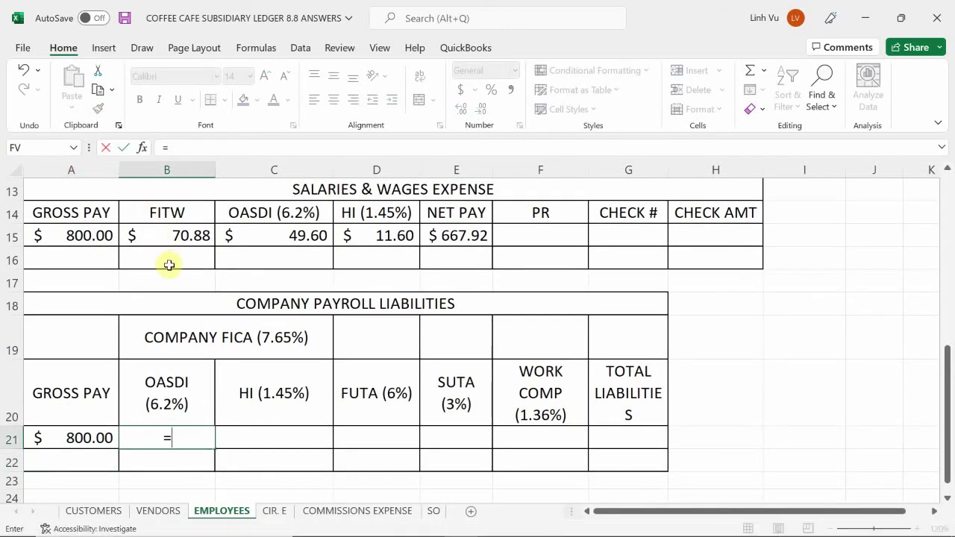
{"action": "left_click", "coordinate": [262, 234]}
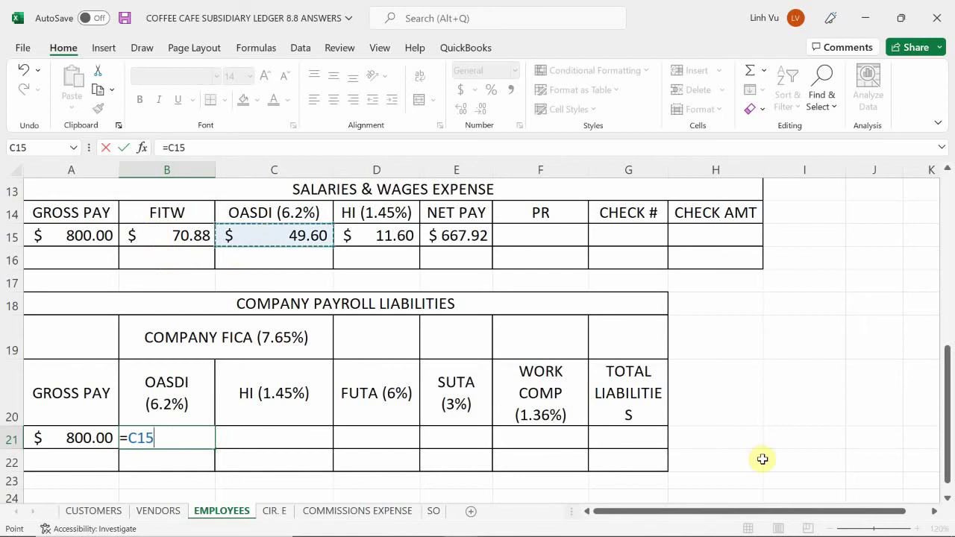
{"action": "key", "text": "Tab"}
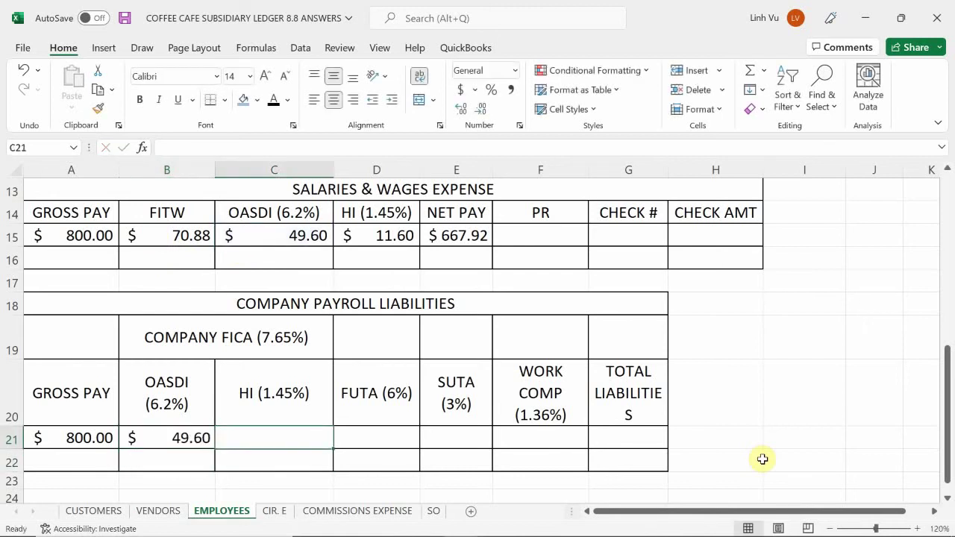
{"action": "type", "text": "="}
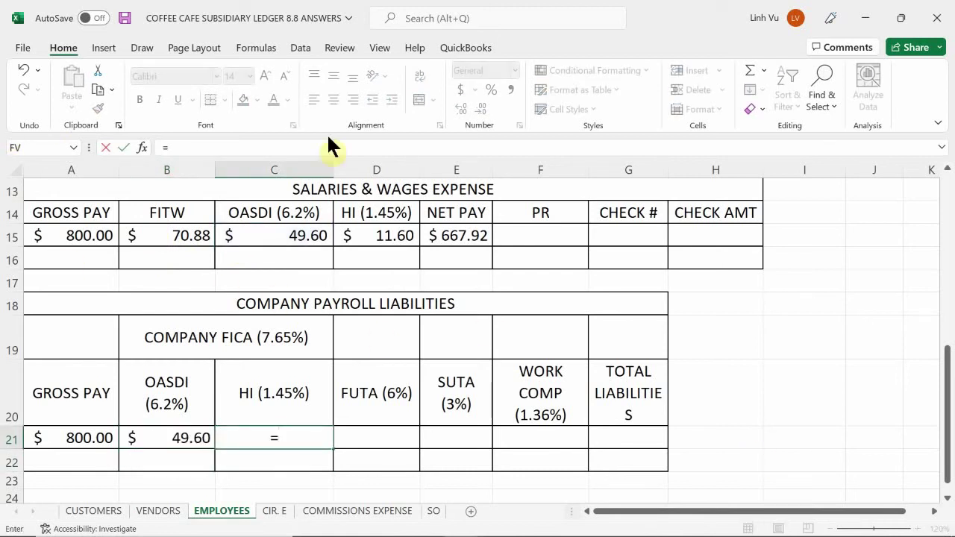
{"action": "left_click", "coordinate": [384, 236]}
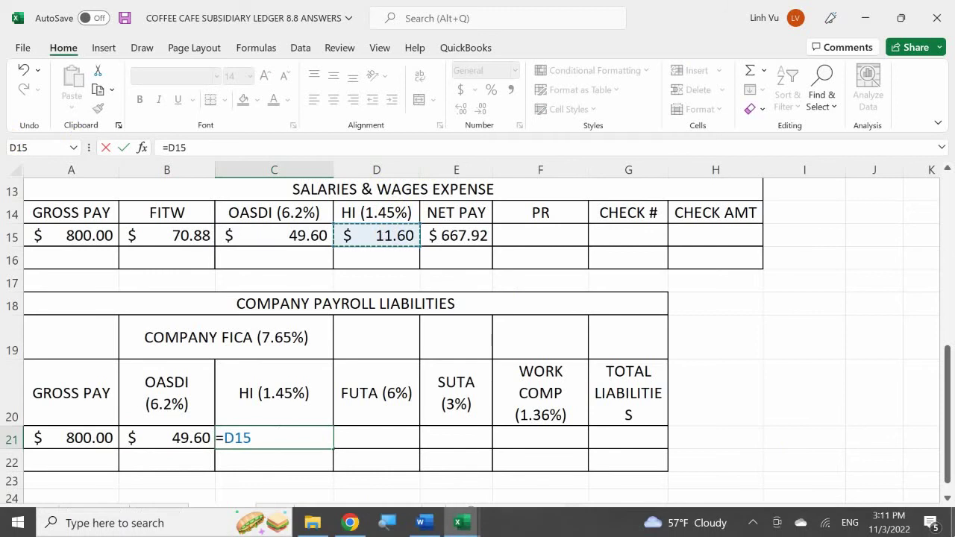
{"action": "key", "text": "Return"}
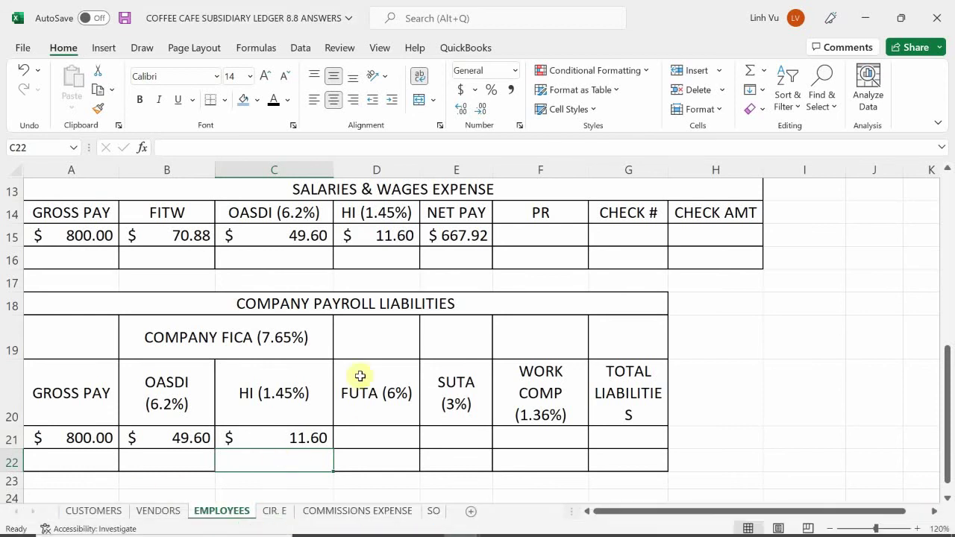
- Enter =ROUND(A21*0.06,2) in the FUTA cell, giving 48
{"action": "left_click", "coordinate": [367, 435]}
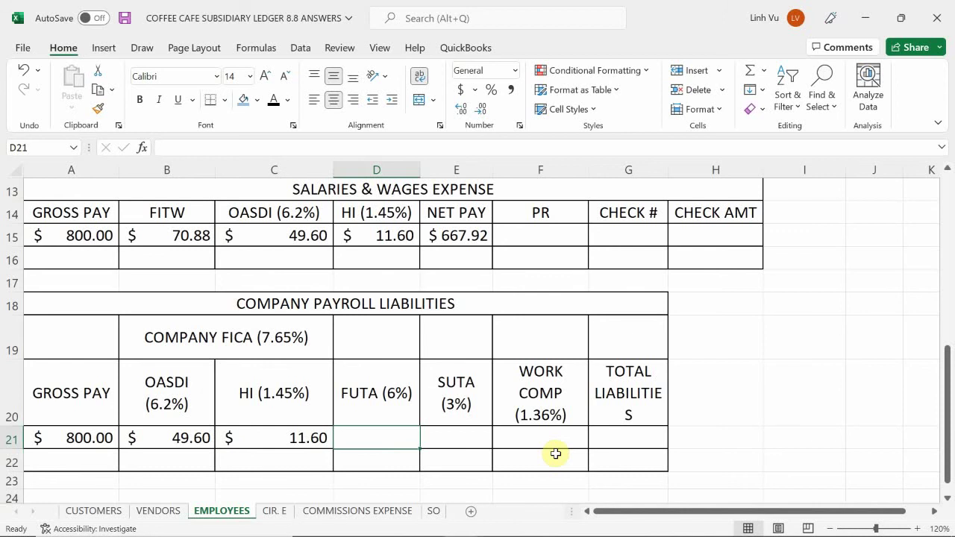
{"action": "type", "text": "=round("}
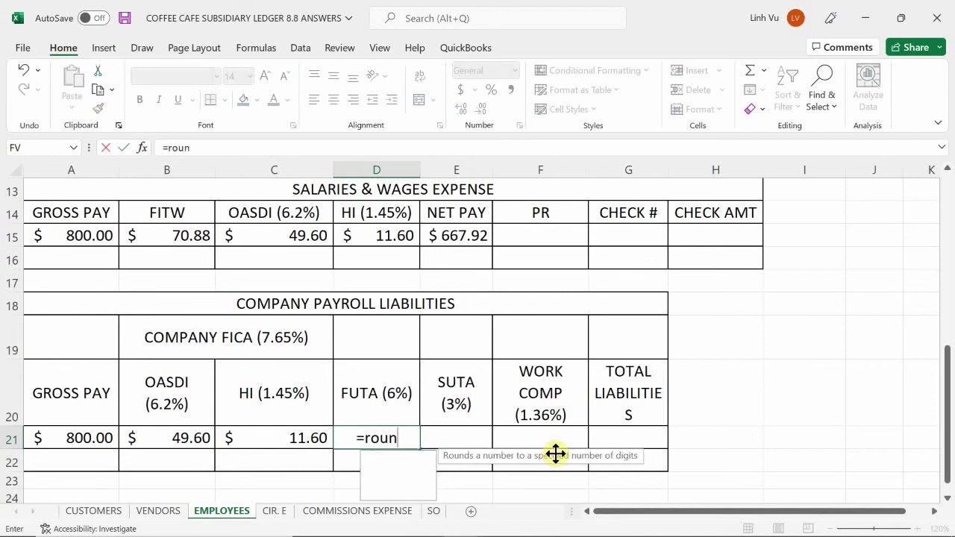
{"action": "key", "text": "Left"}
{"action": "key", "text": "Left"}
{"action": "key", "text": "Left"}
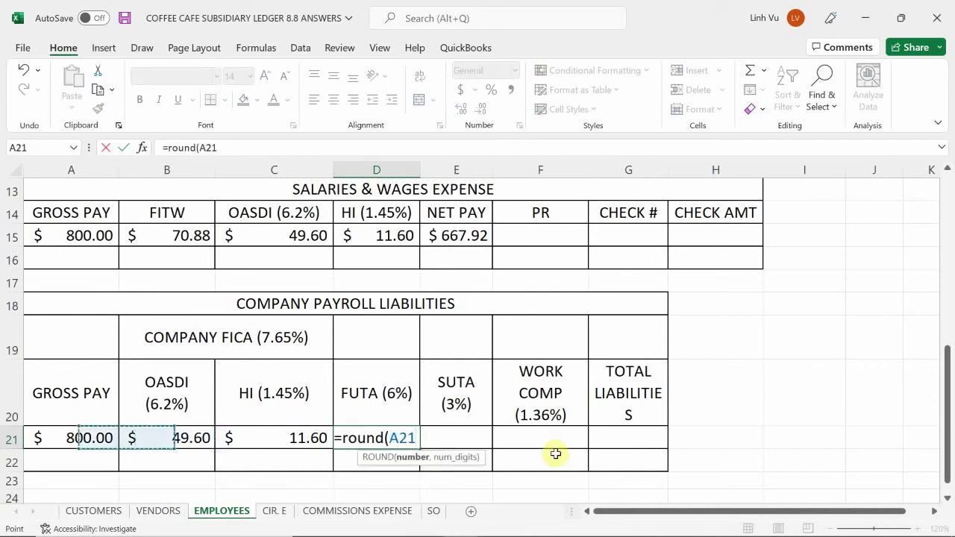
{"action": "type", "text": "*0.06m"}
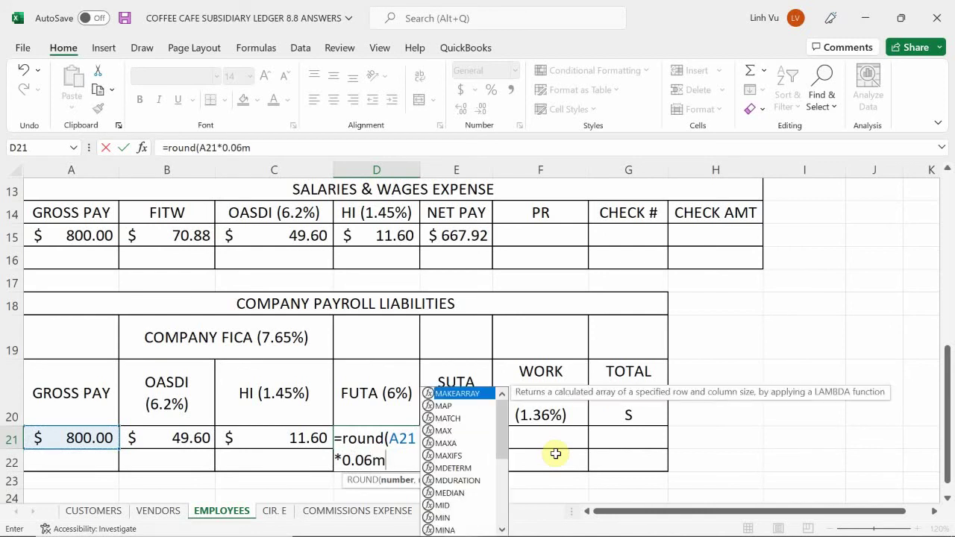
{"action": "key", "text": "BackSpace"}
{"action": "type", "text": ","}
{"action": "key", "text": "BackSpace"}
{"action": "type", "text": "2"}
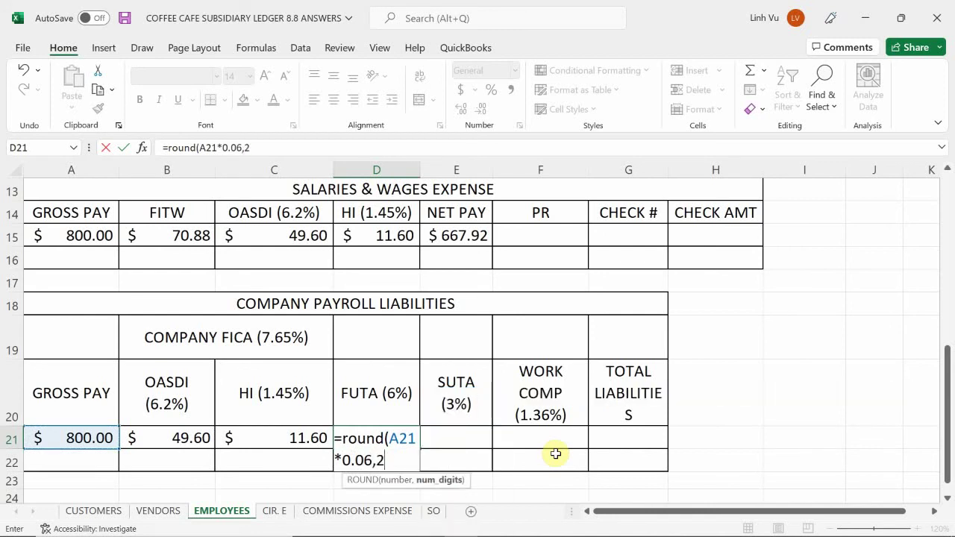
{"action": "key", "text": "Return"}
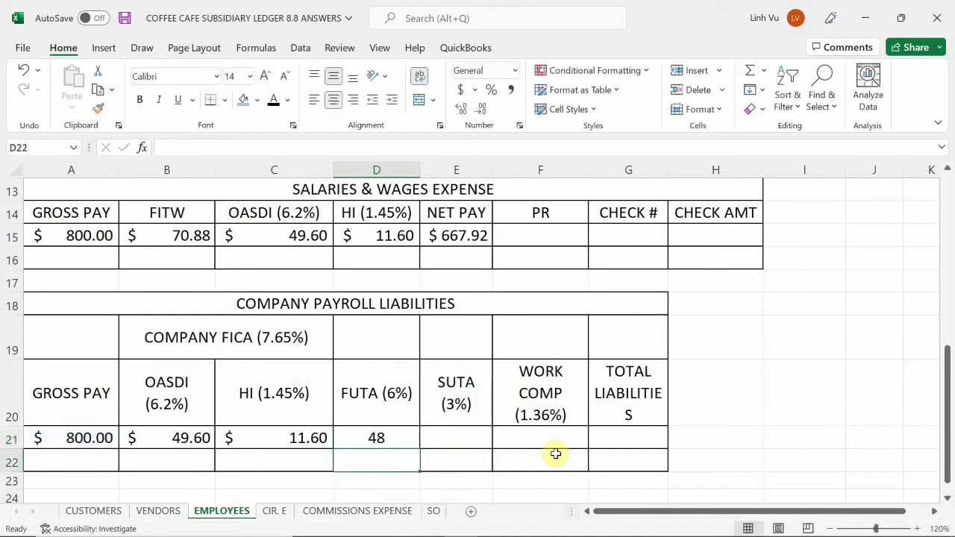
- Enter =ROUND(A21*0.03,2) in the SUTA cell, giving 24
{"action": "key", "text": "Up"}
{"action": "key", "text": "Right"}
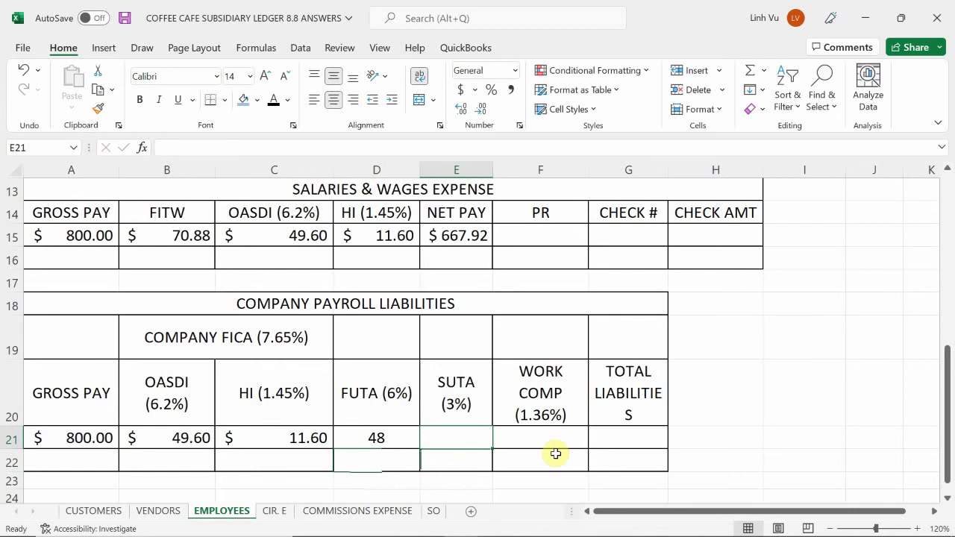
{"action": "type", "text": "="}
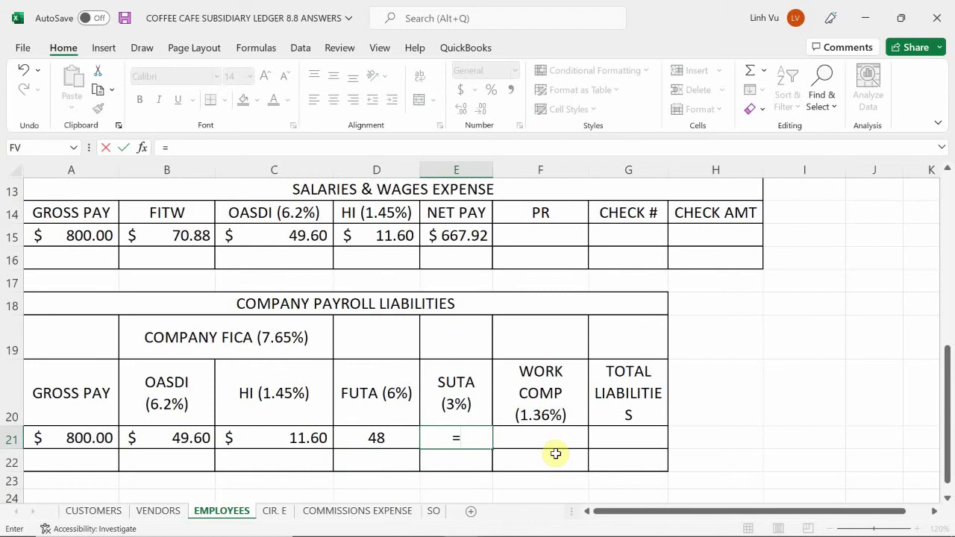
{"action": "type", "text": "round("}
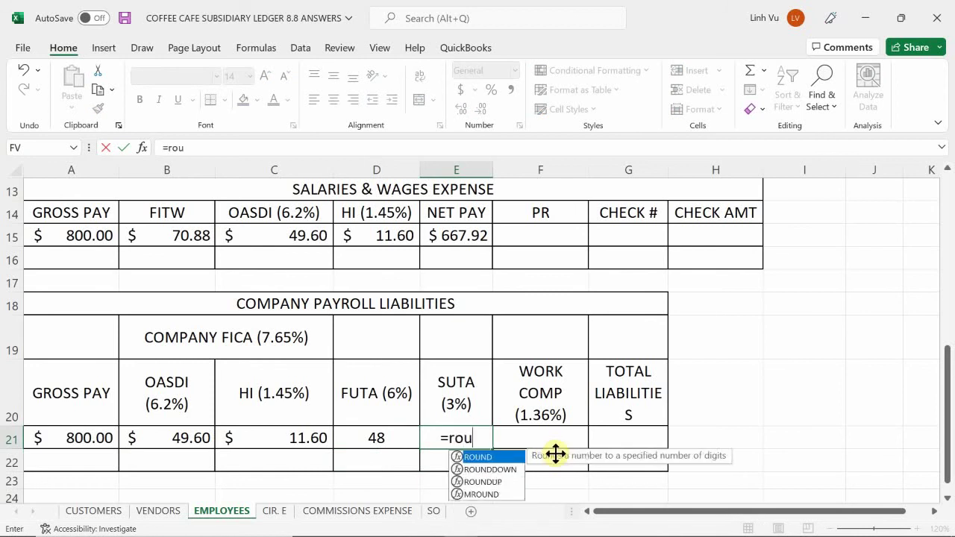
{"action": "key", "text": "Left"}
{"action": "key", "text": "Left"}
{"action": "key", "text": "Left"}
{"action": "key", "text": "Left"}
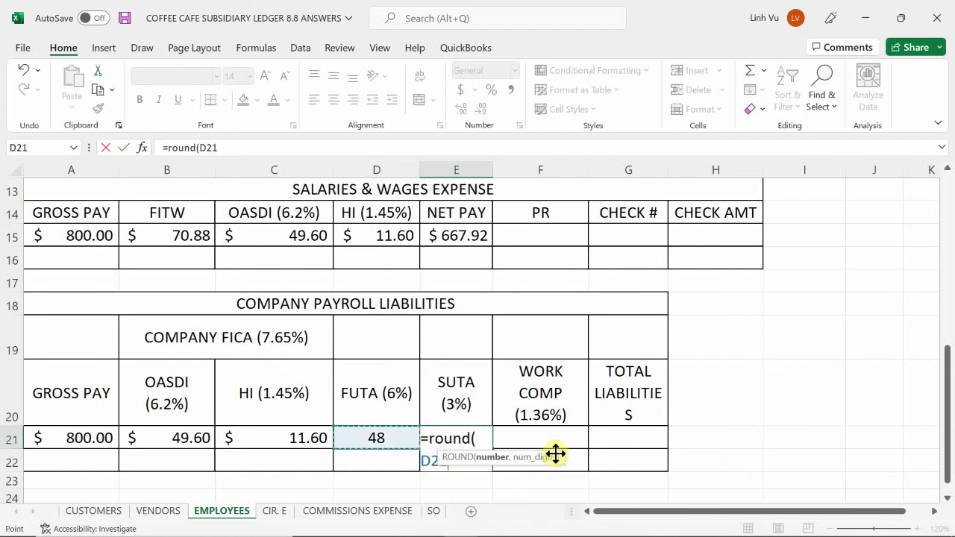
{"action": "type", "text": "*0.03,2"}
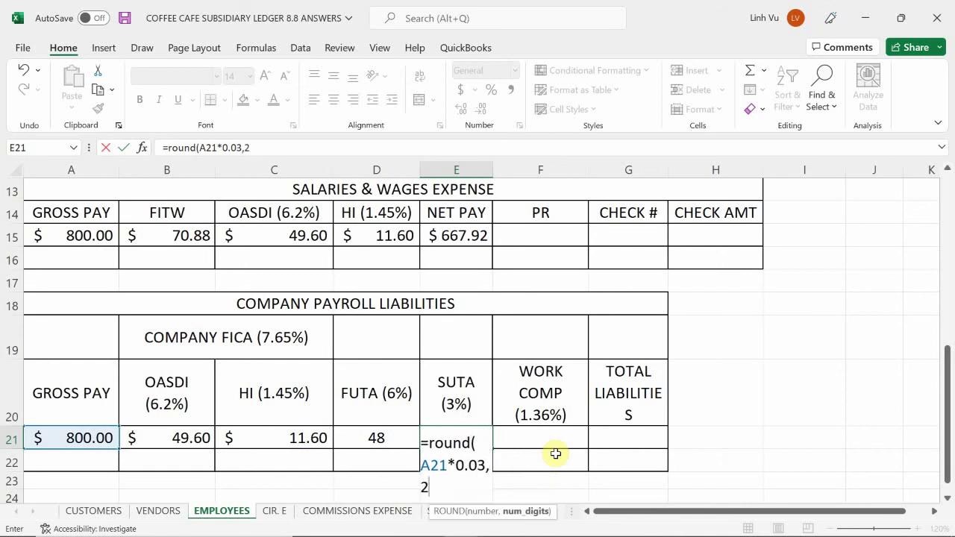
{"action": "key", "text": "Return"}
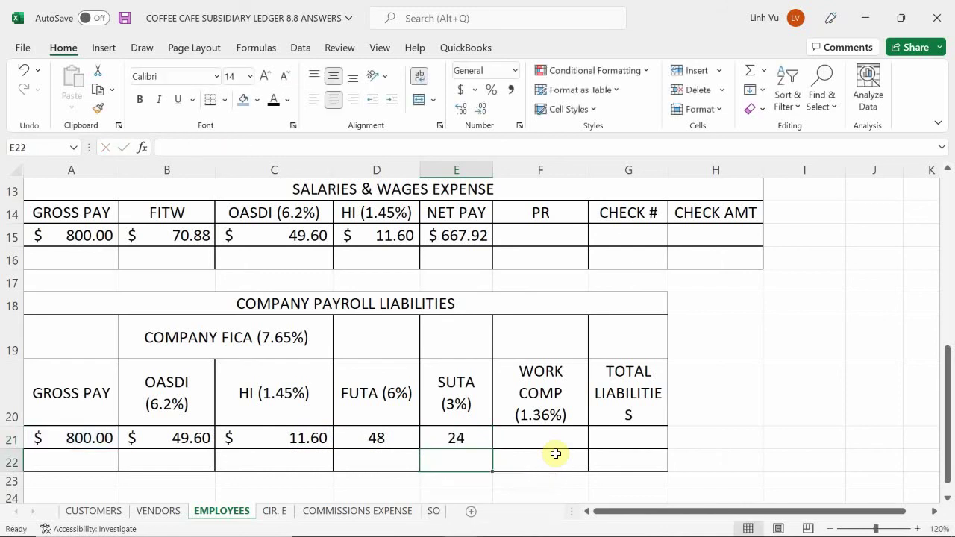
{"action": "key", "text": "Right"}
{"action": "key", "text": "Up"}
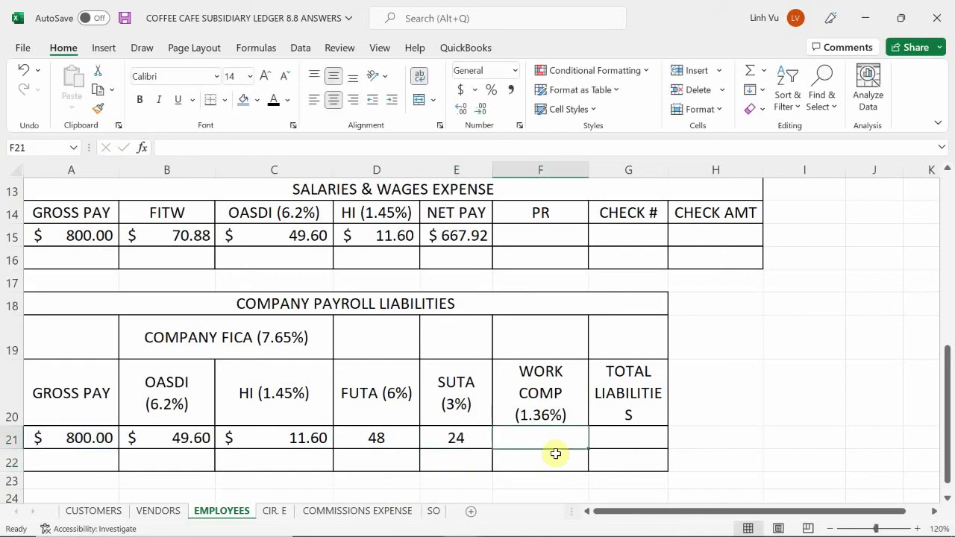
- Begin =ROUND( in the WORK COMP cell F21, correcting the stray 9 typo
{"action": "type", "text": "="}
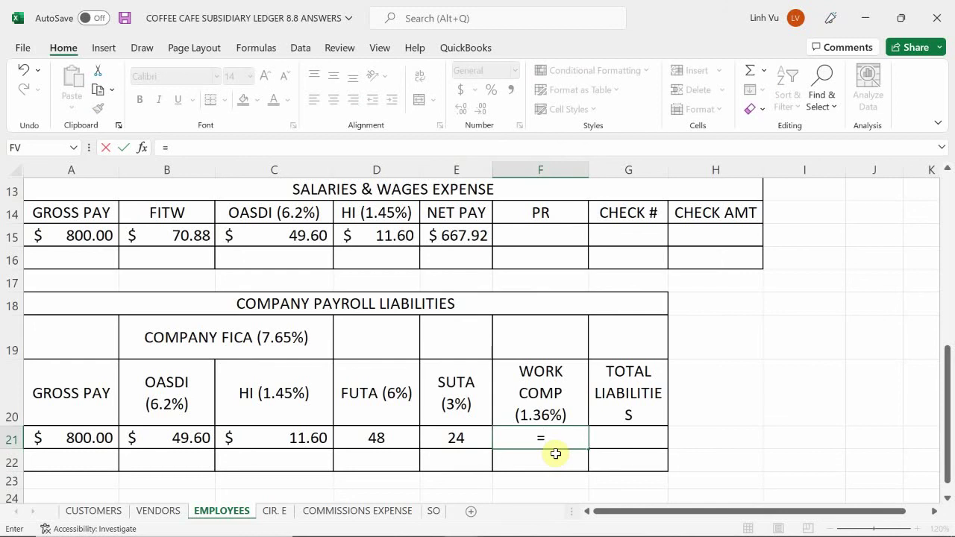
{"action": "type", "text": "round9"}
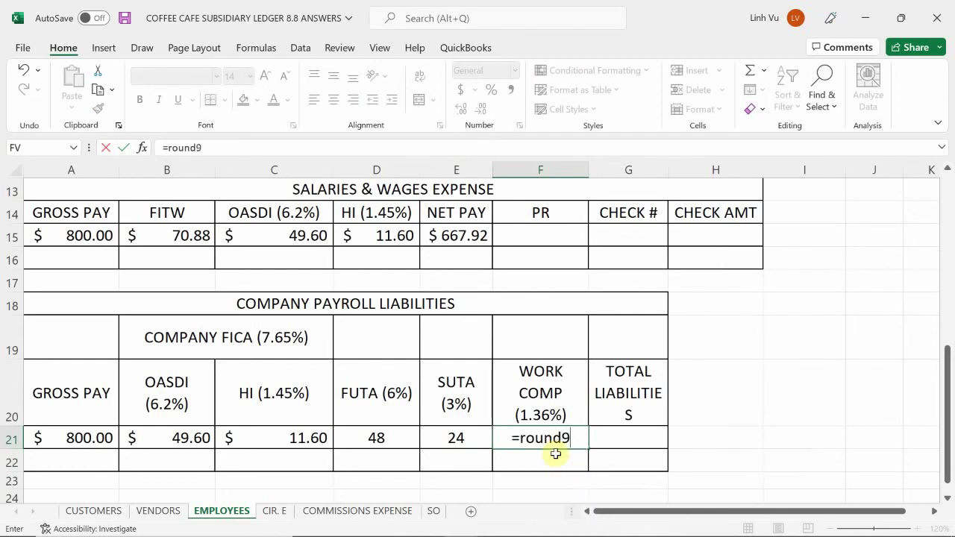
{"action": "key", "text": "BackSpace"}
{"action": "type", "text": "("}
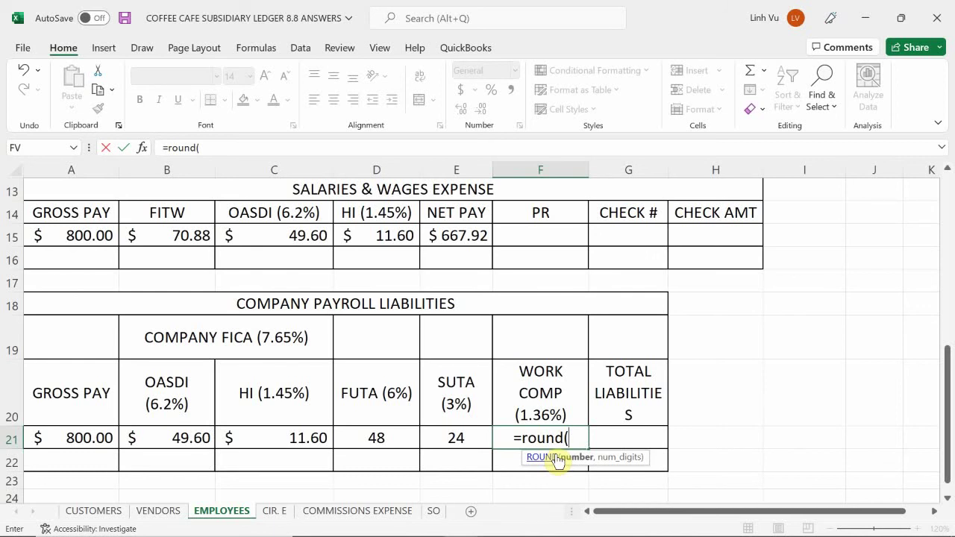
- Finish the WORK COMP formula as =ROUND(A21*0.0136,2), giving 10.88
{"action": "key", "text": "Left"}
{"action": "key", "text": "Left"}
{"action": "key", "text": "Left"}
{"action": "key", "text": "Left"}
{"action": "key", "text": "Left"}
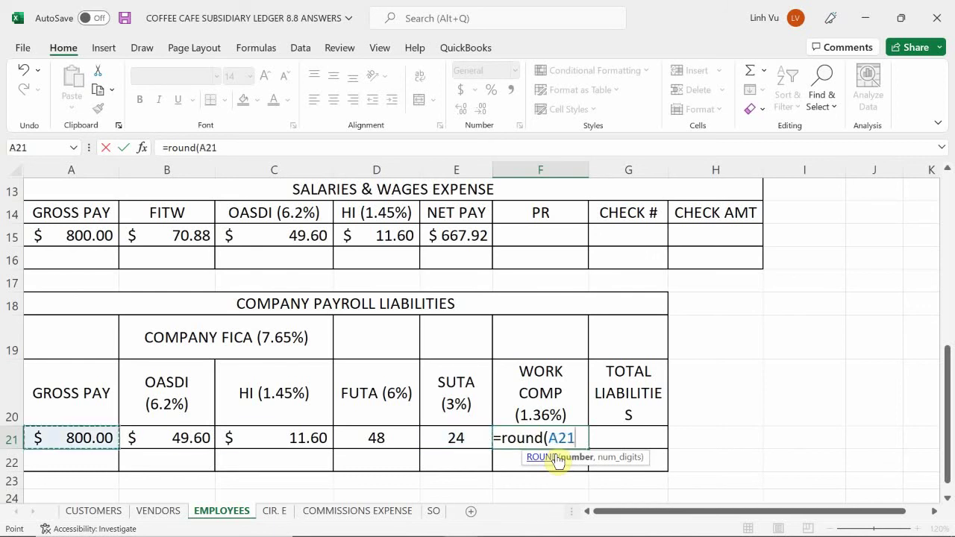
{"action": "type", "text": "*0.0136"}
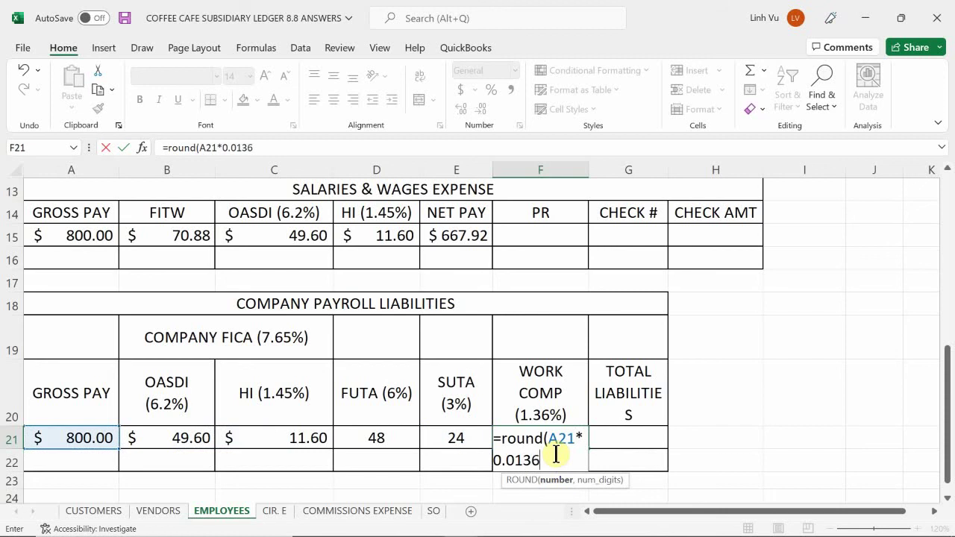
{"action": "type", "text": ",2"}
{"action": "key", "text": "Return"}
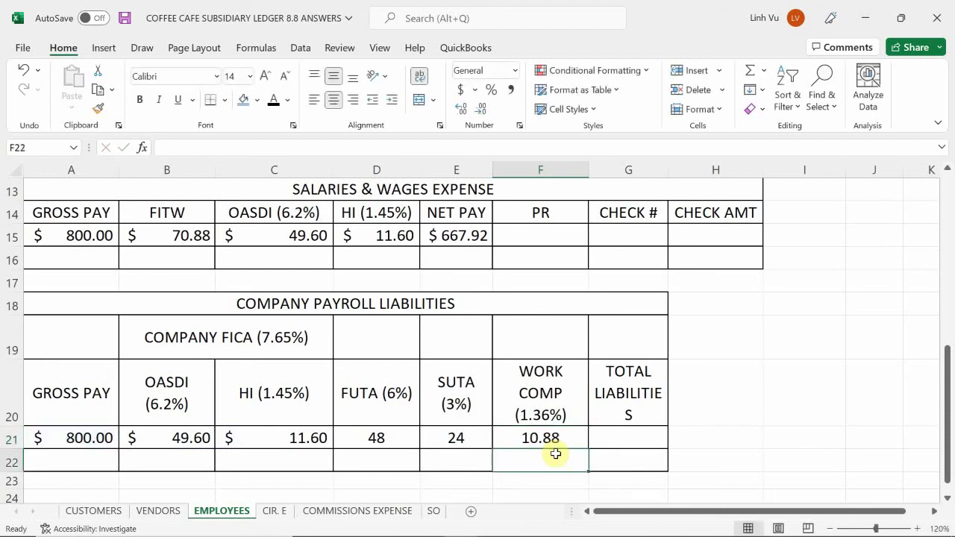
- Re-enter =ROUND(A21*0.0136,2) in the WORK COMP cell, fixing stray parentheses along the way
{"action": "key", "text": "Up"}
{"action": "type", "text": "="}
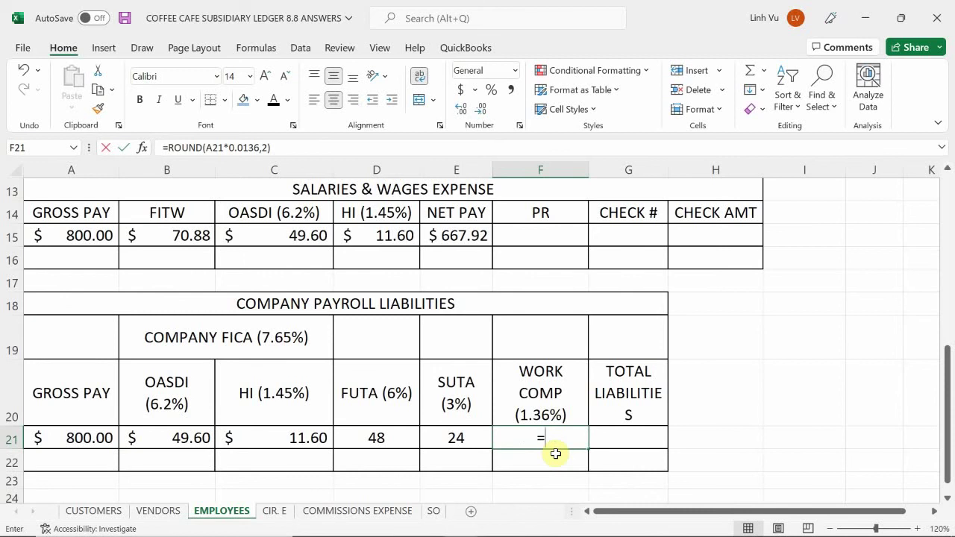
{"action": "type", "text": "round)"}
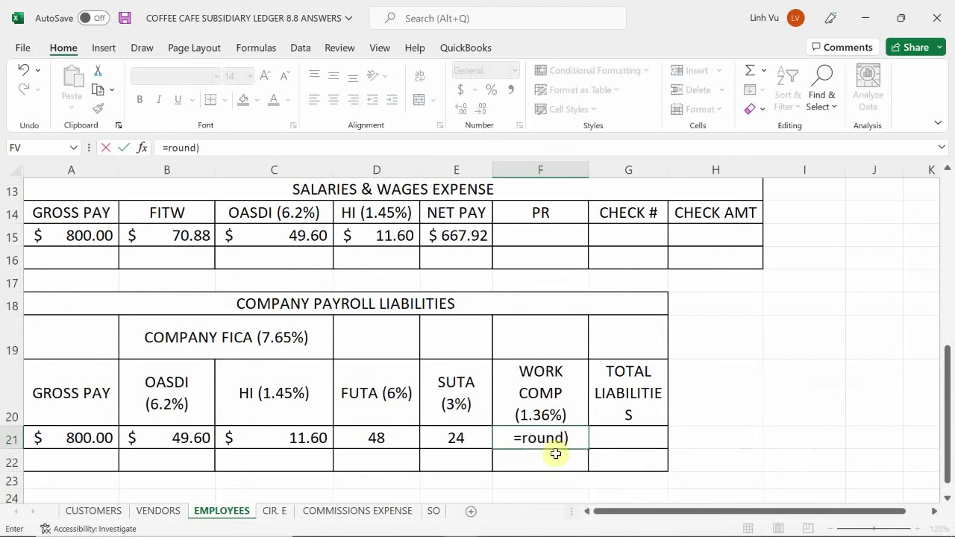
{"action": "key", "text": "BackSpace"}
{"action": "type", "text": ")"}
{"action": "key", "text": "BackSpace"}
{"action": "type", "text": ")"}
{"action": "key", "text": "BackSpace"}
{"action": "type", "text": "("}
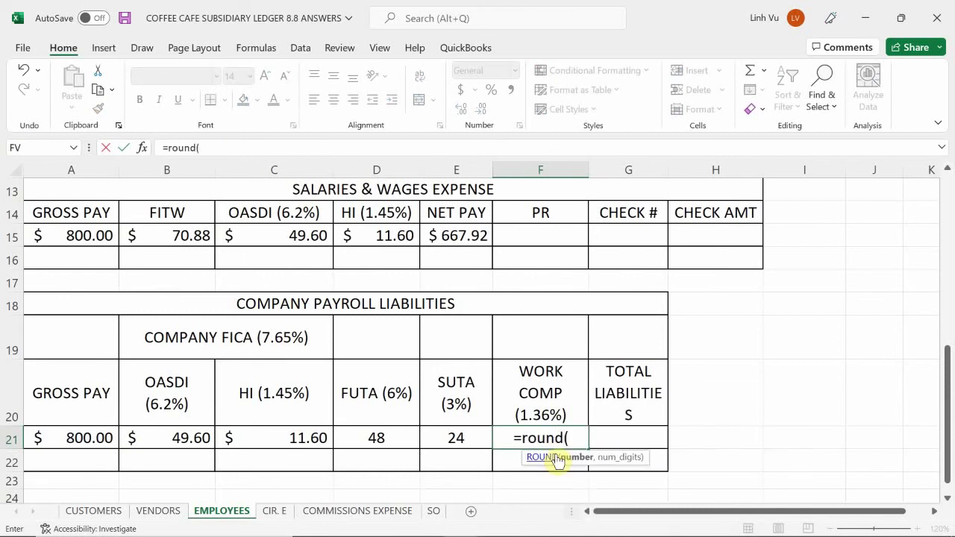
{"action": "key", "text": "Left"}
{"action": "key", "text": "Left"}
{"action": "key", "text": "Left"}
{"action": "key", "text": "Left"}
{"action": "key", "text": "Left"}
{"action": "type", "text": "*"}
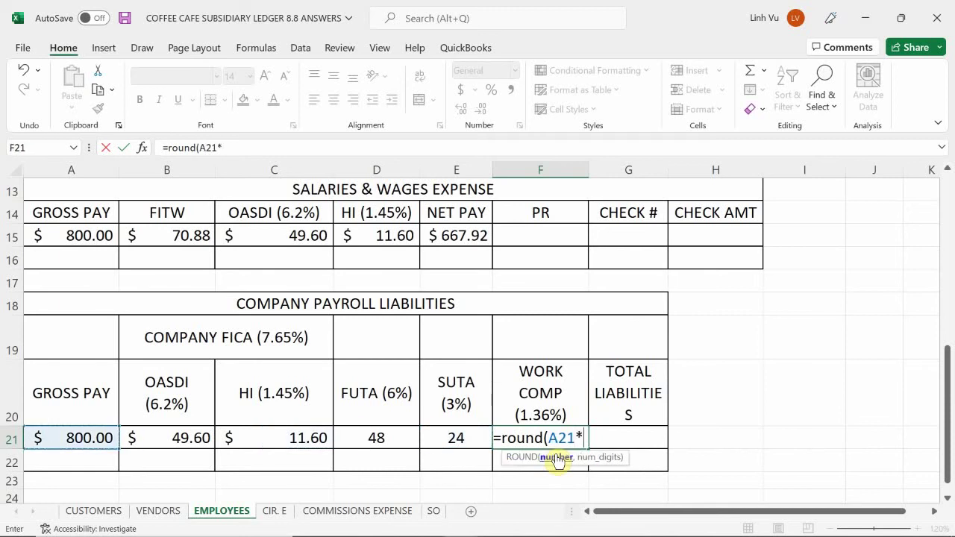
{"action": "type", "text": "0.0136,"}
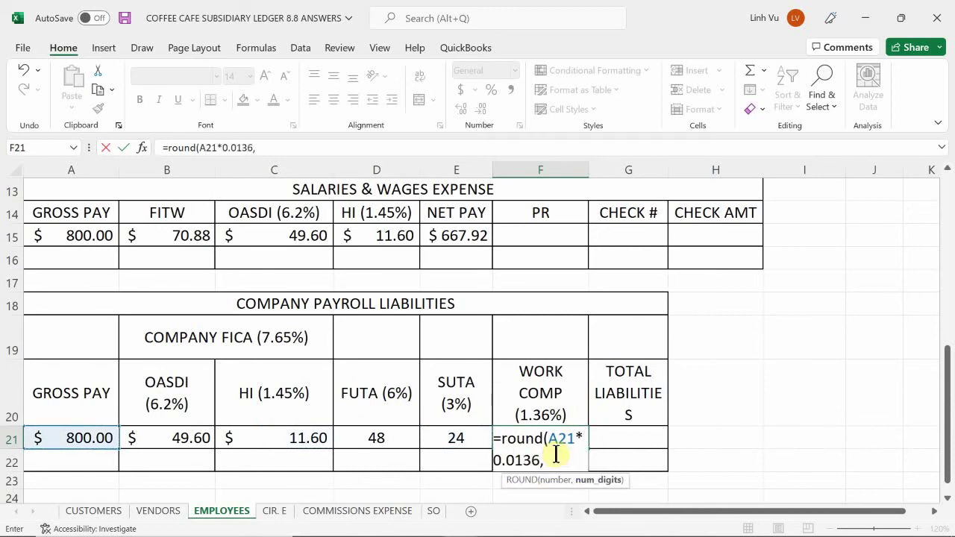
{"action": "type", "text": "2"}
{"action": "key", "text": "Return"}
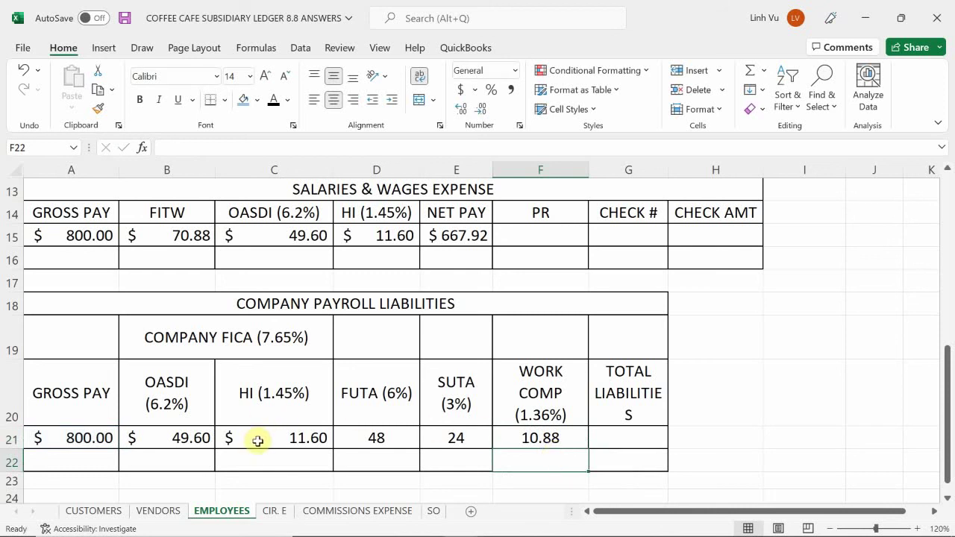
- Apply Accounting number format to the OASDI through WORK COMP amounts
{"action": "left_click", "coordinate": [179, 438]}
{"action": "left_click_drag", "start_coordinate": [179, 438], "coordinate": [552, 458]}
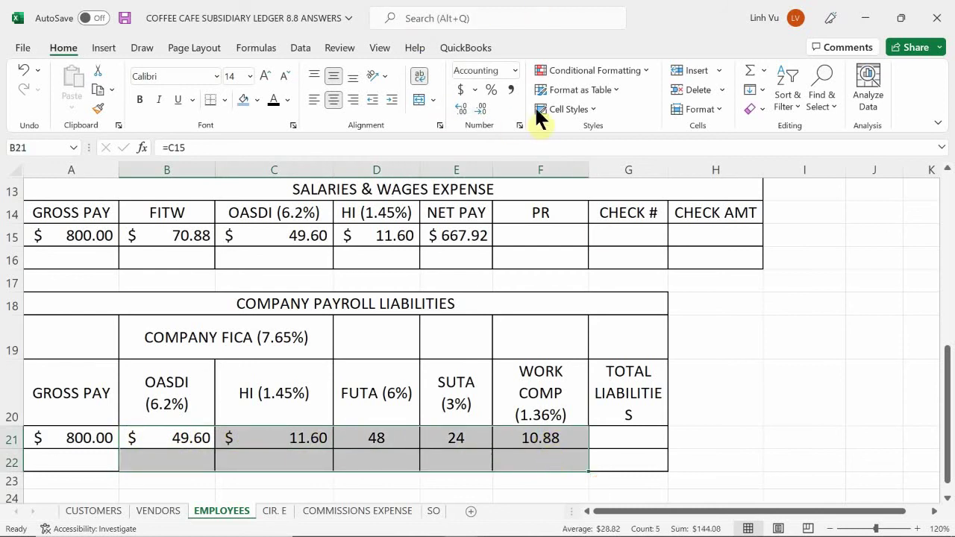
{"action": "left_click", "coordinate": [463, 87]}
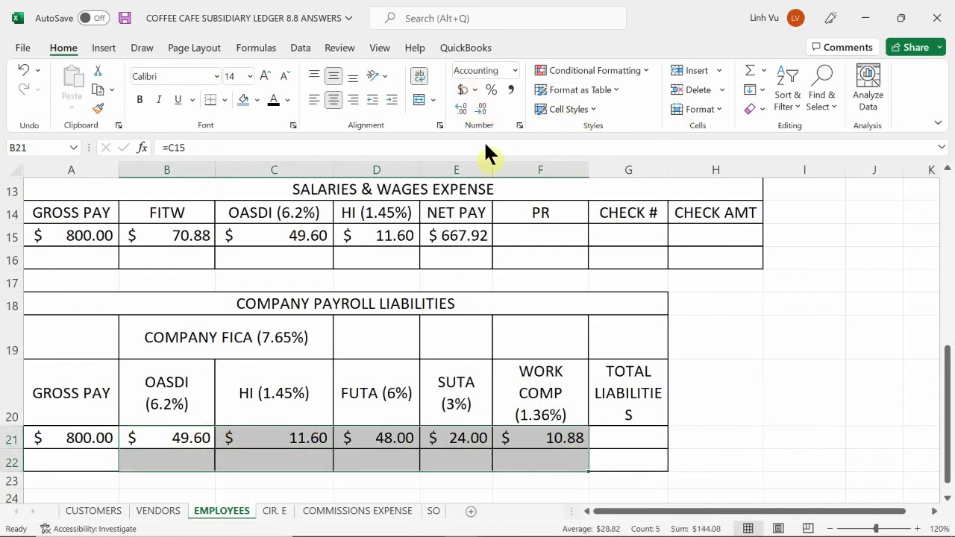
- Enter =SUM(B21:F21) in TOTAL LIABILITIES, giving $144.08
{"action": "left_click", "coordinate": [627, 441]}
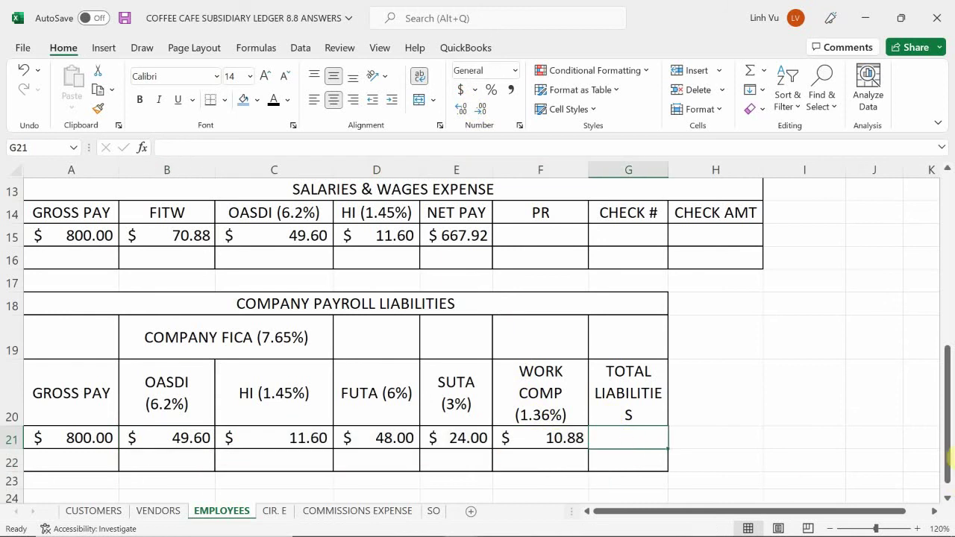
{"action": "type", "text": "=sun"}
{"action": "key", "text": "BackSpace"}
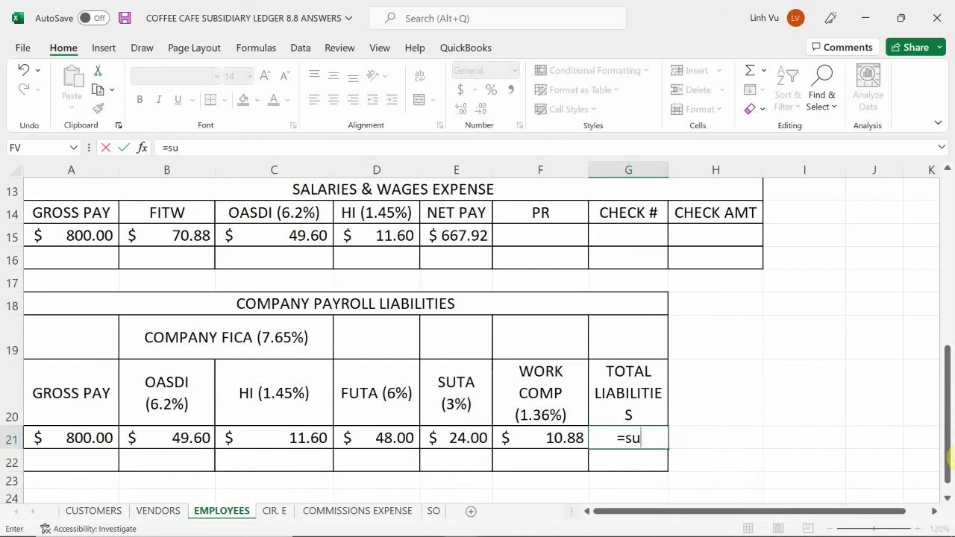
{"action": "type", "text": "m("}
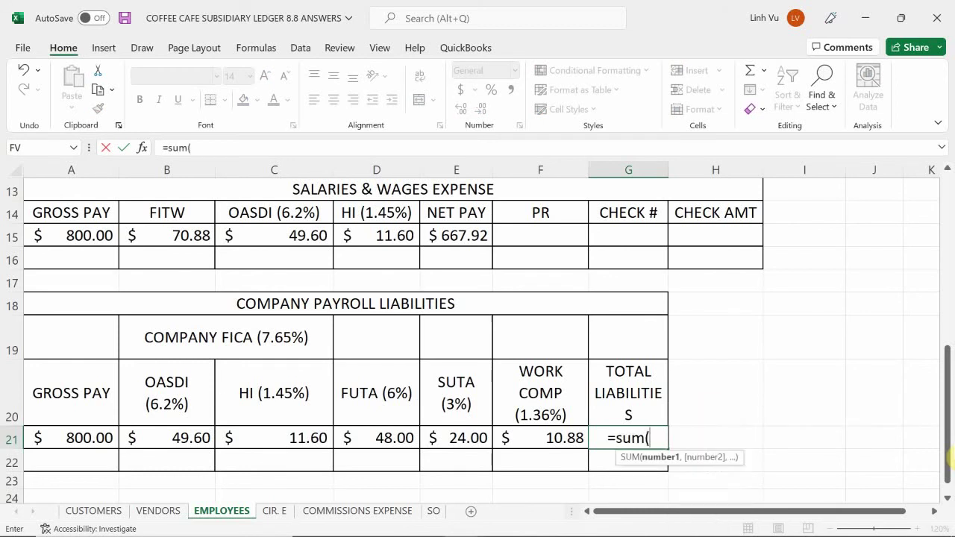
{"action": "key", "text": "Left"}
{"action": "key", "text": "shift+Left"}
{"action": "key", "text": "shift+Left"}
{"action": "key", "text": "shift+Left"}
{"action": "key", "text": "shift+Left"}
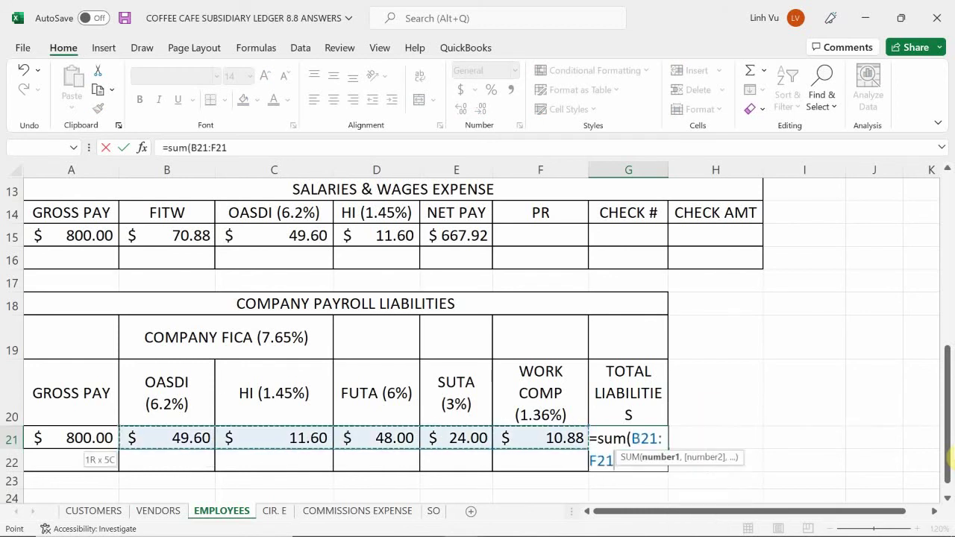
{"action": "key", "text": "Return"}
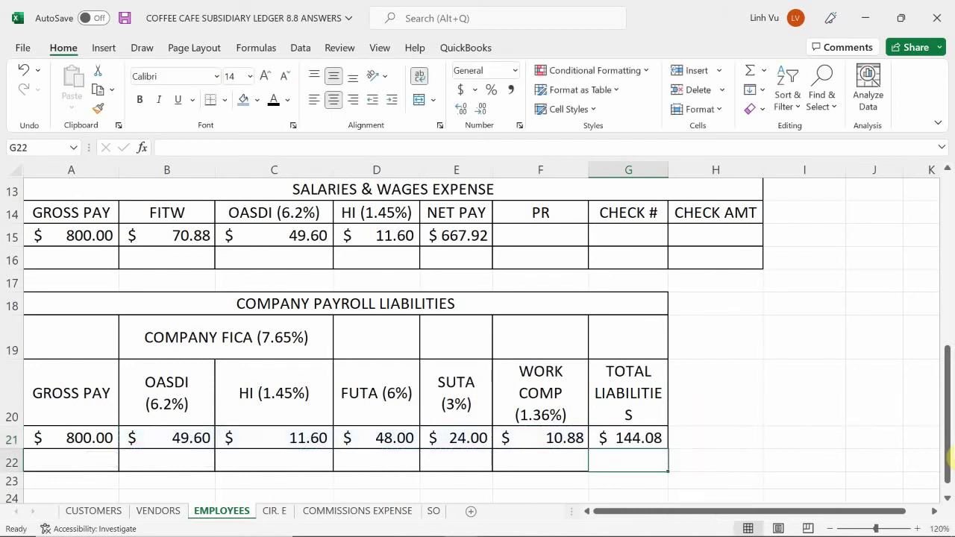
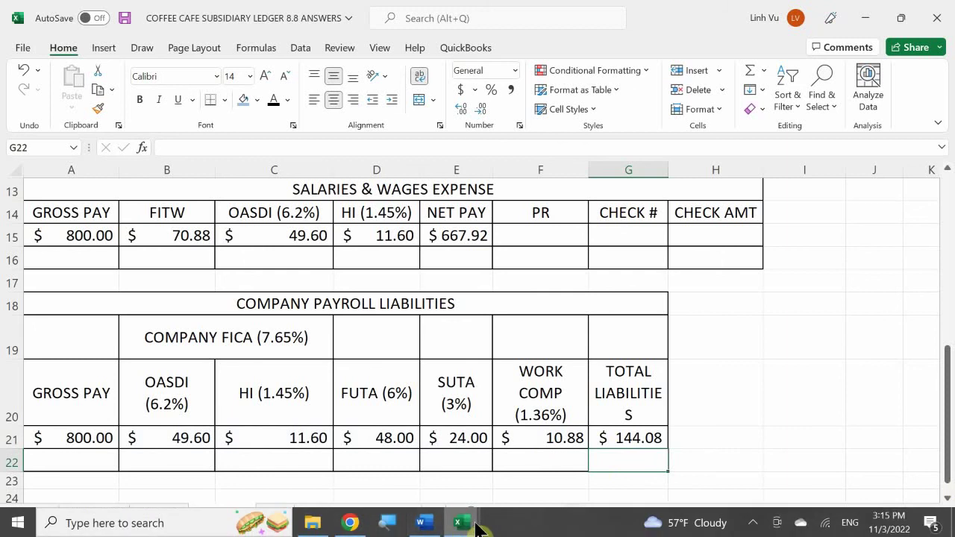
- Bring the General Journal workbook forward and look up the expense accounts on its COA sheet
{"action": "mouse_move", "coordinate": [477, 528]}
{"action": "left_click", "coordinate": [255, 455]}
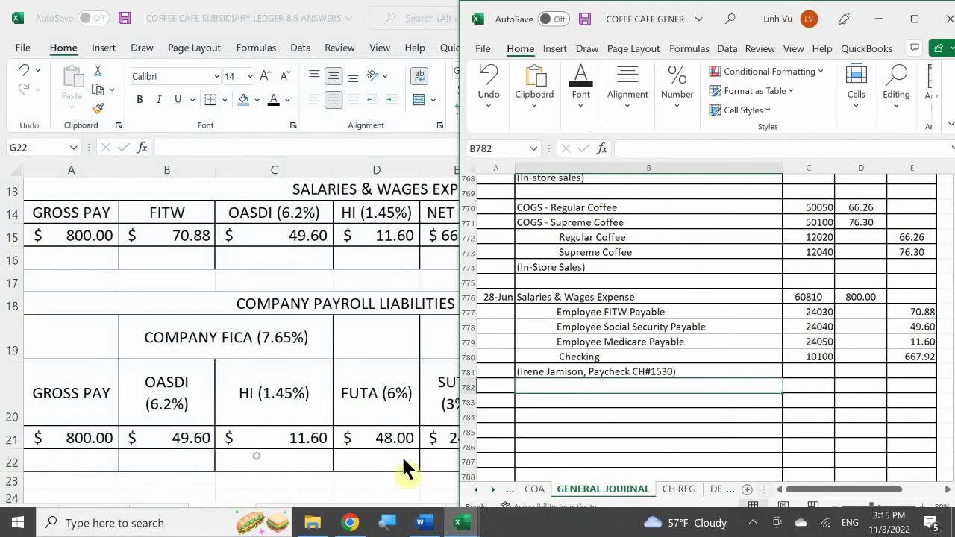
{"action": "left_click", "coordinate": [534, 489]}
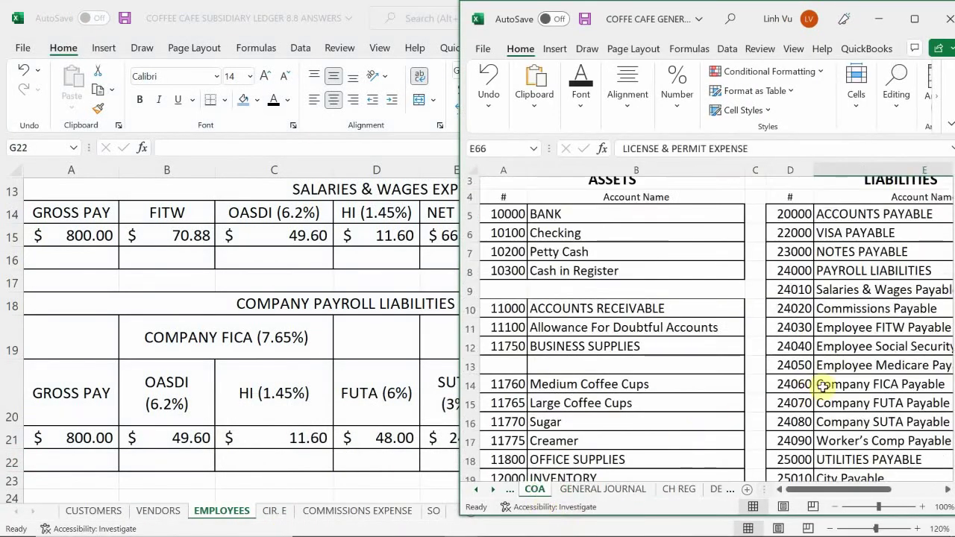
{"action": "scroll", "coordinate": [835, 396], "scroll_direction": "down", "scroll_amount": 11}
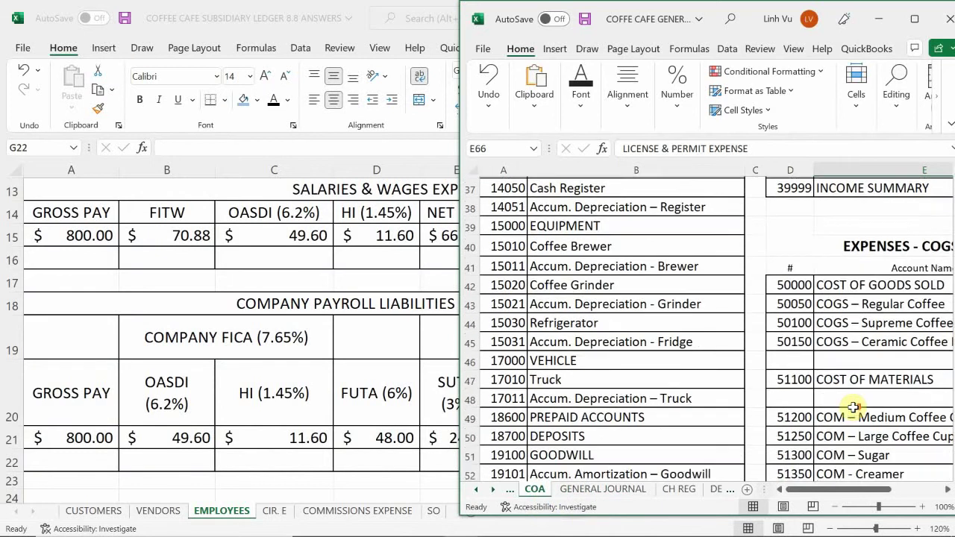
{"action": "scroll", "coordinate": [853, 406], "scroll_direction": "down", "scroll_amount": 9}
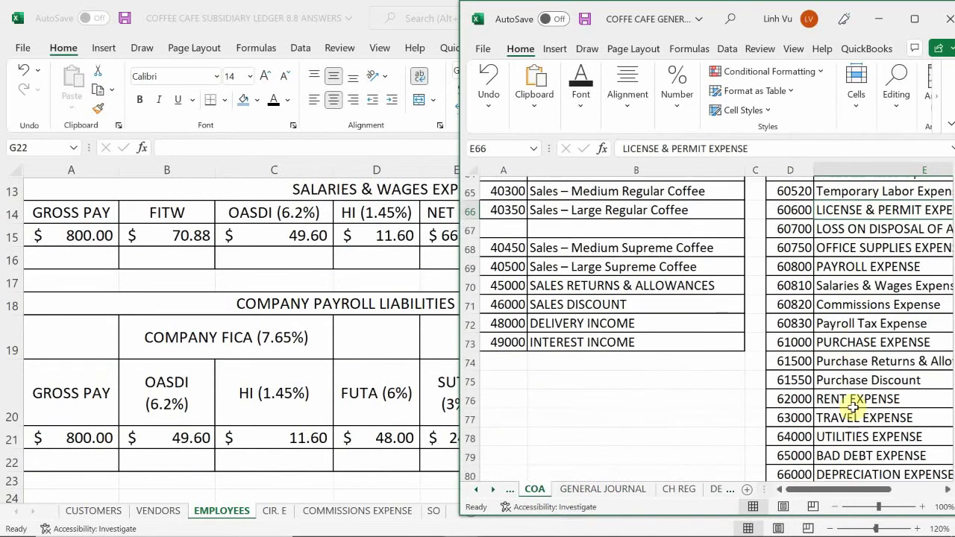
{"action": "scroll", "coordinate": [853, 407], "scroll_direction": "down", "scroll_amount": 1}
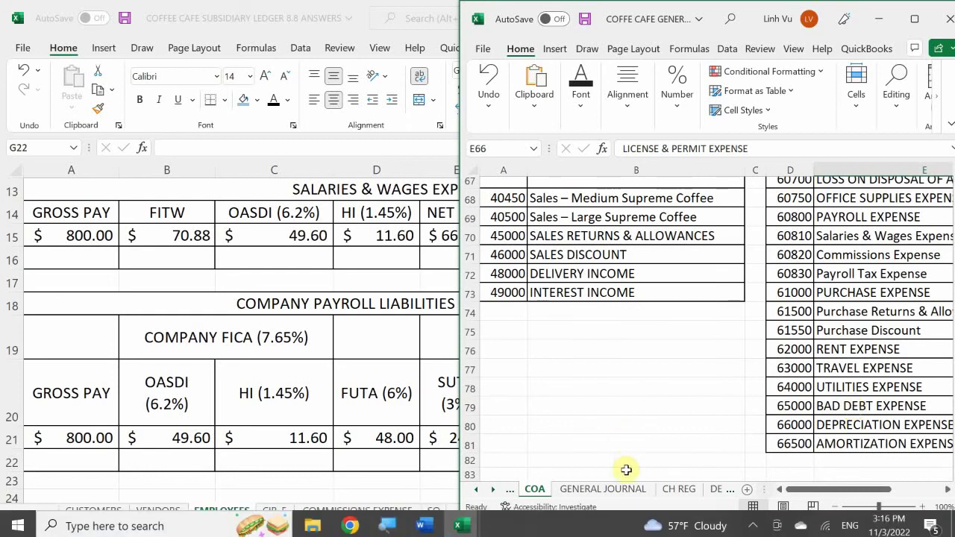
{"action": "left_click", "coordinate": [602, 488]}
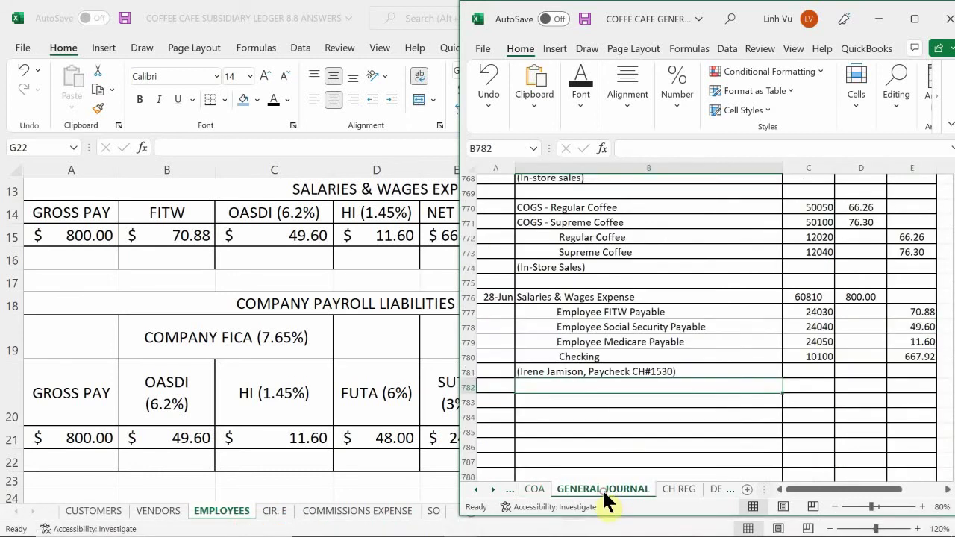
- Enter date 6/28, description Payroll Tax Expense and account 80830 in row 783
{"action": "left_click", "coordinate": [496, 399]}
{"action": "type", "text": "6/28"}
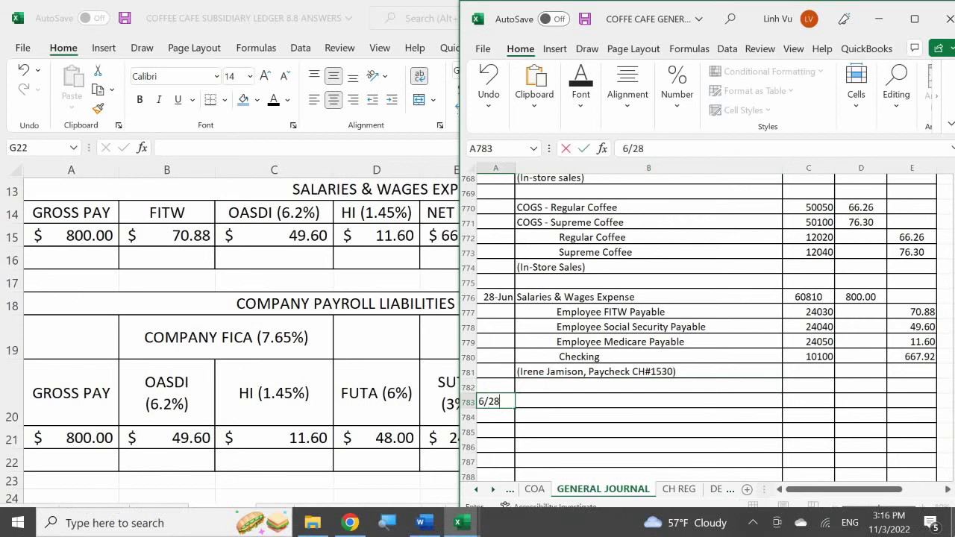
{"action": "key", "text": "Return"}
{"action": "left_click", "coordinate": [649, 401]}
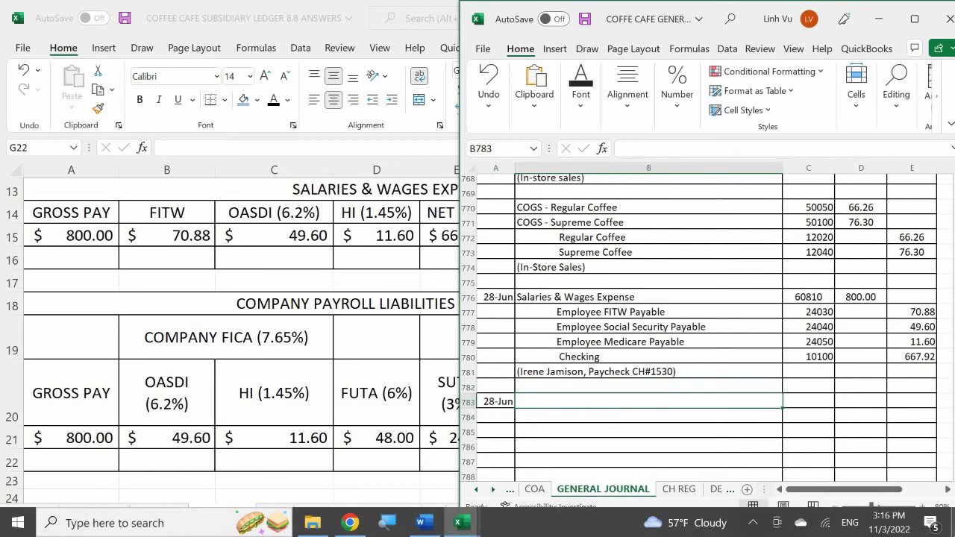
{"action": "type", "text": "Payroll "}
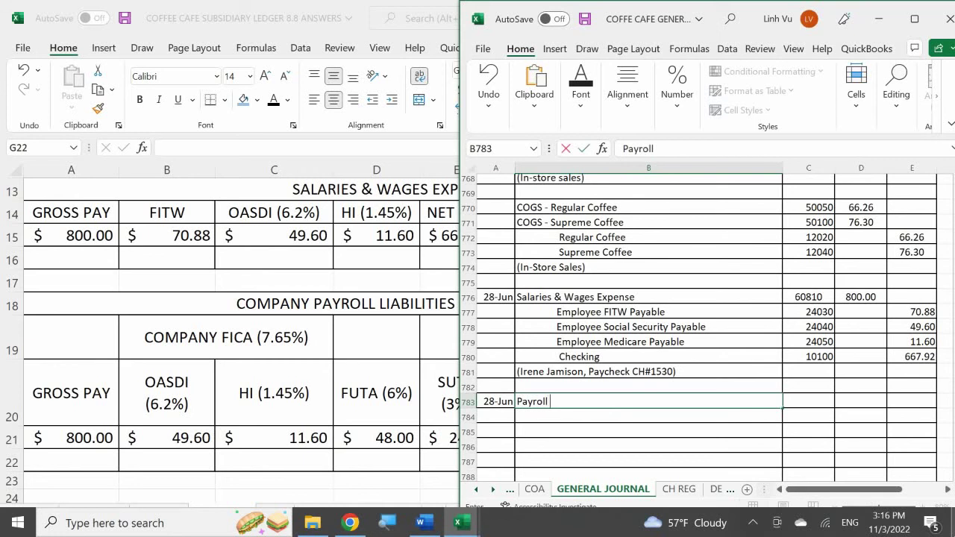
{"action": "type", "text": "Tax Expense"}
{"action": "key", "text": "Tab"}
{"action": "type", "text": "80"}
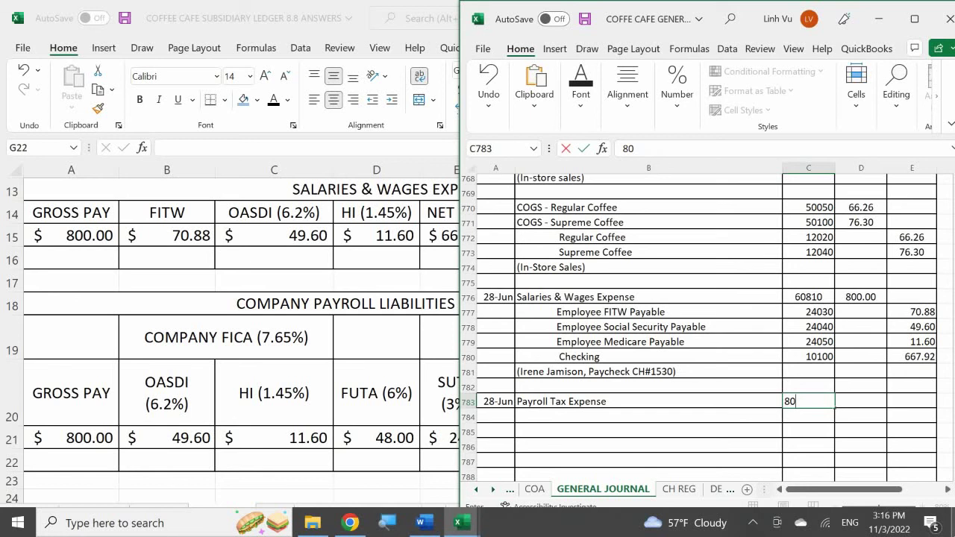
{"action": "type", "text": "830"}
{"action": "key", "text": "Return"}
{"action": "key", "text": "Right"}
{"action": "key", "text": "Up"}
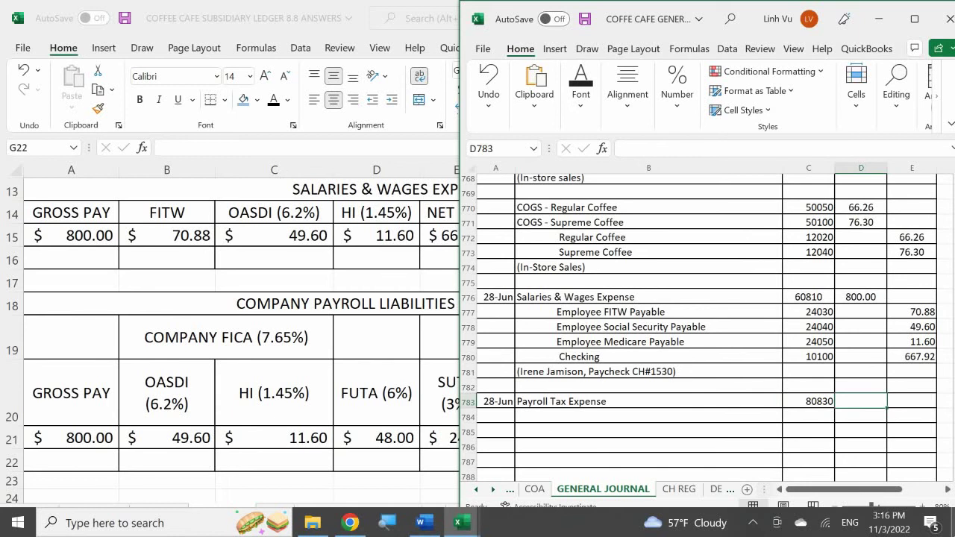
- Make the D783 debit a SUM of the credit cells E784:E788 below it
{"action": "type", "text": "="}
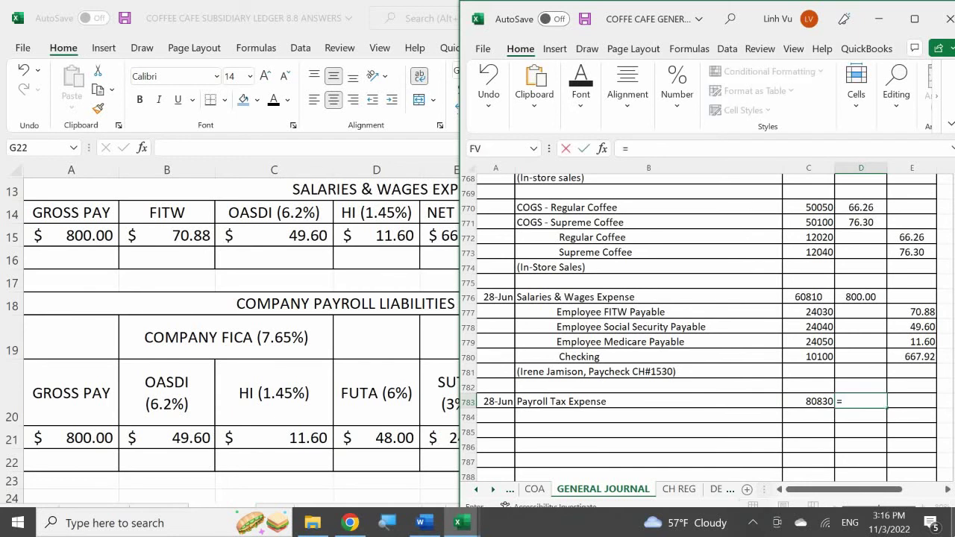
{"action": "type", "text": "sum("}
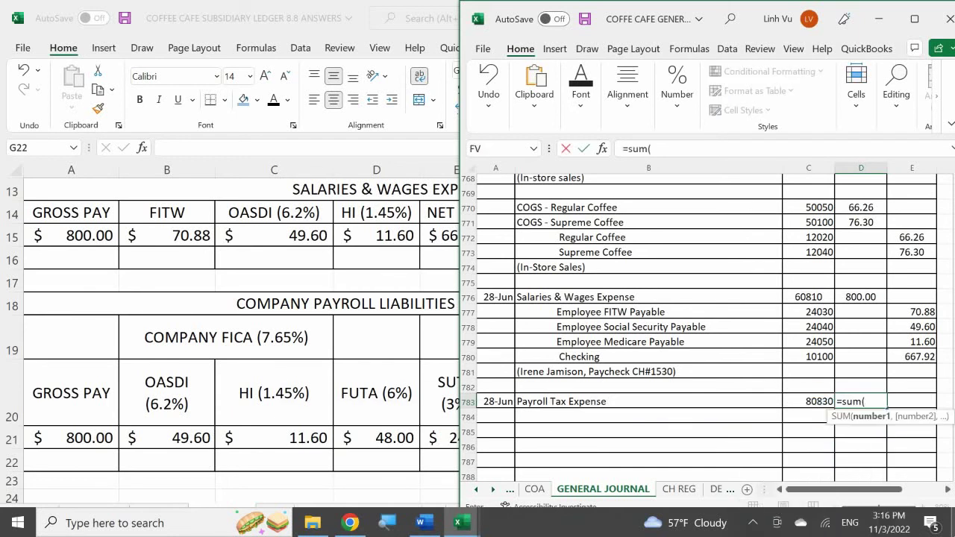
{"action": "key", "text": "Right"}
{"action": "key", "text": "Down"}
{"action": "key", "text": "shift+Down"}
{"action": "key", "text": "shift+Down"}
{"action": "key", "text": "shift+Down"}
{"action": "key", "text": "shift+Down"}
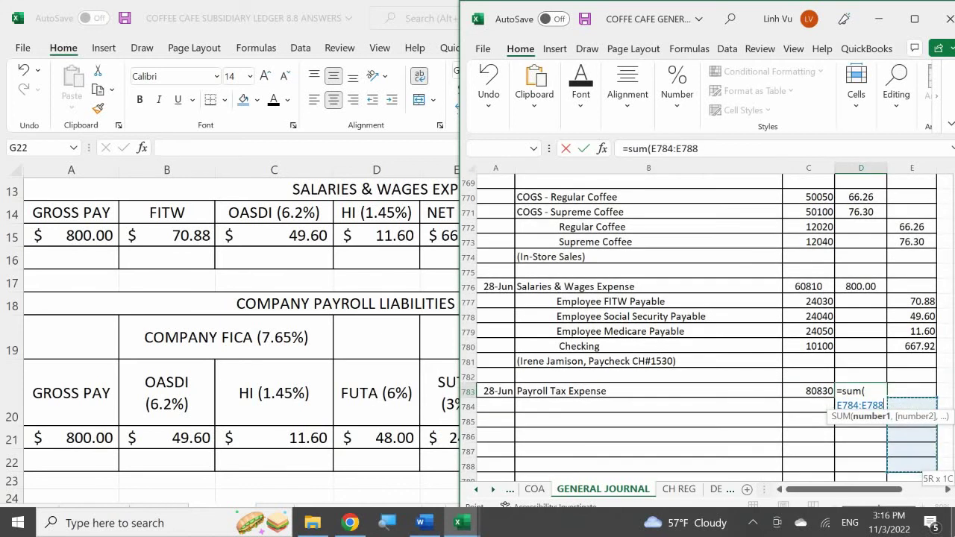
{"action": "key", "text": "Return"}
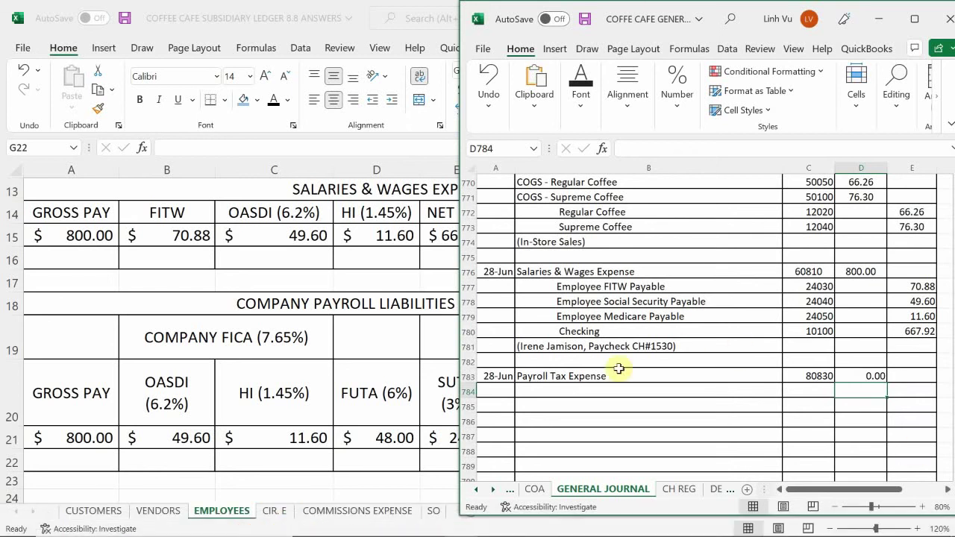
- Show the COA sheet, which lists Payroll Tax Expense as account 60830
{"action": "left_click", "coordinate": [535, 489]}
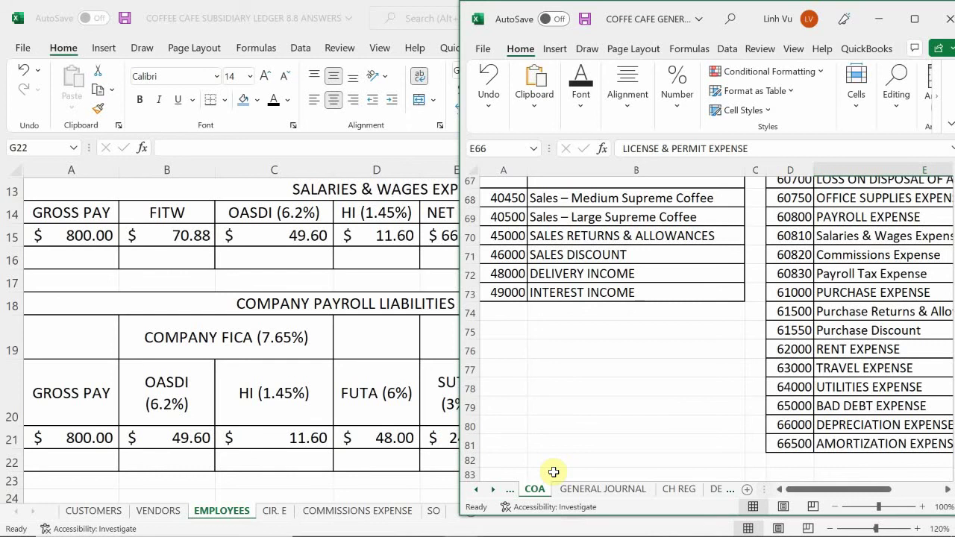
- Review the payroll liability accounts on the COA sheet, starting from account 63000
{"action": "left_click", "coordinate": [778, 364]}
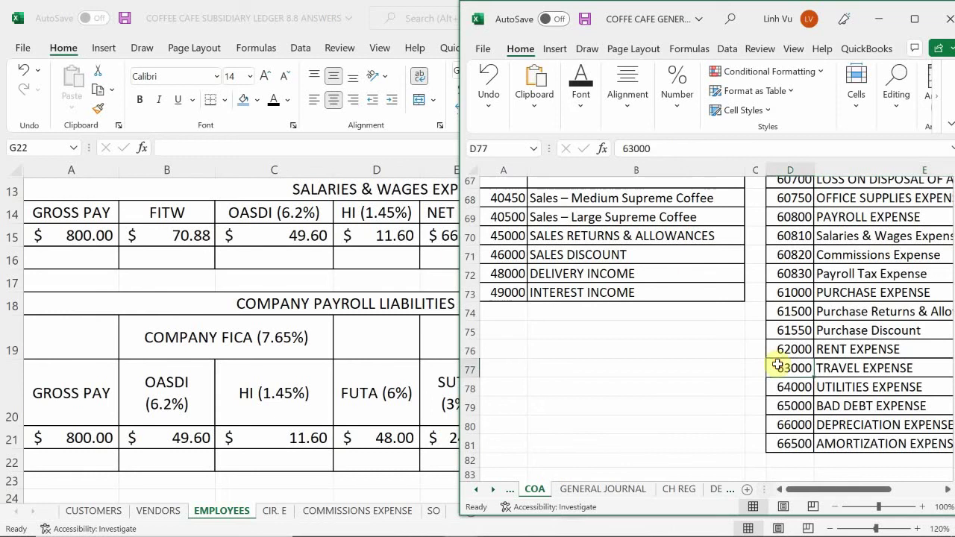
{"action": "scroll", "coordinate": [783, 364], "scroll_direction": "up", "scroll_amount": 8}
{"action": "scroll", "coordinate": [782, 364], "scroll_direction": "up", "scroll_amount": 14}
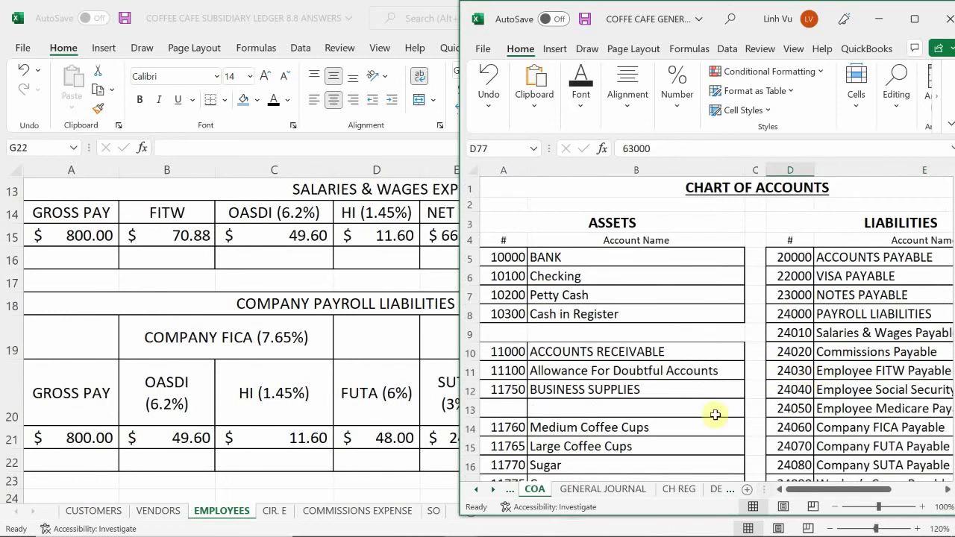
{"action": "left_click_drag", "start_coordinate": [813, 489], "coordinate": [850, 489]}
{"action": "scroll", "coordinate": [761, 330], "scroll_direction": "down", "scroll_amount": 2}
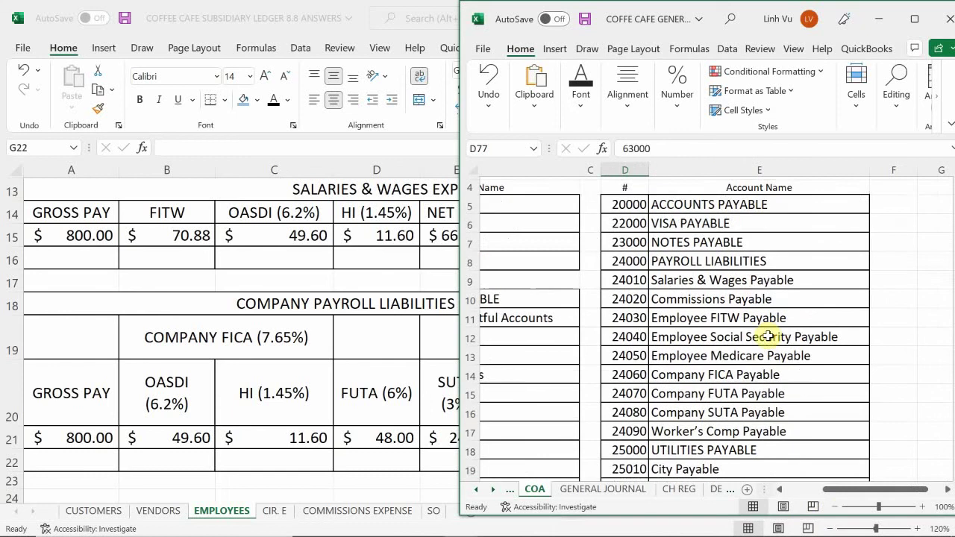
{"action": "scroll", "coordinate": [768, 337], "scroll_direction": "down", "scroll_amount": 1}
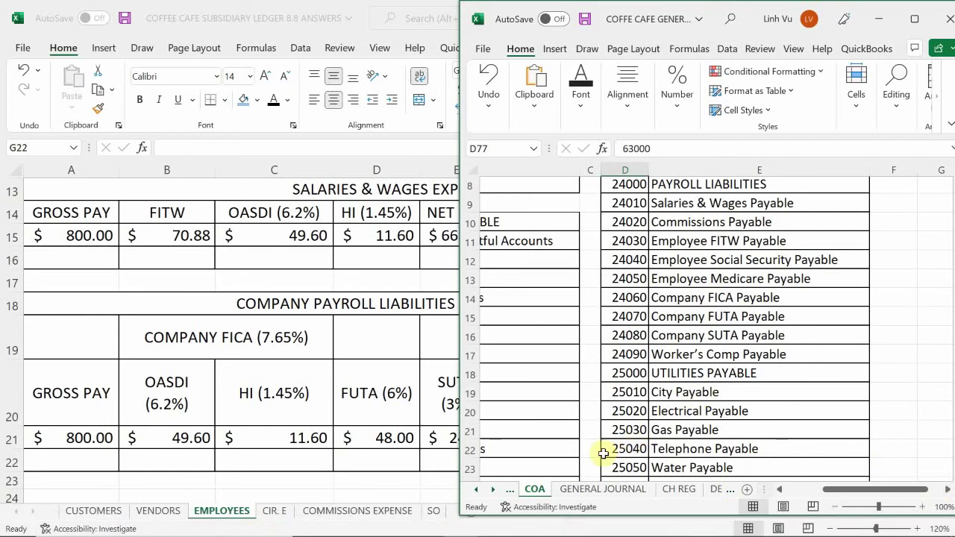
- Check the check 1531 payee on the CH REG sheet, then go back to the General Journal
{"action": "left_click", "coordinate": [679, 488]}
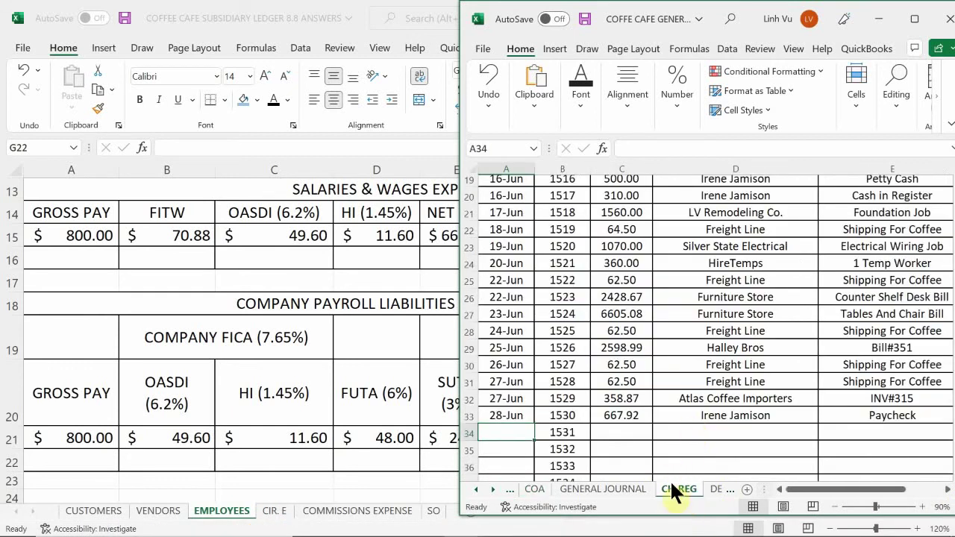
{"action": "left_click", "coordinate": [697, 435]}
{"action": "scroll", "coordinate": [705, 431], "scroll_direction": "down", "scroll_amount": 2}
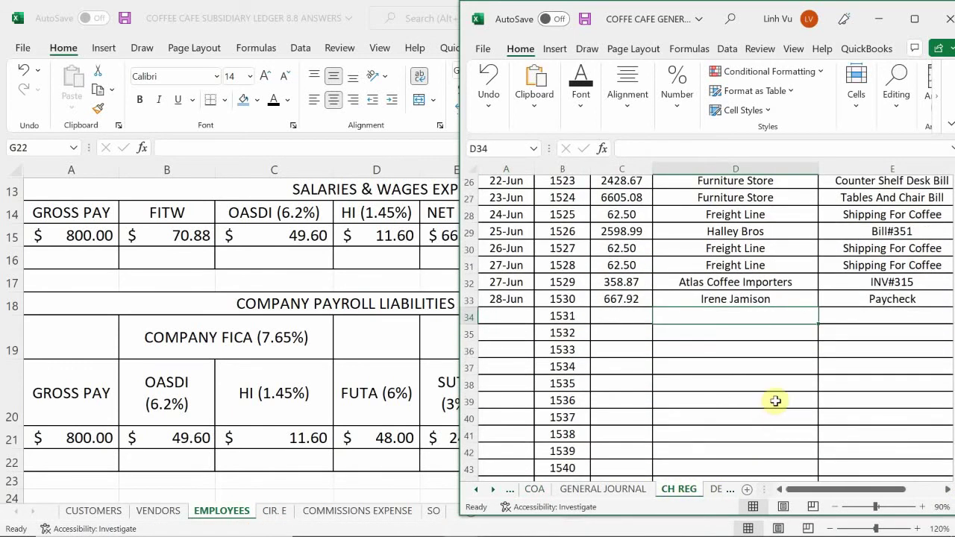
{"action": "scroll", "coordinate": [775, 400], "scroll_direction": "up", "scroll_amount": 1}
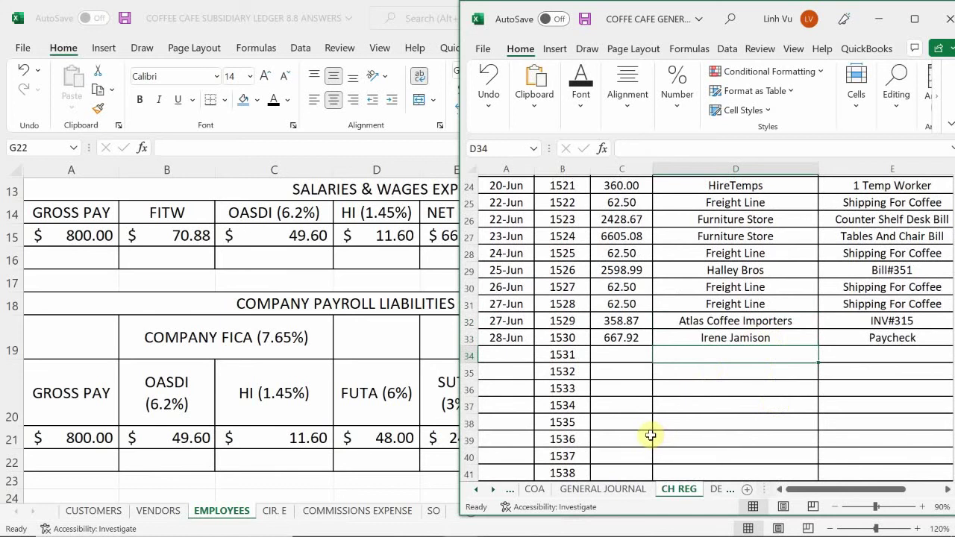
{"action": "left_click", "coordinate": [618, 486]}
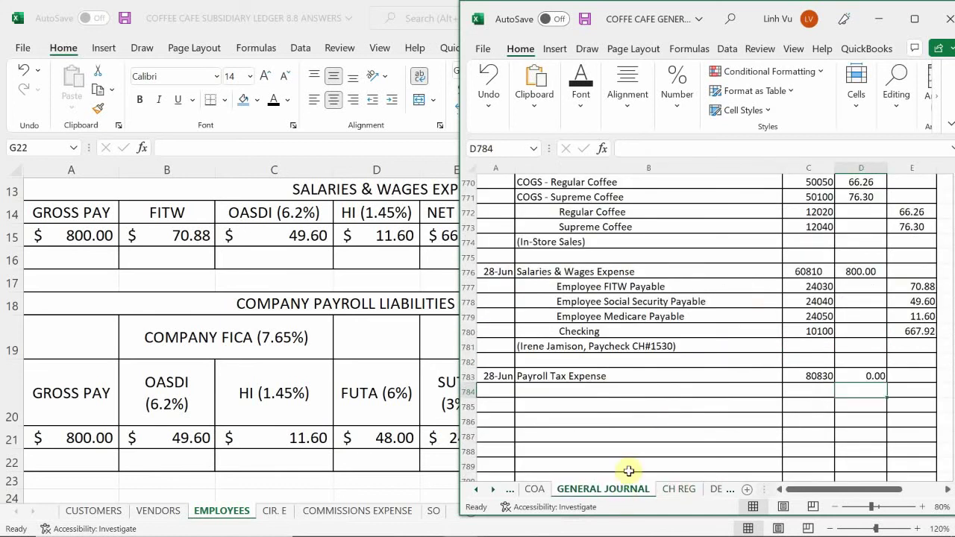
- Enter 'Company FICA Payable' as the first credit line description in B784
{"action": "left_click", "coordinate": [581, 402]}
{"action": "key", "text": "Down"}
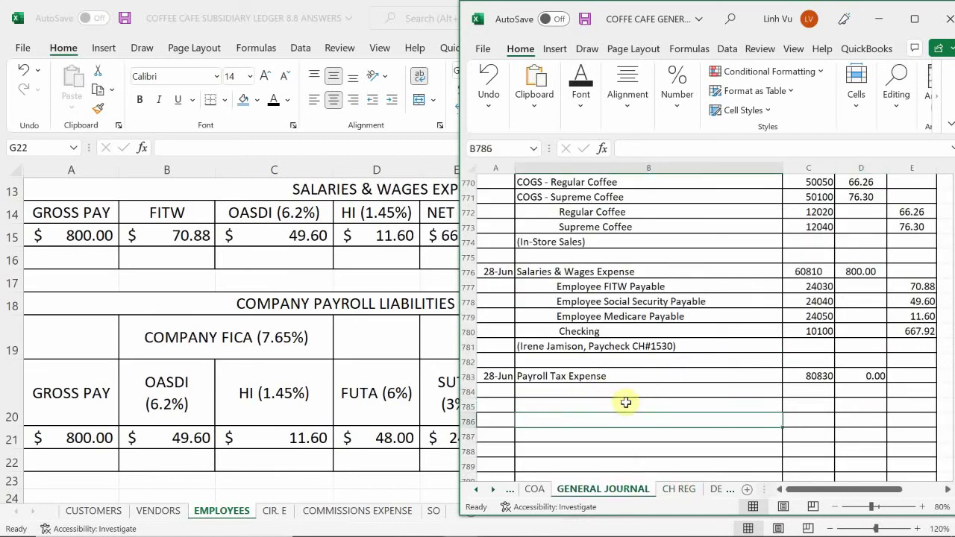
{"action": "key", "text": "Up"}
{"action": "key", "text": "Up"}
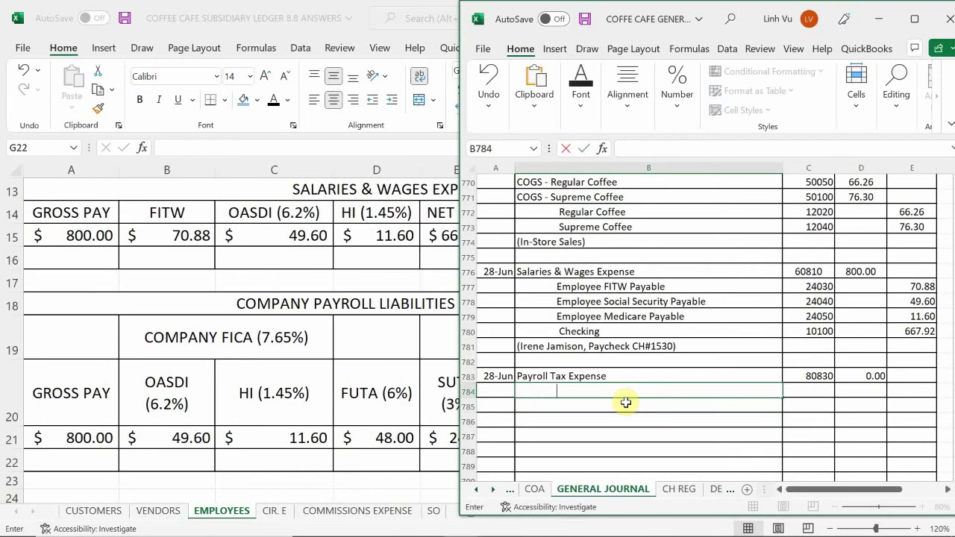
{"action": "type", "text": "Company FICA,"}
{"action": "key", "text": "BackSpace"}
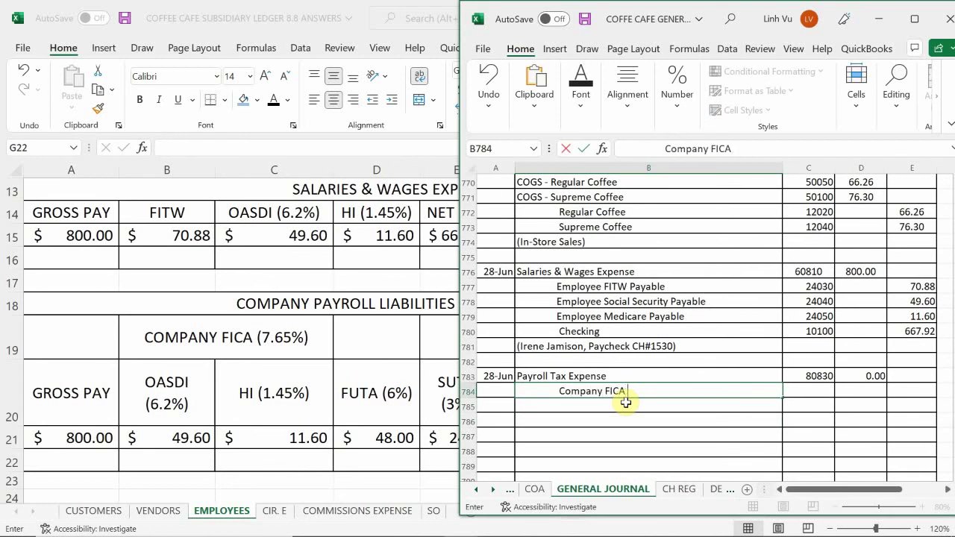
{"action": "type", "text": "Payable"}
{"action": "key", "text": "Return"}
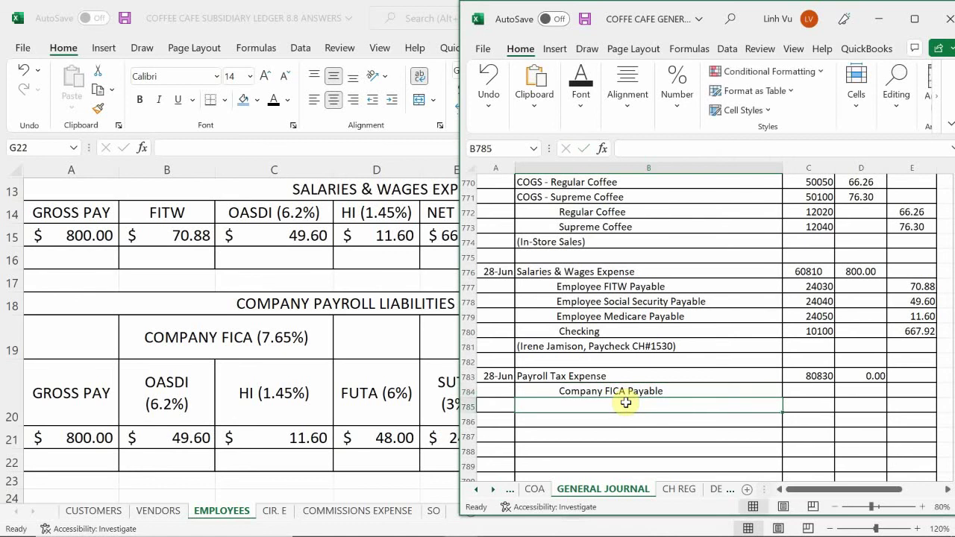
- Add the Company FUTA Payable, Company SUTA Payable and Worker's Compensation Payable lines
{"action": "type", "text": "Com"}
{"action": "key", "text": "BackSpace"}
{"action": "key", "text": "BackSpace"}
{"action": "key", "text": "BackSpace"}
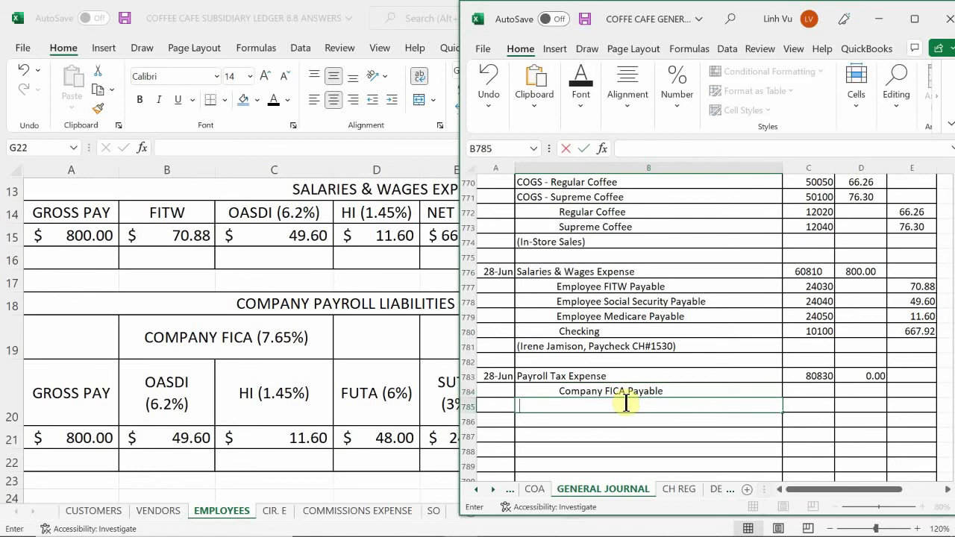
{"action": "type", "text": "Company FUTA"}
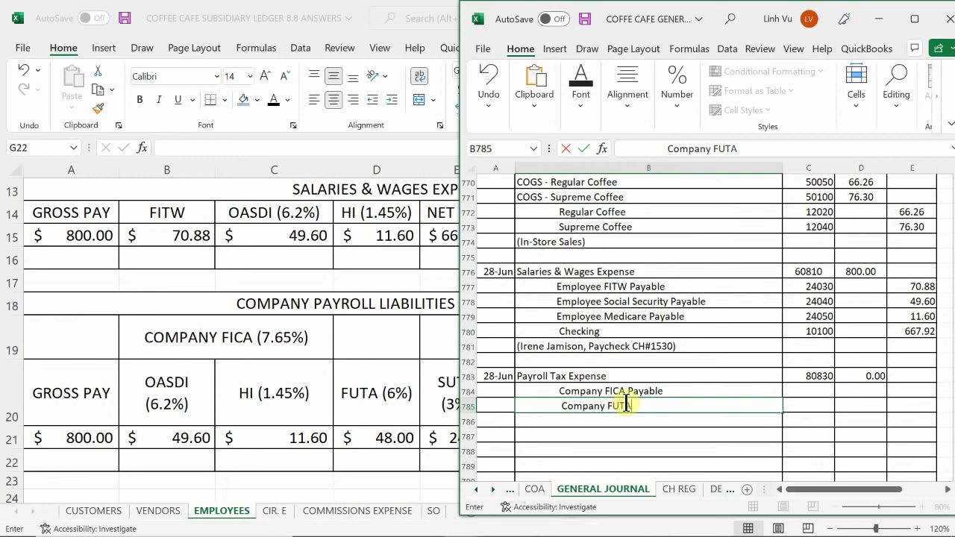
{"action": "key", "text": "BackSpace"}
{"action": "type", "text": "a"}
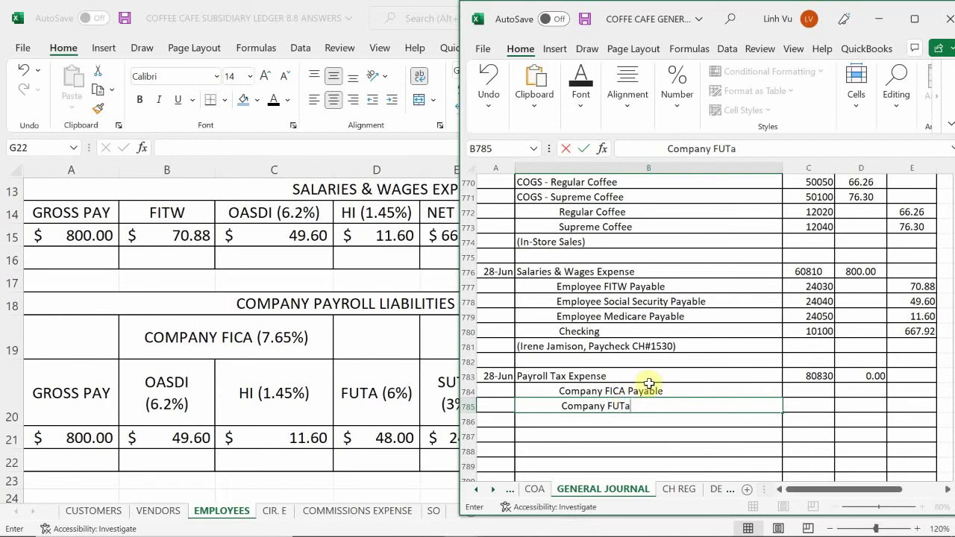
{"action": "key", "text": "BackSpace"}
{"action": "type", "text": "A Payable"}
{"action": "key", "text": "Return"}
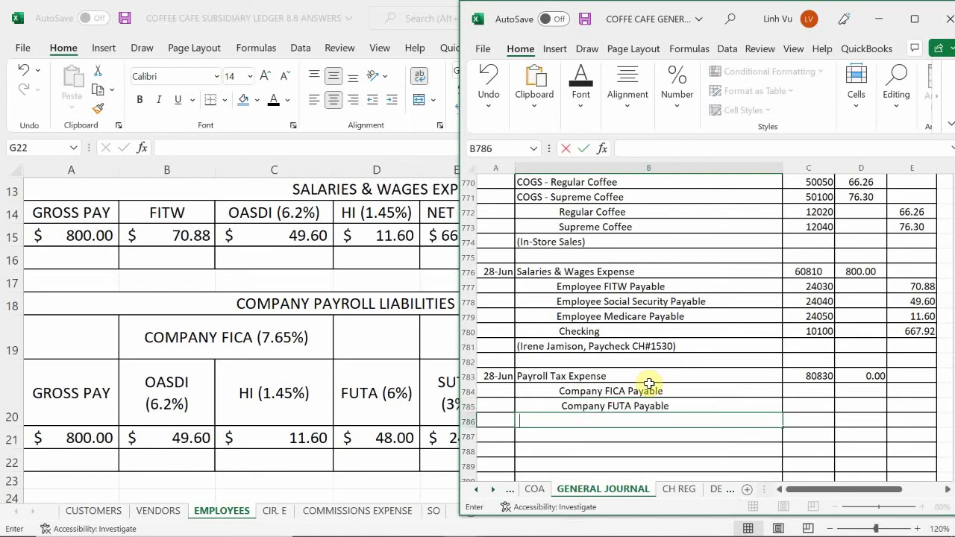
{"action": "type", "text": "Comp"}
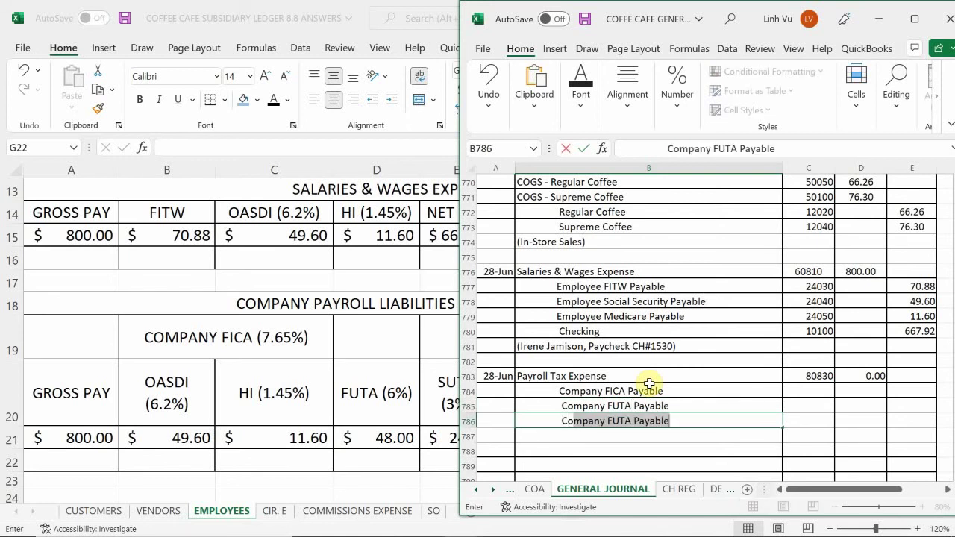
{"action": "type", "text": "any SUTA"}
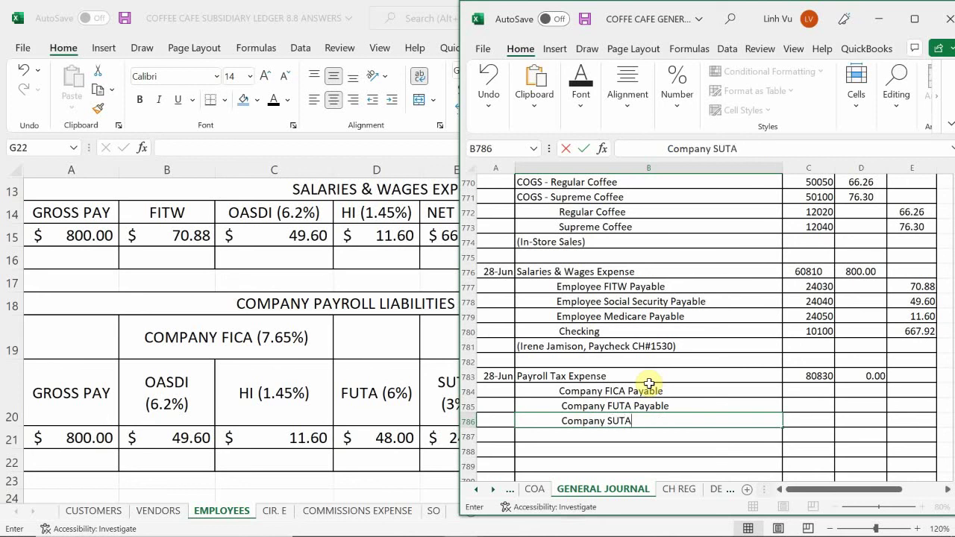
{"action": "type", "text": " Payable"}
{"action": "key", "text": "Return"}
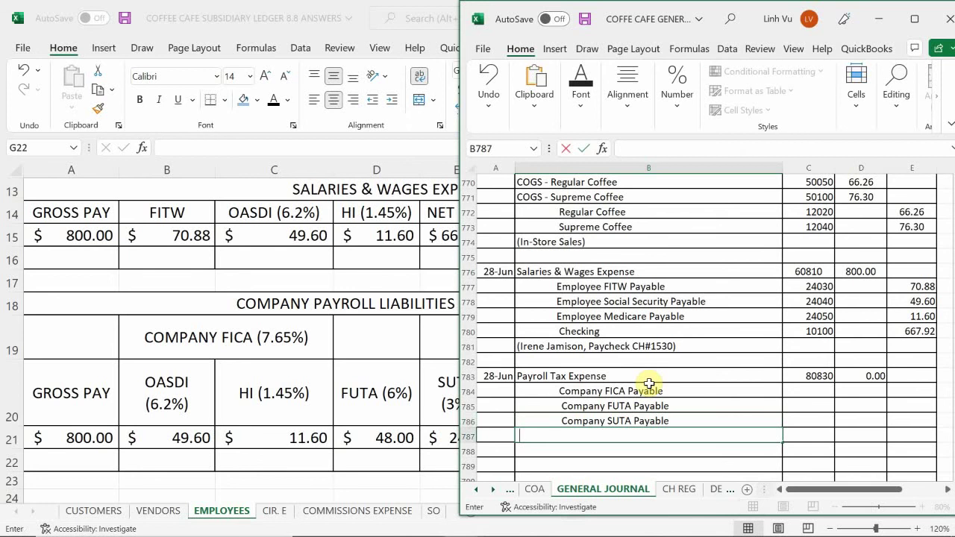
{"action": "type", "text": "Worker's Compensation"}
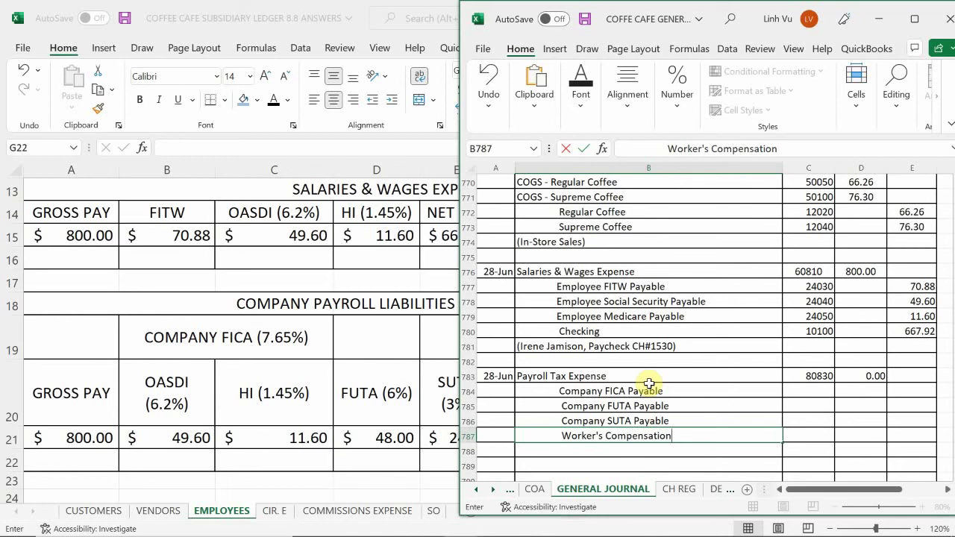
{"action": "type", "text": " Payable"}
{"action": "key", "text": "Return"}
- Give the four payable lines account numbers 24060, 24070, 24080 and 24090
{"action": "key", "text": "Up"}
{"action": "key", "text": "Right"}
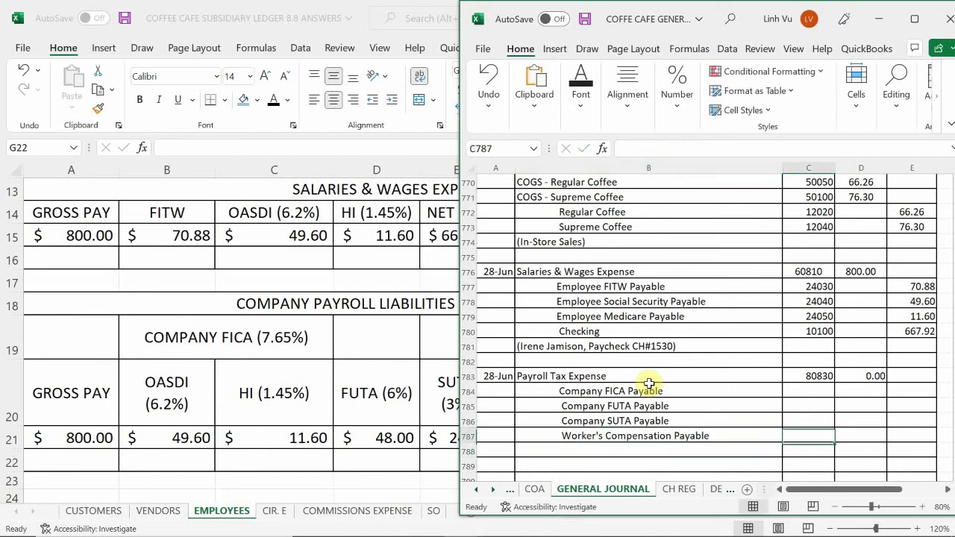
{"action": "key", "text": "Up"}
{"action": "key", "text": "Up"}
{"action": "key", "text": "Up"}
{"action": "type", "text": "240"}
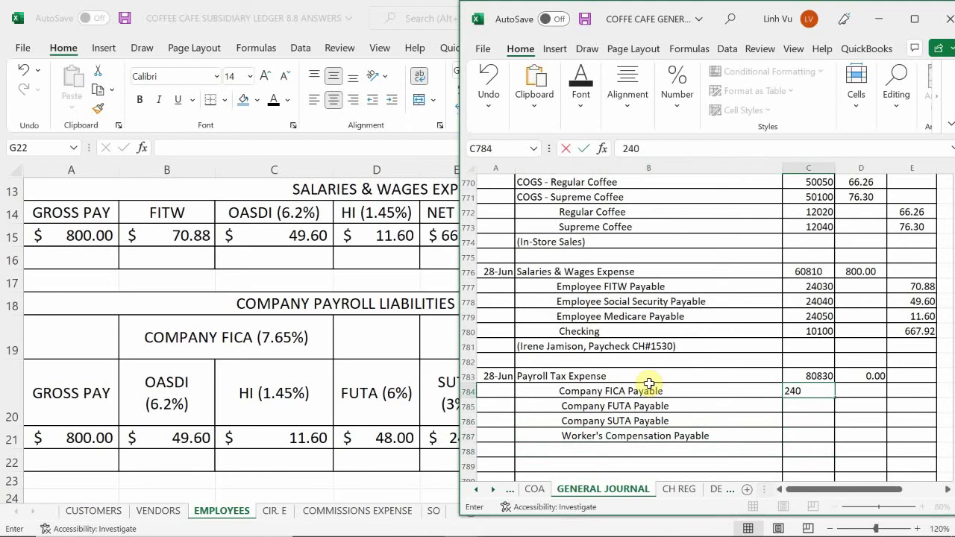
{"action": "type", "text": "60"}
{"action": "key", "text": "Return"}
{"action": "type", "text": "24070"}
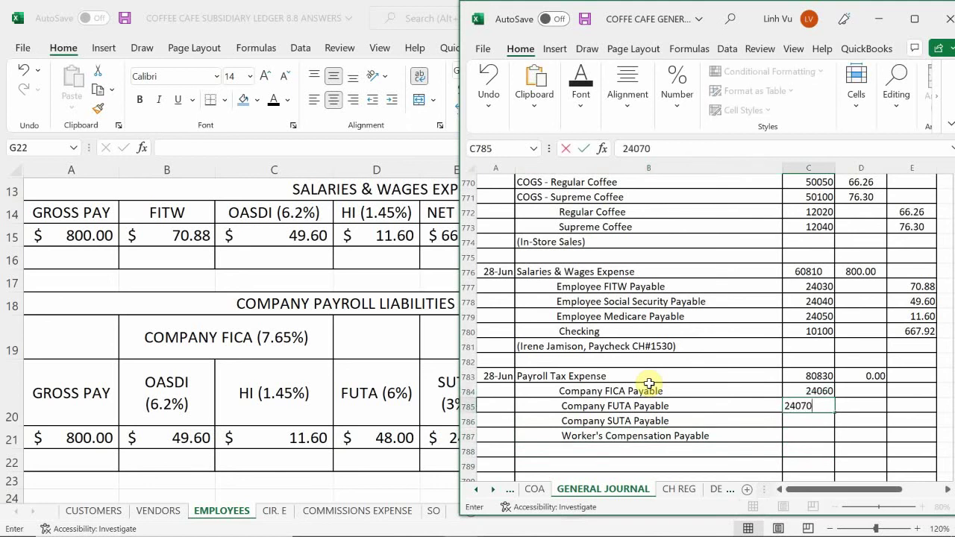
{"action": "key", "text": "Return"}
{"action": "type", "text": "24080"}
{"action": "key", "text": "Return"}
{"action": "type", "text": "2"}
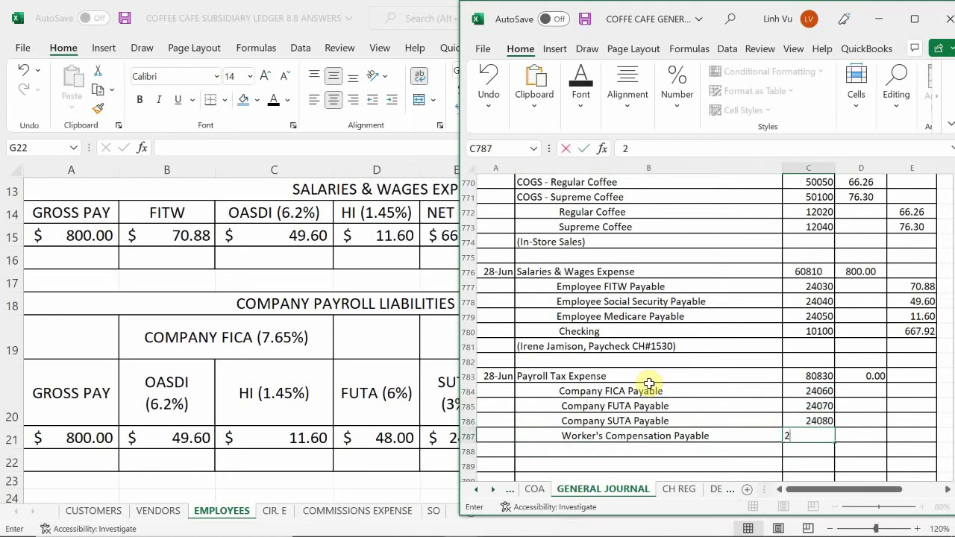
{"action": "type", "text": "4090"}
{"action": "key", "text": "Return"}
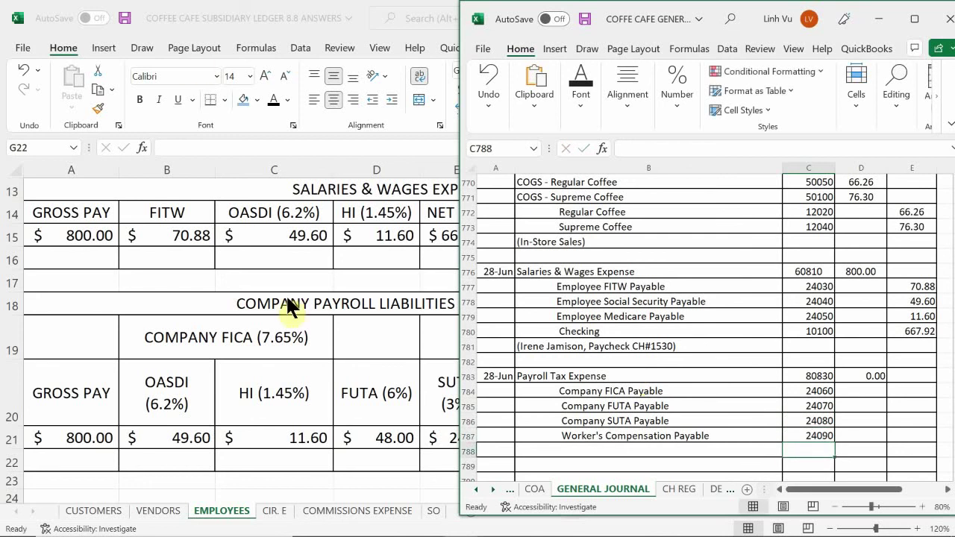
- Credit Company FICA =49.60+11.60 (61.20), FUTA 48.00 and SUTA 24.00
{"action": "left_click", "coordinate": [904, 391]}
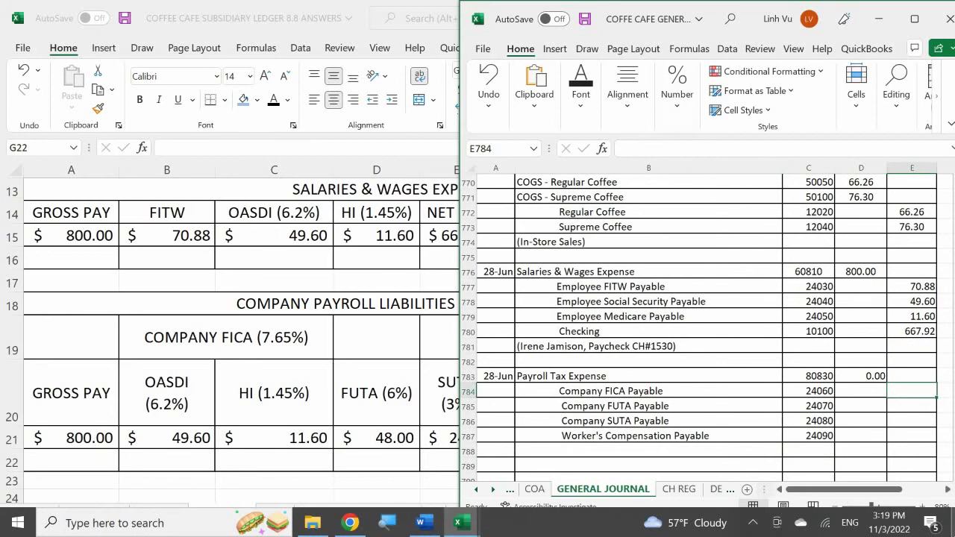
{"action": "type", "text": "="}
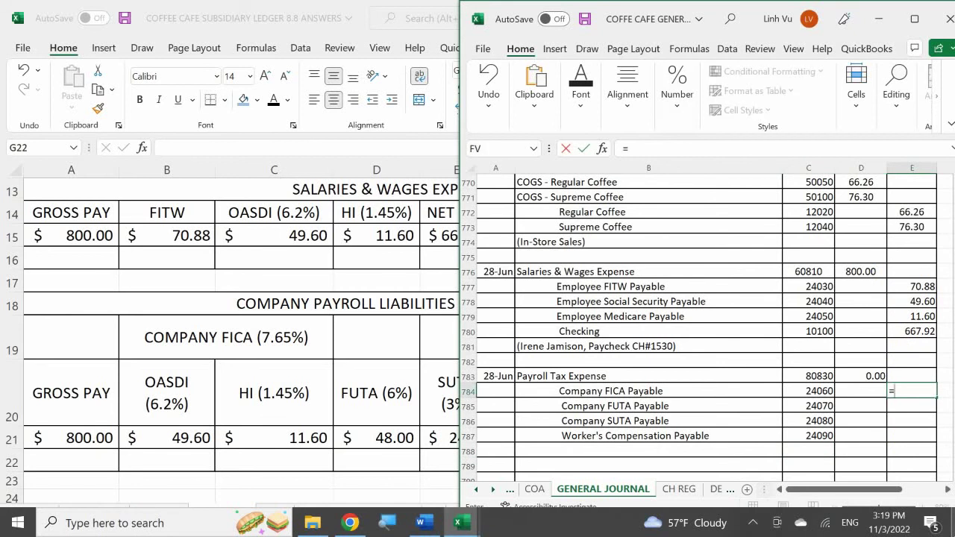
{"action": "type", "text": "49.60+11.60"}
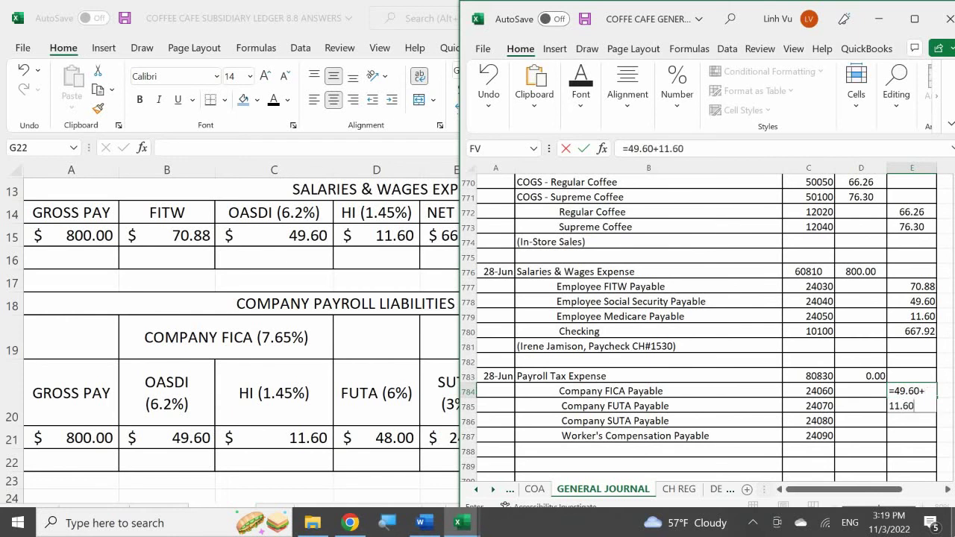
{"action": "key", "text": "Return"}
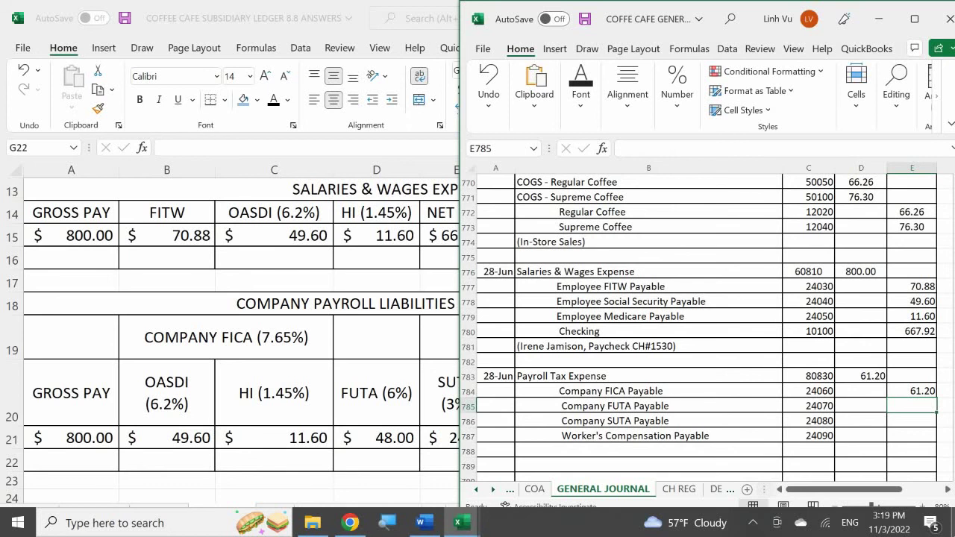
{"action": "type", "text": "48"}
{"action": "key", "text": "Return"}
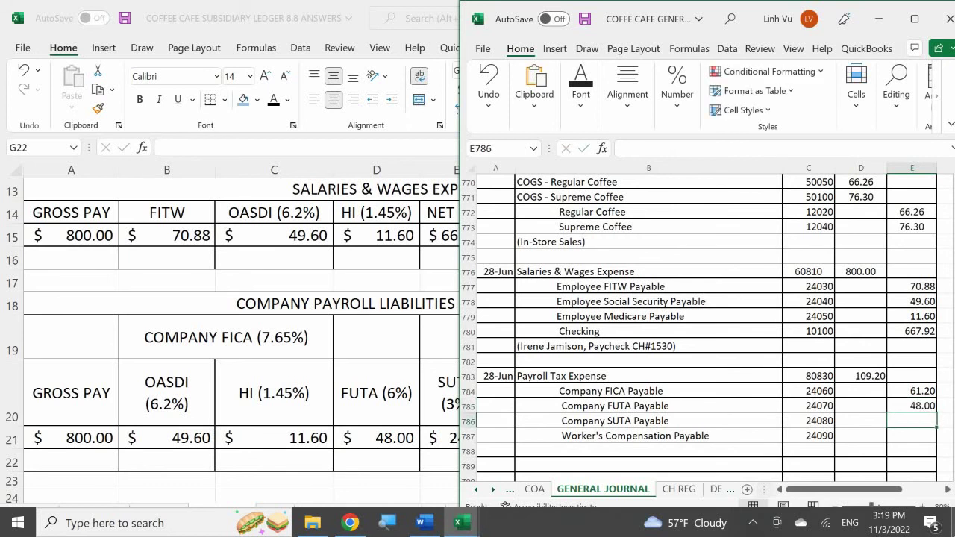
{"action": "type", "text": "24"}
{"action": "key", "text": "Return"}
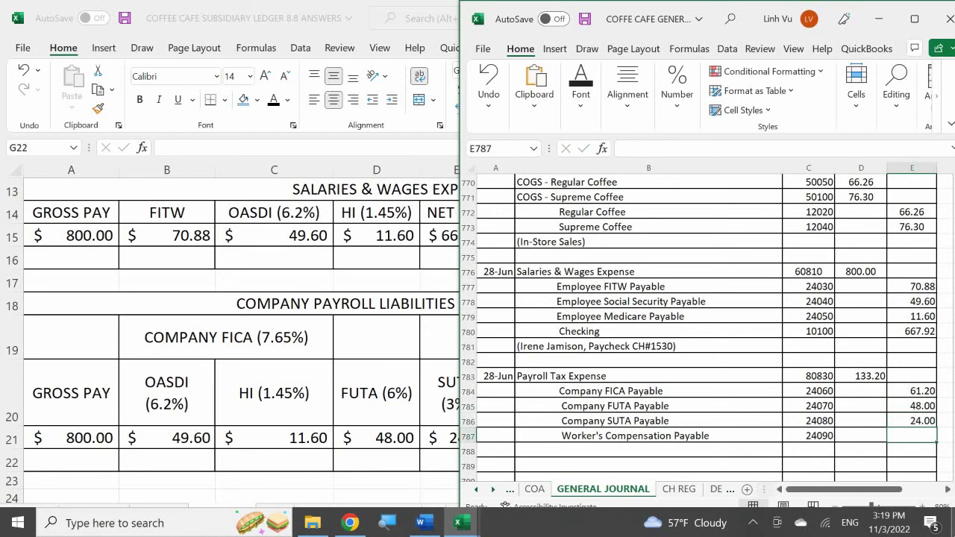
- Check the subsidiary ledger and credit Worker's Compensation Payable 10.88
{"action": "left_click", "coordinate": [278, 384]}
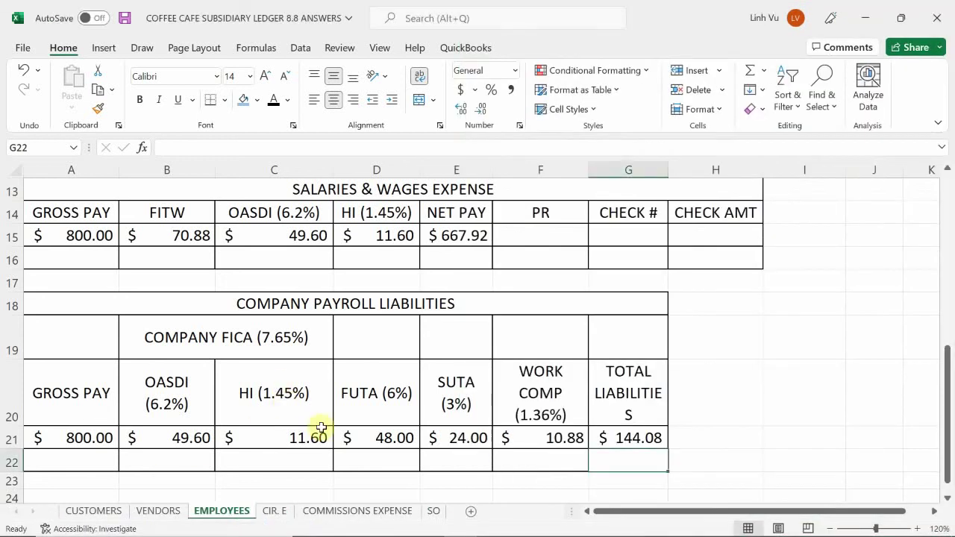
{"action": "mouse_move", "coordinate": [463, 528]}
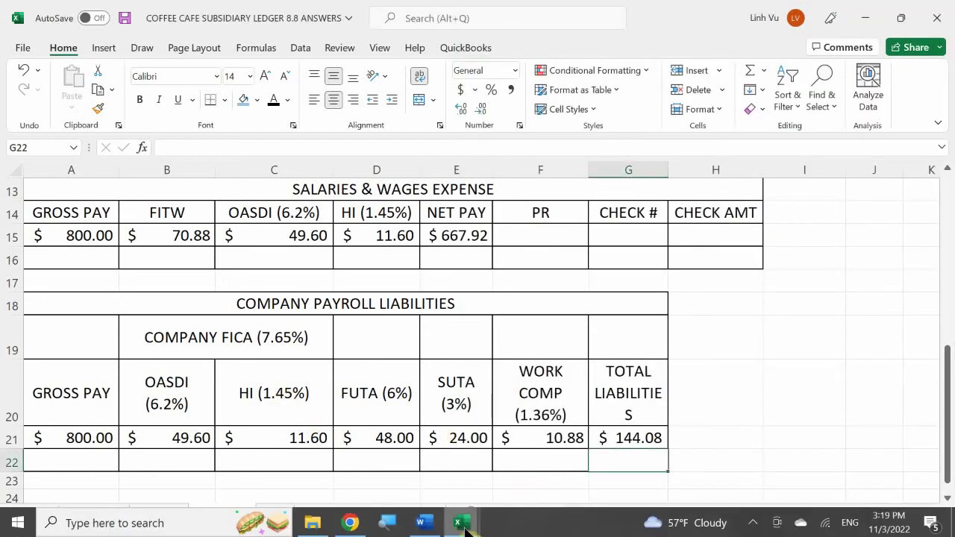
{"action": "left_click", "coordinate": [256, 479]}
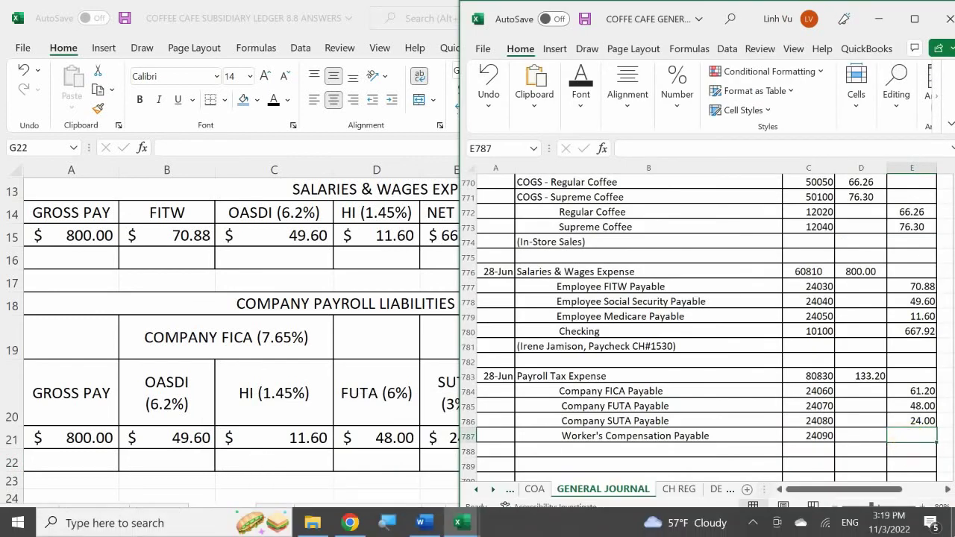
{"action": "type", "text": "10.78"}
{"action": "key", "text": "BackSpace"}
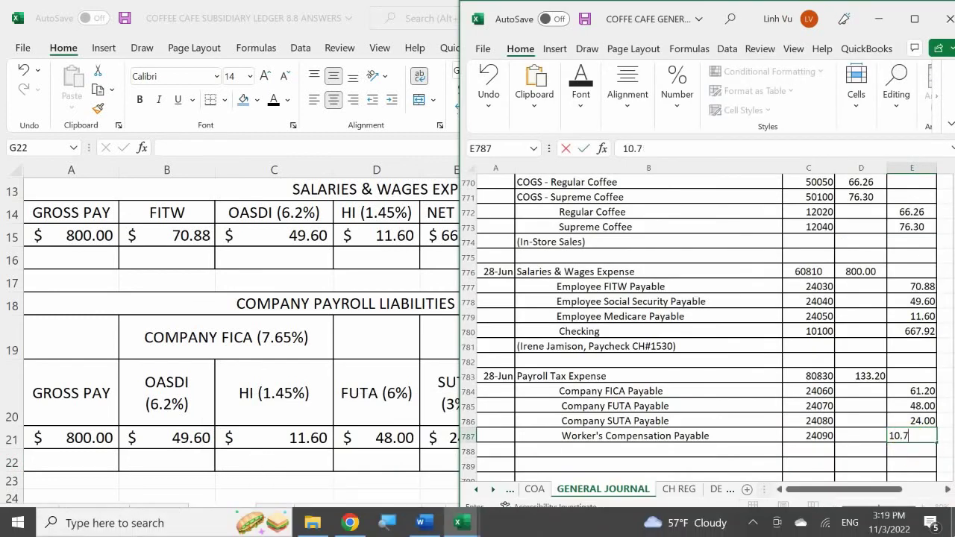
{"action": "key", "text": "BackSpace"}
{"action": "type", "text": "88"}
{"action": "key", "text": "Return"}
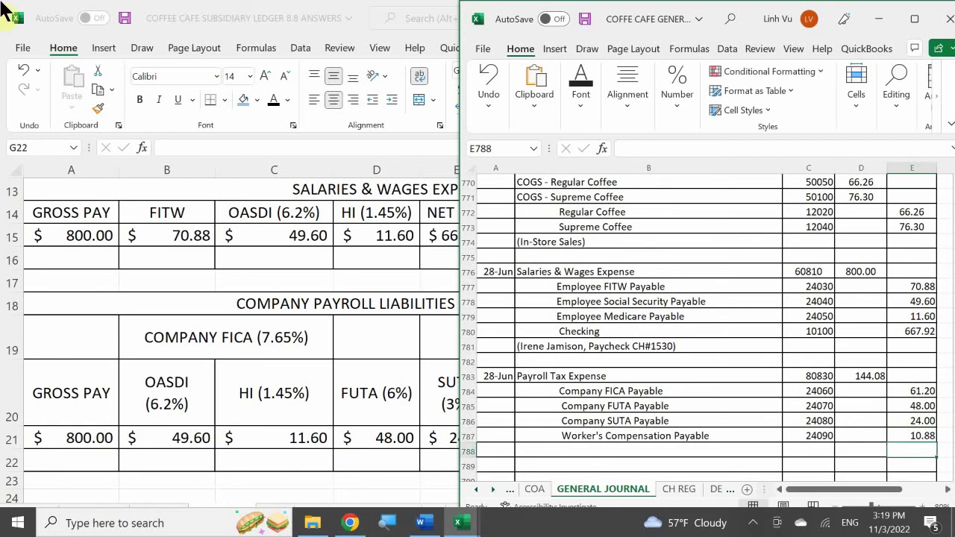
- Compare against the ledger's EMPLOYEES sheet and return to the General Journal entry
{"action": "key", "text": "alt+Tab"}
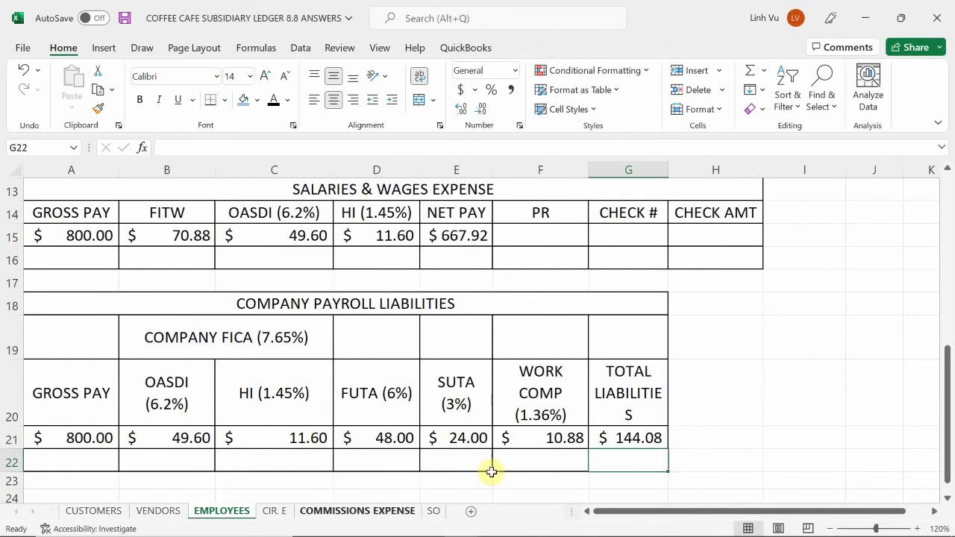
{"action": "mouse_move", "coordinate": [485, 531]}
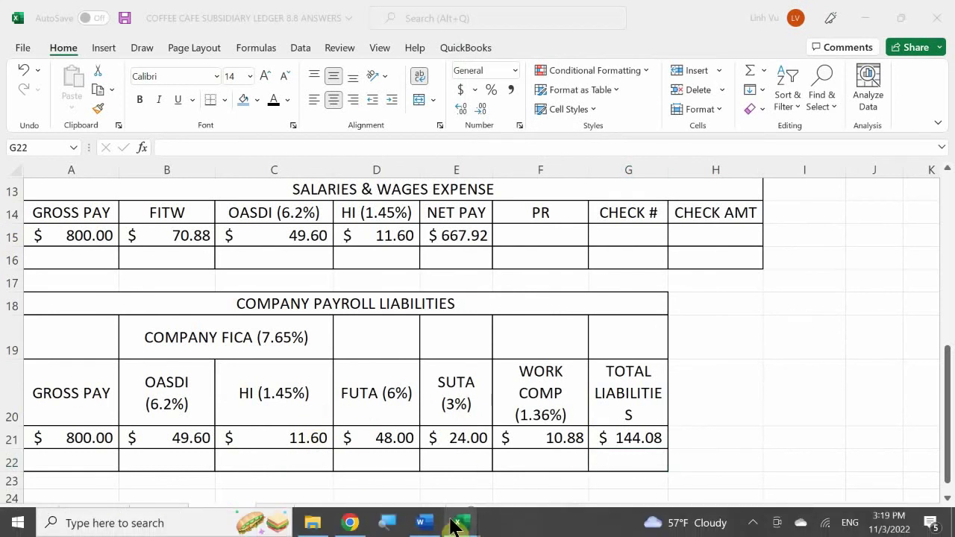
{"action": "mouse_move", "coordinate": [454, 520]}
{"action": "left_click", "coordinate": [234, 469]}
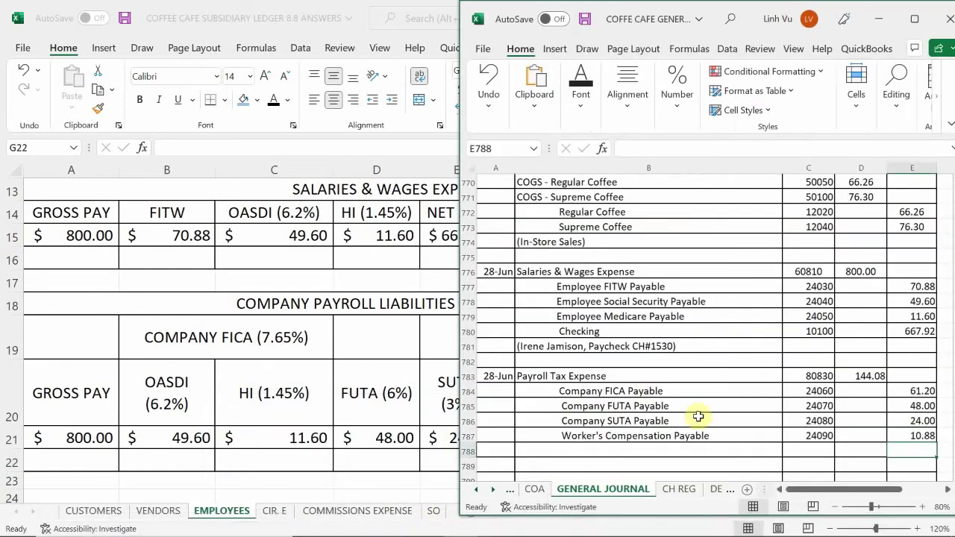
{"action": "scroll", "coordinate": [571, 413], "scroll_direction": "down", "scroll_amount": 1}
- Replace the B788 memo with '(…'s Payroll Tax Liabilities)' using the employee's first name
{"action": "scroll", "coordinate": [571, 413], "scroll_direction": "down", "scroll_amount": 1}
{"action": "left_click", "coordinate": [556, 419]}
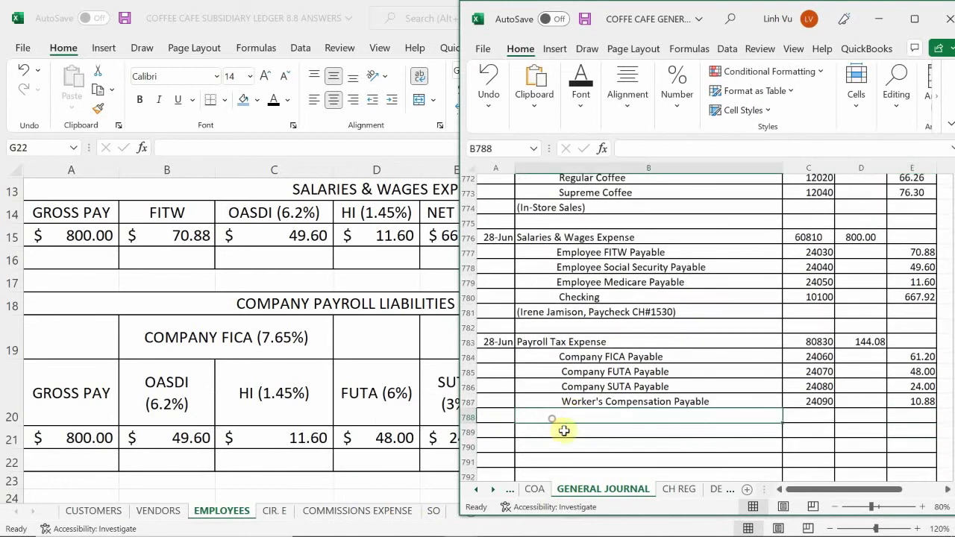
{"action": "type", "text": "("}
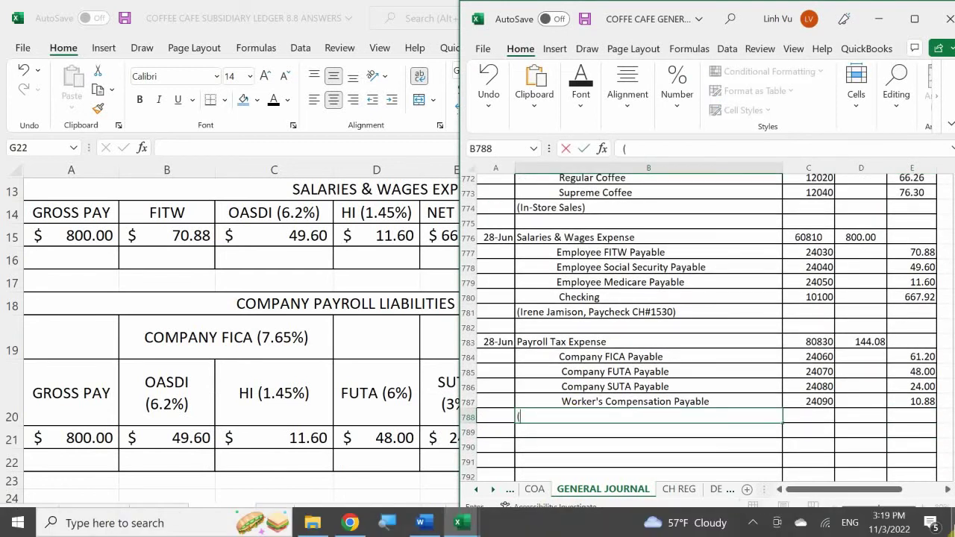
{"action": "type", "text": "Based on Irene's"}
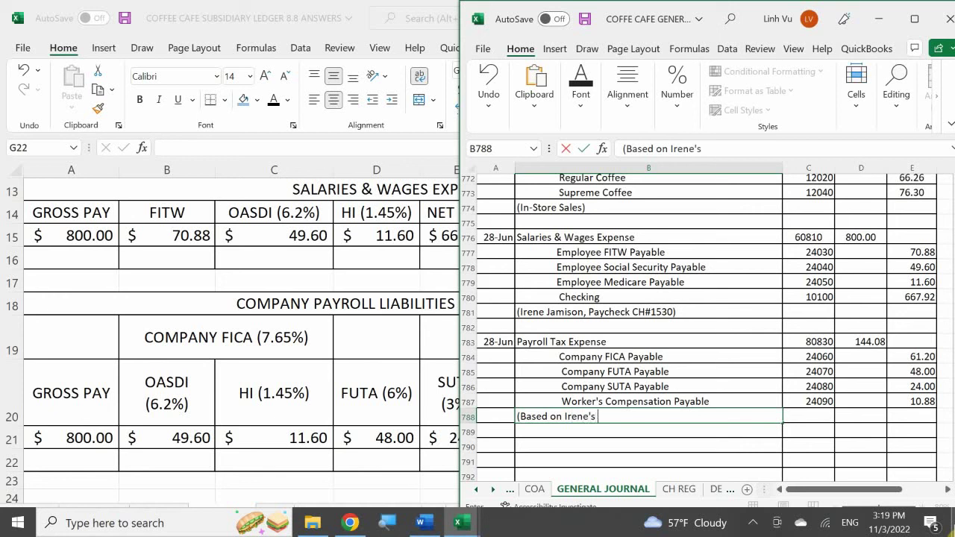
{"action": "key", "text": "BackSpace"}
{"action": "key", "text": "BackSpace"}
{"action": "key", "text": "BackSpace"}
{"action": "key", "text": "BackSpace"}
{"action": "key", "text": "BackSpace"}
{"action": "key", "text": "BackSpace"}
{"action": "key", "text": "BackSpace"}
{"action": "key", "text": "BackSpace"}
{"action": "key", "text": "BackSpace"}
{"action": "key", "text": "BackSpace"}
{"action": "key", "text": "BackSpace"}
{"action": "key", "text": "BackSpace"}
{"action": "key", "text": "BackSpace"}
{"action": "key", "text": "BackSpace"}
{"action": "key", "text": "BackSpace"}
{"action": "key", "text": "BackSpace"}
{"action": "key", "text": "BackSpace"}
{"action": "key", "text": "BackSpace"}
{"action": "type", "text": "(Ir"}
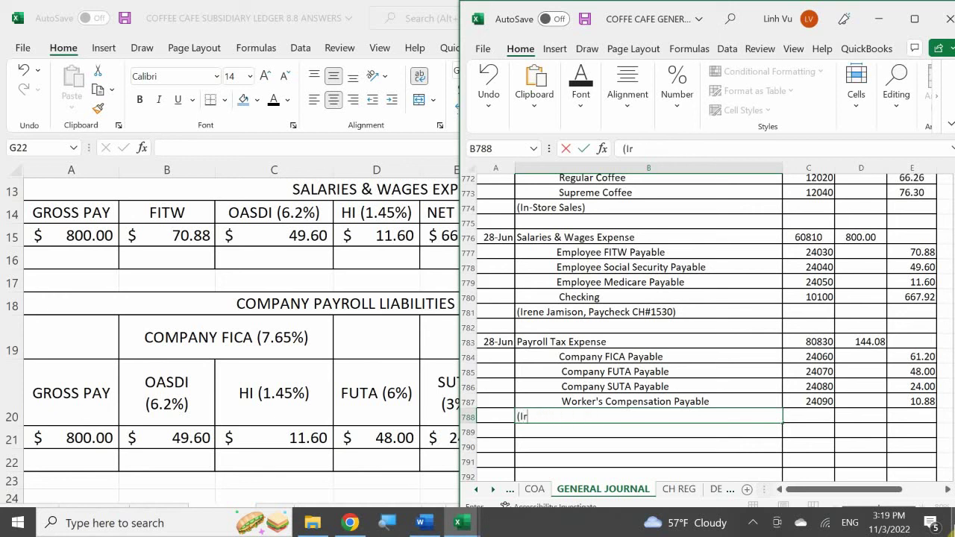
{"action": "type", "text": "ene's Payroll T"}
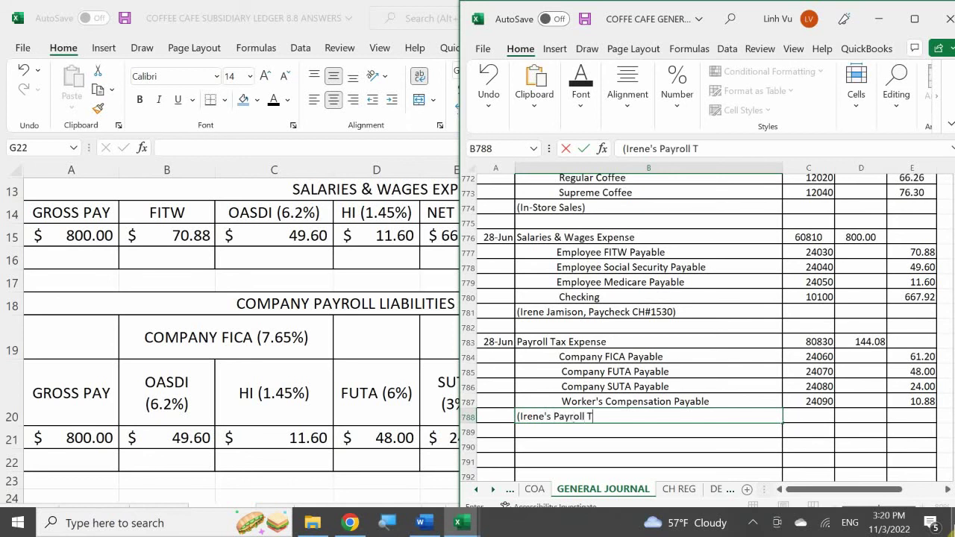
{"action": "type", "text": "ax Lia"}
{"action": "key", "text": "BackSpace"}
{"action": "type", "text": "iabilities)"}
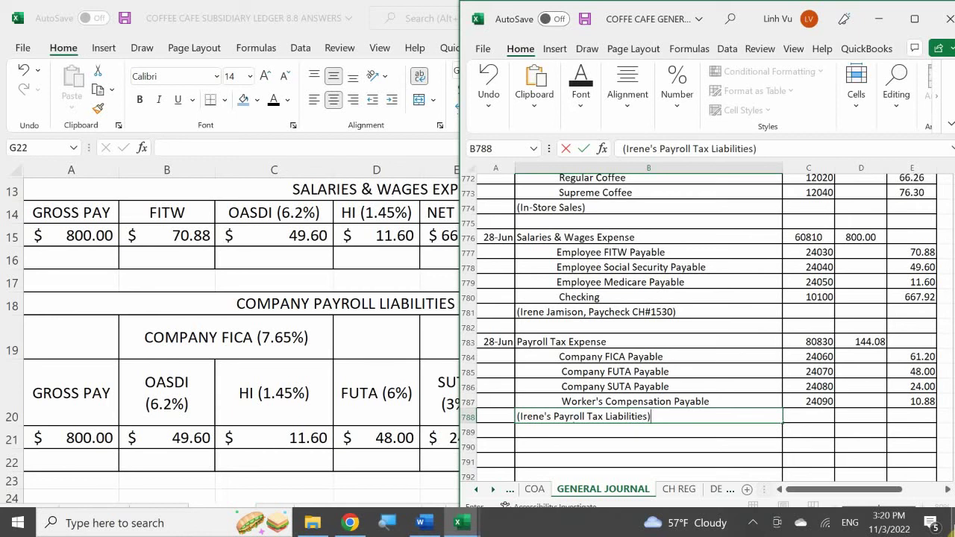
{"action": "key", "text": "Return"}
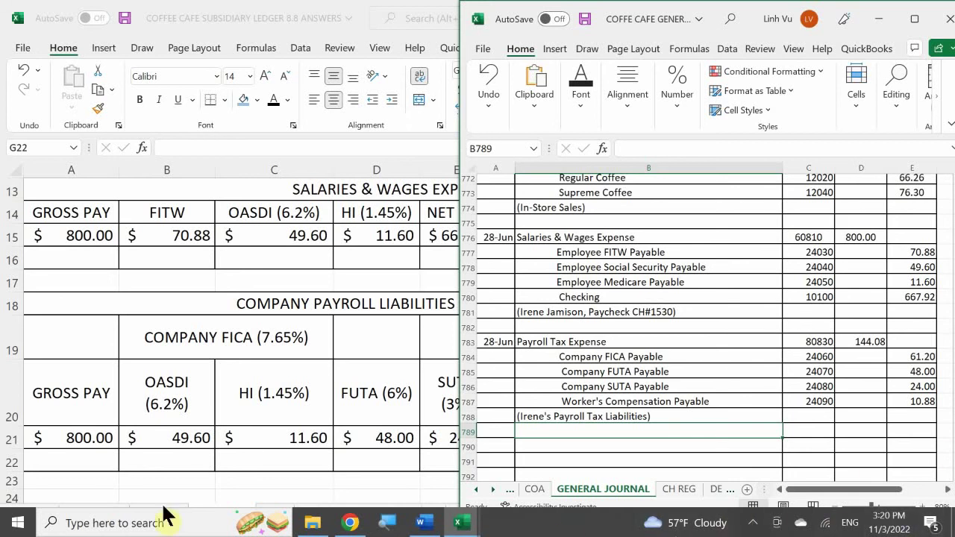
- Bring the general ledger workbook forward and go to the EXPENSES - OP sheet
{"action": "left_click", "coordinate": [461, 522]}
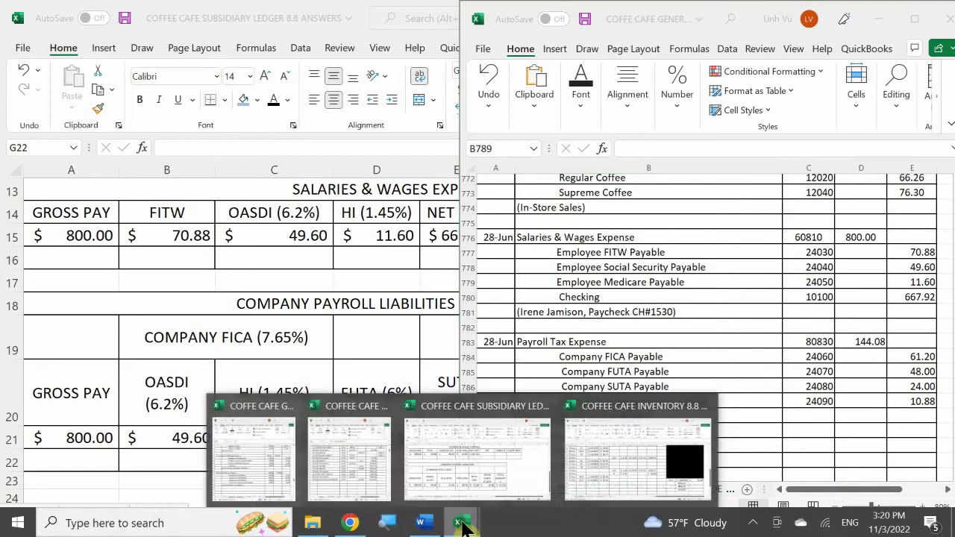
{"action": "left_click", "coordinate": [347, 441]}
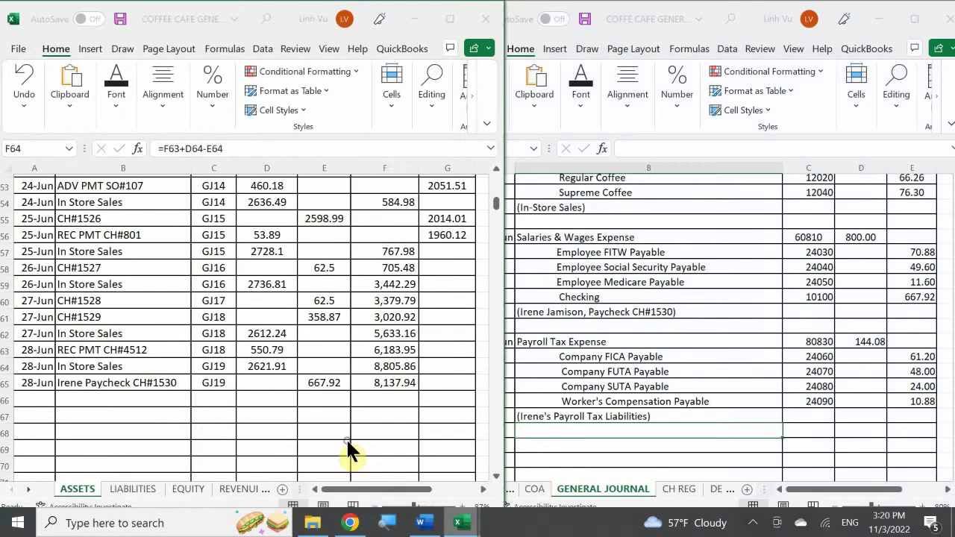
{"action": "left_click", "coordinate": [255, 495]}
{"action": "left_click", "coordinate": [251, 493]}
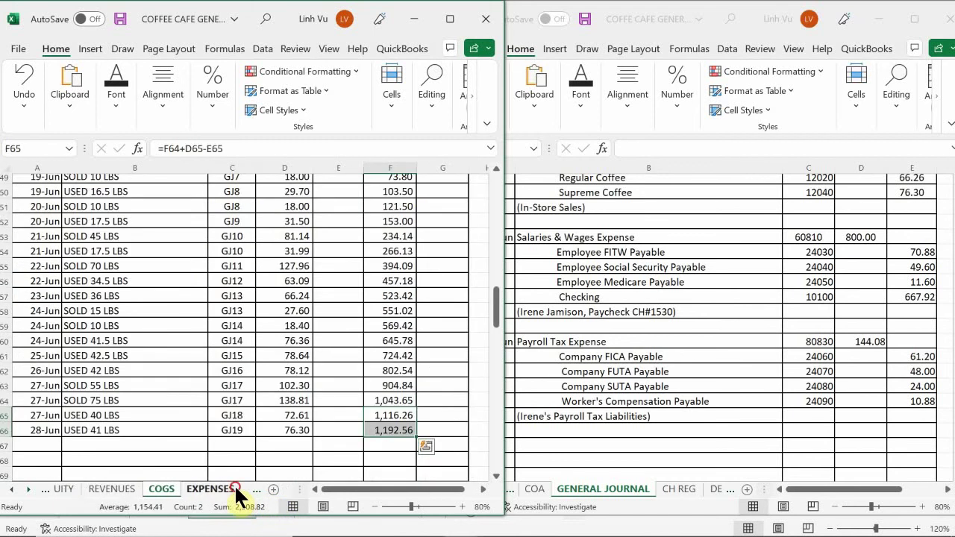
{"action": "left_click", "coordinate": [233, 494]}
{"action": "left_click", "coordinate": [165, 421]}
{"action": "scroll", "coordinate": [164, 422], "scroll_direction": "down", "scroll_amount": 5}
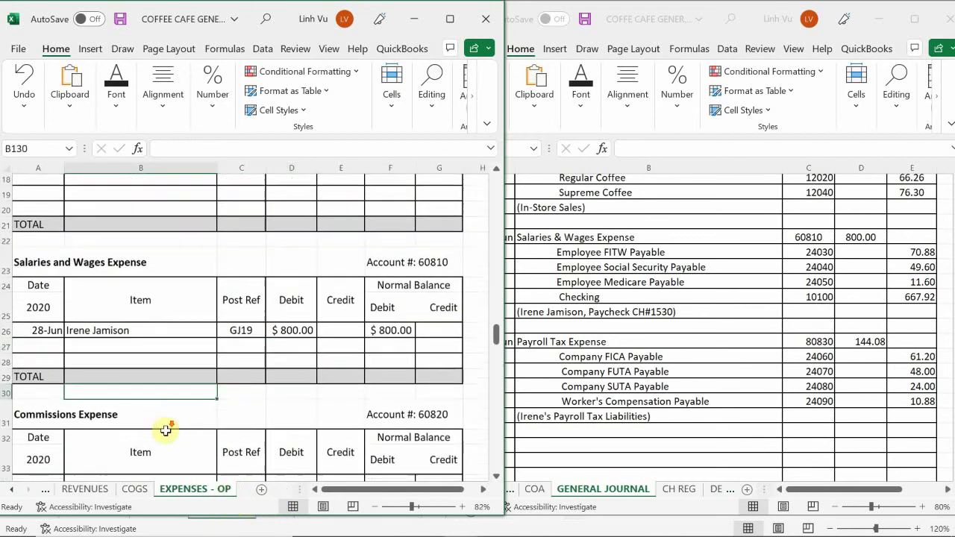
{"action": "scroll", "coordinate": [160, 438], "scroll_direction": "down", "scroll_amount": 1}
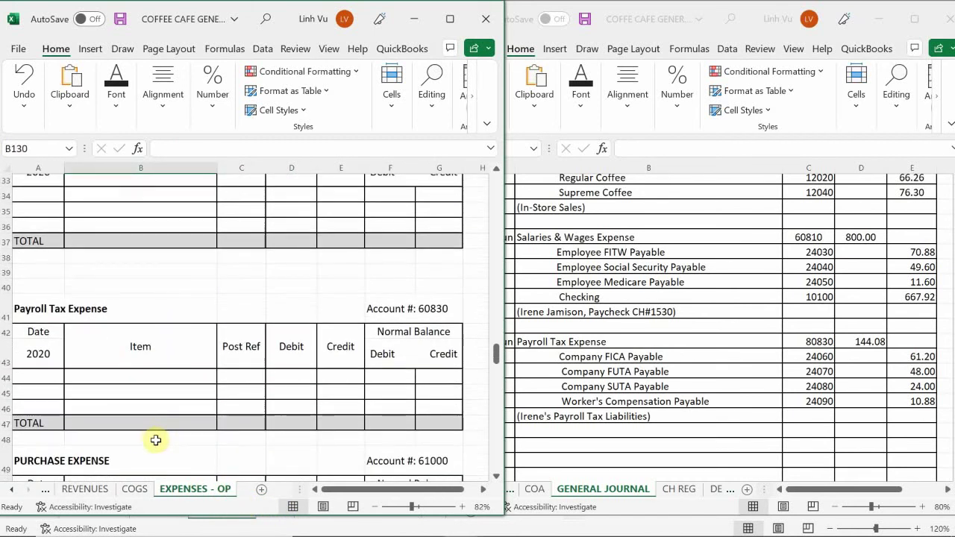
- Start the Payroll Tax Expense row with date 6/28, the employee's name as item, and Post Ref GJ19
{"action": "left_click", "coordinate": [26, 375]}
{"action": "type", "text": "6/"}
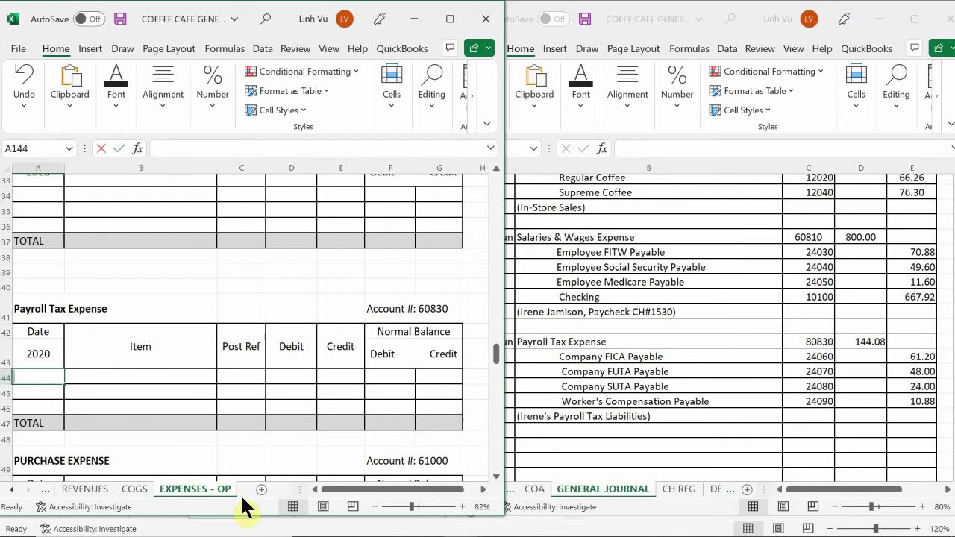
{"action": "type", "text": "28"}
{"action": "key", "text": "Tab"}
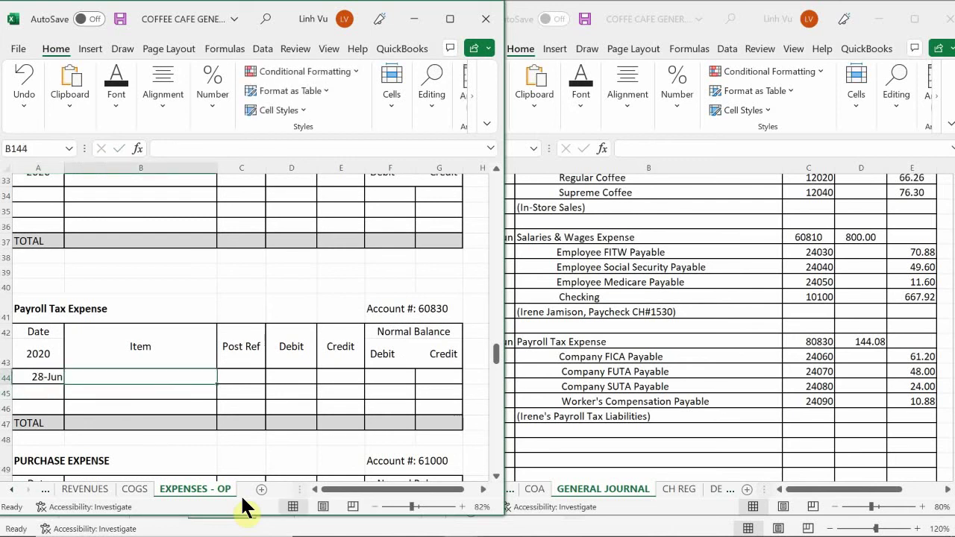
{"action": "key", "text": "BackSpace"}
{"action": "key", "text": "BackSpace"}
{"action": "key", "text": "BackSpace"}
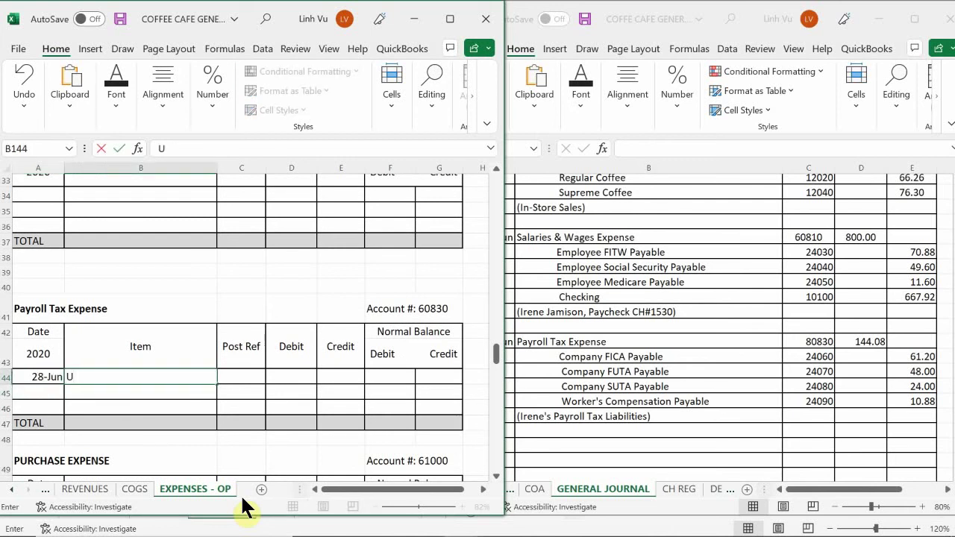
{"action": "type", "text": "Irene"}
{"action": "key", "text": "Return"}
{"action": "key", "text": "Up"}
{"action": "key", "text": "Right"}
{"action": "type", "text": "G"}
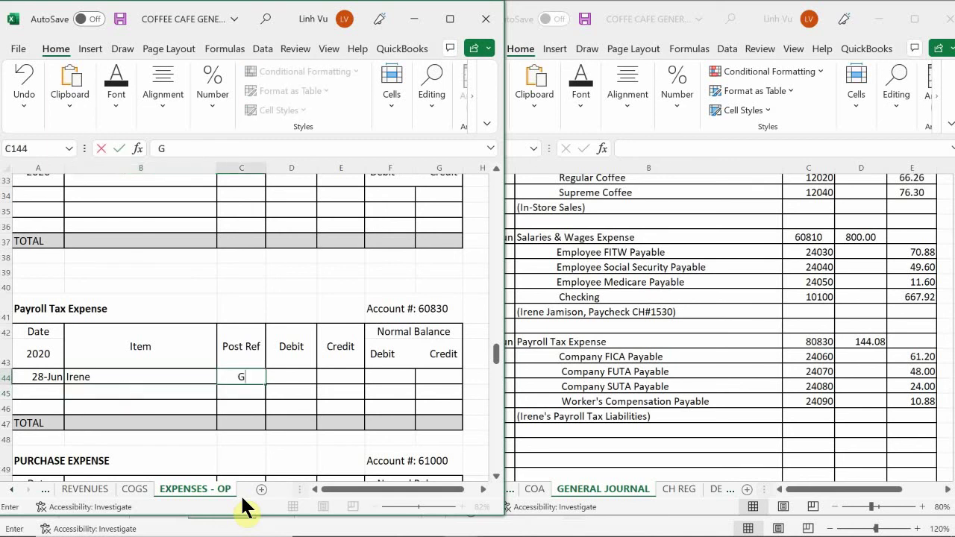
{"action": "type", "text": "J19"}
{"action": "key", "text": "Return"}
{"action": "key", "text": "Up"}
{"action": "key", "text": "Right"}
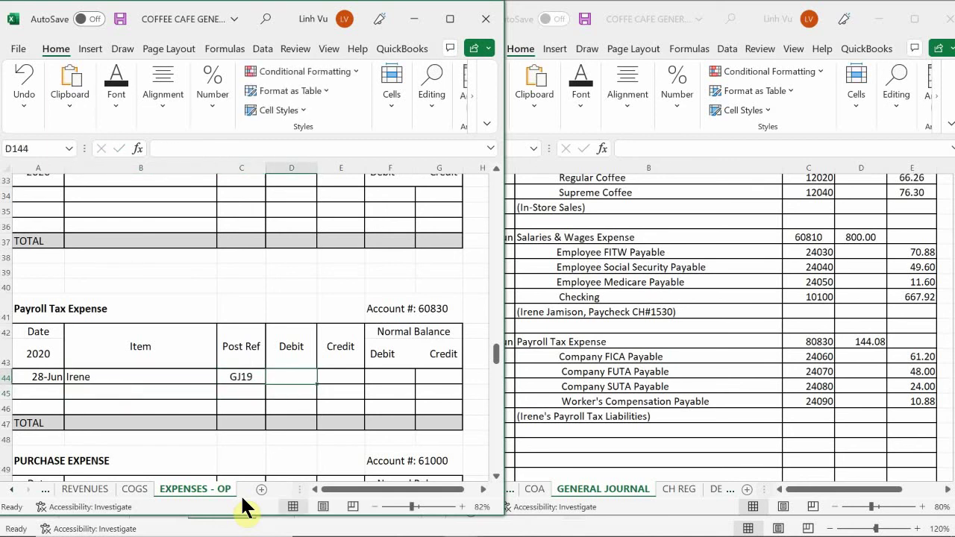
- Confirm the amount in the General Journal and enter a 144.08 debit
{"action": "left_click", "coordinate": [852, 360]}
{"action": "scroll", "coordinate": [854, 369], "scroll_direction": "down", "scroll_amount": 3}
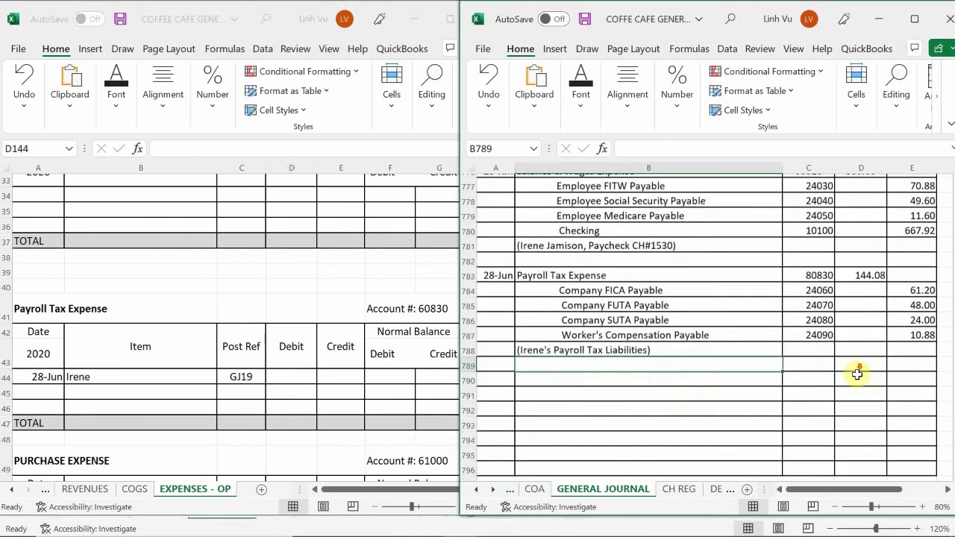
{"action": "scroll", "coordinate": [855, 375], "scroll_direction": "down", "scroll_amount": 1}
{"action": "scroll", "coordinate": [857, 376], "scroll_direction": "up", "scroll_amount": 2}
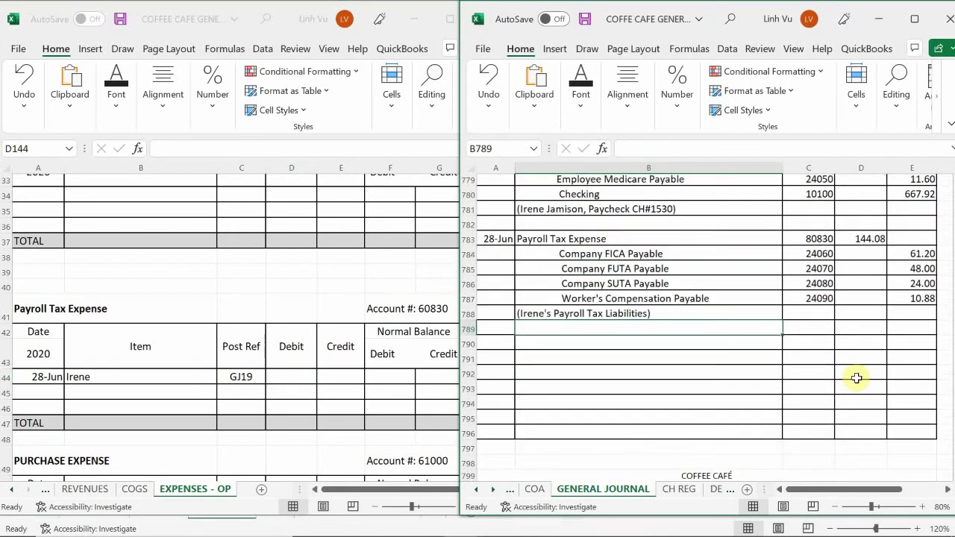
{"action": "scroll", "coordinate": [855, 378], "scroll_direction": "down", "scroll_amount": 1}
{"action": "scroll", "coordinate": [855, 378], "scroll_direction": "up", "scroll_amount": 4}
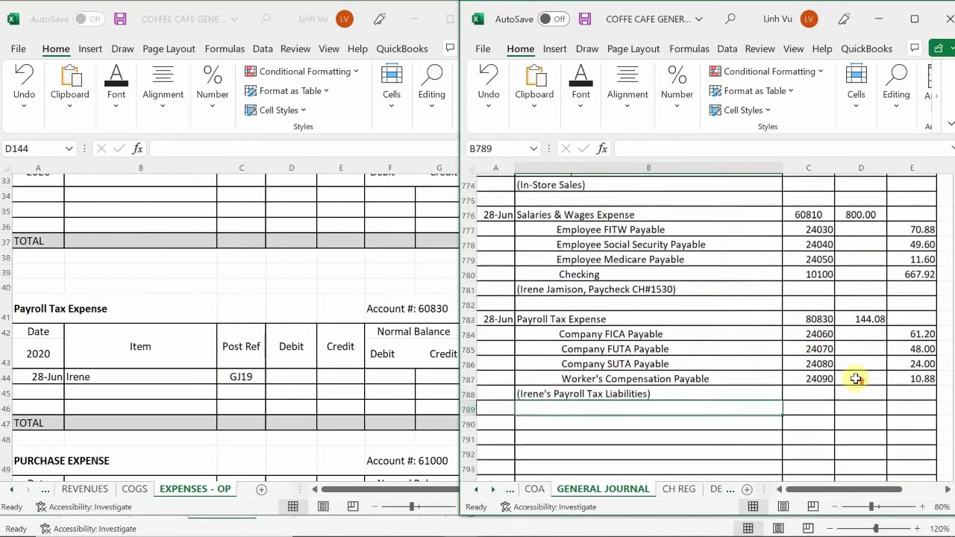
{"action": "scroll", "coordinate": [856, 379], "scroll_direction": "down", "scroll_amount": 2}
{"action": "scroll", "coordinate": [854, 379], "scroll_direction": "up", "scroll_amount": 1}
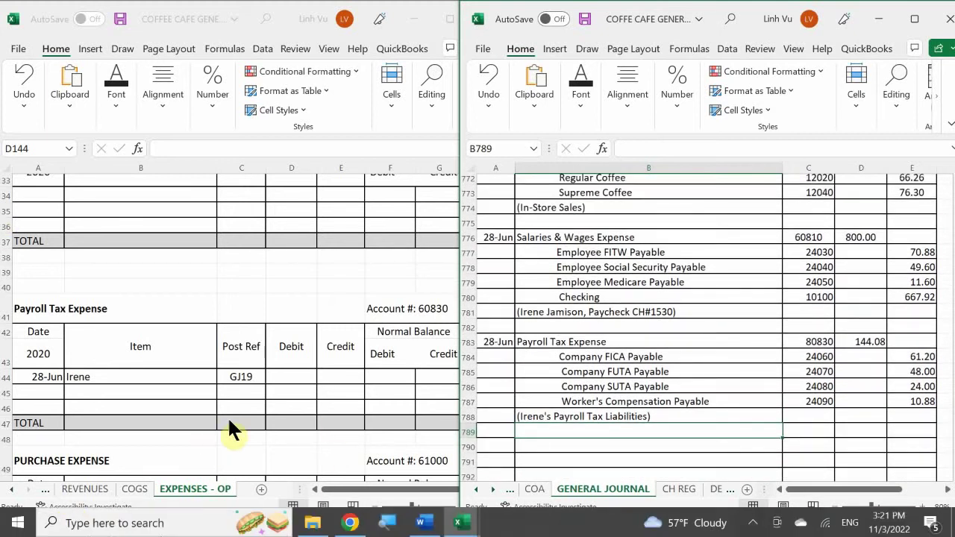
{"action": "left_click", "coordinate": [287, 373]}
{"action": "type", "text": "1"}
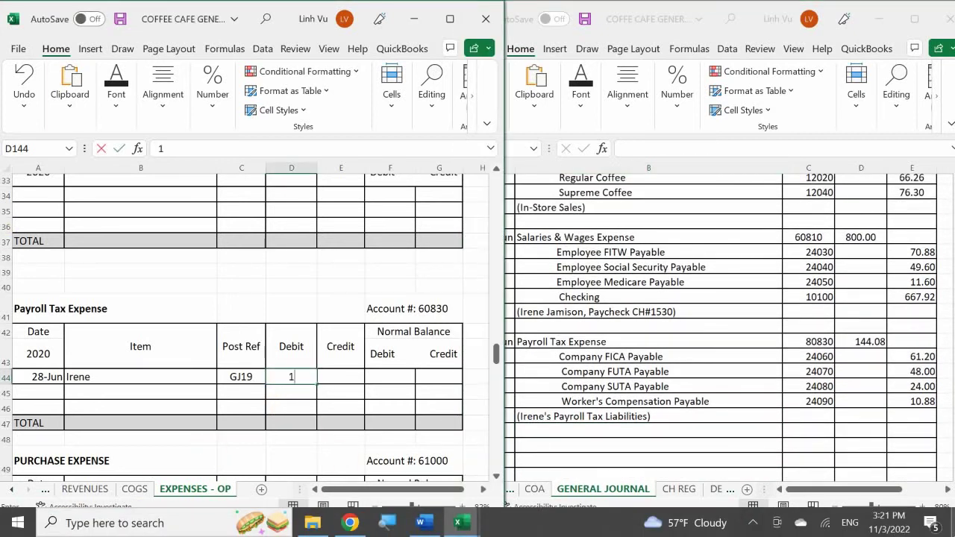
{"action": "type", "text": "44.08"}
{"action": "key", "text": "Return"}
- Set the debit balance to =D144, giving 144.08
{"action": "left_click", "coordinate": [390, 376]}
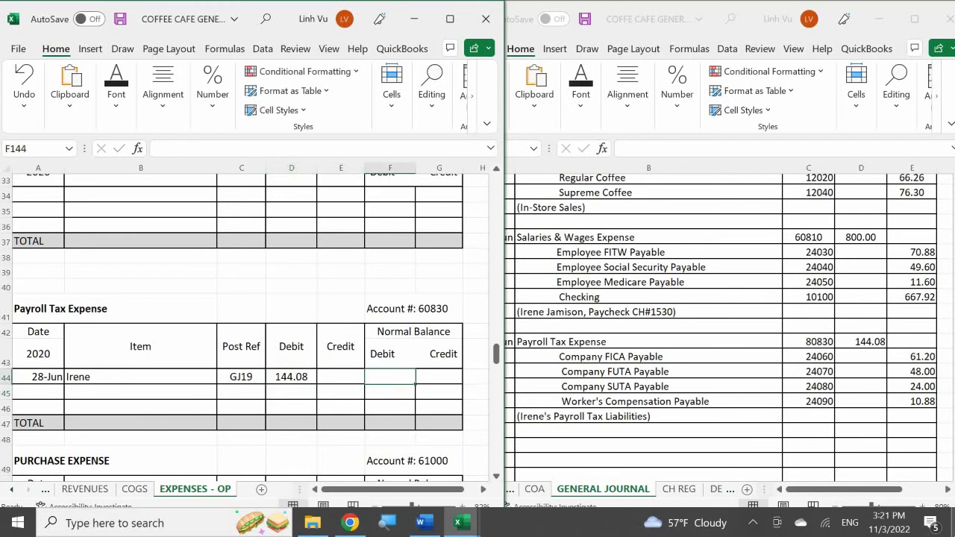
{"action": "type", "text": "="}
{"action": "left_click", "coordinate": [290, 377]}
{"action": "key", "text": "Return"}
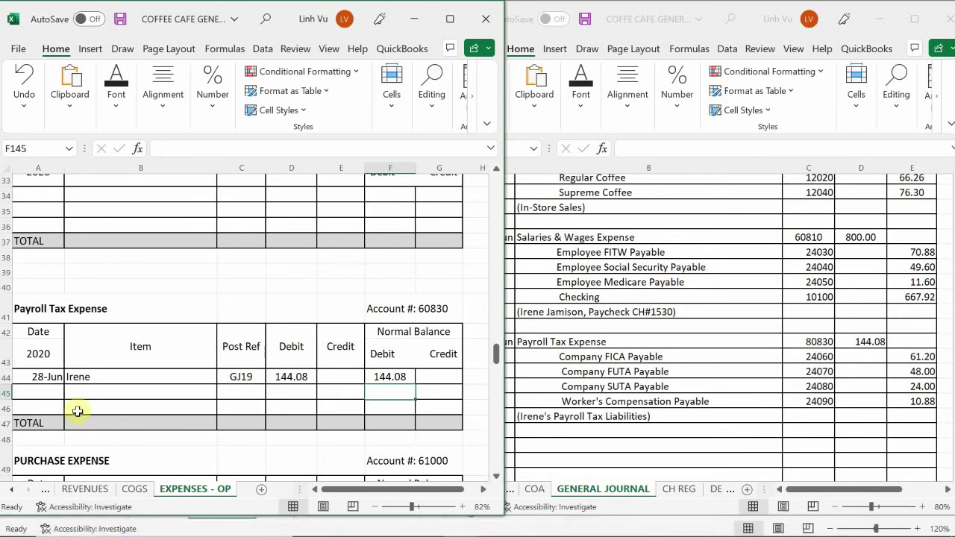
- On the LIABILITIES sheet, date the first Company FICA Payable row 6/28
{"action": "left_click", "coordinate": [6, 489]}
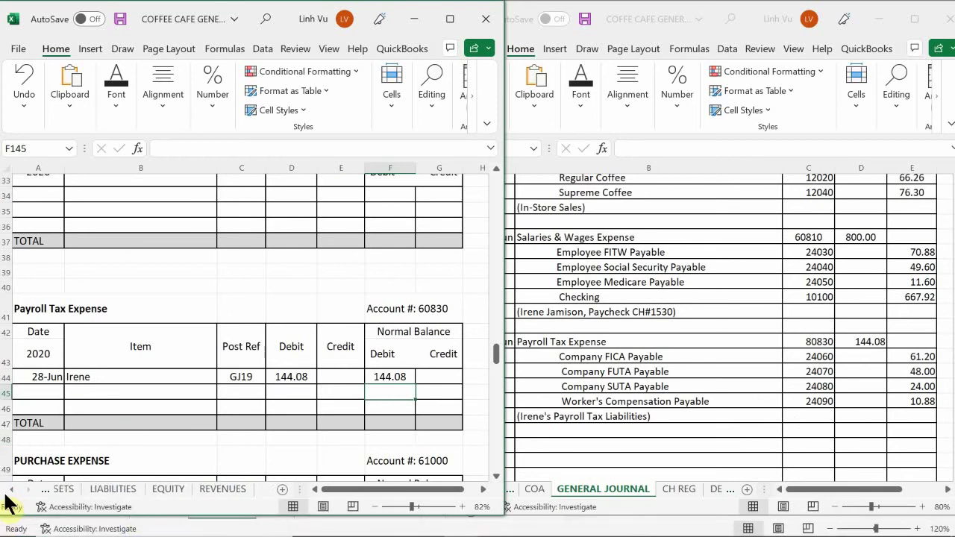
{"action": "left_click", "coordinate": [6, 489]}
{"action": "left_click", "coordinate": [133, 489]}
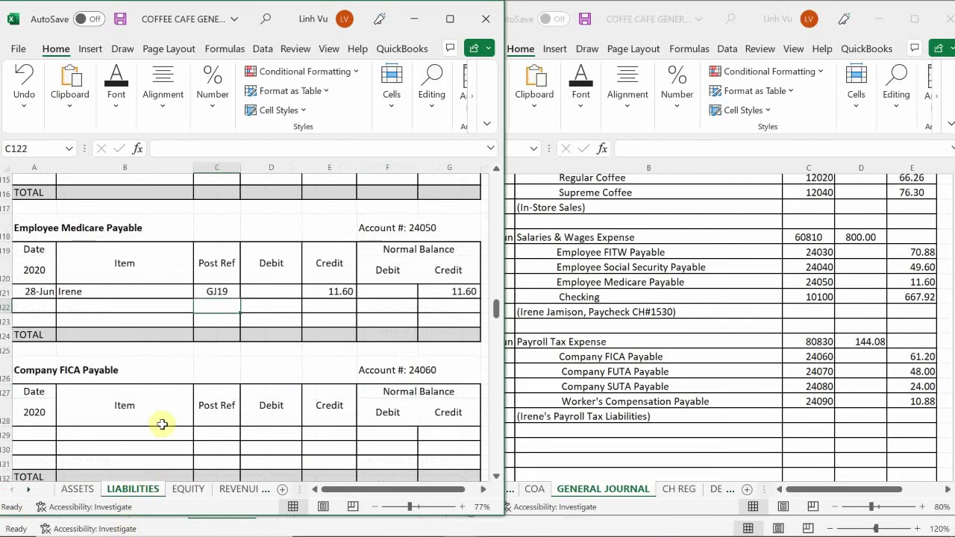
{"action": "left_click", "coordinate": [160, 357]}
{"action": "scroll", "coordinate": [158, 356], "scroll_direction": "down", "scroll_amount": 2}
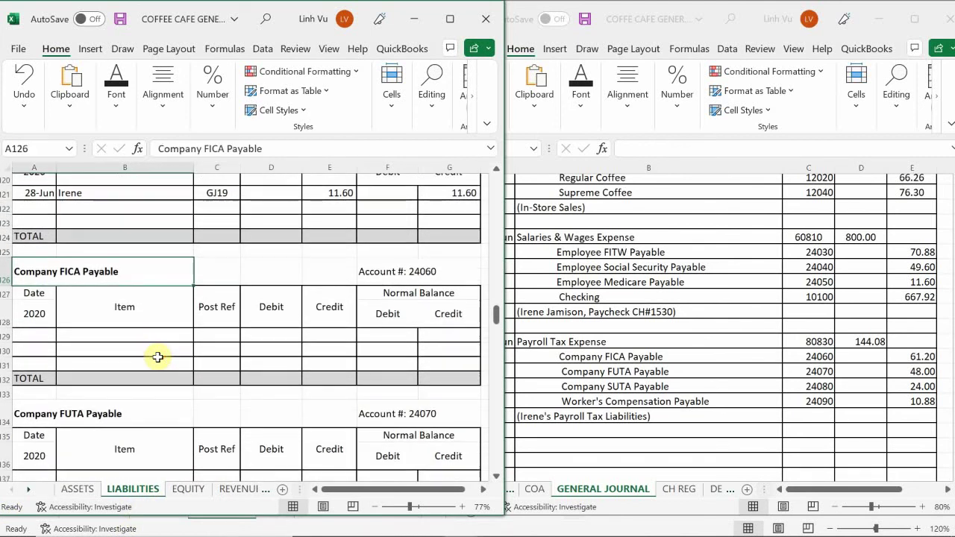
{"action": "scroll", "coordinate": [157, 357], "scroll_direction": "up", "scroll_amount": 2}
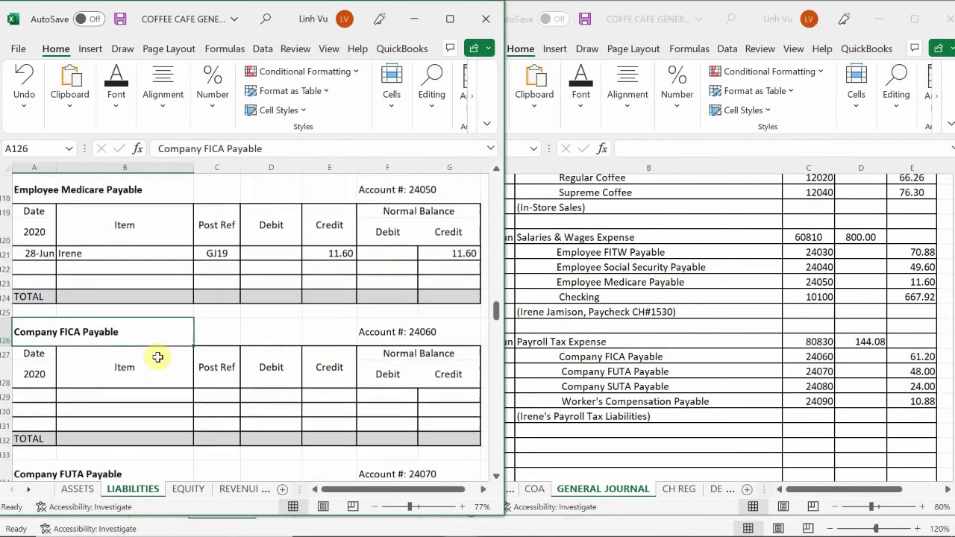
{"action": "left_click", "coordinate": [34, 415]}
{"action": "left_click", "coordinate": [34, 401]}
{"action": "type", "text": "6/"}
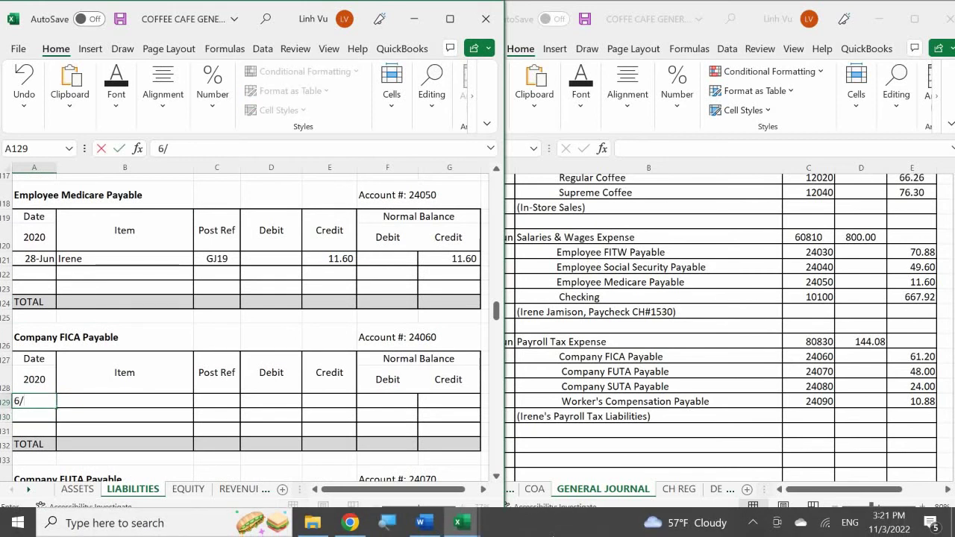
{"action": "type", "text": "28"}
{"action": "key", "text": "Tab"}
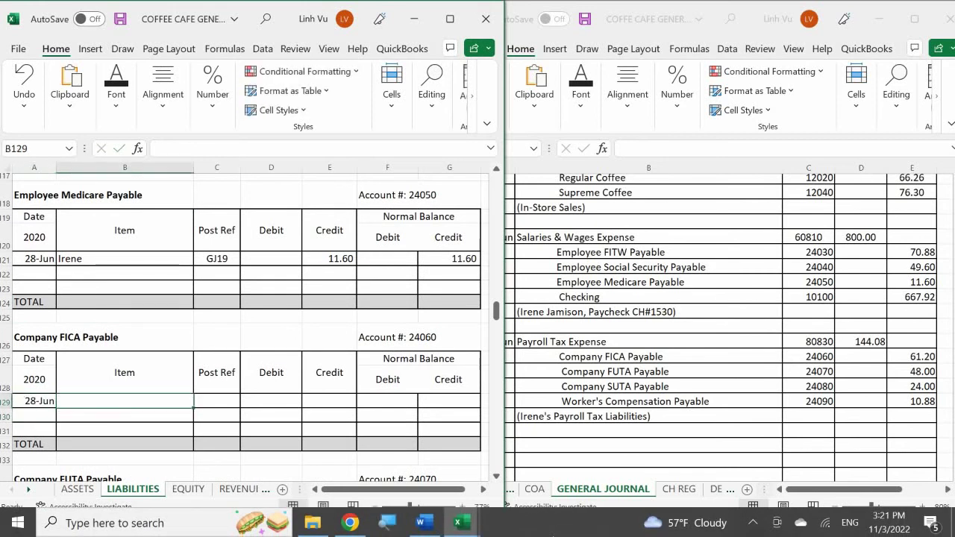
- Enter the item text noting Social $49.60 plus Medicare $11.6 in B129
{"action": "type", "text": "I"}
{"action": "key", "text": "BackSpace"}
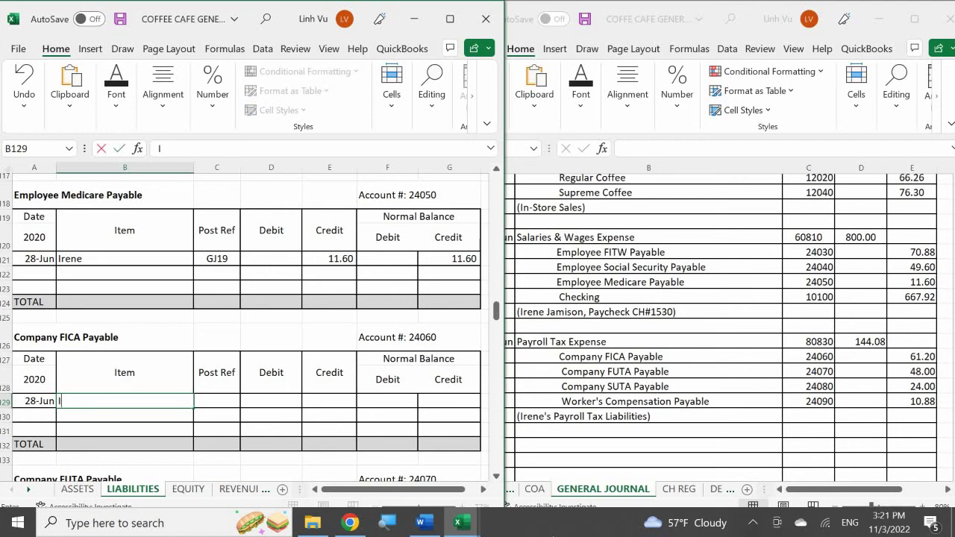
{"action": "type", "text": "Ire"}
{"action": "key", "text": "BackSpace"}
{"action": "key", "text": "BackSpace"}
{"action": "key", "text": "BackSpace"}
{"action": "type", "text": "Irem"}
{"action": "key", "text": "BackSpace"}
{"action": "key", "text": "BackSpace"}
{"action": "type", "text": "m"}
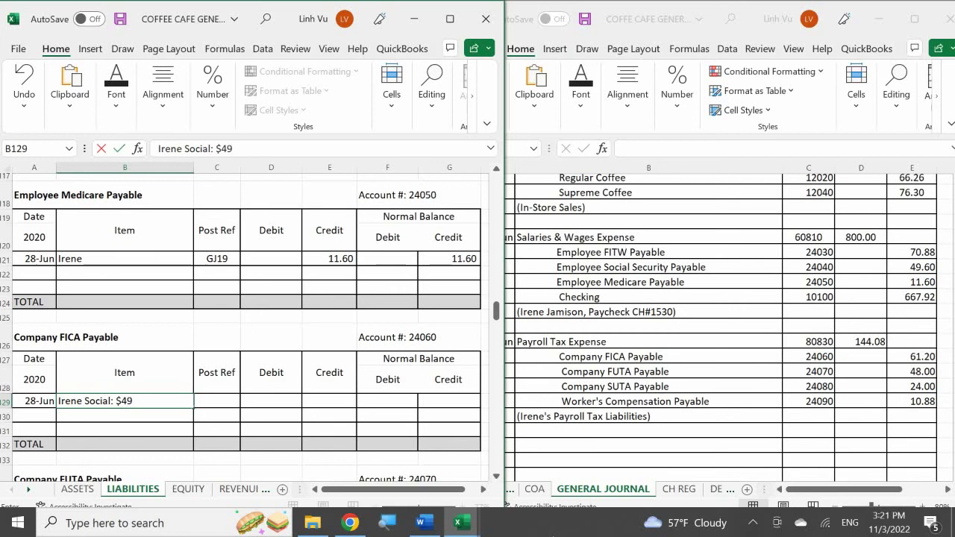
{"action": "type", "text": "."}
{"action": "key", "text": "BackSpace"}
{"action": "type", "text": "Medicar"}
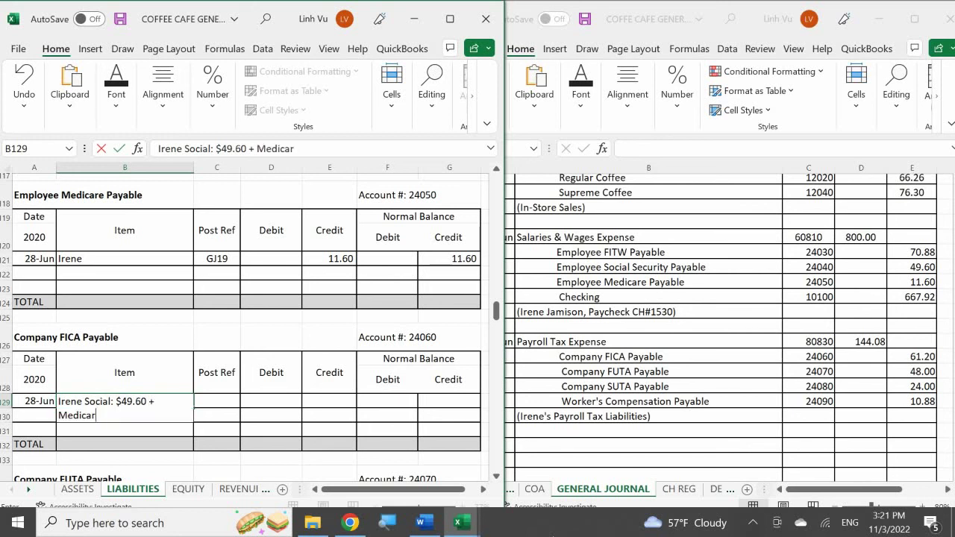
{"action": "type", "text": "e $11.6"}
{"action": "key", "text": "Return"}
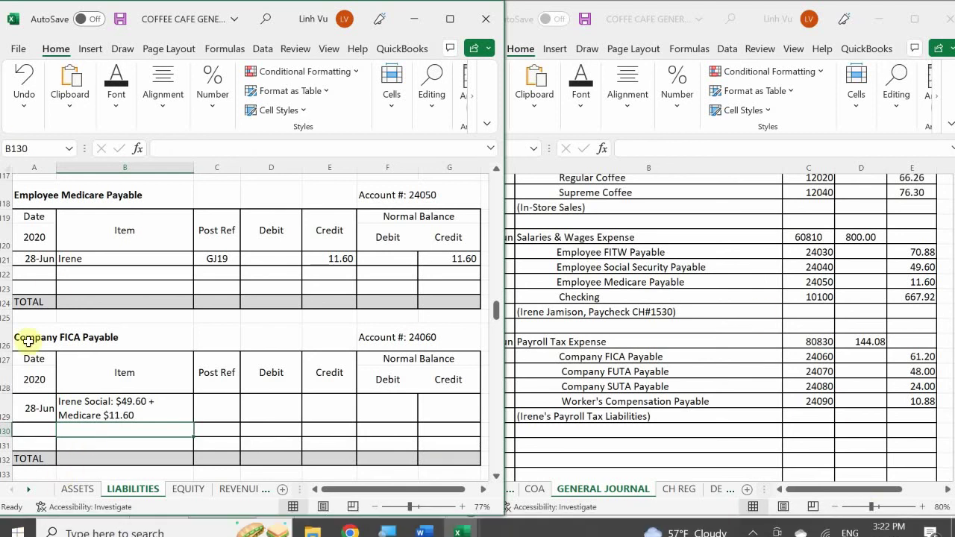
- Post reference GJ19 with a 61.20 credit and a =E129 credit balance
{"action": "left_click", "coordinate": [202, 411]}
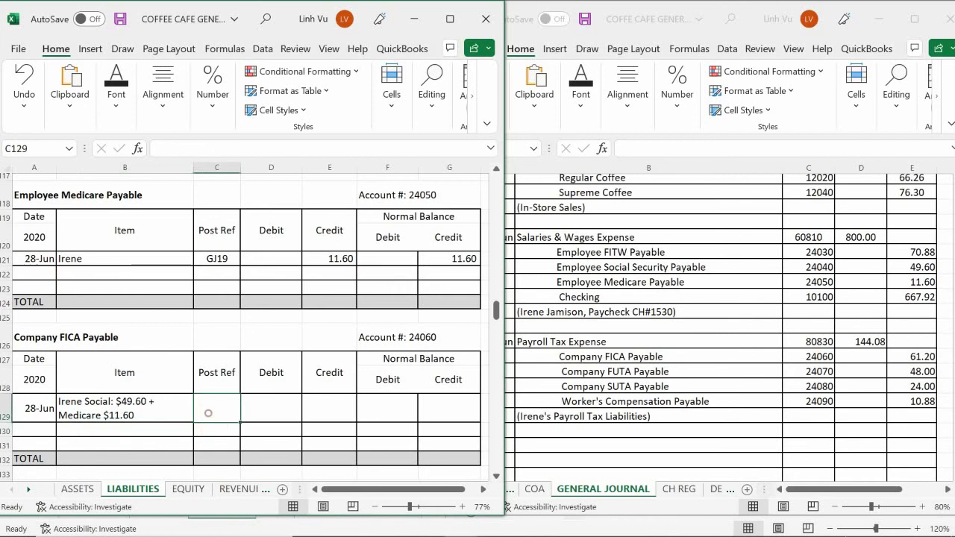
{"action": "type", "text": "G"}
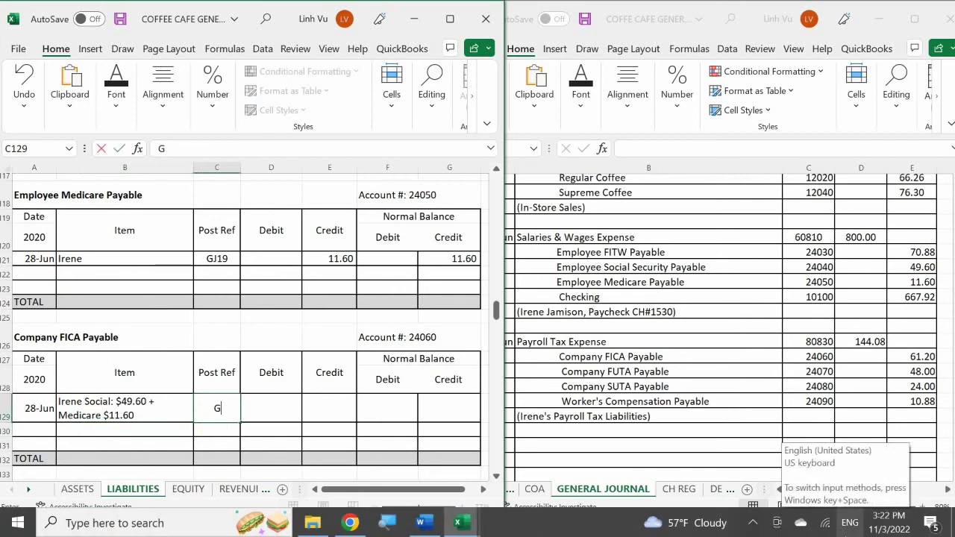
{"action": "type", "text": "J19"}
{"action": "key", "text": "Return"}
{"action": "key", "text": "Up"}
{"action": "key", "text": "Right"}
{"action": "key", "text": "Right"}
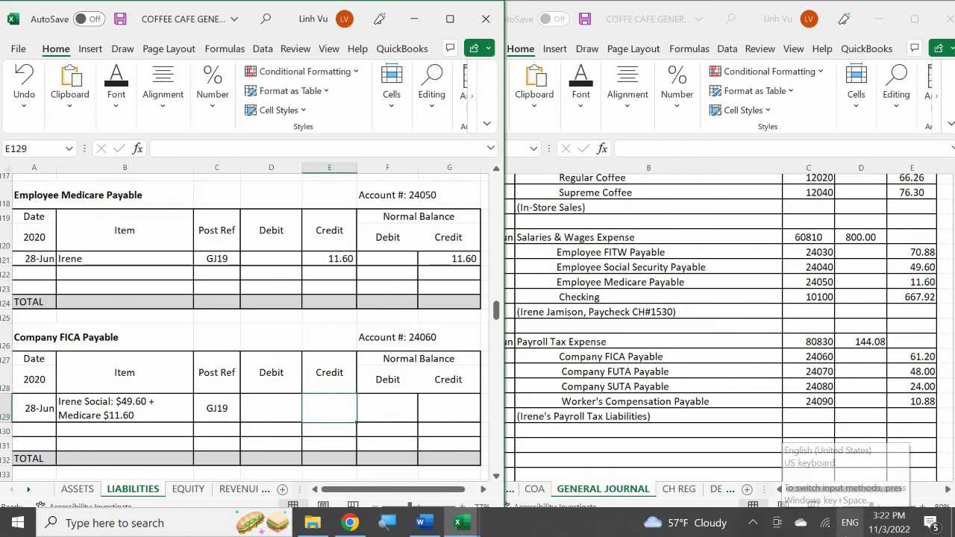
{"action": "type", "text": "61.20"}
{"action": "key", "text": "Right"}
{"action": "key", "text": "Right"}
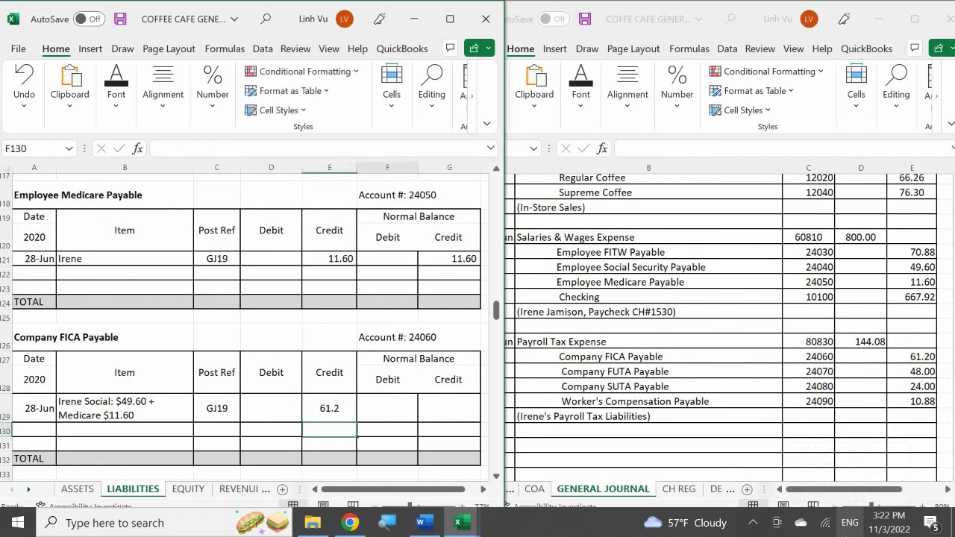
{"action": "type", "text": "="}
{"action": "key", "text": "Left"}
{"action": "key", "text": "Left"}
{"action": "key", "text": "Return"}
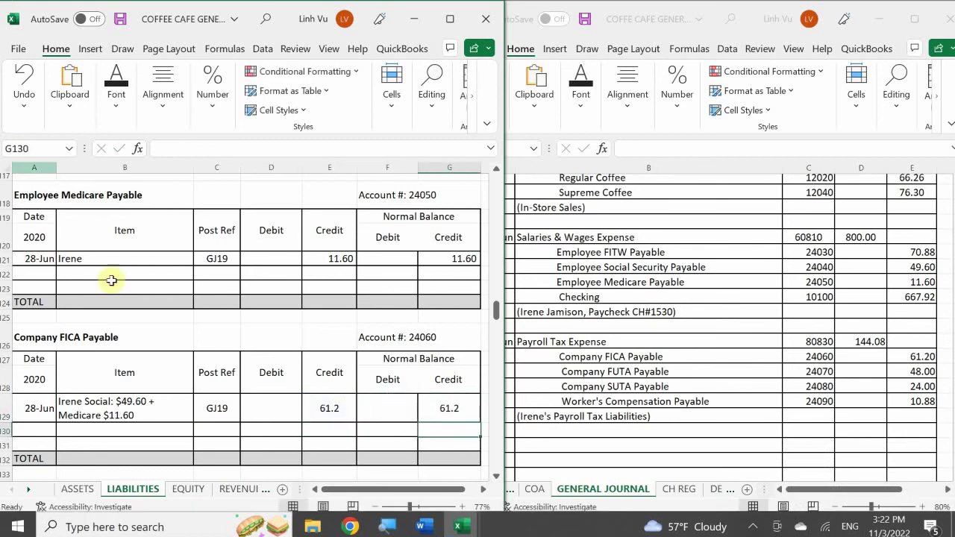
- Apply Comma Style to the FICA amount cells D129:G132
{"action": "left_click_drag", "start_coordinate": [284, 403], "coordinate": [426, 457]}
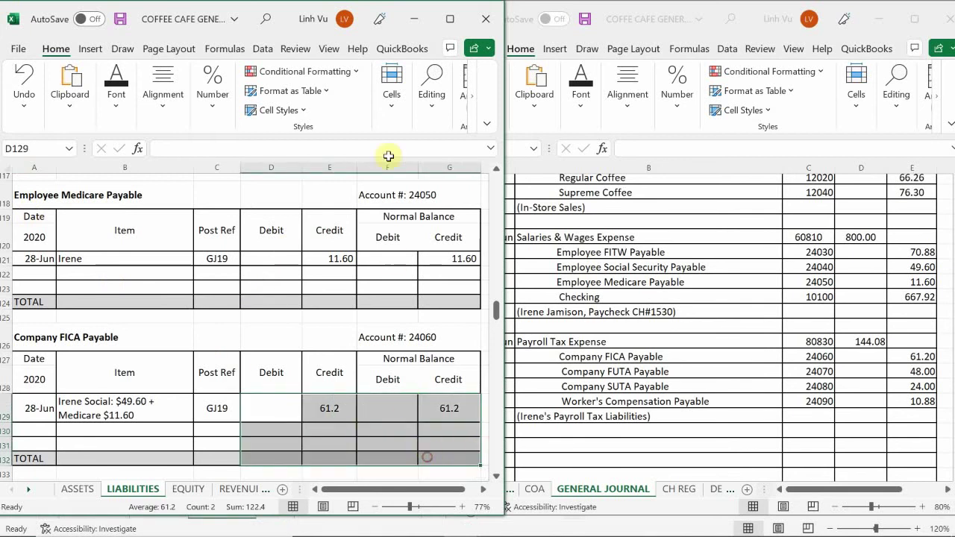
{"action": "left_click", "coordinate": [211, 95]}
{"action": "left_click", "coordinate": [255, 174]}
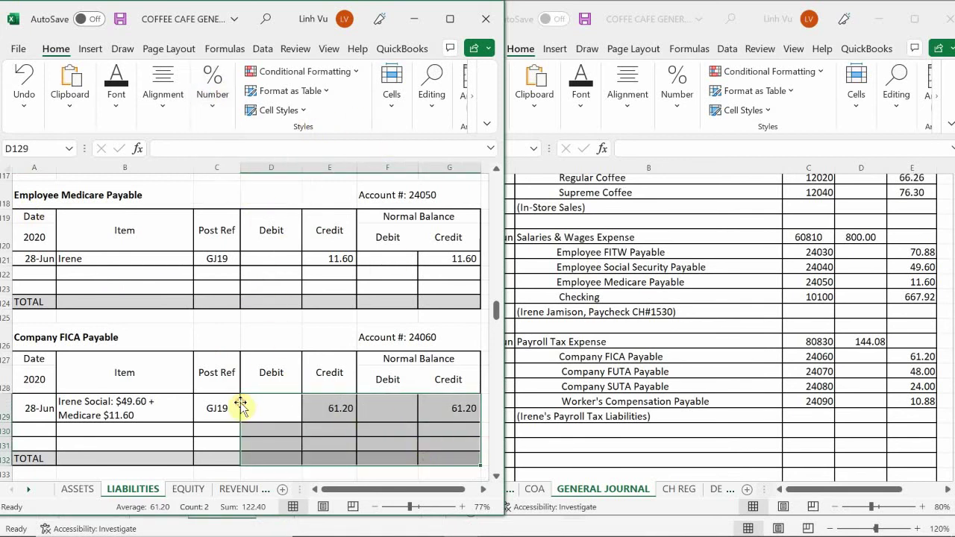
{"action": "scroll", "coordinate": [237, 396], "scroll_direction": "down", "scroll_amount": 2}
{"action": "scroll", "coordinate": [236, 397], "scroll_direction": "down", "scroll_amount": 2}
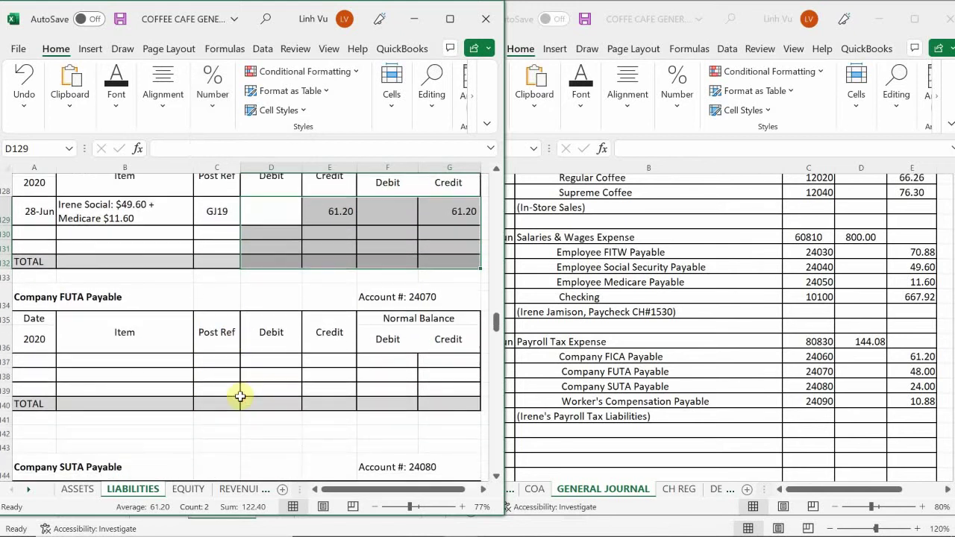
- Enter date 6/28 and the employee's name in the first Company FUTA Payable row
{"action": "left_click", "coordinate": [34, 367]}
{"action": "type", "text": "6"}
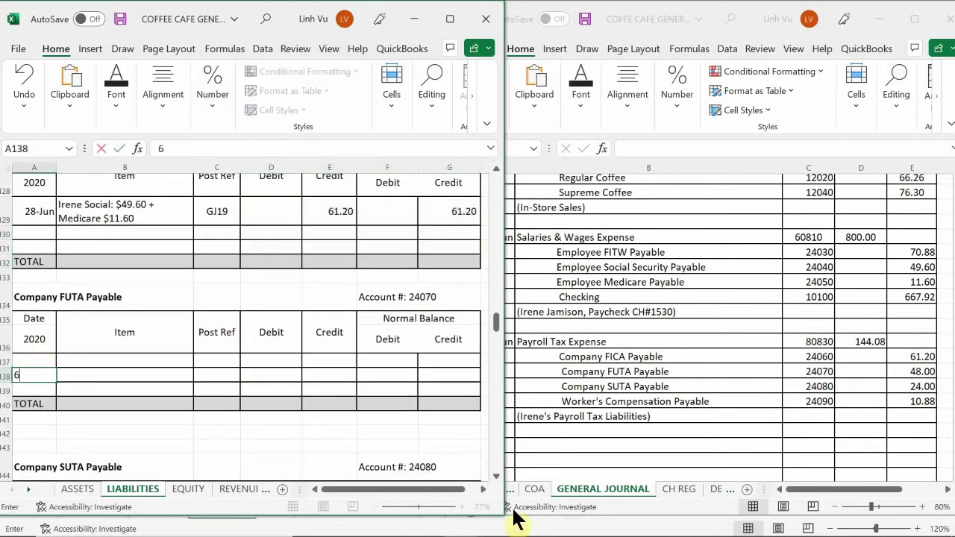
{"action": "key", "text": "Up"}
{"action": "type", "text": "6/28"}
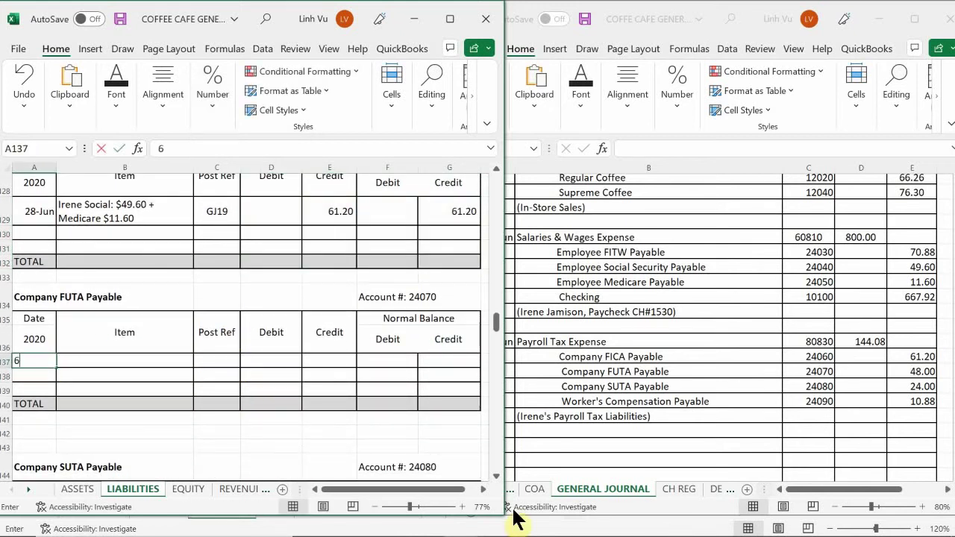
{"action": "key", "text": "Return"}
{"action": "key", "text": "Up"}
{"action": "key", "text": "Right"}
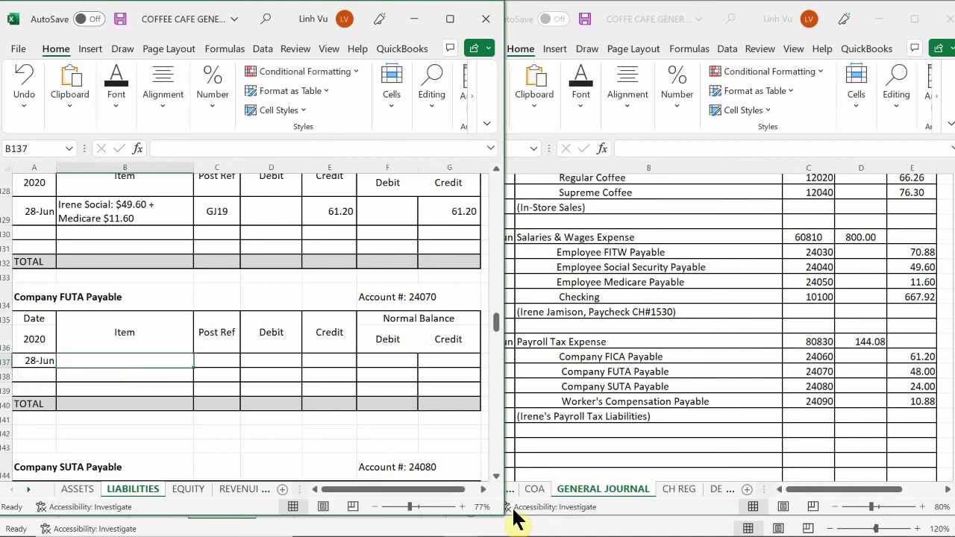
{"action": "type", "text": "OIrene"}
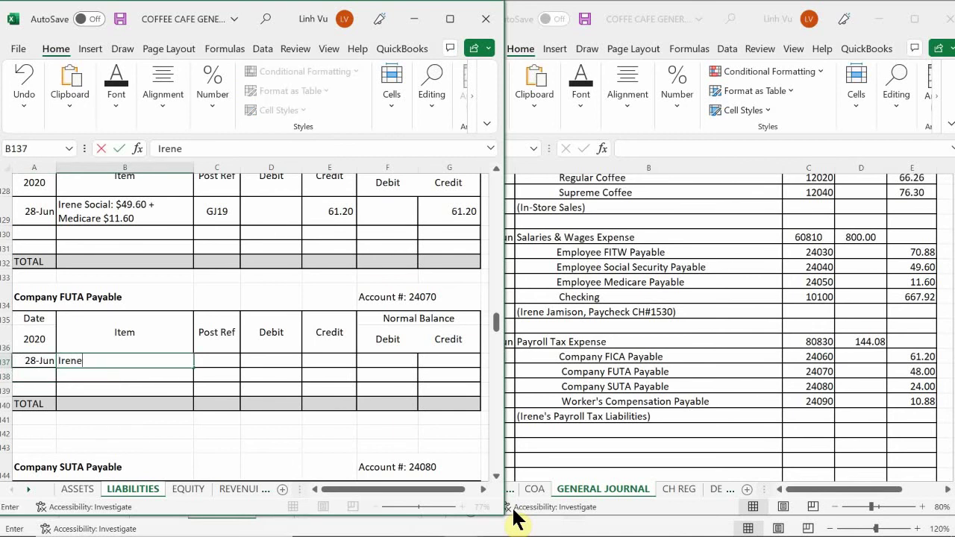
{"action": "key", "text": "Return"}
- Post reference GJ19 with a 48 credit and a =E137 credit balance
{"action": "key", "text": "Right"}
{"action": "key", "text": "Up"}
{"action": "type", "text": "G"}
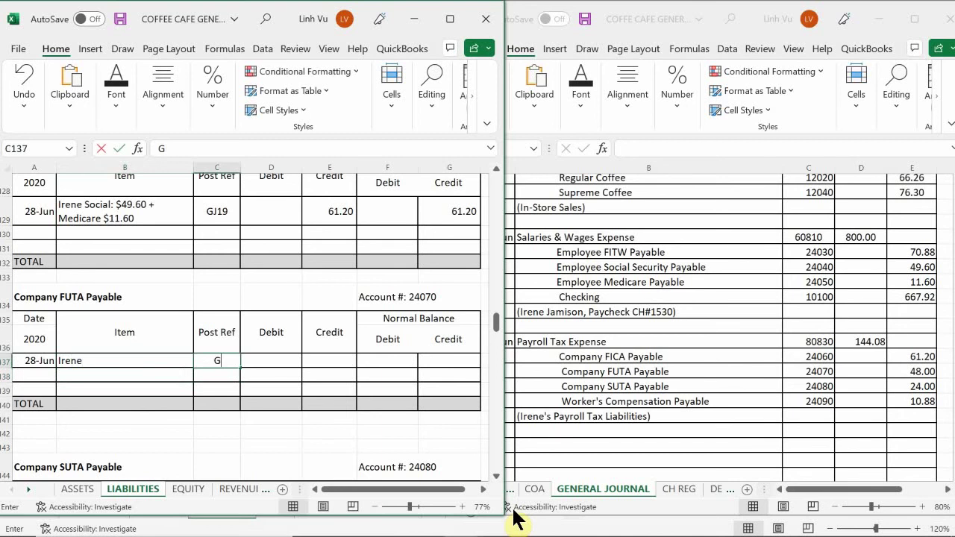
{"action": "type", "text": "J19"}
{"action": "key", "text": "Return"}
{"action": "key", "text": "Right"}
{"action": "key", "text": "Up"}
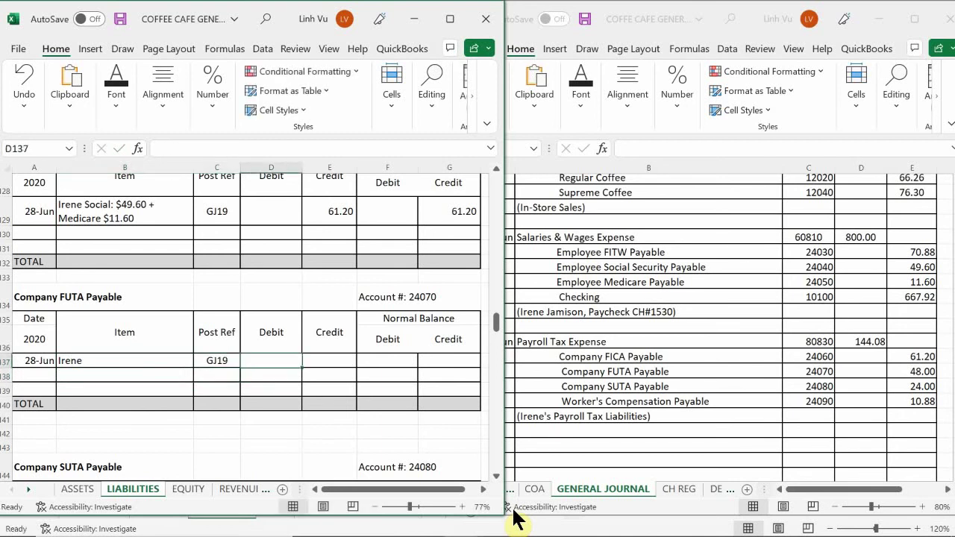
{"action": "key", "text": "Right"}
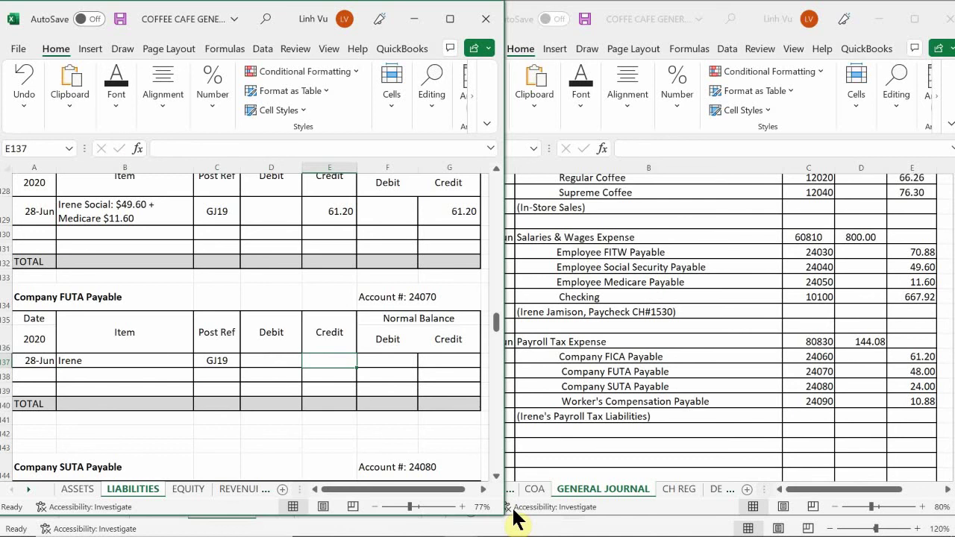
{"action": "type", "text": "48"}
{"action": "key", "text": "Return"}
{"action": "key", "text": "Right"}
{"action": "key", "text": "Right"}
{"action": "key", "text": "Up"}
{"action": "type", "text": "="}
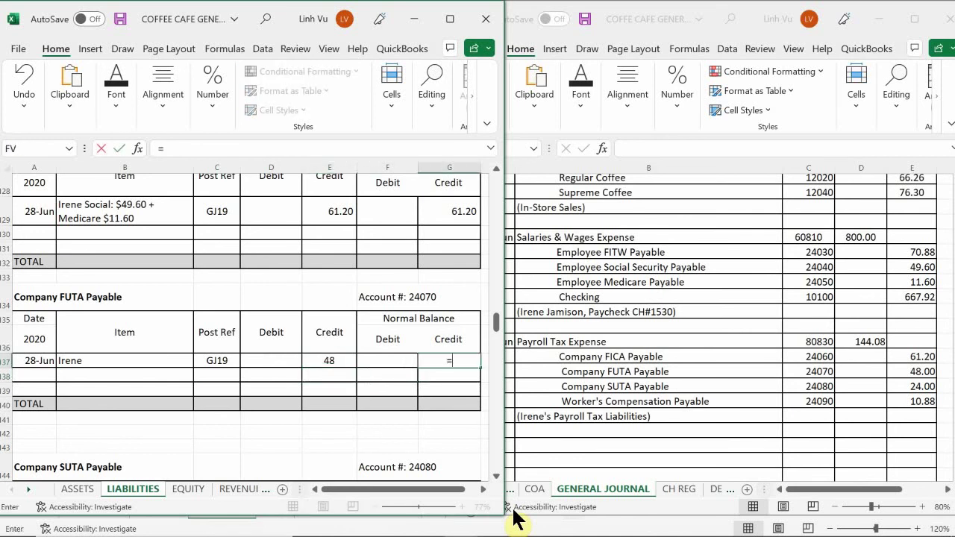
{"action": "key", "text": "Left"}
{"action": "key", "text": "Left"}
{"action": "key", "text": "Return"}
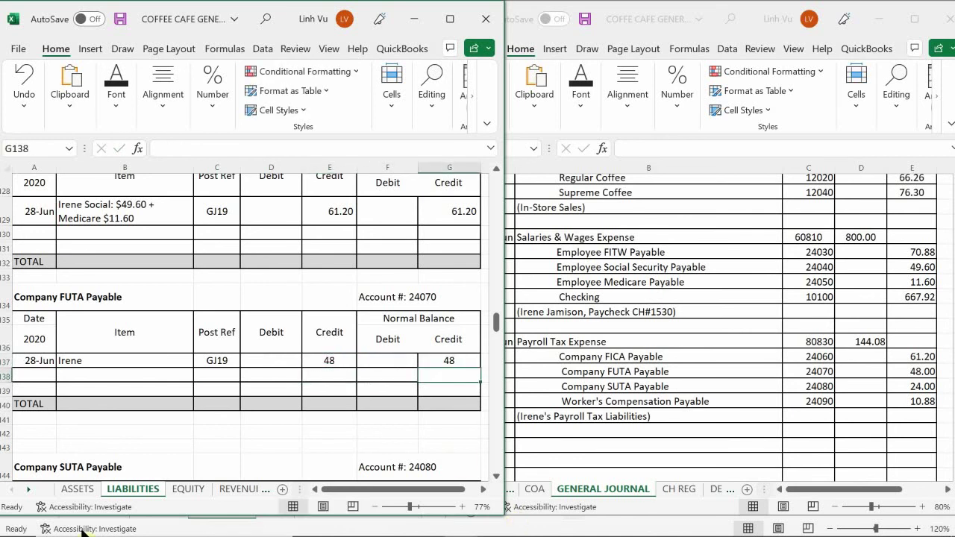
- Apply Comma Style to the FUTA amount cells D137:G140
{"action": "left_click_drag", "start_coordinate": [276, 362], "coordinate": [437, 399]}
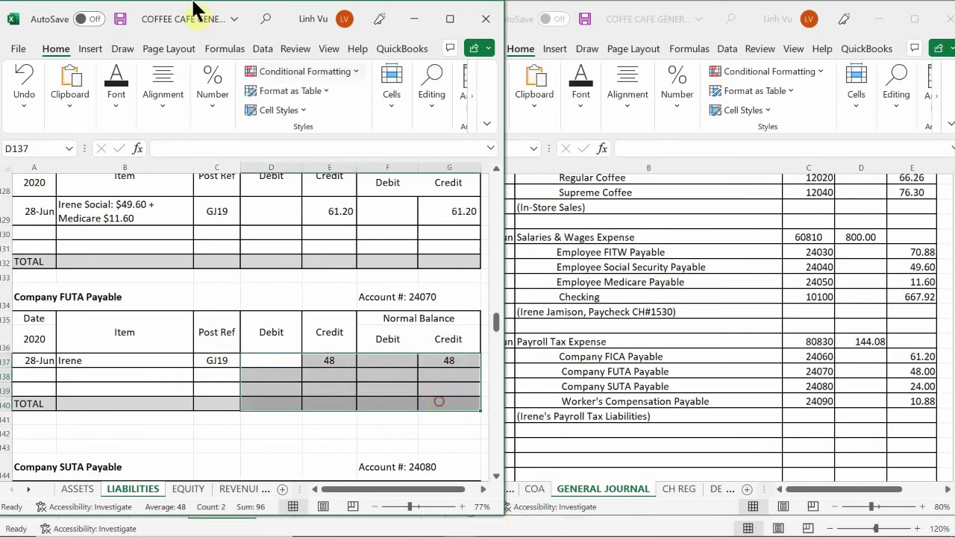
{"action": "left_click", "coordinate": [209, 115]}
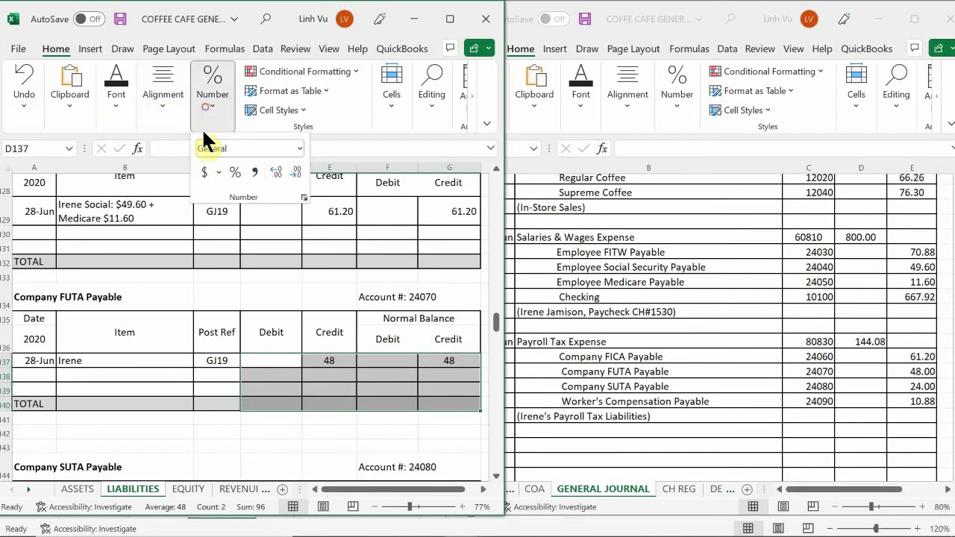
{"action": "left_click", "coordinate": [253, 173]}
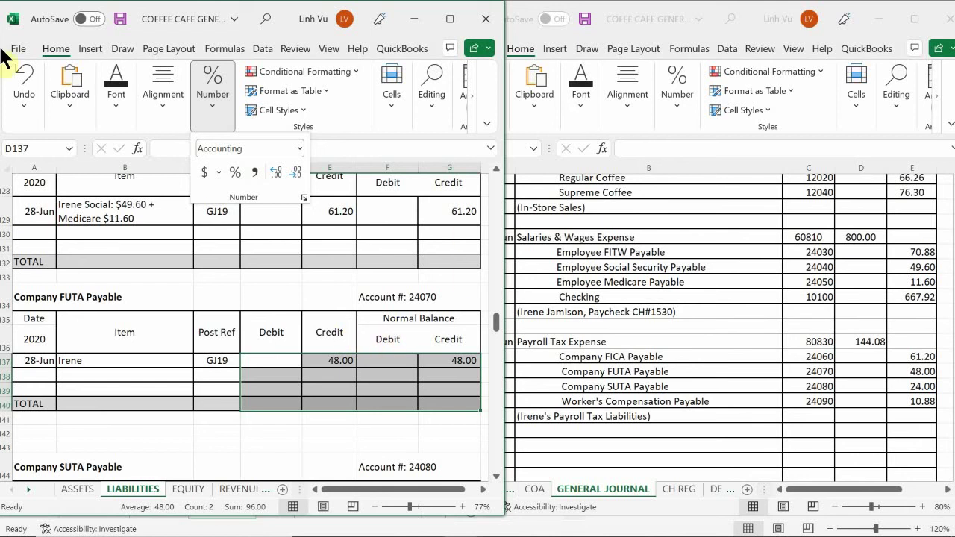
{"action": "left_click", "coordinate": [97, 347]}
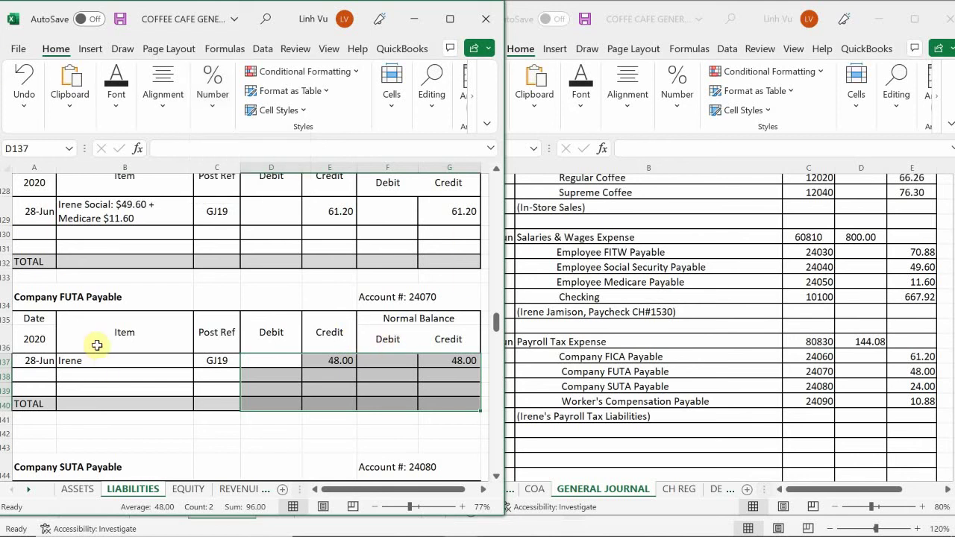
{"action": "scroll", "coordinate": [97, 345], "scroll_direction": "down", "scroll_amount": 4}
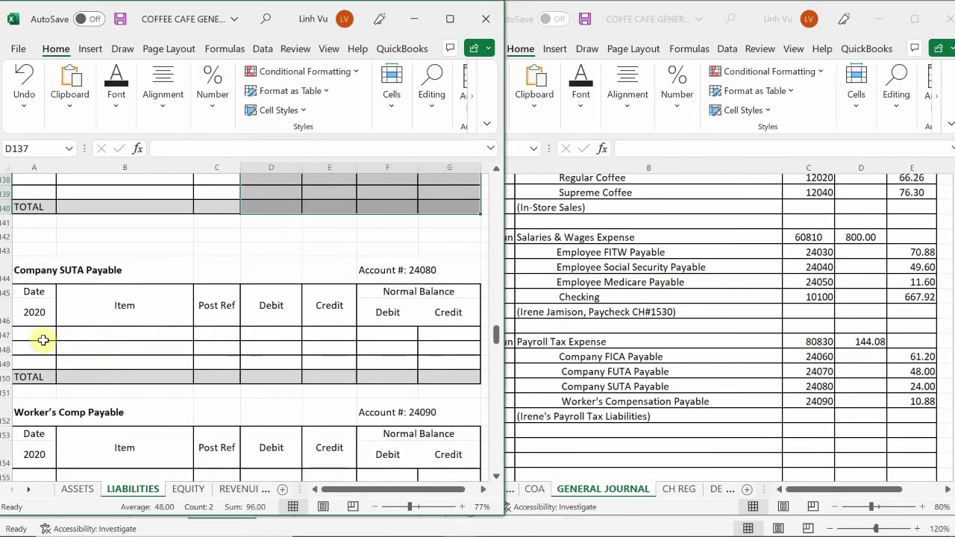
- Enter date 6/28 and the employee's name in the Company SUTA Payable row
{"action": "left_click", "coordinate": [43, 340]}
{"action": "type", "text": "6/28"}
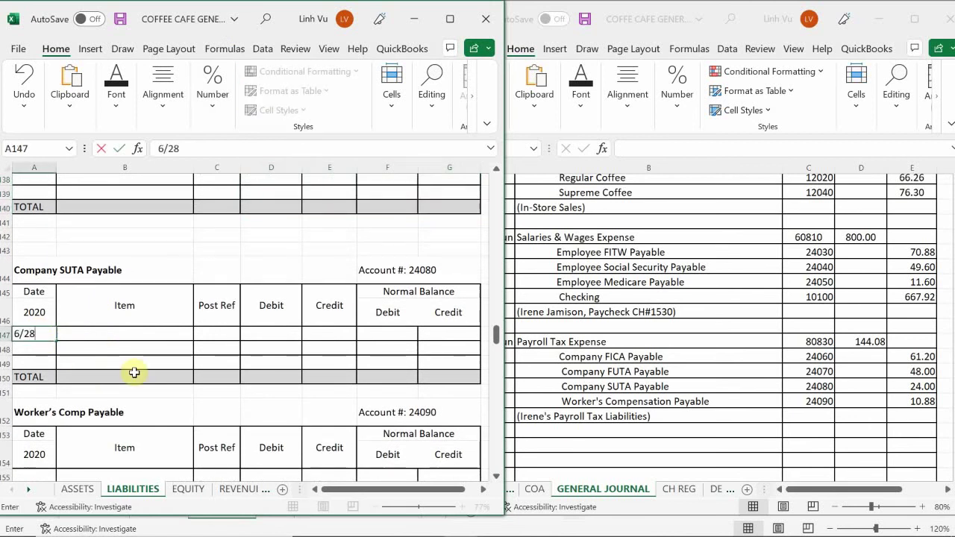
{"action": "key", "text": "Return"}
{"action": "key", "text": "Right"}
{"action": "key", "text": "Up"}
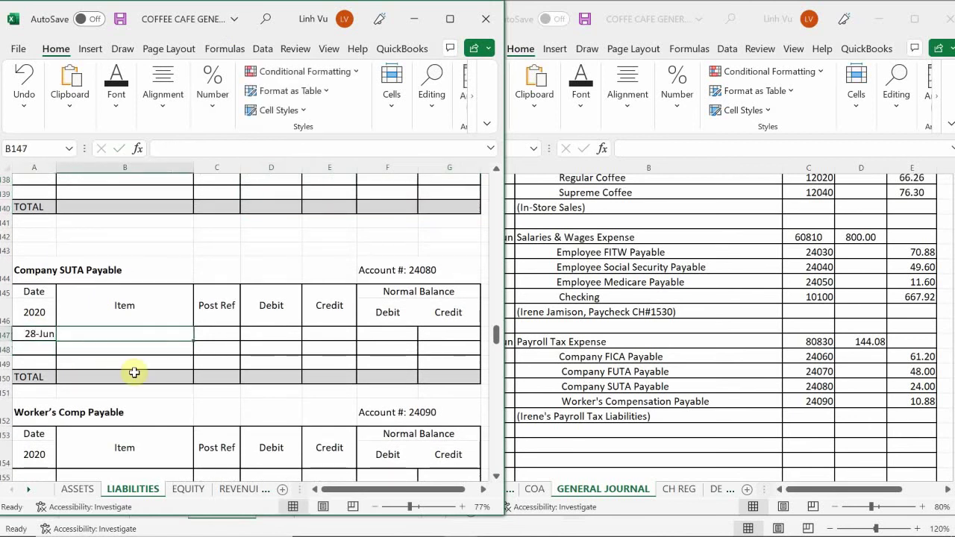
{"action": "type", "text": "Irene"}
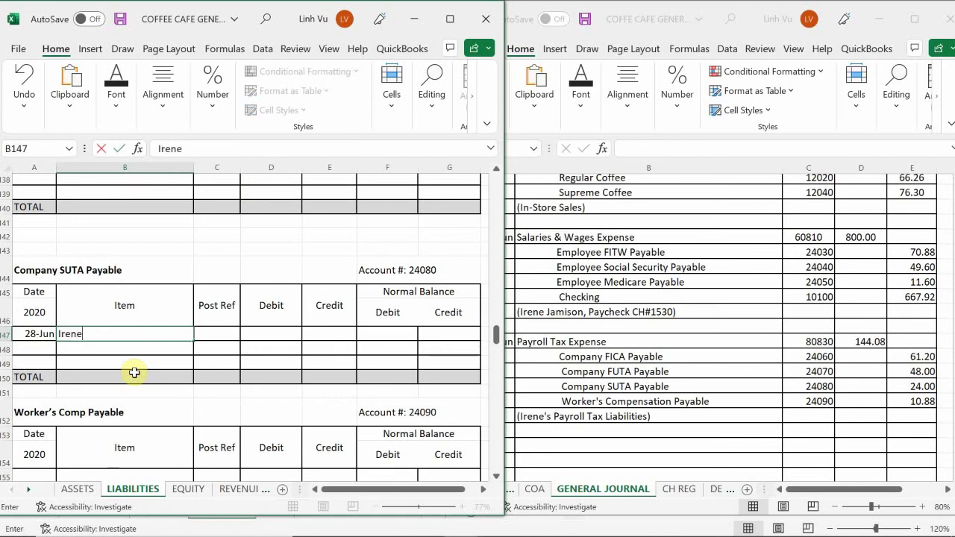
{"action": "key", "text": "Return"}
- Post reference GJ19 with a 24 credit and a =E147 credit balance
{"action": "key", "text": "Right"}
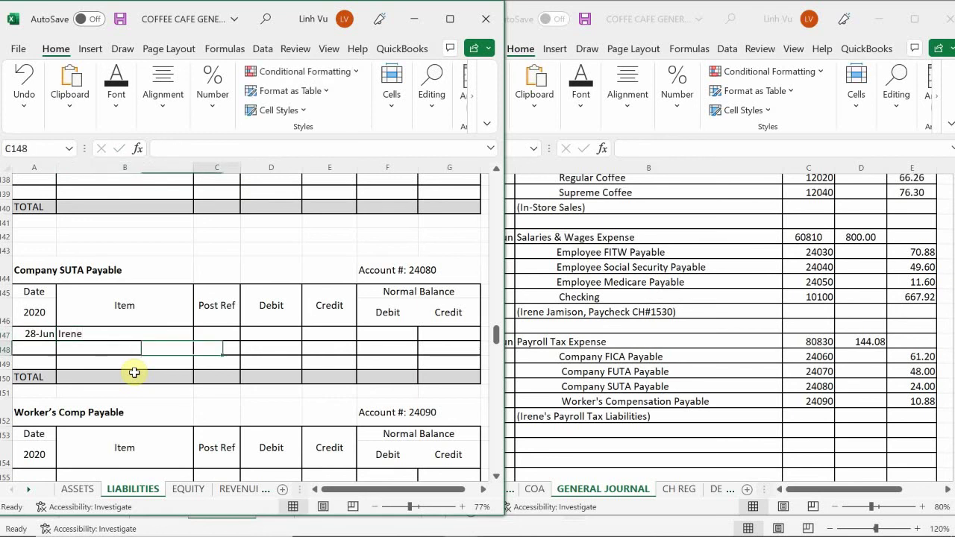
{"action": "key", "text": "Up"}
{"action": "type", "text": "GJ19"}
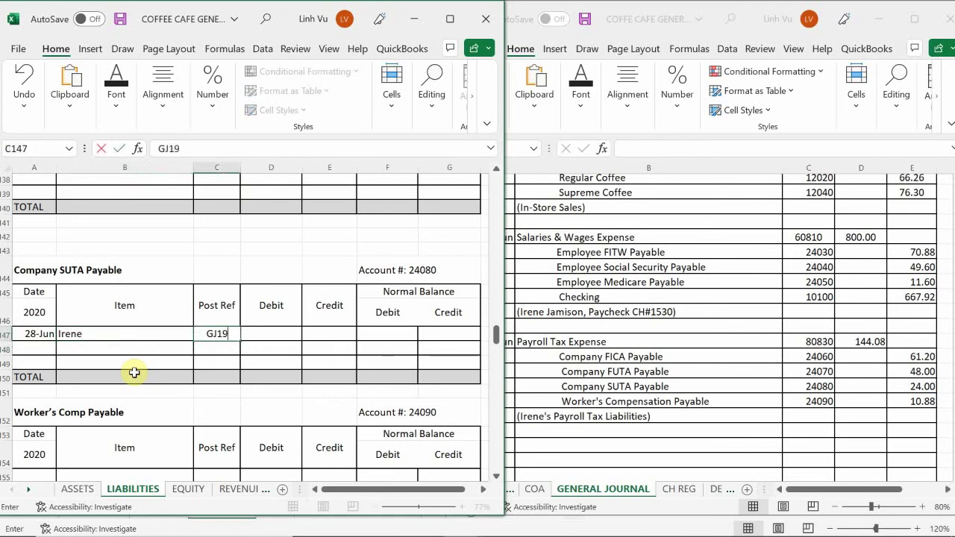
{"action": "key", "text": "Return"}
{"action": "key", "text": "Right"}
{"action": "key", "text": "Right"}
{"action": "key", "text": "Up"}
{"action": "type", "text": "24"}
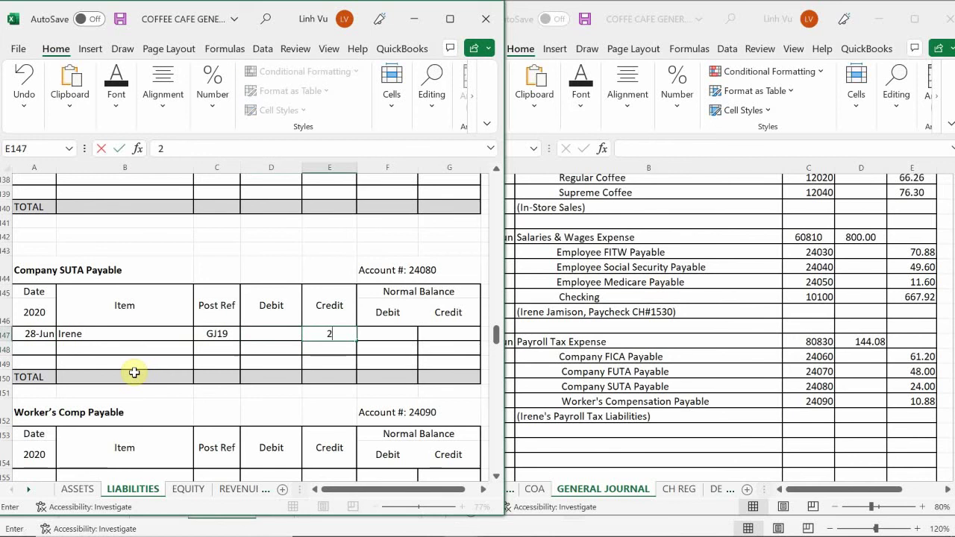
{"action": "key", "text": "Return"}
{"action": "key", "text": "Right"}
{"action": "key", "text": "Right"}
{"action": "key", "text": "Up"}
{"action": "type", "text": "="}
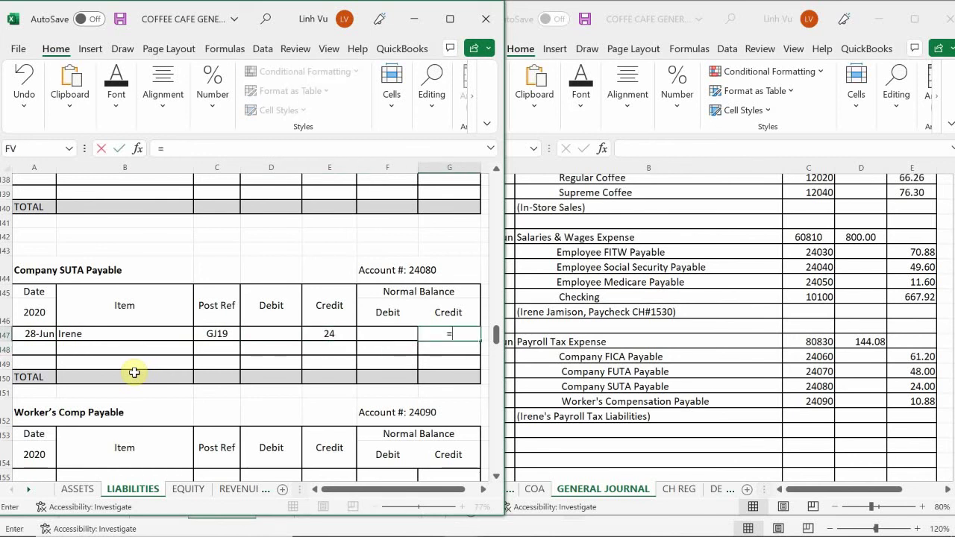
{"action": "key", "text": "Left"}
{"action": "key", "text": "Left"}
{"action": "key", "text": "Return"}
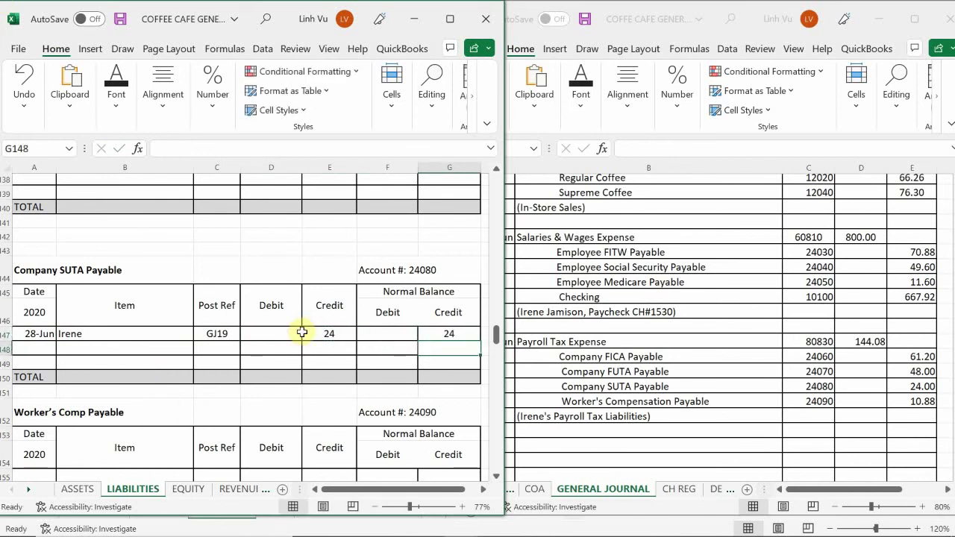
- Apply Comma Style to the SUTA amount cells D147:G150
{"action": "left_click_drag", "start_coordinate": [282, 335], "coordinate": [452, 375]}
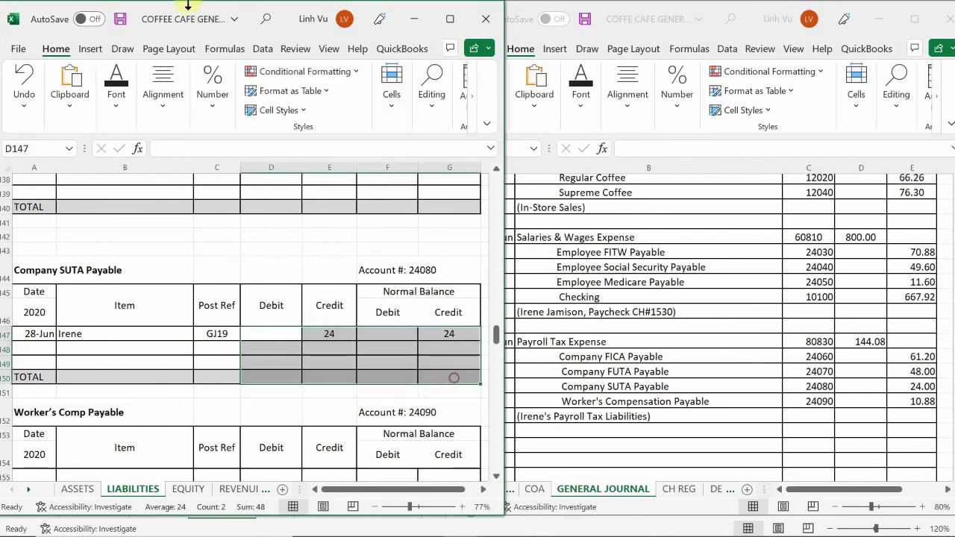
{"action": "left_click", "coordinate": [222, 105]}
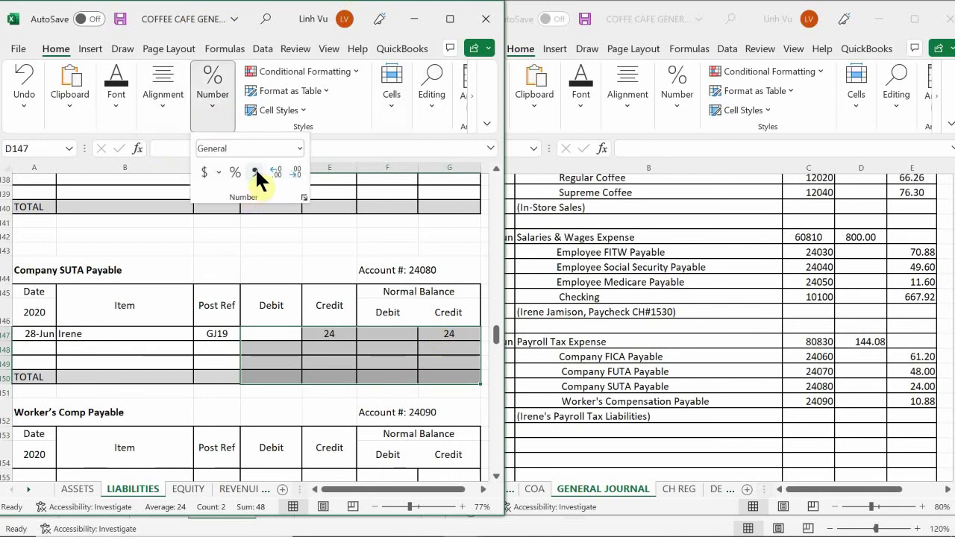
{"action": "left_click", "coordinate": [256, 175]}
{"action": "left_click", "coordinate": [301, 352]}
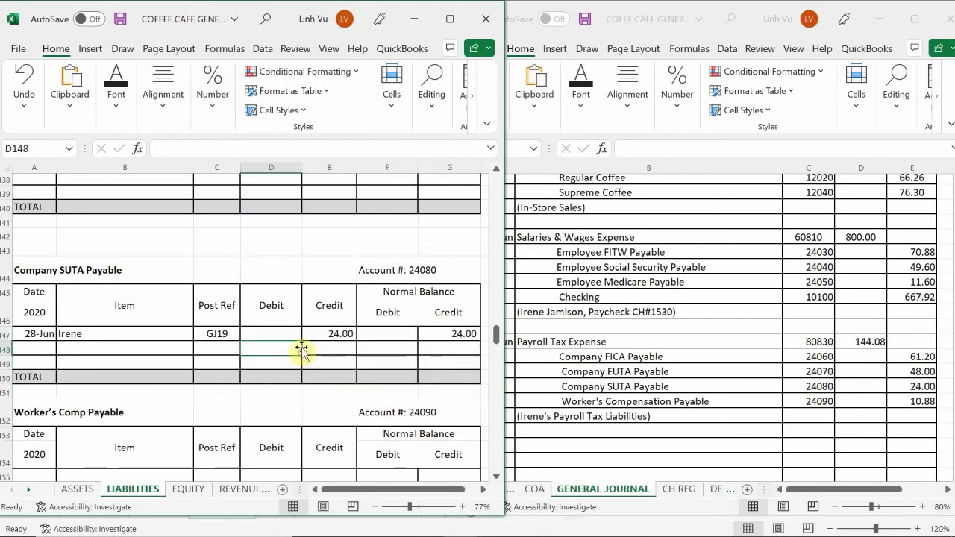
{"action": "scroll", "coordinate": [301, 353], "scroll_direction": "down", "scroll_amount": 3}
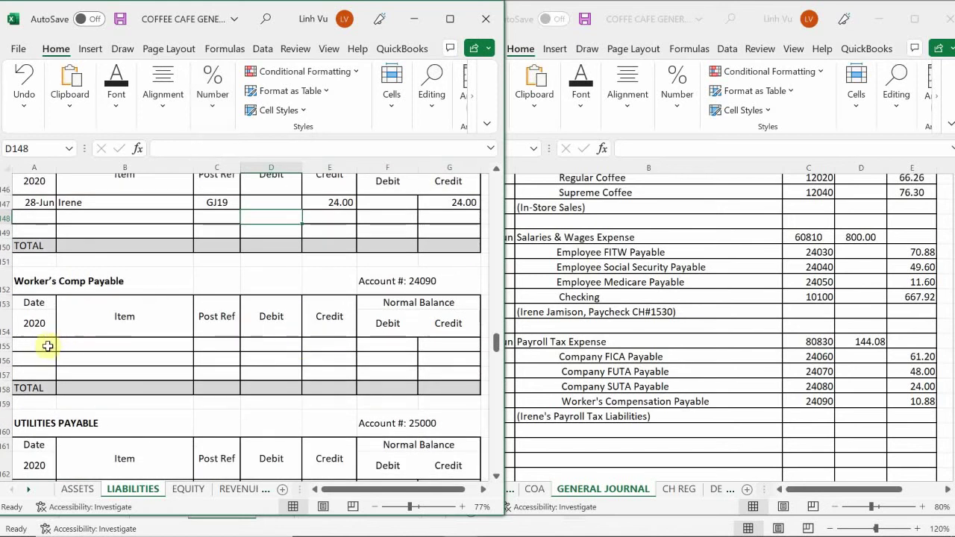
- Enter date 6/28 and the employee's name in Worker's Comp Payable row 155
{"action": "left_click", "coordinate": [34, 345]}
{"action": "type", "text": "6/"}
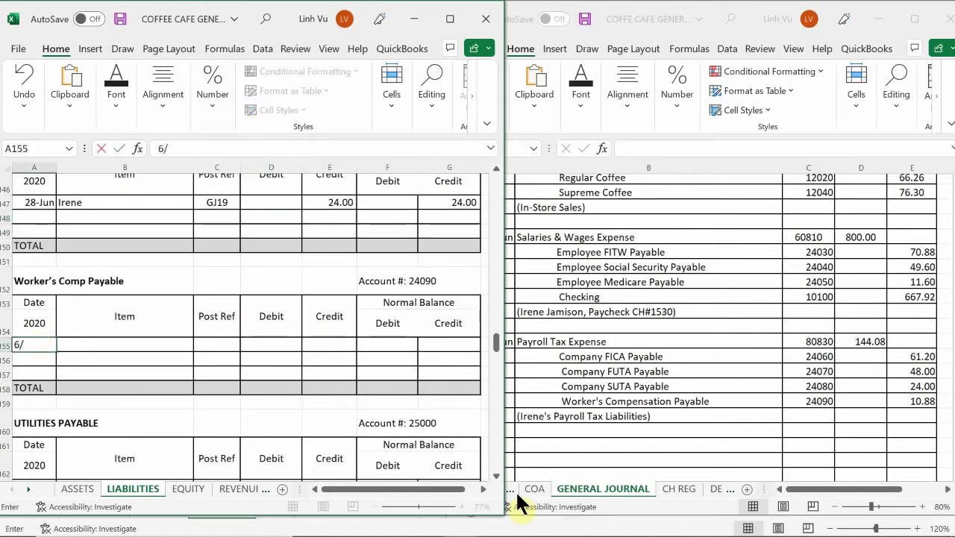
{"action": "type", "text": "28"}
{"action": "key", "text": "Return"}
{"action": "key", "text": "Right"}
{"action": "key", "text": "Up"}
{"action": "type", "text": "I"}
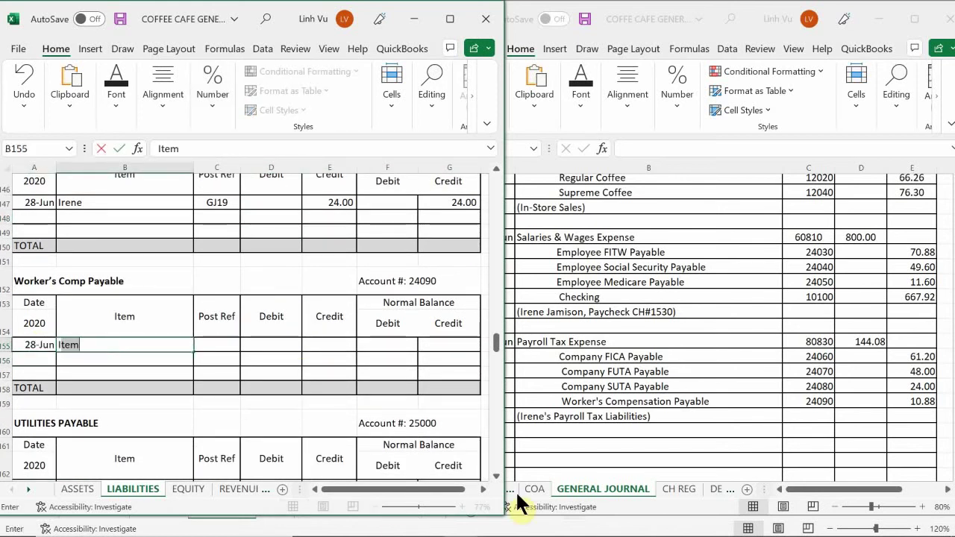
{"action": "type", "text": "rene"}
{"action": "key", "text": "Return"}
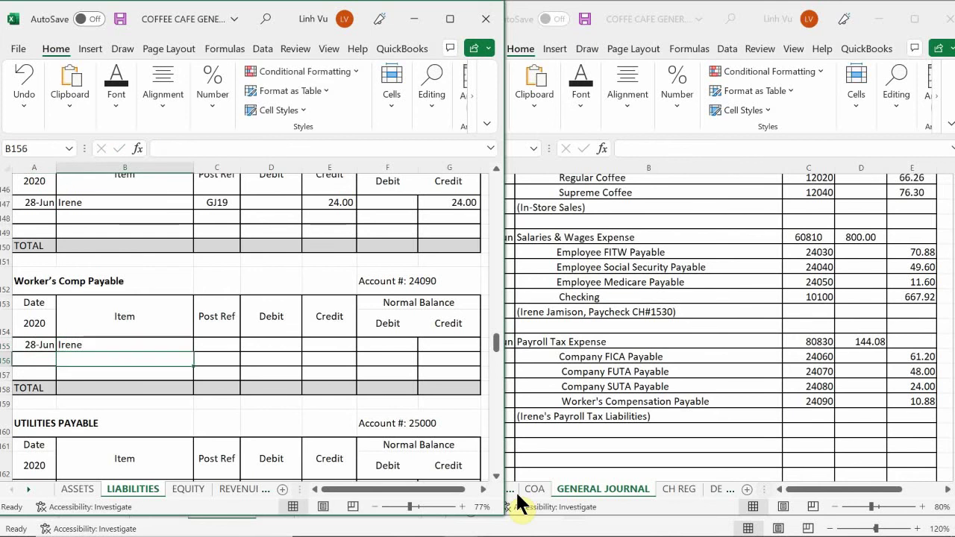
- Post reference GJ19 with a 10.88 credit and a =E155 credit balance
{"action": "key", "text": "Up"}
{"action": "key", "text": "Right"}
{"action": "type", "text": "GJ19"}
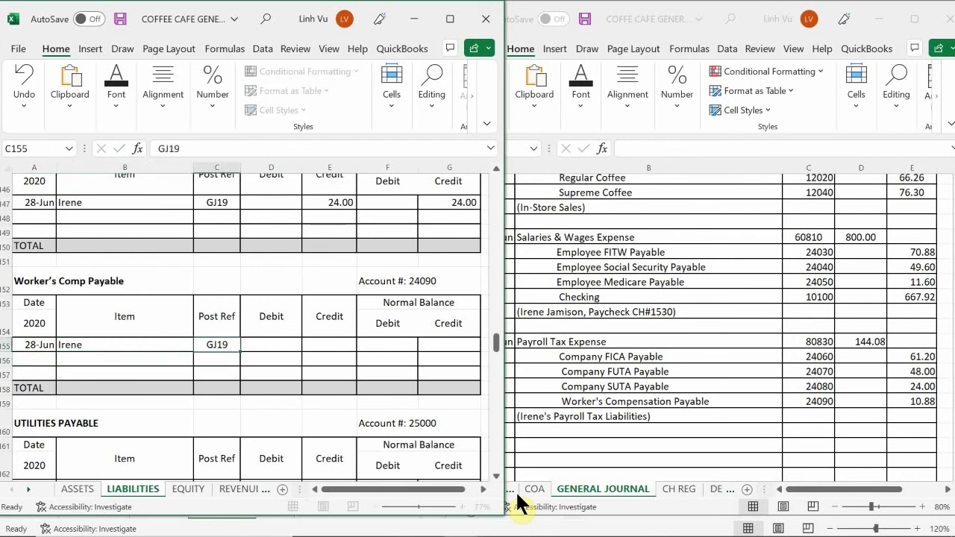
{"action": "key", "text": "Return"}
{"action": "key", "text": "Right"}
{"action": "key", "text": "Up"}
{"action": "key", "text": "Up"}
{"action": "key", "text": "Down"}
{"action": "key", "text": "Right"}
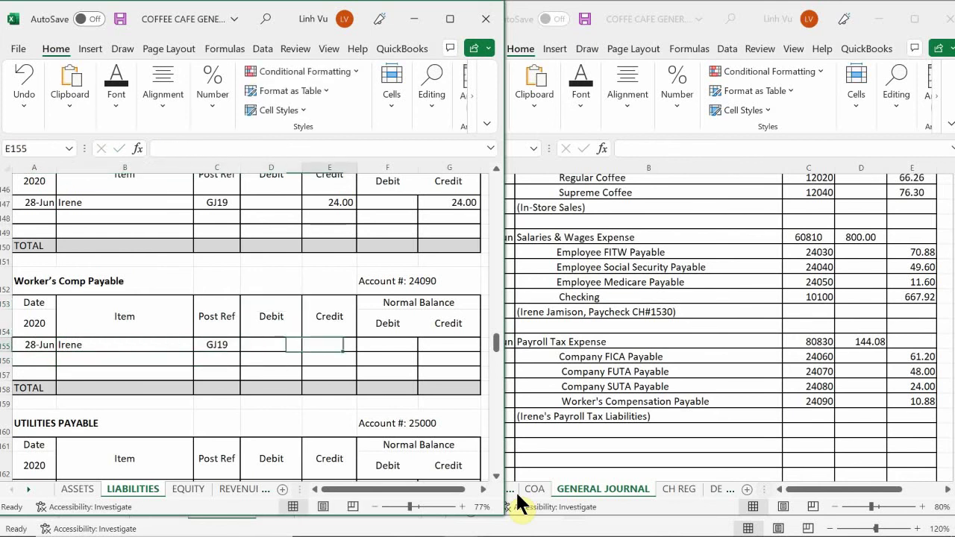
{"action": "type", "text": "10.88"}
{"action": "key", "text": "Return"}
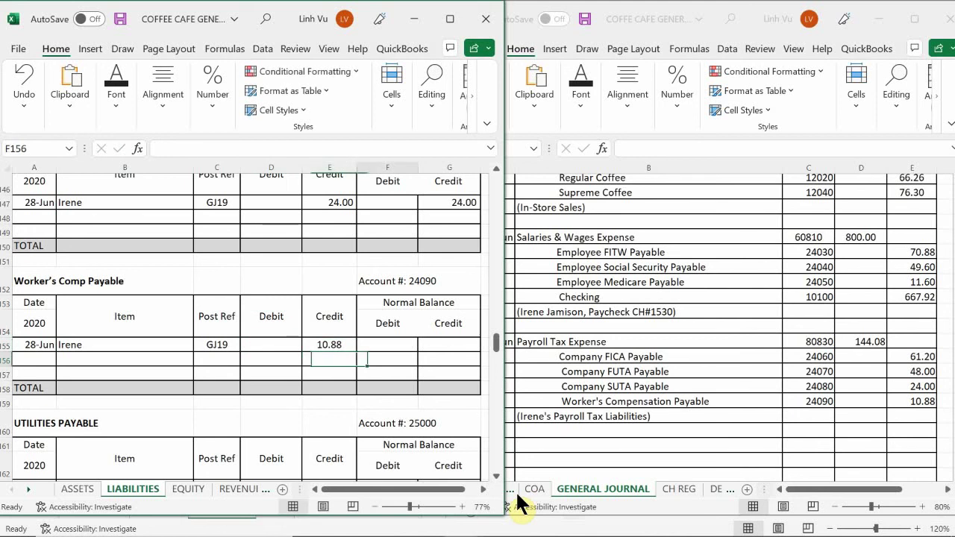
{"action": "key", "text": "Up"}
{"action": "key", "text": "Right"}
{"action": "key", "text": "Right"}
{"action": "type", "text": "="}
{"action": "key", "text": "Left"}
{"action": "key", "text": "Left"}
{"action": "key", "text": "Return"}
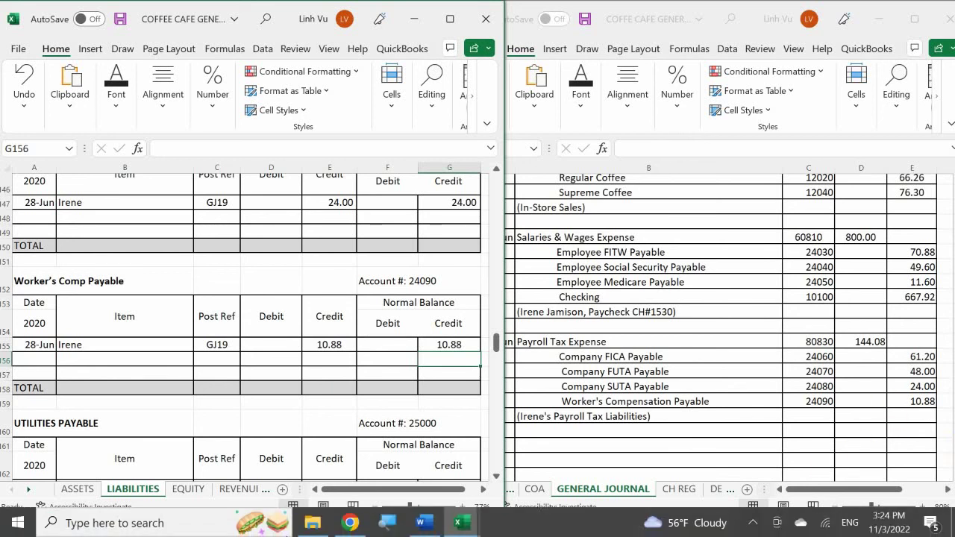
{"action": "left_click", "coordinate": [463, 525]}
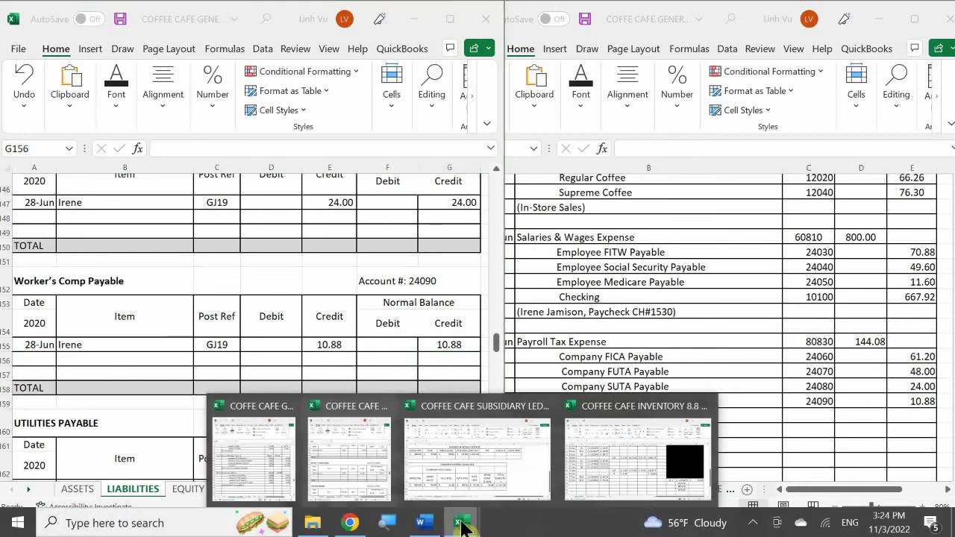
- Bring up the Word scenario document and scroll page 19 to the Commission Expense table (40%, $560.66)
{"action": "left_click", "coordinate": [423, 524]}
{"action": "left_click", "coordinate": [274, 356]}
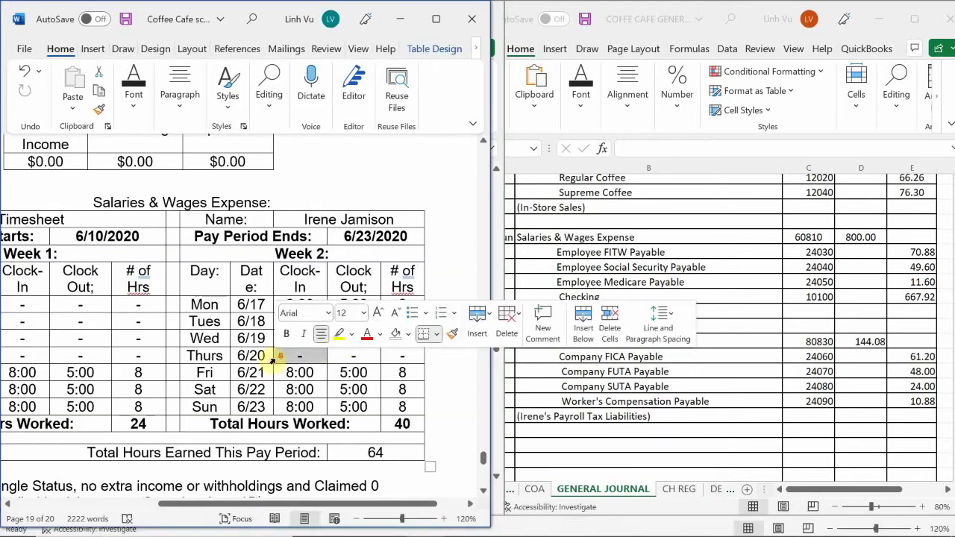
{"action": "scroll", "coordinate": [272, 364], "scroll_direction": "down", "scroll_amount": 1}
{"action": "scroll", "coordinate": [273, 362], "scroll_direction": "down", "scroll_amount": 3}
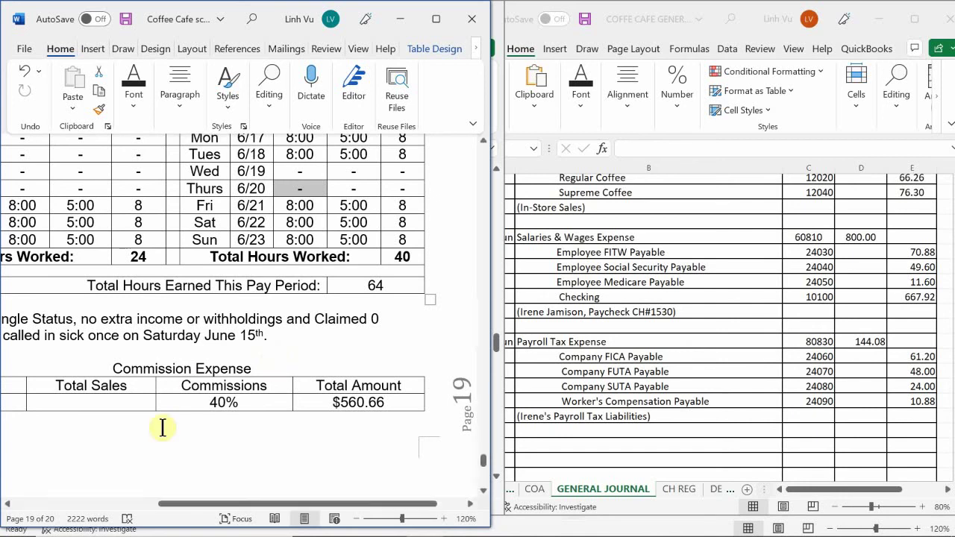
{"action": "scroll", "coordinate": [161, 424], "scroll_direction": "up", "scroll_amount": 1}
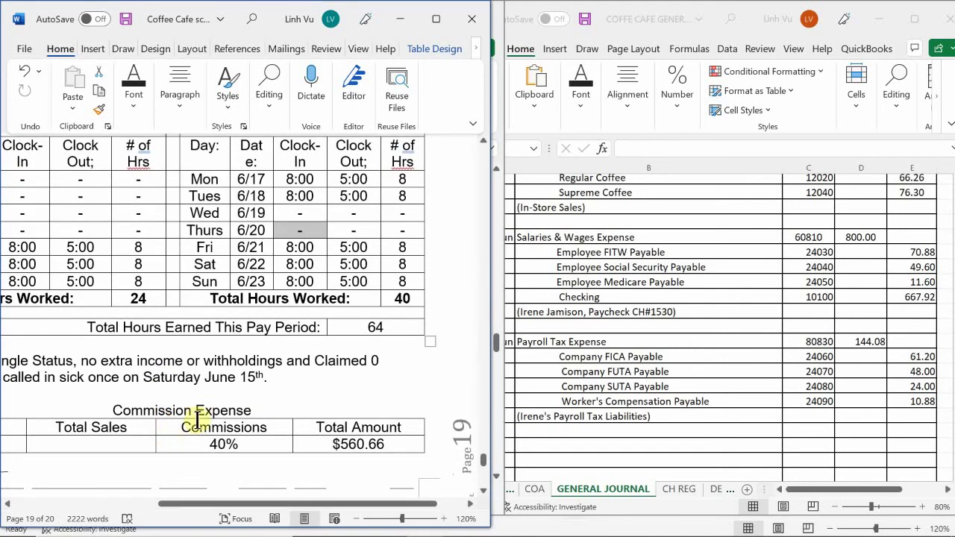
{"action": "scroll", "coordinate": [197, 417], "scroll_direction": "down", "scroll_amount": 10}
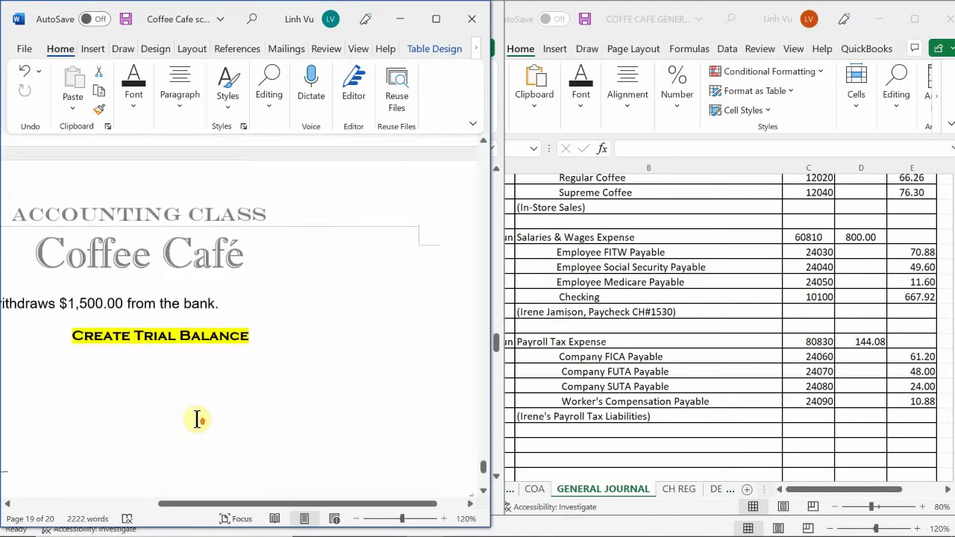
{"action": "scroll", "coordinate": [197, 419], "scroll_direction": "up", "scroll_amount": 5}
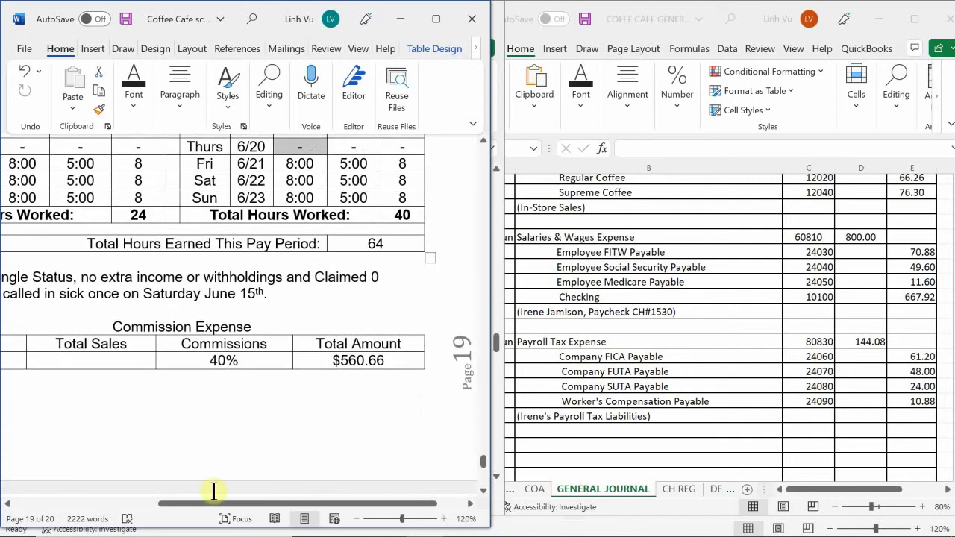
{"action": "left_click_drag", "start_coordinate": [220, 505], "coordinate": [246, 534]}
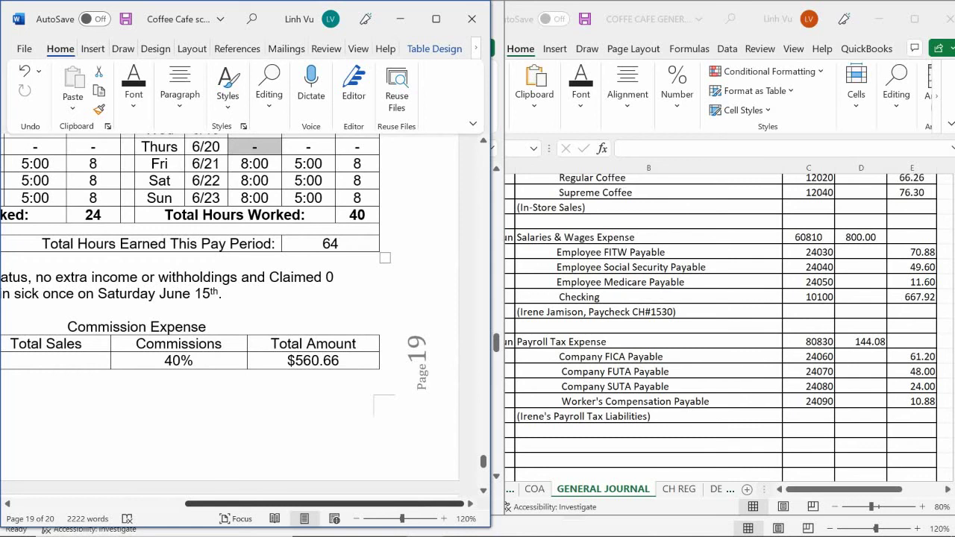
- Read the second employee's W-4 details in Word, then return to the Excel general journal
{"action": "left_click_drag", "start_coordinate": [245, 534], "coordinate": [168, 504]}
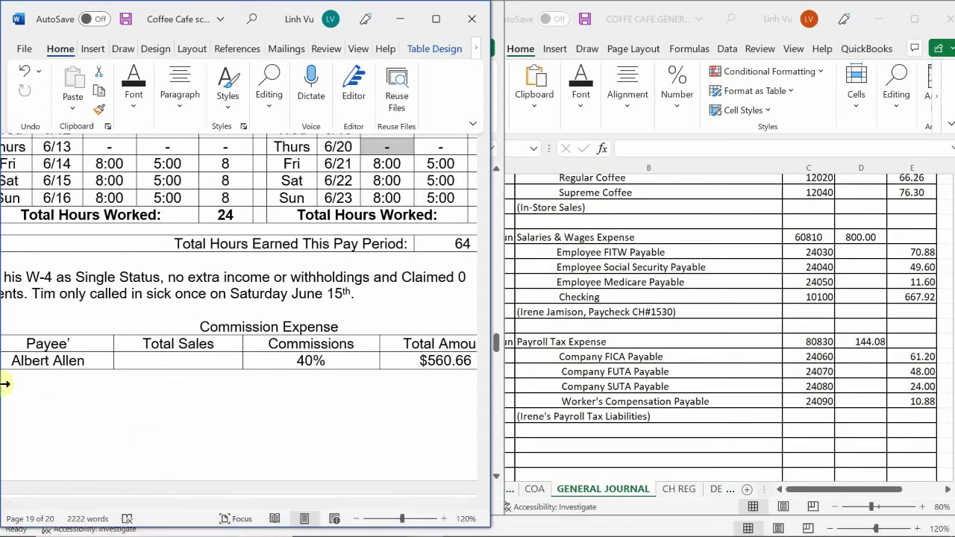
{"action": "scroll", "coordinate": [214, 293], "scroll_direction": "up", "scroll_amount": 1}
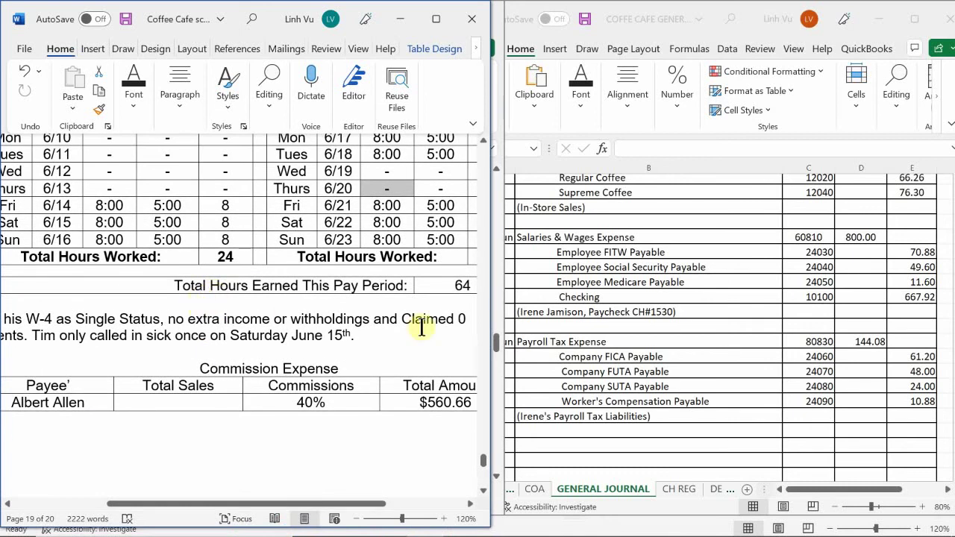
{"action": "left_click", "coordinate": [593, 307]}
{"action": "scroll", "coordinate": [592, 305], "scroll_direction": "down", "scroll_amount": 1}
{"action": "scroll", "coordinate": [591, 305], "scroll_direction": "down", "scroll_amount": 1}
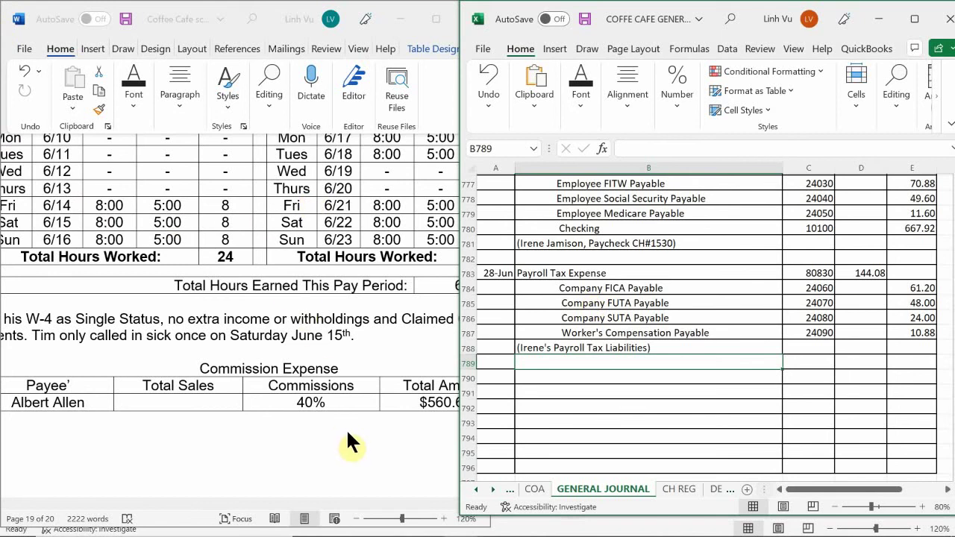
- In the Coffee Cafe subsidiary ledger, set F5 gross pay to =D5, giving $1,500.00
{"action": "left_click", "coordinate": [464, 522]}
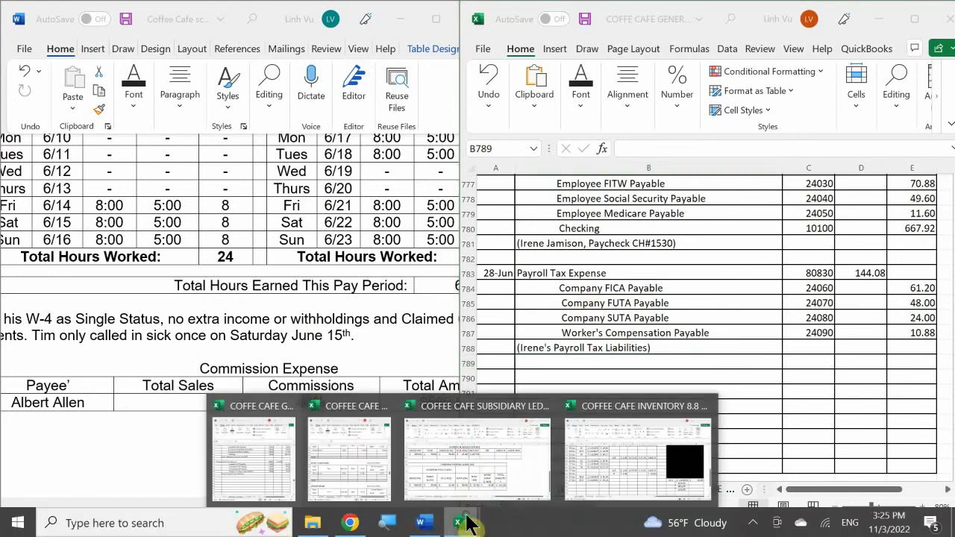
{"action": "left_click", "coordinate": [467, 476]}
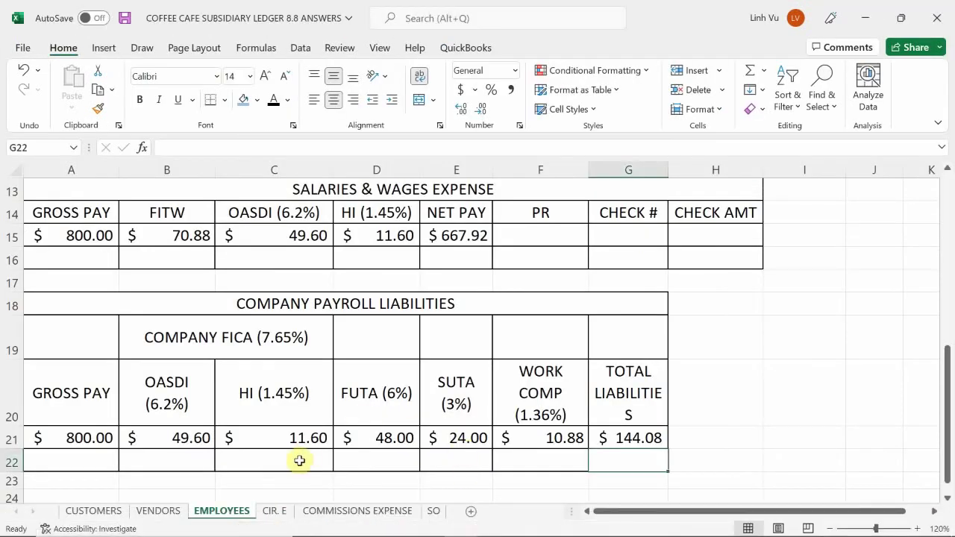
{"action": "scroll", "coordinate": [268, 427], "scroll_direction": "up", "scroll_amount": 4}
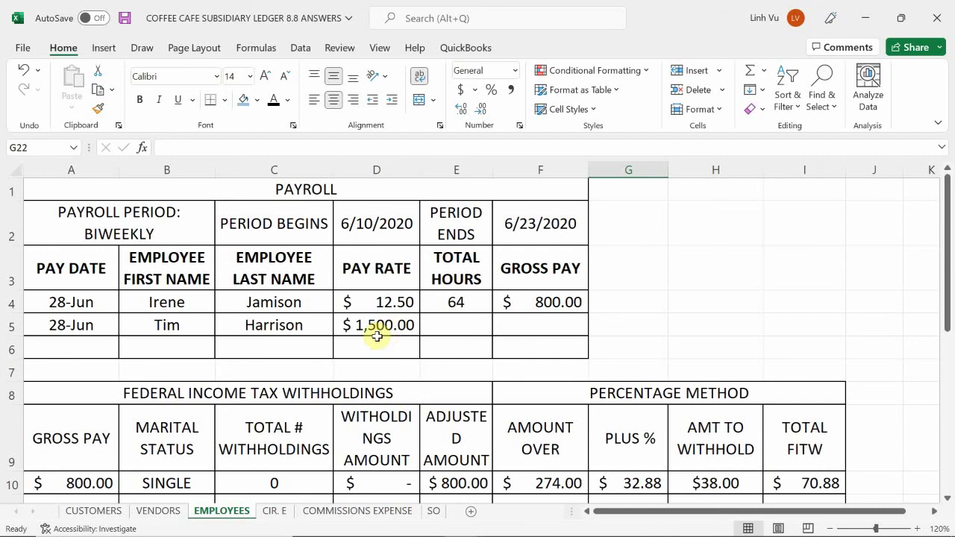
{"action": "left_click", "coordinate": [451, 325]}
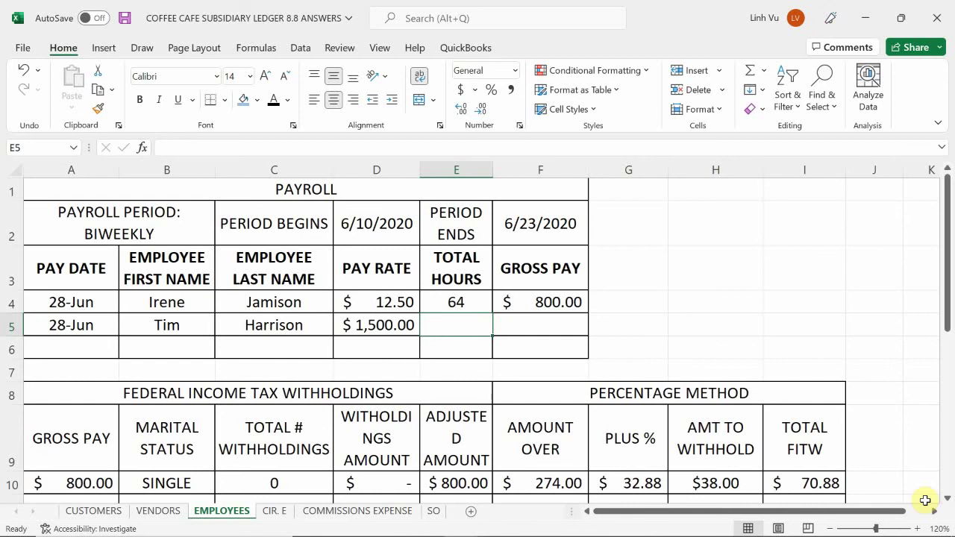
{"action": "key", "text": "Right"}
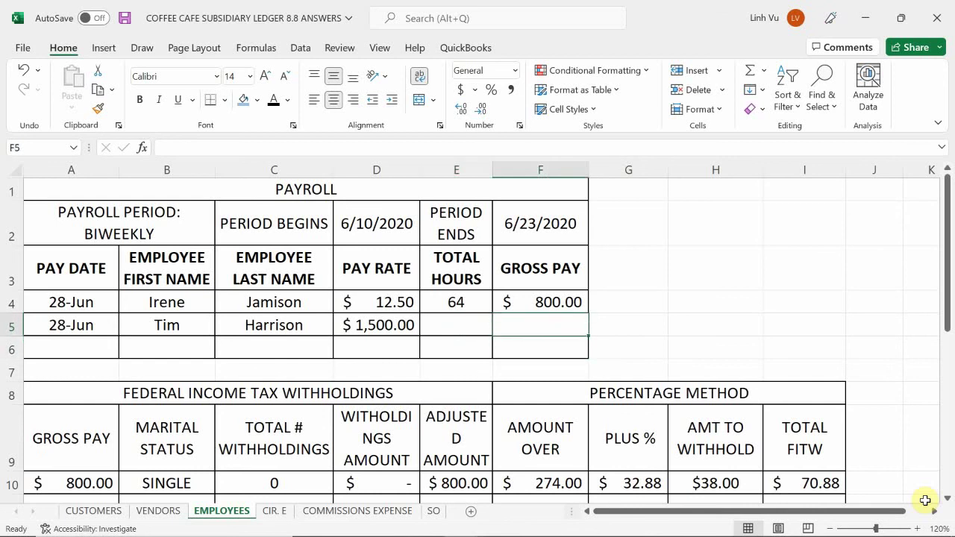
{"action": "type", "text": "="}
{"action": "key", "text": "Left"}
{"action": "key", "text": "Left"}
{"action": "key", "text": "Return"}
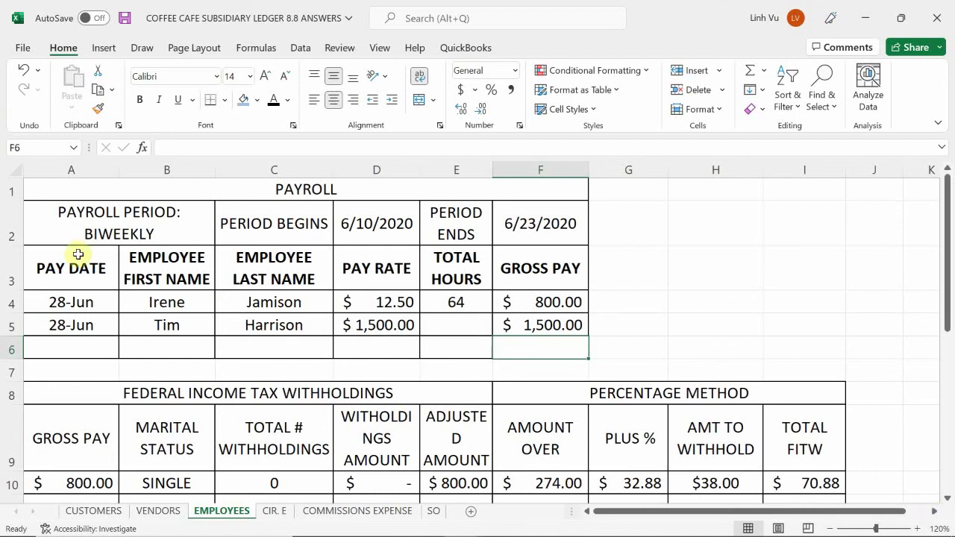
{"action": "scroll", "coordinate": [153, 302], "scroll_direction": "down", "scroll_amount": 1}
{"action": "scroll", "coordinate": [153, 302], "scroll_direction": "down", "scroll_amount": 1}
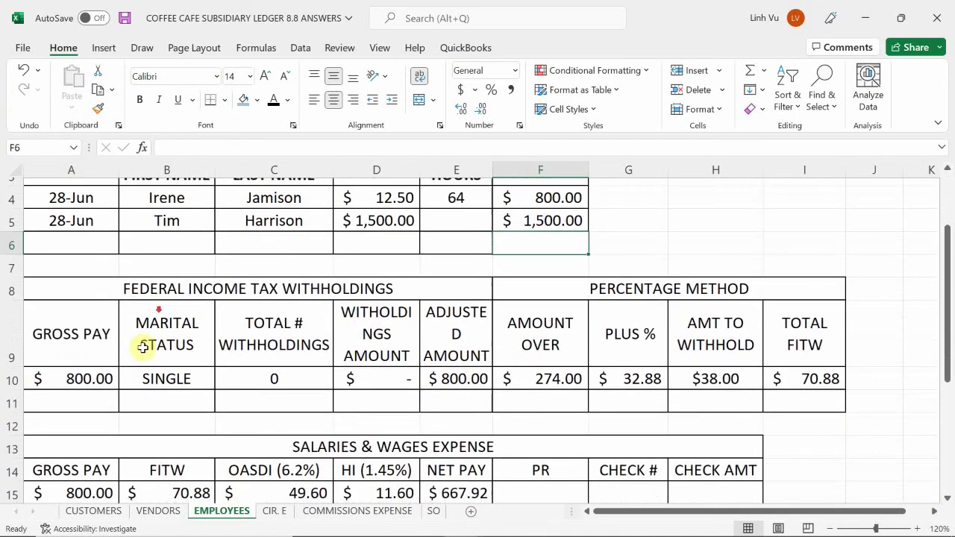
- Fill A11 with =F5 for the gross pay, B11 with SINGLE and C11 with 0 withholdings
{"action": "left_click", "coordinate": [79, 401]}
{"action": "type", "text": "="}
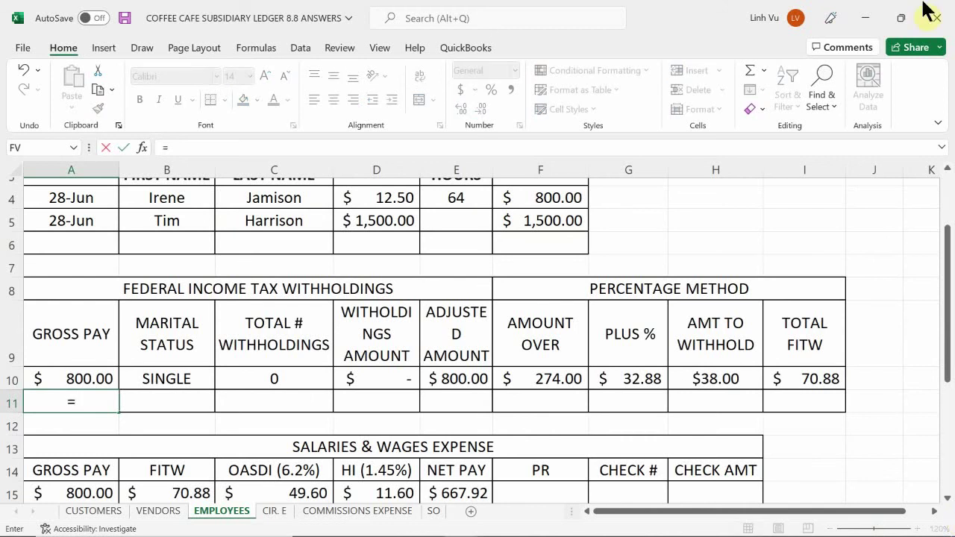
{"action": "left_click", "coordinate": [539, 220]}
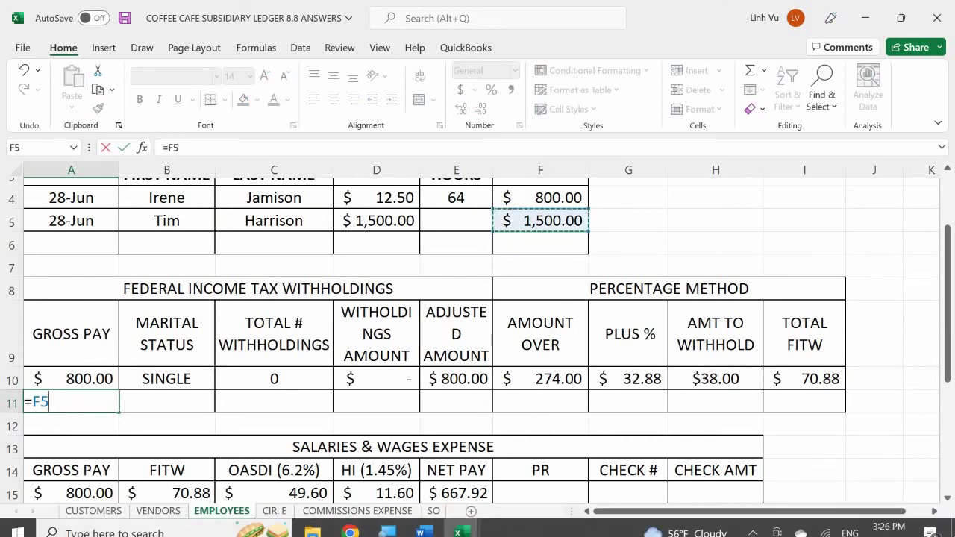
{"action": "key", "text": "Return"}
{"action": "left_click", "coordinate": [166, 401]}
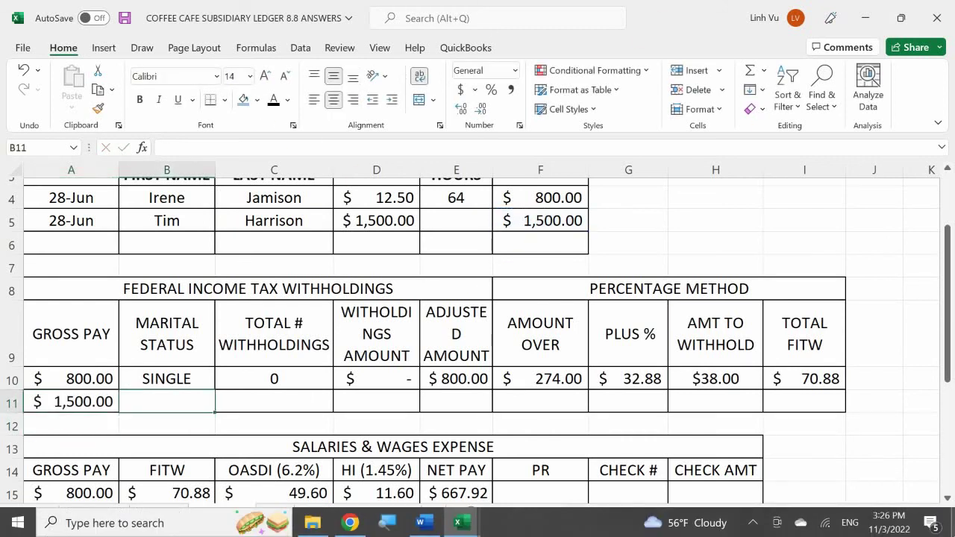
{"action": "key", "text": "F2"}
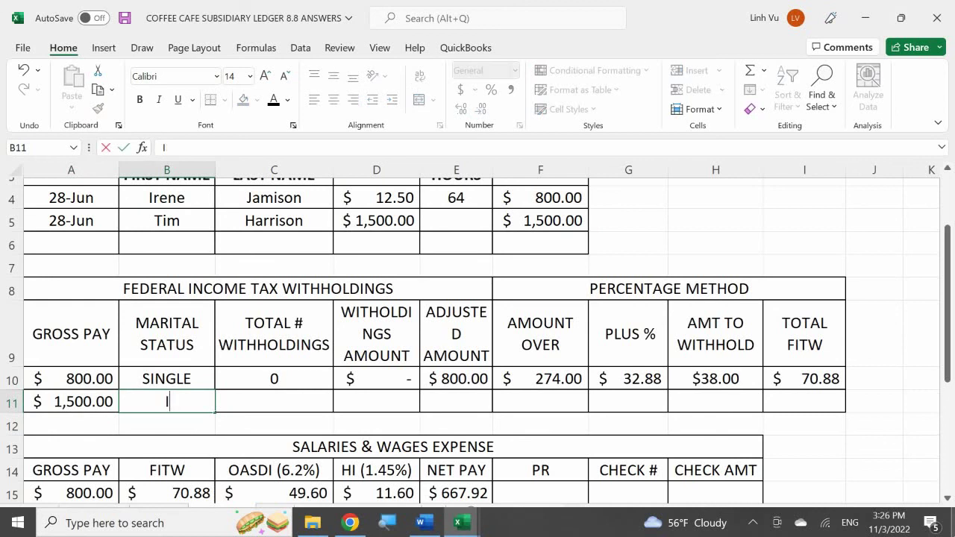
{"action": "type", "text": "SIN"}
{"action": "key", "text": "Return"}
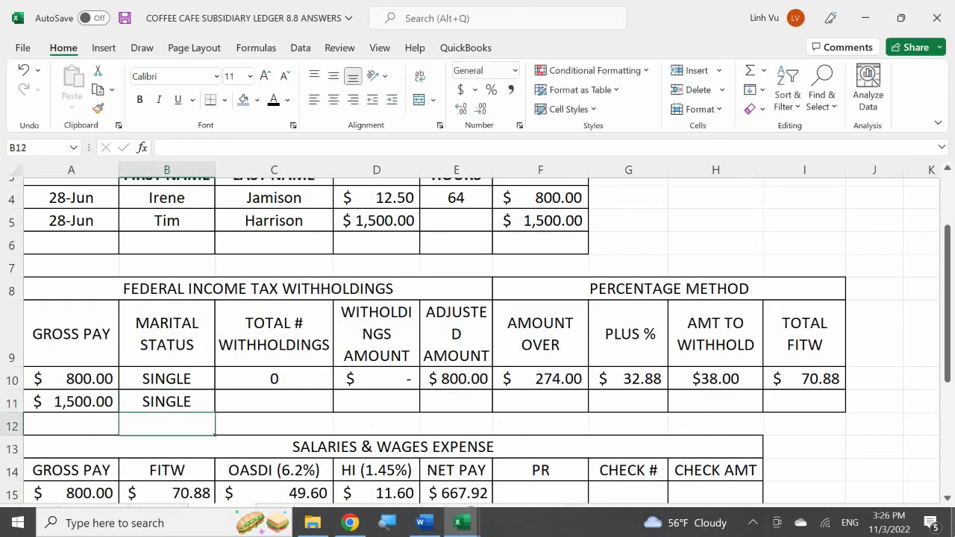
{"action": "left_click", "coordinate": [274, 401]}
{"action": "type", "text": "0"}
{"action": "key", "text": "Tab"}
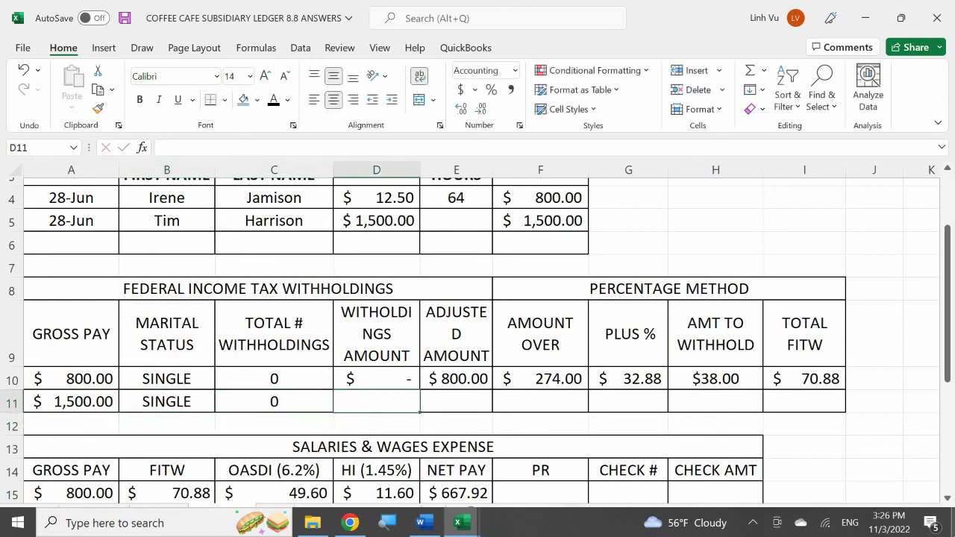
- Compute D11 as =C11*165 and E11 as =A11-D11, giving a $1,500.00 adjusted amount
{"action": "type", "text": "="}
{"action": "left_click", "coordinate": [273, 401]}
{"action": "type", "text": "*"}
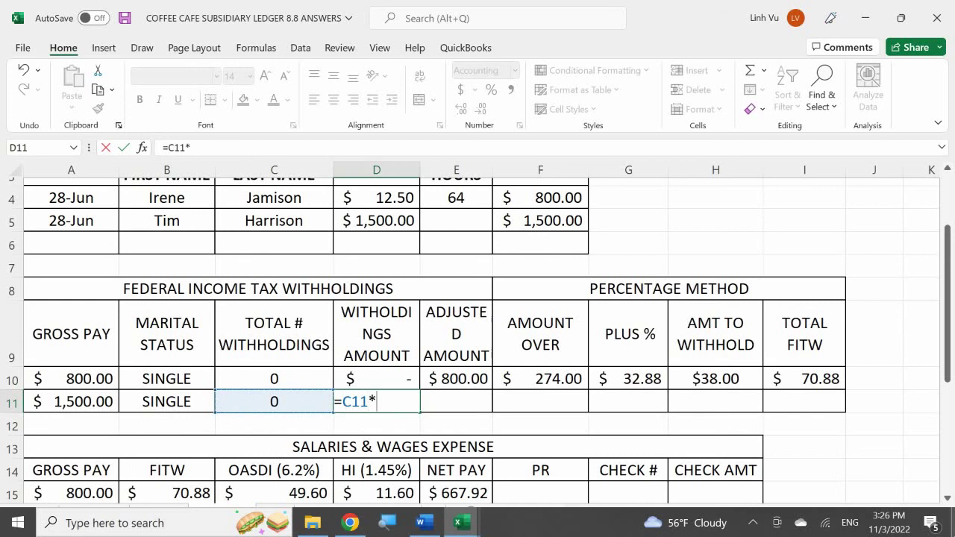
{"action": "type", "text": "165"}
{"action": "key", "text": "Return"}
{"action": "left_click", "coordinate": [456, 401]}
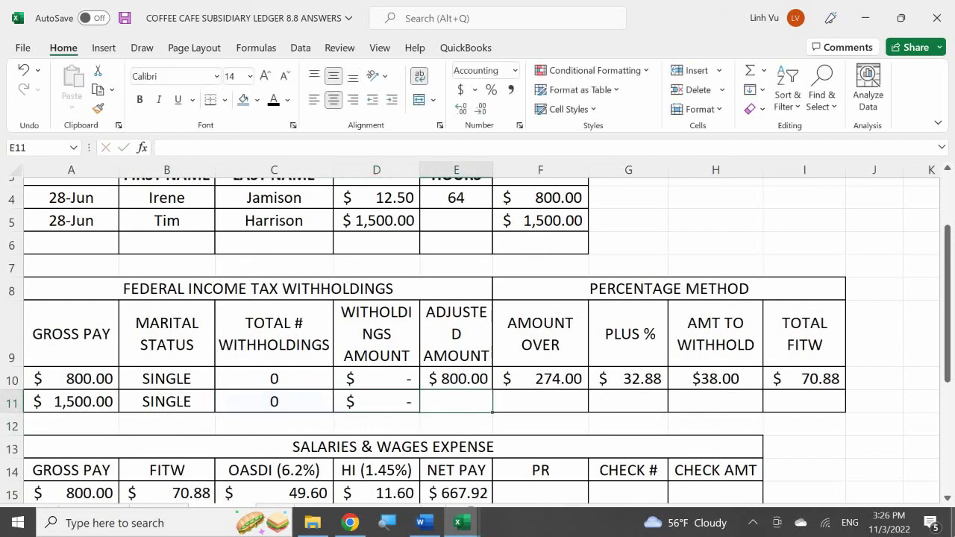
{"action": "type", "text": "="}
{"action": "key", "text": "Left"}
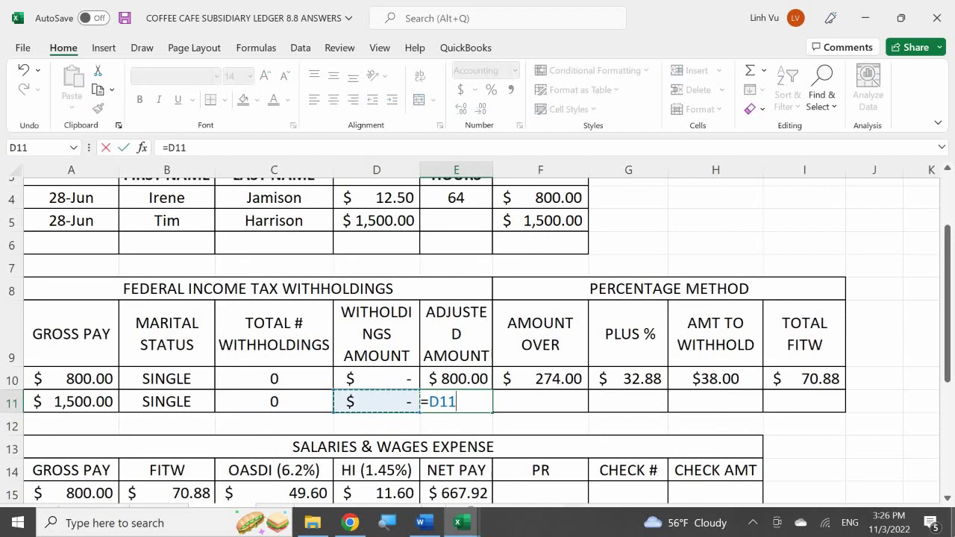
{"action": "key", "text": "Left"}
{"action": "key", "text": "Left"}
{"action": "key", "text": "Left"}
{"action": "type", "text": "-"}
{"action": "key", "text": "Left"}
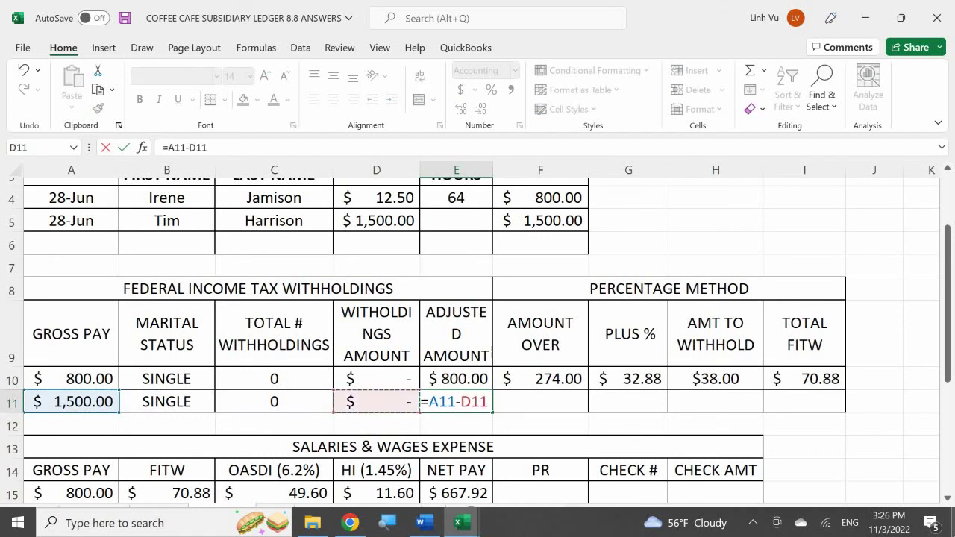
{"action": "key", "text": "Return"}
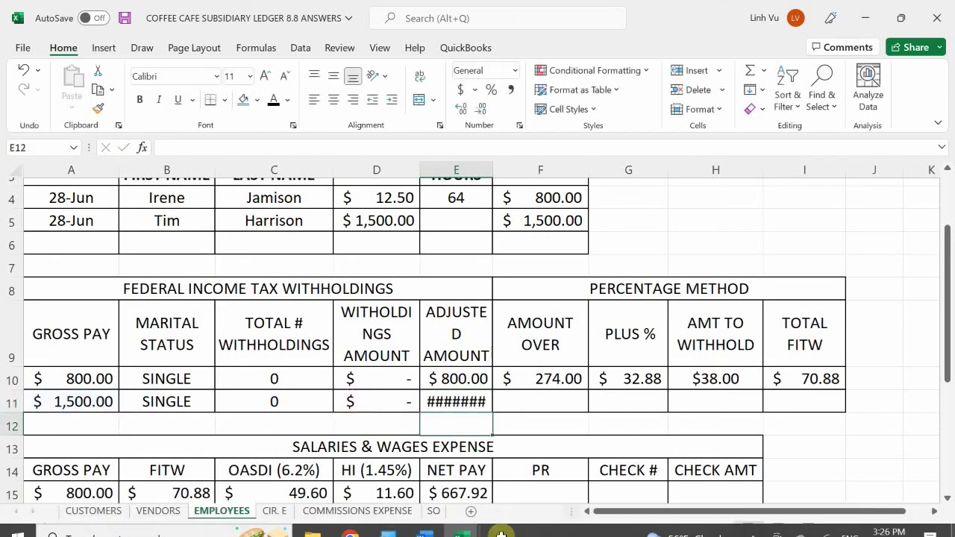
- Widen column E so the adjusted amount fits
{"action": "double_click", "coordinate": [493, 174]}
{"action": "left_click_drag", "start_coordinate": [499, 174], "coordinate": [506, 171]}
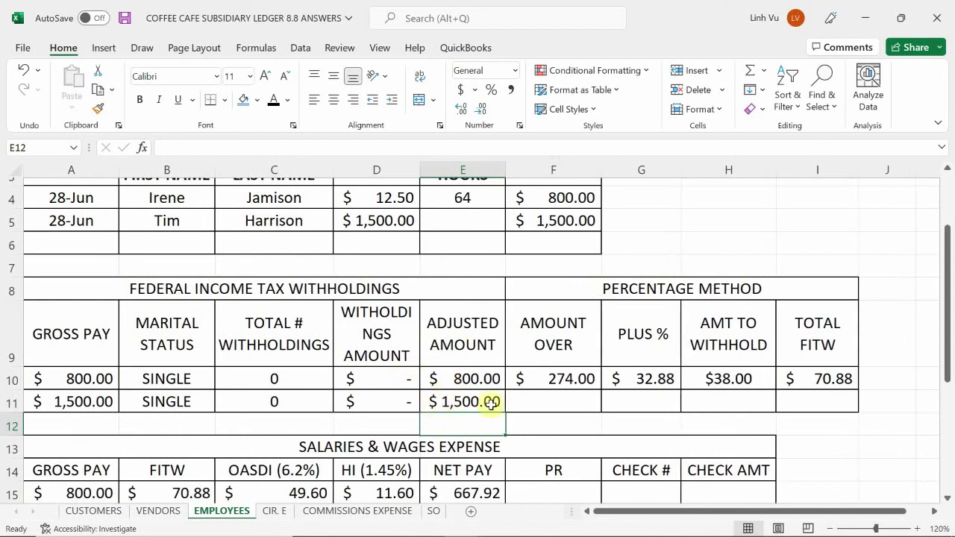
{"action": "left_click", "coordinate": [524, 400]}
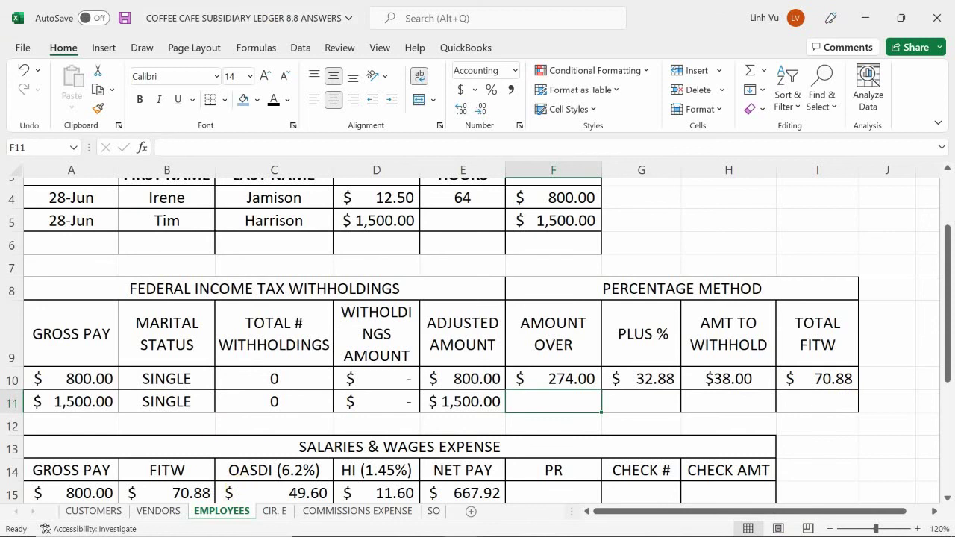
- Review the CIR. E biweekly single $526–$1,689 bracket: $38.00 plus 12% over $526
{"action": "left_click", "coordinate": [274, 512]}
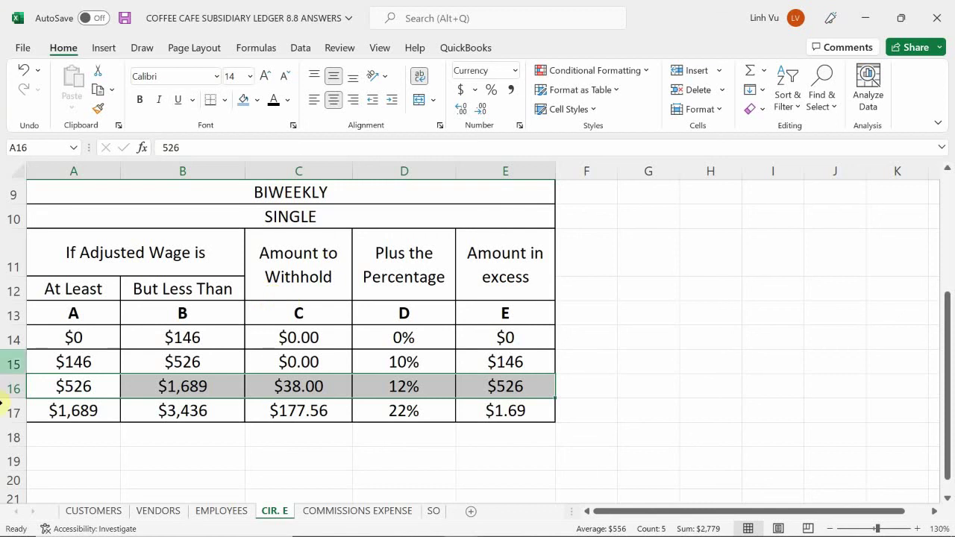
{"action": "left_click", "coordinate": [74, 443]}
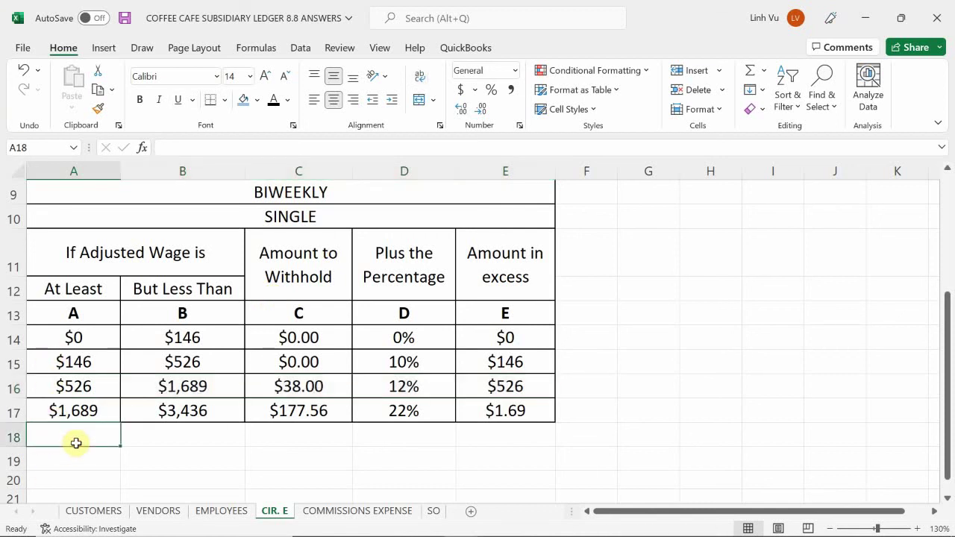
{"action": "left_click", "coordinate": [46, 388]}
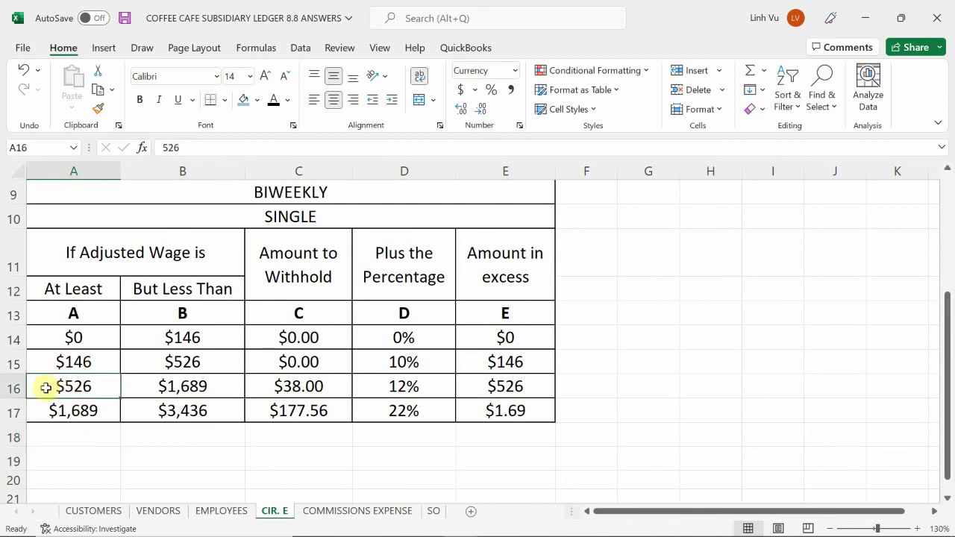
{"action": "left_click", "coordinate": [48, 410]}
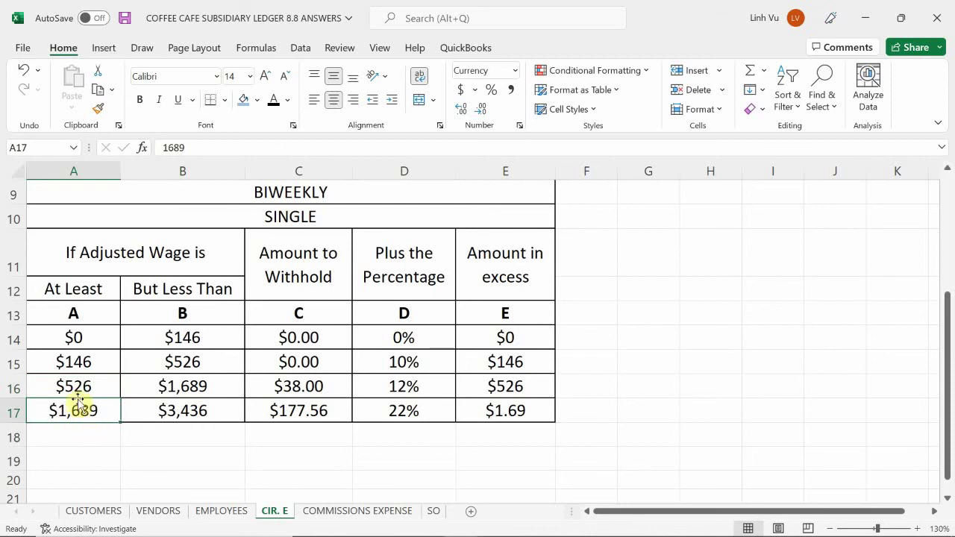
{"action": "left_click", "coordinate": [77, 390]}
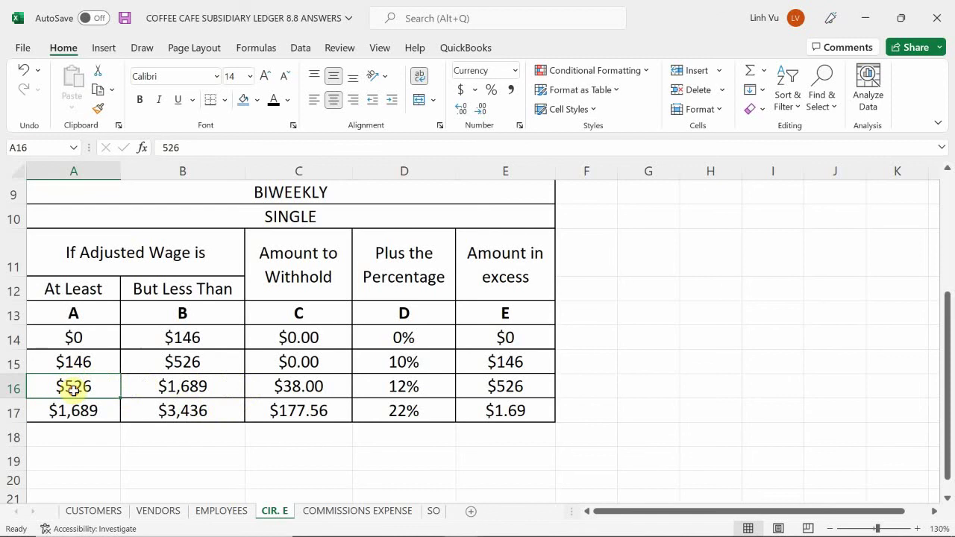
{"action": "left_click_drag", "start_coordinate": [73, 389], "coordinate": [507, 386]}
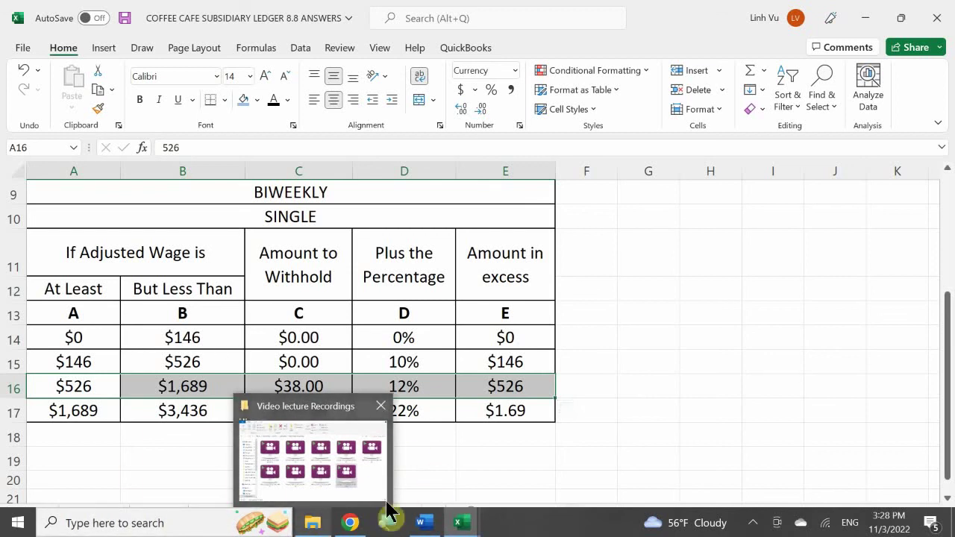
{"action": "mouse_move", "coordinate": [425, 524]}
{"action": "mouse_move", "coordinate": [457, 522]}
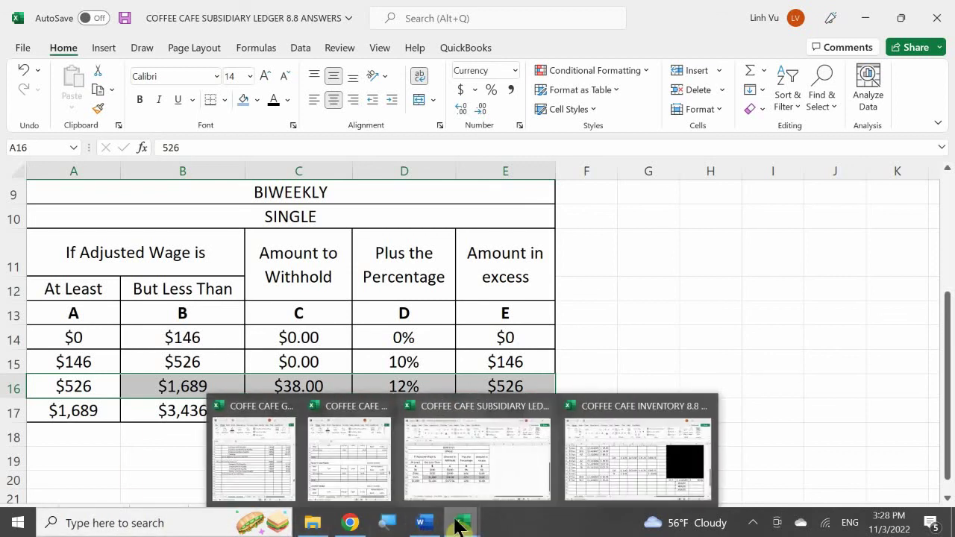
{"action": "mouse_move", "coordinate": [263, 457]}
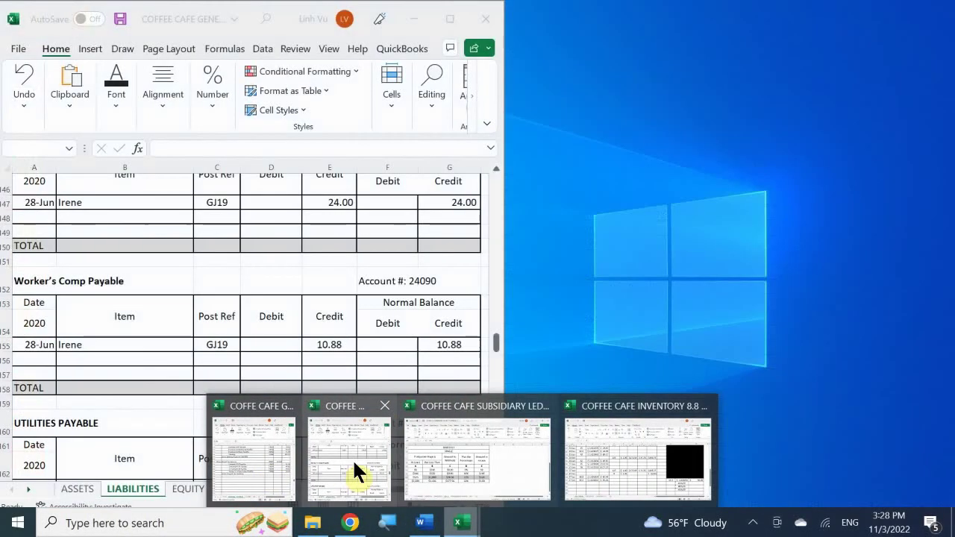
{"action": "left_click", "coordinate": [338, 458]}
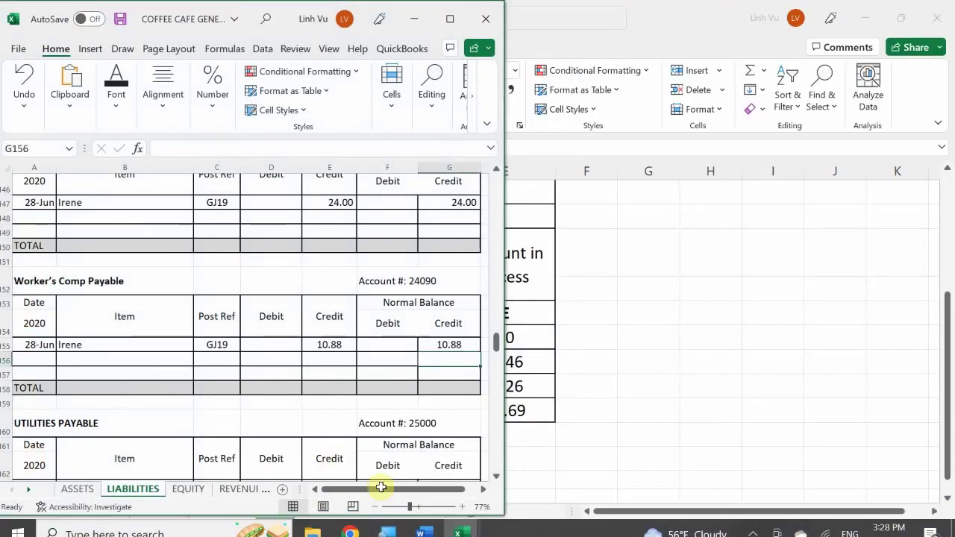
{"action": "mouse_move", "coordinate": [466, 524]}
{"action": "left_click", "coordinate": [468, 477]}
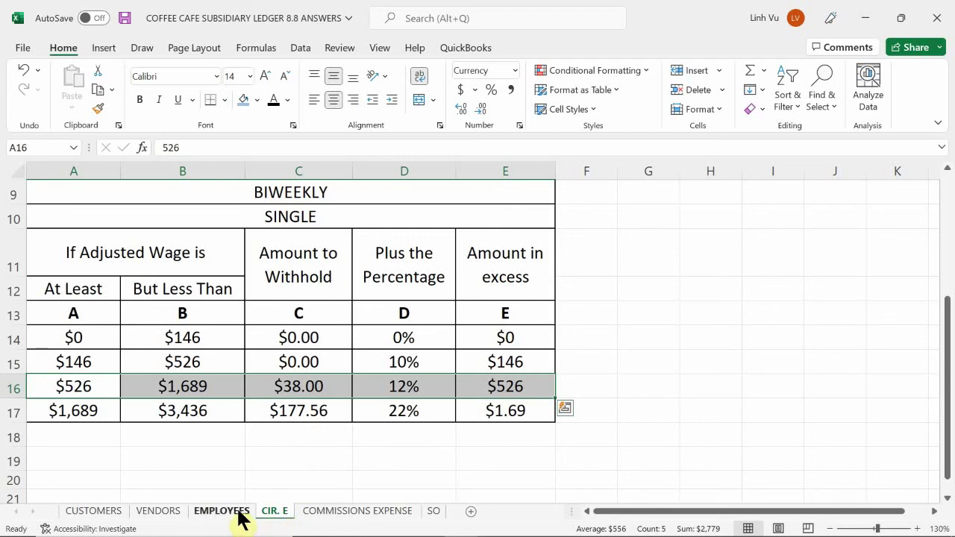
{"action": "left_click", "coordinate": [226, 517]}
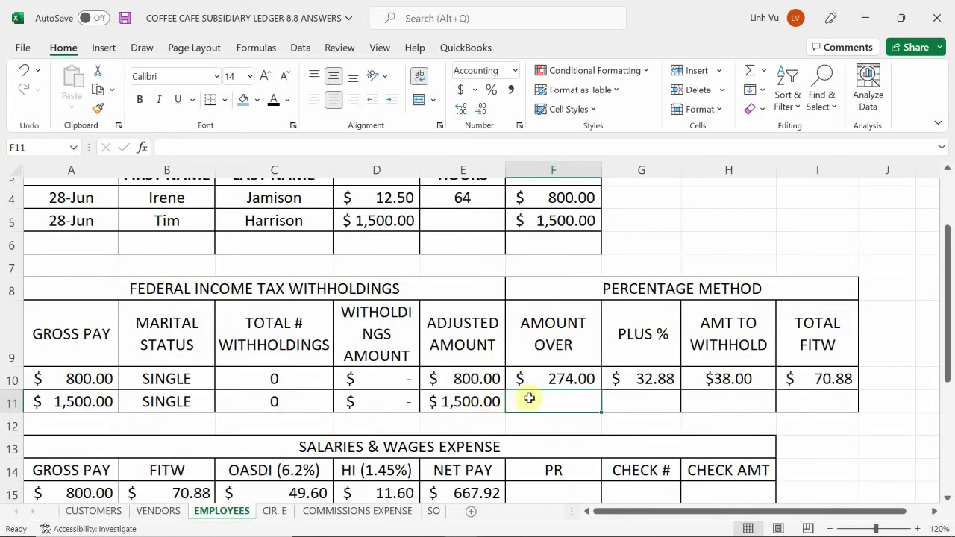
- Begin F11's amount-over formula, then cross-check the $526 bracket on CIR. E
{"action": "type", "text": "="}
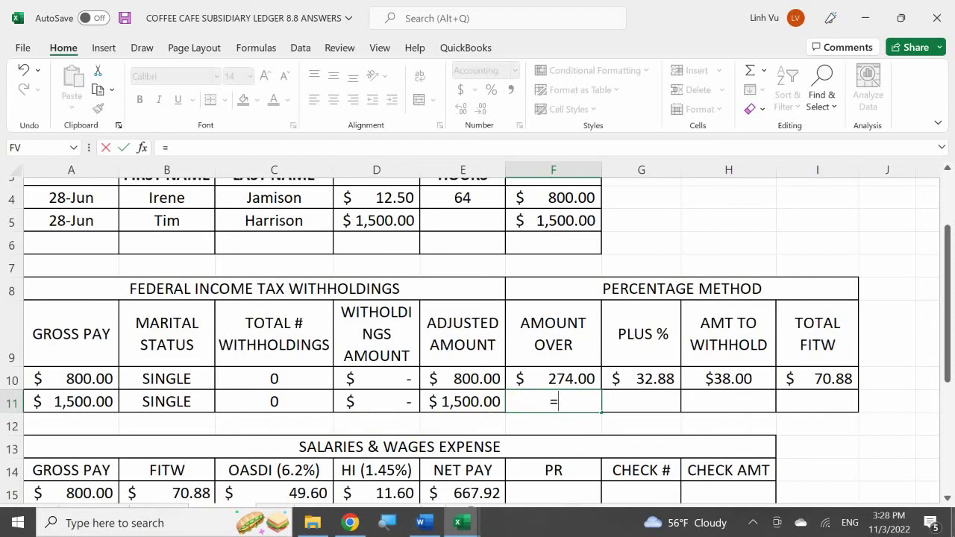
{"action": "key", "text": "Left"}
{"action": "type", "text": "*"}
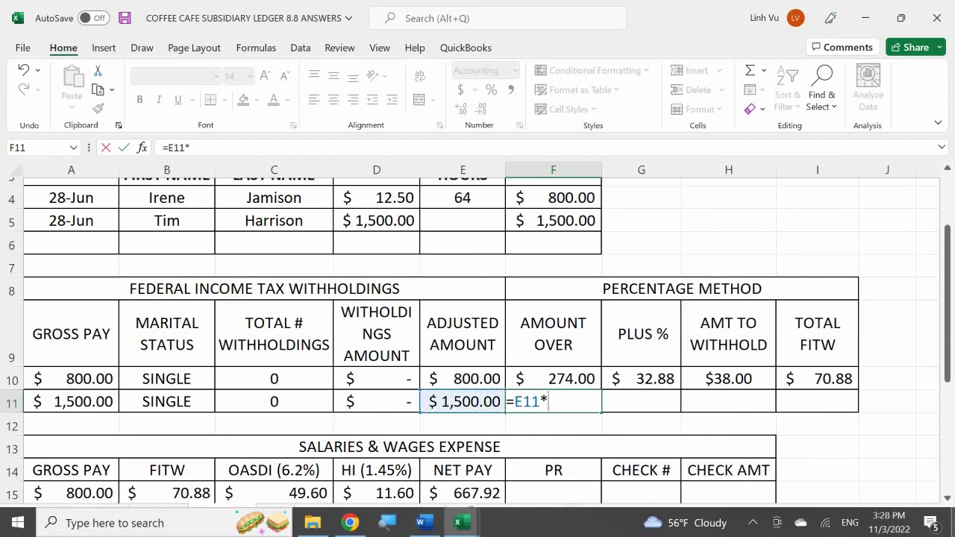
{"action": "type", "text": "526"}
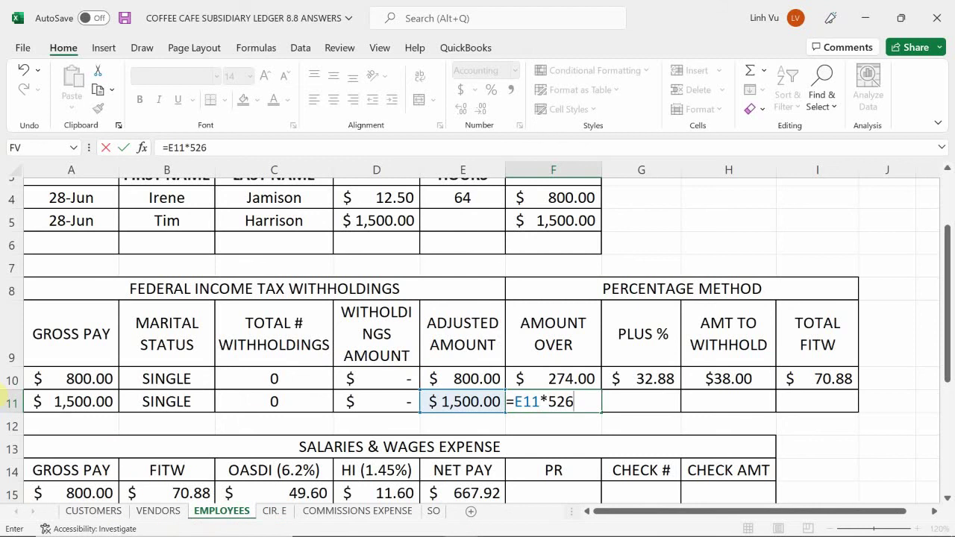
{"action": "left_click", "coordinate": [270, 514]}
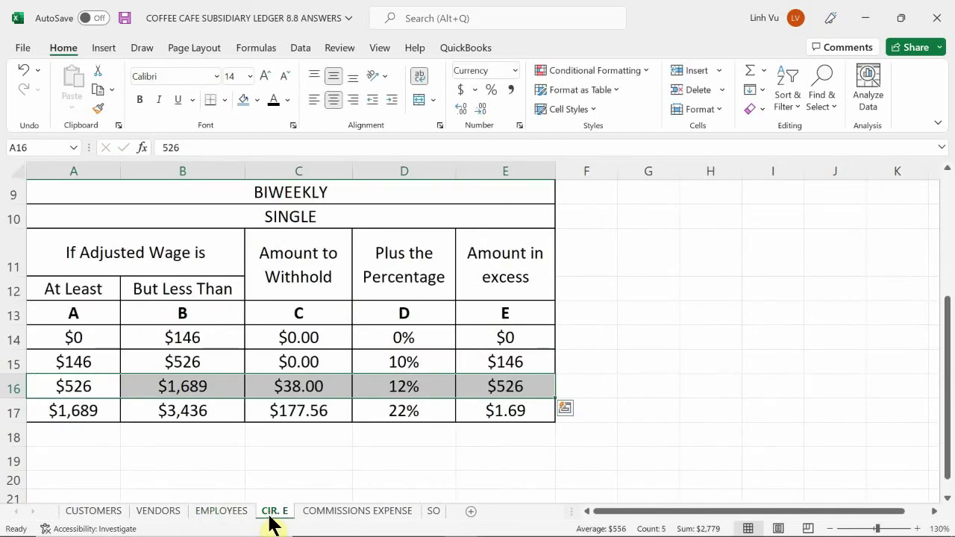
{"action": "left_click", "coordinate": [221, 513]}
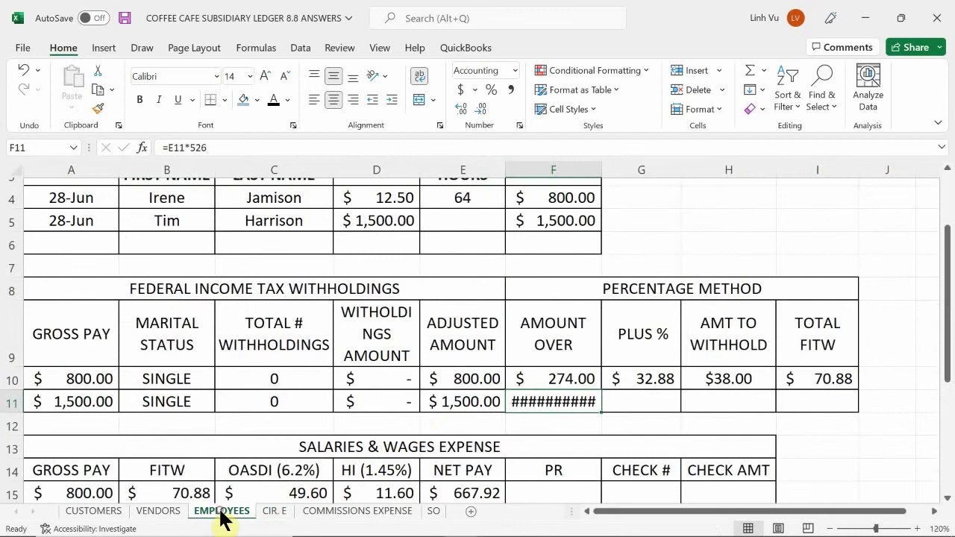
{"action": "left_click", "coordinate": [536, 431]}
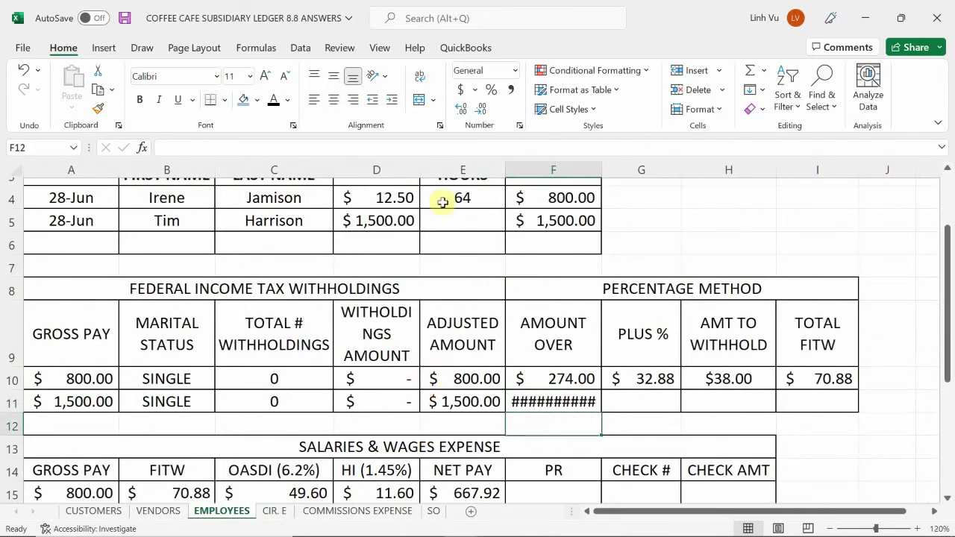
- Enter =E11-526 in F11 so the amount over shows $974.00
{"action": "left_click", "coordinate": [585, 402]}
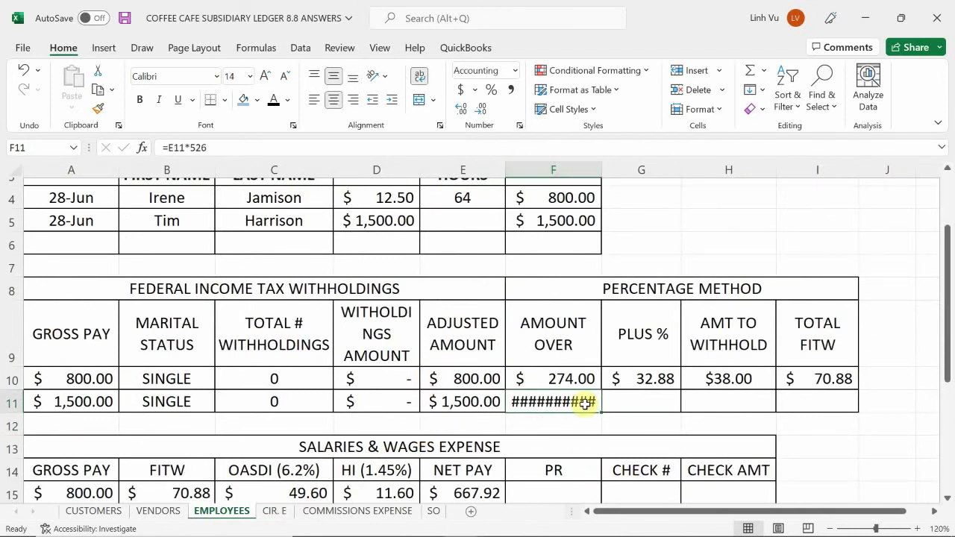
{"action": "type", "text": "="}
{"action": "key", "text": "Left"}
{"action": "type", "text": "-"}
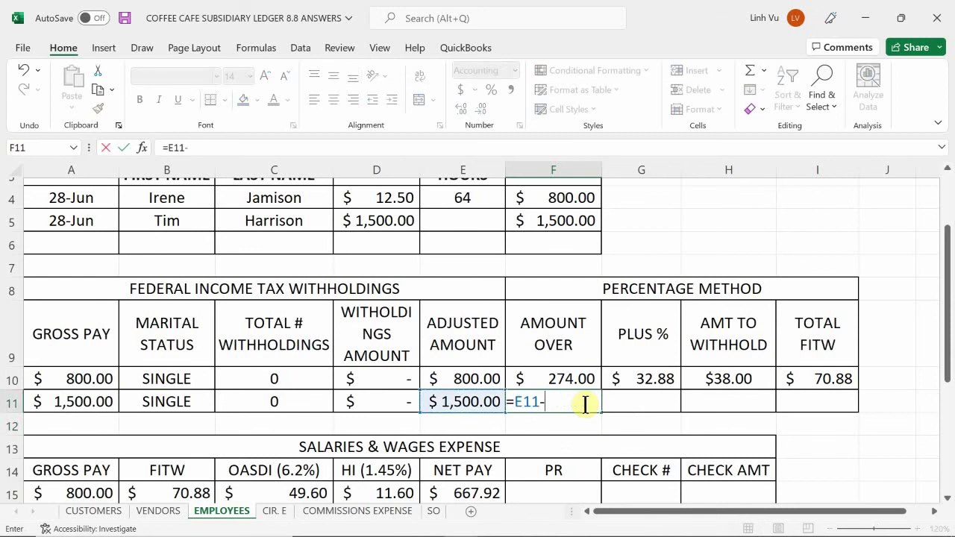
{"action": "type", "text": "526"}
{"action": "key", "text": "Return"}
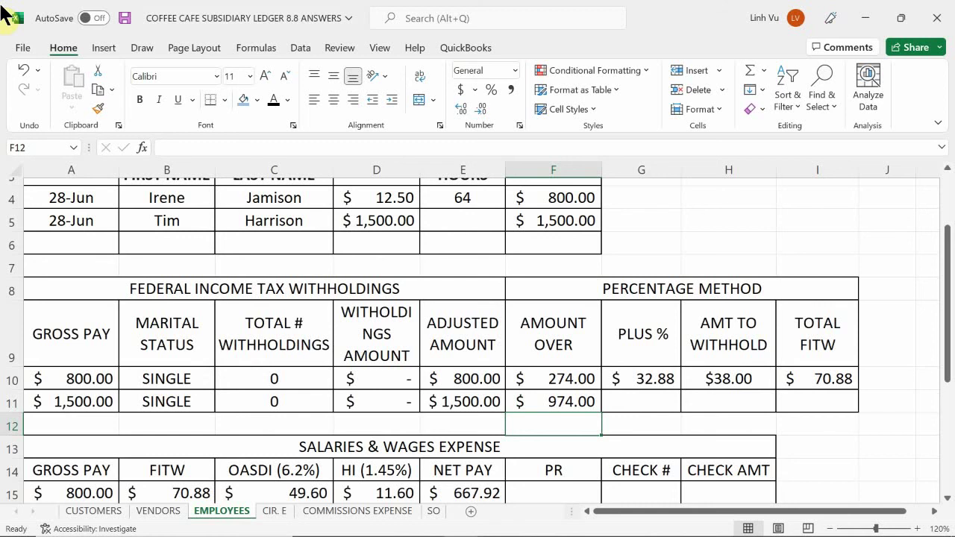
{"action": "left_click", "coordinate": [651, 405]}
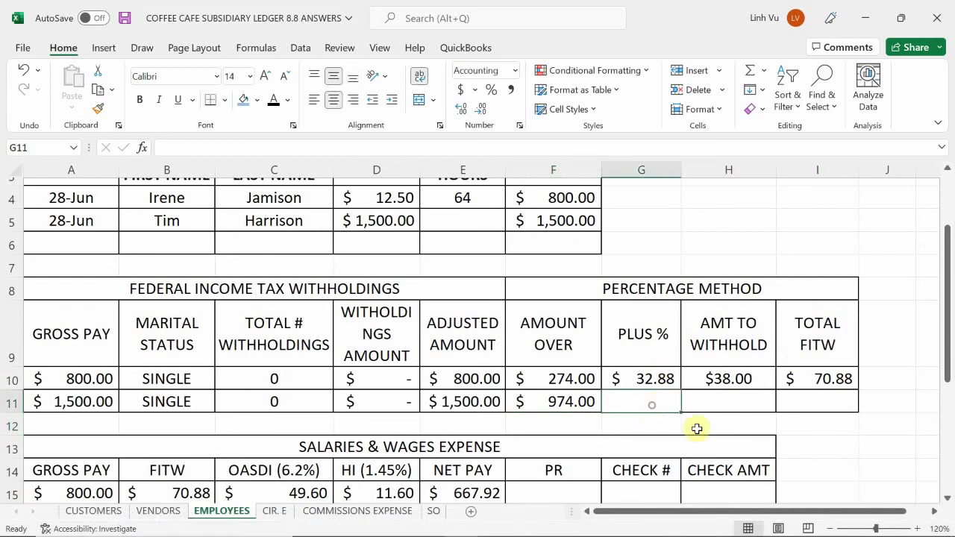
- Enter a first rounded Plus % formula in G11 based on the F11 amount over
{"action": "type", "text": "="}
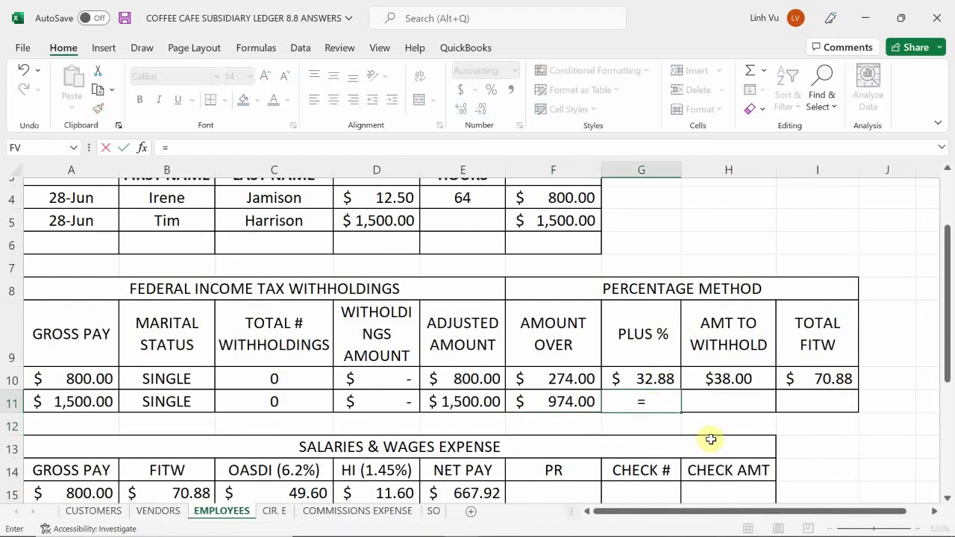
{"action": "type", "text": "round("}
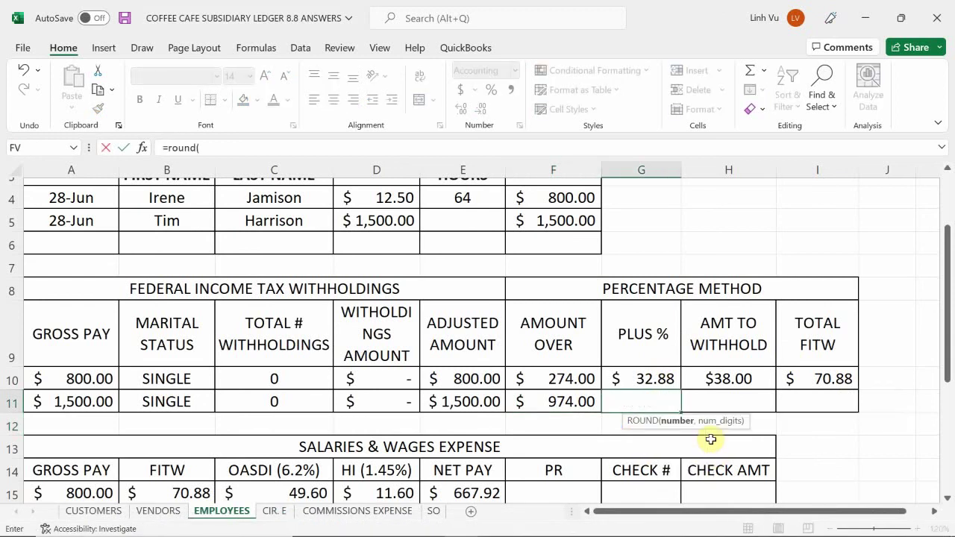
{"action": "key", "text": "Left"}
{"action": "type", "text": "*0."}
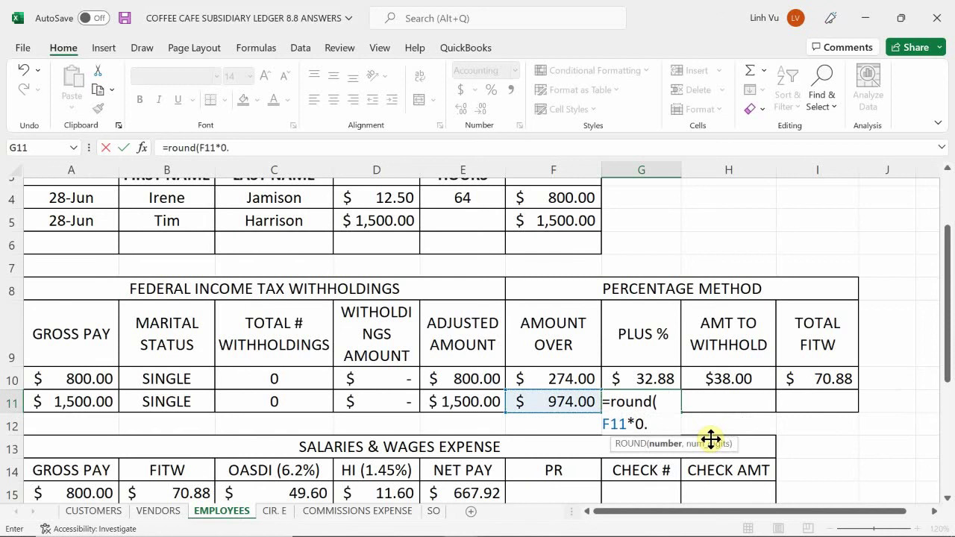
{"action": "type", "text": "012hn"}
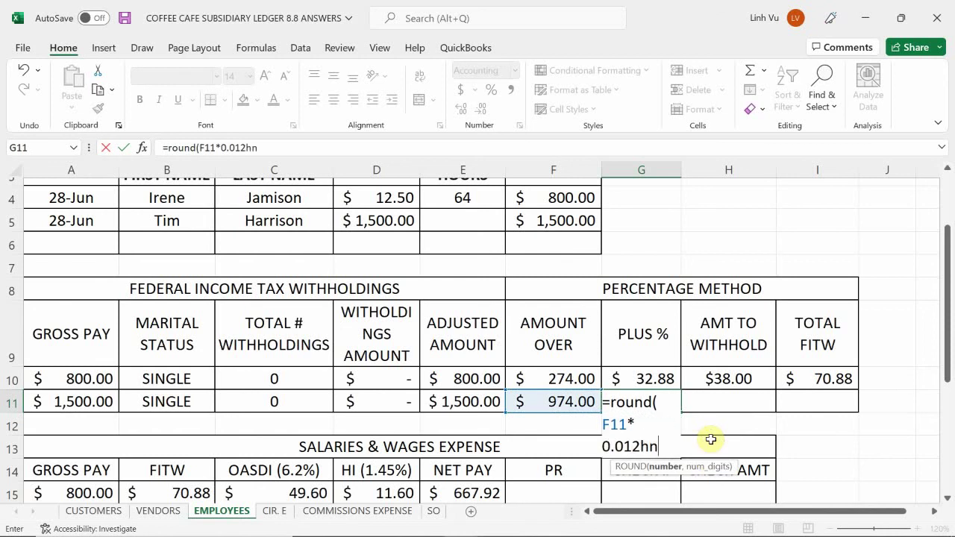
{"action": "key", "text": "BackSpace"}
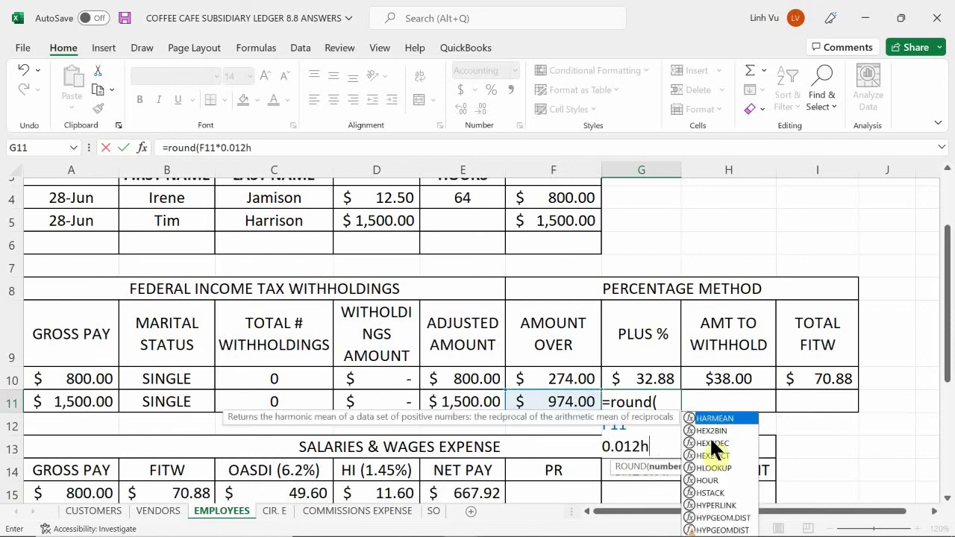
{"action": "type", "text": "m"}
{"action": "key", "text": "BackSpace"}
{"action": "key", "text": "BackSpace"}
{"action": "type", "text": "m"}
{"action": "key", "text": "BackSpace"}
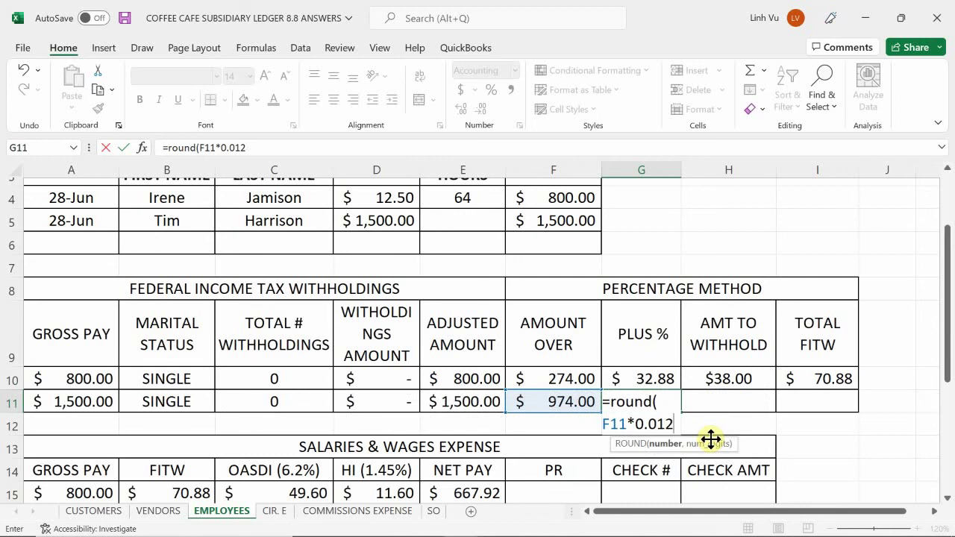
{"action": "type", "text": ","}
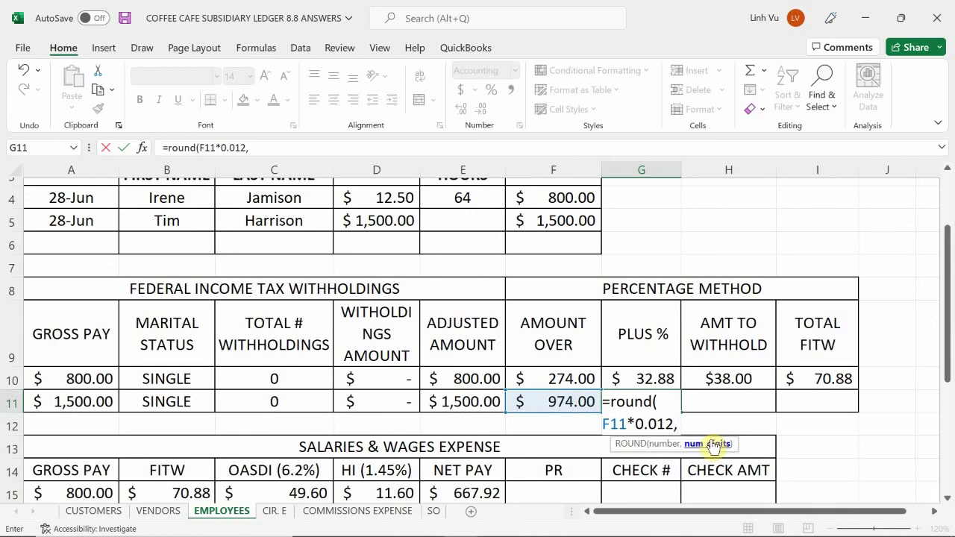
{"action": "type", "text": "2"}
{"action": "key", "text": "Return"}
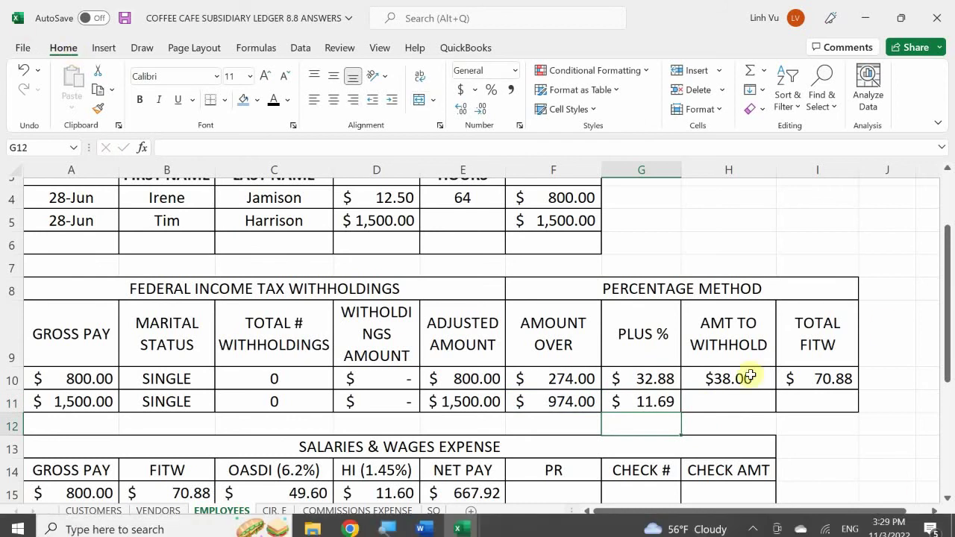
- Redo G11 as =ROUND(F11*0.12,2), giving a Plus % of $116.88
{"action": "left_click", "coordinate": [643, 402]}
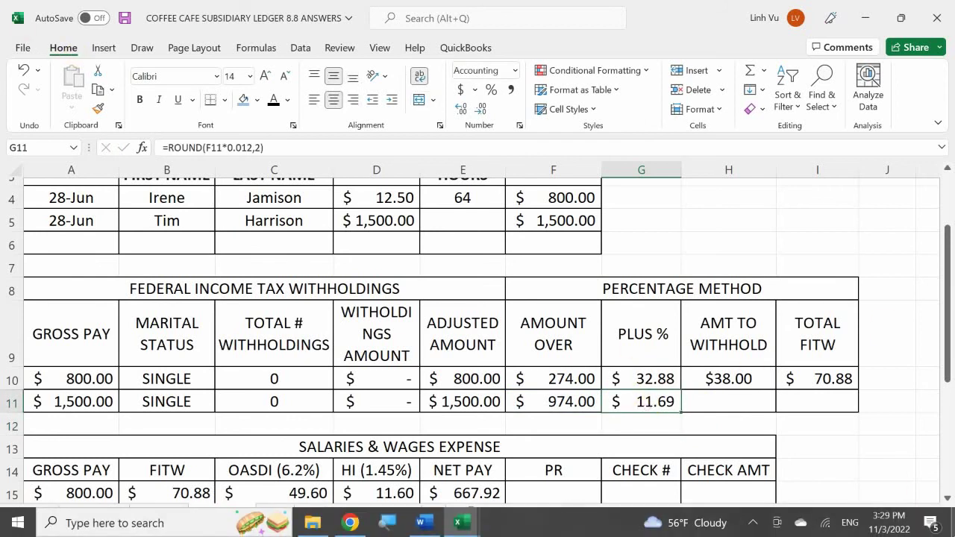
{"action": "type", "text": "=roi"}
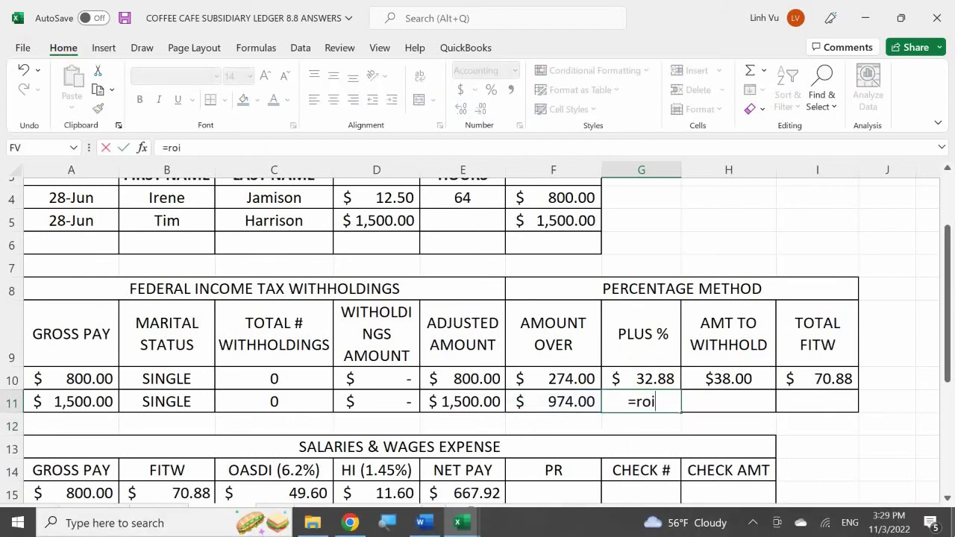
{"action": "key", "text": "BackSpace"}
{"action": "type", "text": "und("}
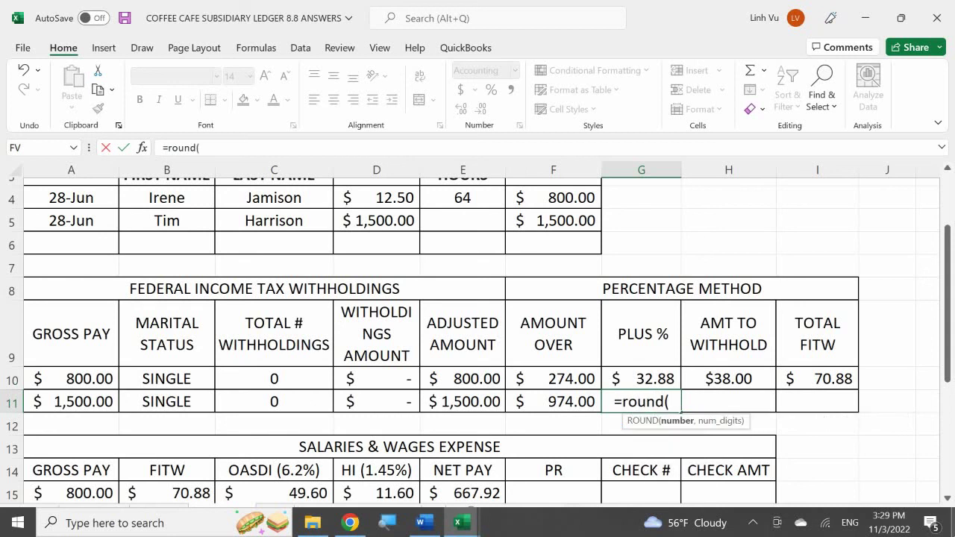
{"action": "key", "text": "Left"}
{"action": "type", "text": "*0.0"}
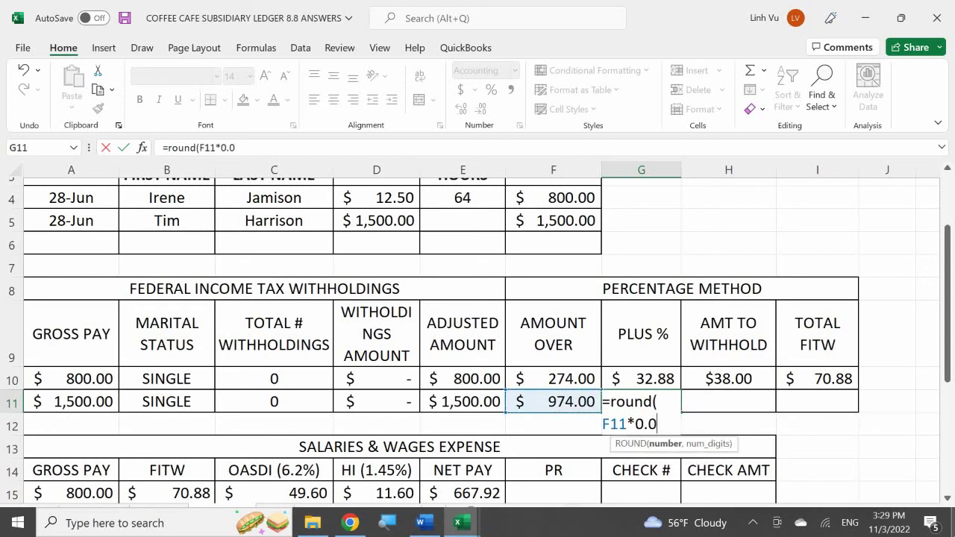
{"action": "type", "text": "12"}
{"action": "key", "text": "BackSpace"}
{"action": "key", "text": "BackSpace"}
{"action": "type", "text": "12m"}
{"action": "key", "text": "BackSpace"}
{"action": "type", "text": ","}
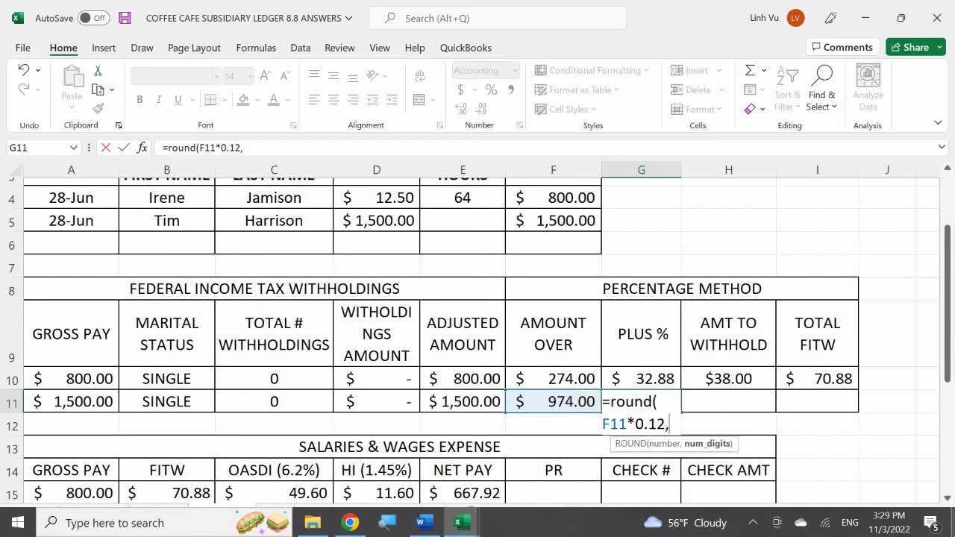
{"action": "type", "text": "2"}
{"action": "key", "text": "Return"}
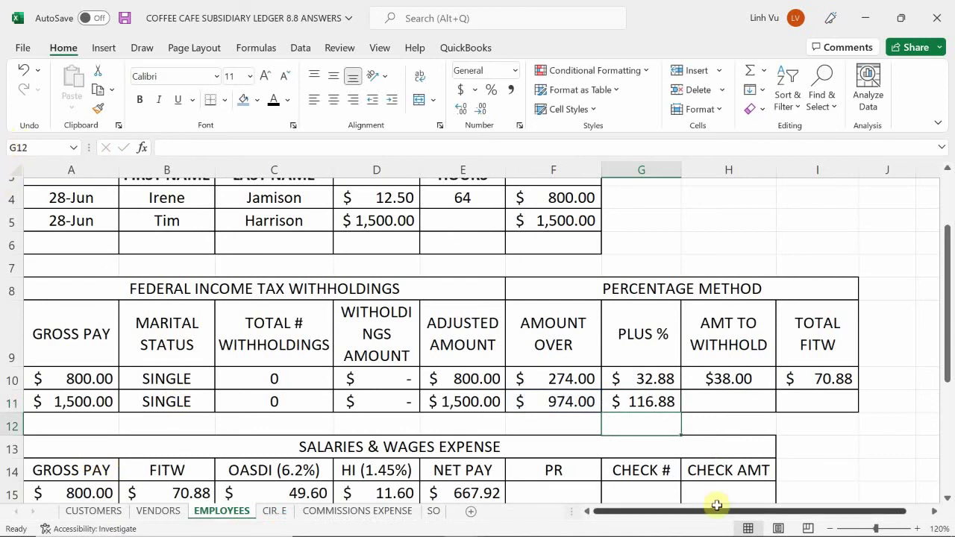
{"action": "left_click", "coordinate": [712, 401]}
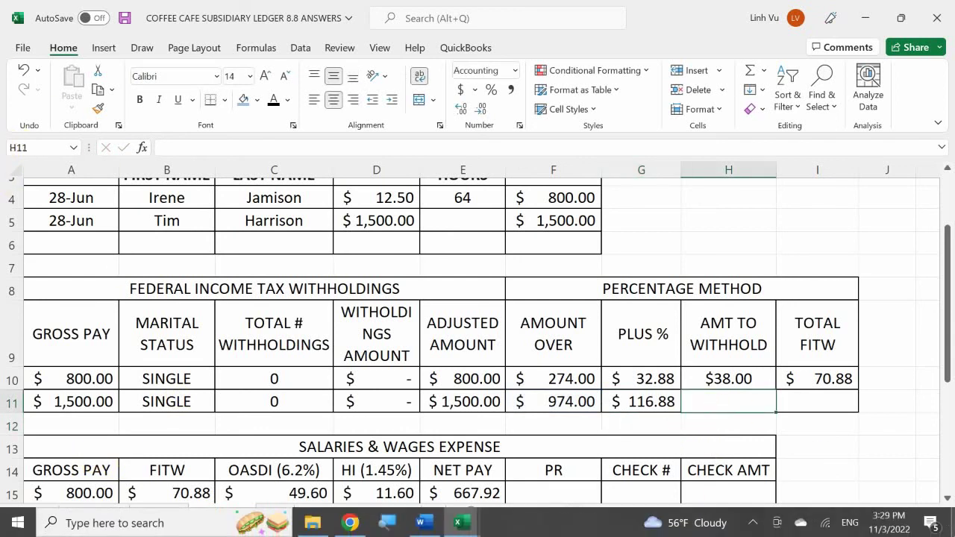
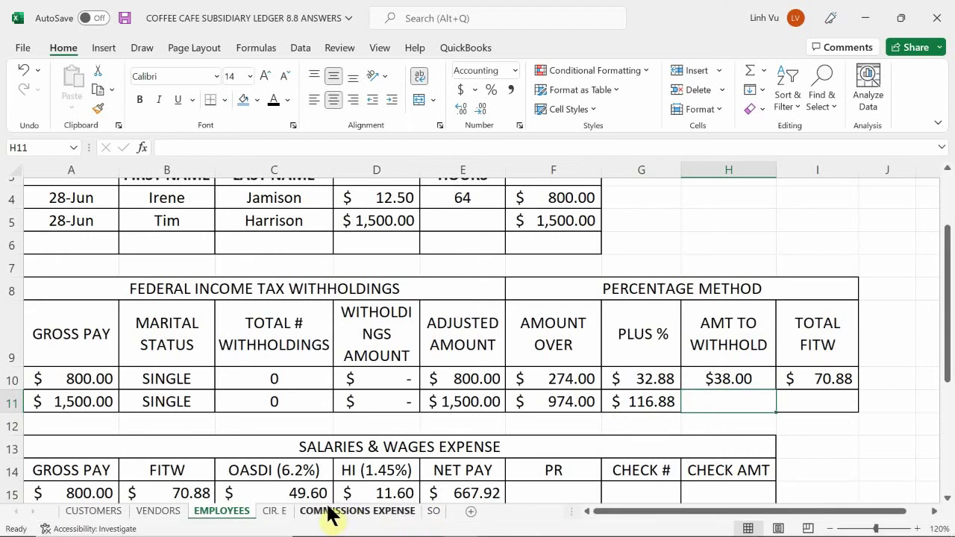
- Check the biweekly single withholding table, then enter 38 as the amount to withhold on EMPLOYEES
{"action": "left_click", "coordinate": [275, 513]}
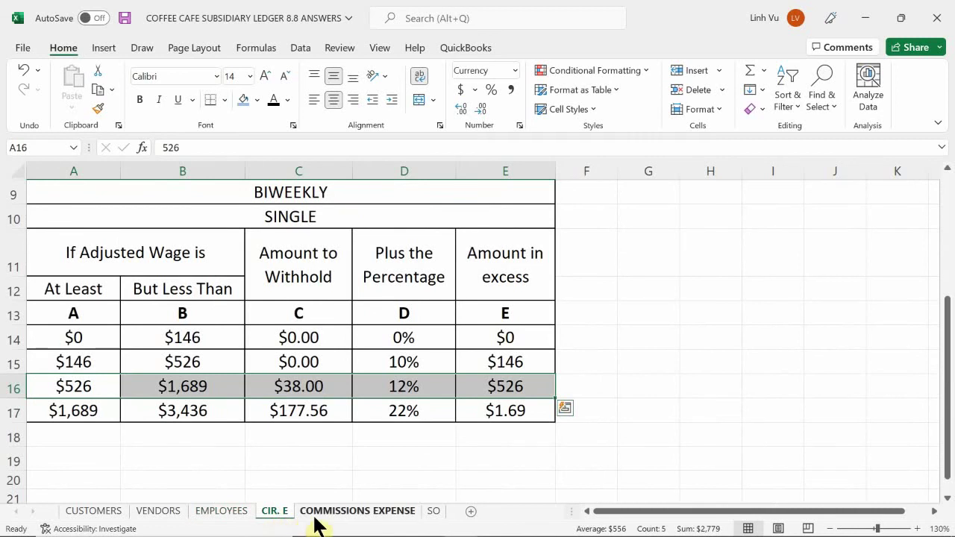
{"action": "left_click", "coordinate": [216, 515]}
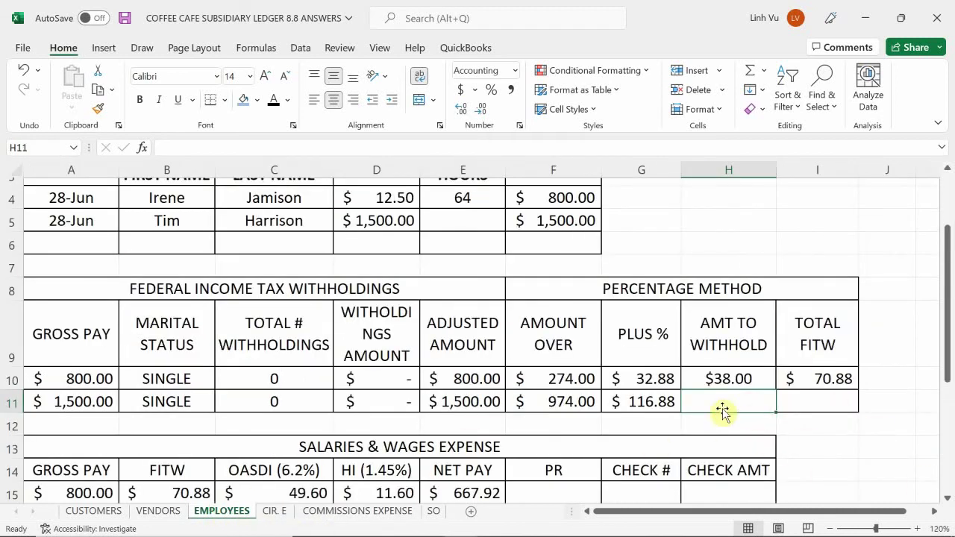
{"action": "mouse_move", "coordinate": [723, 535]}
{"action": "type", "text": "="}
{"action": "left_click", "coordinate": [640, 401]}
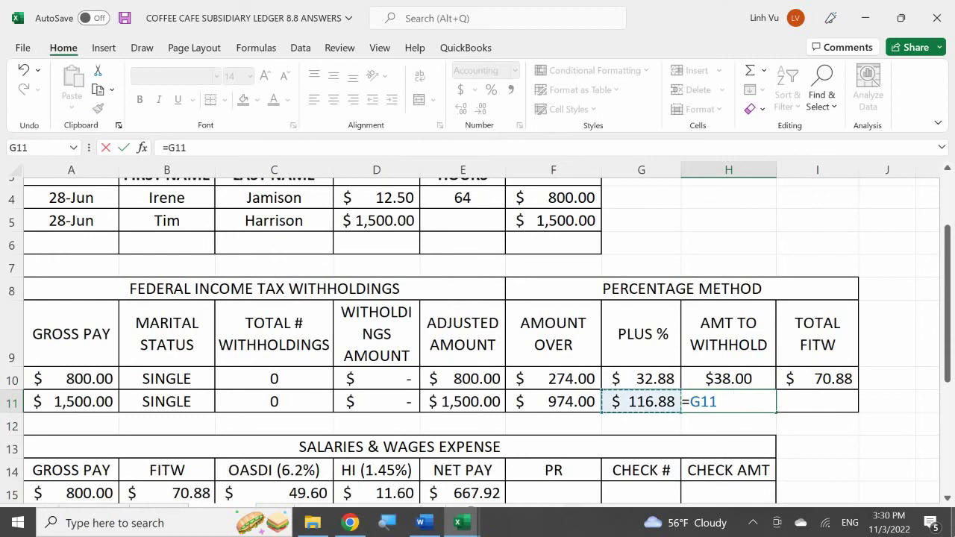
{"action": "type", "text": "+378"}
{"action": "key", "text": "BackSpace"}
{"action": "key", "text": "BackSpace"}
{"action": "type", "text": "8"}
{"action": "key", "text": "BackSpace"}
{"action": "key", "text": "BackSpace"}
{"action": "key", "text": "BackSpace"}
{"action": "key", "text": "BackSpace"}
{"action": "key", "text": "BackSpace"}
{"action": "key", "text": "BackSpace"}
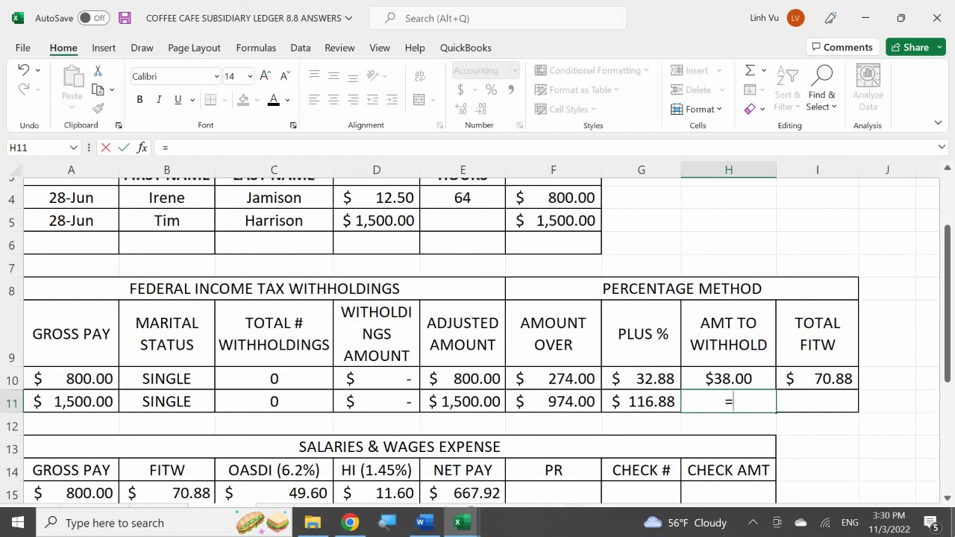
{"action": "key", "text": "BackSpace"}
{"action": "type", "text": "38"}
{"action": "key", "text": "Return"}
- Set H11 to $38.00 and total FITW in I11 as =G11+H11, giving $154.88
{"action": "left_click", "coordinate": [728, 402]}
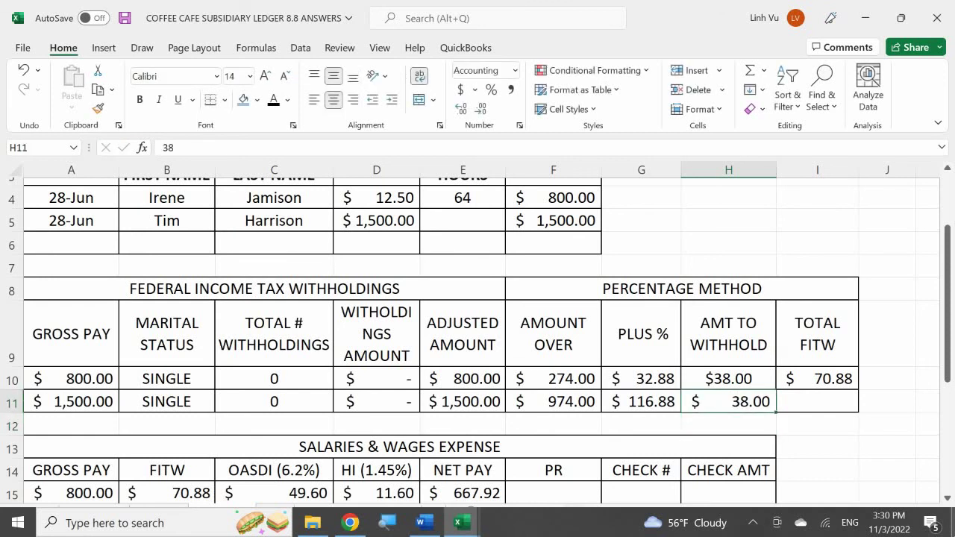
{"action": "type", "text": "="}
{"action": "left_click", "coordinate": [728, 378]}
{"action": "key", "text": "Return"}
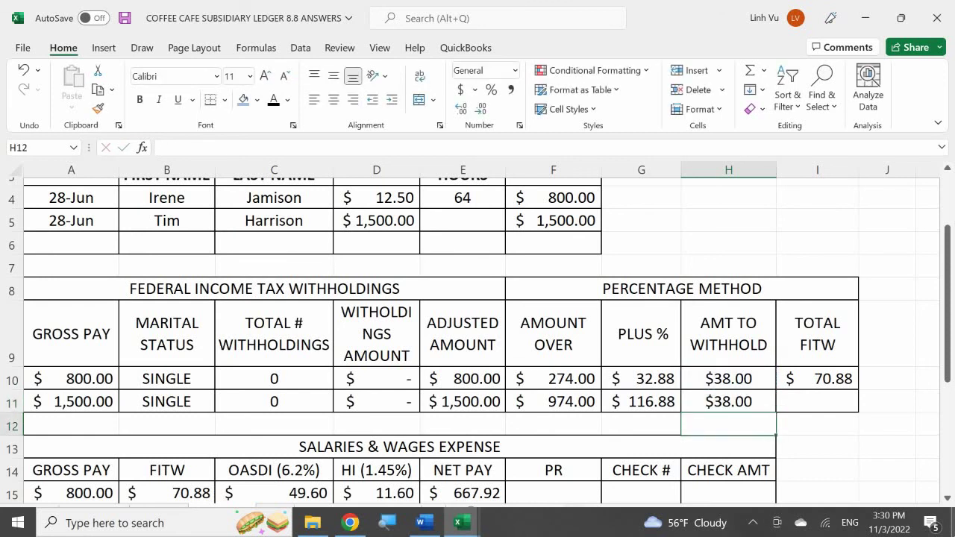
{"action": "left_click", "coordinate": [816, 401]}
{"action": "type", "text": "="}
{"action": "key", "text": "Left"}
{"action": "key", "text": "Left"}
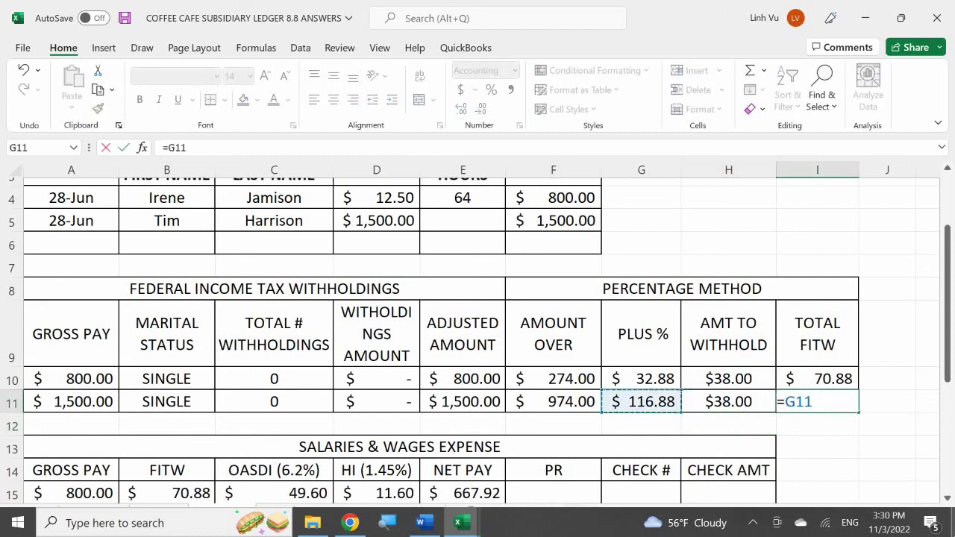
{"action": "type", "text": "+"}
{"action": "key", "text": "Left"}
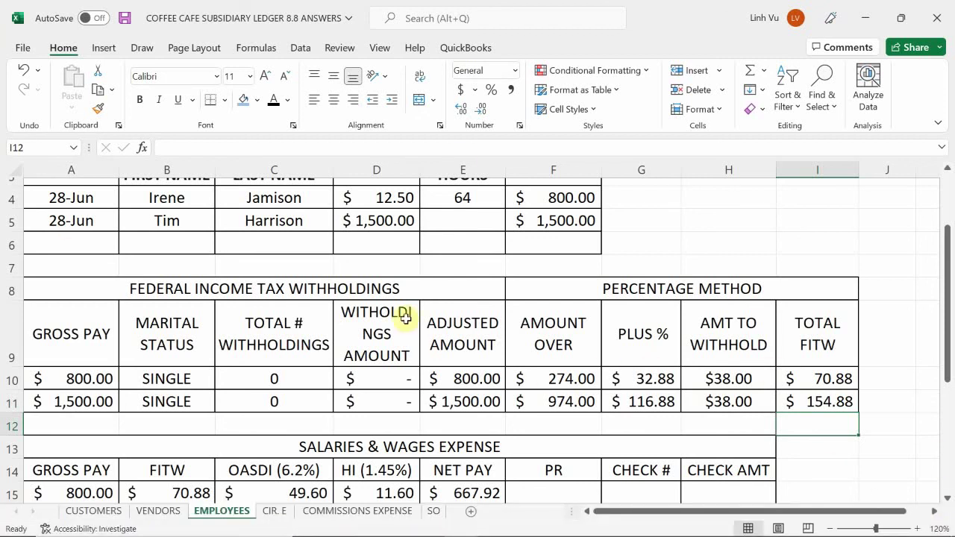
{"action": "scroll", "coordinate": [506, 322], "scroll_direction": "down", "scroll_amount": 2}
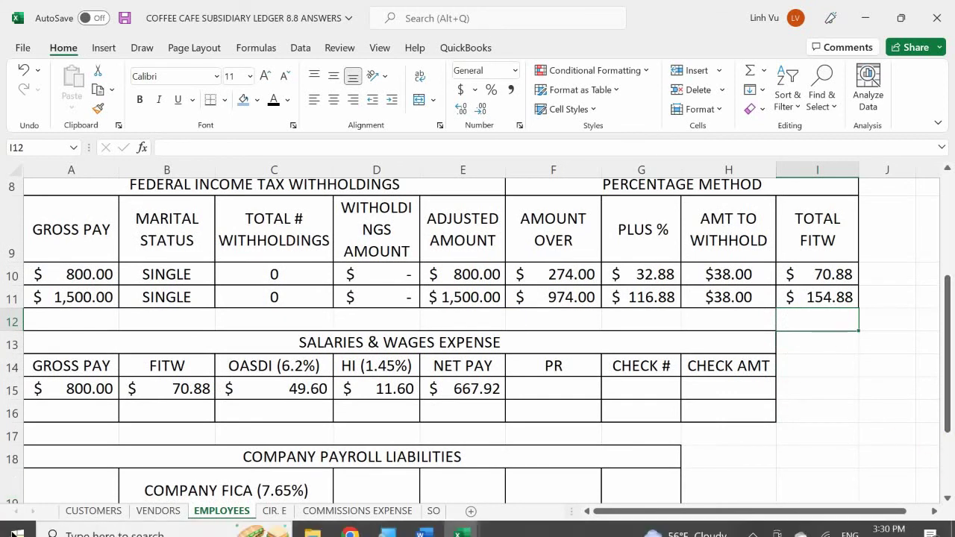
- Fill row 16 with gross pay =A11 ($1,500.00) in A16 and FITW =I11 ($154.88) in B16
{"action": "left_click", "coordinate": [70, 411]}
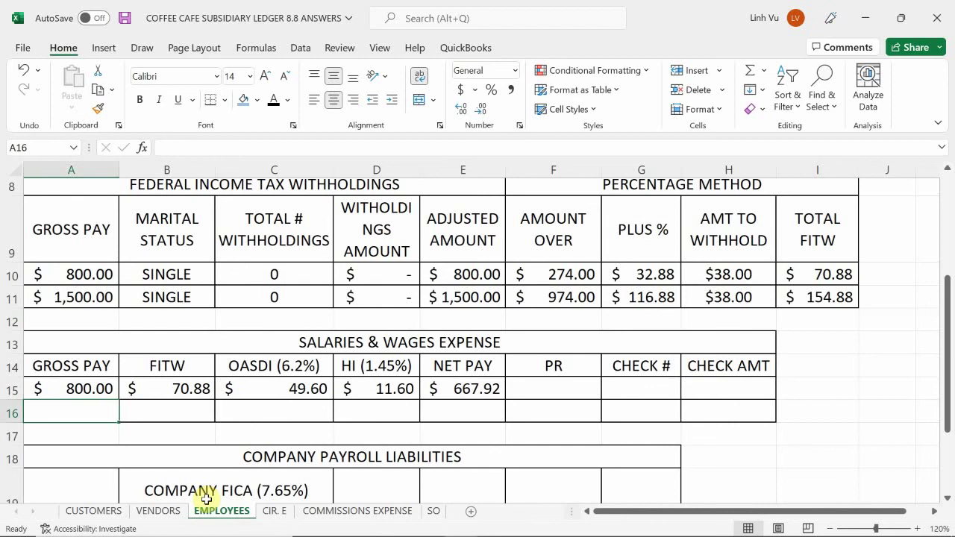
{"action": "type", "text": "="}
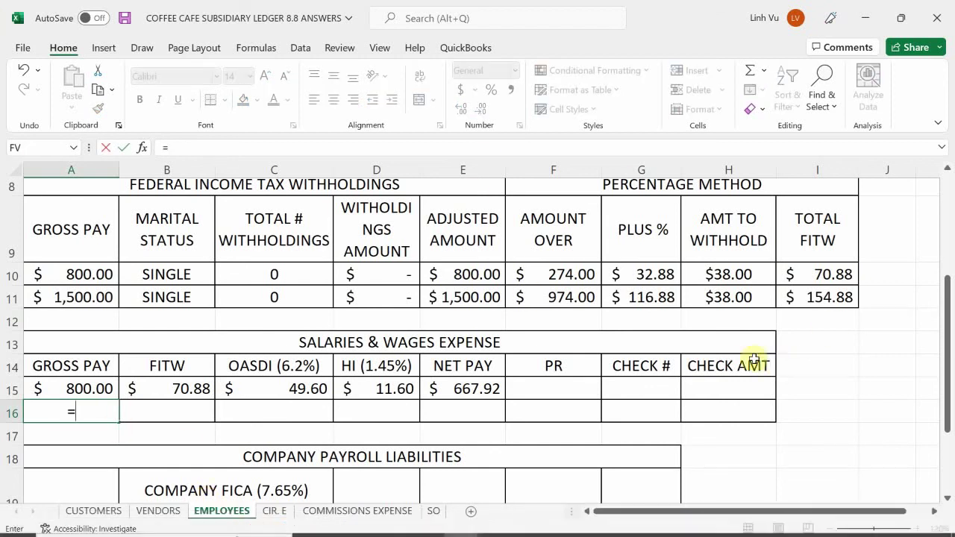
{"action": "left_click", "coordinate": [86, 301]}
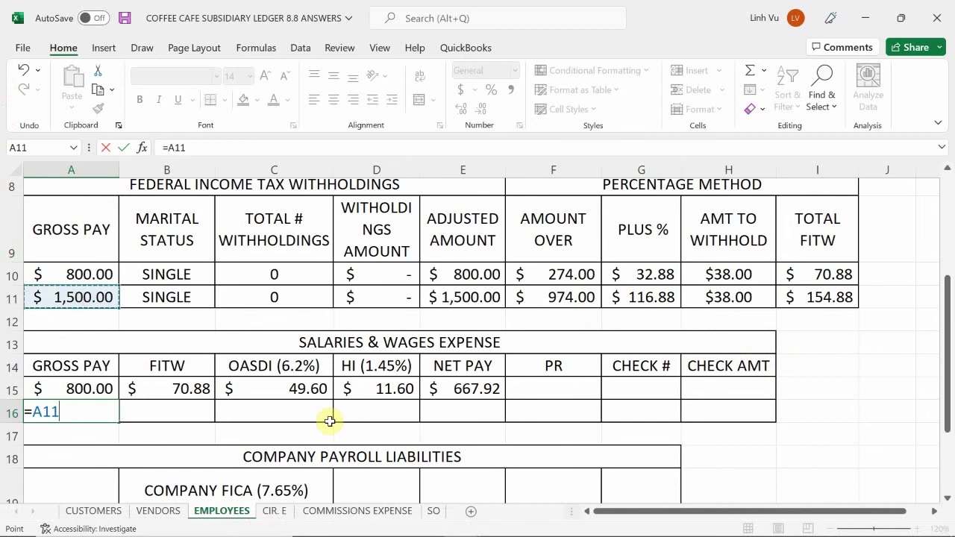
{"action": "key", "text": "Return"}
{"action": "key", "text": "Up"}
{"action": "key", "text": "Right"}
{"action": "type", "text": "="}
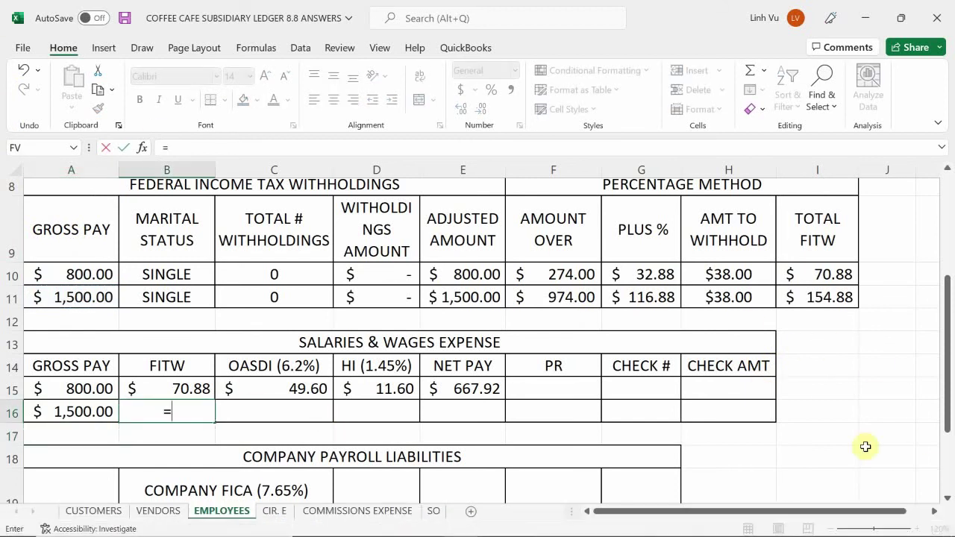
{"action": "left_click", "coordinate": [819, 301]}
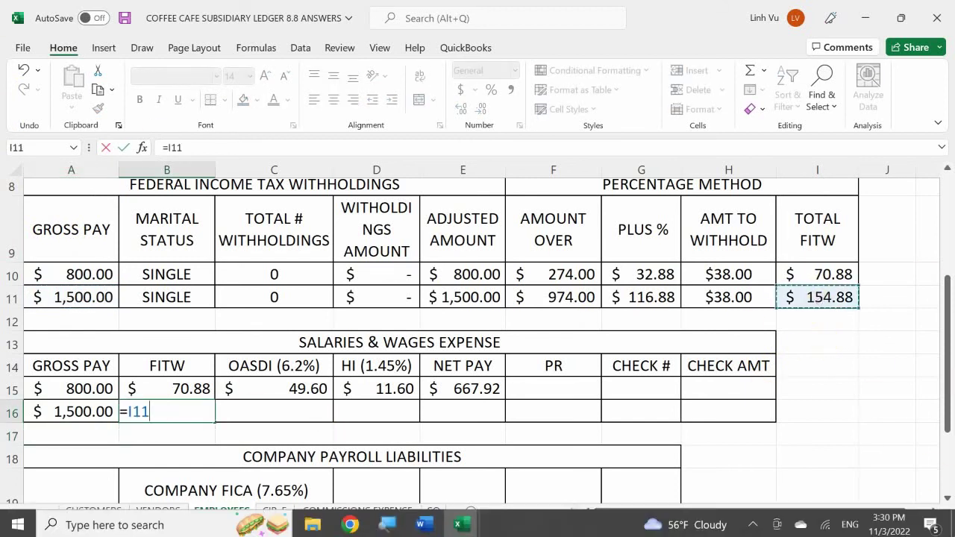
{"action": "key", "text": "Return"}
{"action": "key", "text": "Up"}
{"action": "key", "text": "Right"}
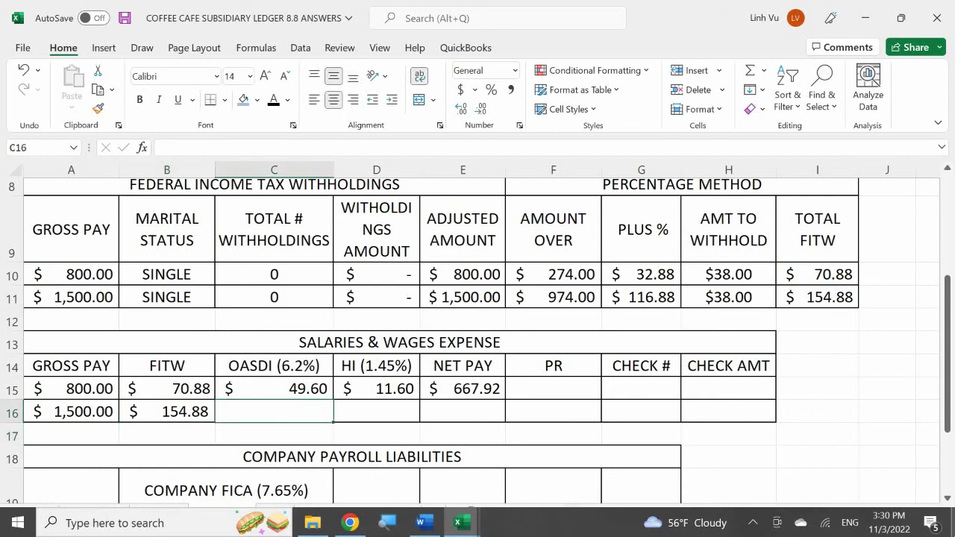
- Enter OASDI in C16 as =ROUND(A16*0.062,2) and give C16:F16 Accounting Number Format
{"action": "type", "text": "=round("}
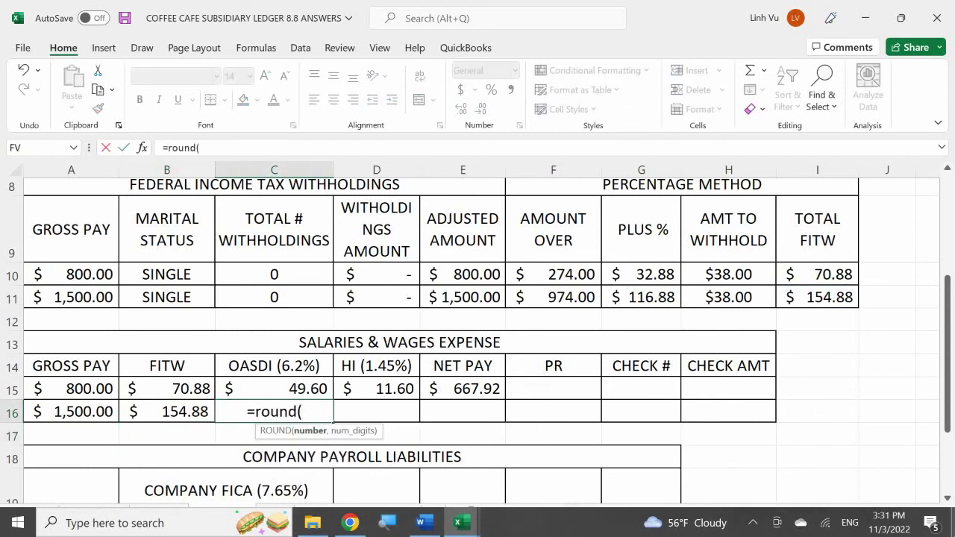
{"action": "key", "text": "Left"}
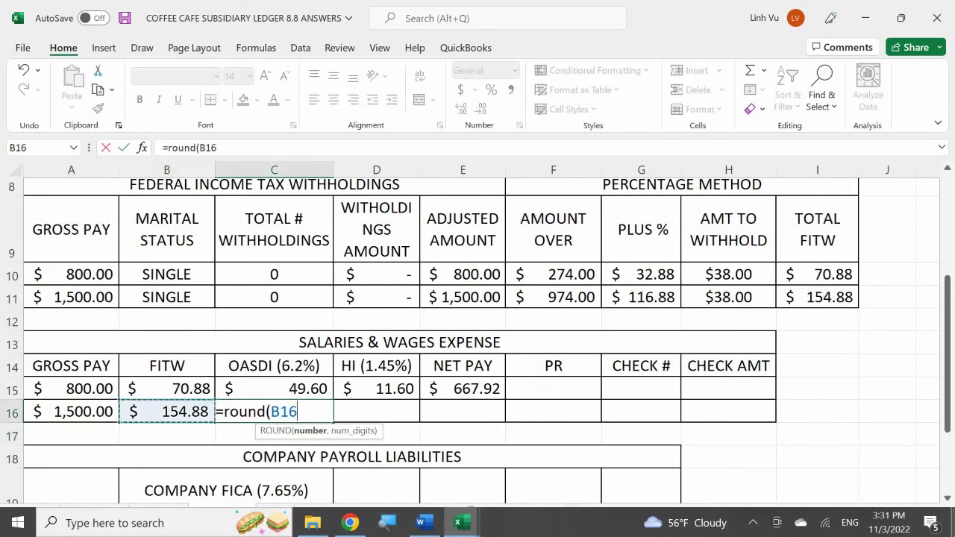
{"action": "key", "text": "Left"}
{"action": "type", "text": "*0.062"}
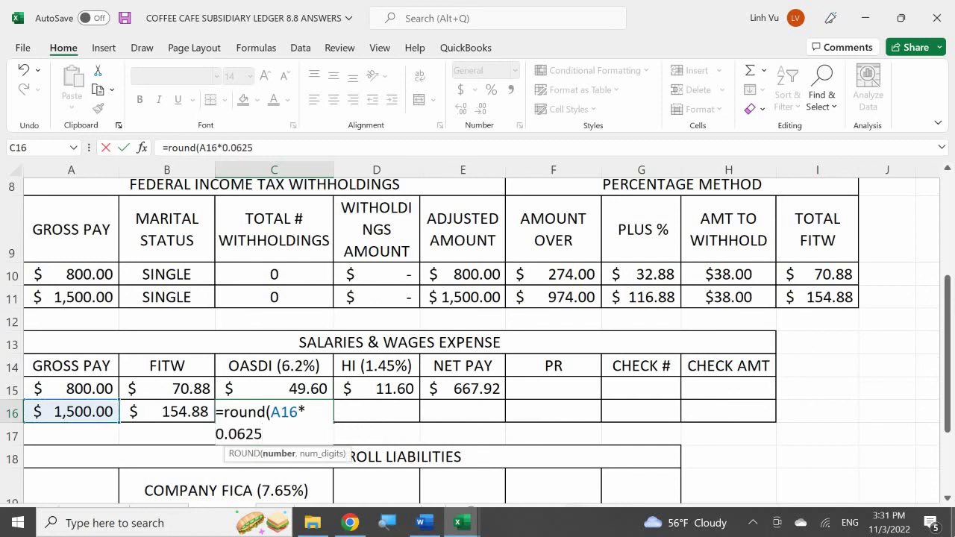
{"action": "type", "text": "m"}
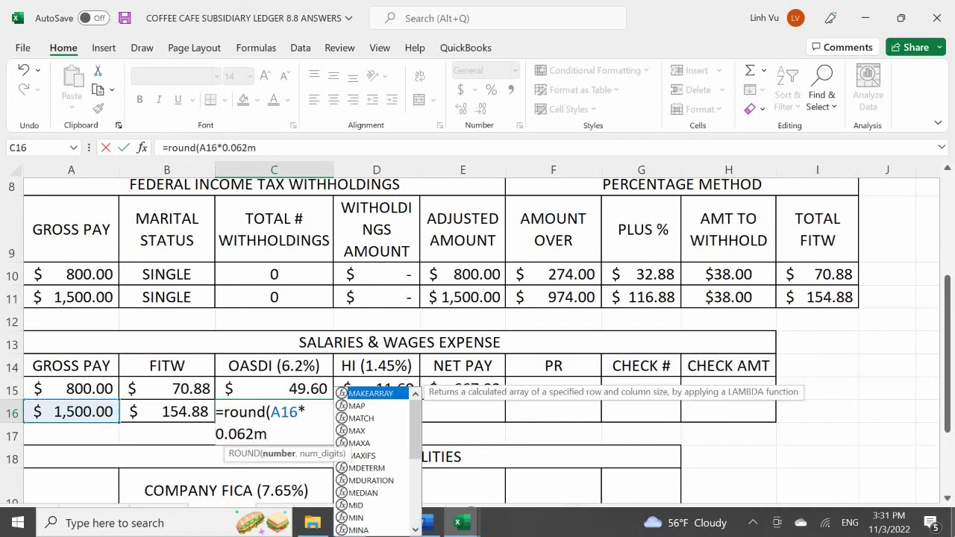
{"action": "key", "text": "BackSpace"}
{"action": "type", "text": ",2"}
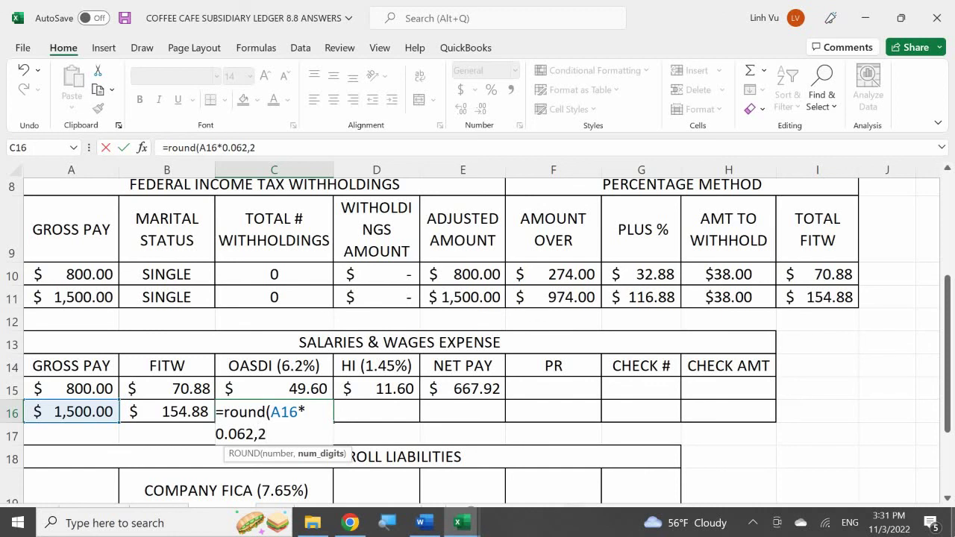
{"action": "key", "text": "Return"}
{"action": "key", "text": "Up"}
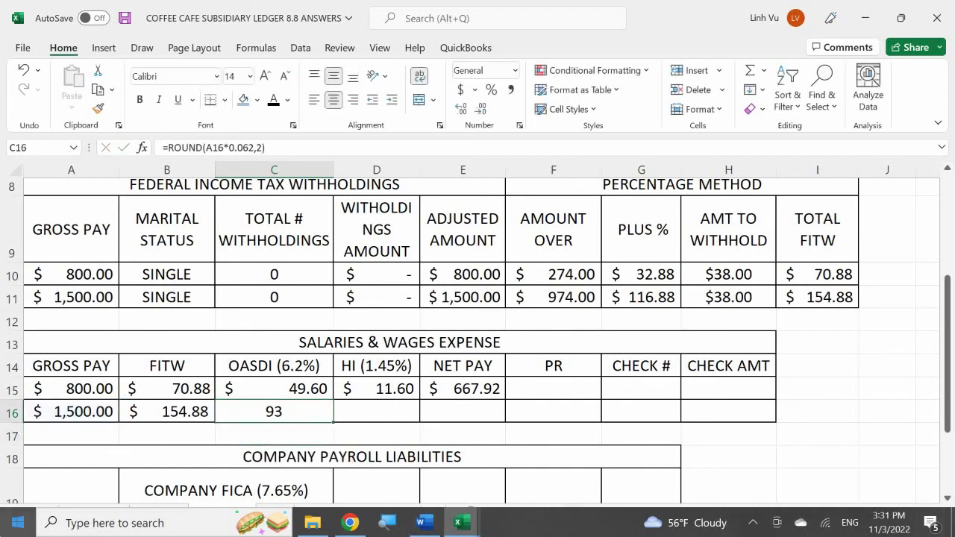
{"action": "left_click_drag", "start_coordinate": [274, 413], "coordinate": [473, 407]}
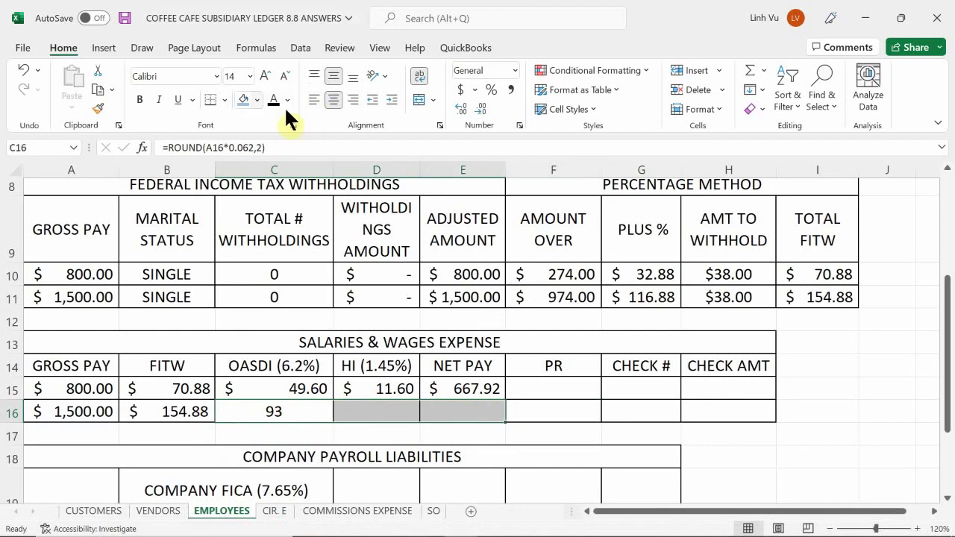
{"action": "left_click", "coordinate": [463, 91]}
- Enter HI in D16 as =ROUND(A16*0.0145,2), giving $21.75
{"action": "left_click", "coordinate": [356, 412]}
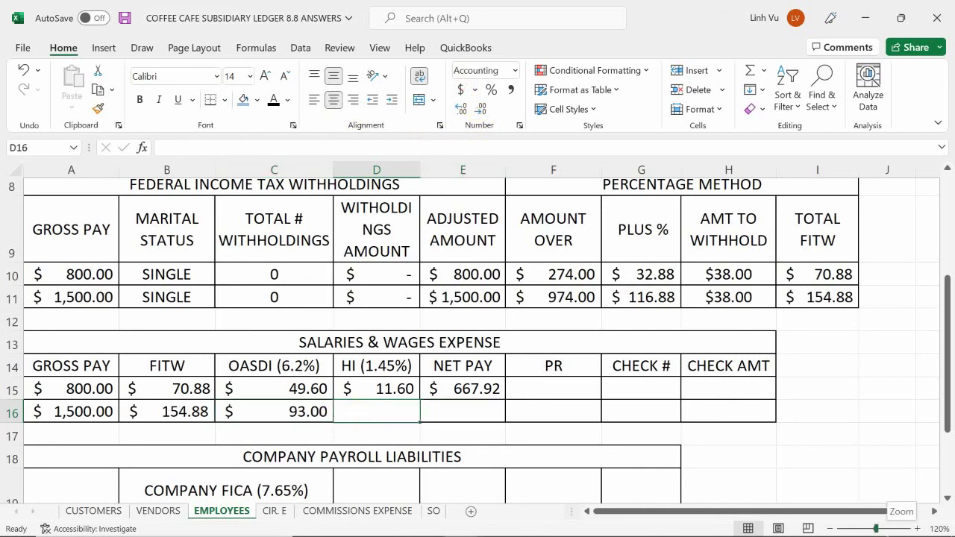
{"action": "type", "text": "="}
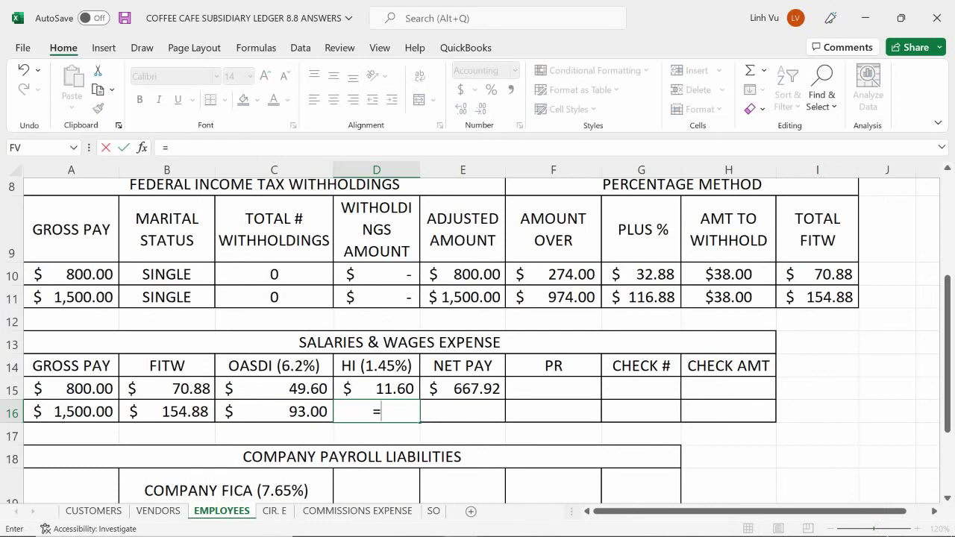
{"action": "type", "text": "round("}
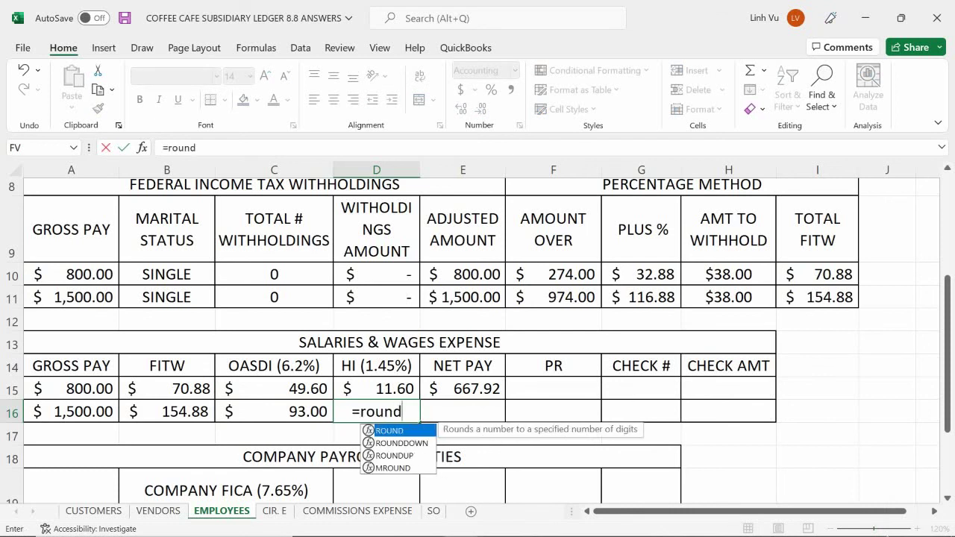
{"action": "key", "text": "Left"}
{"action": "key", "text": "Left"}
{"action": "key", "text": "Left"}
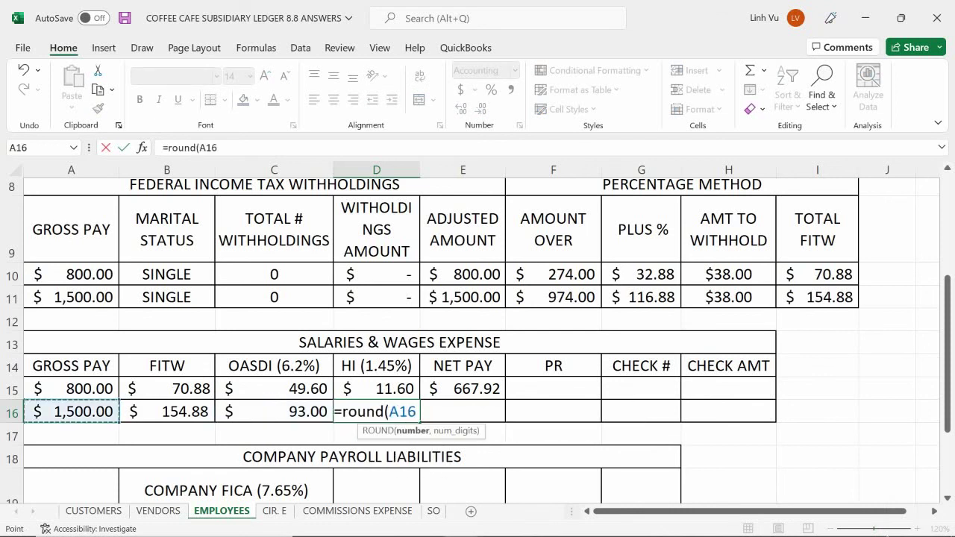
{"action": "type", "text": "*0."}
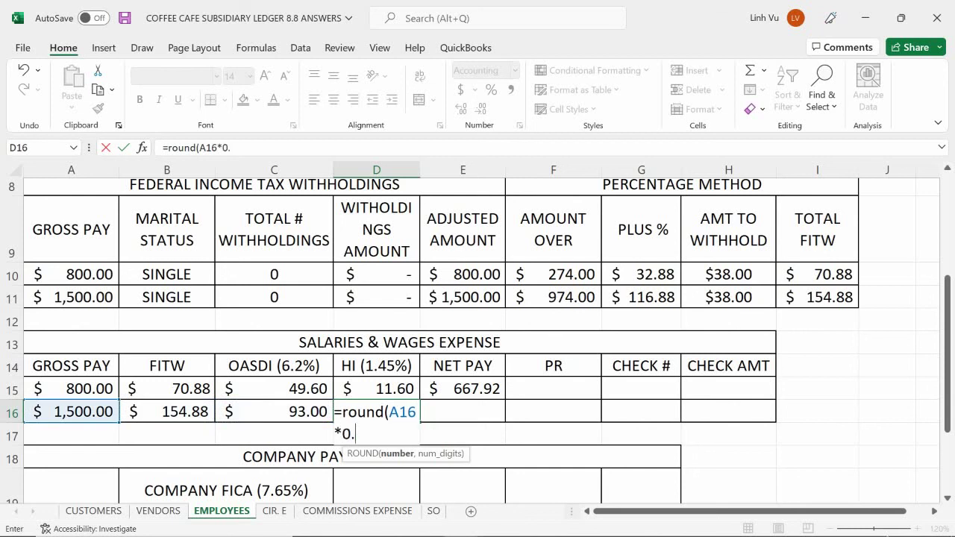
{"action": "type", "text": "0145m"}
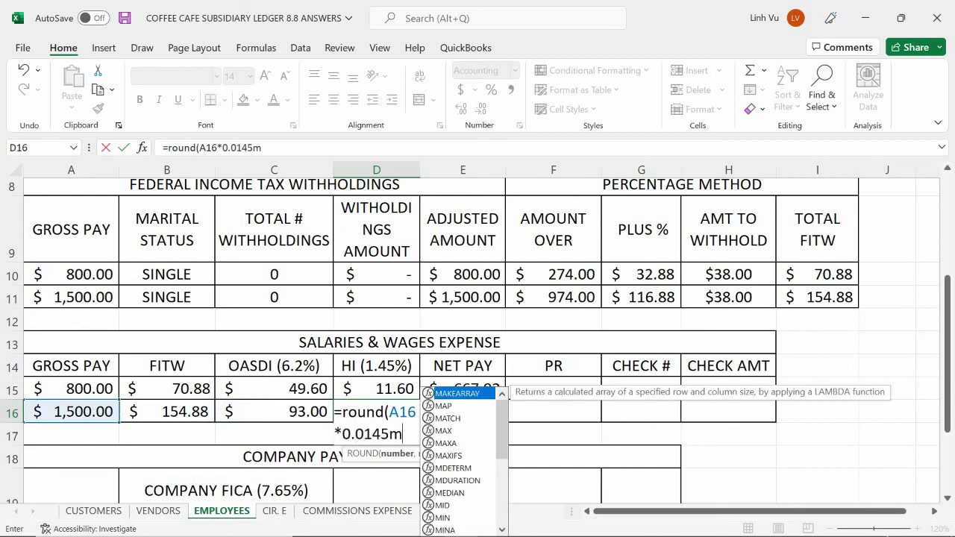
{"action": "key", "text": "BackSpace"}
{"action": "type", "text": "m"}
{"action": "key", "text": "BackSpace"}
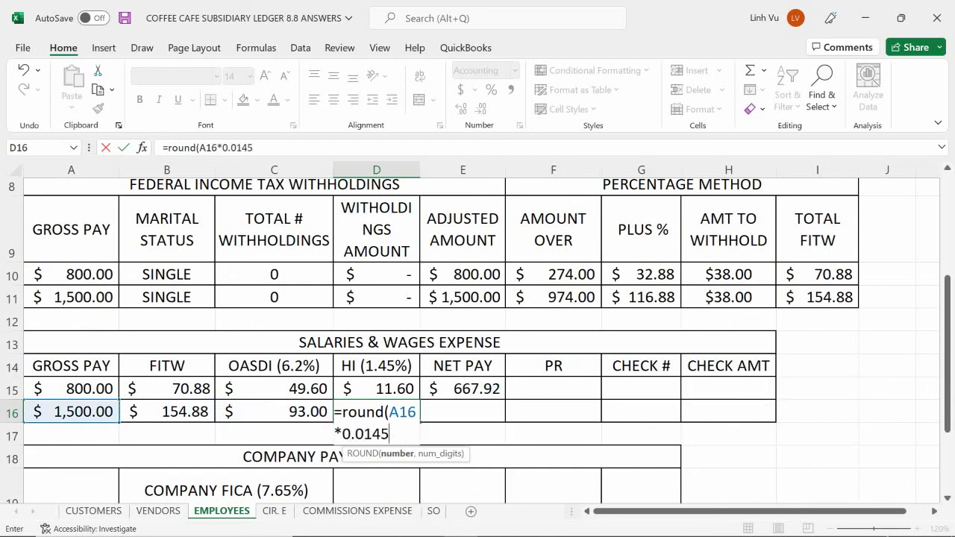
{"action": "type", "text": ",2"}
{"action": "key", "text": "Return"}
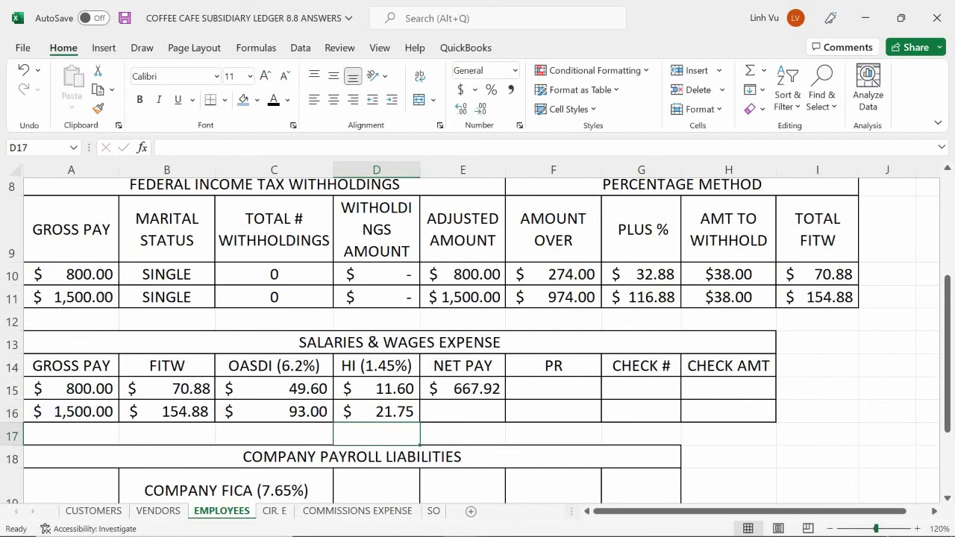
- Compute net pay in E16 as =A16-B16-C16-D16, giving $1,230.37
{"action": "key", "text": "Right"}
{"action": "key", "text": "Up"}
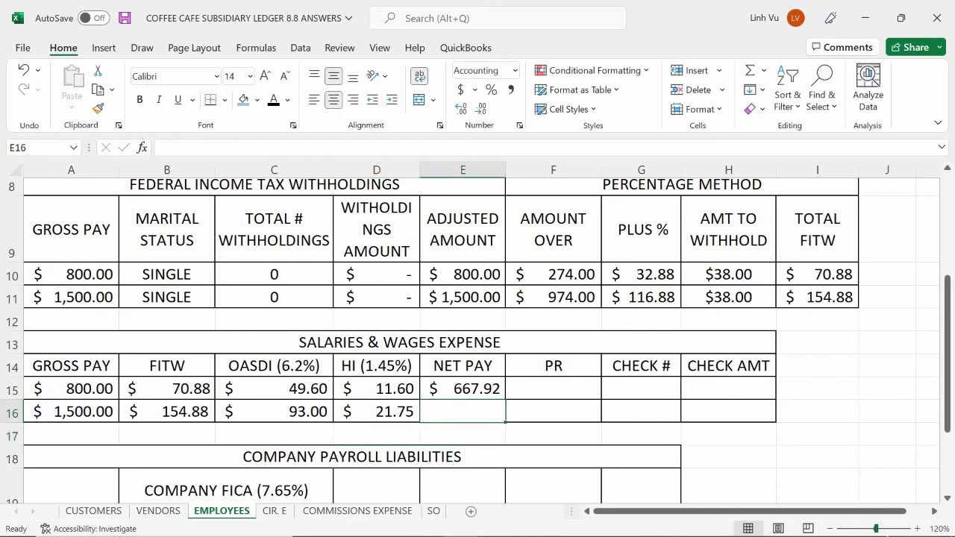
{"action": "type", "text": "="}
{"action": "key", "text": "Left"}
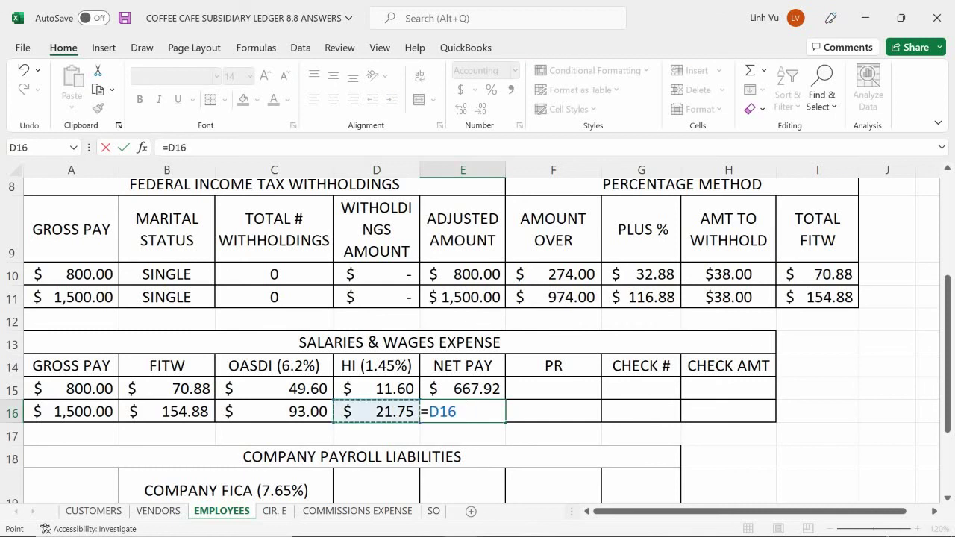
{"action": "key", "text": "Left"}
{"action": "key", "text": "Left"}
{"action": "key", "text": "Left"}
{"action": "type", "text": "-"}
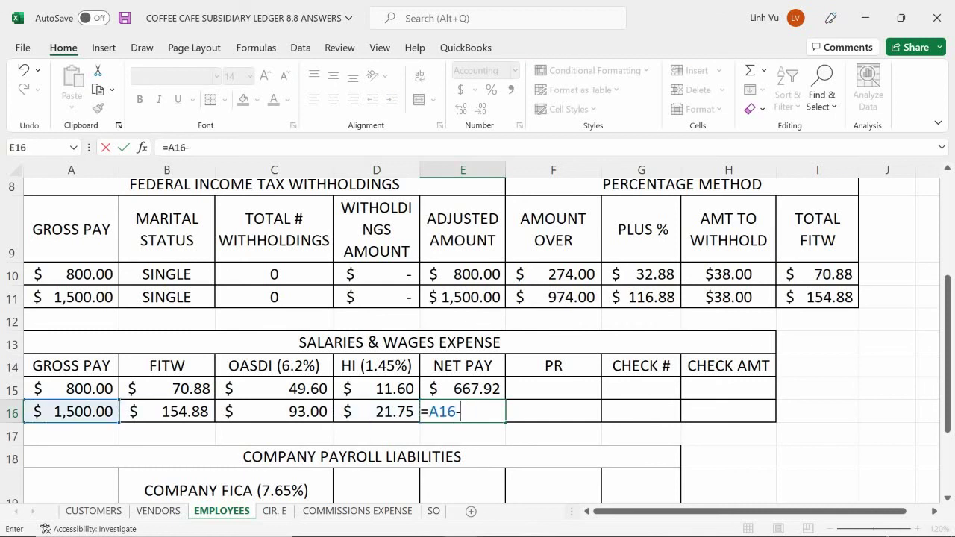
{"action": "key", "text": "Left"}
{"action": "key", "text": "Left"}
{"action": "key", "text": "Left"}
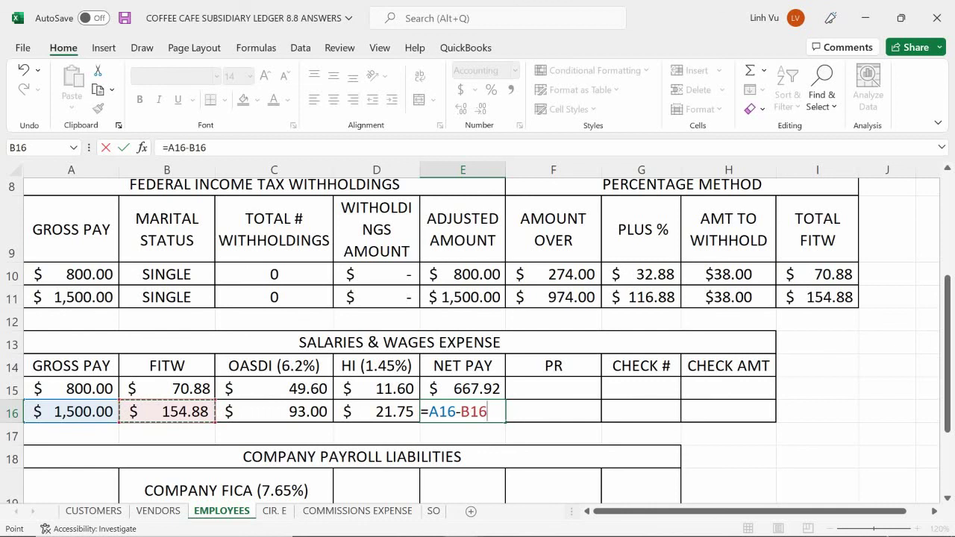
{"action": "type", "text": "-"}
{"action": "key", "text": "Left"}
{"action": "key", "text": "Left"}
{"action": "key", "text": "Left"}
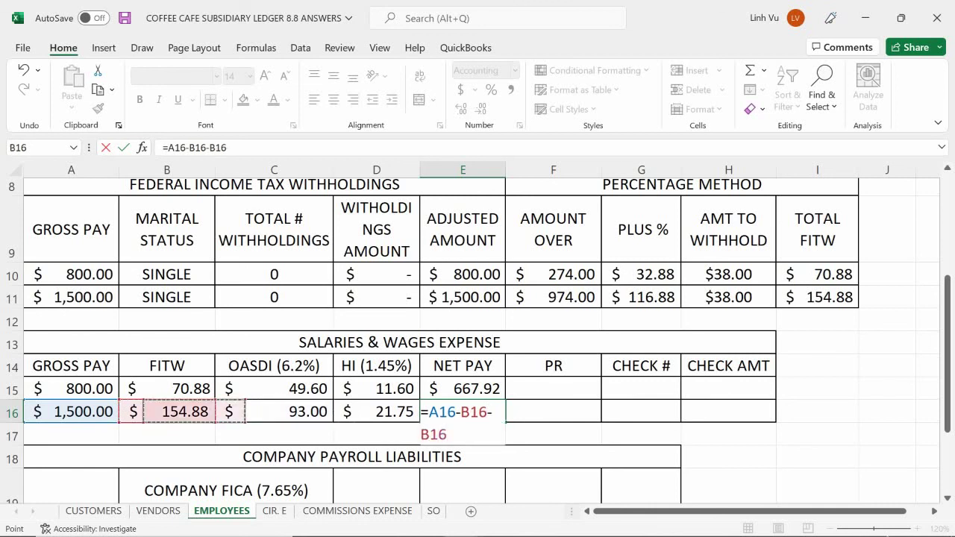
{"action": "key", "text": "Right"}
{"action": "type", "text": "-"}
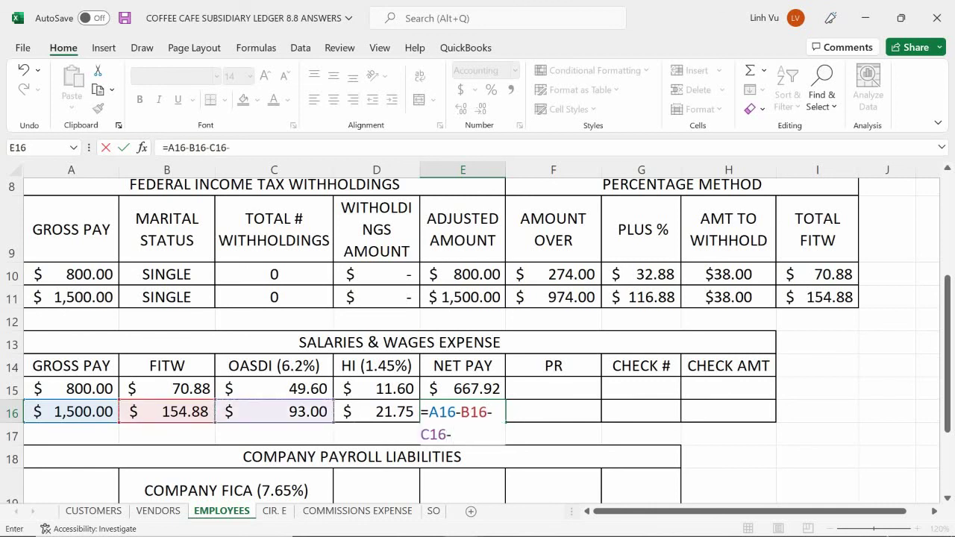
{"action": "key", "text": "Left"}
{"action": "key", "text": "Return"}
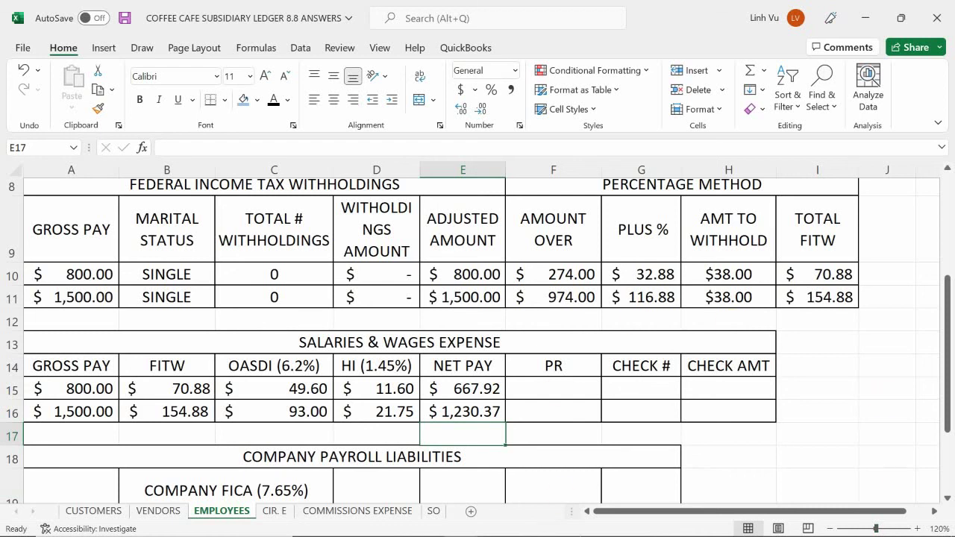
{"action": "mouse_move", "coordinate": [619, 531]}
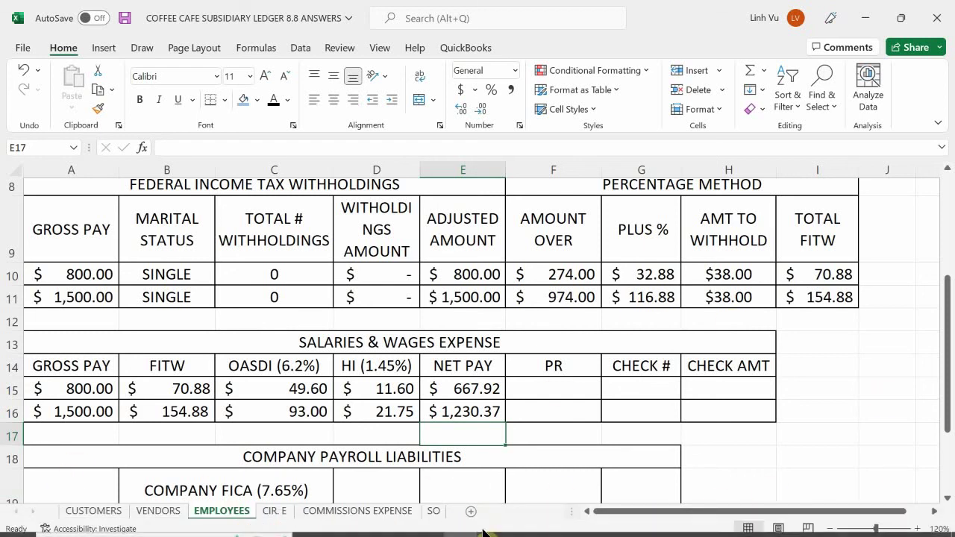
- In the General Journal, copy the previous Salaries & Wages Expense entry's account titles and numbers
{"action": "mouse_move", "coordinate": [466, 524]}
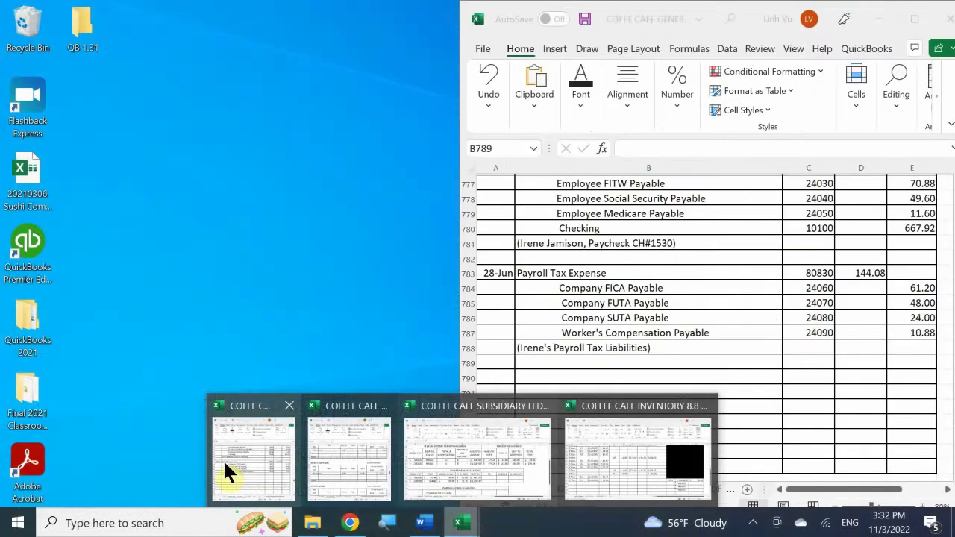
{"action": "left_click", "coordinate": [238, 452]}
{"action": "left_click", "coordinate": [538, 410]}
{"action": "scroll", "coordinate": [539, 415], "scroll_direction": "down", "scroll_amount": 2}
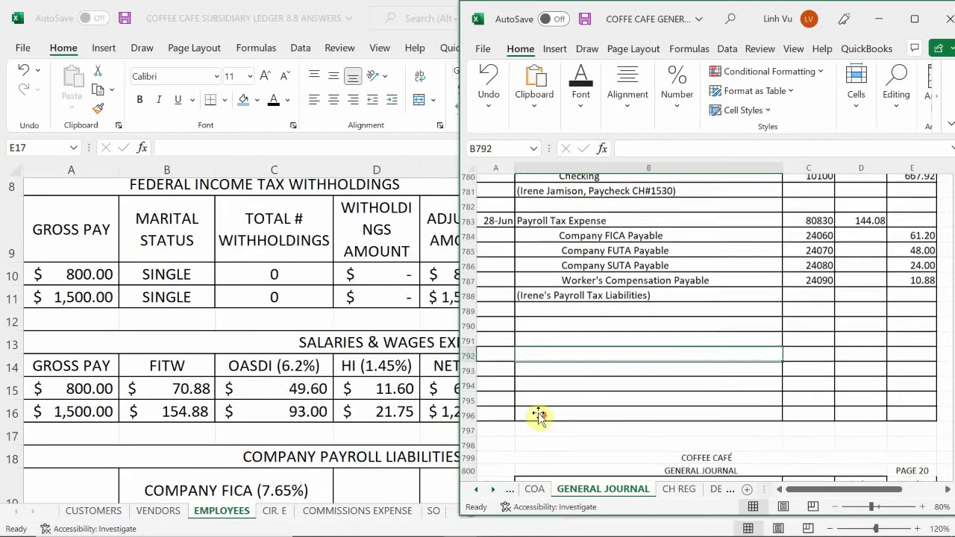
{"action": "scroll", "coordinate": [538, 414], "scroll_direction": "up", "scroll_amount": 5}
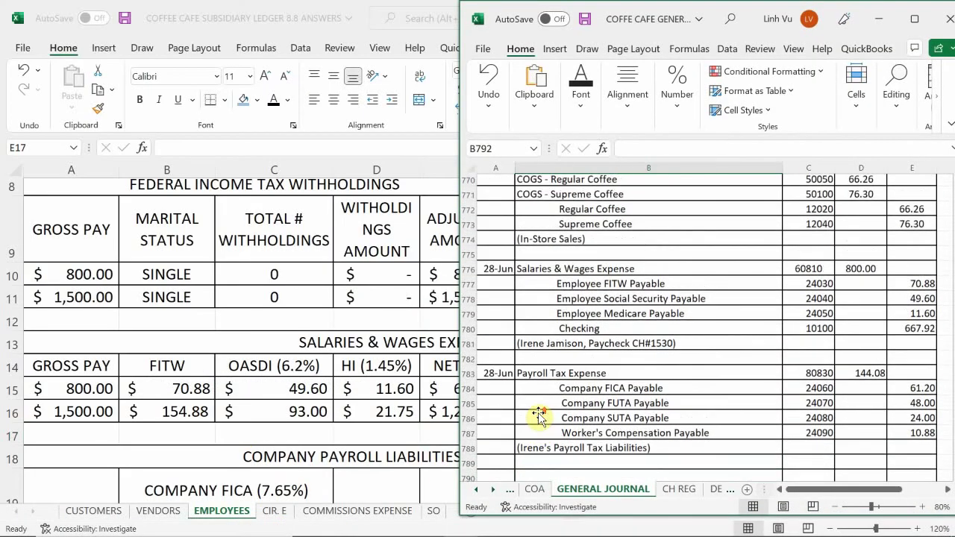
{"action": "left_click_drag", "start_coordinate": [565, 271], "coordinate": [799, 343]}
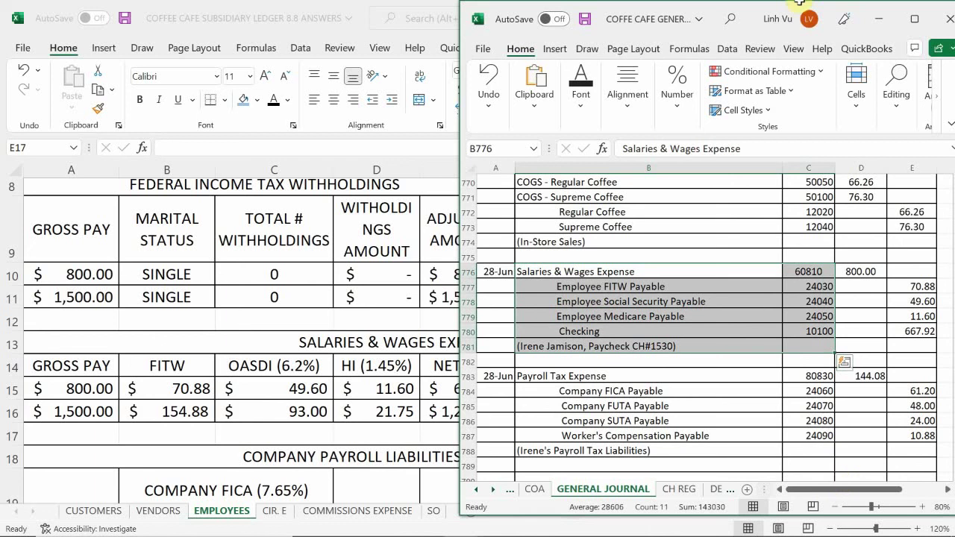
{"action": "left_click_drag", "start_coordinate": [631, 275], "coordinate": [801, 331]}
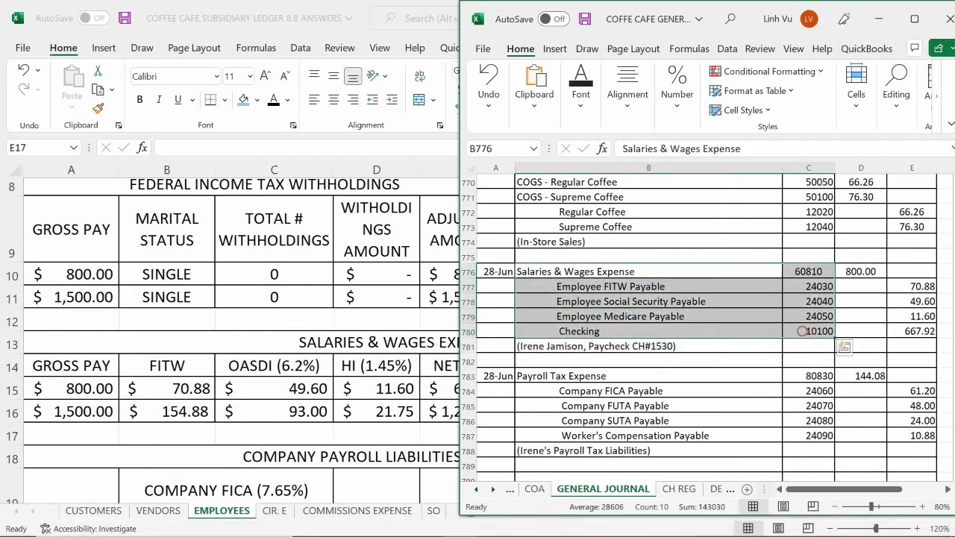
{"action": "key", "text": "ctrl+c"}
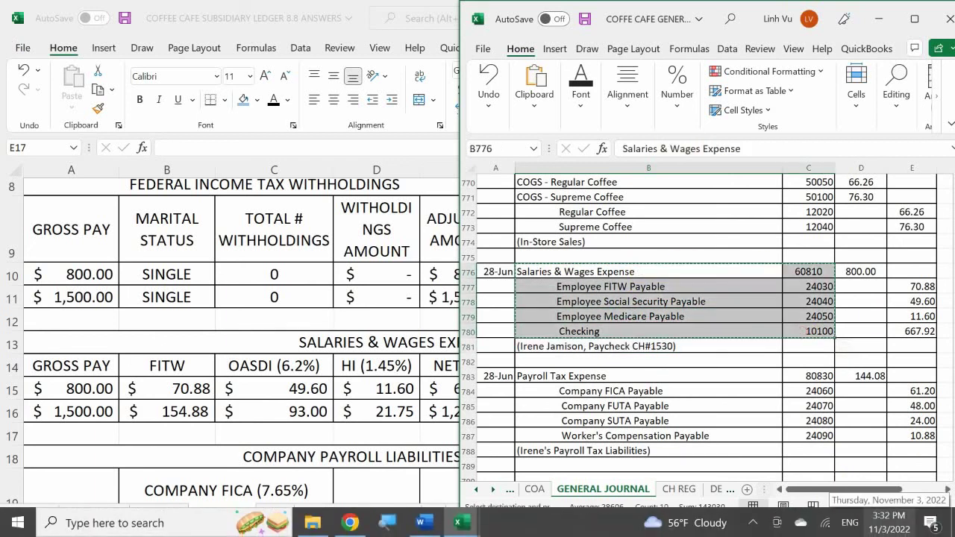
- Paste the copied entry lines at row 790 and enter the entry date
{"action": "scroll", "coordinate": [576, 273], "scroll_direction": "down", "scroll_amount": 3}
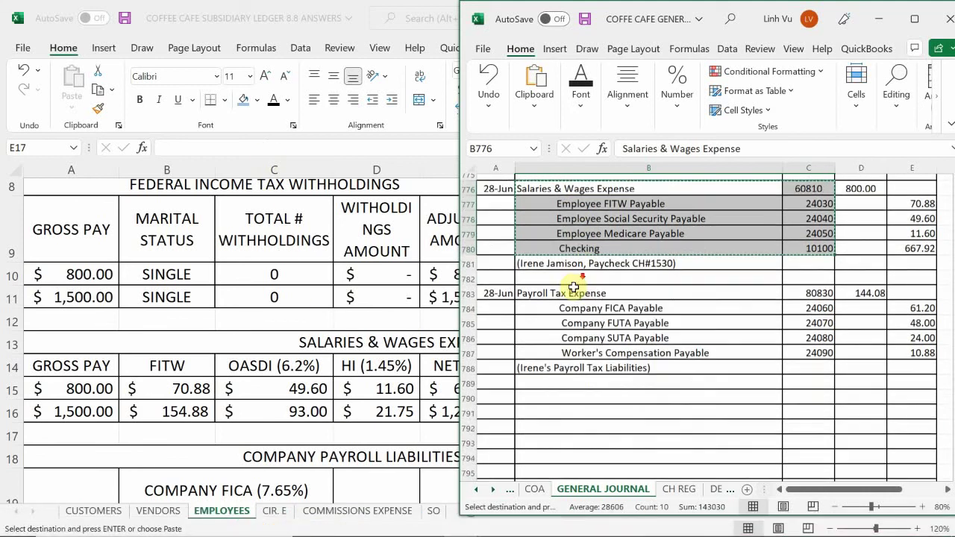
{"action": "left_click", "coordinate": [543, 338]}
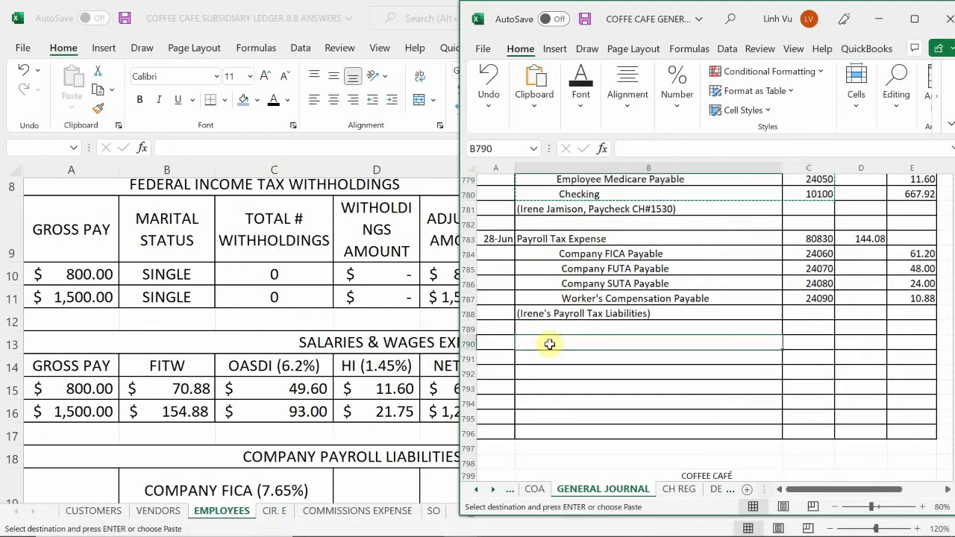
{"action": "key", "text": "ctrl+v"}
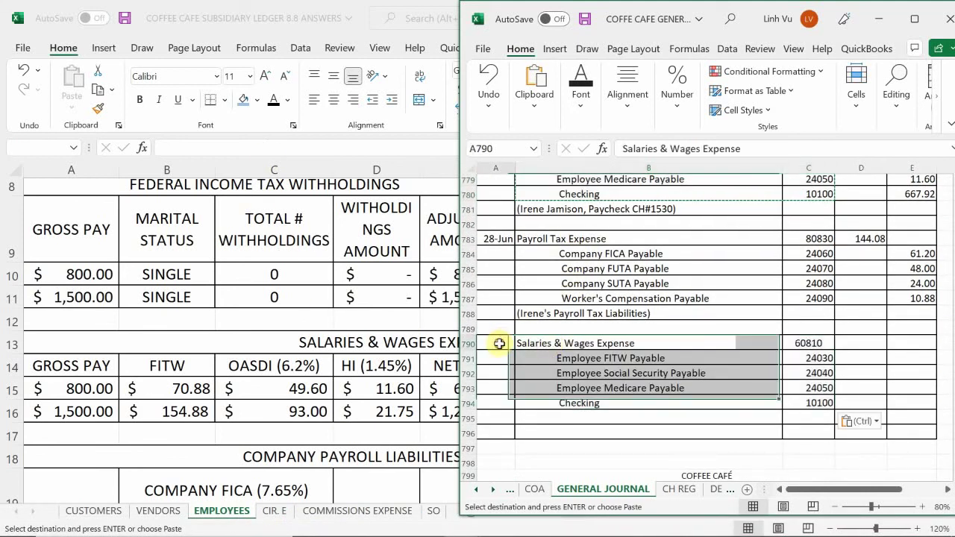
{"action": "left_click", "coordinate": [496, 342]}
{"action": "type", "text": "6/29"}
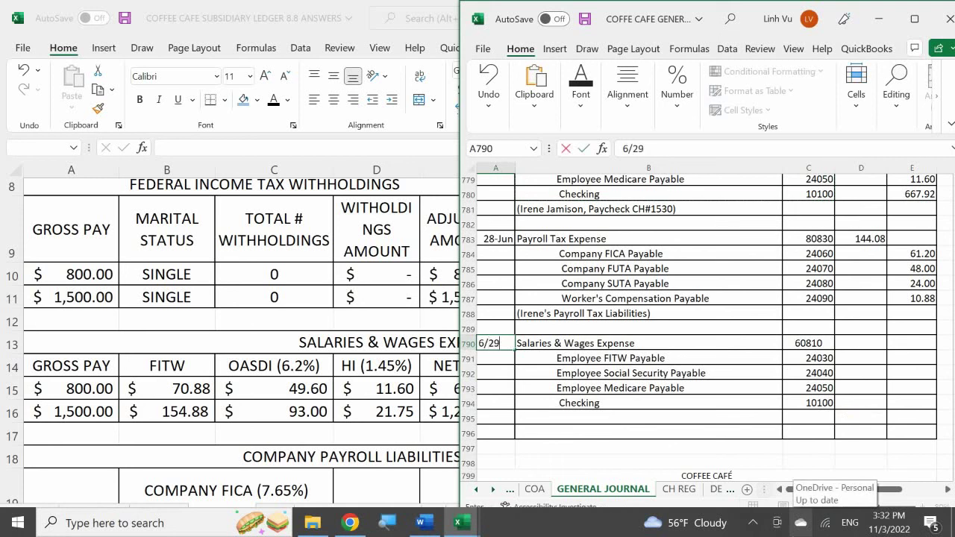
{"action": "key", "text": "Return"}
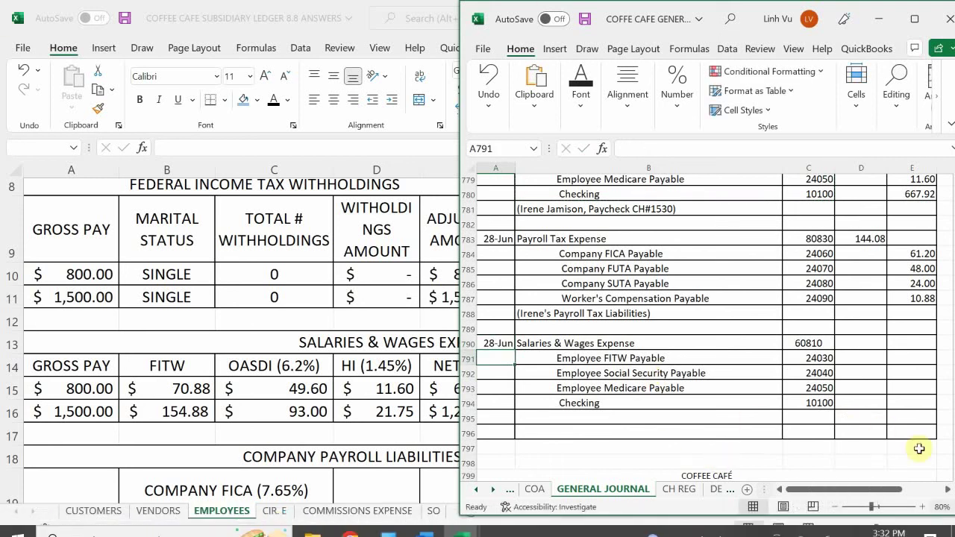
- Start the debit as a SUM of the credits, and enter credits 154.88 FITW and 93 Social Security
{"action": "left_click", "coordinate": [848, 344]}
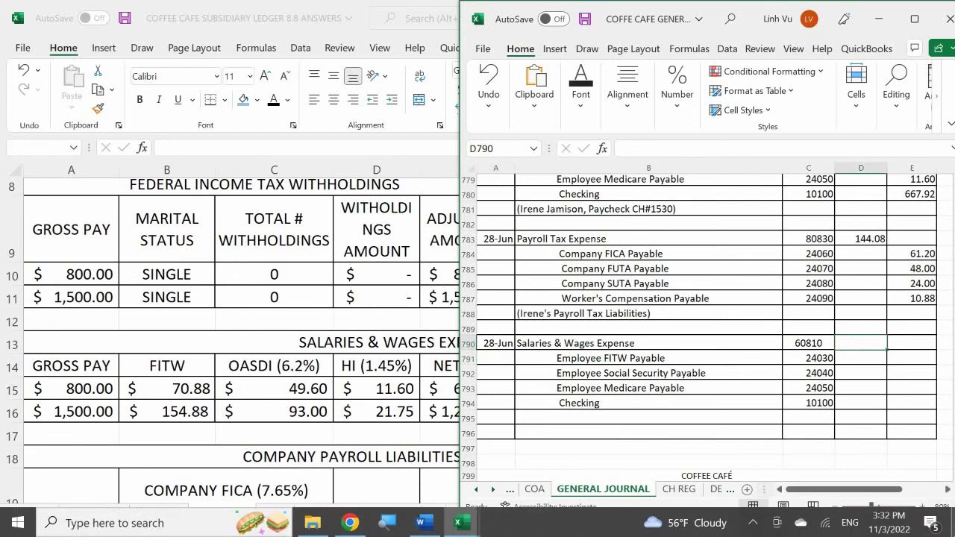
{"action": "type", "text": "=sum("}
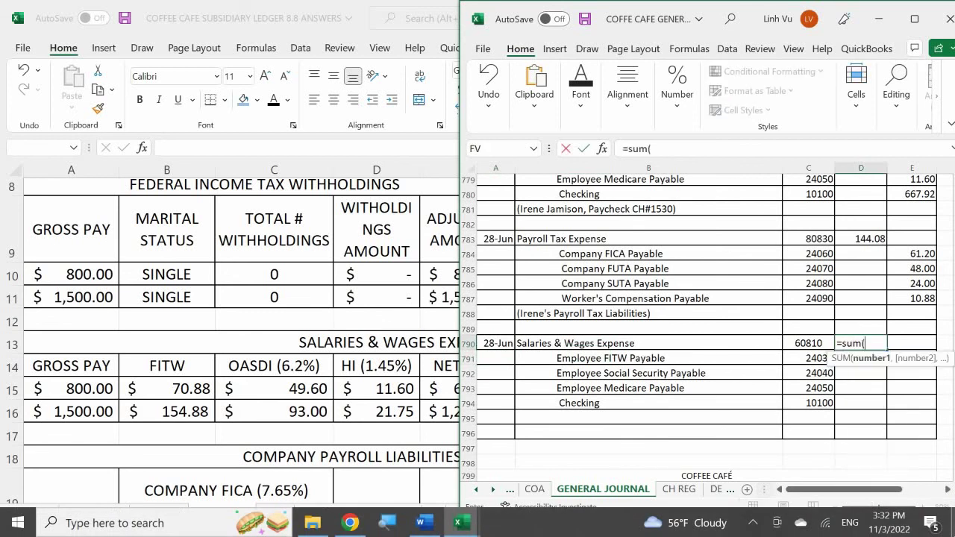
{"action": "left_click_drag", "start_coordinate": [912, 343], "coordinate": [913, 422]}
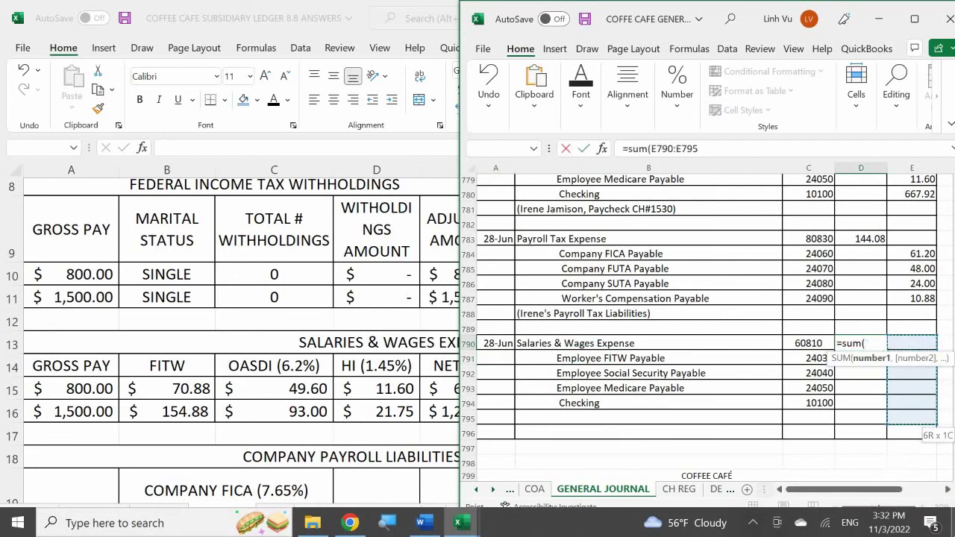
{"action": "key", "text": "Return"}
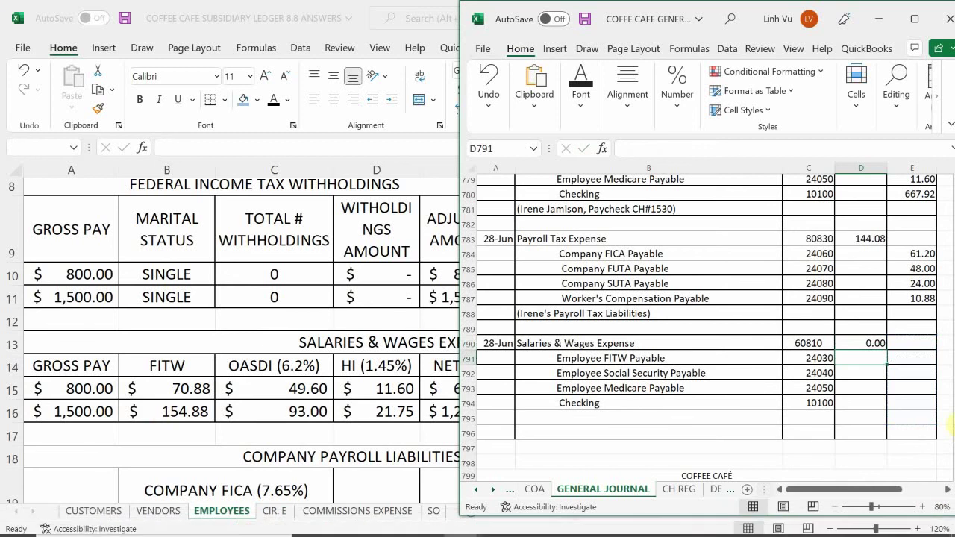
{"action": "left_click", "coordinate": [910, 358]}
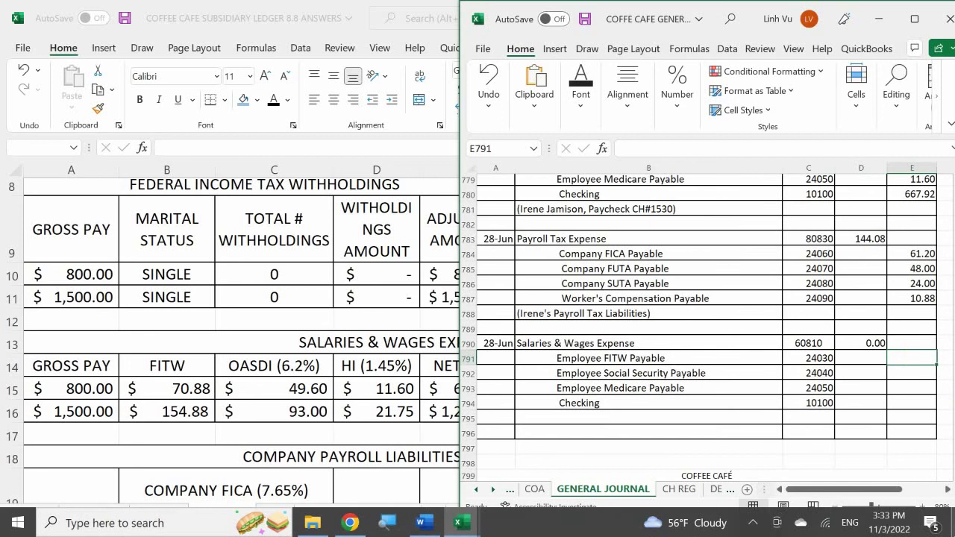
{"action": "type", "text": "1540."}
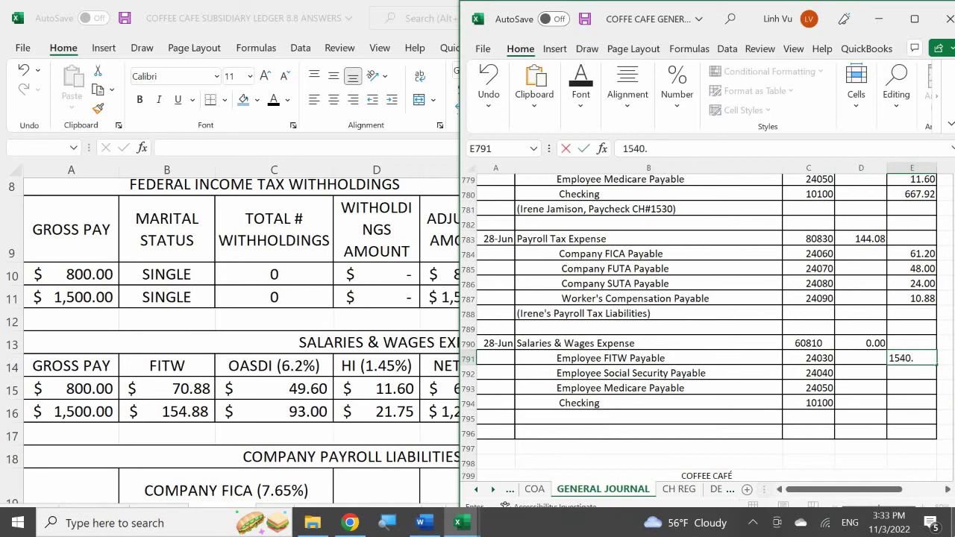
{"action": "key", "text": "BackSpace"}
{"action": "key", "text": "BackSpace"}
{"action": "key", "text": "BackSpace"}
{"action": "type", "text": "154.88"}
{"action": "key", "text": "Return"}
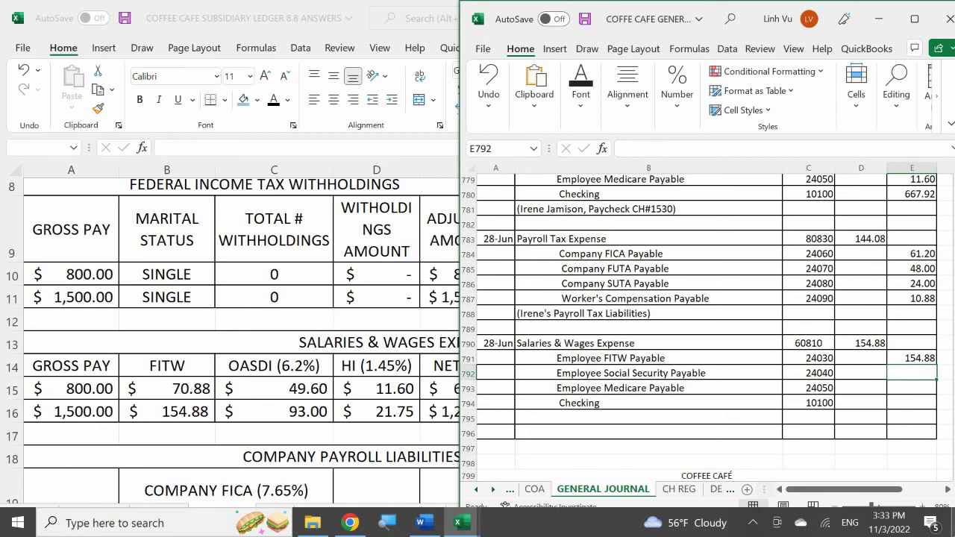
{"action": "type", "text": "963"}
{"action": "key", "text": "Return"}
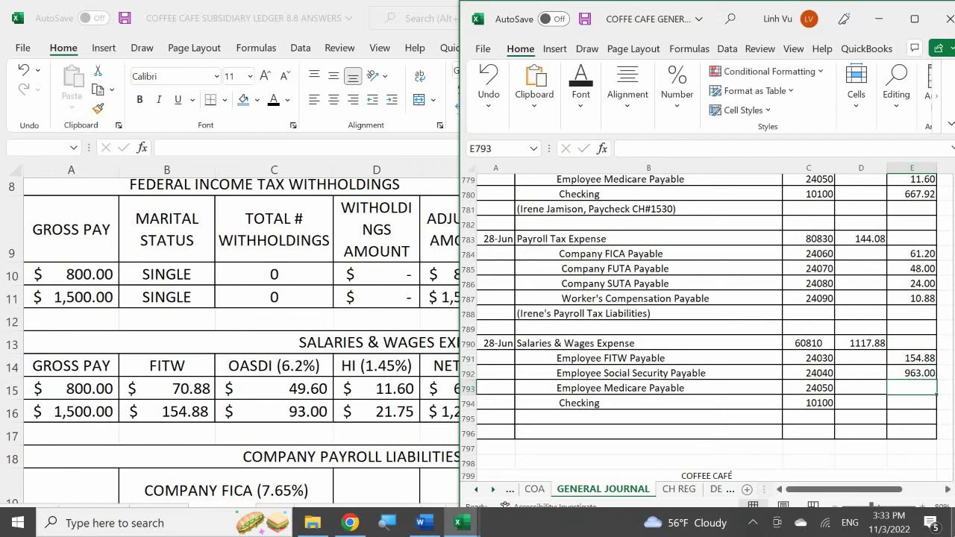
{"action": "left_click", "coordinate": [911, 373]}
{"action": "type", "text": "93"}
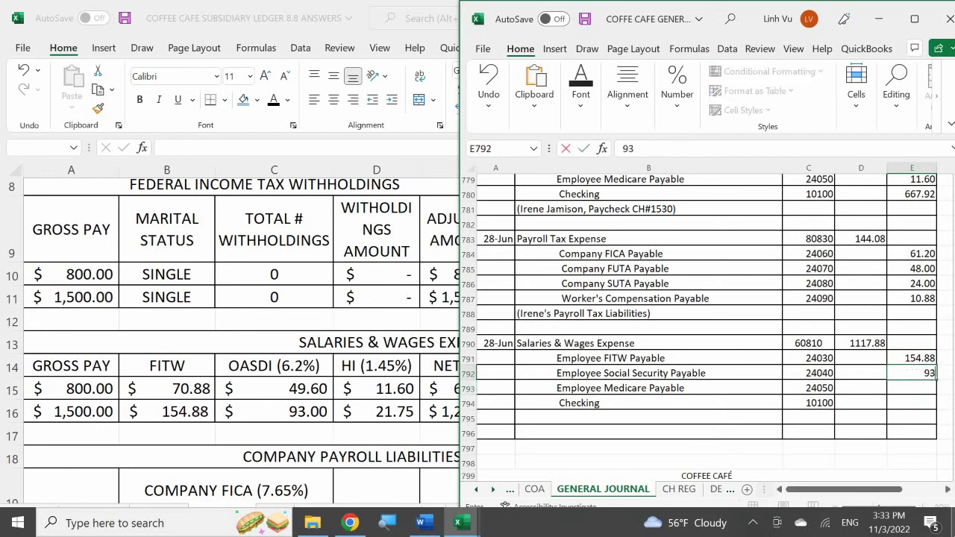
{"action": "key", "text": "Return"}
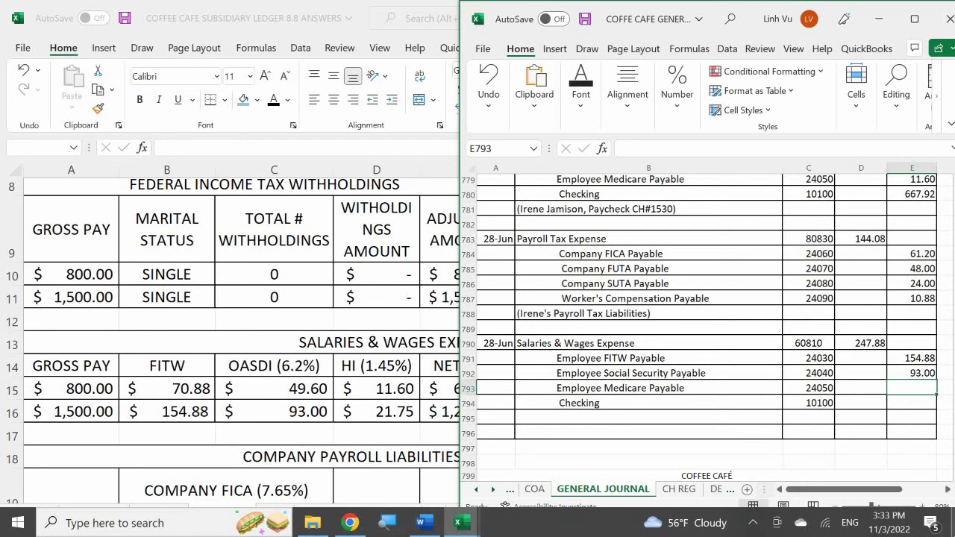
- Set the Salaries & Wages Expense debit to 1500 and the Medicare Payable credit to 21.75
{"action": "left_click", "coordinate": [865, 345]}
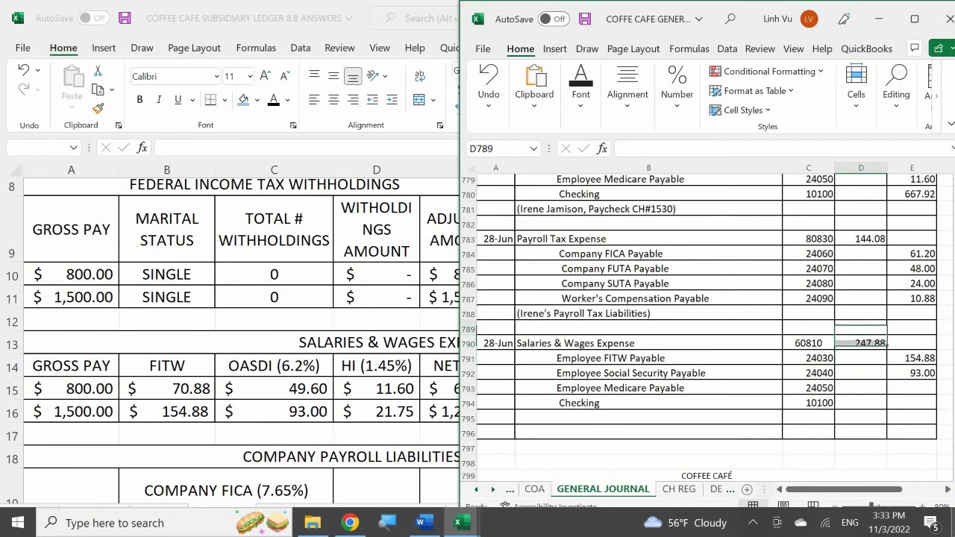
{"action": "key", "text": "F2"}
{"action": "type", "text": "=1500"}
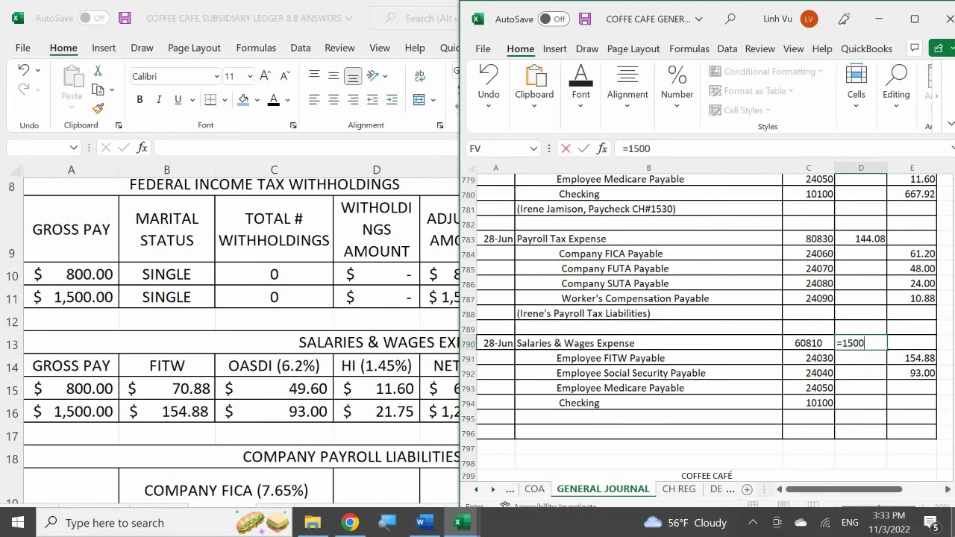
{"action": "key", "text": "Return"}
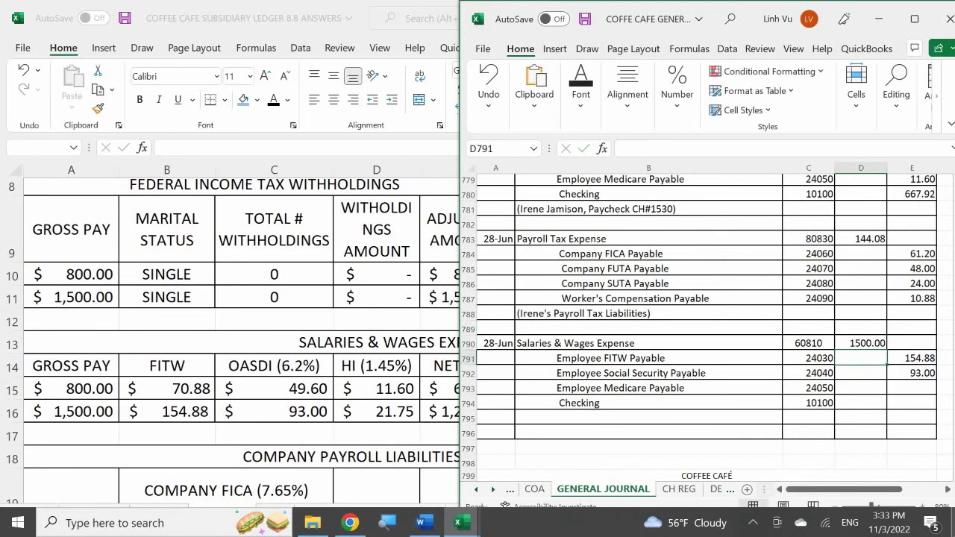
{"action": "key", "text": "Down"}
{"action": "key", "text": "Down"}
{"action": "key", "text": "Right"}
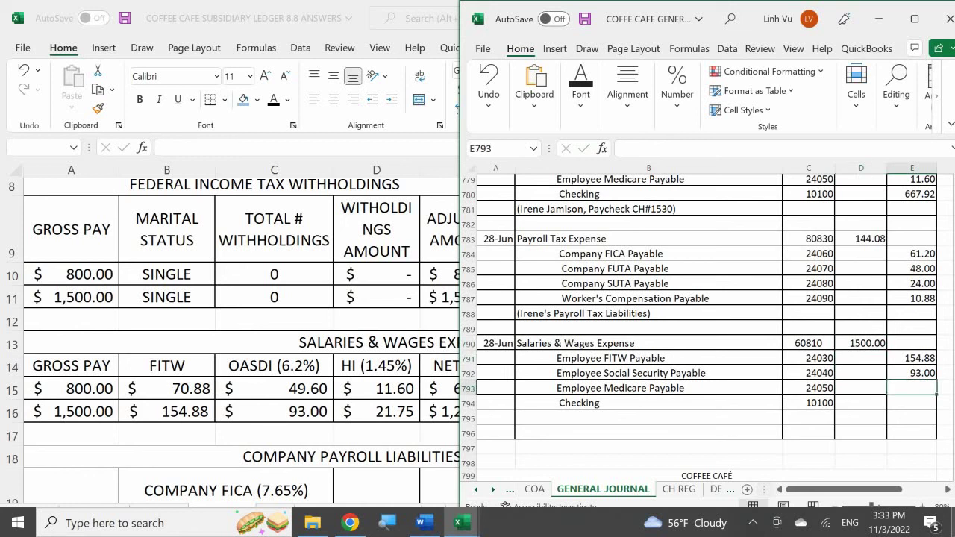
{"action": "type", "text": "21.75"}
{"action": "key", "text": "Return"}
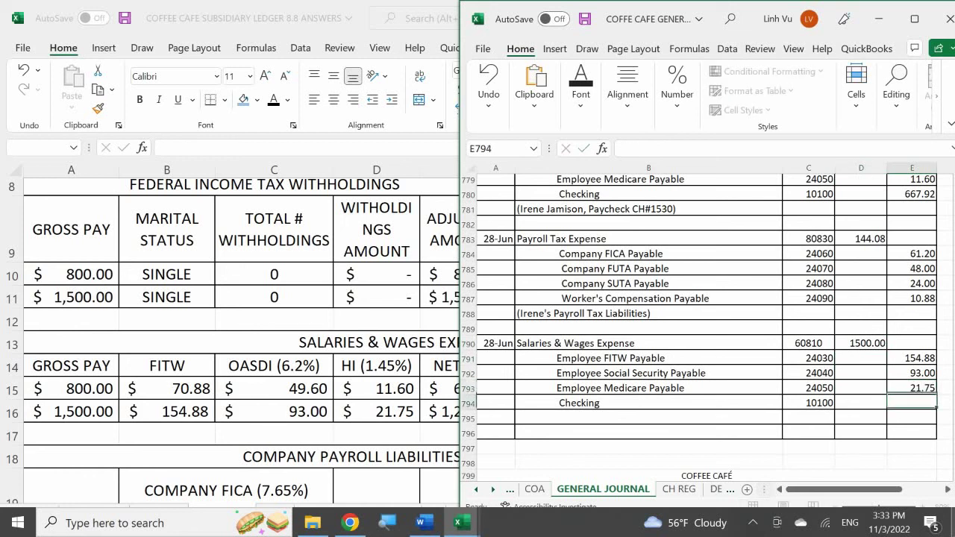
- Compute the Checking credit as =D790-E791-E792-E793, giving 1230.37
{"action": "type", "text": "="}
{"action": "key", "text": "Left"}
{"action": "key", "text": "Up"}
{"action": "key", "text": "Up"}
{"action": "key", "text": "Up"}
{"action": "key", "text": "Up"}
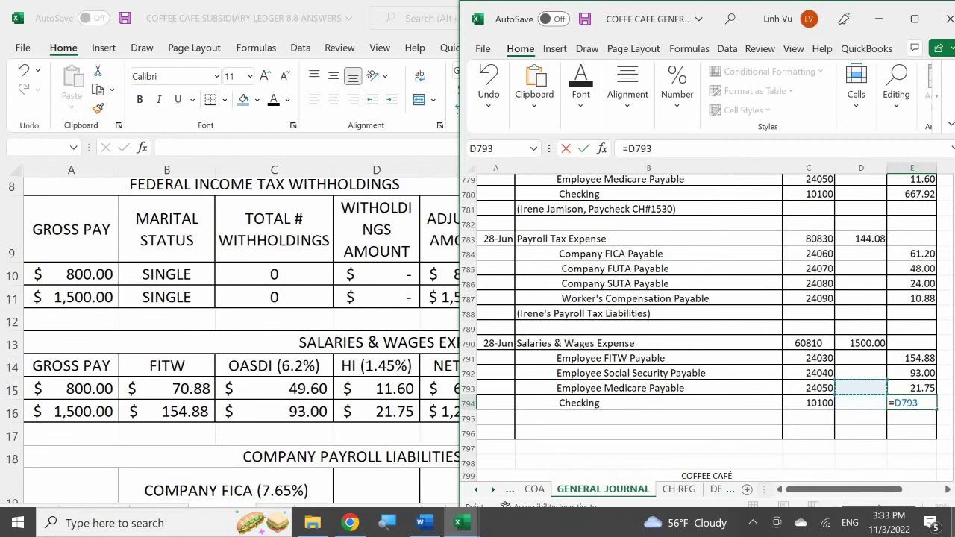
{"action": "type", "text": "-"}
{"action": "key", "text": "Up"}
{"action": "key", "text": "Up"}
{"action": "key", "text": "Up"}
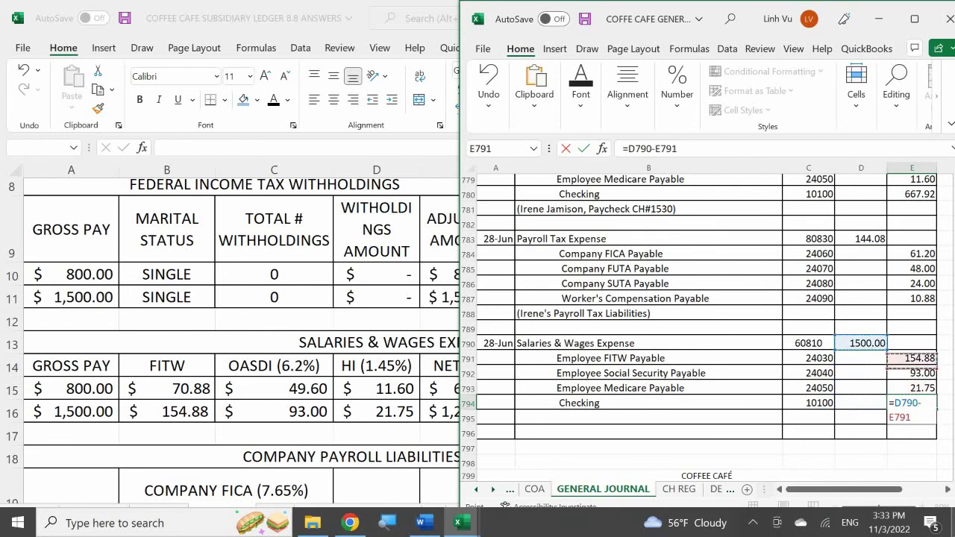
{"action": "type", "text": "+"}
{"action": "key", "text": "BackSpace"}
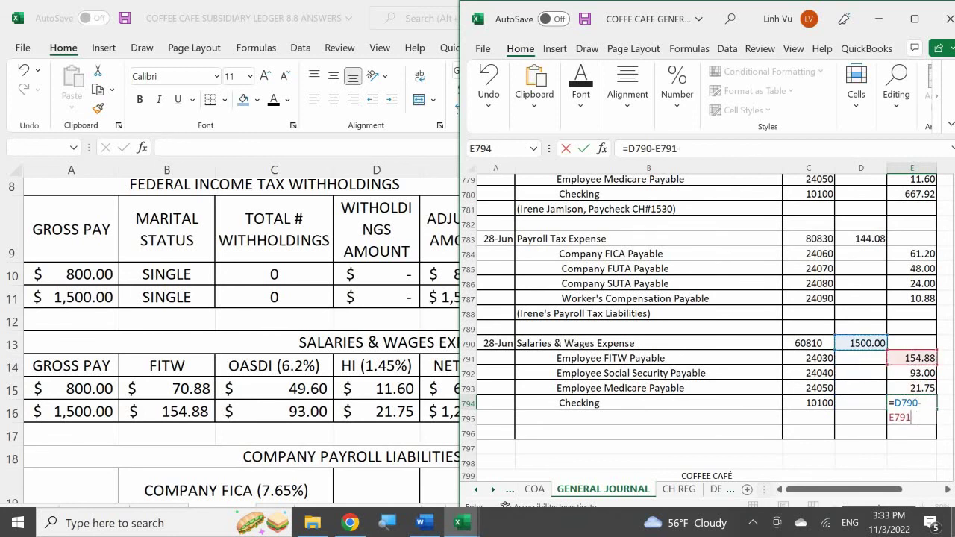
{"action": "type", "text": "-"}
{"action": "key", "text": "Up"}
{"action": "key", "text": "Up"}
{"action": "type", "text": "-"}
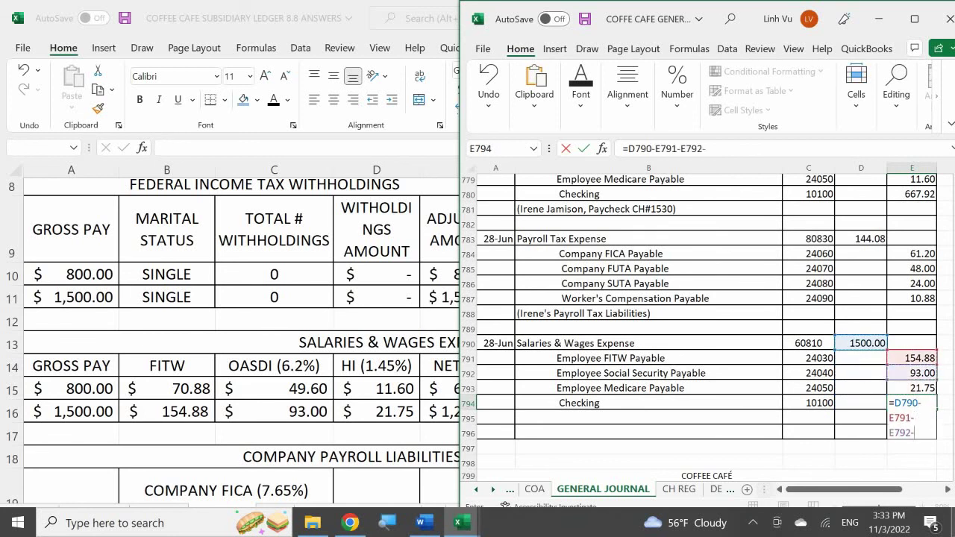
{"action": "key", "text": "Up"}
{"action": "key", "text": "Return"}
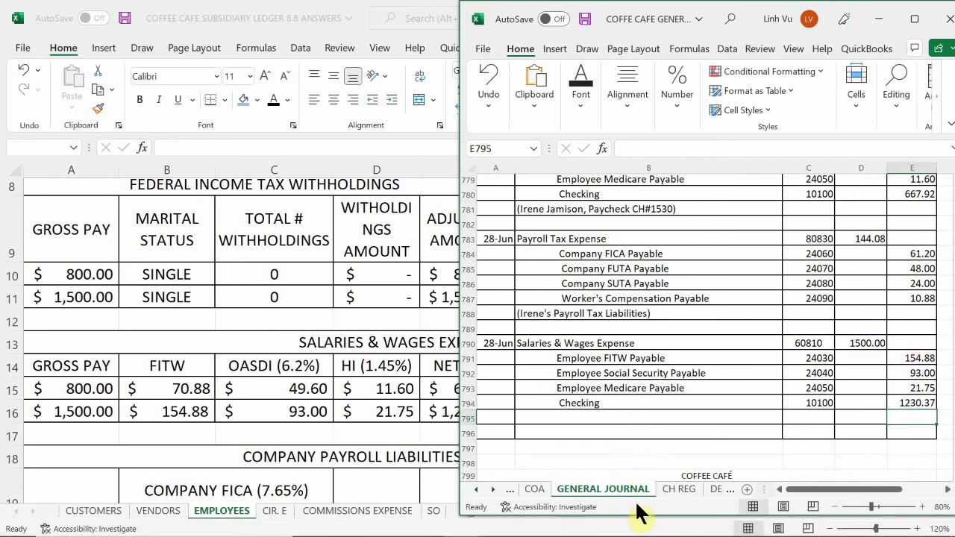
{"action": "left_click", "coordinate": [680, 489]}
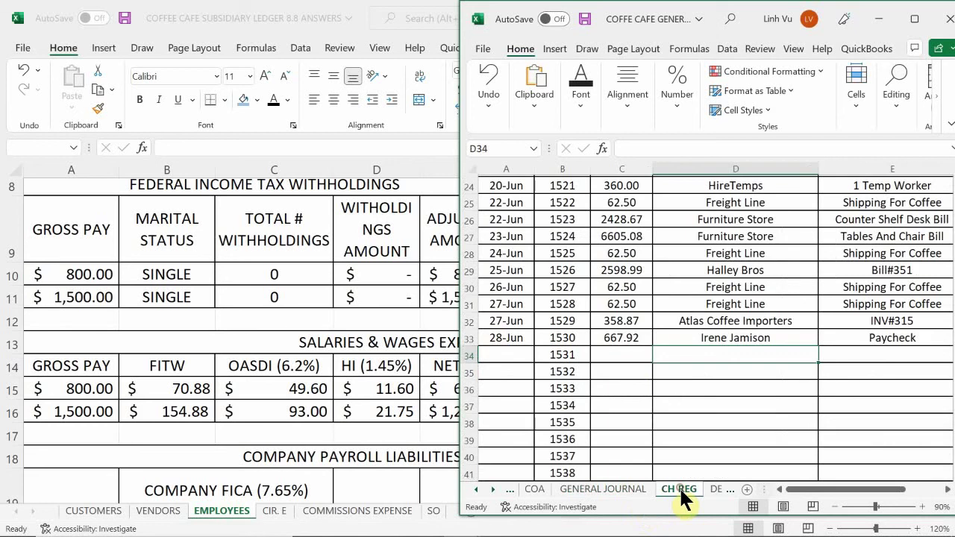
- Record check 1531 dated 6/28 for 1230.37 to the employee, with description =E33 (Paycheck)
{"action": "left_click", "coordinate": [504, 356]}
{"action": "type", "text": "6+"}
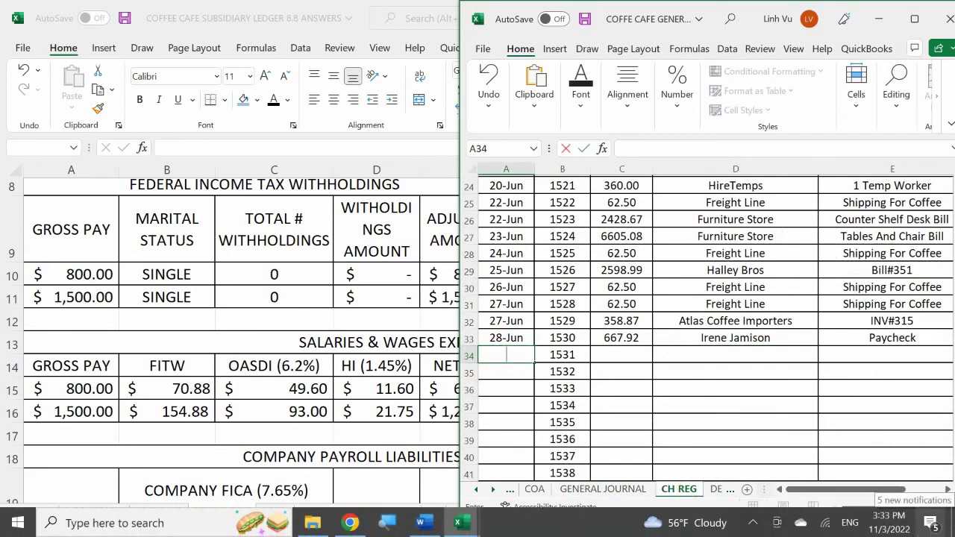
{"action": "type", "text": "/28"}
{"action": "left_click", "coordinate": [621, 354]}
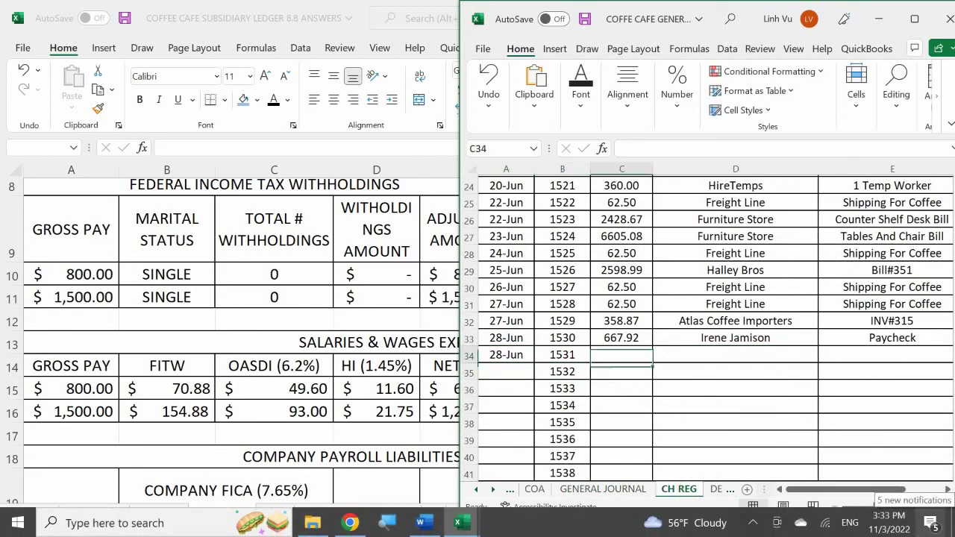
{"action": "type", "text": "1230.37"}
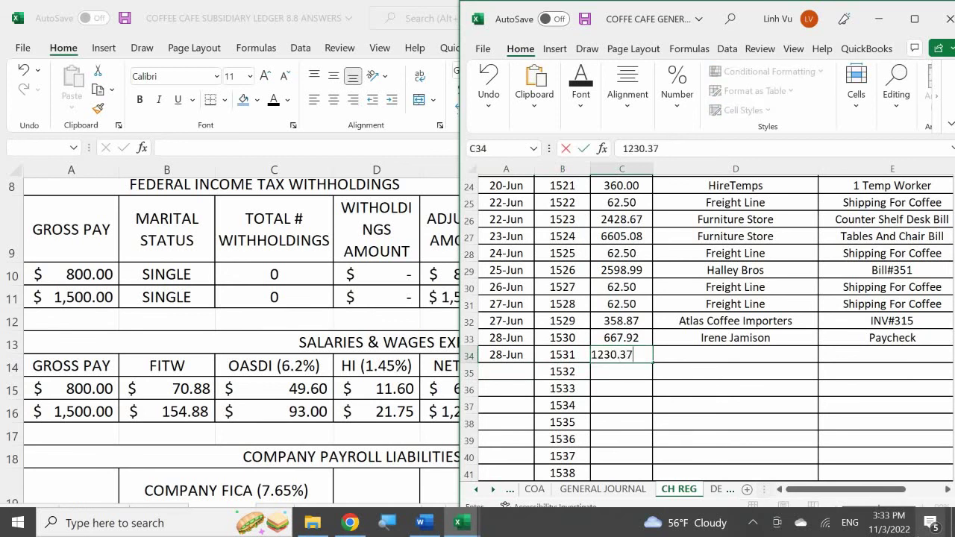
{"action": "key", "text": "Return"}
{"action": "left_click", "coordinate": [734, 354]}
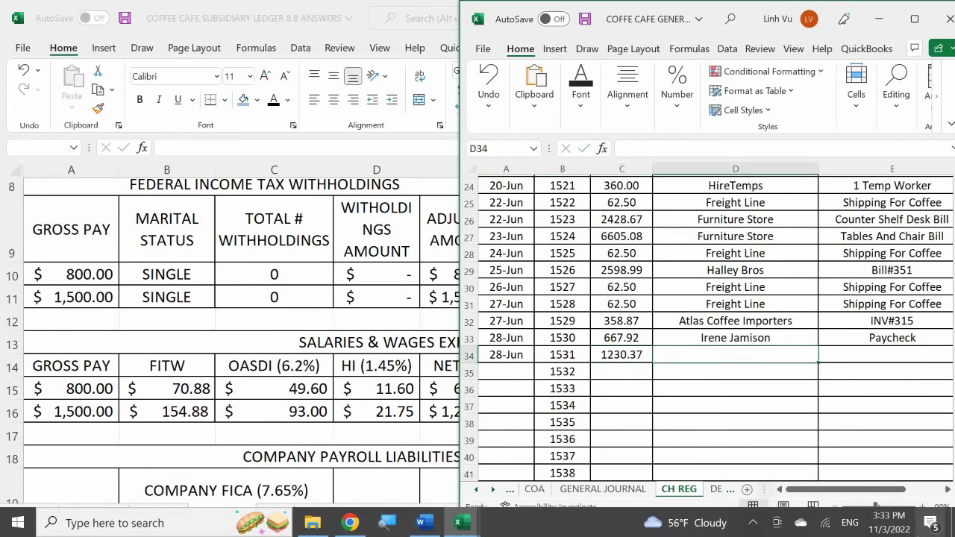
{"action": "type", "text": "To,"}
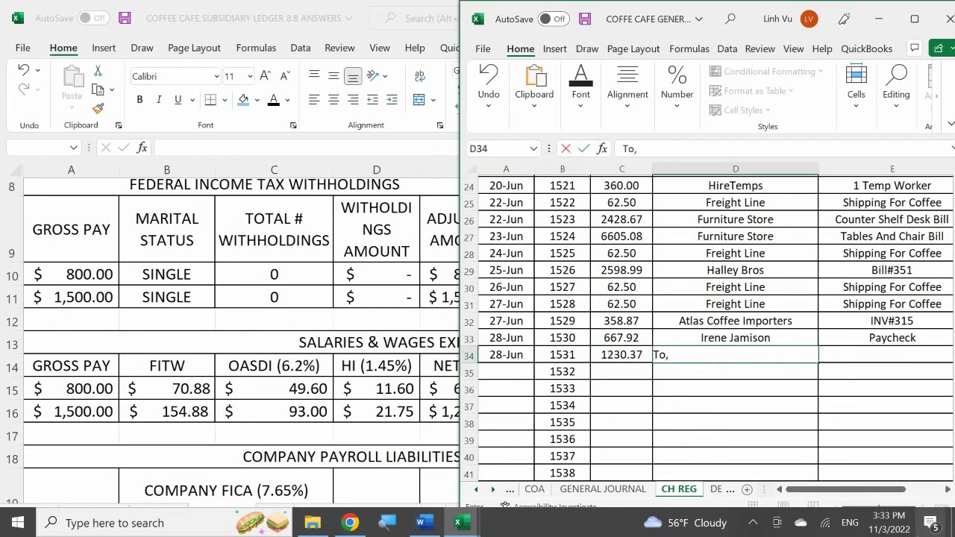
{"action": "type", "text": " Harrison"}
{"action": "key", "text": "Tab"}
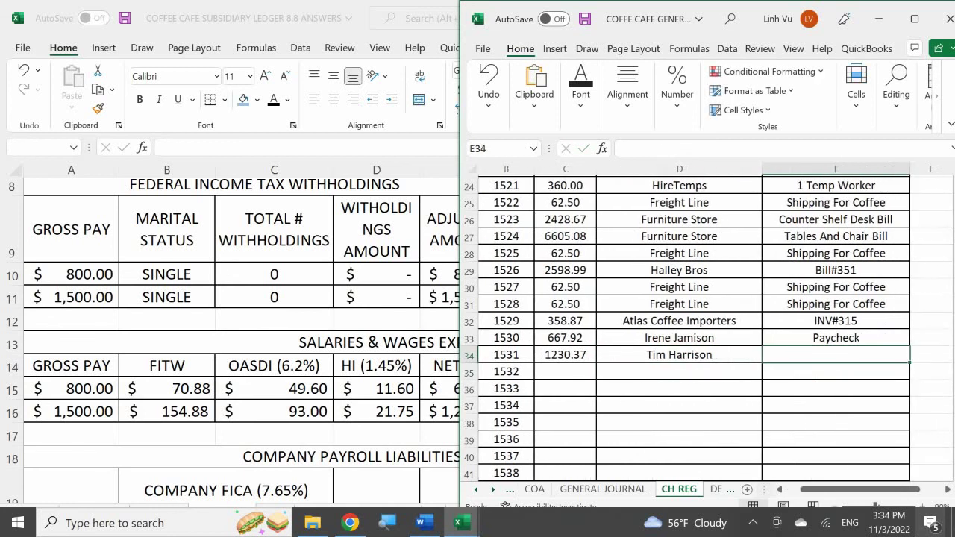
{"action": "type", "text": "=E33"}
{"action": "key", "text": "Return"}
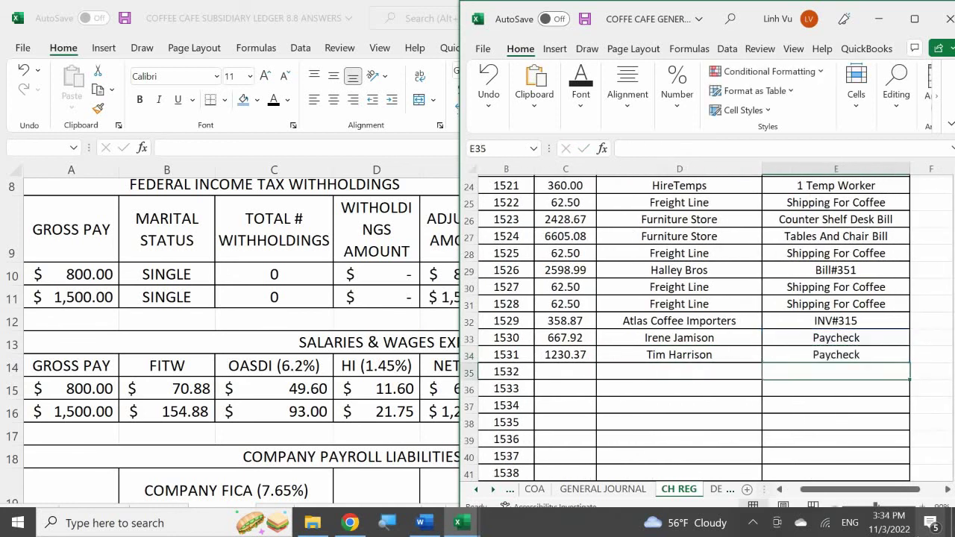
{"action": "key", "text": "Home"}
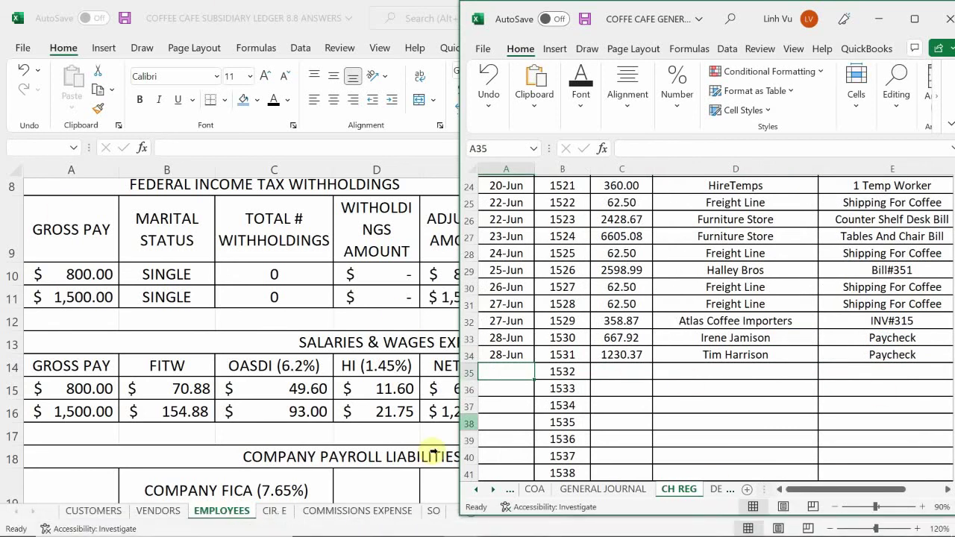
{"action": "left_click", "coordinate": [597, 489]}
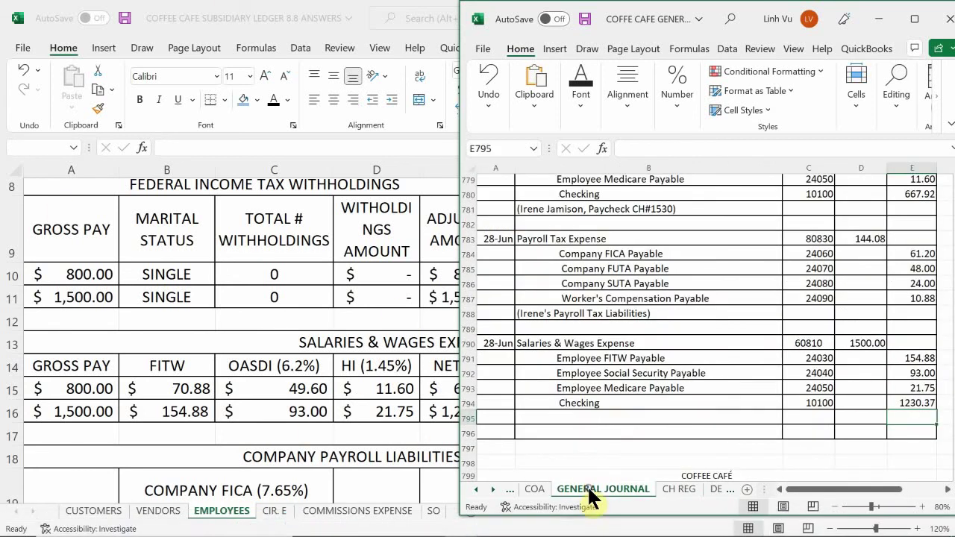
- Type the parenthesized explanation with the employee's name and Paycheck CH#1531 in B795
{"action": "left_click", "coordinate": [578, 418]}
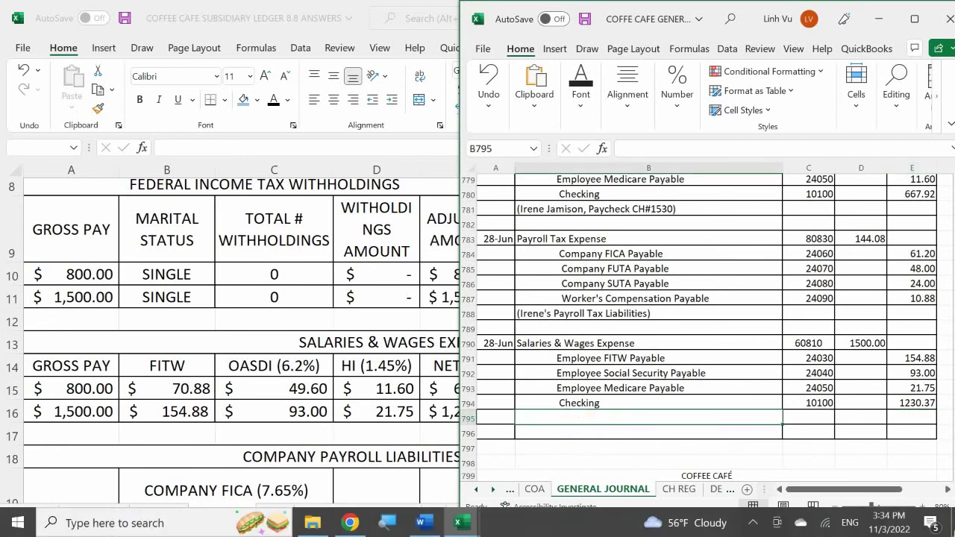
{"action": "type", "text": "("}
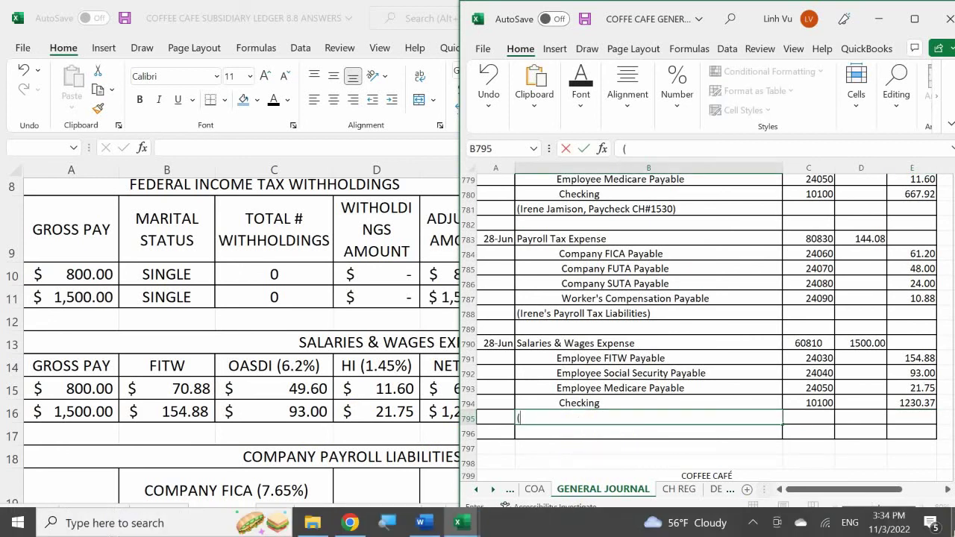
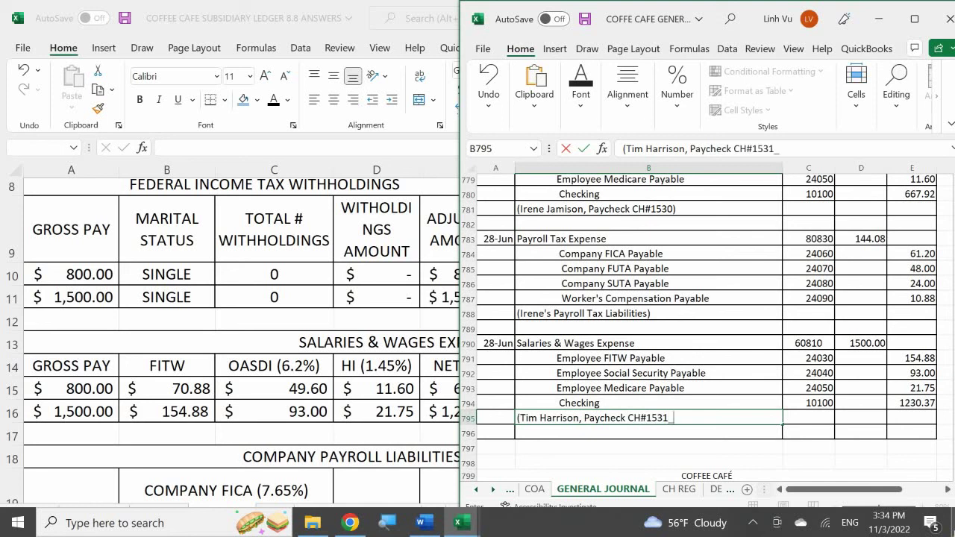
{"action": "key", "text": "Return"}
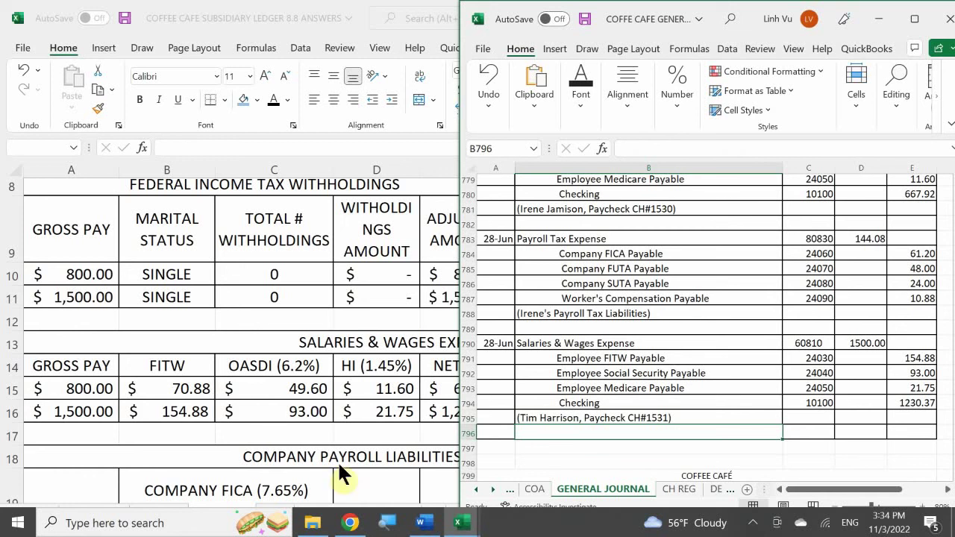
{"action": "left_click", "coordinate": [583, 384]}
{"action": "scroll", "coordinate": [578, 384], "scroll_direction": "down", "scroll_amount": 1}
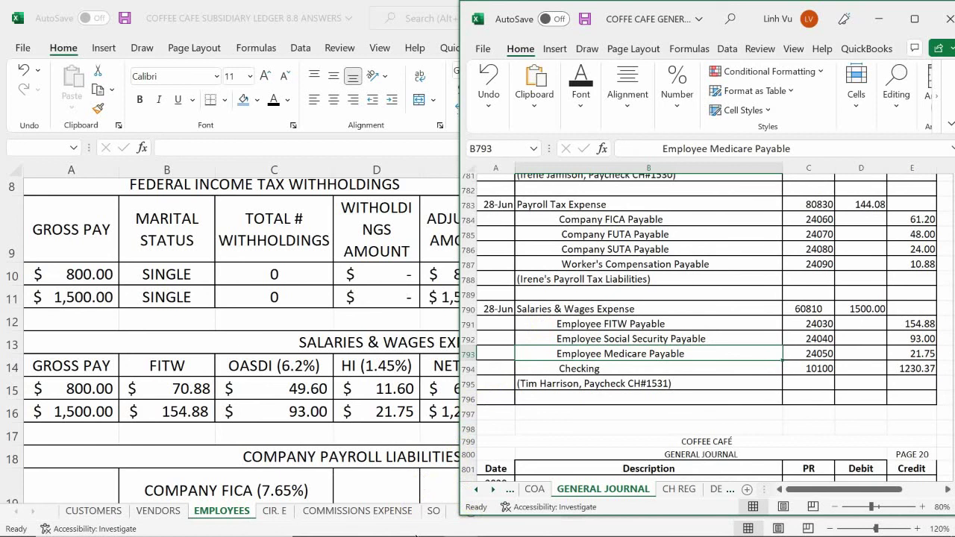
- Add a 28-Jun Company SUTA Payable row with the employee's name, GJ19 and a 1,500.00 credit
{"action": "mouse_move", "coordinate": [458, 521]}
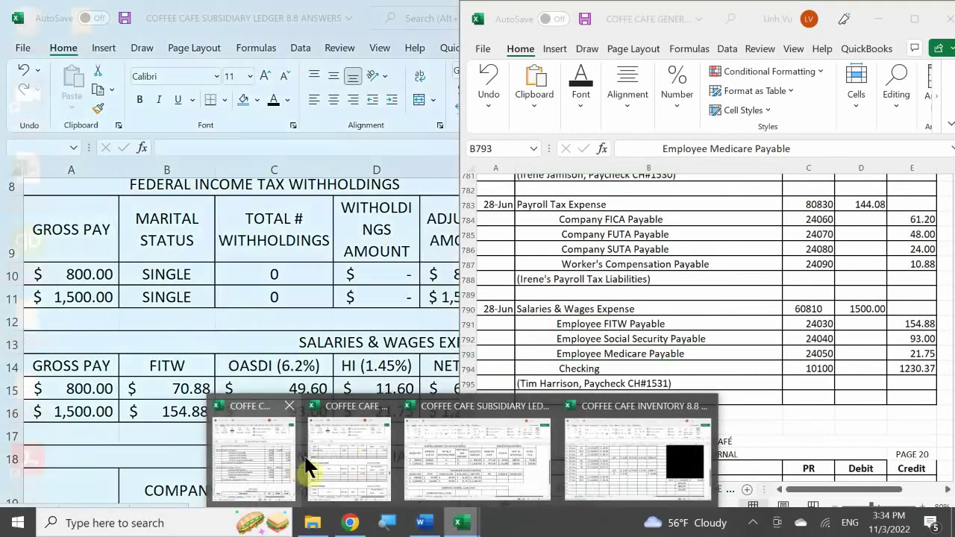
{"action": "left_click", "coordinate": [358, 455]}
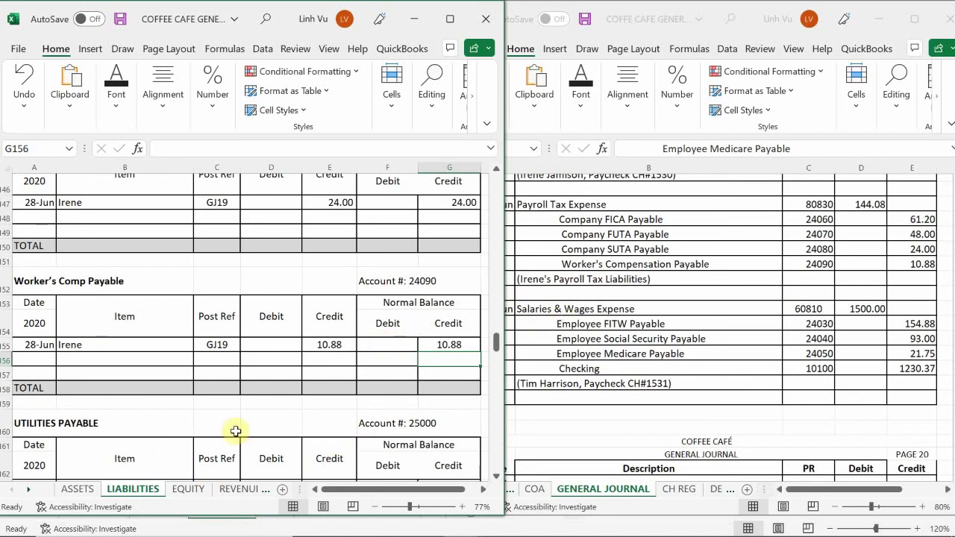
{"action": "left_click", "coordinate": [213, 424]}
{"action": "scroll", "coordinate": [220, 416], "scroll_direction": "up", "scroll_amount": 3}
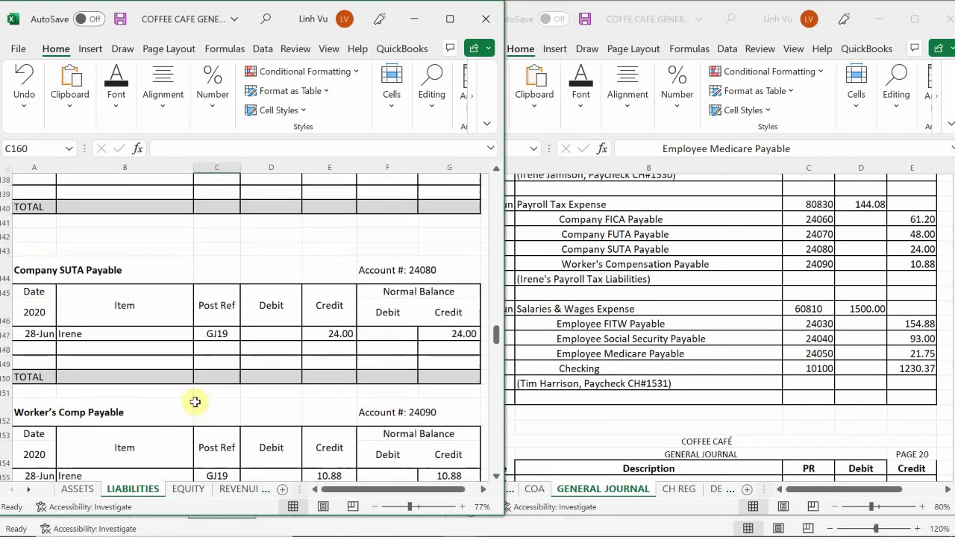
{"action": "left_click", "coordinate": [34, 380]}
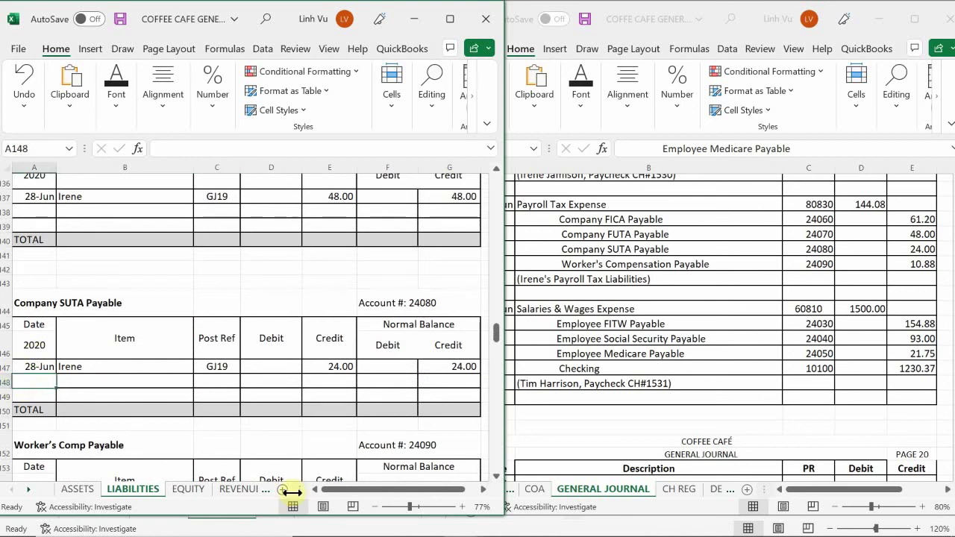
{"action": "type", "text": "6/28"}
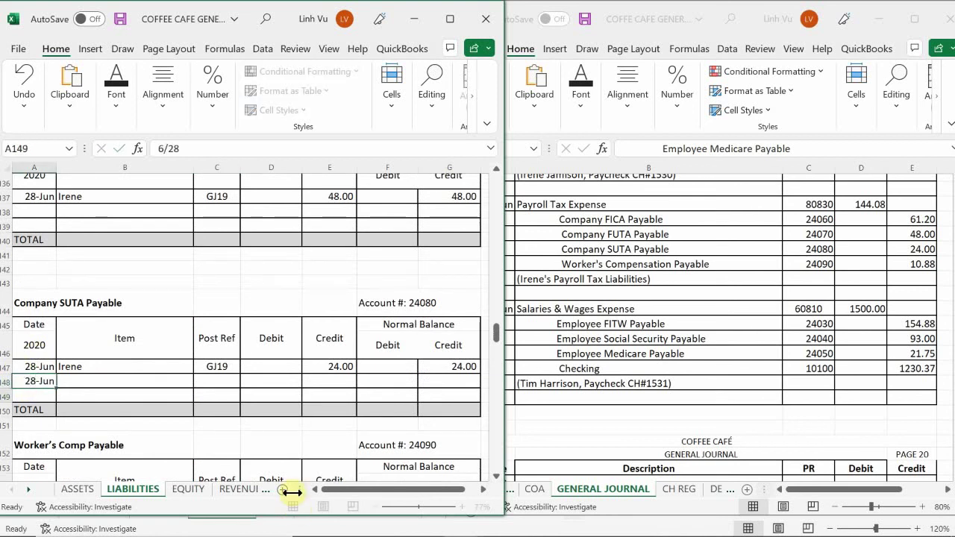
{"action": "key", "text": "Tab"}
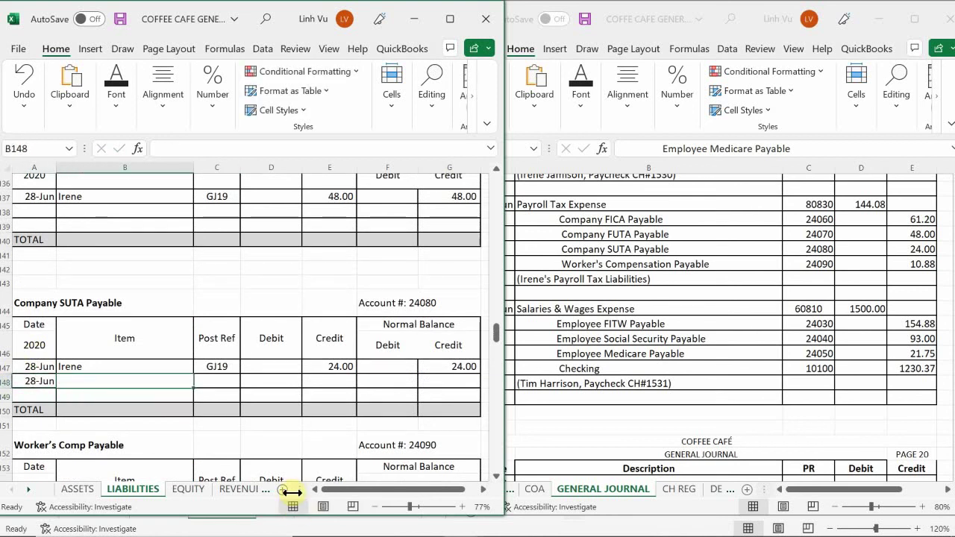
{"action": "type", "text": "Tim"}
{"action": "key", "text": "Tab"}
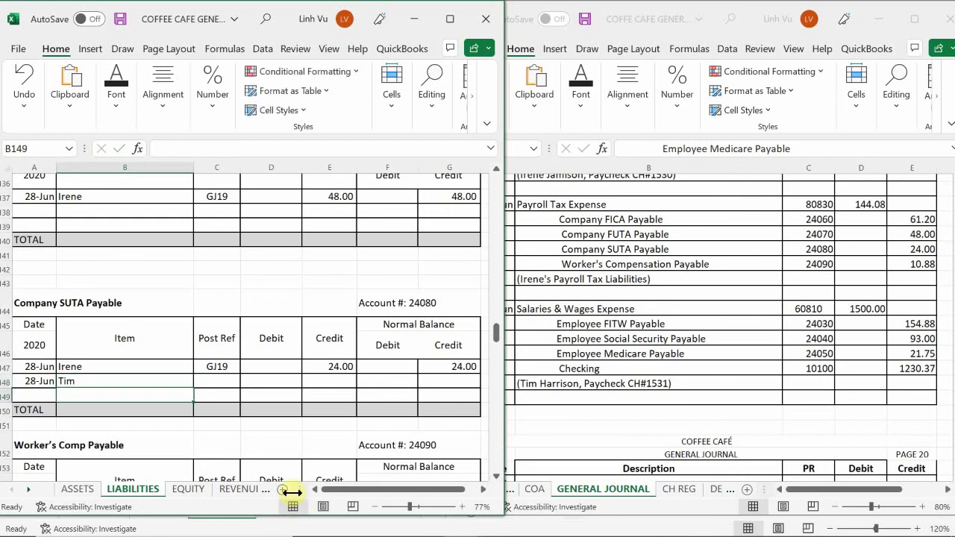
{"action": "type", "text": "GJ19"}
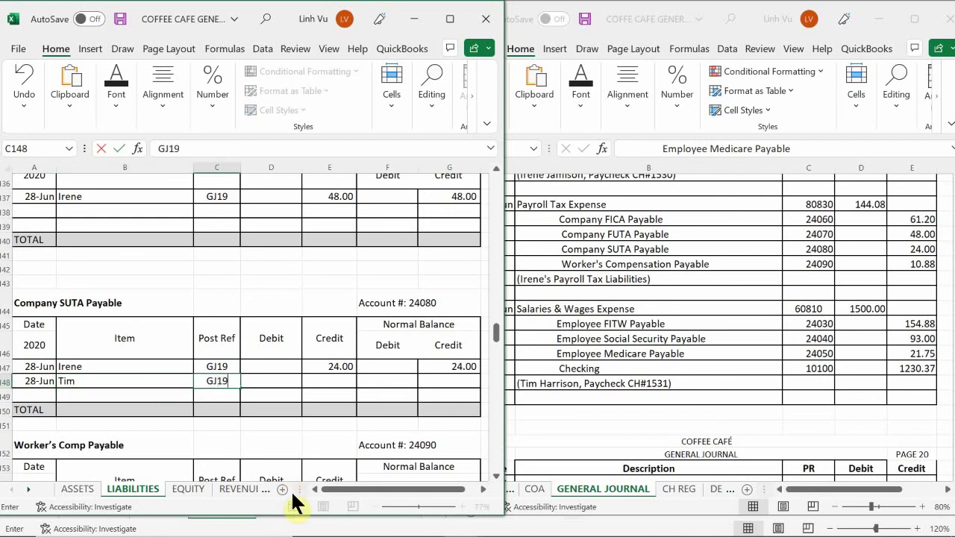
{"action": "key", "text": "Tab"}
{"action": "key", "text": "Tab"}
{"action": "type", "text": "1500"}
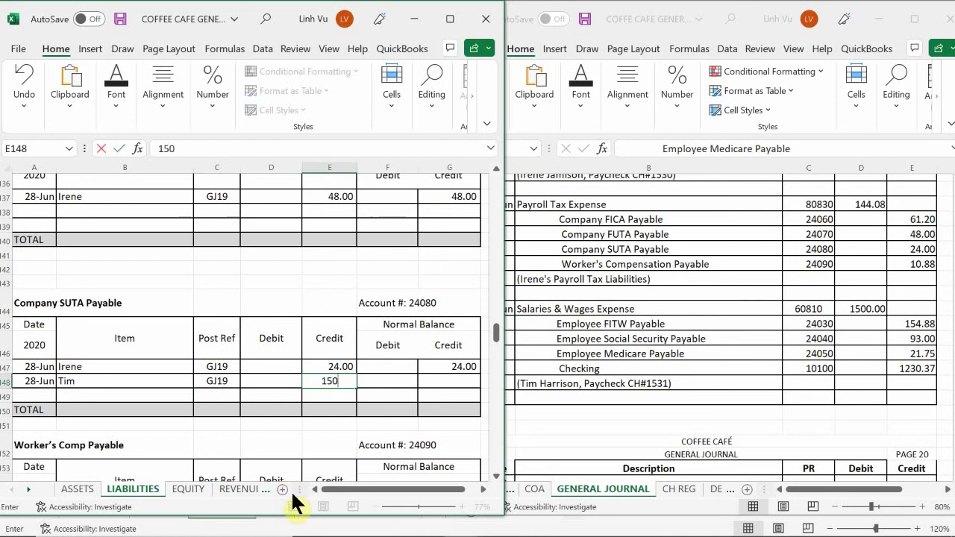
{"action": "key", "text": "Return"}
- Begin the running-balance formula =G147+E148-E148 in G148
{"action": "key", "text": "Up"}
{"action": "key", "text": "Right"}
{"action": "key", "text": "Right"}
{"action": "type", "text": "="}
{"action": "key", "text": "Up"}
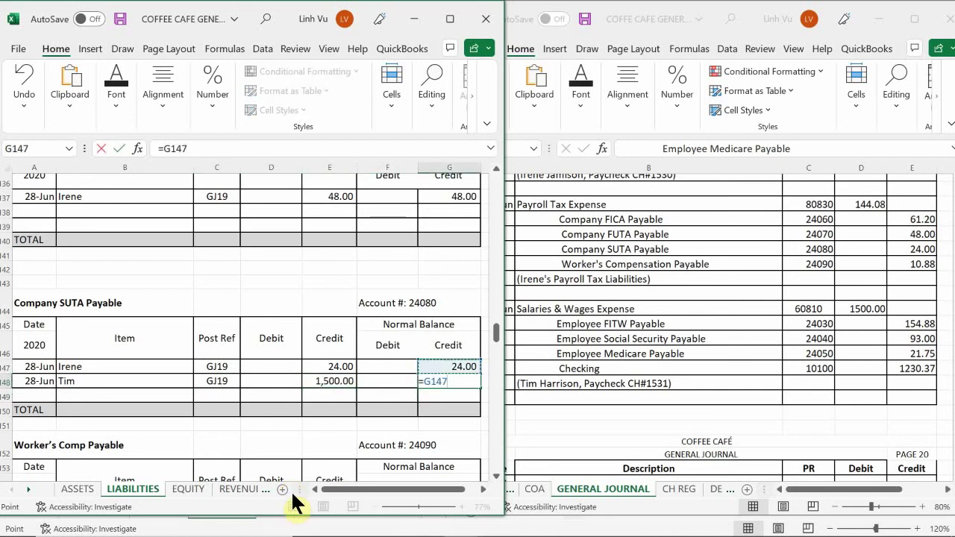
{"action": "type", "text": "+"}
{"action": "key", "text": "Left"}
{"action": "key", "text": "Left"}
{"action": "type", "text": "-"}
{"action": "key", "text": "Left"}
{"action": "key", "text": "Left"}
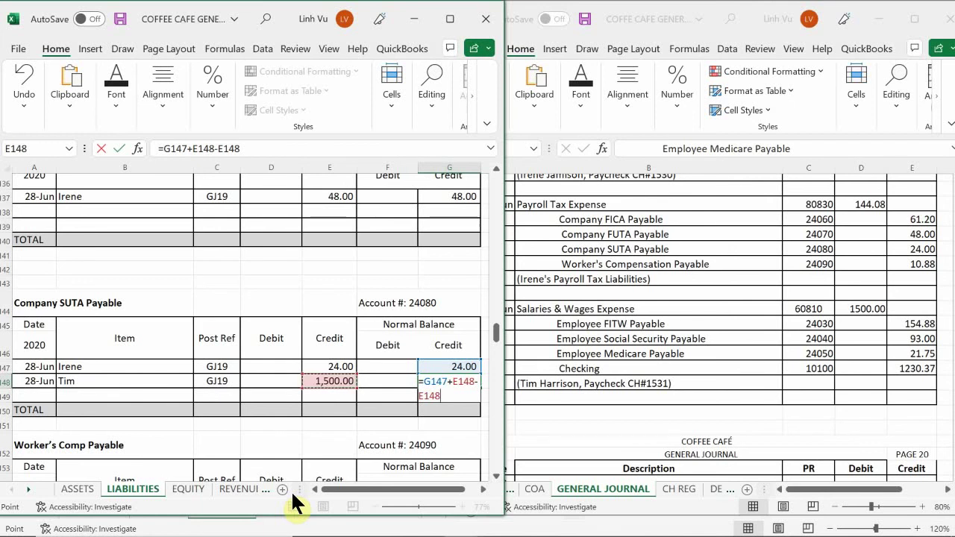
- Delete the unfinished balance formula and the mistaken 1,500.00 credit, leaving G148 and E148 blank
{"action": "key", "text": "BackSpace"}
{"action": "key", "text": "BackSpace"}
{"action": "key", "text": "BackSpace"}
{"action": "key", "text": "BackSpace"}
{"action": "key", "text": "BackSpace"}
{"action": "key", "text": "BackSpace"}
{"action": "key", "text": "BackSpace"}
{"action": "key", "text": "BackSpace"}
{"action": "key", "text": "BackSpace"}
{"action": "key", "text": "BackSpace"}
{"action": "key", "text": "BackSpace"}
{"action": "key", "text": "BackSpace"}
{"action": "key", "text": "BackSpace"}
{"action": "key", "text": "BackSpace"}
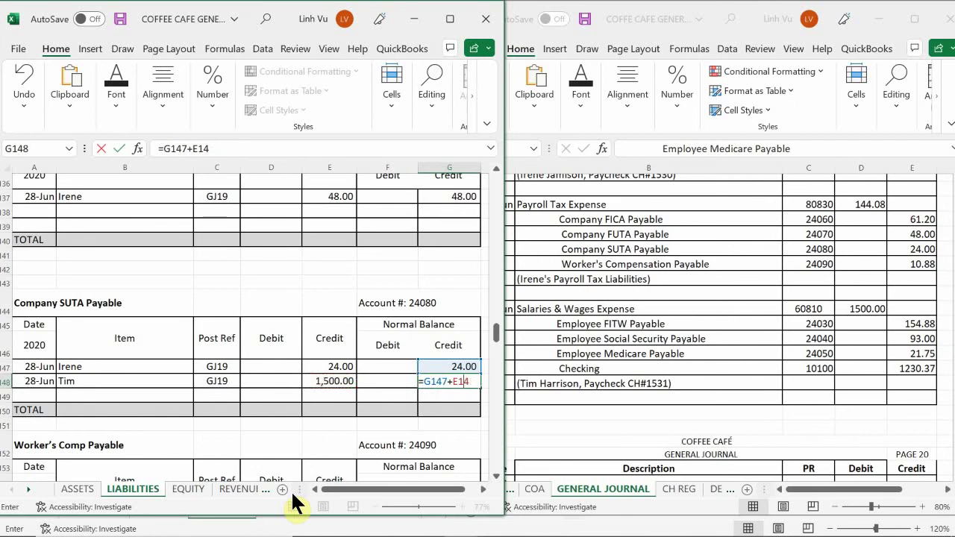
{"action": "key", "text": "Return"}
{"action": "key", "text": "Up"}
{"action": "key", "text": "Left"}
{"action": "key", "text": "Left"}
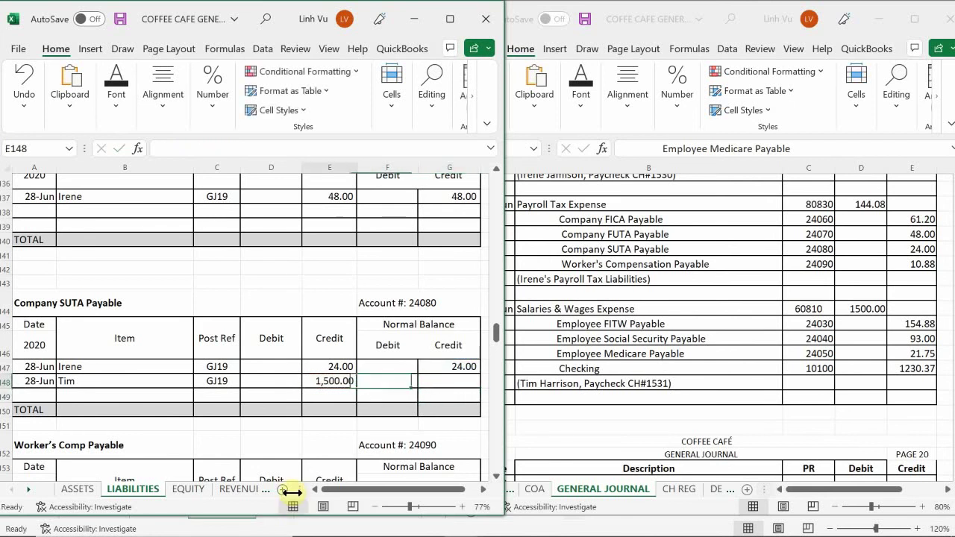
{"action": "key", "text": "BackSpace"}
{"action": "key", "text": "Return"}
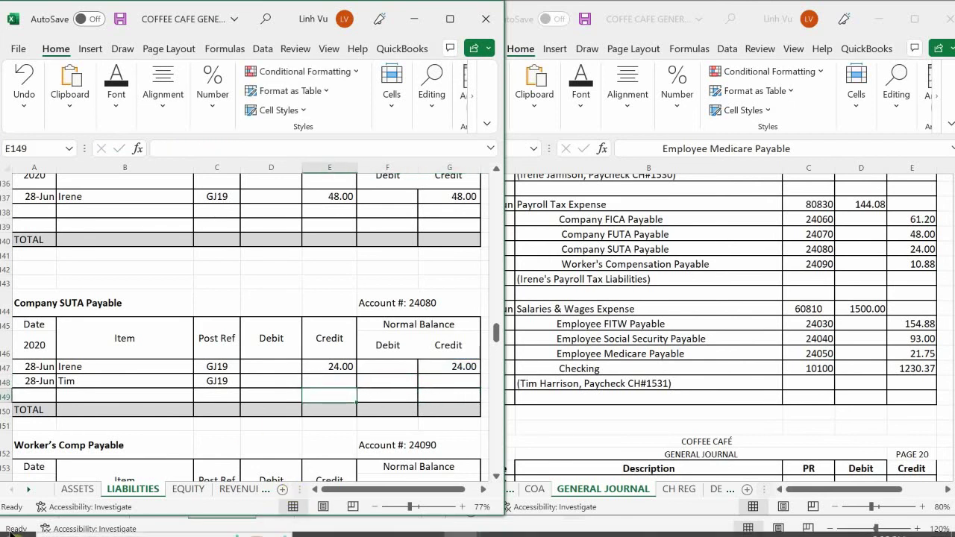
- On the EXPENSES - OP sheet, date row 127 of Salaries and Wages Expense 6/28
{"action": "left_click", "coordinate": [237, 490]}
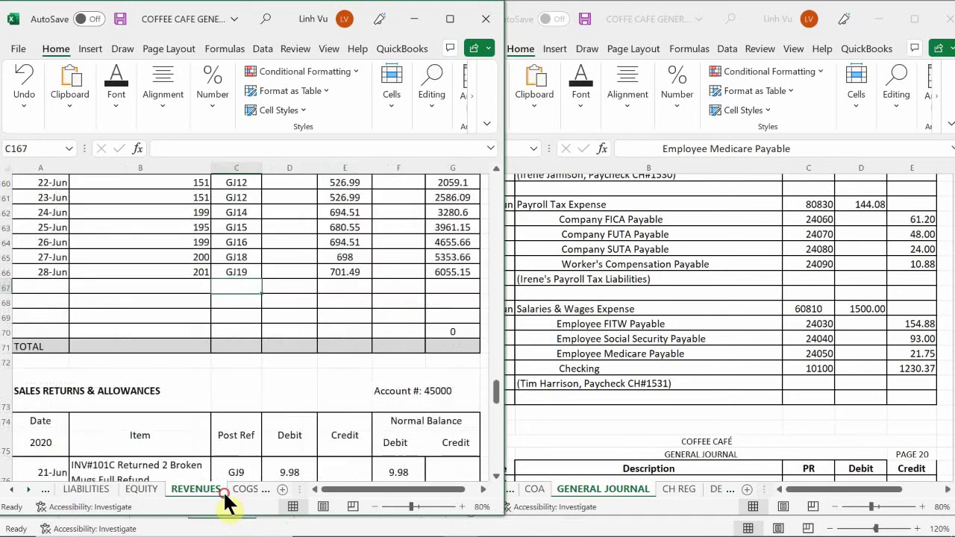
{"action": "left_click", "coordinate": [240, 490]}
{"action": "left_click", "coordinate": [220, 491]}
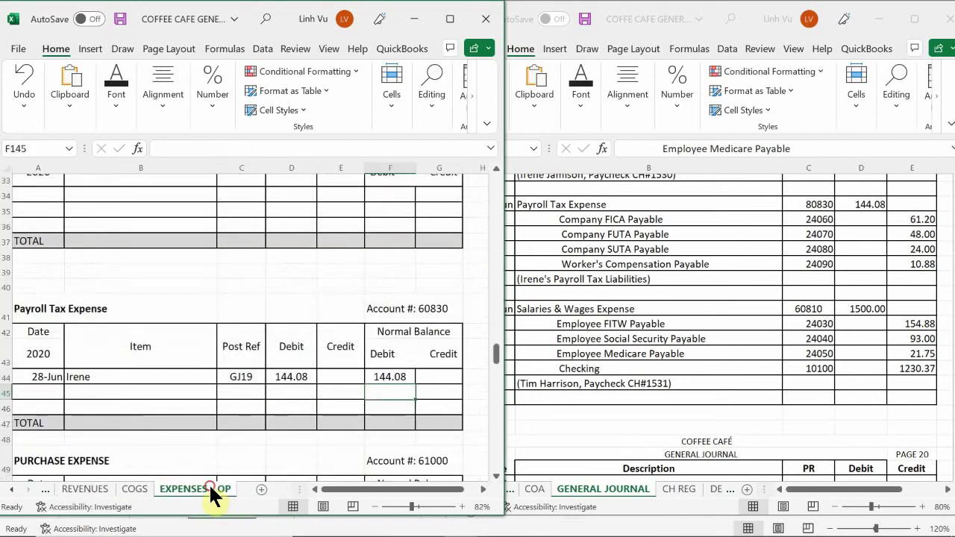
{"action": "left_click", "coordinate": [186, 455]}
{"action": "scroll", "coordinate": [105, 337], "scroll_direction": "up", "scroll_amount": 3}
{"action": "scroll", "coordinate": [105, 337], "scroll_direction": "up", "scroll_amount": 4}
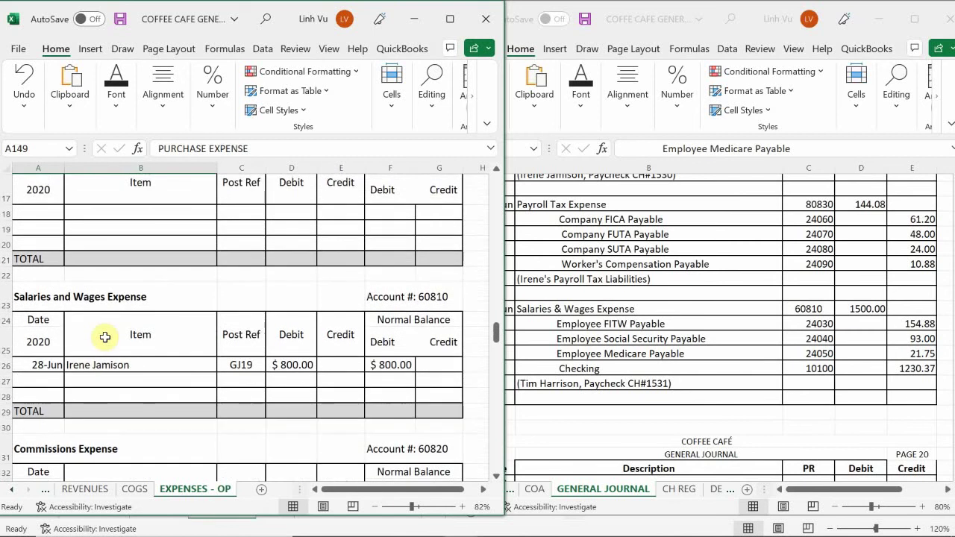
{"action": "left_click", "coordinate": [43, 394]}
{"action": "left_click", "coordinate": [44, 377]}
{"action": "type", "text": "6"}
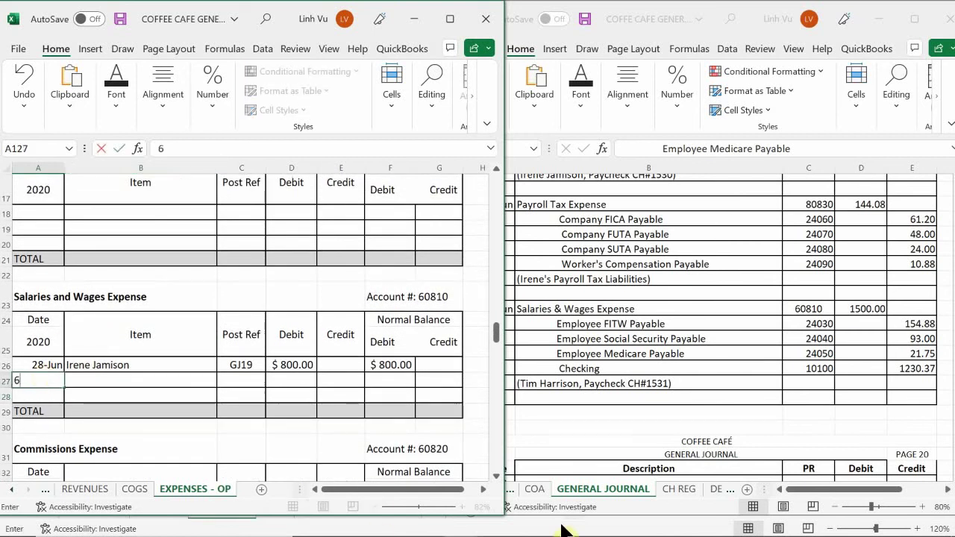
{"action": "type", "text": "/28"}
{"action": "key", "text": "Return"}
{"action": "key", "text": "Up"}
{"action": "key", "text": "Right"}
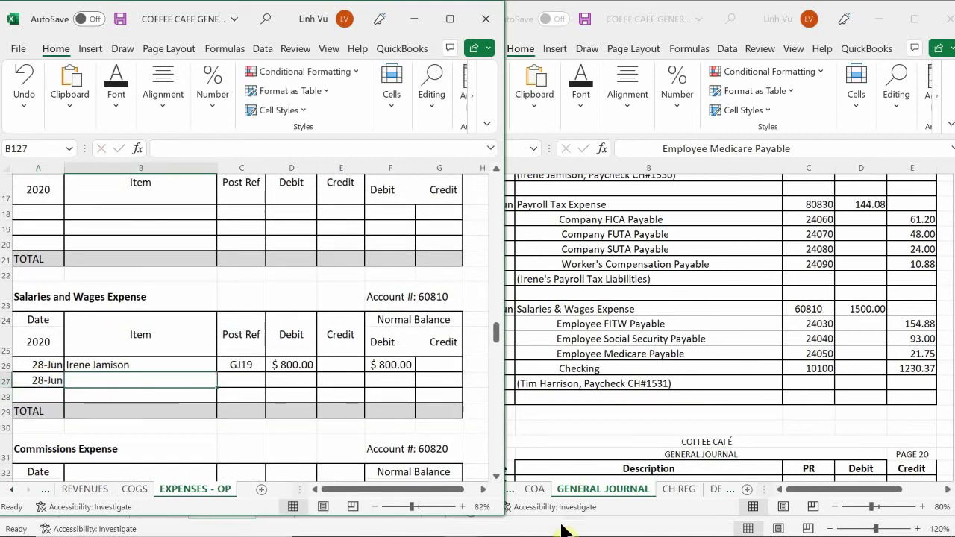
- Fill row 127 with the employee's name, post reference GJ19 and a 1500 debit
{"action": "type", "text": "Tim"}
{"action": "key", "text": "Return"}
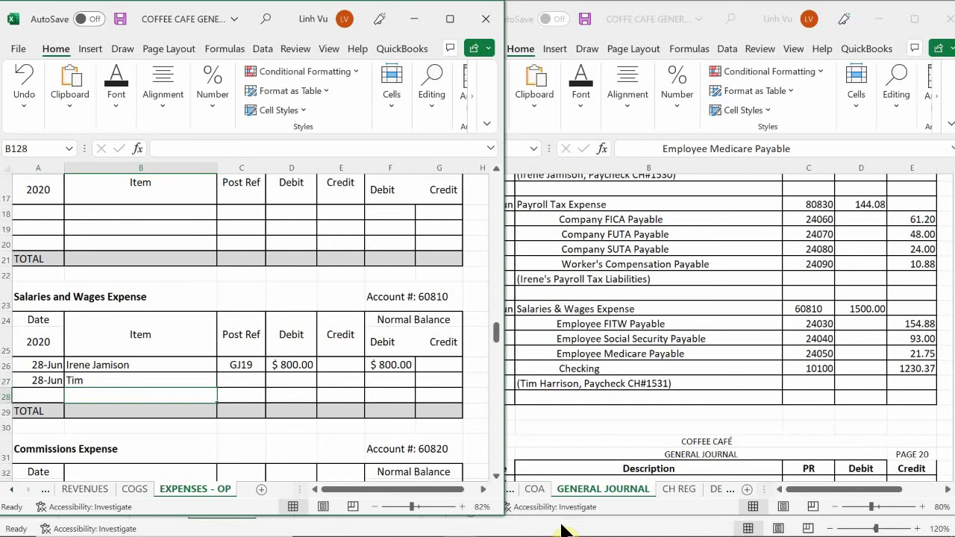
{"action": "key", "text": "Up"}
{"action": "key", "text": "Right"}
{"action": "type", "text": "GH"}
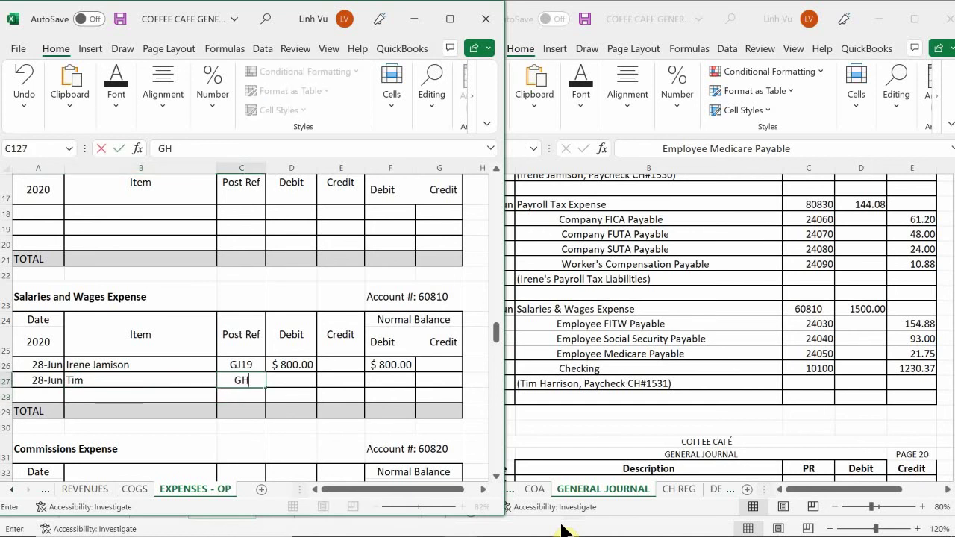
{"action": "key", "text": "BackSpace"}
{"action": "type", "text": "J19"}
{"action": "key", "text": "Return"}
{"action": "key", "text": "Right"}
{"action": "key", "text": "Up"}
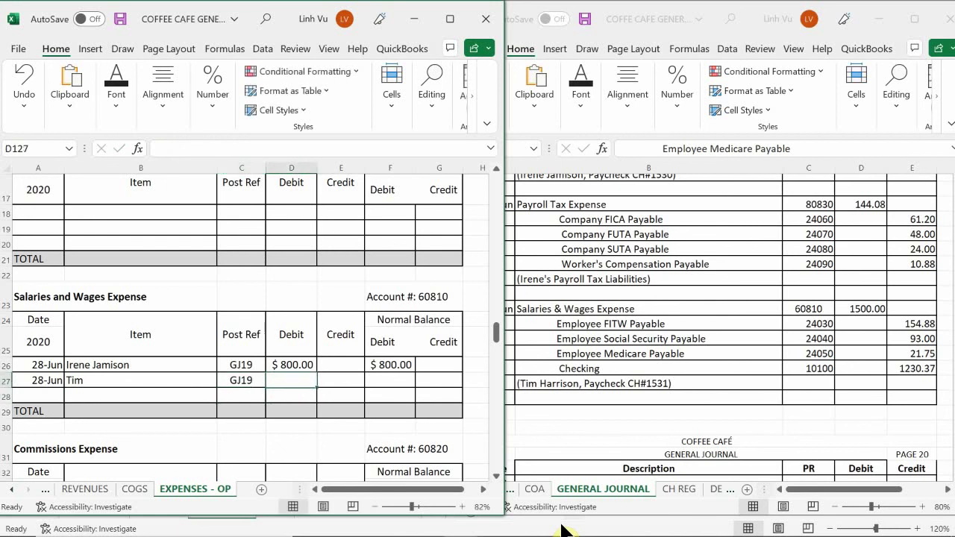
{"action": "type", "text": "1500"}
{"action": "key", "text": "Return"}
- Enter the balance formula =F126+D127-E127 in F127, giving $2,300.00
{"action": "key", "text": "Right"}
{"action": "key", "text": "Right"}
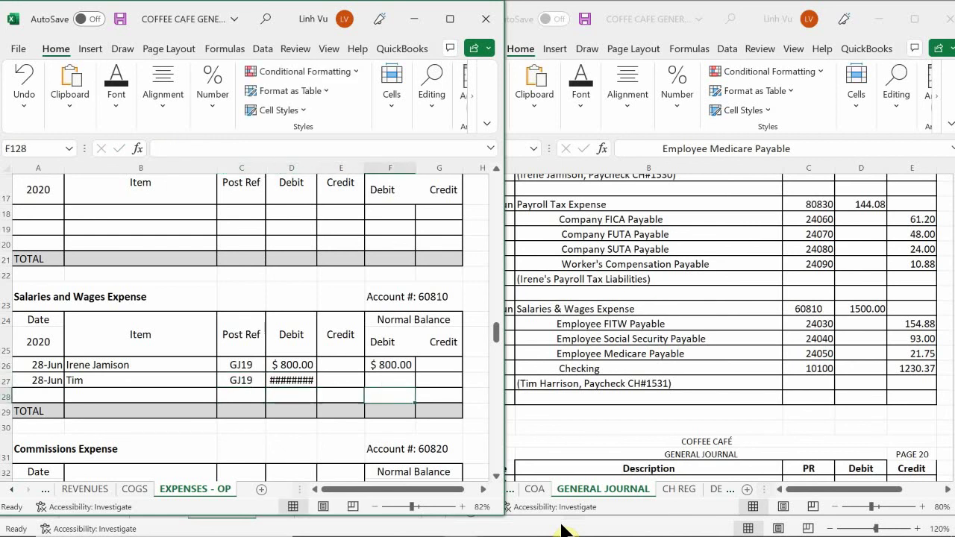
{"action": "key", "text": "Up"}
{"action": "type", "text": "="}
{"action": "key", "text": "Up"}
{"action": "type", "text": "+"}
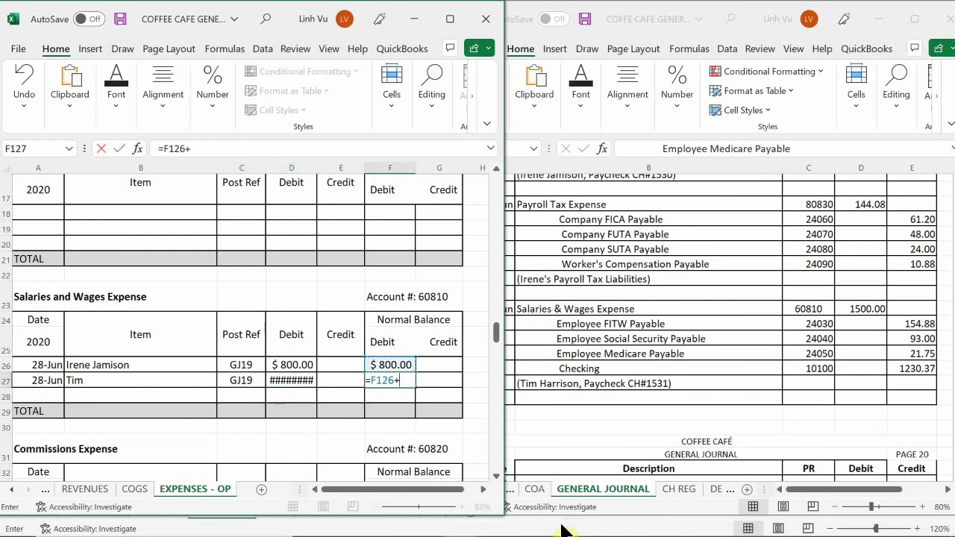
{"action": "key", "text": "Left"}
{"action": "key", "text": "Left"}
{"action": "type", "text": "-"}
{"action": "key", "text": "Left"}
{"action": "key", "text": "Return"}
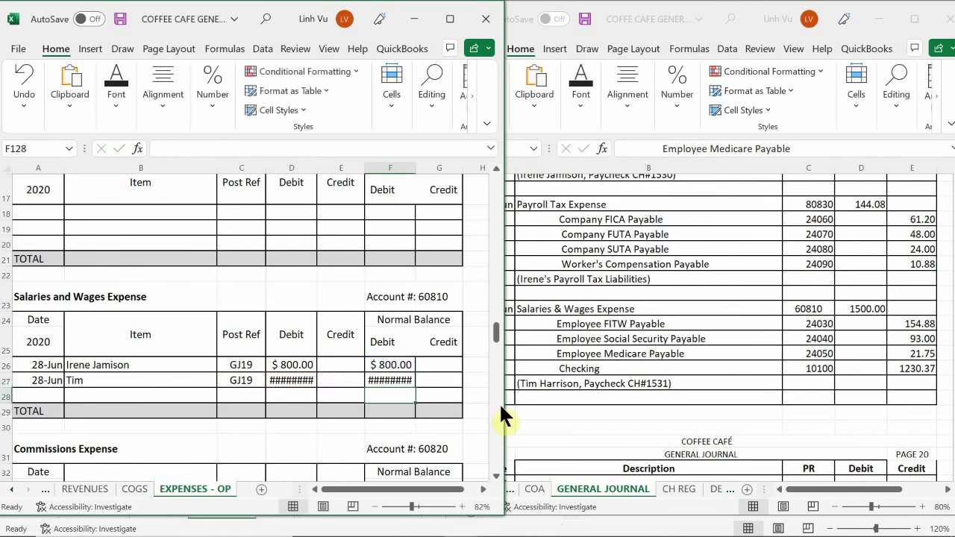
- Widen columns D and F so $1,500.00 and $2,300.00 display fully
{"action": "left_click", "coordinate": [300, 168]}
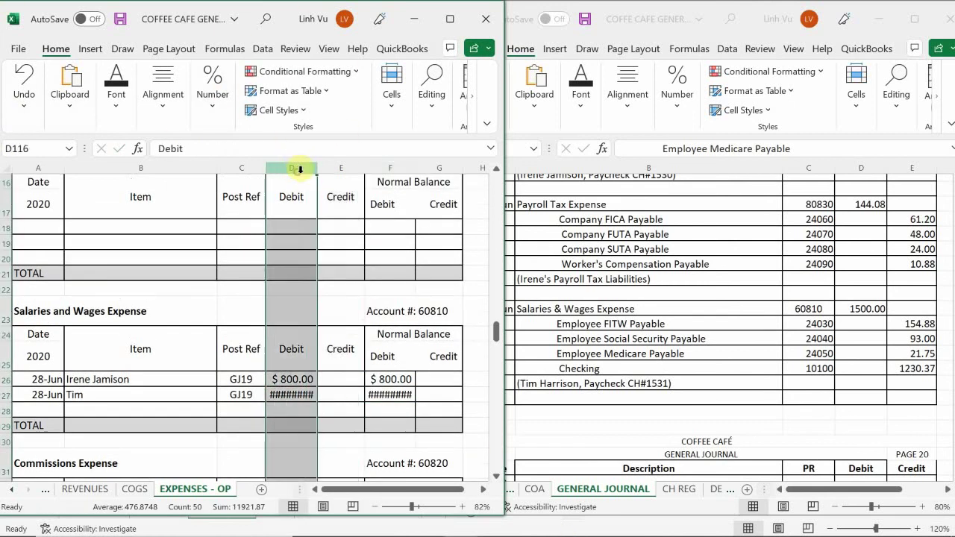
{"action": "left_click", "coordinate": [320, 168]}
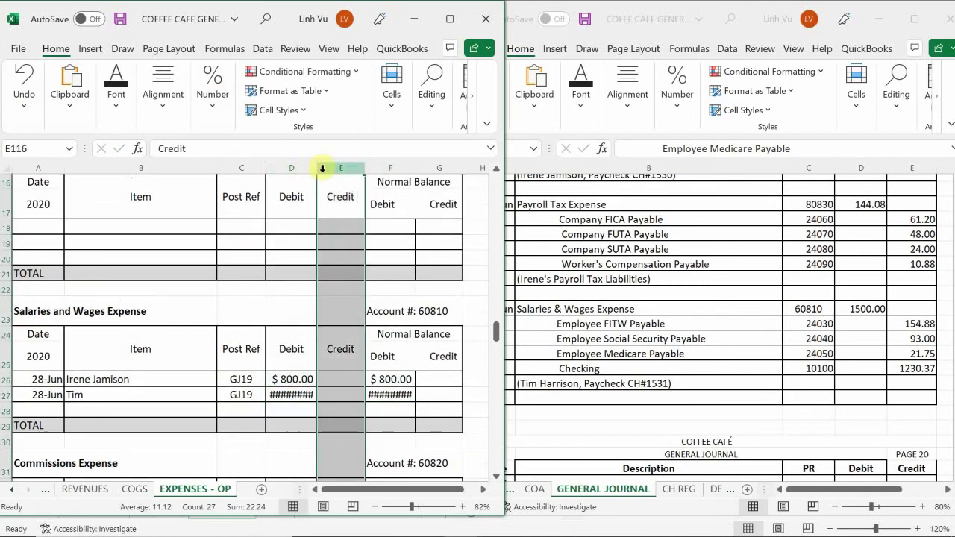
{"action": "left_click_drag", "start_coordinate": [317, 171], "coordinate": [322, 173]}
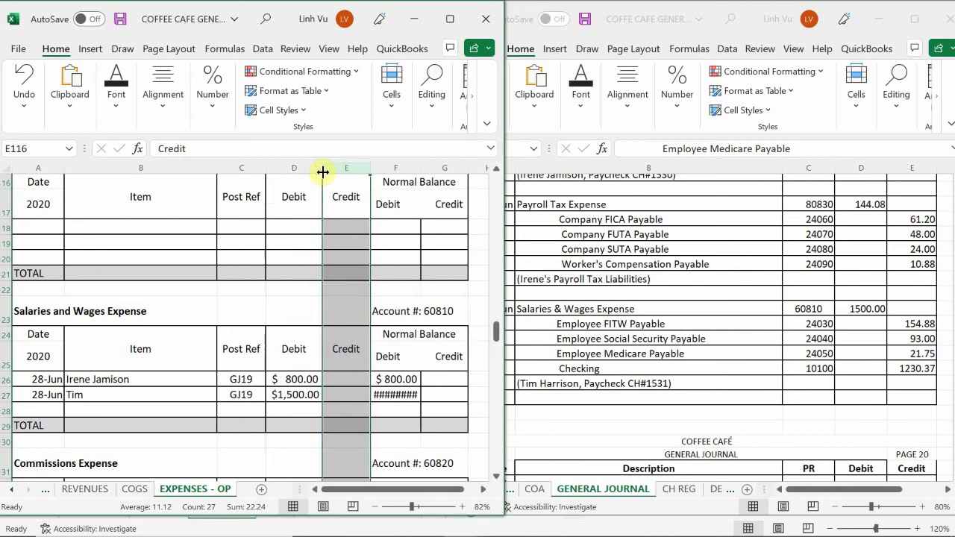
{"action": "left_click", "coordinate": [382, 168]}
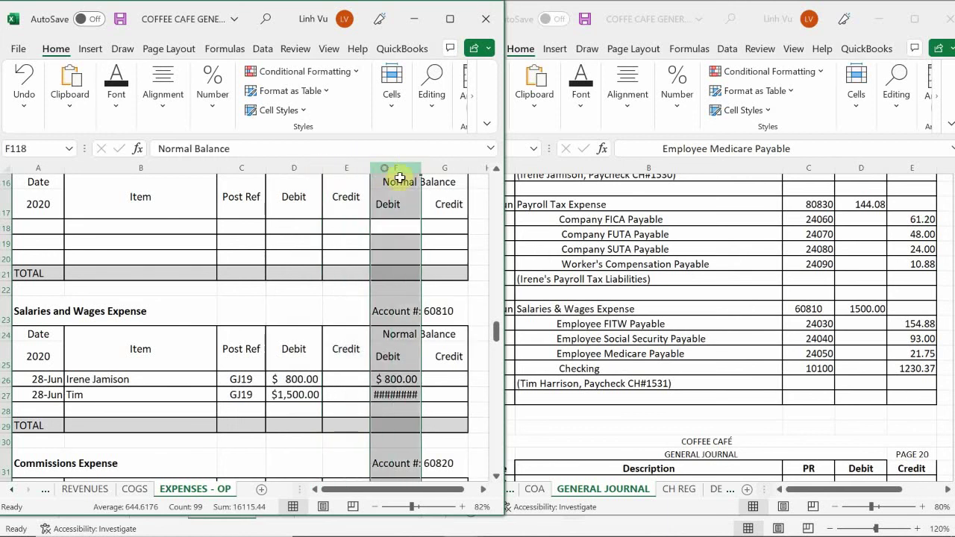
{"action": "left_click_drag", "start_coordinate": [422, 172], "coordinate": [430, 177]}
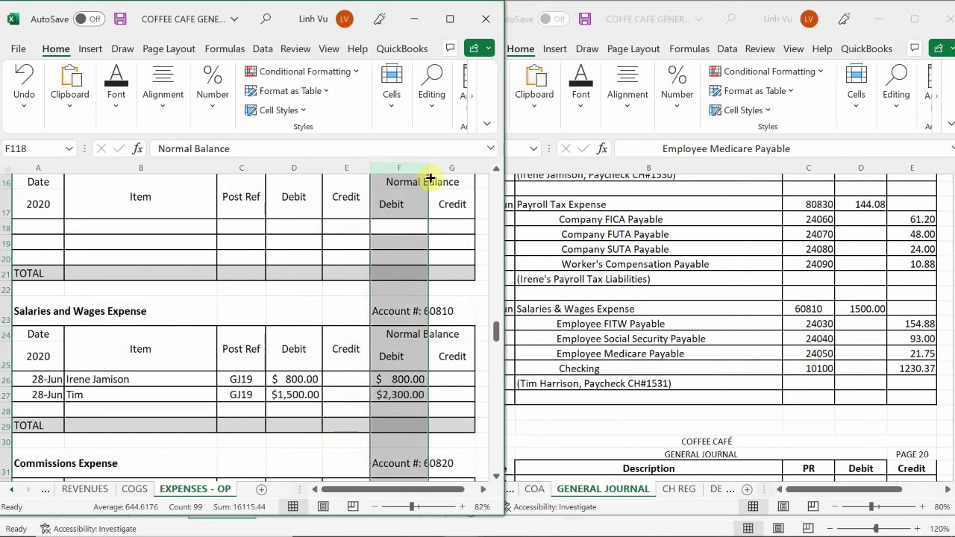
{"action": "left_click", "coordinate": [414, 440]}
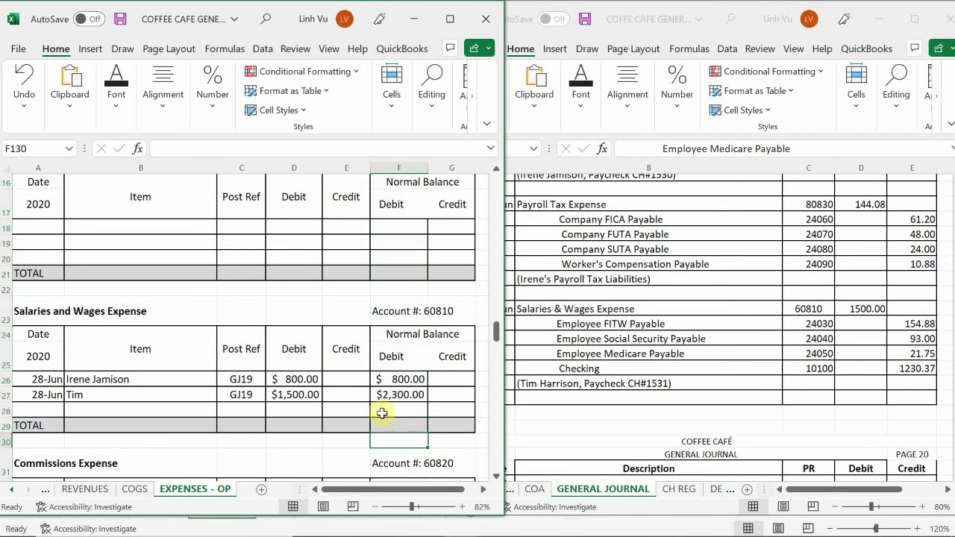
{"action": "left_click", "coordinate": [11, 490]}
{"action": "left_click", "coordinate": [11, 490]}
{"action": "left_click", "coordinate": [11, 490]}
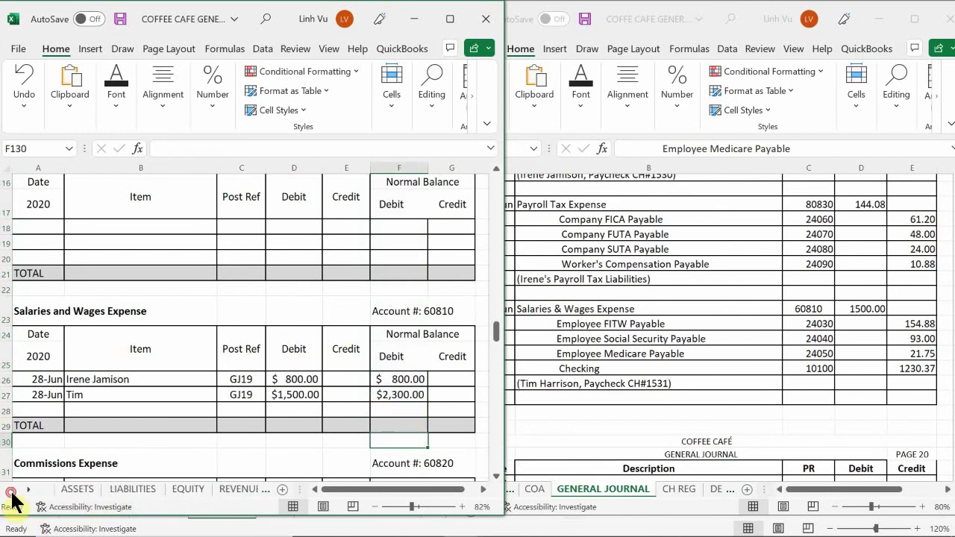
- On the LIABILITIES sheet, start a 28-Jun Employee FITW Payable row 104 for the employee with post reference GJ19
{"action": "left_click", "coordinate": [120, 490]}
{"action": "left_click", "coordinate": [107, 415]}
{"action": "scroll", "coordinate": [104, 410], "scroll_direction": "up", "scroll_amount": 20}
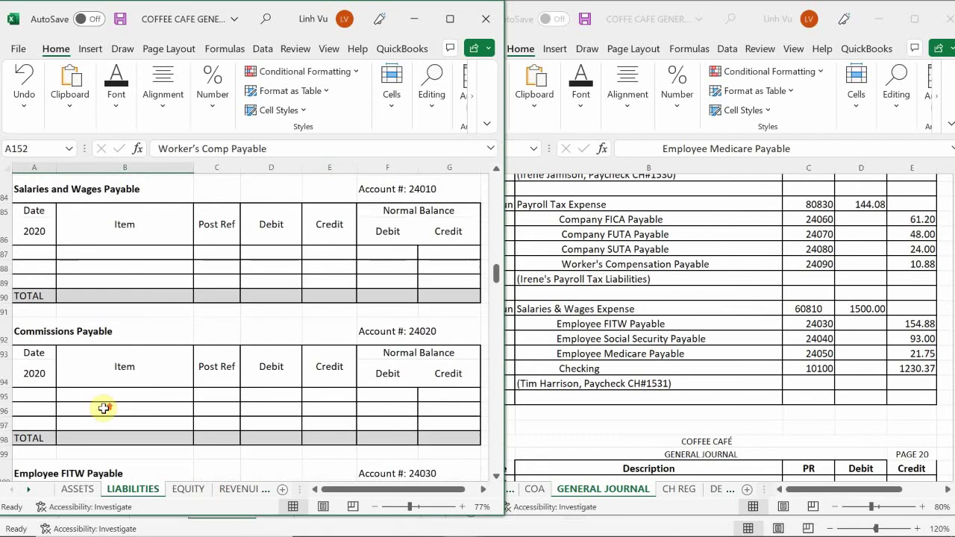
{"action": "scroll", "coordinate": [104, 407], "scroll_direction": "up", "scroll_amount": 10}
{"action": "scroll", "coordinate": [103, 408], "scroll_direction": "down", "scroll_amount": 5}
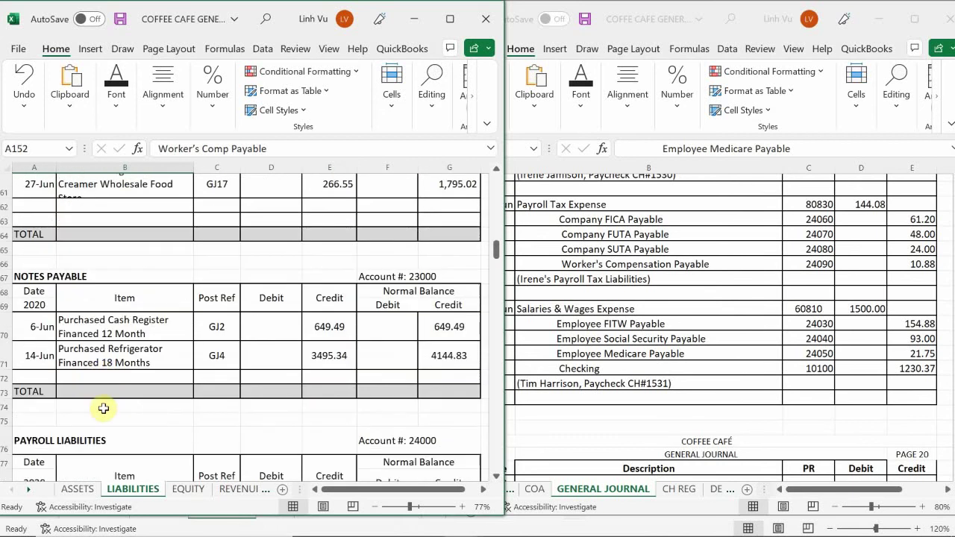
{"action": "scroll", "coordinate": [103, 408], "scroll_direction": "down", "scroll_amount": 8}
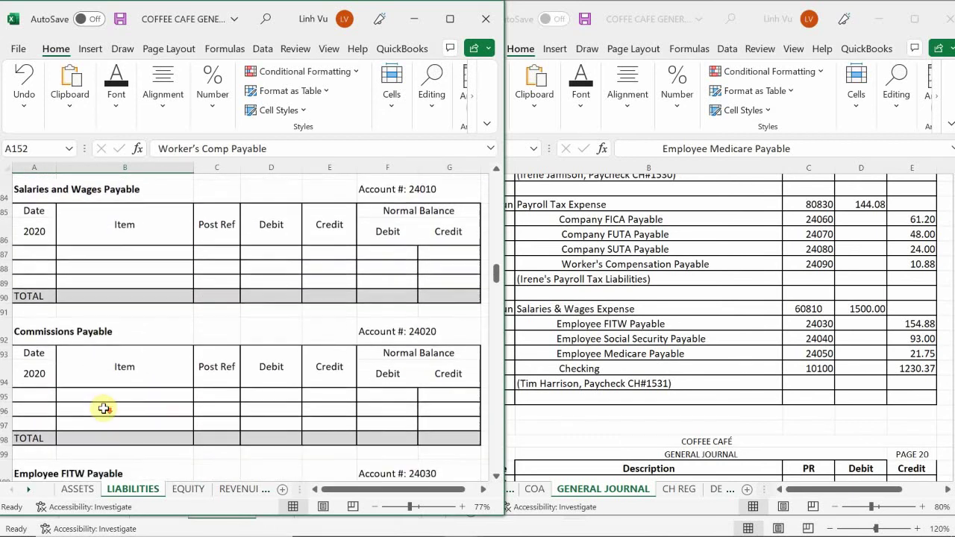
{"action": "scroll", "coordinate": [103, 408], "scroll_direction": "down", "scroll_amount": 3}
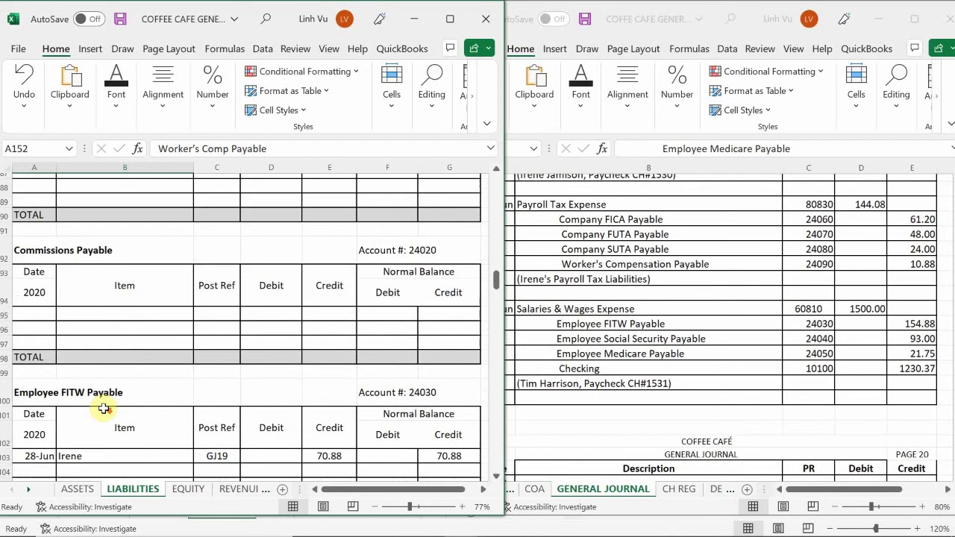
{"action": "scroll", "coordinate": [103, 408], "scroll_direction": "down", "scroll_amount": 3}
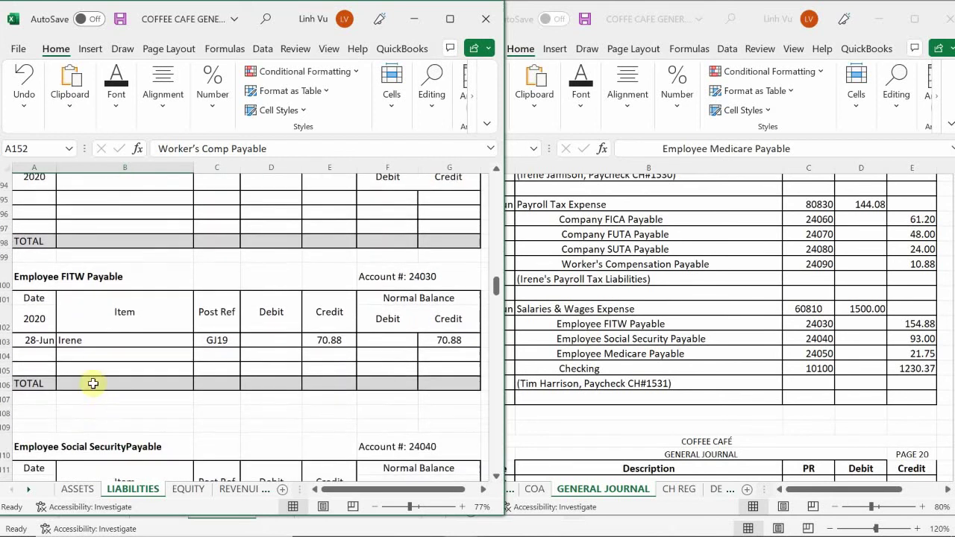
{"action": "scroll", "coordinate": [93, 379], "scroll_direction": "up", "scroll_amount": 2}
{"action": "left_click", "coordinate": [46, 394]}
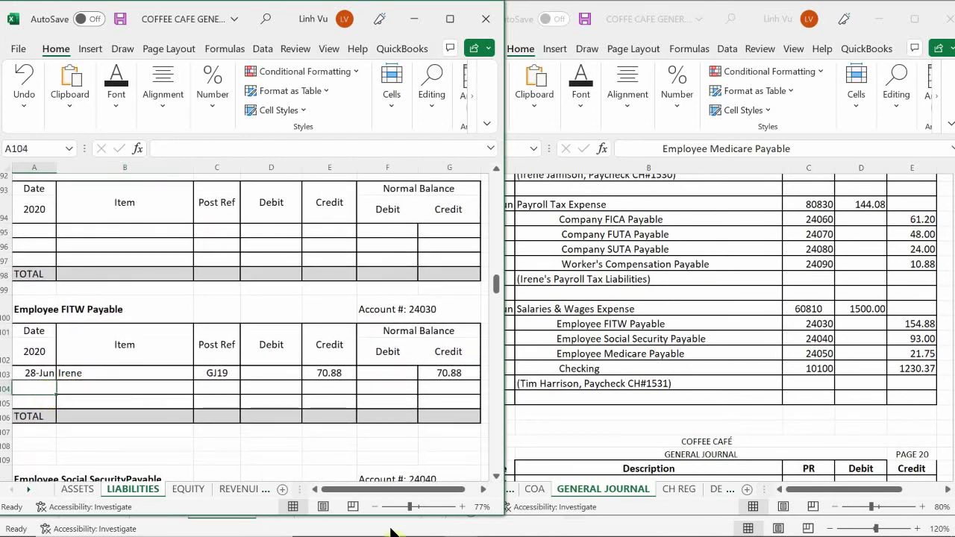
{"action": "type", "text": "9"}
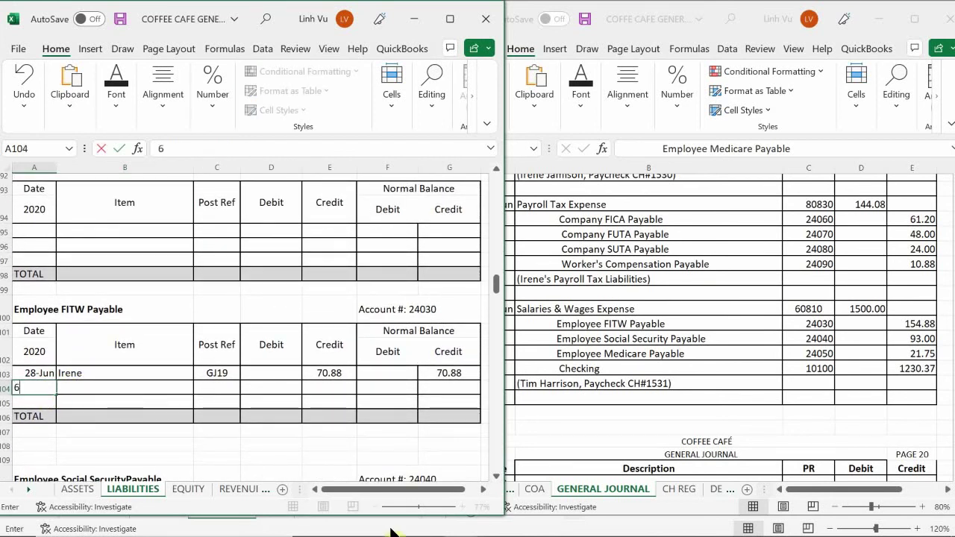
{"action": "type", "text": "/285"}
{"action": "key", "text": "Return"}
{"action": "key", "text": "Up"}
{"action": "key", "text": "Right"}
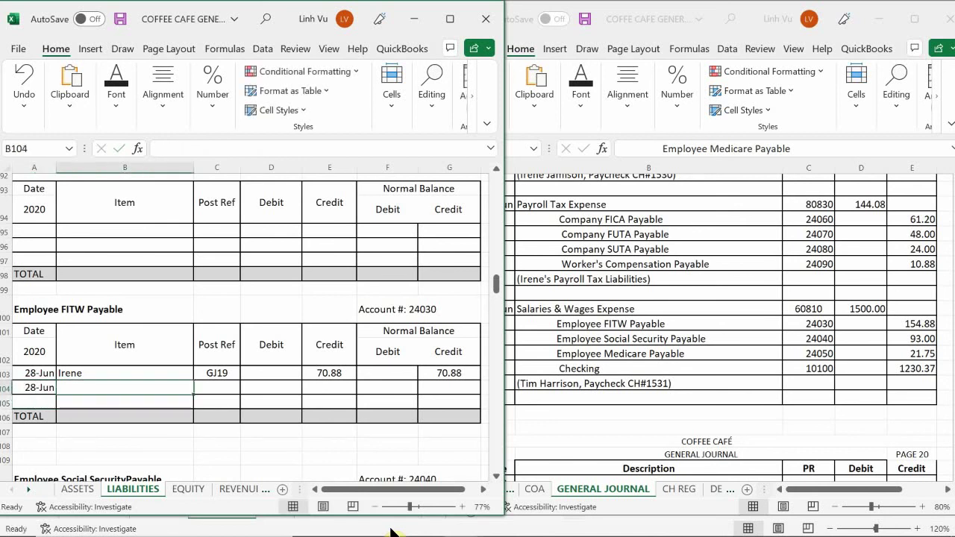
{"action": "type", "text": "TIM"}
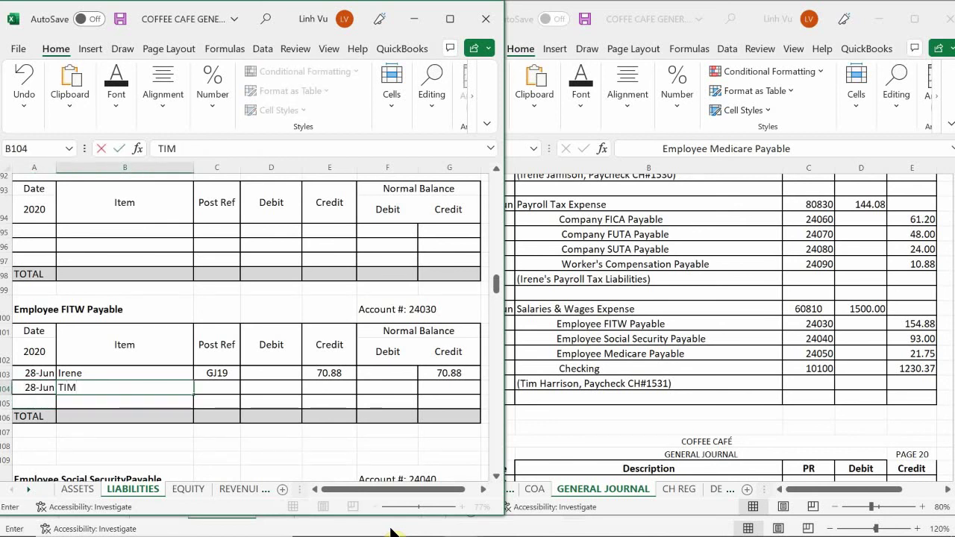
{"action": "type", "text": "m"}
{"action": "key", "text": "Return"}
{"action": "key", "text": "Up"}
{"action": "key", "text": "Right"}
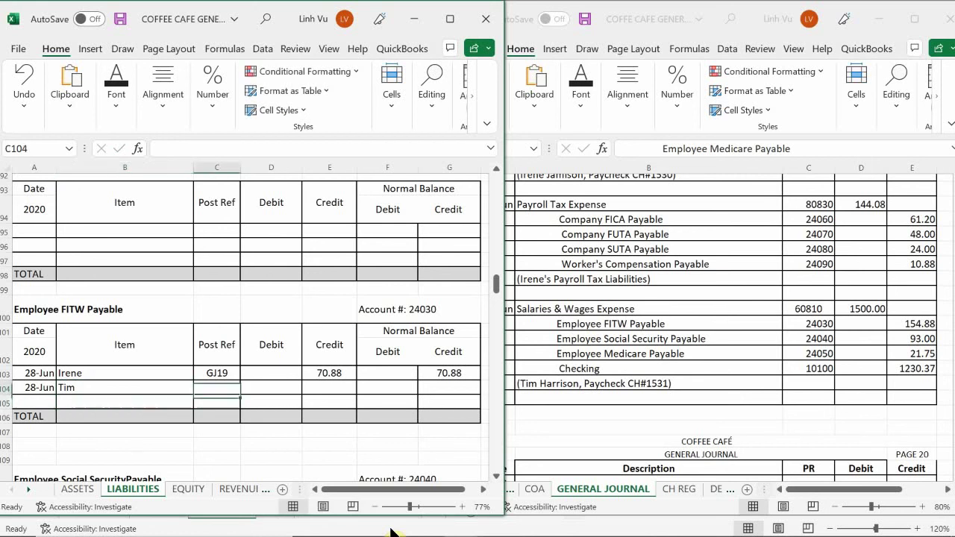
{"action": "type", "text": "GJ19"}
{"action": "key", "text": "Return"}
- Credit 154.88 in E104 and add the running balance formula, giving 225.76
{"action": "key", "text": "Up"}
{"action": "key", "text": "Right"}
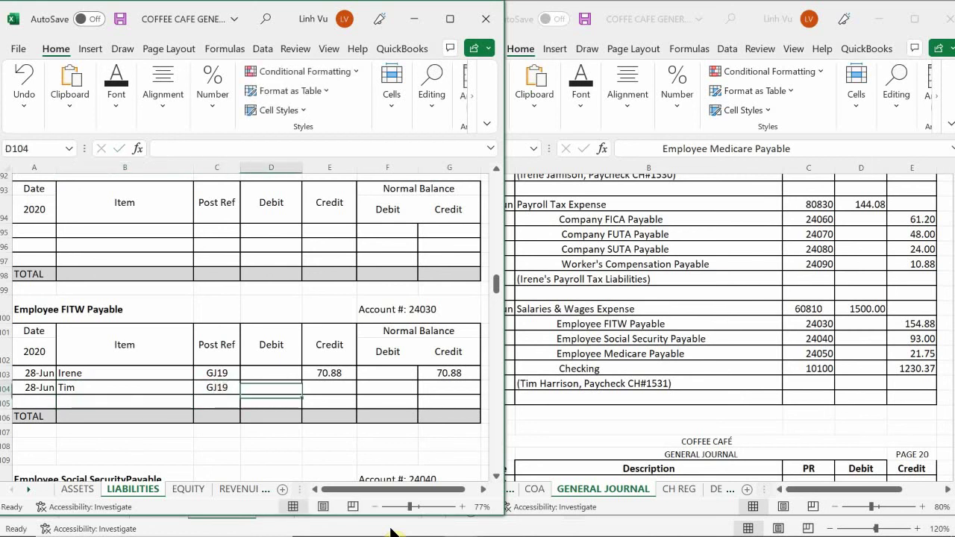
{"action": "key", "text": "Right"}
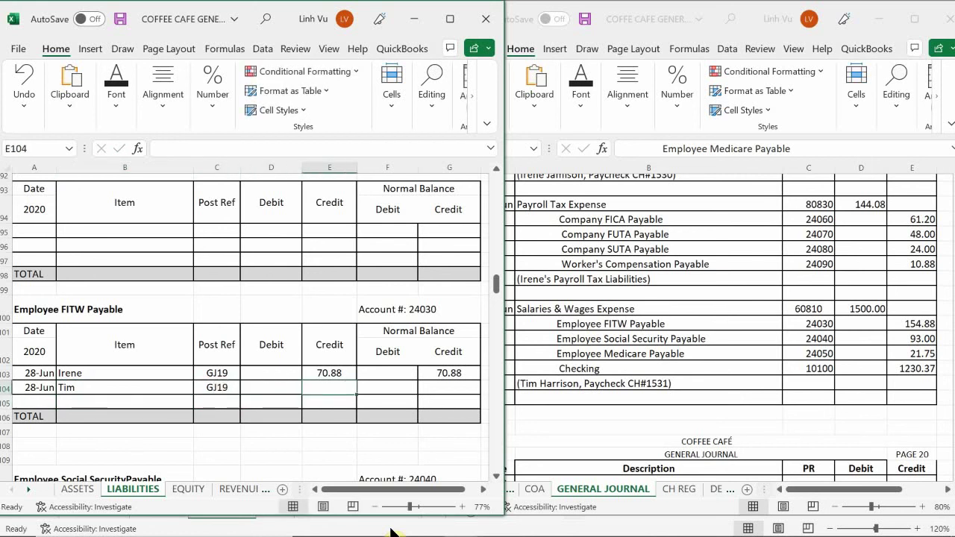
{"action": "type", "text": "154."}
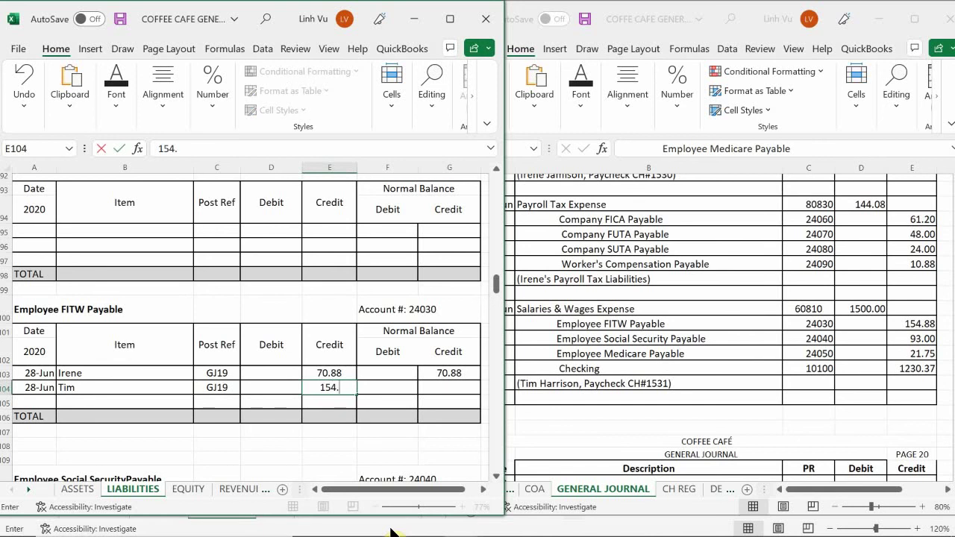
{"action": "type", "text": "88"}
{"action": "key", "text": "Return"}
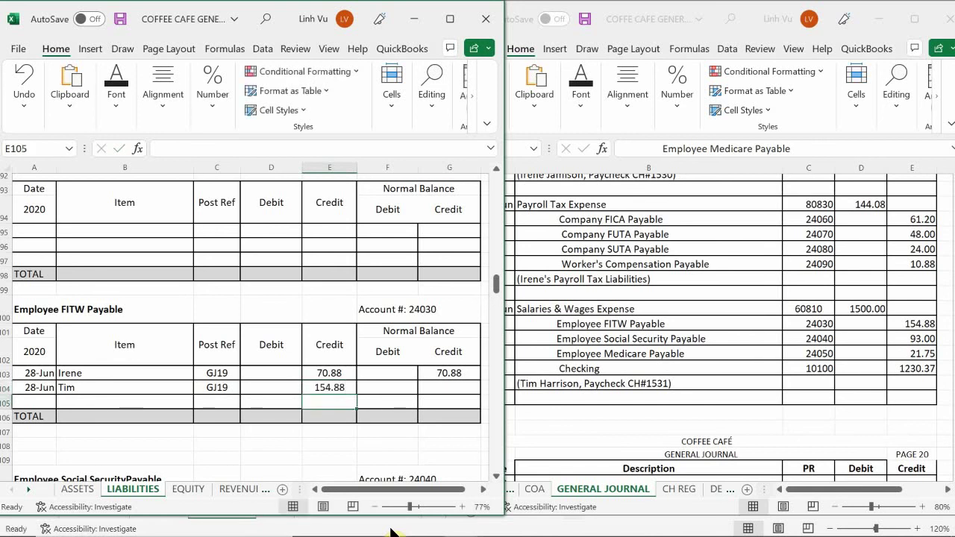
{"action": "key", "text": "Right"}
{"action": "key", "text": "Right"}
{"action": "key", "text": "Up"}
{"action": "type", "text": "="}
{"action": "key", "text": "Up"}
{"action": "type", "text": "+"}
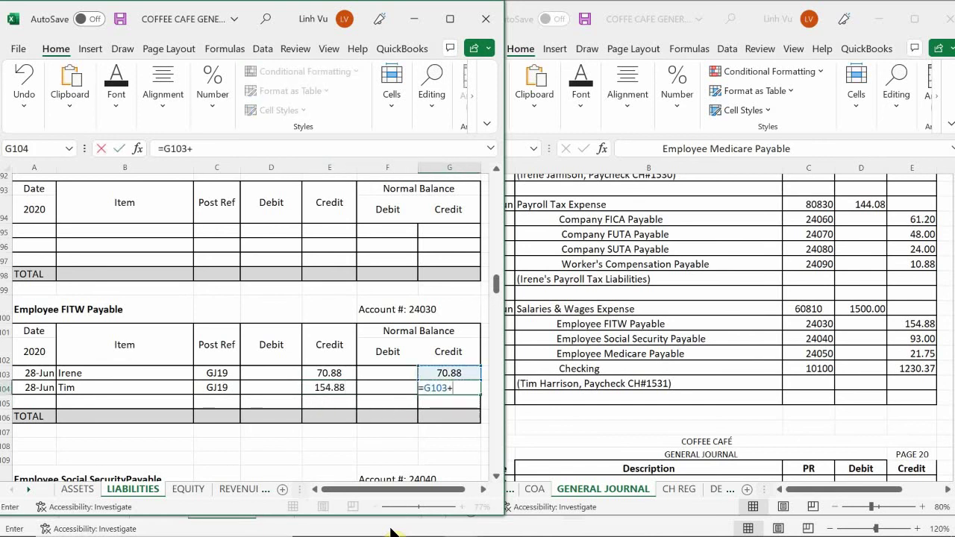
{"action": "key", "text": "Left"}
{"action": "key", "text": "Left"}
{"action": "type", "text": "-"}
{"action": "key", "text": "Left"}
{"action": "key", "text": "Left"}
{"action": "key", "text": "Left"}
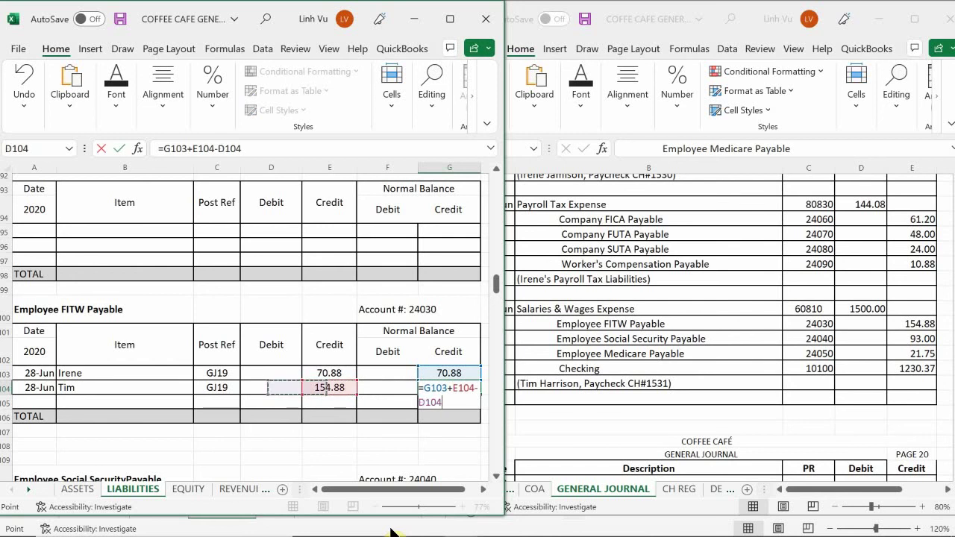
{"action": "key", "text": "Return"}
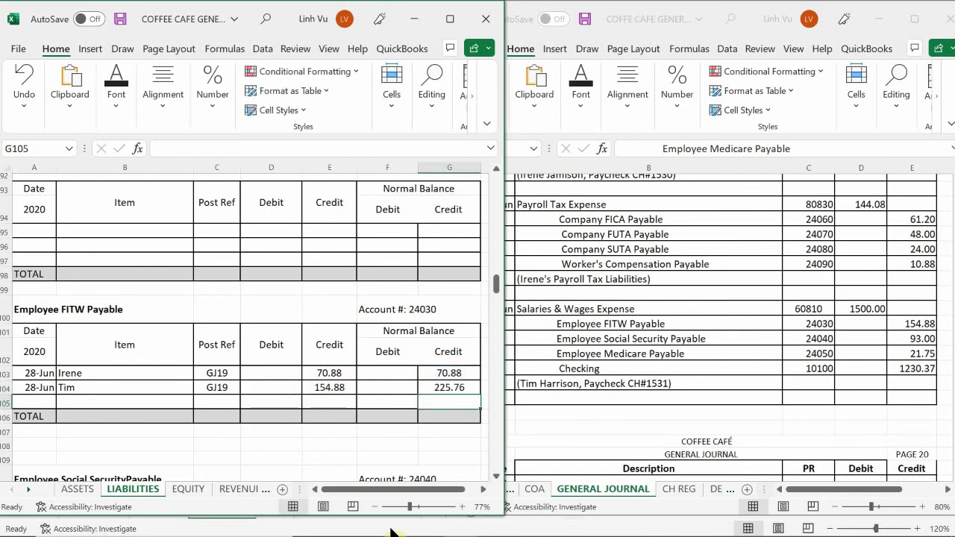
- Start a 28-Jun Social Security payable row 114 for the employee with post reference GJ19
{"action": "left_click", "coordinate": [92, 399]}
{"action": "scroll", "coordinate": [92, 399], "scroll_direction": "down", "scroll_amount": 4}
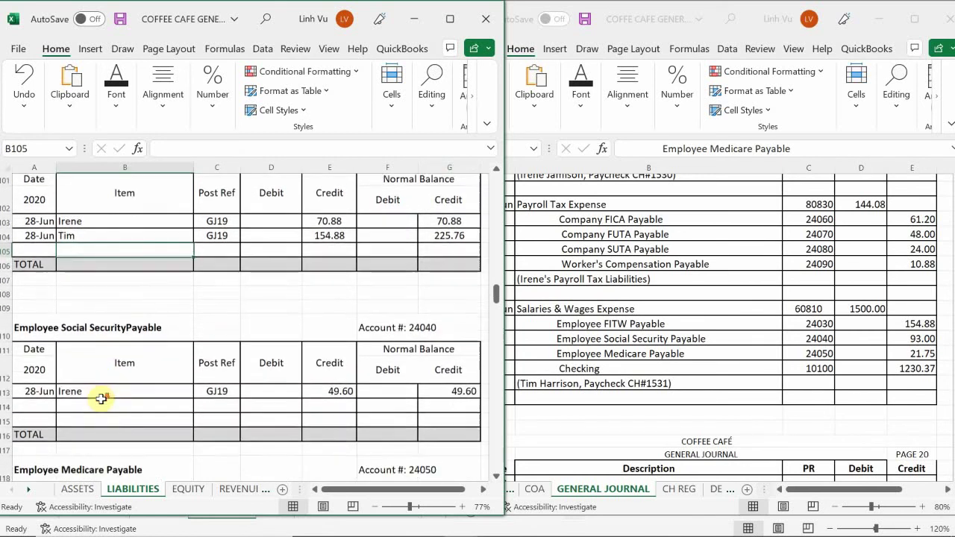
{"action": "left_click", "coordinate": [36, 361]}
{"action": "type", "text": "6/28"}
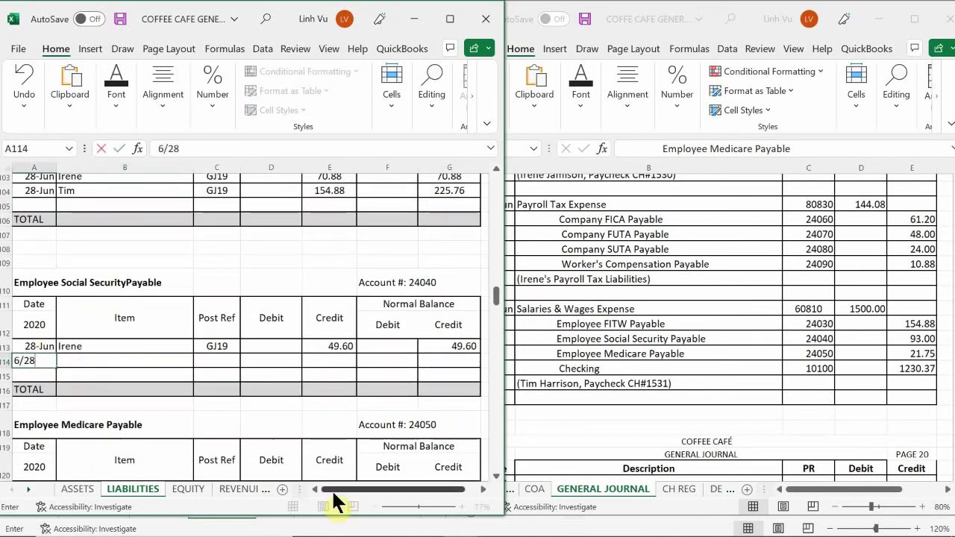
{"action": "key", "text": "Return"}
{"action": "key", "text": "Up"}
{"action": "key", "text": "Right"}
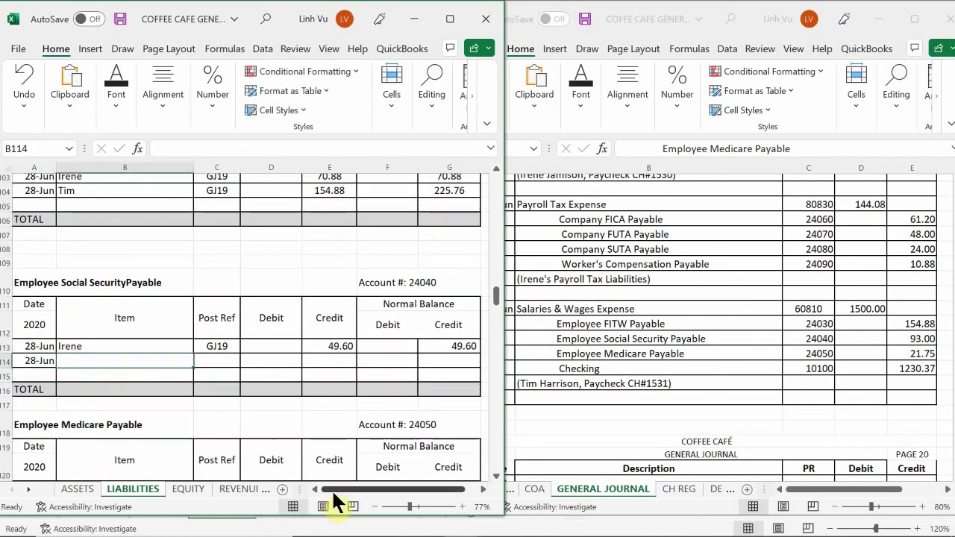
{"action": "type", "text": "Tim"}
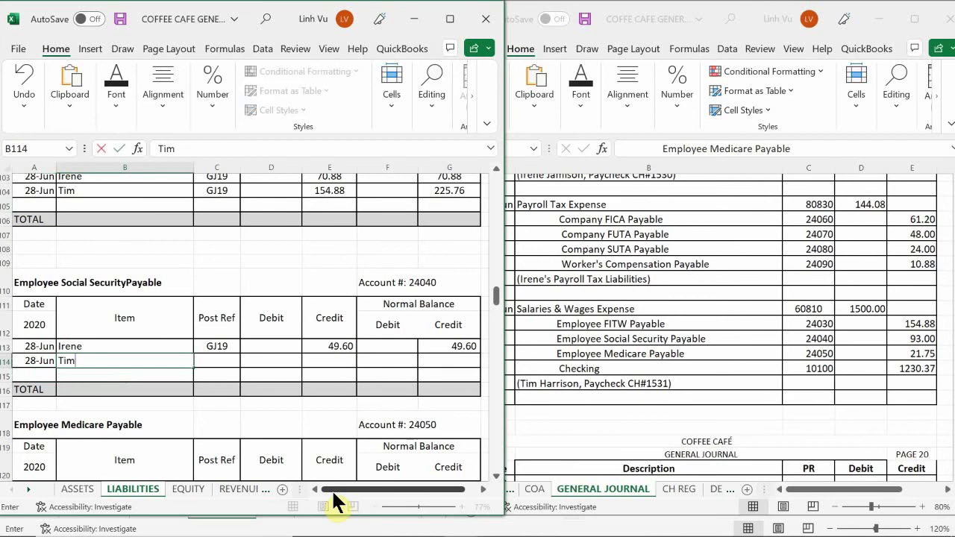
{"action": "key", "text": "Return"}
{"action": "key", "text": "Right"}
{"action": "key", "text": "Up"}
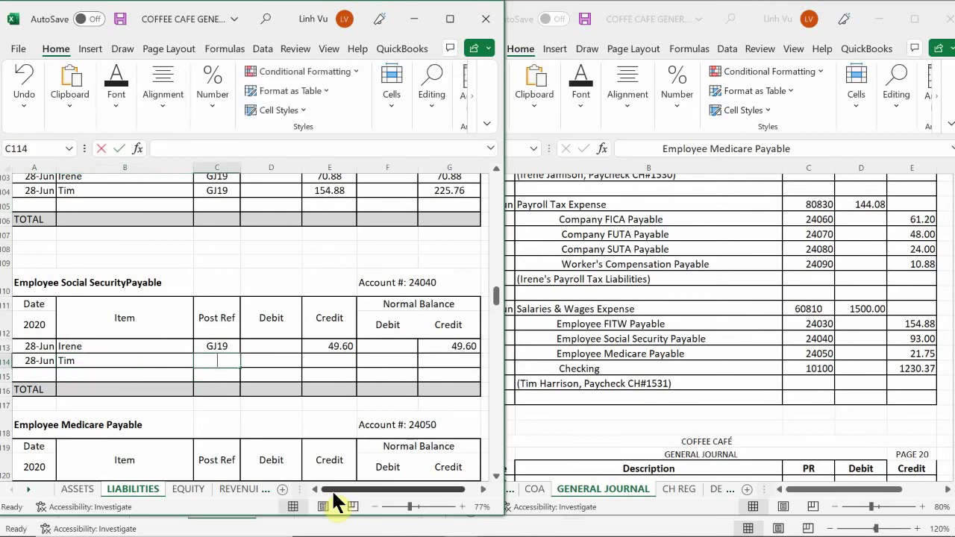
{"action": "type", "text": "GJ19"}
{"action": "key", "text": "Return"}
- Credit 93.00 in E114 with balance formula =G113+E114-D114, giving 142.60
{"action": "key", "text": "Right"}
{"action": "key", "text": "Up"}
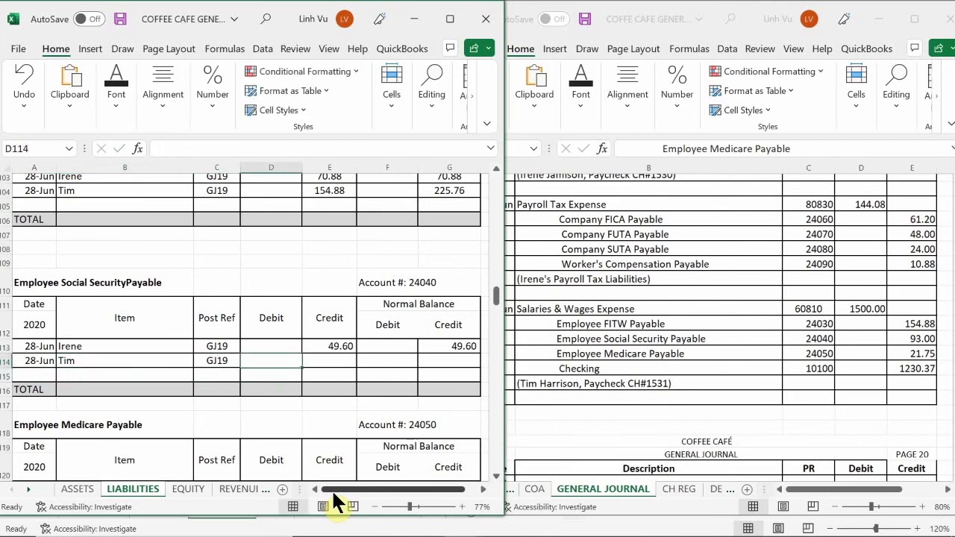
{"action": "key", "text": "Right"}
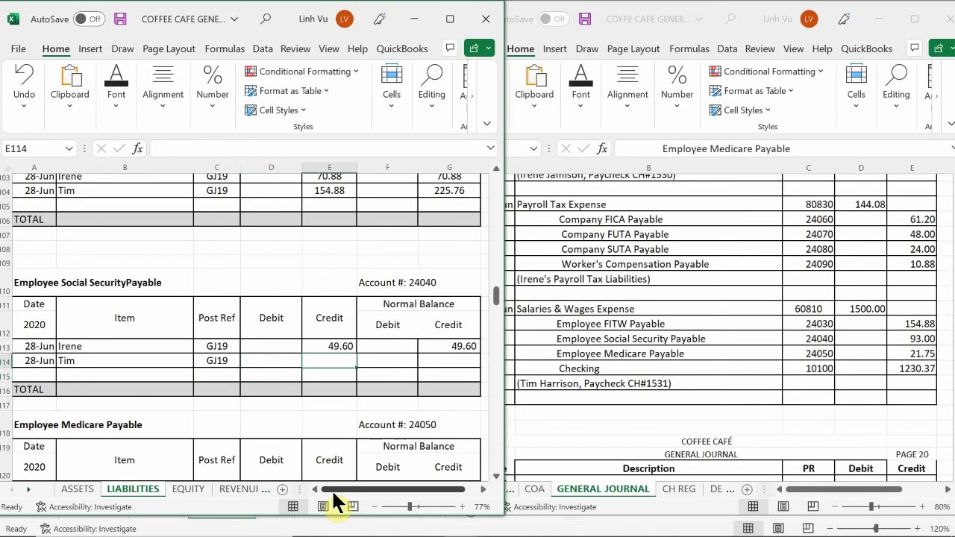
{"action": "type", "text": "93"}
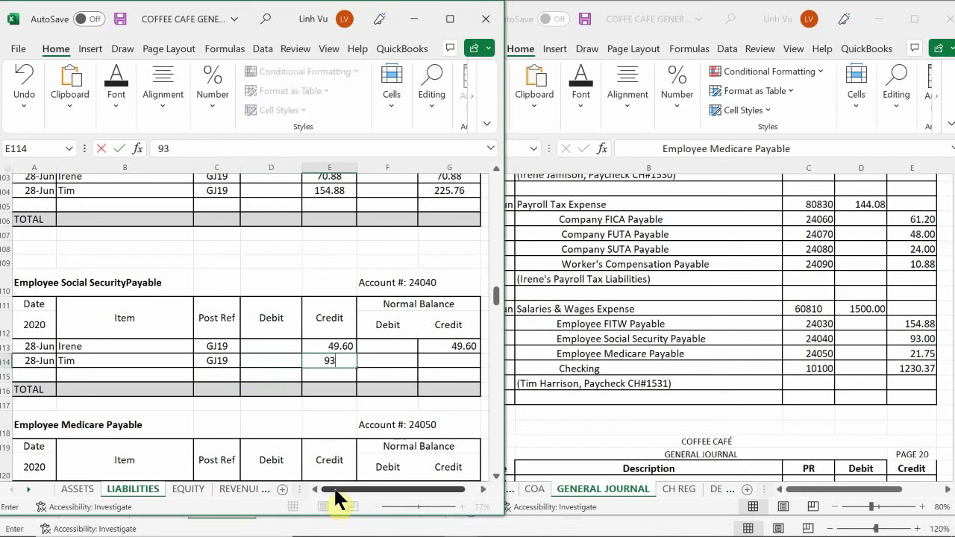
{"action": "key", "text": "Return"}
{"action": "key", "text": "Right"}
{"action": "key", "text": "Right"}
{"action": "key", "text": "Up"}
{"action": "type", "text": "=G113+E114-"}
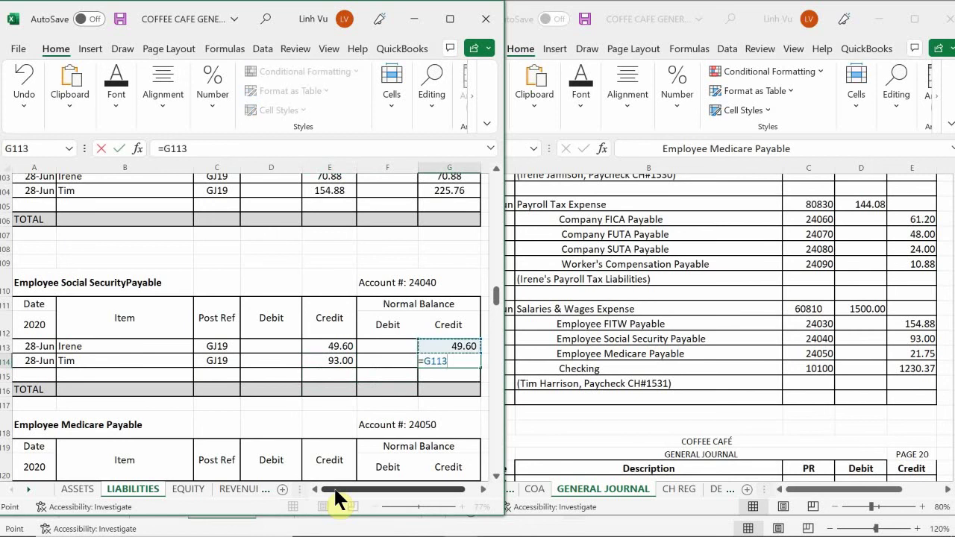
{"action": "key", "text": "Left"}
{"action": "key", "text": "Left"}
{"action": "key", "text": "Left"}
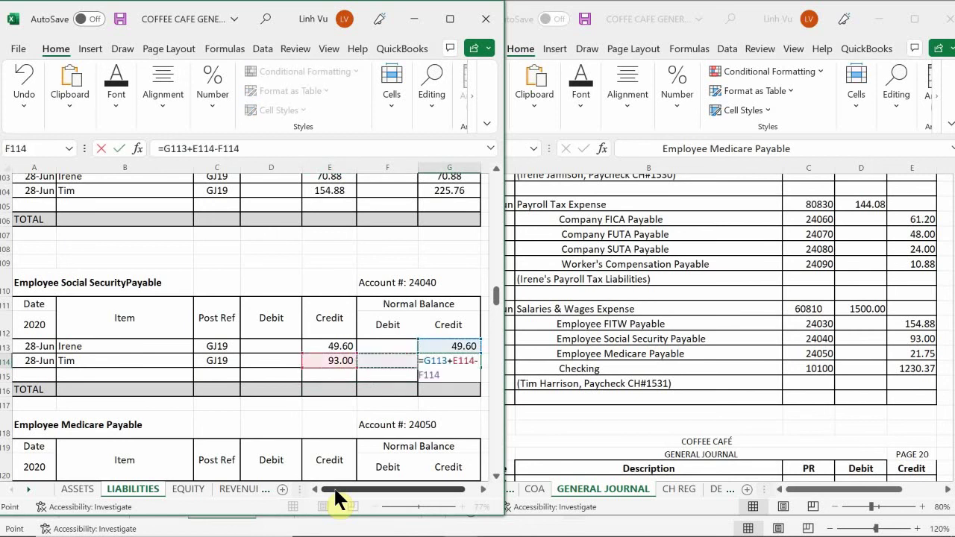
{"action": "key", "text": "Return"}
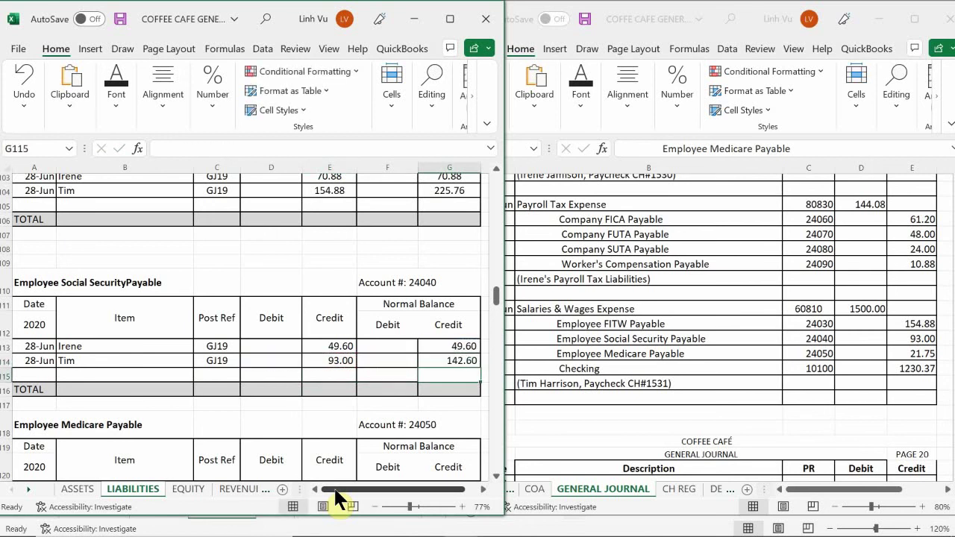
- Start a 28-Jun Medicare payable row 122 for the employee, referencing GJ19 as post reference
{"action": "left_click", "coordinate": [198, 375]}
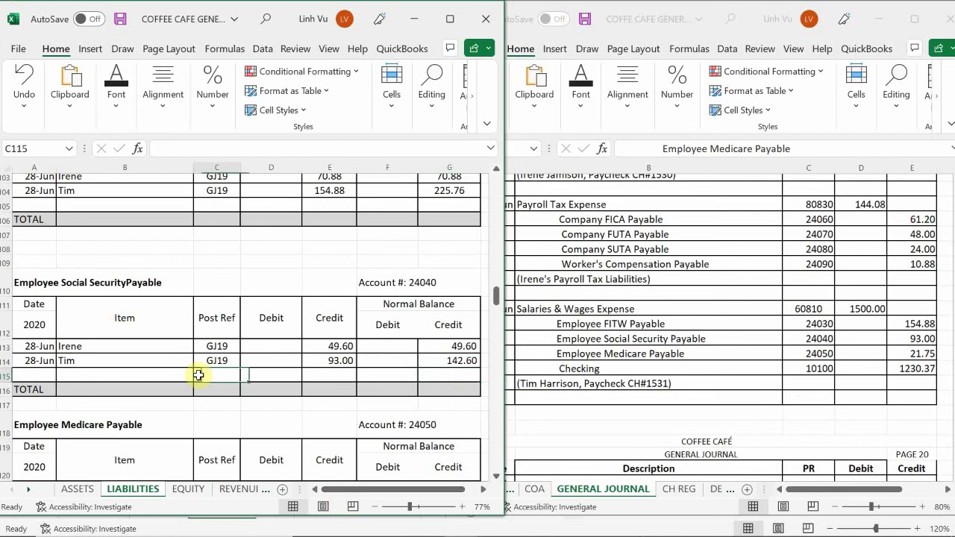
{"action": "scroll", "coordinate": [198, 375], "scroll_direction": "down", "scroll_amount": 4}
{"action": "scroll", "coordinate": [198, 375], "scroll_direction": "down", "scroll_amount": 1}
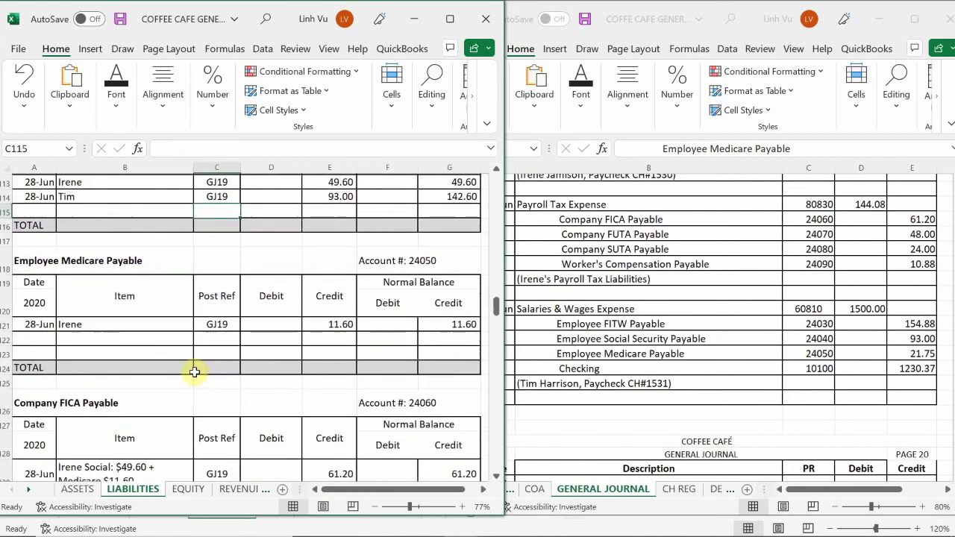
{"action": "left_click", "coordinate": [49, 343]}
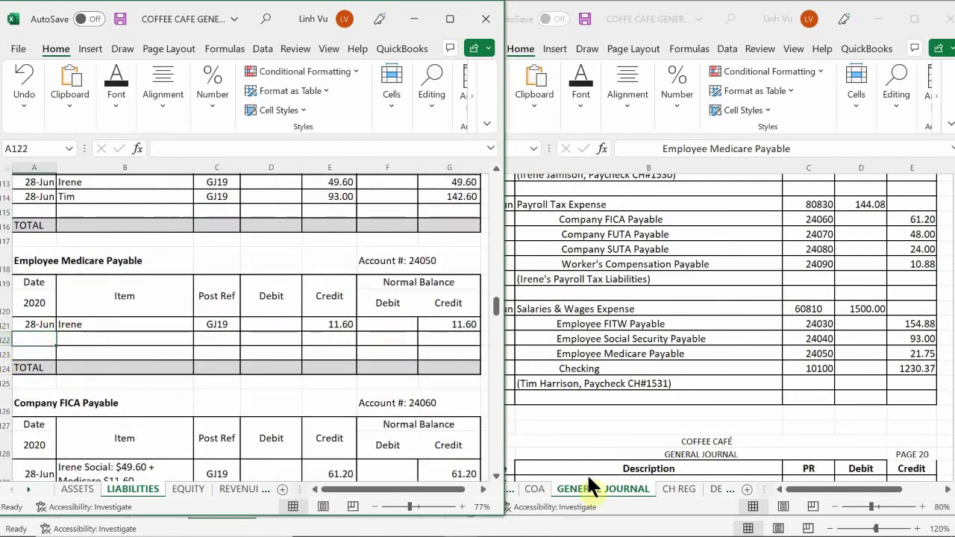
{"action": "type", "text": "6/28"}
{"action": "key", "text": "Tab"}
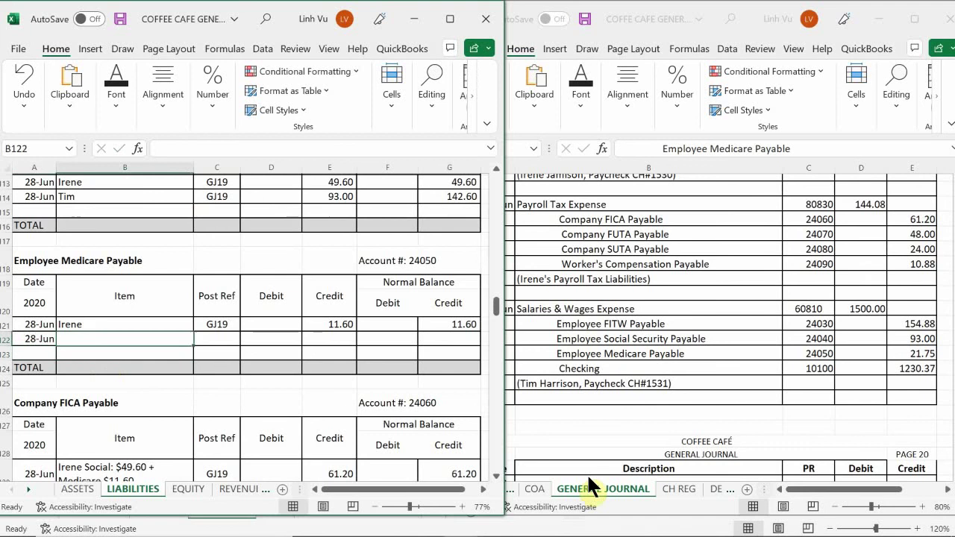
{"action": "type", "text": "Tim"}
{"action": "key", "text": "Down"}
{"action": "key", "text": "Right"}
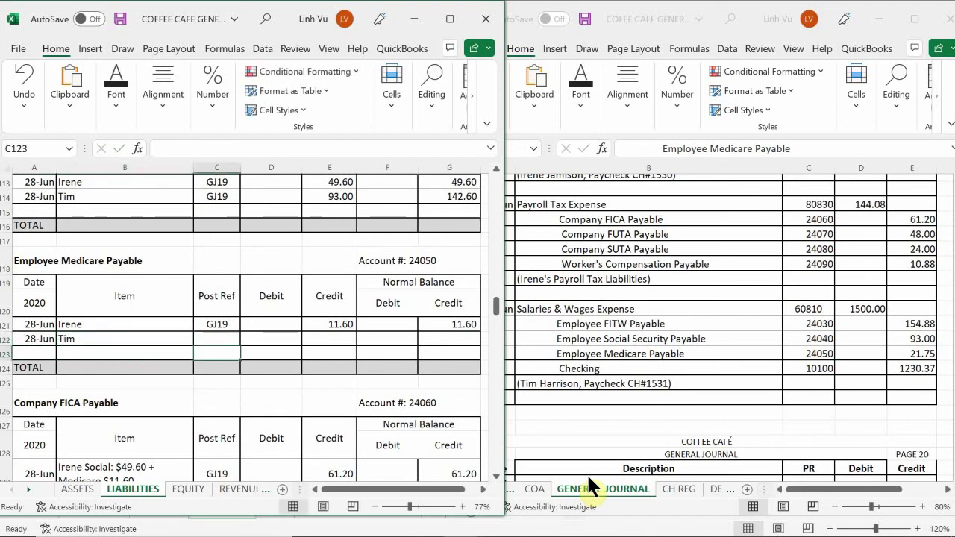
{"action": "key", "text": "Up"}
{"action": "type", "text": "="}
{"action": "key", "text": "Up"}
{"action": "key", "text": "Return"}
- Credit 21.75 in E122 with balance formula =G121+E122-D122, giving 33.35
{"action": "key", "text": "Right"}
{"action": "key", "text": "Up"}
{"action": "key", "text": "Right"}
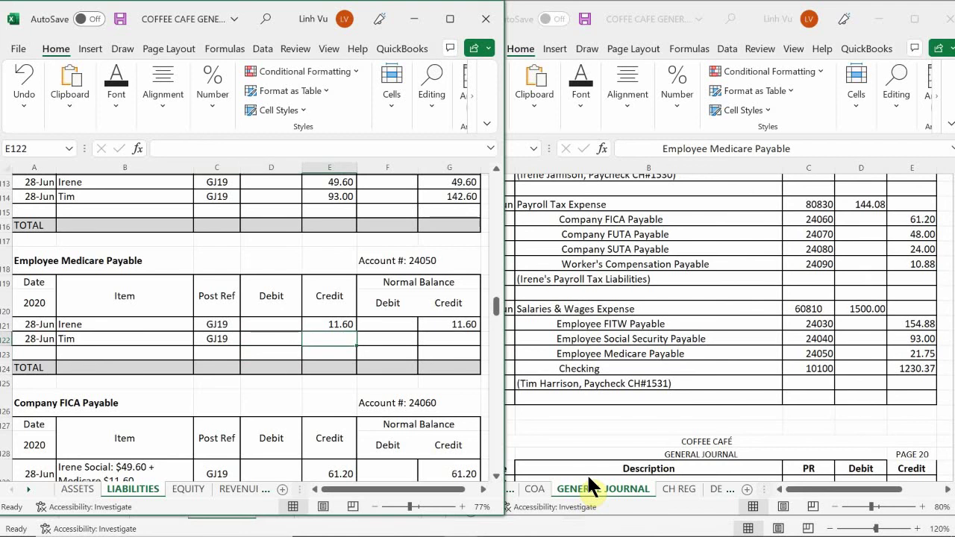
{"action": "type", "text": "21.75"}
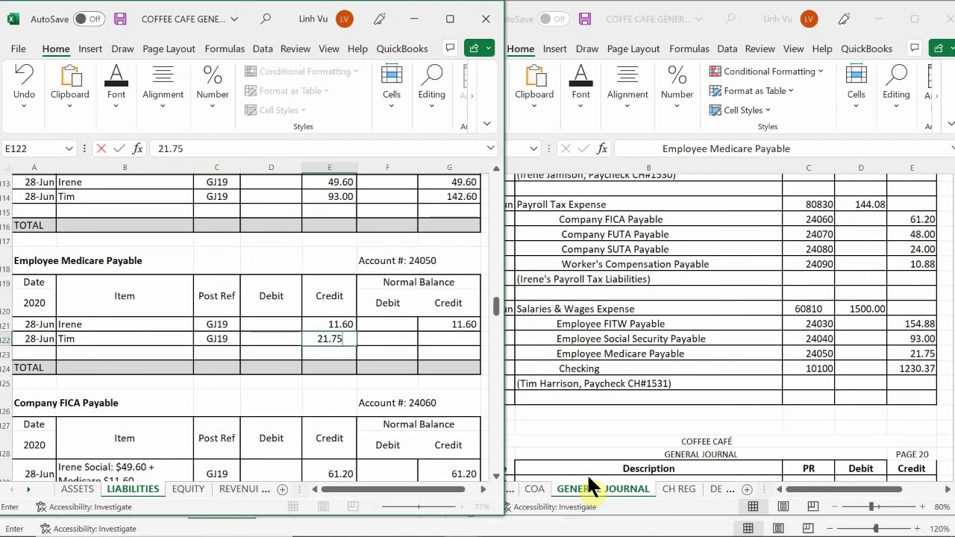
{"action": "key", "text": "Return"}
{"action": "key", "text": "Right"}
{"action": "key", "text": "Up"}
{"action": "key", "text": "Right"}
{"action": "type", "text": "="}
{"action": "key", "text": "Up"}
{"action": "type", "text": "+"}
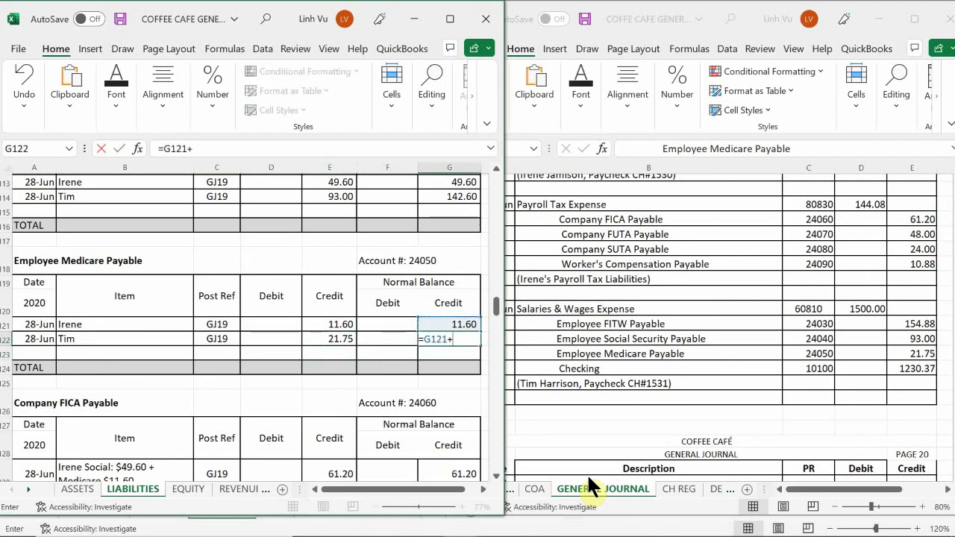
{"action": "key", "text": "Left"}
{"action": "key", "text": "Left"}
{"action": "type", "text": "-"}
{"action": "key", "text": "Left"}
{"action": "key", "text": "Left"}
{"action": "key", "text": "Left"}
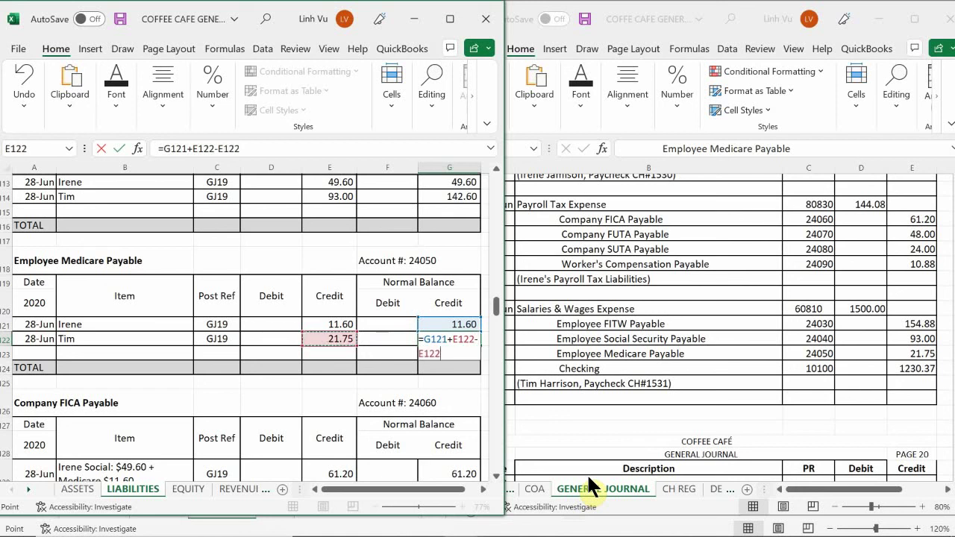
{"action": "key", "text": "Return"}
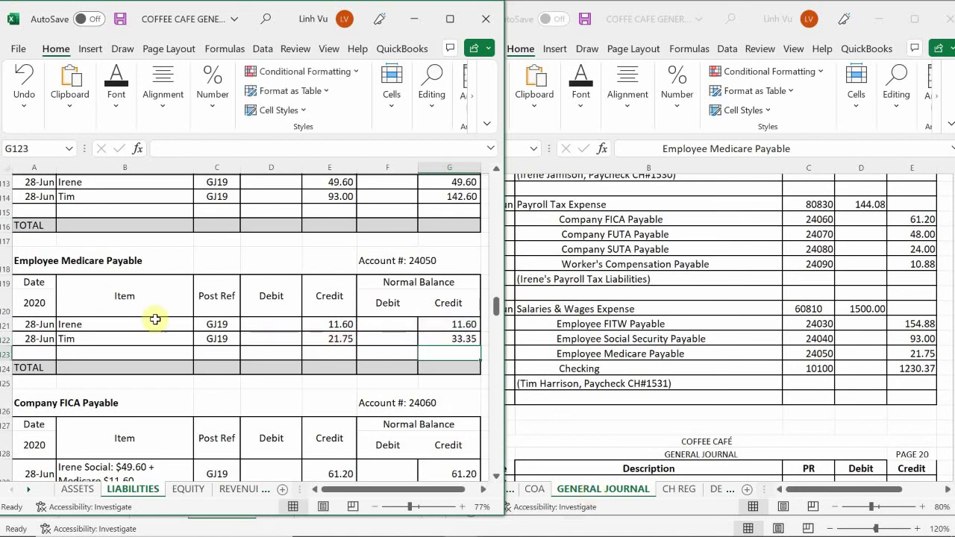
{"action": "left_click", "coordinate": [167, 353]}
{"action": "scroll", "coordinate": [167, 355], "scroll_direction": "down", "scroll_amount": 2}
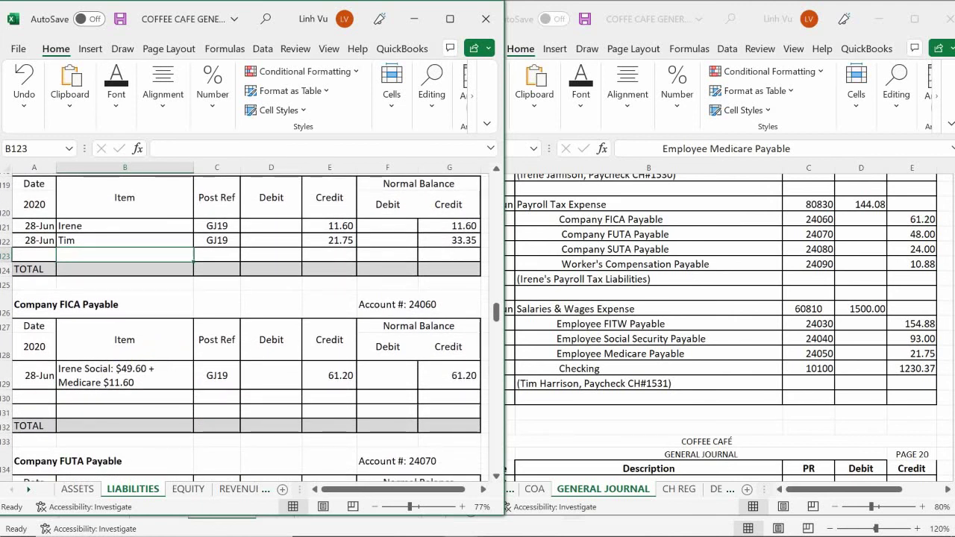
- On the ASSETS sheet, enter a 28-Jun row for paycheck CH#1531 with post reference GJ19
{"action": "left_click", "coordinate": [76, 488]}
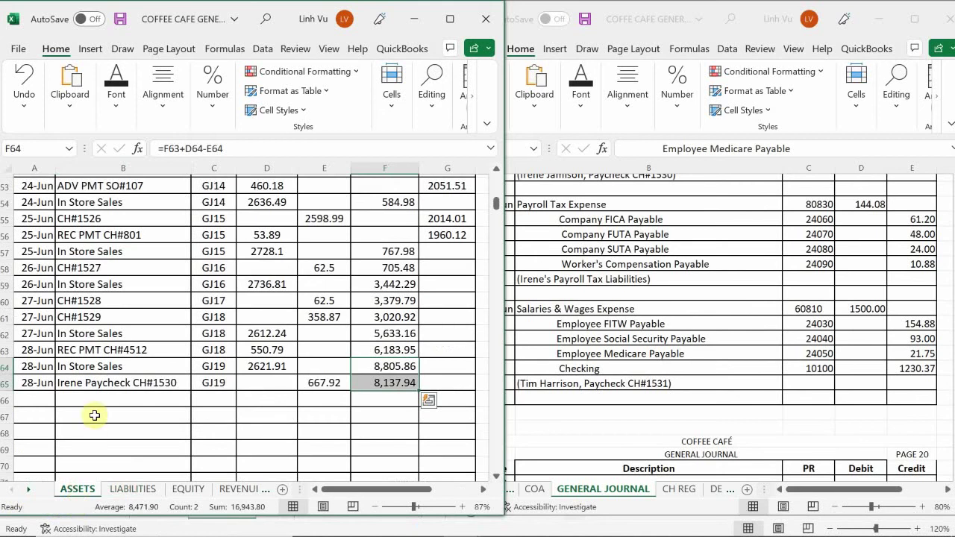
{"action": "left_click", "coordinate": [28, 398]}
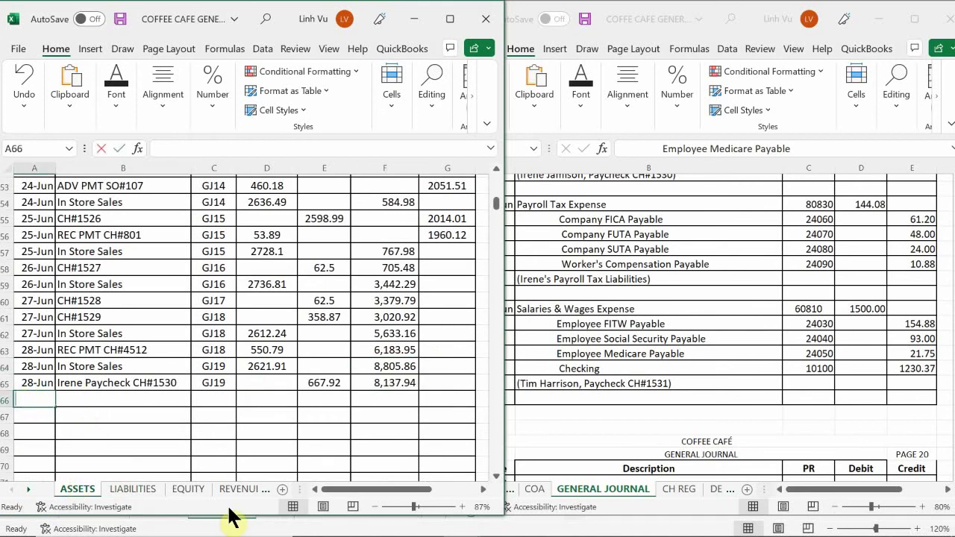
{"action": "type", "text": "6/28"}
{"action": "key", "text": "Return"}
{"action": "key", "text": "Up"}
{"action": "key", "text": "Right"}
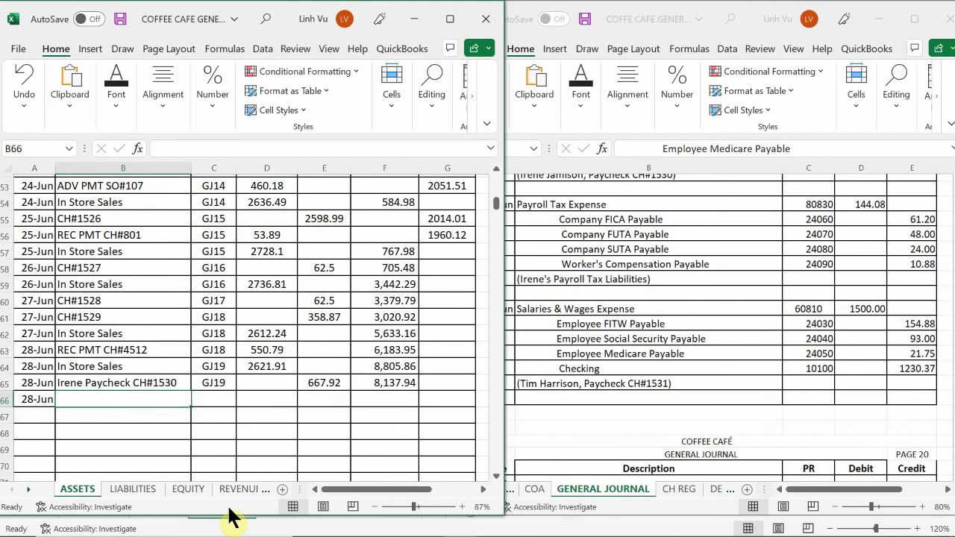
{"action": "type", "text": "Tim P"}
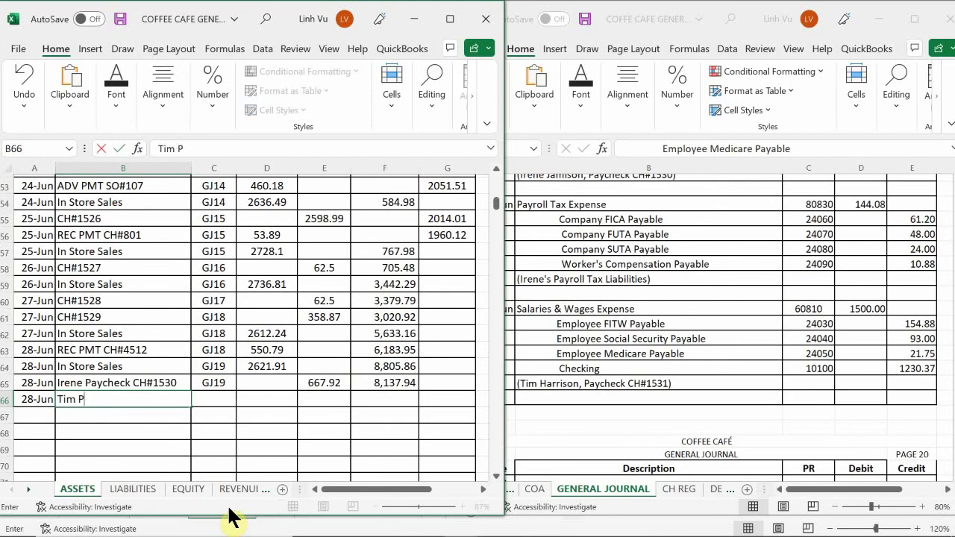
{"action": "type", "text": "aycheck CH#1531"}
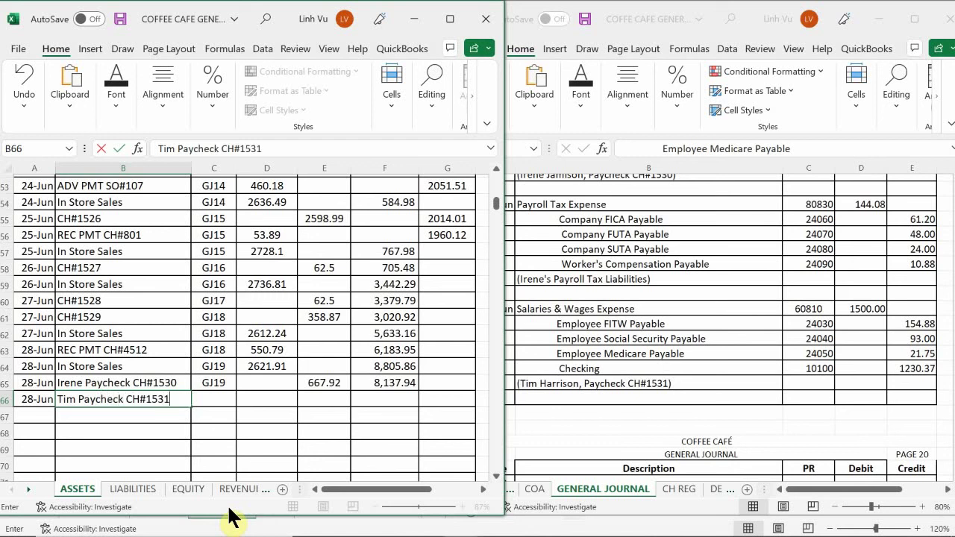
{"action": "key", "text": "Return"}
{"action": "key", "text": "Up"}
{"action": "key", "text": "Right"}
{"action": "type", "text": "GH"}
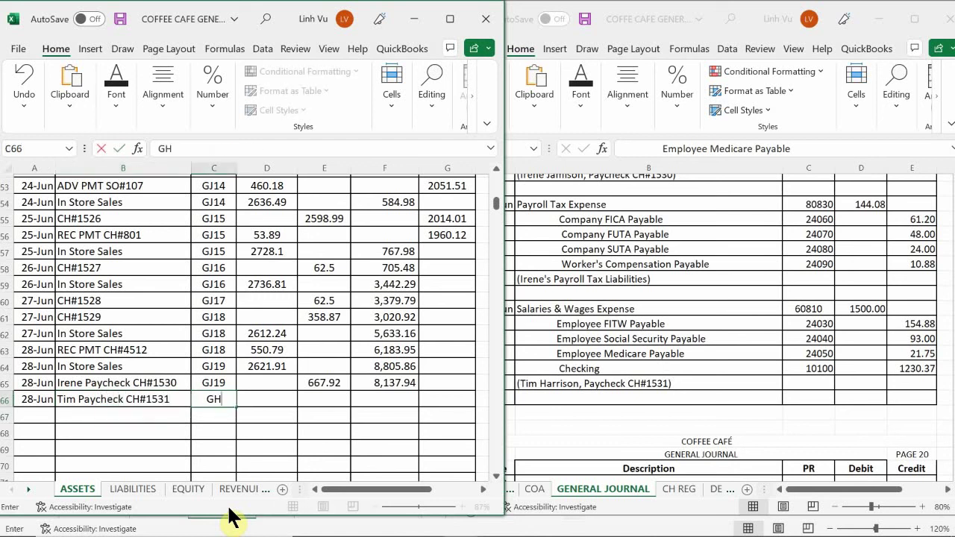
{"action": "type", "text": "19"}
{"action": "key", "text": "Right"}
{"action": "key", "text": "Right"}
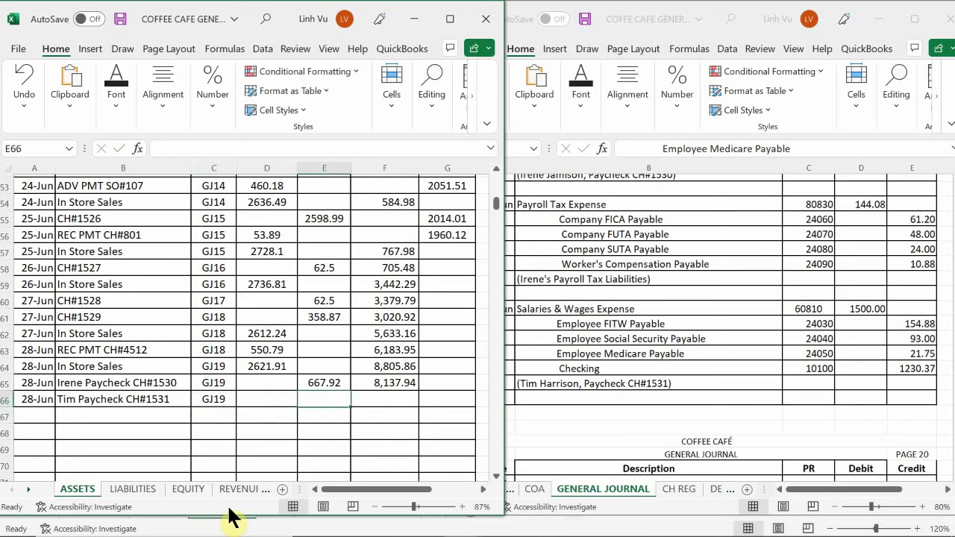
- Credit 1230.37 and fill the balance formula from F65 to F66, leaving 6,907.57
{"action": "type", "text": "12"}
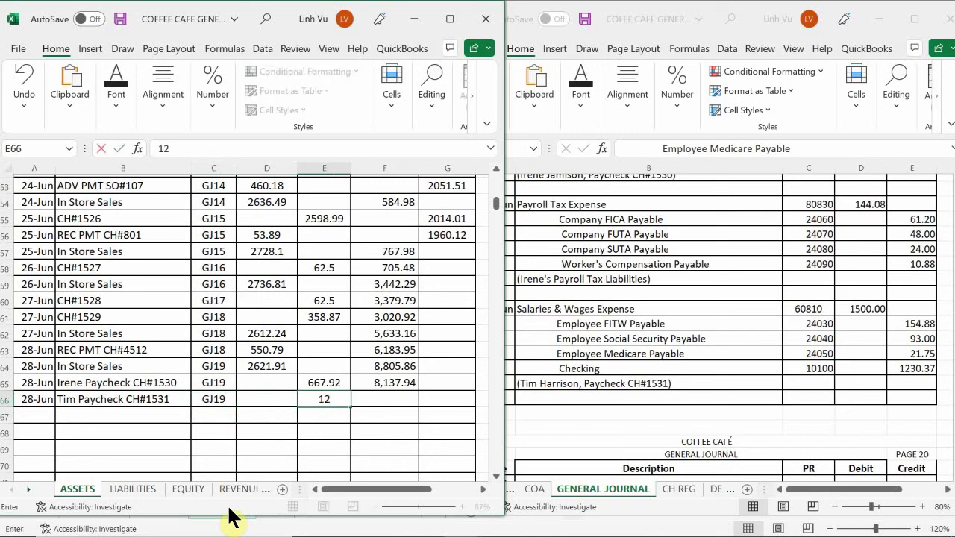
{"action": "type", "text": "30.37"}
{"action": "key", "text": "Return"}
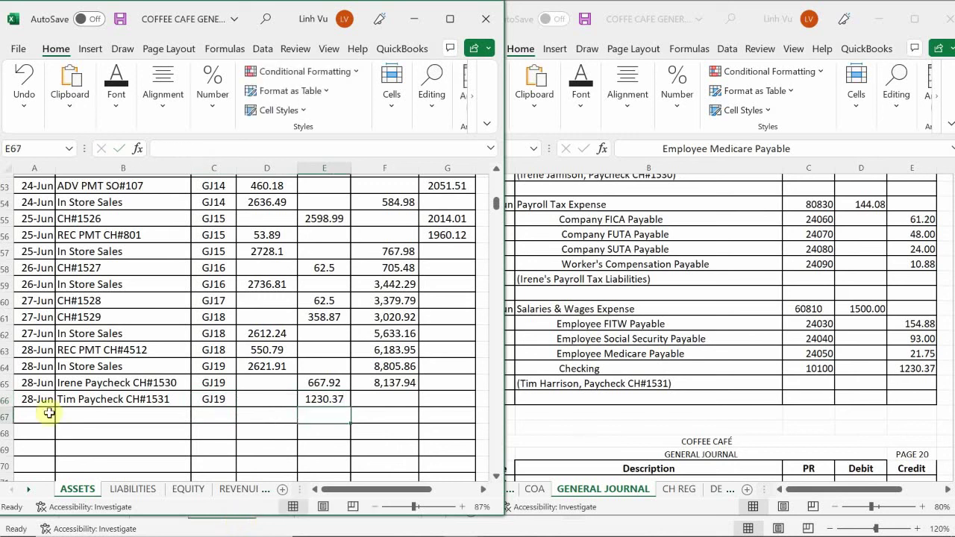
{"action": "left_click", "coordinate": [399, 383]}
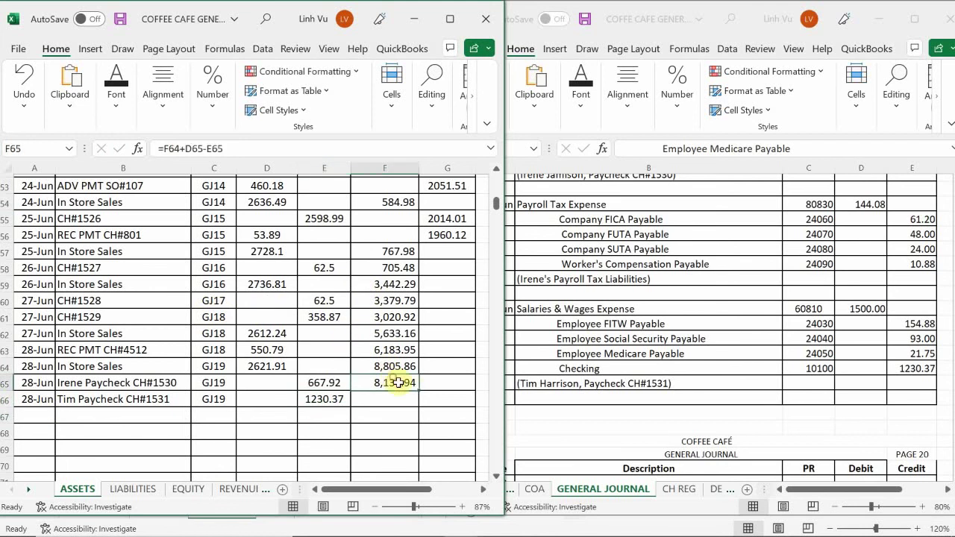
{"action": "left_click_drag", "start_coordinate": [419, 391], "coordinate": [420, 407]}
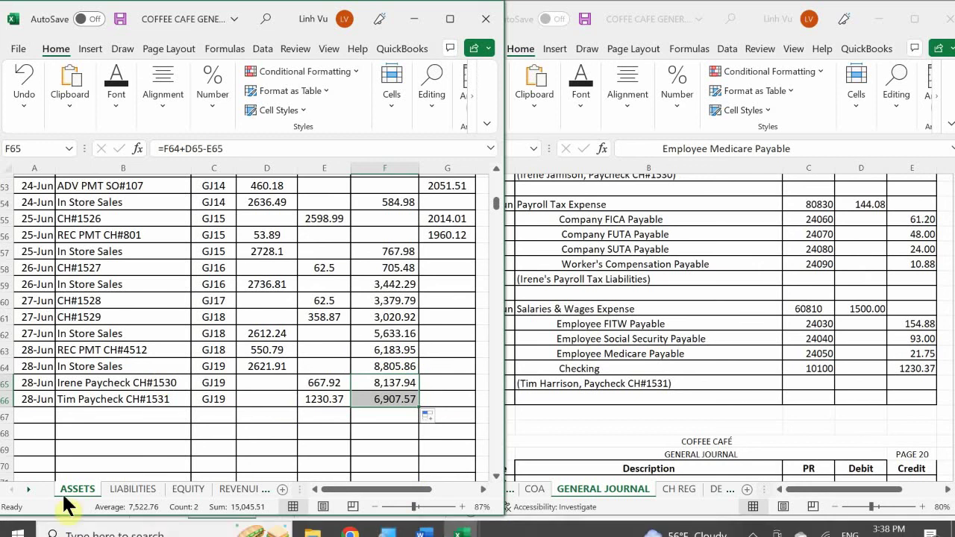
{"action": "left_click", "coordinate": [267, 436]}
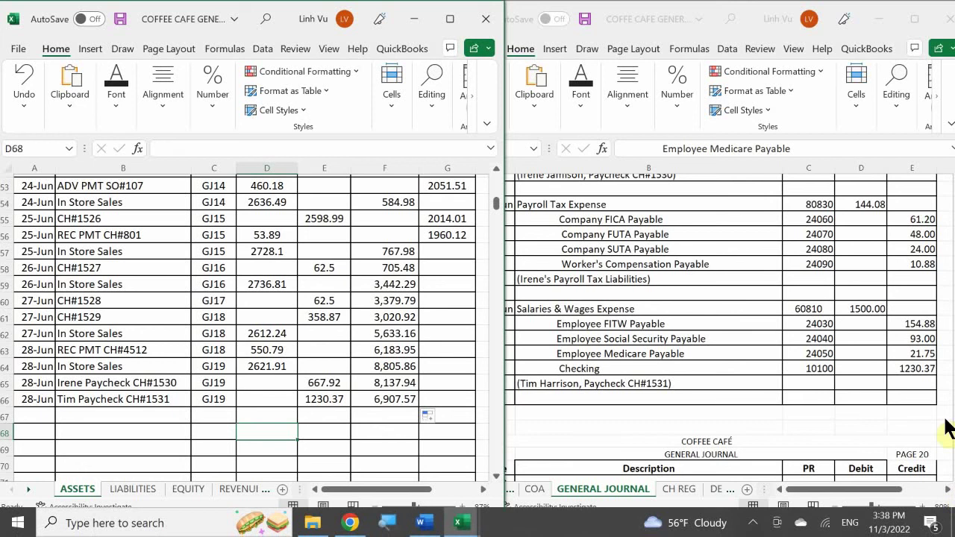
{"action": "left_click", "coordinate": [593, 352]}
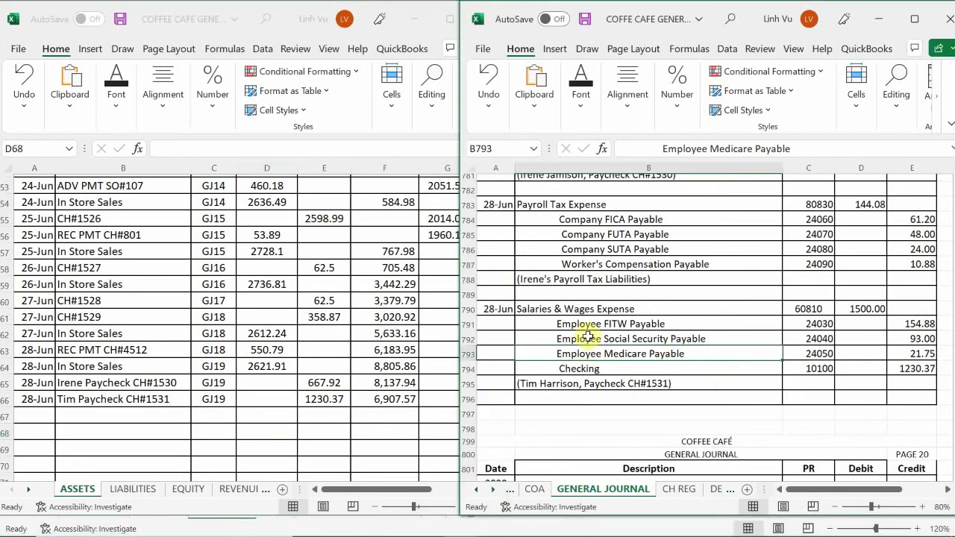
- Copy the Payroll Tax Expense and four company payable account rows with PRs onto journal page 20
{"action": "scroll", "coordinate": [588, 337], "scroll_direction": "down", "scroll_amount": 1}
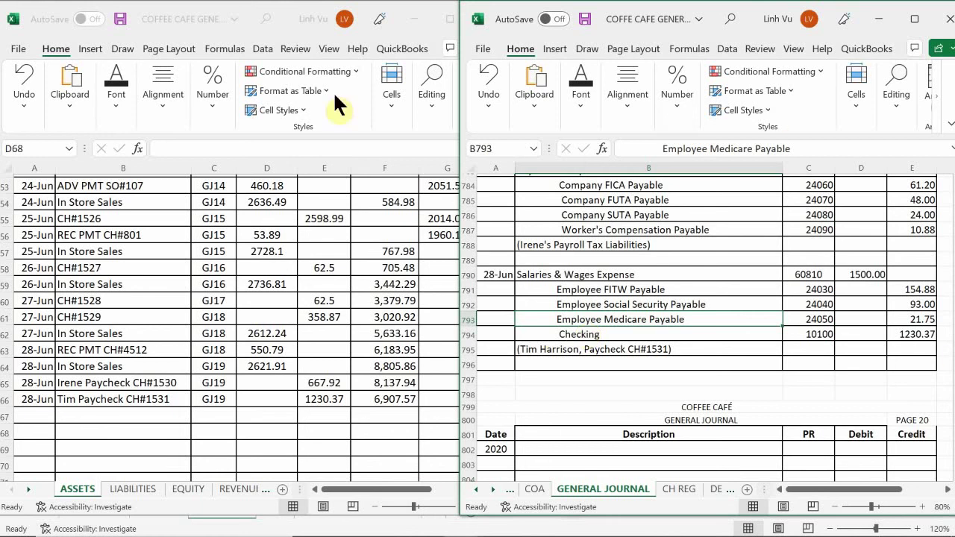
{"action": "scroll", "coordinate": [618, 304], "scroll_direction": "down", "scroll_amount": 3}
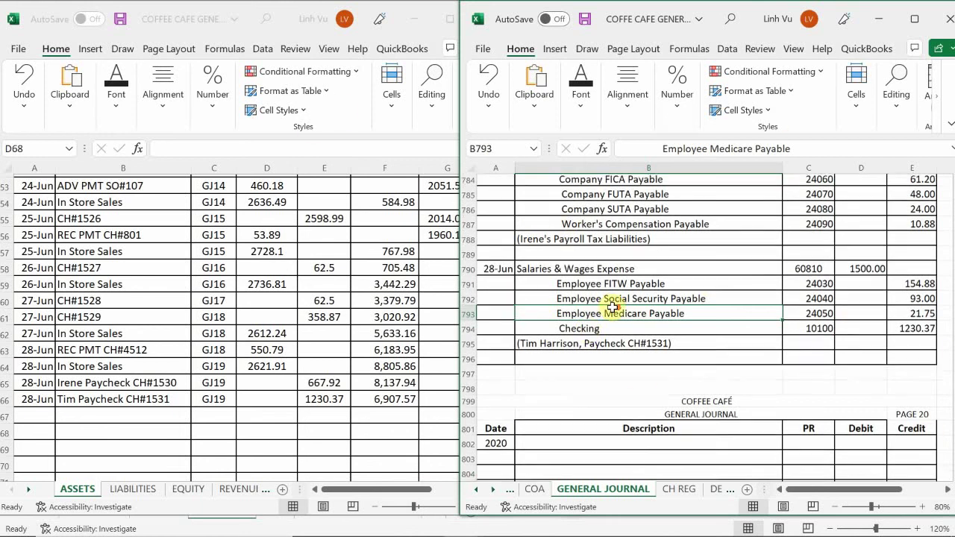
{"action": "scroll", "coordinate": [619, 308], "scroll_direction": "up", "scroll_amount": 5}
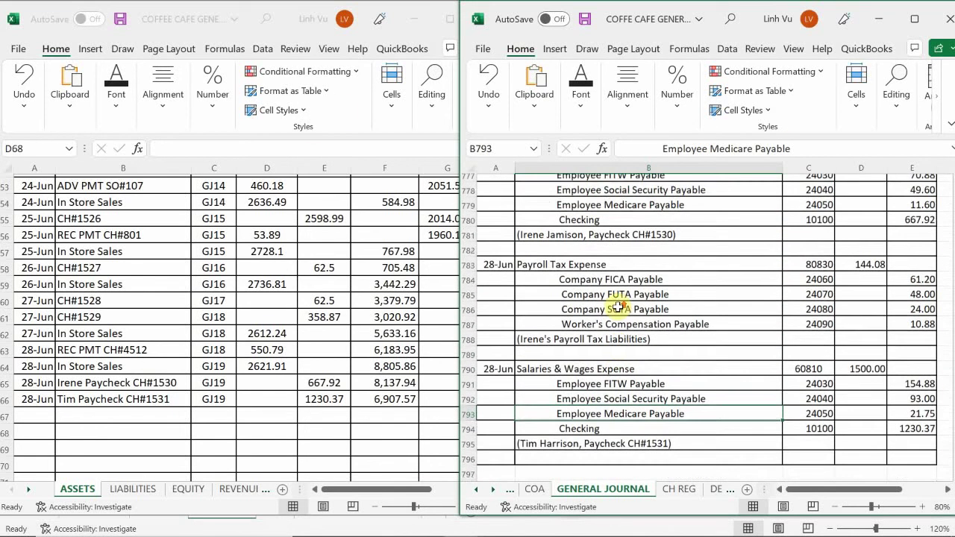
{"action": "left_click_drag", "start_coordinate": [571, 273], "coordinate": [792, 336]}
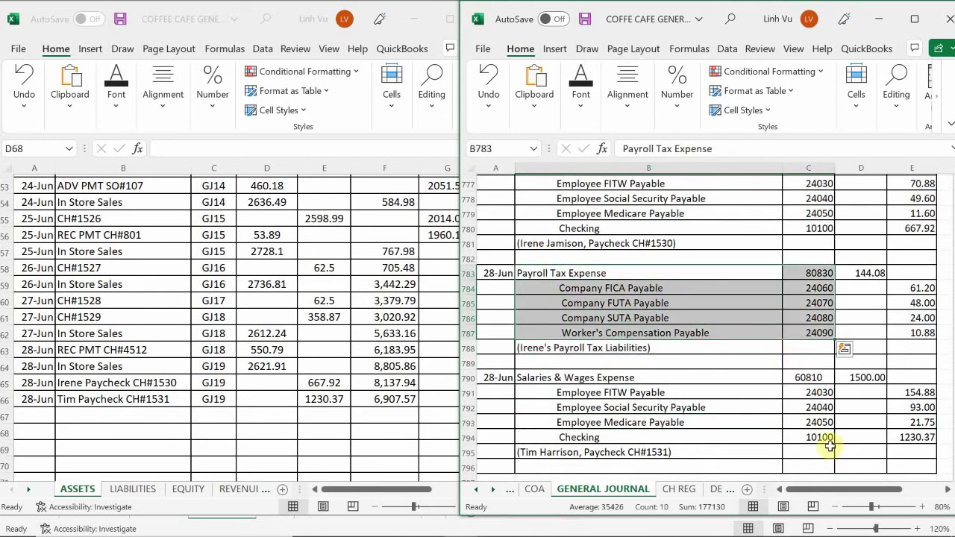
{"action": "key", "text": "ctrl+c"}
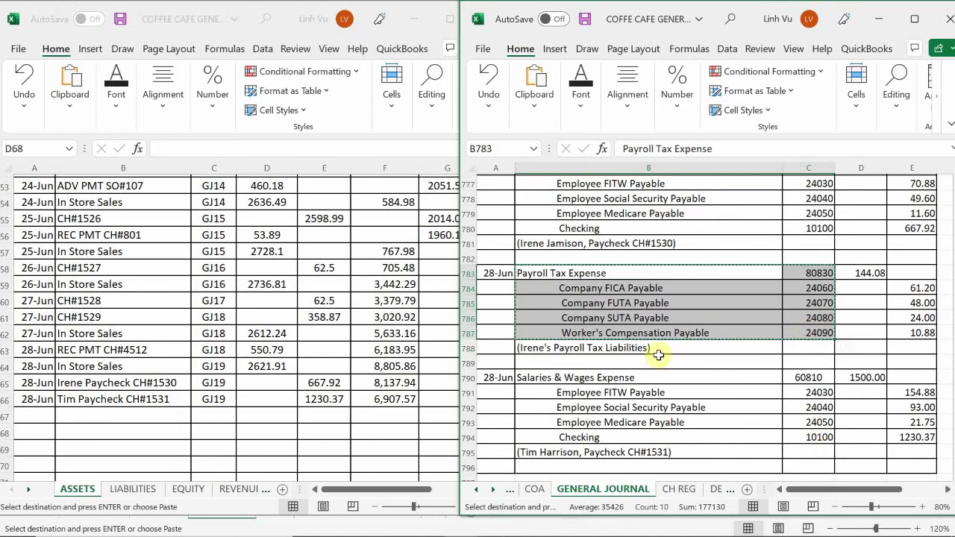
{"action": "scroll", "coordinate": [559, 359], "scroll_direction": "down", "scroll_amount": 4}
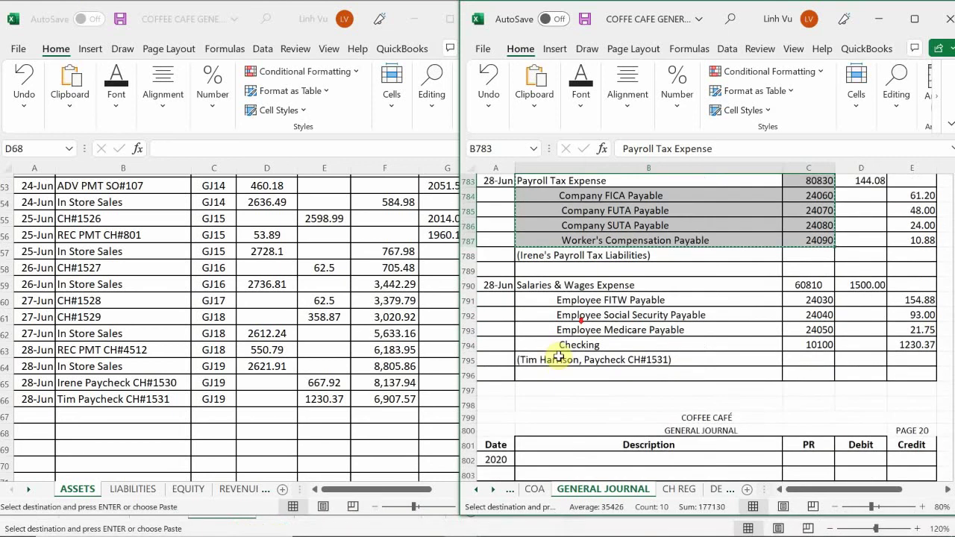
{"action": "scroll", "coordinate": [545, 361], "scroll_direction": "down", "scroll_amount": 2}
{"action": "left_click", "coordinate": [535, 326]}
{"action": "key", "text": "ctrl+v"}
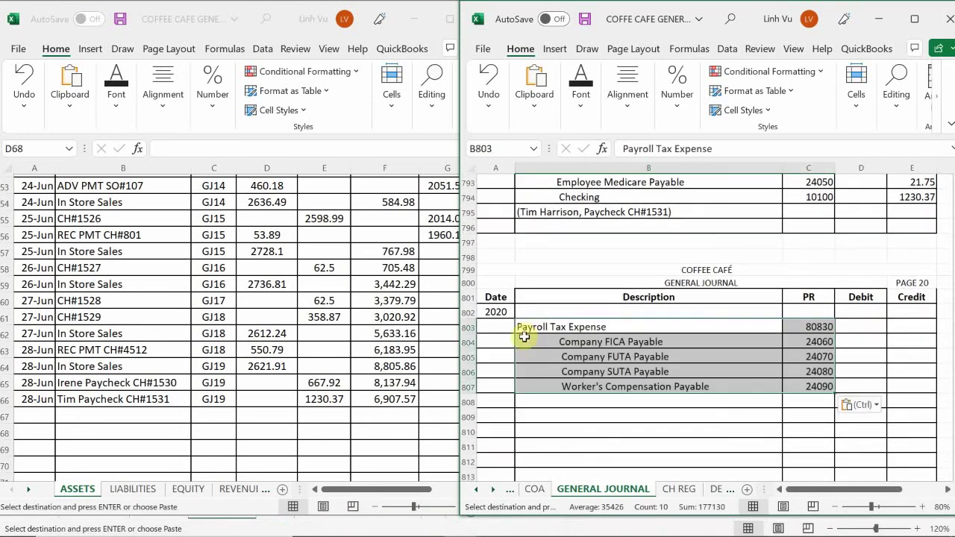
- Date the new payroll tax journal entry 28-Jun in A803
{"action": "left_click", "coordinate": [495, 326]}
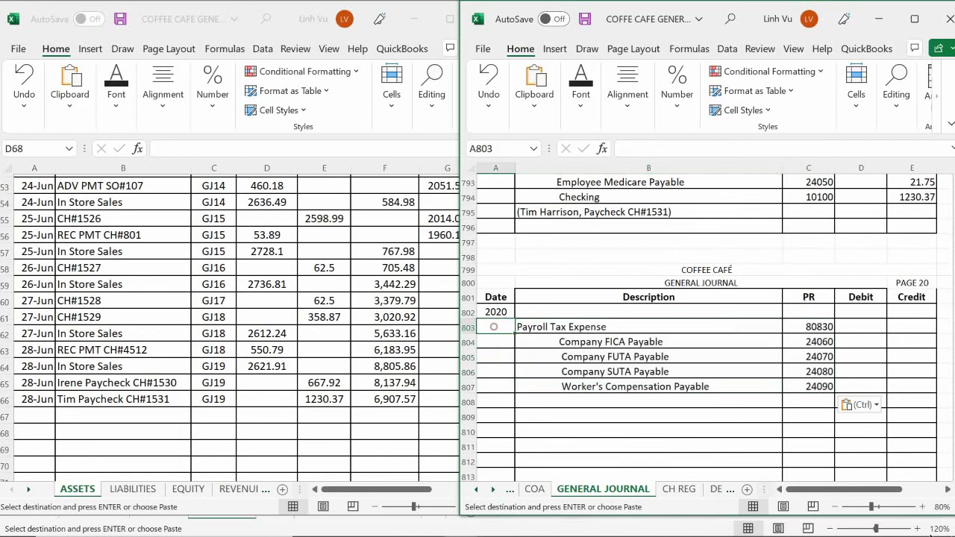
{"action": "type", "text": "6/28"}
{"action": "key", "text": "Return"}
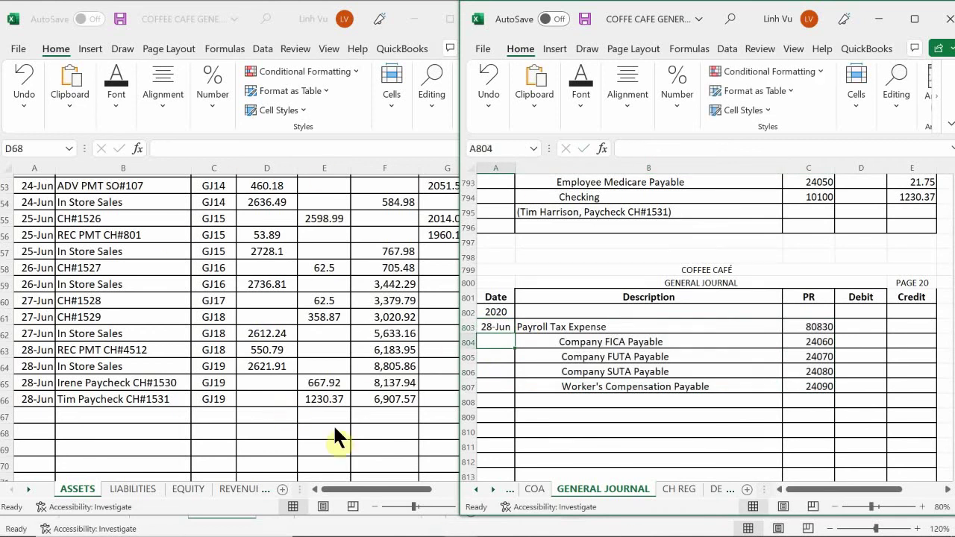
{"action": "left_click", "coordinate": [463, 523]}
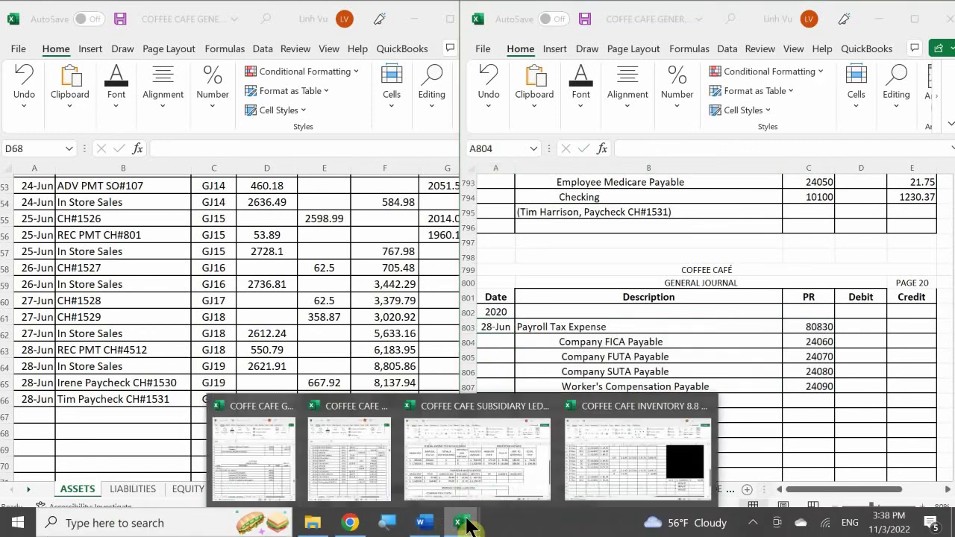
- In the subsidiary ledger, link the new row's gross pay to the $1,500.00 in row 16
{"action": "left_click", "coordinate": [458, 481]}
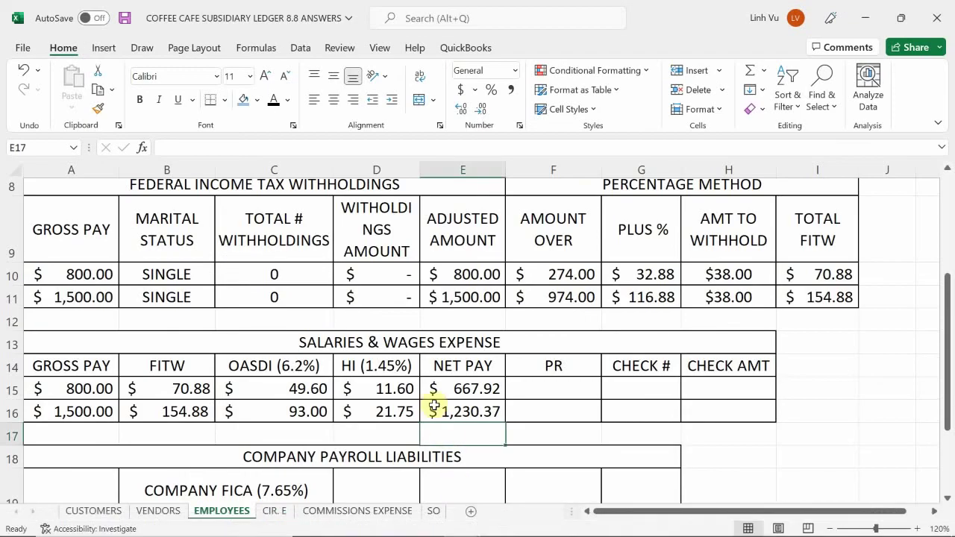
{"action": "left_click", "coordinate": [283, 368]}
{"action": "scroll", "coordinate": [282, 368], "scroll_direction": "down", "scroll_amount": 3}
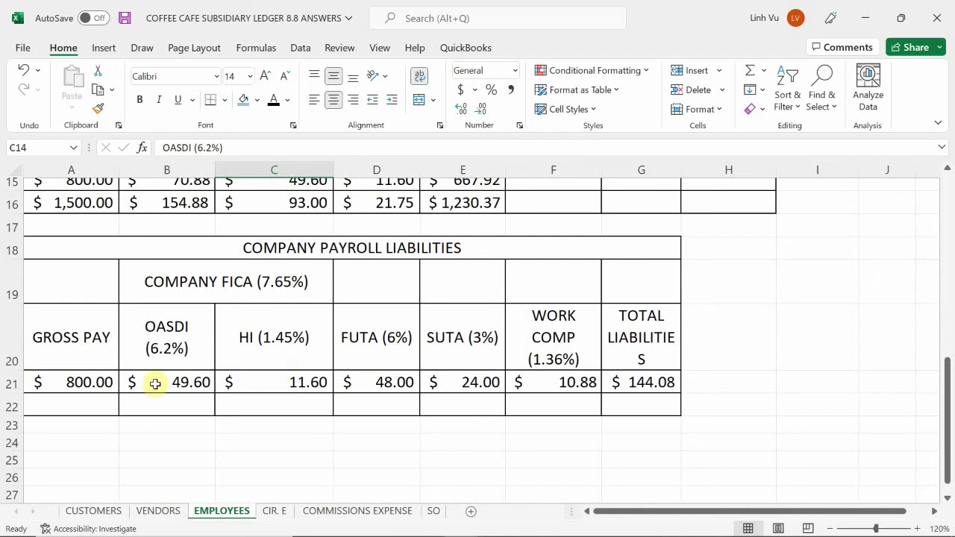
{"action": "left_click", "coordinate": [72, 405]}
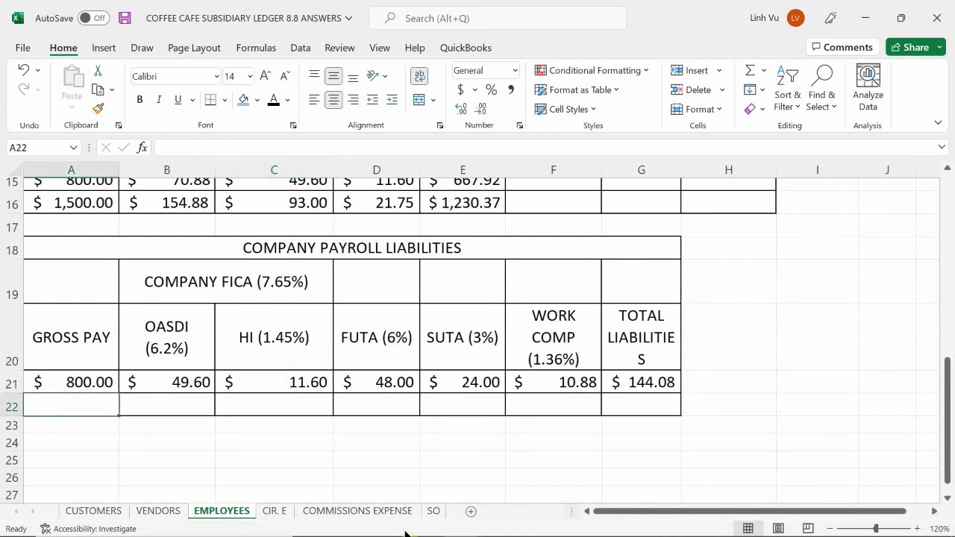
{"action": "type", "text": "="}
{"action": "scroll", "coordinate": [332, 489], "scroll_direction": "up", "scroll_amount": 2}
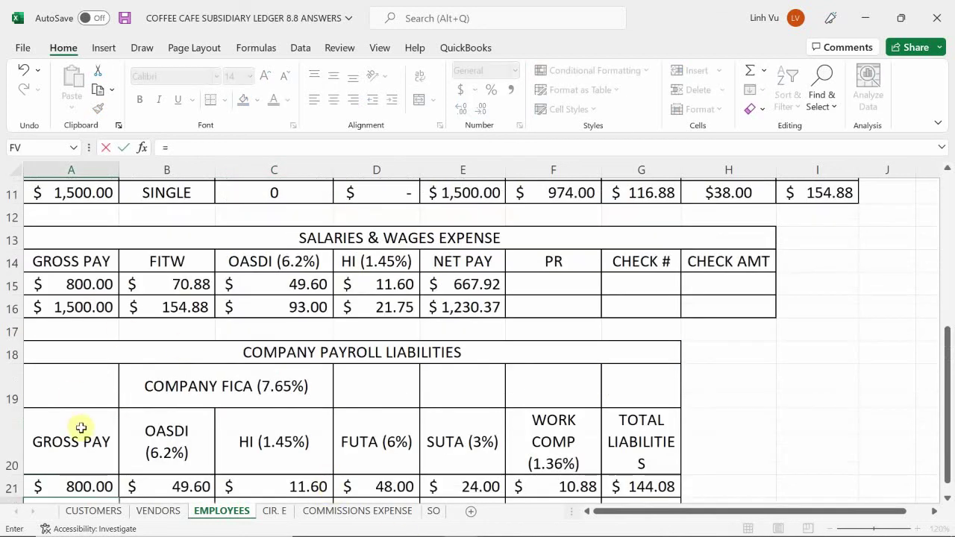
{"action": "left_click", "coordinate": [91, 307]}
{"action": "key", "text": "Return"}
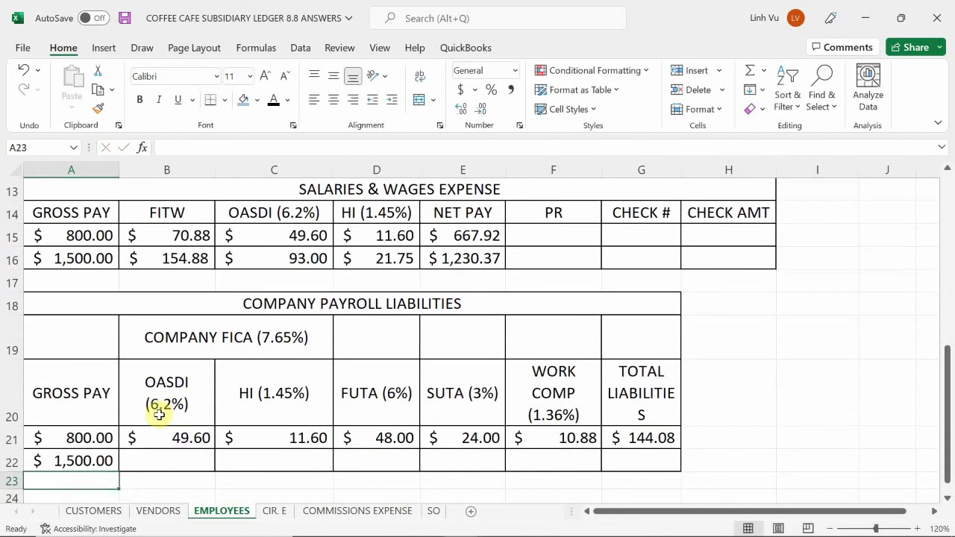
- Link the row's OASDI and HI cells to row 16's employee amounts, giving HI 21.75
{"action": "key", "text": "Right"}
{"action": "key", "text": "Up"}
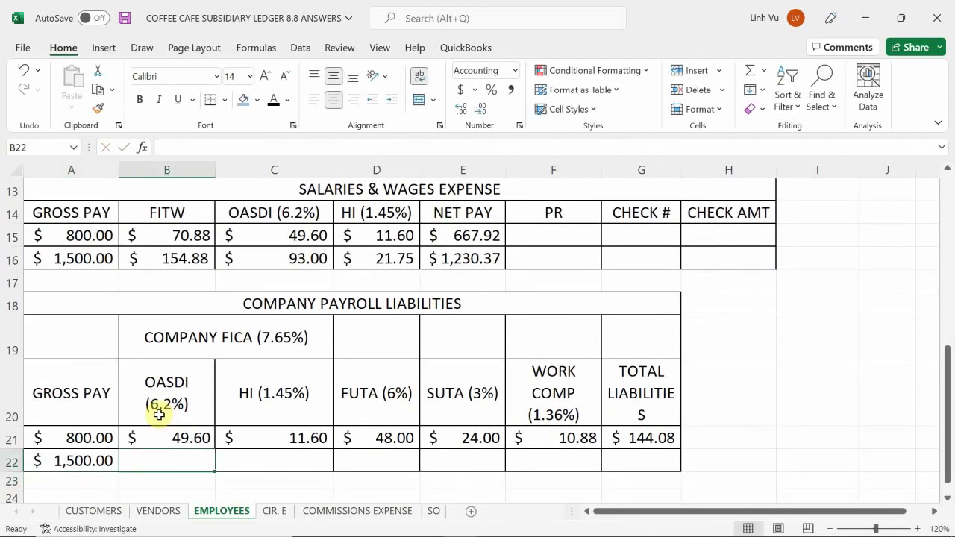
{"action": "type", "text": "="}
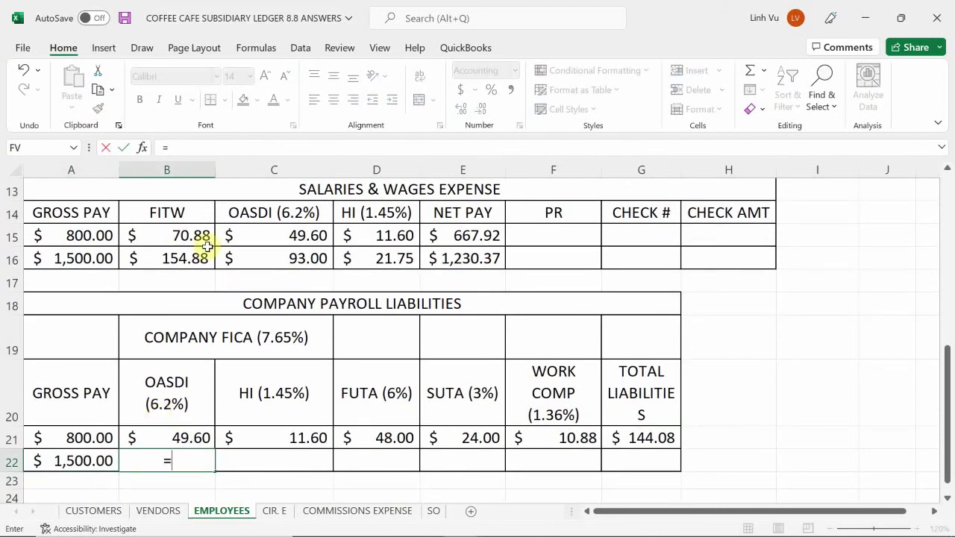
{"action": "left_click", "coordinate": [264, 257]}
{"action": "key", "text": "Return"}
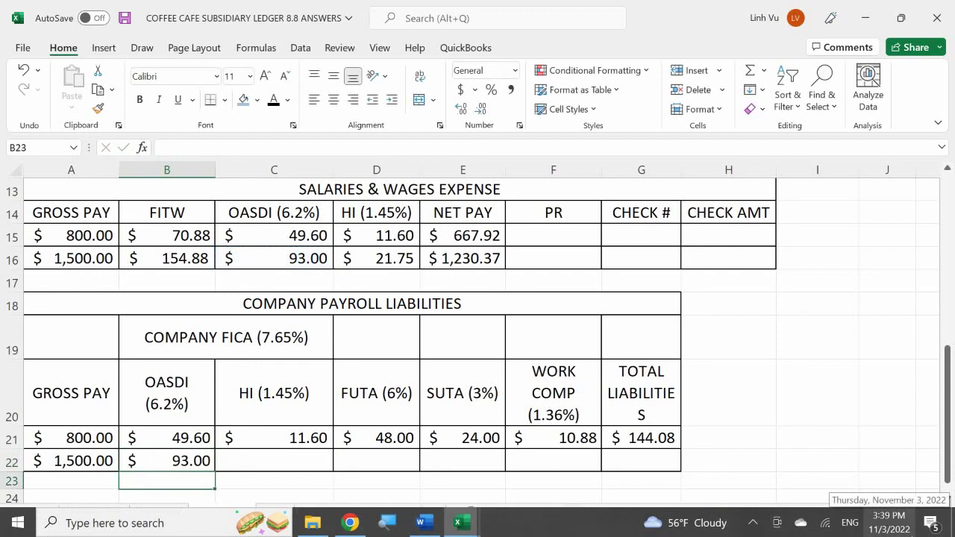
{"action": "left_click", "coordinate": [274, 460]}
{"action": "type", "text": "="}
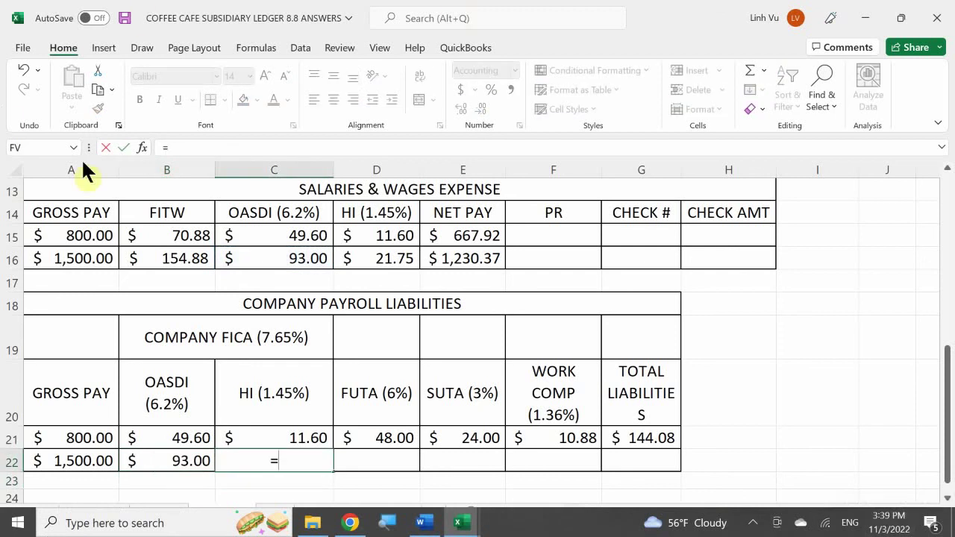
{"action": "left_click", "coordinate": [371, 254]}
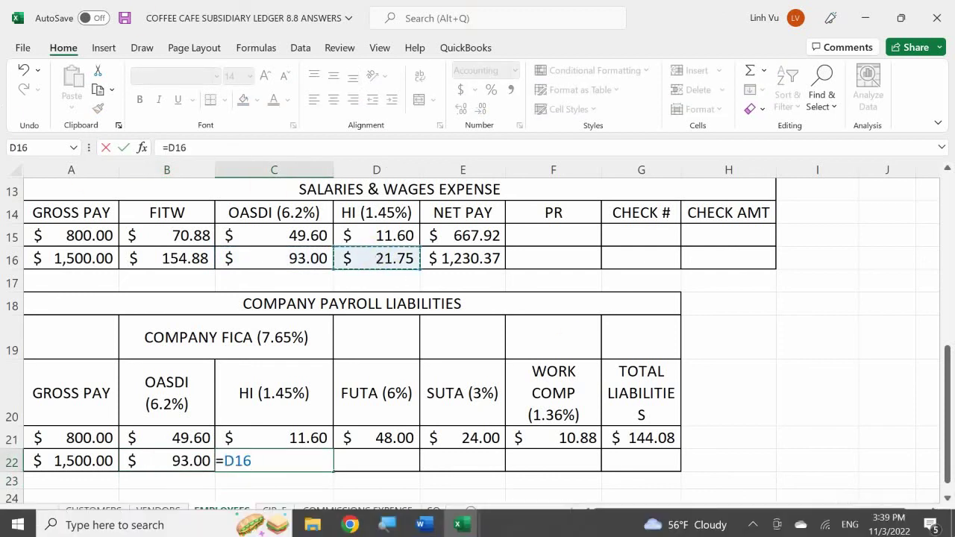
{"action": "key", "text": "Return"}
- Compute FUTA with =ROUND(A22*0.06,2) for 90.00 and SUTA at 3% for 45.00
{"action": "type", "text": "="}
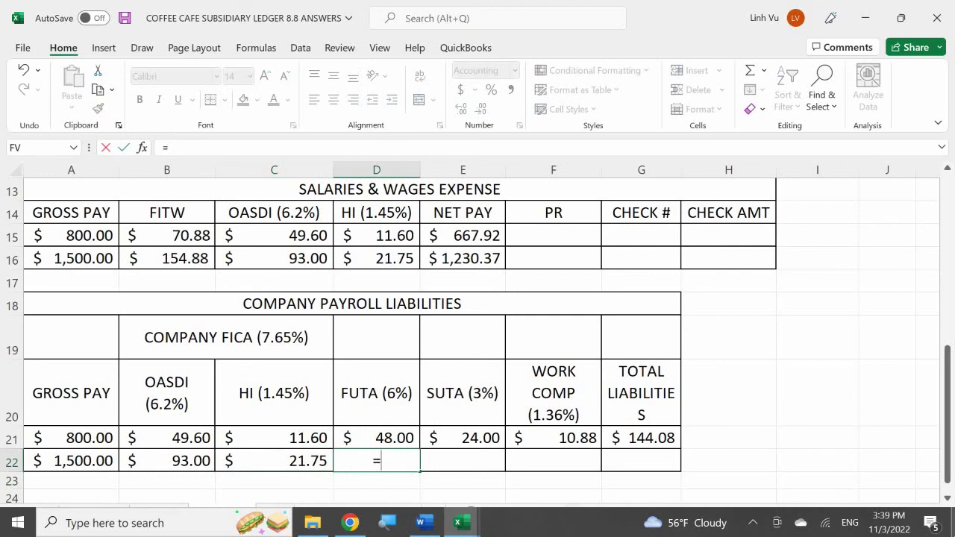
{"action": "type", "text": "round("}
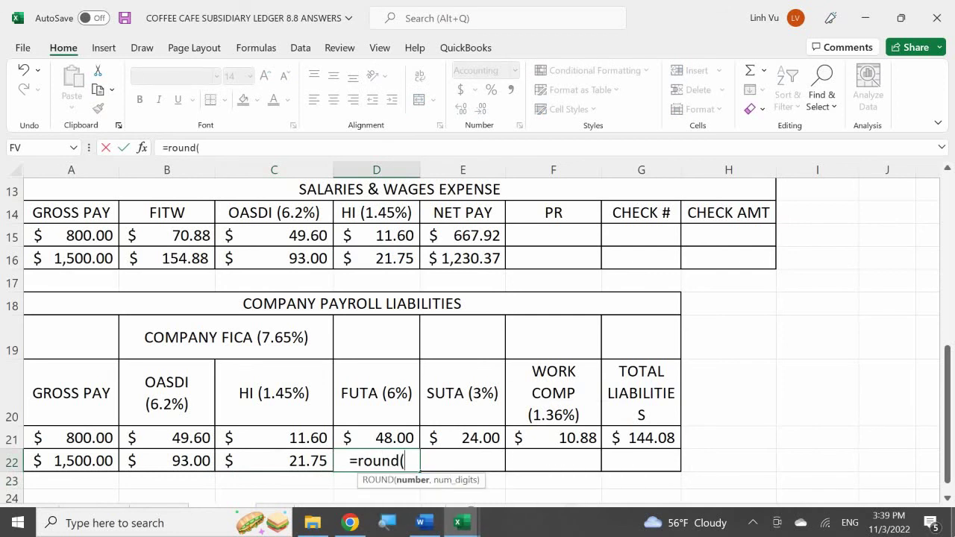
{"action": "left_click", "coordinate": [273, 460]}
{"action": "left_click", "coordinate": [71, 460]}
{"action": "type", "text": "*"}
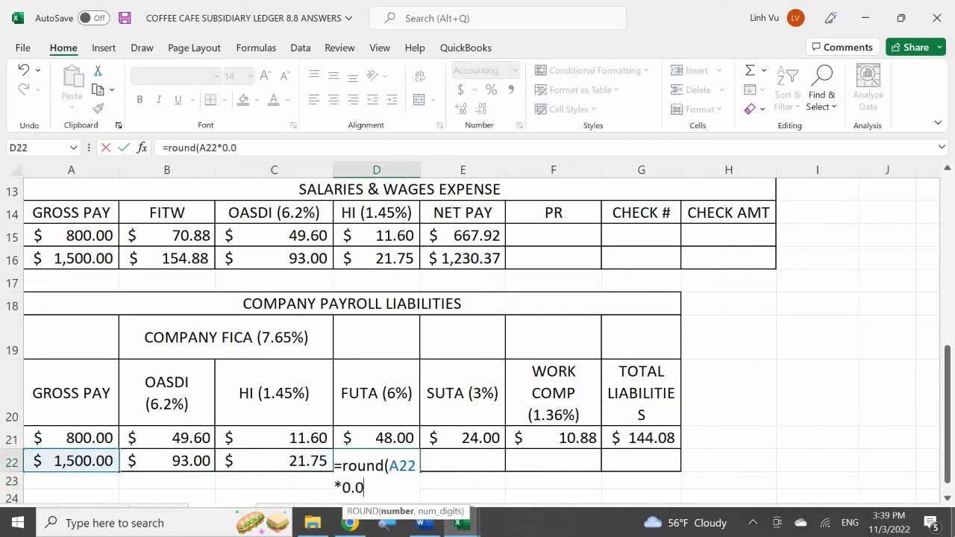
{"action": "type", "text": "0.06,2"}
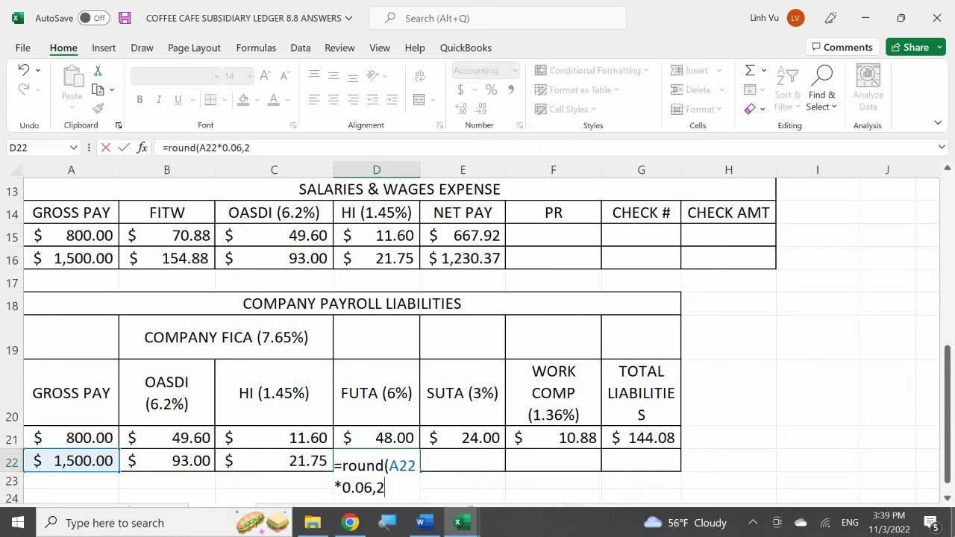
{"action": "key", "text": "Return"}
{"action": "left_click", "coordinate": [463, 461]}
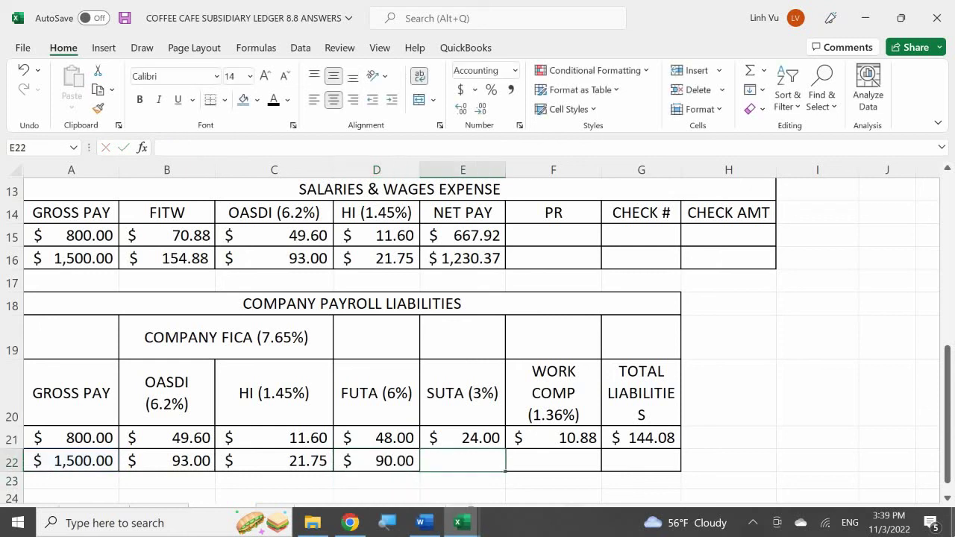
{"action": "type", "text": "=round("}
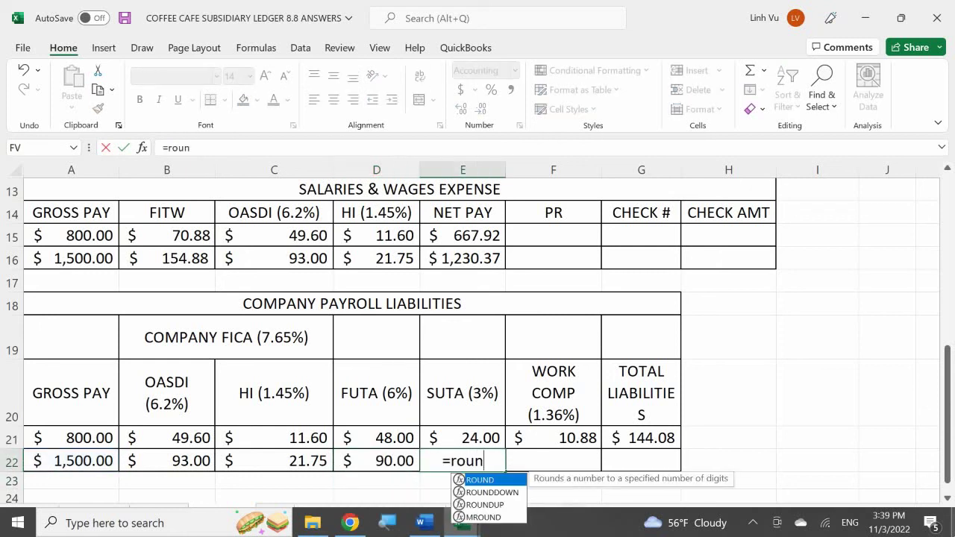
{"action": "key", "text": "Left"}
{"action": "key", "text": "Left"}
{"action": "key", "text": "Left"}
{"action": "key", "text": "Left"}
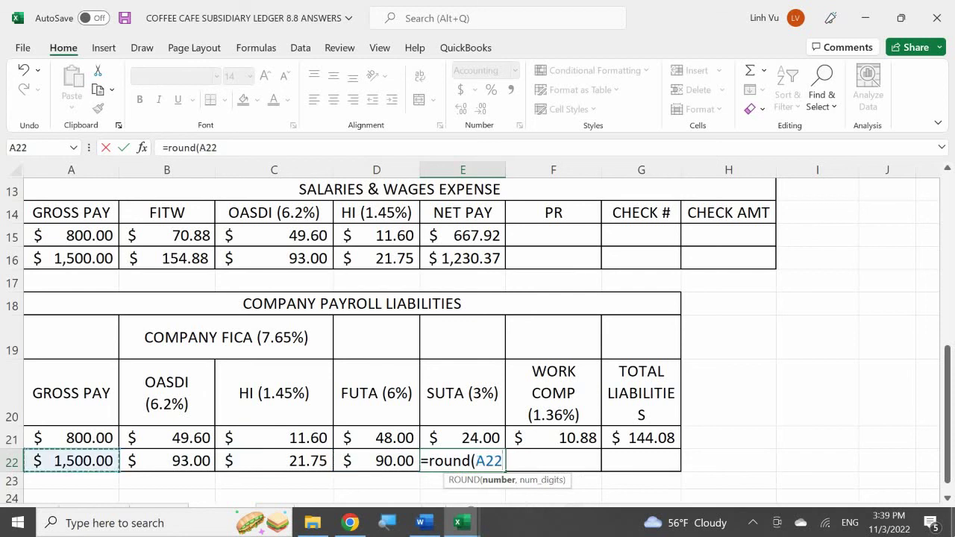
{"action": "type", "text": "*0."}
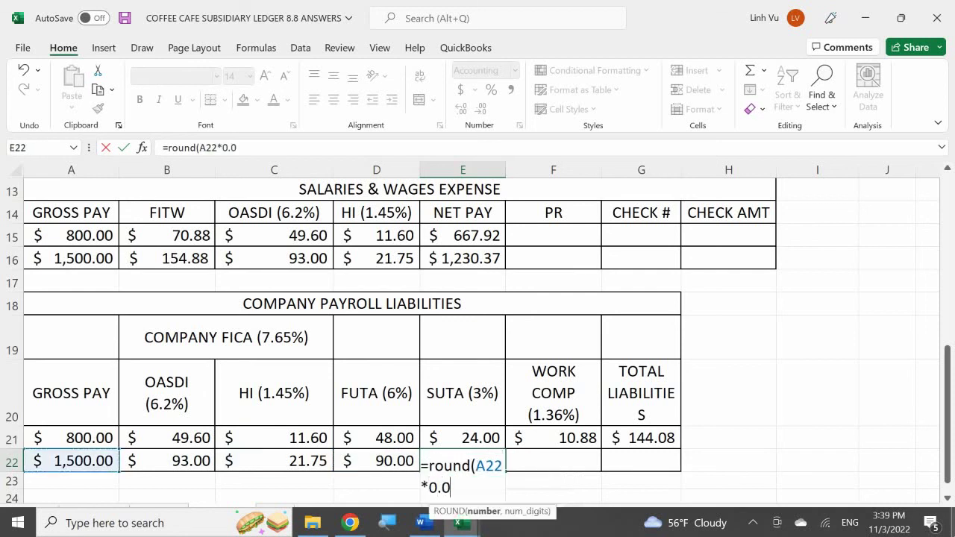
{"action": "type", "text": "03,2"}
{"action": "key", "text": "Return"}
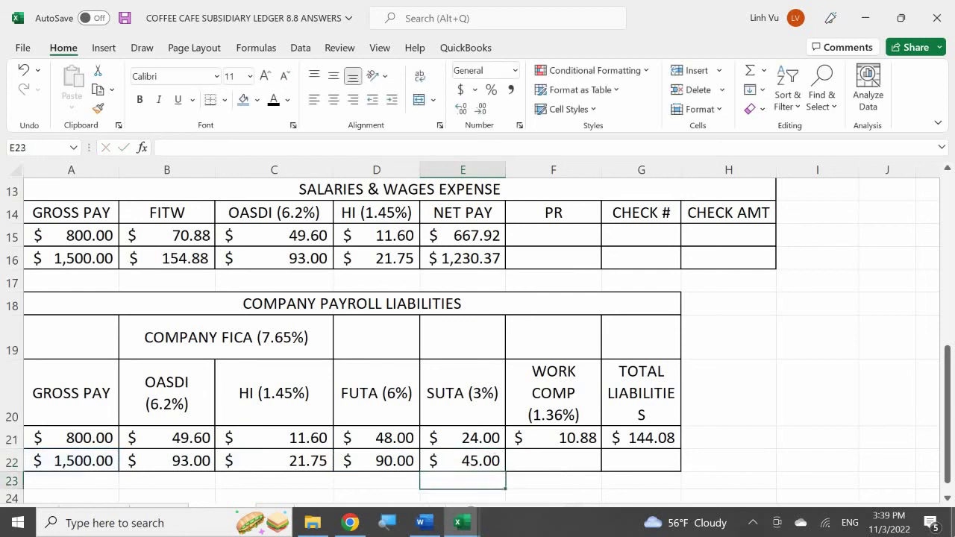
- Compute workers' comp with =ROUND(A22*0.0136,2), giving 20.40
{"action": "left_click", "coordinate": [553, 460]}
{"action": "type", "text": "=round("}
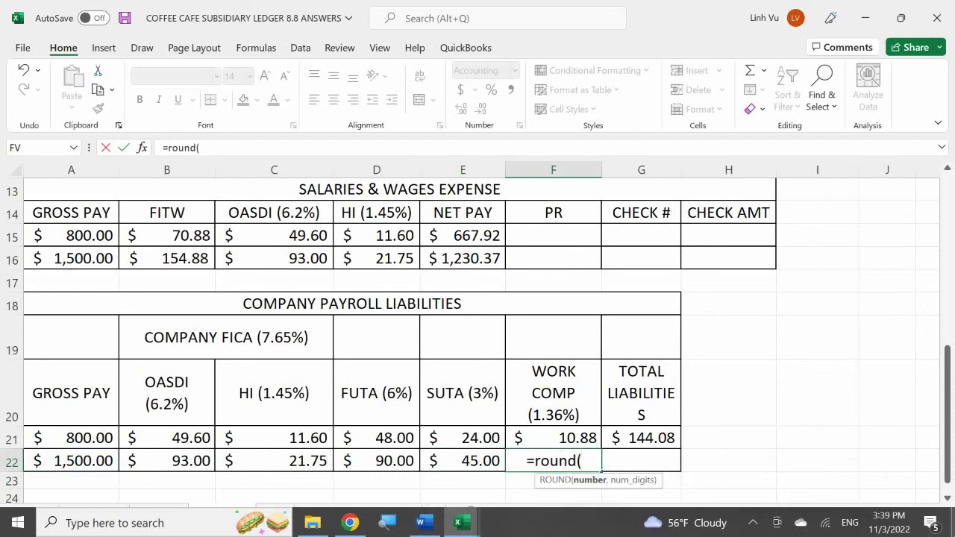
{"action": "key", "text": "Left"}
{"action": "key", "text": "Left"}
{"action": "key", "text": "Left"}
{"action": "key", "text": "Left"}
{"action": "key", "text": "Left"}
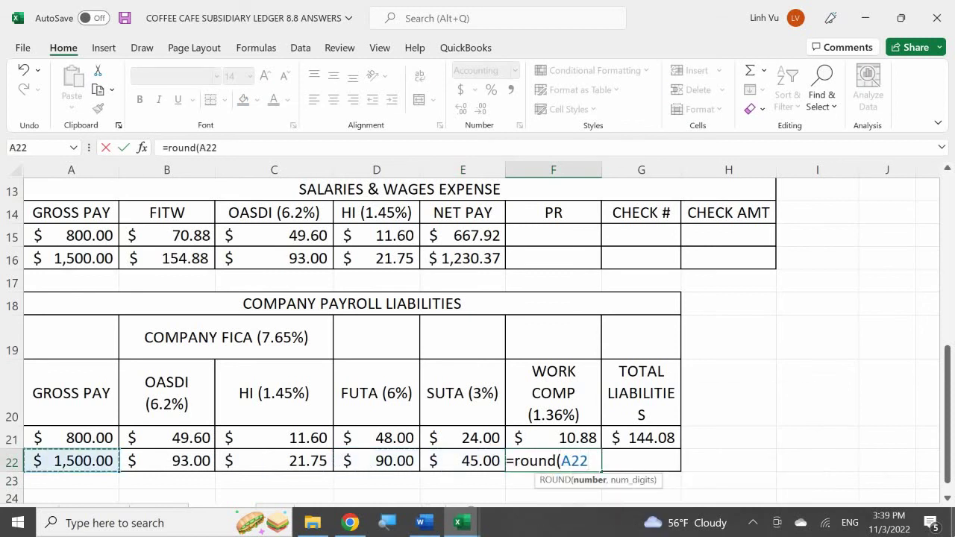
{"action": "type", "text": "*0.0"}
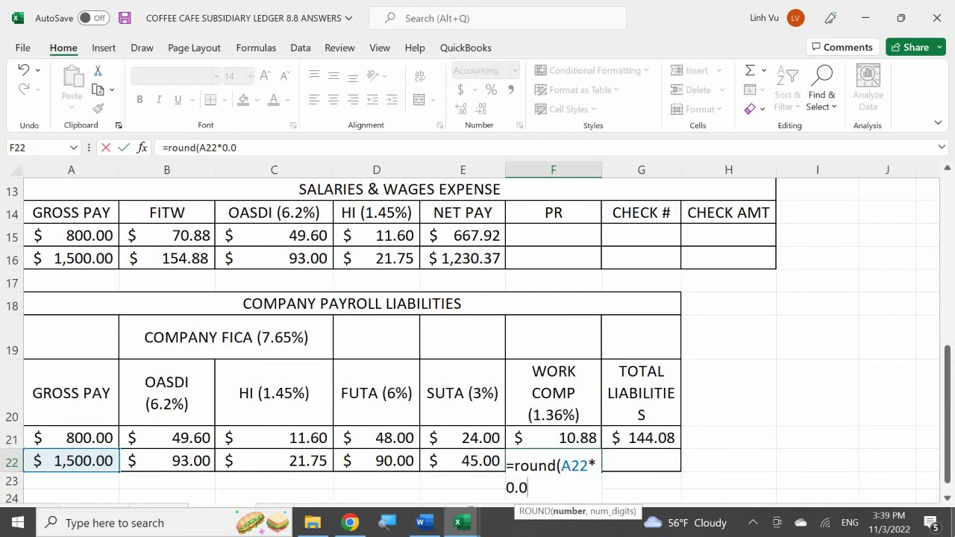
{"action": "type", "text": "136,2"}
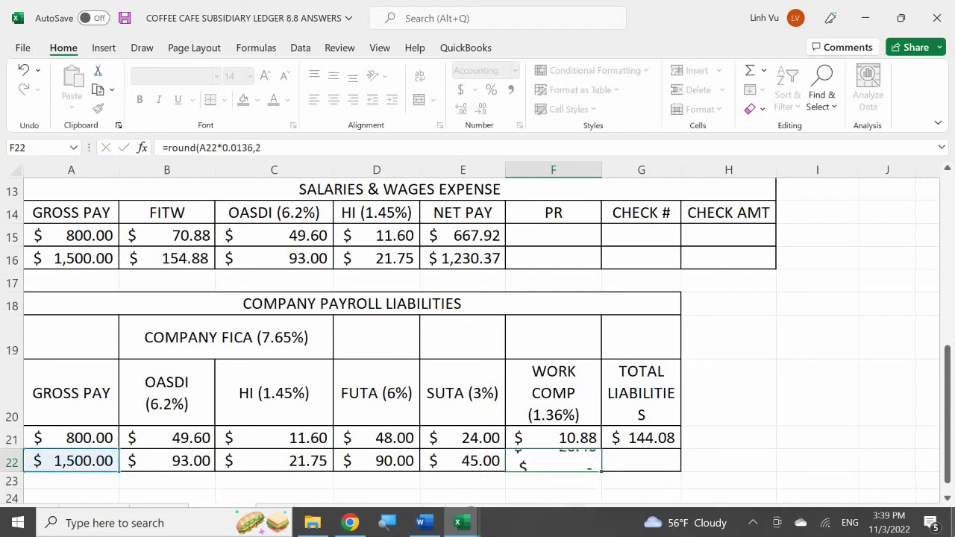
{"action": "key", "text": "Return"}
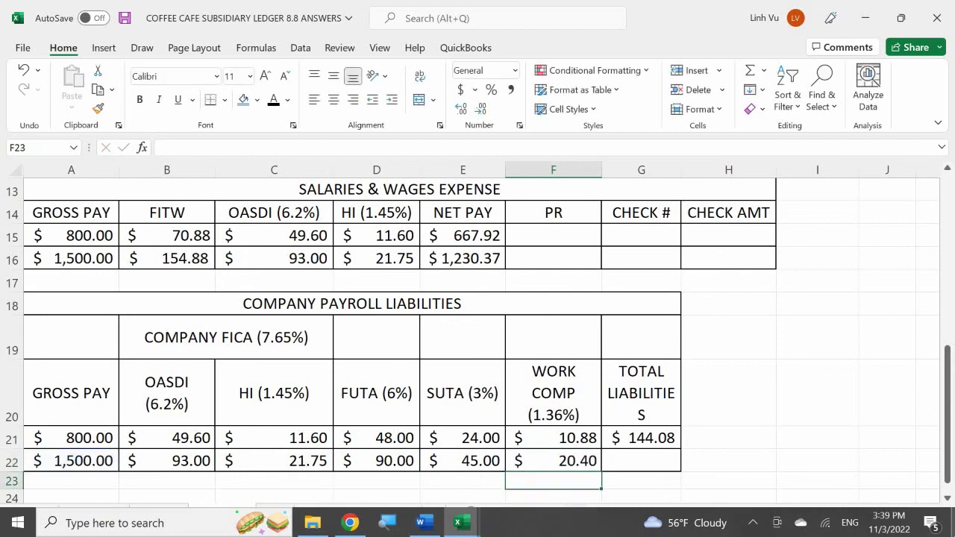
- Total the row in G22 with =SUM(B22:F22), giving 270.15
{"action": "key", "text": "Right"}
{"action": "key", "text": "Up"}
{"action": "type", "text": "="}
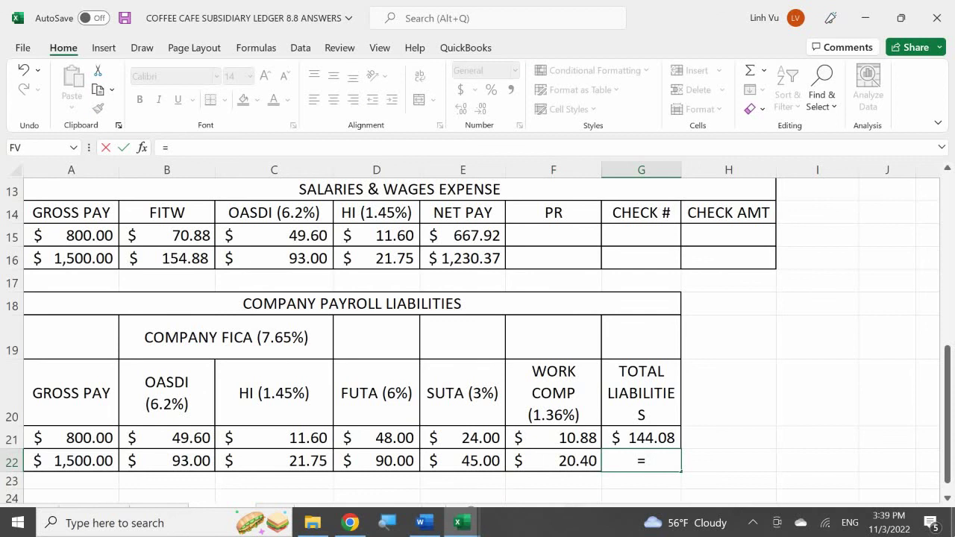
{"action": "type", "text": "sim"}
{"action": "key", "text": "BackSpace"}
{"action": "key", "text": "BackSpace"}
{"action": "type", "text": "um"}
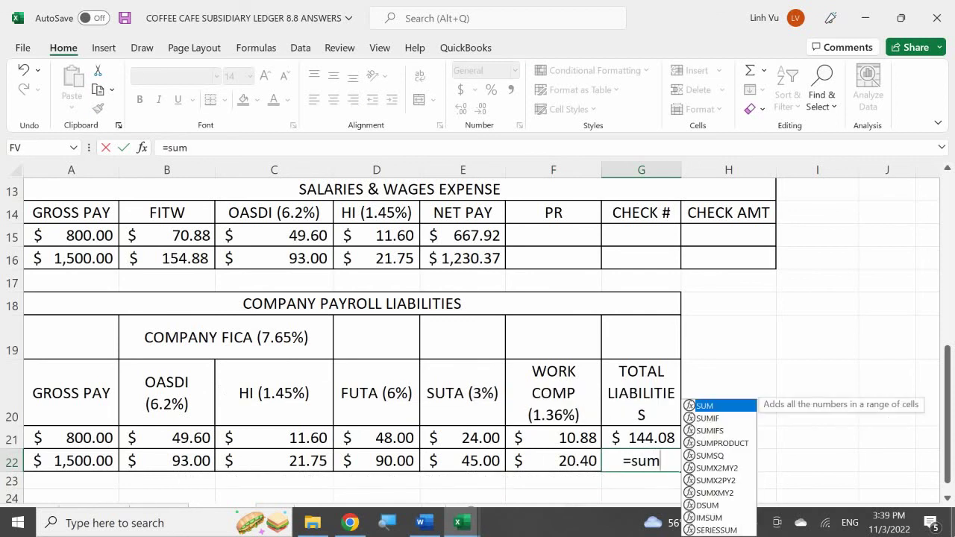
{"action": "type", "text": "("}
{"action": "key", "text": "BackSpace"}
{"action": "type", "text": "("}
{"action": "key", "text": "Left"}
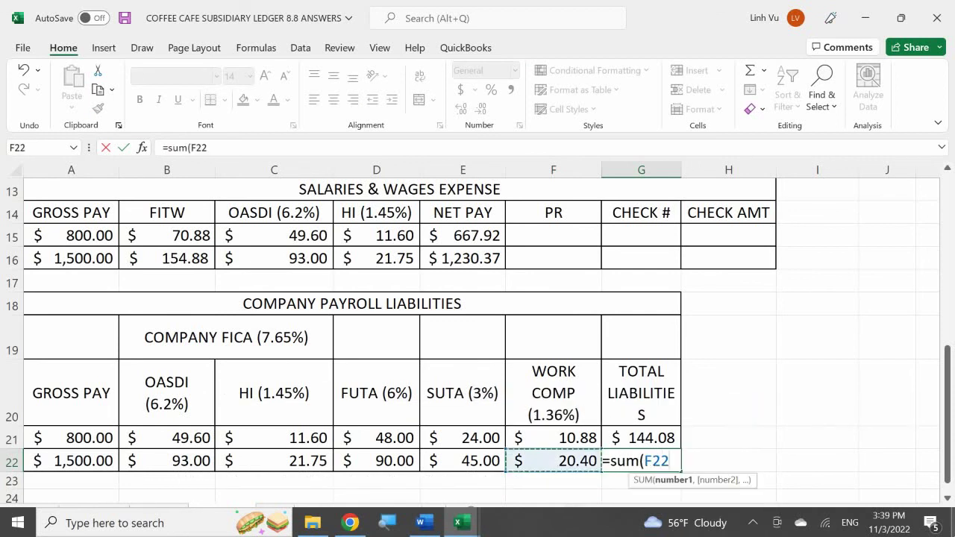
{"action": "key", "text": "shift+Left"}
{"action": "key", "text": "shift+Left"}
{"action": "key", "text": "shift+Left"}
{"action": "key", "text": "shift+Left"}
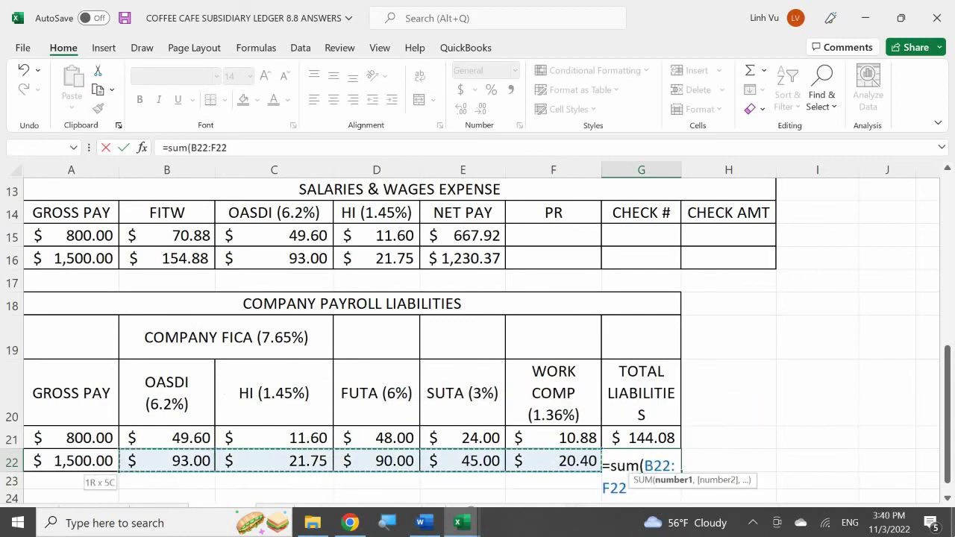
{"action": "key", "text": "Return"}
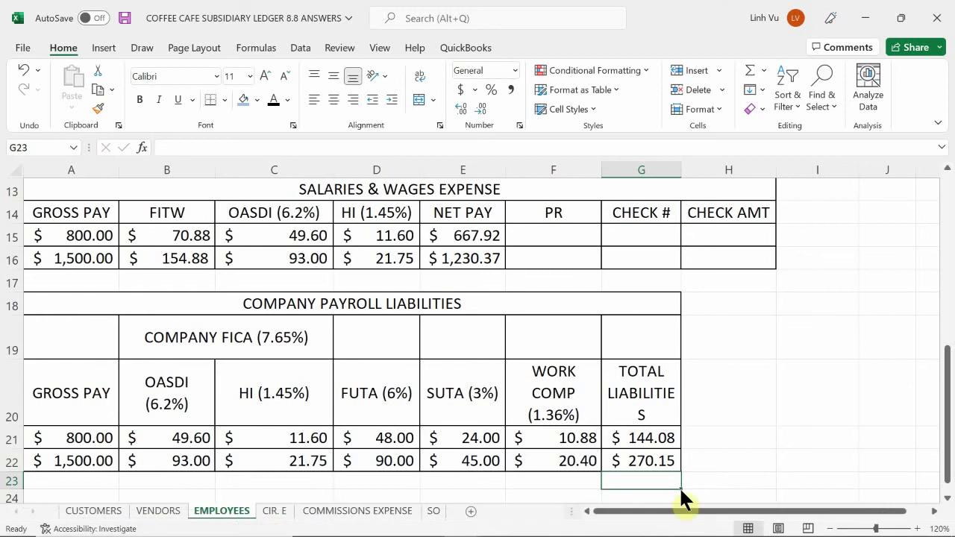
- In the General Journal, make the Payroll Tax Expense debit in D803 a SUM of the credit rows
{"action": "left_click", "coordinate": [461, 522]}
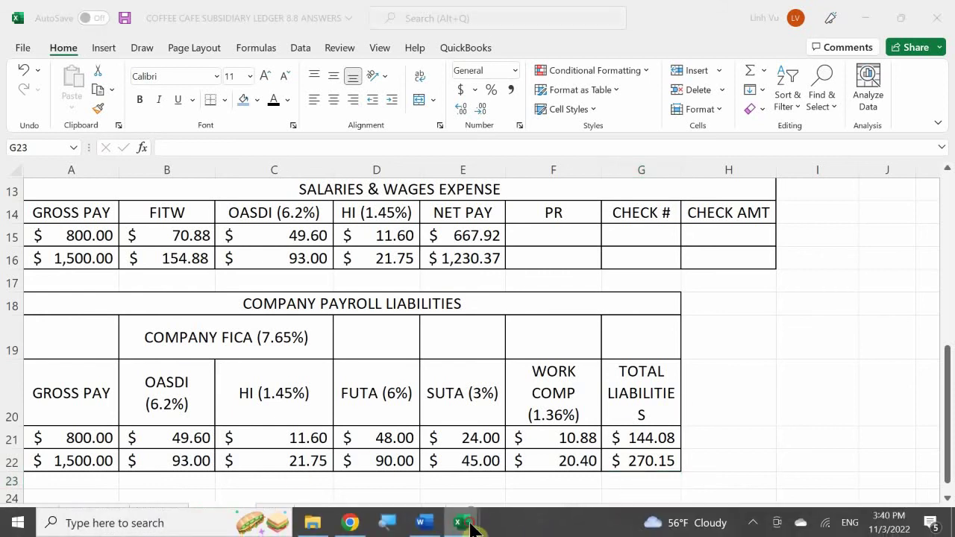
{"action": "left_click", "coordinate": [266, 440]}
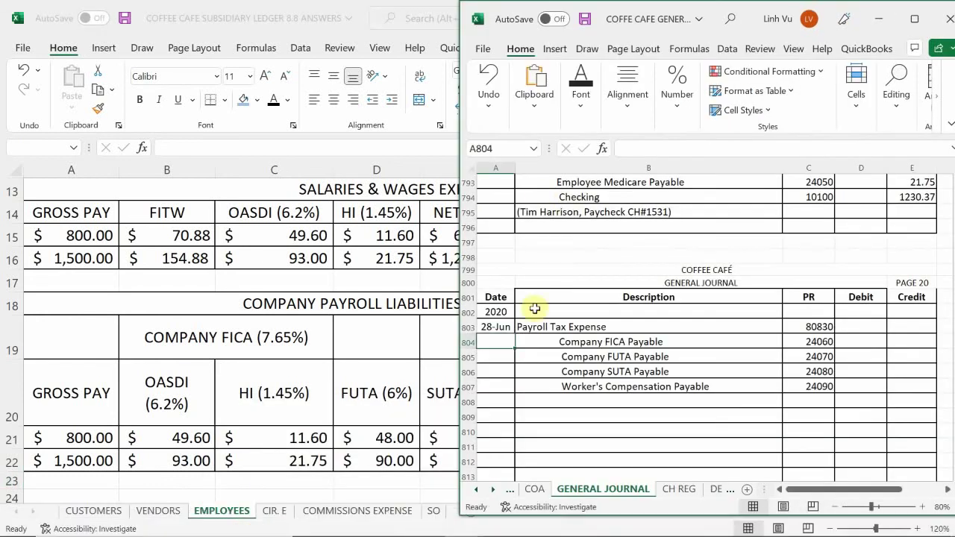
{"action": "left_click", "coordinate": [854, 328]}
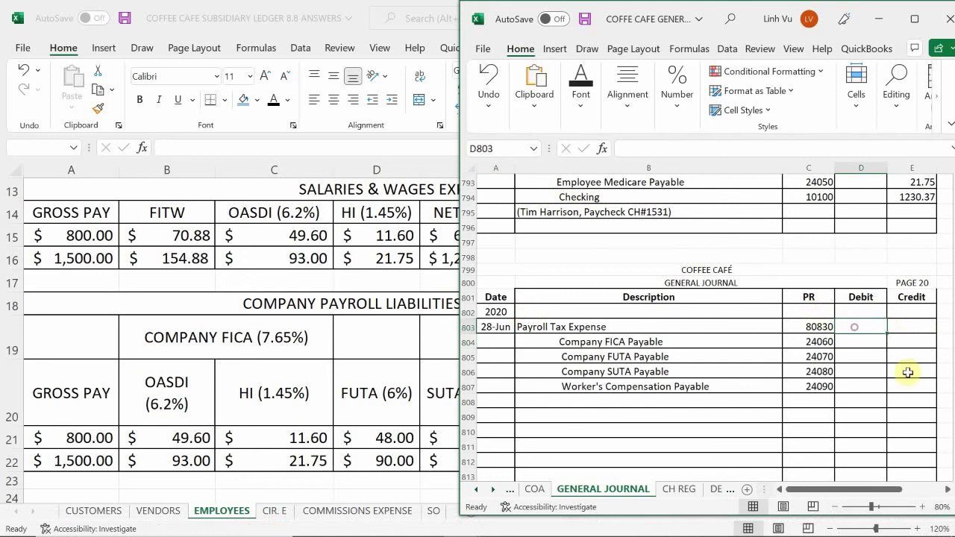
{"action": "type", "text": "="}
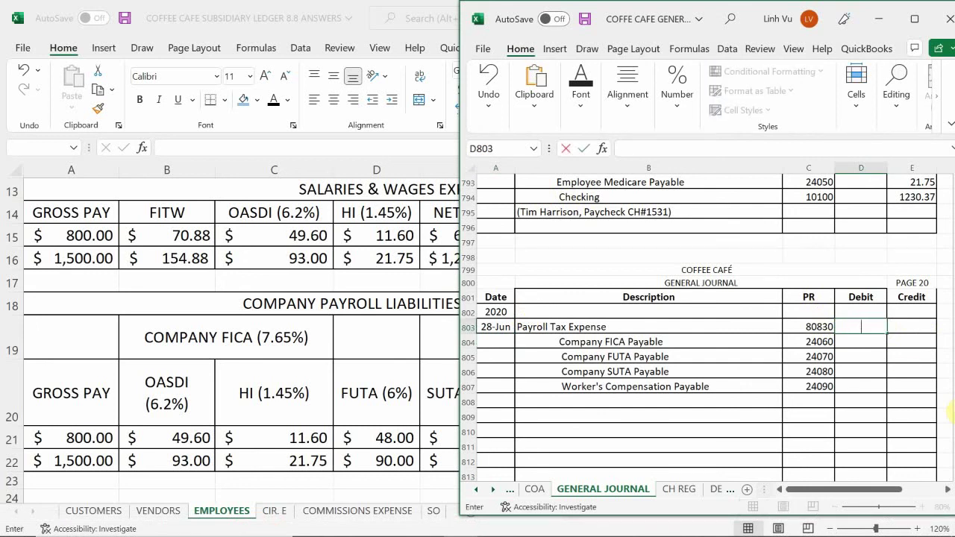
{"action": "type", "text": "sy"}
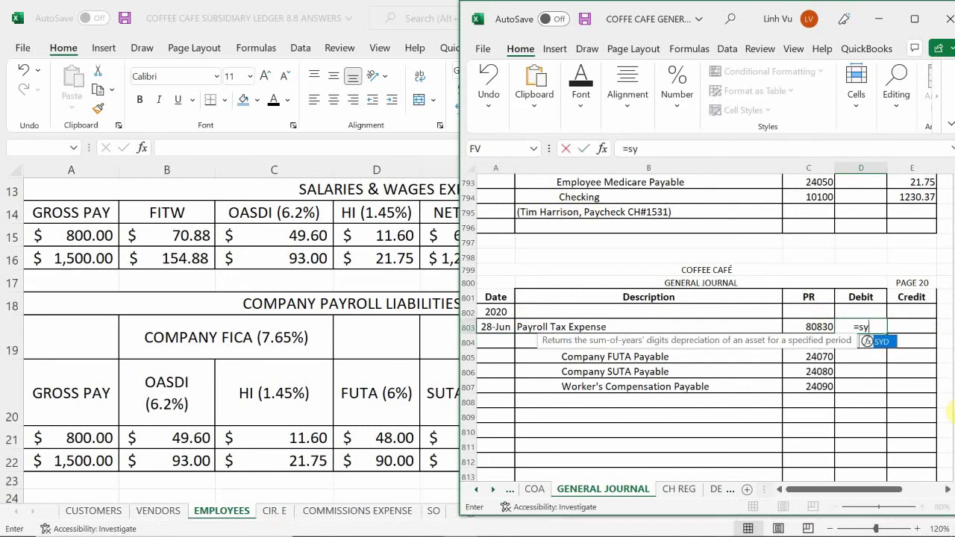
{"action": "key", "text": "BackSpace"}
{"action": "type", "text": "um("}
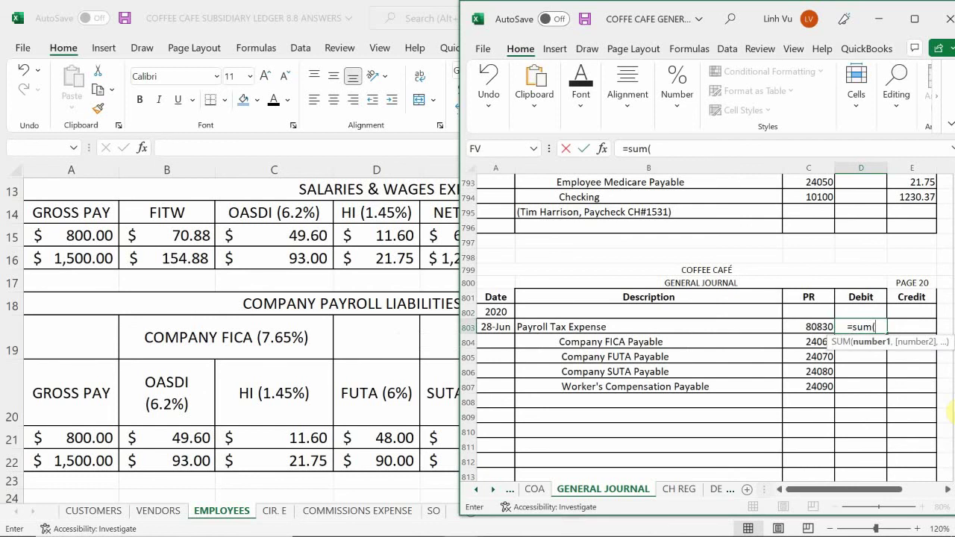
{"action": "left_click_drag", "start_coordinate": [912, 326], "coordinate": [911, 341]}
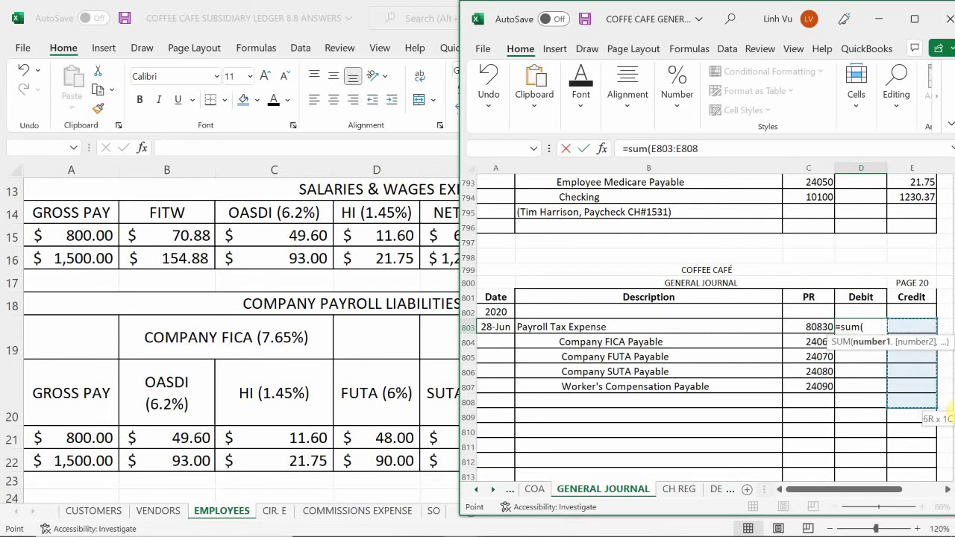
{"action": "key", "text": "Return"}
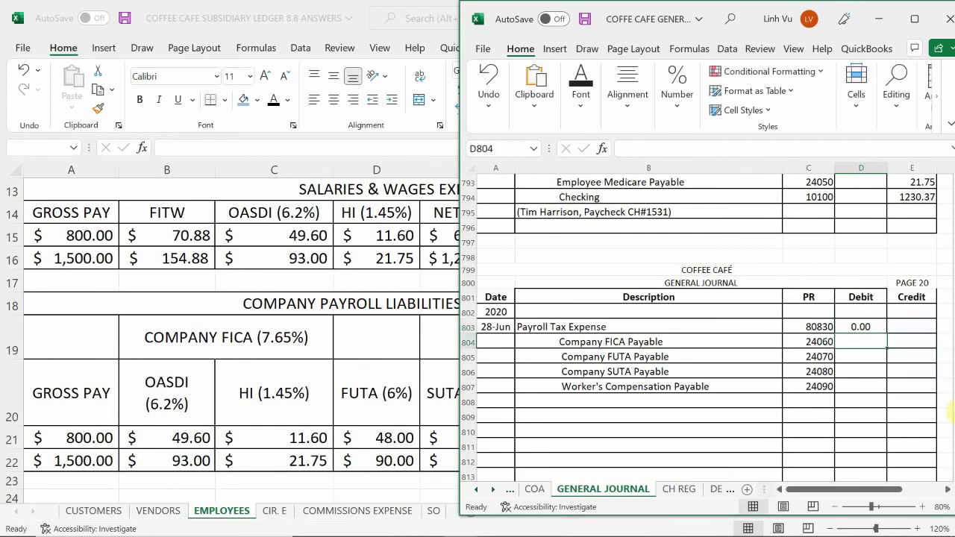
- Credit Company FICA Payable =93+21.75 (114.75), FUTA Payable 90 and SUTA Payable 45
{"action": "key", "text": "Down"}
{"action": "key", "text": "Right"}
{"action": "key", "text": "Up"}
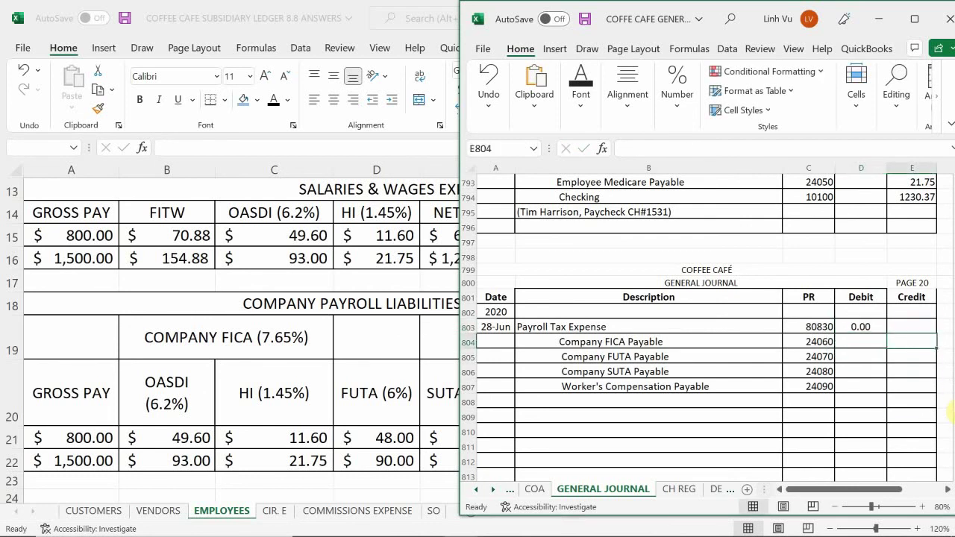
{"action": "type", "text": "="}
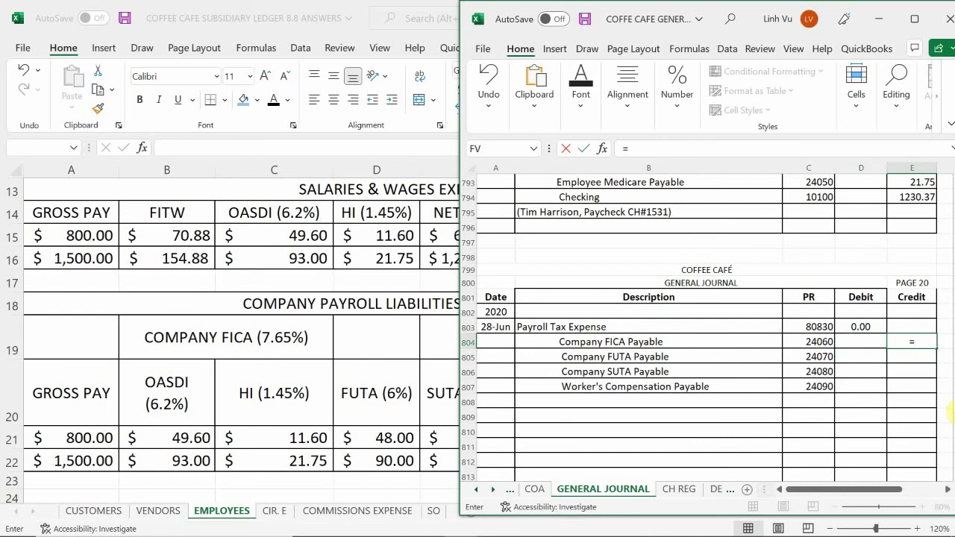
{"action": "type", "text": "93+21.75"}
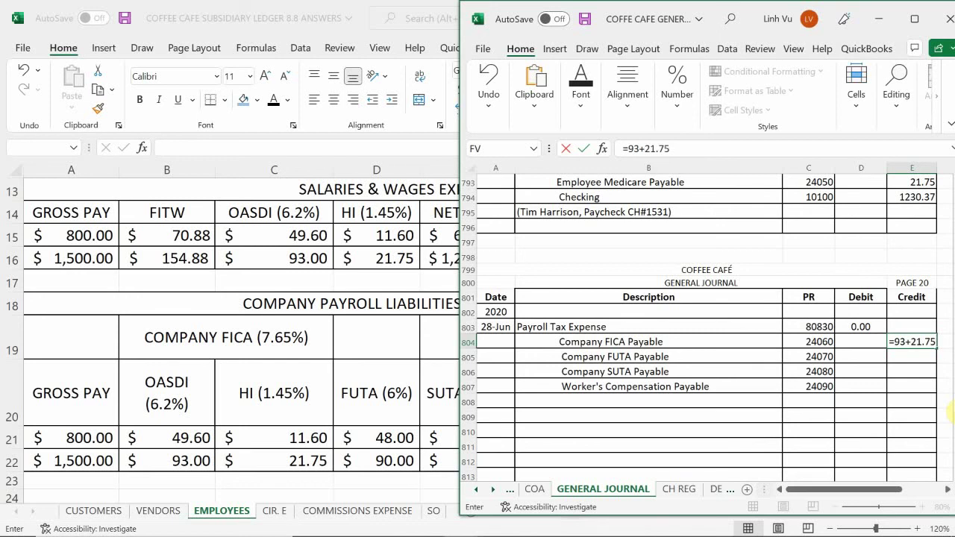
{"action": "key", "text": "Return"}
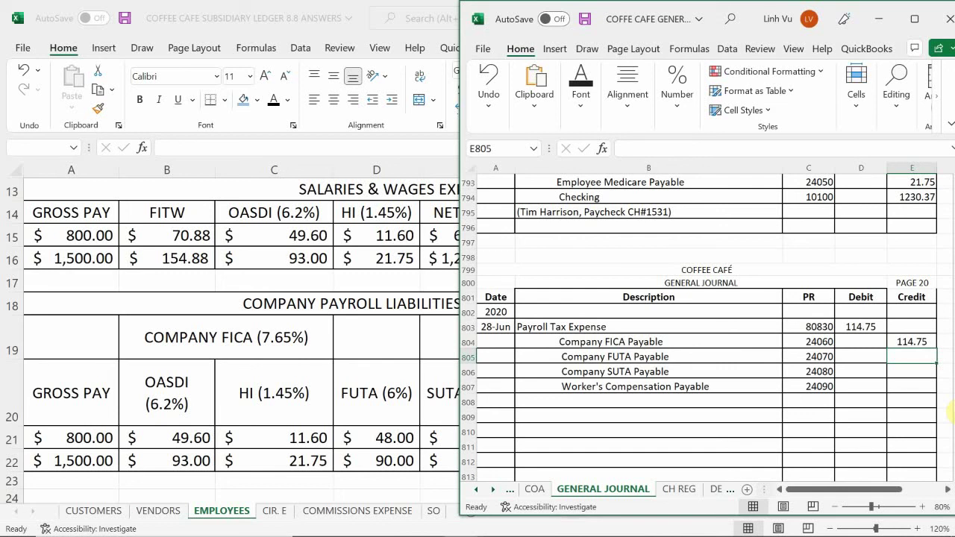
{"action": "type", "text": "90"}
{"action": "key", "text": "Return"}
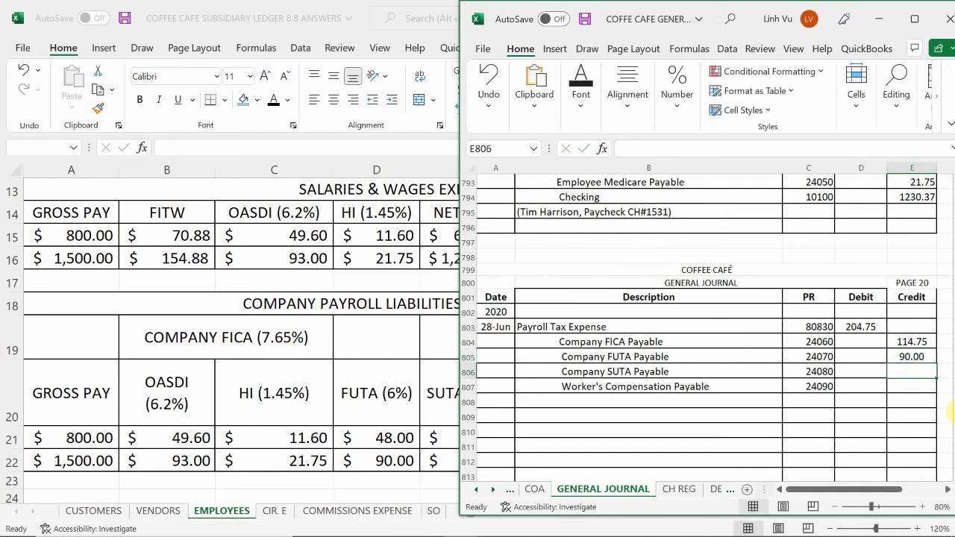
{"action": "type", "text": "45"}
{"action": "key", "text": "Return"}
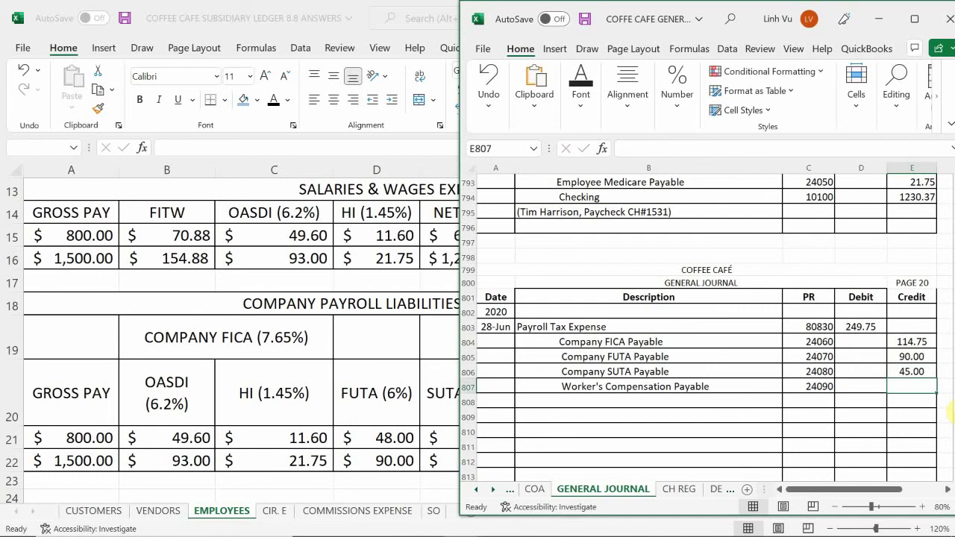
{"action": "left_click", "coordinate": [347, 409]}
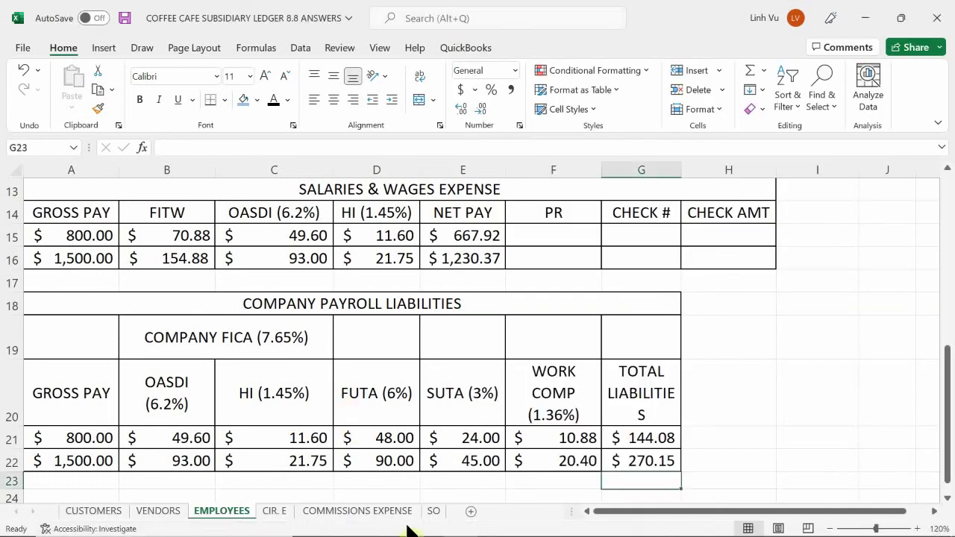
- Check the payroll liabilities figures, then return to the General Journal
{"action": "left_click", "coordinate": [454, 522]}
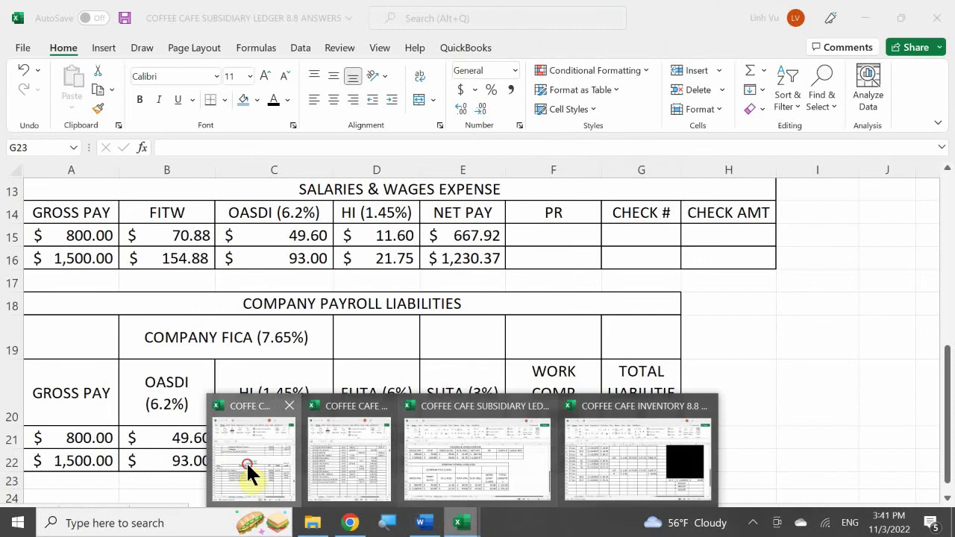
{"action": "left_click", "coordinate": [250, 462]}
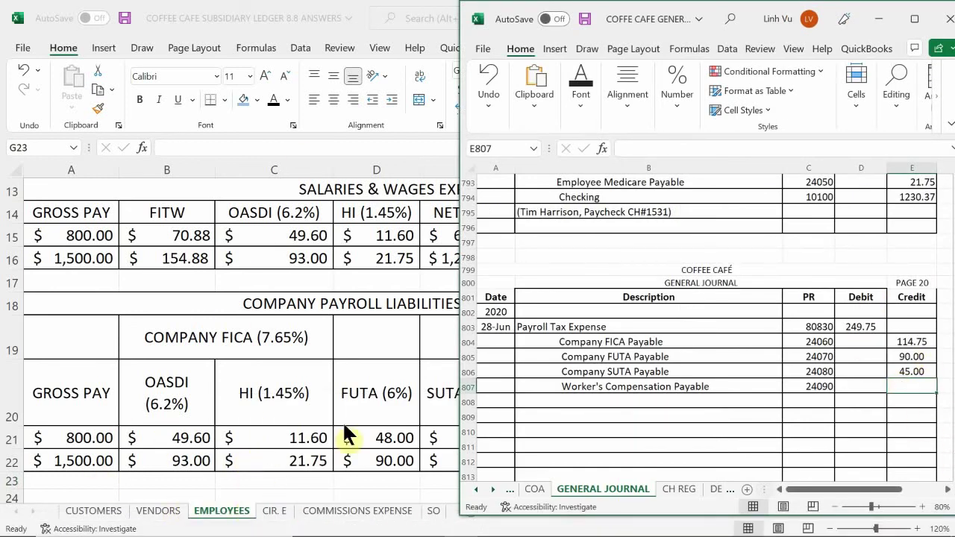
{"action": "left_click", "coordinate": [367, 408]}
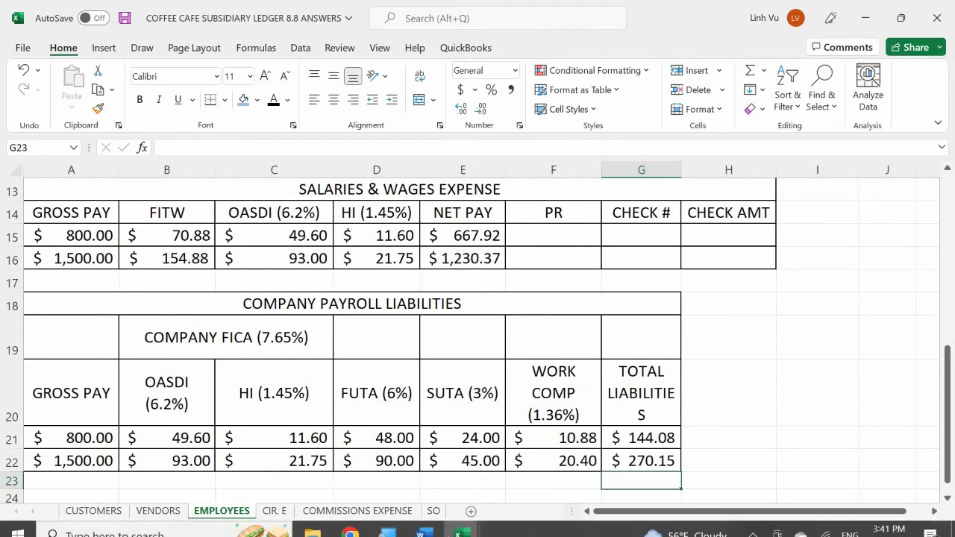
{"action": "mouse_move", "coordinate": [461, 522]}
{"action": "left_click", "coordinate": [253, 457]}
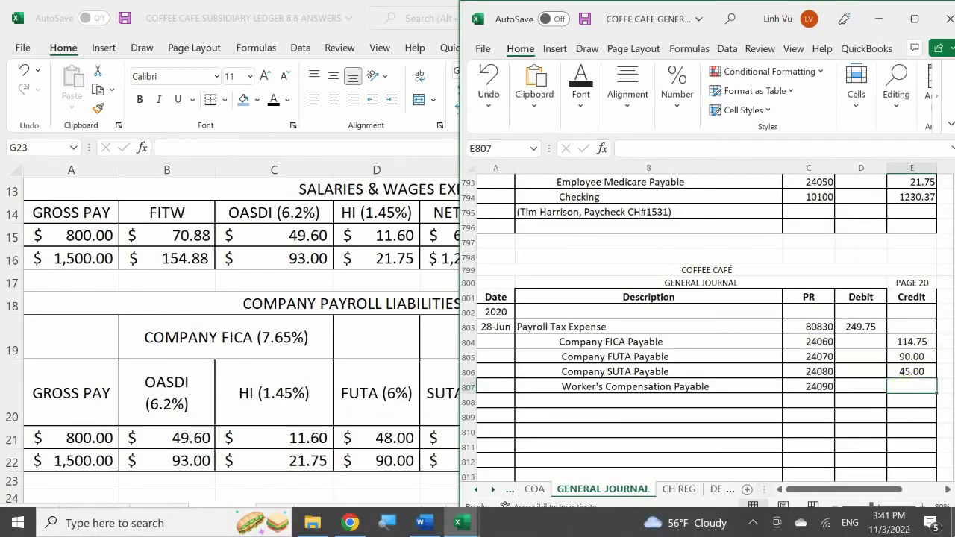
- Credit Worker's Compensation Payable 20.40 and type '(Tim's Payroll Tax Liabilties)' in B808
{"action": "type", "text": "20.40"}
{"action": "key", "text": "BackSpace"}
{"action": "key", "text": "BackSpace"}
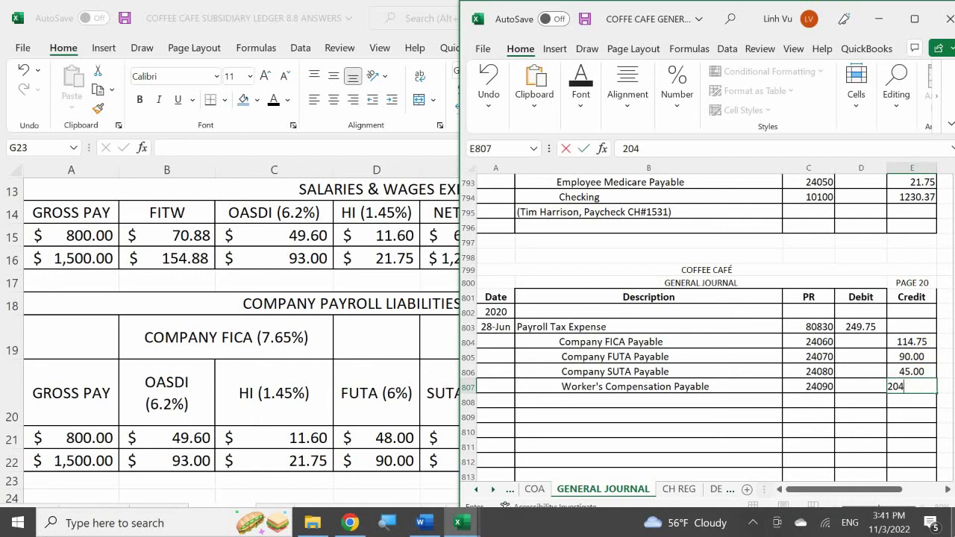
{"action": "type", "text": ".40"}
{"action": "key", "text": "Return"}
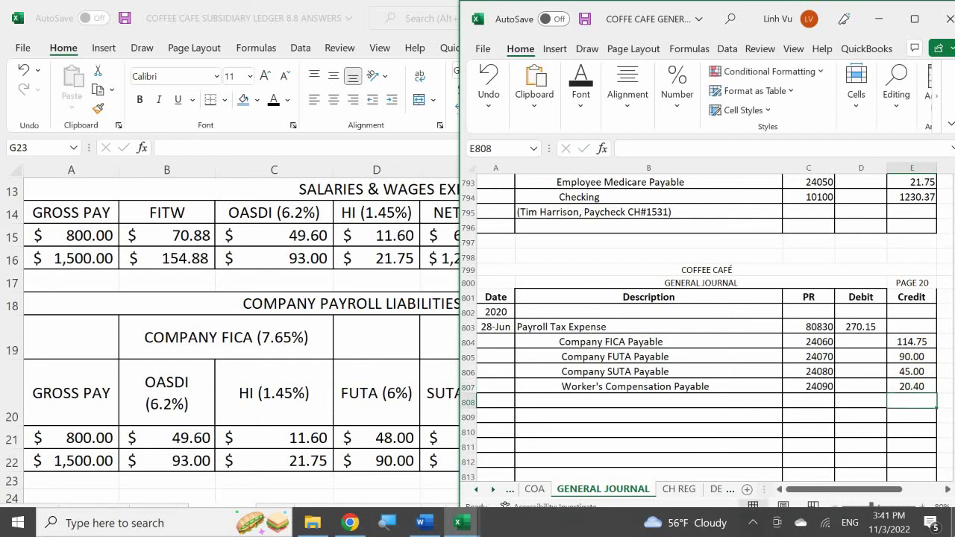
{"action": "left_click", "coordinate": [551, 407]}
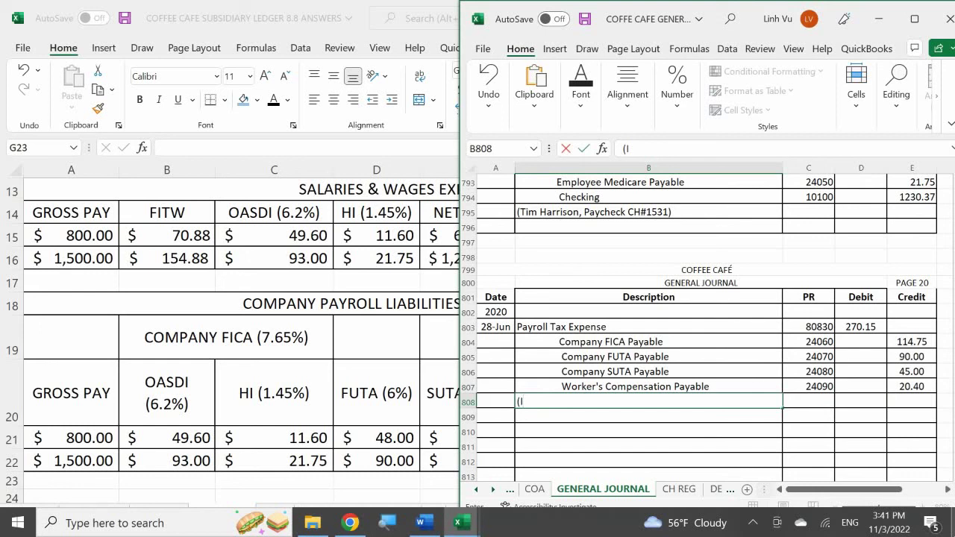
{"action": "type", "text": "Tim's Payr"}
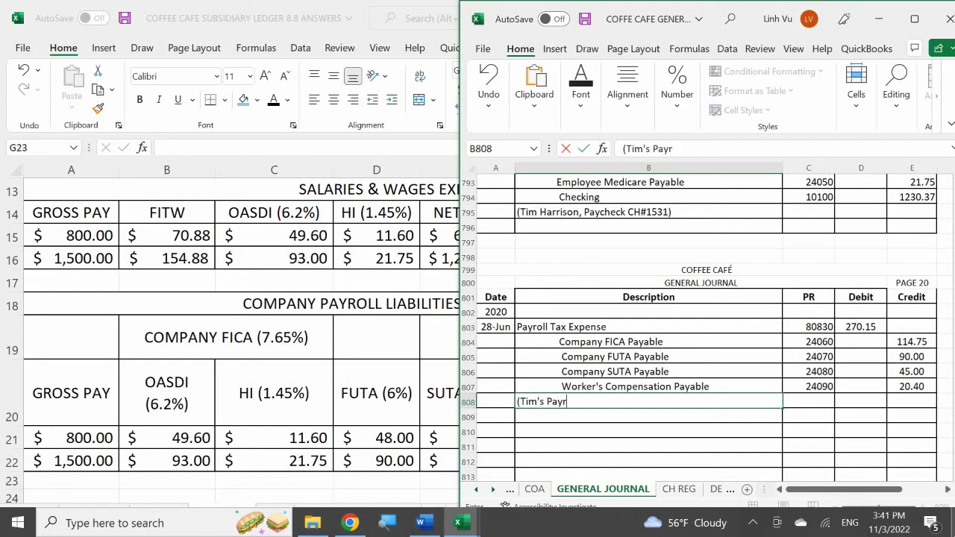
{"action": "type", "text": "oll Tax Liabiltie"}
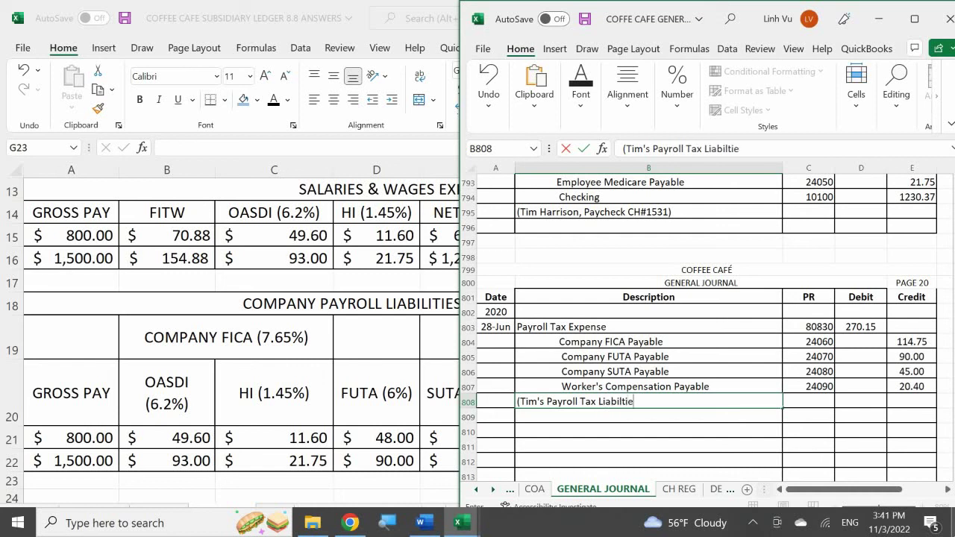
{"action": "type", "text": "s)"}
- Confirm the explanation line '(Tim's Payroll Tax Liabilties)' in B808
{"action": "key", "text": "Return"}
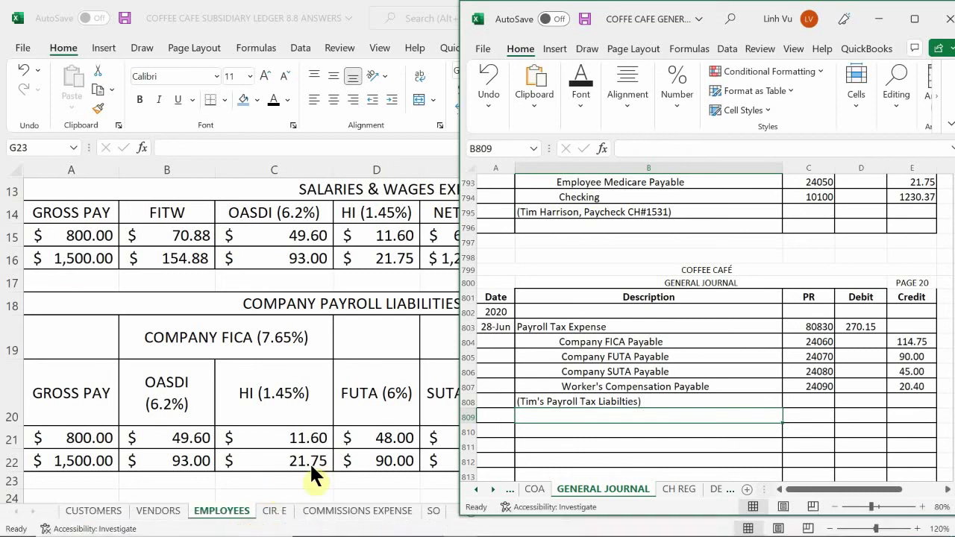
- Bring up the general ledger's EXPENSES - OP sheet at the Payroll Tax Expense account
{"action": "mouse_move", "coordinate": [458, 520]}
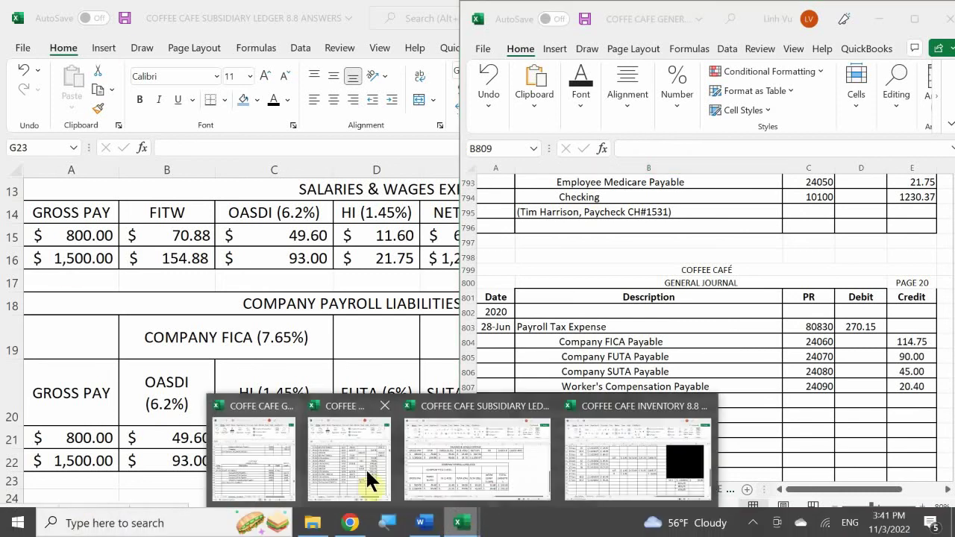
{"action": "left_click", "coordinate": [365, 477]}
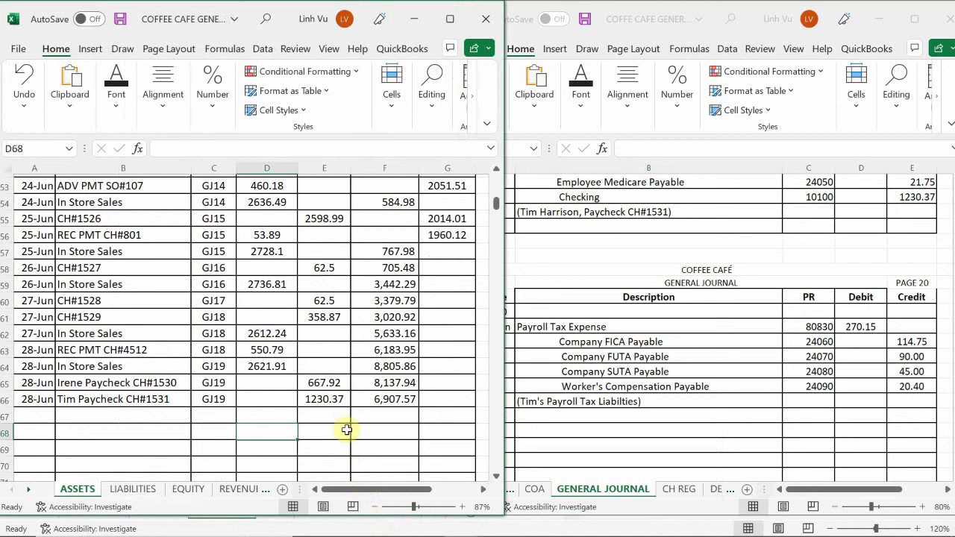
{"action": "left_click", "coordinate": [239, 489]}
{"action": "left_click", "coordinate": [247, 490]}
{"action": "left_click", "coordinate": [237, 490]}
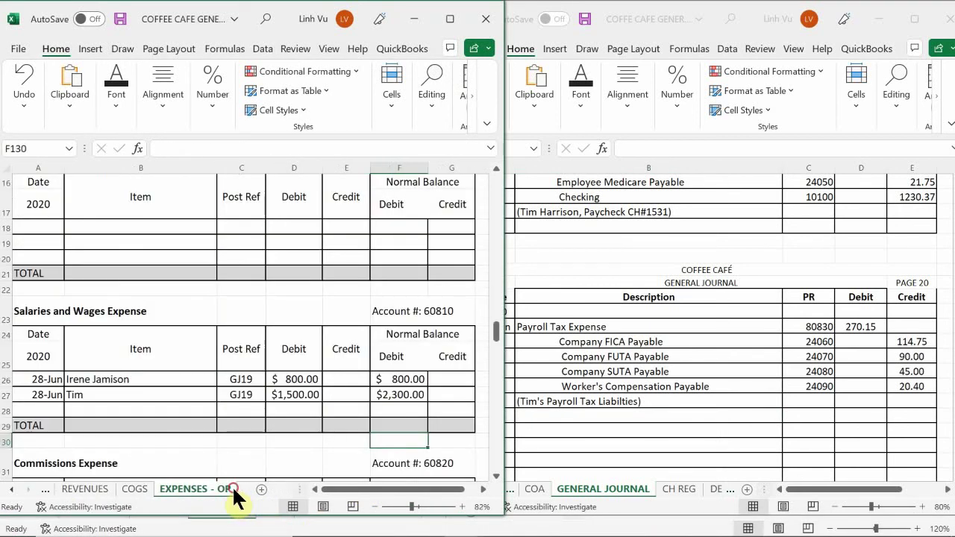
{"action": "left_click", "coordinate": [141, 406]}
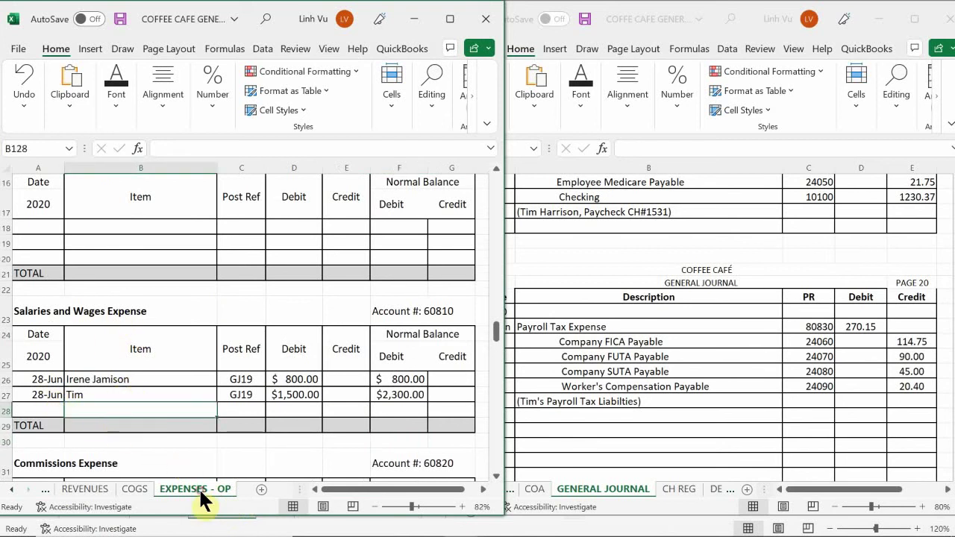
{"action": "scroll", "coordinate": [179, 417], "scroll_direction": "down", "scroll_amount": 5}
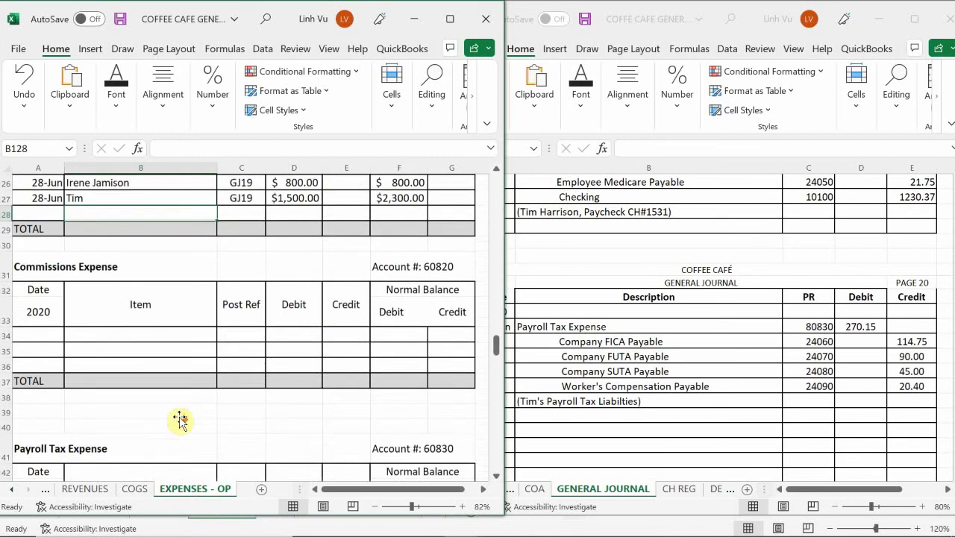
{"action": "scroll", "coordinate": [179, 418], "scroll_direction": "down", "scroll_amount": 1}
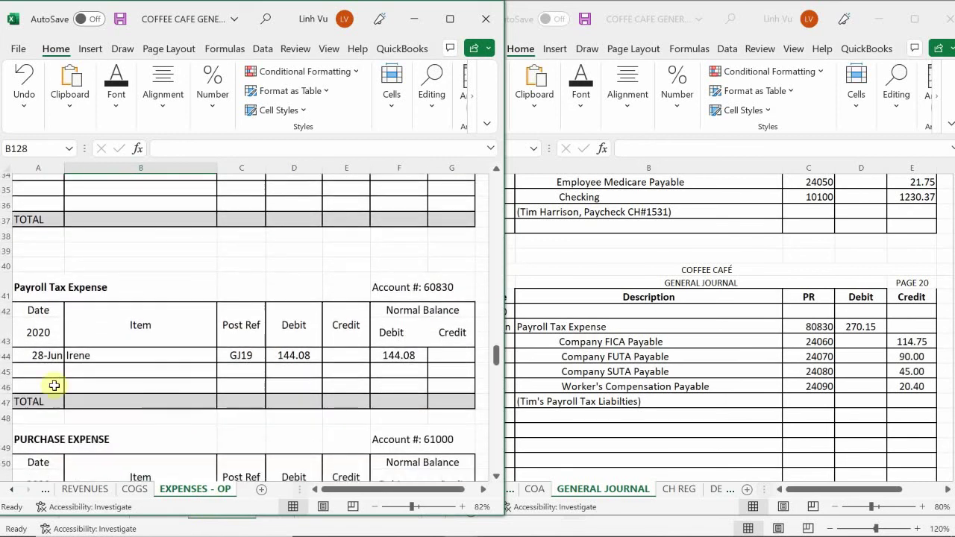
- Post a 6/28 entry for Tim, reference GJ20, with a 270.15 debit
{"action": "left_click", "coordinate": [35, 370]}
{"action": "type", "text": "6/28"}
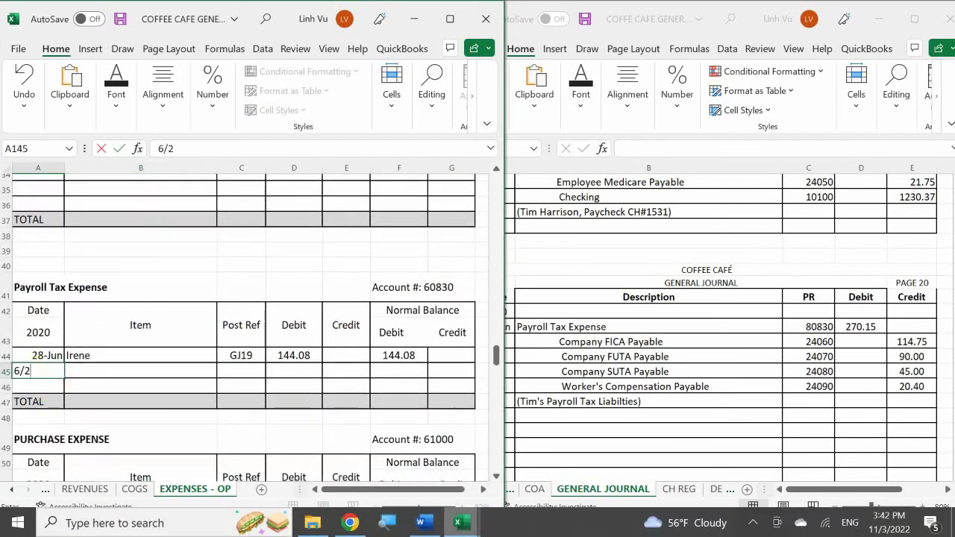
{"action": "key", "text": "Return"}
{"action": "left_click", "coordinate": [140, 370]}
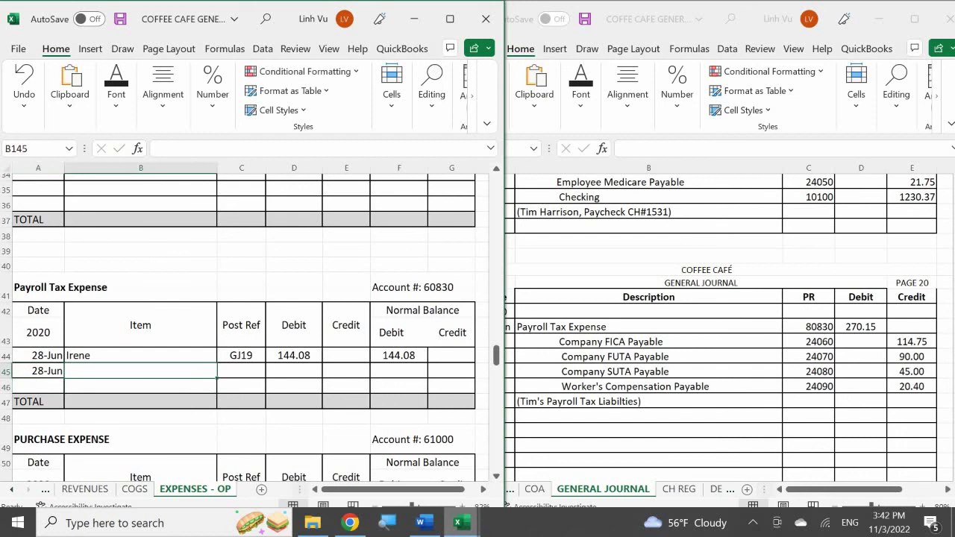
{"action": "type", "text": "Tim"}
{"action": "key", "text": "Tab"}
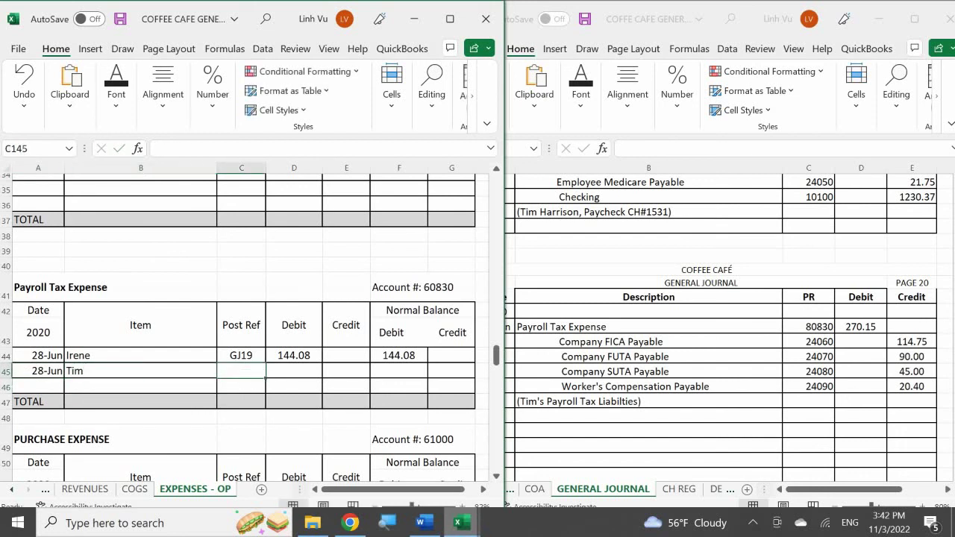
{"action": "type", "text": "GJ20"}
{"action": "key", "text": "Return"}
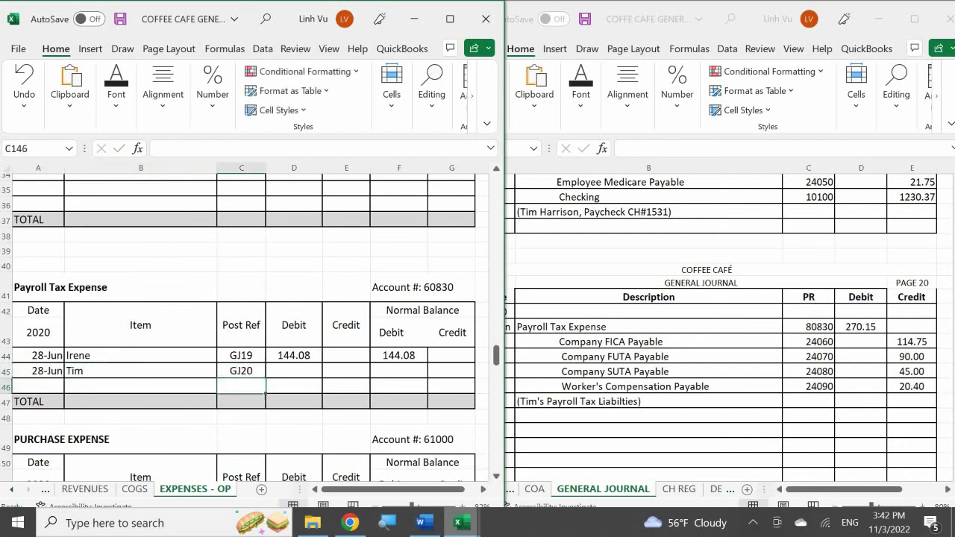
{"action": "left_click", "coordinate": [293, 371]}
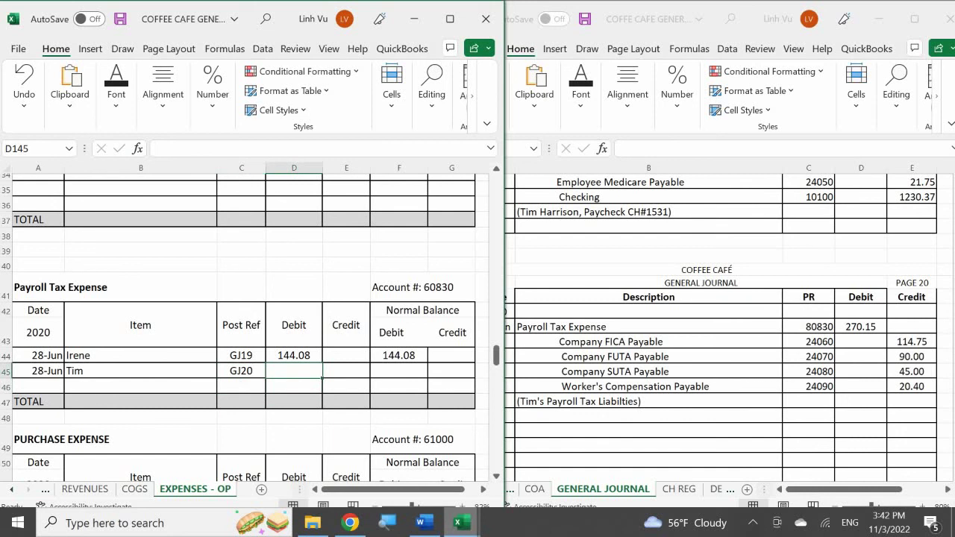
{"action": "type", "text": "270.15"}
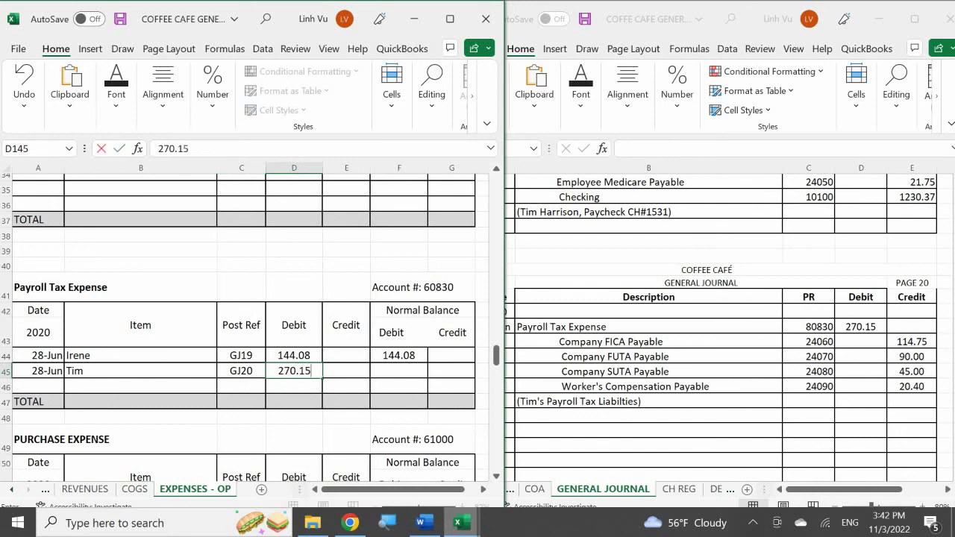
{"action": "left_click", "coordinate": [346, 385]}
- Compute the running balance as previous balance plus debit minus credit, giving 414.23
{"action": "left_click", "coordinate": [399, 371]}
{"action": "type", "text": "="}
{"action": "left_click", "coordinate": [399, 355]}
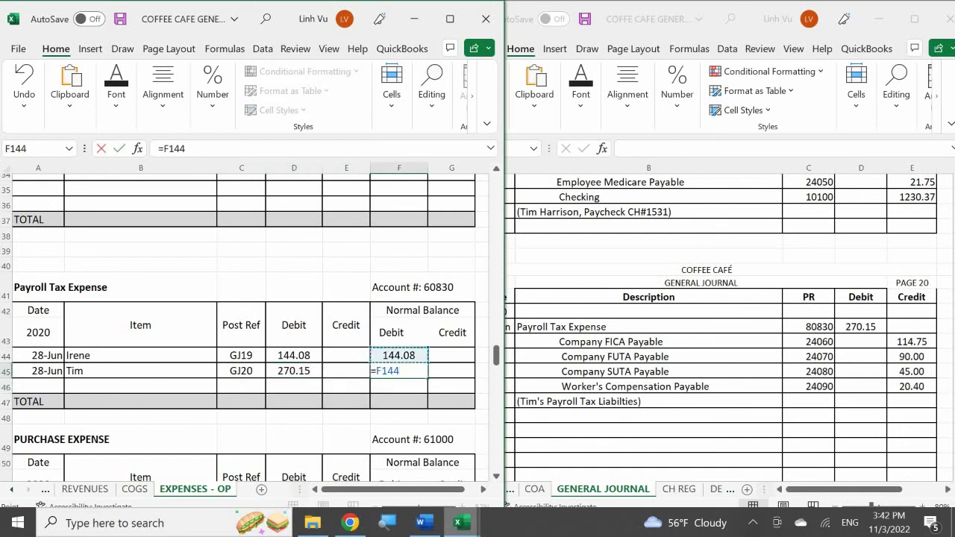
{"action": "type", "text": "+"}
{"action": "left_click", "coordinate": [293, 371]}
{"action": "type", "text": "-"}
{"action": "left_click", "coordinate": [346, 371]}
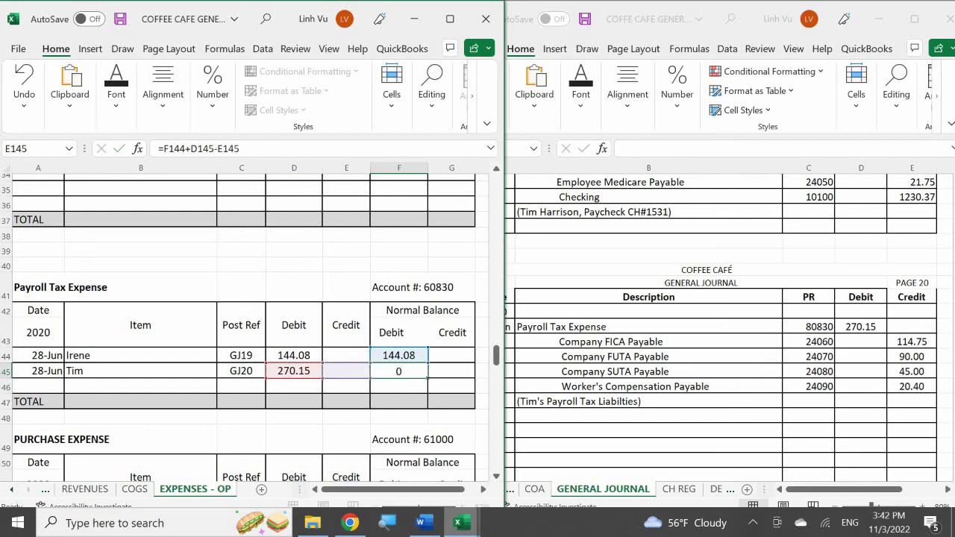
{"action": "key", "text": "Return"}
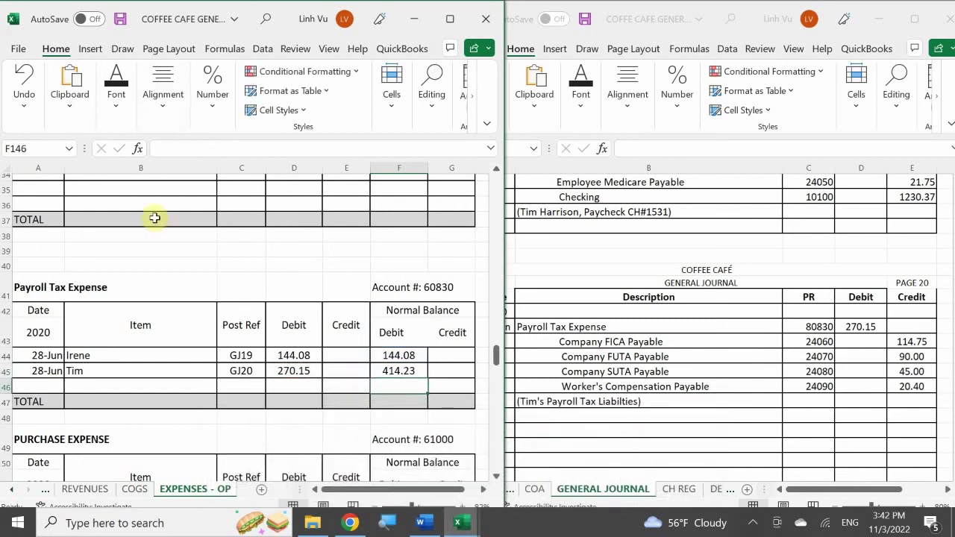
{"action": "left_click", "coordinate": [11, 489]}
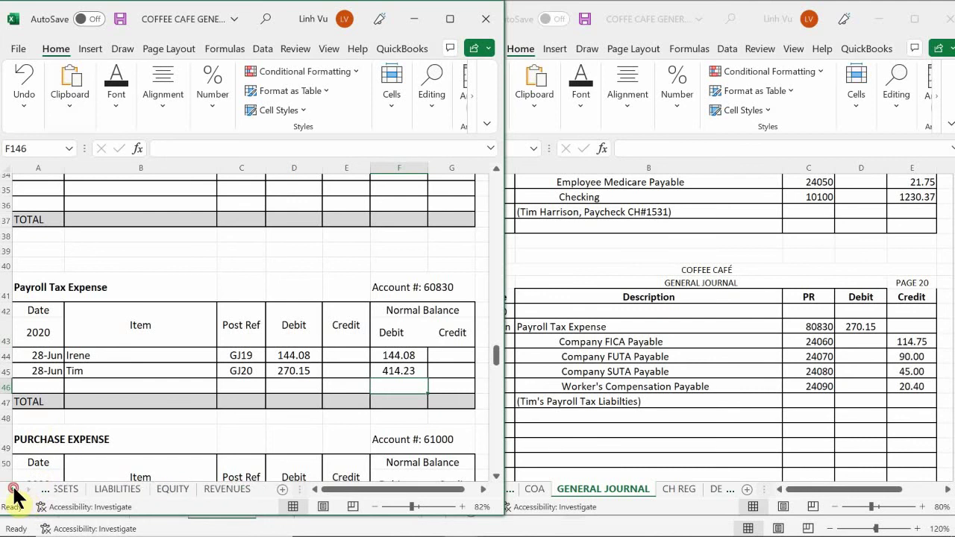
- On the LIABILITIES sheet, date the new Company FICA Payable row 130 as 6/28
{"action": "left_click", "coordinate": [11, 490]}
{"action": "left_click", "coordinate": [78, 489]}
{"action": "left_click", "coordinate": [132, 488]}
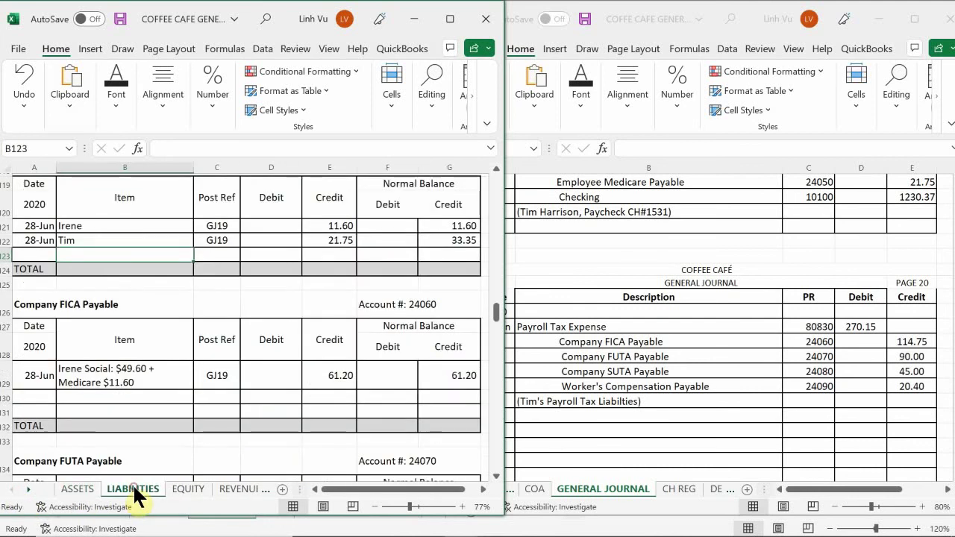
{"action": "left_click", "coordinate": [116, 397]}
{"action": "scroll", "coordinate": [116, 395], "scroll_direction": "down", "scroll_amount": 2}
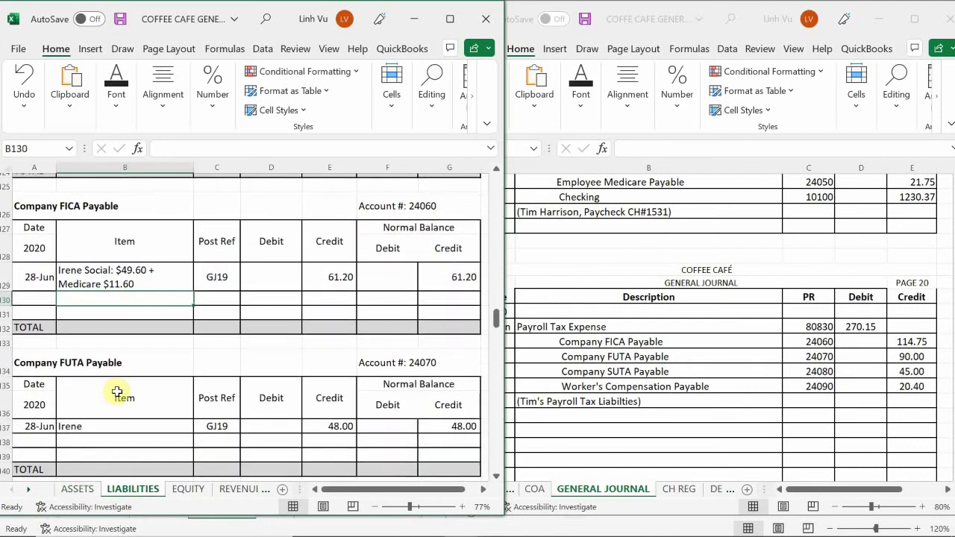
{"action": "scroll", "coordinate": [112, 391], "scroll_direction": "up", "scroll_amount": 1}
{"action": "scroll", "coordinate": [111, 366], "scroll_direction": "up", "scroll_amount": 1}
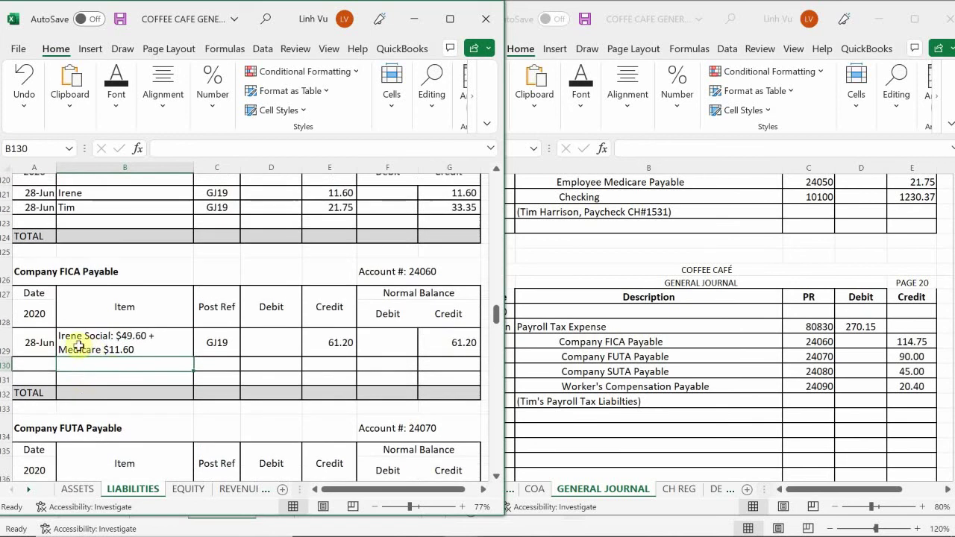
{"action": "left_click", "coordinate": [41, 364]}
{"action": "type", "text": "6/"}
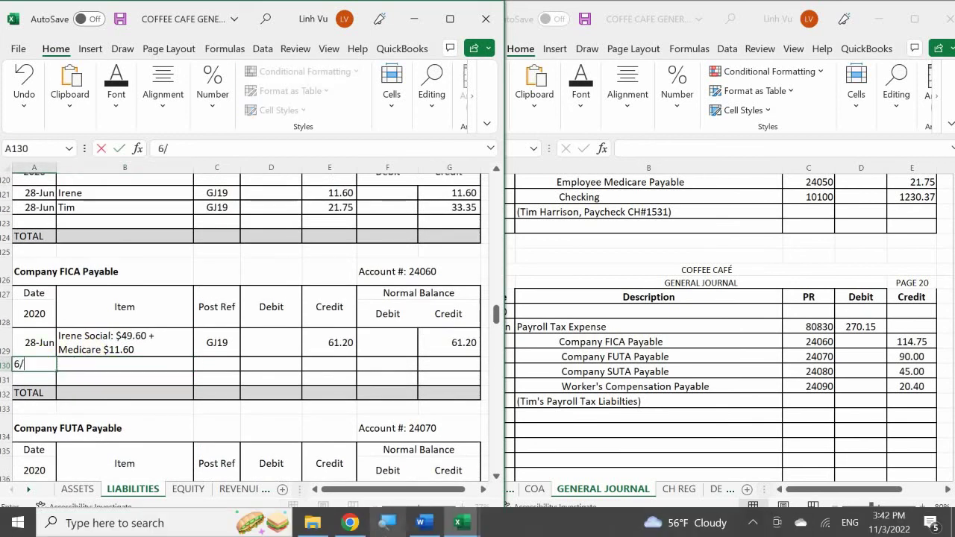
{"action": "type", "text": "28-Jun"}
{"action": "key", "text": "Tab"}
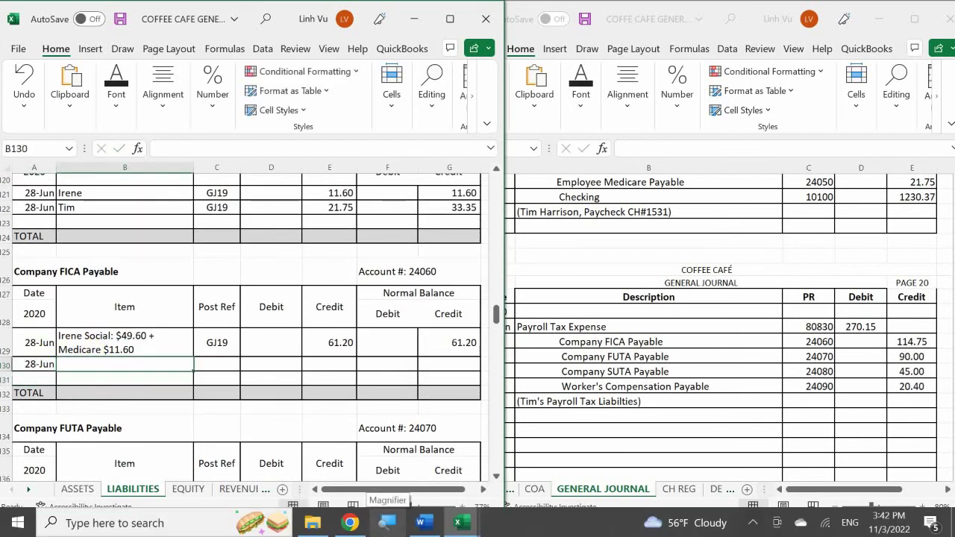
- Enter the row 130 item describing the employee's Social $93 + Medicare $21.75
{"action": "type", "text": "Tim"}
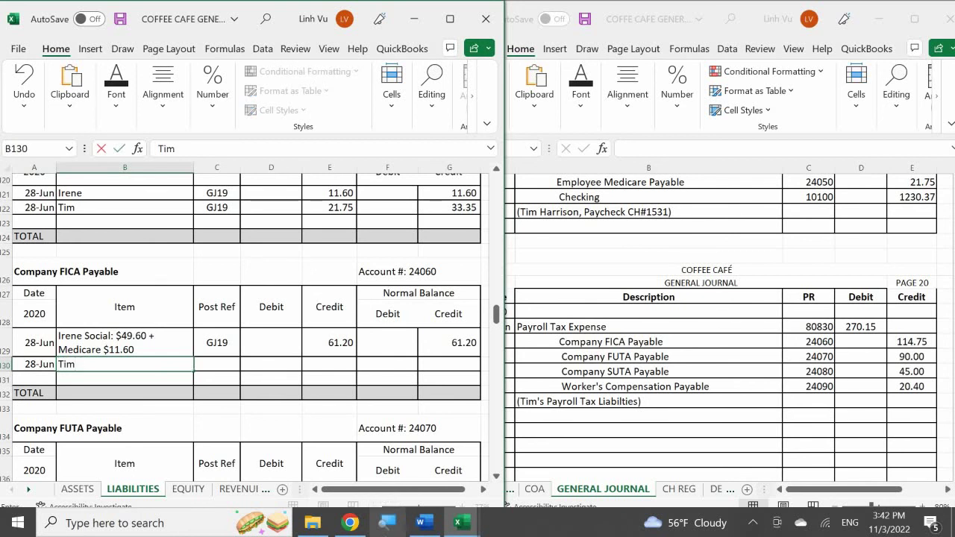
{"action": "type", "text": "e Social #"}
{"action": "key", "text": "BackSpace"}
{"action": "type", "text": "$"}
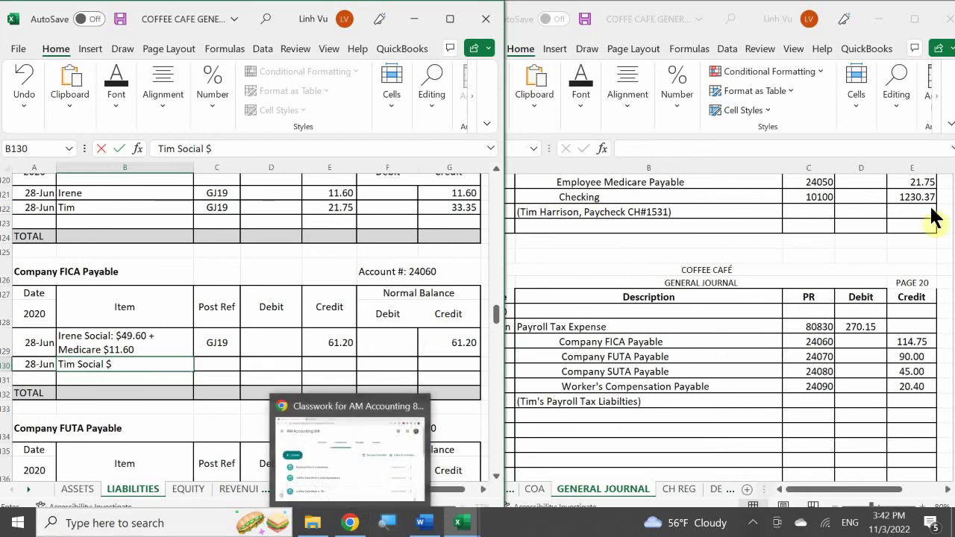
{"action": "scroll", "coordinate": [886, 278], "scroll_direction": "up", "scroll_amount": 5}
{"action": "scroll", "coordinate": [865, 203], "scroll_direction": "up", "scroll_amount": 2}
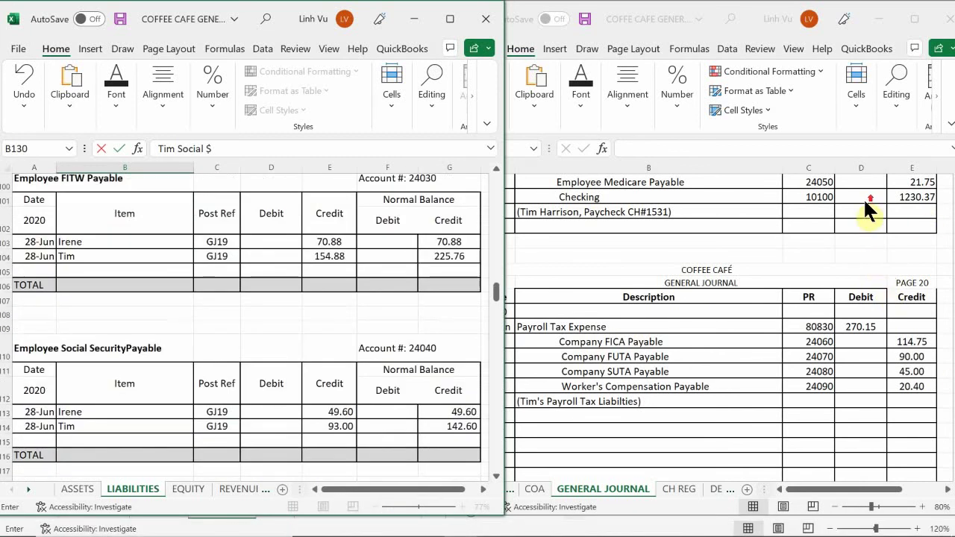
{"action": "type", "text": "9"}
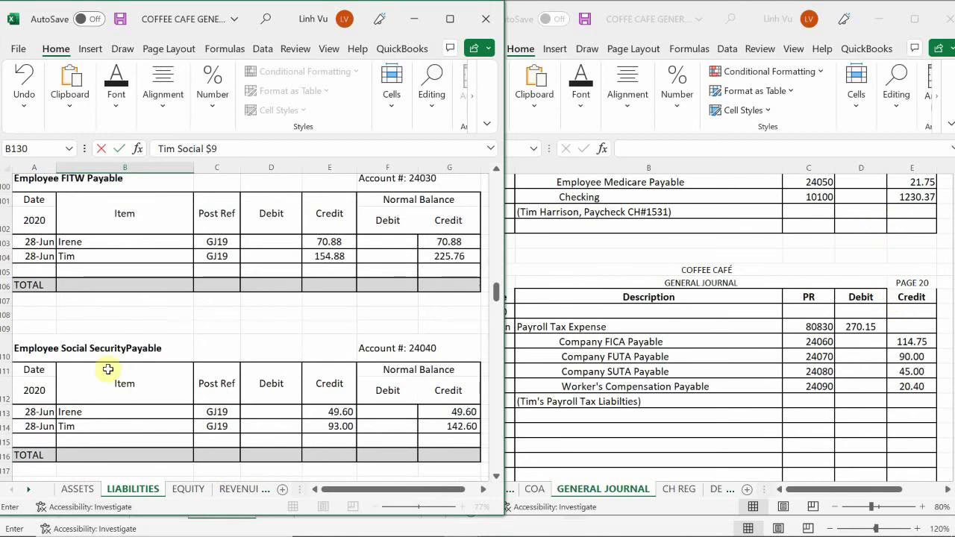
{"action": "scroll", "coordinate": [109, 373], "scroll_direction": "down", "scroll_amount": 1}
{"action": "scroll", "coordinate": [145, 392], "scroll_direction": "down", "scroll_amount": 6}
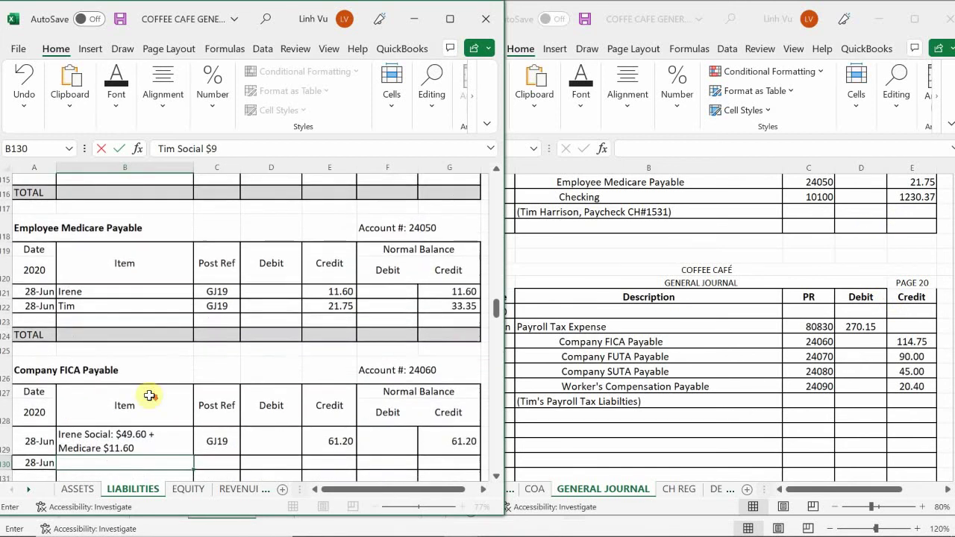
{"action": "scroll", "coordinate": [149, 396], "scroll_direction": "down", "scroll_amount": 1}
{"action": "type", "text": "3"}
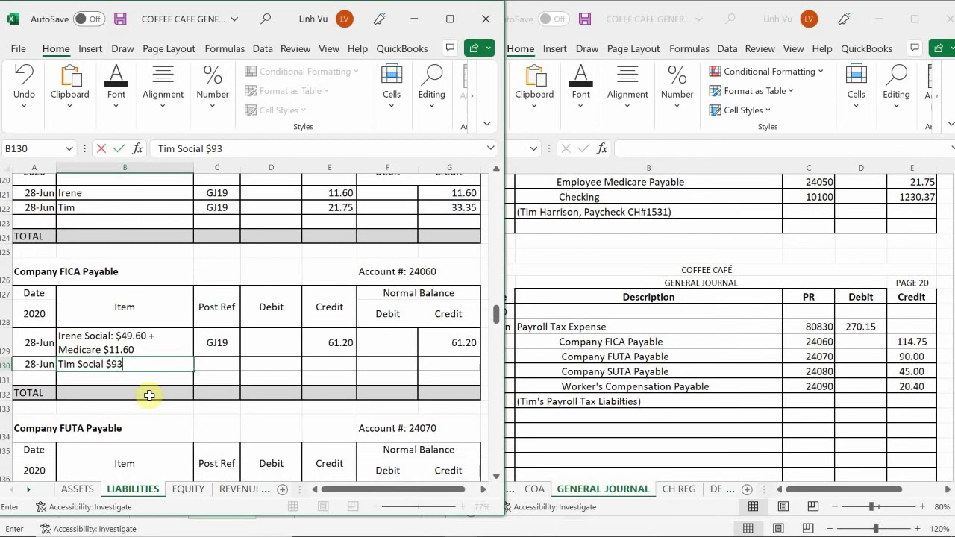
{"action": "type", "text": " + Medic"}
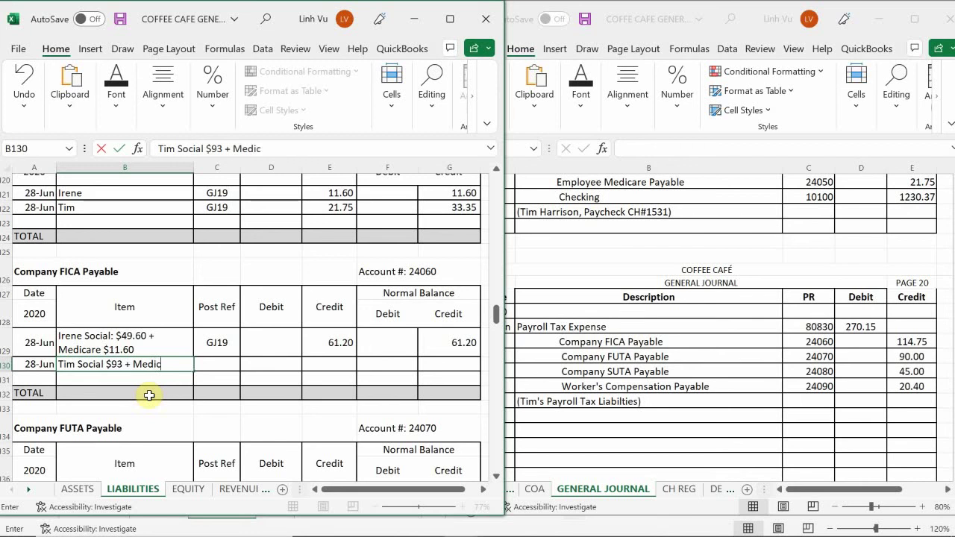
{"action": "type", "text": "are $21.75"}
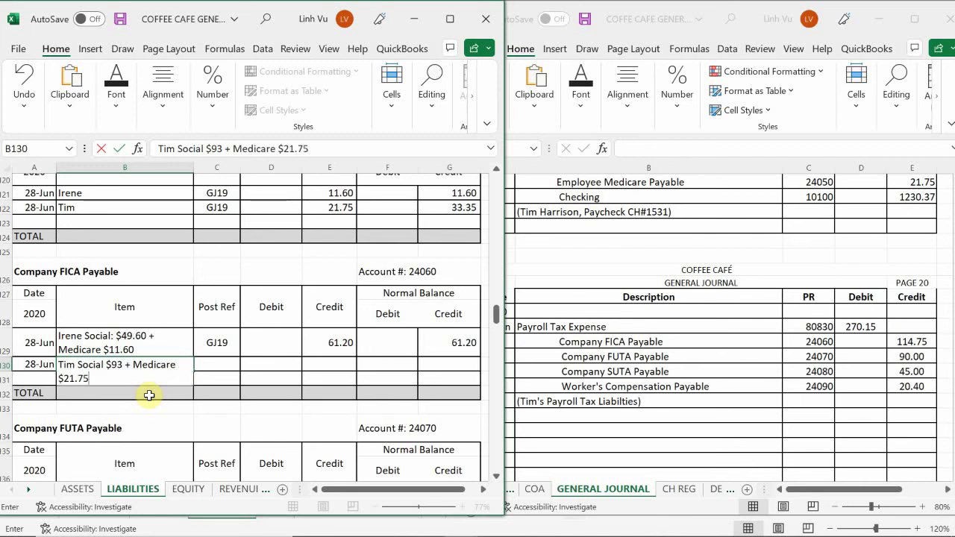
{"action": "key", "text": "Tab"}
- Set the row 130 post reference to GJ20
{"action": "type", "text": "GJ"}
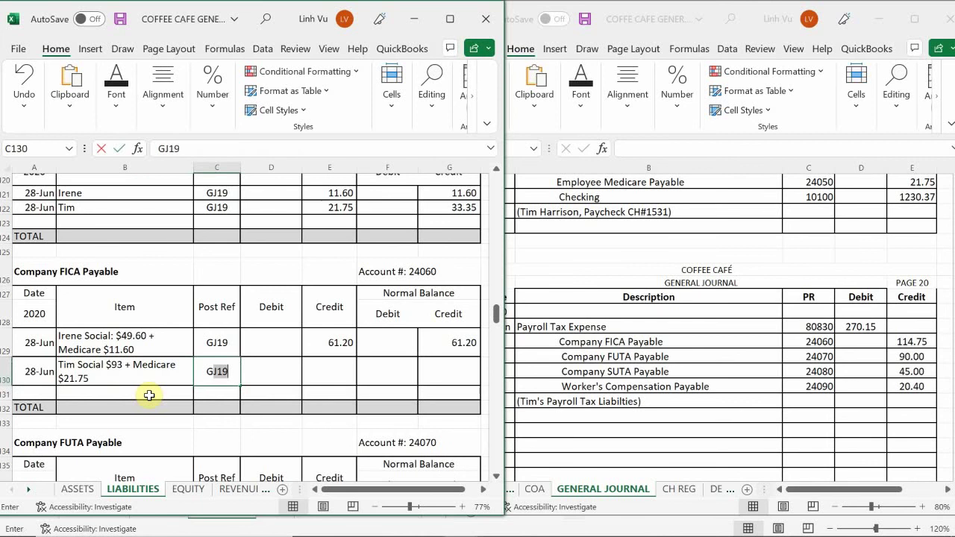
{"action": "type", "text": "1"}
{"action": "key", "text": "BackSpace"}
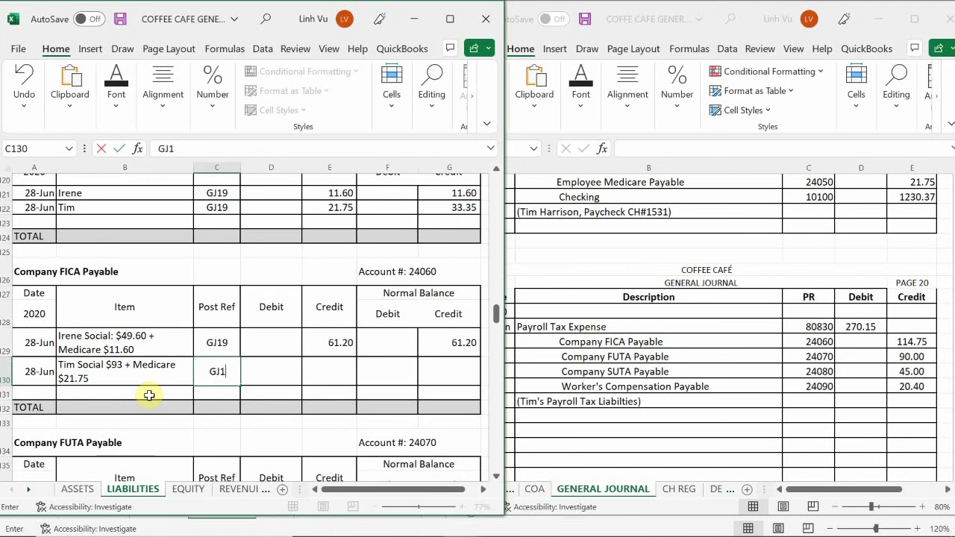
{"action": "type", "text": "20"}
{"action": "key", "text": "Return"}
{"action": "key", "text": "Up"}
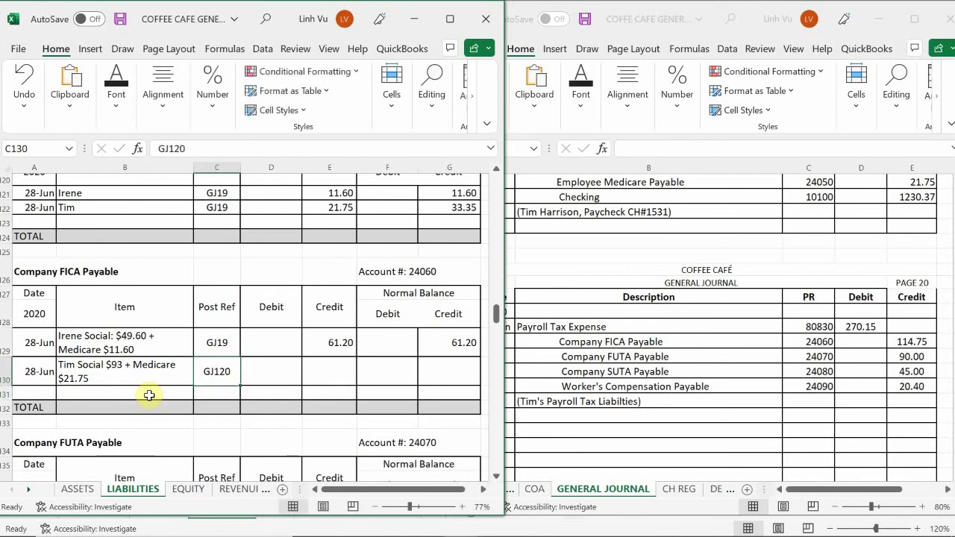
{"action": "type", "text": "GJ20"}
{"action": "key", "text": "Return"}
{"action": "key", "text": "Right"}
{"action": "key", "text": "Up"}
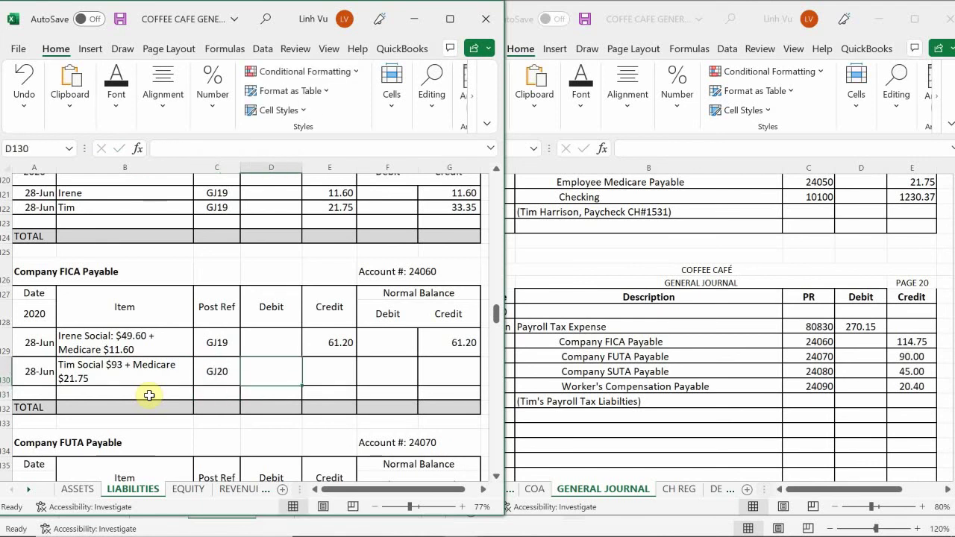
{"action": "key", "text": "Right"}
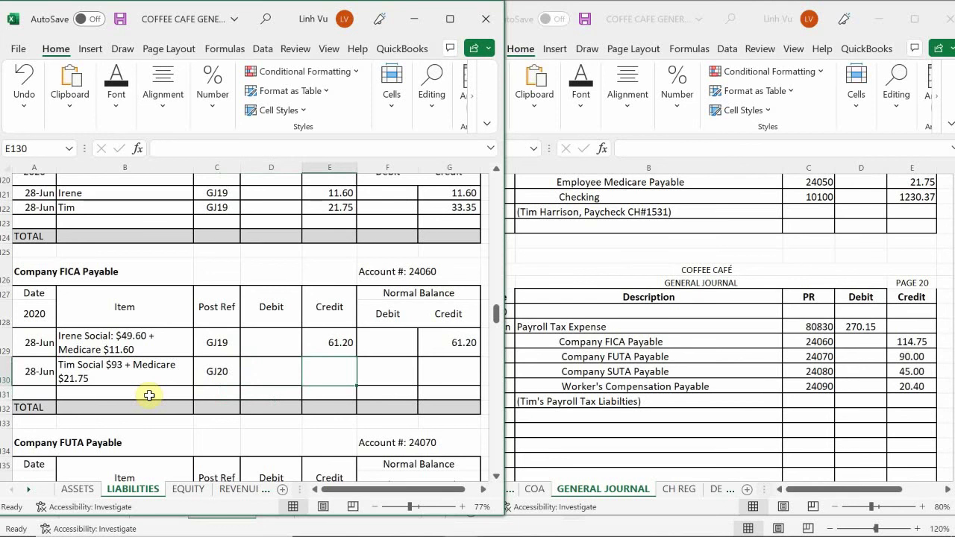
- Enter the 114.75 credit as =93+21.75 and balance =G129+E130-F130, giving 175.95
{"action": "type", "text": "114.2"}
{"action": "key", "text": "BackSpace"}
{"action": "type", "text": "7"}
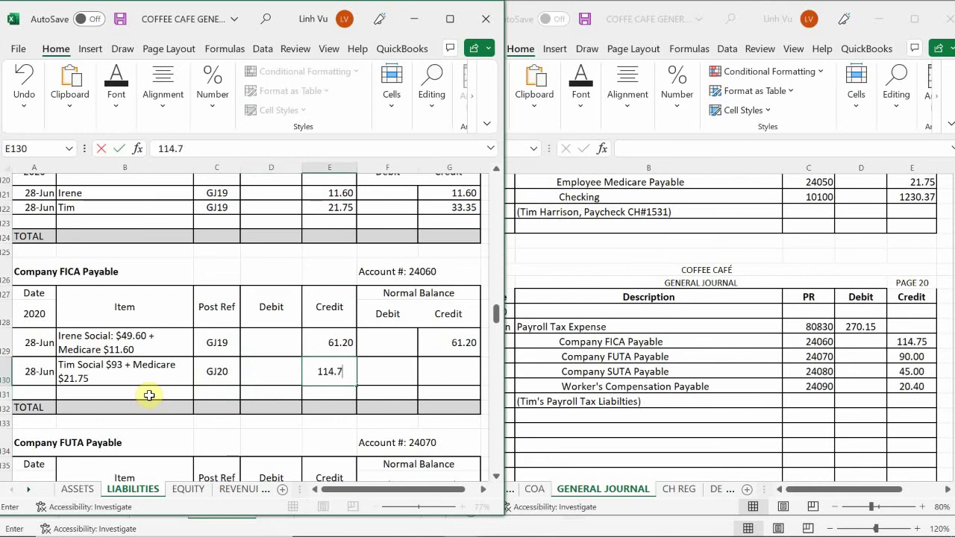
{"action": "type", "text": "5"}
{"action": "key", "text": "shift+Home"}
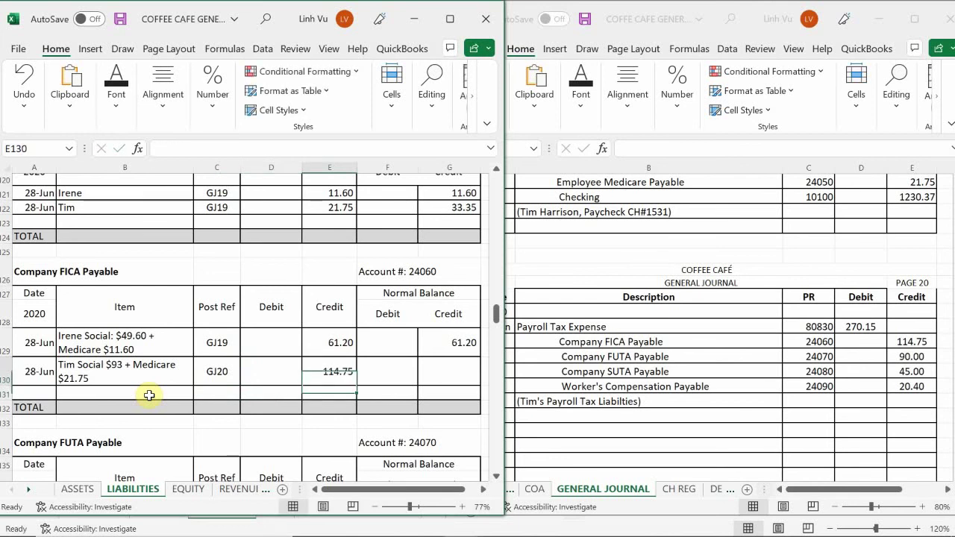
{"action": "type", "text": "=9"}
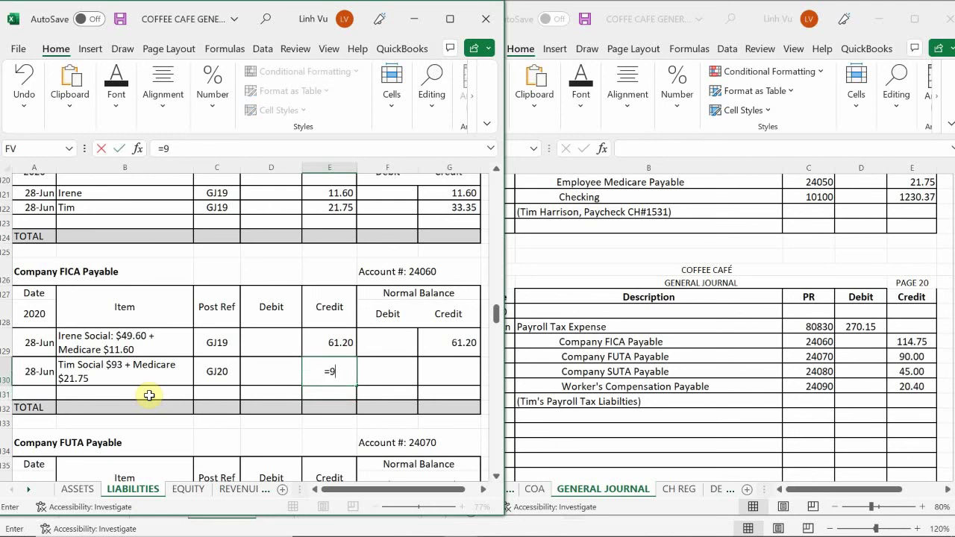
{"action": "type", "text": "3+21.75"}
{"action": "key", "text": "Return"}
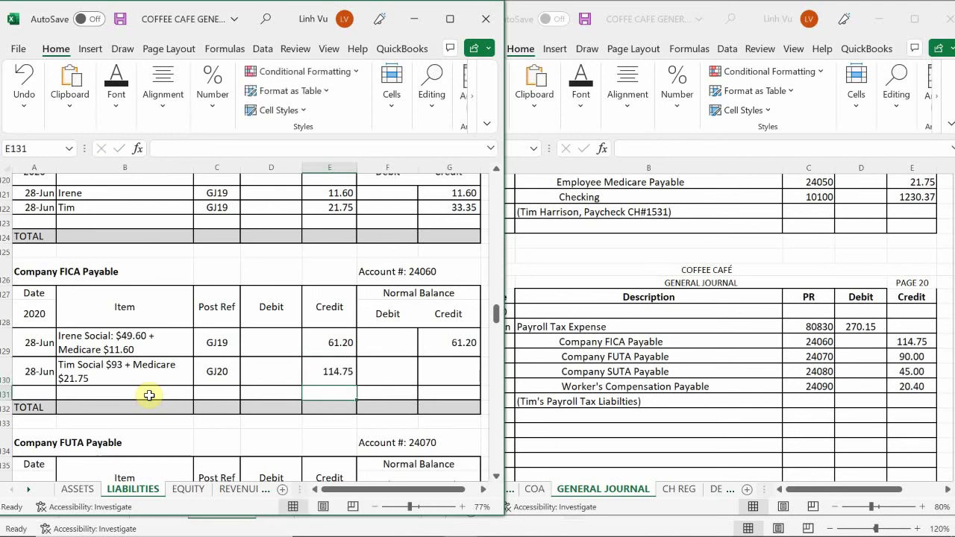
{"action": "key", "text": "Up"}
{"action": "key", "text": "Right"}
{"action": "key", "text": "Right"}
{"action": "key", "text": "F2"}
{"action": "type", "text": "=G129"}
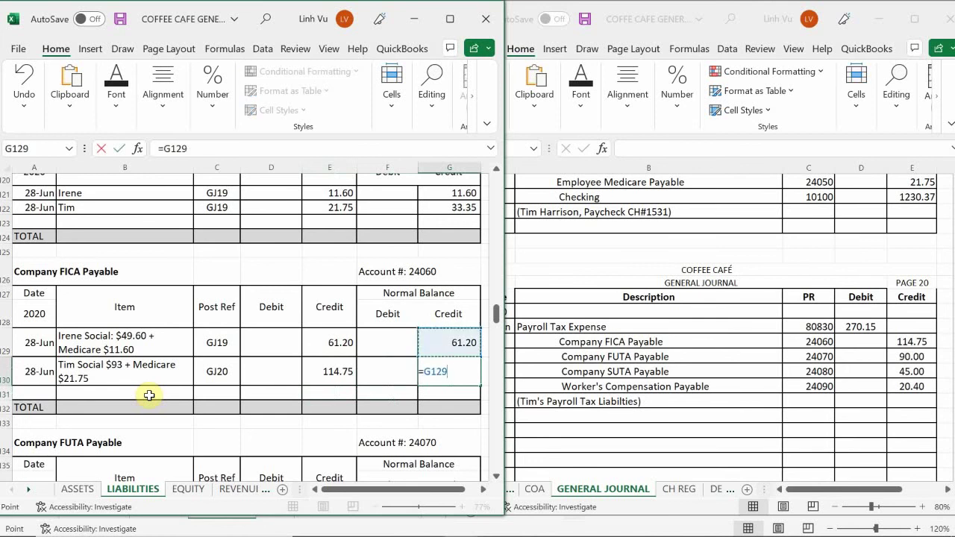
{"action": "type", "text": "+E130-F130"}
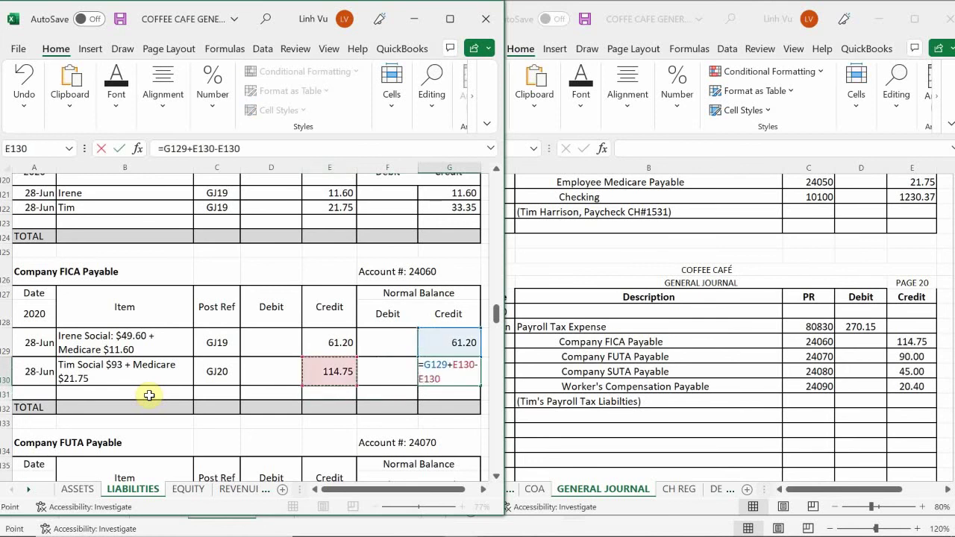
{"action": "key", "text": "Return"}
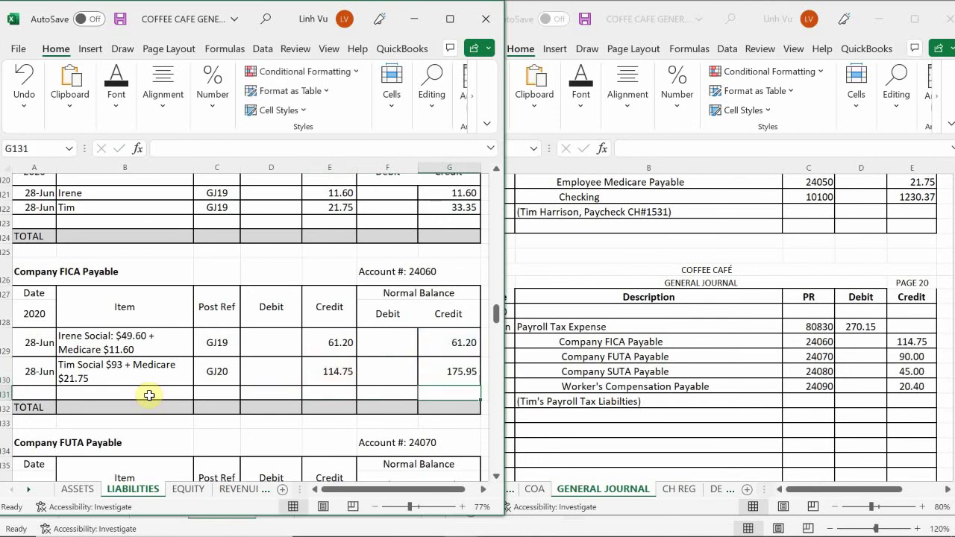
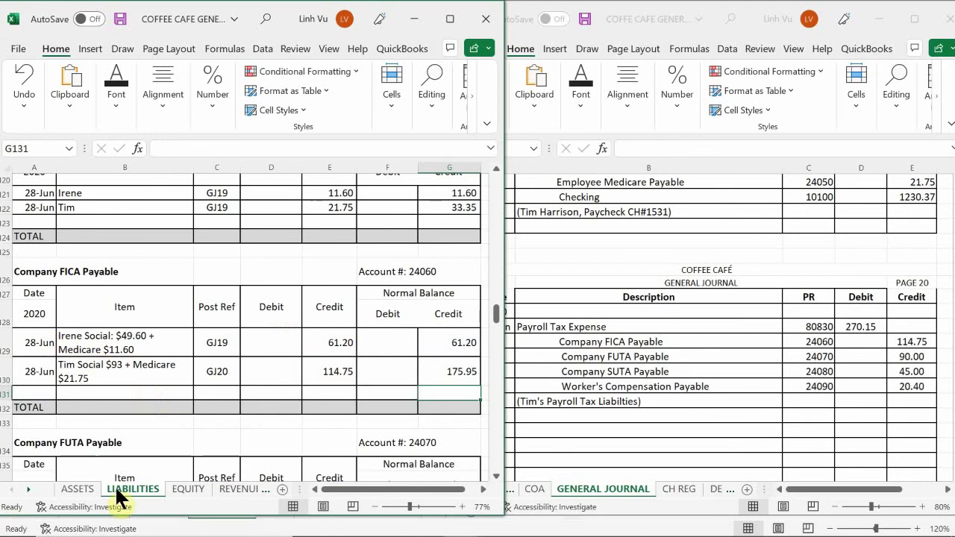
- Start a 28-Jun FUTA Payable line with the employee's name and post reference GJ20
{"action": "left_click", "coordinate": [190, 376]}
{"action": "scroll", "coordinate": [188, 378], "scroll_direction": "down", "scroll_amount": 3}
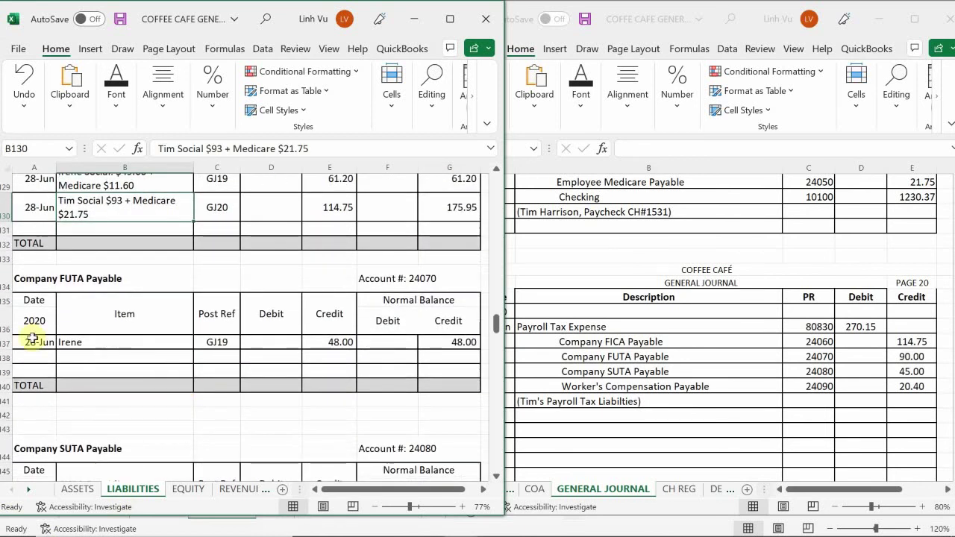
{"action": "left_click", "coordinate": [34, 358]}
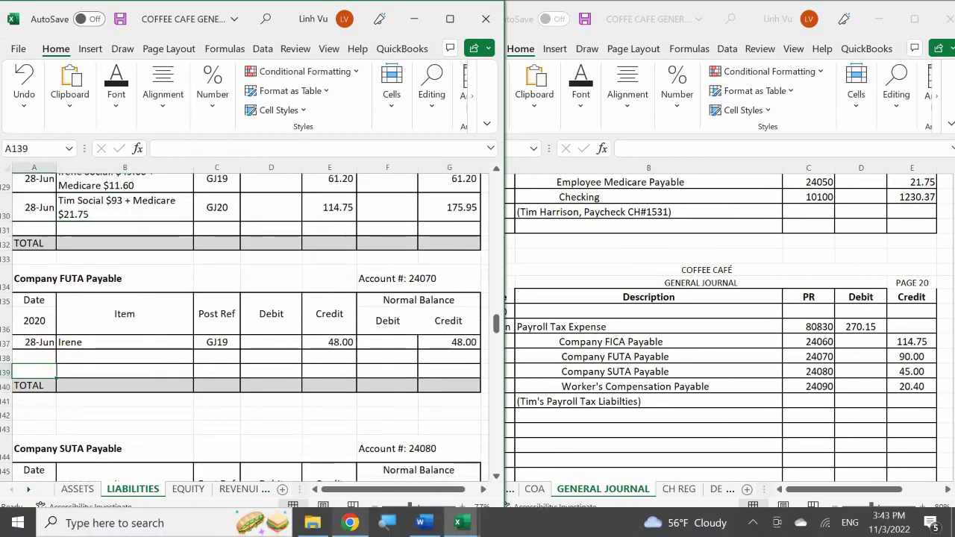
{"action": "mouse_move", "coordinate": [350, 523]}
{"action": "type", "text": "6/28"}
{"action": "key", "text": "Tab"}
{"action": "type", "text": "To,"}
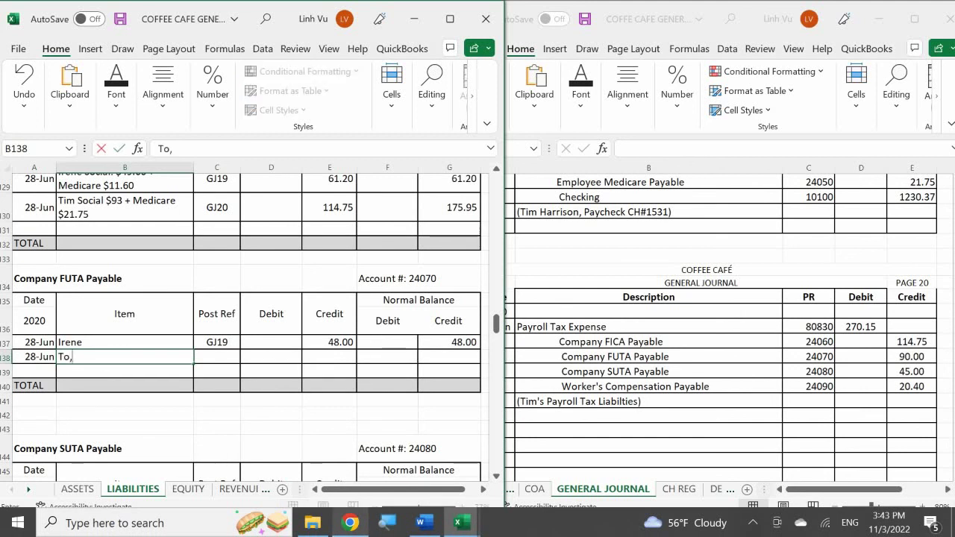
{"action": "key", "text": "BackSpace"}
{"action": "key", "text": "BackSpace"}
{"action": "key", "text": "Tab"}
{"action": "type", "text": "GJ1"}
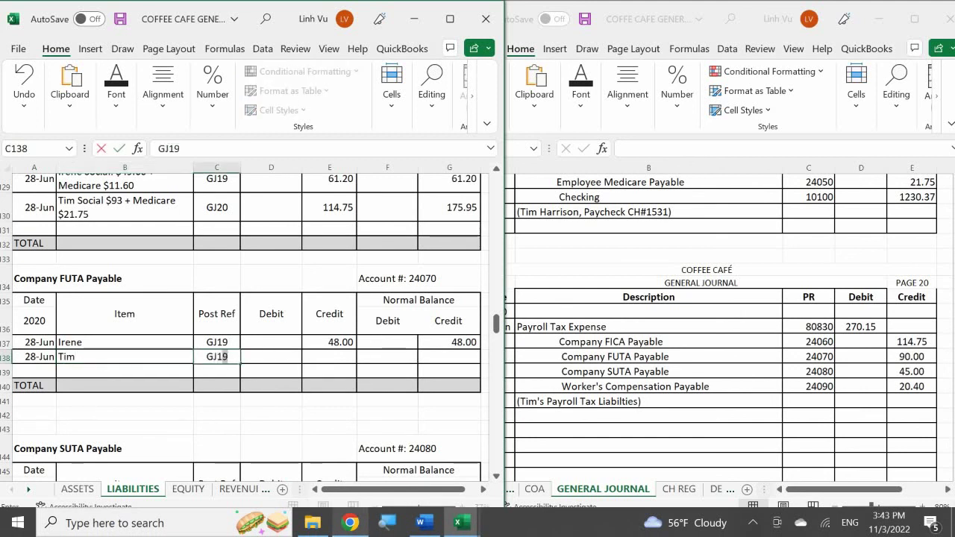
{"action": "key", "text": "BackSpace"}
{"action": "type", "text": "2"}
{"action": "key", "text": "BackSpace"}
{"action": "key", "text": "BackSpace"}
{"action": "key", "text": "BackSpace"}
{"action": "type", "text": "20"}
{"action": "key", "text": "Return"}
- Credit FUTA Payable 90.00 and add the =G137+E138-D138 running balance, giving 138.00
{"action": "key", "text": "Right"}
{"action": "key", "text": "Up"}
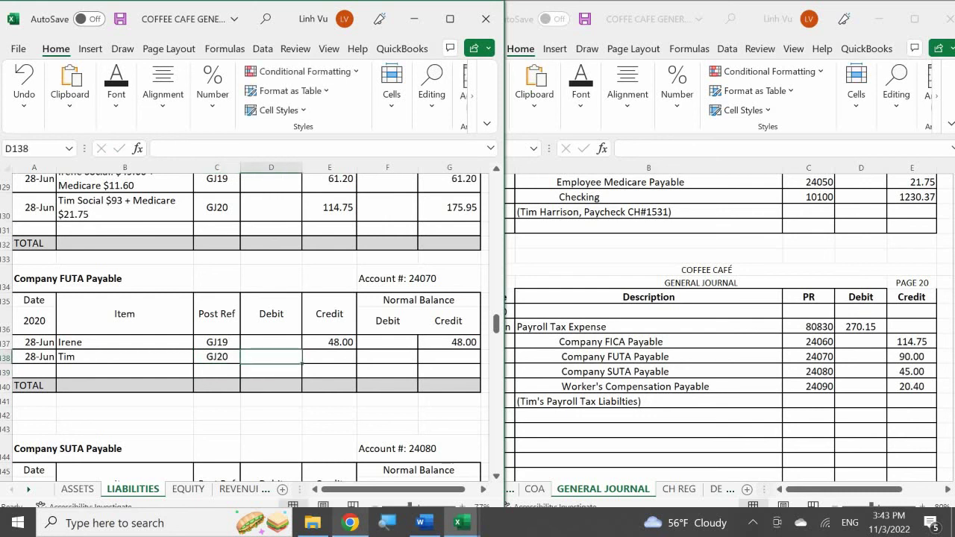
{"action": "key", "text": "Right"}
{"action": "type", "text": "90"}
{"action": "key", "text": "Return"}
{"action": "key", "text": "Up"}
{"action": "key", "text": "Right"}
{"action": "key", "text": "Right"}
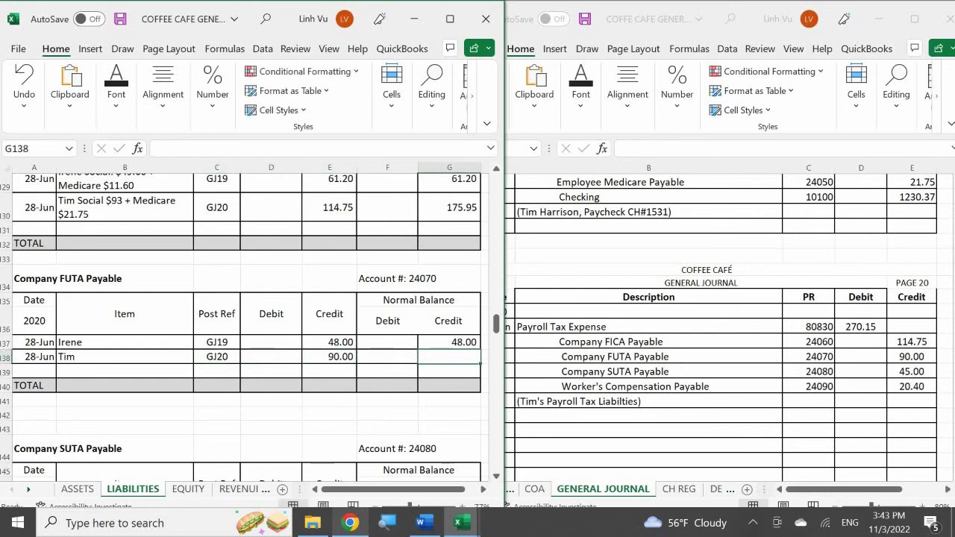
{"action": "type", "text": "="}
{"action": "key", "text": "Up"}
{"action": "type", "text": "+"}
{"action": "key", "text": "Left"}
{"action": "key", "text": "Left"}
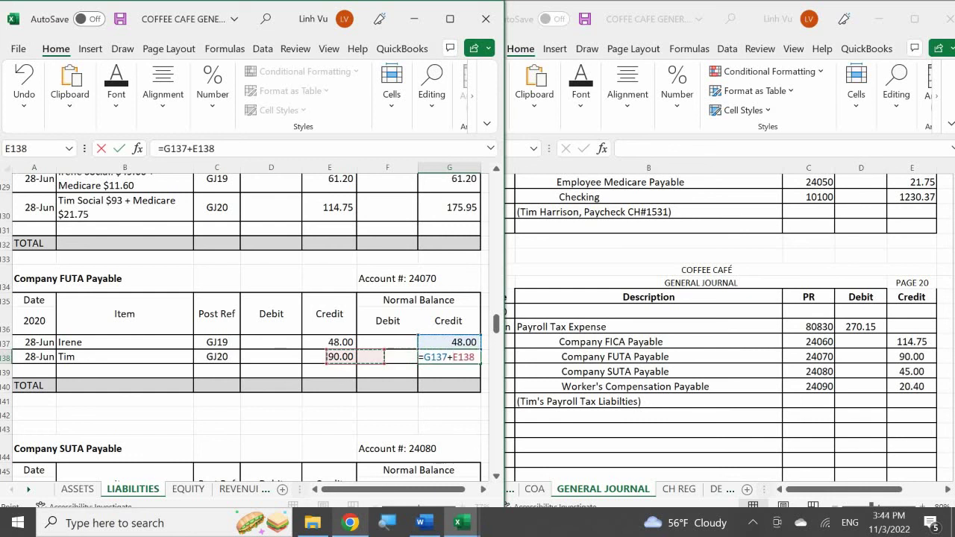
{"action": "type", "text": "-"}
{"action": "key", "text": "Left"}
{"action": "key", "text": "Left"}
{"action": "key", "text": "Left"}
{"action": "key", "text": "Return"}
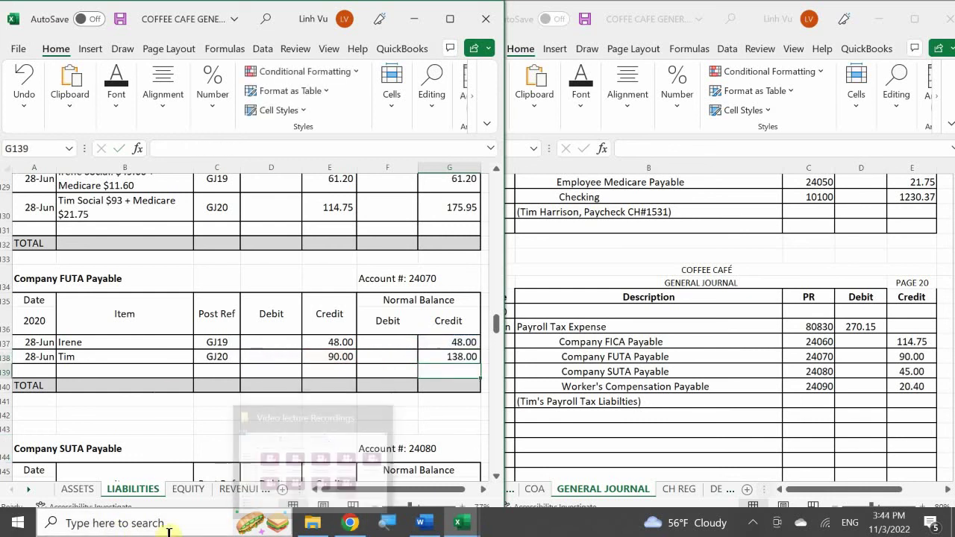
- Enter GJ20 as the post reference on the second SUTA Payable line
{"action": "left_click", "coordinate": [132, 394]}
{"action": "scroll", "coordinate": [132, 388], "scroll_direction": "down", "scroll_amount": 3}
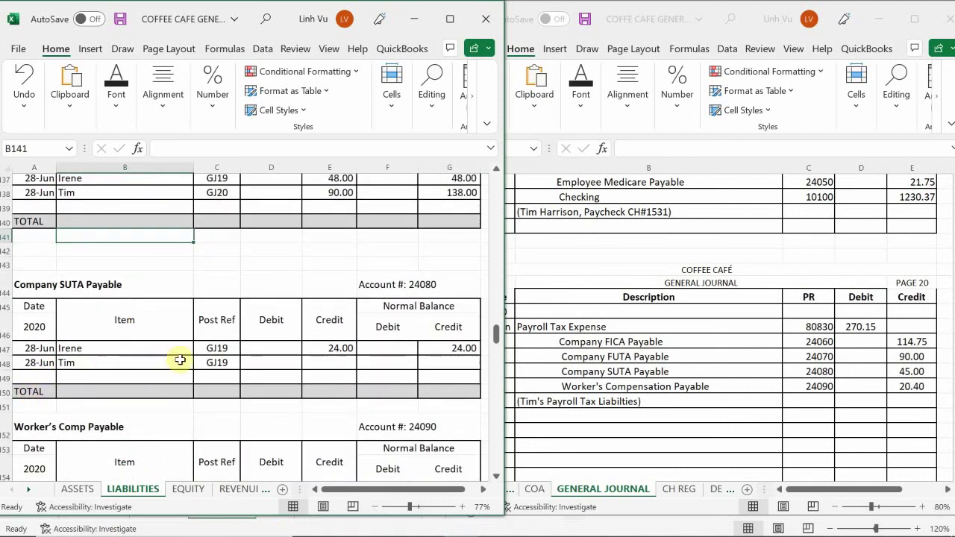
{"action": "left_click", "coordinate": [225, 360]}
{"action": "type", "text": "GJ19"}
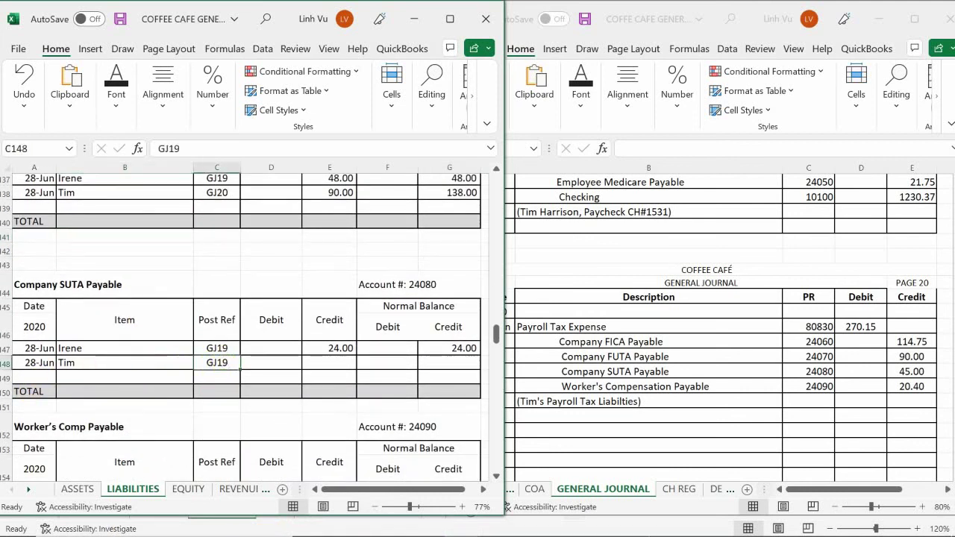
{"action": "key", "text": "F2"}
{"action": "key", "text": "BackSpace"}
{"action": "key", "text": "BackSpace"}
{"action": "type", "text": "20"}
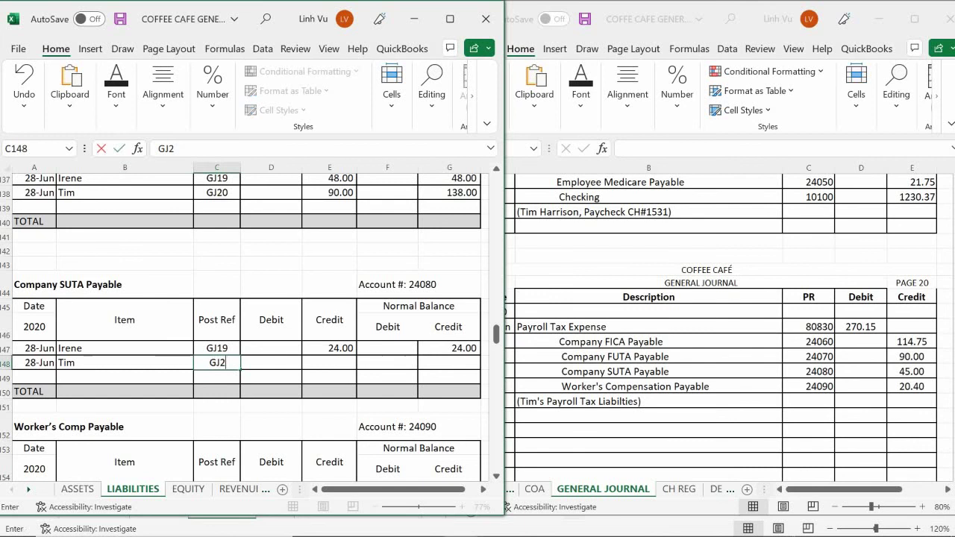
{"action": "key", "text": "Tab"}
- Credit SUTA Payable 45.00 with the =G147+E148-D148 running balance of 69.00
{"action": "key", "text": "Tab"}
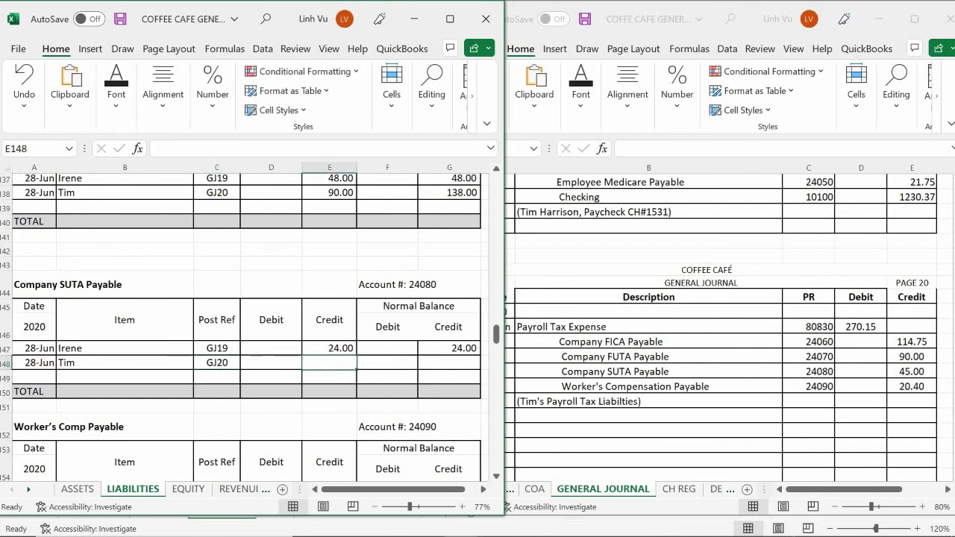
{"action": "type", "text": "45"}
{"action": "key", "text": "Return"}
{"action": "key", "text": "Tab"}
{"action": "left_click", "coordinate": [448, 363]}
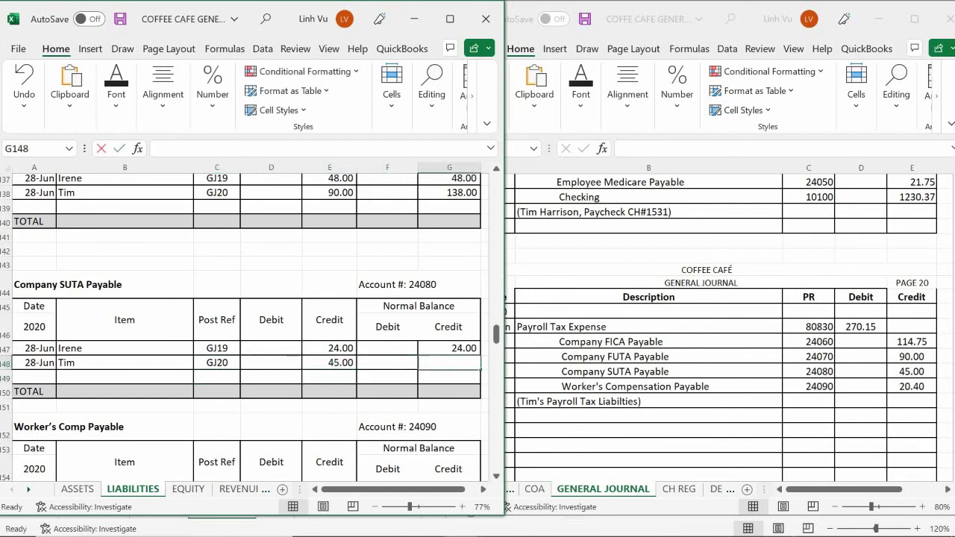
{"action": "type", "text": "=G147+E148-"}
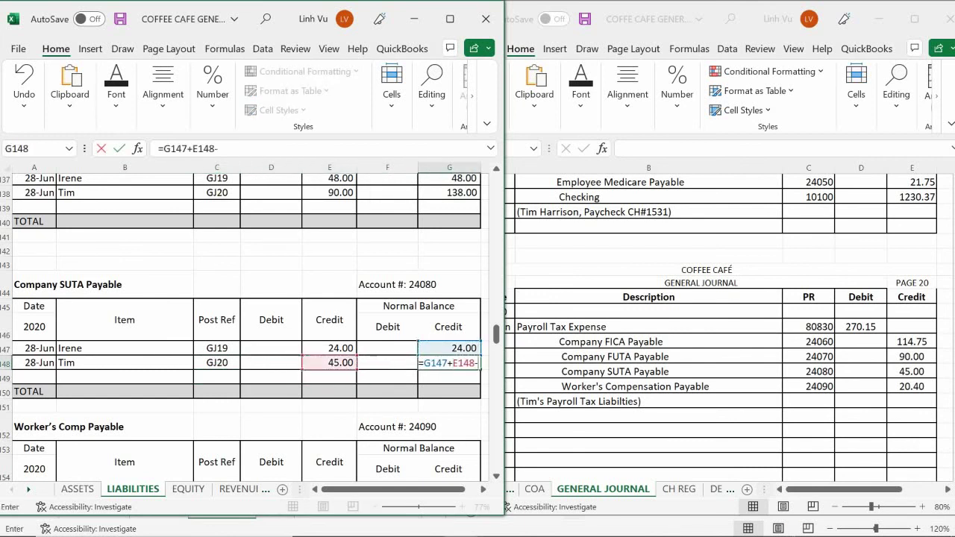
{"action": "key", "text": "Left"}
{"action": "key", "text": "Left"}
{"action": "key", "text": "Left"}
{"action": "key", "text": "Return"}
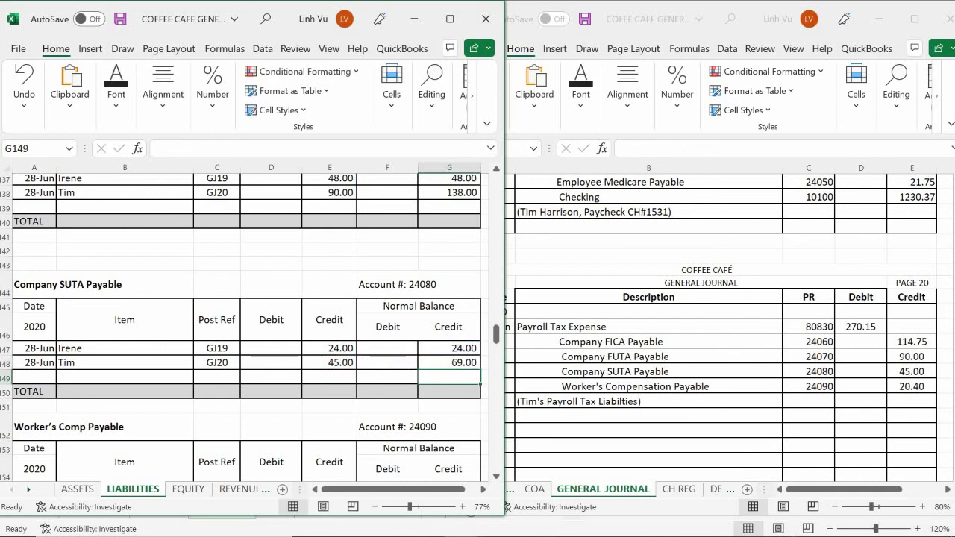
{"action": "left_click", "coordinate": [132, 360]}
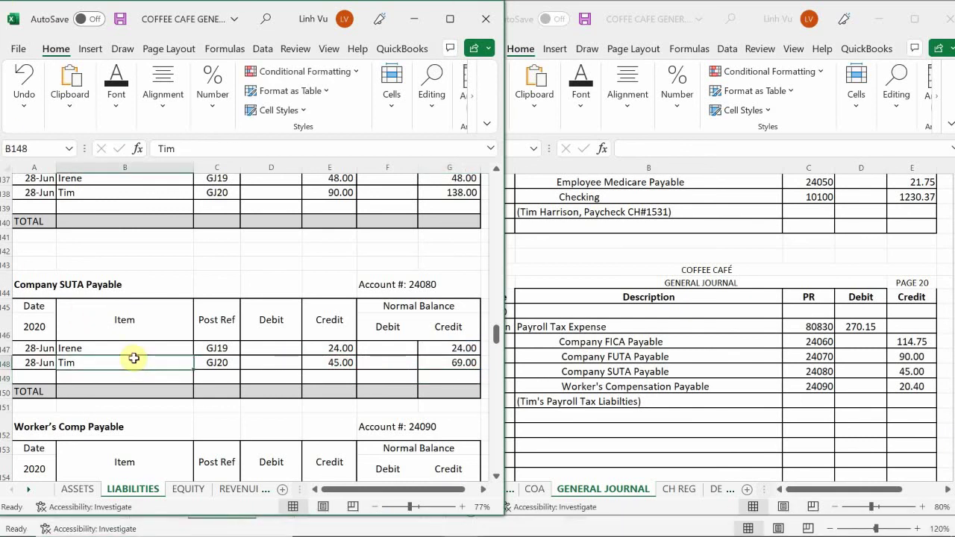
- Start a 28-Jun Worker's Comp Payable line in row 156 with the employee's name and GJ20
{"action": "scroll", "coordinate": [134, 358], "scroll_direction": "down", "scroll_amount": 1}
{"action": "scroll", "coordinate": [134, 358], "scroll_direction": "down", "scroll_amount": 3}
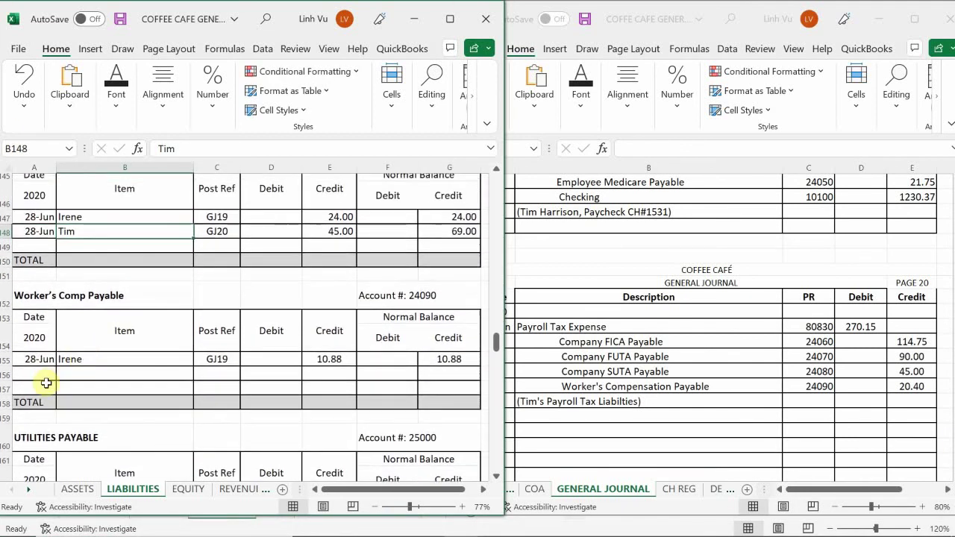
{"action": "left_click", "coordinate": [36, 377]}
{"action": "type", "text": "6/28"}
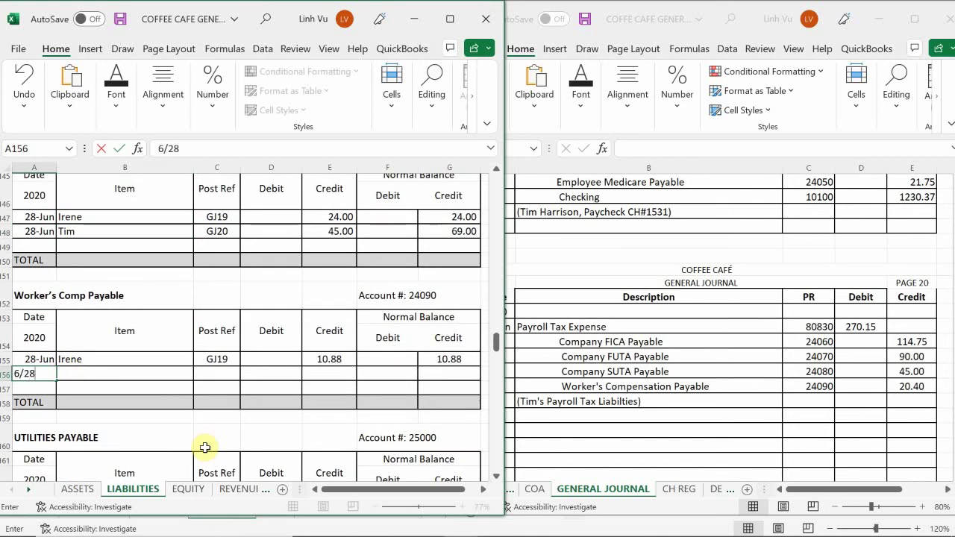
{"action": "key", "text": "Return"}
{"action": "key", "text": "Right"}
{"action": "key", "text": "Up"}
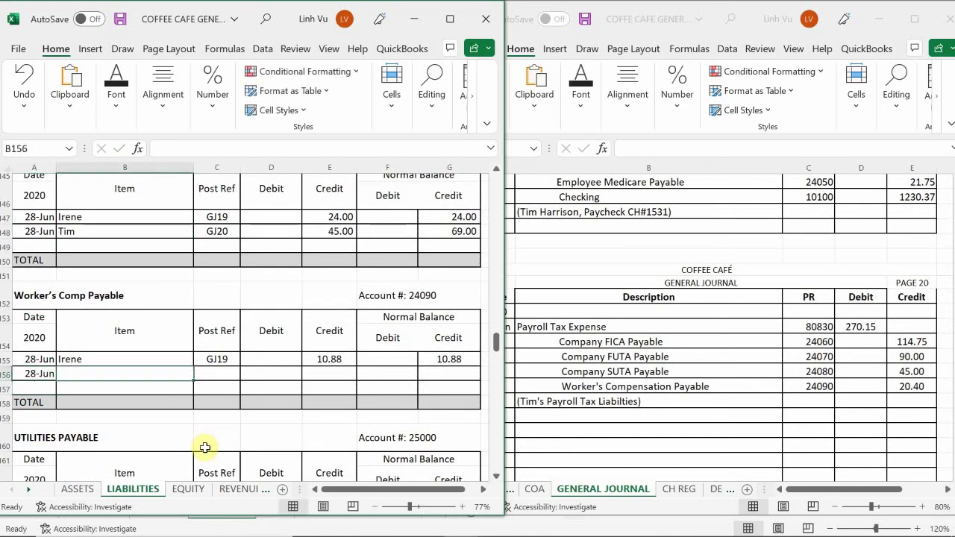
{"action": "type", "text": "Tim"}
{"action": "key", "text": "Return"}
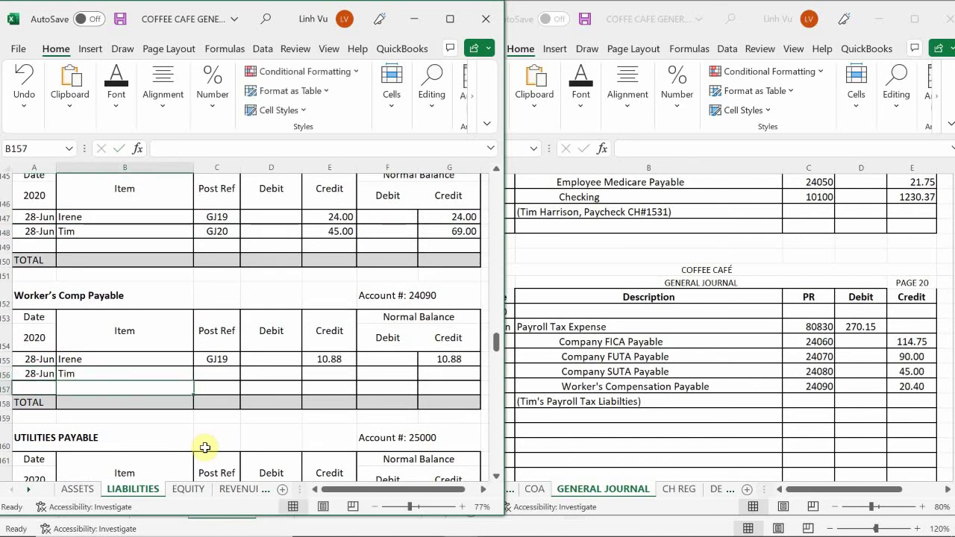
{"action": "key", "text": "Right"}
{"action": "key", "text": "Up"}
{"action": "type", "text": "GJ120"}
{"action": "key", "text": "Return"}
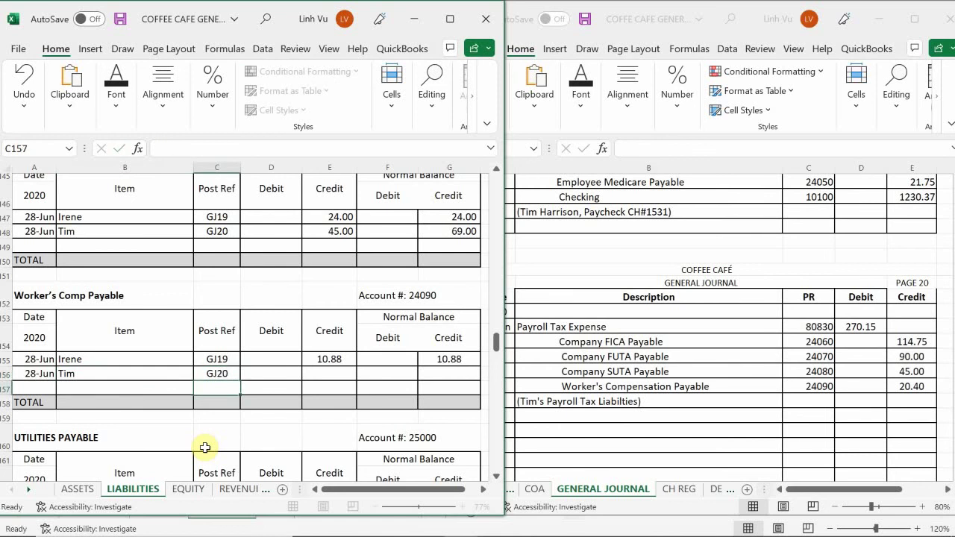
- Credit 20.4 and enter the =G155+E156-D156 running balance of 31.28
{"action": "key", "text": "Right"}
{"action": "key", "text": "Up"}
{"action": "key", "text": "Right"}
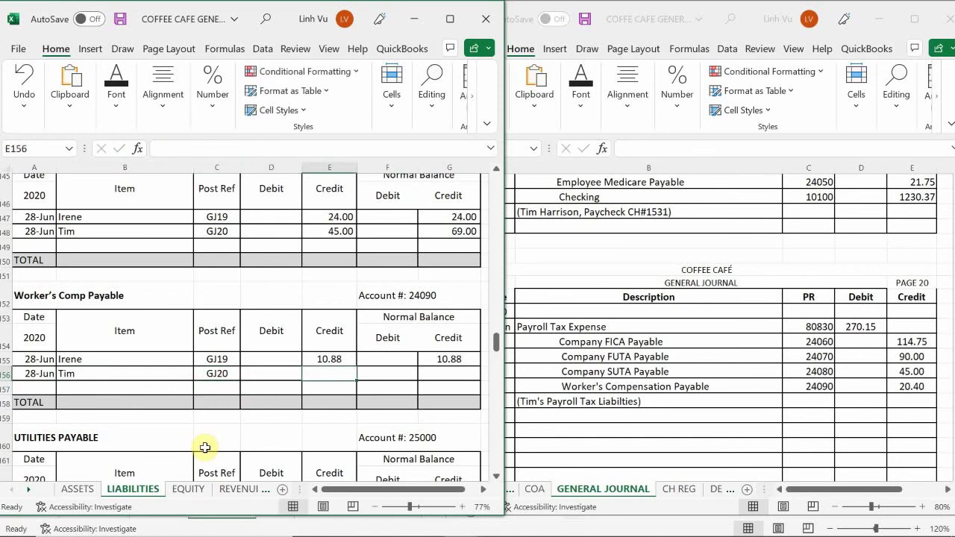
{"action": "type", "text": "20.4"}
{"action": "key", "text": "Return"}
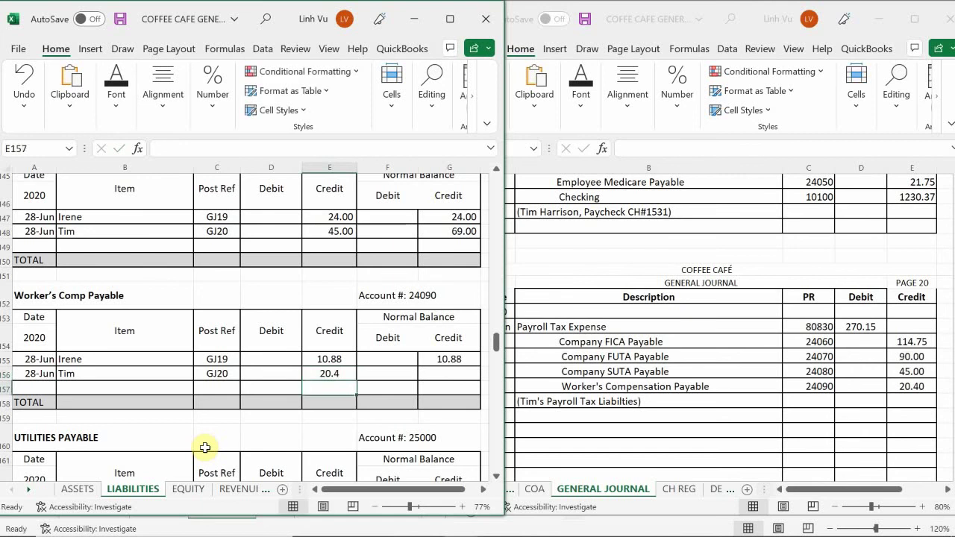
{"action": "key", "text": "Up"}
{"action": "key", "text": "Right"}
{"action": "key", "text": "Right"}
{"action": "type", "text": "="}
{"action": "key", "text": "Up"}
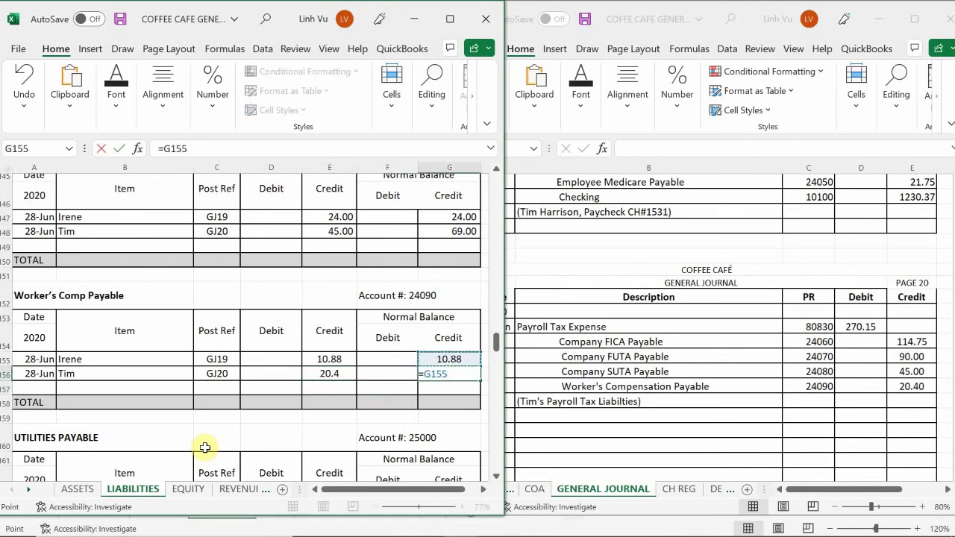
{"action": "type", "text": "+"}
{"action": "key", "text": "Left"}
{"action": "key", "text": "Left"}
{"action": "type", "text": "-"}
{"action": "key", "text": "Left"}
{"action": "key", "text": "Left"}
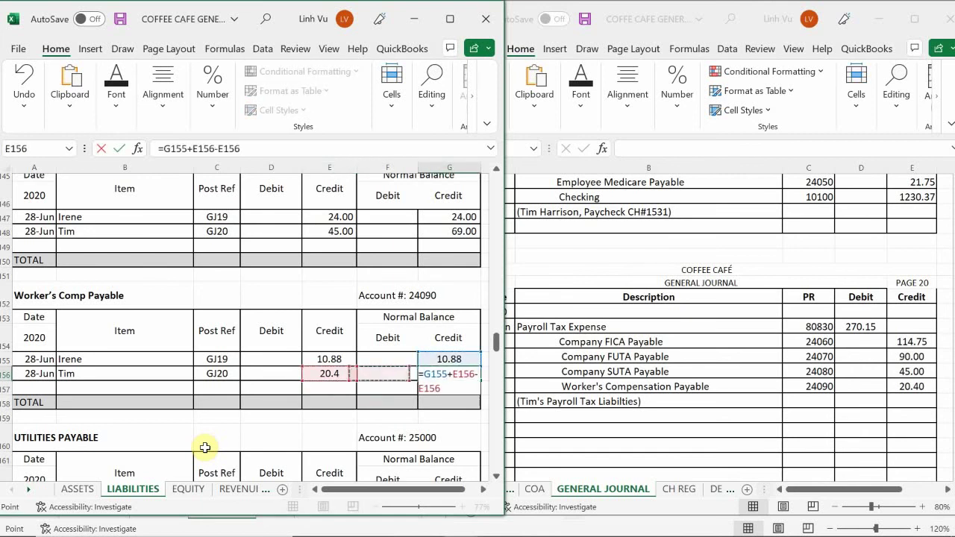
{"action": "key", "text": "Left"}
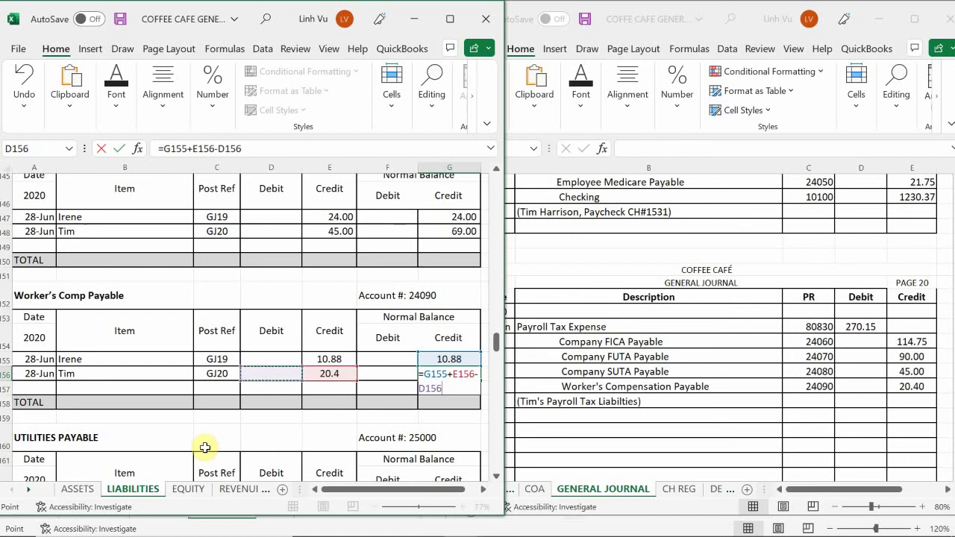
{"action": "key", "text": "Return"}
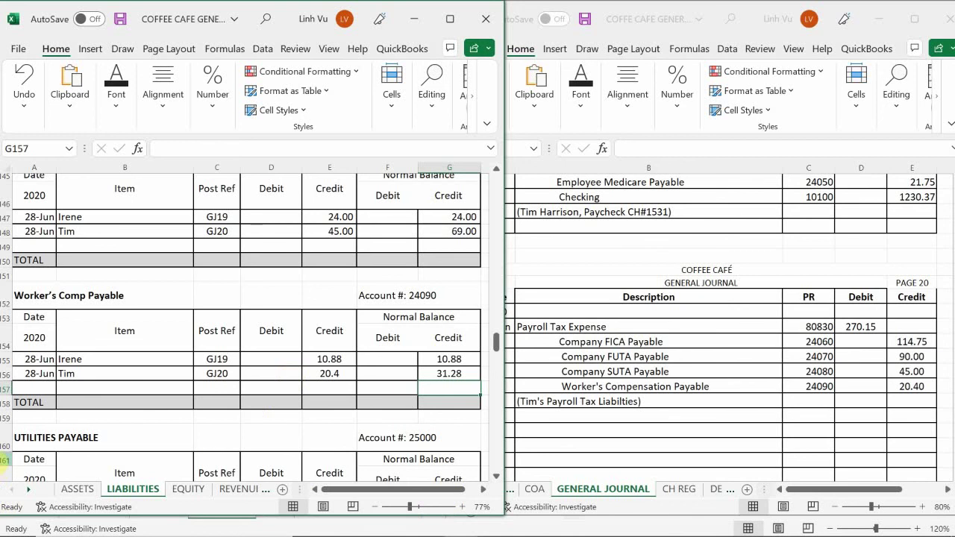
- Find the Commission Expense table (40%, $560.66) in the Coffee Café document, then open the Subsidiary Ledger workbook
{"action": "left_click", "coordinate": [604, 341]}
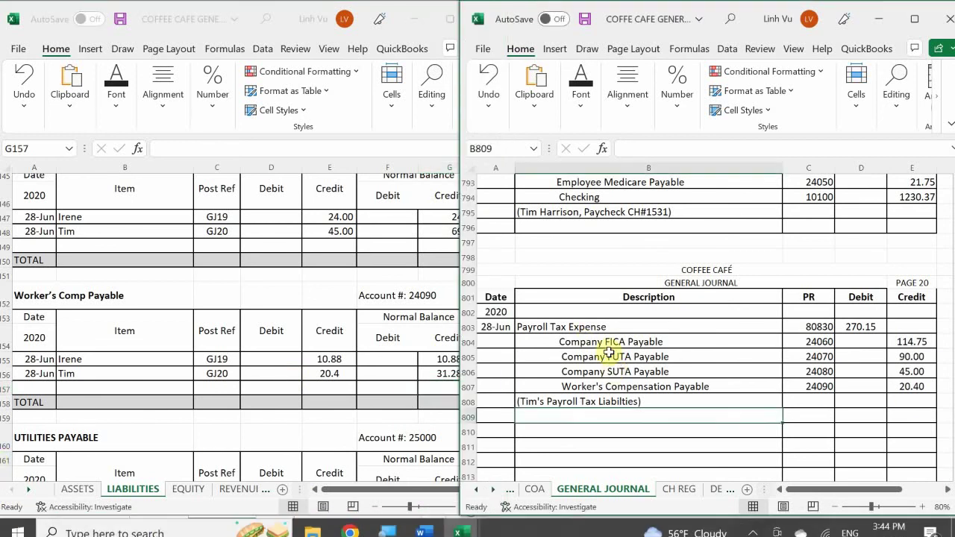
{"action": "scroll", "coordinate": [609, 350], "scroll_direction": "down", "scroll_amount": 1}
{"action": "scroll", "coordinate": [609, 351], "scroll_direction": "down", "scroll_amount": 1}
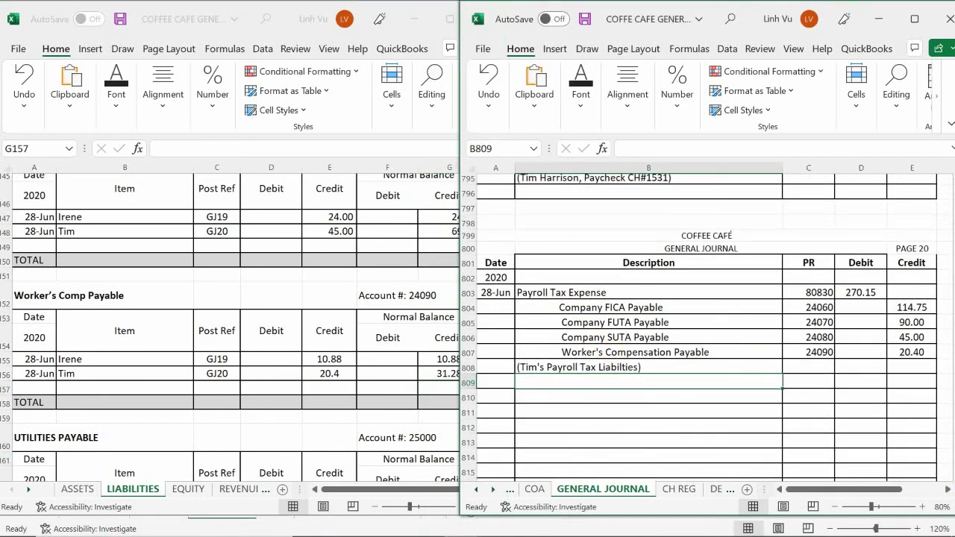
{"action": "left_click", "coordinate": [436, 525]}
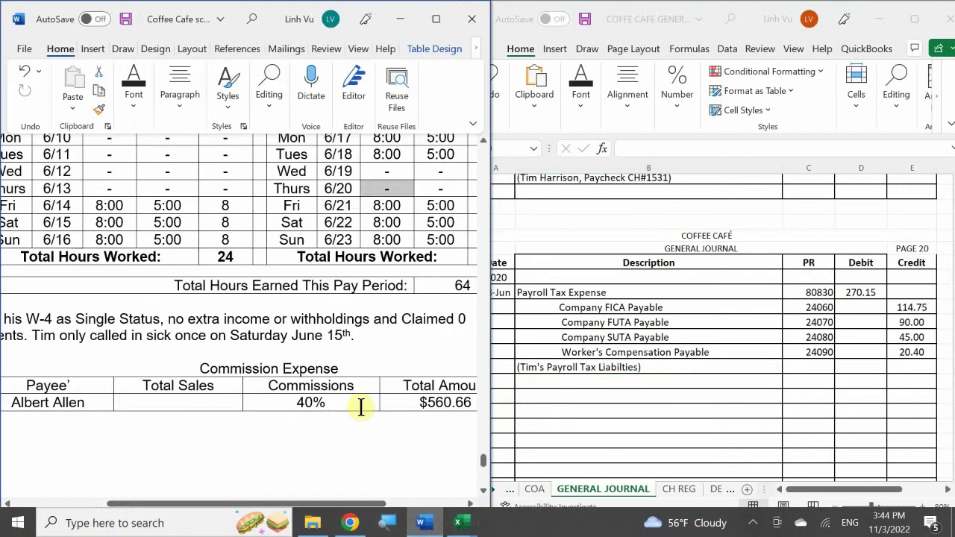
{"action": "scroll", "coordinate": [358, 408], "scroll_direction": "down", "scroll_amount": 5}
{"action": "scroll", "coordinate": [358, 417], "scroll_direction": "down", "scroll_amount": 2}
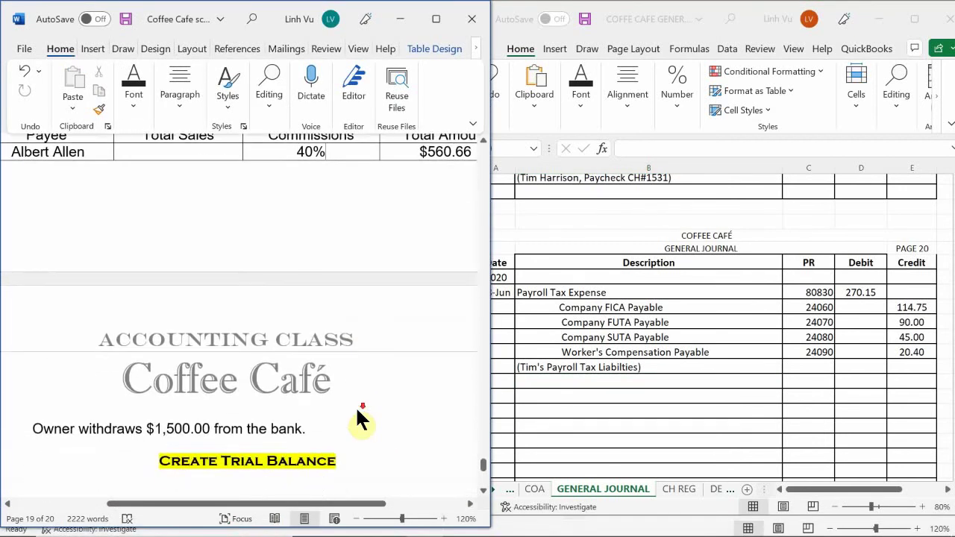
{"action": "scroll", "coordinate": [356, 408], "scroll_direction": "up", "scroll_amount": 7}
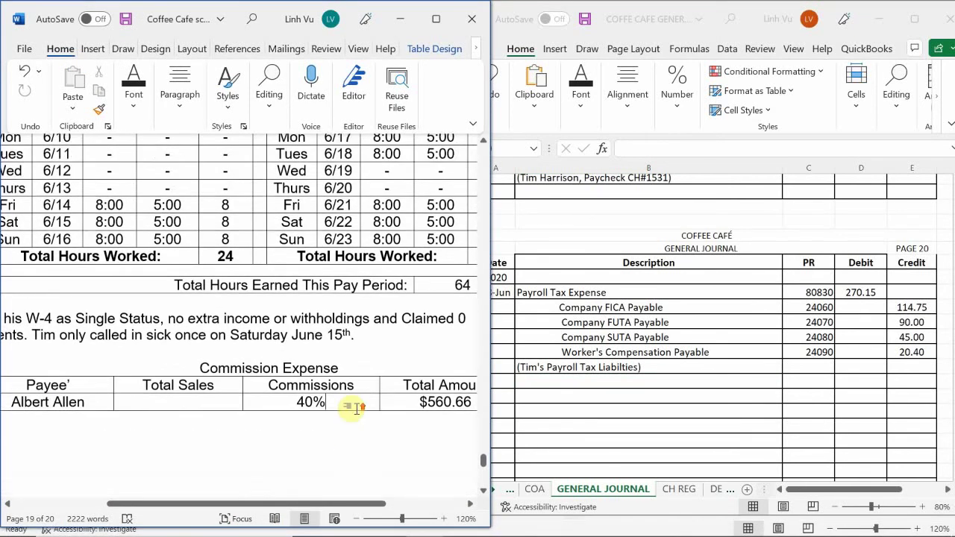
{"action": "scroll", "coordinate": [356, 409], "scroll_direction": "down", "scroll_amount": 1}
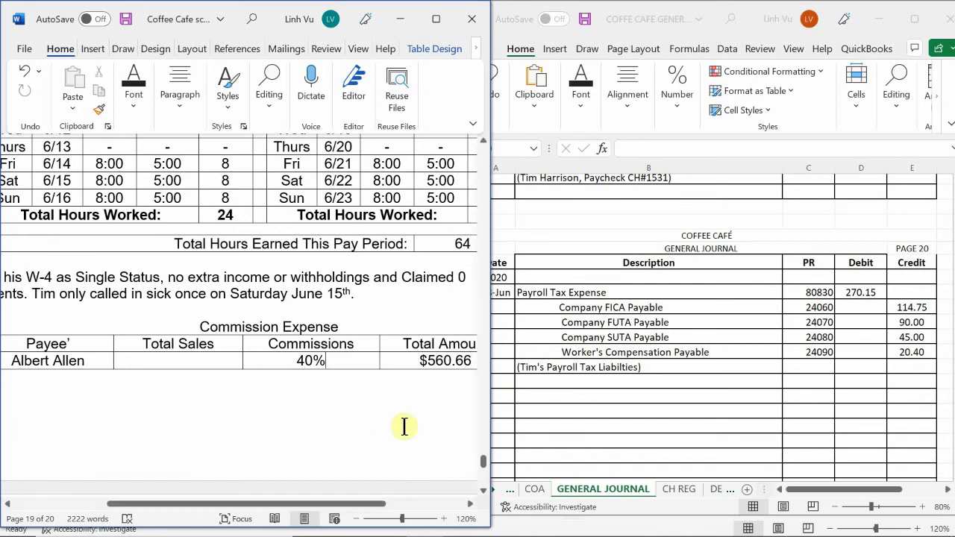
{"action": "left_click", "coordinate": [451, 525]}
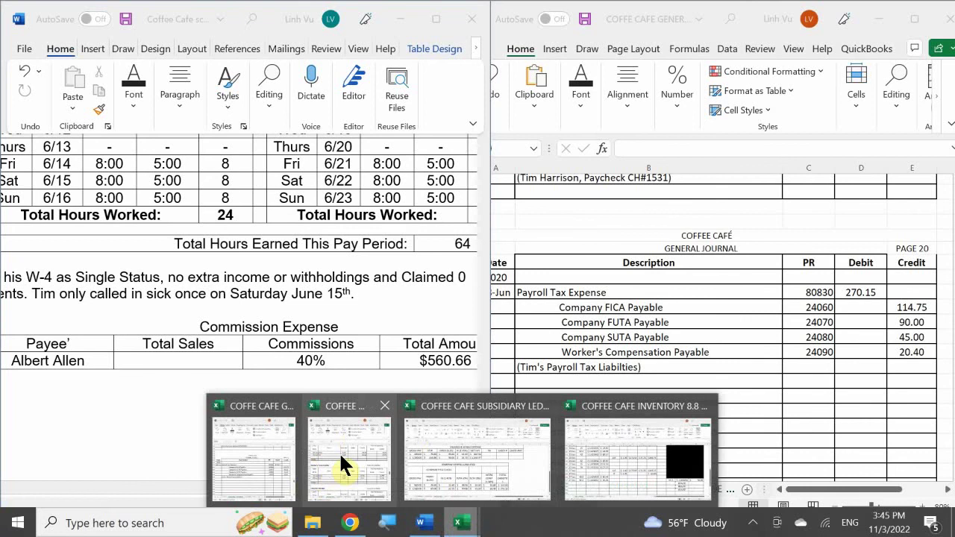
{"action": "left_click", "coordinate": [447, 452]}
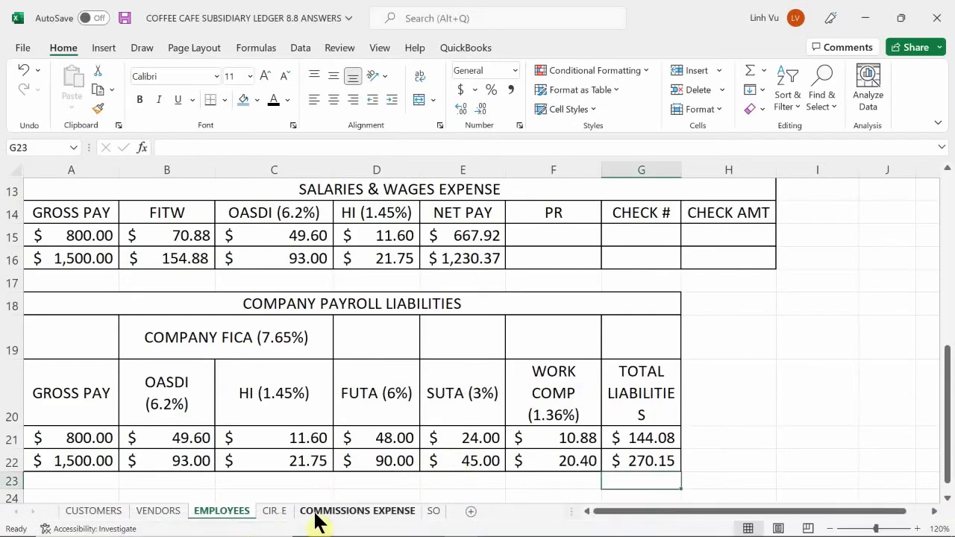
- On the COMMISSIONS EXPENSE sheet, check the 560.66 total in F8
{"action": "left_click", "coordinate": [316, 513]}
{"action": "scroll", "coordinate": [308, 353], "scroll_direction": "up", "scroll_amount": 1}
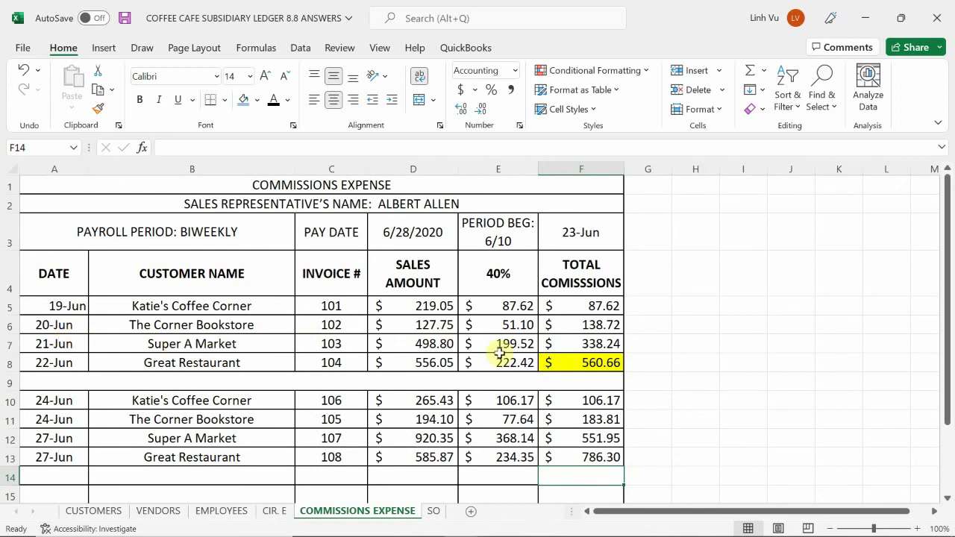
{"action": "left_click", "coordinate": [582, 363]}
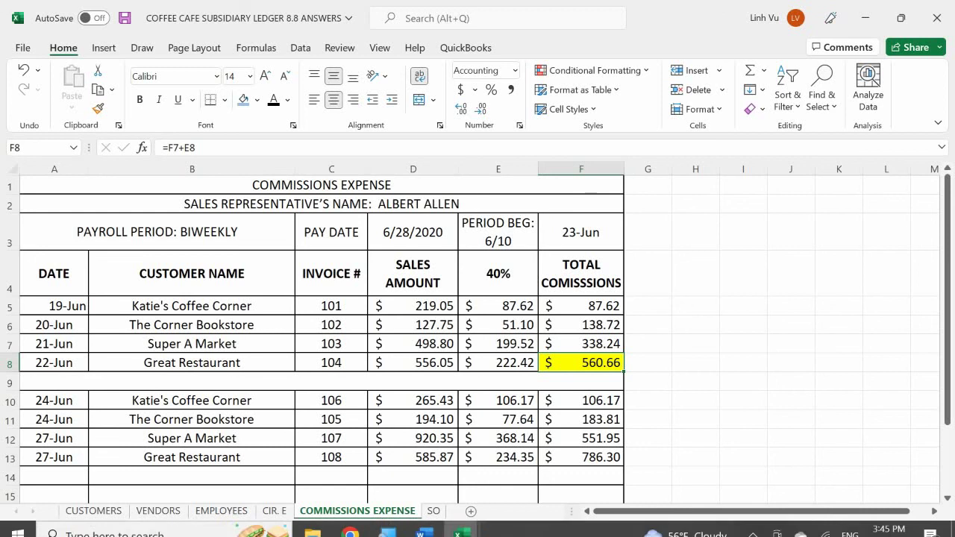
- Show the General Journal workbook beside the Subsidiary Ledger on the right half
{"action": "mouse_move", "coordinate": [430, 527]}
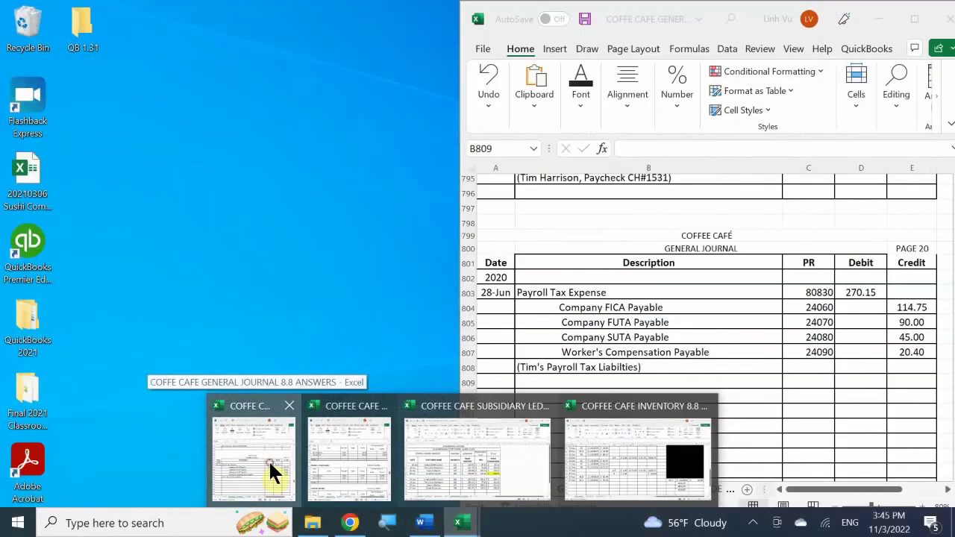
{"action": "left_click", "coordinate": [269, 460]}
{"action": "left_click", "coordinate": [381, 347]}
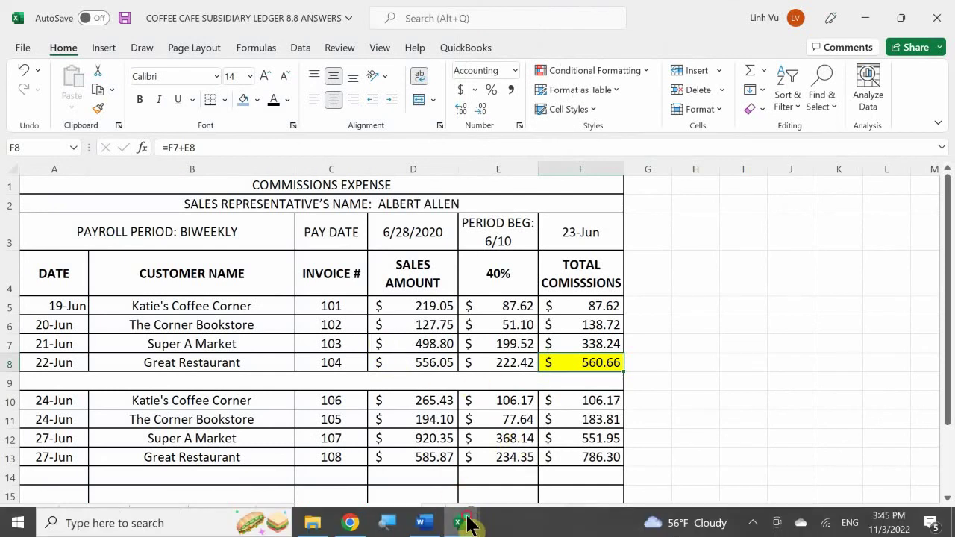
{"action": "left_click", "coordinate": [462, 523]}
{"action": "left_click", "coordinate": [501, 450]}
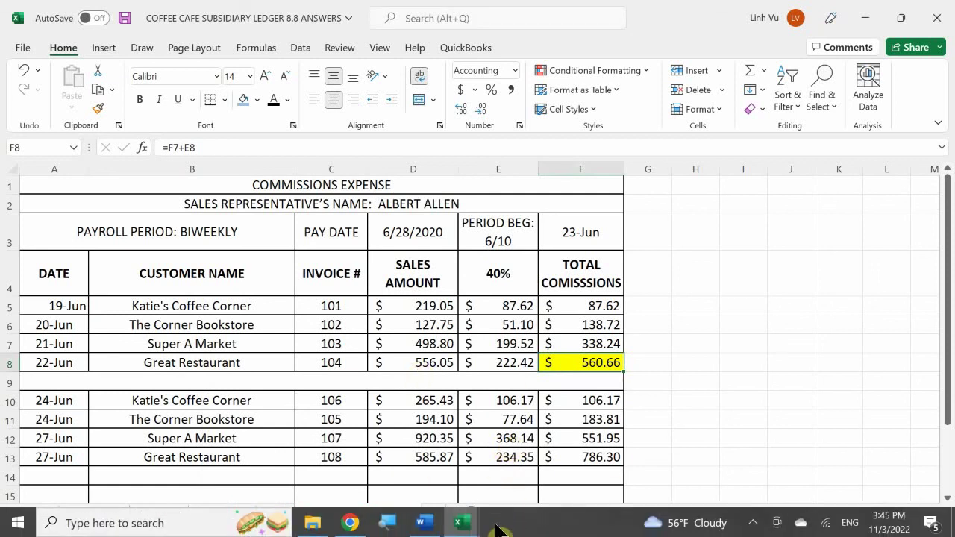
{"action": "left_click", "coordinate": [462, 523]}
{"action": "left_click", "coordinate": [281, 458]}
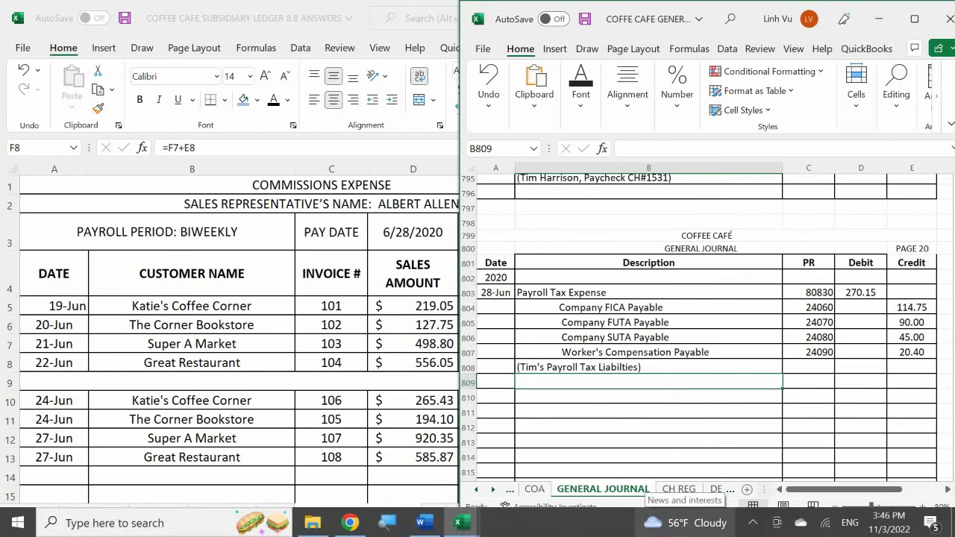
{"action": "left_click", "coordinate": [544, 397]}
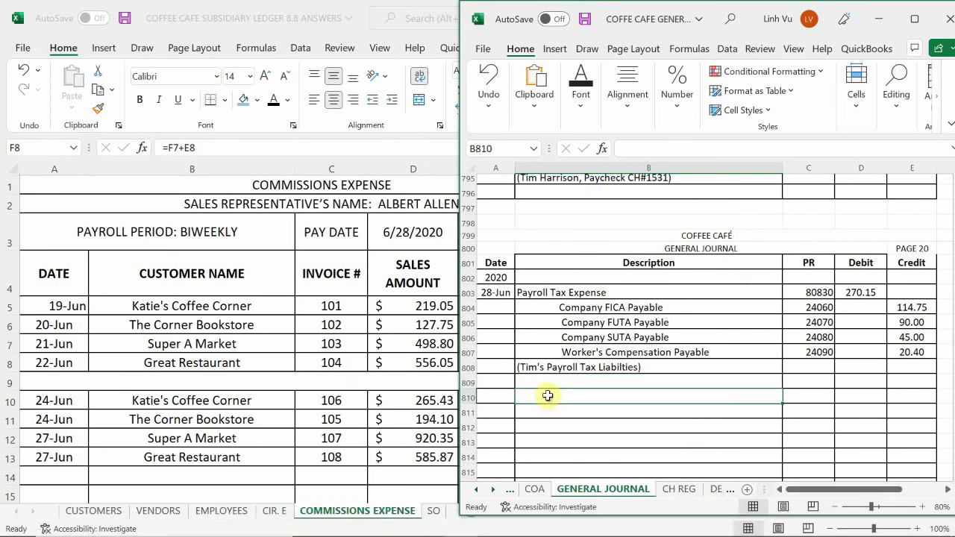
{"action": "scroll", "coordinate": [549, 401], "scroll_direction": "down", "scroll_amount": 1}
{"action": "left_click", "coordinate": [531, 490]}
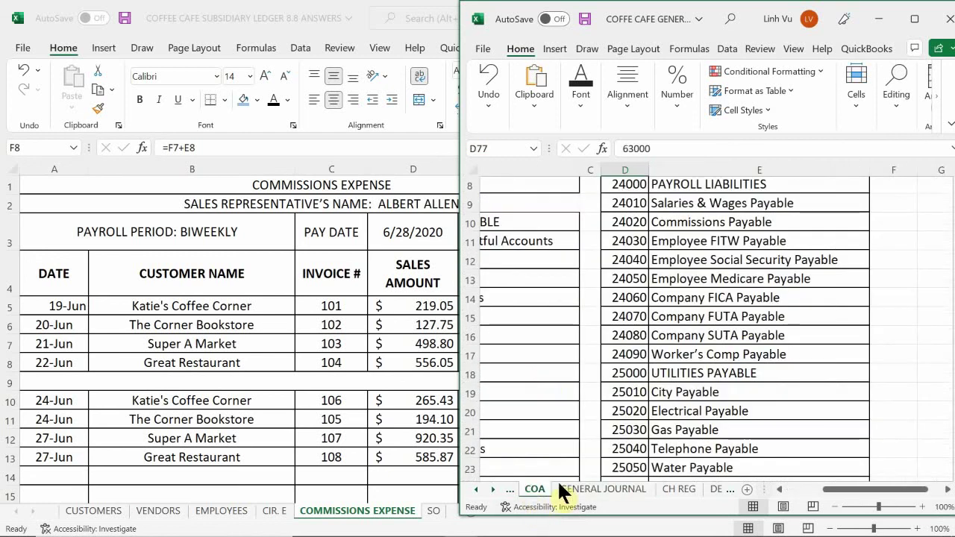
{"action": "scroll", "coordinate": [721, 354], "scroll_direction": "down", "scroll_amount": 10}
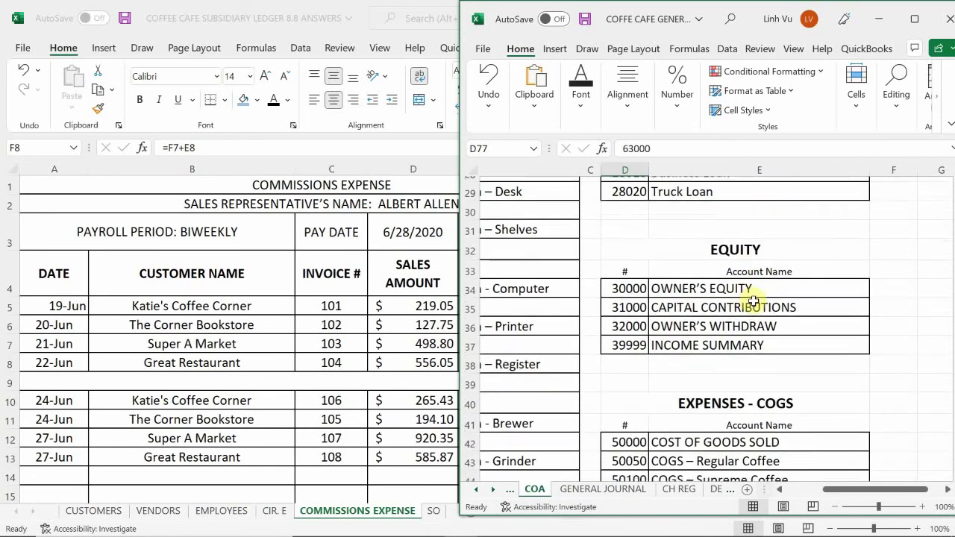
{"action": "scroll", "coordinate": [757, 302], "scroll_direction": "down", "scroll_amount": 5}
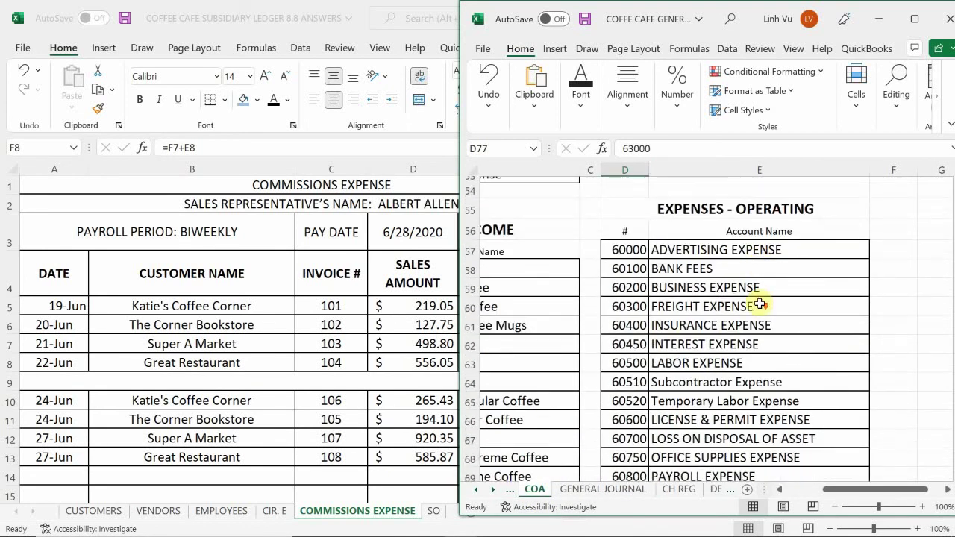
{"action": "scroll", "coordinate": [759, 303], "scroll_direction": "down", "scroll_amount": 4}
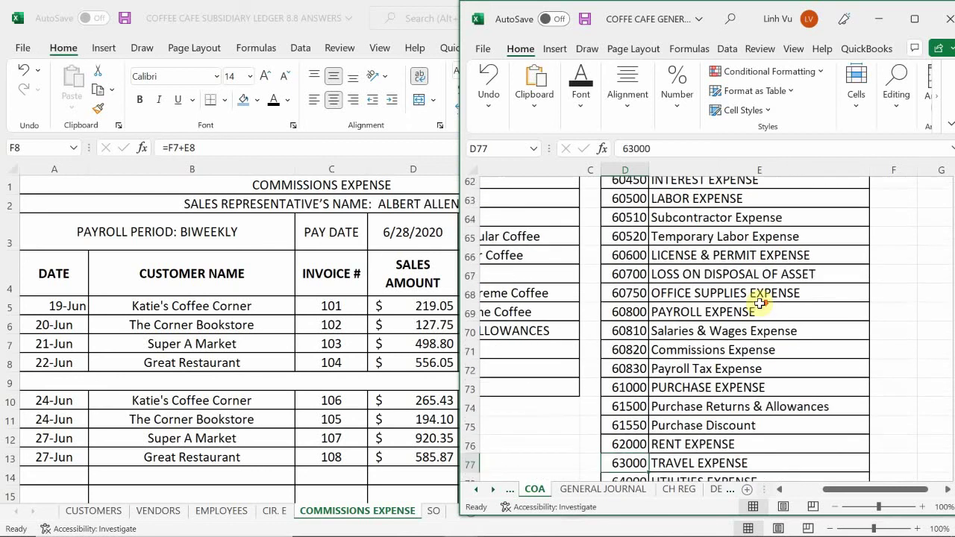
{"action": "scroll", "coordinate": [760, 303], "scroll_direction": "down", "scroll_amount": 1}
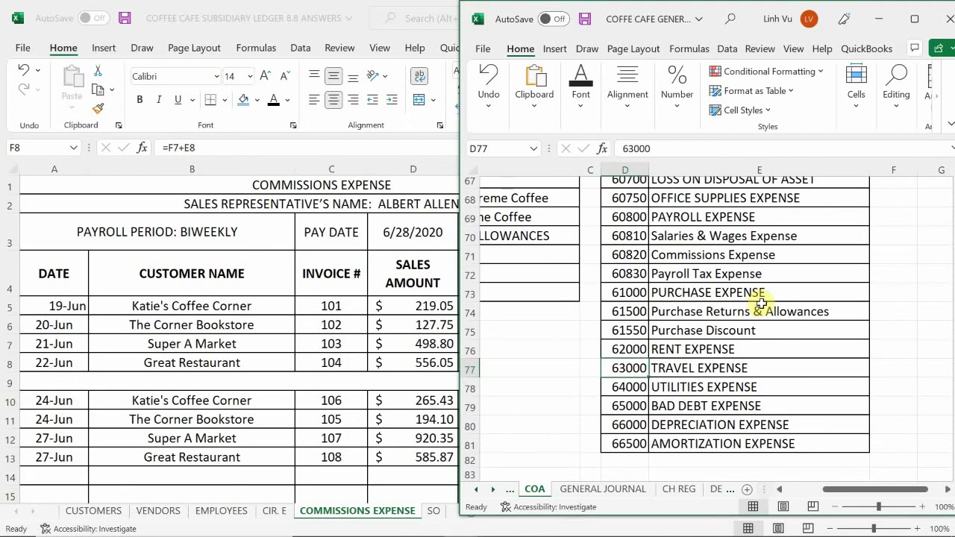
{"action": "scroll", "coordinate": [760, 303], "scroll_direction": "up", "scroll_amount": 1}
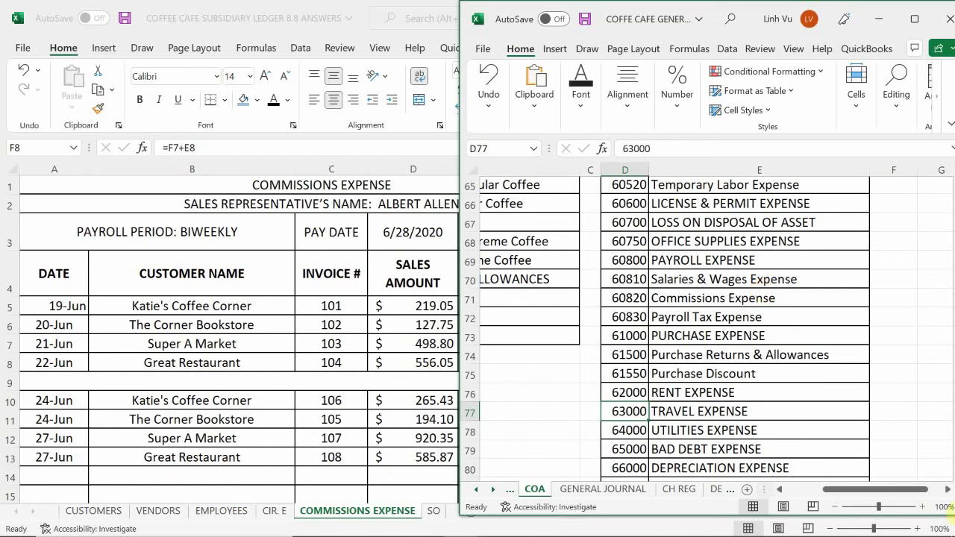
{"action": "mouse_move", "coordinate": [780, 502]}
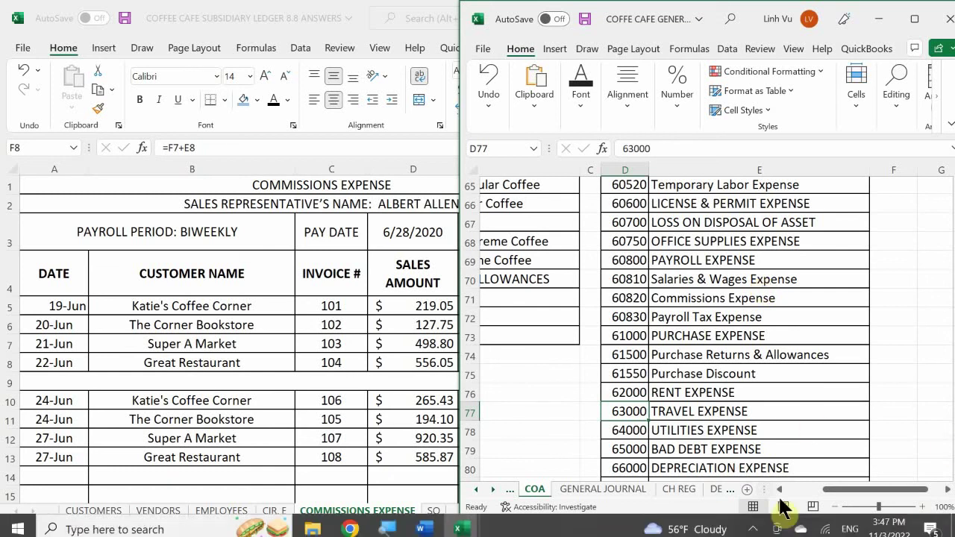
{"action": "left_click", "coordinate": [602, 489]}
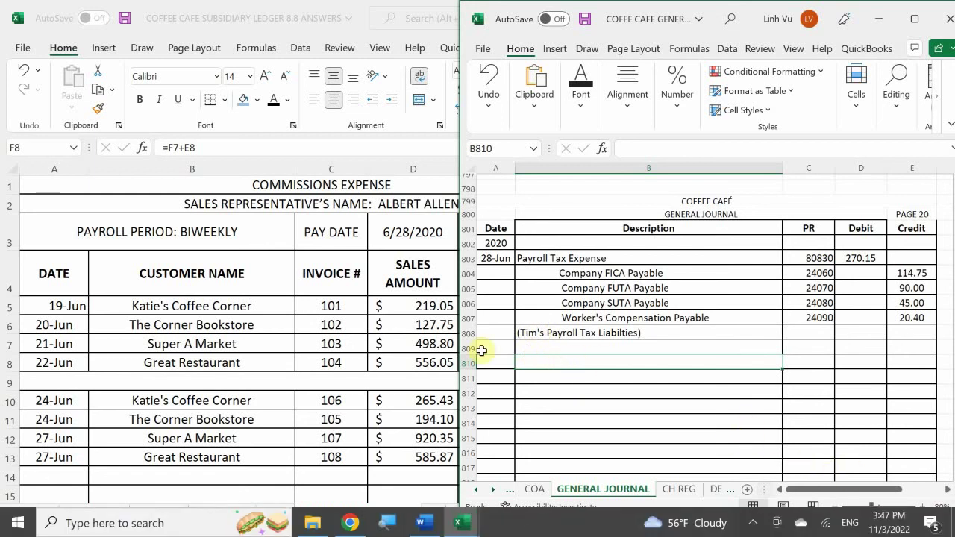
- Date journal row 810 as 28-Jun and describe it as Commission Expense
{"action": "left_click", "coordinate": [502, 365]}
{"action": "type", "text": "28"}
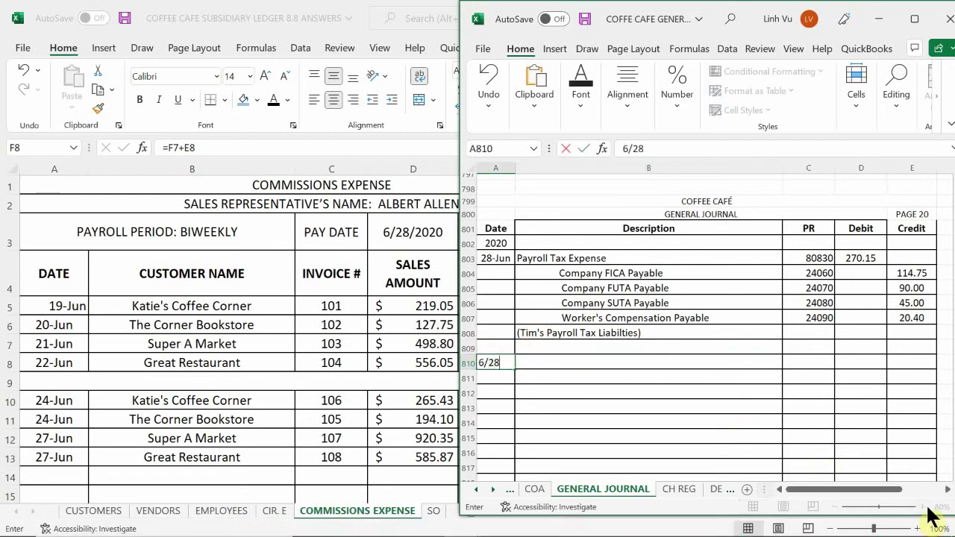
{"action": "key", "text": "Return"}
{"action": "key", "text": "Up"}
{"action": "key", "text": "Right"}
{"action": "type", "text": "Co"}
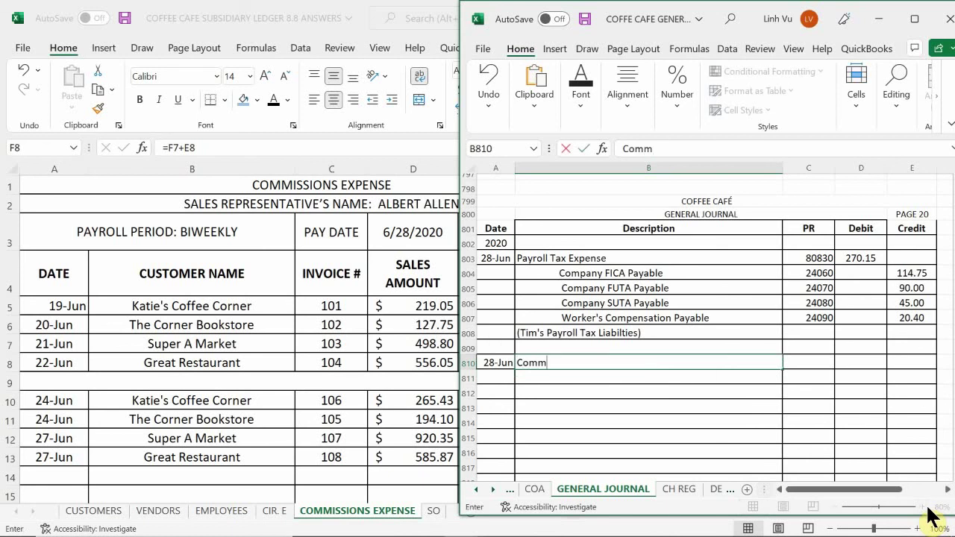
{"action": "type", "text": "mmission Exp"}
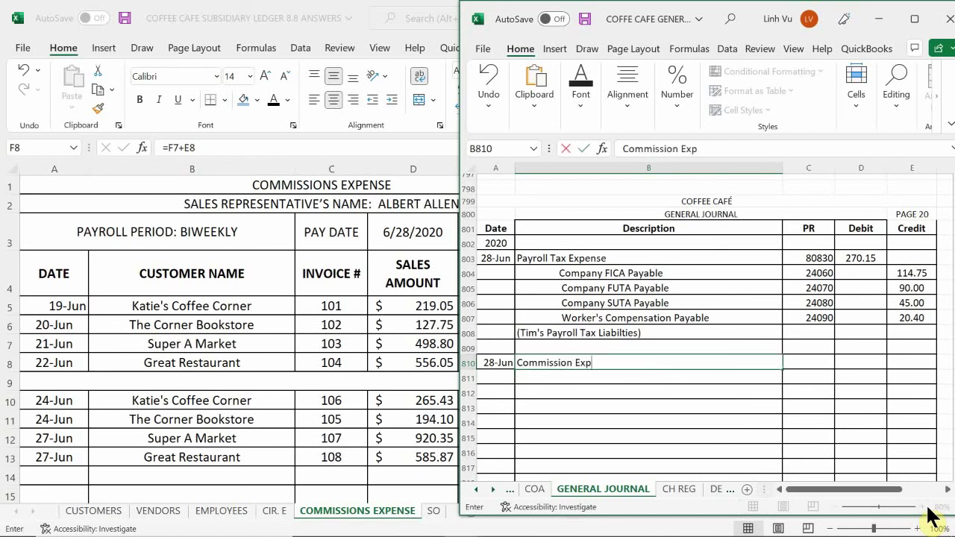
{"action": "type", "text": "ense"}
{"action": "key", "text": "Tab"}
- Post the line to account 60820 with a 560.66 debit, then return to the Subsidiary Ledger
{"action": "type", "text": "608"}
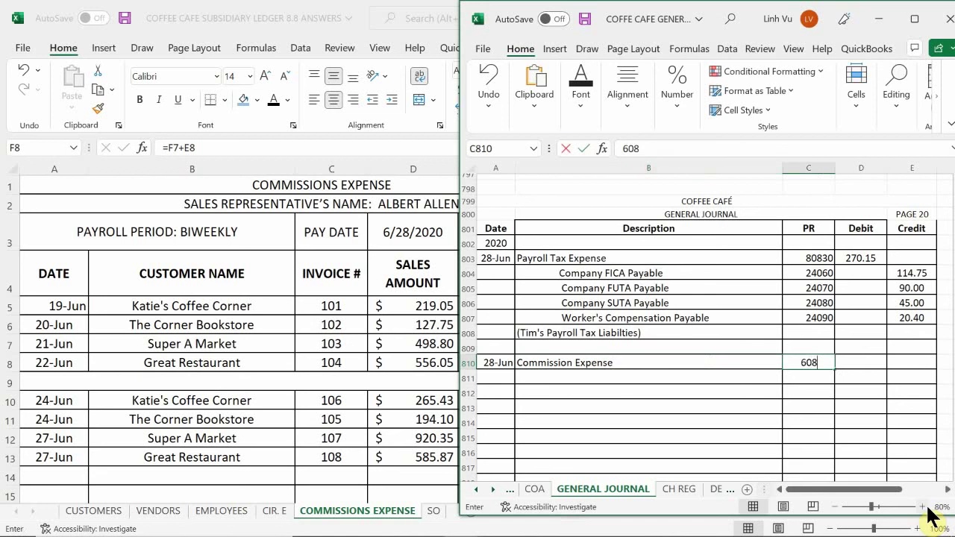
{"action": "type", "text": "20"}
{"action": "key", "text": "Return"}
{"action": "key", "text": "Right"}
{"action": "key", "text": "Up"}
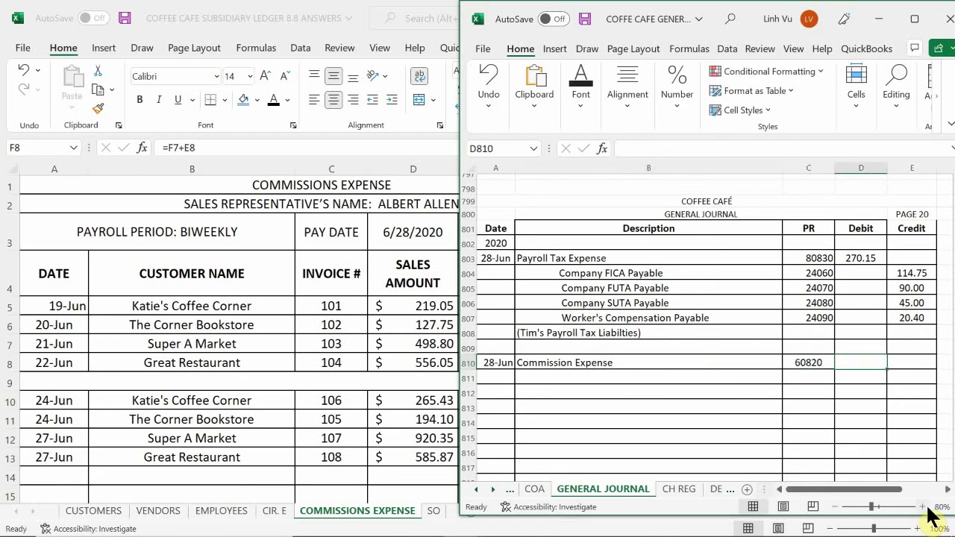
{"action": "type", "text": "560.66"}
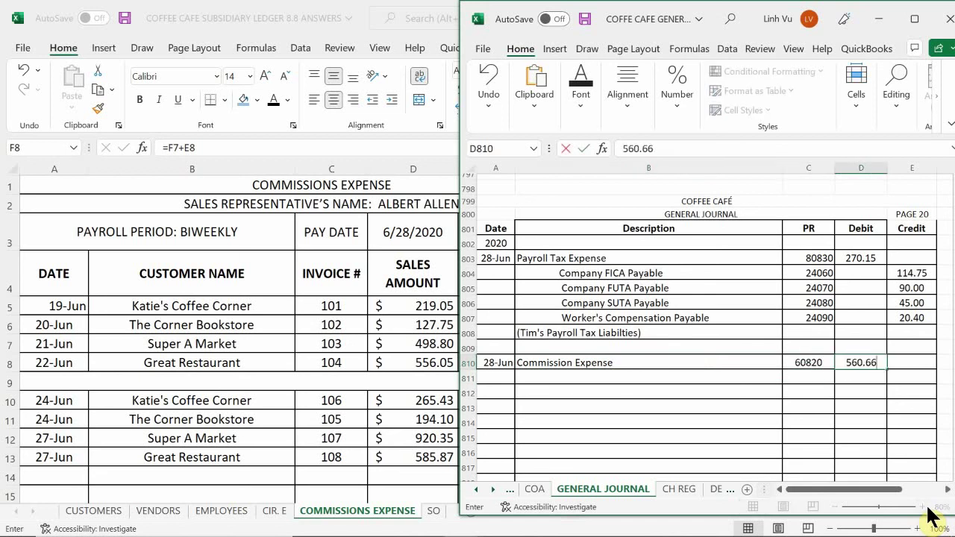
{"action": "key", "text": "Return"}
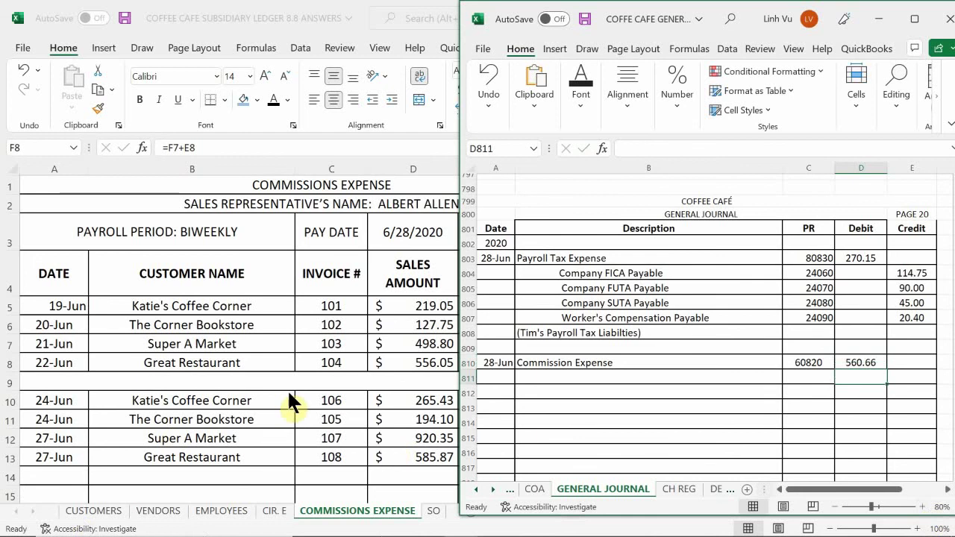
{"action": "key", "text": "alt+Tab"}
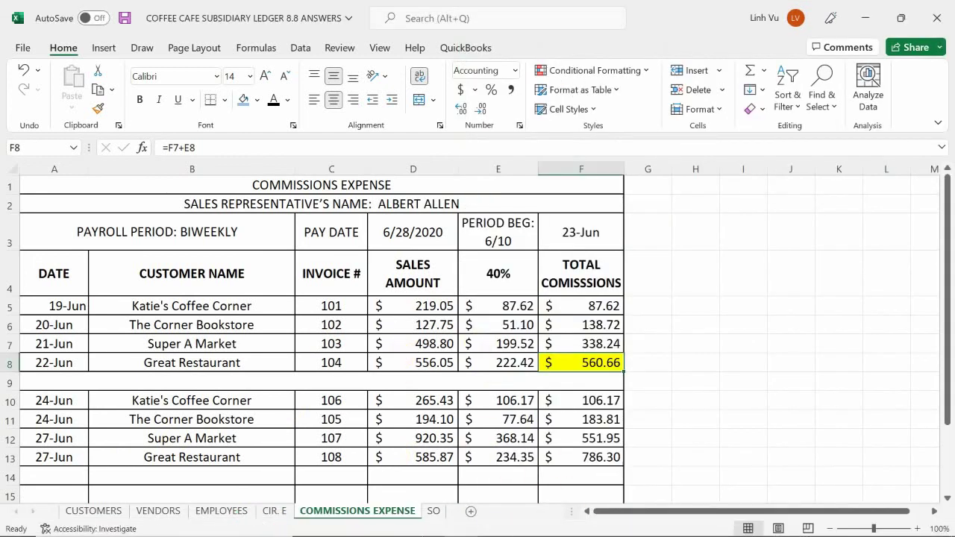
- Arrange the Word payroll document and General Journal workbook windows side by side
{"action": "left_click", "coordinate": [460, 522]}
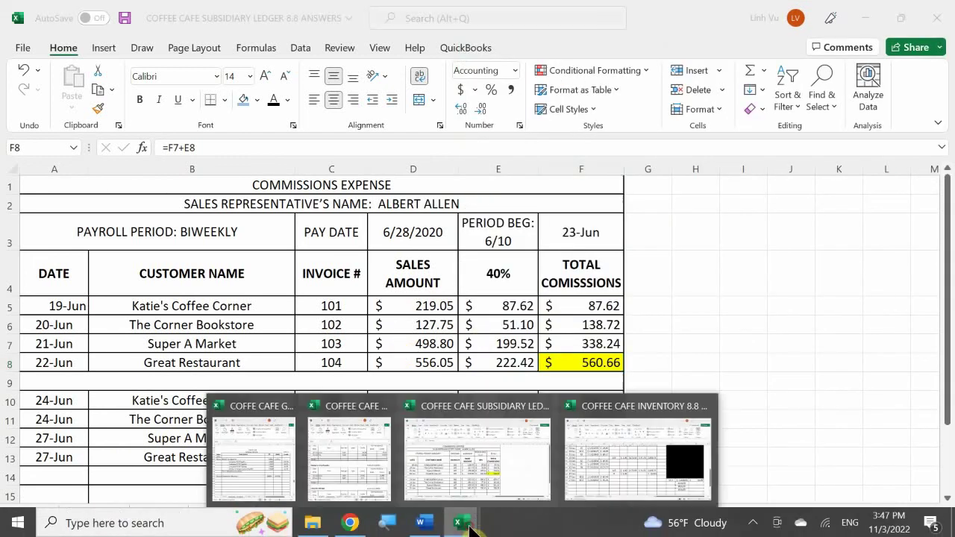
{"action": "left_click", "coordinate": [422, 524]}
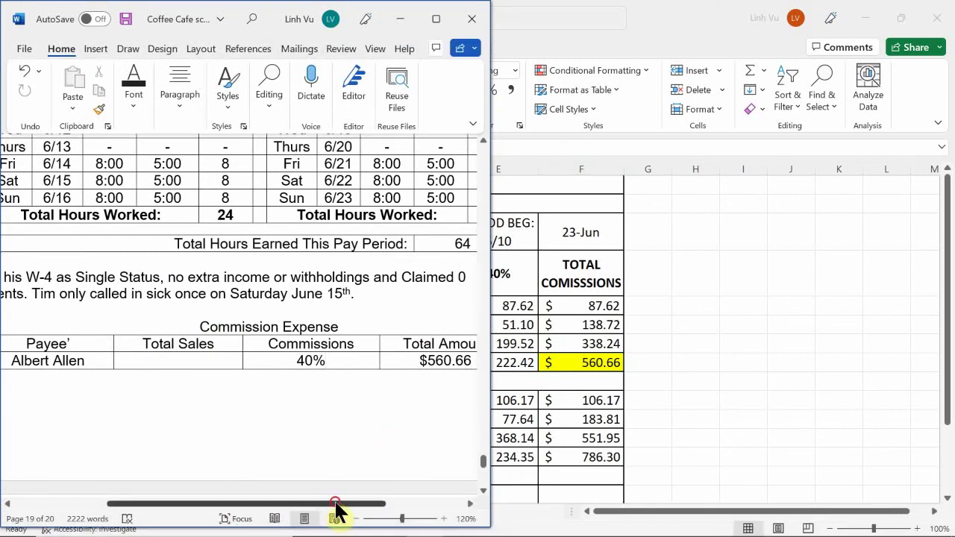
{"action": "left_click_drag", "start_coordinate": [336, 504], "coordinate": [375, 525]}
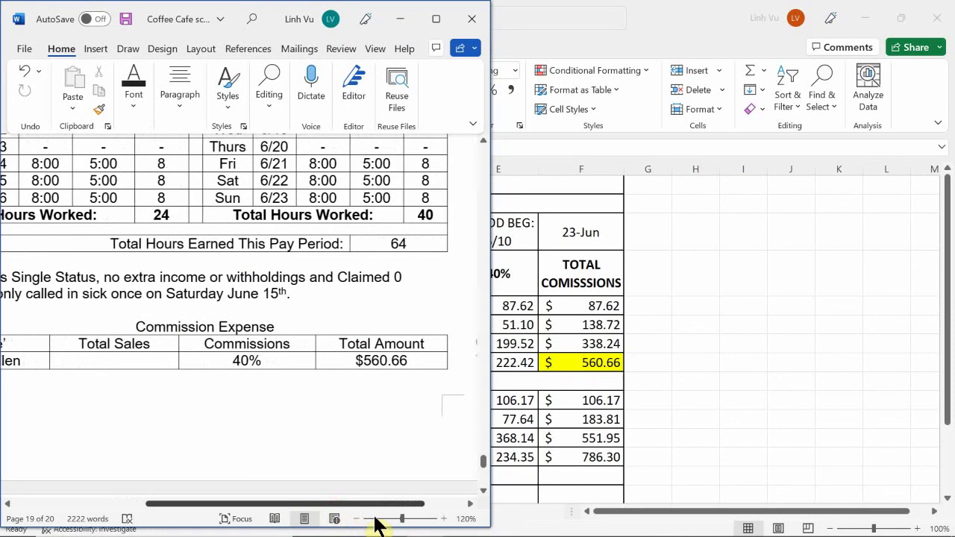
{"action": "scroll", "coordinate": [375, 524], "scroll_direction": "right", "scroll_amount": 5}
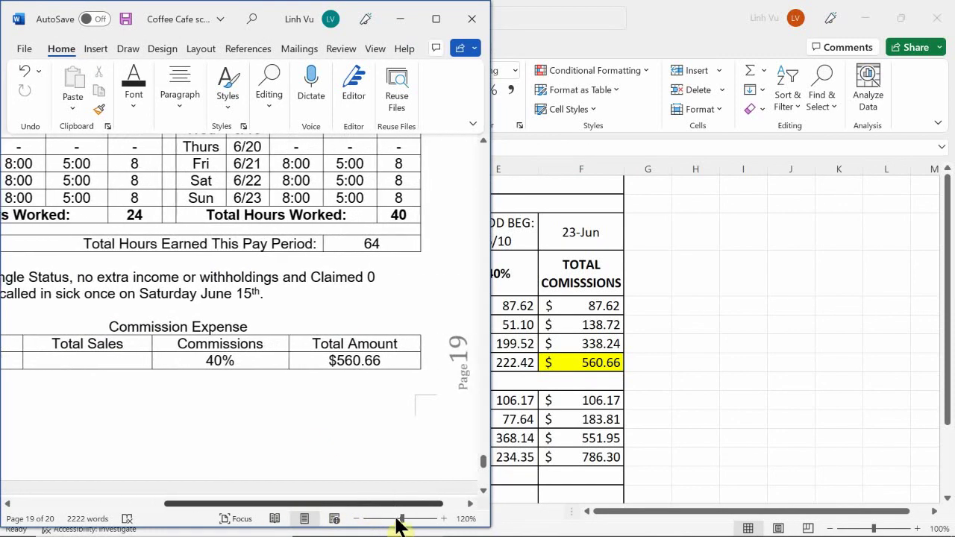
{"action": "left_click_drag", "start_coordinate": [355, 524], "coordinate": [344, 518]}
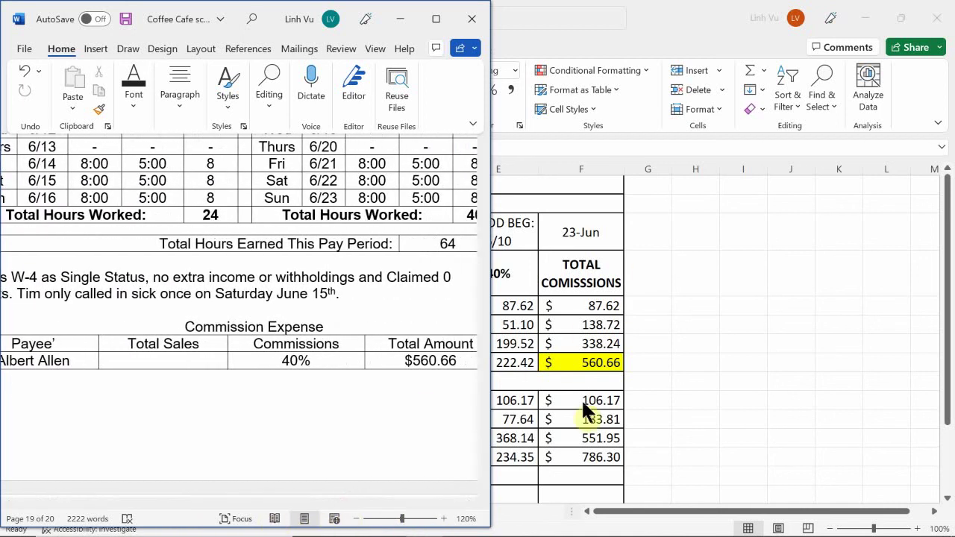
{"action": "left_click", "coordinate": [469, 526]}
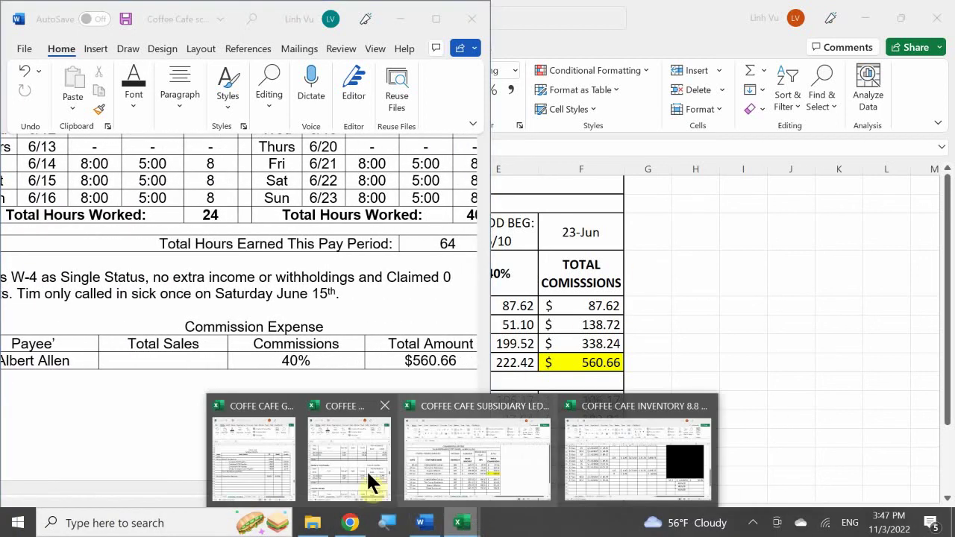
{"action": "left_click", "coordinate": [277, 471]}
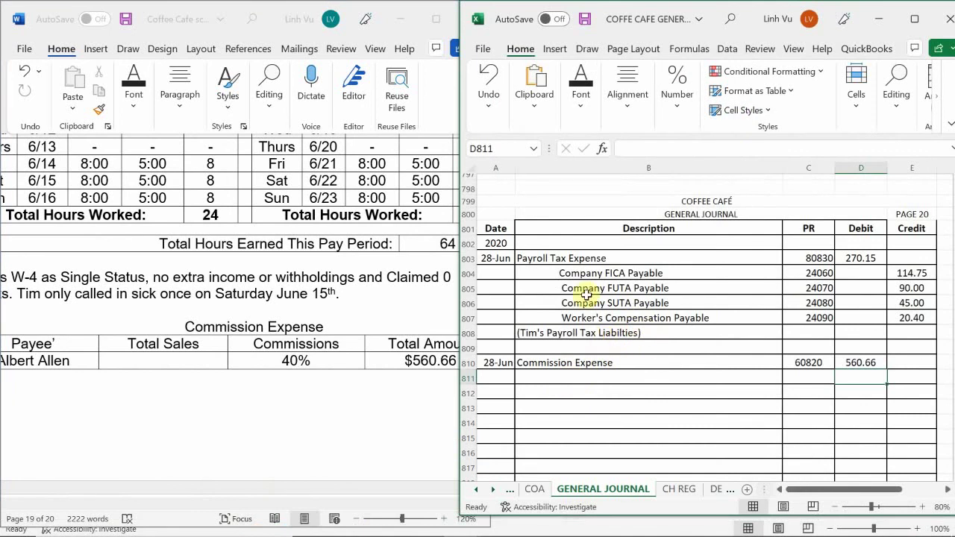
- Credit Checking, account 10100, with =D810 (560.66) below the Commission Expense debit
{"action": "double_click", "coordinate": [563, 380]}
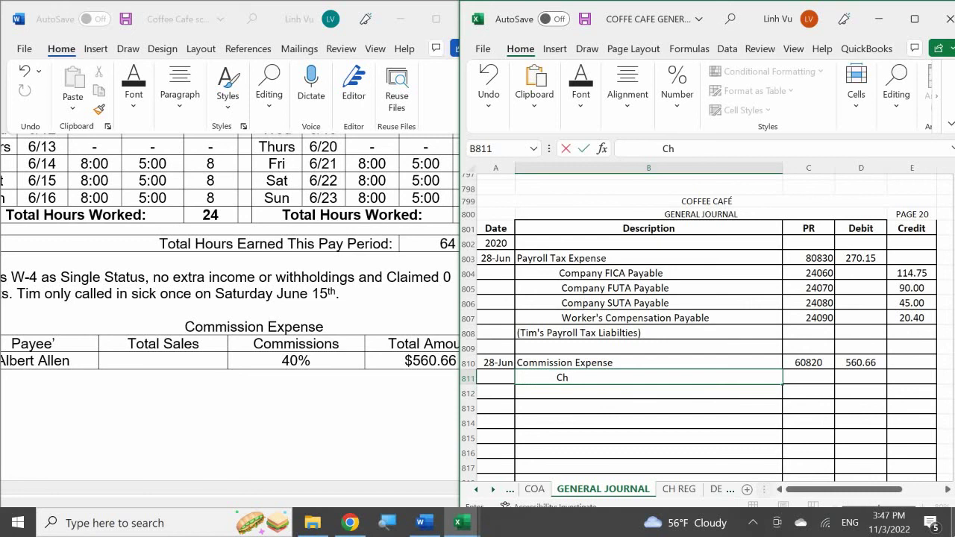
{"action": "type", "text": "Checking"}
{"action": "key", "text": "Tab"}
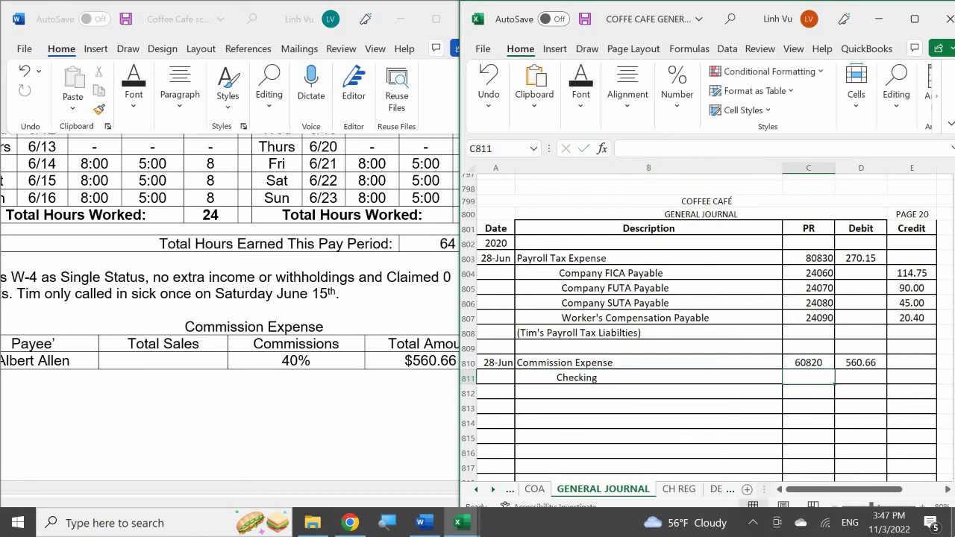
{"action": "type", "text": "10100"}
{"action": "key", "text": "Return"}
{"action": "left_click", "coordinate": [911, 377]}
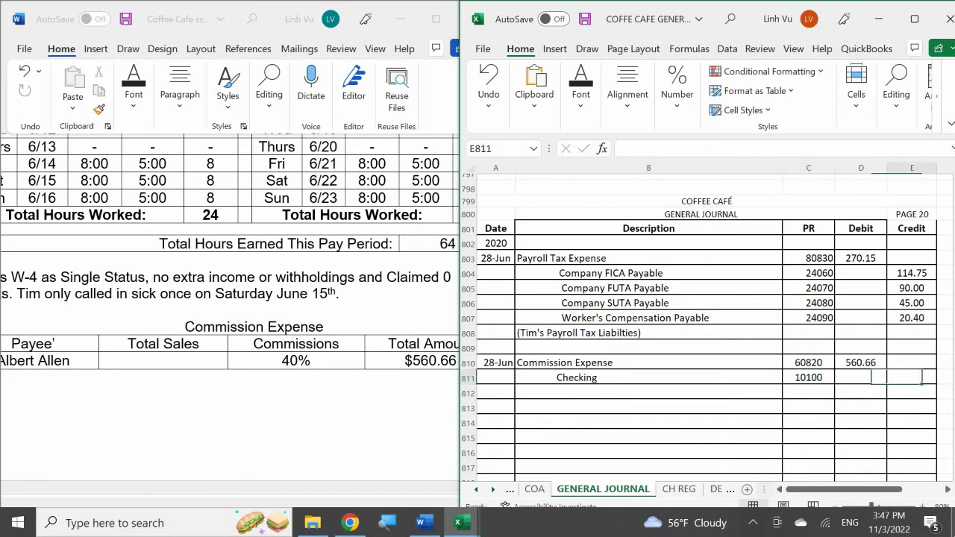
{"action": "type", "text": "="}
{"action": "left_click", "coordinate": [860, 362]}
{"action": "key", "text": "Return"}
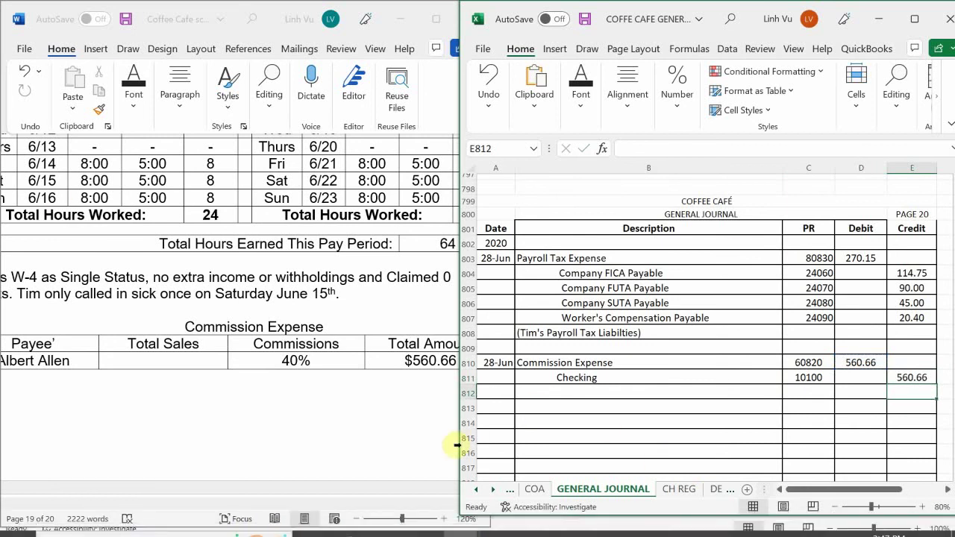
- Fill check 1532 on CH REG: 28-Jun, 560.66, the payee's name, and memo Commissions
{"action": "left_click", "coordinate": [678, 489]}
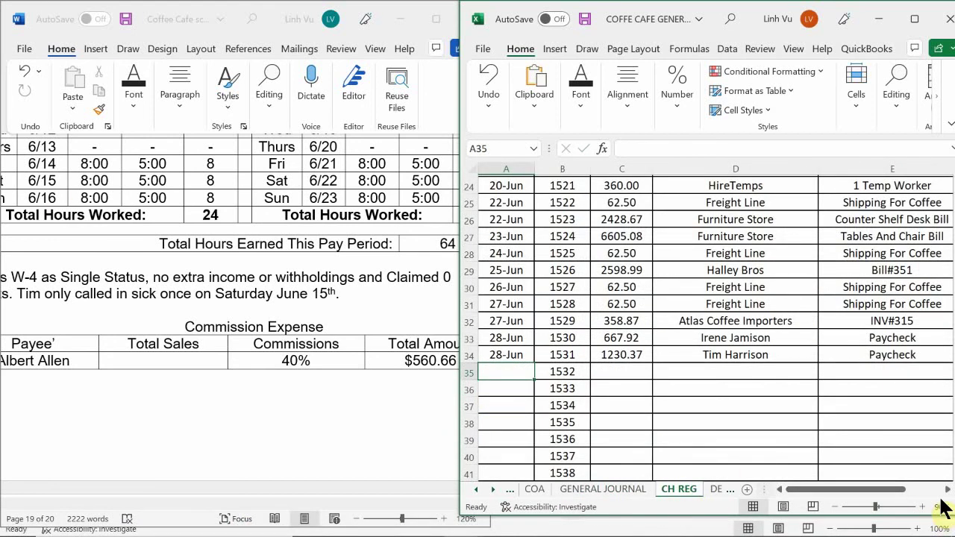
{"action": "type", "text": "6/28"}
{"action": "key", "text": "Return"}
{"action": "key", "text": "Up"}
{"action": "key", "text": "Right"}
{"action": "key", "text": "Right"}
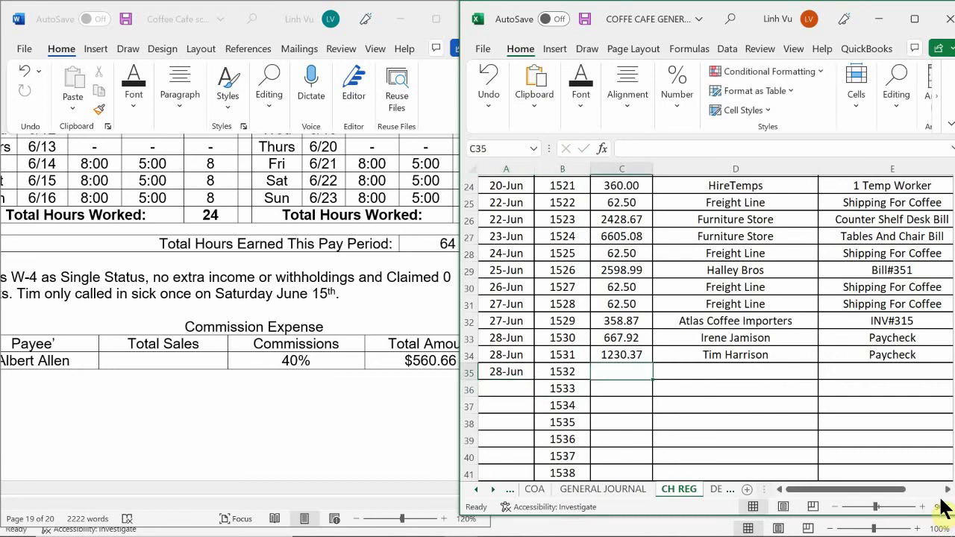
{"action": "type", "text": "5"}
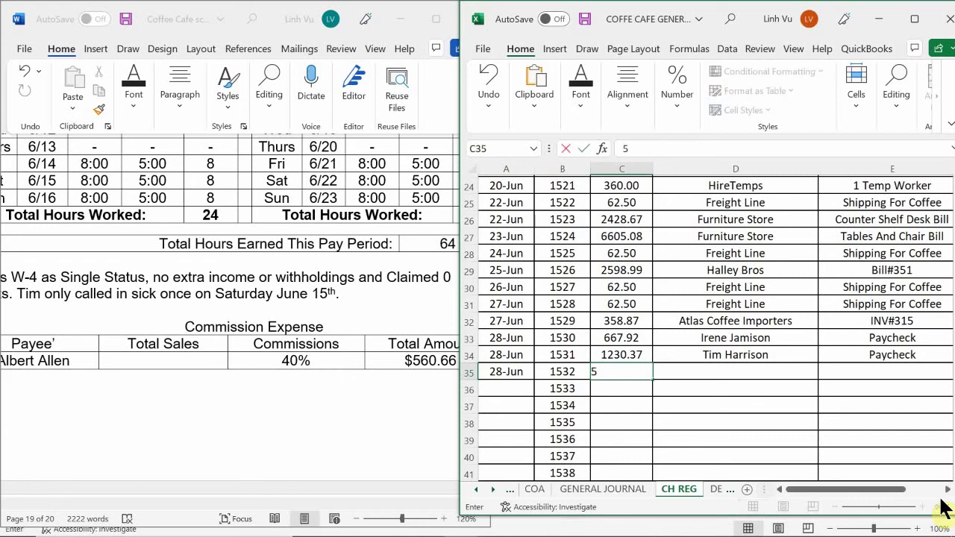
{"action": "type", "text": "60.66"}
{"action": "key", "text": "Tab"}
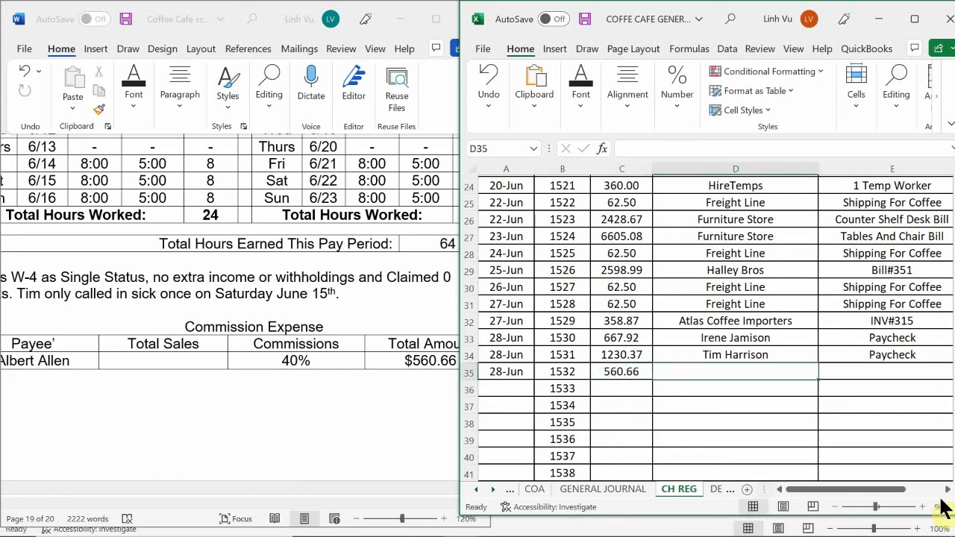
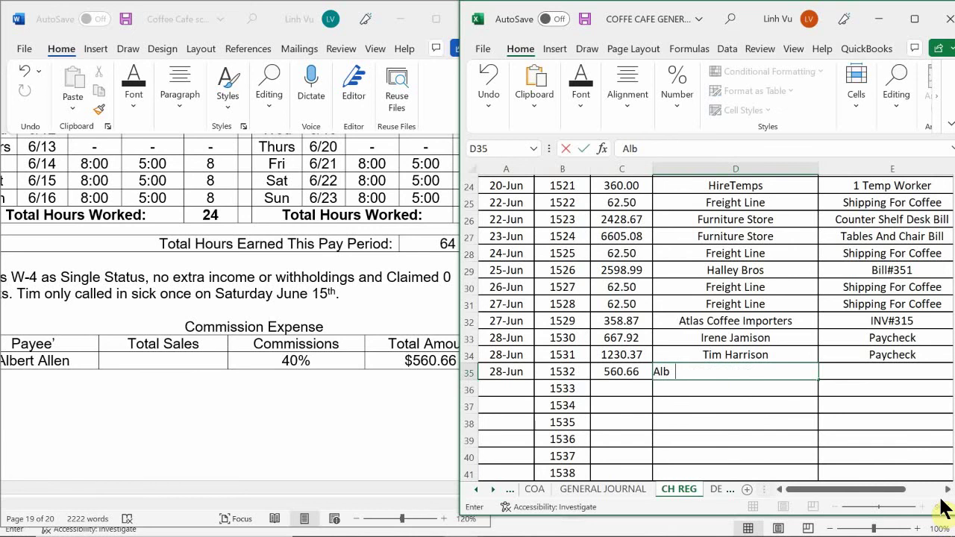
{"action": "key", "text": "Tab"}
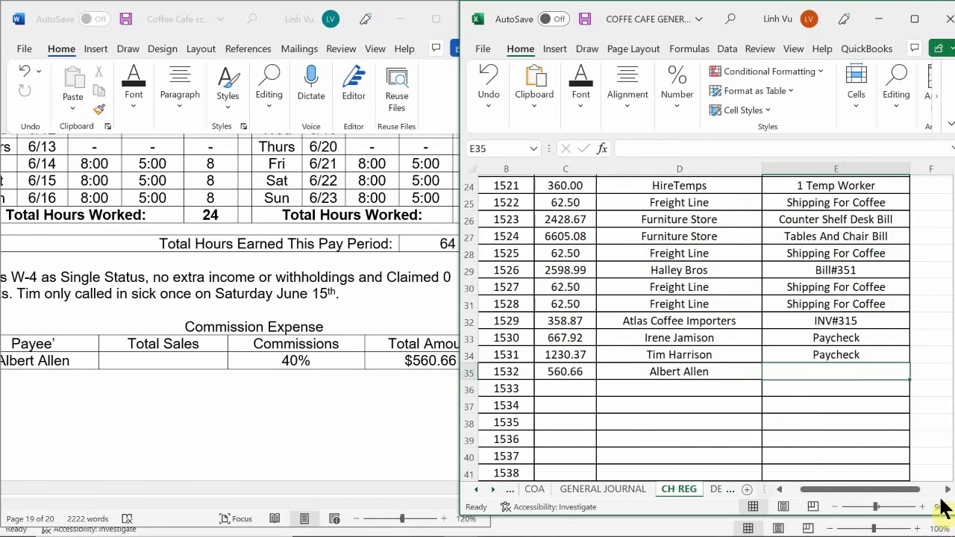
{"action": "type", "text": "Co"}
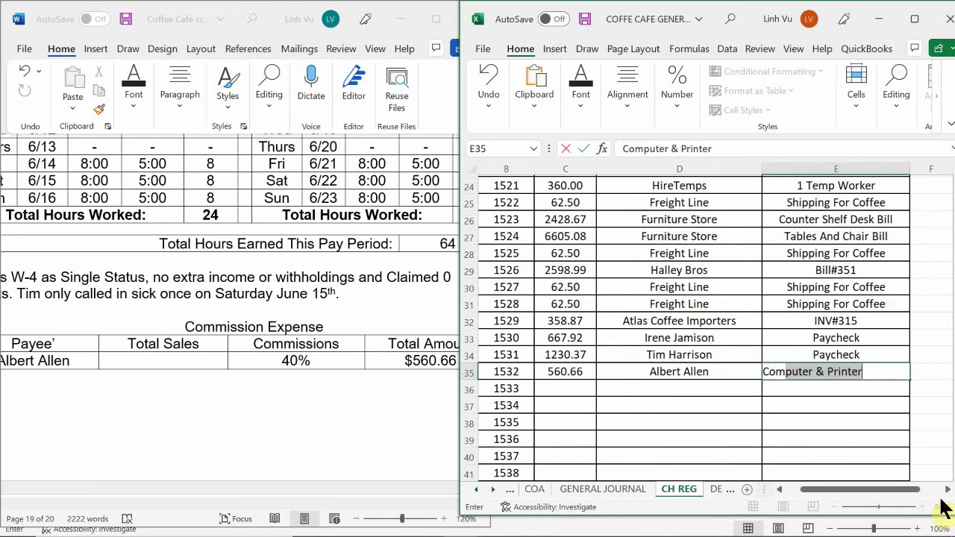
{"action": "type", "text": "mmissio"}
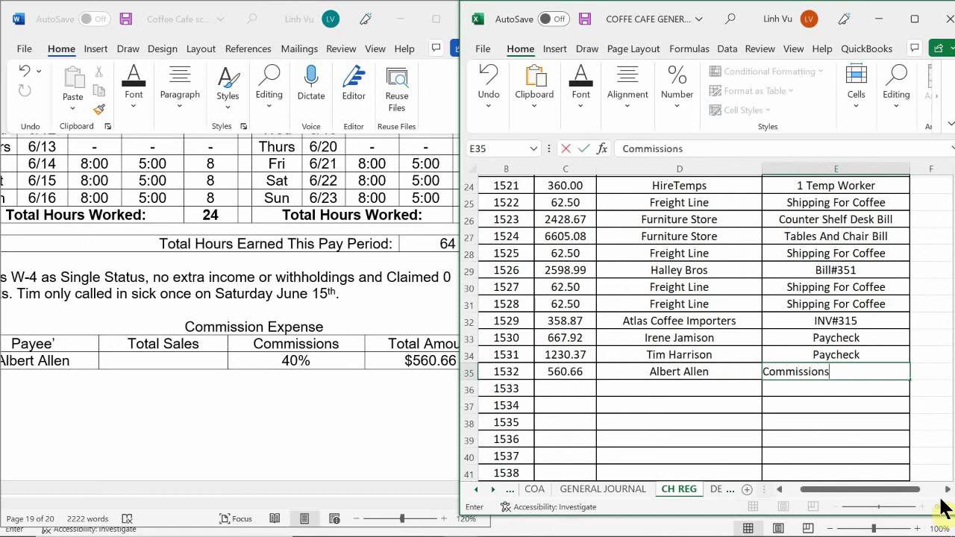
{"action": "type", "text": "ns"}
{"action": "key", "text": "Return"}
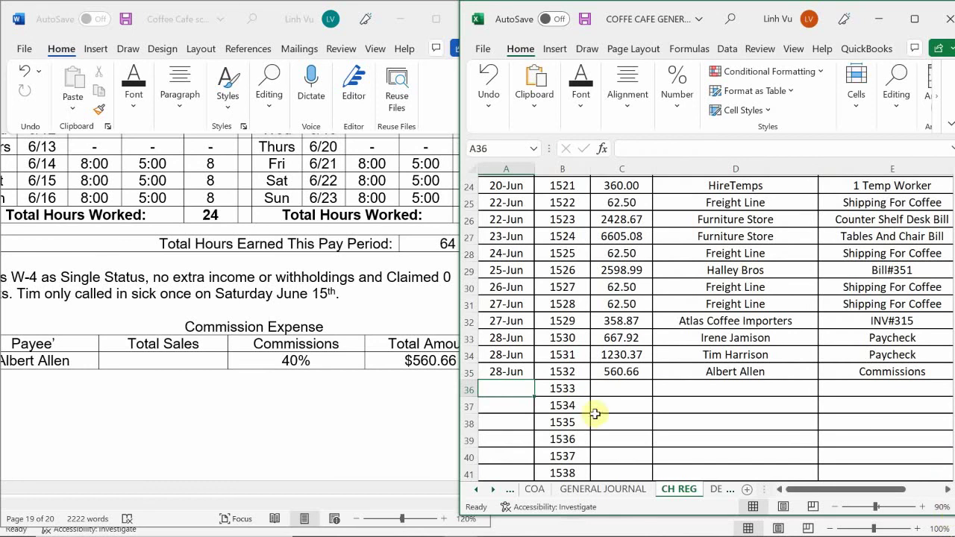
- Type the explanation '(payee's name, Commission CH#1532)' in B812 under the Checking credit
{"action": "left_click", "coordinate": [593, 492]}
{"action": "left_click", "coordinate": [551, 393]}
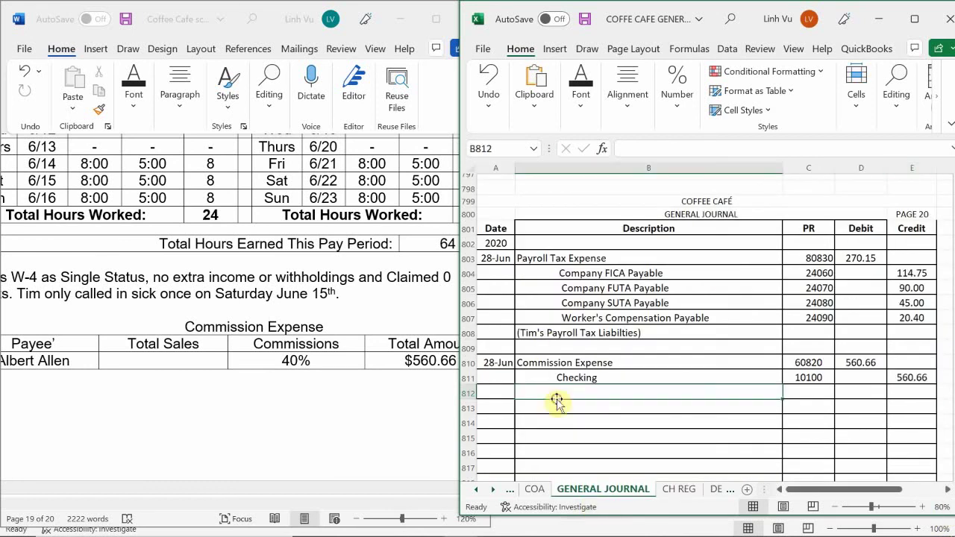
{"action": "type", "text": "("}
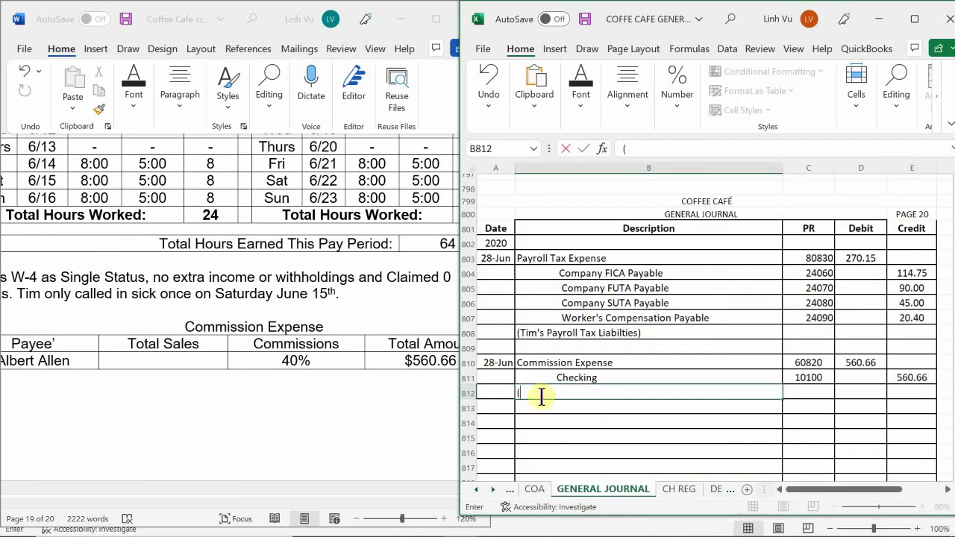
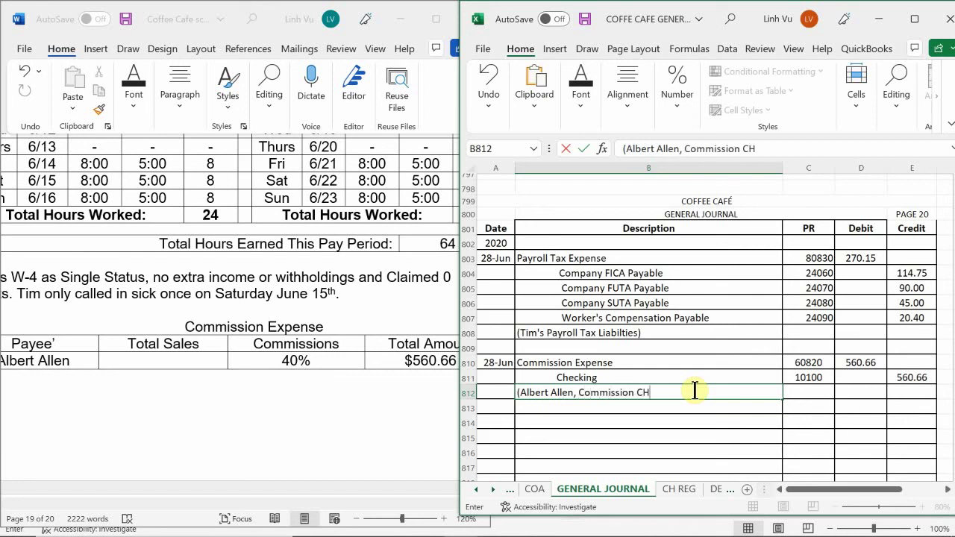
{"action": "type", "text": "#1532"}
{"action": "key", "text": "Return"}
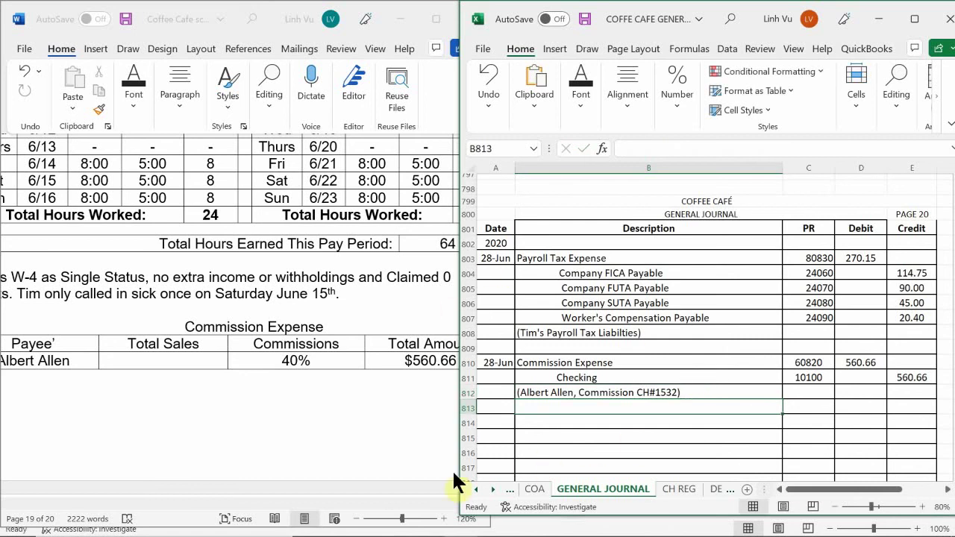
- Bring the ledger workbook forward and go to the Commissions Expense ledger on EXPENSES - OP
{"action": "mouse_move", "coordinate": [388, 528]}
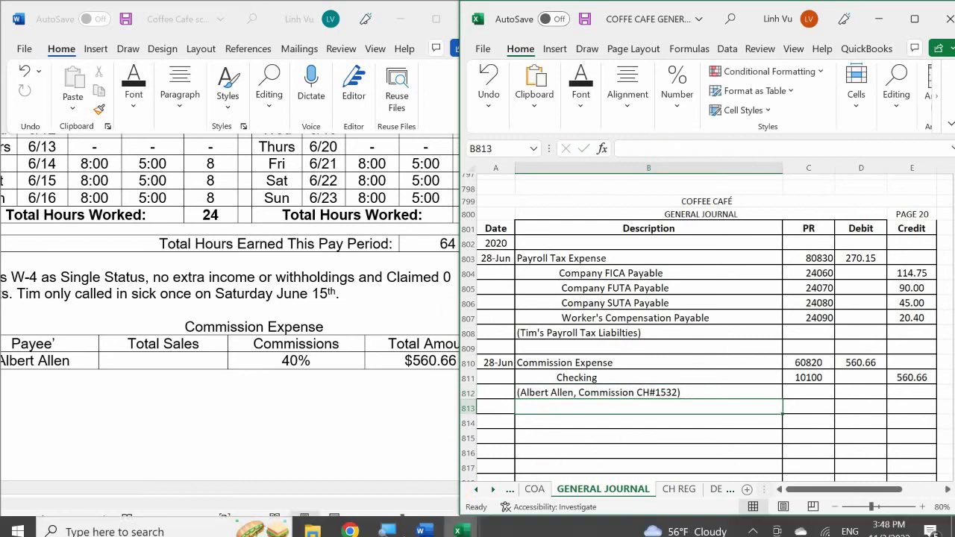
{"action": "left_click", "coordinate": [461, 525]}
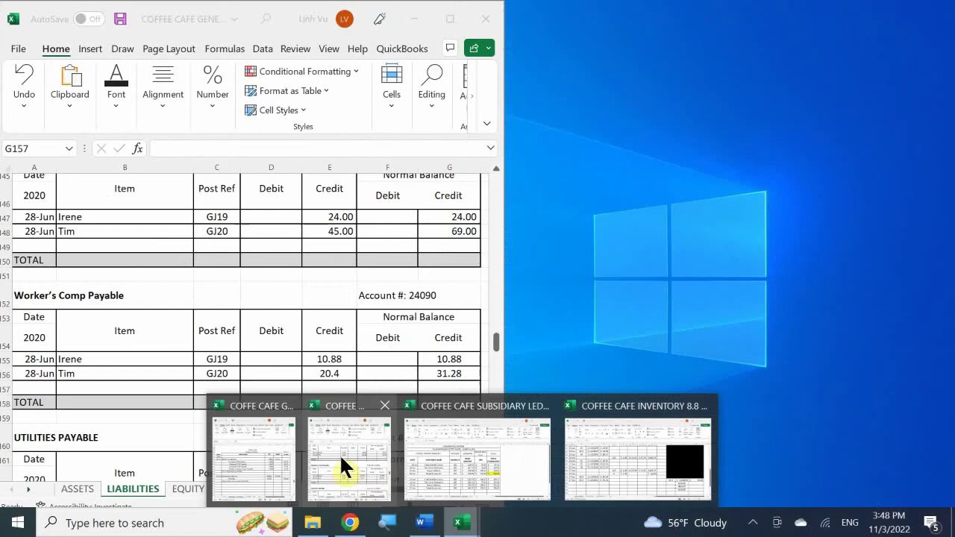
{"action": "left_click", "coordinate": [339, 455]}
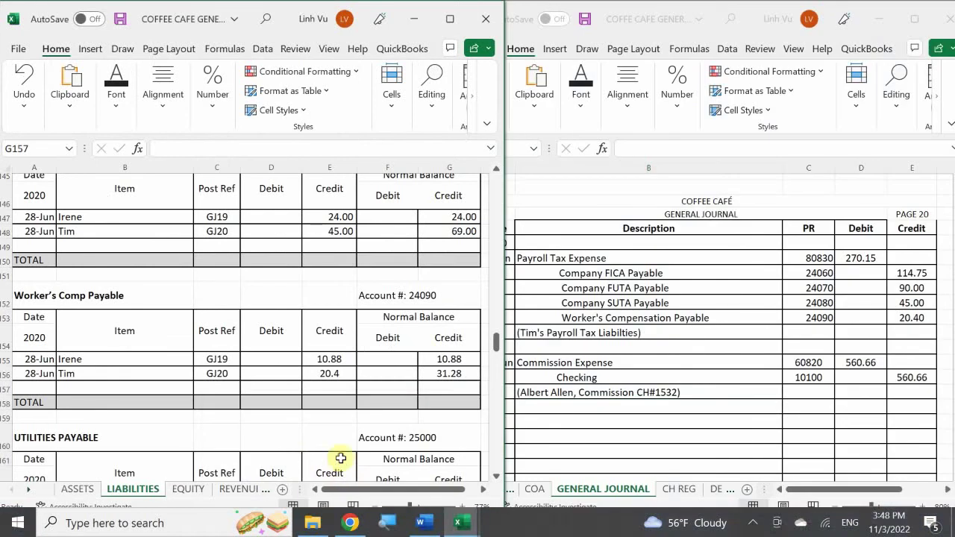
{"action": "left_click", "coordinate": [263, 491]}
{"action": "left_click", "coordinate": [261, 495]}
{"action": "left_click", "coordinate": [250, 492]}
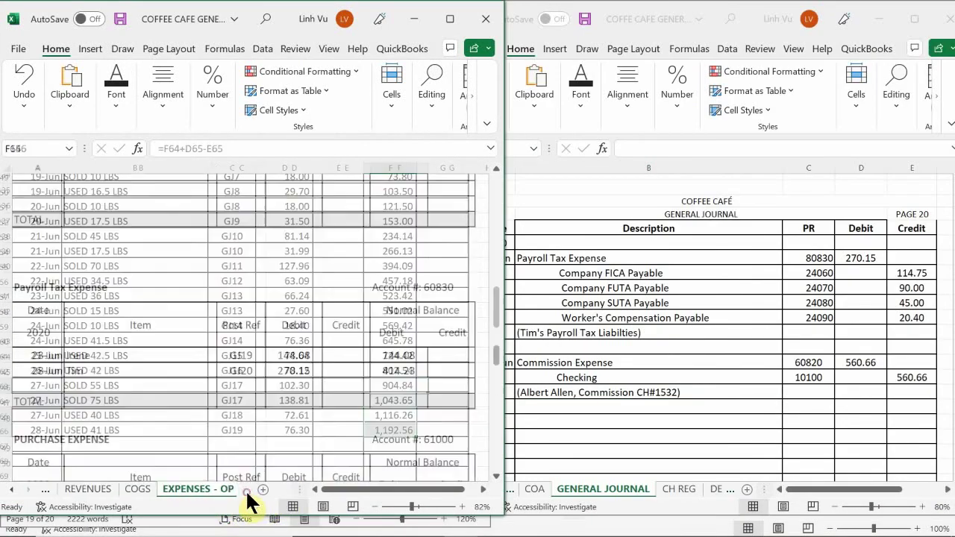
{"action": "left_click", "coordinate": [245, 489]}
{"action": "left_click", "coordinate": [189, 399]}
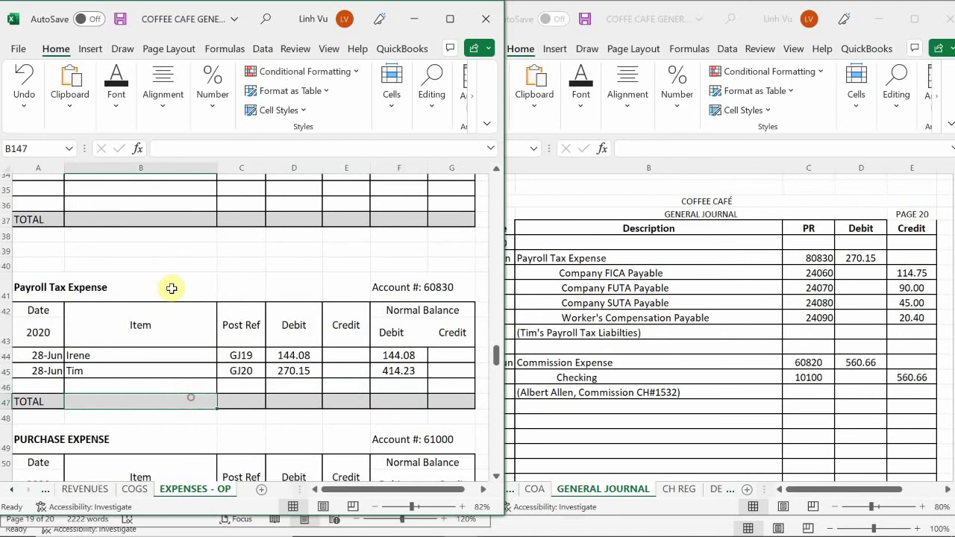
{"action": "scroll", "coordinate": [140, 305], "scroll_direction": "up", "scroll_amount": 4}
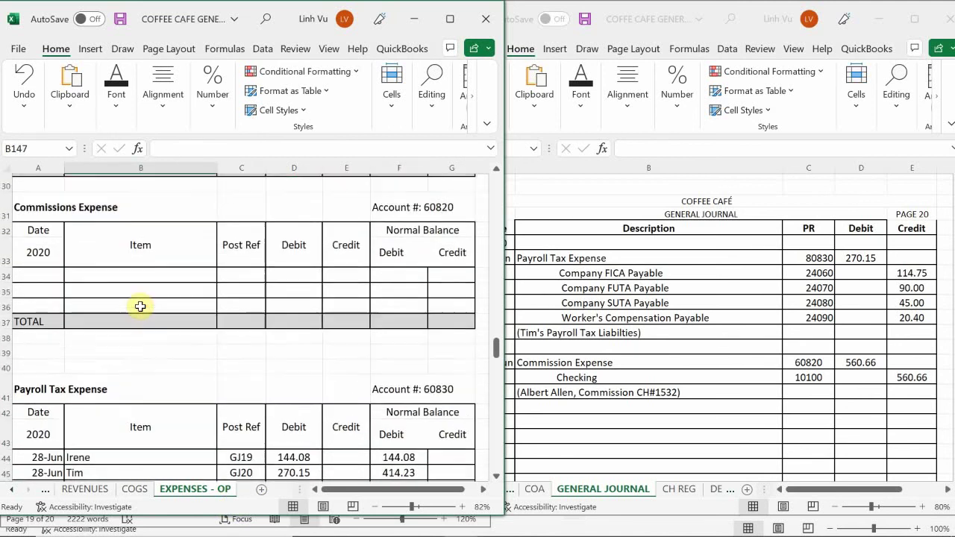
{"action": "scroll", "coordinate": [140, 307], "scroll_direction": "up", "scroll_amount": 1}
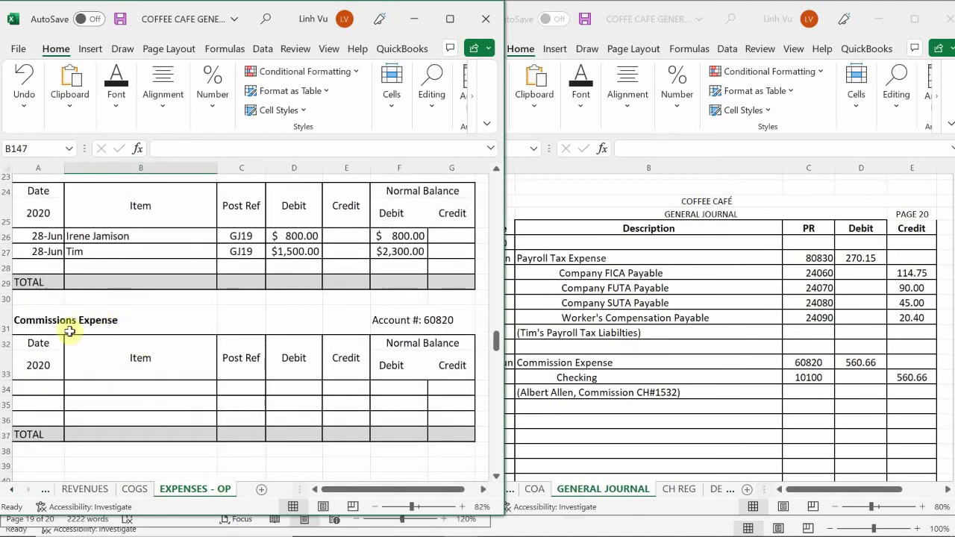
- Add a 28-Jun Commissions Expense row with the item '40% of Total Sales'
{"action": "left_click", "coordinate": [48, 387]}
{"action": "type", "text": "6/28"}
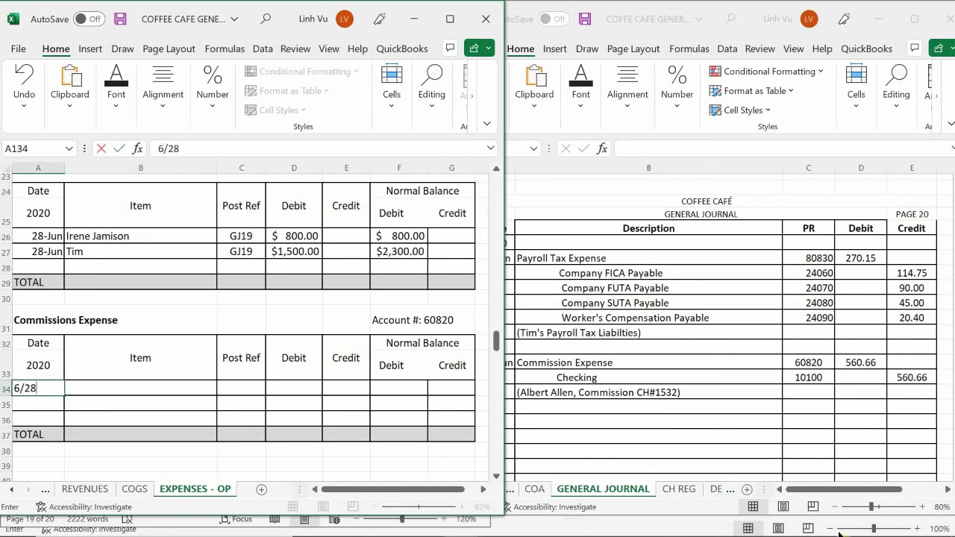
{"action": "key", "text": "Return"}
{"action": "key", "text": "Tab"}
{"action": "key", "text": "Up"}
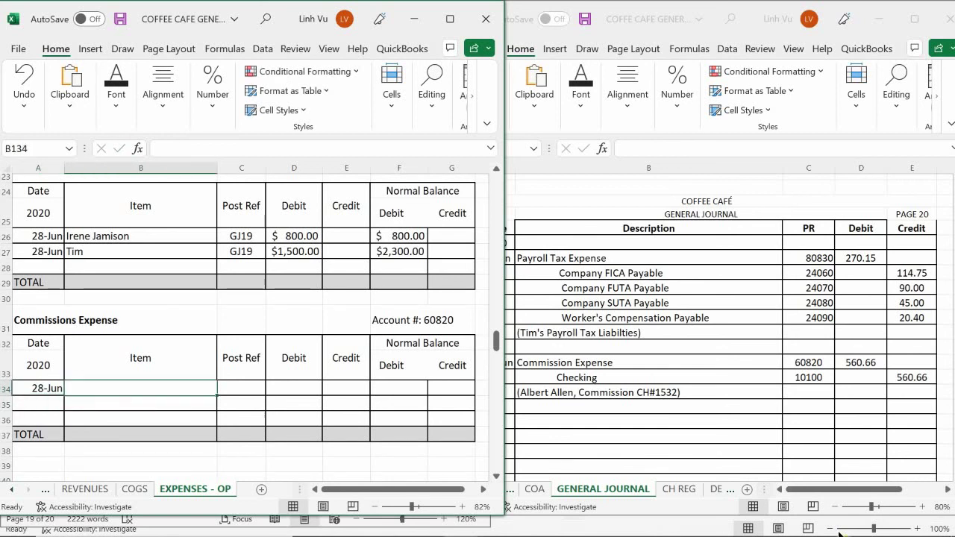
{"action": "type", "text": "40%"}
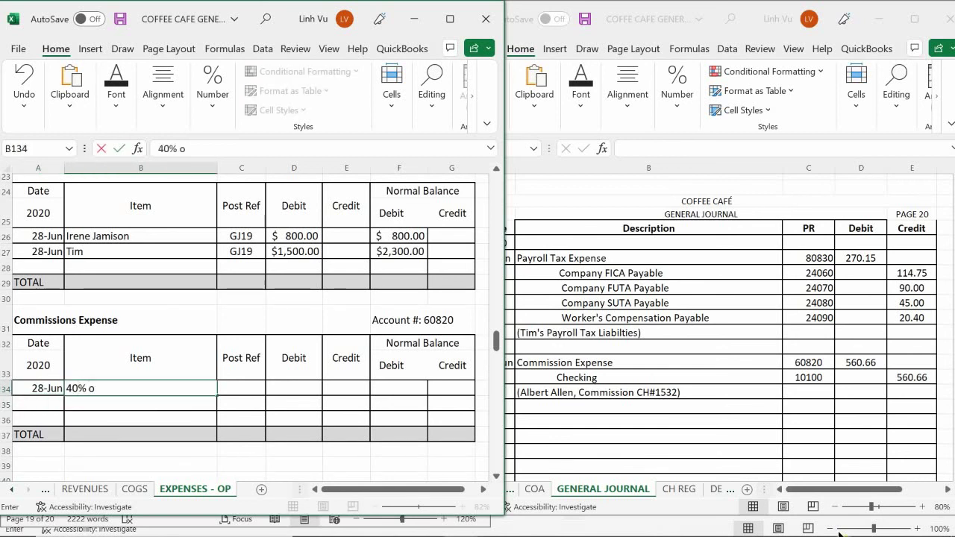
{"action": "type", "text": " of S"}
{"action": "key", "text": "BackSpace"}
{"action": "type", "text": "Total"}
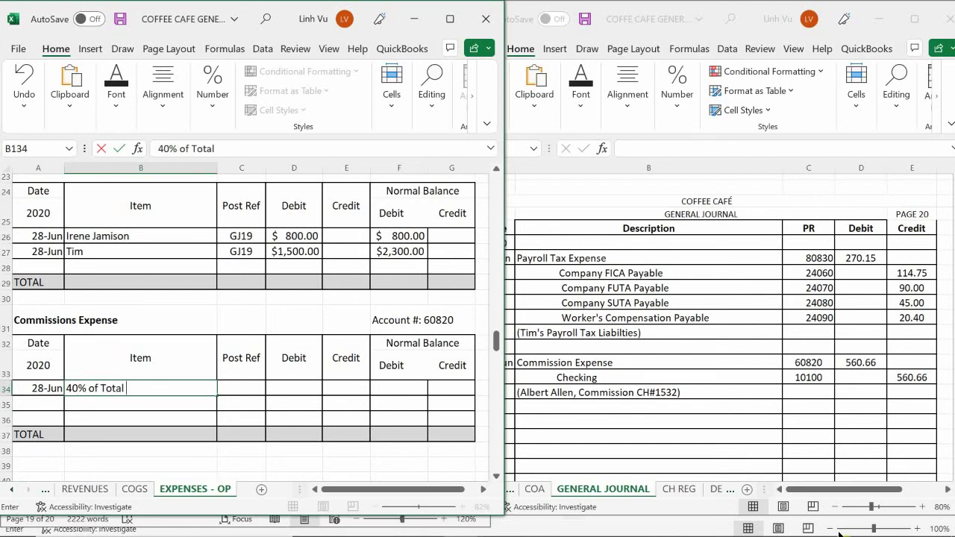
{"action": "type", "text": " Sales"}
{"action": "key", "text": "Return"}
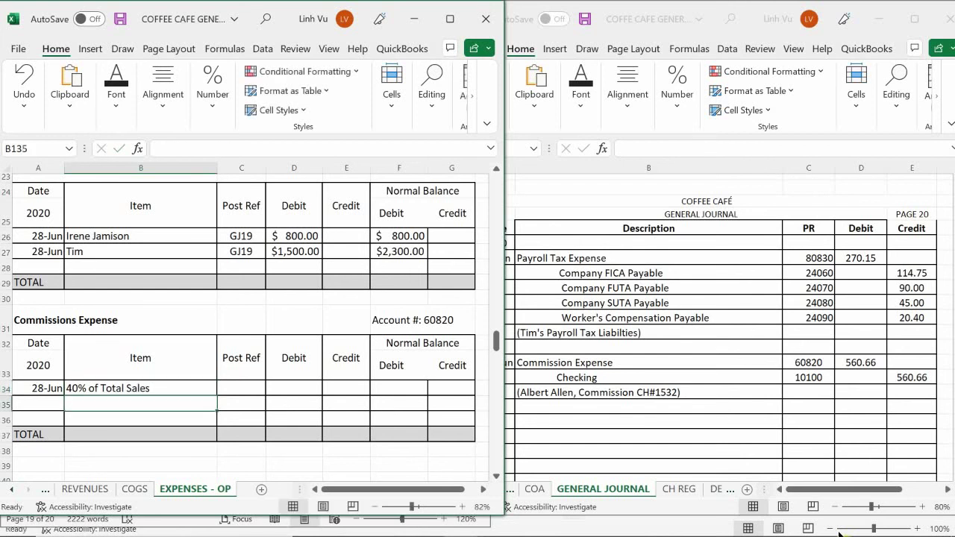
- Enter post reference GJ20 and a 560.66 debit in C134 and D134
{"action": "key", "text": "Right"}
{"action": "key", "text": "Up"}
{"action": "type", "text": "GJ"}
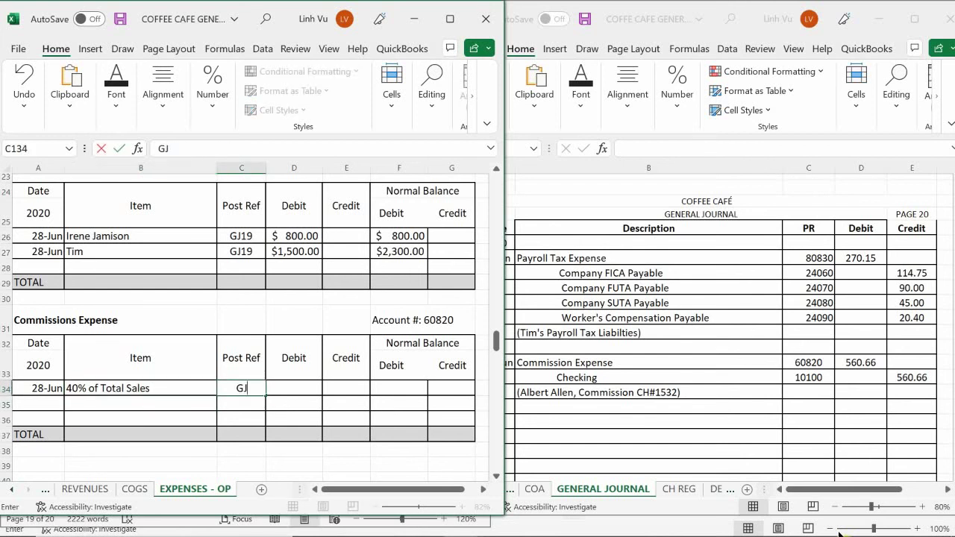
{"action": "type", "text": "20"}
{"action": "key", "text": "Return"}
{"action": "key", "text": "Right"}
{"action": "key", "text": "Up"}
{"action": "key", "text": "Right"}
{"action": "key", "text": "Left"}
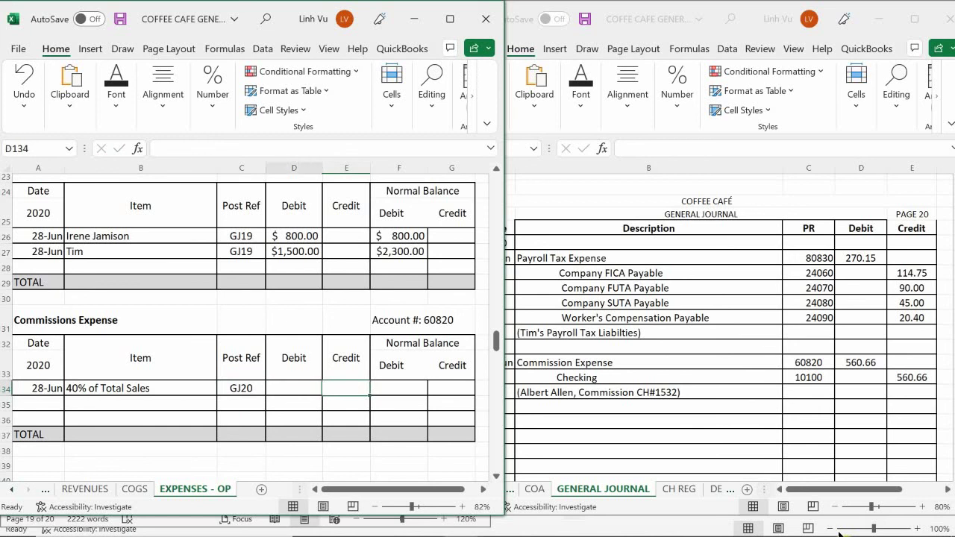
{"action": "type", "text": "560.66"}
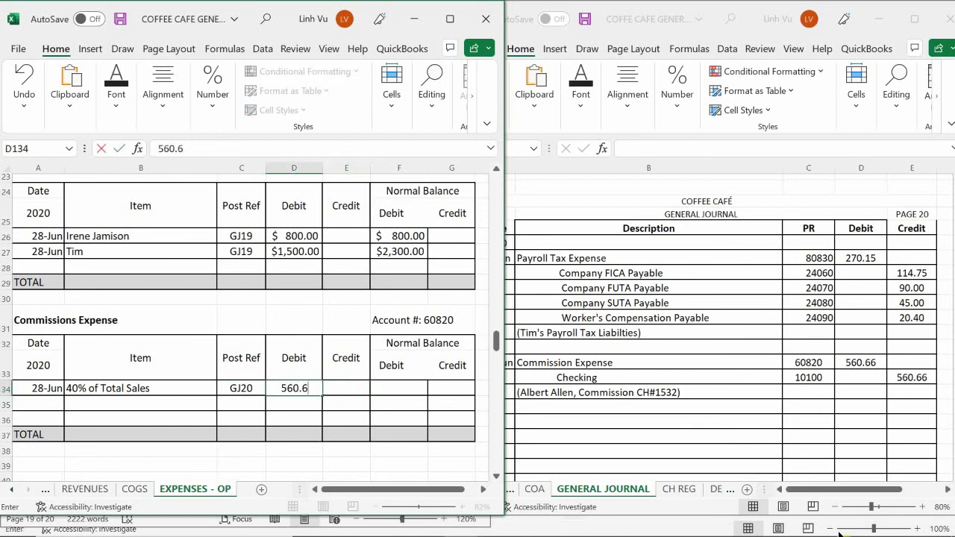
{"action": "key", "text": "Return"}
- Set the F134 debit balance to =D134, giving 560.66
{"action": "key", "text": "Right"}
{"action": "key", "text": "Right"}
{"action": "key", "text": "Up"}
{"action": "type", "text": "=D134"}
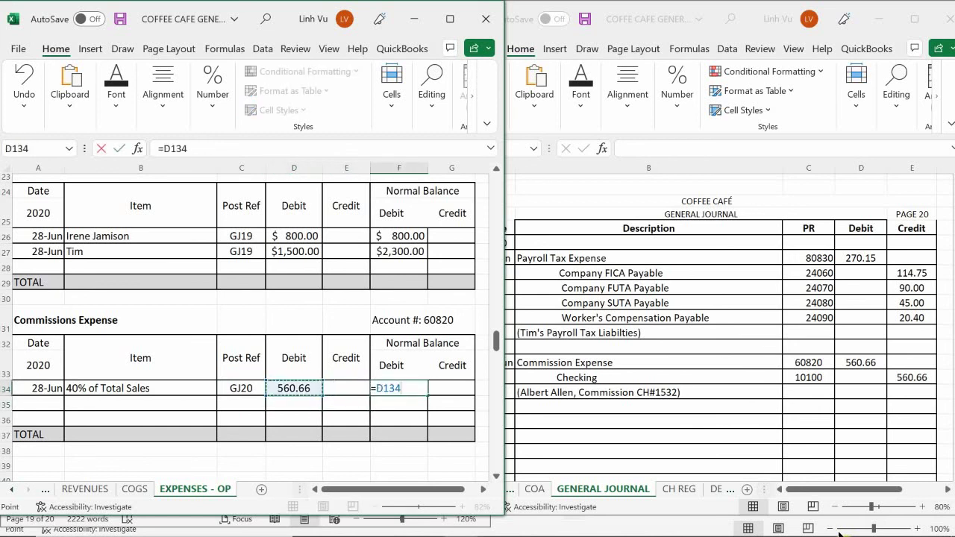
{"action": "key", "text": "Return"}
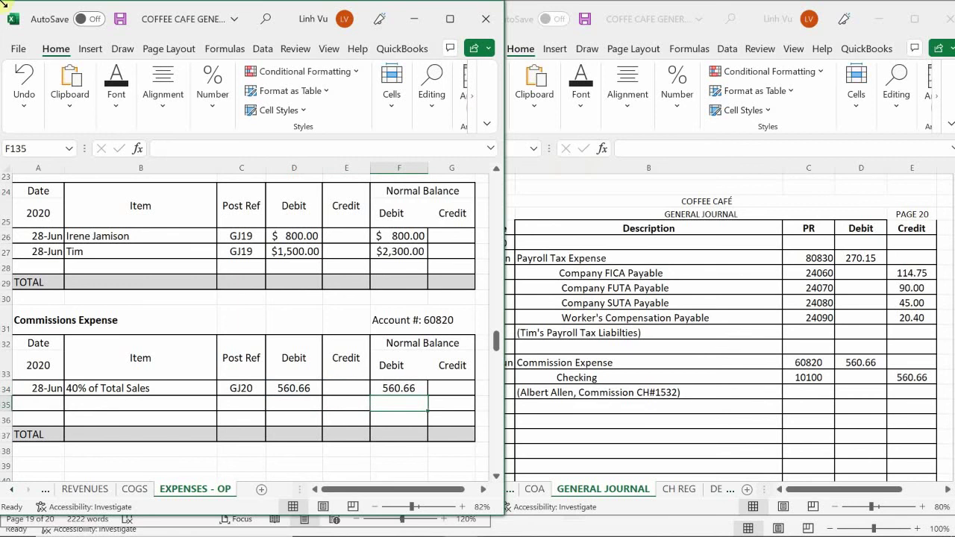
{"action": "left_click", "coordinate": [12, 488]}
{"action": "left_click", "coordinate": [12, 489]}
{"action": "left_click", "coordinate": [12, 489]}
- On the ASSETS checking ledger, add a 28-Jun row for commissions check CH#1532 with reference GJ20
{"action": "left_click", "coordinate": [74, 489]}
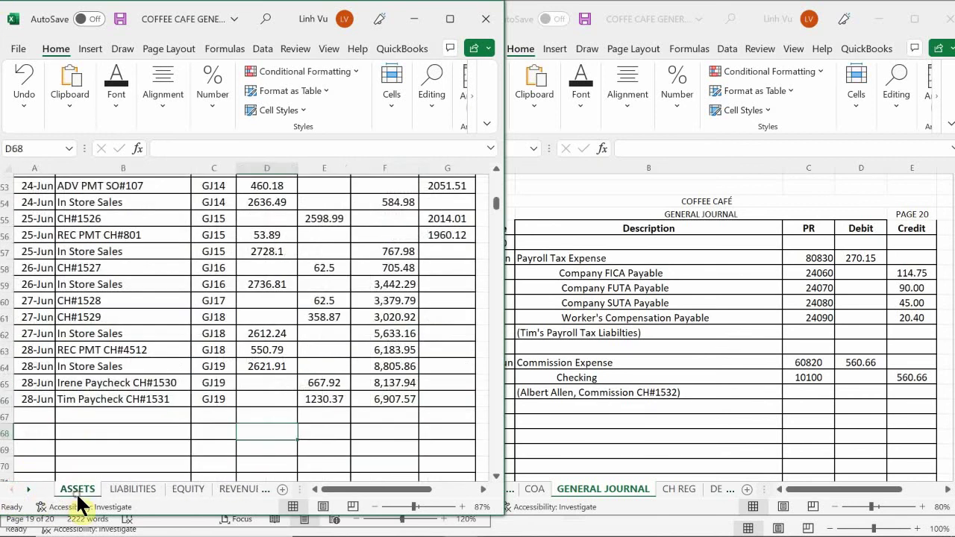
{"action": "scroll", "coordinate": [70, 416], "scroll_direction": "down", "scroll_amount": 1}
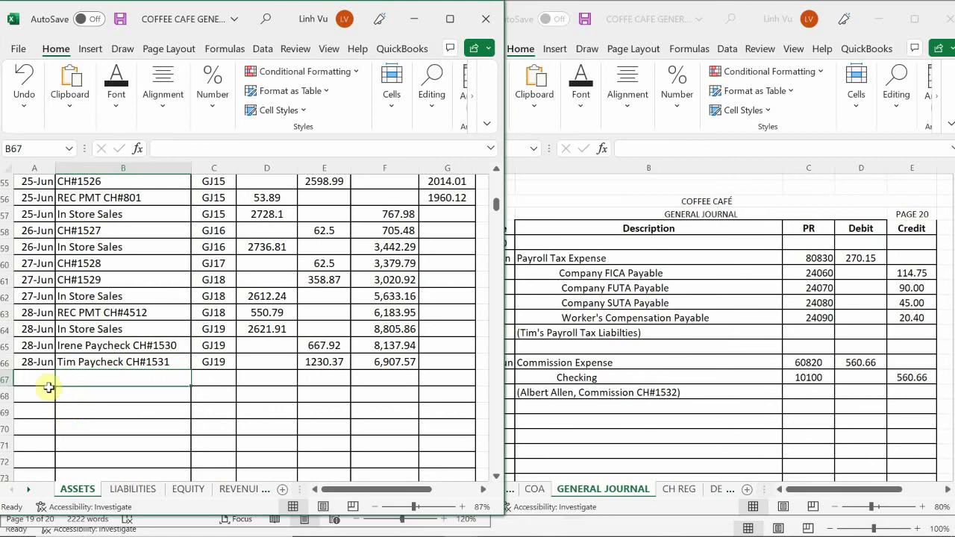
{"action": "left_click", "coordinate": [39, 379]}
{"action": "type", "text": "68/"}
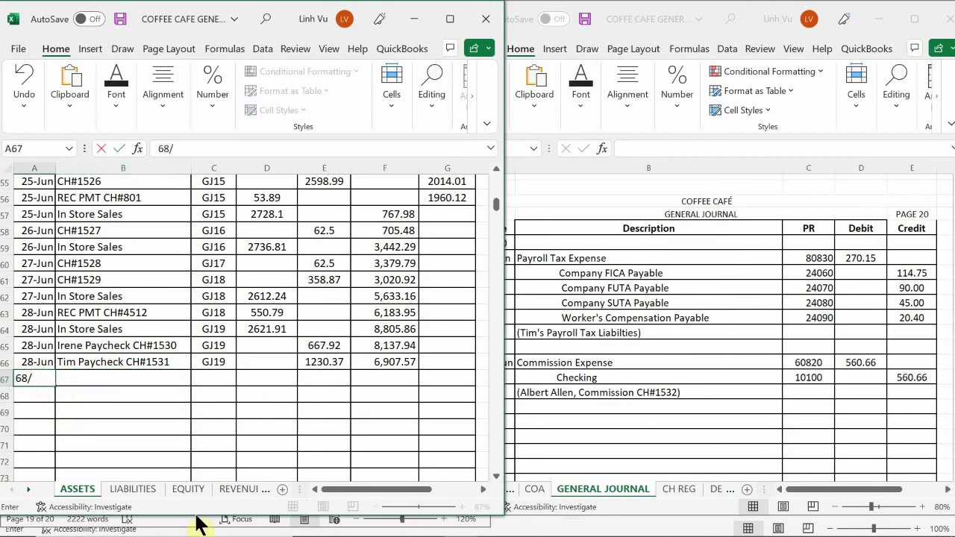
{"action": "type", "text": "28"}
{"action": "key", "text": "Tab"}
{"action": "type", "text": "C"}
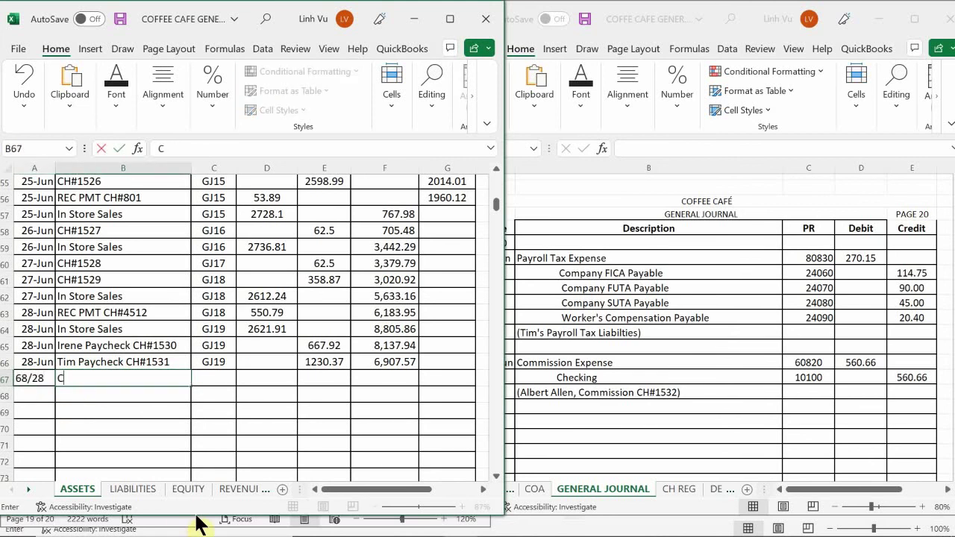
{"action": "type", "text": "Albert Commissions Ch#"}
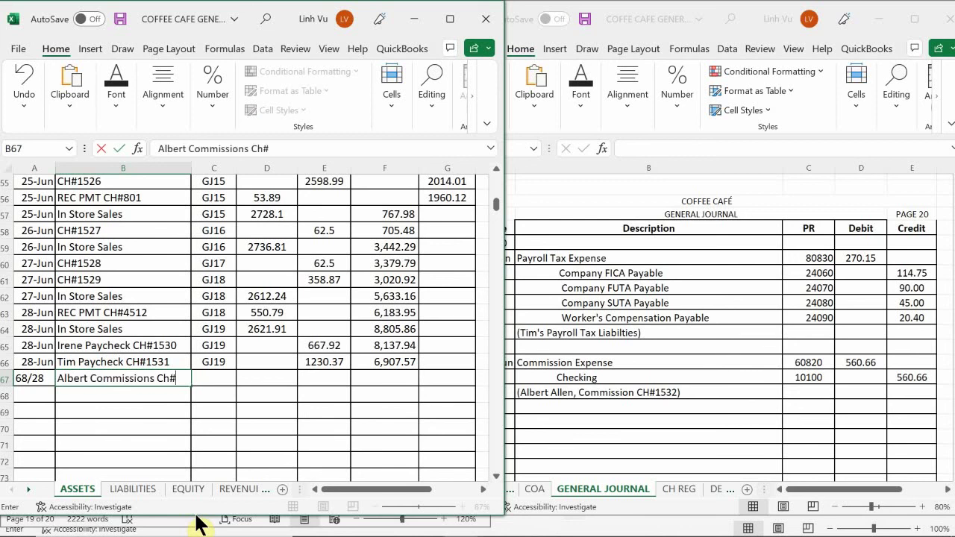
{"action": "type", "text": "1532"}
{"action": "key", "text": "Tab"}
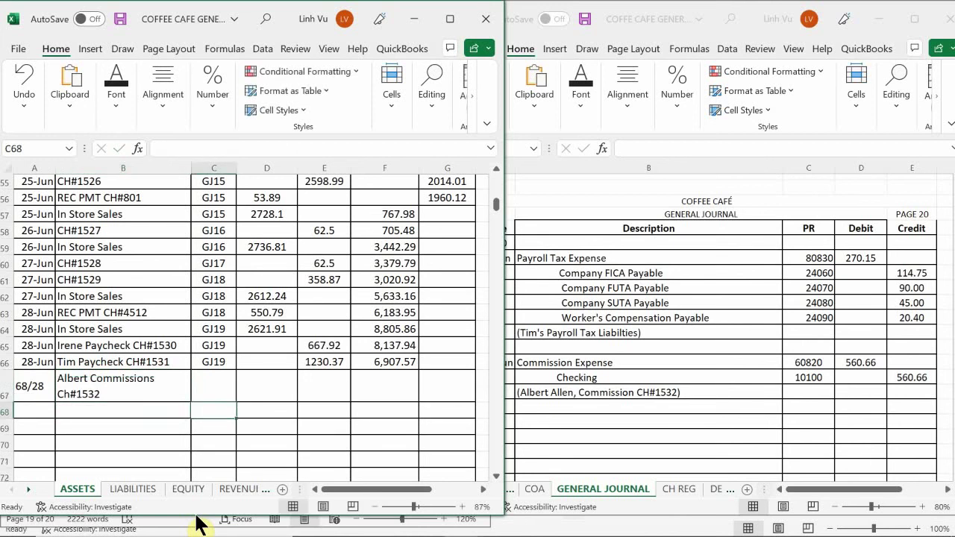
{"action": "type", "text": "GJ20"}
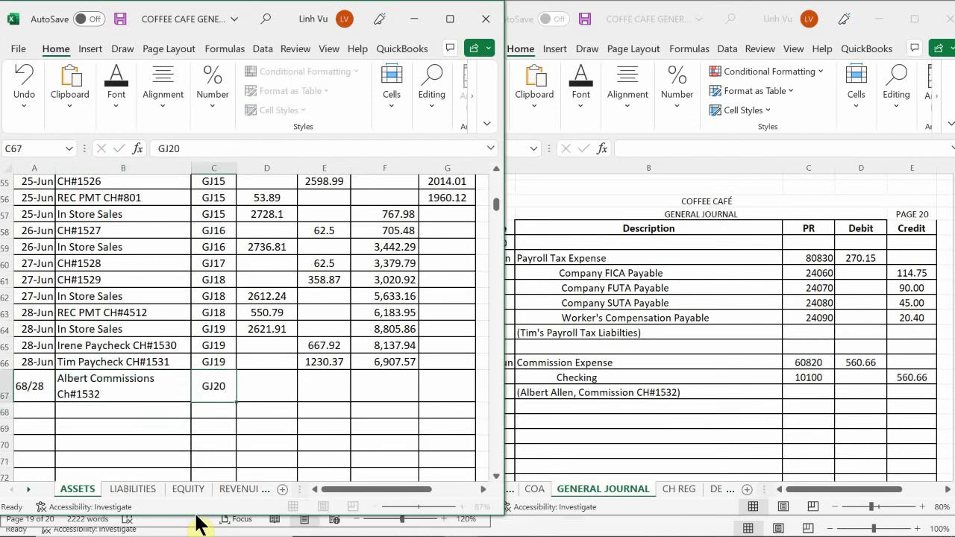
{"action": "key", "text": "Tab"}
{"action": "key", "text": "Tab"}
- Record a 560.66 credit and fill the running balance down to row 67 (6,346.91)
{"action": "type", "text": "560.66"}
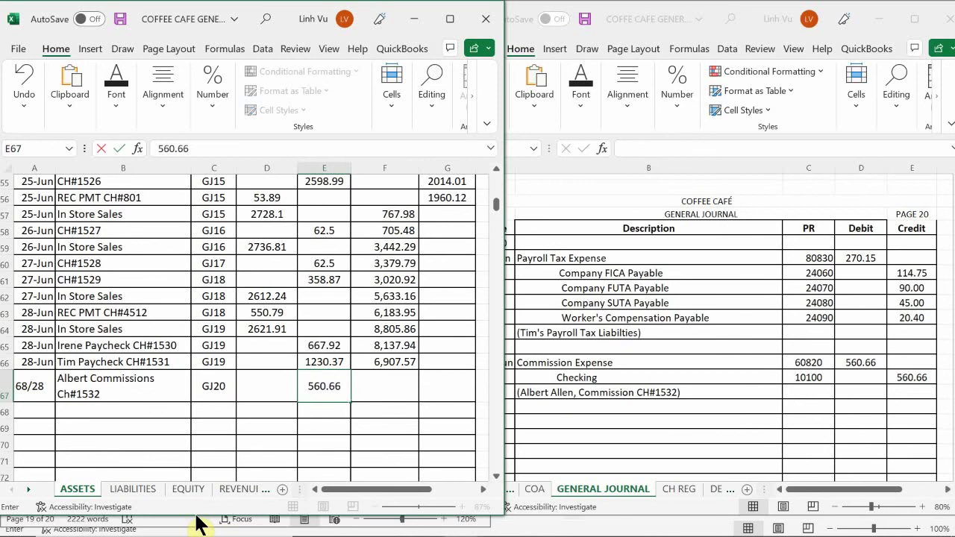
{"action": "key", "text": "Down"}
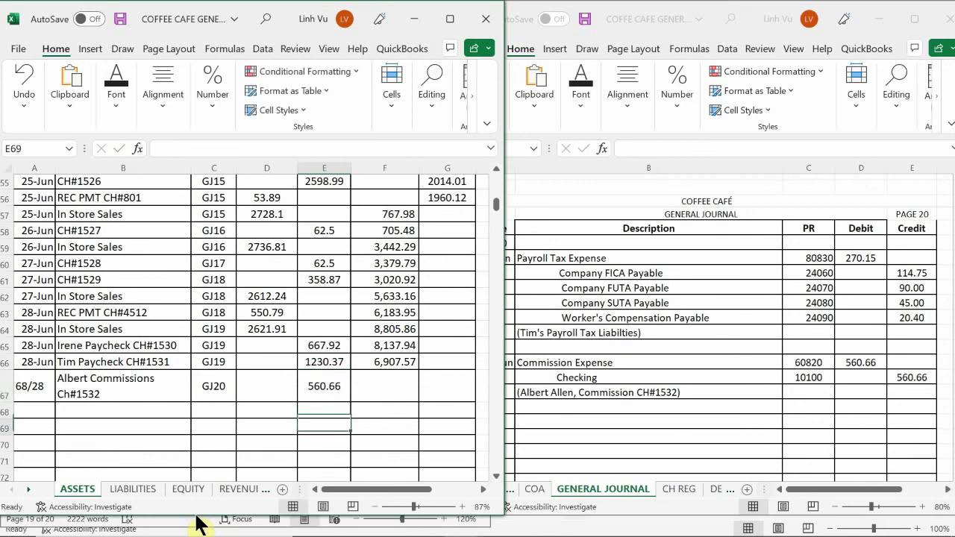
{"action": "key", "text": "Down"}
{"action": "key", "text": "Right"}
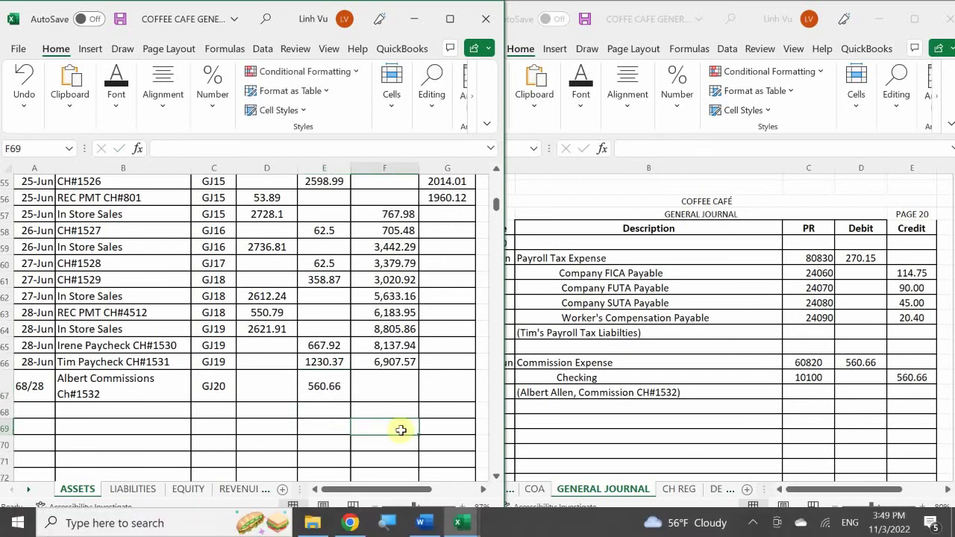
{"action": "left_click", "coordinate": [371, 360]}
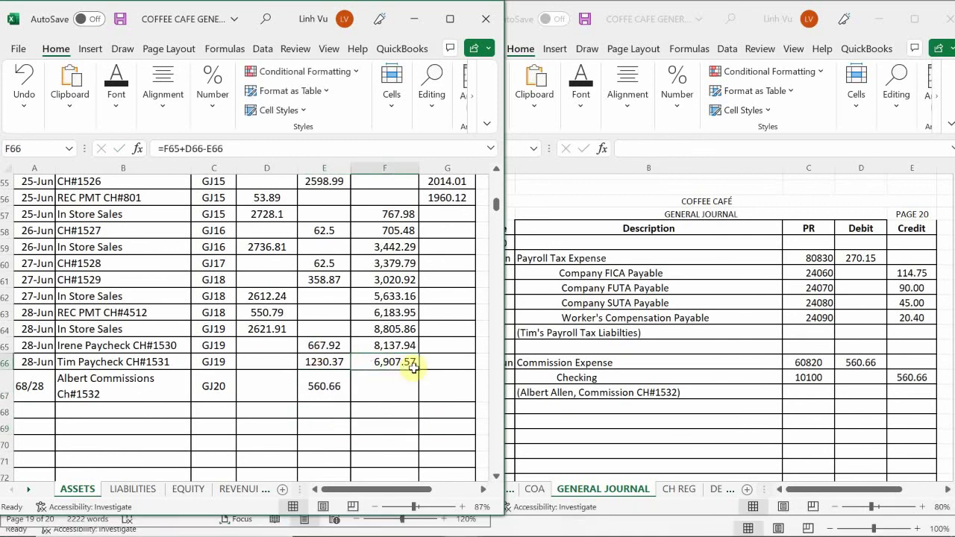
{"action": "left_click_drag", "start_coordinate": [419, 370], "coordinate": [416, 399]}
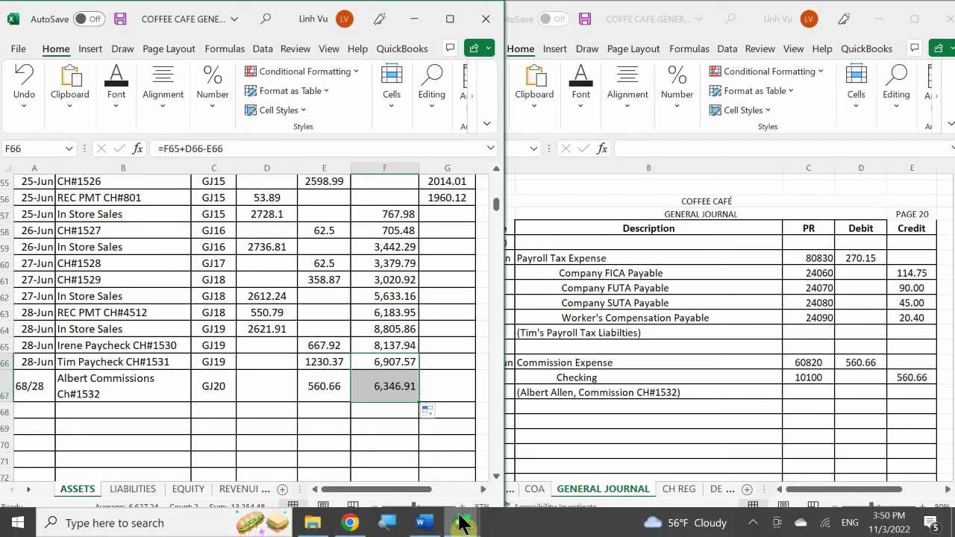
- Show the Word Coffee Café item about the owner's $1,500.00 bank withdrawal beside the General Journal
{"action": "mouse_move", "coordinate": [431, 526]}
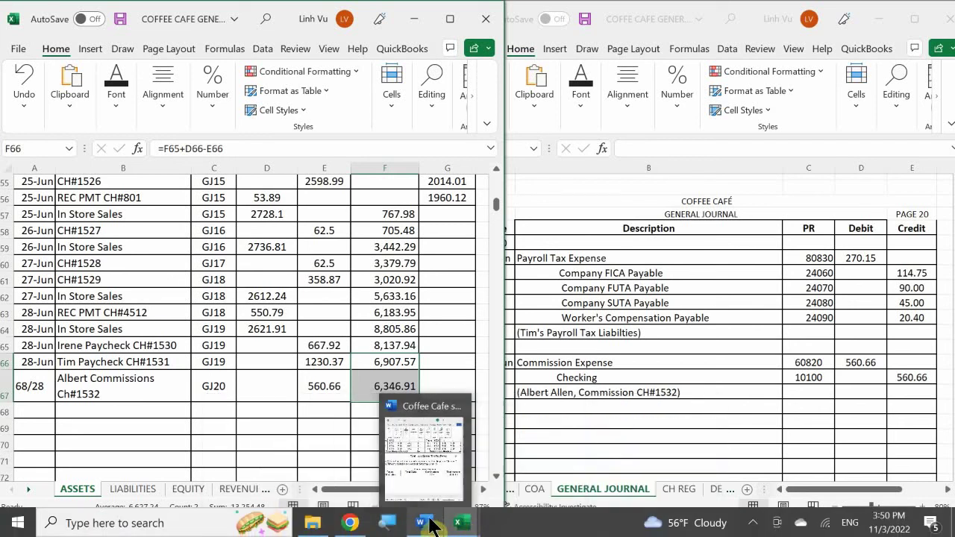
{"action": "left_click", "coordinate": [435, 465]}
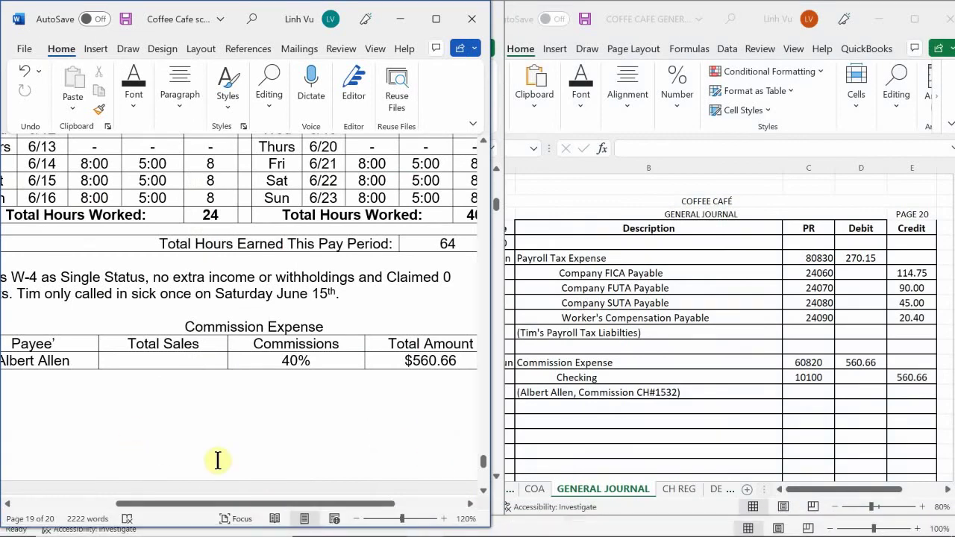
{"action": "scroll", "coordinate": [230, 405], "scroll_direction": "down", "scroll_amount": 1}
{"action": "scroll", "coordinate": [239, 407], "scroll_direction": "down", "scroll_amount": 9}
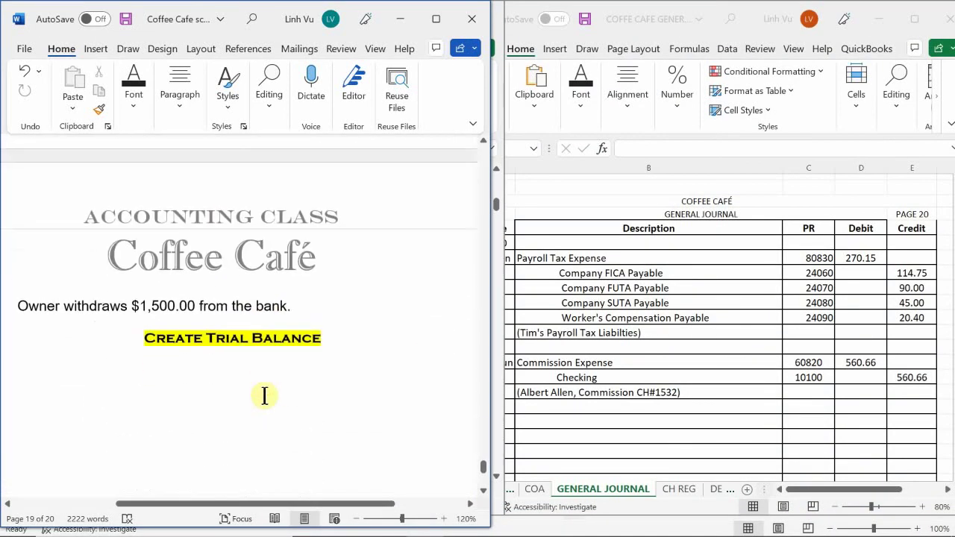
{"action": "scroll", "coordinate": [264, 395], "scroll_direction": "up", "scroll_amount": 4}
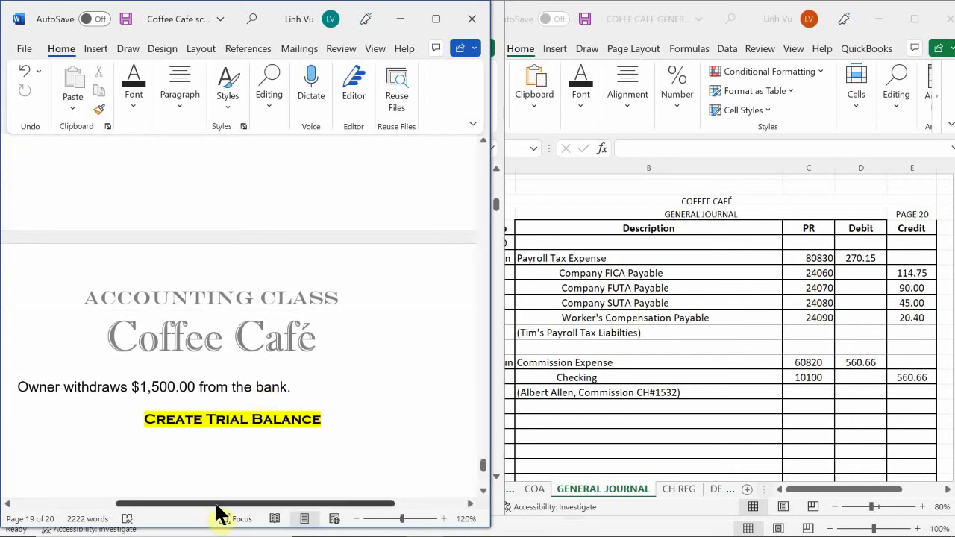
{"action": "left_click_drag", "start_coordinate": [221, 503], "coordinate": [148, 534]}
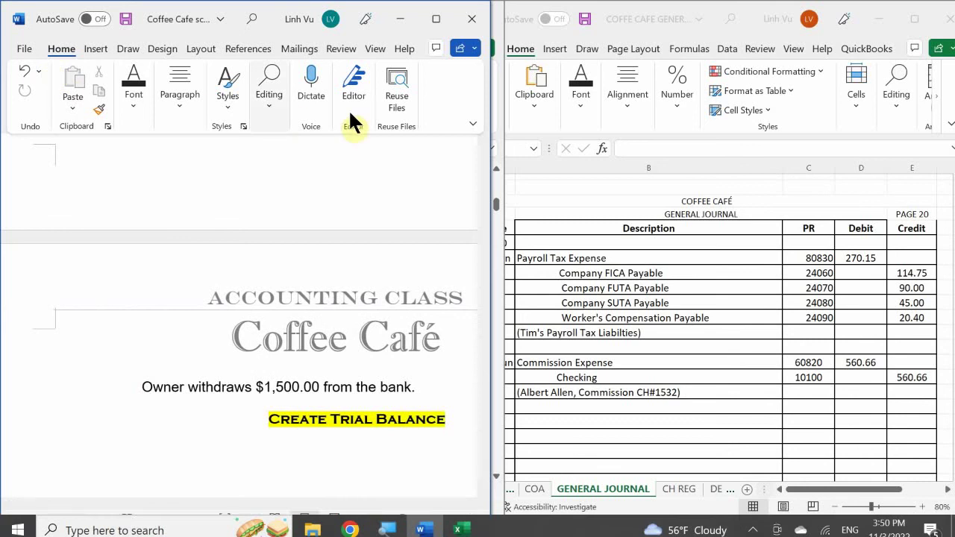
{"action": "left_click", "coordinate": [614, 340]}
{"action": "scroll", "coordinate": [615, 341], "scroll_direction": "down", "scroll_amount": 2}
- Enter 6/28 and 'Owner's Withdraw' on General Journal row 814
{"action": "left_click", "coordinate": [500, 388]}
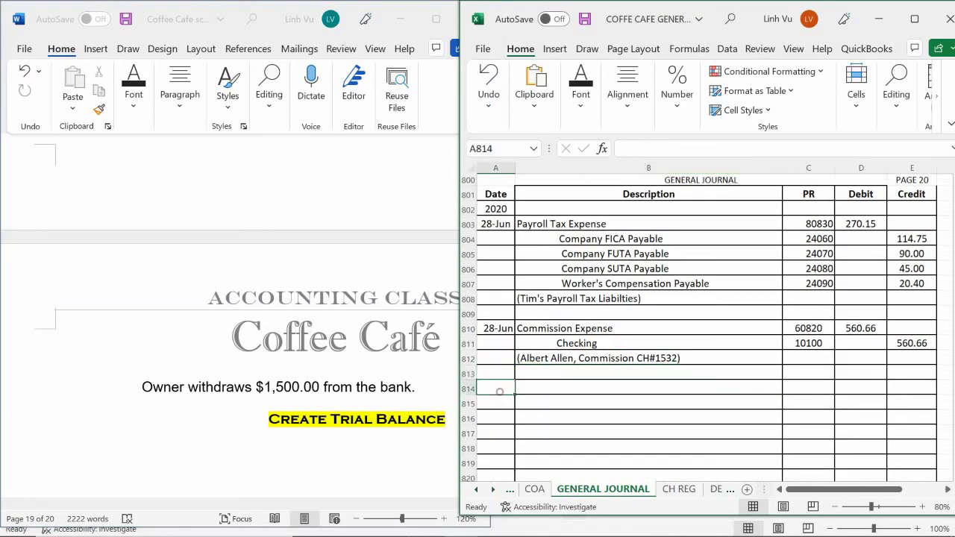
{"action": "type", "text": "6"}
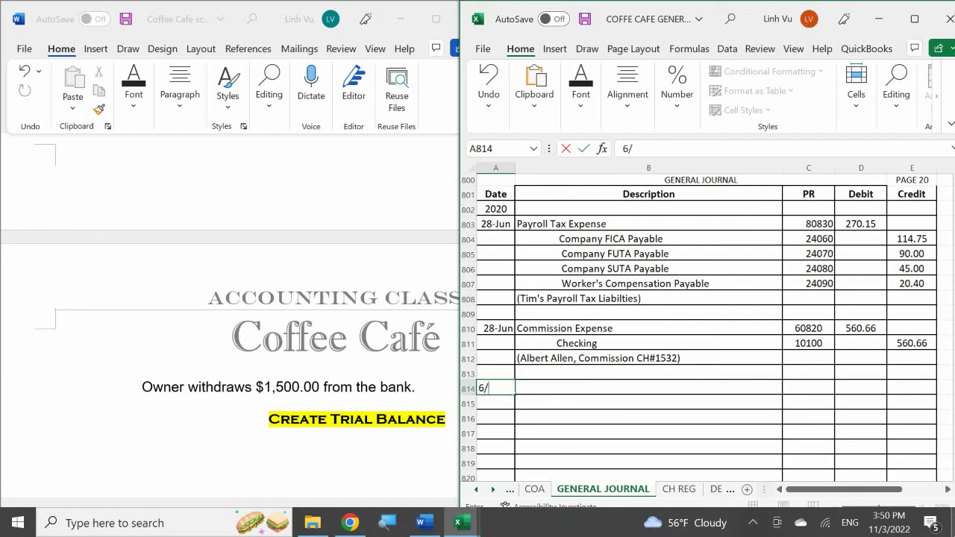
{"action": "type", "text": "/28"}
{"action": "key", "text": "Tab"}
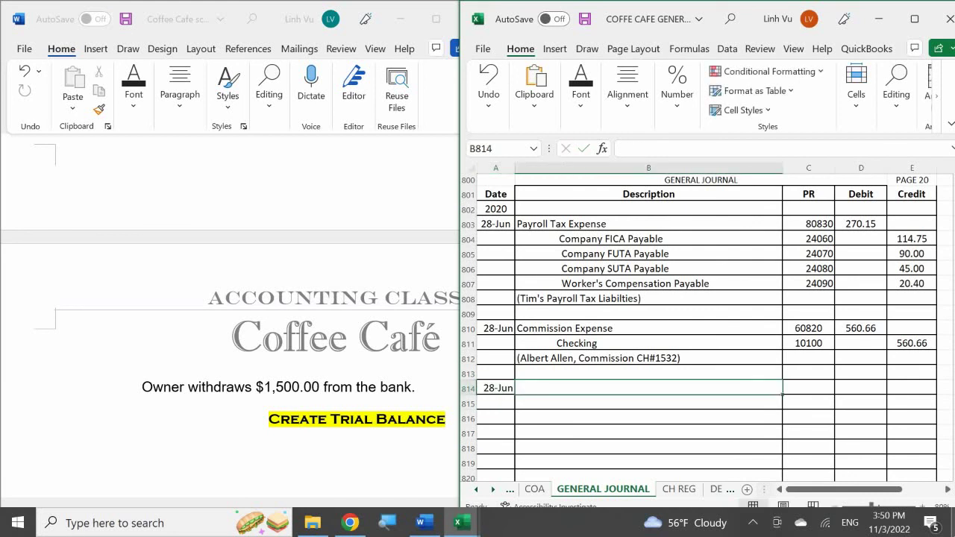
{"action": "type", "text": "Owner's"}
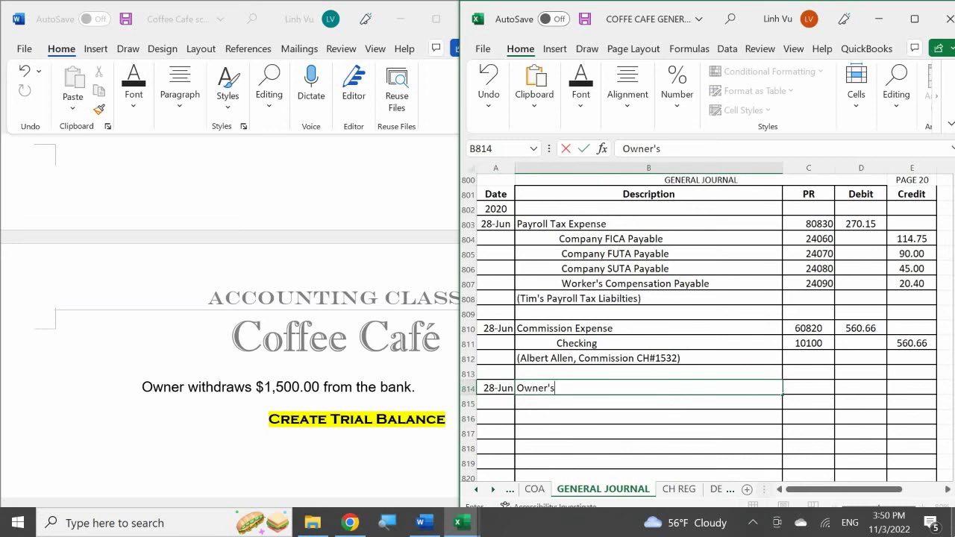
{"action": "type", "text": " Withd"}
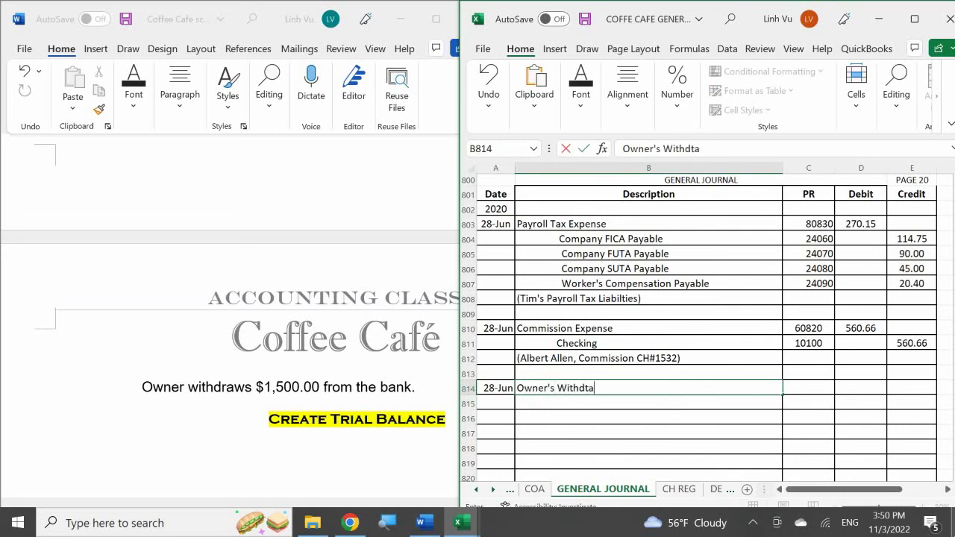
{"action": "type", "text": "raw"}
{"action": "key", "text": "Return"}
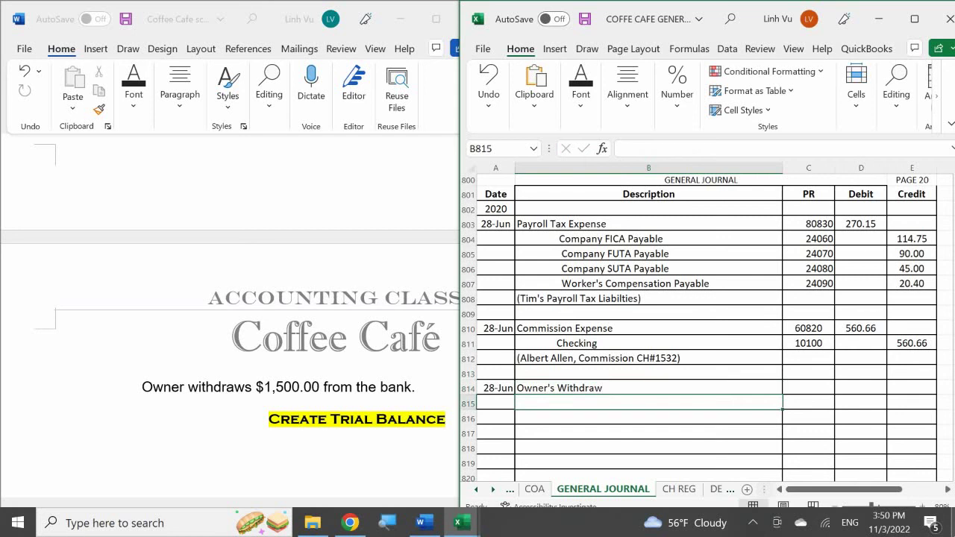
{"action": "left_click", "coordinate": [535, 488]}
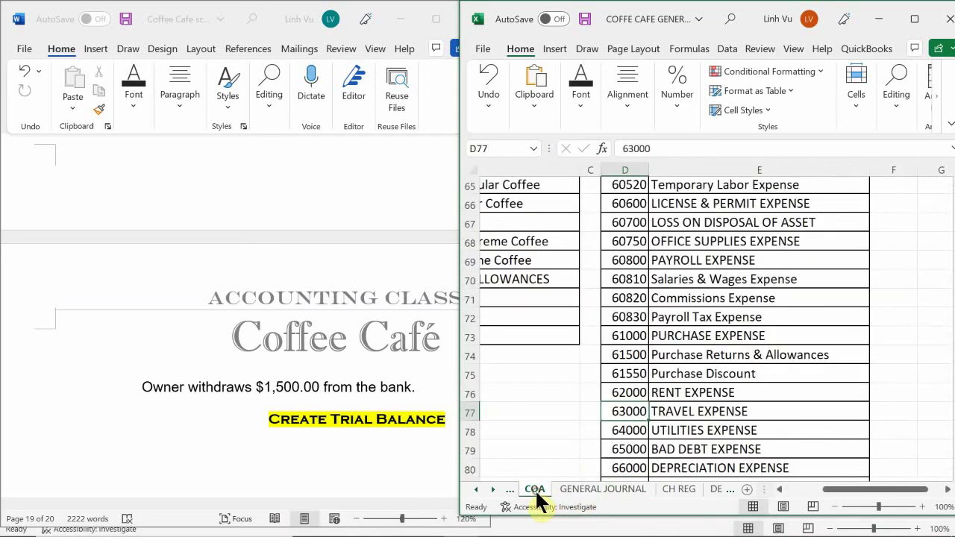
{"action": "scroll", "coordinate": [689, 263], "scroll_direction": "up", "scroll_amount": 3}
{"action": "scroll", "coordinate": [689, 258], "scroll_direction": "up", "scroll_amount": 8}
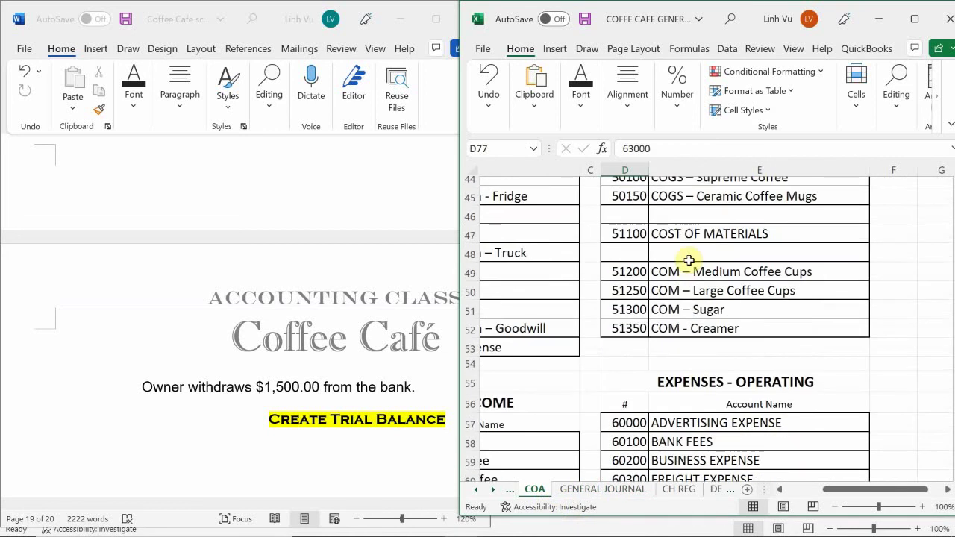
{"action": "scroll", "coordinate": [687, 259], "scroll_direction": "up", "scroll_amount": 1}
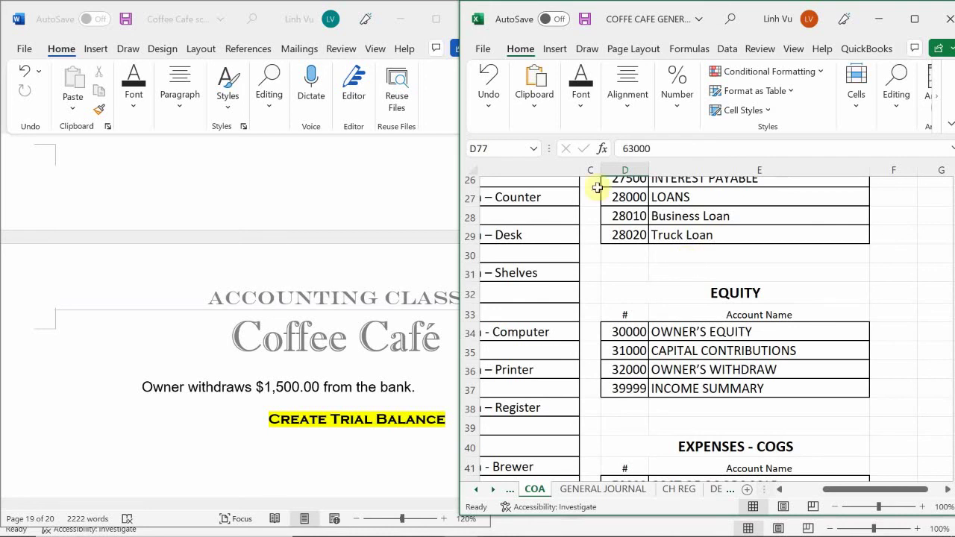
{"action": "left_click", "coordinate": [669, 491]}
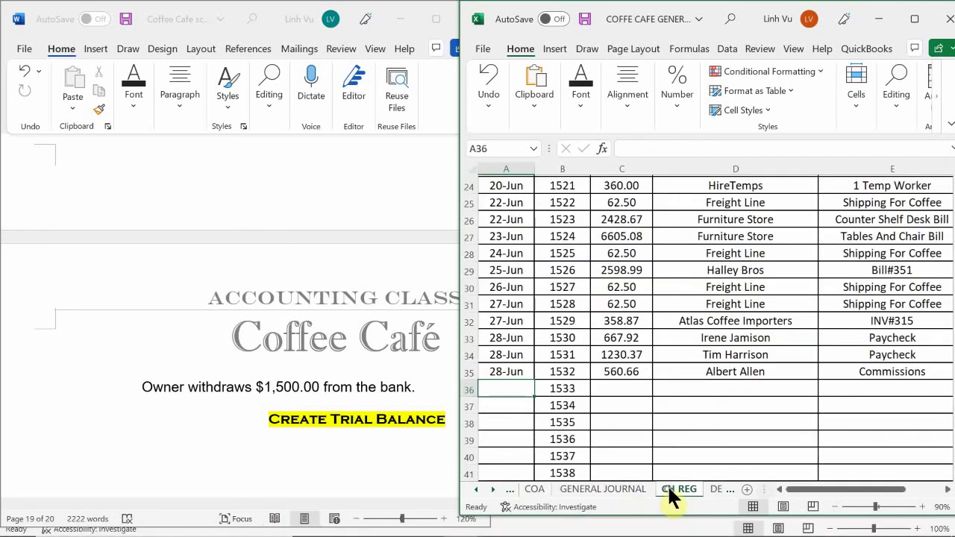
{"action": "left_click", "coordinate": [625, 491]}
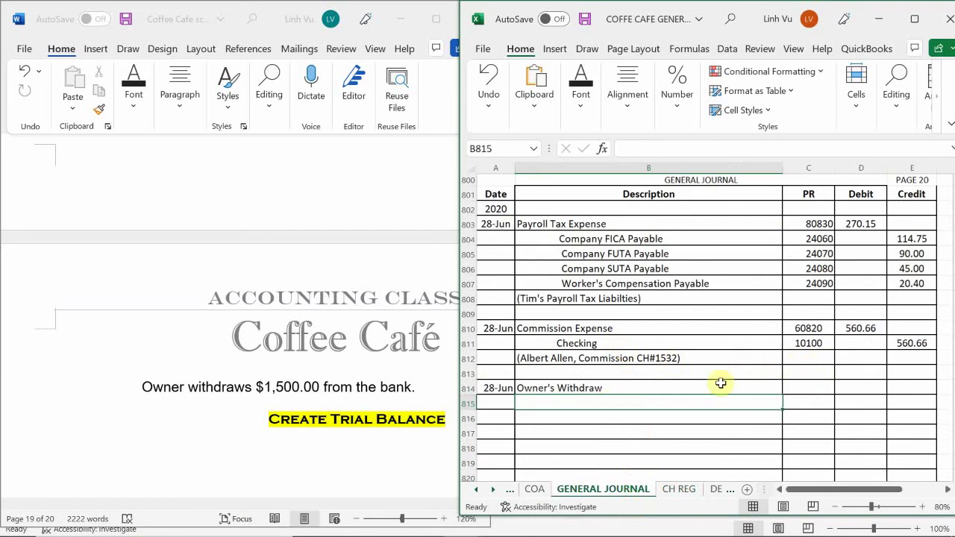
- Give Owner's Withdraw PR 32000 and a 1500 debit, with credit E815 set to =D814
{"action": "left_click", "coordinate": [797, 387]}
{"action": "type", "text": "32000"}
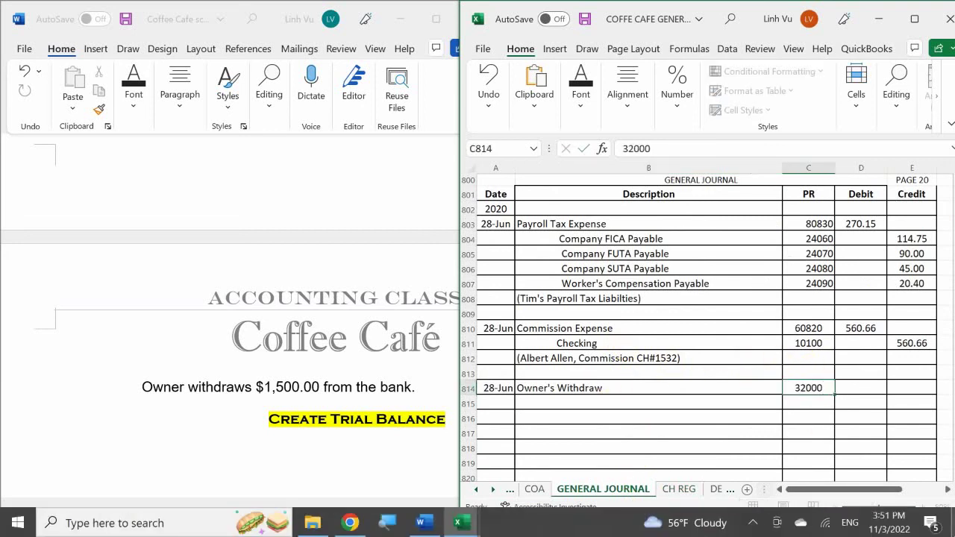
{"action": "key", "text": "Return"}
{"action": "left_click", "coordinate": [860, 388]}
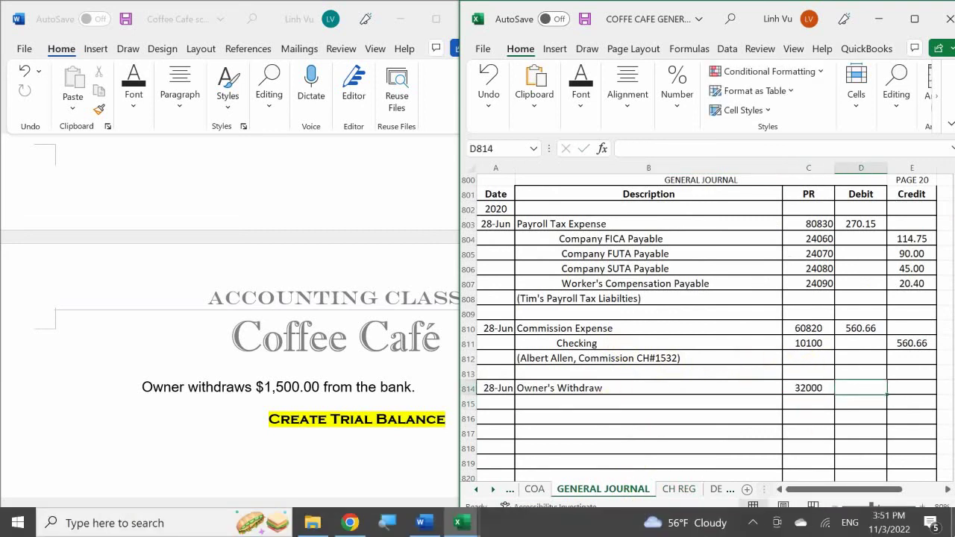
{"action": "type", "text": "1500"}
{"action": "left_click", "coordinate": [911, 403]}
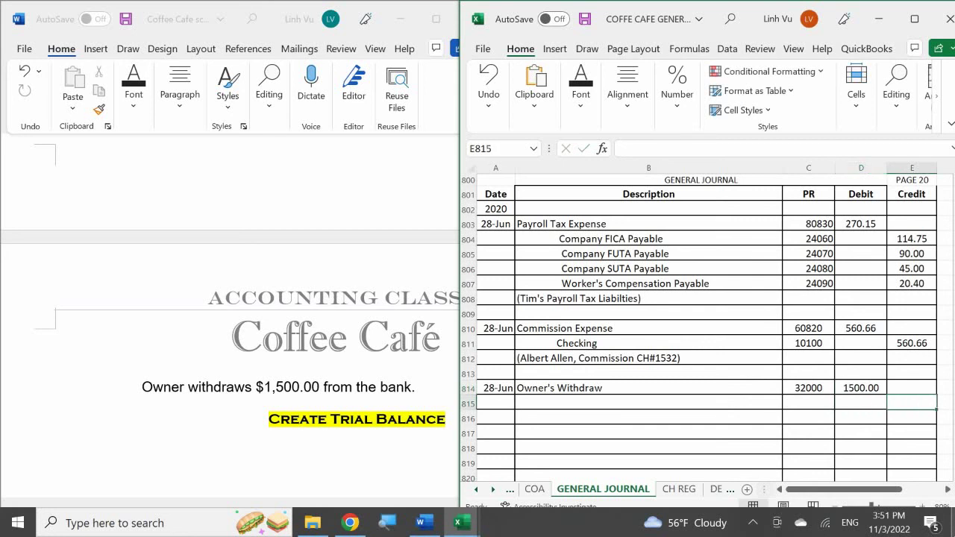
{"action": "type", "text": "="}
{"action": "left_click", "coordinate": [860, 388]}
{"action": "key", "text": "Return"}
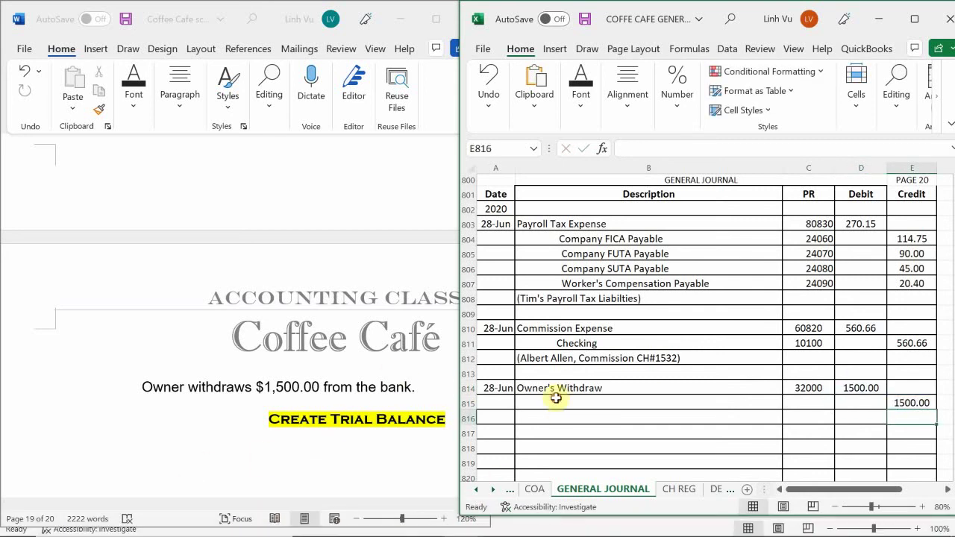
- Enter Checking with PR 10100 on the credit line in row 815
{"action": "left_click", "coordinate": [611, 403]}
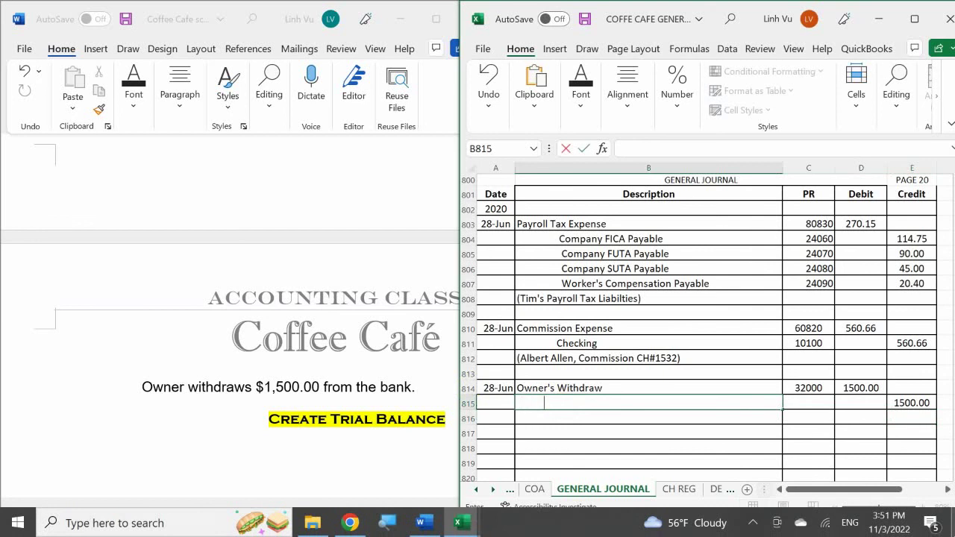
{"action": "type", "text": "Checking"}
{"action": "key", "text": "Tab"}
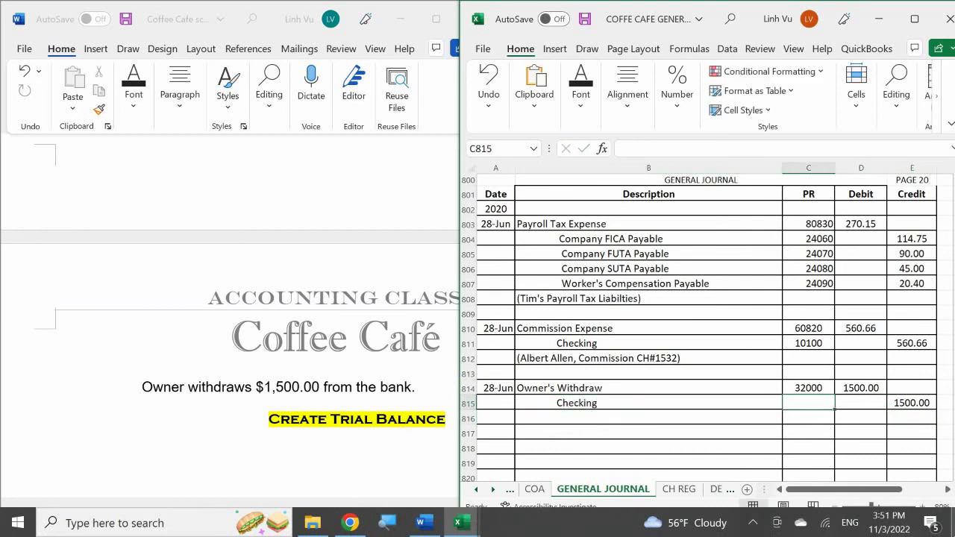
{"action": "type", "text": "10100"}
{"action": "key", "text": "Return"}
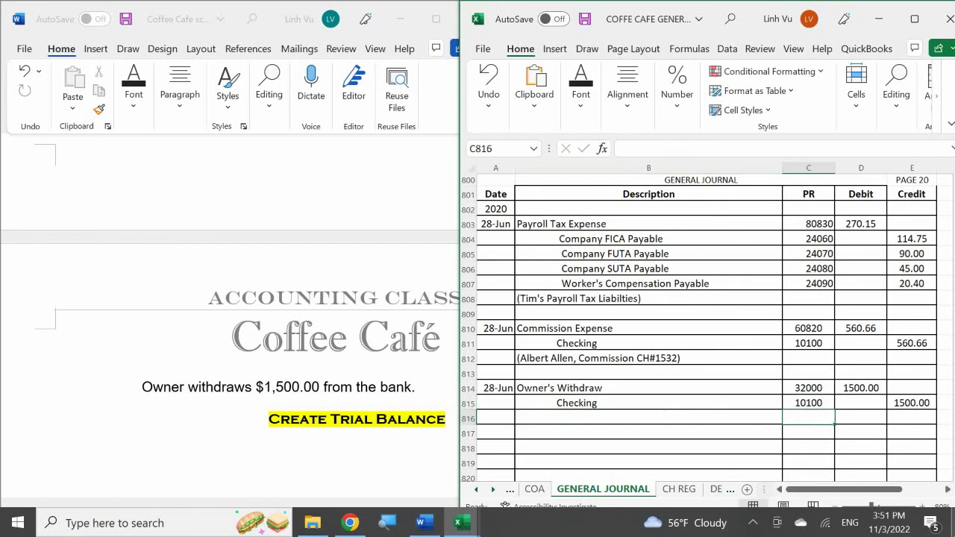
{"action": "key", "text": "Left"}
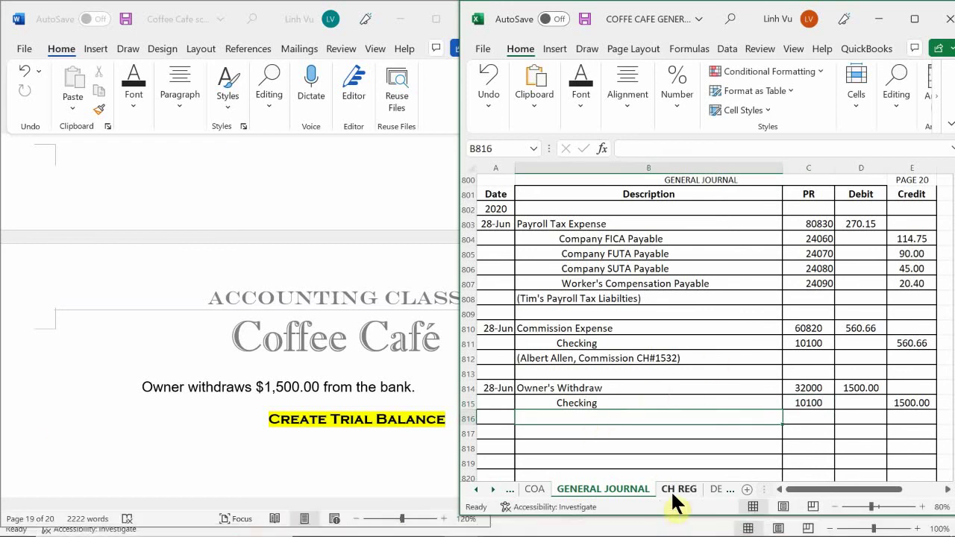
- On CH REG, date check 1533 as 28-Jun with an amount of 1500.00
{"action": "left_click", "coordinate": [679, 491]}
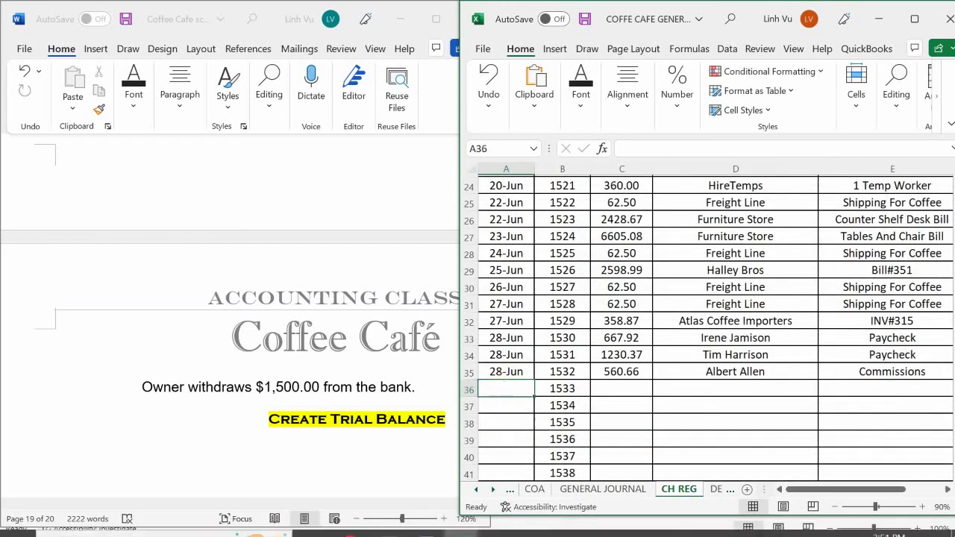
{"action": "type", "text": "6/28"}
{"action": "key", "text": "Return"}
{"action": "key", "text": "Right"}
{"action": "key", "text": "Right"}
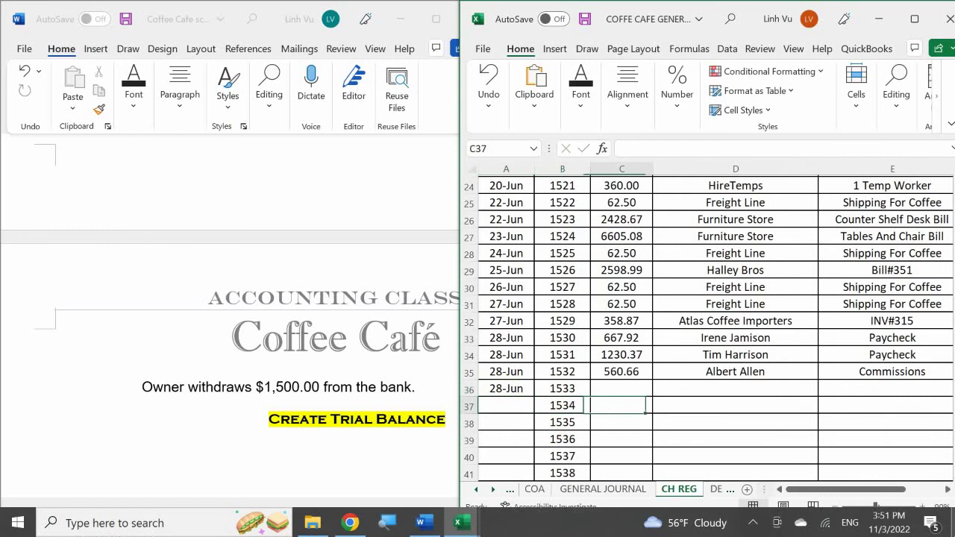
{"action": "key", "text": "Up"}
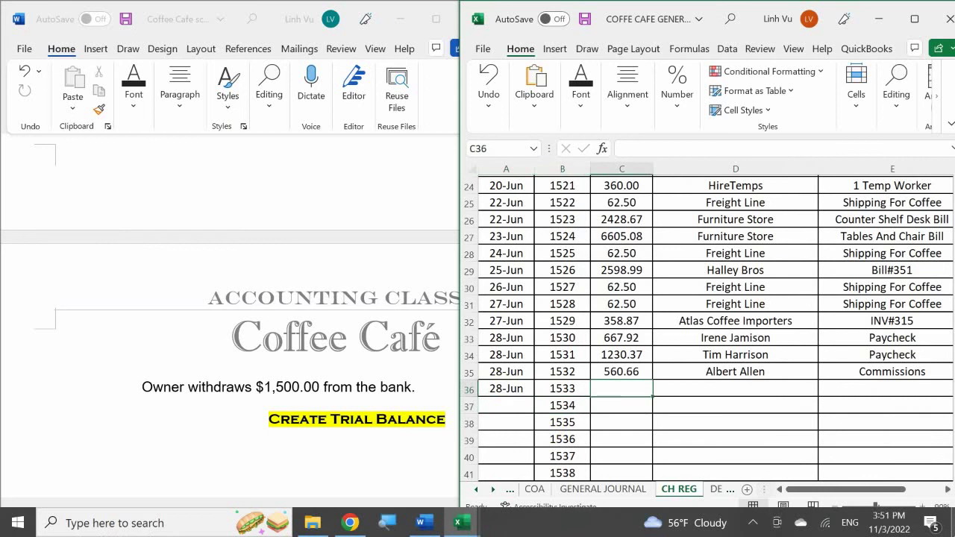
{"action": "type", "text": "1500"}
{"action": "key", "text": "Return"}
- Fill in the owner's name as payee and 'Owner Withdraw' as the description for check 1533
{"action": "key", "text": "Right"}
{"action": "key", "text": "Up"}
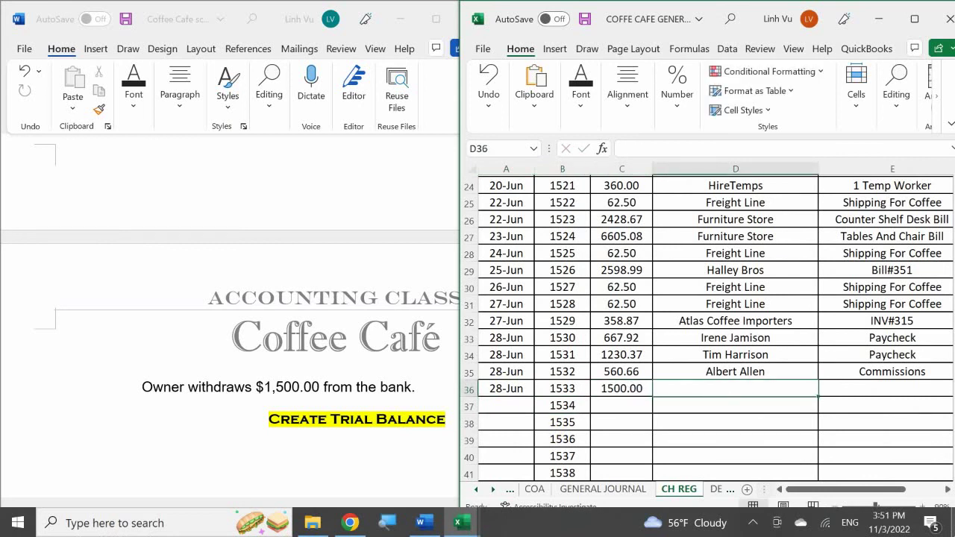
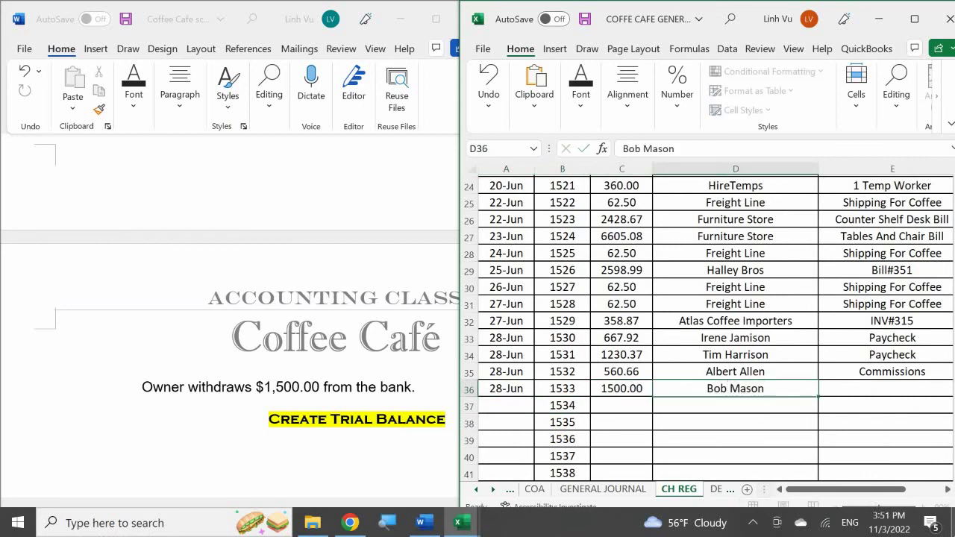
{"action": "key", "text": "Return"}
{"action": "key", "text": "Right"}
{"action": "key", "text": "Up"}
{"action": "type", "text": "P"}
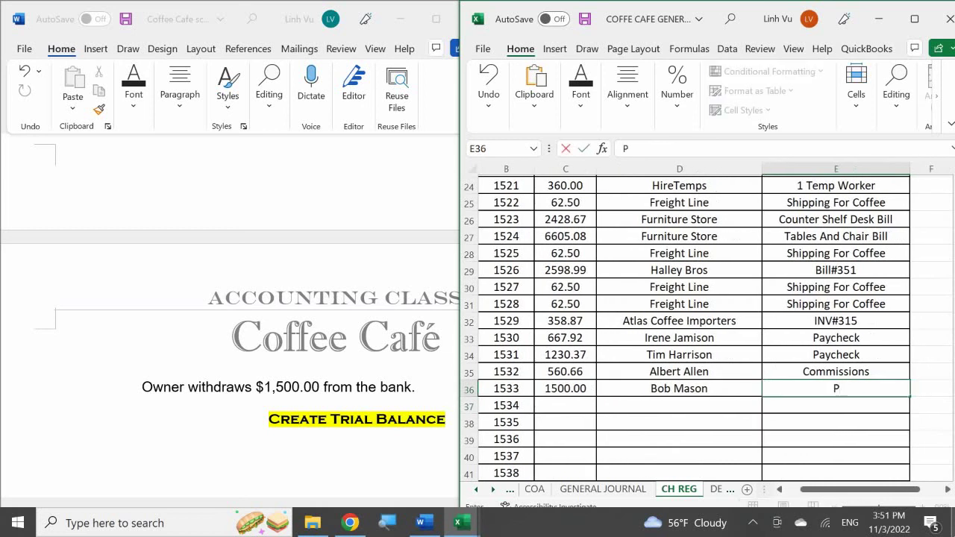
{"action": "key", "text": "BackSpace"}
{"action": "type", "text": "Owner Withdraw"}
{"action": "key", "text": "Return"}
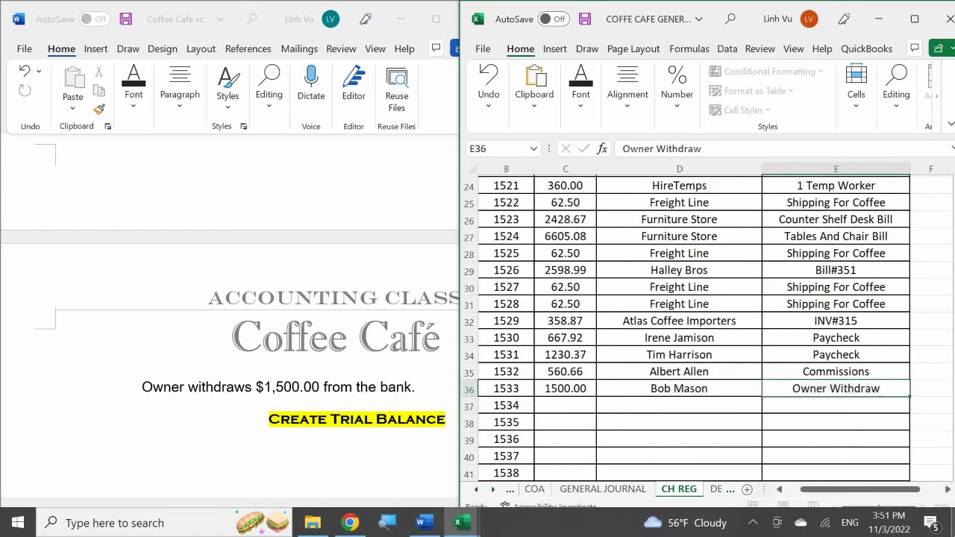
{"action": "key", "text": "Left"}
{"action": "key", "text": "Left"}
{"action": "key", "text": "Left"}
{"action": "key", "text": "Left"}
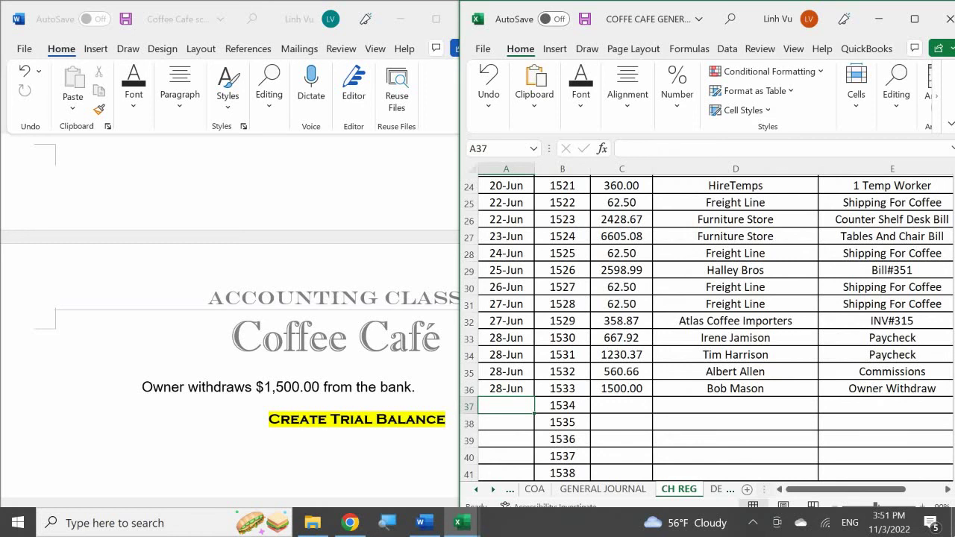
{"action": "left_click", "coordinate": [572, 490]}
- Type '(Owner withdraw from Company Bank, CH#1533)' in B816 below the Checking line
{"action": "left_click", "coordinate": [550, 402]}
{"action": "left_click", "coordinate": [552, 416]}
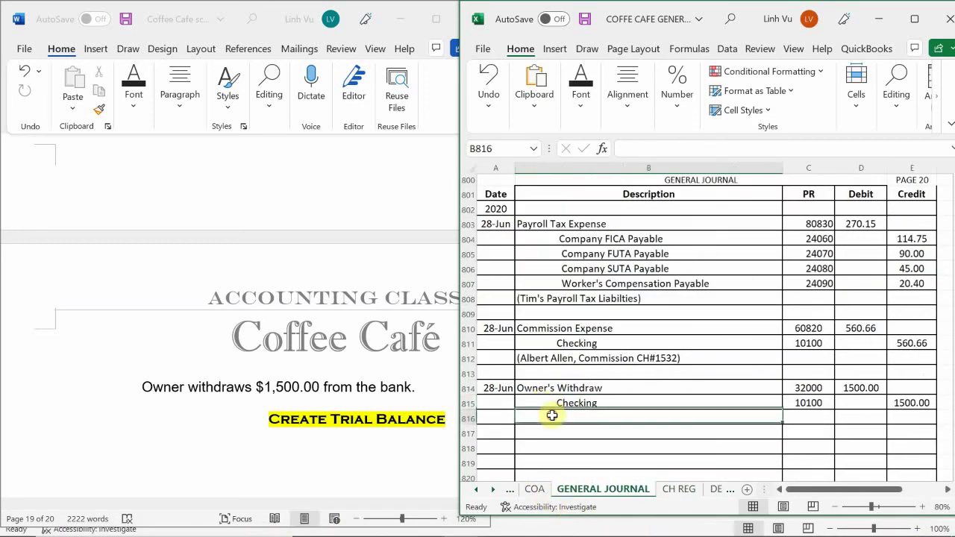
{"action": "type", "text": "("}
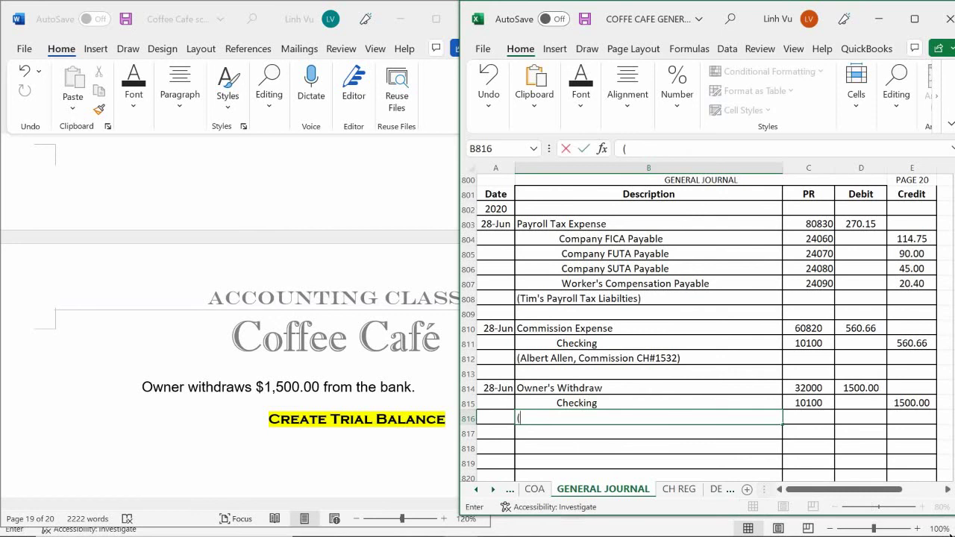
{"action": "type", "text": "Owner withdta"}
{"action": "key", "text": "BackSpace"}
{"action": "key", "text": "BackSpace"}
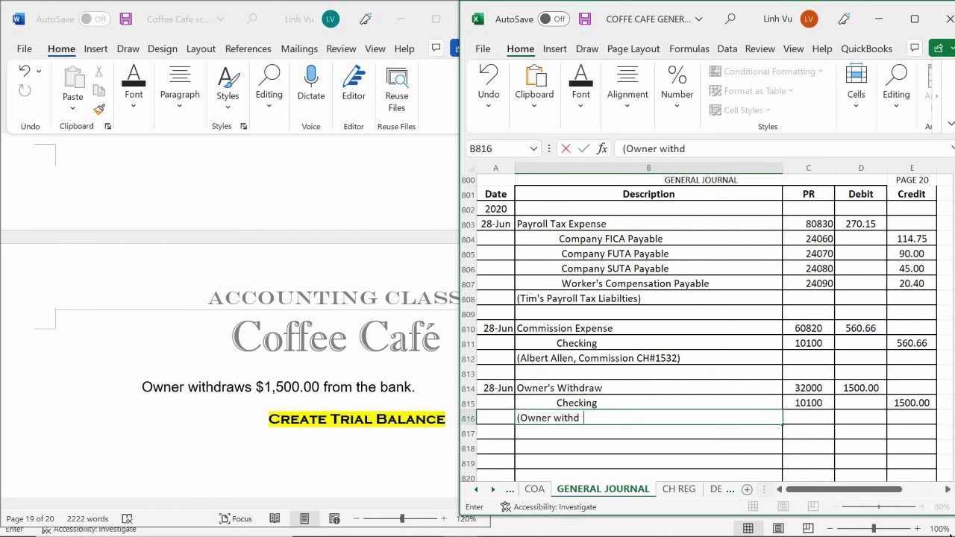
{"action": "type", "text": "raw from Compa"}
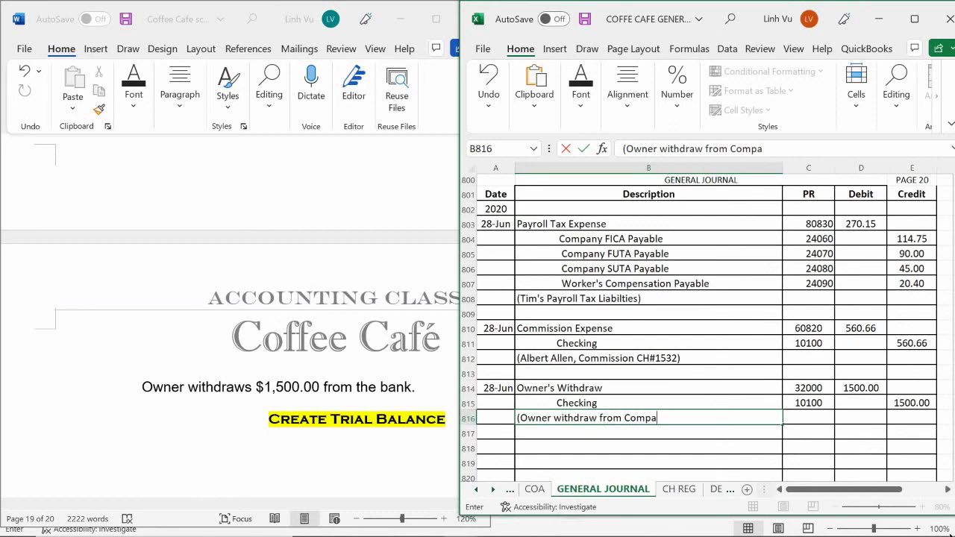
{"action": "type", "text": "ny Ba"}
{"action": "key", "text": "BackSpace"}
{"action": "type", "text": "Bank, C"}
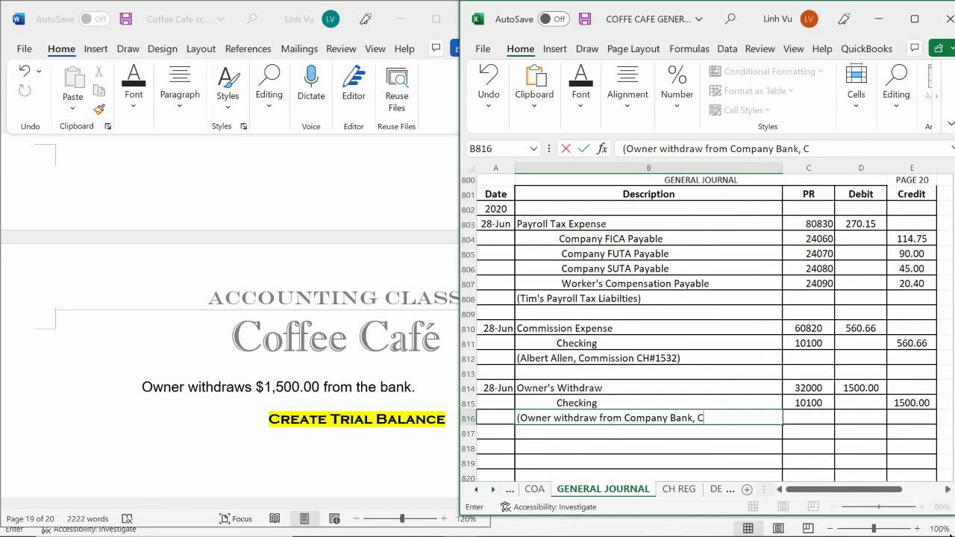
{"action": "type", "text": "H#1533"}
{"action": "key", "text": "Return"}
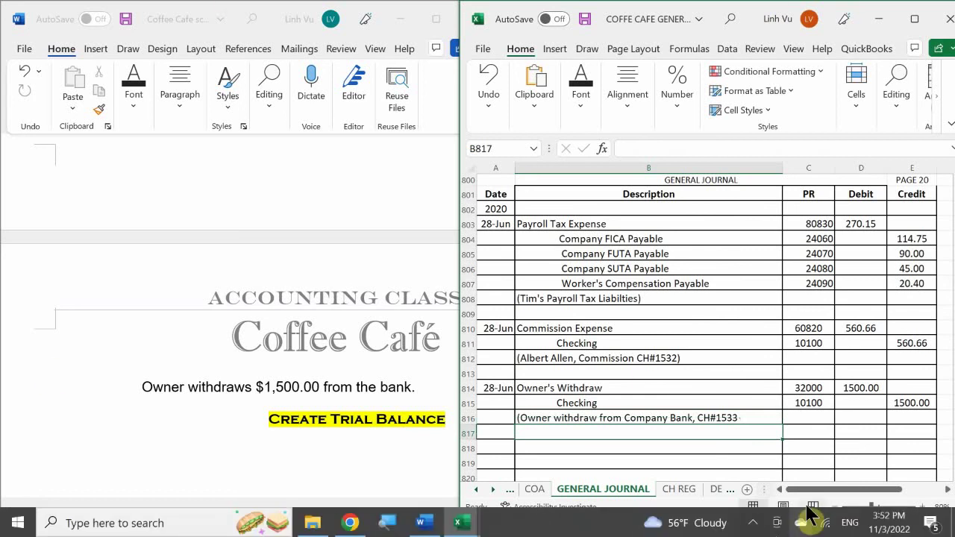
{"action": "left_click", "coordinate": [462, 524]}
- Bring the ledger workbook forward and go to the Owner's Withdraw ledger on the EQUITY sheet
{"action": "left_click", "coordinate": [355, 456]}
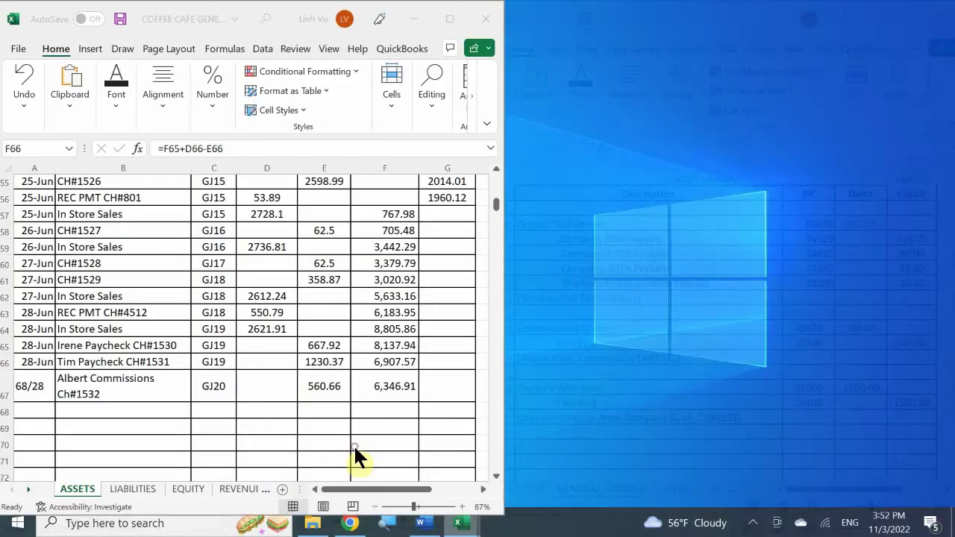
{"action": "left_click", "coordinate": [188, 489]}
{"action": "left_click", "coordinate": [187, 386]}
{"action": "scroll", "coordinate": [188, 387], "scroll_direction": "up", "scroll_amount": 5}
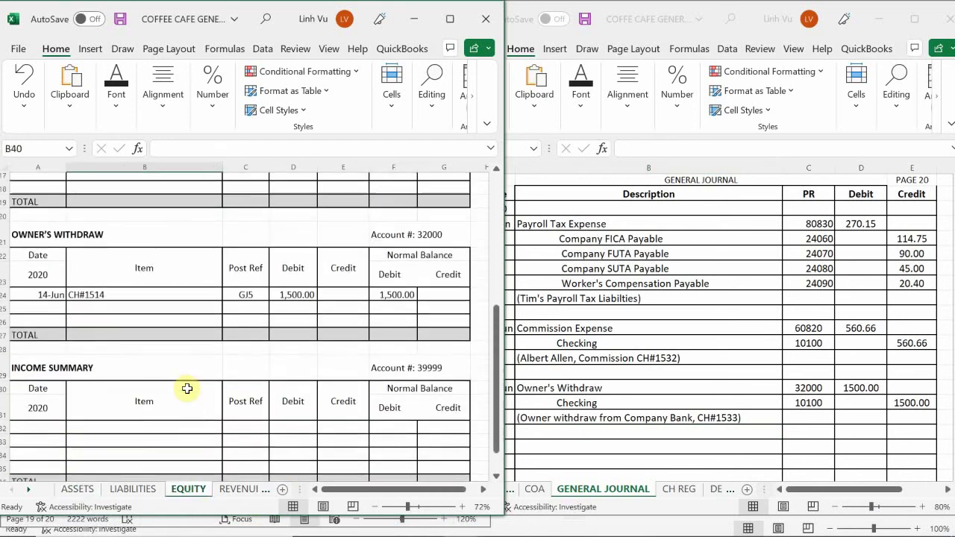
{"action": "scroll", "coordinate": [188, 388], "scroll_direction": "up", "scroll_amount": 5}
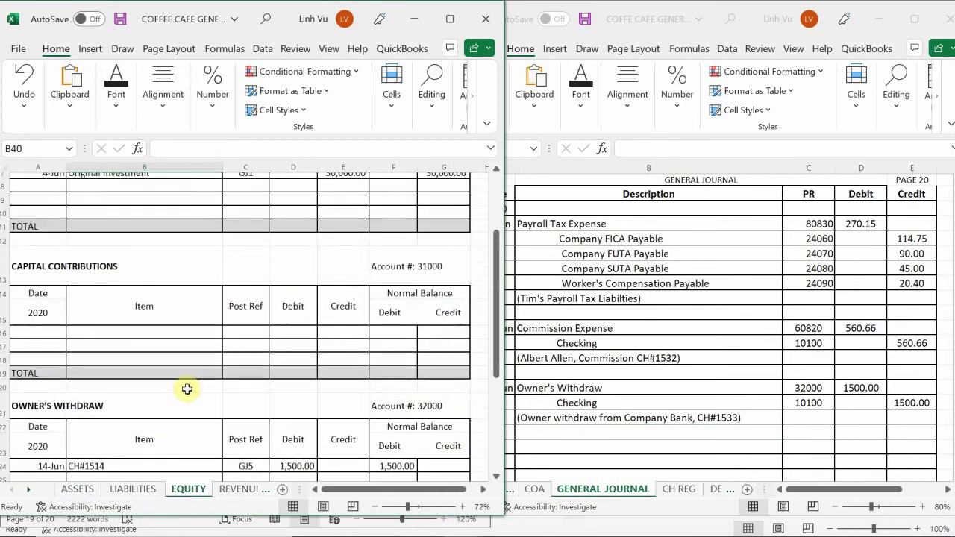
{"action": "scroll", "coordinate": [180, 340], "scroll_direction": "down", "scroll_amount": 4}
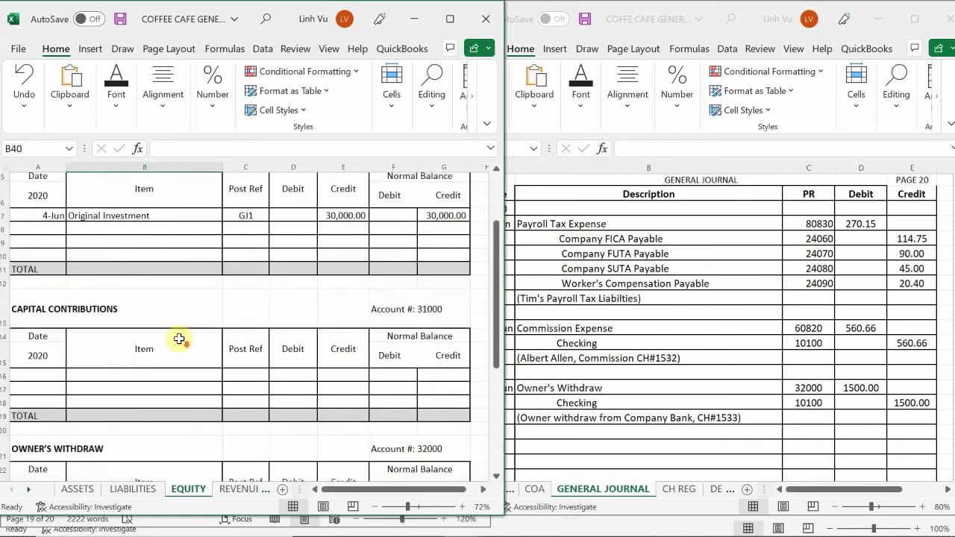
{"action": "scroll", "coordinate": [177, 339], "scroll_direction": "down", "scroll_amount": 1}
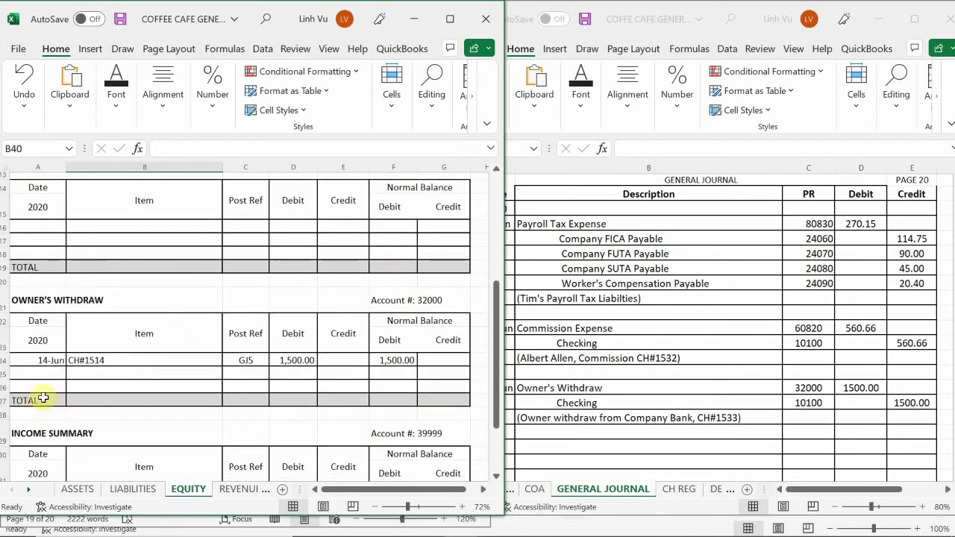
- Post a 28-Jun CH#1533 row with reference GJ20 and a 1,500.00 debit in D25
{"action": "left_click", "coordinate": [51, 376]}
{"action": "type", "text": "6/28"}
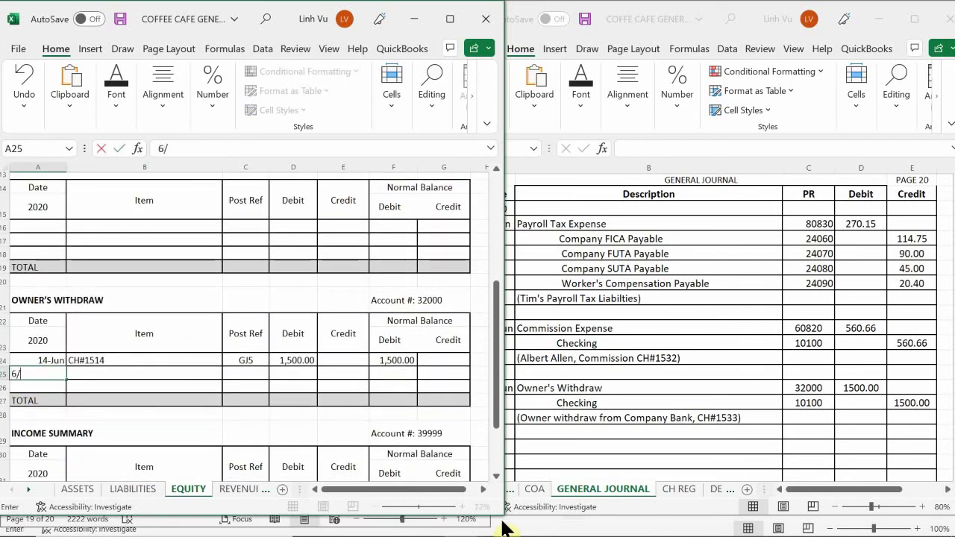
{"action": "key", "text": "Return"}
{"action": "key", "text": "Up"}
{"action": "key", "text": "Right"}
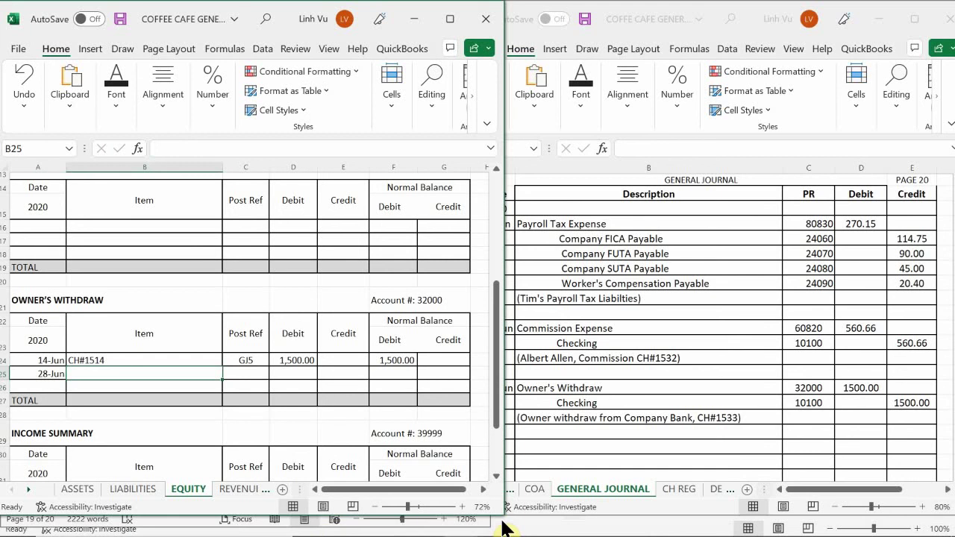
{"action": "type", "text": "CH#1533"}
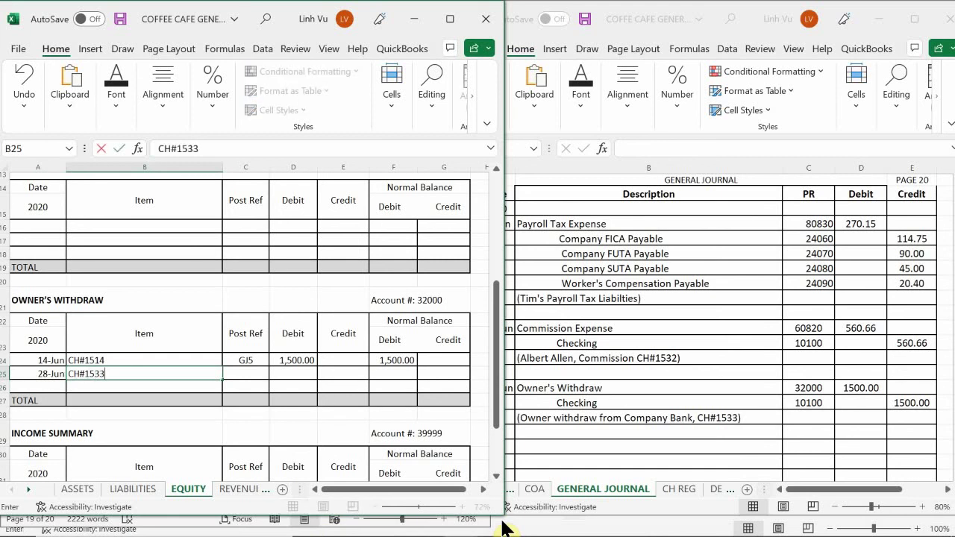
{"action": "key", "text": "Tab"}
{"action": "type", "text": "GJ5"}
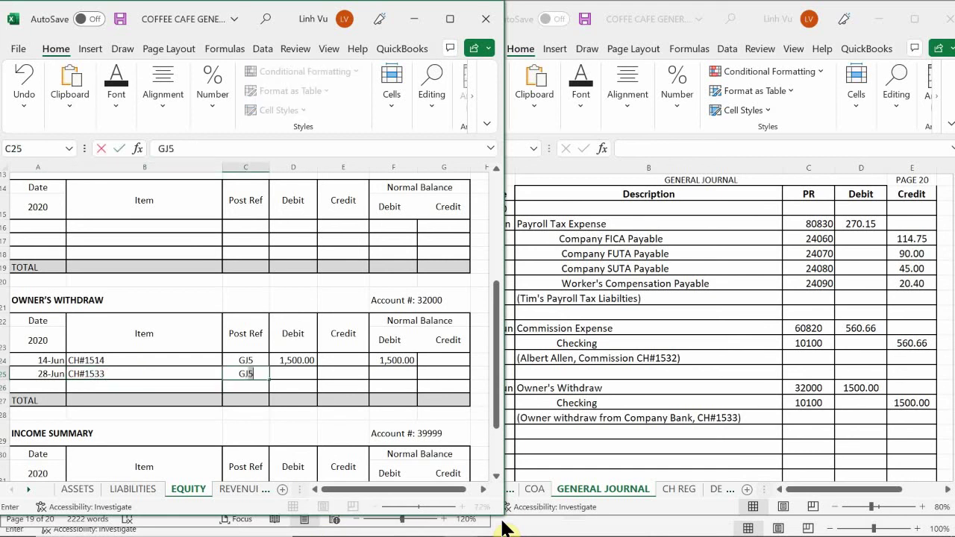
{"action": "type", "text": "0"}
{"action": "key", "text": "Return"}
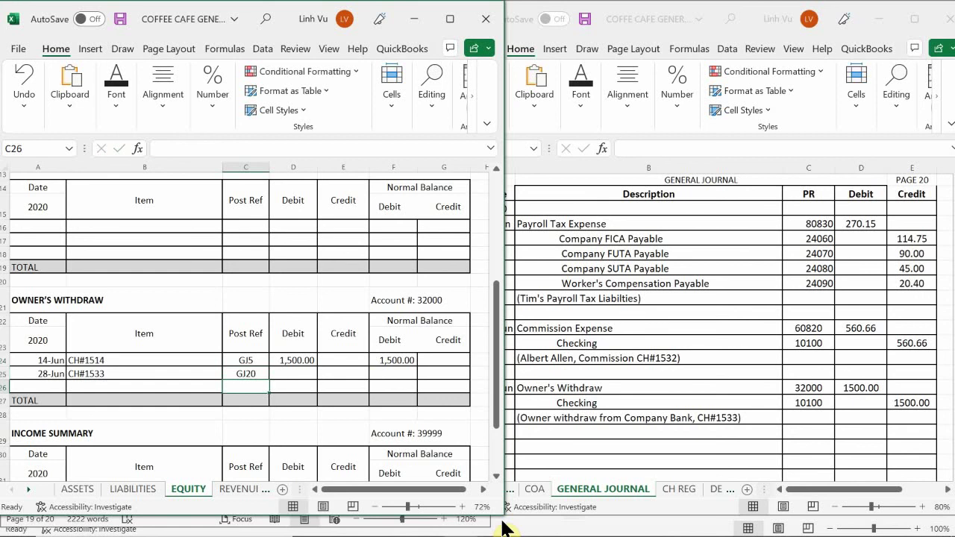
{"action": "key", "text": "Right"}
{"action": "key", "text": "Up"}
{"action": "type", "text": "1500"}
{"action": "key", "text": "Return"}
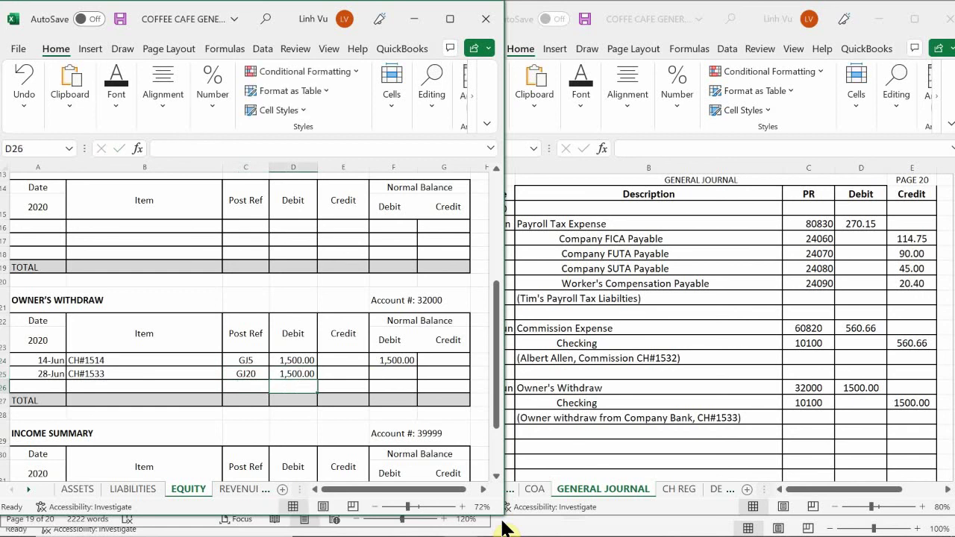
- Enter the running balance formula =F24+D25-E25 in F25, bringing the balance to 3,000.00
{"action": "key", "text": "Up"}
{"action": "key", "text": "Right"}
{"action": "key", "text": "Right"}
{"action": "type", "text": "="}
{"action": "key", "text": "Up"}
{"action": "type", "text": "+"}
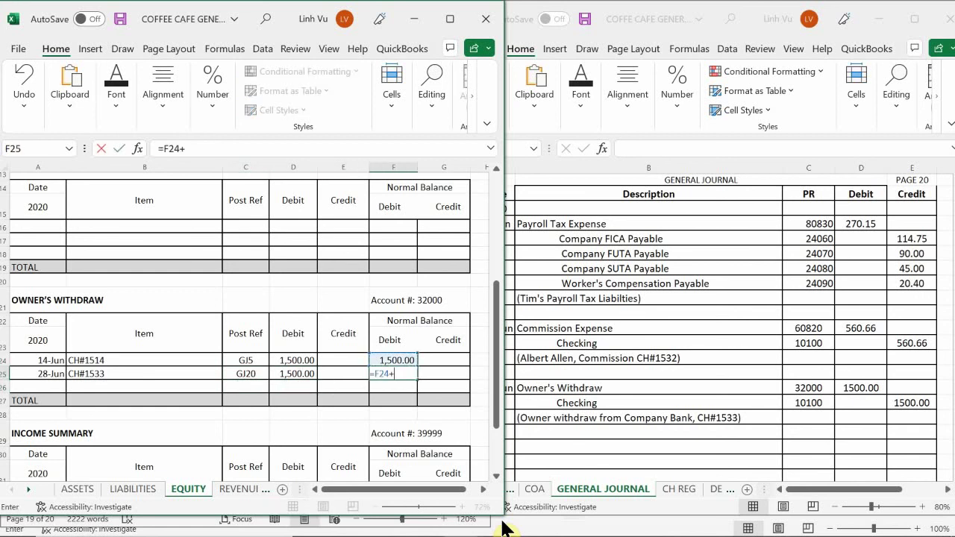
{"action": "key", "text": "BackSpace"}
{"action": "key", "text": "BackSpace"}
{"action": "key", "text": "BackSpace"}
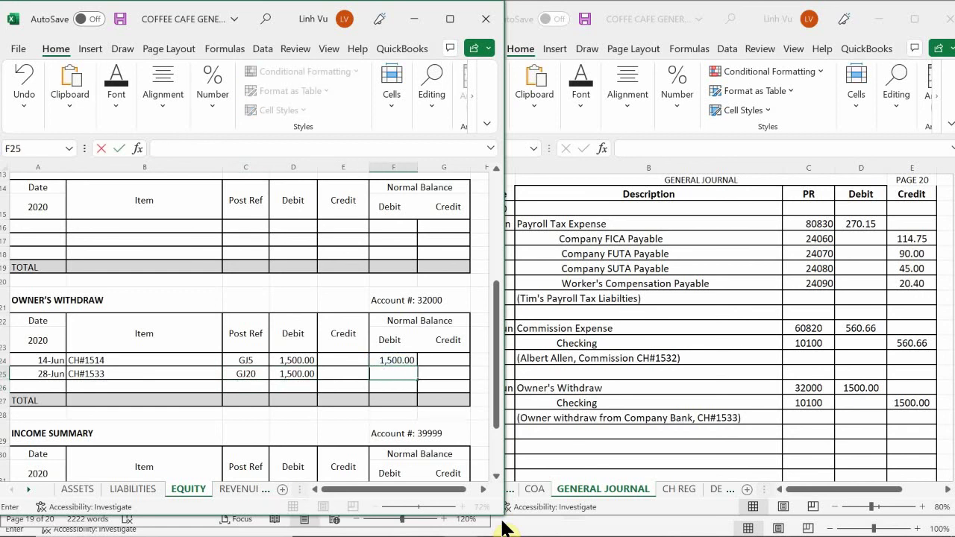
{"action": "type", "text": "="}
{"action": "key", "text": "Up"}
{"action": "type", "text": "+"}
{"action": "key", "text": "Left"}
{"action": "key", "text": "Left"}
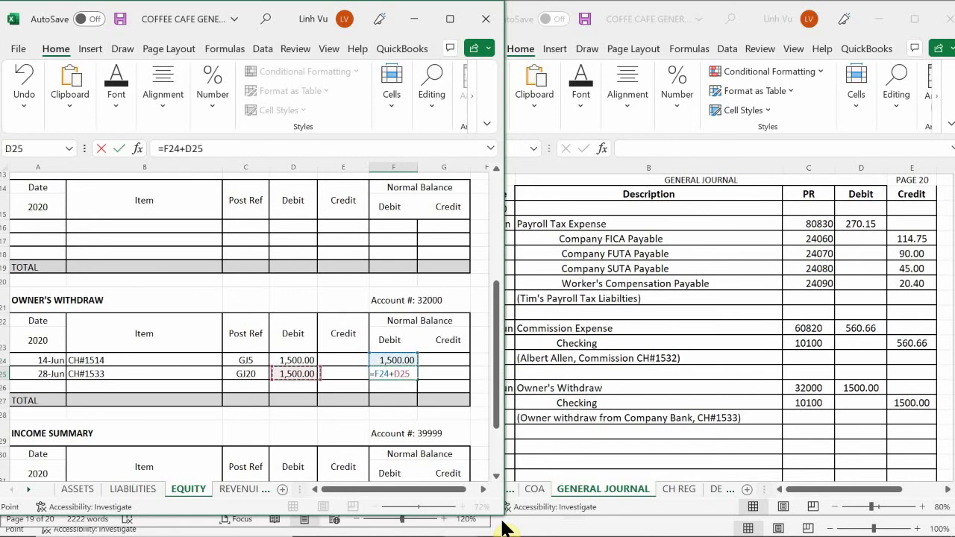
{"action": "type", "text": "-"}
{"action": "key", "text": "Left"}
{"action": "key", "text": "Return"}
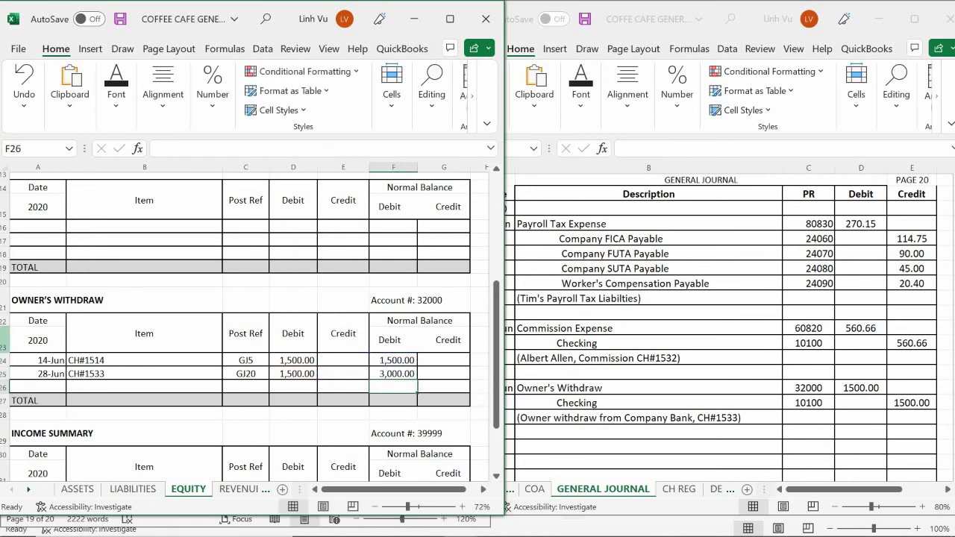
- On the ASSETS sheet, enter 6/28 in A68 and correct A67's date to 28-Jun
{"action": "left_click", "coordinate": [78, 489]}
{"action": "left_click", "coordinate": [75, 423]}
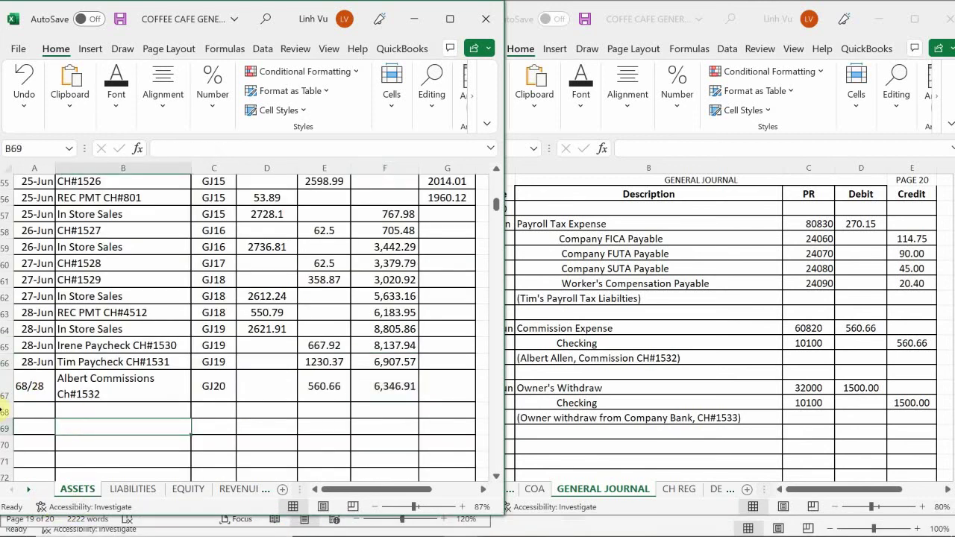
{"action": "left_click", "coordinate": [26, 412]}
{"action": "type", "text": "68/"}
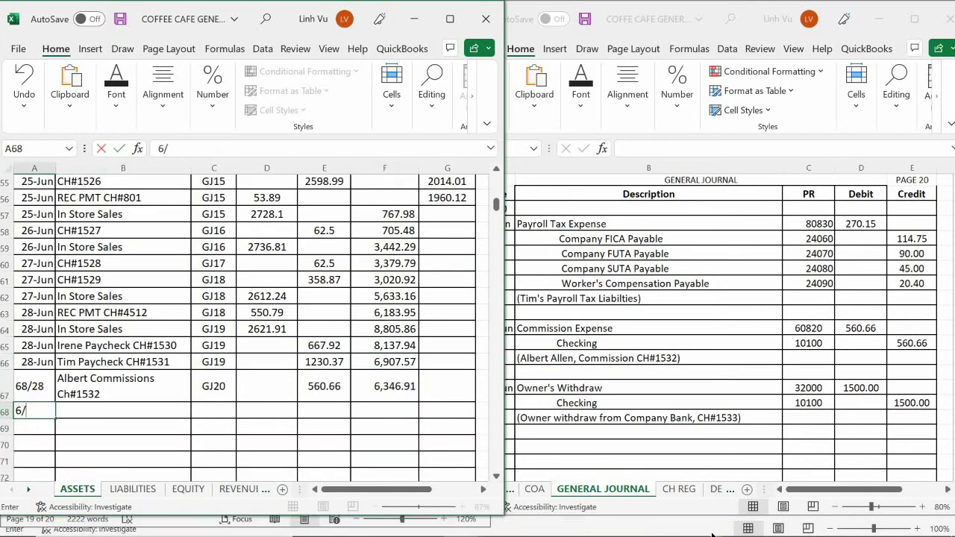
{"action": "type", "text": "28-Jun"}
{"action": "key", "text": "Return"}
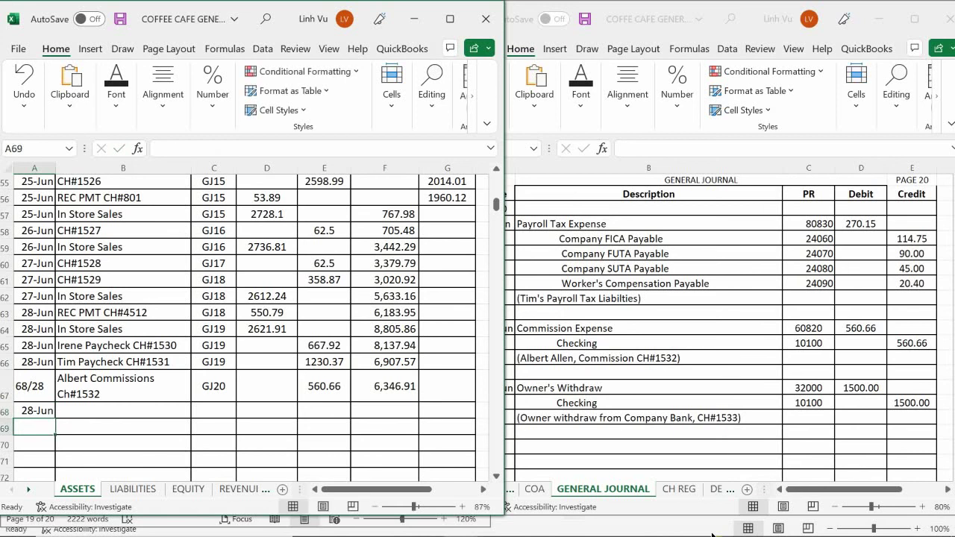
{"action": "key", "text": "Up"}
{"action": "key", "text": "Up"}
{"action": "key", "text": "F2"}
{"action": "key", "text": "Left"}
{"action": "key", "text": "Left"}
{"action": "key", "text": "Left"}
{"action": "key", "text": "BackSpace"}
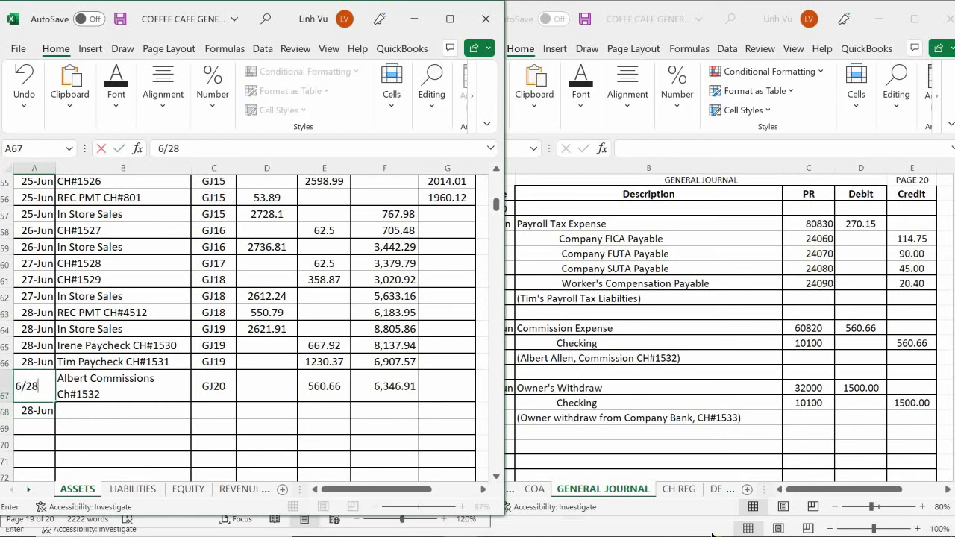
{"action": "key", "text": "Return"}
- Fill row 68 with Owner's Draw CH#15233, post ref GJ20 and a 1500 credit
{"action": "key", "text": "Tab"}
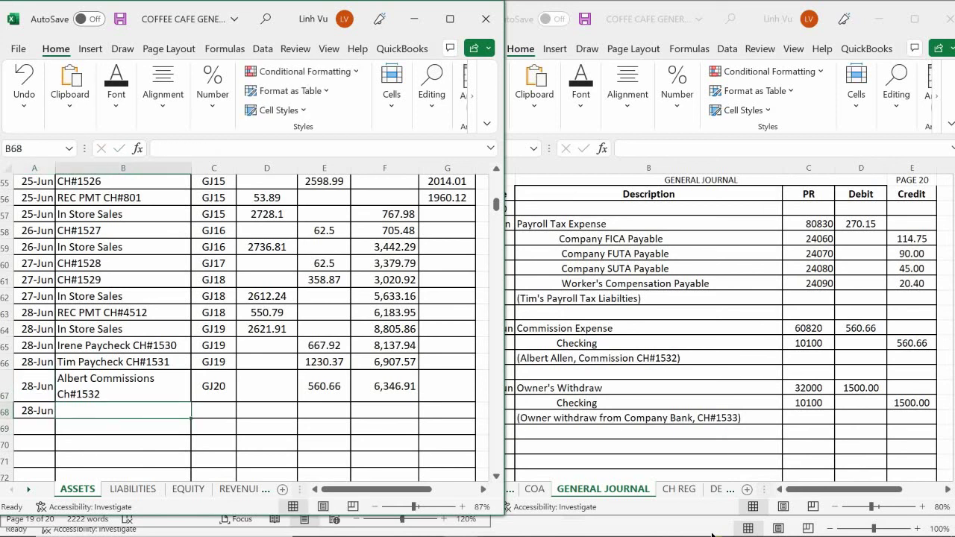
{"action": "type", "text": "O"}
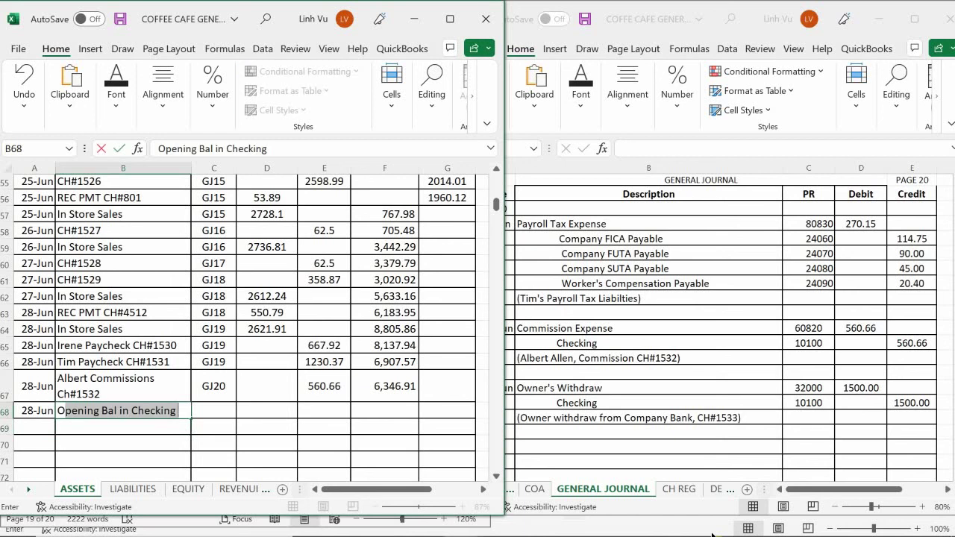
{"action": "type", "text": "wn"}
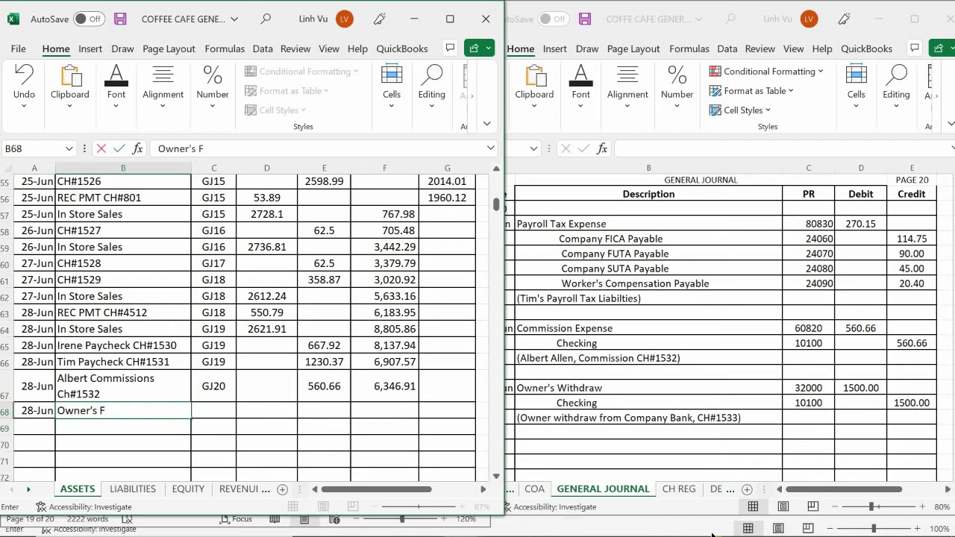
{"action": "type", "text": "er's Draw CH#1"}
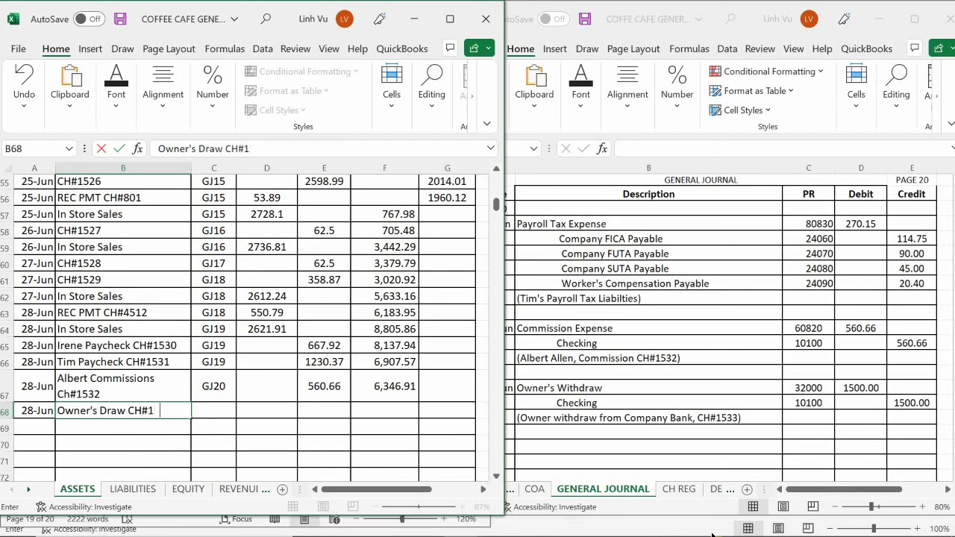
{"action": "type", "text": "52"}
{"action": "type", "text": "33"}
{"action": "key", "text": "Tab"}
{"action": "type", "text": "GJ"}
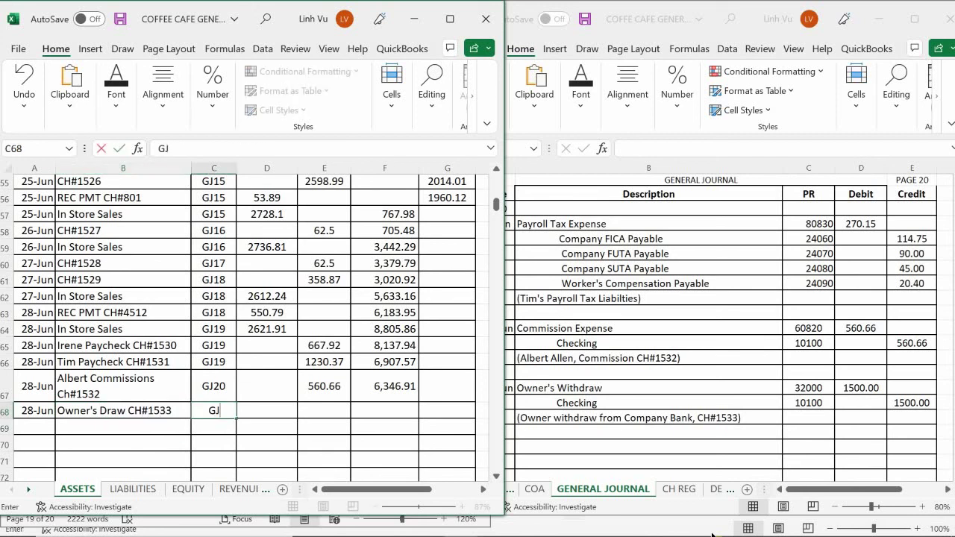
{"action": "type", "text": "20"}
{"action": "key", "text": "Tab"}
{"action": "key", "text": "Tab"}
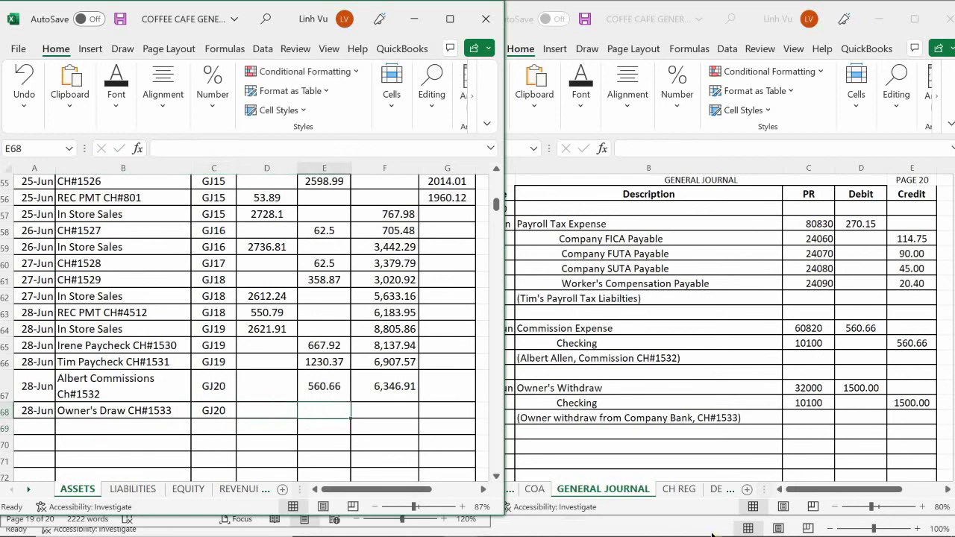
{"action": "type", "text": "1500"}
{"action": "key", "text": "Return"}
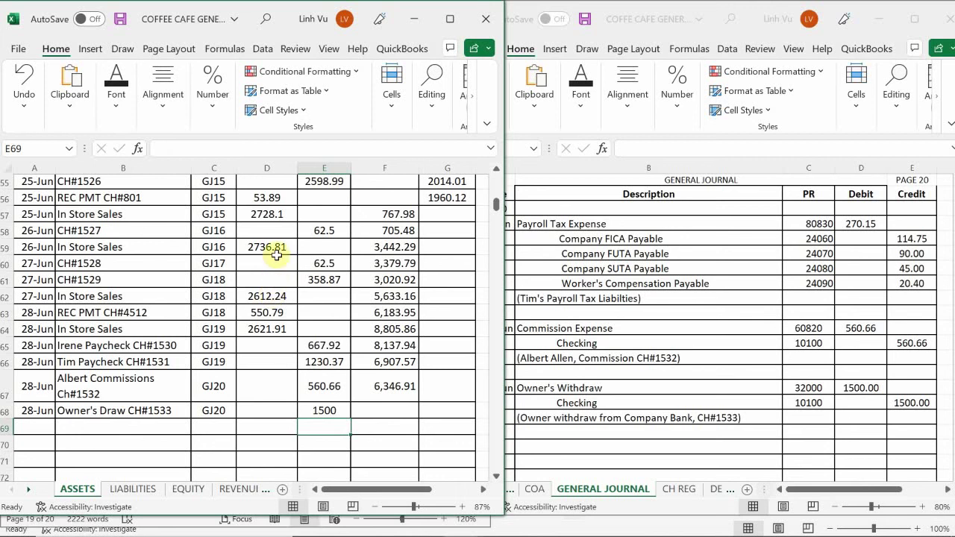
- Extend F67's balance formula down to F68, giving a 4,846.91 balance
{"action": "scroll", "coordinate": [391, 307], "scroll_direction": "up", "scroll_amount": 3}
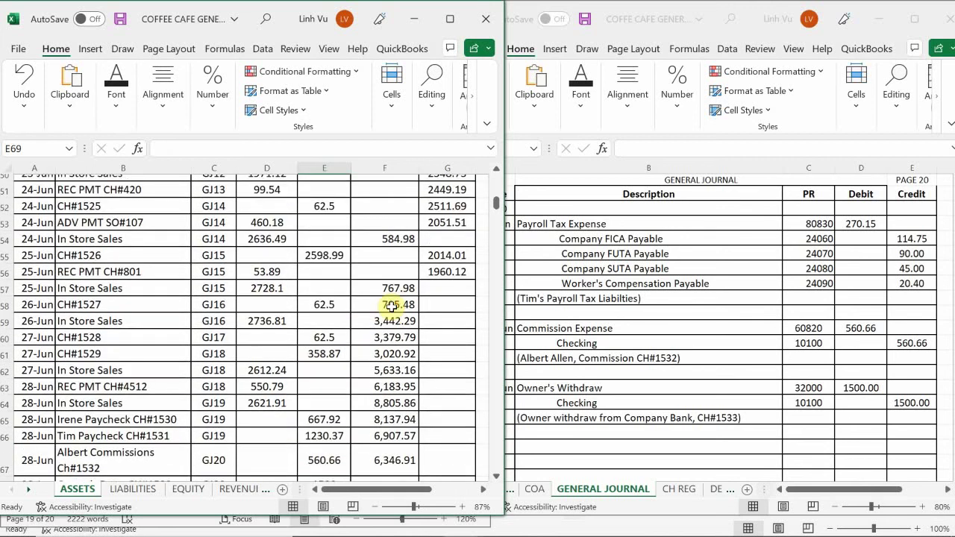
{"action": "scroll", "coordinate": [390, 307], "scroll_direction": "down", "scroll_amount": 4}
{"action": "left_click", "coordinate": [386, 312]}
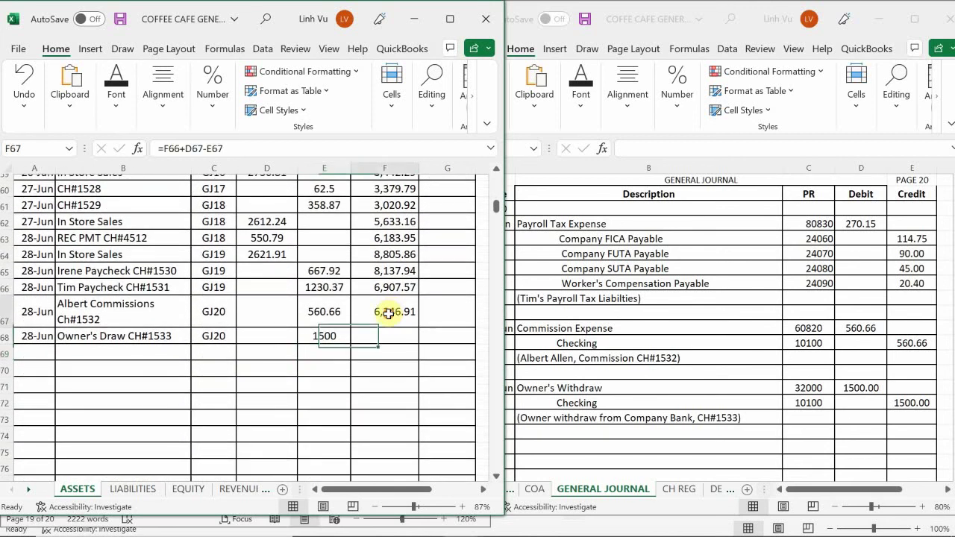
{"action": "left_click_drag", "start_coordinate": [417, 328], "coordinate": [421, 342]}
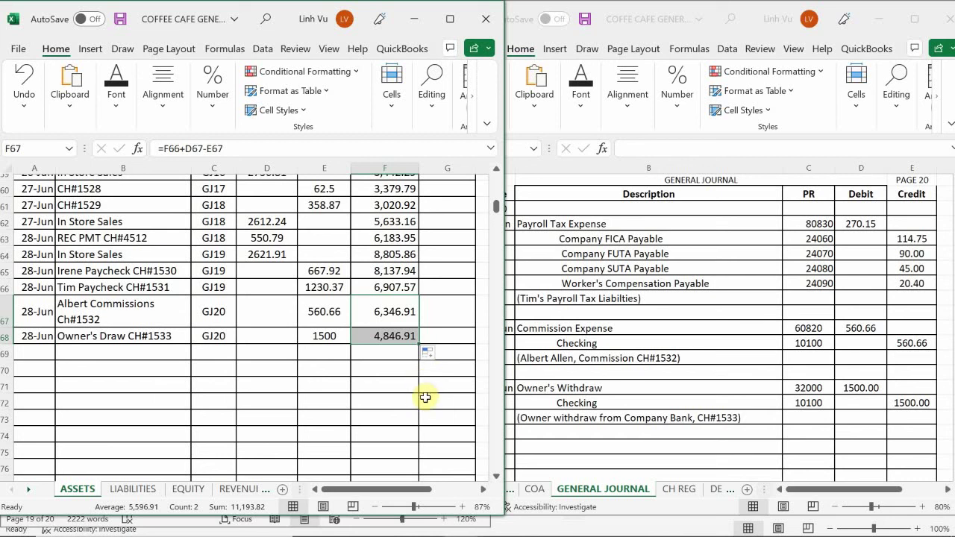
{"action": "left_click", "coordinate": [413, 381]}
- Check the assignment in Word, then select A818:E818 in the Excel journal
{"action": "mouse_move", "coordinate": [503, 528]}
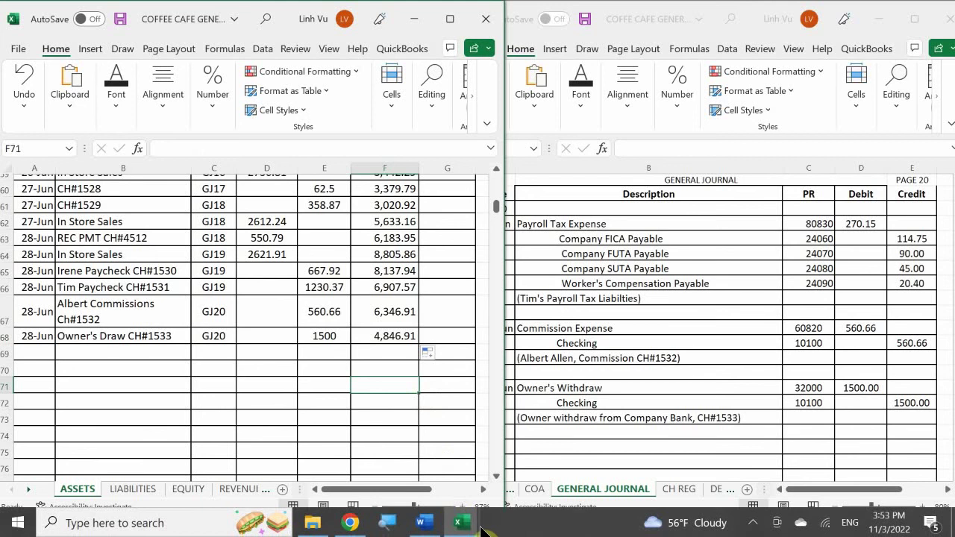
{"action": "mouse_move", "coordinate": [462, 525]}
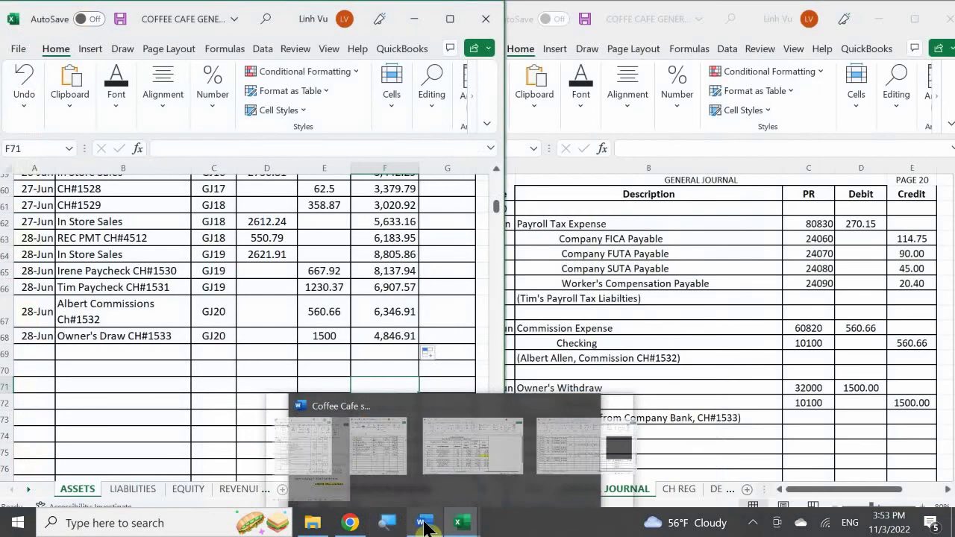
{"action": "left_click", "coordinate": [422, 523]}
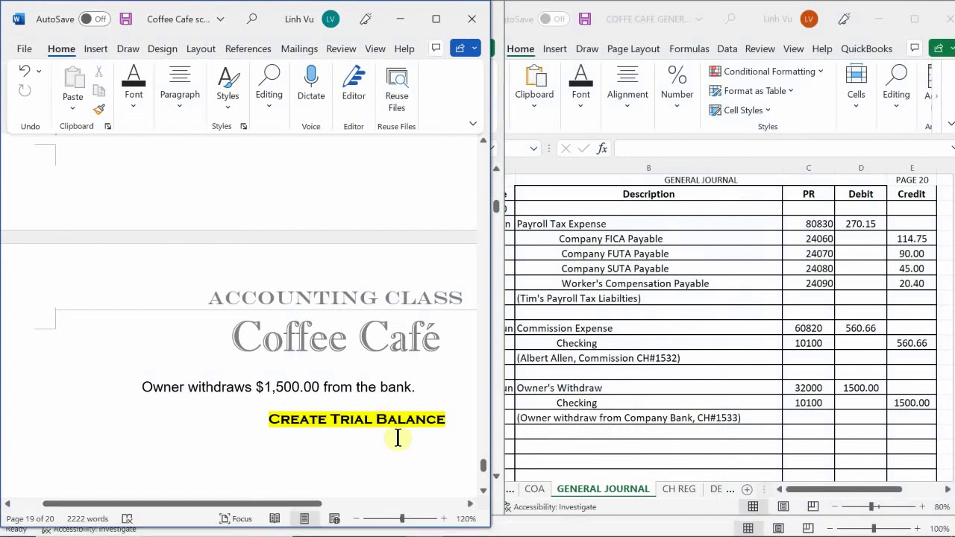
{"action": "left_click", "coordinate": [558, 341]}
{"action": "scroll", "coordinate": [559, 341], "scroll_direction": "down", "scroll_amount": 2}
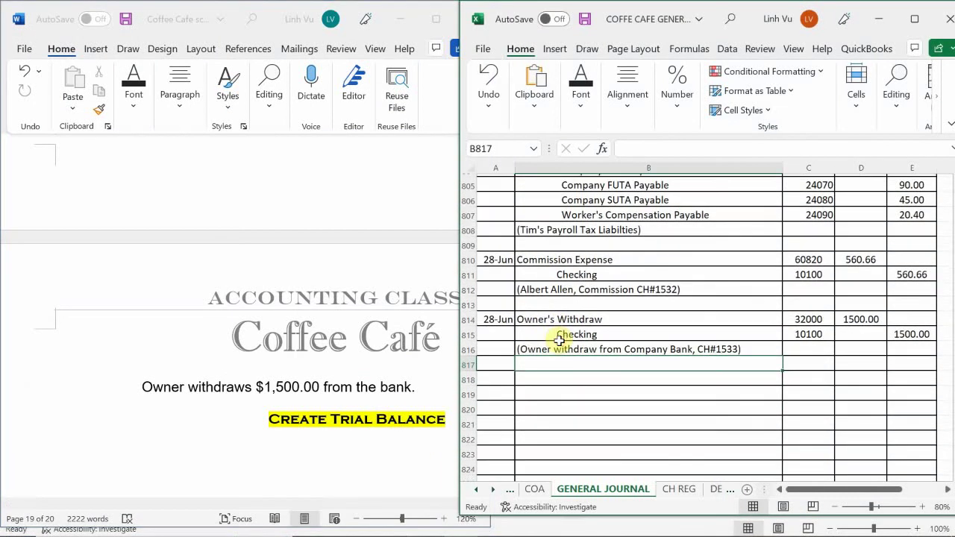
{"action": "left_click_drag", "start_coordinate": [497, 379], "coordinate": [903, 383]}
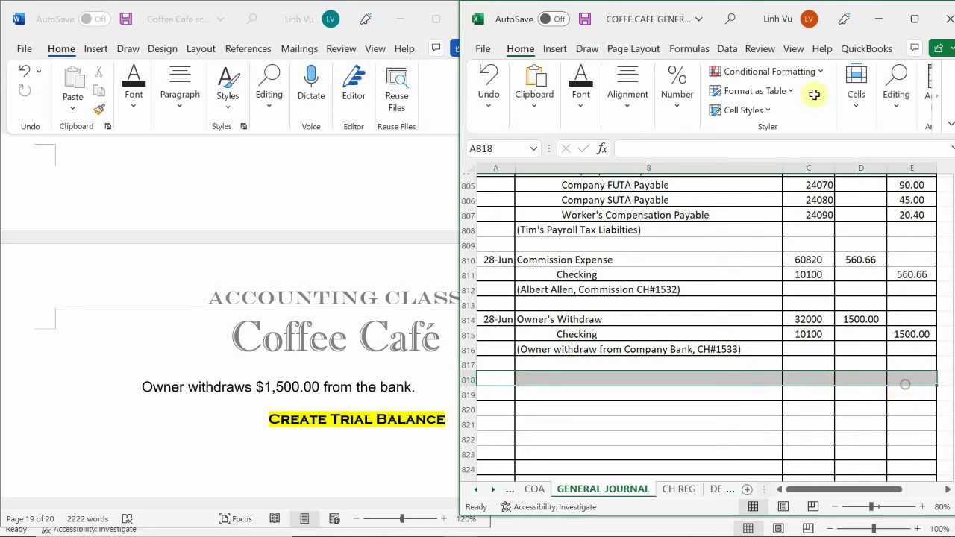
- Give row 818 a black fill and white font colour
{"action": "left_click", "coordinate": [582, 98]}
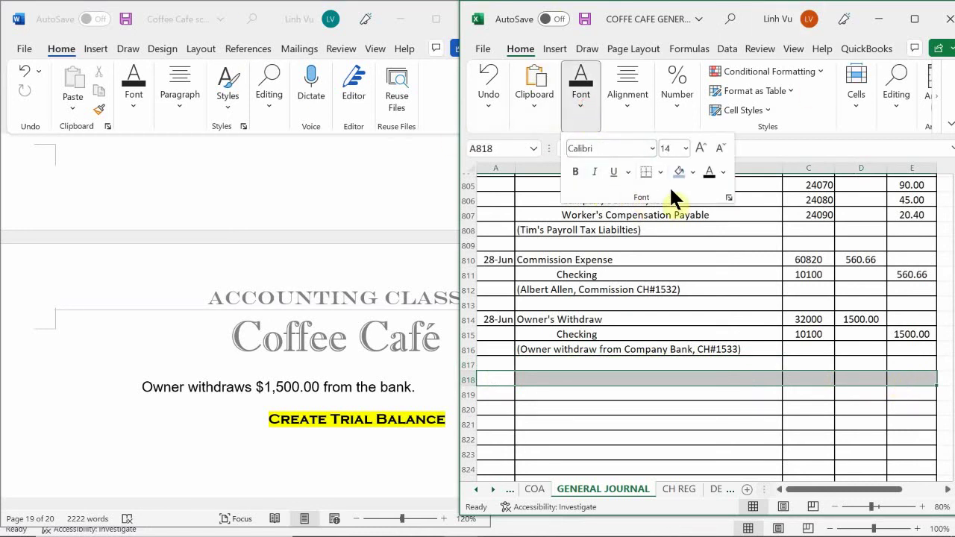
{"action": "left_click", "coordinate": [692, 172]}
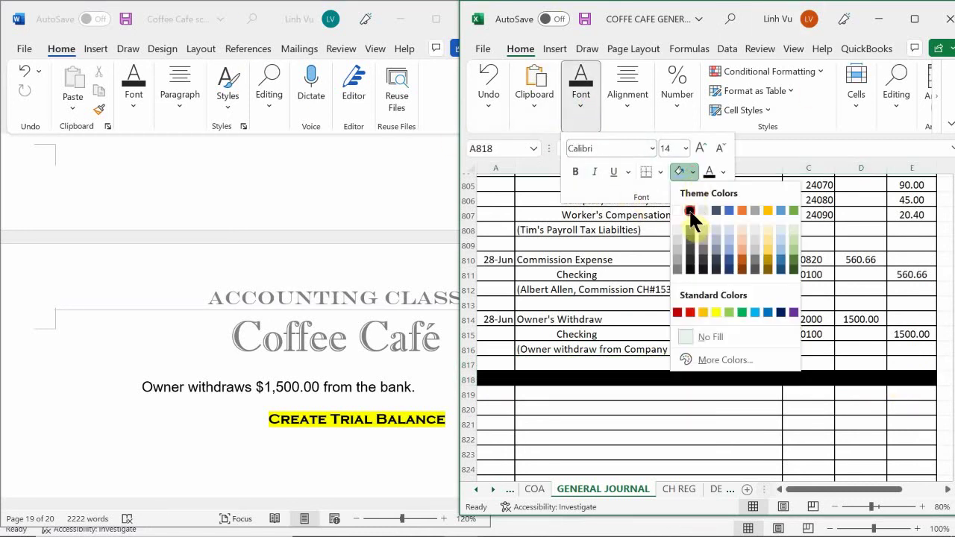
{"action": "left_click", "coordinate": [694, 208]}
{"action": "left_click", "coordinate": [722, 174]}
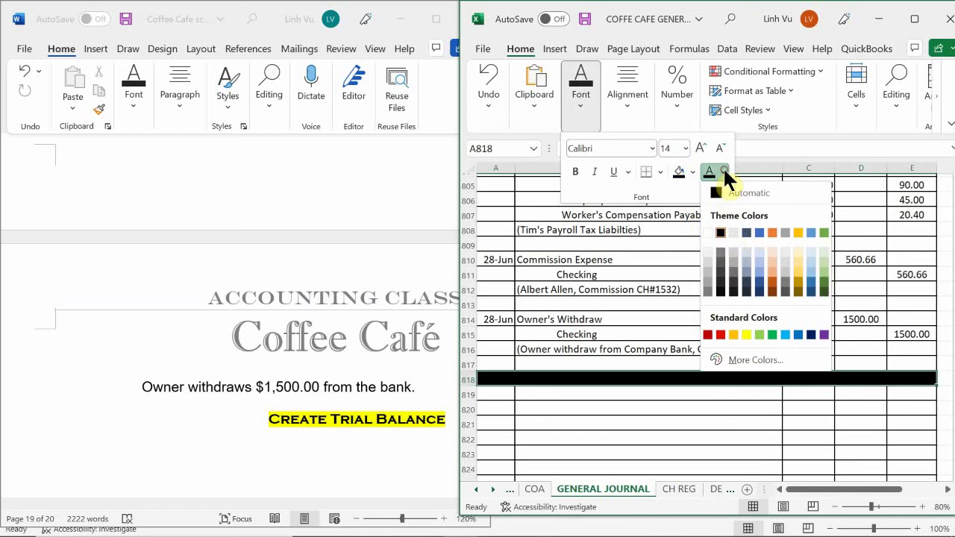
{"action": "left_click", "coordinate": [710, 231]}
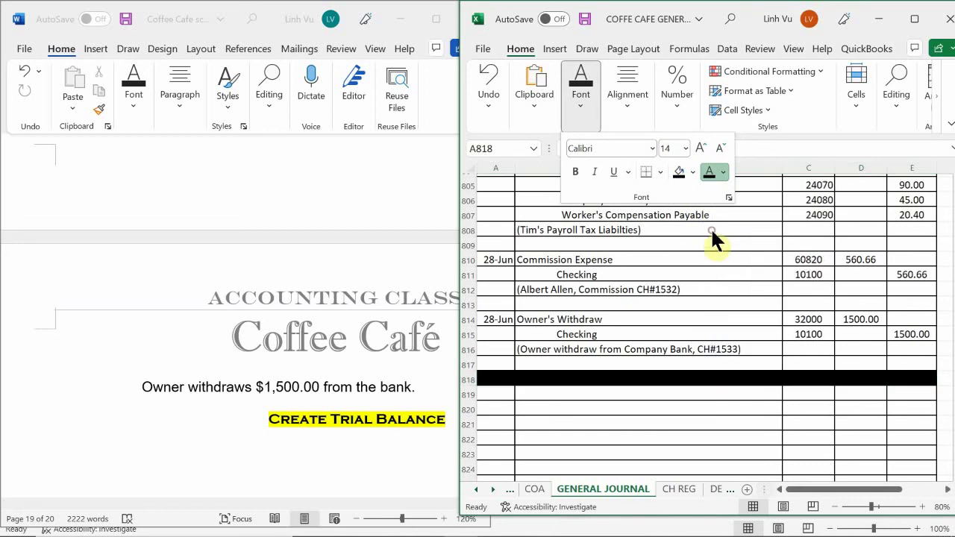
{"action": "left_click", "coordinate": [574, 392]}
- Enter the header 'TRIAL BALANCE WEEK 4' in B818
{"action": "left_click", "coordinate": [550, 380]}
{"action": "type", "text": "TRIAL BALANCE W"}
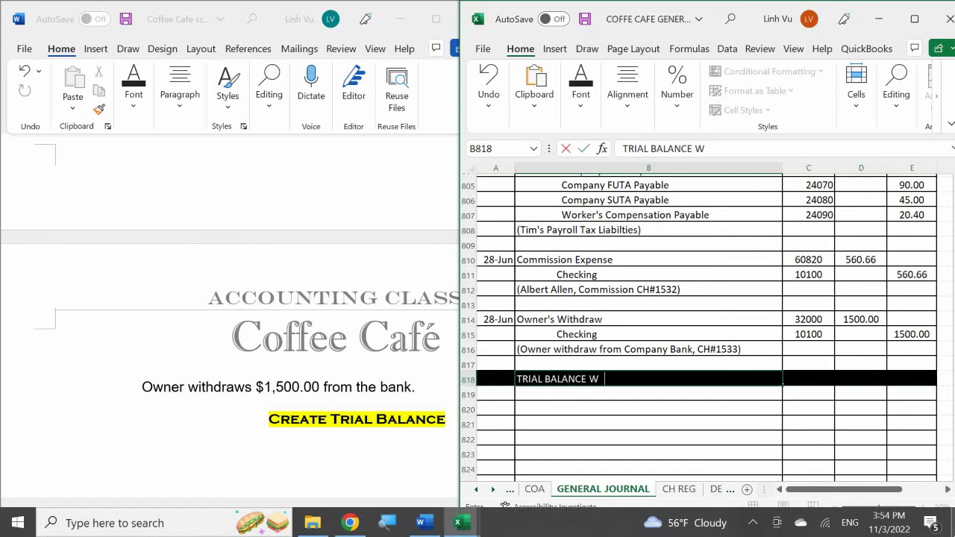
{"action": "type", "text": "EEK 4"}
{"action": "key", "text": "Return"}
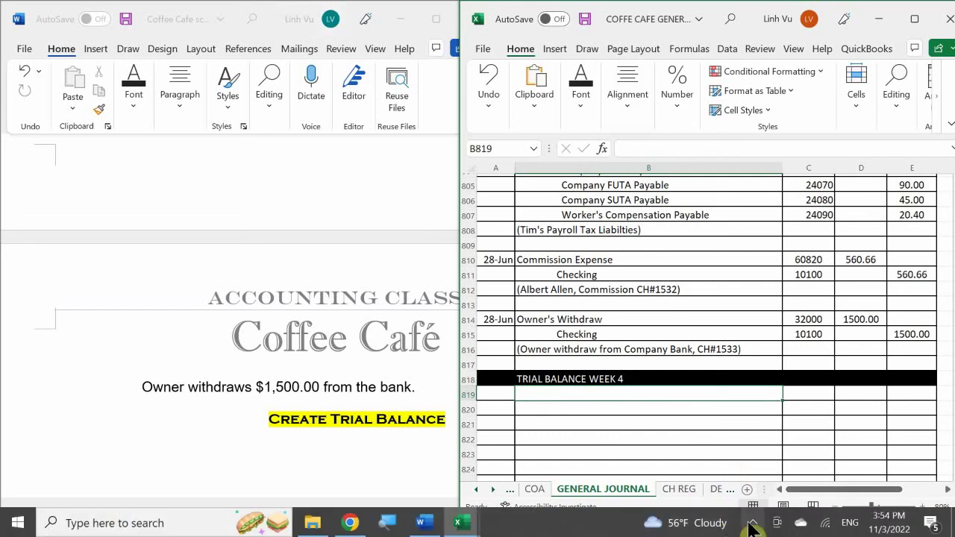
{"action": "left_click", "coordinate": [754, 523]}
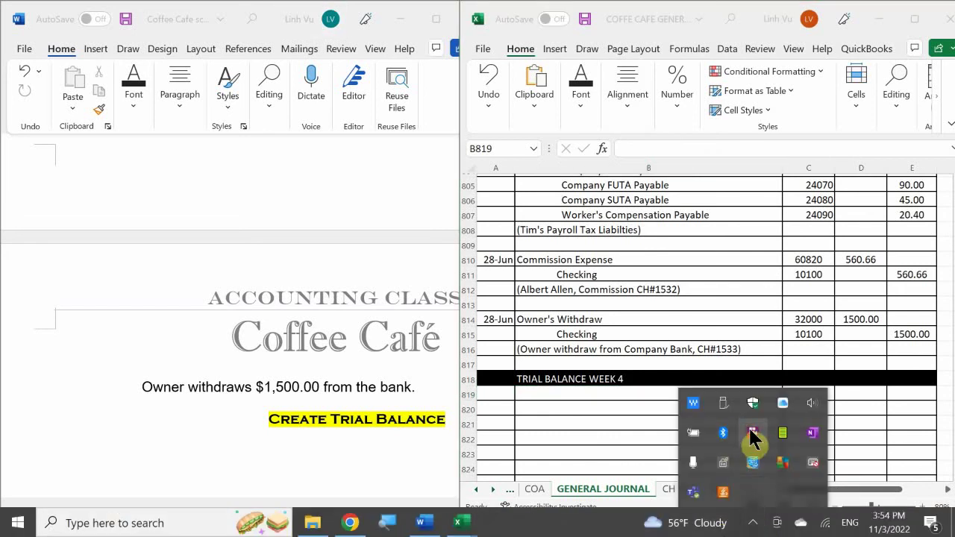
{"action": "right_click", "coordinate": [750, 430]}
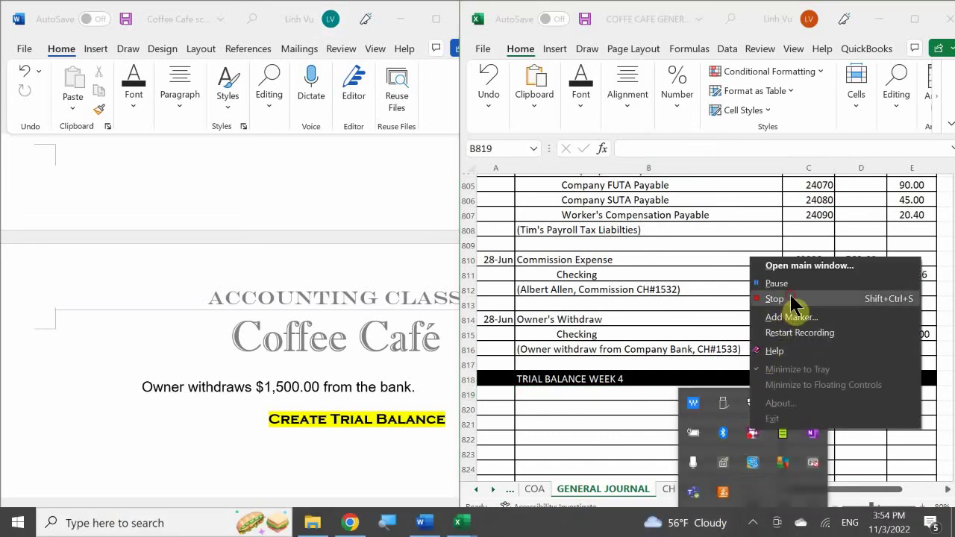